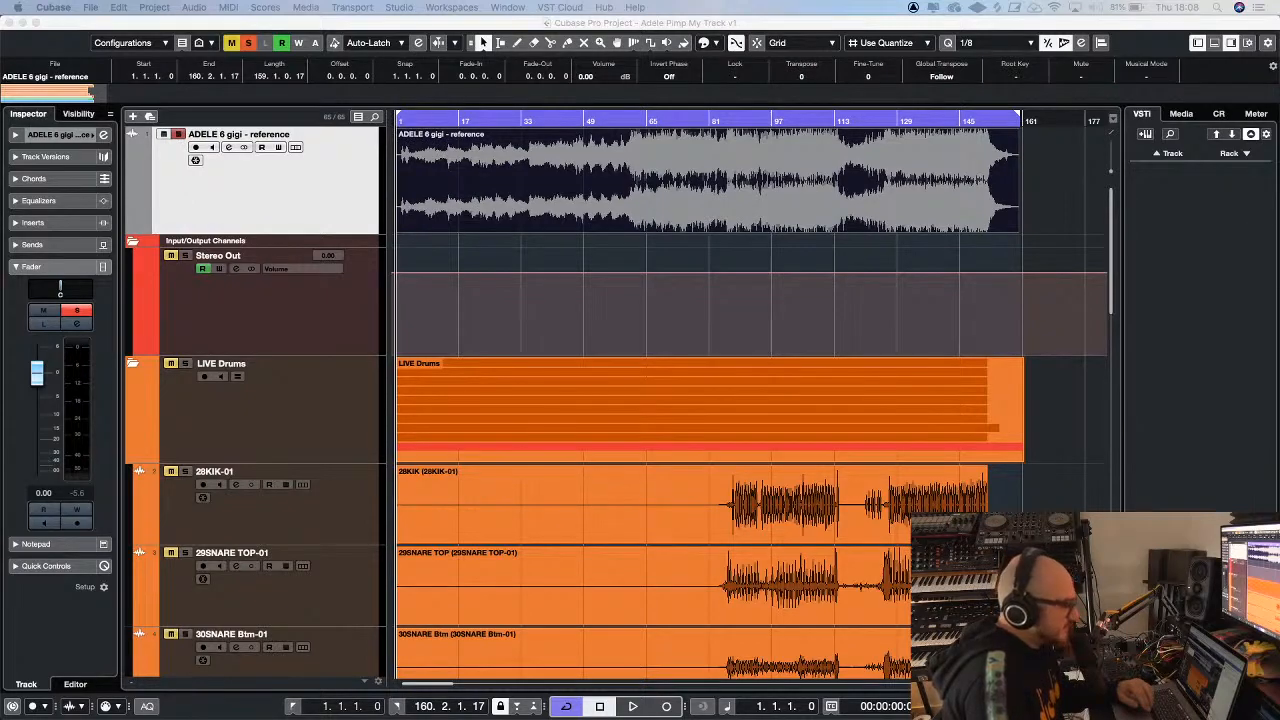
# Play the soloed ADELE 6 gigi reference track from the start through to its ending
pyautogui.click(626, 256)
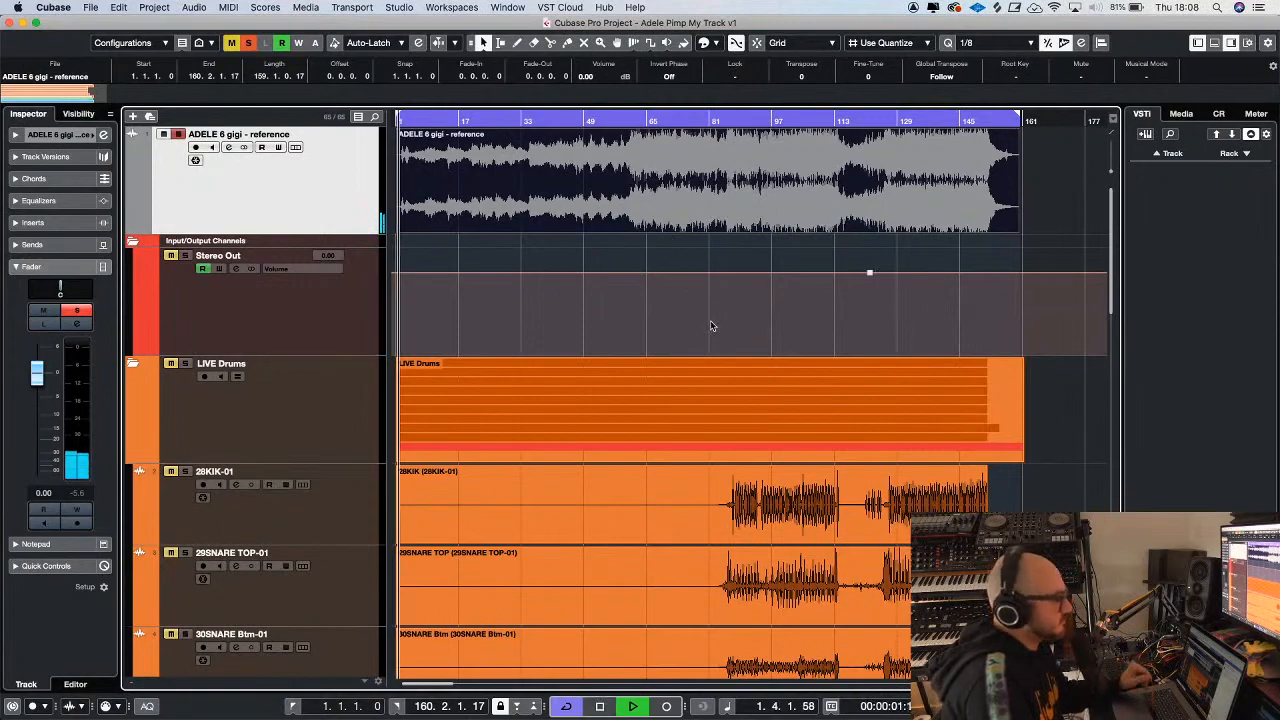
pyautogui.click(869, 272)
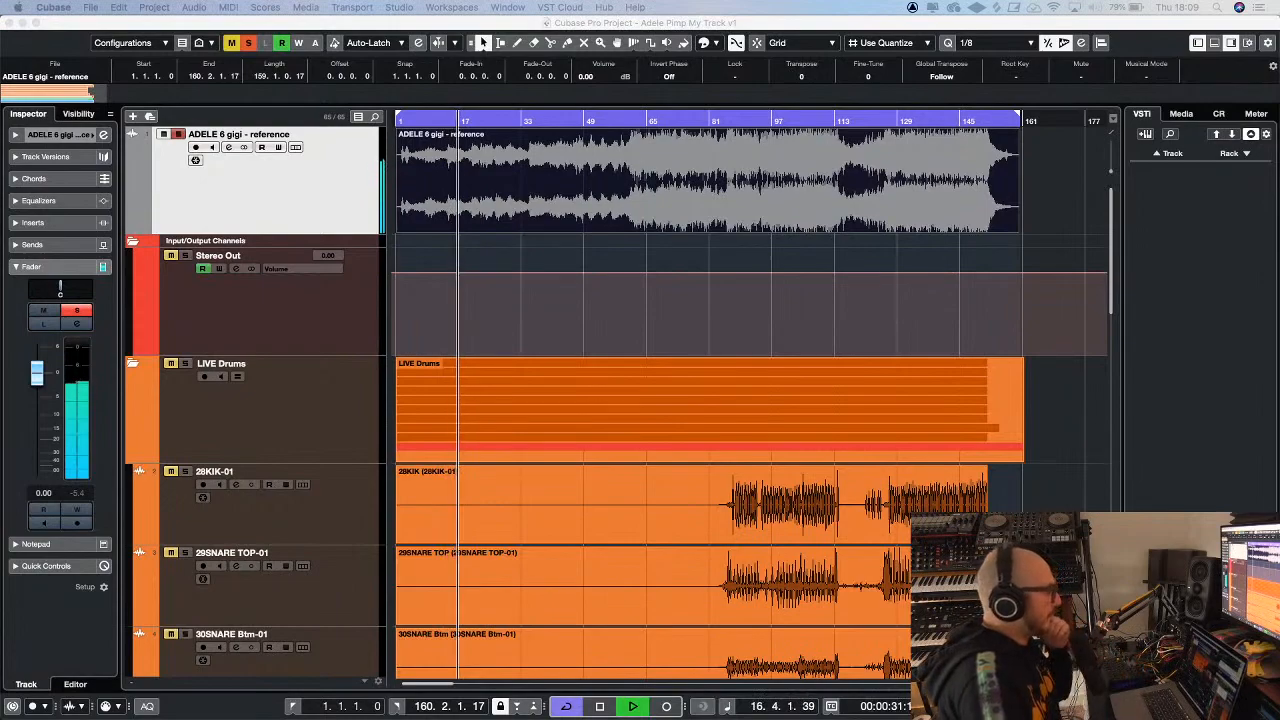
pyautogui.moveTo(197, 707)
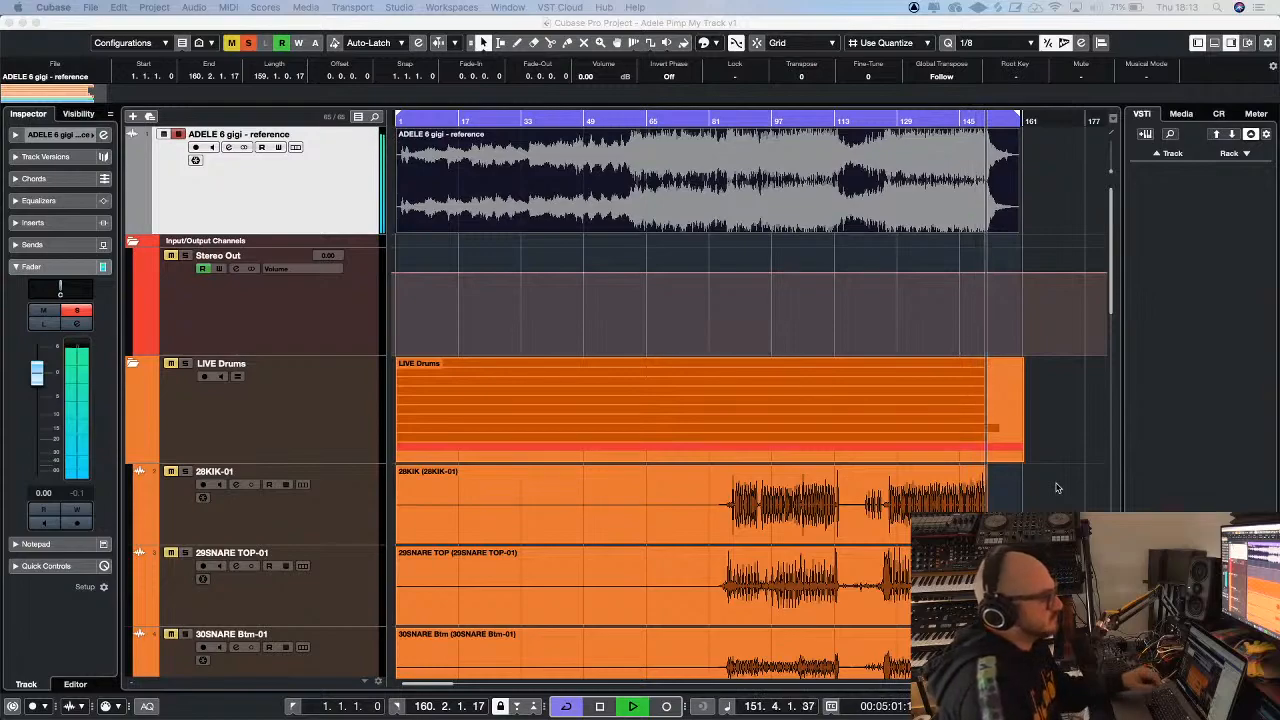
pyautogui.click(1062, 489)
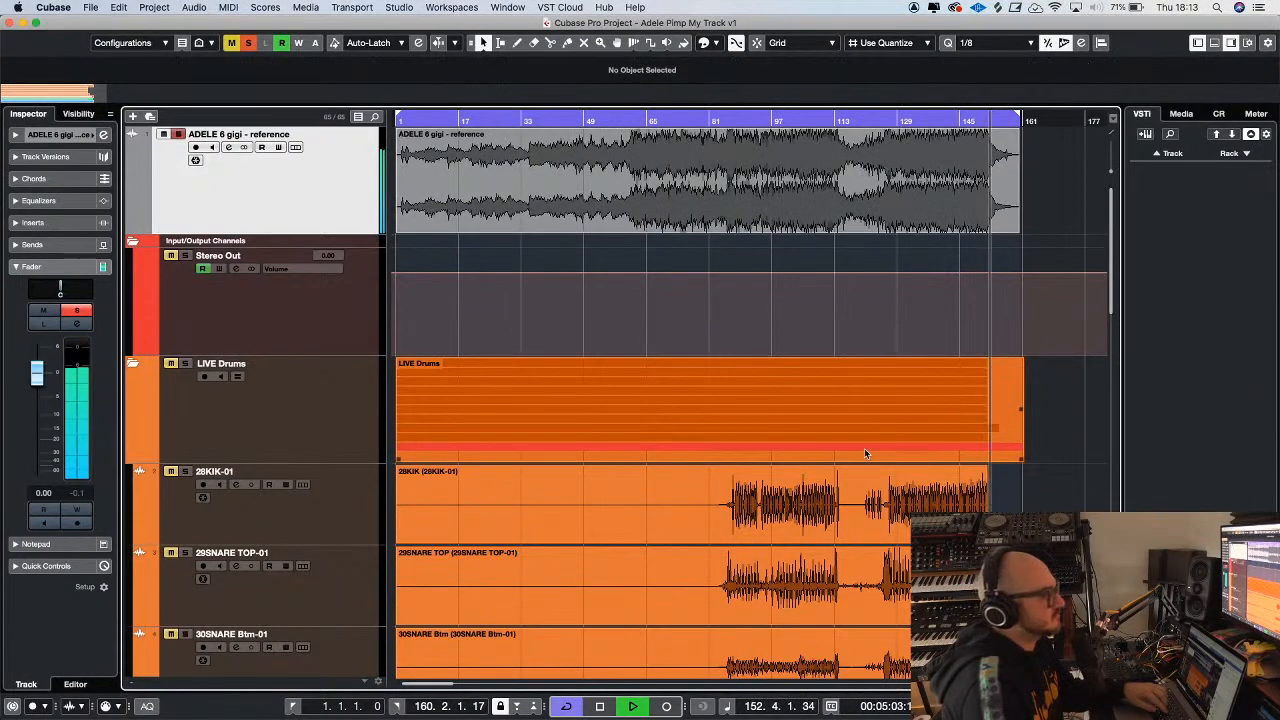
pyautogui.press('h')
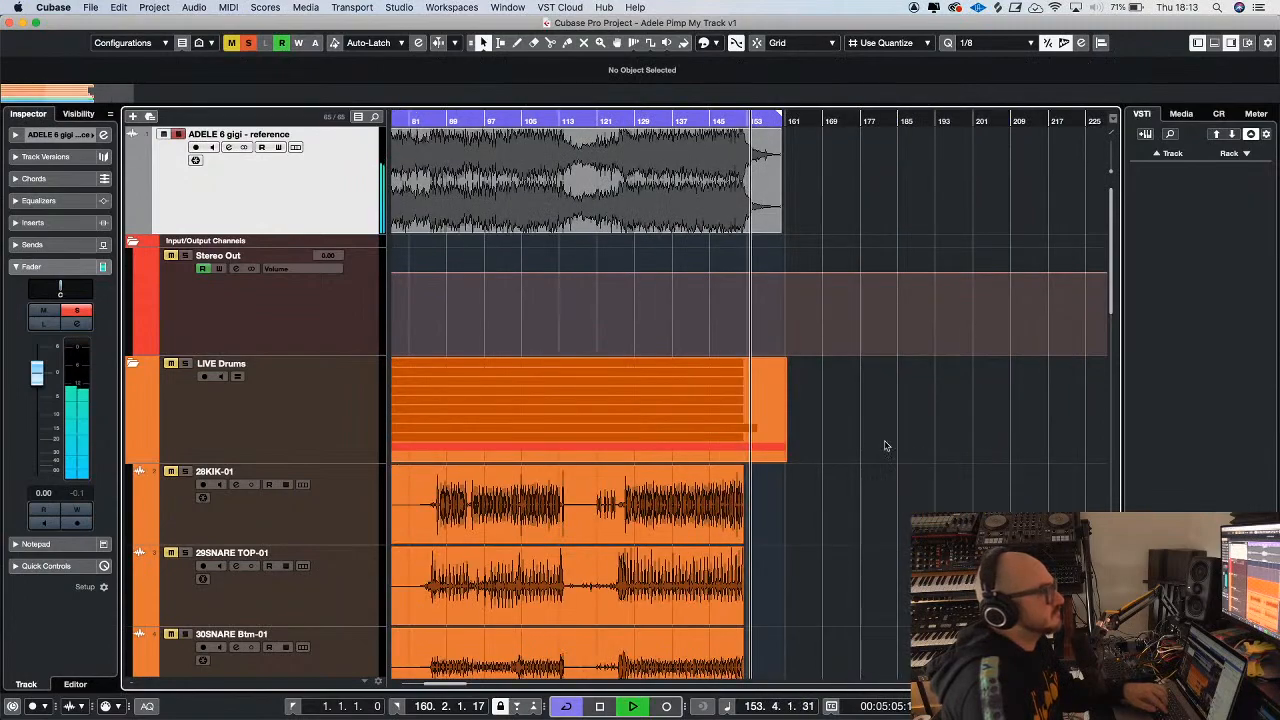
pyautogui.press('h')
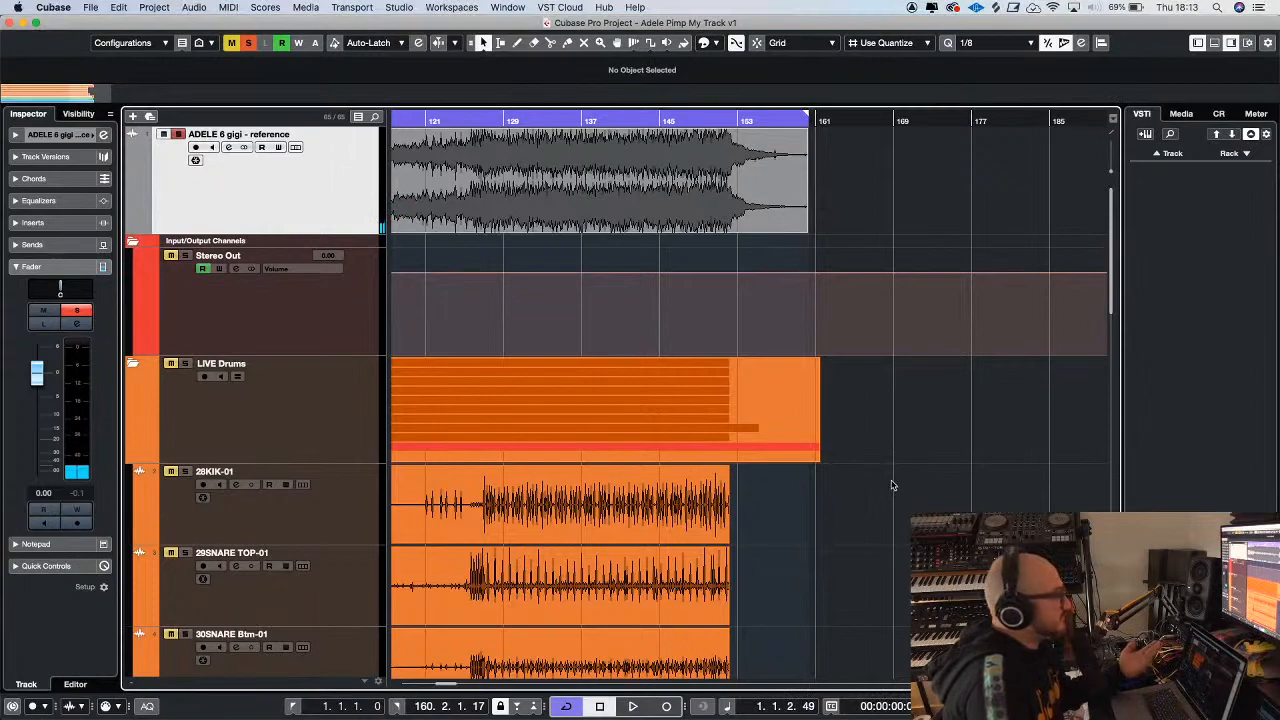
# Turn off solo on the ADELE 6 gigi reference track
pyautogui.hscroll(-10, 760, 446)
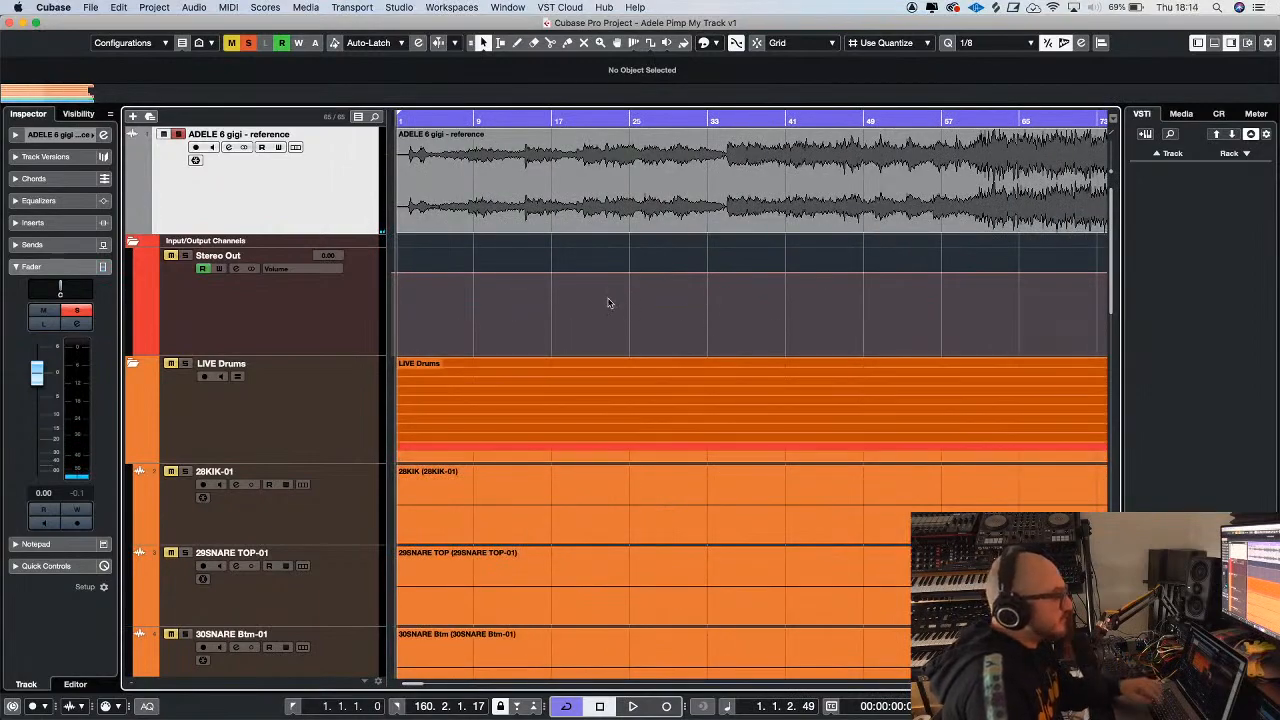
pyautogui.press('g')
pyautogui.press('g')
pyautogui.press('g')
pyautogui.press('g')
pyautogui.press('g')
pyautogui.press('g')
pyautogui.press('g')
pyautogui.press('g')
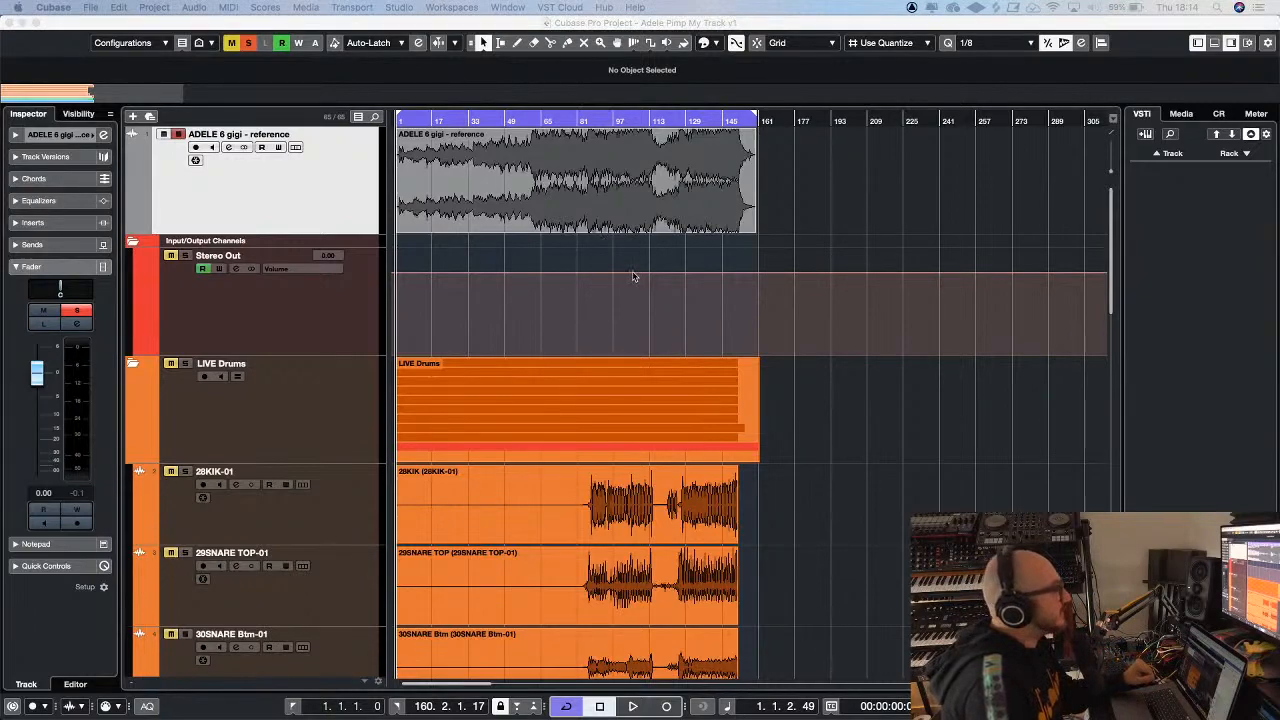
pyautogui.click(178, 134)
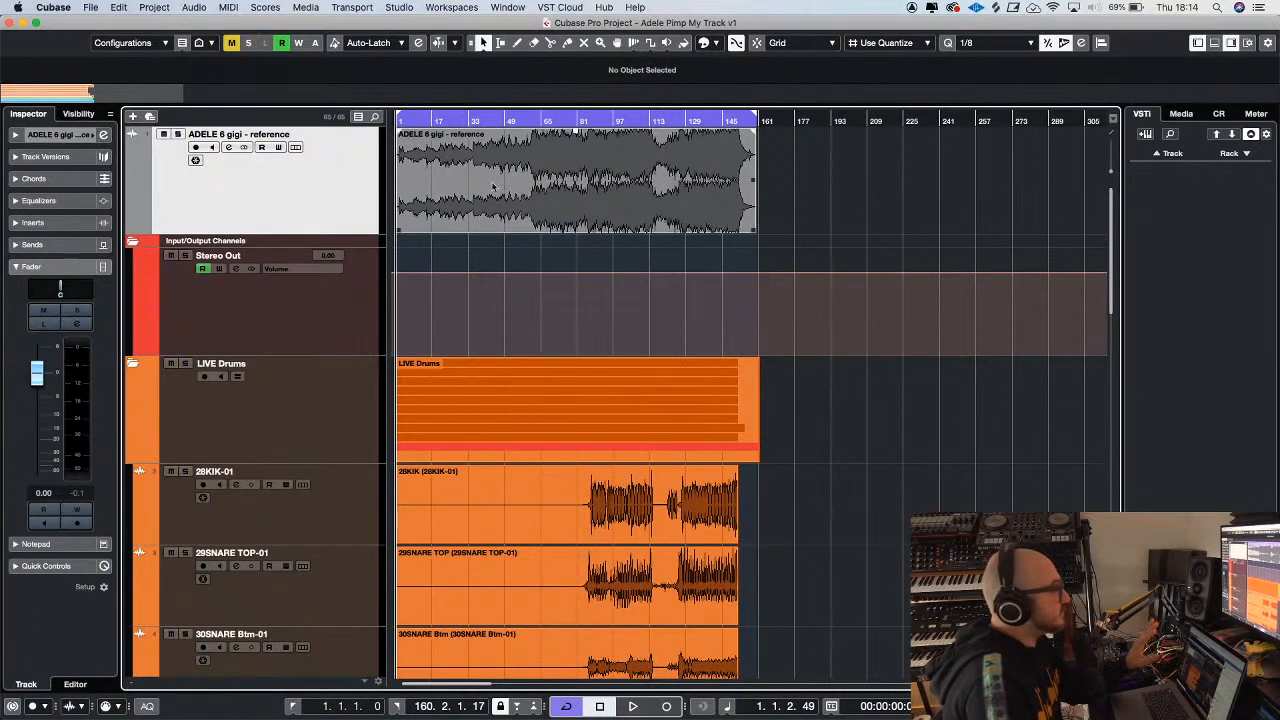
# Mute the VOCALS, Strings, Keys, GUITARS and 36BASS-01 tracks, and expand the PERCUSSION folder
pyautogui.scroll(-5, 709, 258)
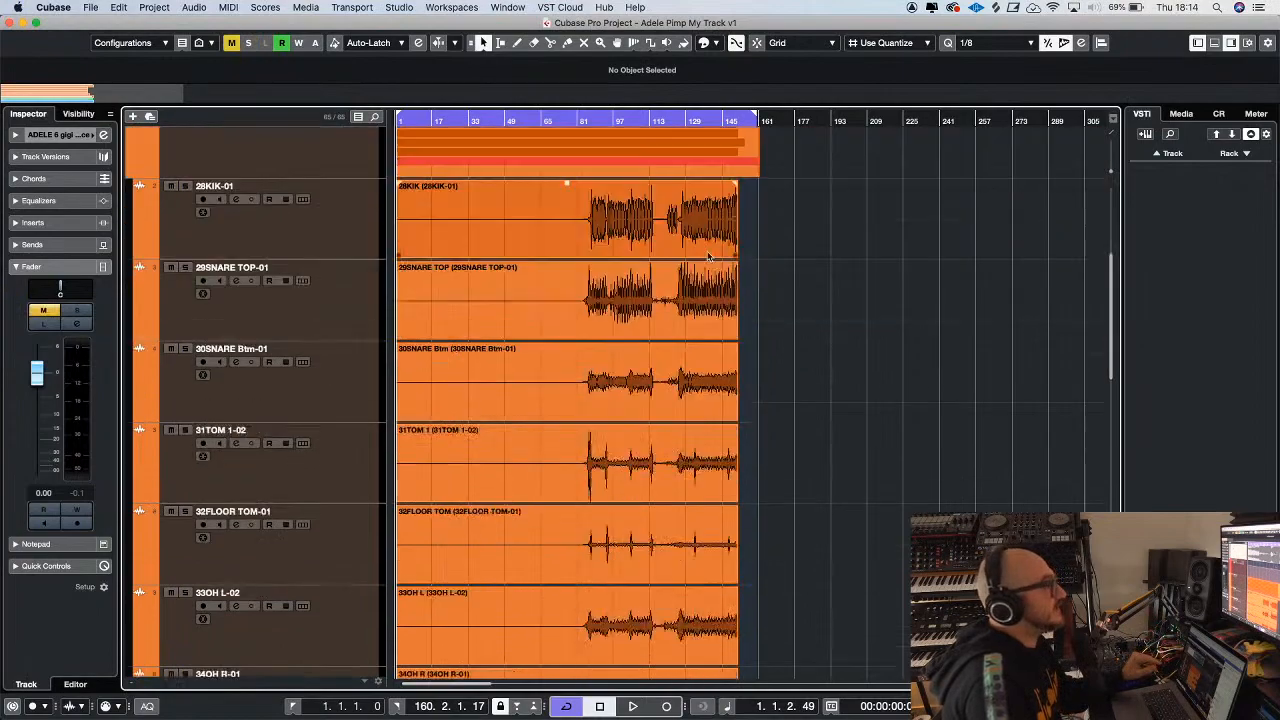
pyautogui.press('h')
pyautogui.press('h')
pyautogui.press('g')
pyautogui.scroll(-3, 852, 360)
pyautogui.press('g')
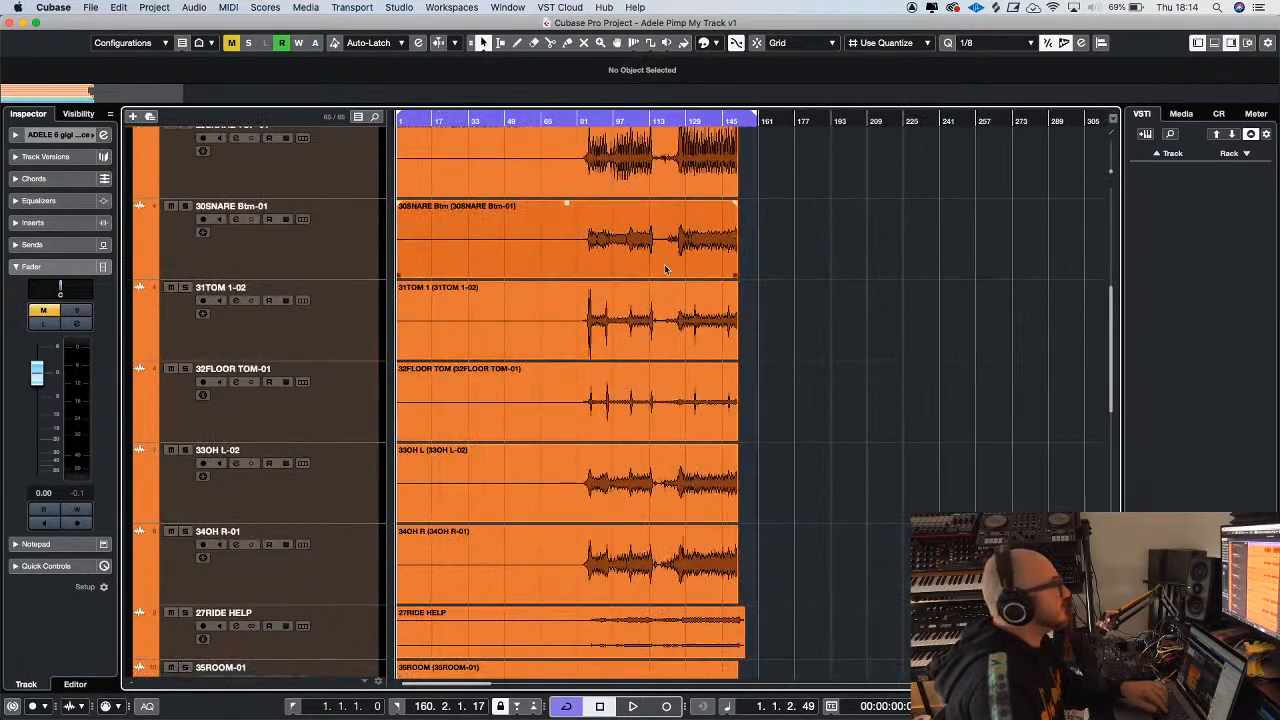
pyautogui.scroll(5, 786, 286)
pyautogui.scroll(-10, 565, 259)
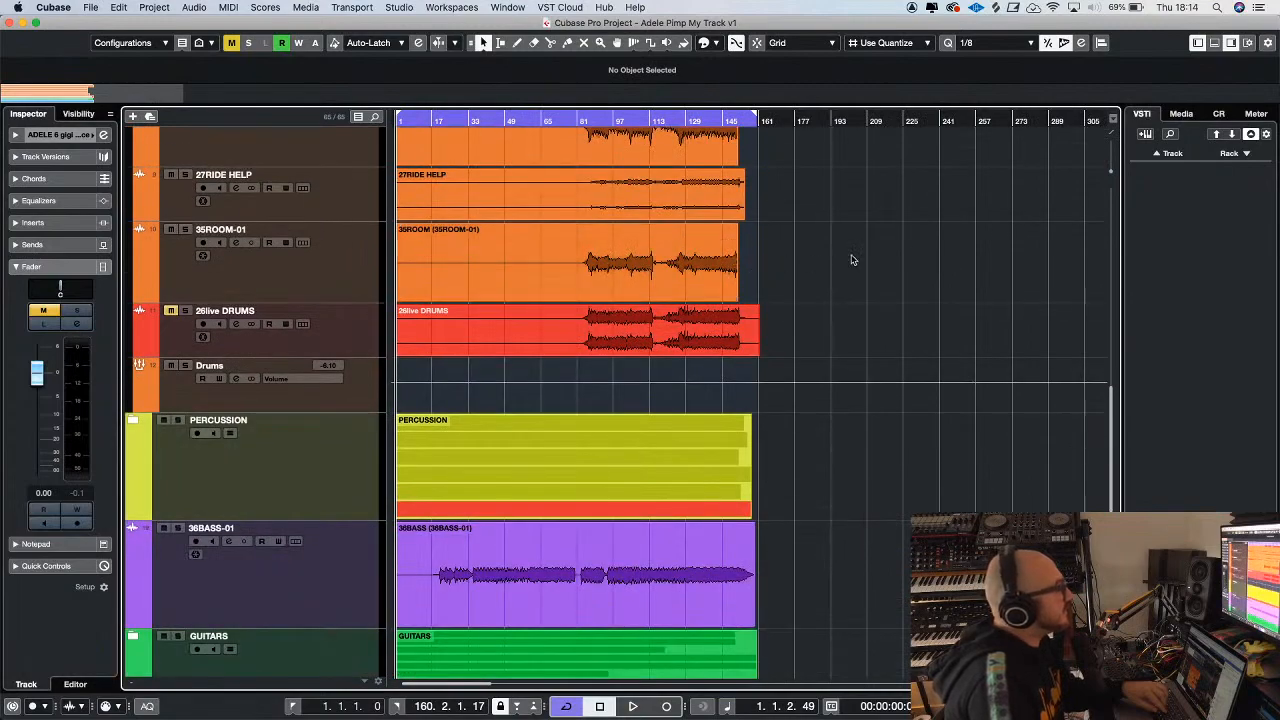
pyautogui.scroll(-5, 852, 260)
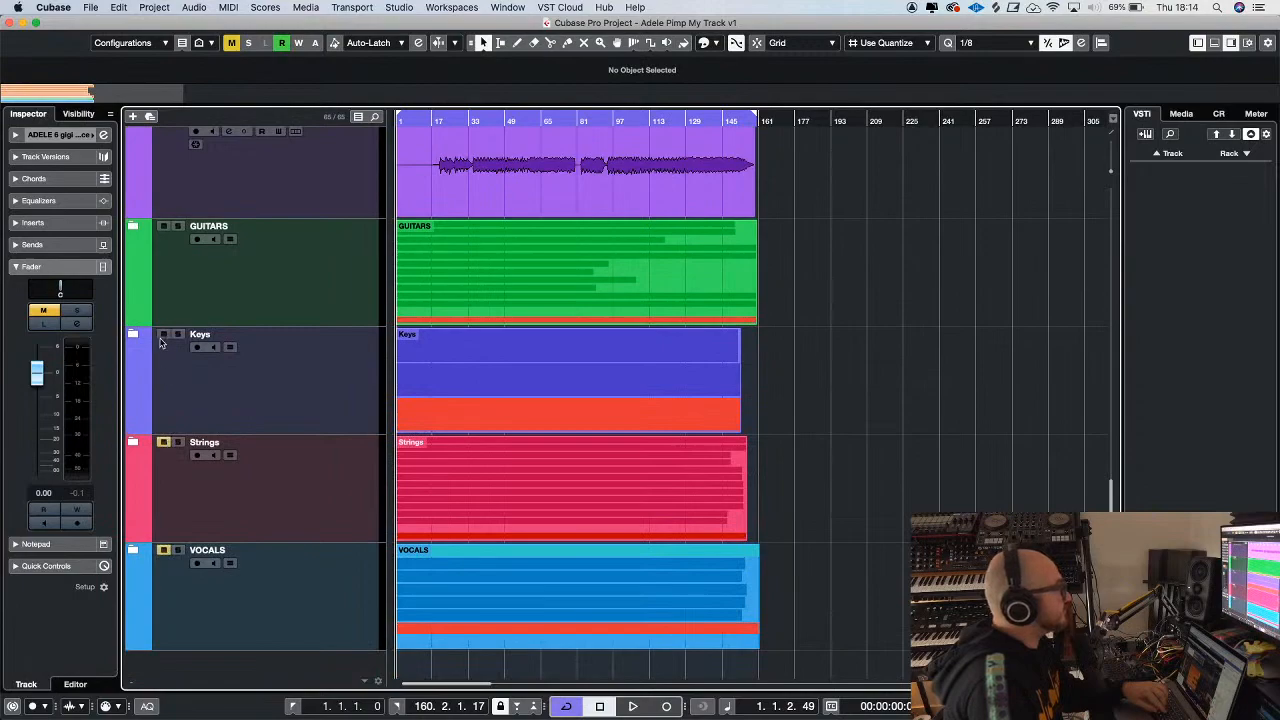
pyautogui.scroll(2, 248, 324)
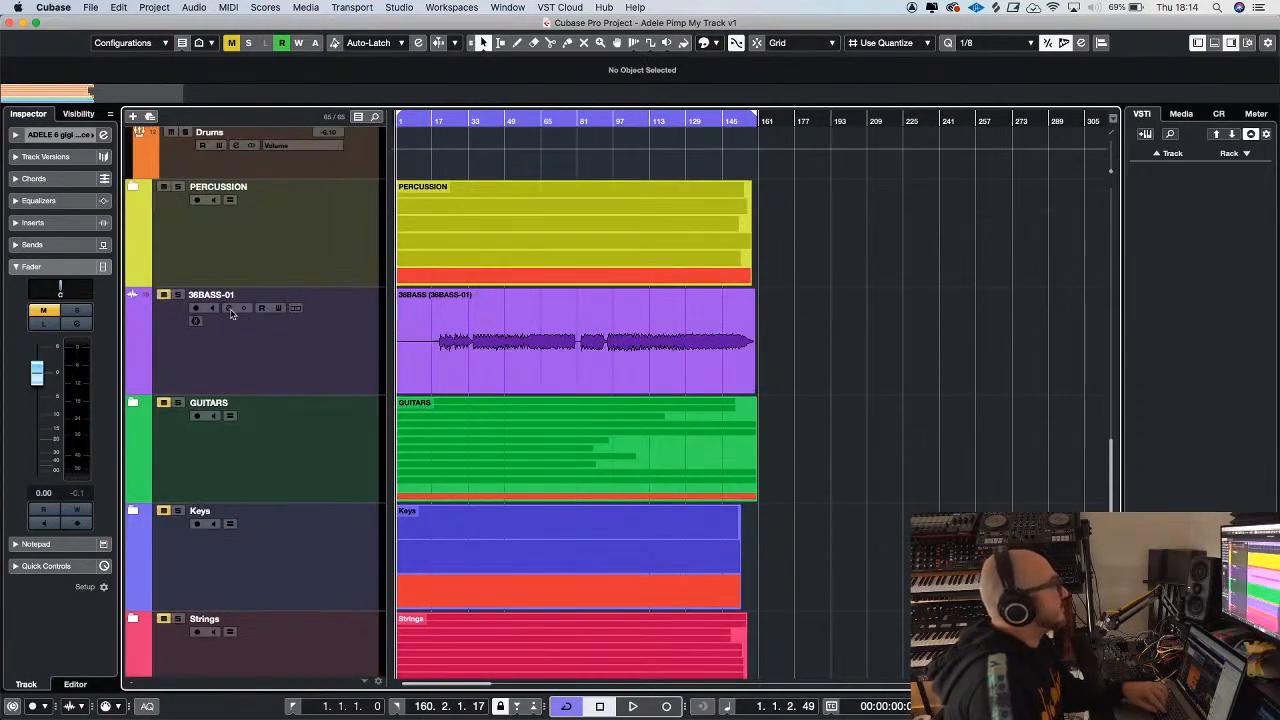
pyautogui.click(137, 190)
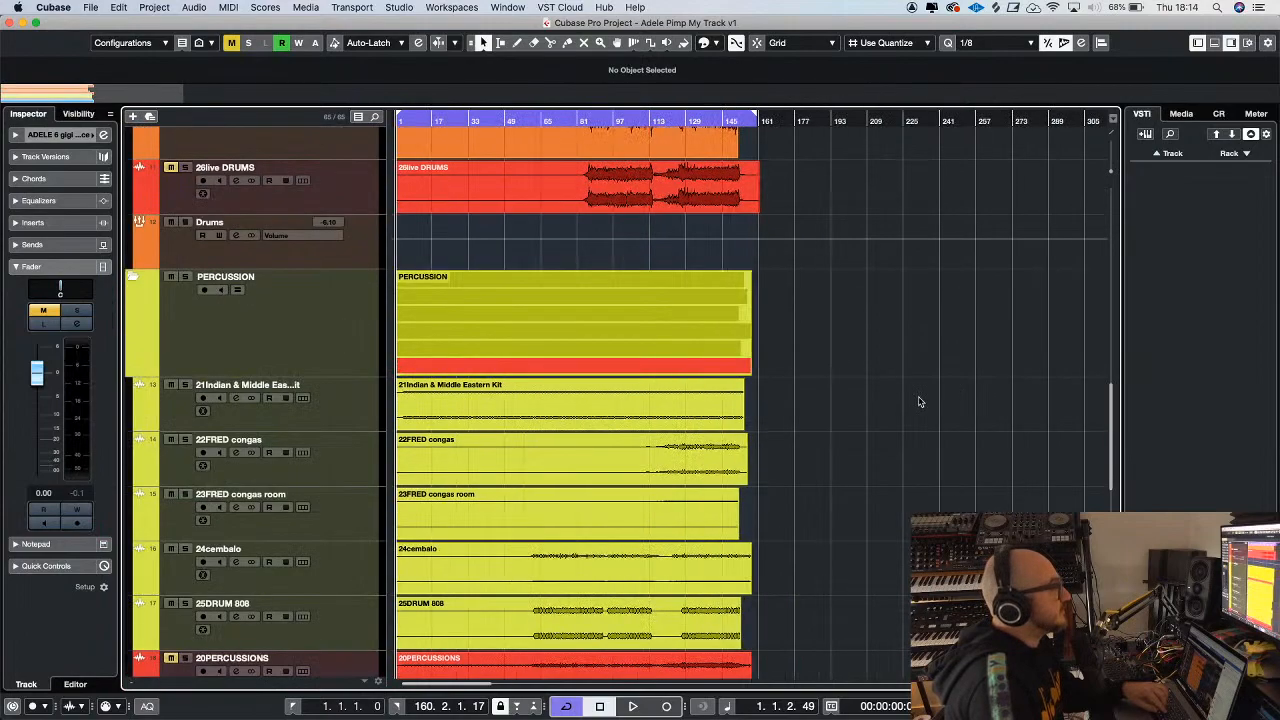
# Play the live drums and percussion from about bar 90
pyautogui.press('h')
pyautogui.press('h')
pyautogui.scroll(15, 690, 383)
pyautogui.press('g')
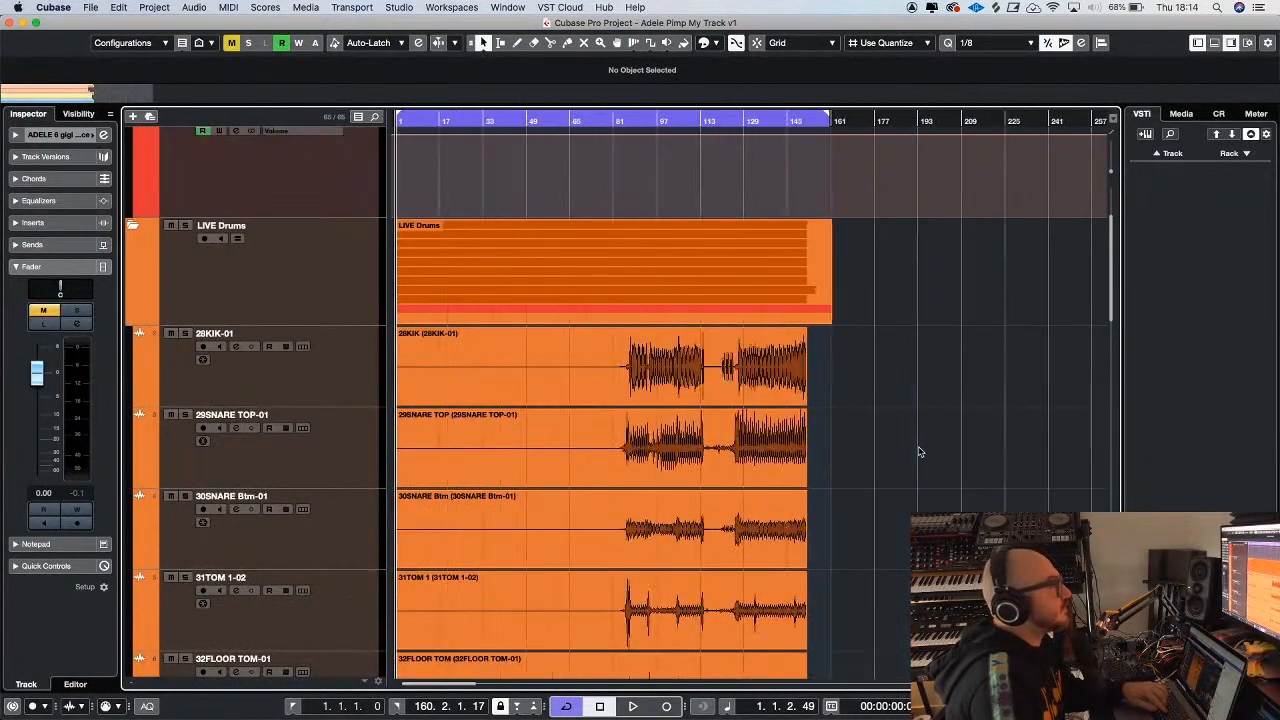
pyautogui.click(640, 126)
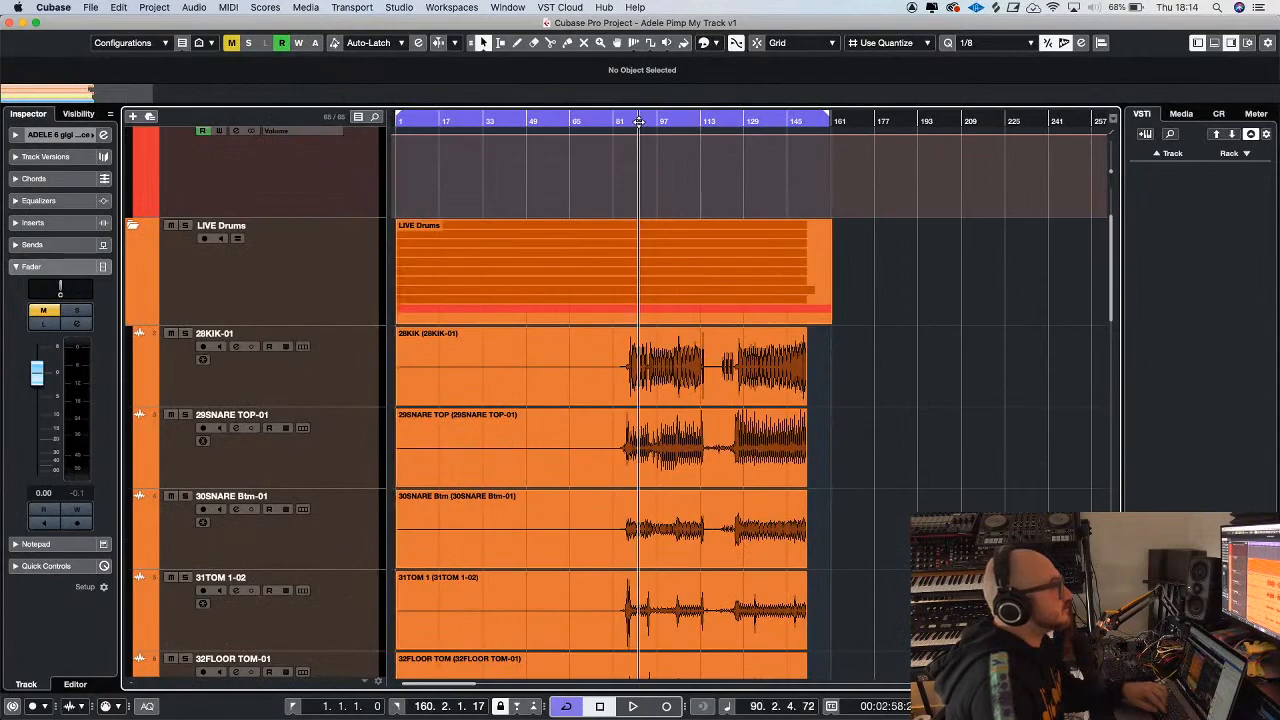
pyautogui.press('space')
pyautogui.press('h')
pyautogui.press('h')
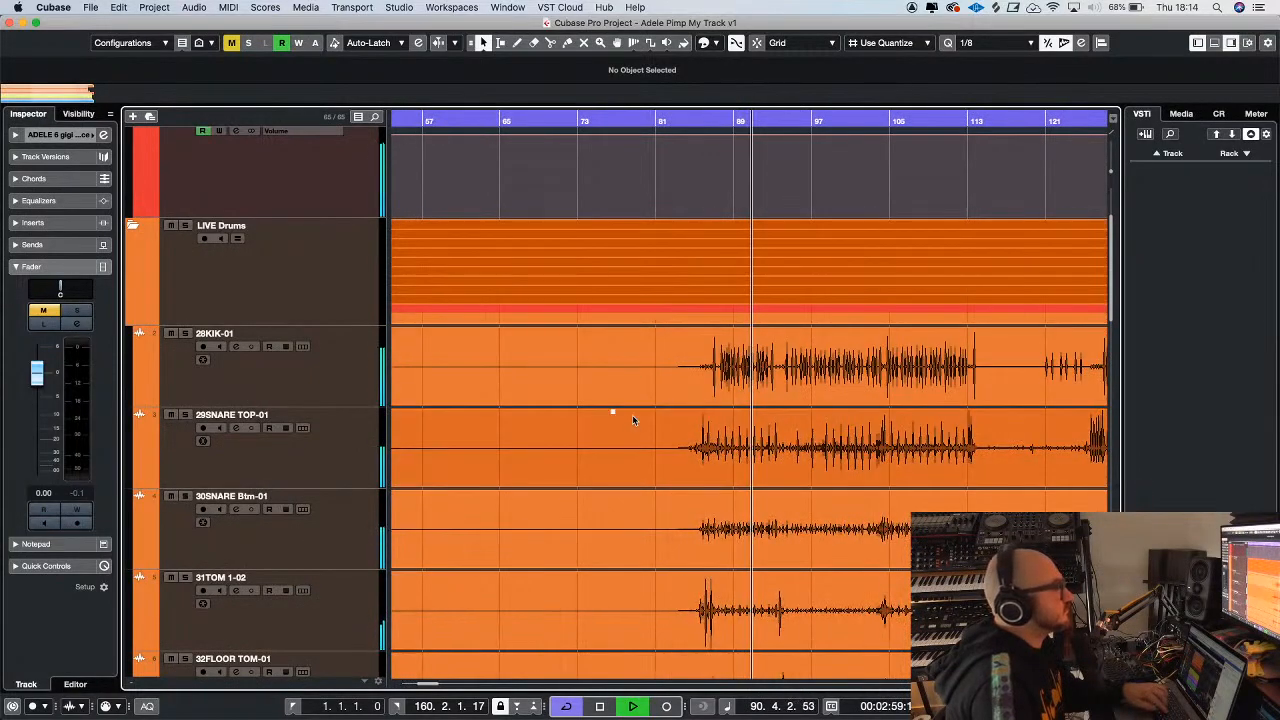
pyautogui.press('h')
# Mute the PERCUSSION folder and collapse it while playback continues
pyautogui.scroll(-10, 632, 415)
pyautogui.scroll(-10, 632, 417)
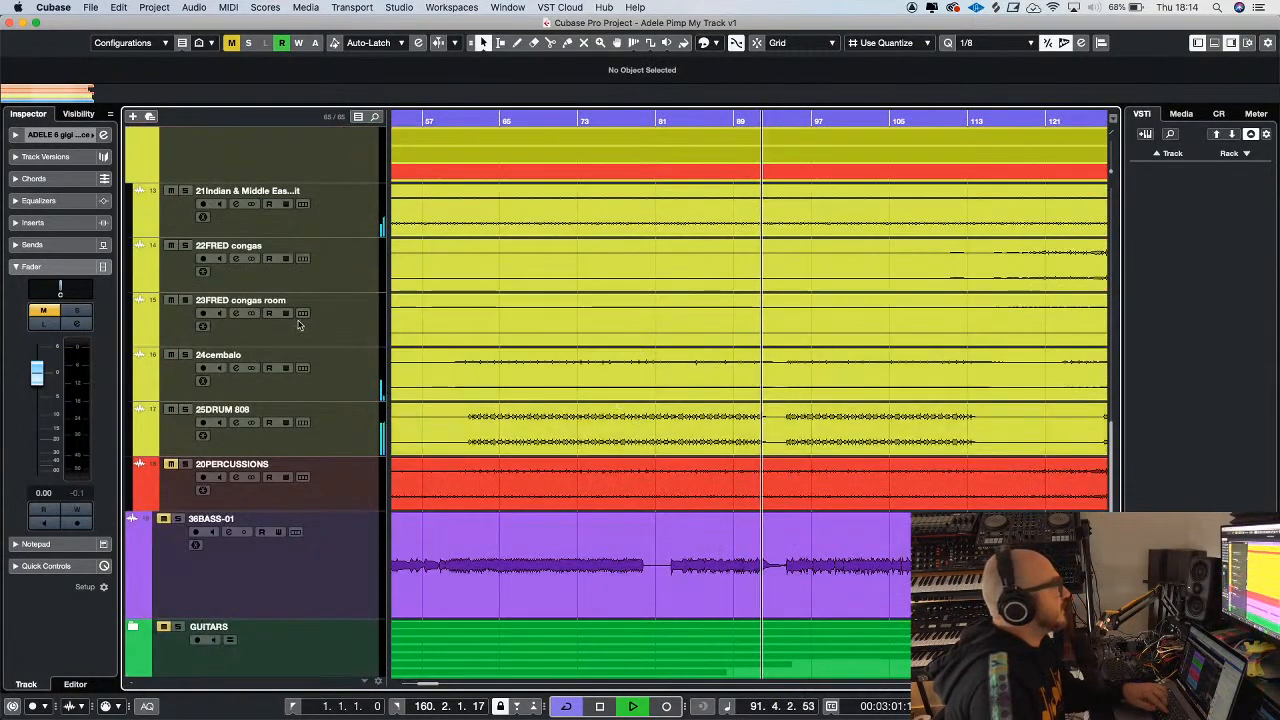
pyautogui.scroll(4, 231, 290)
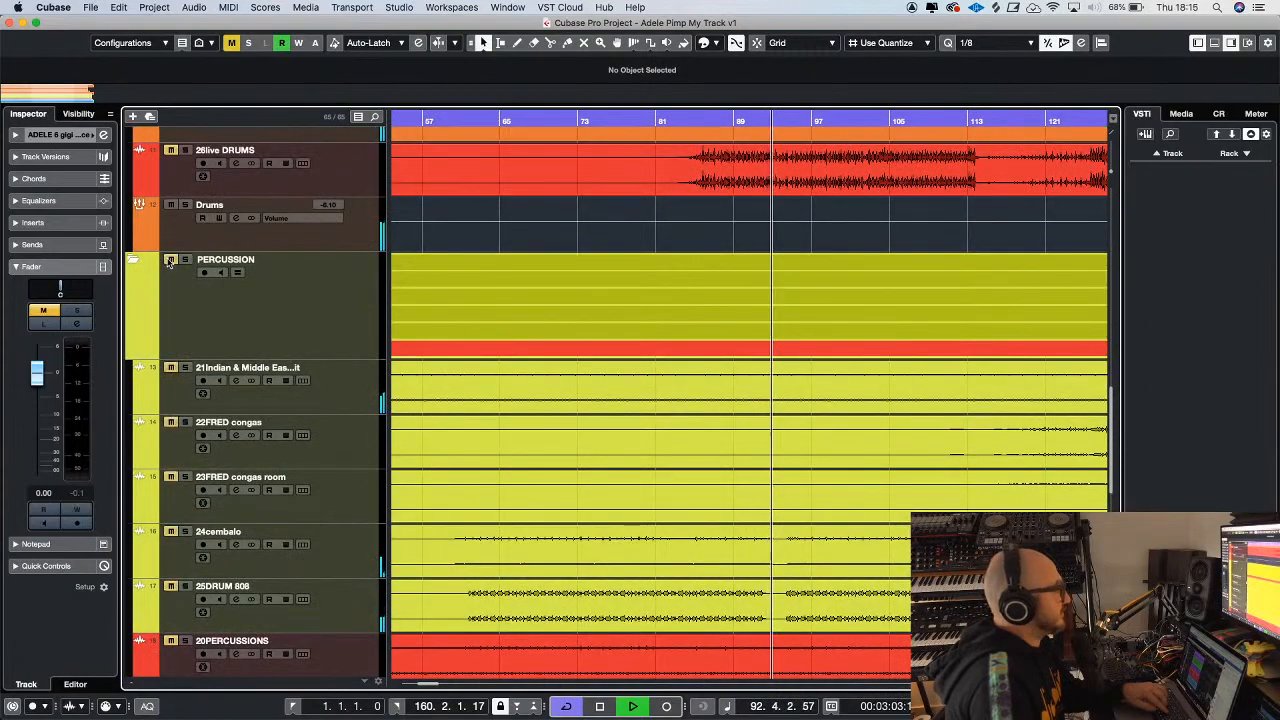
pyautogui.click(134, 262)
# Examine the waveforms of the individual live drum tracks while they play
pyautogui.scroll(10, 734, 357)
pyautogui.press('g')
pyautogui.press('g')
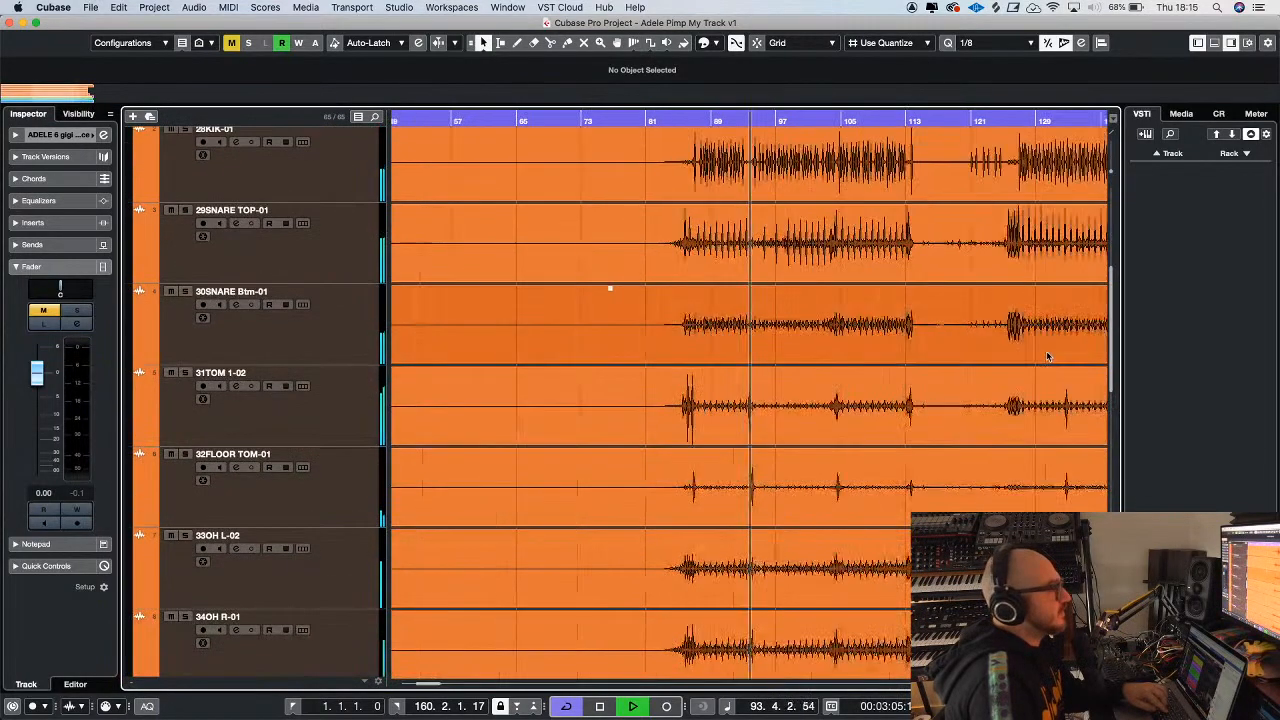
pyautogui.press('g')
pyautogui.scroll(8, 1046, 355)
pyautogui.scroll(-7, 895, 387)
pyautogui.press('g')
pyautogui.press('h')
pyautogui.scroll(-2, 863, 380)
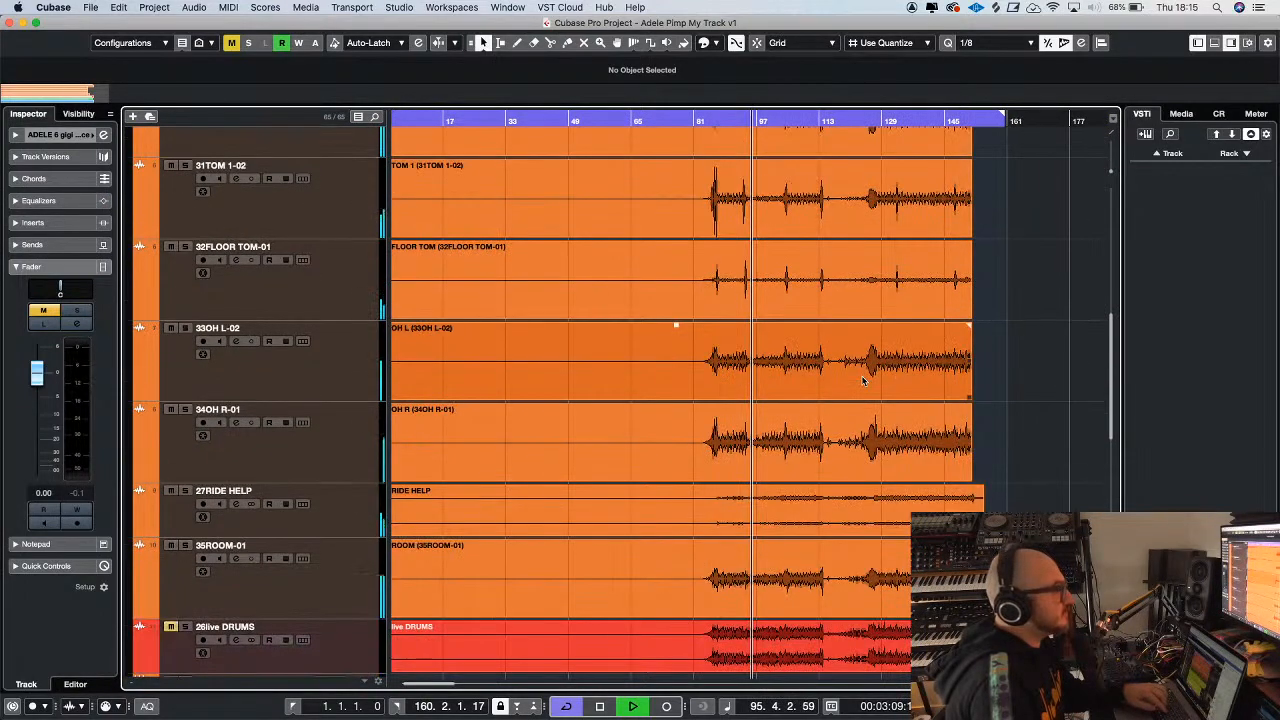
# Select the 27RIDE HELP track and solo it briefly to hear it on its own
pyautogui.click(600, 495)
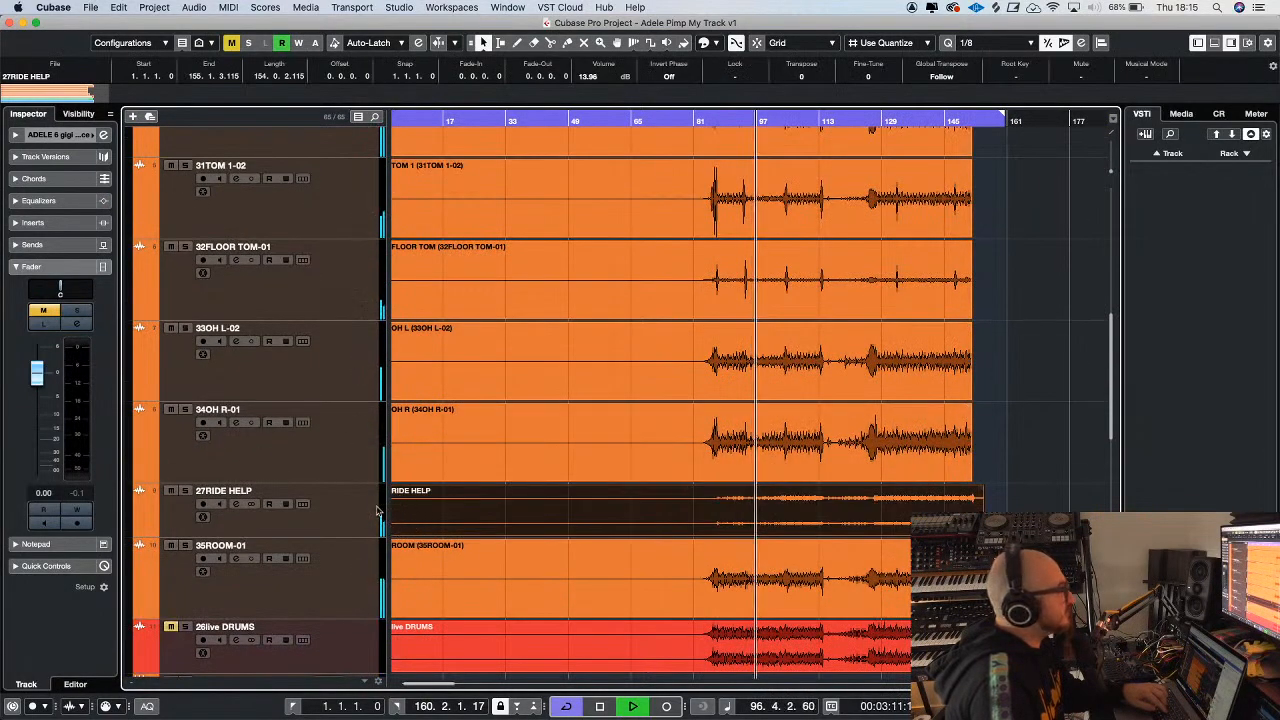
pyautogui.click(382, 510)
pyautogui.press('g')
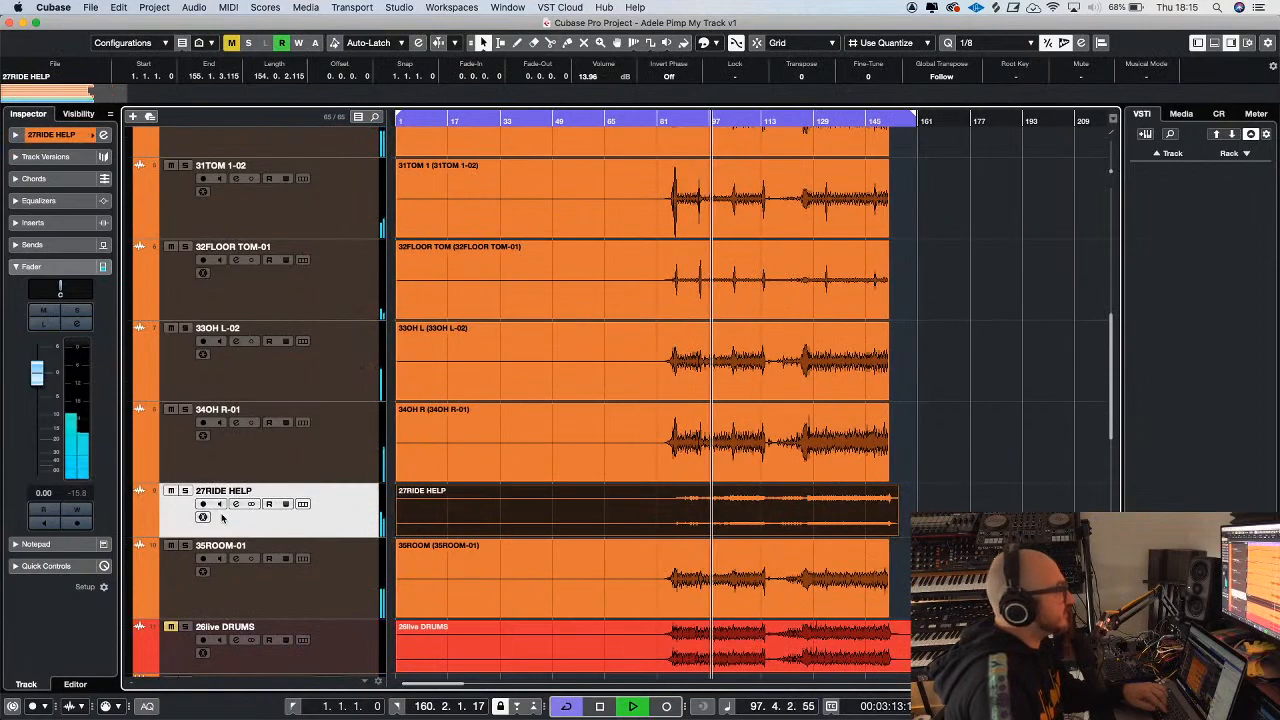
pyautogui.click(185, 491)
pyautogui.click(185, 495)
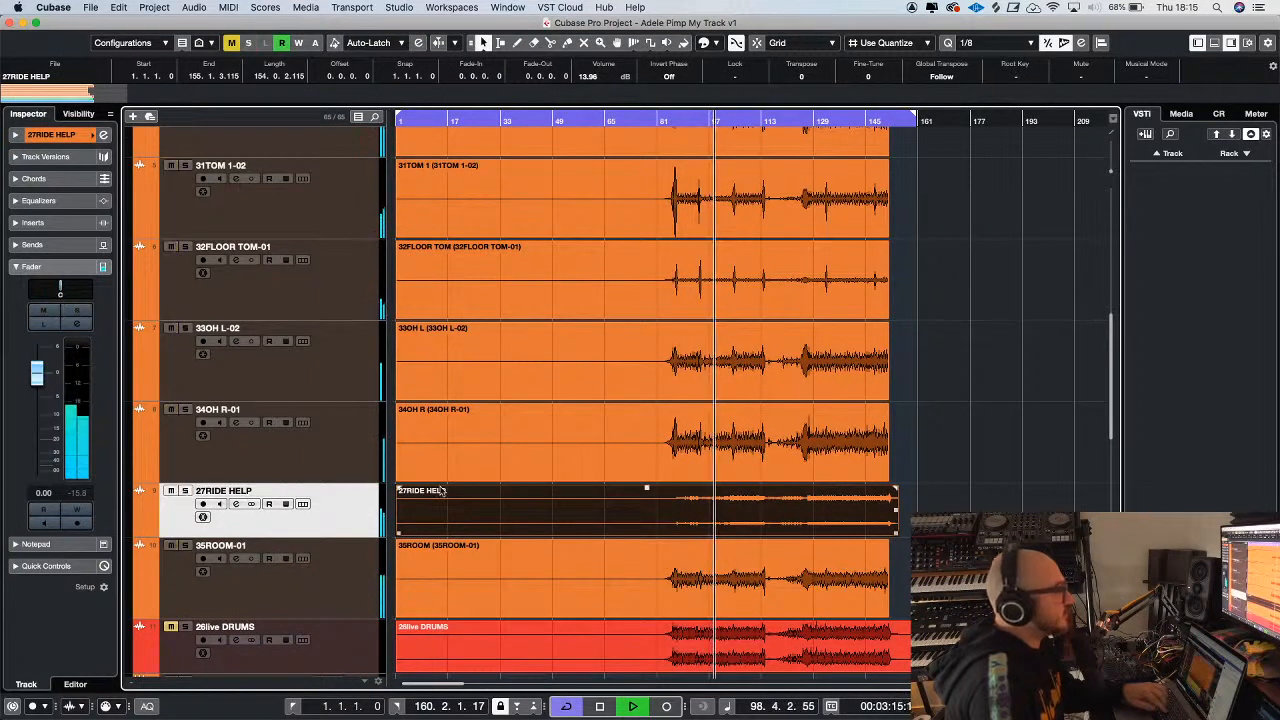
pyautogui.press('g')
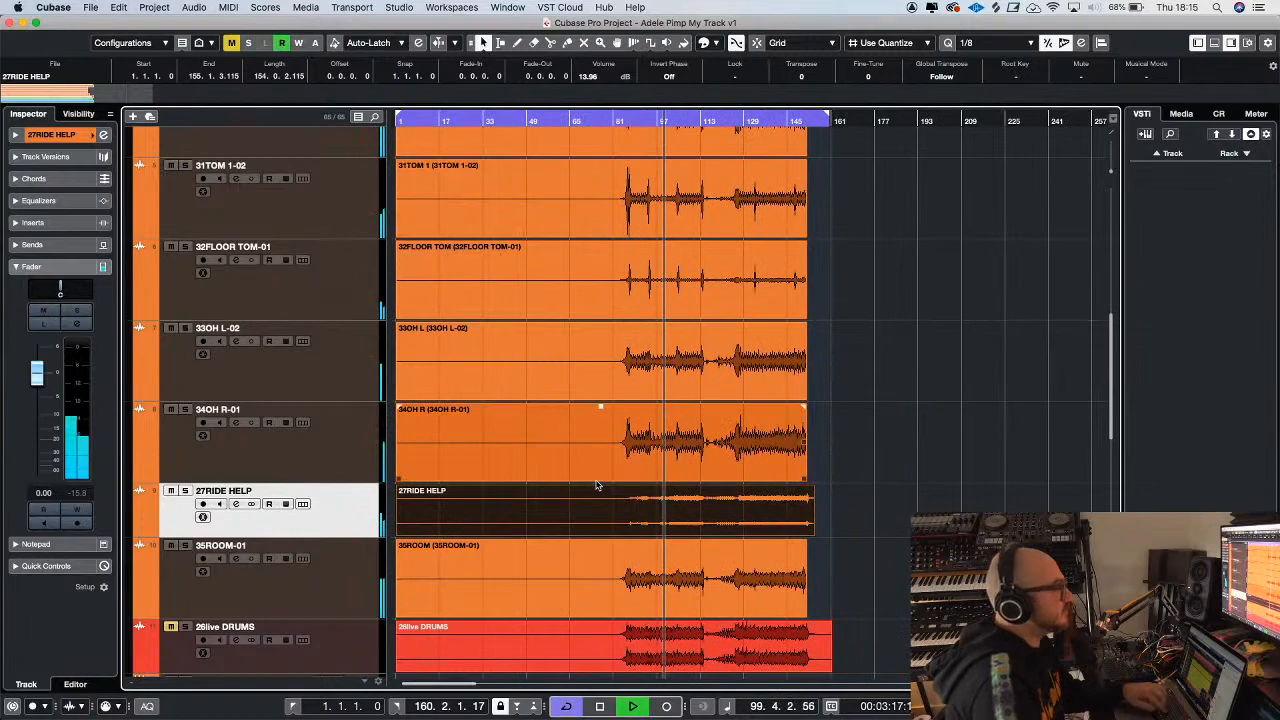
# Stop playback and solo the 28KIK-01 track
pyautogui.scroll(6, 966, 419)
pyautogui.press('space')
pyautogui.press('h')
pyautogui.press('h')
pyautogui.press('h')
pyautogui.press('h')
pyautogui.press('h')
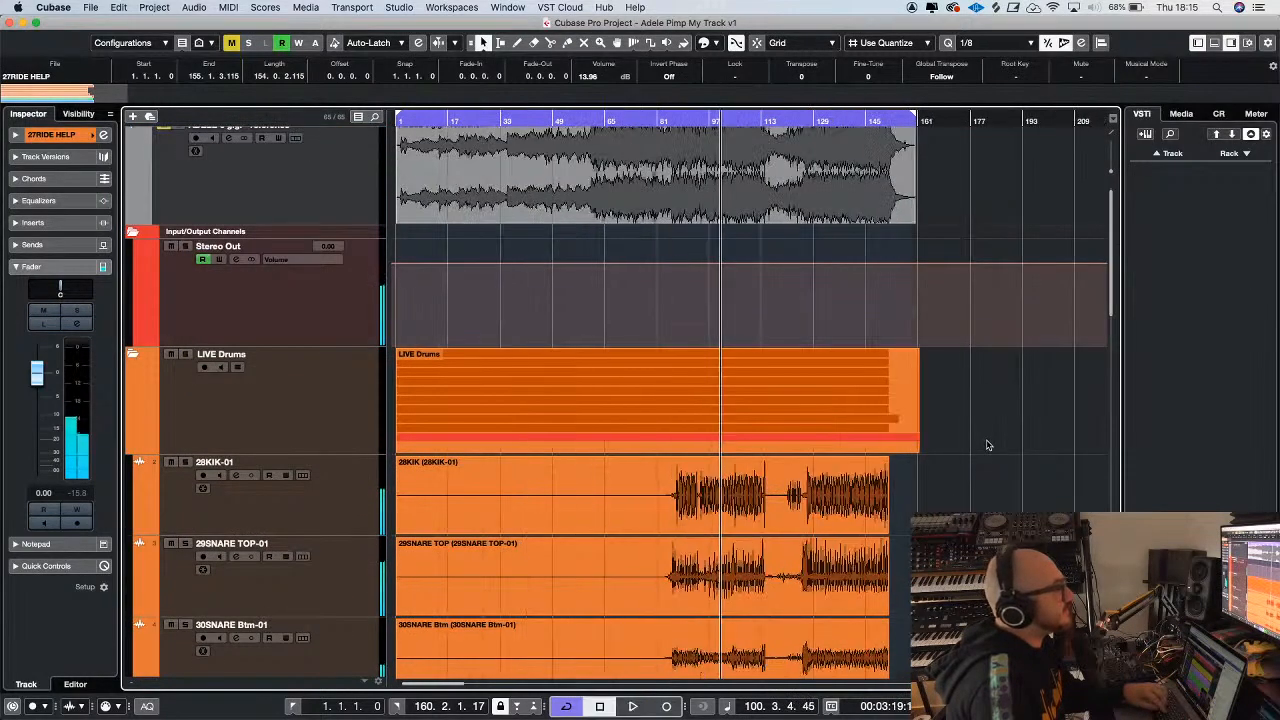
pyautogui.click(184, 462)
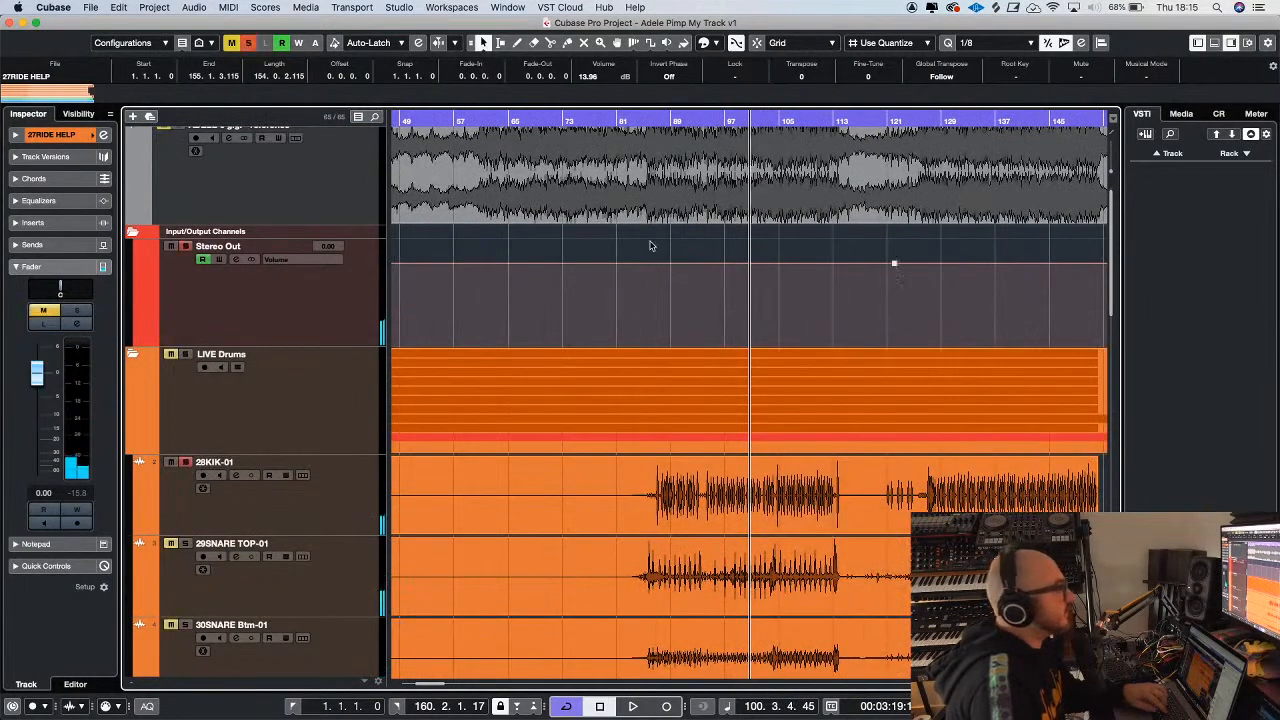
# Play the soloed kick from about bar 86, select the 28KIK-01 track, and stop playback
pyautogui.click(668, 125)
pyautogui.press('space')
pyautogui.press('h')
pyautogui.press('h')
pyautogui.press('h')
pyautogui.press('h')
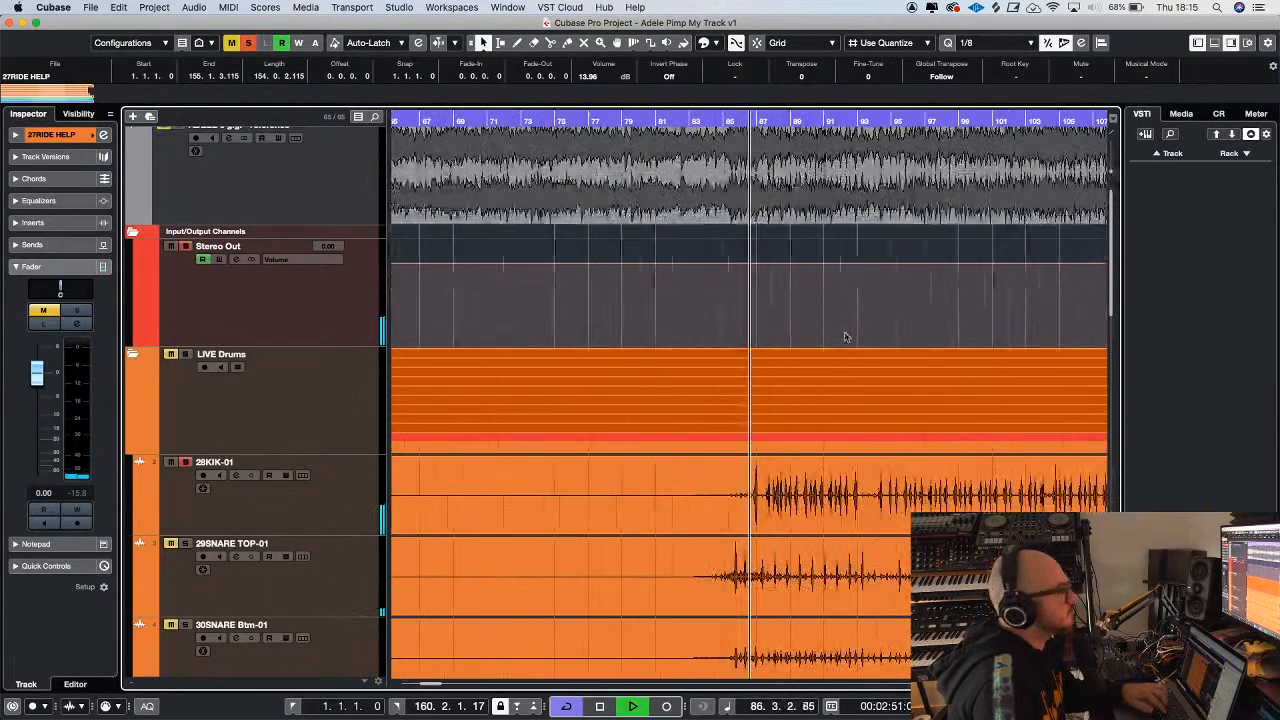
pyautogui.click(340, 502)
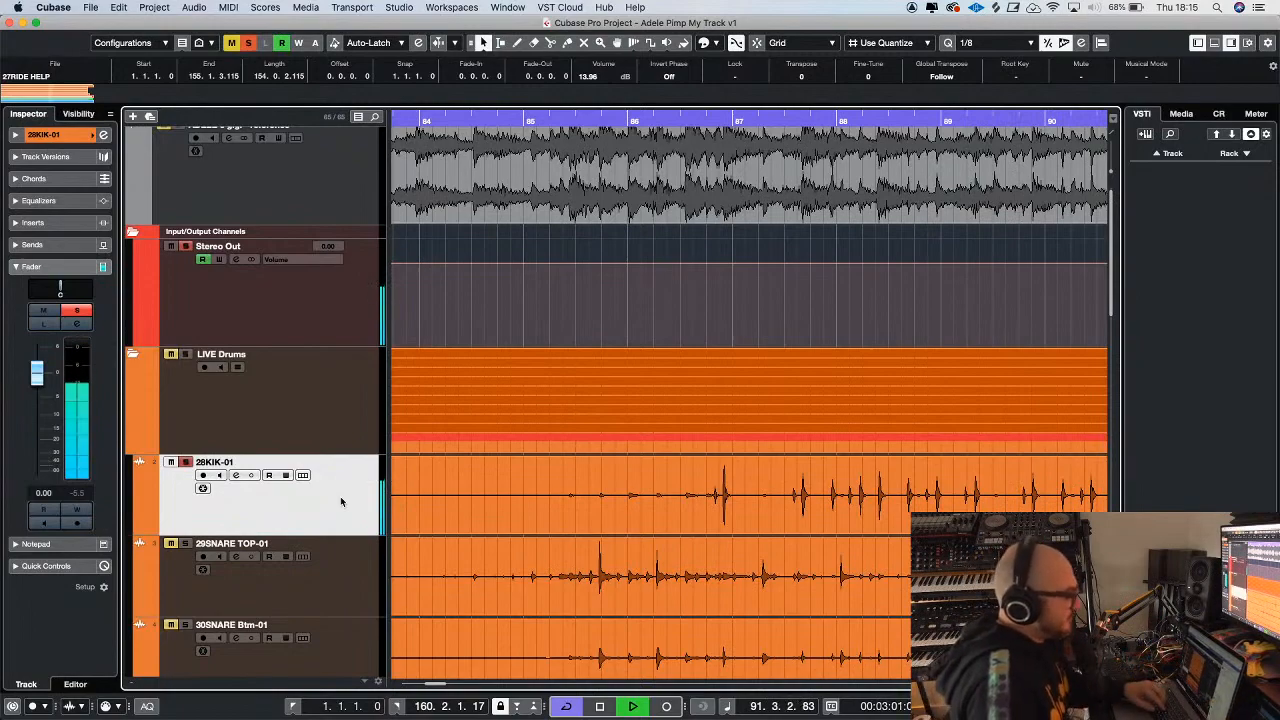
pyautogui.click(718, 332)
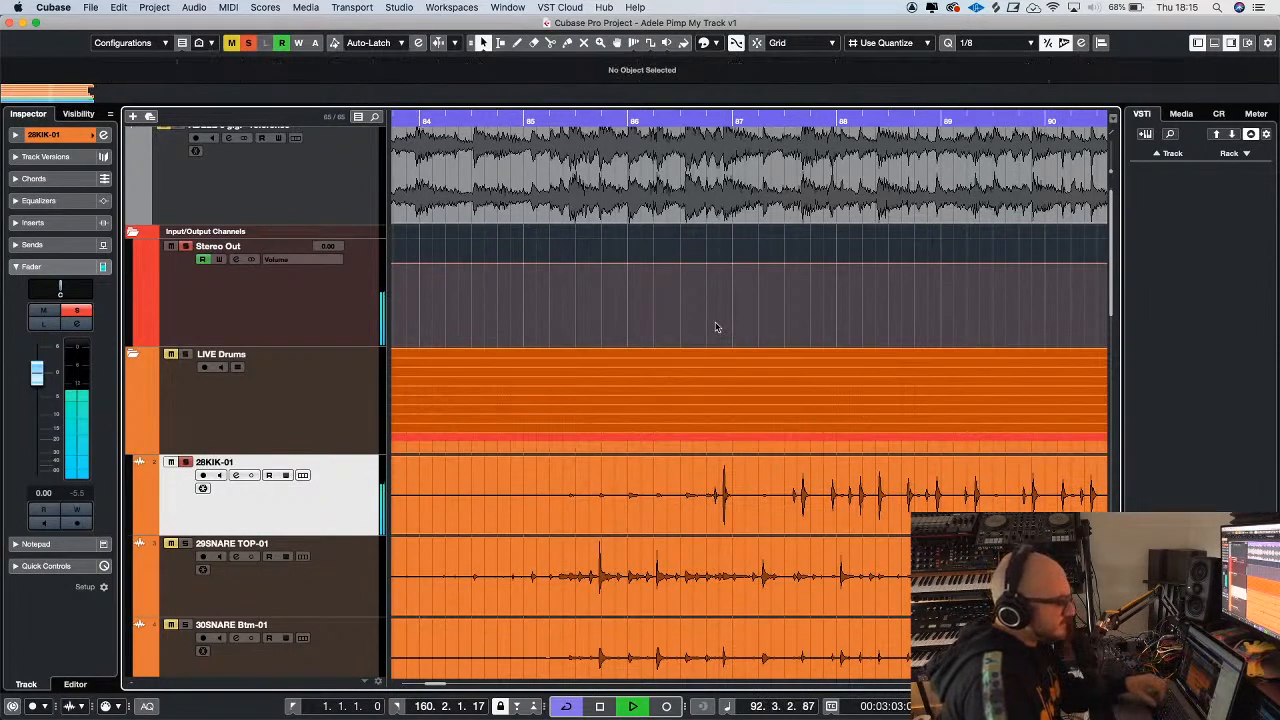
pyautogui.press('space')
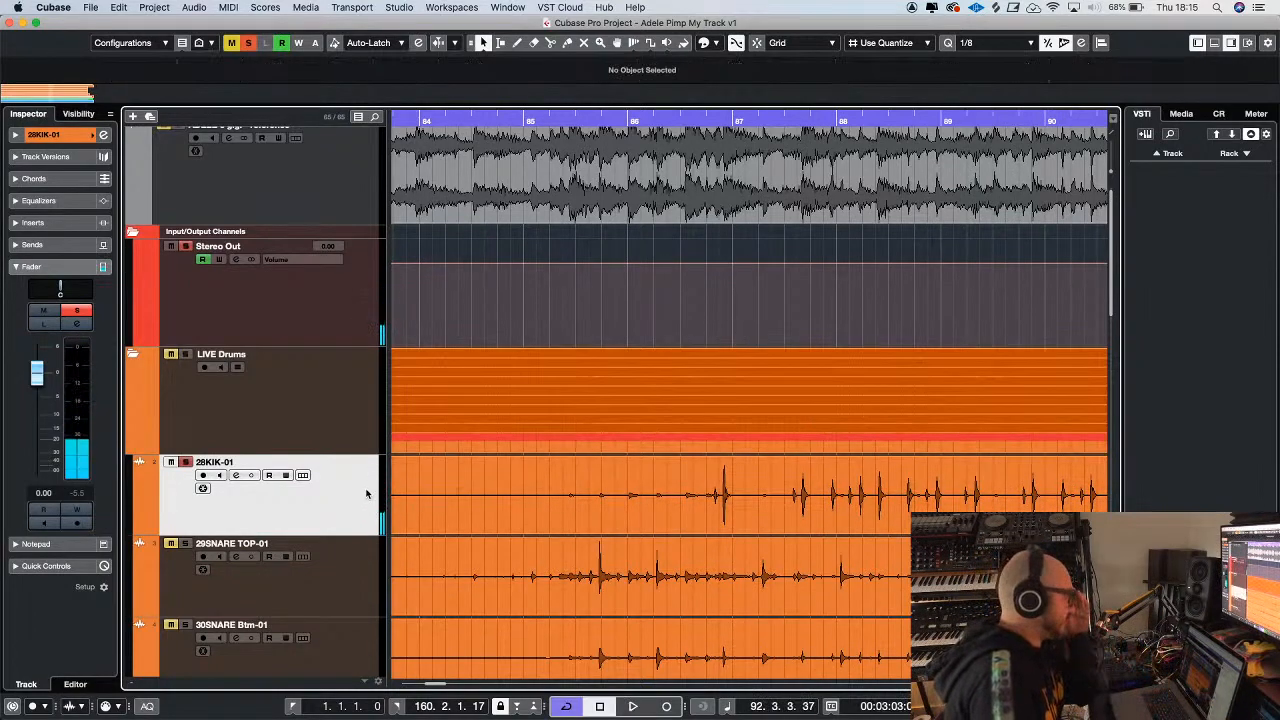
# Insert the bx_console SSL 4000 G plug-in on the 28KIK-01 track and move its window aside
pyautogui.press('g')
pyautogui.press('g')
pyautogui.press('g')
pyautogui.press('g')
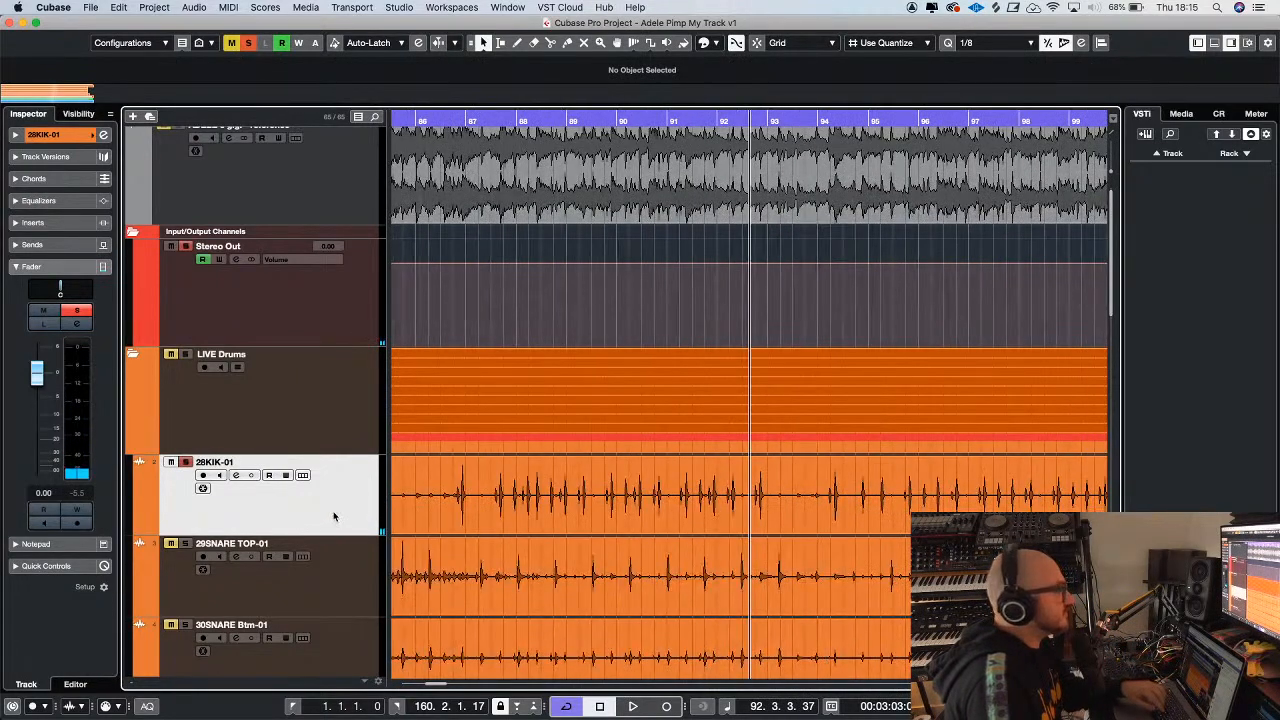
pyautogui.click(44, 224)
pyautogui.click(61, 251)
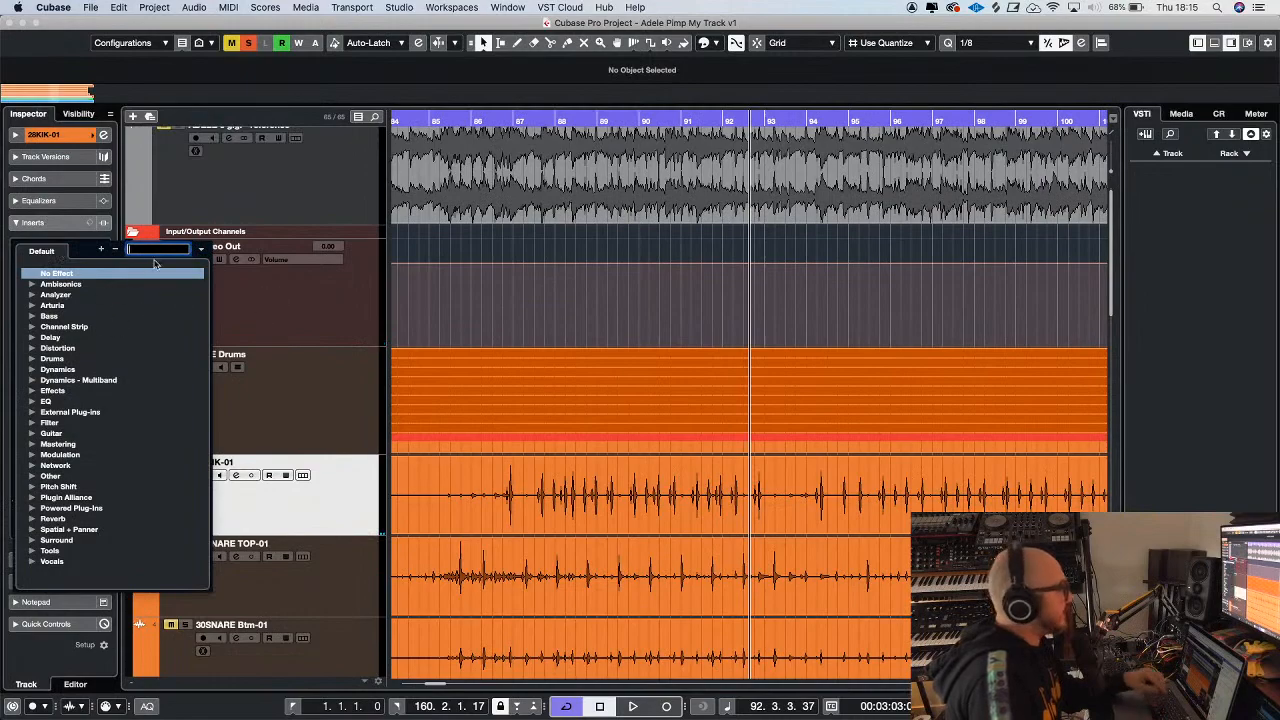
pyautogui.write('400')
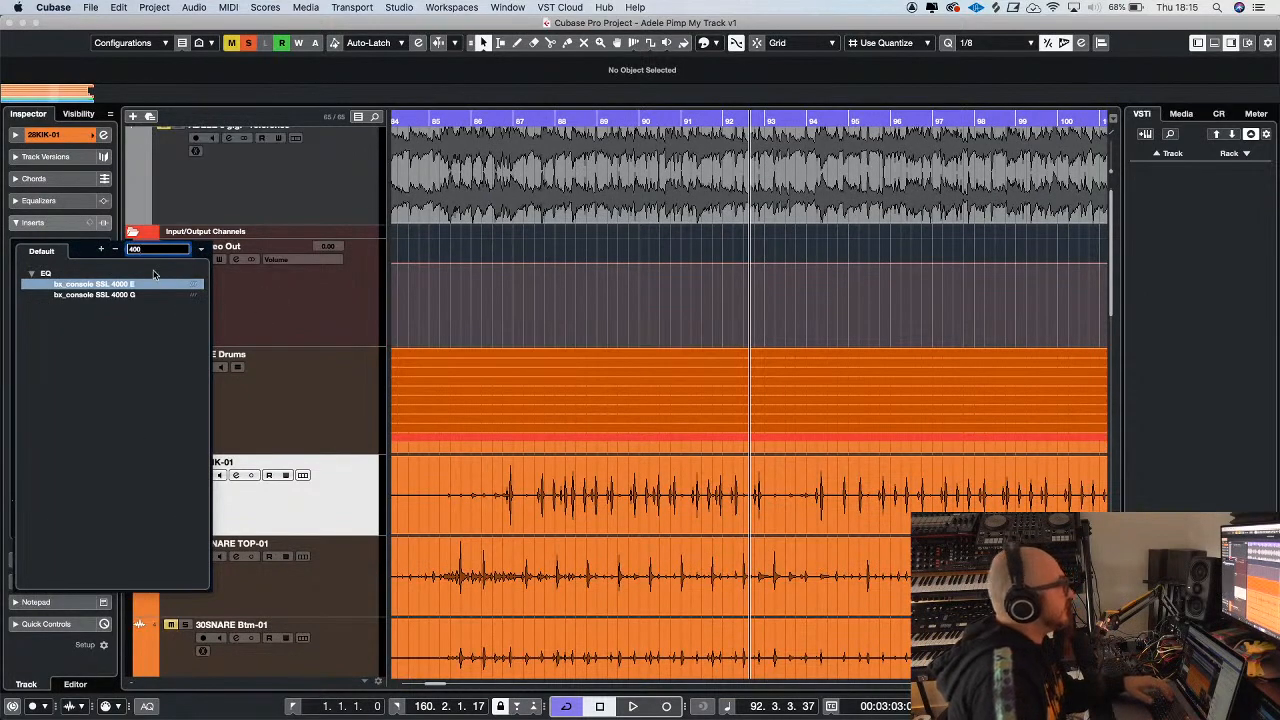
pyautogui.click(137, 296)
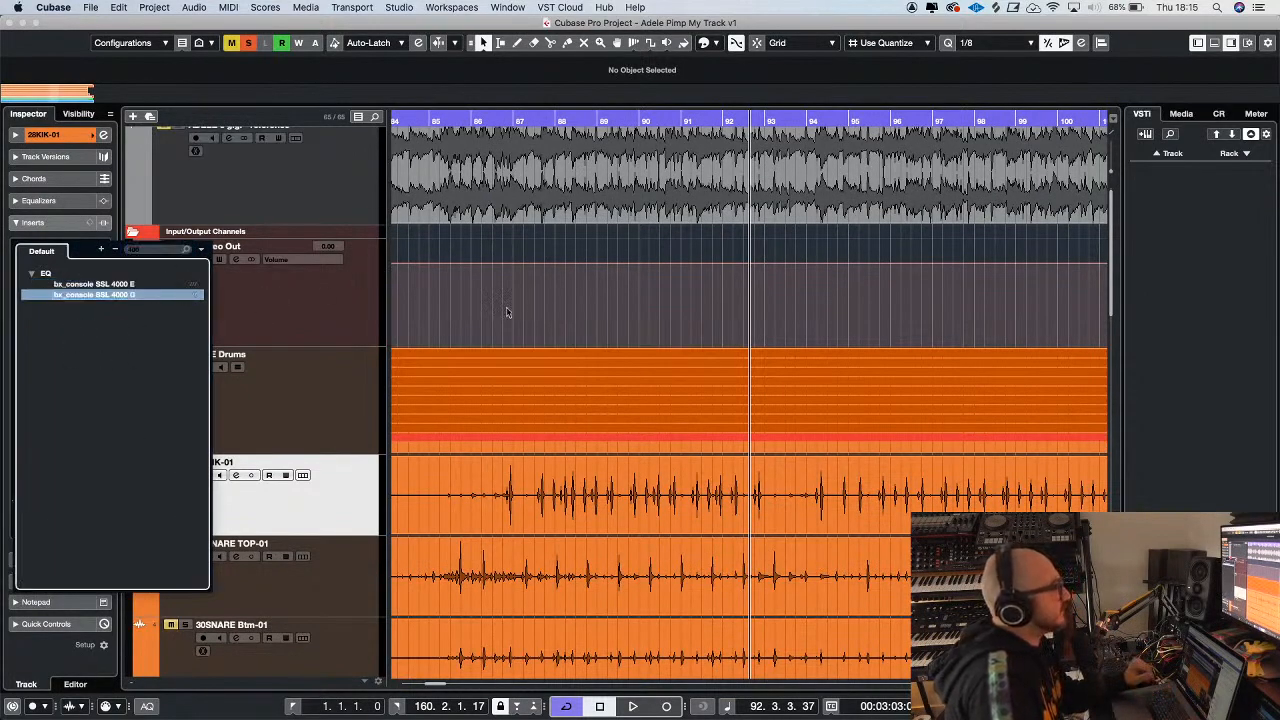
pyautogui.click(154, 298)
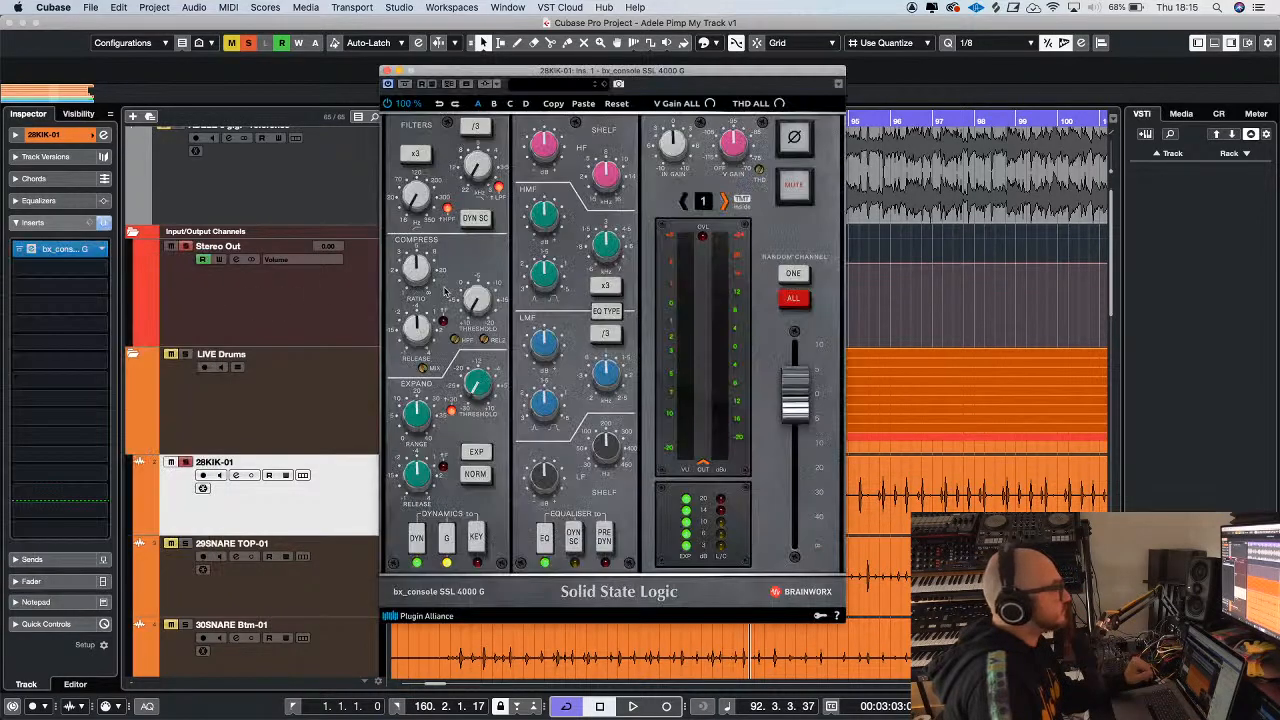
pyautogui.moveTo(571, 84); pyautogui.dragTo(764, 112)
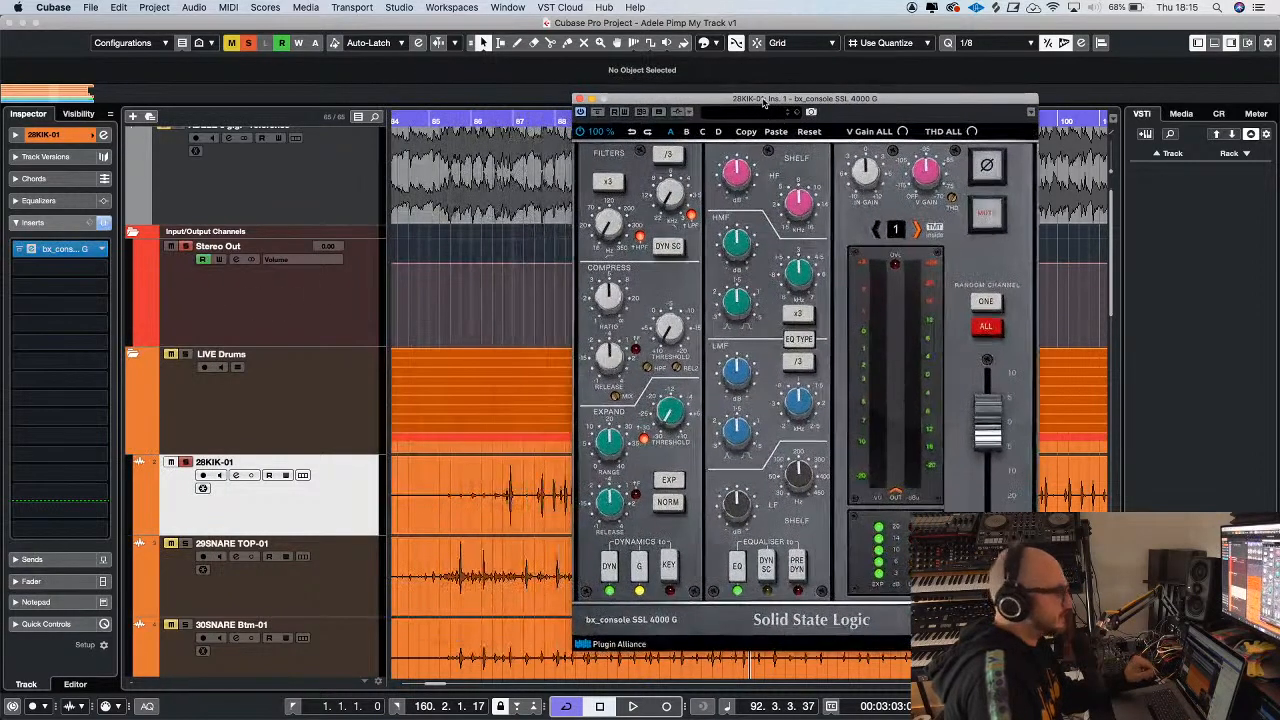
# While the kick plays, raise the SSL console's input gain, adjust the compressor threshold, boost the LF band and lower its frequency
pyautogui.press('space')
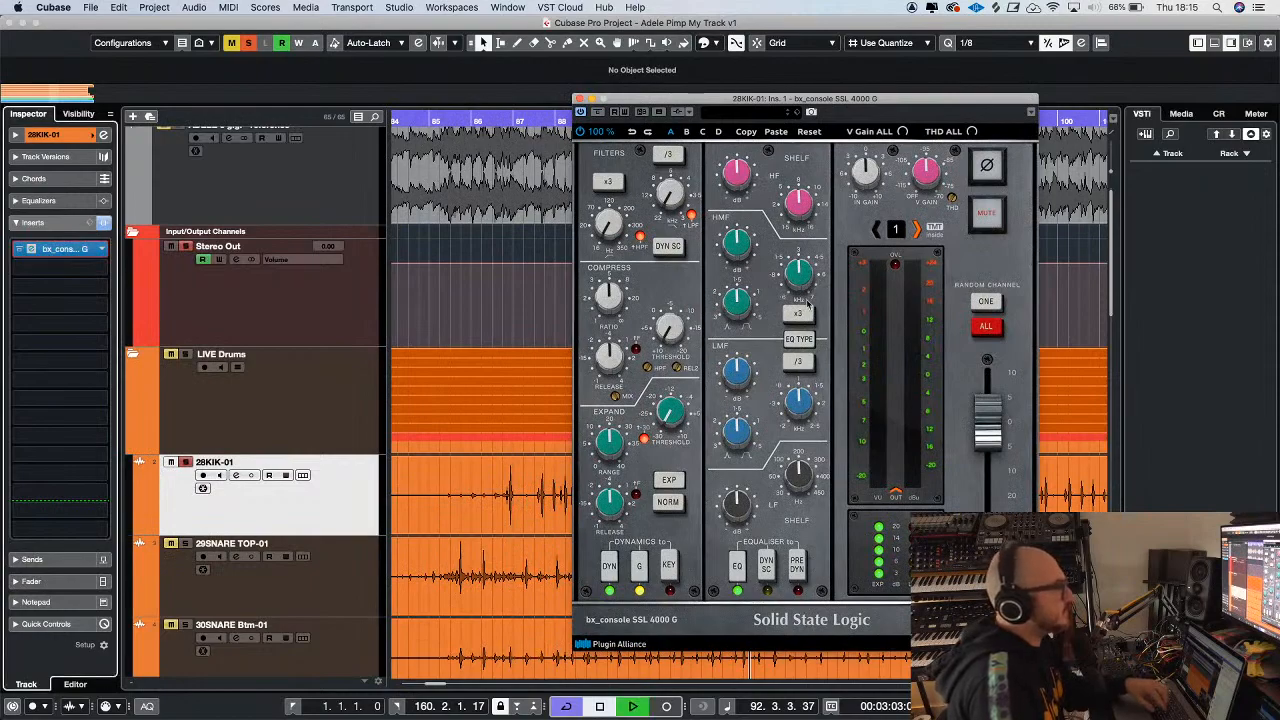
pyautogui.moveTo(673, 302)
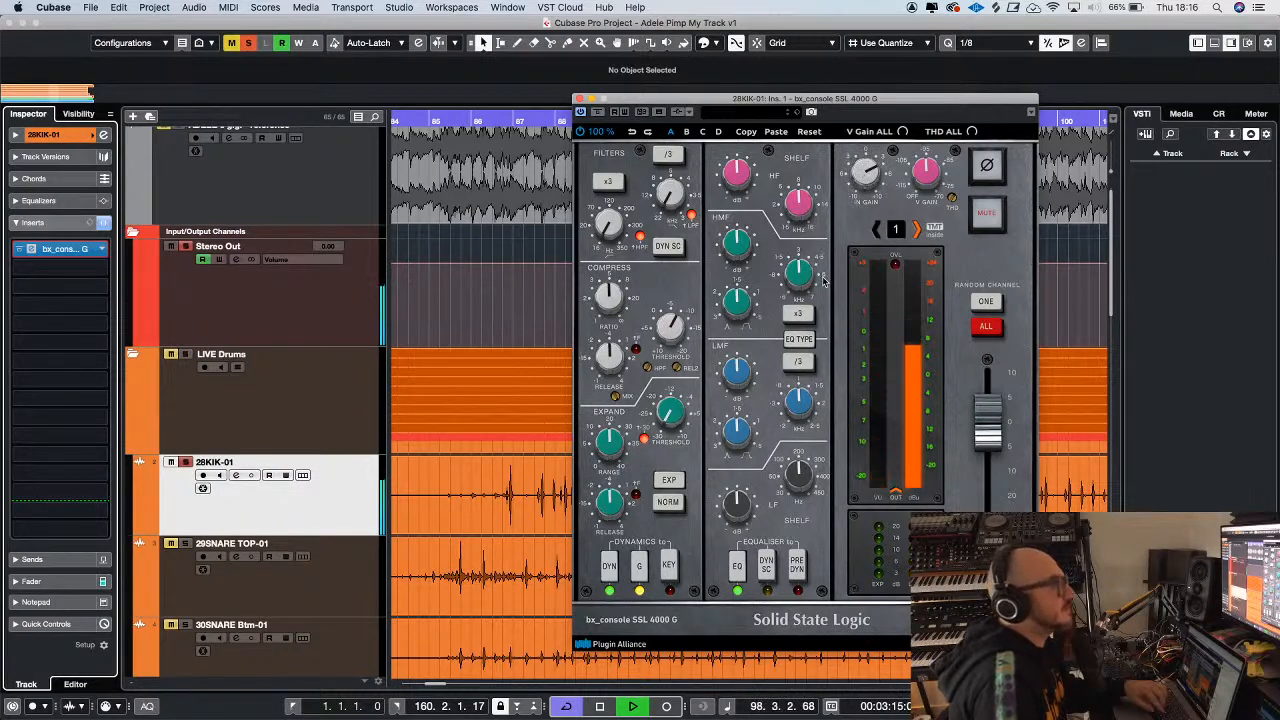
pyautogui.moveTo(737, 508); pyautogui.dragTo(789, 483)
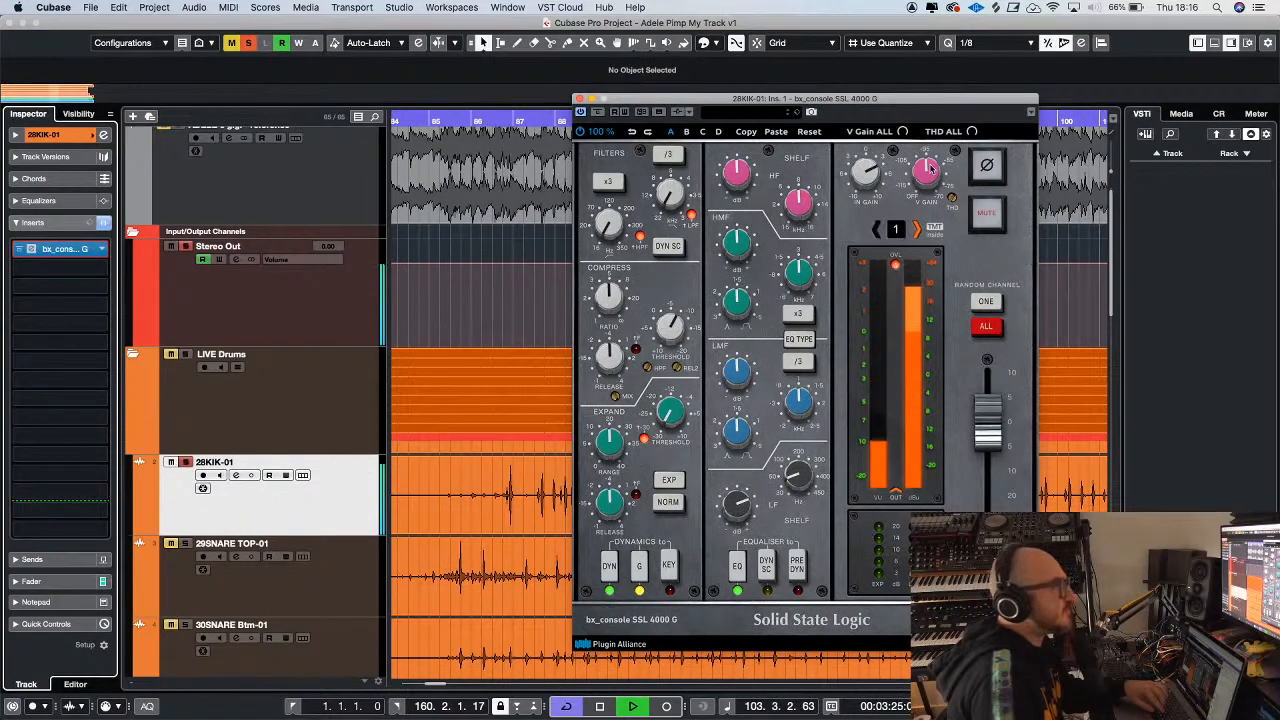
pyautogui.moveTo(903, 90); pyautogui.dragTo(843, 82)
pyautogui.scroll(-1, 672, 499)
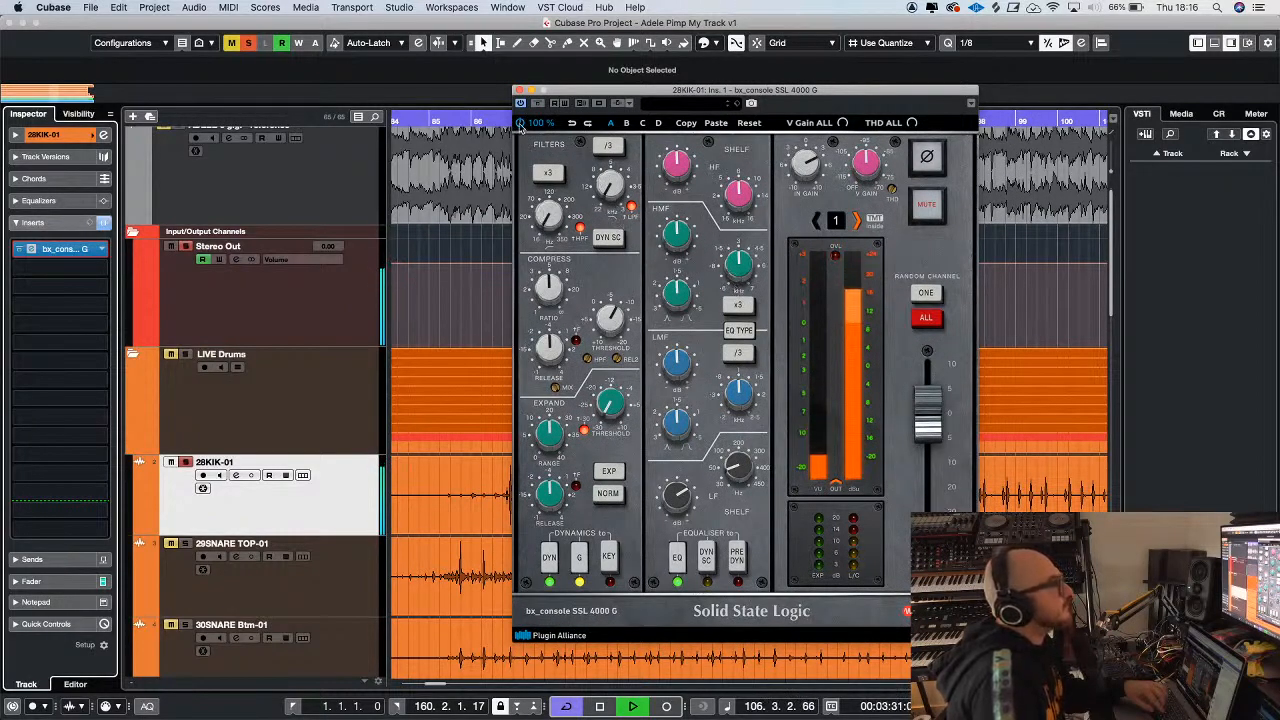
pyautogui.click(518, 92)
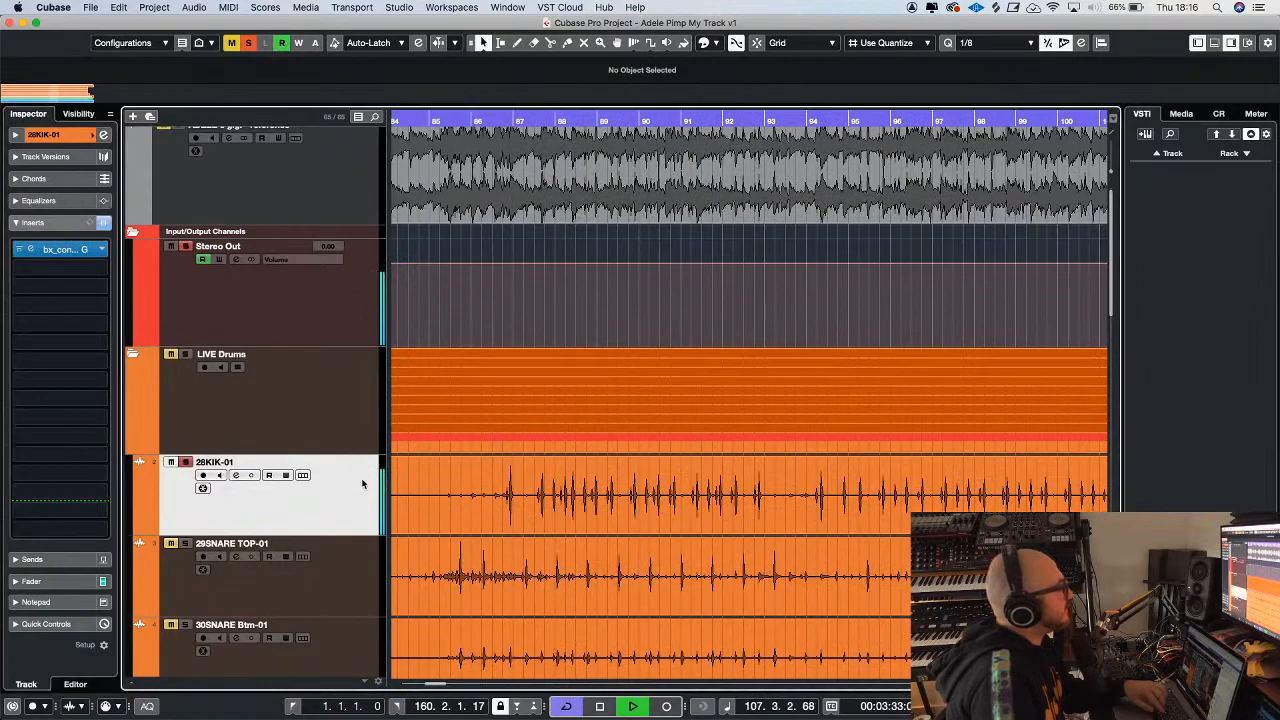
# Play the processed kick again from about bar 87
pyautogui.press('g')
pyautogui.press('g')
pyautogui.press('g')
pyautogui.press('g')
pyautogui.press('g')
pyautogui.press('g')
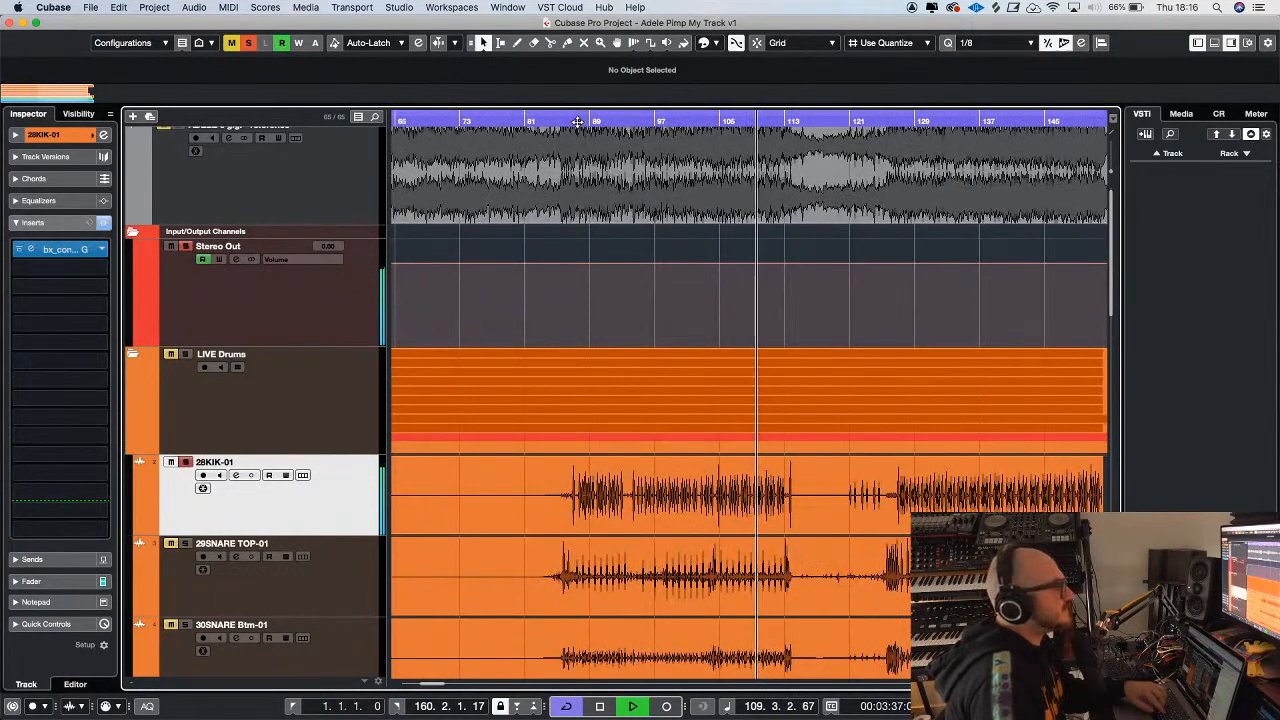
pyautogui.click(578, 121)
pyautogui.press('h')
pyautogui.press('h')
pyautogui.press('h')
pyautogui.press('g')
pyautogui.press('g')
pyautogui.press('g')
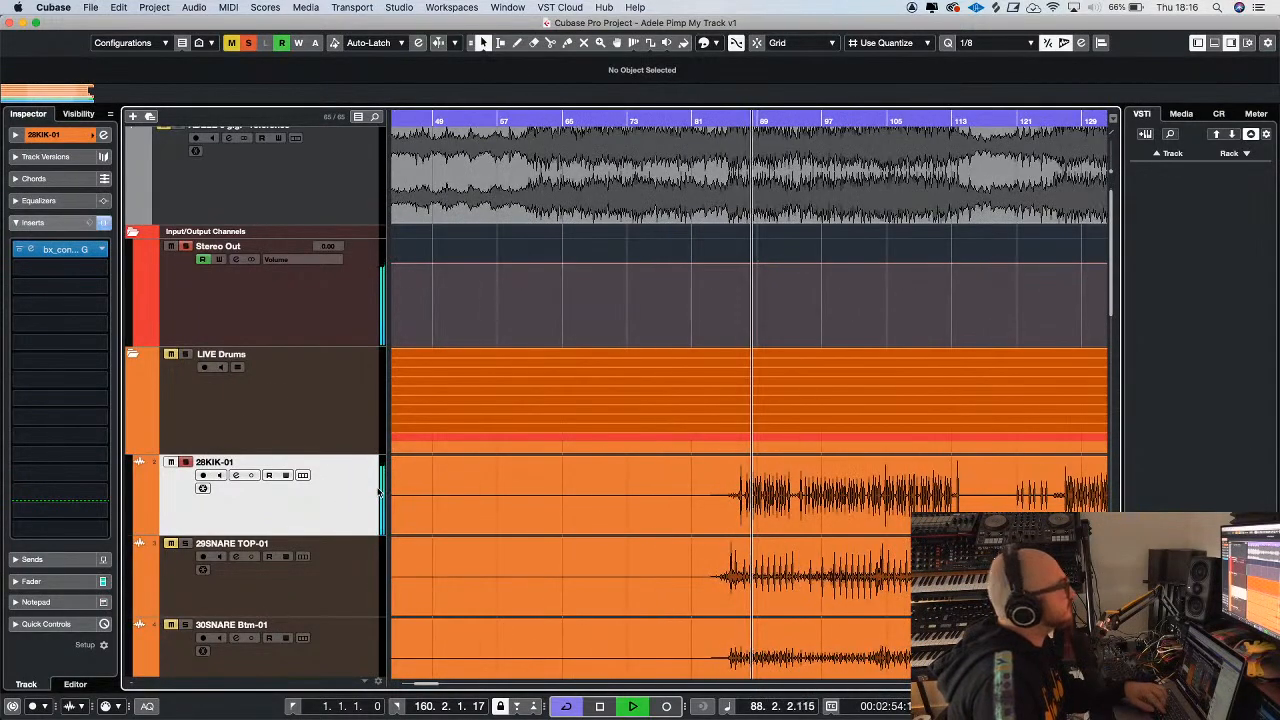
# Add a stereo FX channel with ValhallaVintageVerb to the selected 28KIK-01 track, created inside the folder and routed to Stereo Out
pyautogui.rightClick(303, 498)
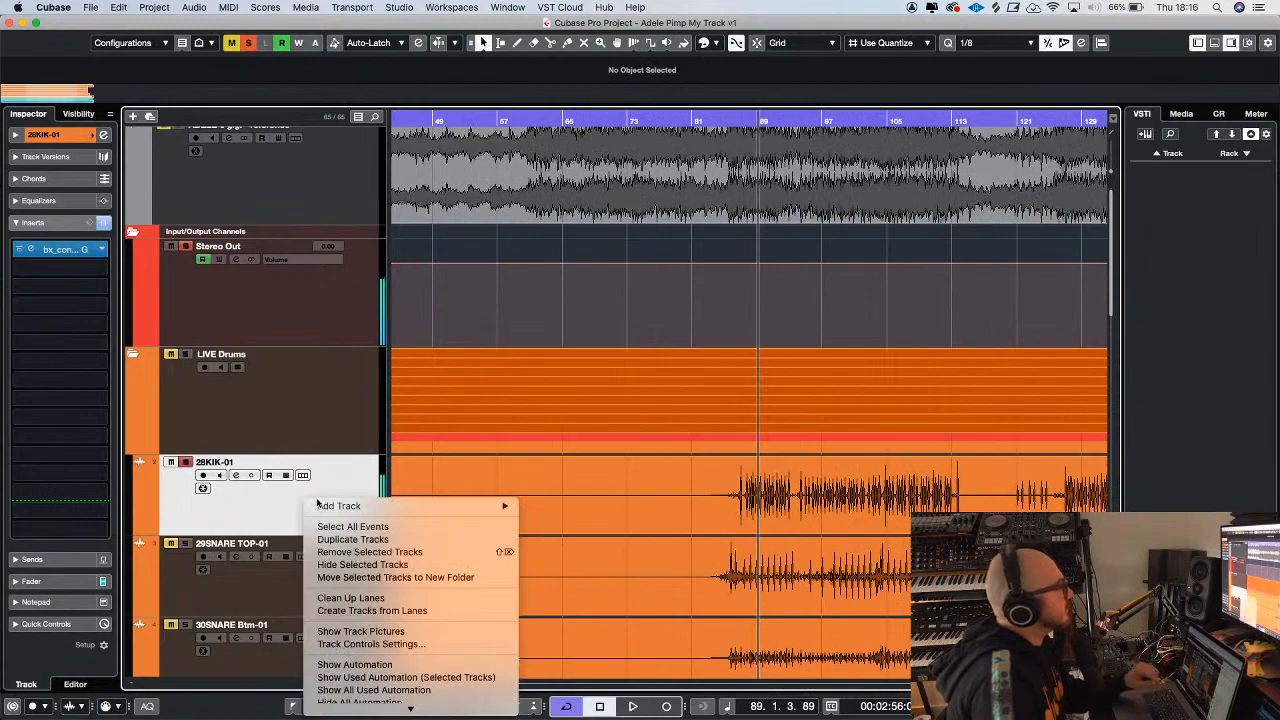
pyautogui.moveTo(416, 507)
pyautogui.click(576, 505)
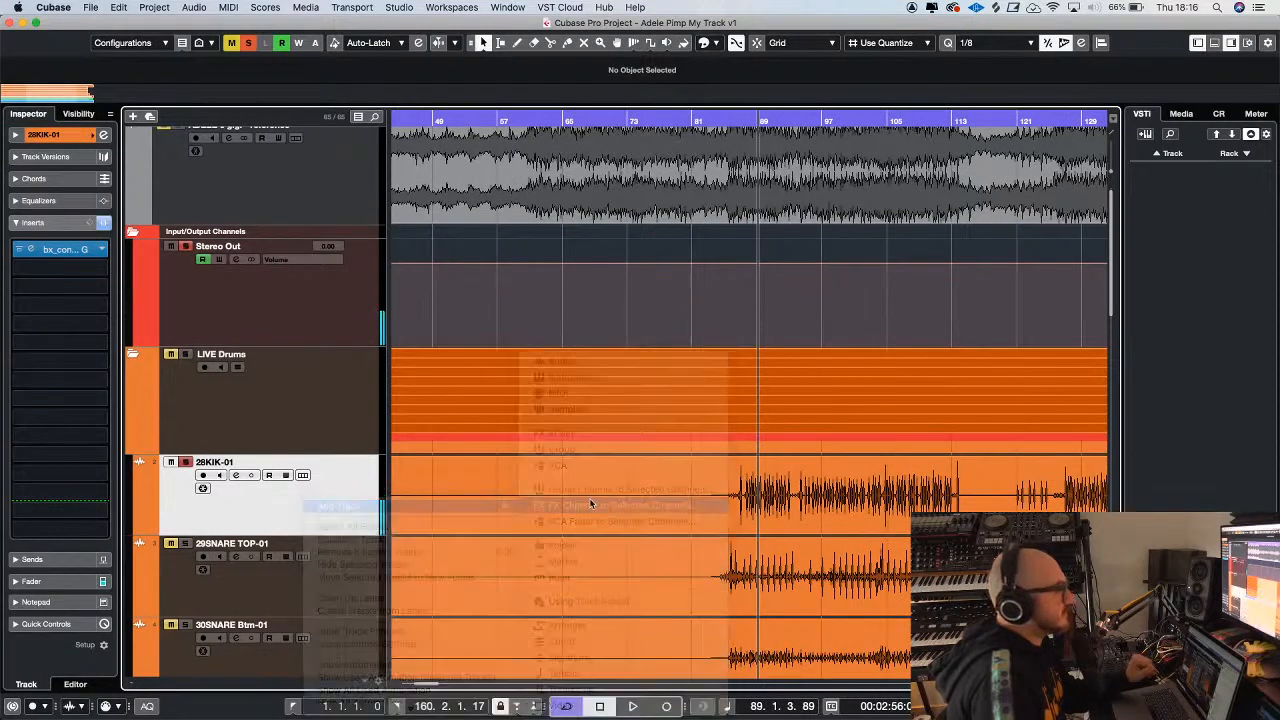
pyautogui.click(426, 360)
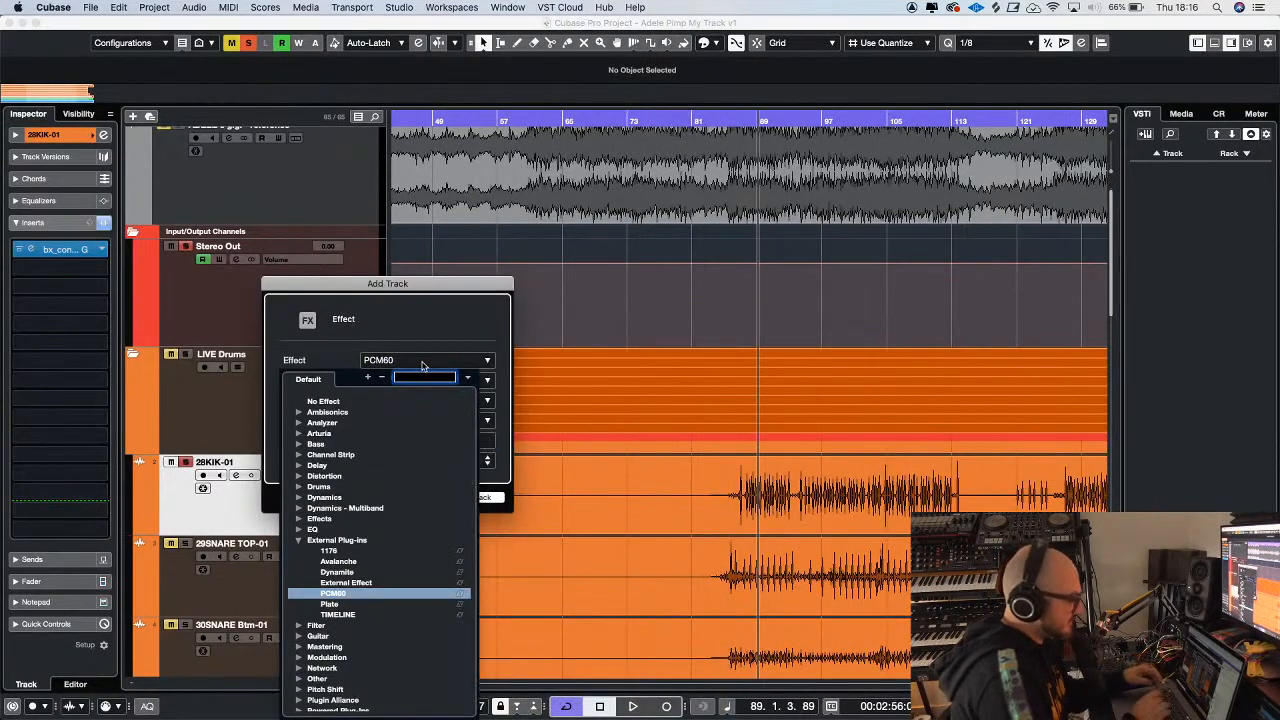
pyautogui.write('va')
pyautogui.click(390, 456)
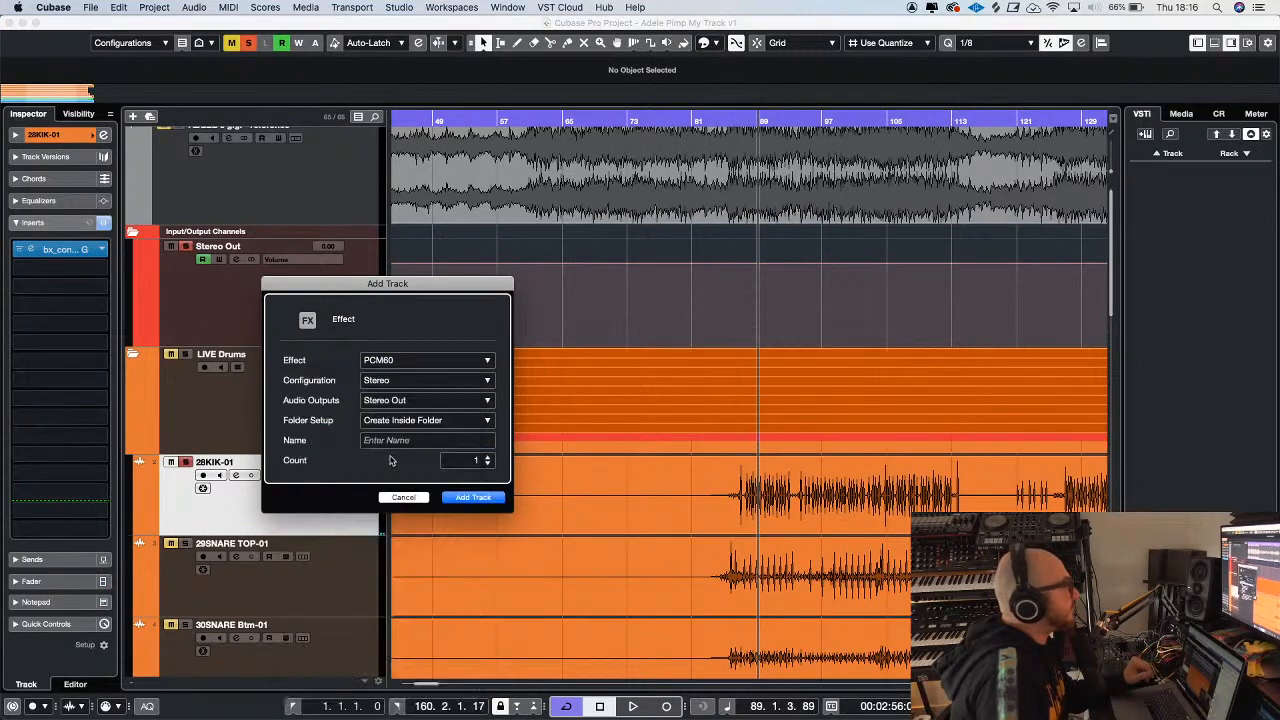
pyautogui.click(476, 498)
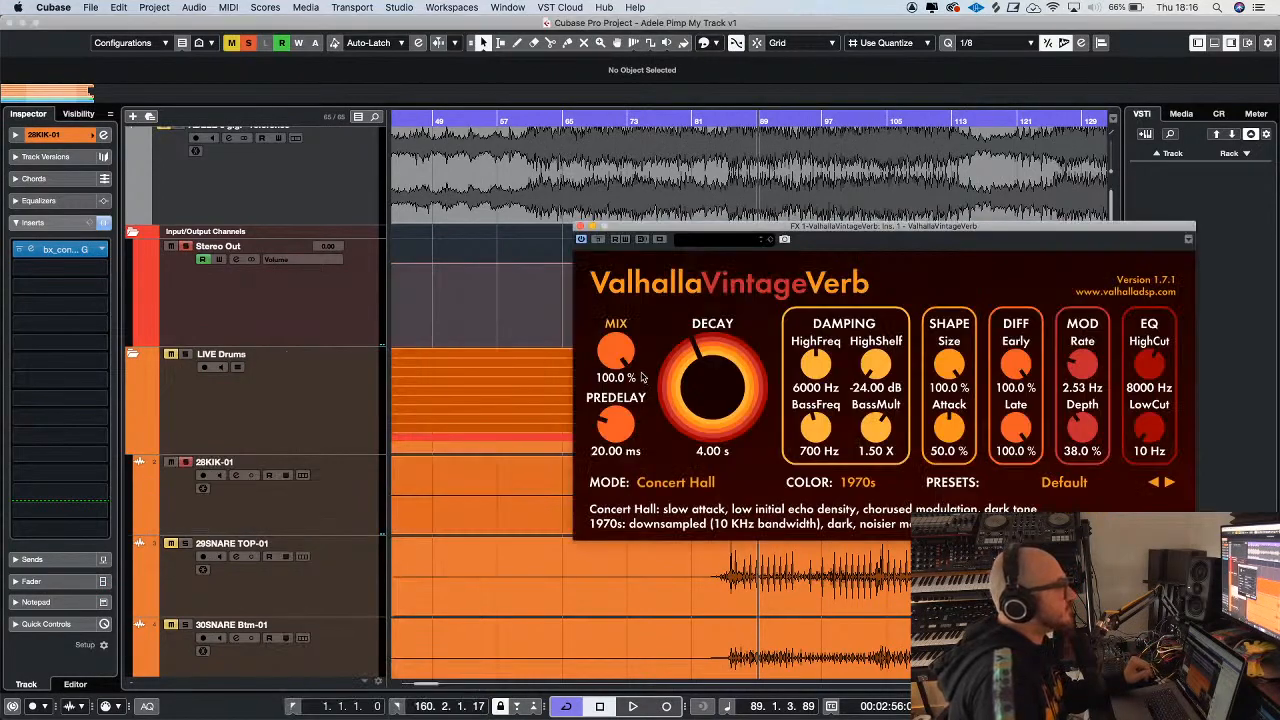
# Load the Tight Ambience Gate preset from the Gated Reverbs in ValhallaVintageVerb
pyautogui.click(1060, 486)
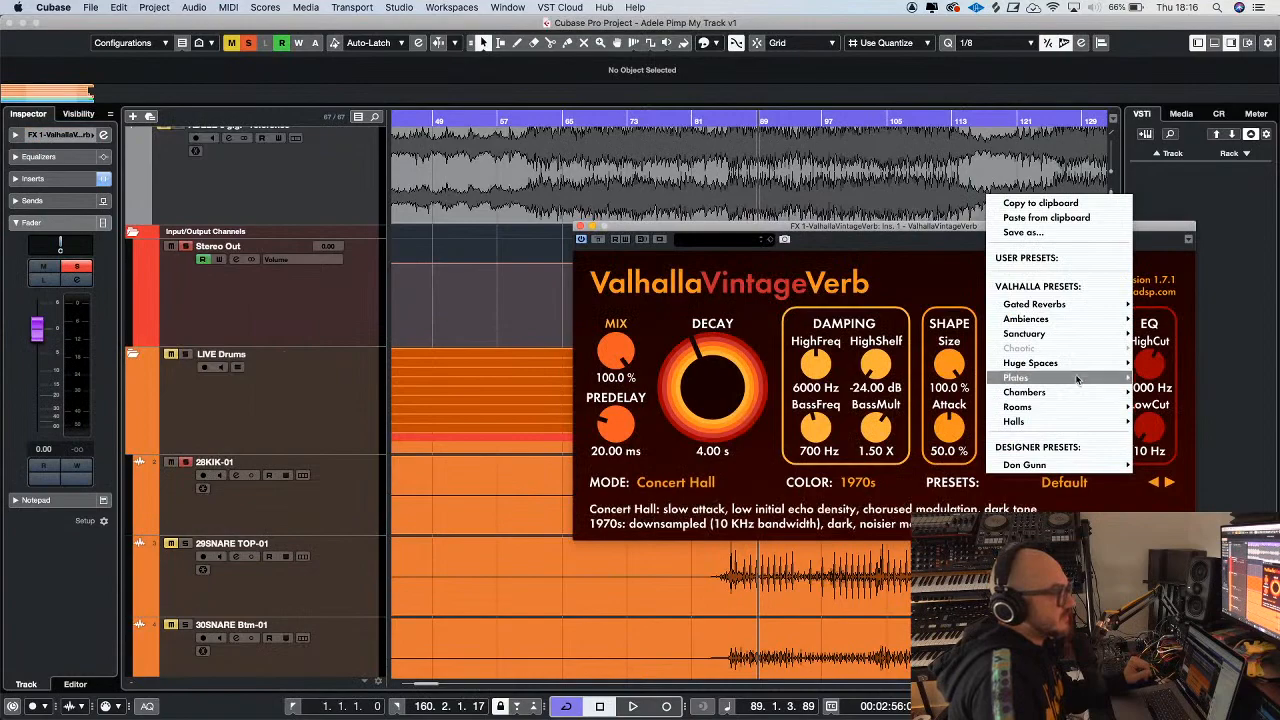
pyautogui.moveTo(1065, 407)
pyautogui.moveTo(1052, 310)
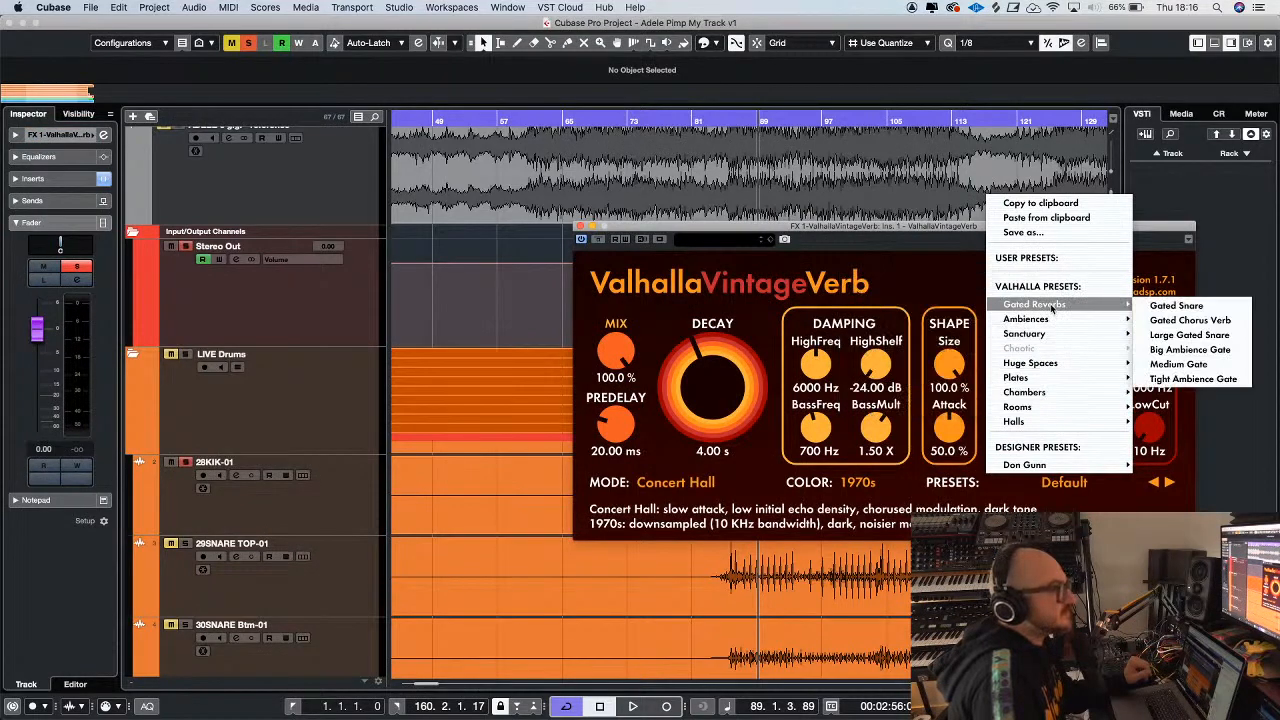
pyautogui.click(1193, 379)
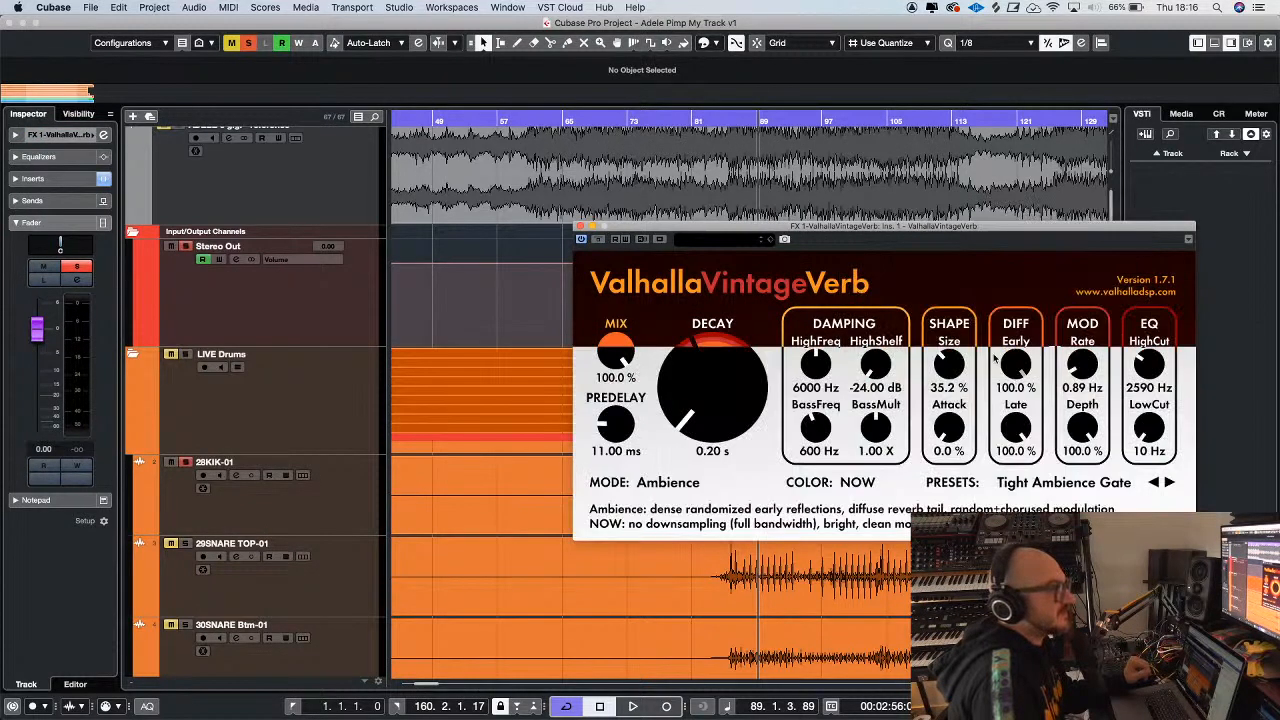
pyautogui.moveTo(866, 238); pyautogui.dragTo(712, 224)
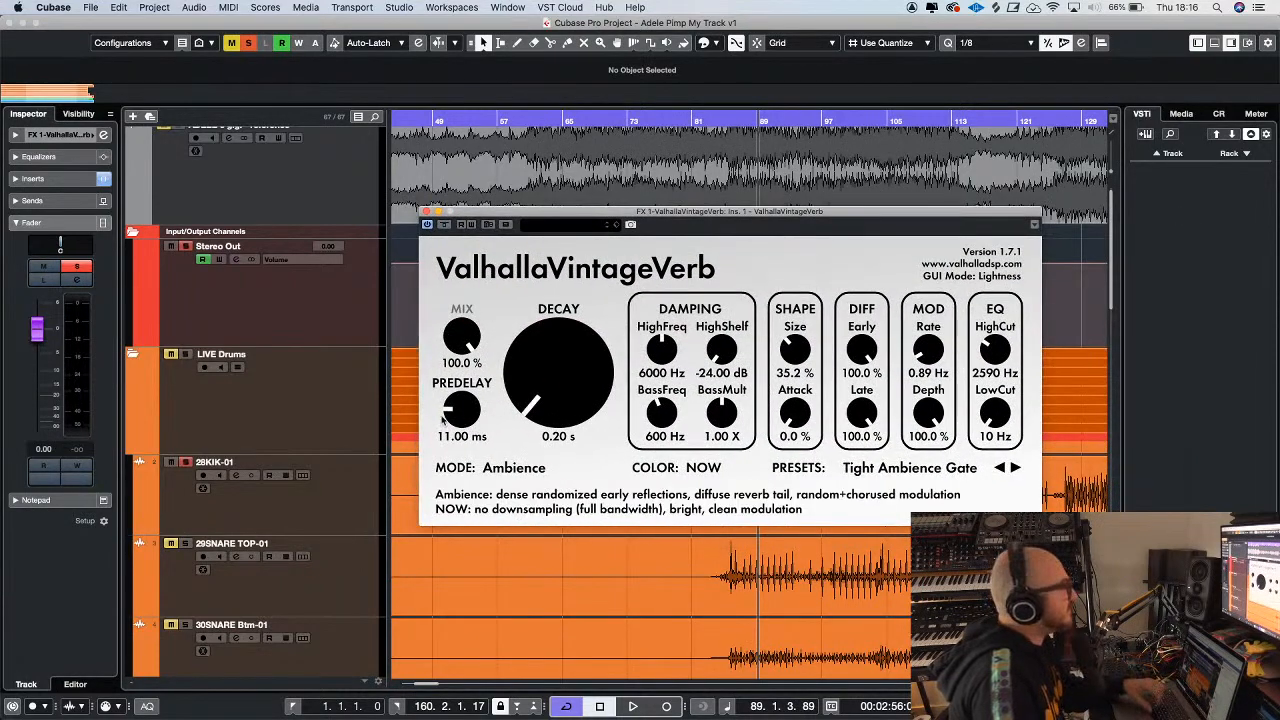
# Play the 28KIK-01 track and lower its send to the ValhallaVintageVerb channel to -24.9 dB
pyautogui.click(297, 494)
pyautogui.press('space')
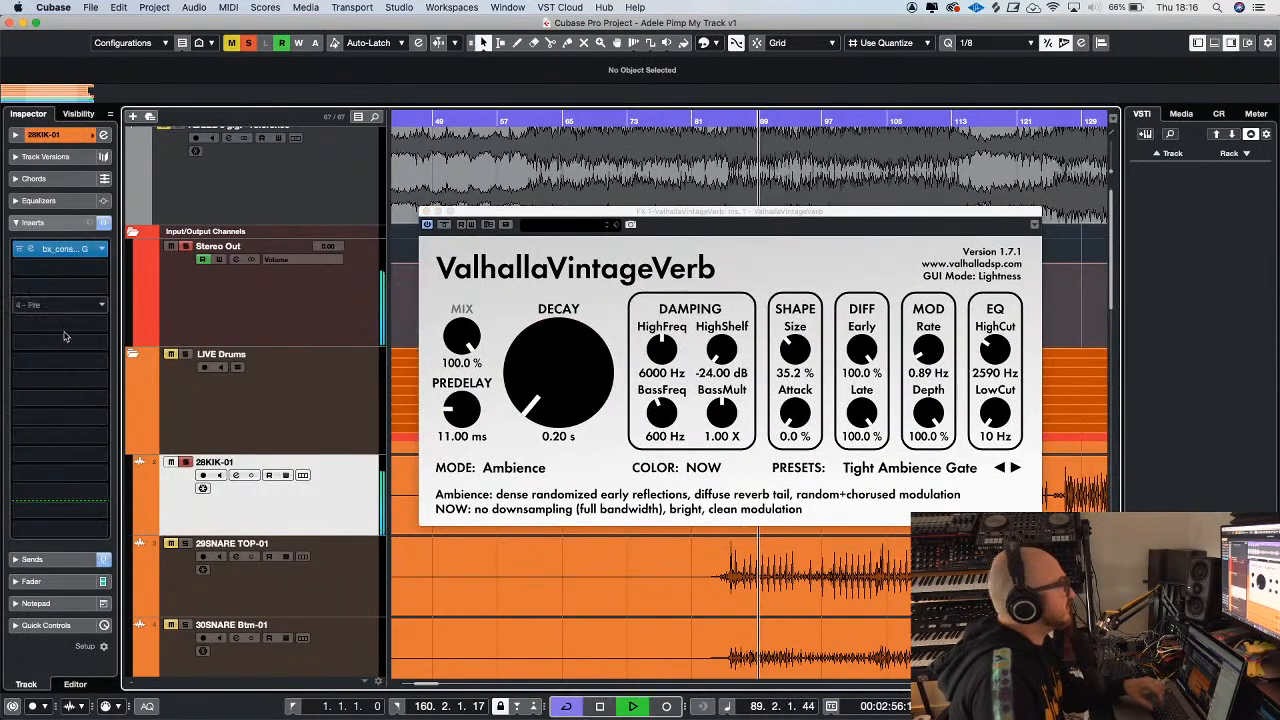
pyautogui.click(32, 559)
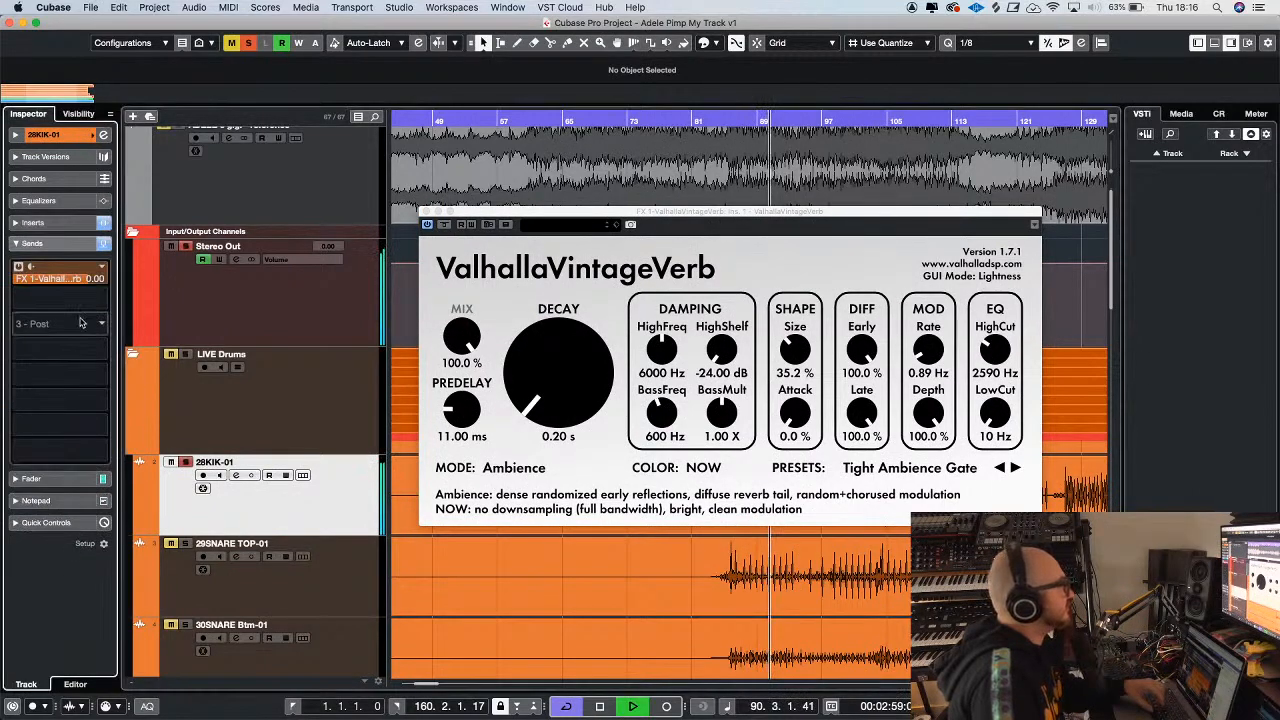
pyautogui.moveTo(29, 442); pyautogui.dragTo(69, 421)
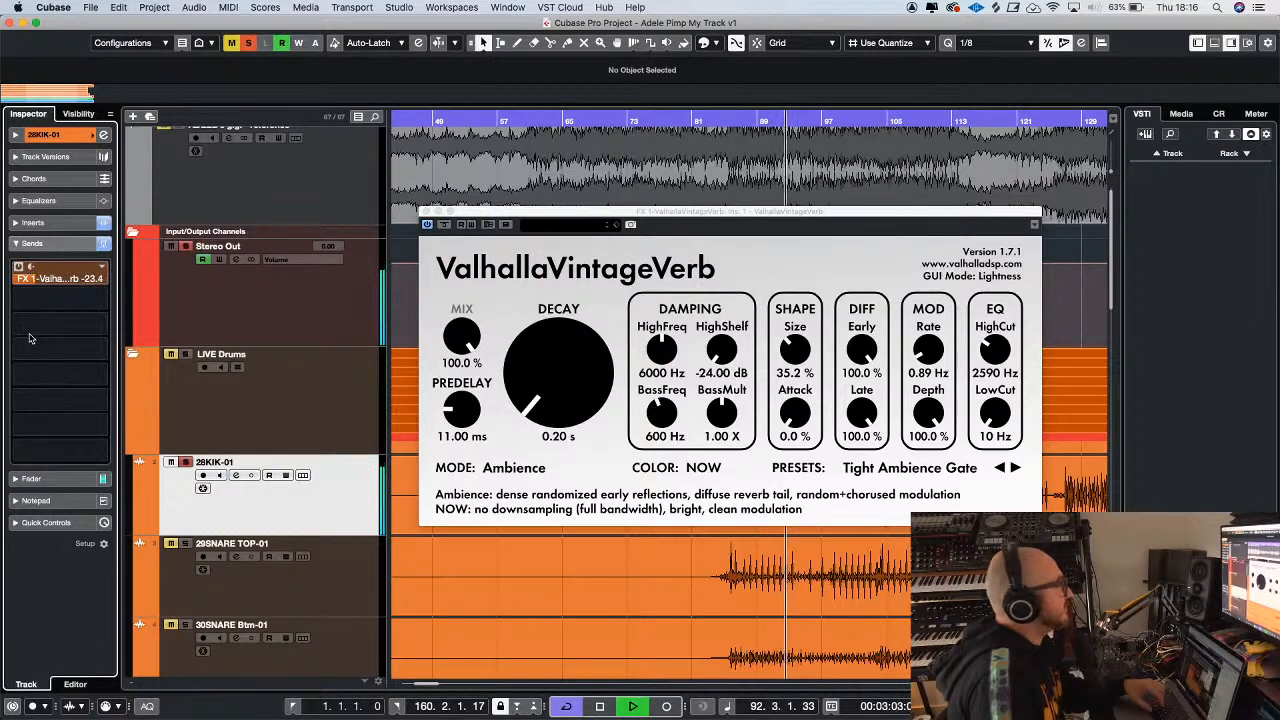
pyautogui.moveTo(30, 295); pyautogui.dragTo(39, 312)
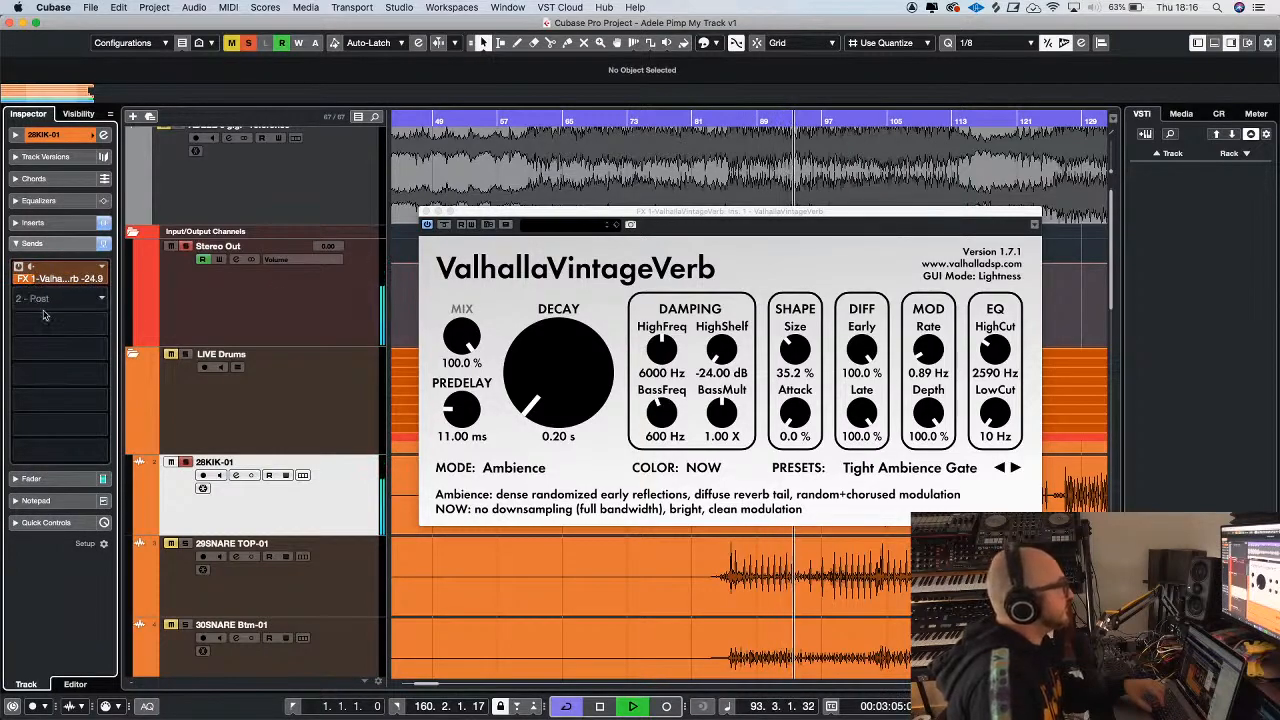
# Lower the kick's reverb send to -28.9 dB and compare the sound with the sends bypassed
pyautogui.moveTo(466, 214); pyautogui.dragTo(275, 148)
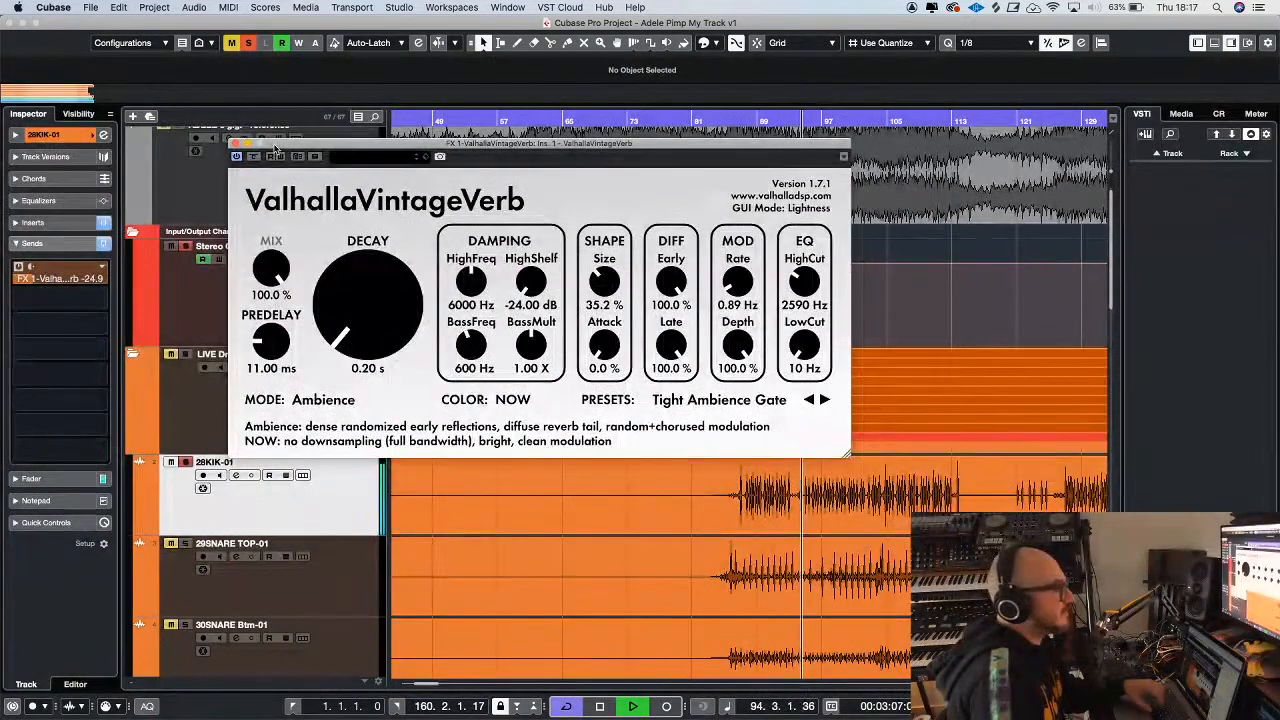
pyautogui.click(31, 288)
pyautogui.moveTo(30, 298); pyautogui.dragTo(29, 301)
pyautogui.click(235, 145)
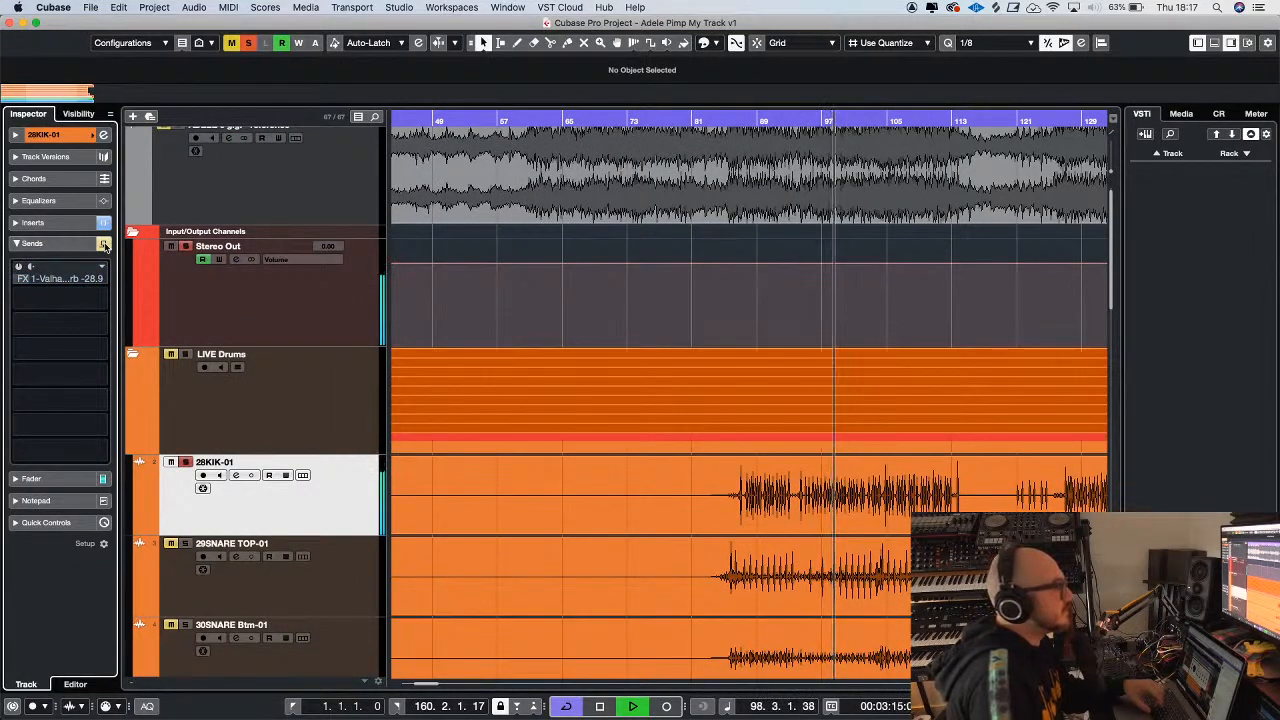
pyautogui.click(103, 244)
pyautogui.press('space')
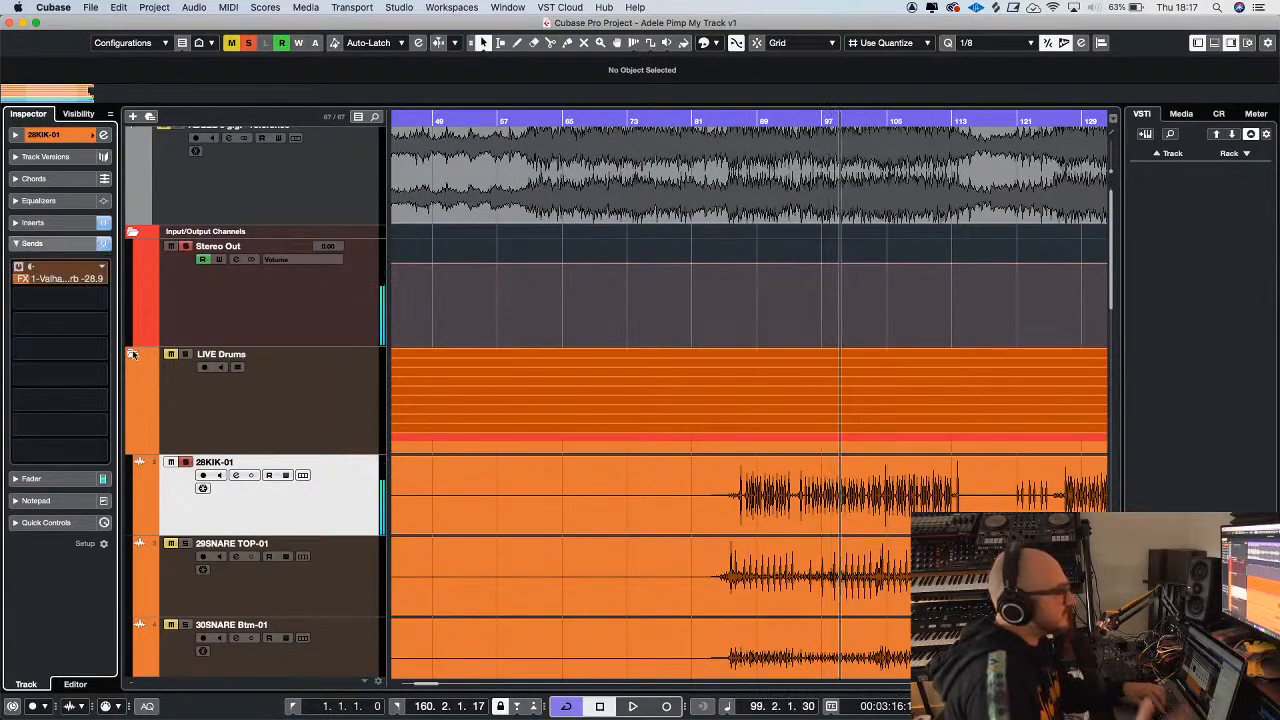
# Solo the 29SNARE TOP-01 track instead of the kick, select it and play it
pyautogui.press('g')
pyautogui.press('g')
pyautogui.scroll(-3, 330, 463)
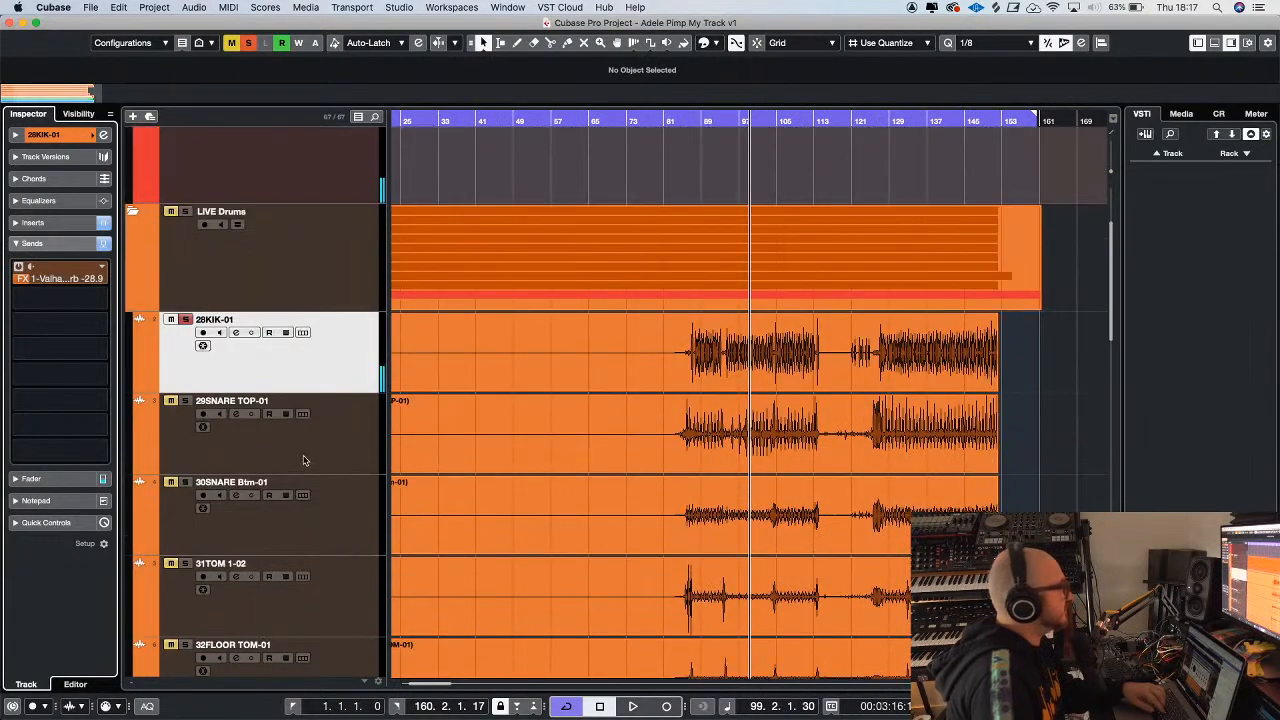
pyautogui.click(170, 401)
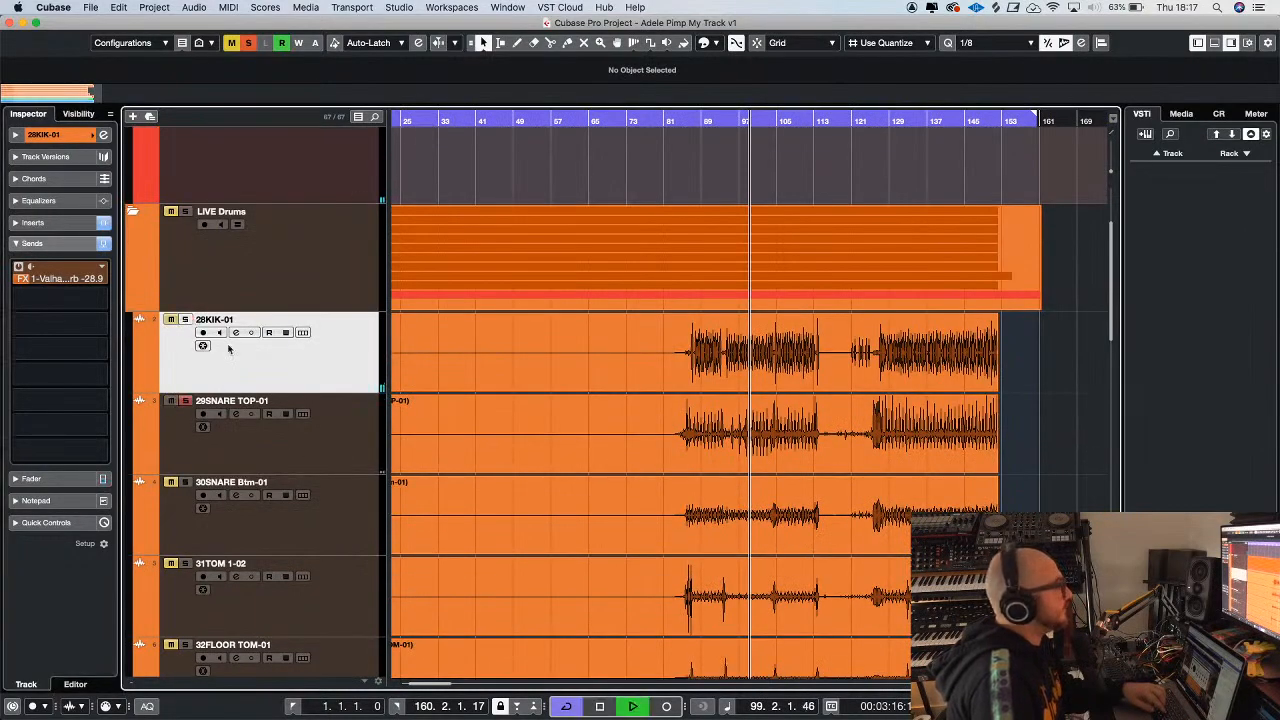
pyautogui.press('h')
pyautogui.press('h')
pyautogui.press('h')
pyautogui.click(340, 452)
pyautogui.press('h')
pyautogui.press('h')
pyautogui.press('h')
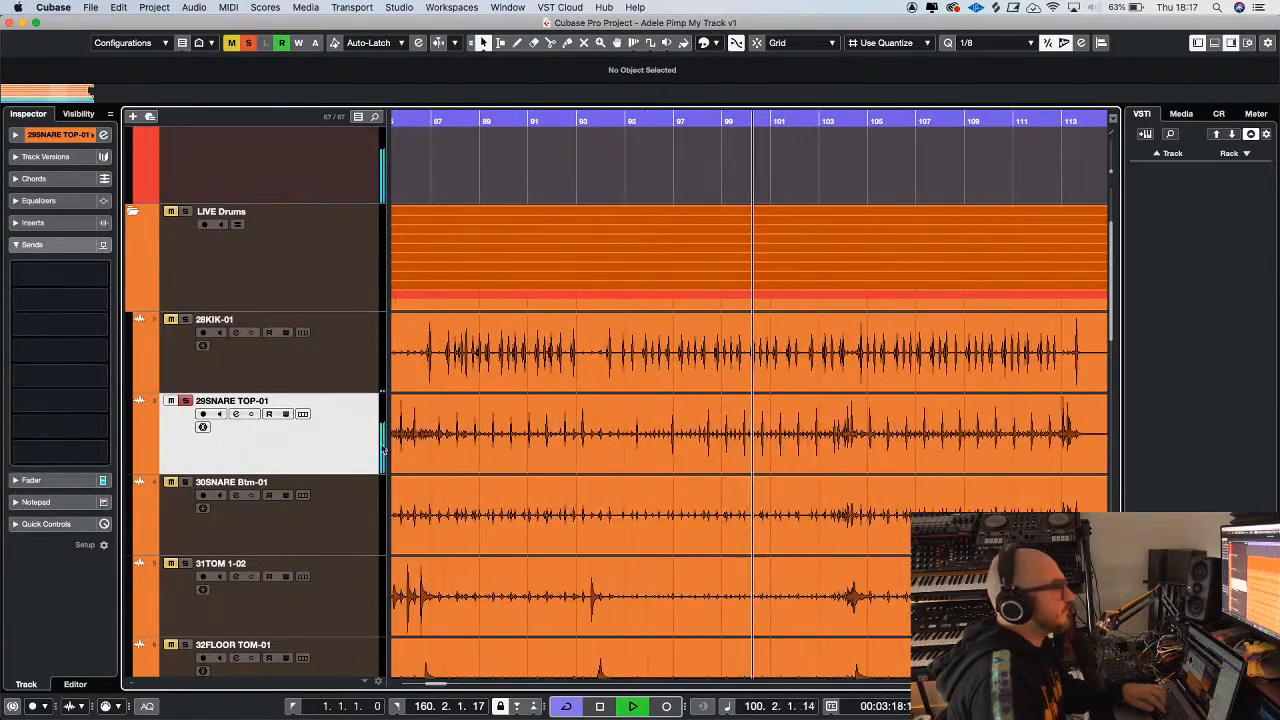
# Select a range from about bar 86 to 93 on the 29SNARE TOP-01 track and play it as the loop
pyautogui.press('g')
pyautogui.press('g')
pyautogui.press('space')
pyautogui.press('2')
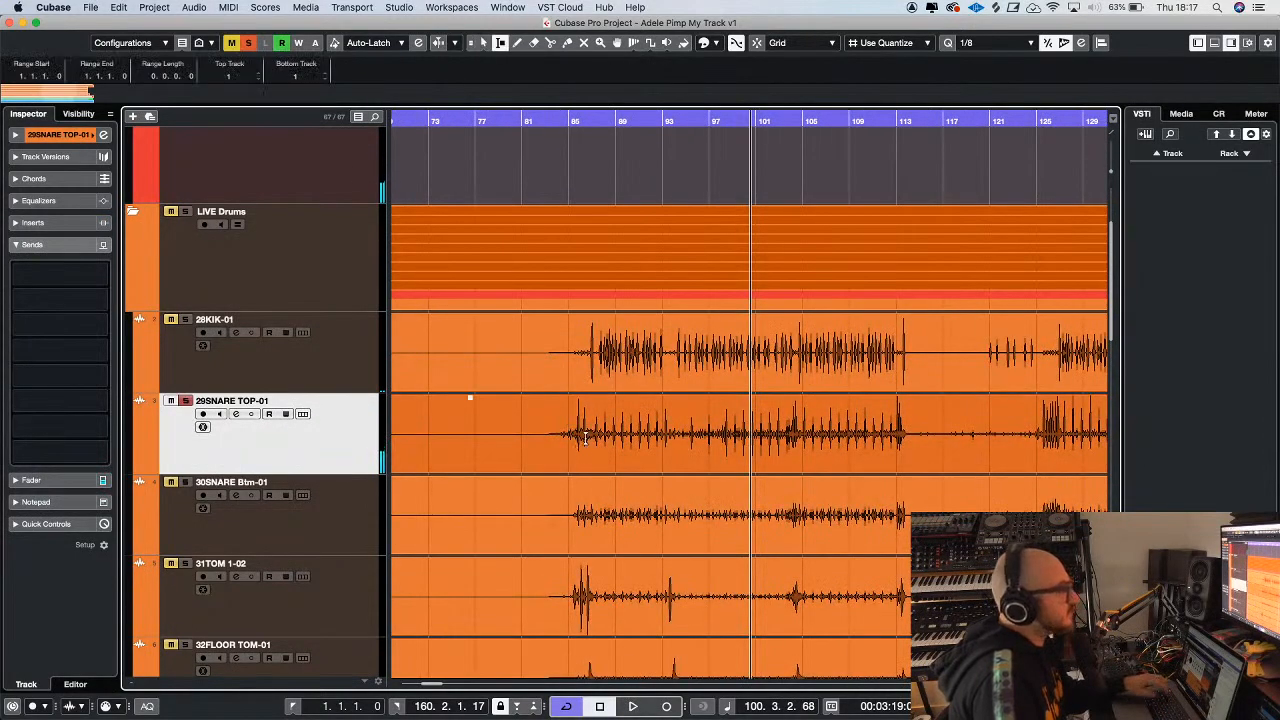
pyautogui.moveTo(582, 440); pyautogui.dragTo(652, 437)
pyautogui.press('p')
pyautogui.press('space')
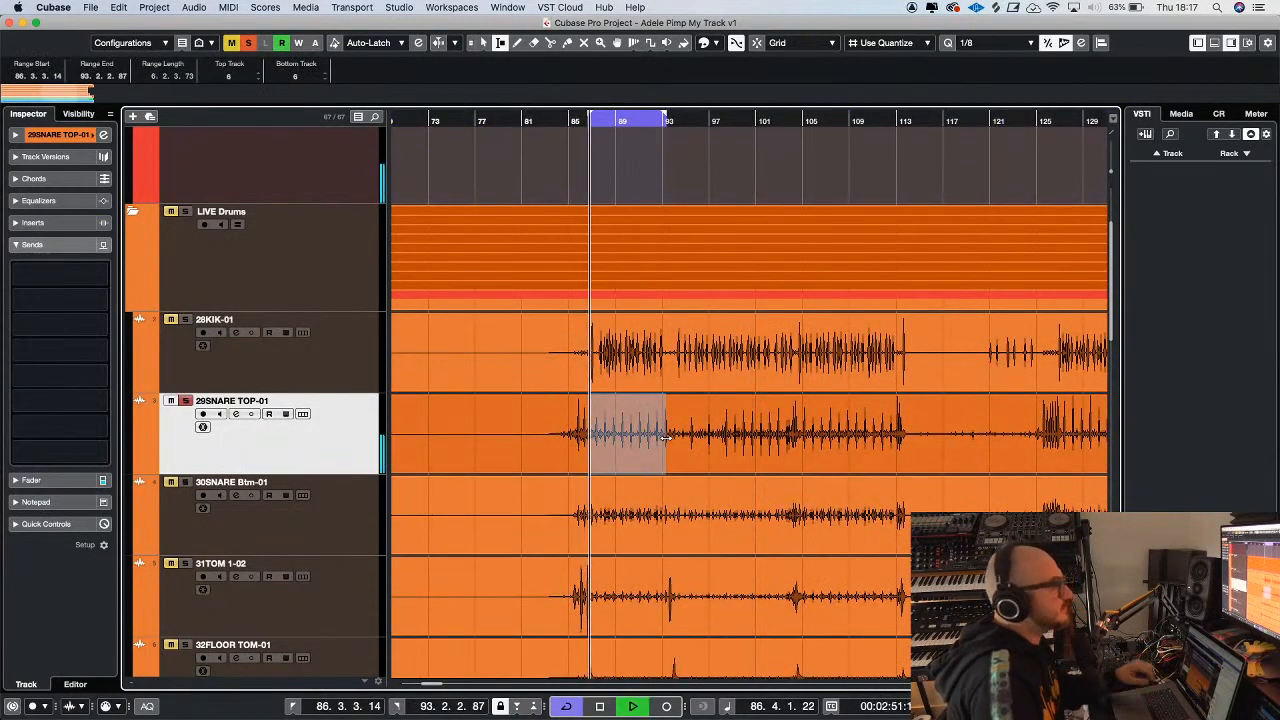
pyautogui.press('h')
pyautogui.press('h')
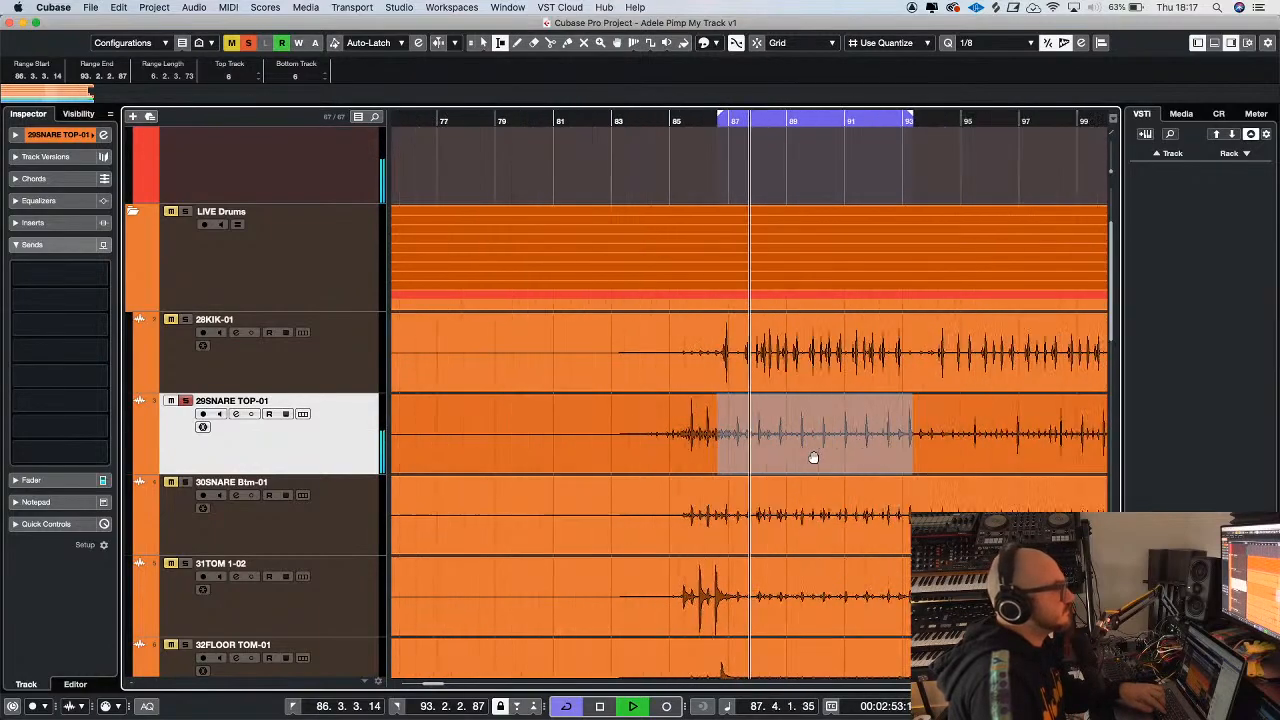
# Select a range from about bar 129 to 143 on the 29SNARE TOP-01 track and play it as the loop
pyautogui.press('g')
pyautogui.press('g')
pyautogui.press('g')
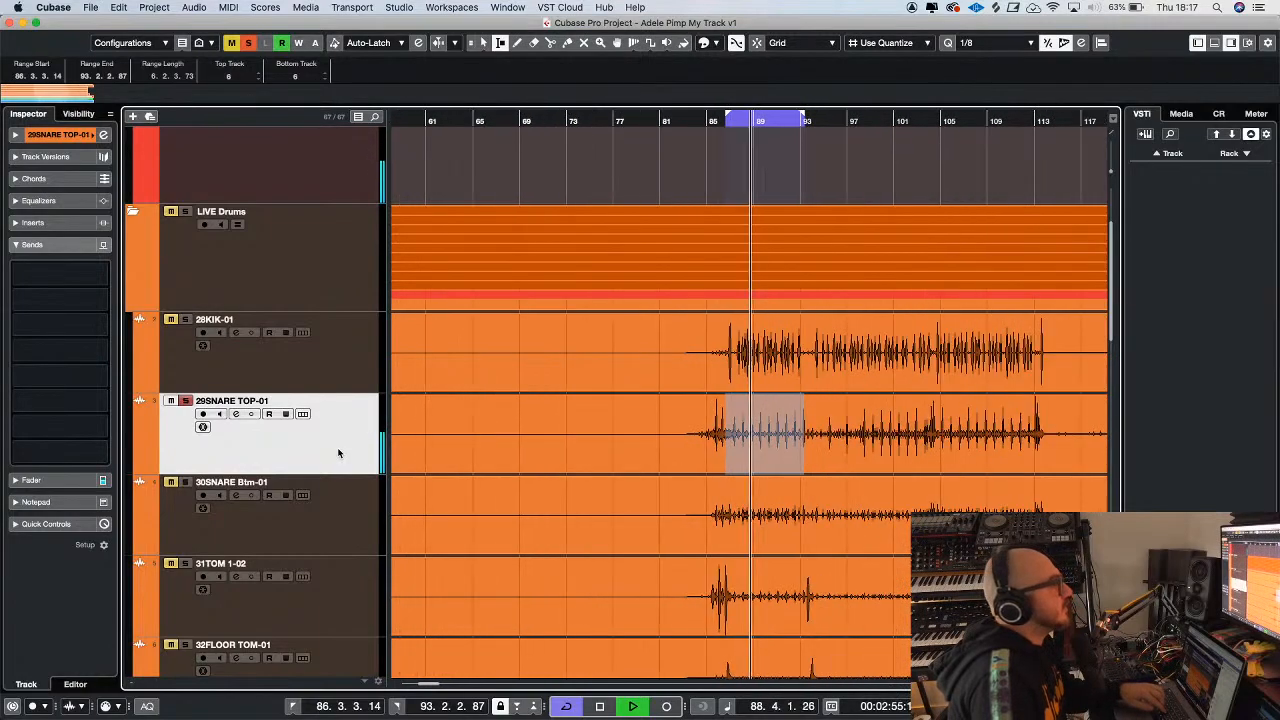
pyautogui.press('g')
pyautogui.press('g')
pyautogui.press('g')
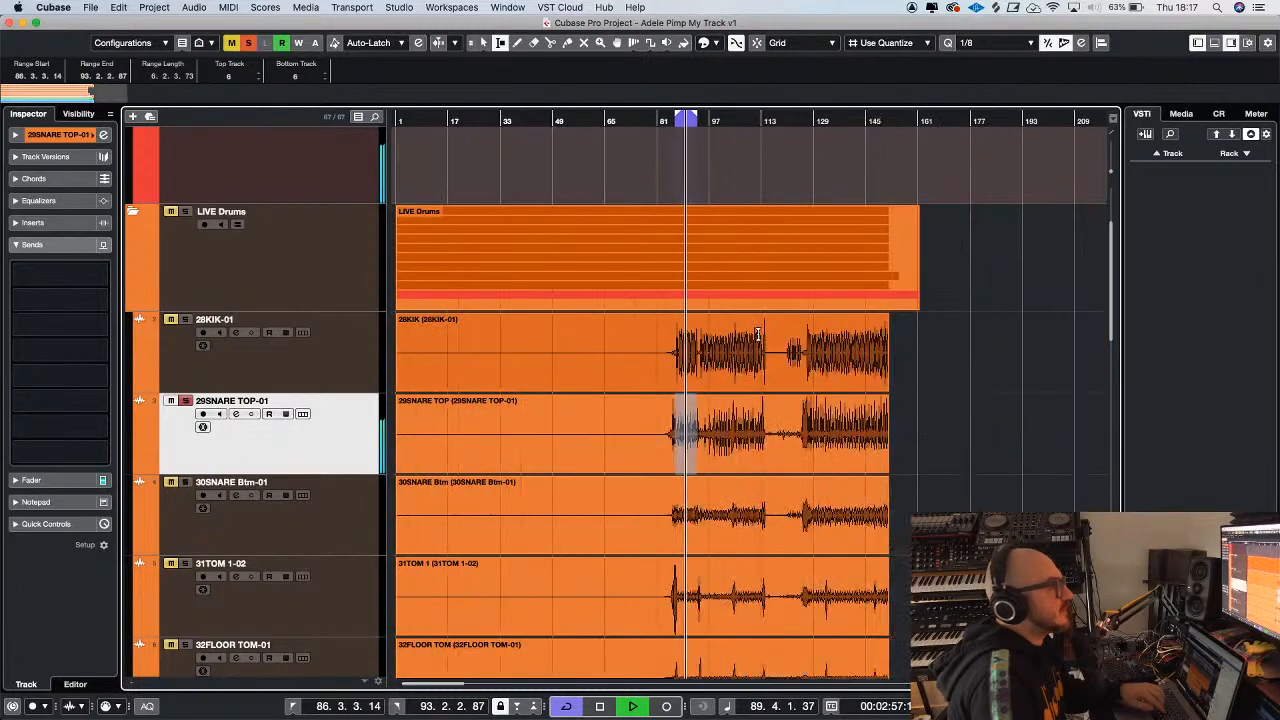
pyautogui.press('space')
pyautogui.press('h')
pyautogui.press('h')
pyautogui.press('g')
pyautogui.moveTo(933, 437); pyautogui.dragTo(1001, 440)
pyautogui.hotkey('shift', 'g')
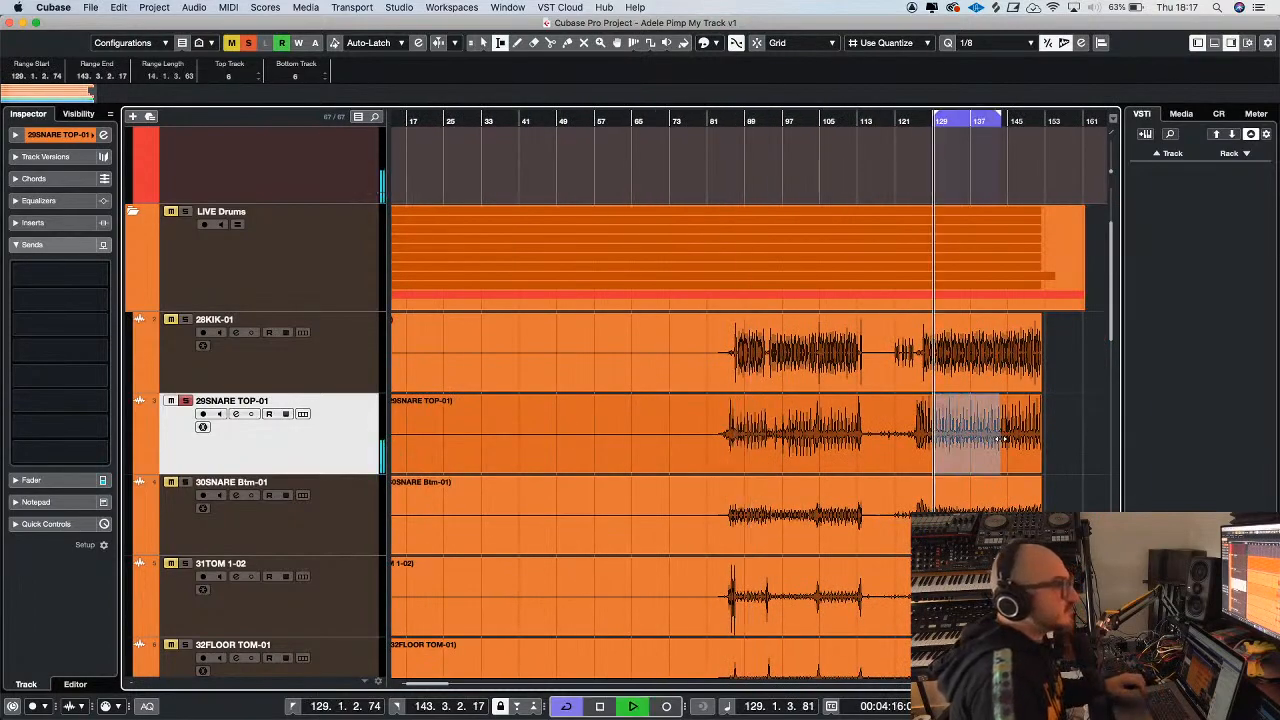
# Listen to the looped snare section from bar 129 while examining its hits up close and across the arrangement, and stop playback
pyautogui.press('h')
pyautogui.press('h')
pyautogui.press('h')
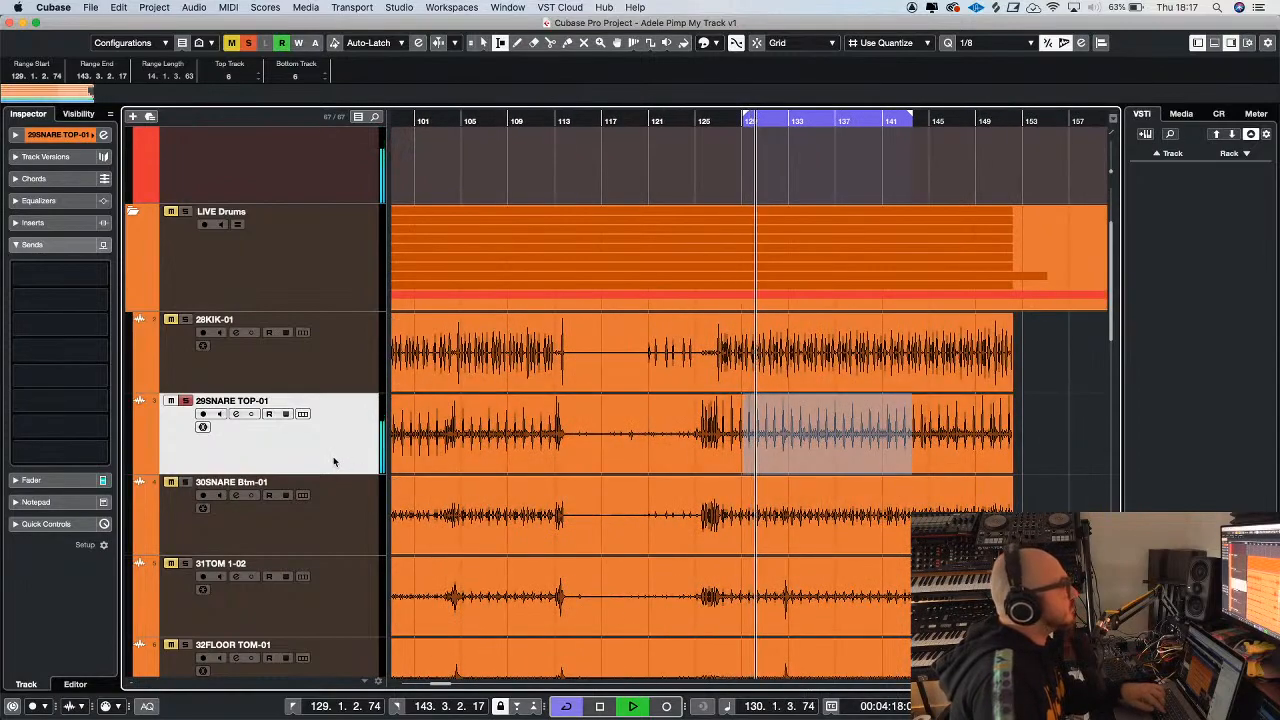
pyautogui.press('h')
pyautogui.press('h')
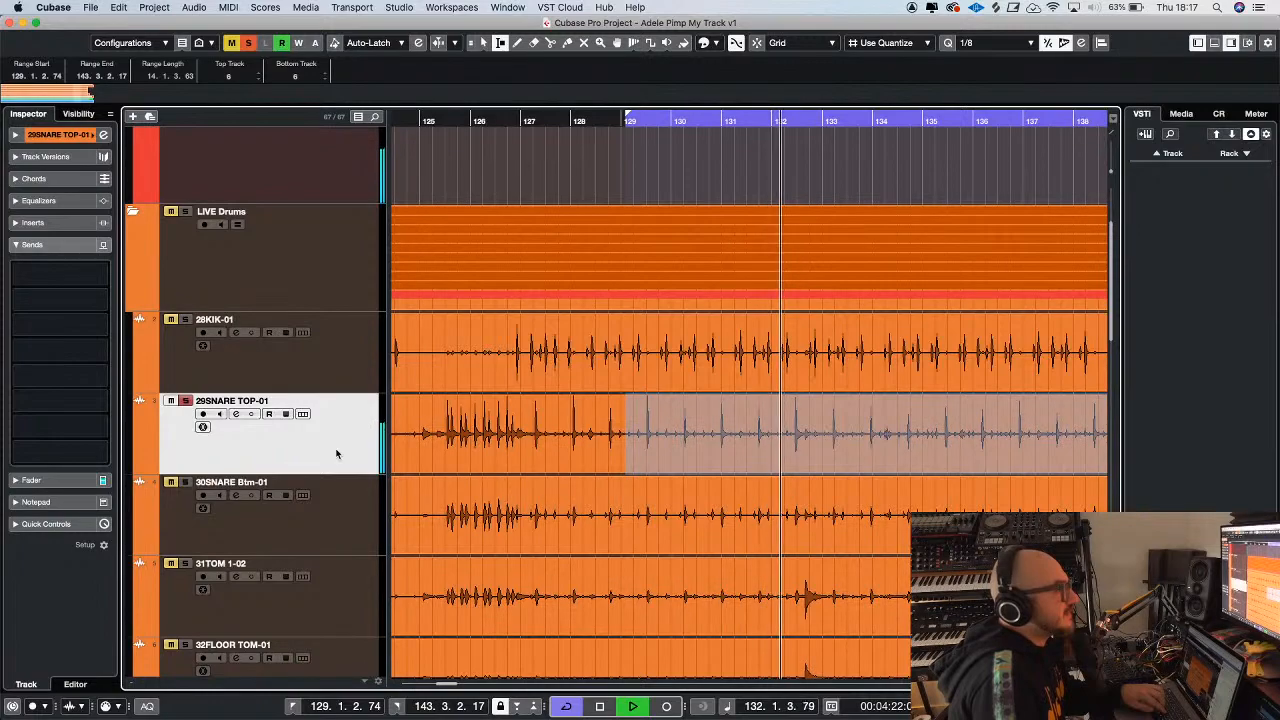
pyautogui.press('g')
pyautogui.press('g')
pyautogui.press('g')
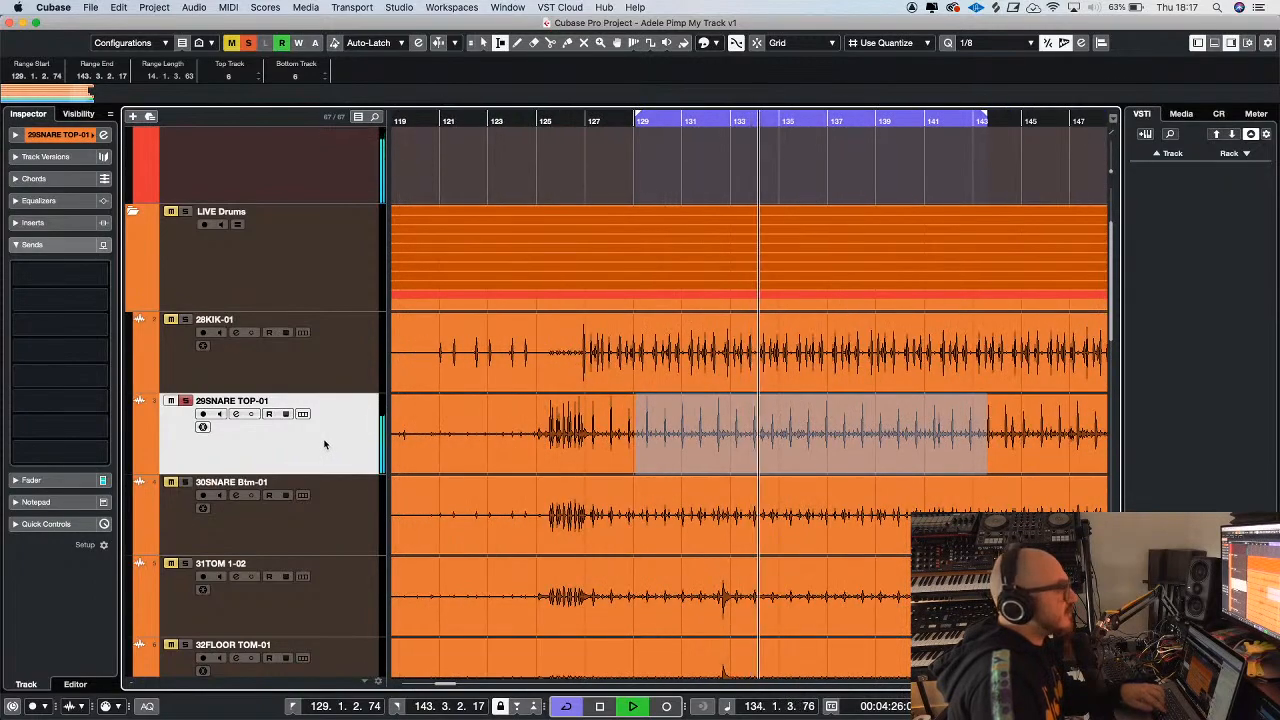
pyautogui.press('g')
pyautogui.press('g')
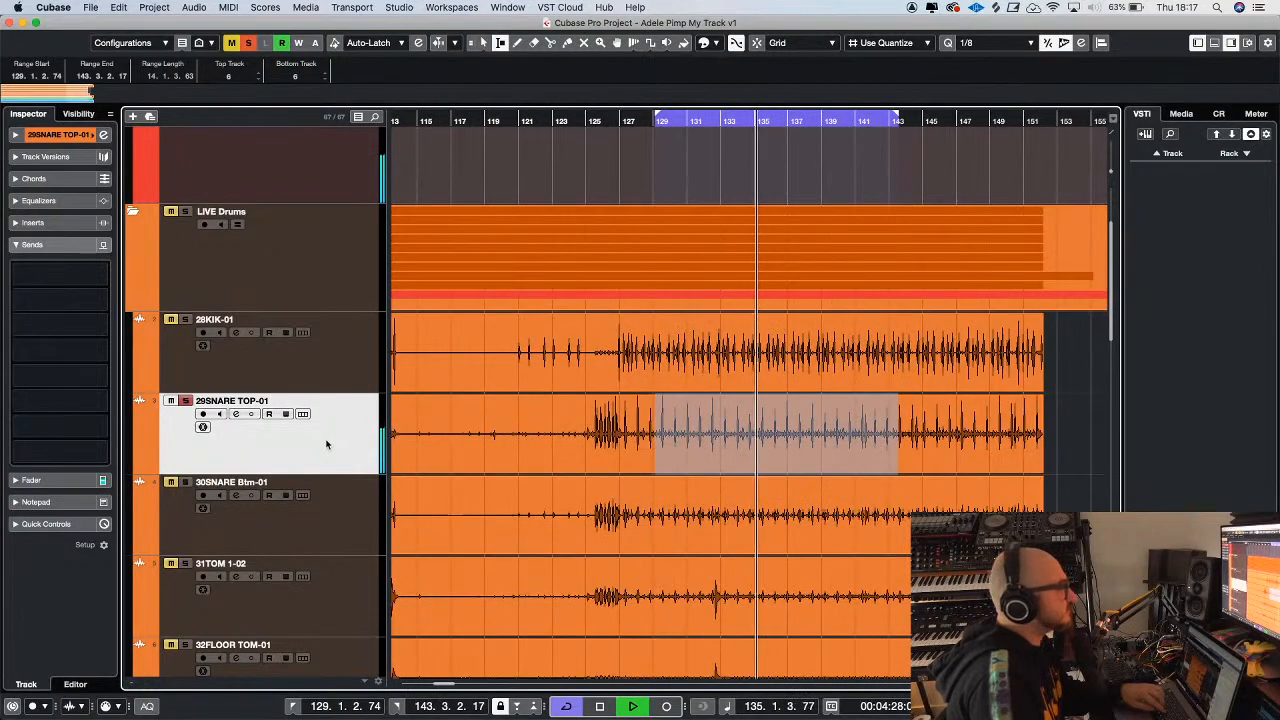
pyautogui.press('g')
pyautogui.press('g')
pyautogui.press('g')
pyautogui.press('g')
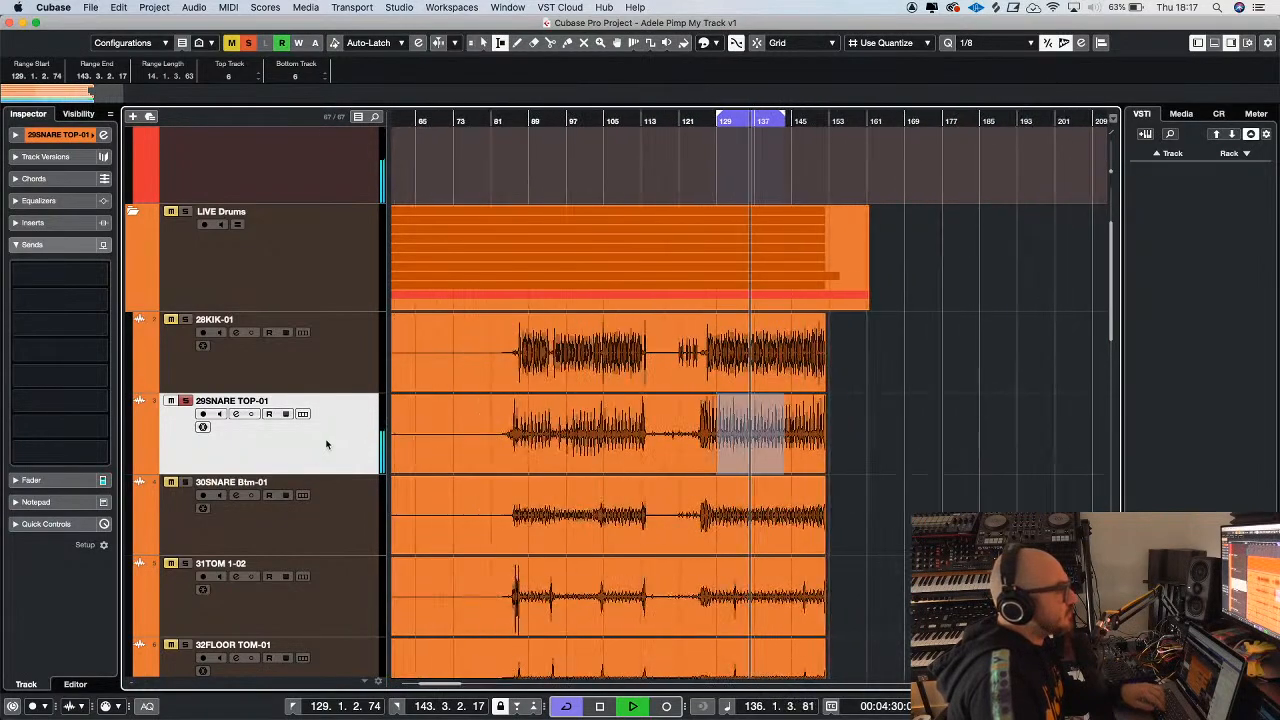
pyautogui.press('space')
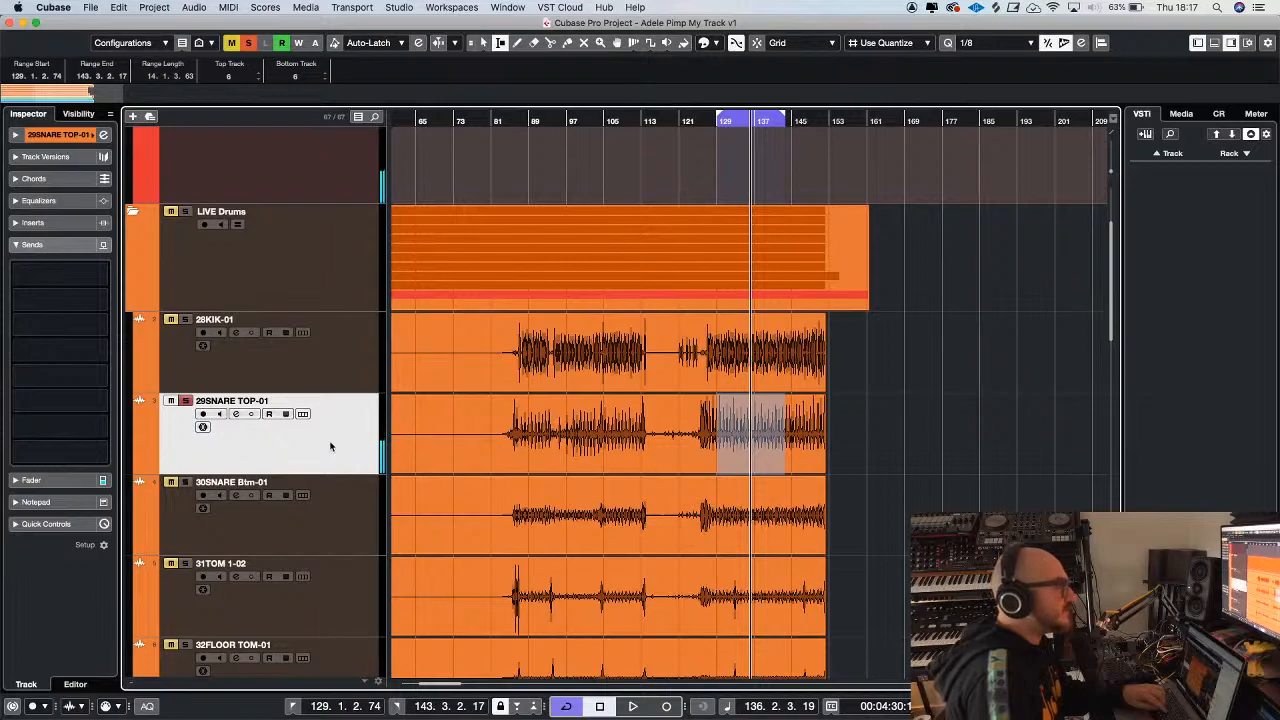
# Clear the range selection and load Battery 4 as a rack instrument without creating a MIDI track
pyautogui.click(478, 437)
pyautogui.click(482, 42)
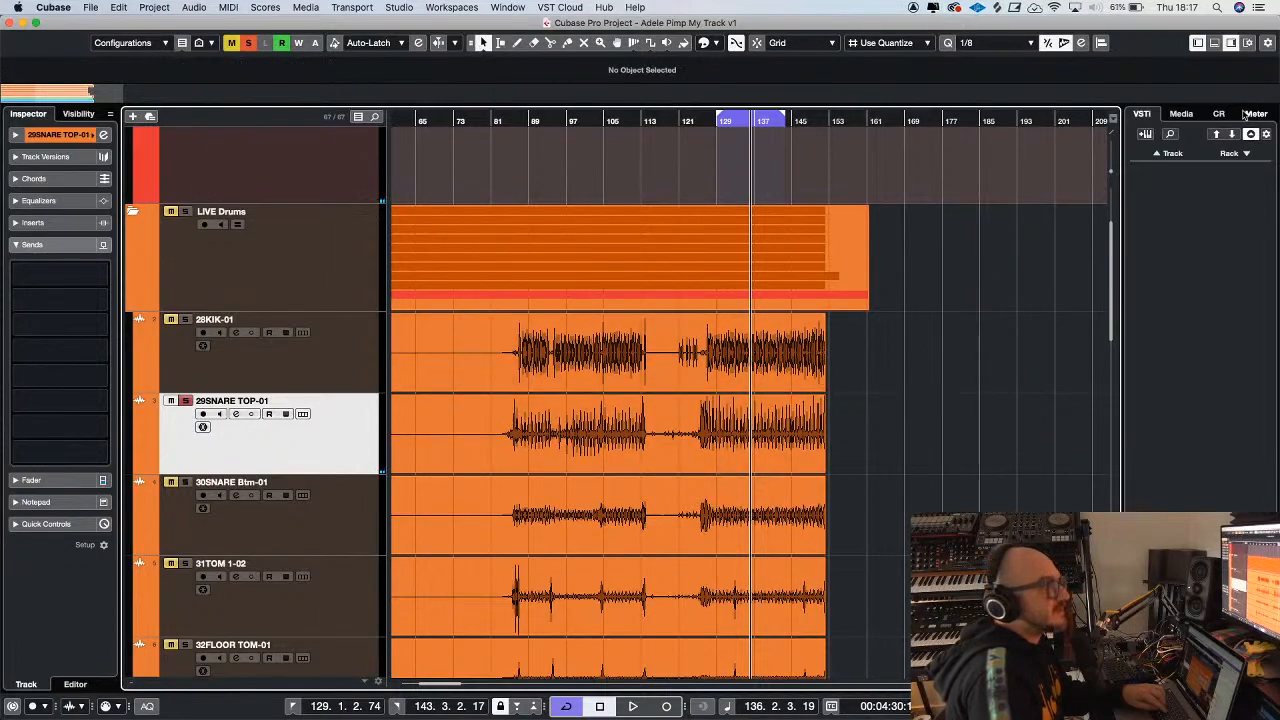
pyautogui.click(1231, 153)
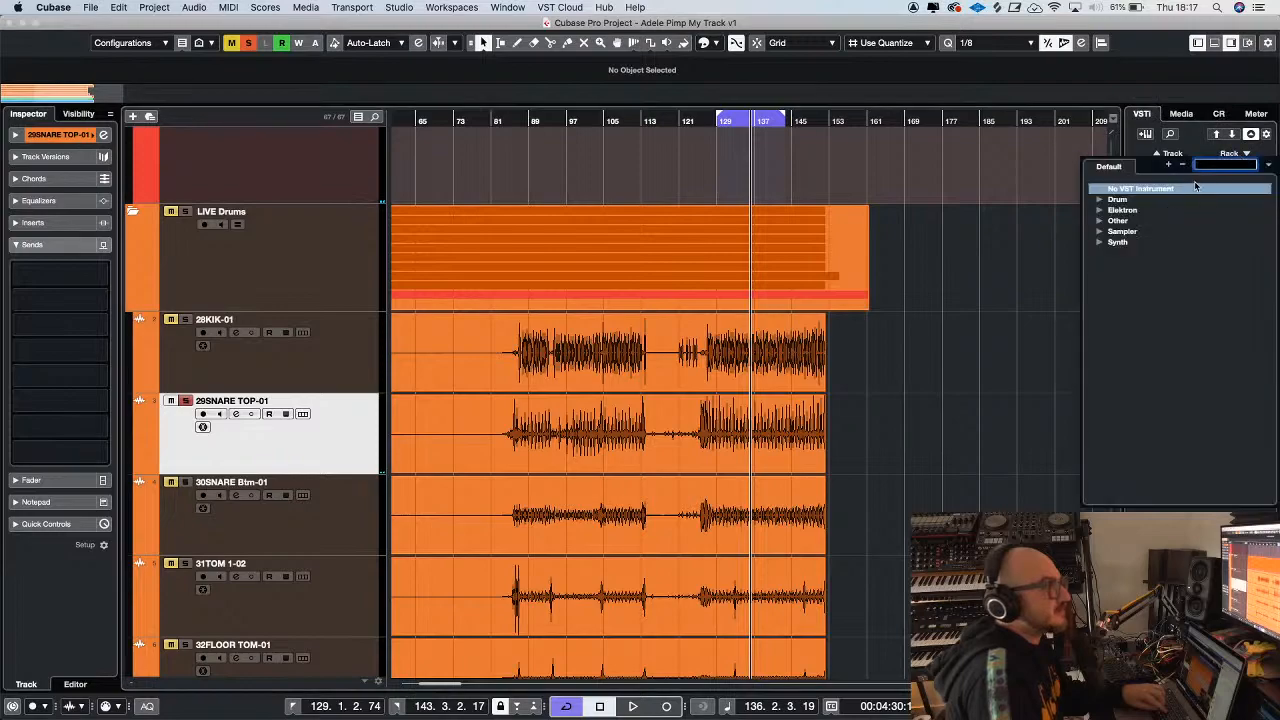
pyautogui.write('batter')
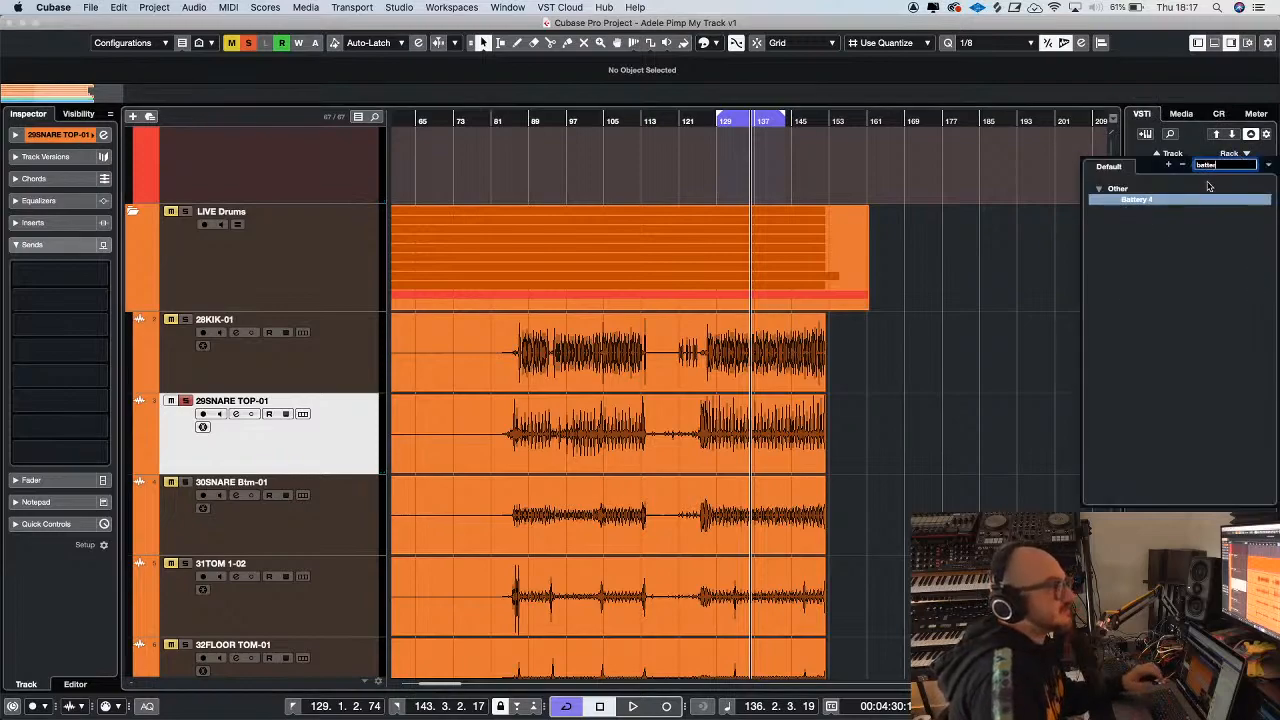
pyautogui.click(1134, 202)
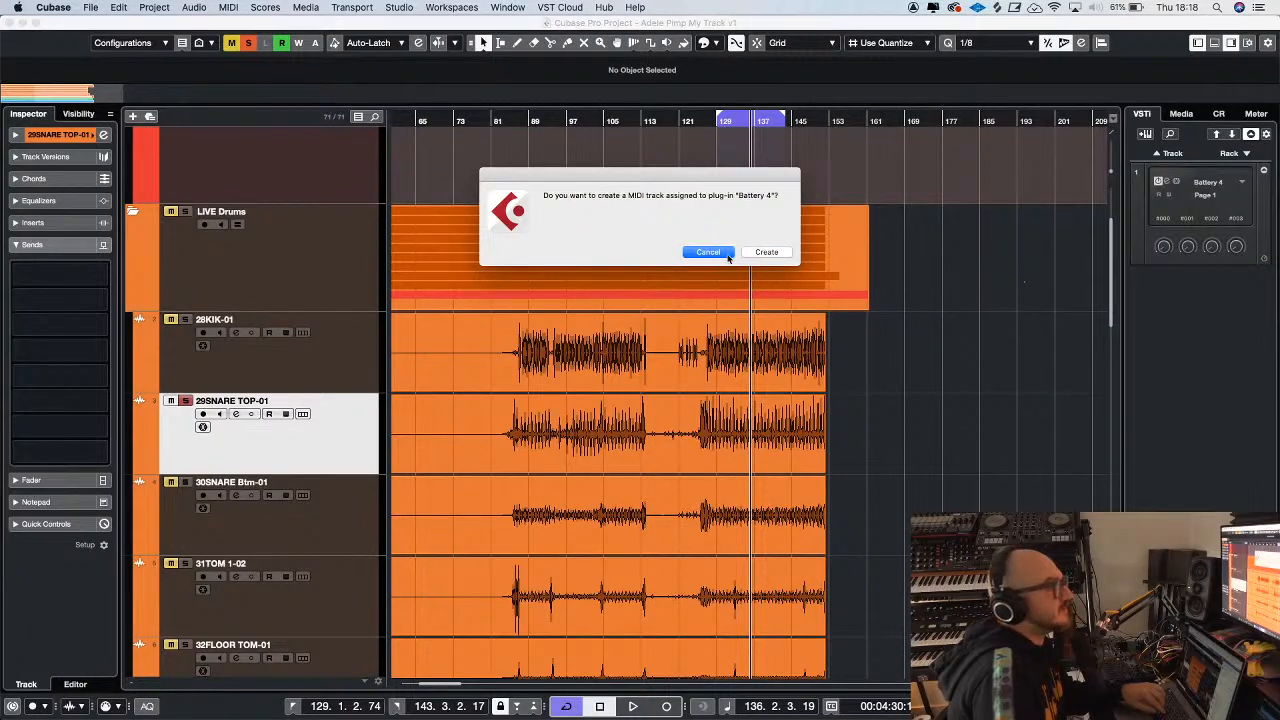
pyautogui.click(708, 253)
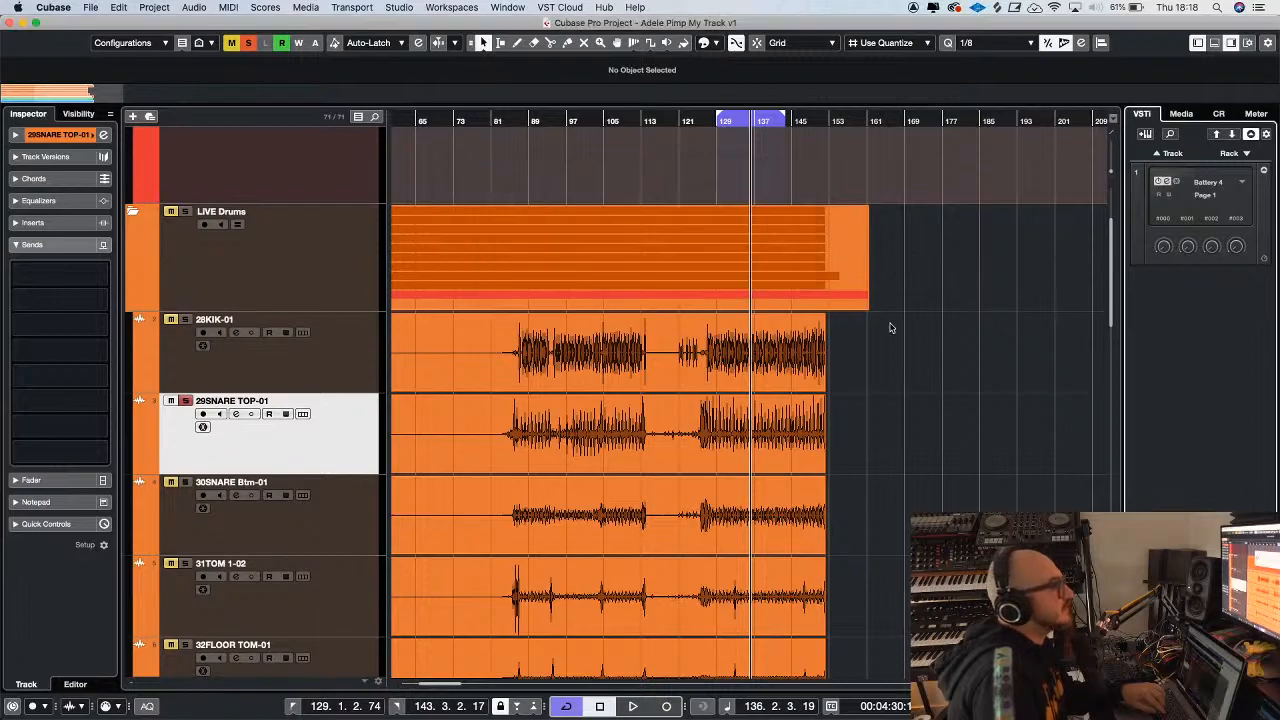
# Play the snare from about bar 91 and split the 29SNARE TOP-01 event at about bar 94
pyautogui.click(540, 122)
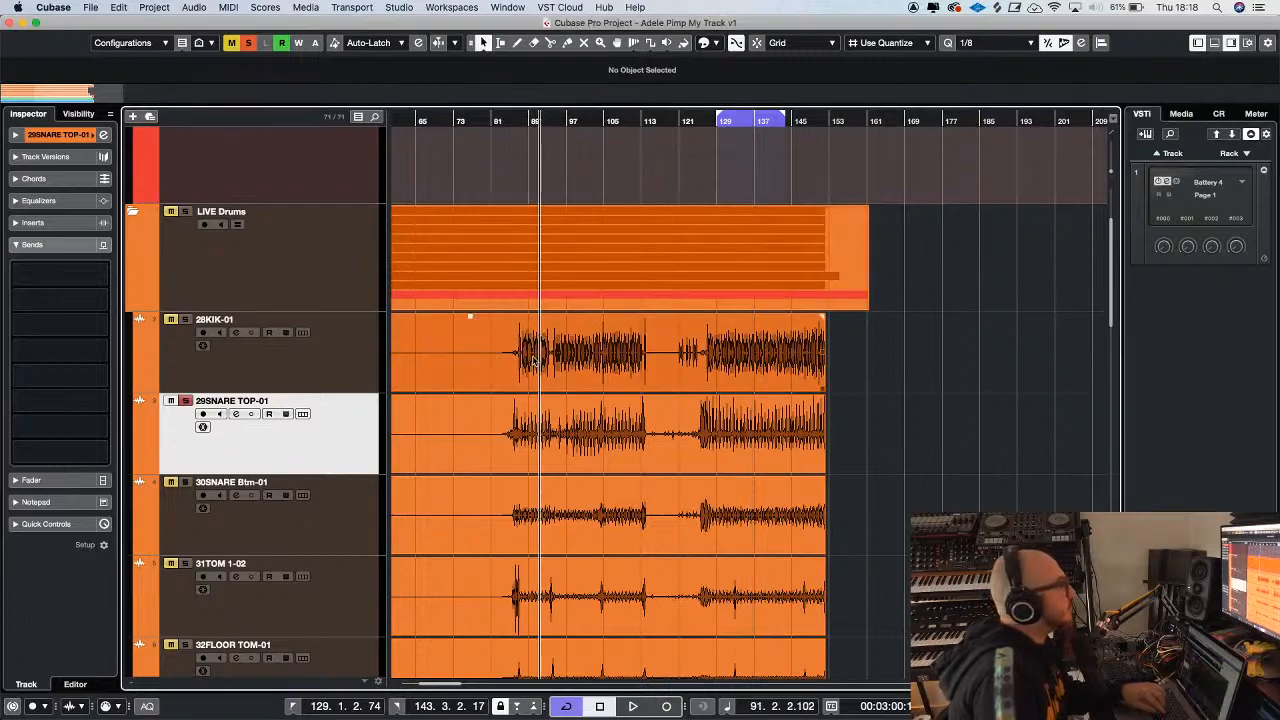
pyautogui.press('h')
pyautogui.press('h')
pyautogui.press('h')
pyautogui.press('h')
pyautogui.press('space')
pyautogui.press('h')
pyautogui.press('h')
pyautogui.press('h')
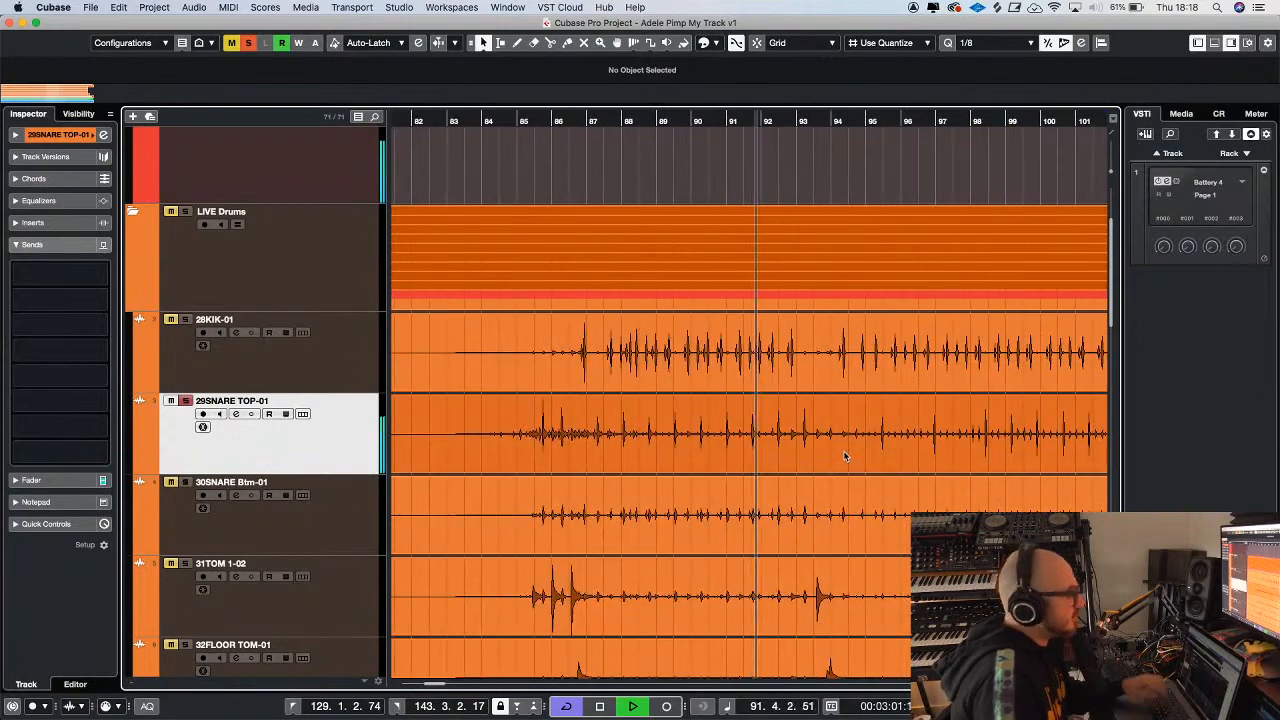
pyautogui.press('3')
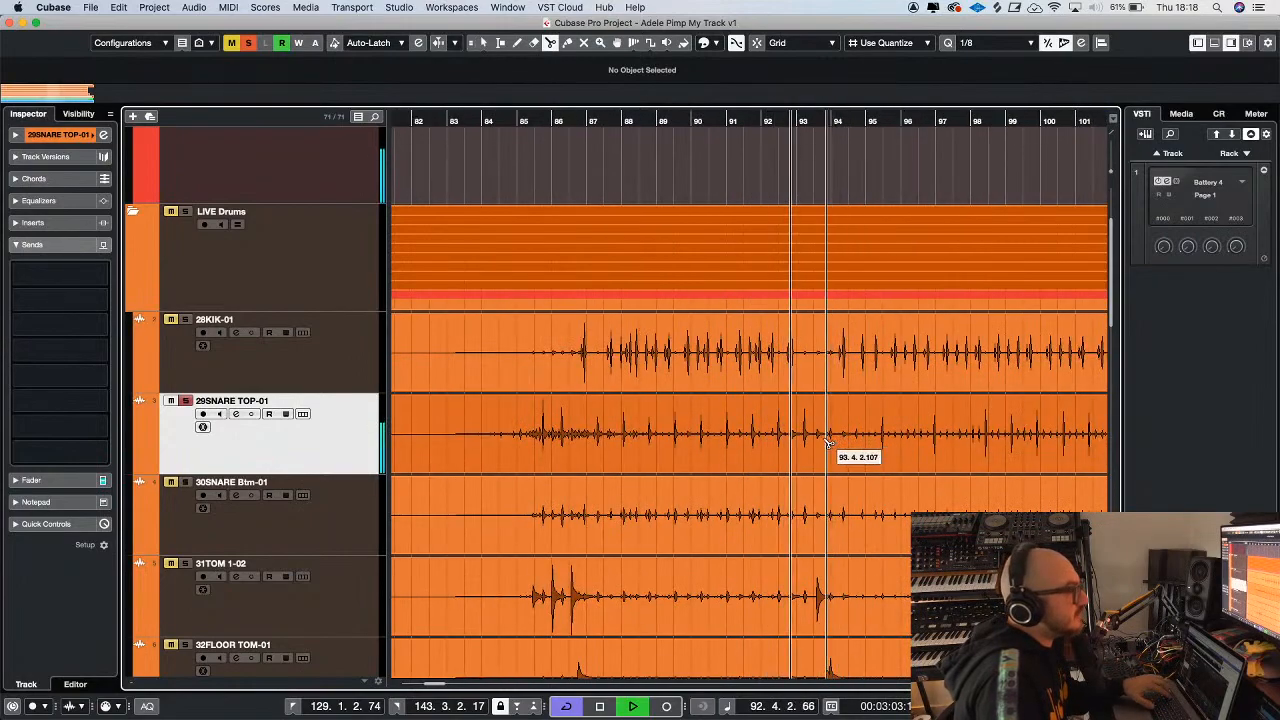
pyautogui.click(840, 443)
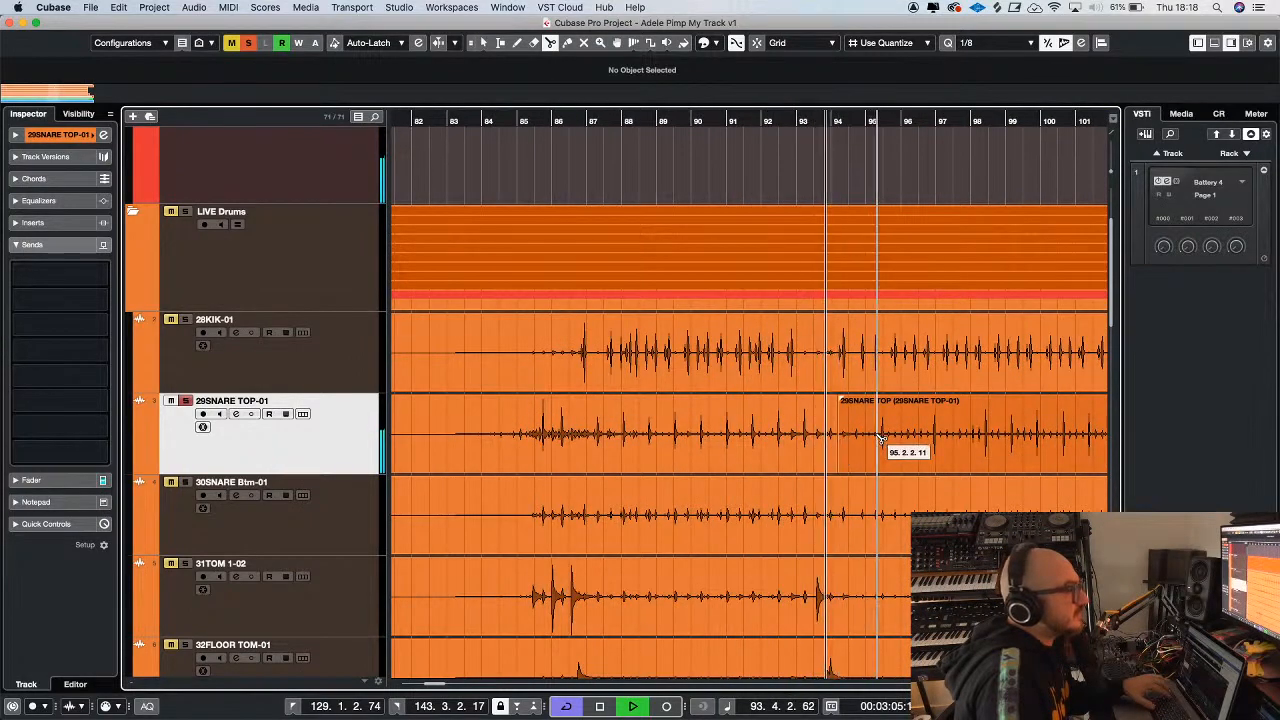
# Play the snare from about bar 103 and split its event at the start of the fill, at about 103.3.1
pyautogui.press('g')
pyautogui.press('h')
pyautogui.hscroll(5, 904, 424)
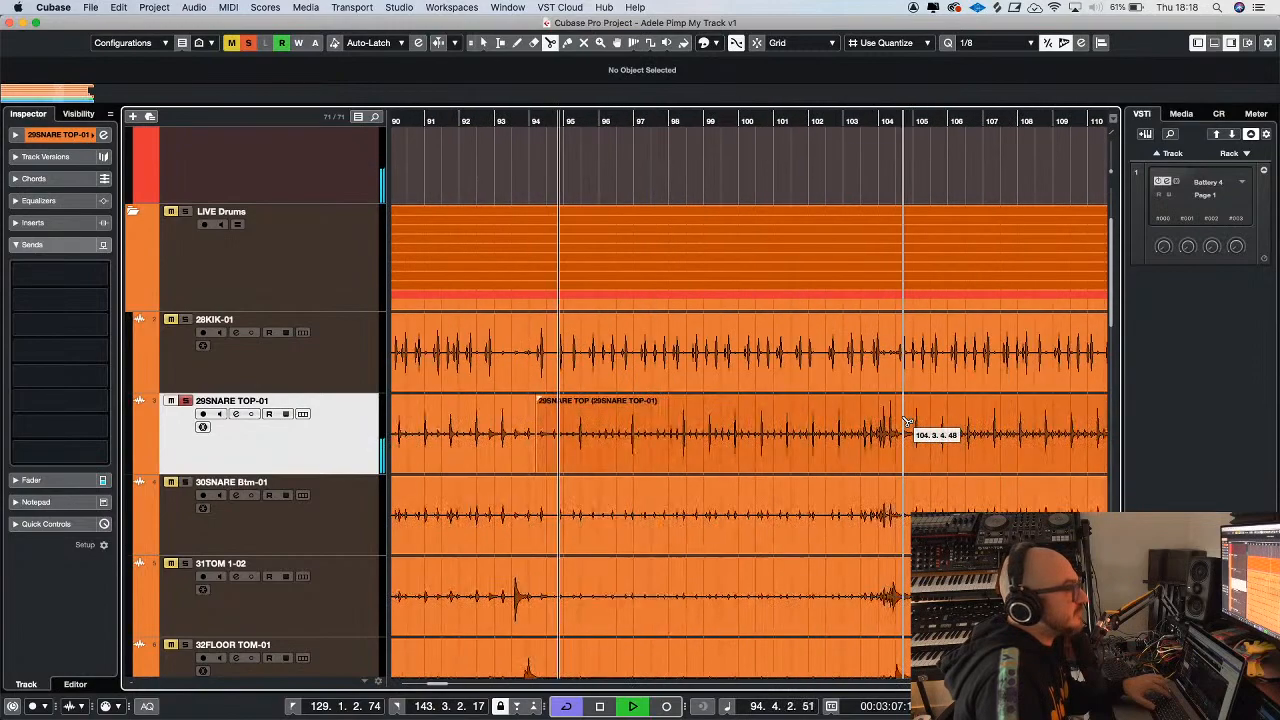
pyautogui.click(752, 122)
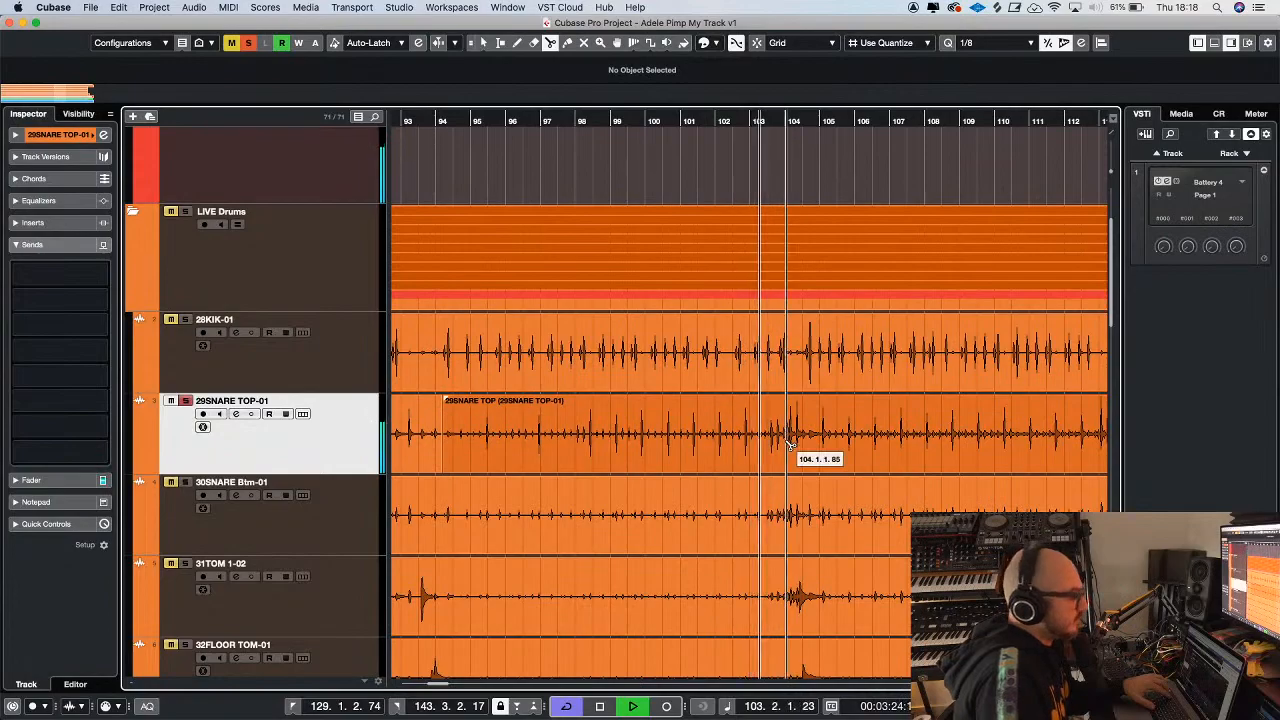
pyautogui.press('h')
pyautogui.click(731, 440)
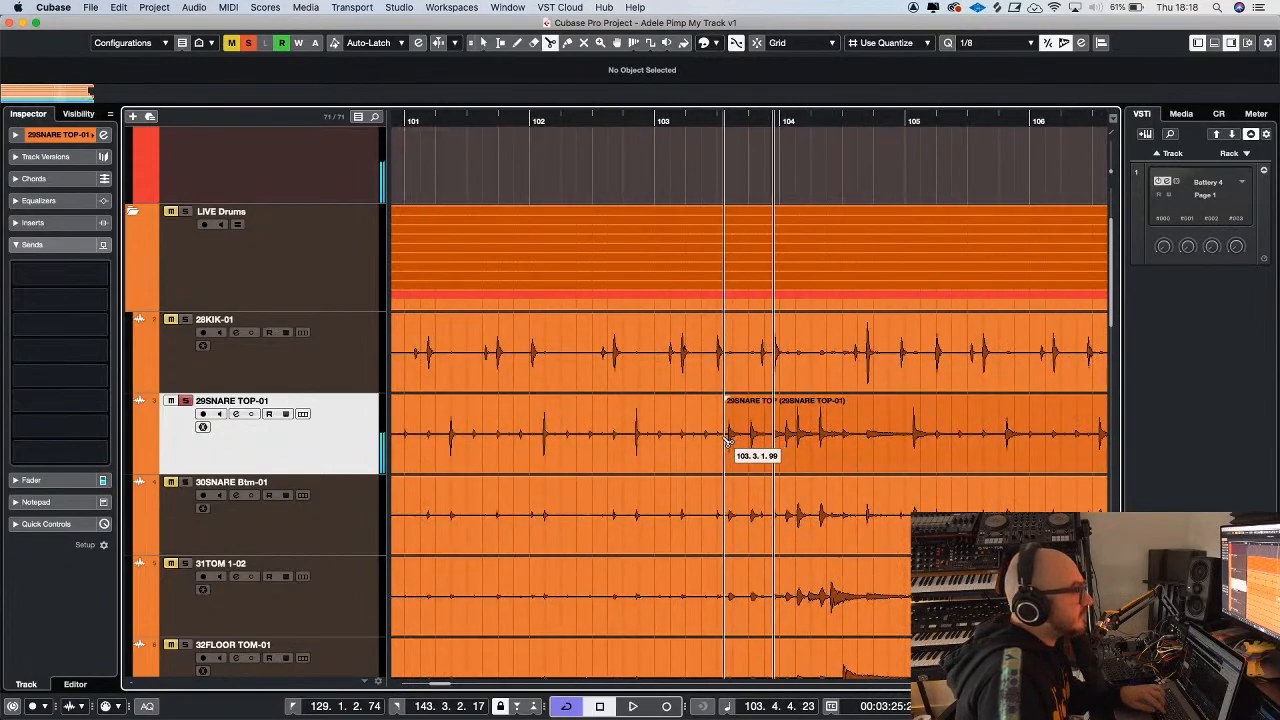
# Play the snare track from about bar 129 to compare the last section with the split parts
pyautogui.press('g')
pyautogui.press('g')
pyautogui.press('g')
pyautogui.press('g')
pyautogui.press('g')
pyautogui.press('g')
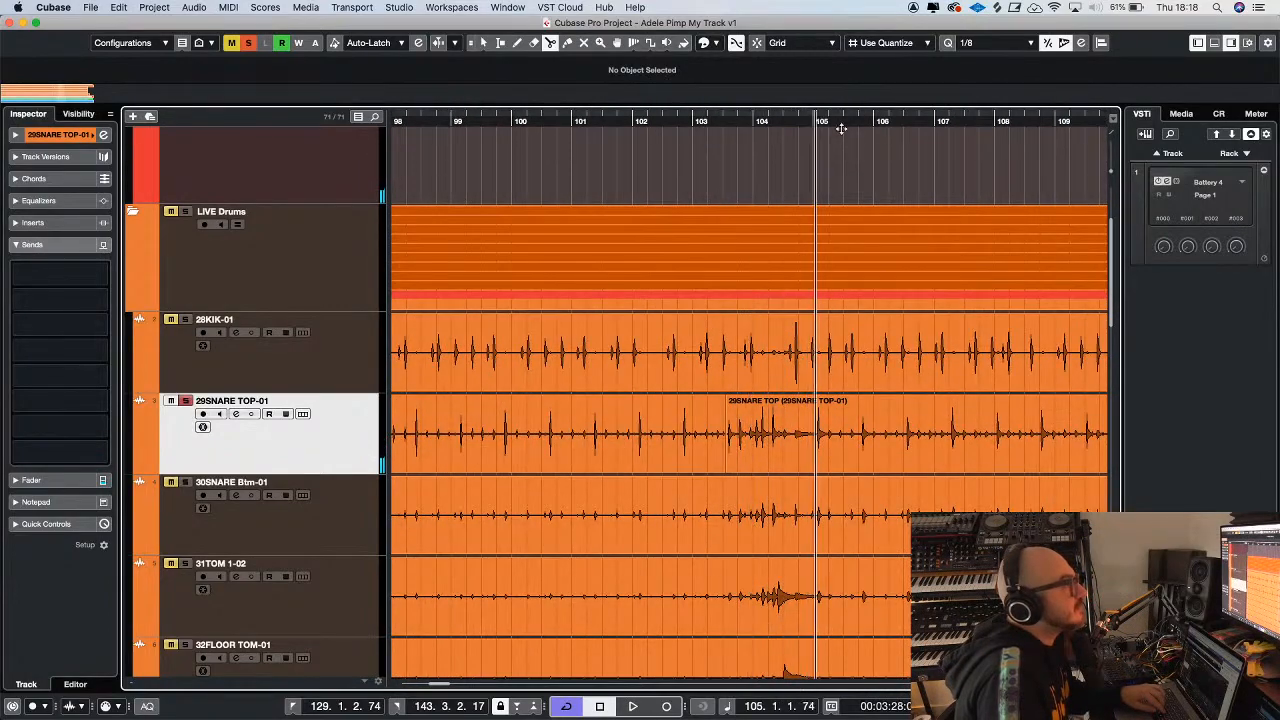
pyautogui.press('g')
pyautogui.press('g')
pyautogui.press('g')
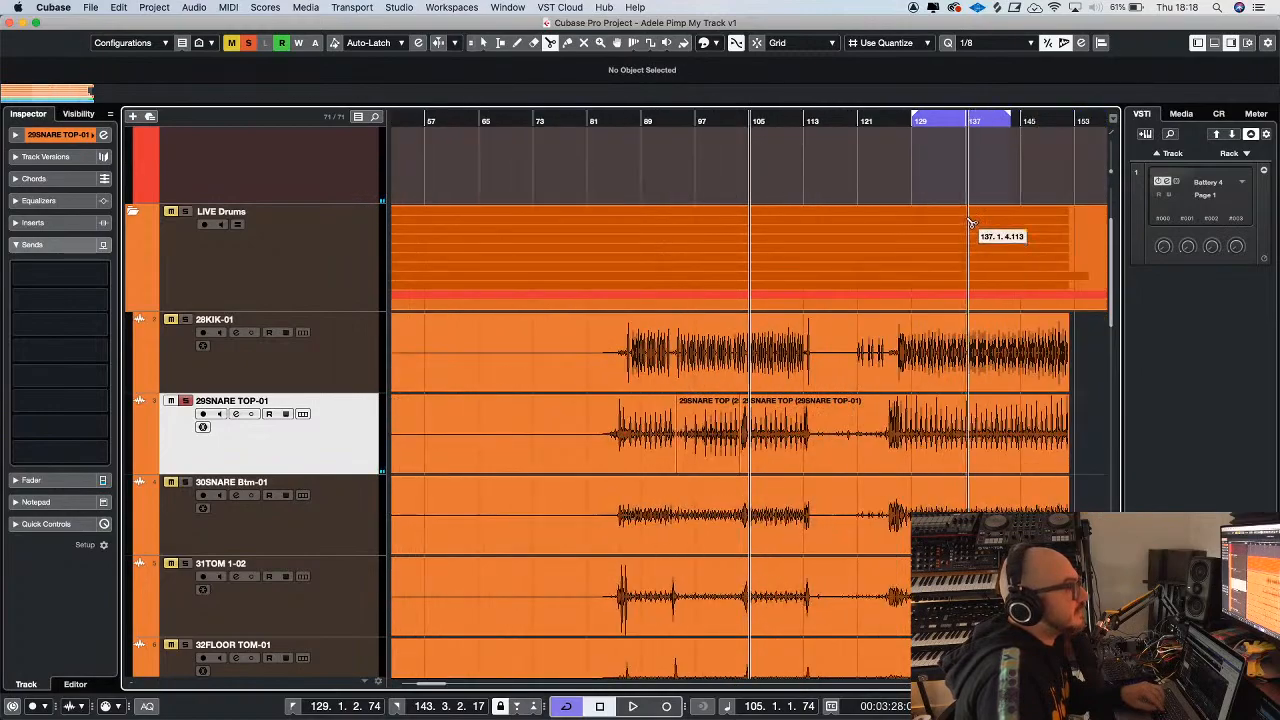
pyautogui.click(911, 120)
pyautogui.press('space')
pyautogui.press('h')
pyautogui.press('space')
pyautogui.press('h')
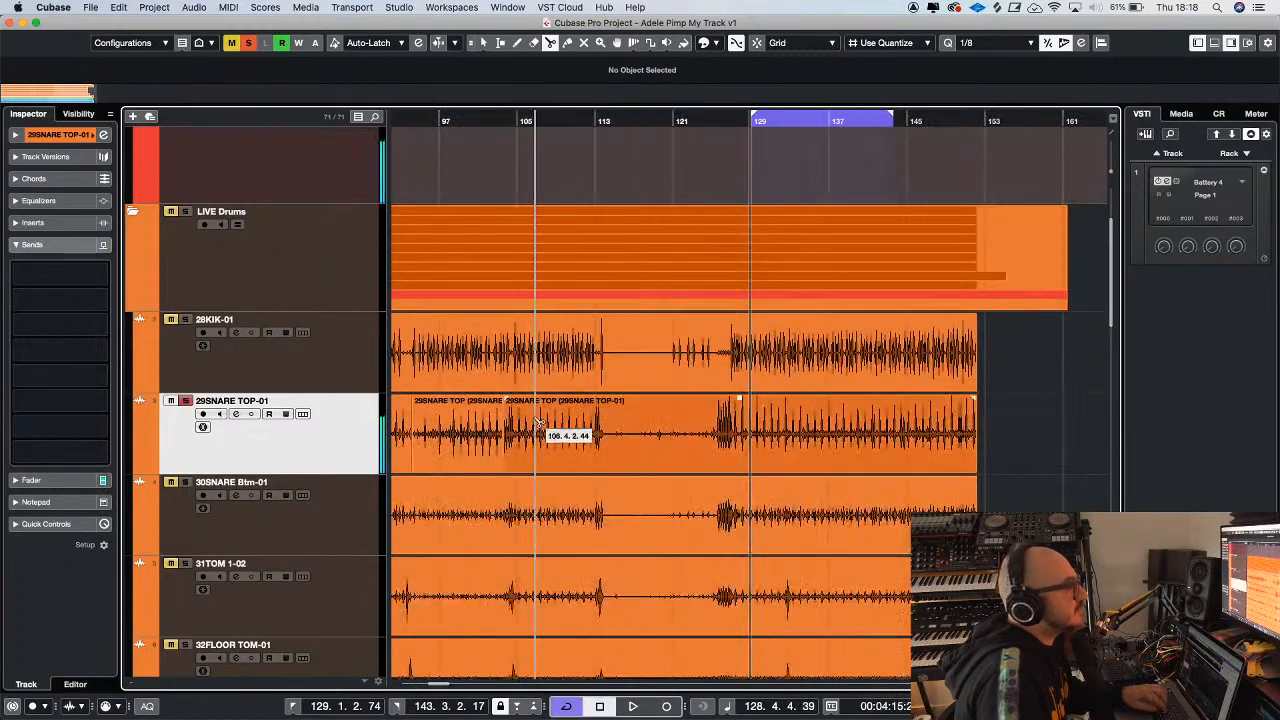
# Duplicate the 29SNARE TOP-01 track with its split events and return to the selection tool
pyautogui.press('g')
pyautogui.press('g')
pyautogui.press('g')
pyautogui.rightClick(342, 447)
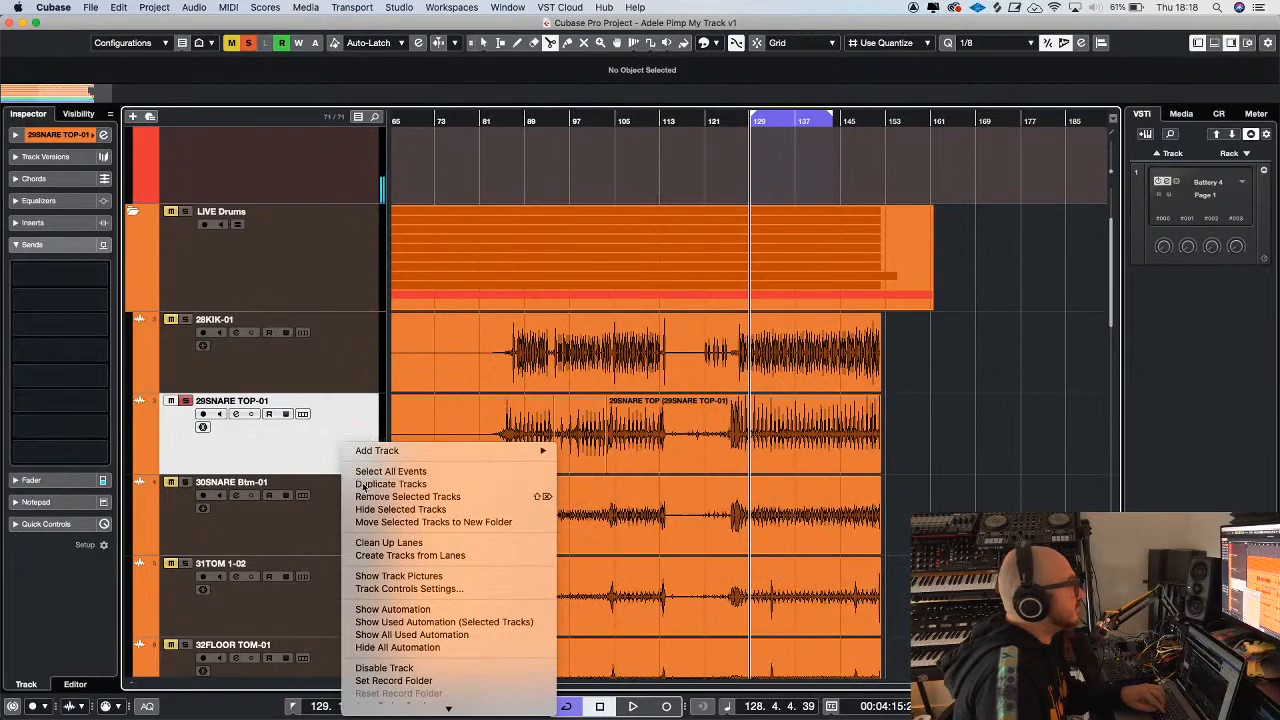
pyautogui.click(362, 484)
pyautogui.click(483, 42)
# Delete the first and last events on the duplicate snare track and the middle event, bars 94 to 103, on the original
pyautogui.click(576, 486)
pyautogui.click(535, 511)
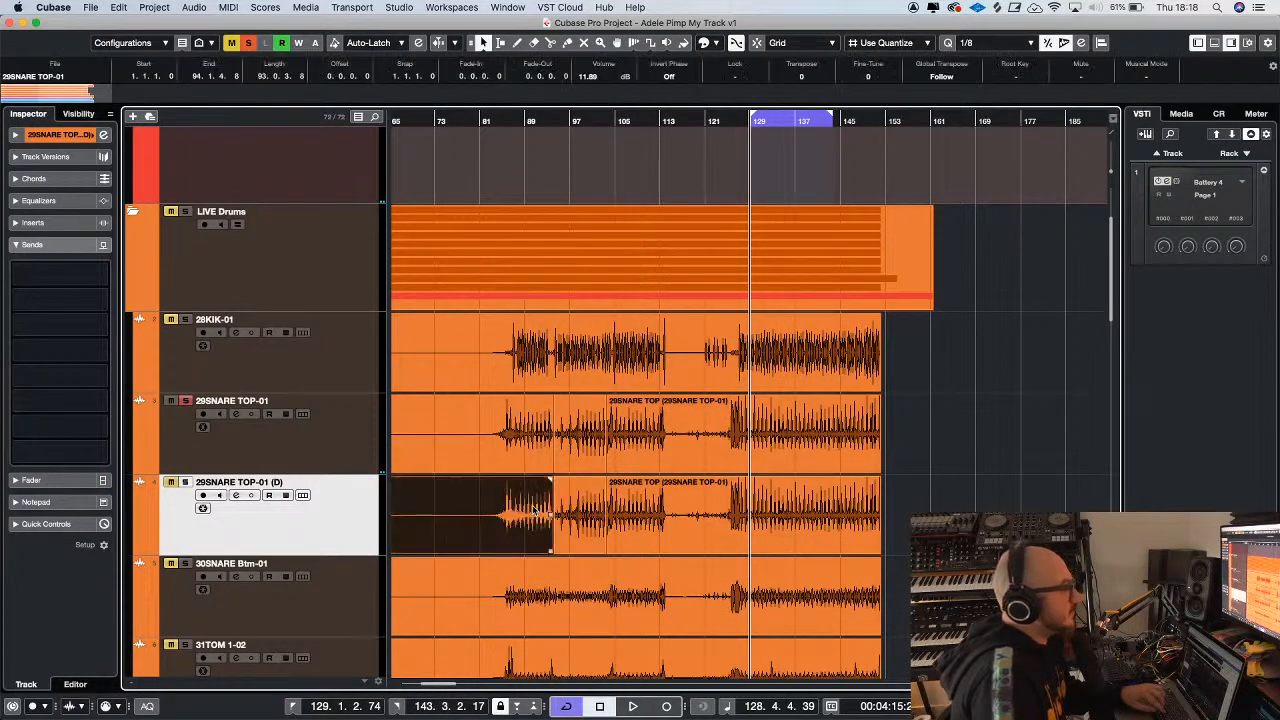
pyautogui.press('Delete')
pyautogui.click(645, 508)
pyautogui.press('Delete')
pyautogui.click(582, 440)
pyautogui.press('Delete')
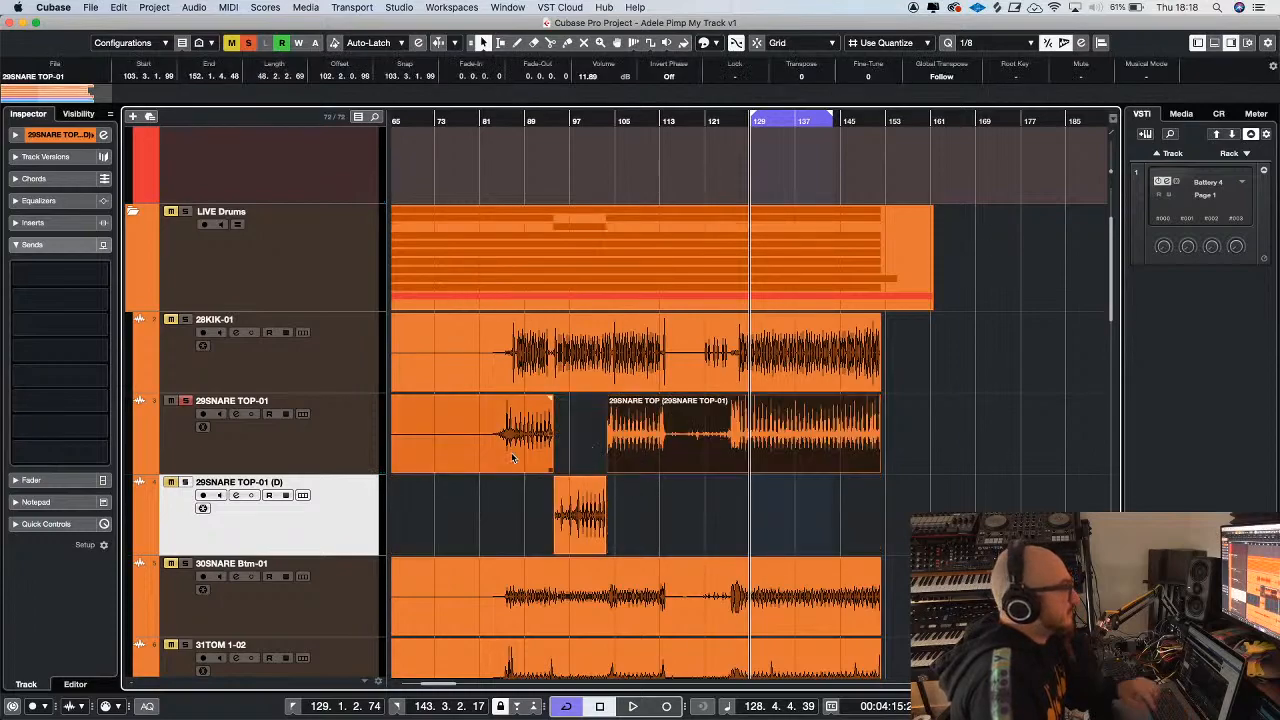
# Bounce the two remaining events on the original 29SNARE TOP-01 track into one and replace the originals
pyautogui.click(524, 428)
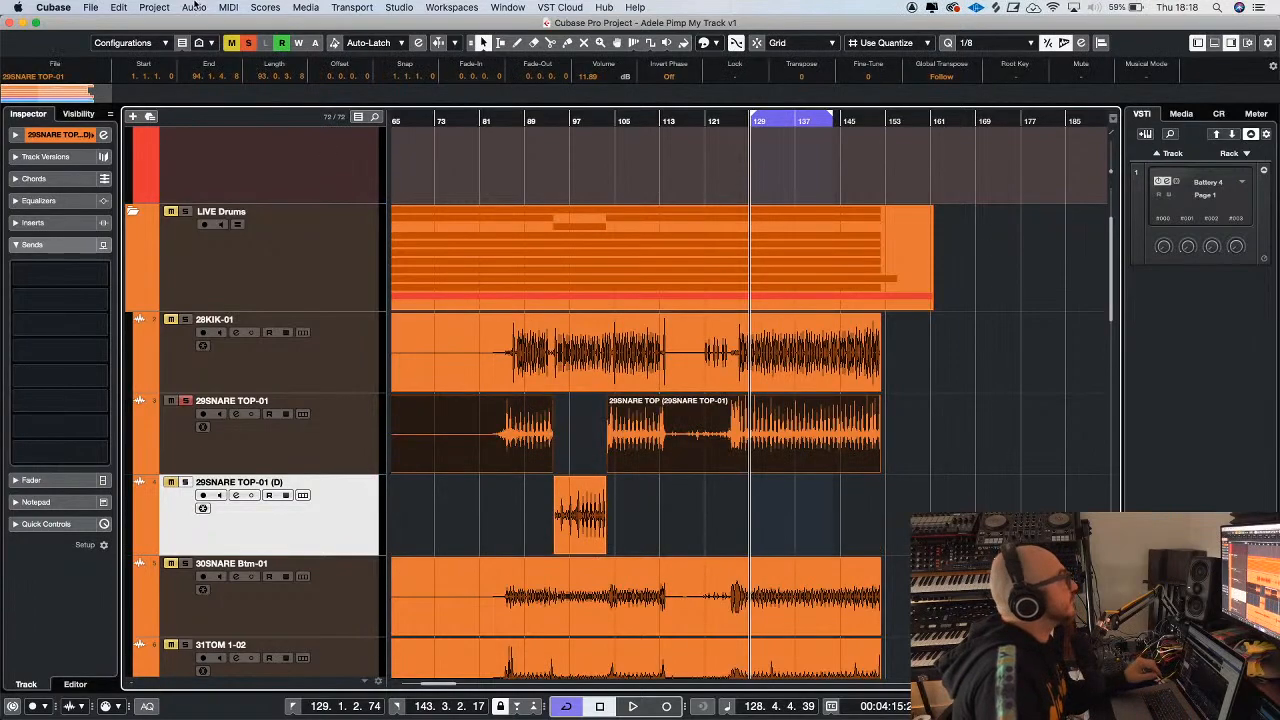
pyautogui.click(194, 7)
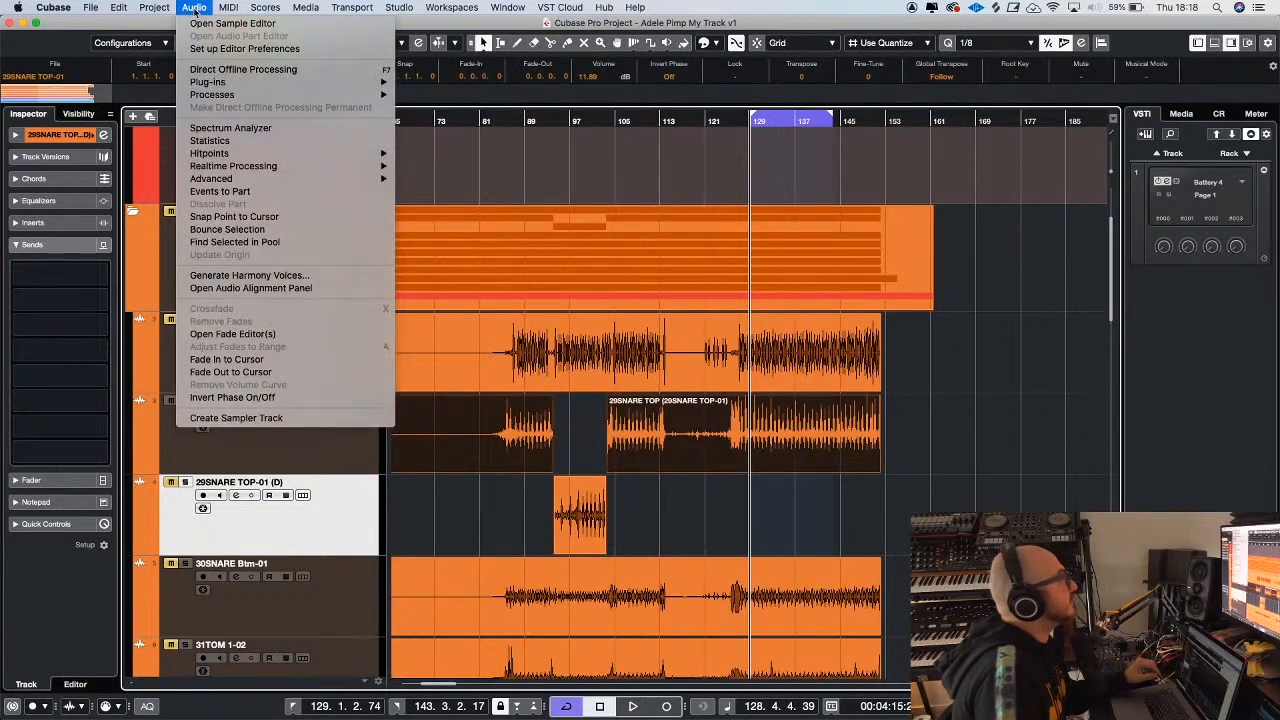
pyautogui.click(247, 233)
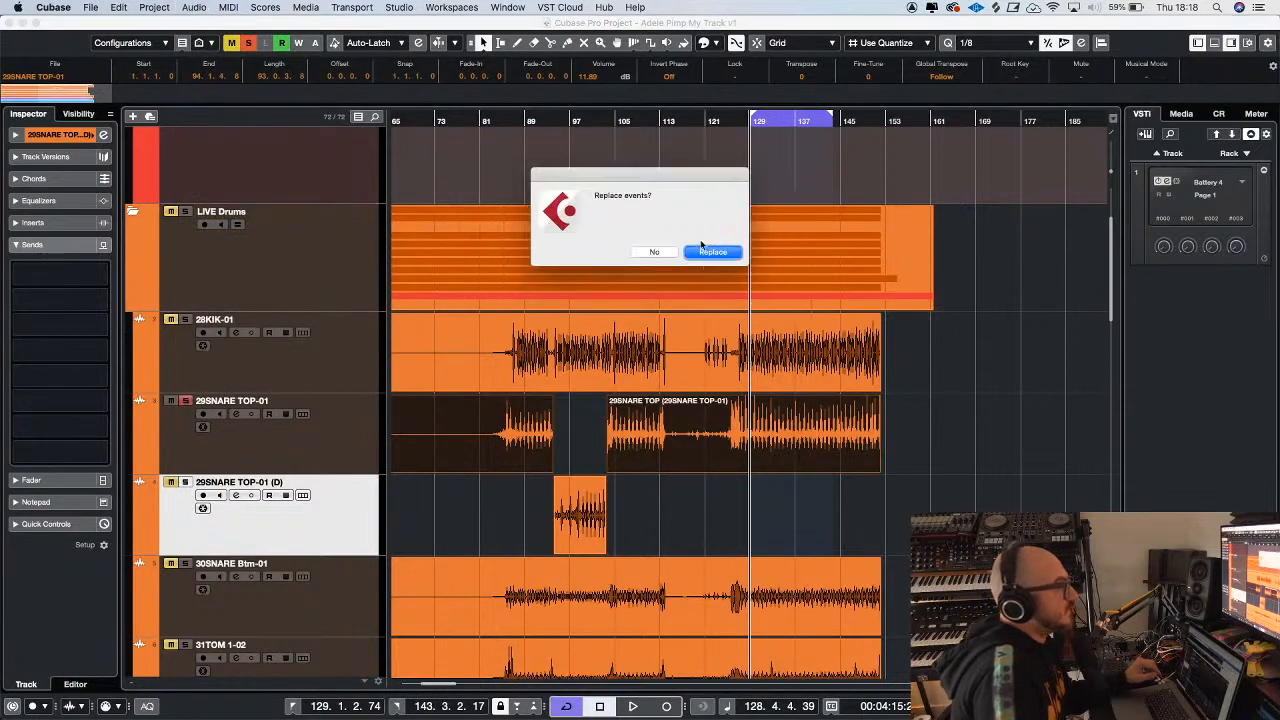
pyautogui.click(711, 251)
# Open the bounced snare event for sample editing, show its hitpoints and examine them around bars 122 to 135
pyautogui.doubleClick(521, 424)
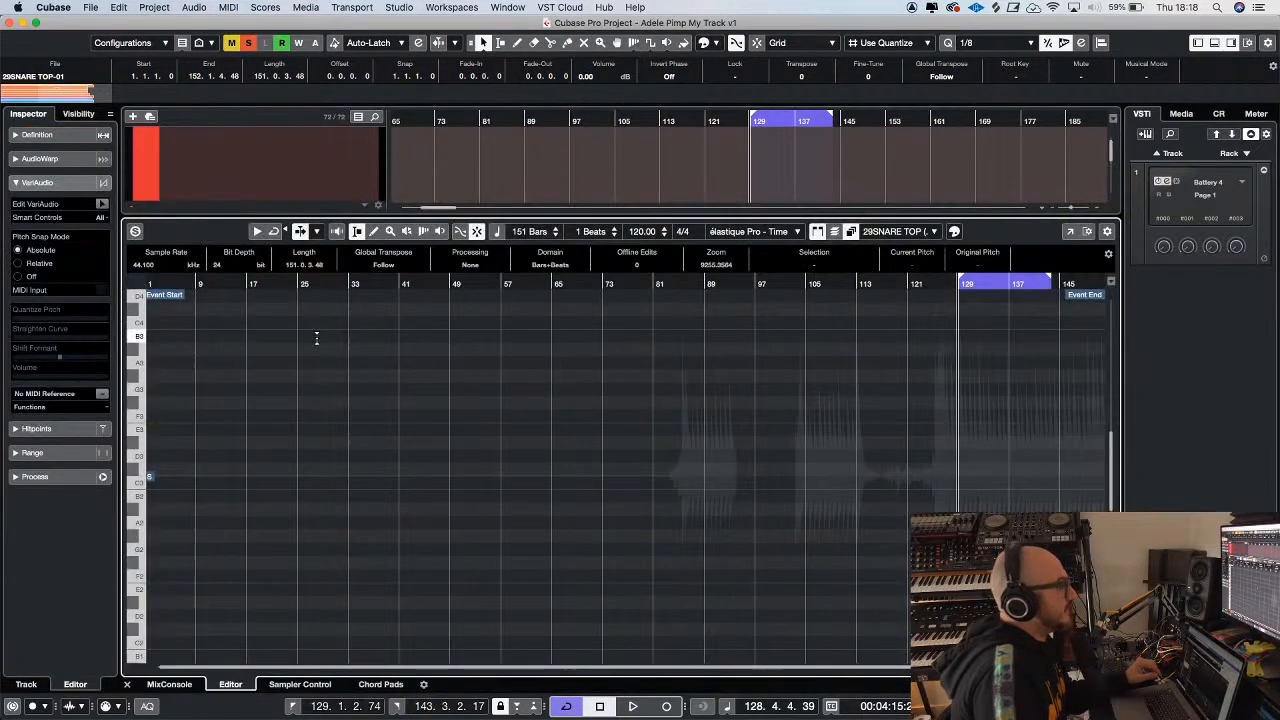
pyautogui.click(45, 429)
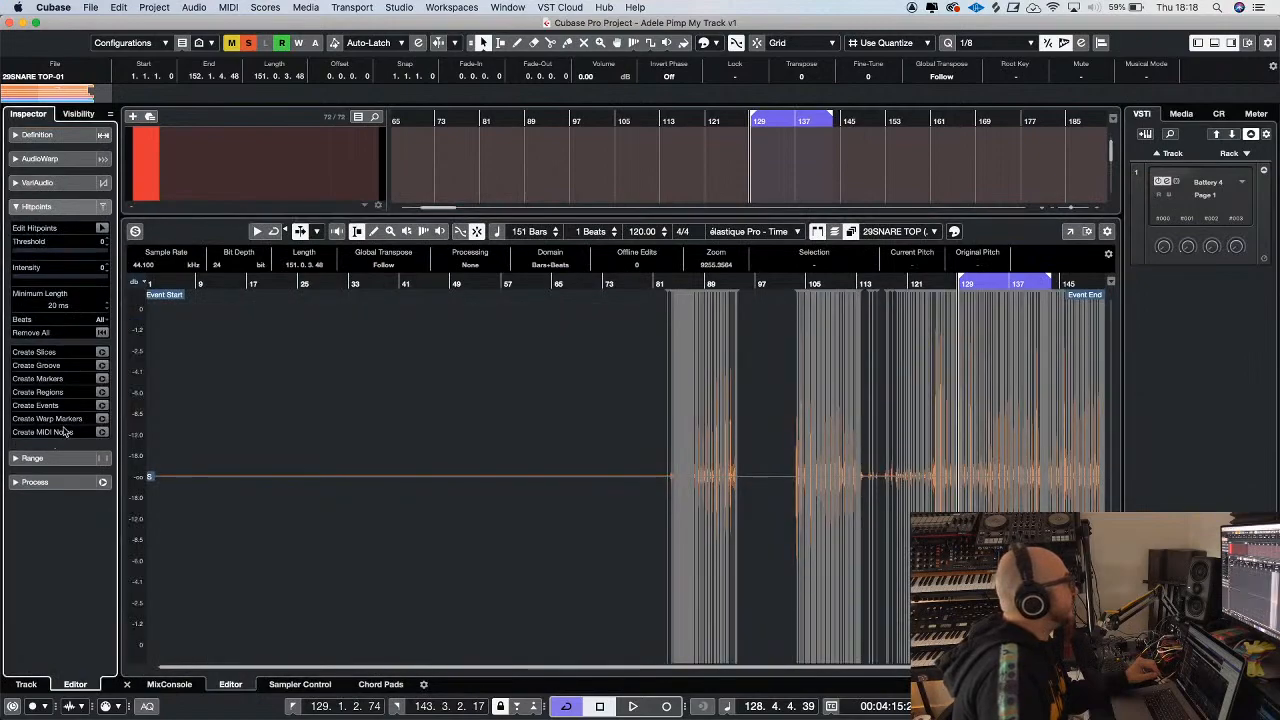
pyautogui.press('h')
pyautogui.press('h')
pyautogui.press('h')
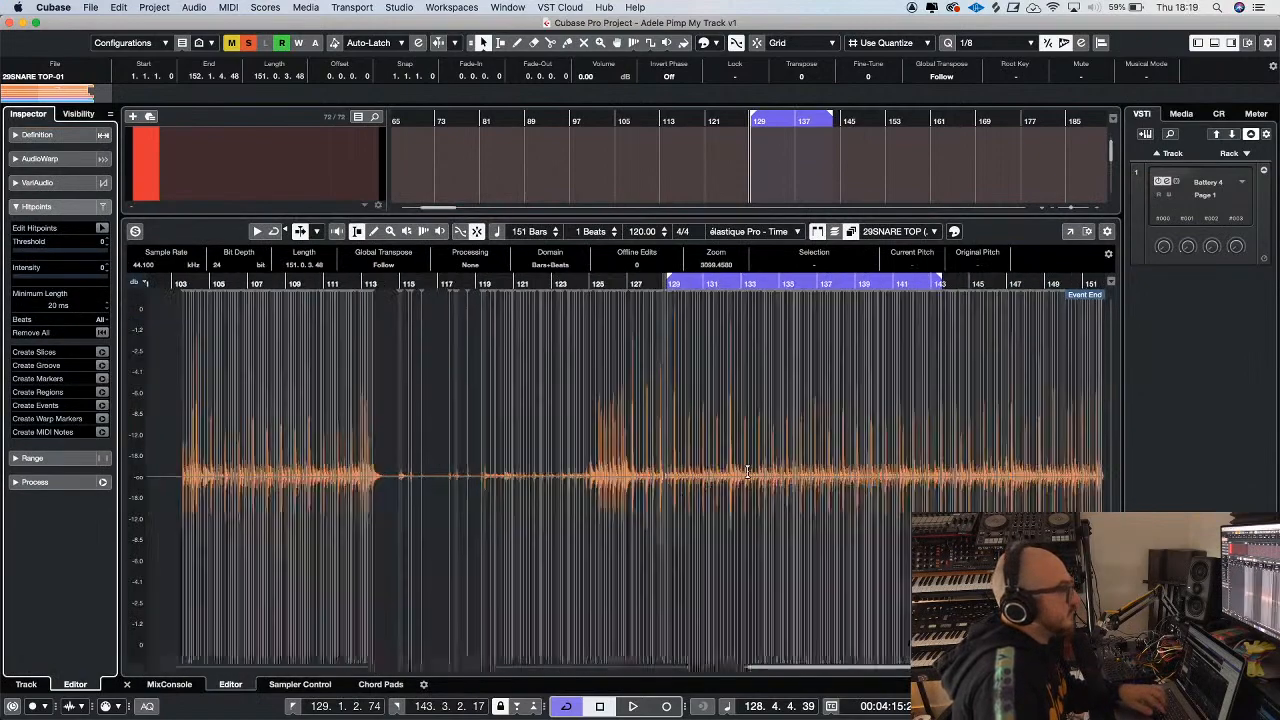
pyautogui.press('h')
pyautogui.press('h')
pyautogui.press('h')
pyautogui.press('h')
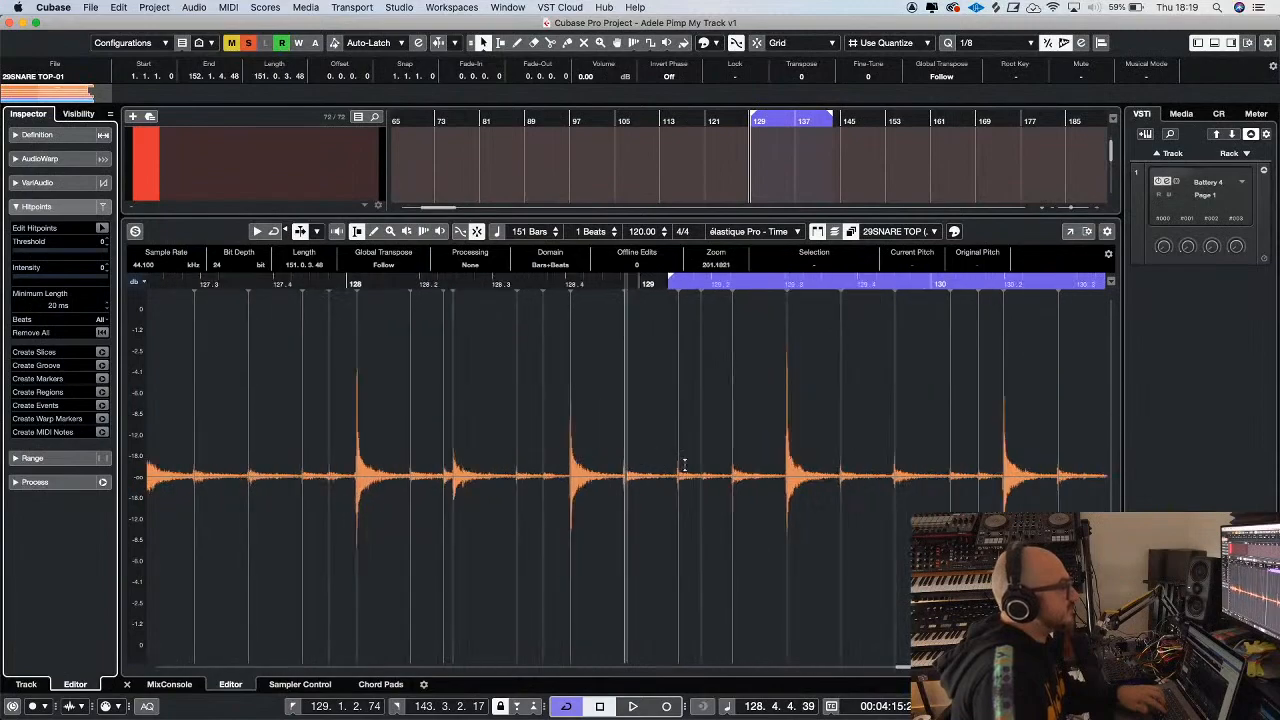
pyautogui.press('g')
pyautogui.press('g')
pyautogui.press('g')
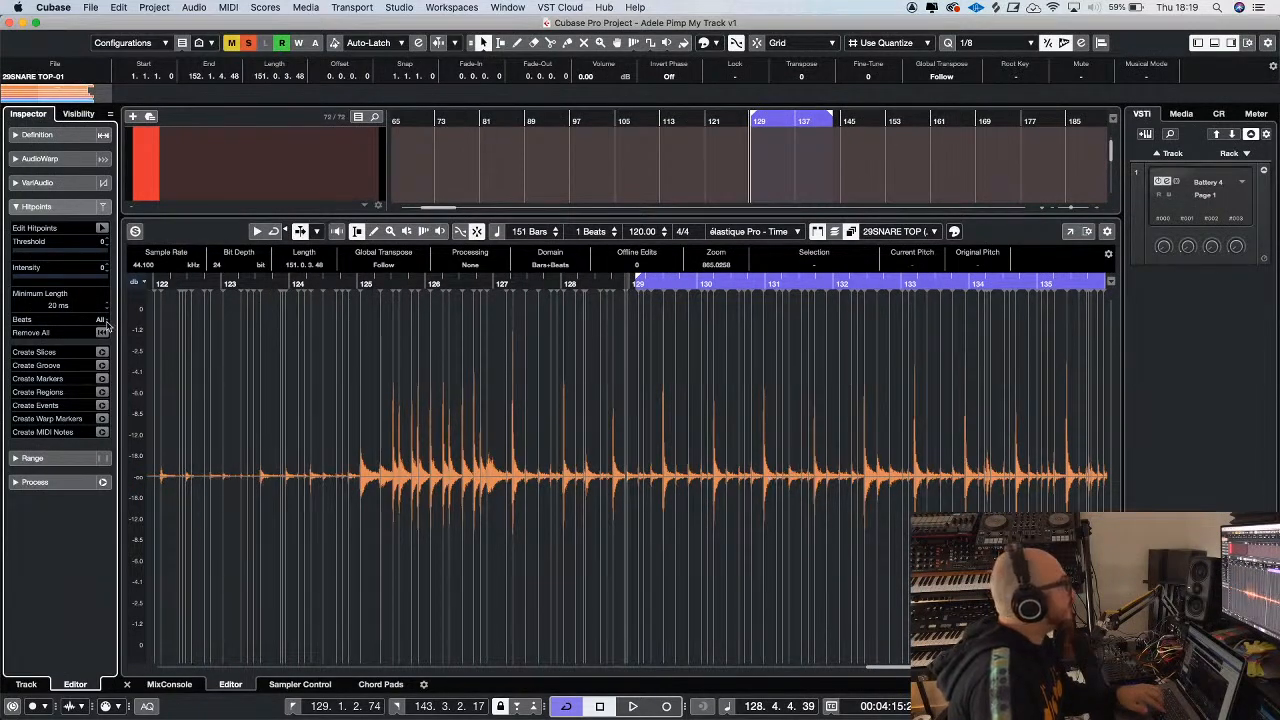
# Set the hitpoint threshold of the bounced snare event to 32
pyautogui.click(44, 252)
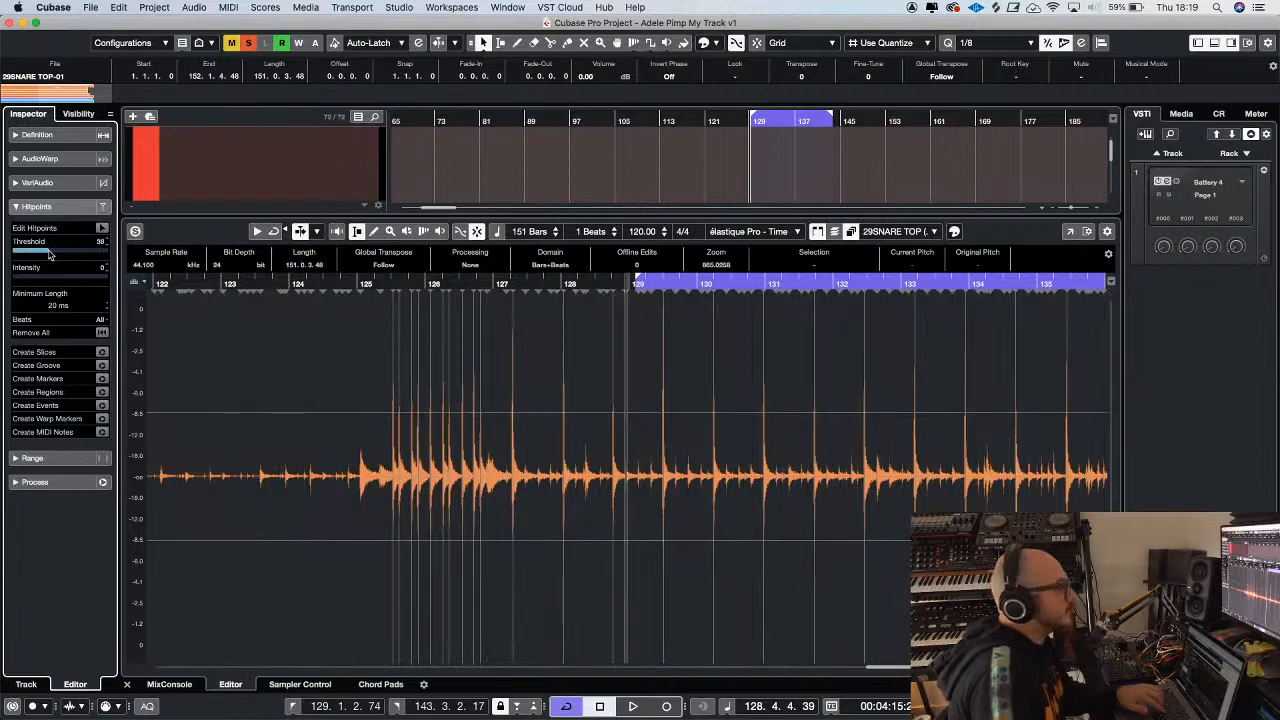
pyautogui.press('g')
pyautogui.press('g')
pyautogui.press('g')
pyautogui.press('g')
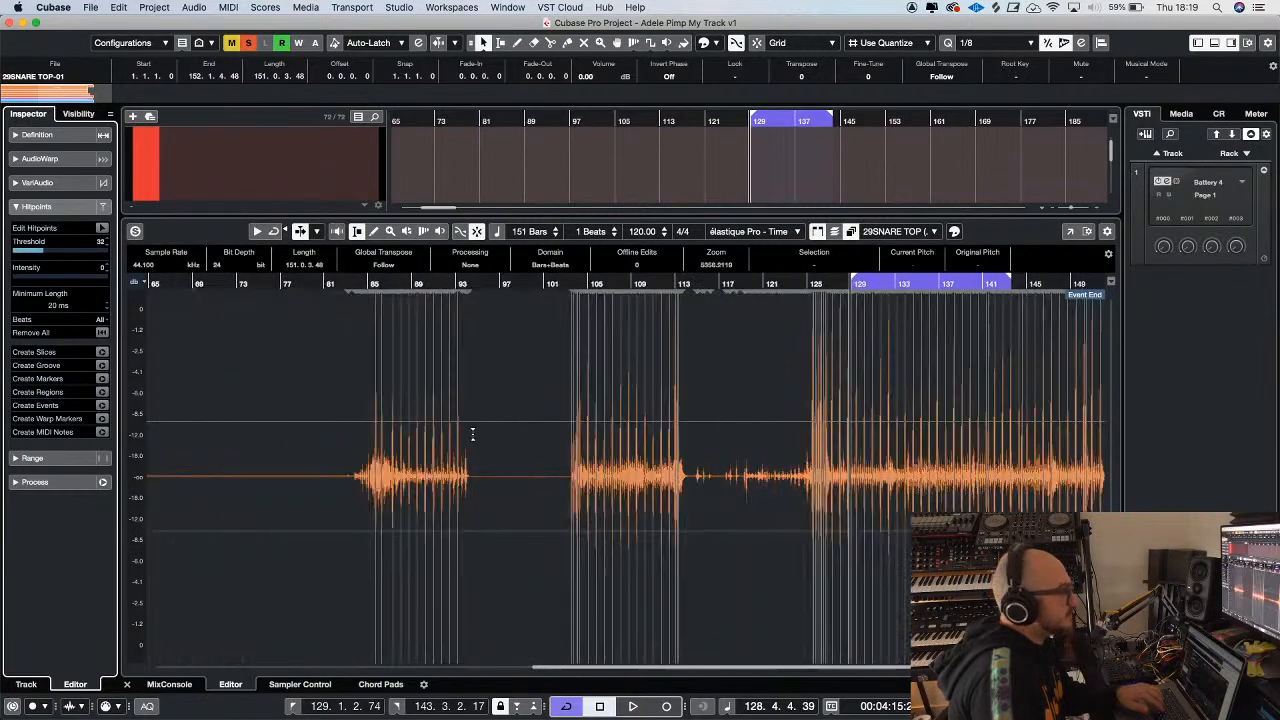
pyautogui.press('h')
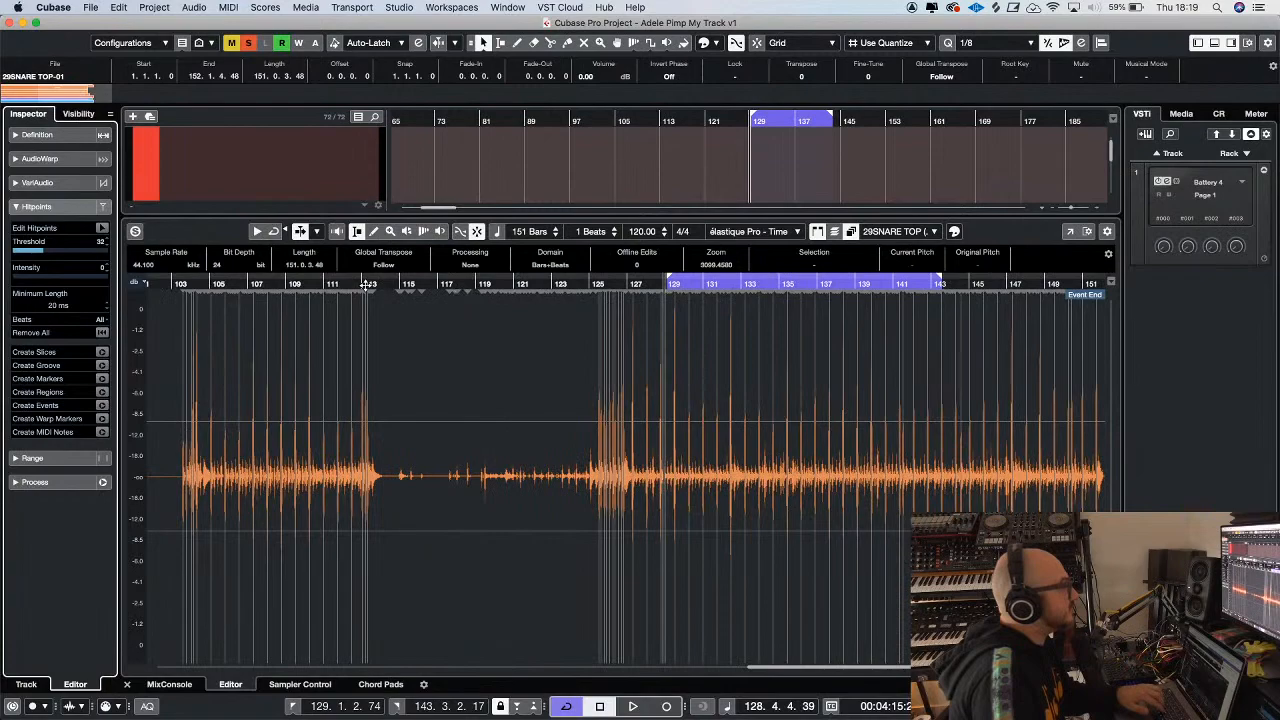
# Examine the snare hitpoints around bar 113 up close and across the whole event
pyautogui.click(365, 284)
pyautogui.press('h')
pyautogui.press('h')
pyautogui.press('h')
pyautogui.press('h')
pyautogui.press('h')
pyautogui.press('h')
pyautogui.press('h')
pyautogui.press('h')
pyautogui.press('h')
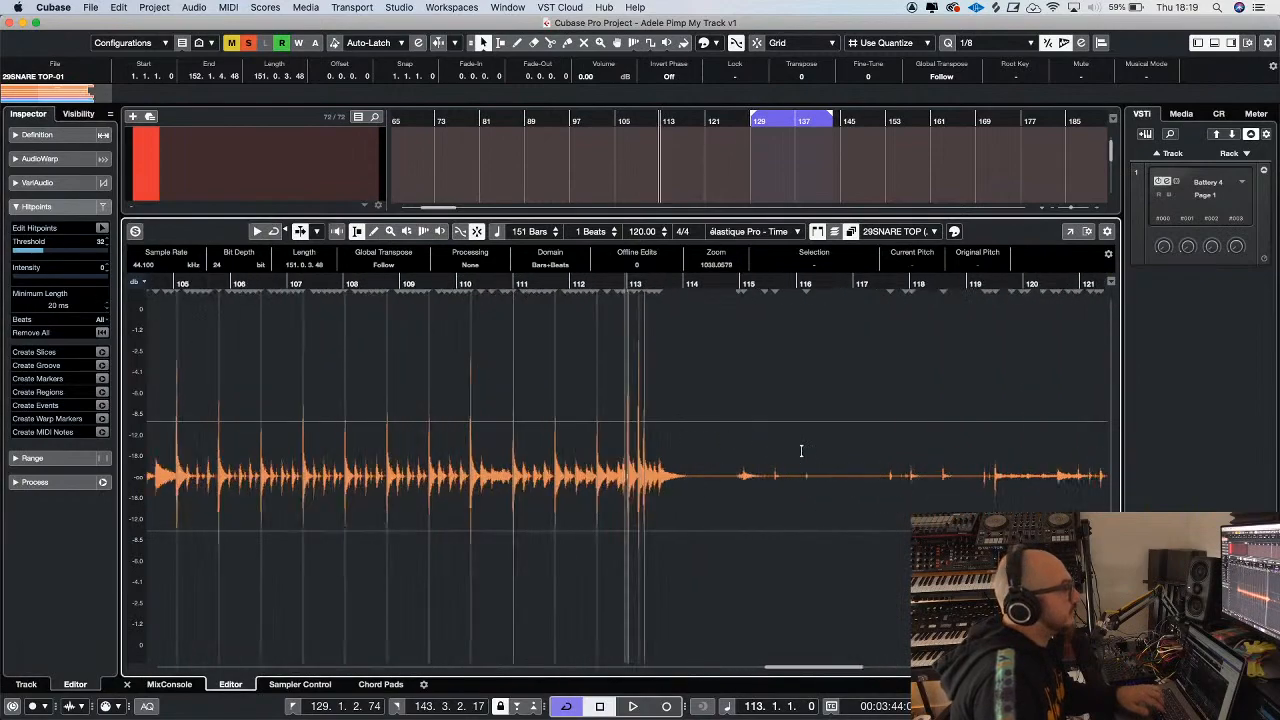
pyautogui.press('h')
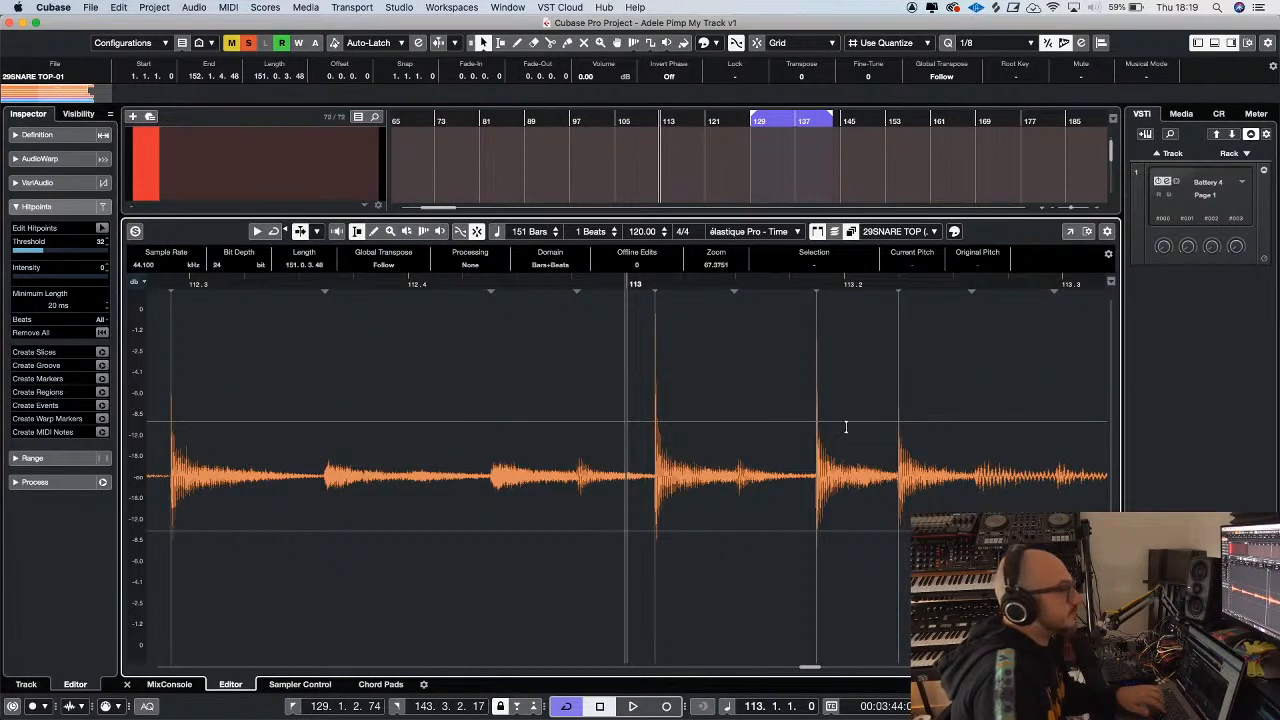
pyautogui.press('g')
pyautogui.press('g')
pyautogui.press('g')
pyautogui.press('g')
pyautogui.press('g')
pyautogui.press('g')
pyautogui.press('g')
pyautogui.press('g')
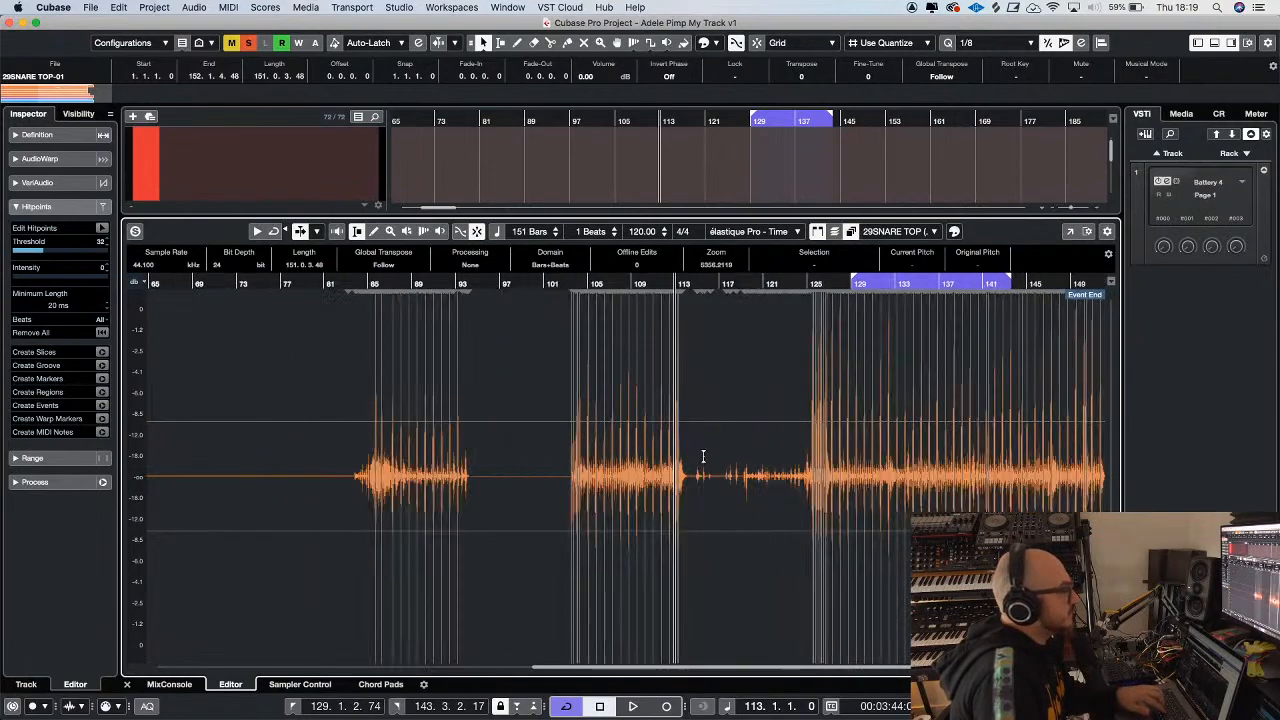
pyautogui.press('h')
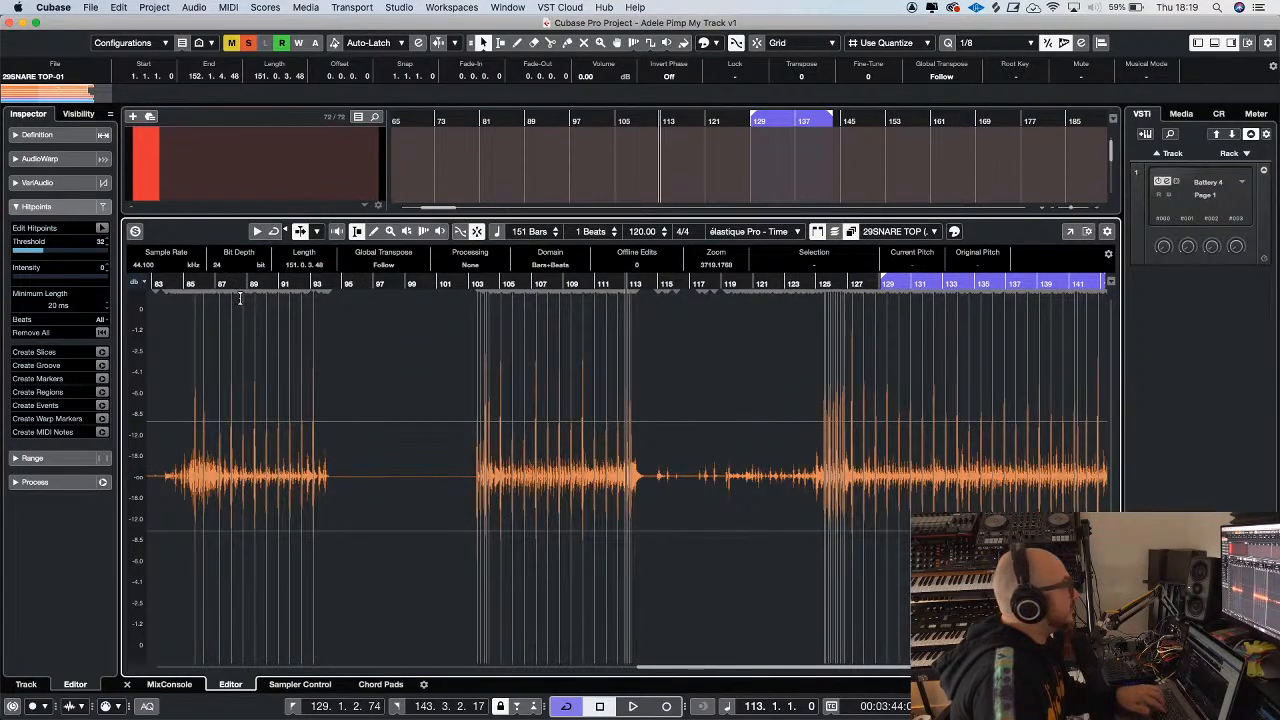
# Convert the hitpoints to C1 MIDI notes with Dynamic Velocity and 1/8 length on a new MIDI track, and close the sample editor
pyautogui.click(101, 432)
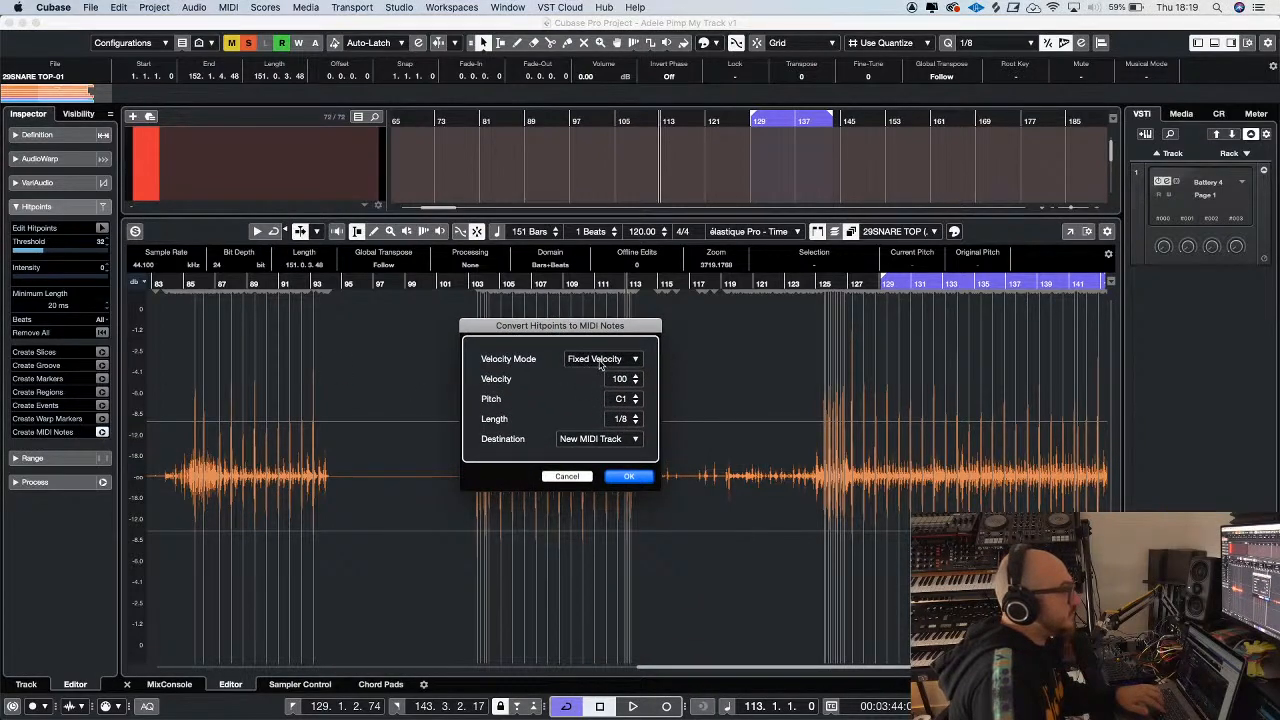
pyautogui.click(619, 362)
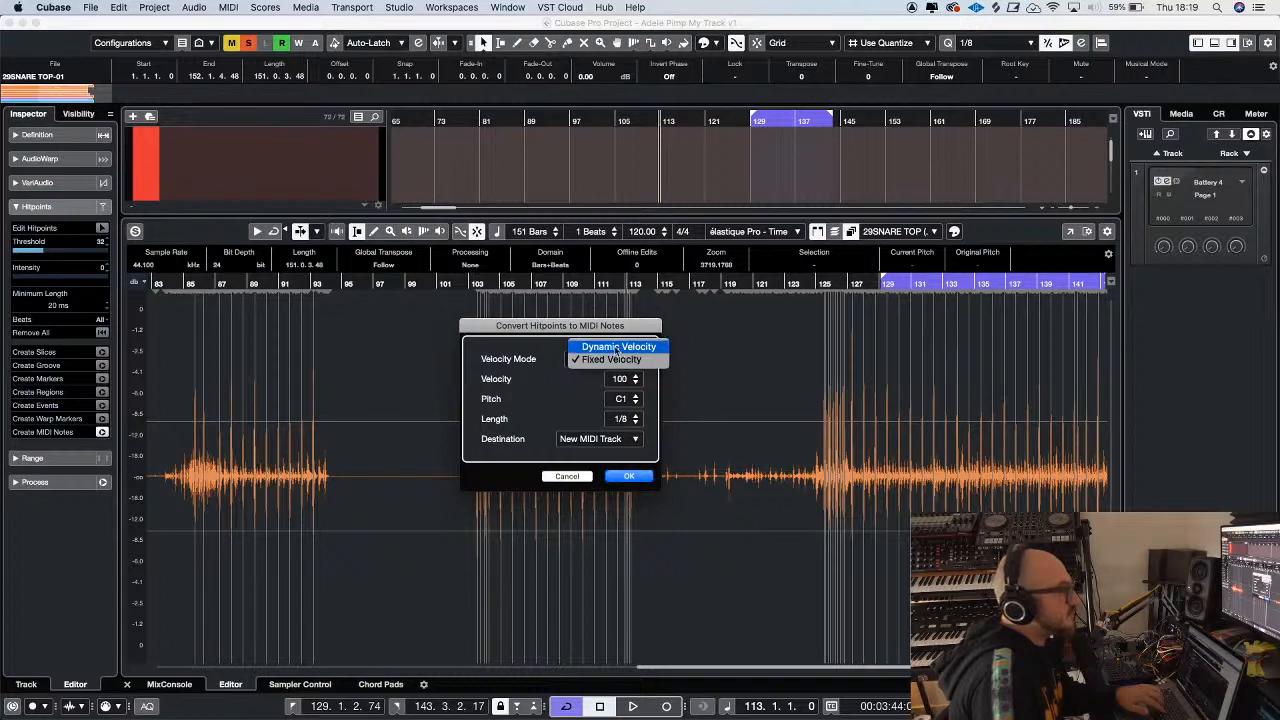
pyautogui.click(615, 347)
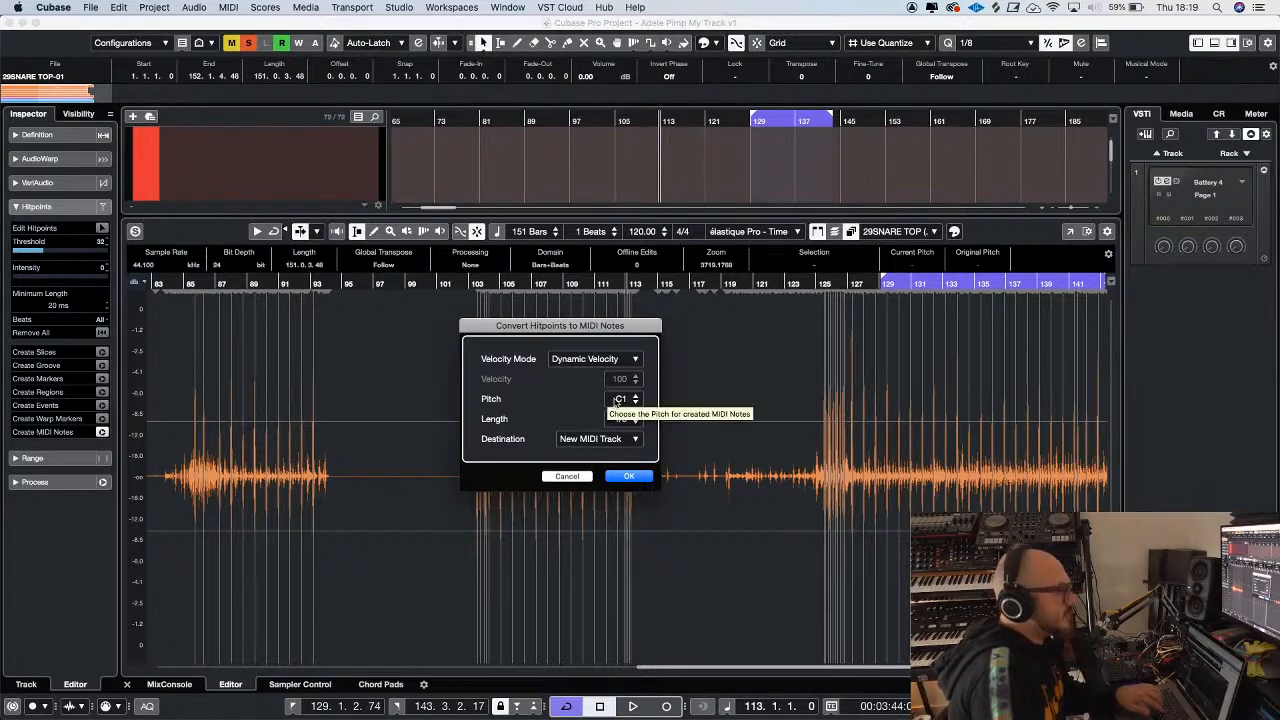
pyautogui.click(630, 477)
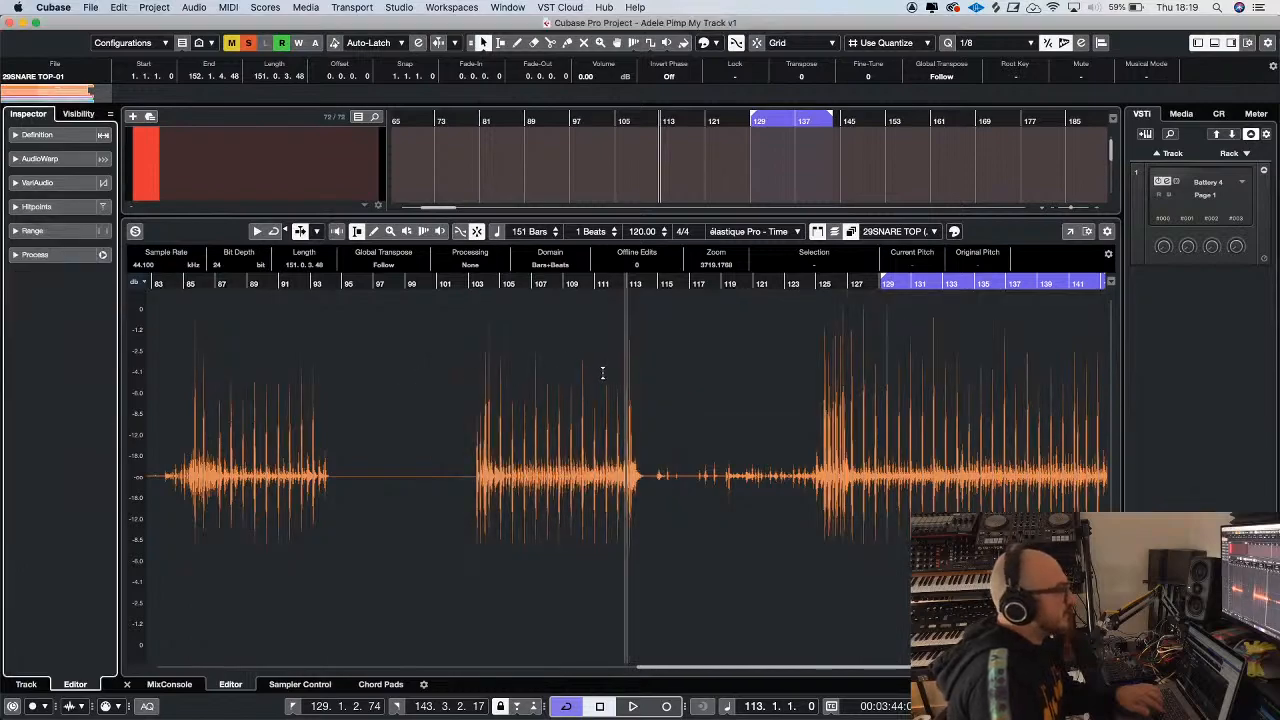
pyautogui.click(127, 685)
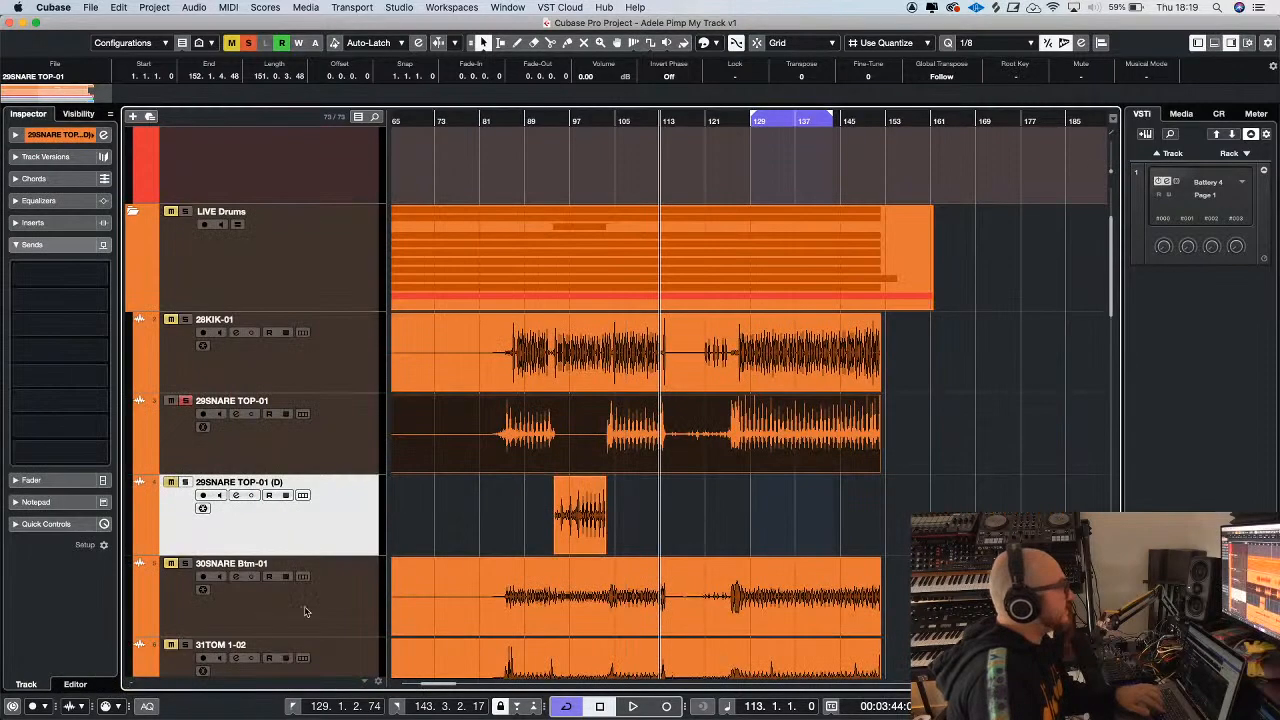
# Move the new MIDI 01 track into the live drums folder, directly beneath the 29SNARE TOP-01 track
pyautogui.scroll(-10, 573, 513)
pyautogui.scroll(-5, 399, 565)
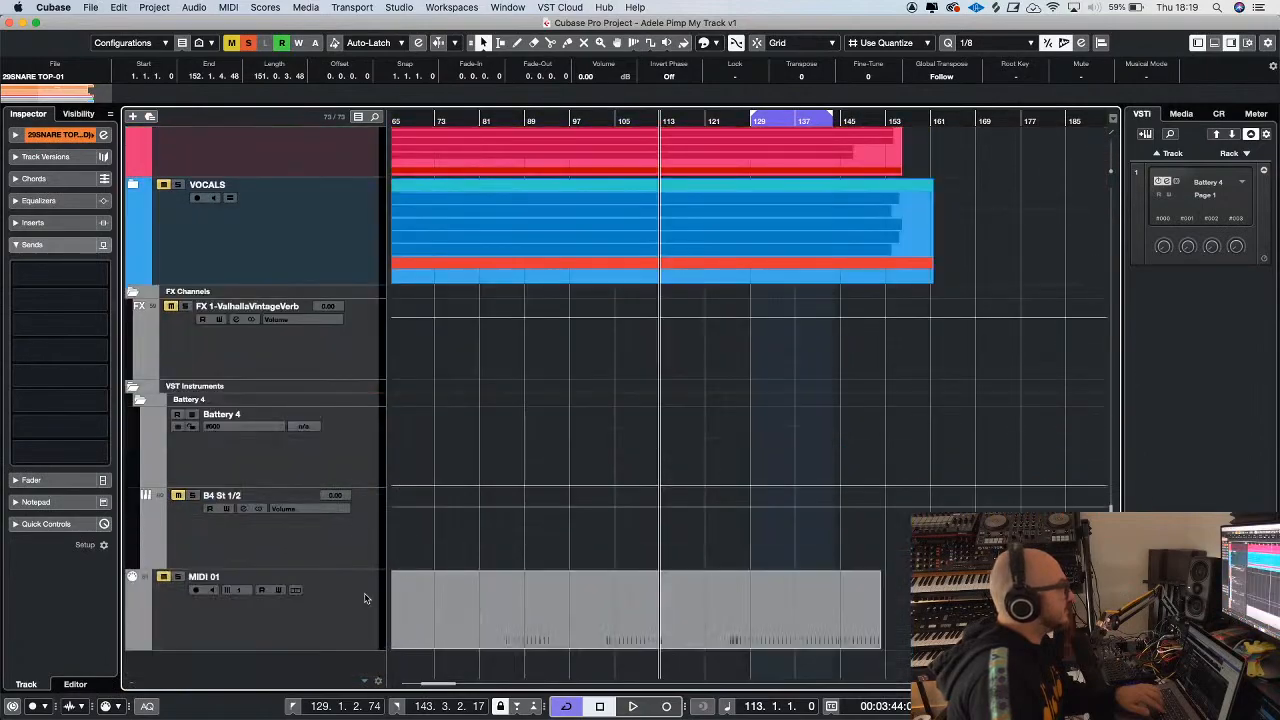
pyautogui.click(355, 600)
pyautogui.scroll(3, 295, 131)
pyautogui.scroll(12, 295, 131)
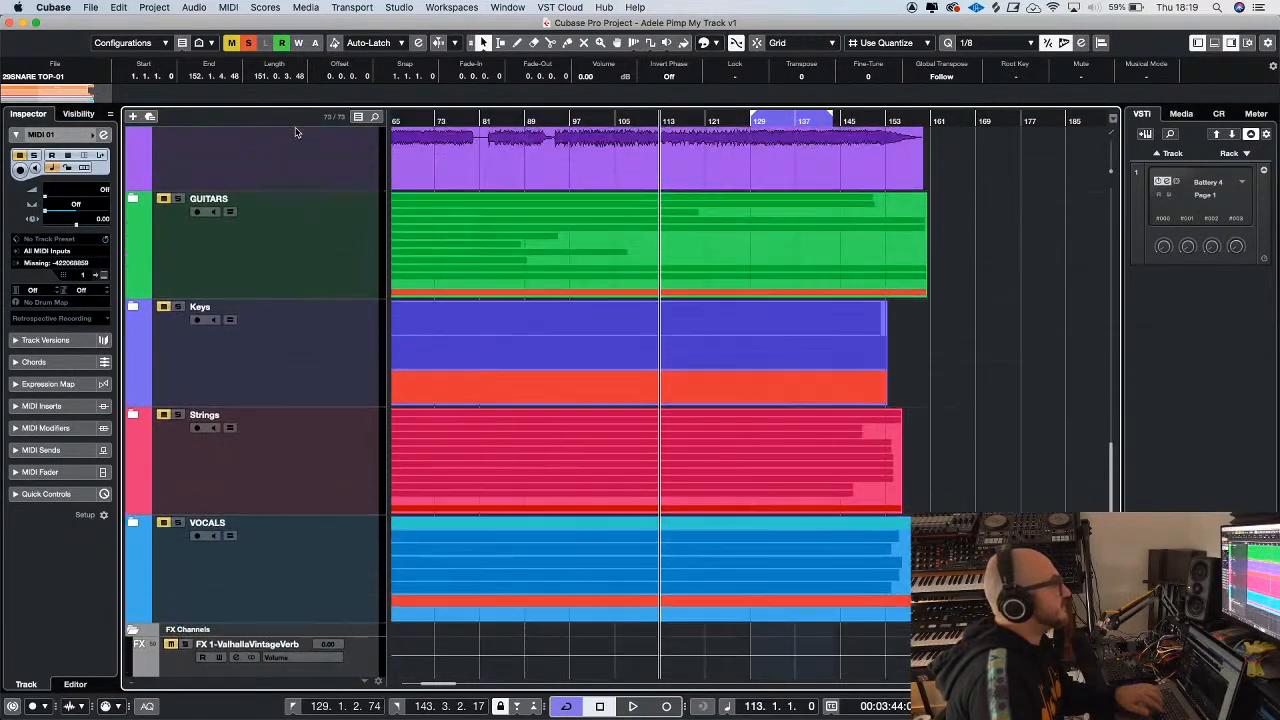
pyautogui.scroll(12, 295, 131)
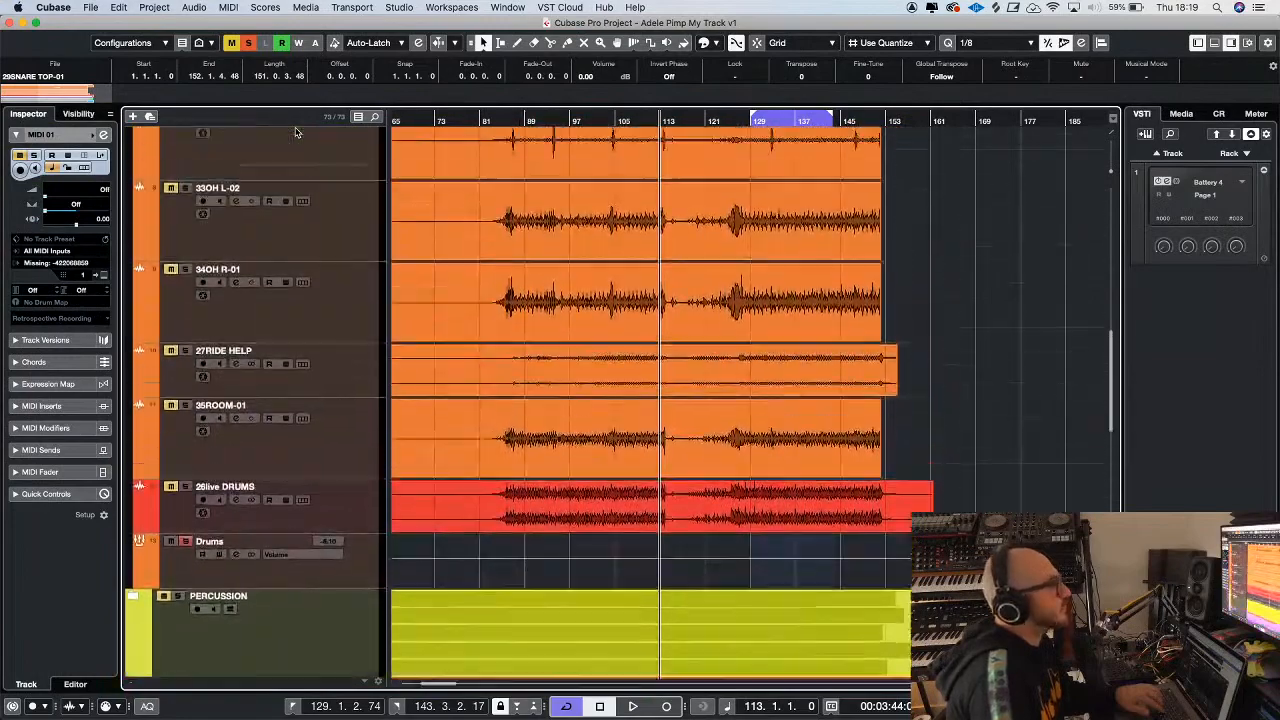
pyautogui.moveTo(295, 133); pyautogui.dragTo(323, 426)
pyautogui.scroll(3, 523, 323)
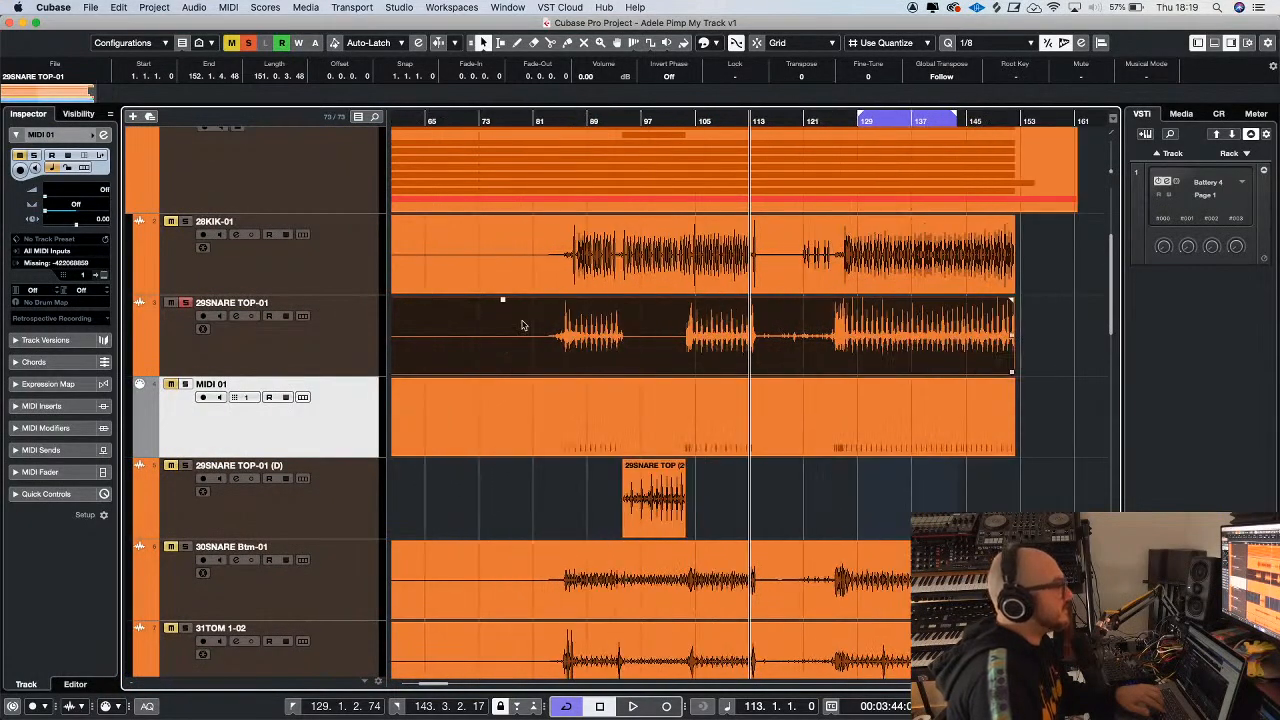
# Solo the MIDI 01 track and place the project cursor at bar 103, just before the second group of notes
pyautogui.press('h')
pyautogui.press('h')
pyautogui.press('h')
pyautogui.press('h')
pyautogui.press('h')
pyautogui.press('h')
pyautogui.press('h')
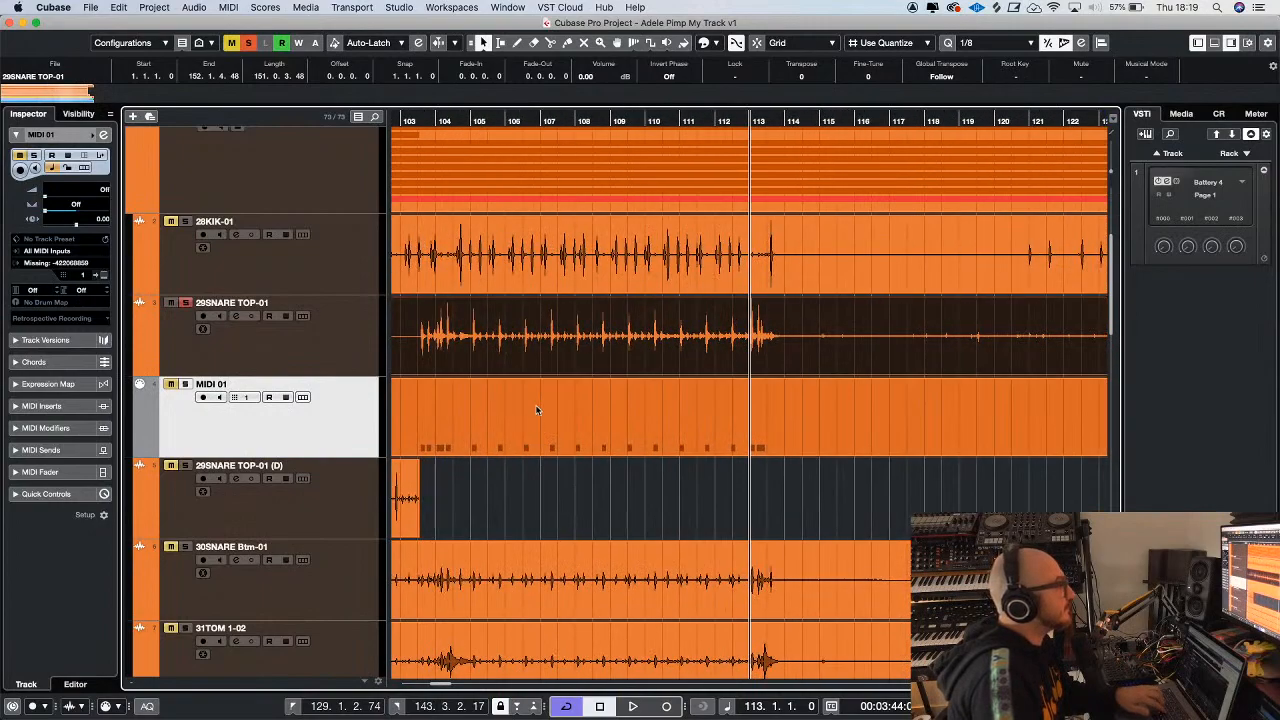
pyautogui.press('g')
pyautogui.press('g')
pyautogui.click(514, 119)
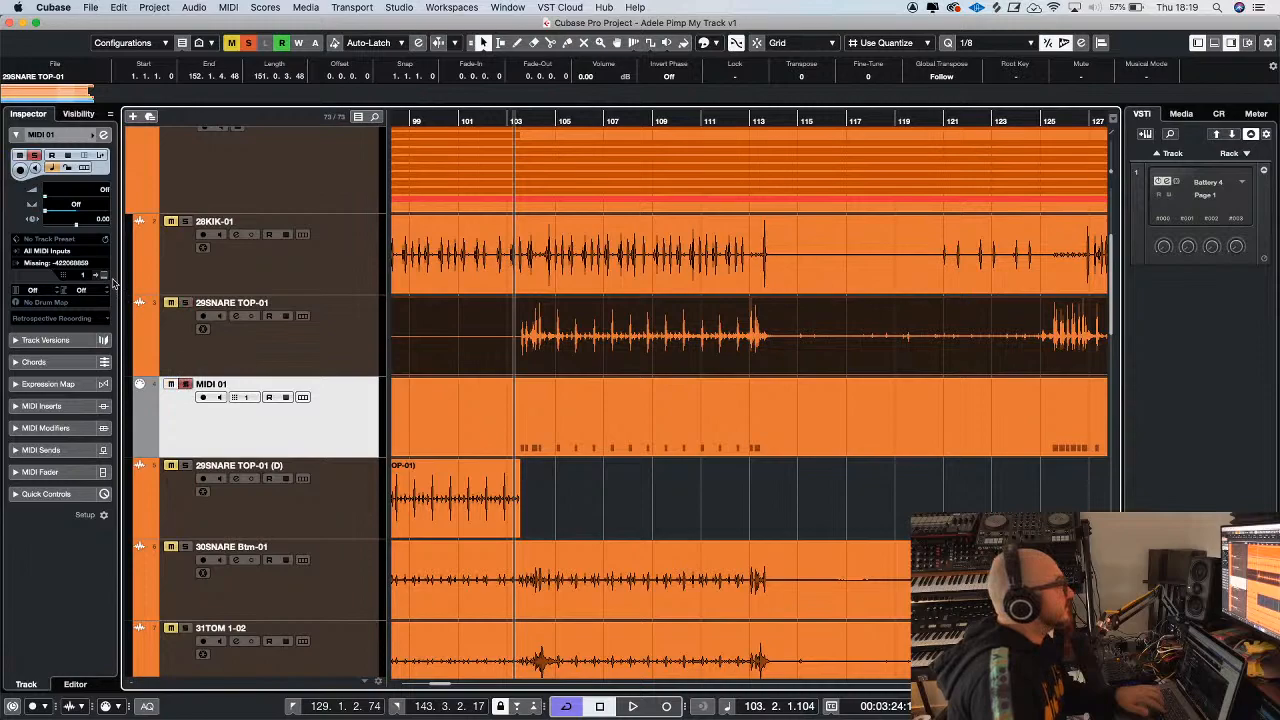
# Open the Battery 4 instrument and audition the Analog snare samples around Snare 808FatBloke 1b
pyautogui.click(52, 167)
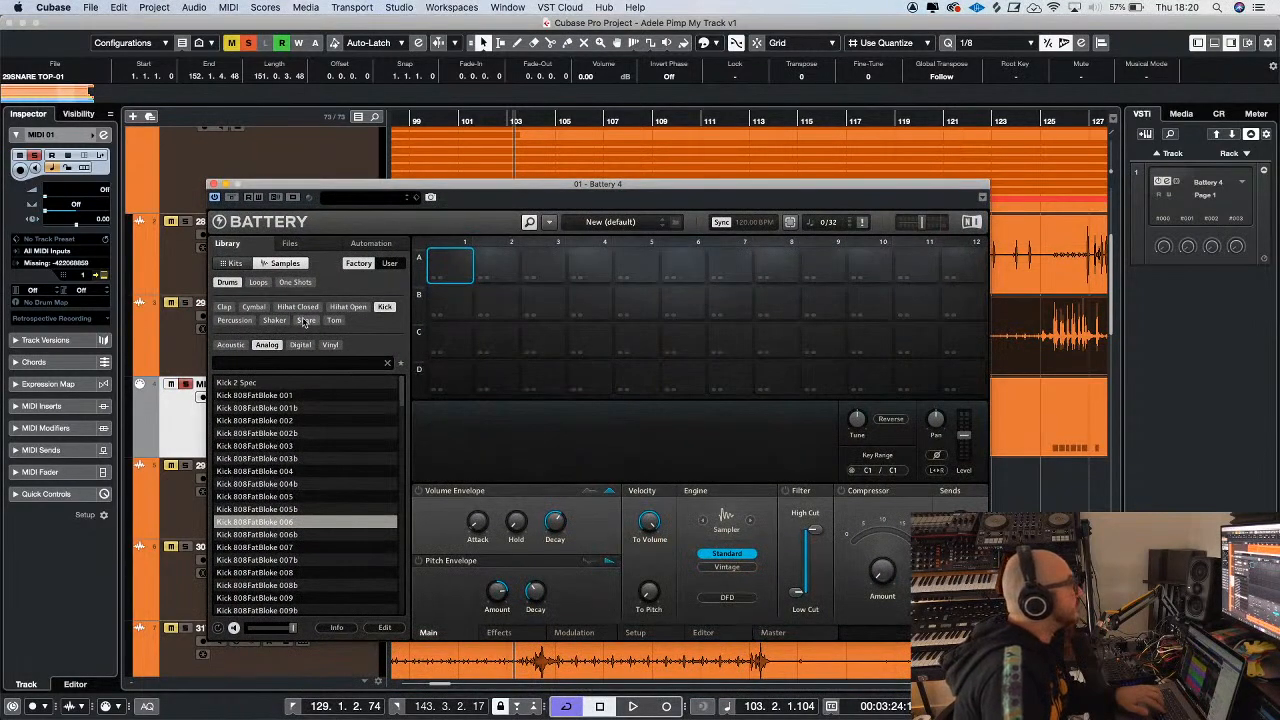
pyautogui.click(307, 321)
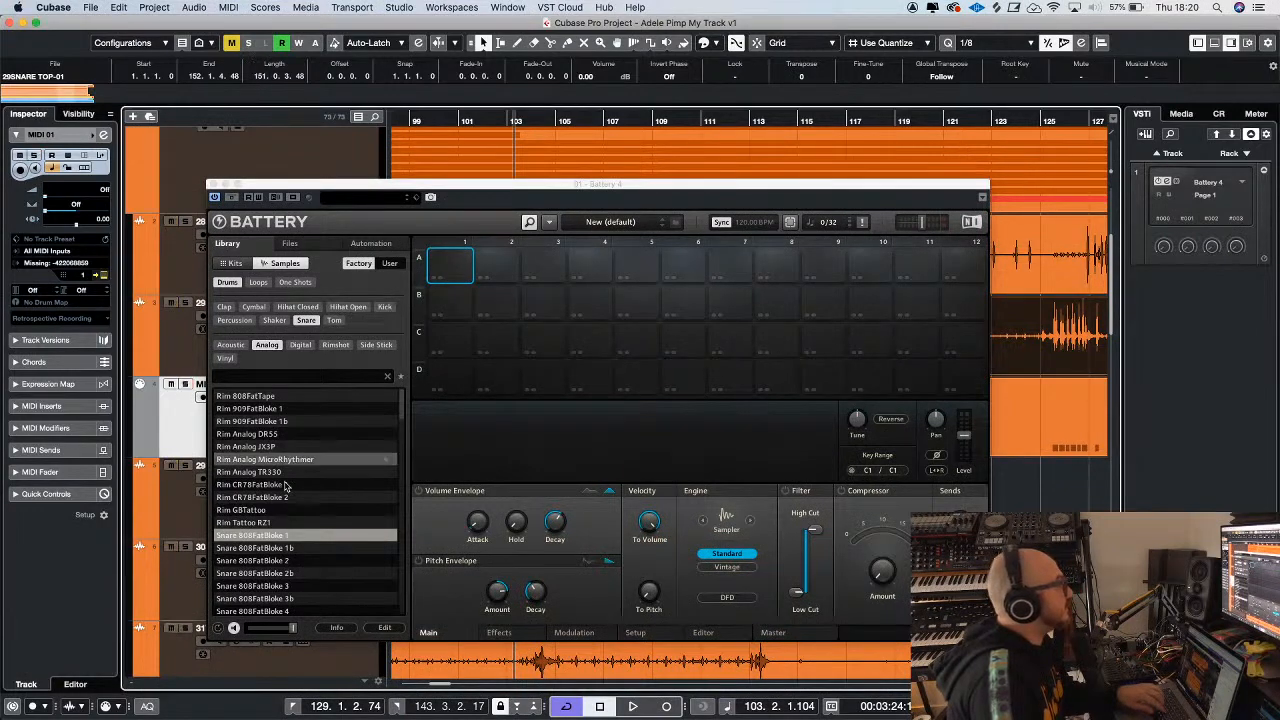
pyautogui.click(252, 548)
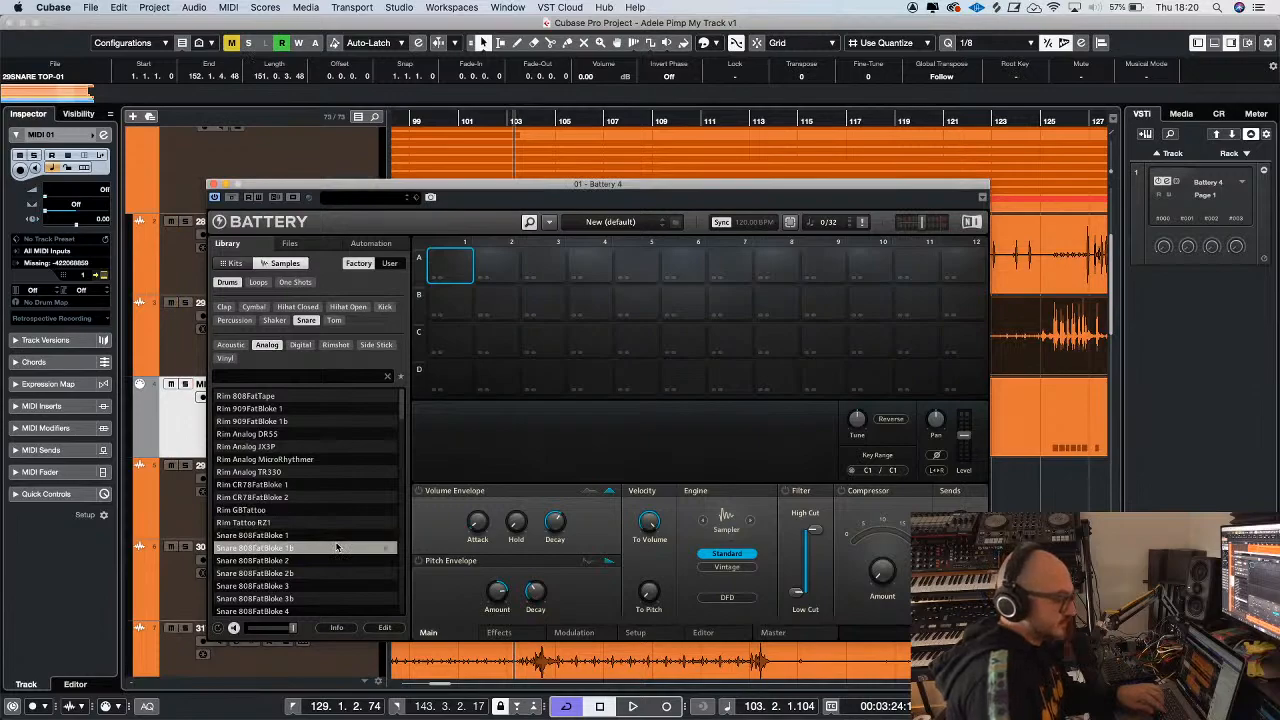
pyautogui.press('Down')
pyautogui.press('Down')
pyautogui.press('Down')
pyautogui.press('Up')
pyautogui.press('Up')
pyautogui.press('Up')
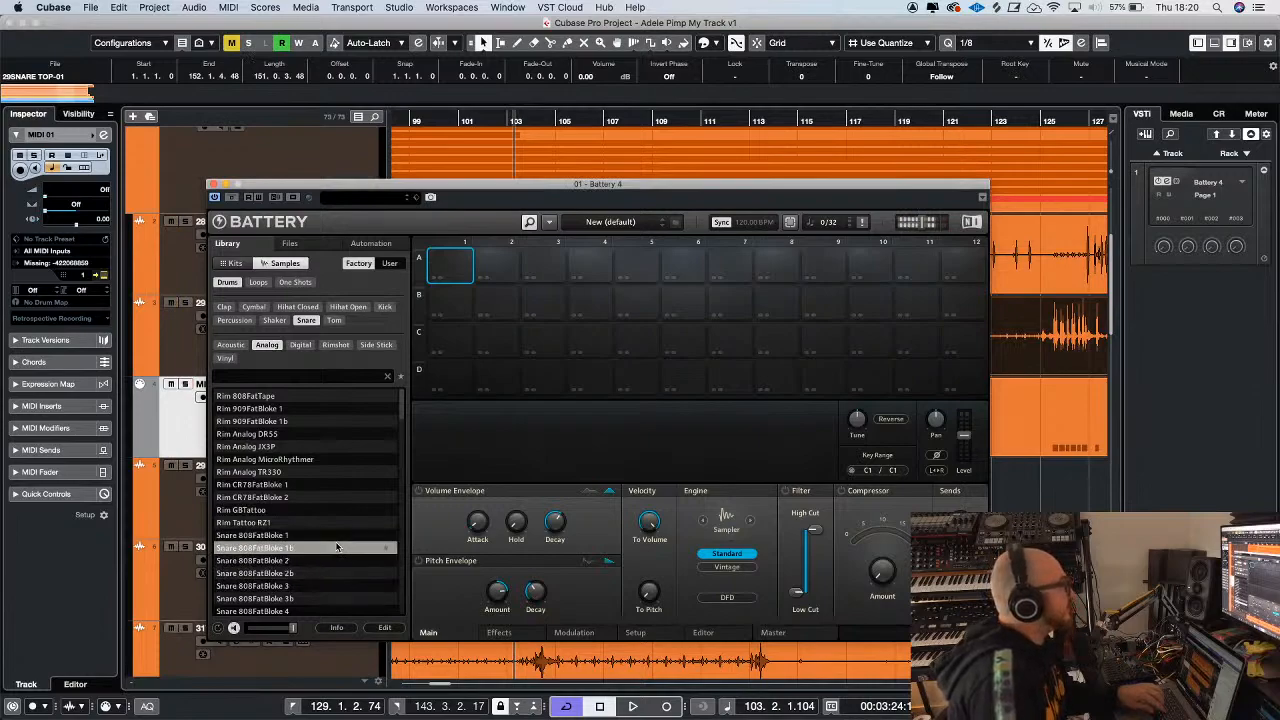
pyautogui.moveTo(968, 444)
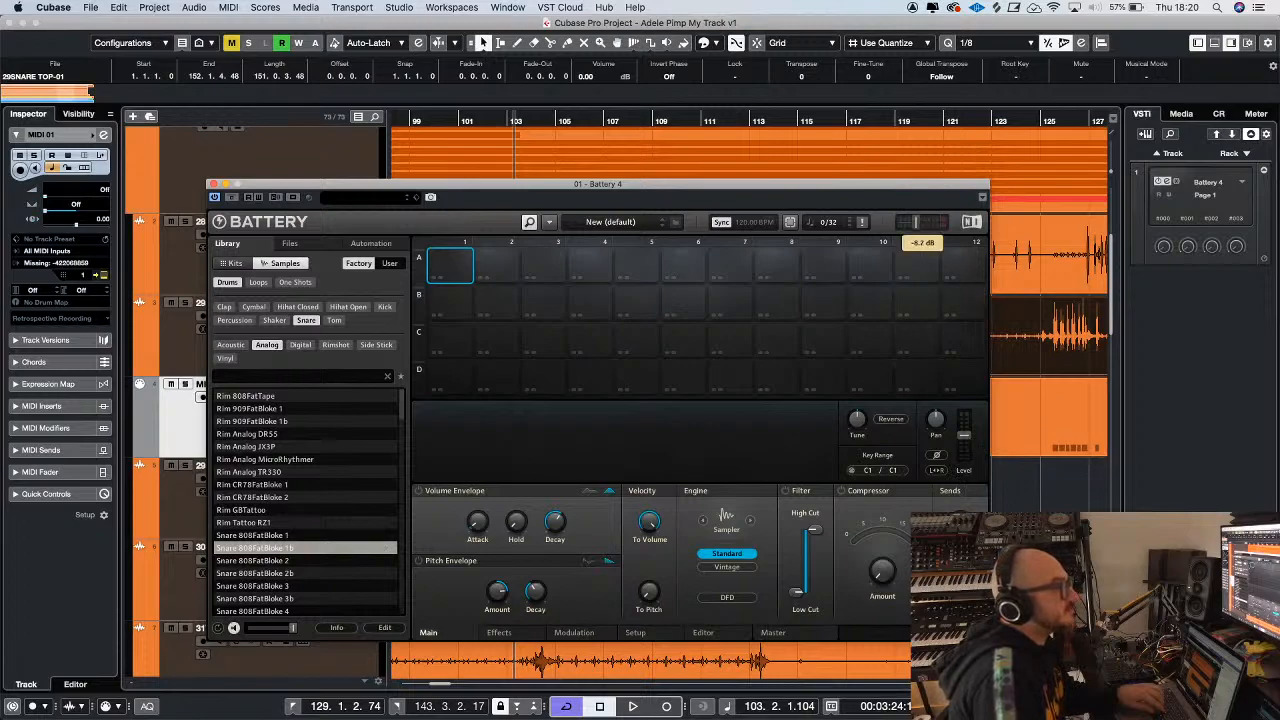
# Audition the Acoustic snare samples and load Snare RealBlueDrum1 into cell A1 of Battery
pyautogui.click(231, 346)
pyautogui.click(263, 410)
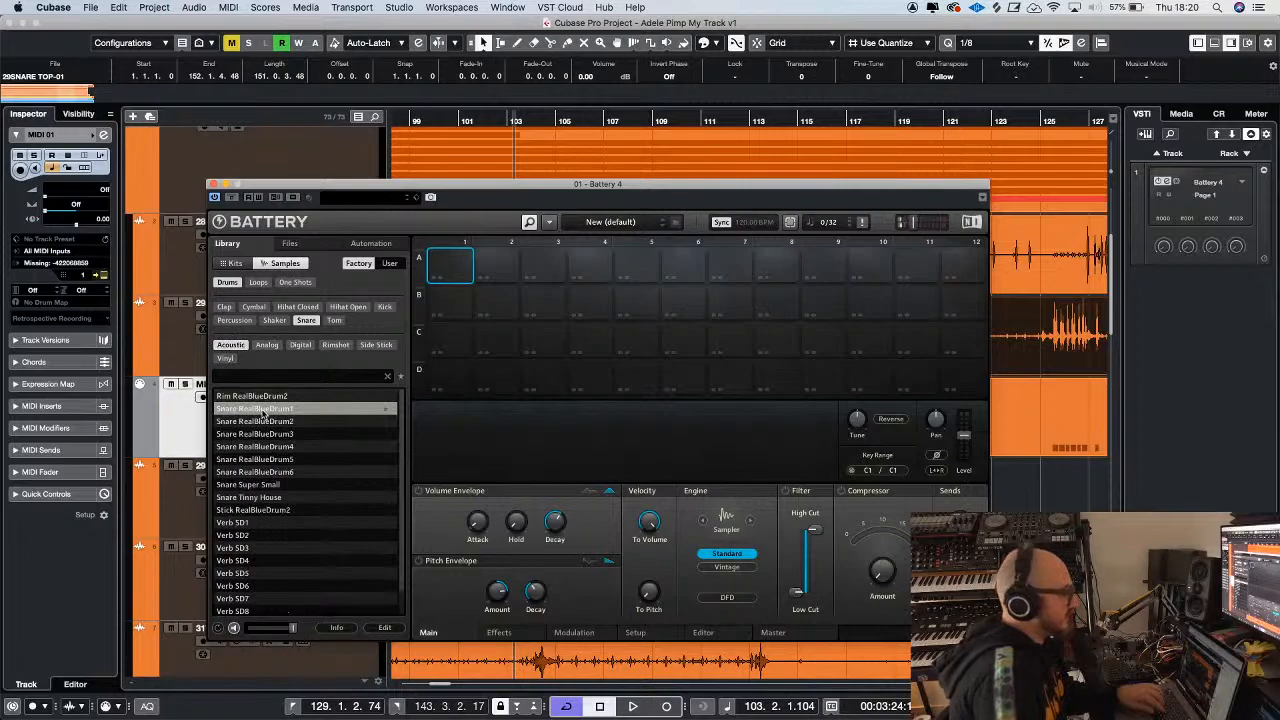
pyautogui.press('Down')
pyautogui.press('Down')
pyautogui.press('Down')
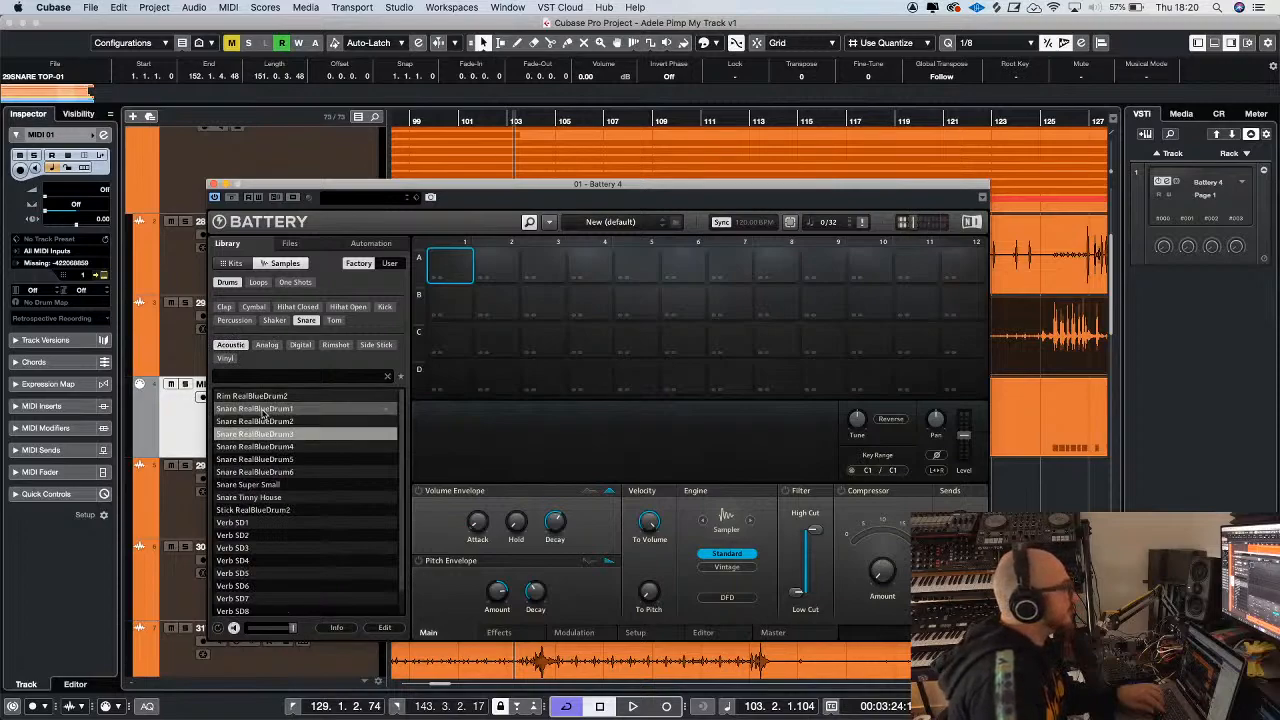
pyautogui.press('Down')
pyautogui.press('Down')
pyautogui.press('Down')
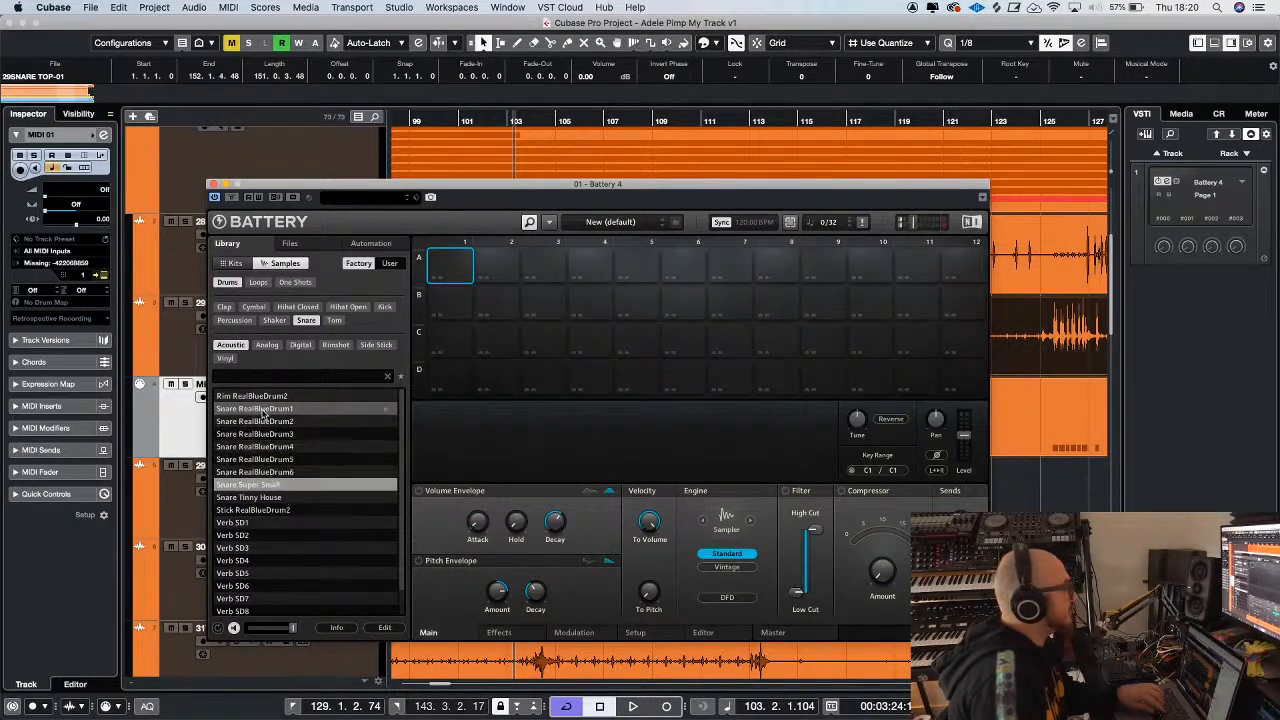
pyautogui.press('Down')
pyautogui.press('Down')
pyautogui.press('Down')
pyautogui.press('Up')
pyautogui.press('Up')
pyautogui.press('Up')
pyautogui.press('Up')
pyautogui.press('Up')
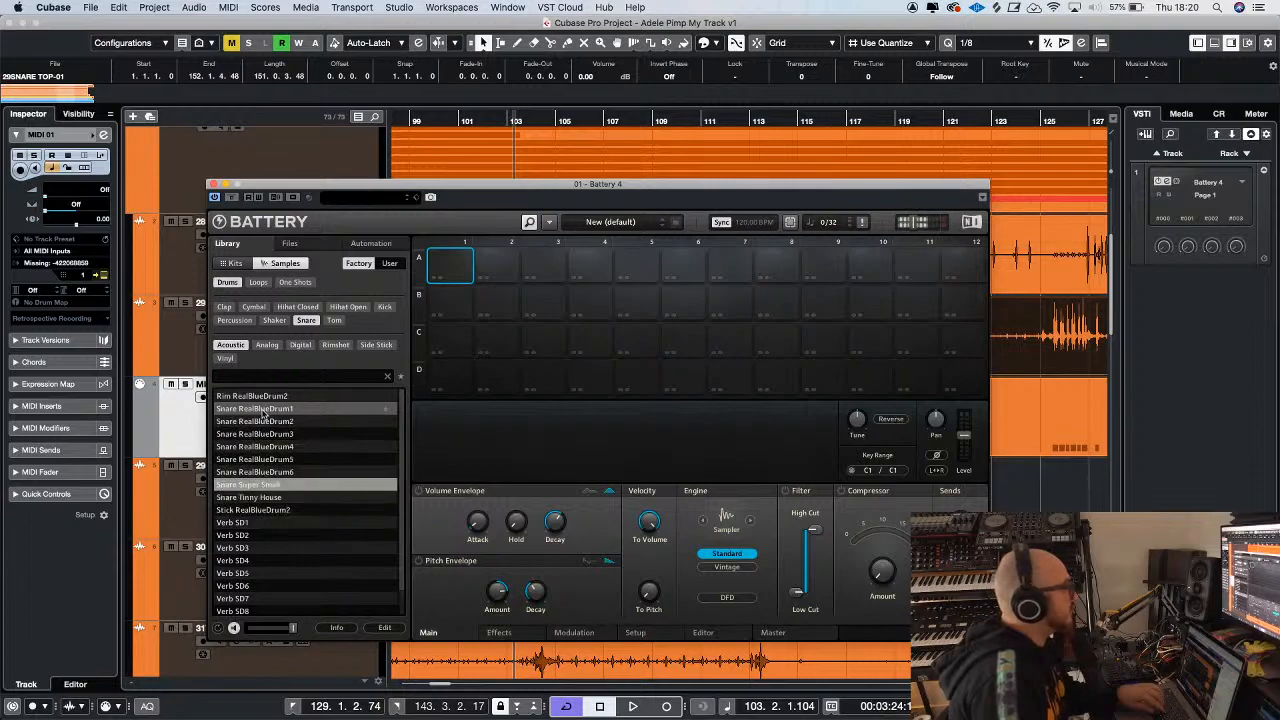
pyautogui.press('Up')
pyautogui.press('Up')
pyautogui.press('Up')
pyautogui.press('Up')
pyautogui.press('Up')
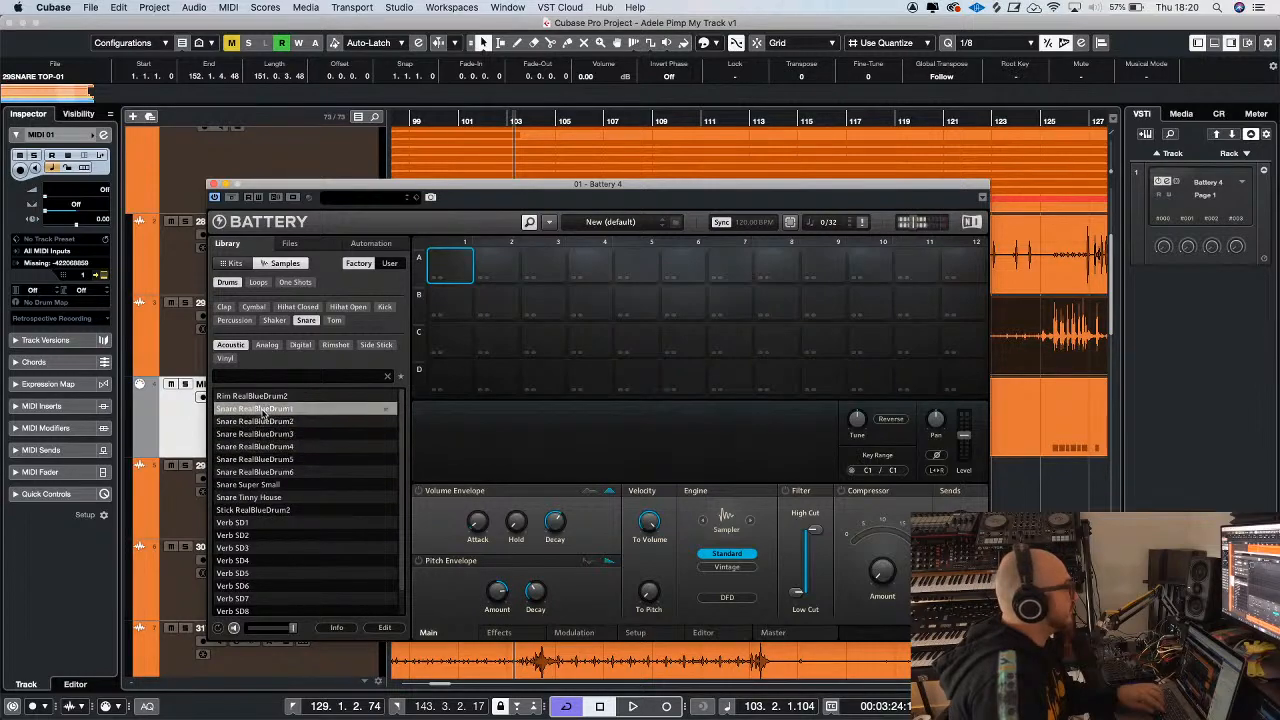
pyautogui.press('Down')
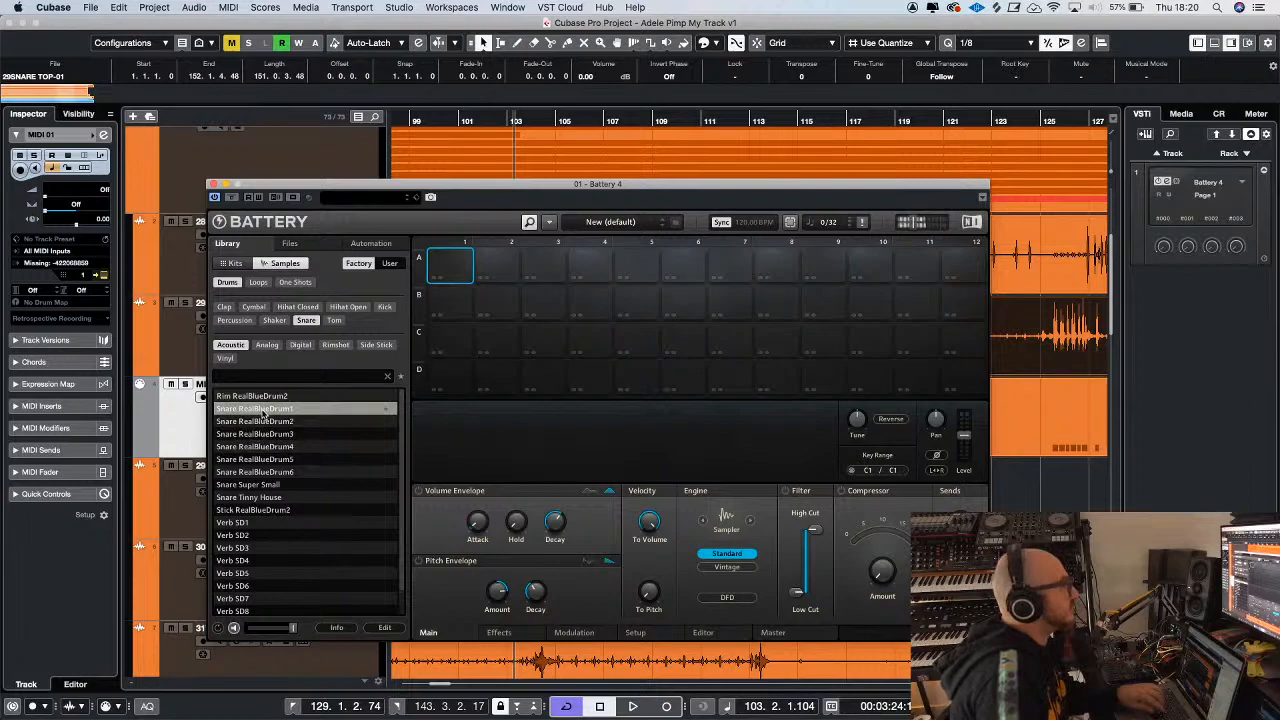
pyautogui.moveTo(263, 413); pyautogui.dragTo(452, 266)
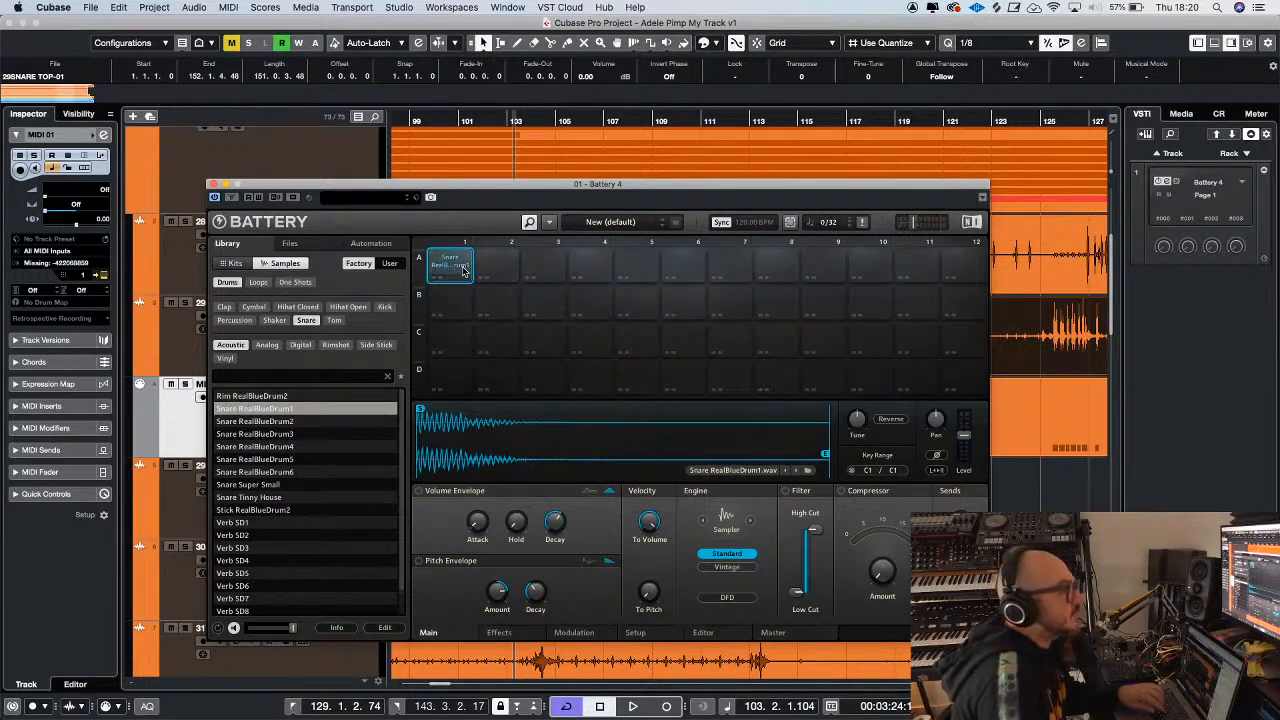
# Play the project from bar 103 and route the MIDI 01 track's output to Battery 4 - MIDI In
pyautogui.press('space')
pyautogui.moveTo(460, 185); pyautogui.dragTo(703, 200)
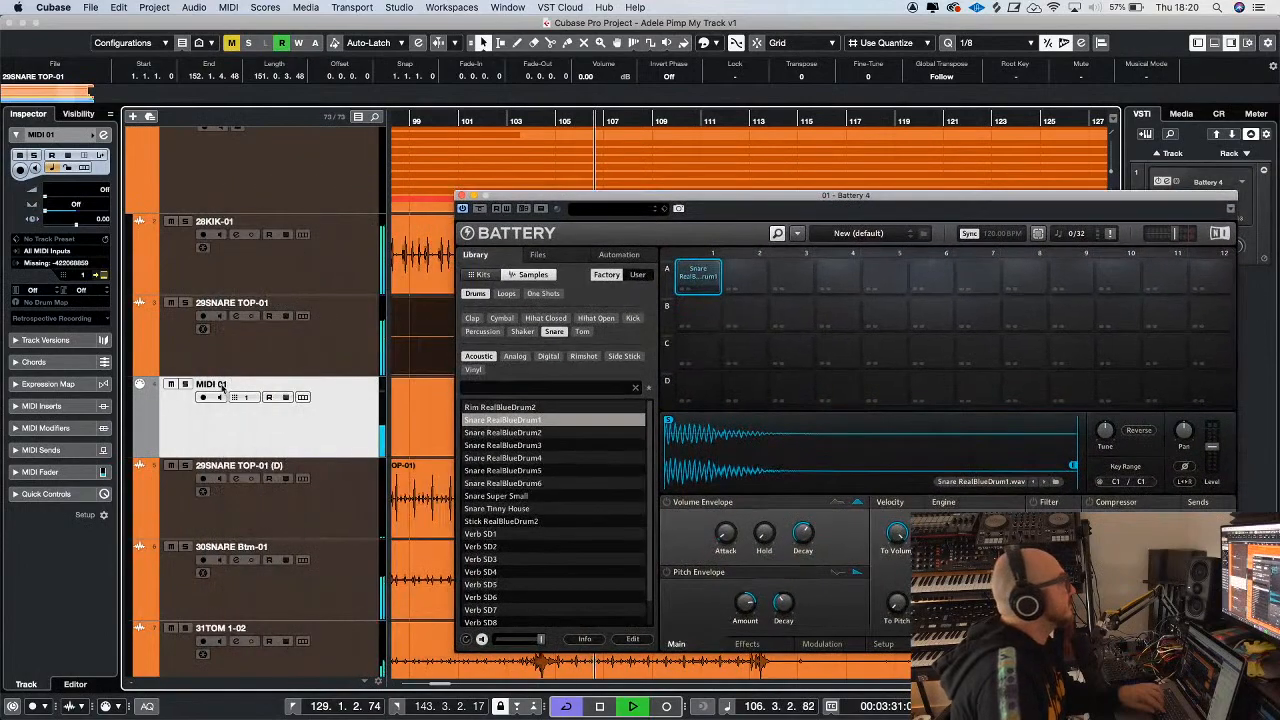
pyautogui.click(58, 264)
pyautogui.click(90, 340)
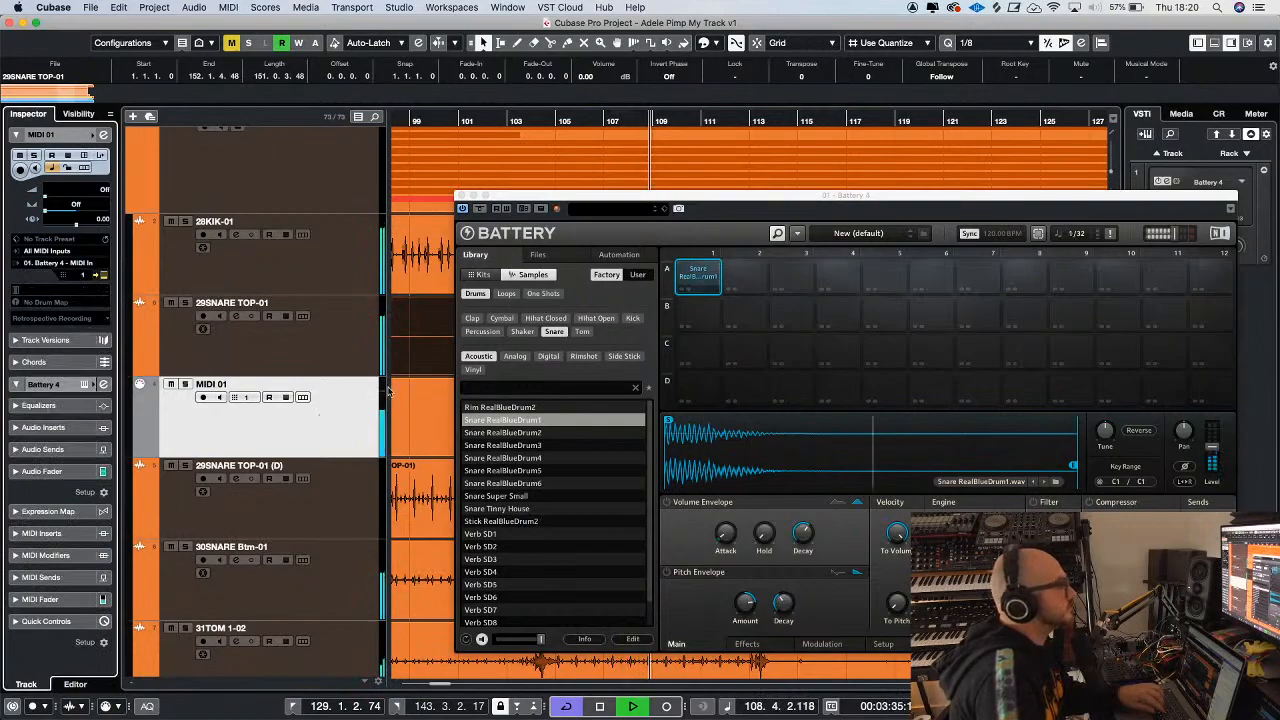
pyautogui.moveTo(560, 205); pyautogui.dragTo(308, 209)
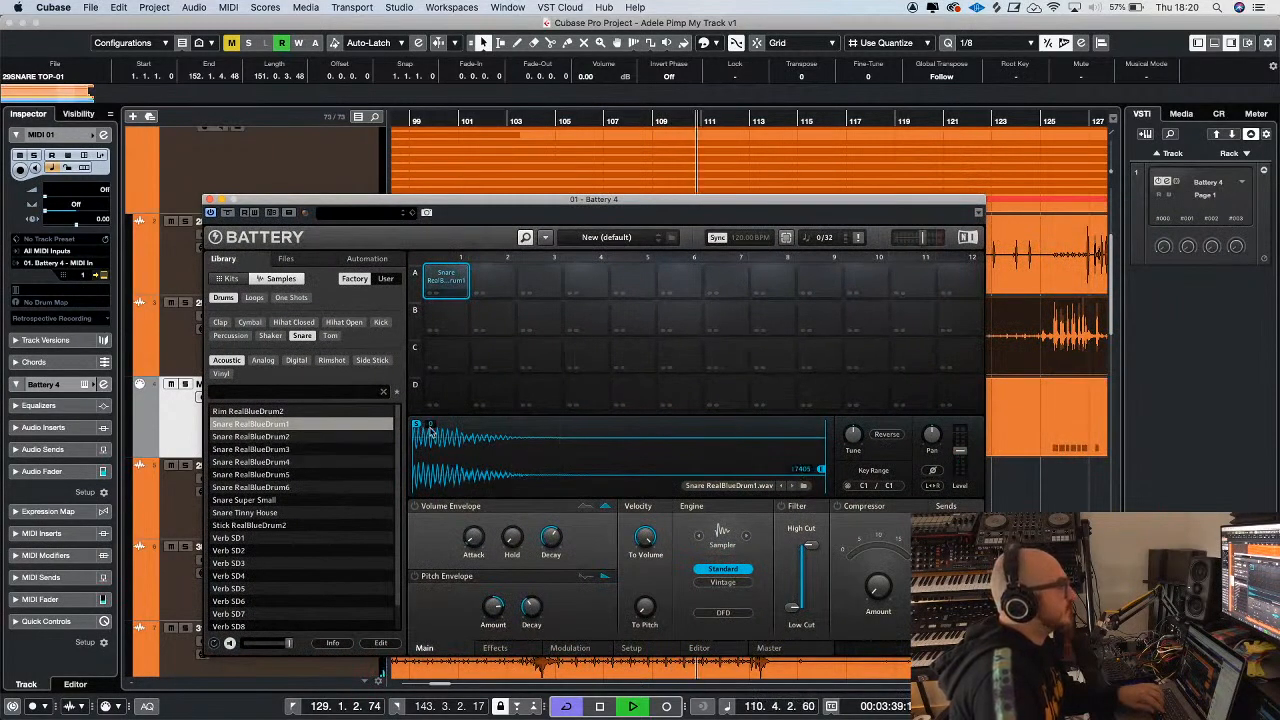
# Audition the Analog snare samples Snare 808FatBloke 1, 1b and 2 in Battery's library
pyautogui.click(266, 362)
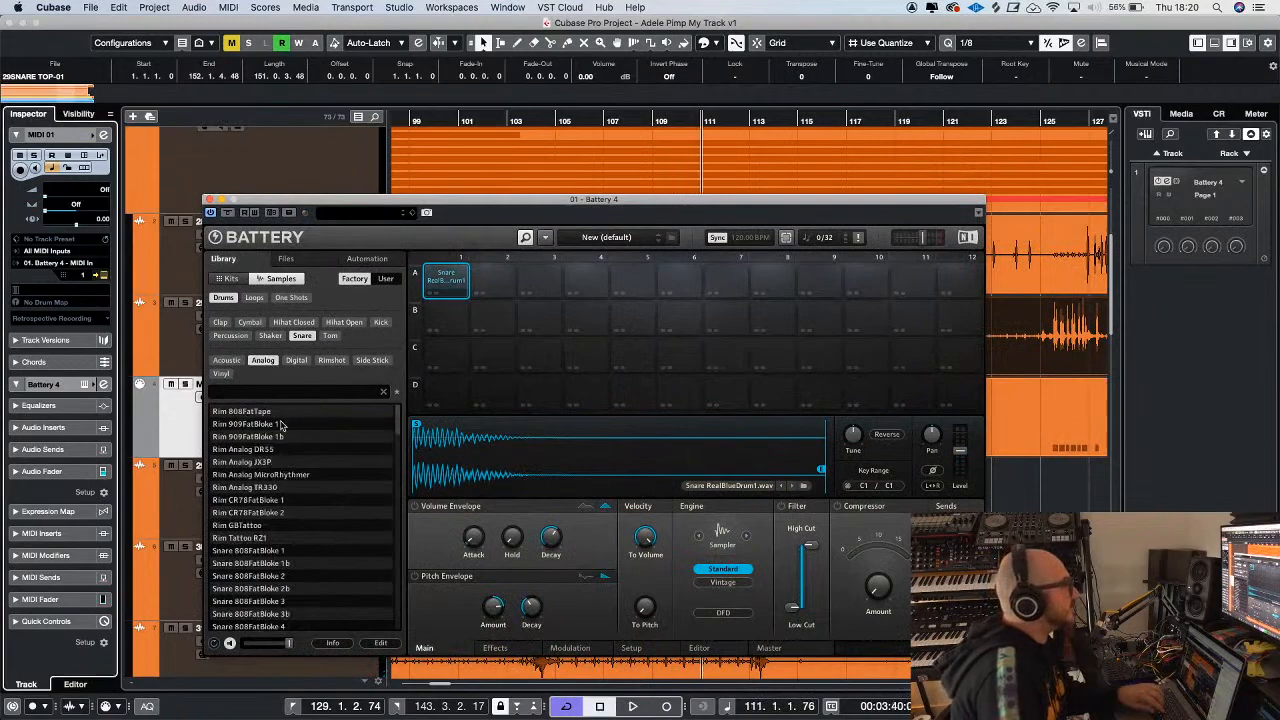
pyautogui.click(249, 551)
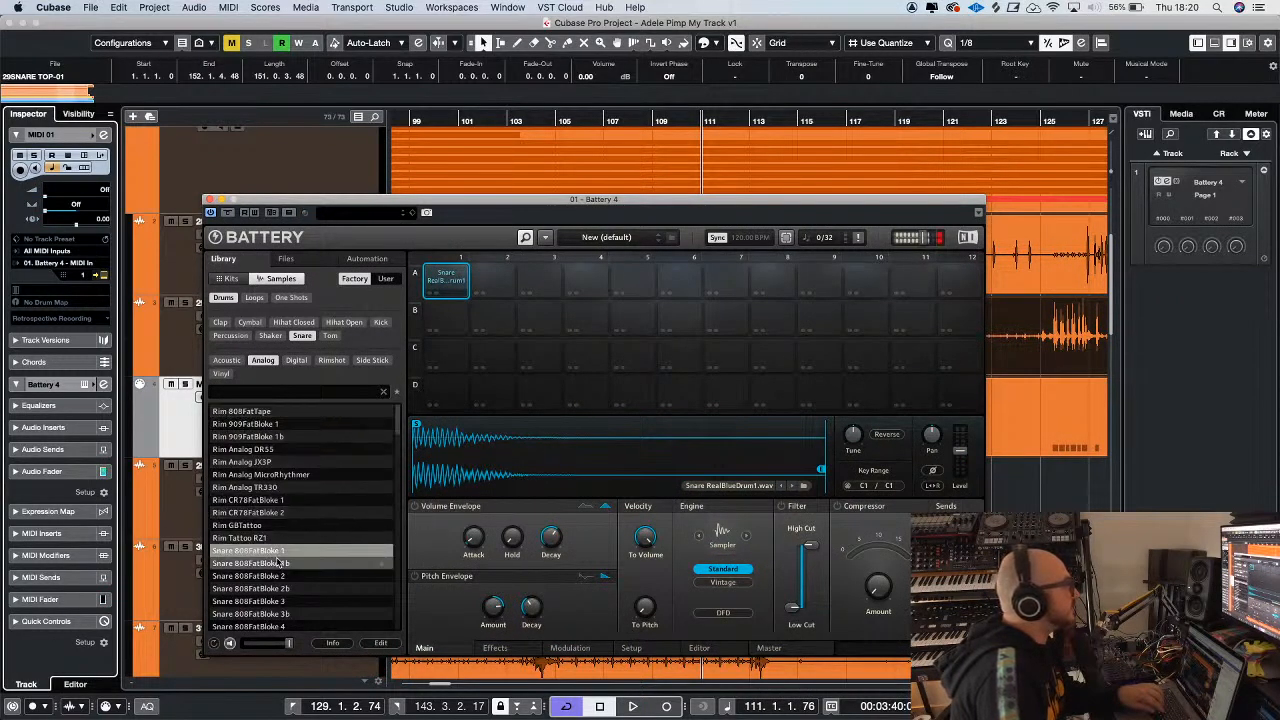
pyautogui.press('Down')
pyautogui.press('Down')
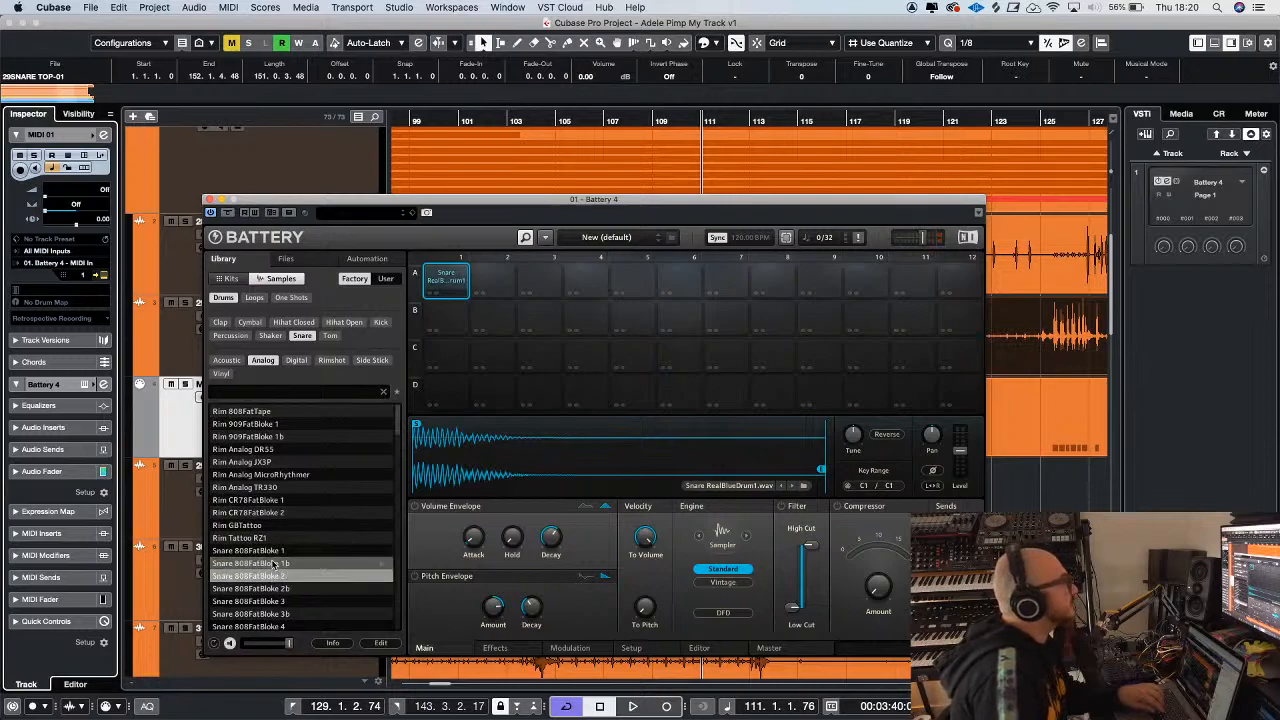
# Load the Vinyl sample Snare 80s Funk into cell A1 of Battery and play the project with it
pyautogui.click(222, 374)
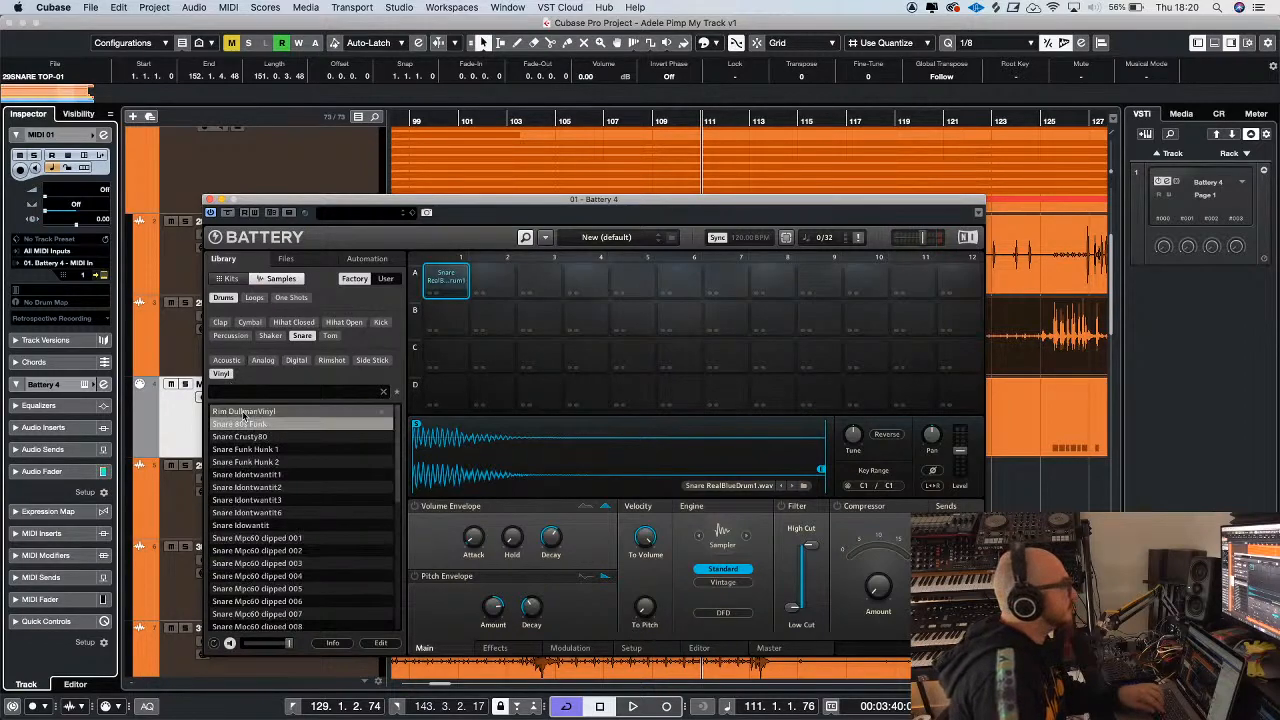
pyautogui.moveTo(243, 420); pyautogui.dragTo(446, 282)
pyautogui.press('space')
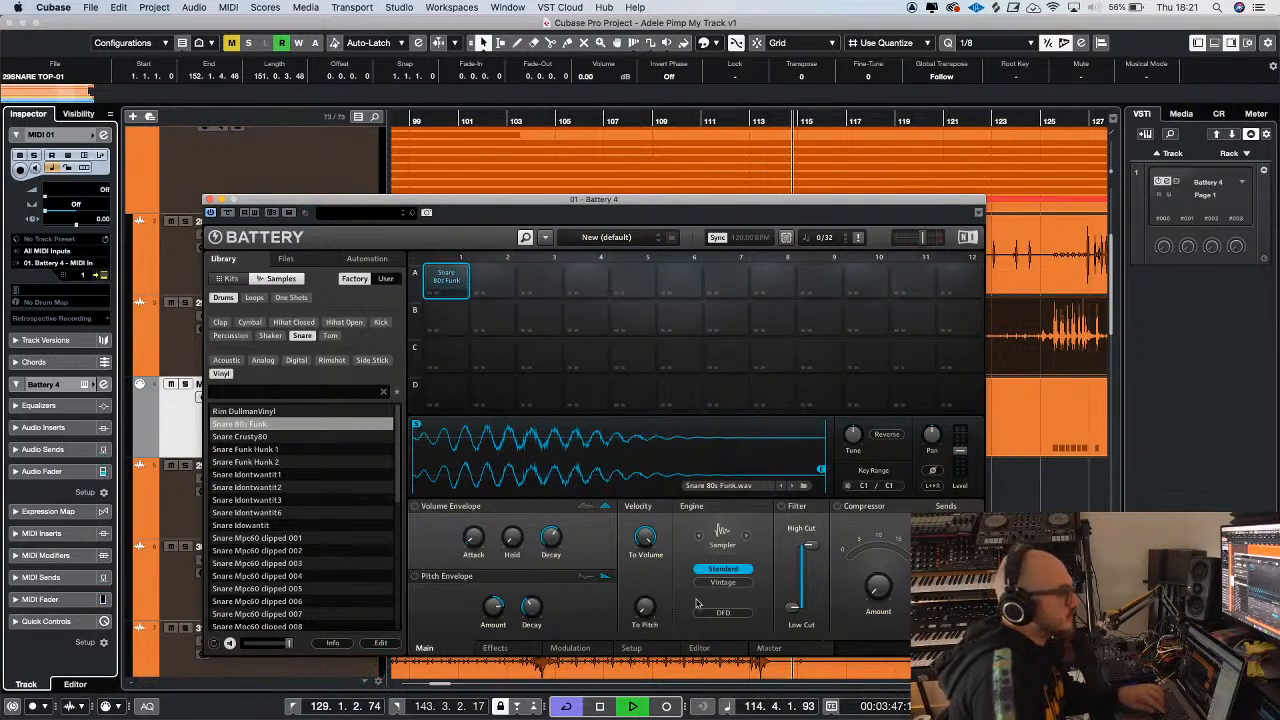
pyautogui.press('g')
pyautogui.moveTo(582, 200); pyautogui.dragTo(481, 171)
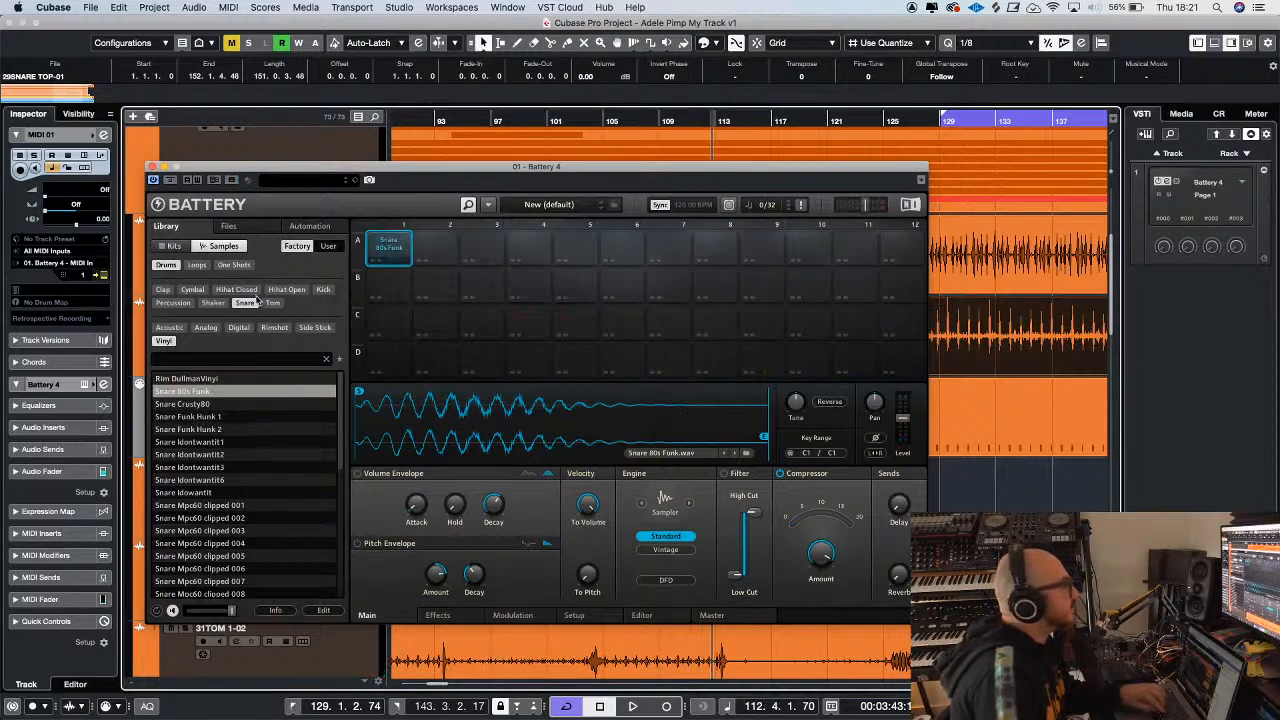
# Audition the Vinyl samples Snare Mpc60 clipped 001 and 002, and look through the Acoustic snare list
pyautogui.click(200, 506)
pyautogui.click(210, 518)
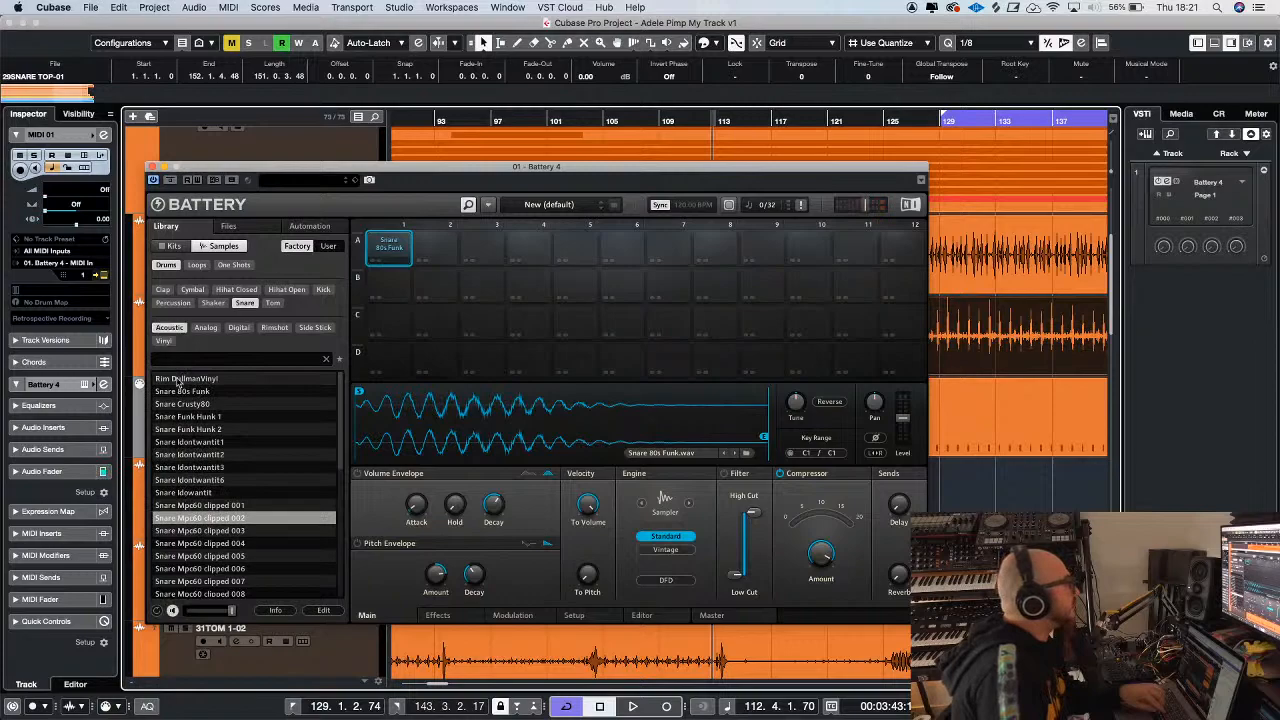
pyautogui.scroll(-10, 234, 450)
pyautogui.scroll(2, 234, 450)
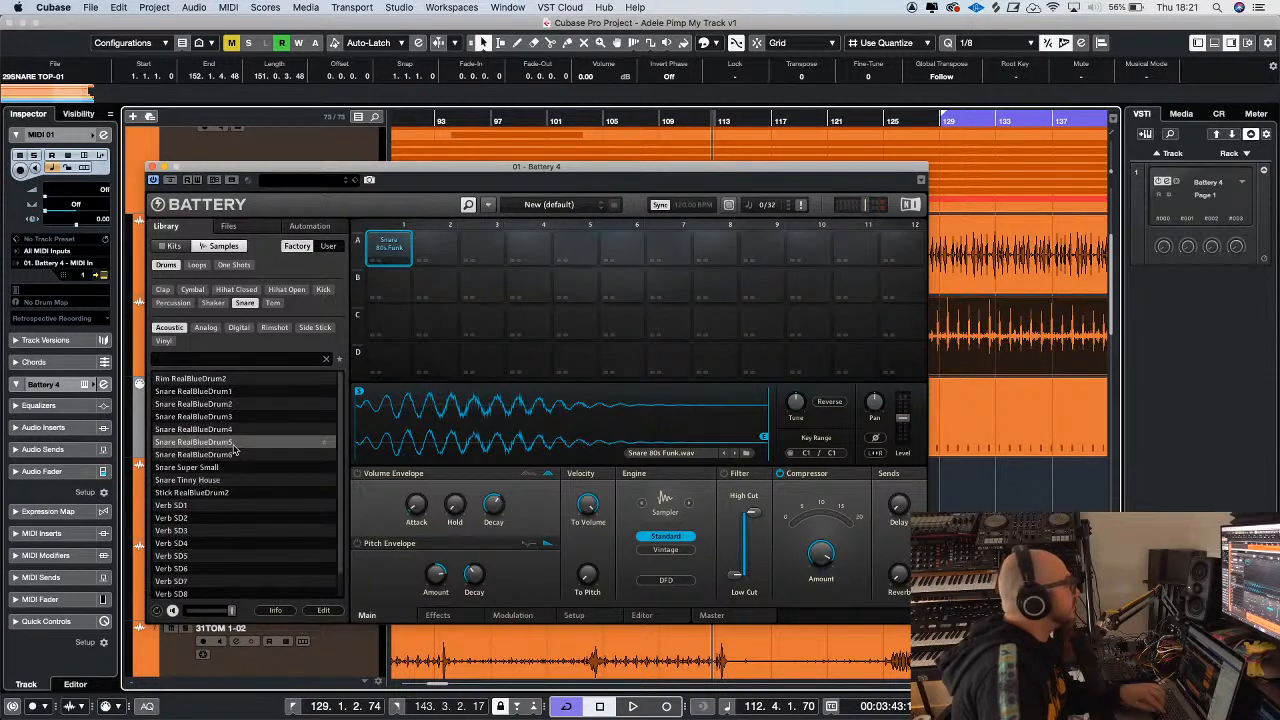
# Audition the Analog snare samples around Snare Body GBM 7, Snare DiscoDuck and the Snare Disco Snuff group
pyautogui.click(205, 328)
pyautogui.scroll(-4, 209, 510)
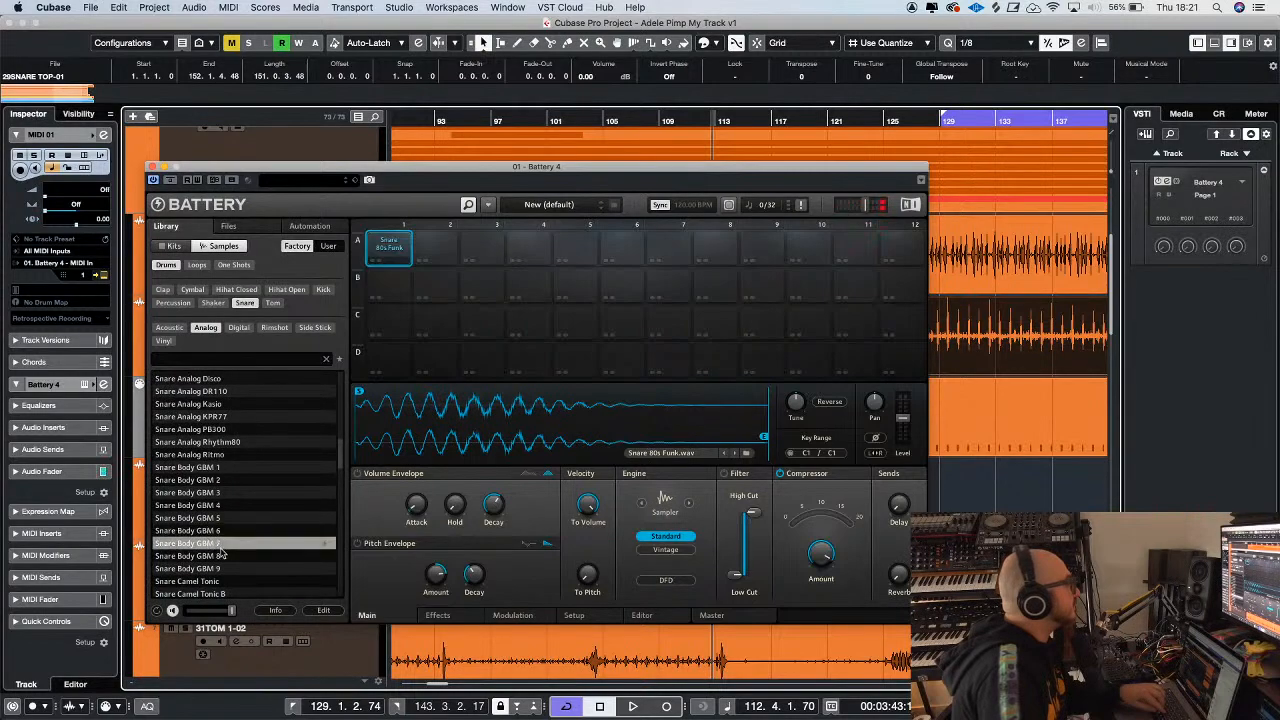
pyautogui.scroll(-5, 212, 540)
pyautogui.click(213, 543)
pyautogui.click(208, 519)
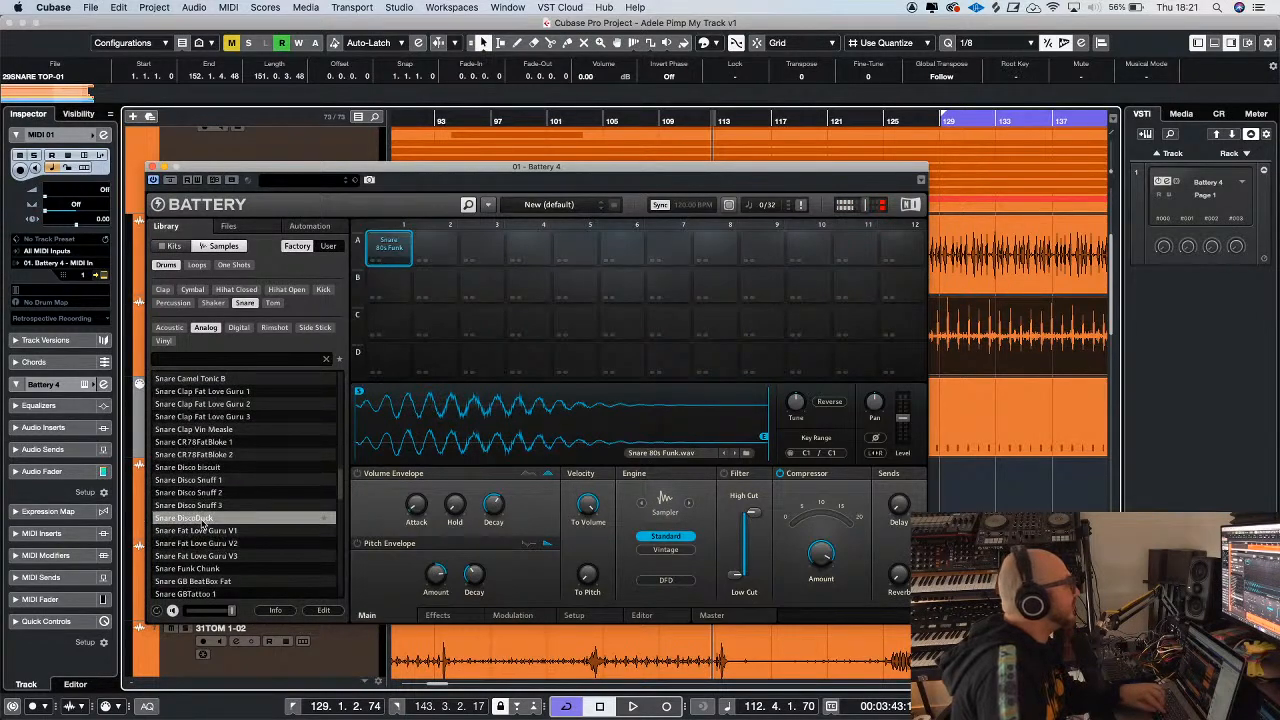
pyautogui.click(203, 507)
pyautogui.click(200, 493)
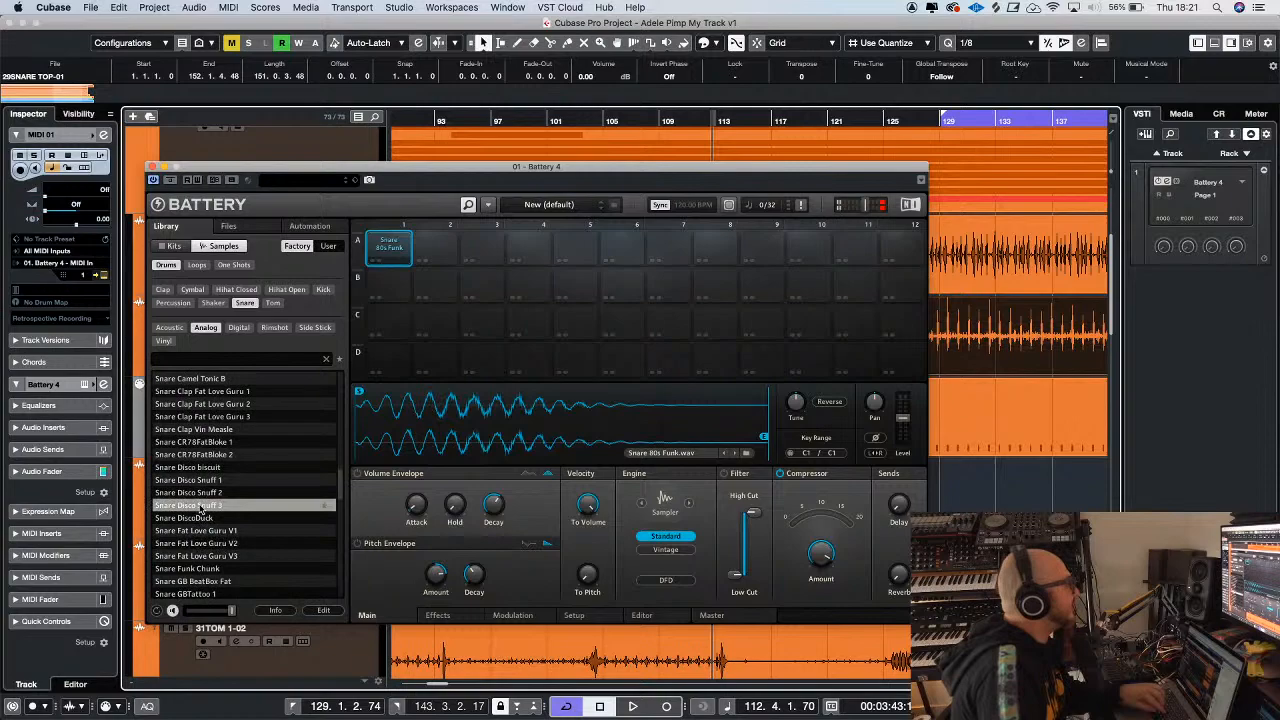
pyautogui.click(191, 480)
pyautogui.click(187, 469)
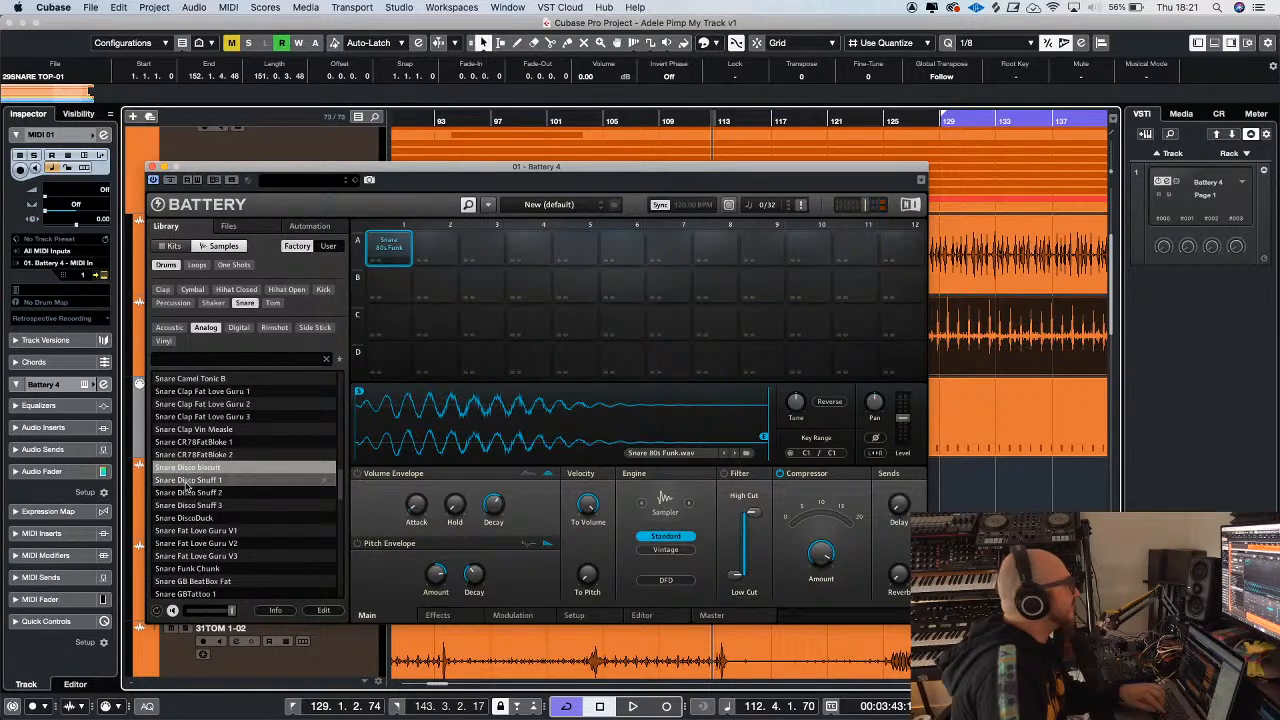
# Compare the Snare Disco Snuff samples, load Snare Disco Snuff 3 into cell A1 of Battery and play the project
pyautogui.click(187, 481)
pyautogui.click(188, 494)
pyautogui.click(188, 506)
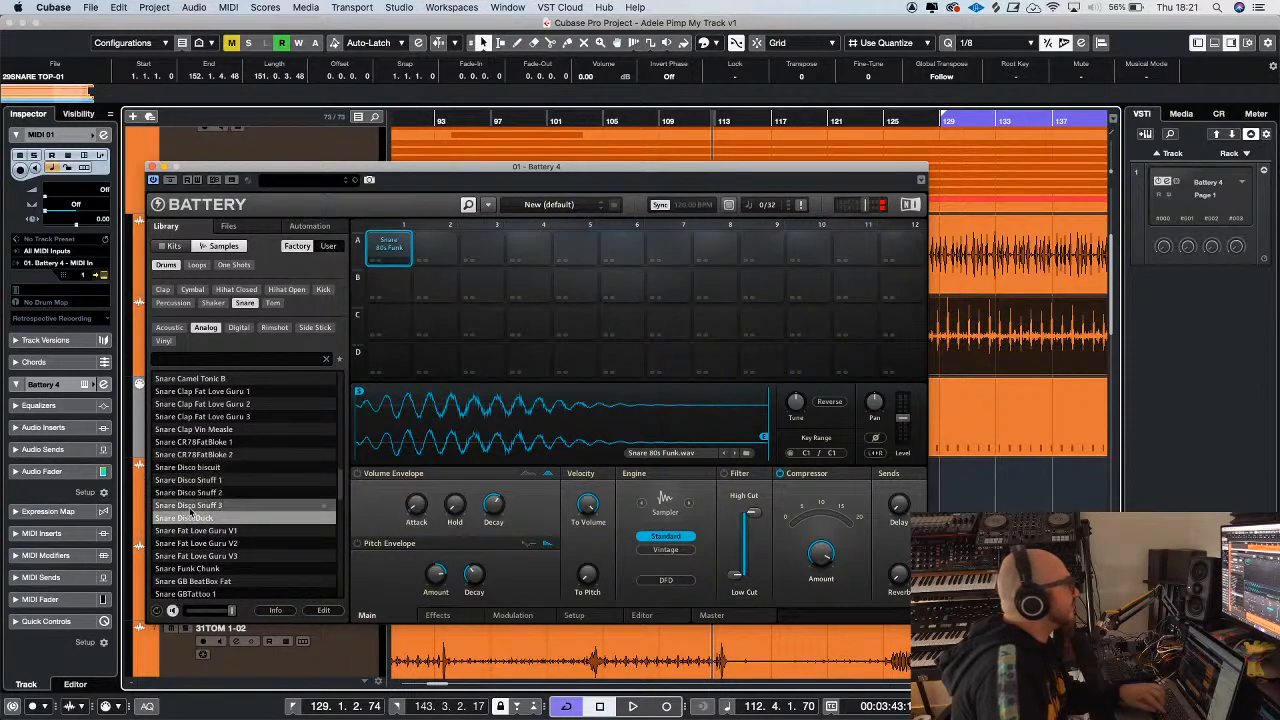
pyautogui.moveTo(188, 506); pyautogui.dragTo(390, 248)
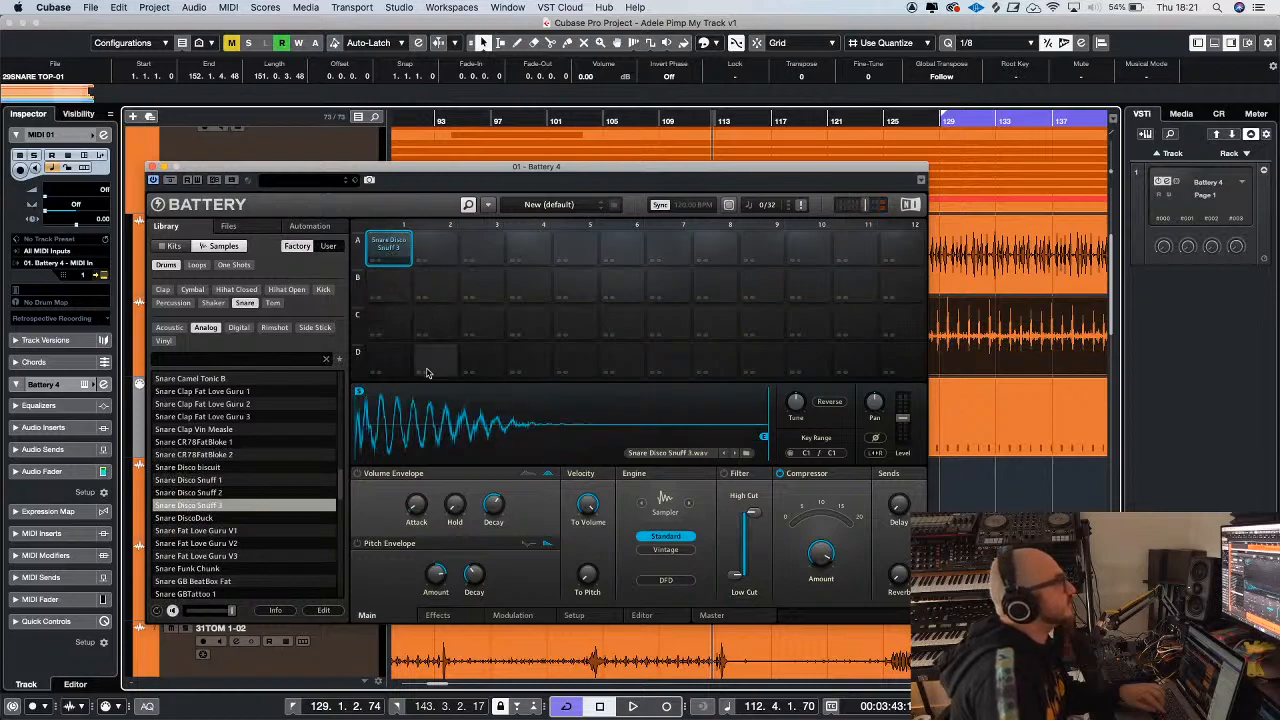
pyautogui.press('space')
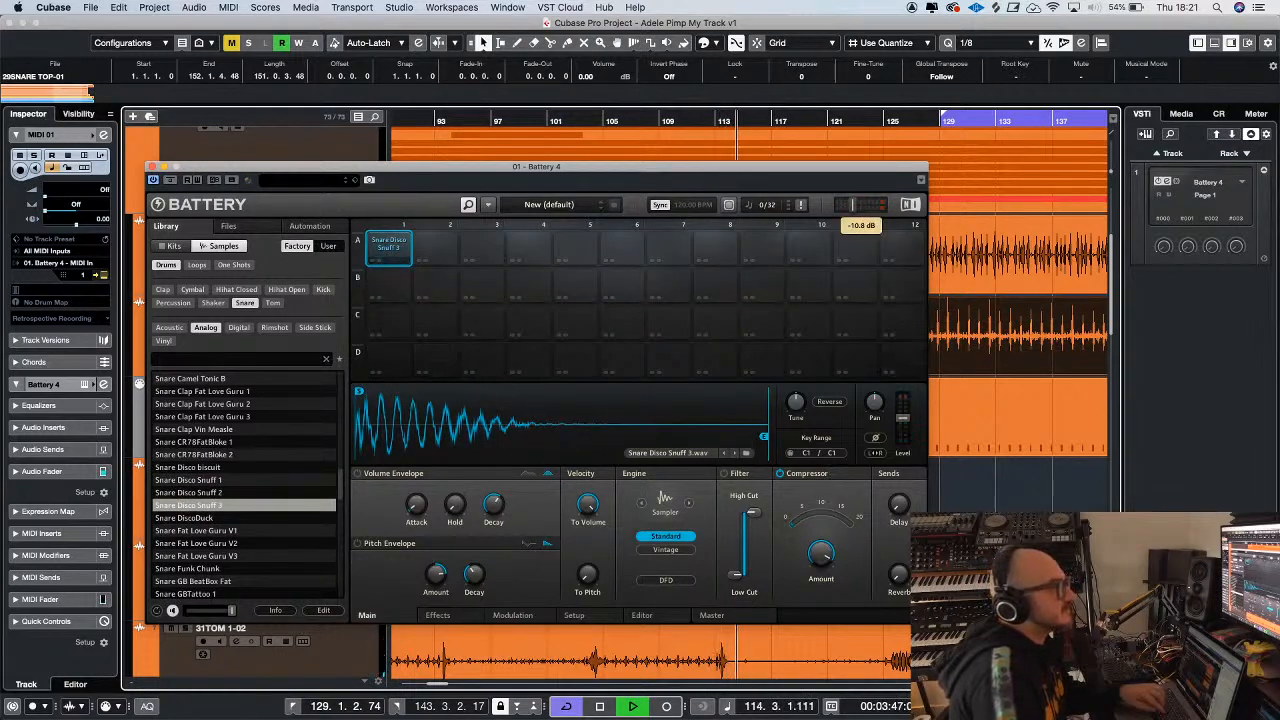
# Adjust Battery's master volume during playback, replaying the section from about bar 101
pyautogui.moveTo(854, 205); pyautogui.dragTo(852, 205)
pyautogui.click(553, 119)
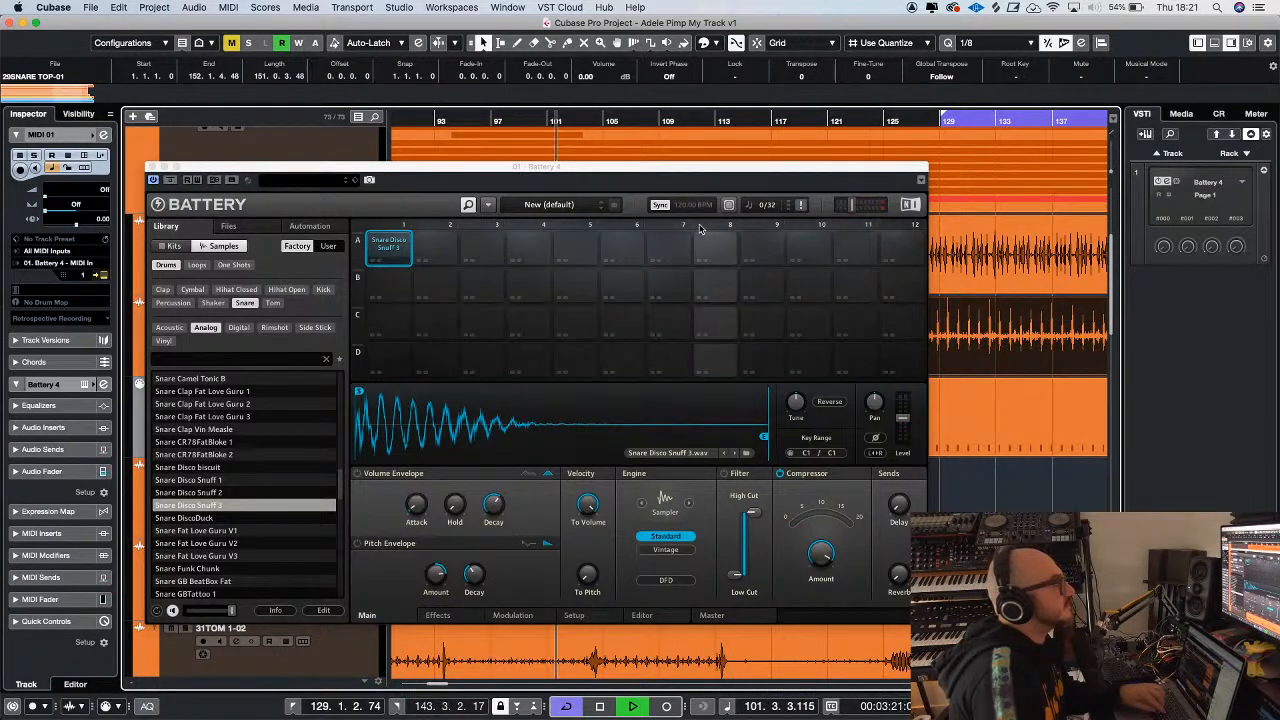
pyautogui.click(852, 207)
pyautogui.moveTo(703, 171); pyautogui.dragTo(716, 230)
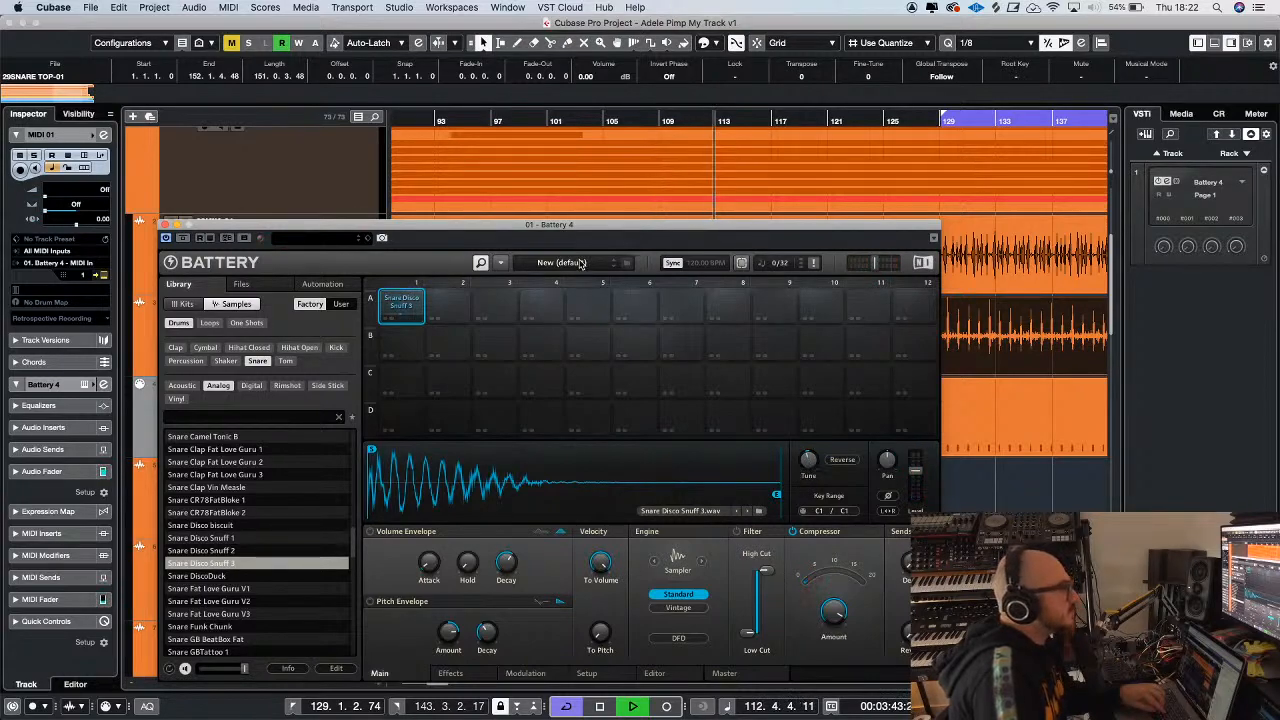
pyautogui.moveTo(584, 225); pyautogui.dragTo(586, 181)
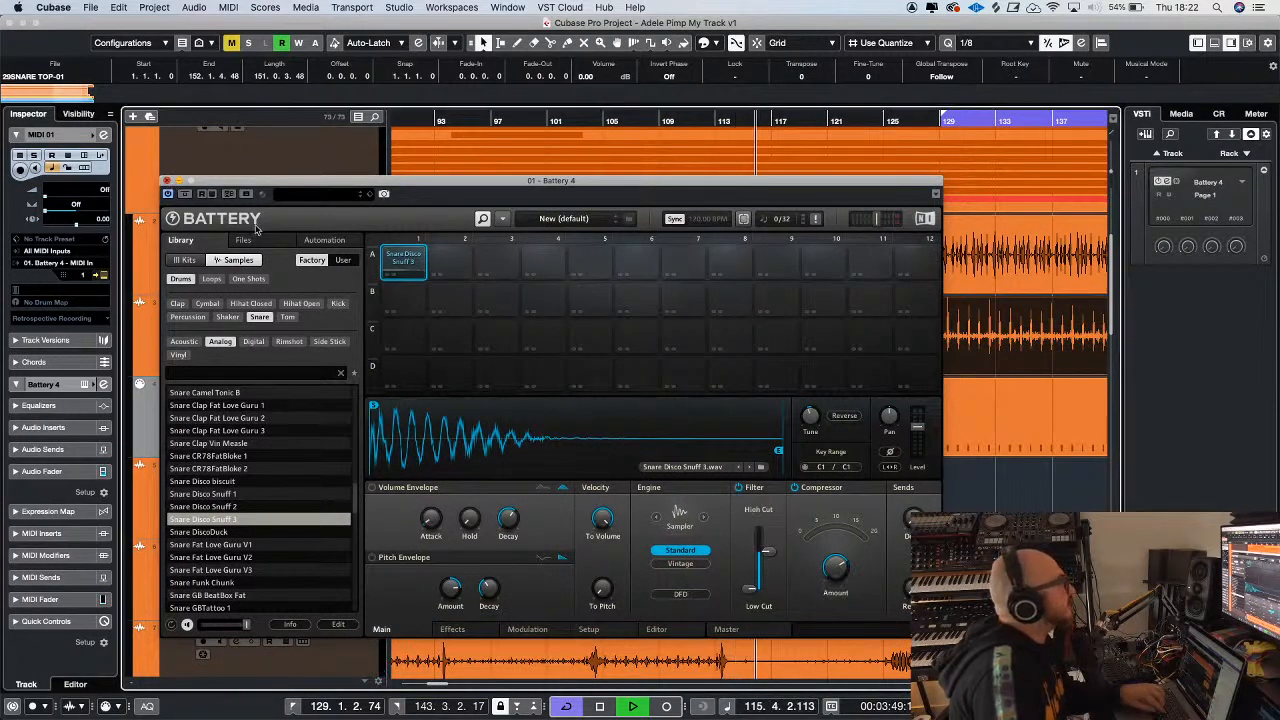
# Close the Battery 4 window, stop playback and open the 29SNARE TOP-01_midi part in the Key Editor
pyautogui.click(167, 181)
pyautogui.press('space')
pyautogui.press('g')
pyautogui.press('g')
pyautogui.press('g')
pyautogui.press('g')
pyautogui.click(697, 426)
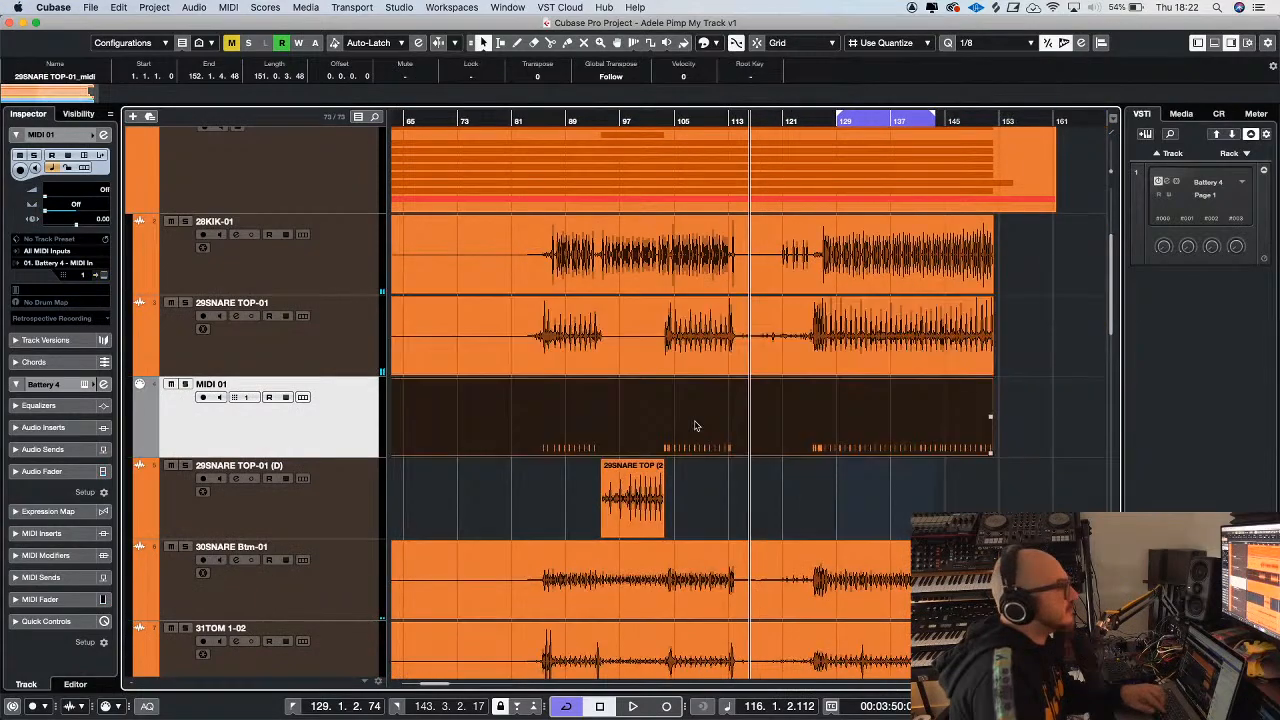
pyautogui.doubleClick(743, 452)
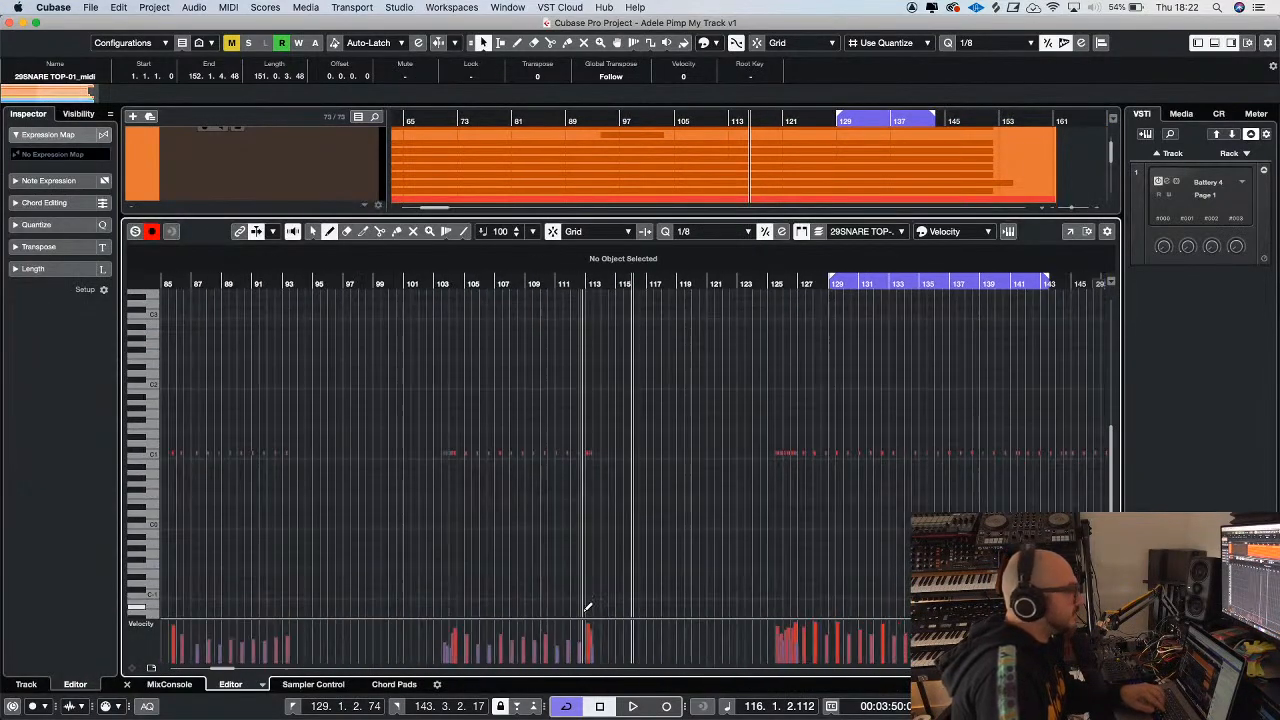
# Show all the snare note groups in the Key Editor and enlarge the velocity lane to most of its height
pyautogui.press('g')
pyautogui.press('g')
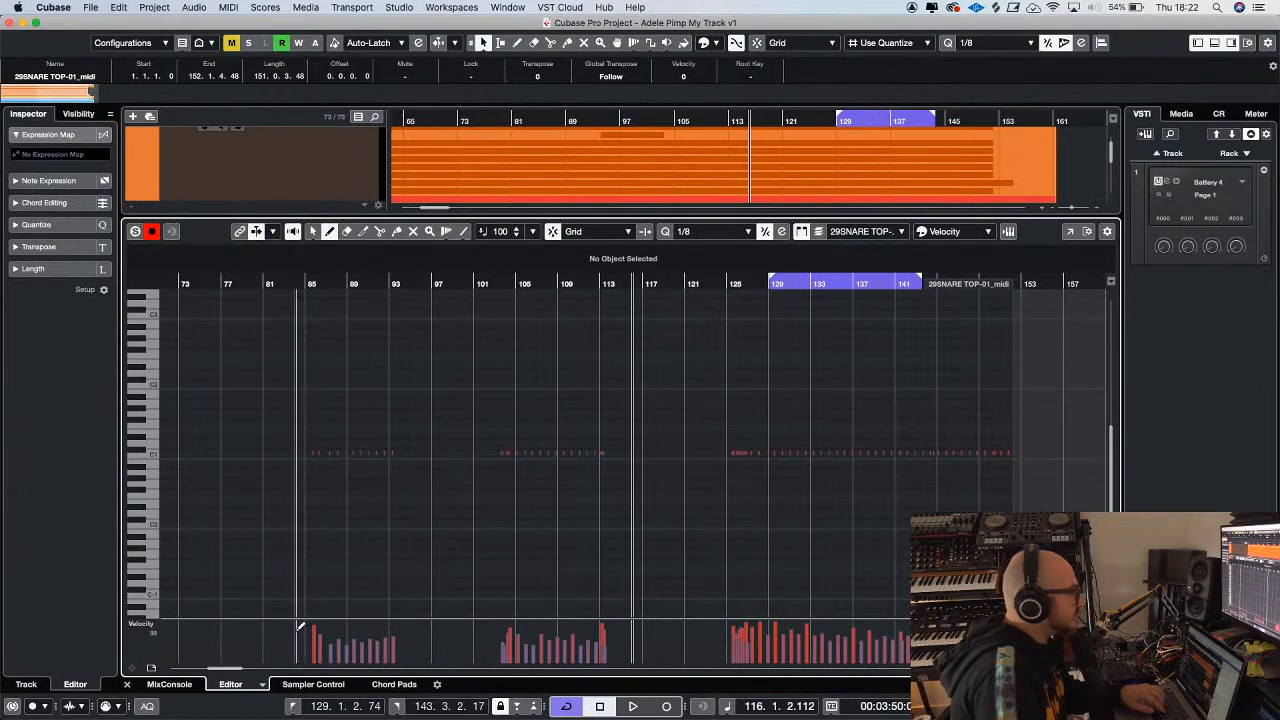
pyautogui.moveTo(306, 623)
pyautogui.mouseDown()
pyautogui.moveTo(400, 634)
pyautogui.moveTo(765, 626)
pyautogui.moveTo(745, 626)
pyautogui.mouseUp()
pyautogui.press('g')
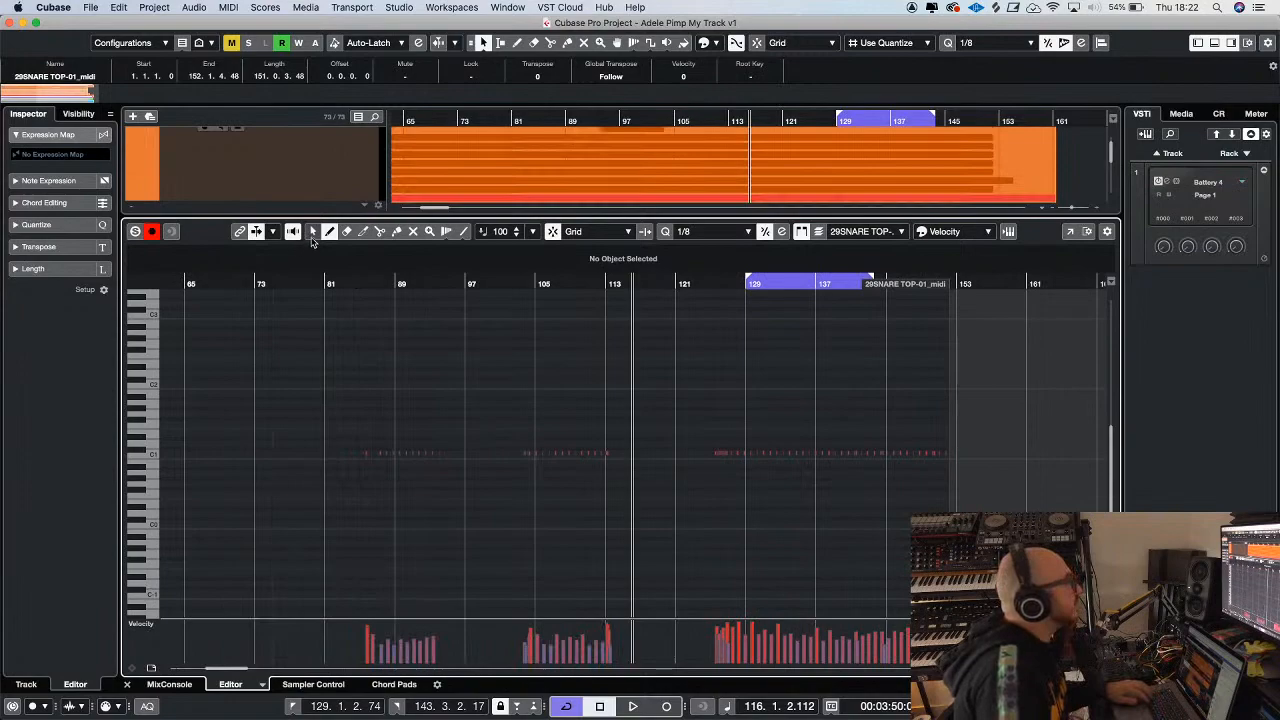
pyautogui.moveTo(357, 620); pyautogui.dragTo(360, 404)
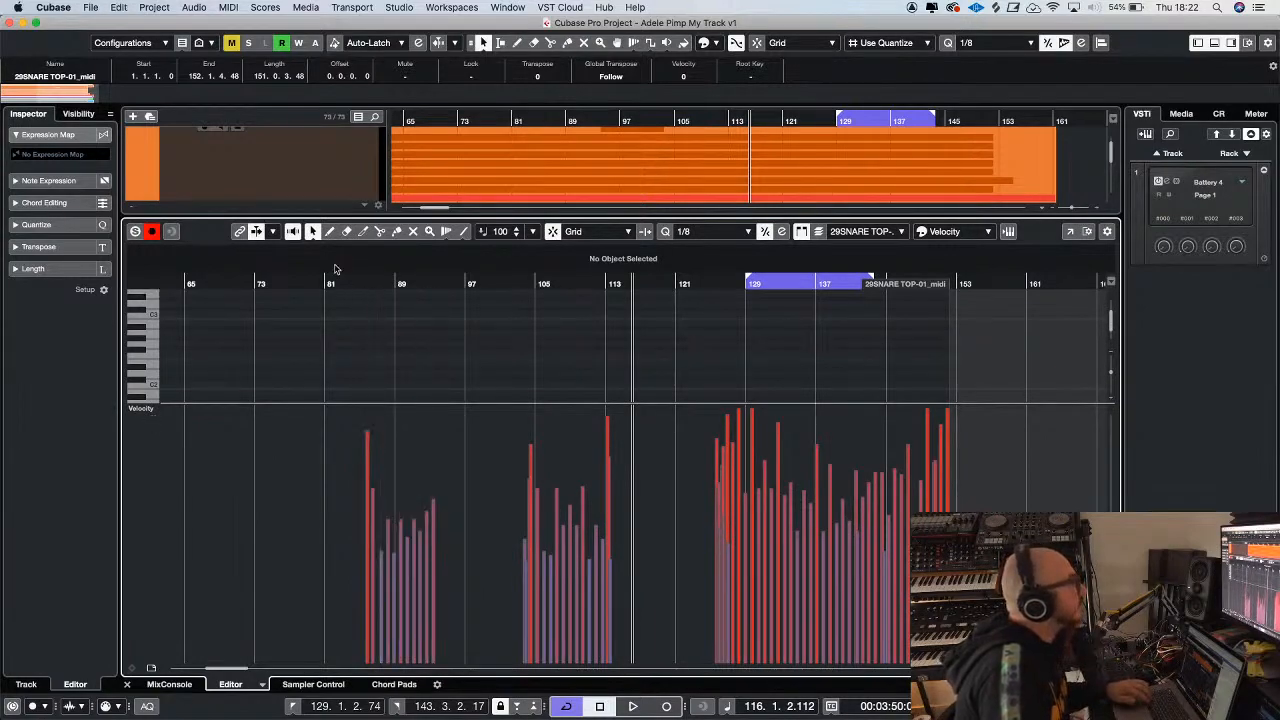
pyautogui.click(313, 232)
pyautogui.click(345, 246)
# Draw nearly level velocities across the snare notes at bars 85–93, 103–113 and 129–152, and lower the opening accent
pyautogui.moveTo(383, 476)
pyautogui.mouseDown()
pyautogui.moveTo(414, 498)
pyautogui.moveTo(435, 492)
pyautogui.mouseUp()
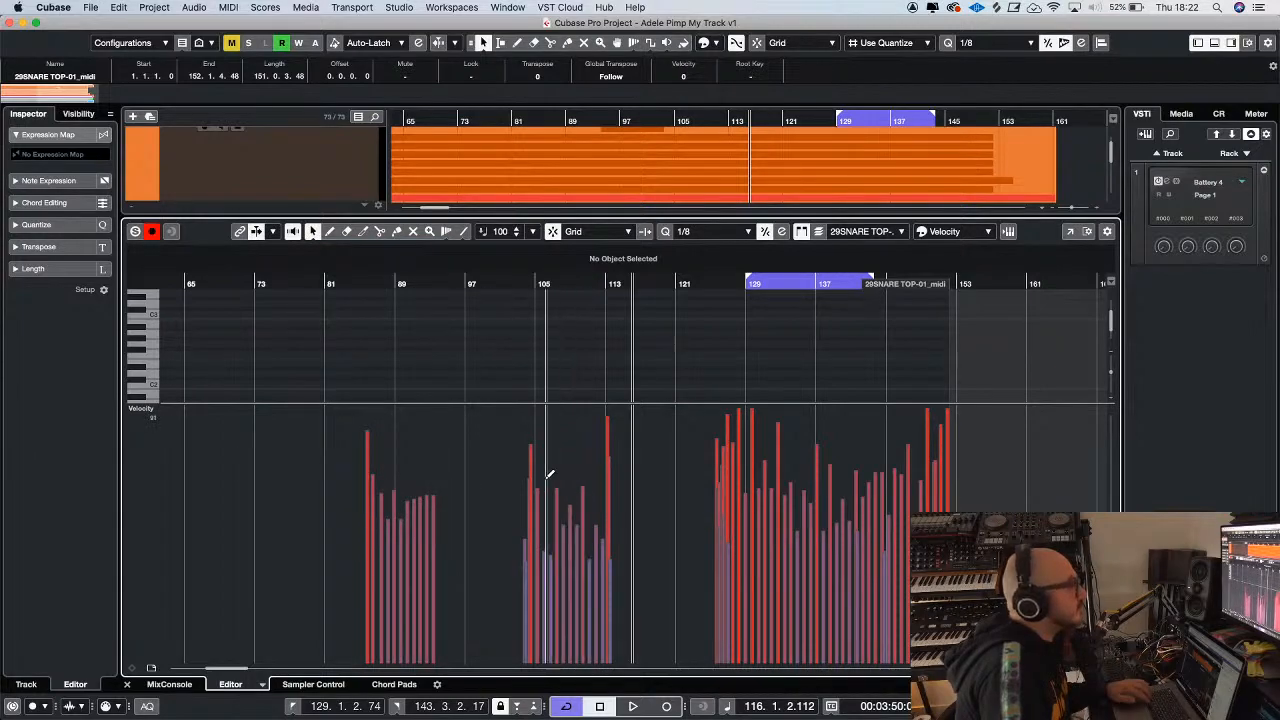
pyautogui.moveTo(543, 472); pyautogui.dragTo(613, 479)
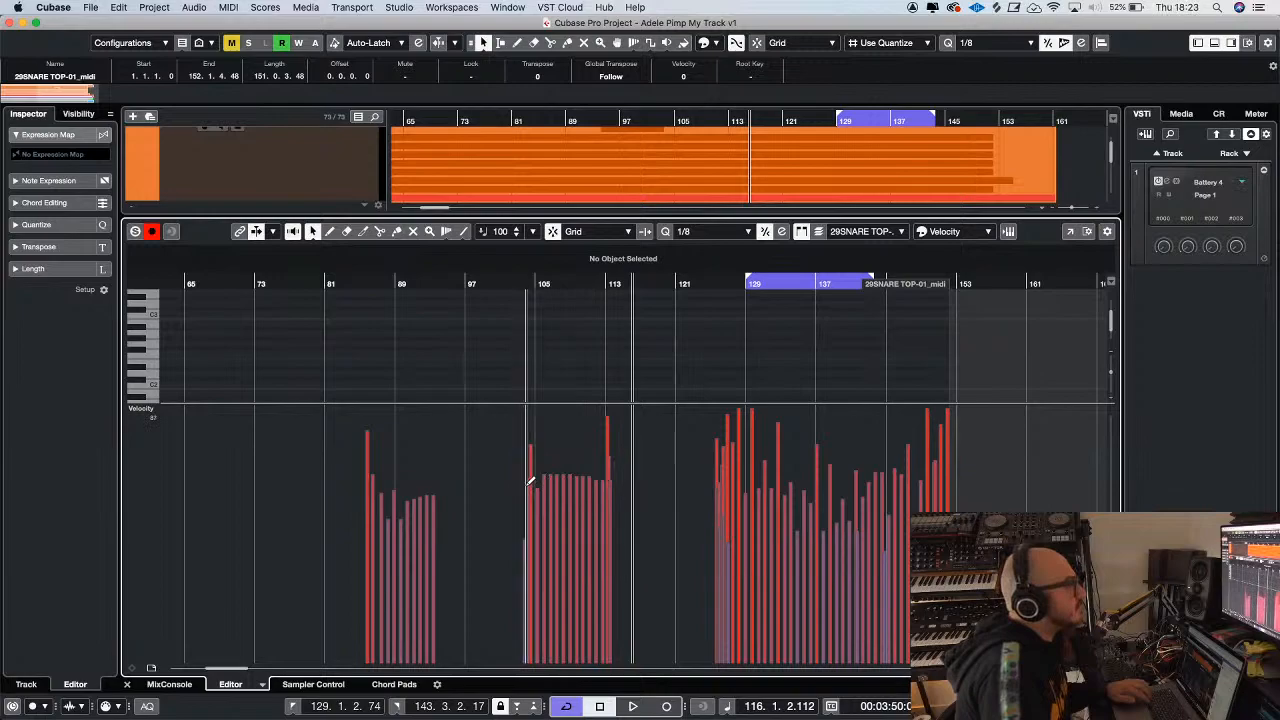
pyautogui.moveTo(526, 484); pyautogui.dragTo(521, 486)
pyautogui.moveTo(777, 468)
pyautogui.mouseDown()
pyautogui.moveTo(752, 462)
pyautogui.moveTo(951, 457)
pyautogui.mouseUp()
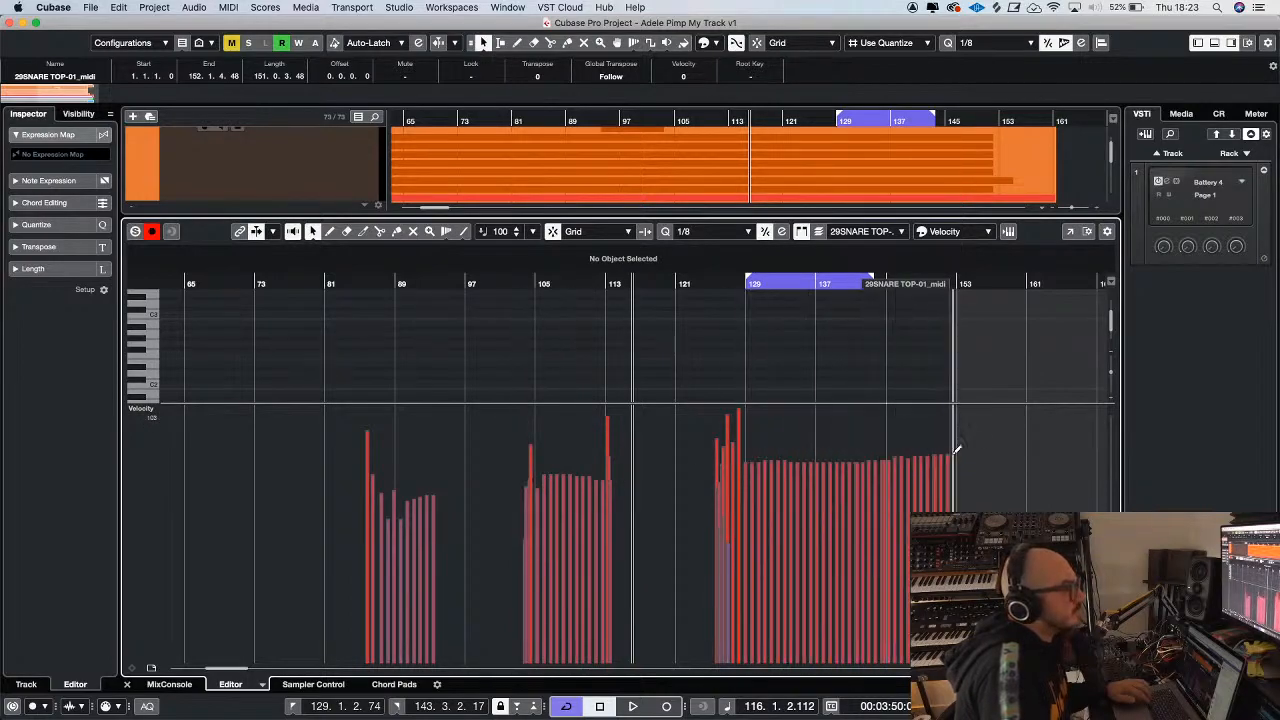
pyautogui.click(367, 450)
pyautogui.moveTo(383, 460); pyautogui.dragTo(600, 460)
# Play the edited snare notes from about bar 86 and close the Key Editor
pyautogui.click(374, 285)
pyautogui.press('space')
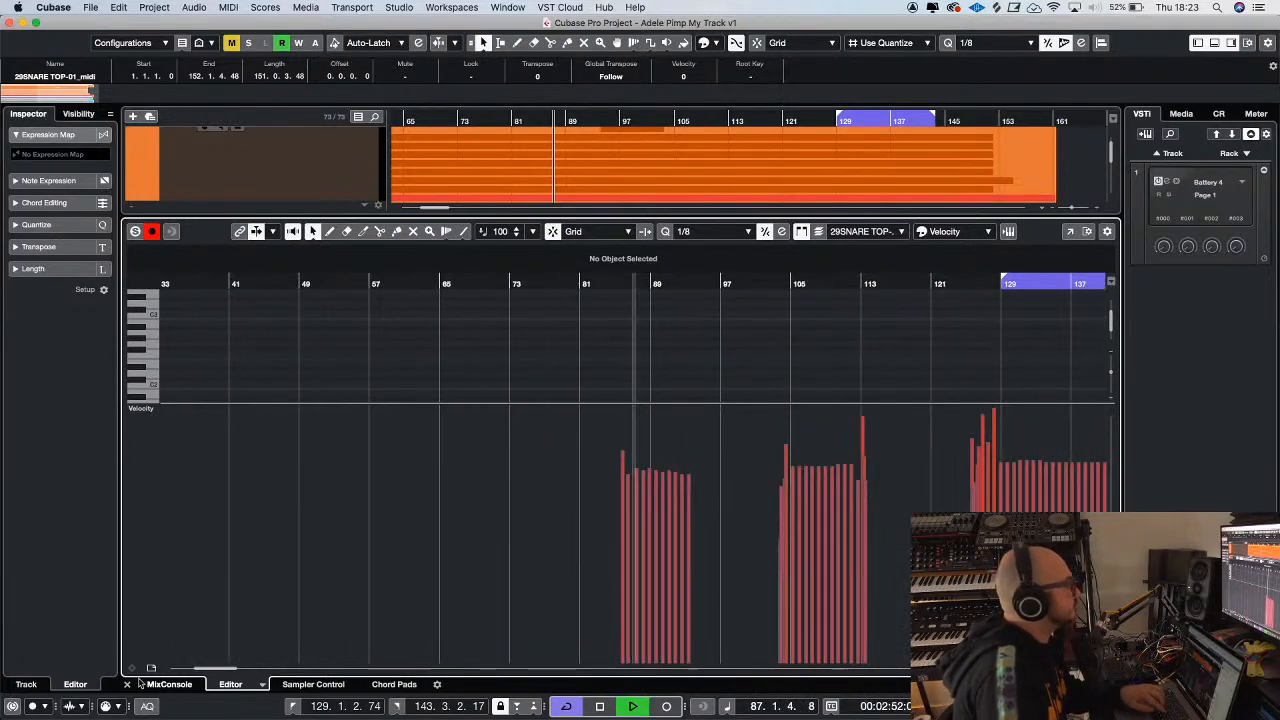
pyautogui.click(127, 685)
pyautogui.press('g')
pyautogui.press('g')
pyautogui.press('h')
pyautogui.press('h')
pyautogui.press('h')
pyautogui.press('h')
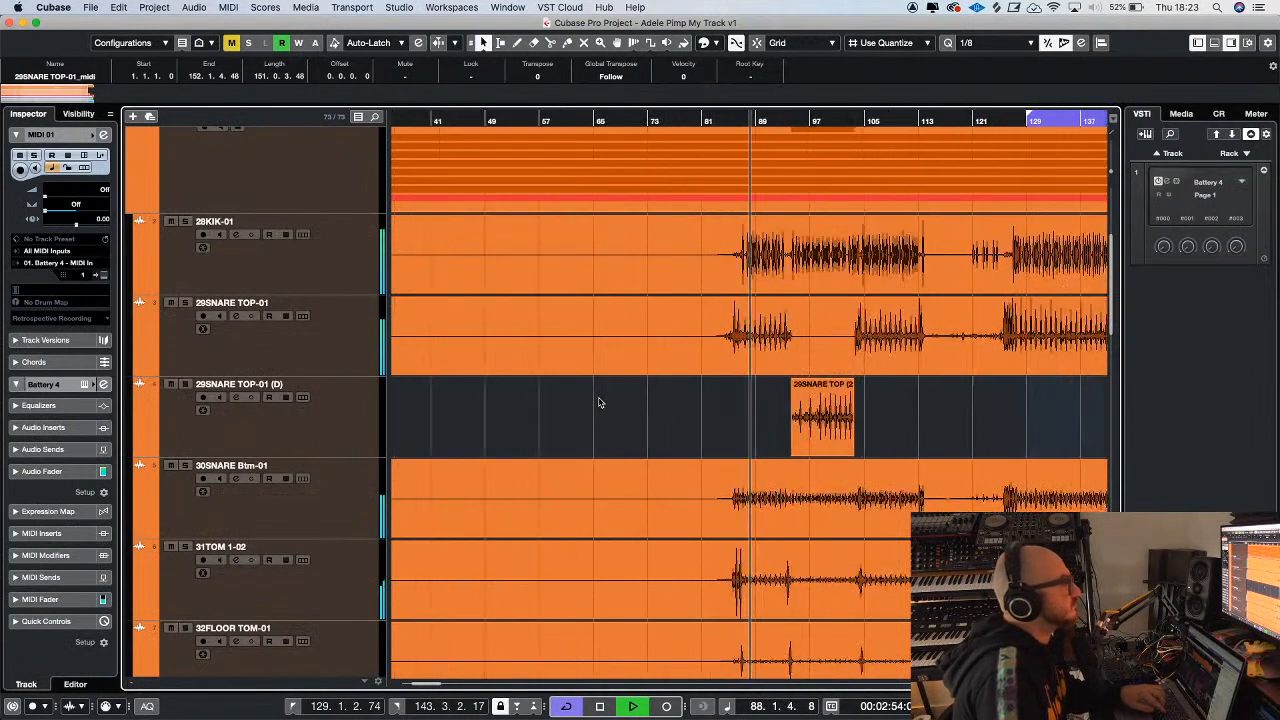
pyautogui.press('g')
pyautogui.press('g')
pyautogui.press('g')
pyautogui.press('g')
pyautogui.press('g')
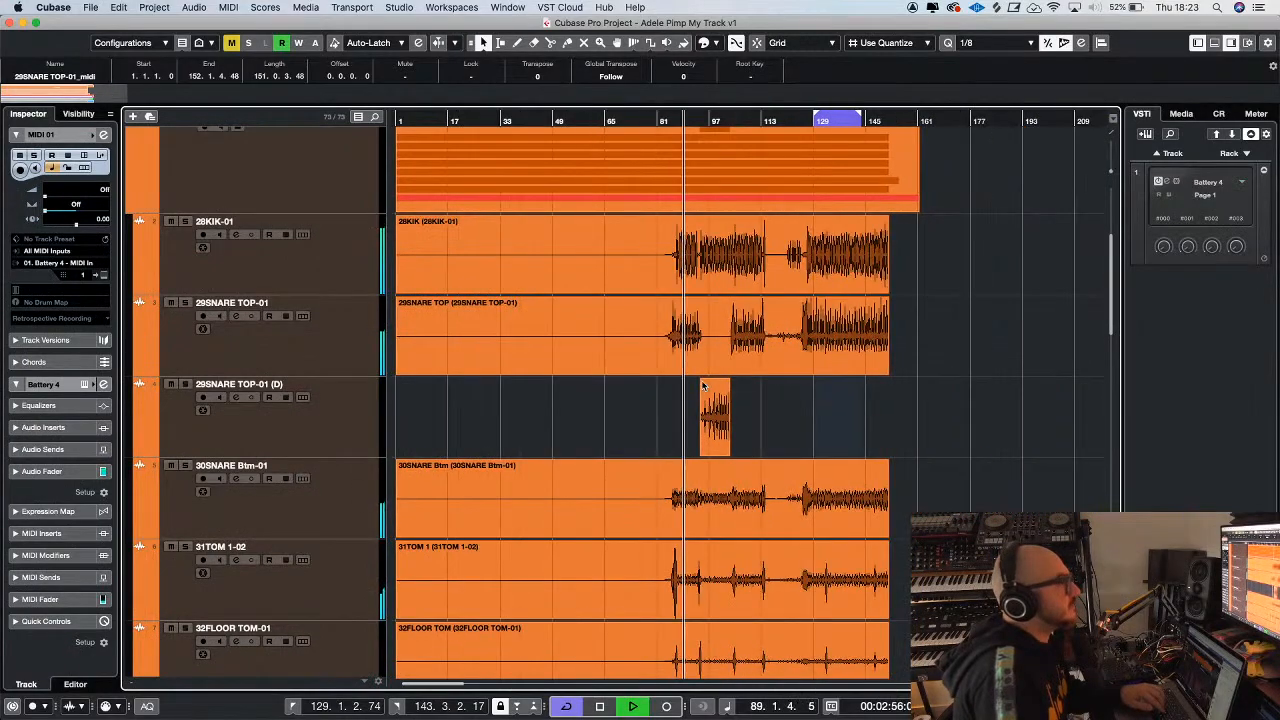
# Locate the MIDI 01 track below the VST Instruments, reopen its Battery 4 instrument and continue playback from about bar 65
pyautogui.scroll(3, 700, 388)
pyautogui.scroll(2, 703, 385)
pyautogui.scroll(-10, 703, 385)
pyautogui.scroll(6, 703, 385)
pyautogui.scroll(2, 634, 423)
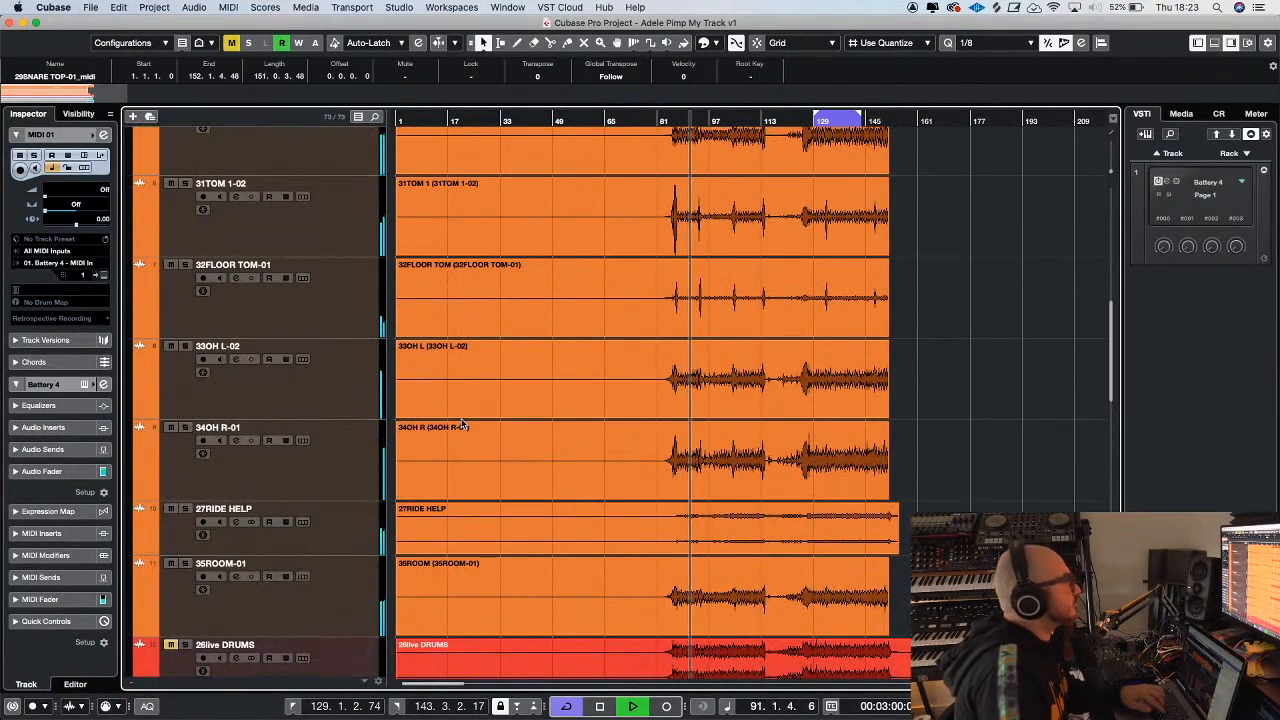
pyautogui.scroll(4, 634, 423)
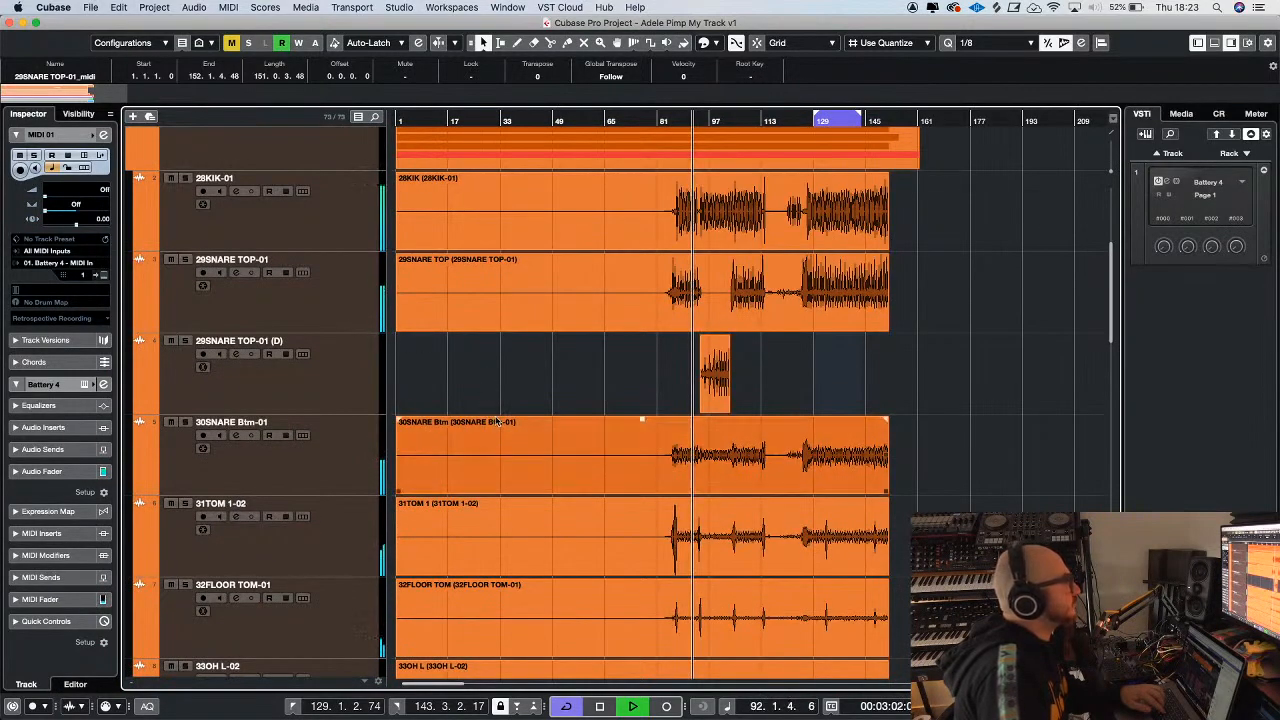
pyautogui.press('g')
pyautogui.scroll(2, 500, 428)
pyautogui.scroll(2, 500, 428)
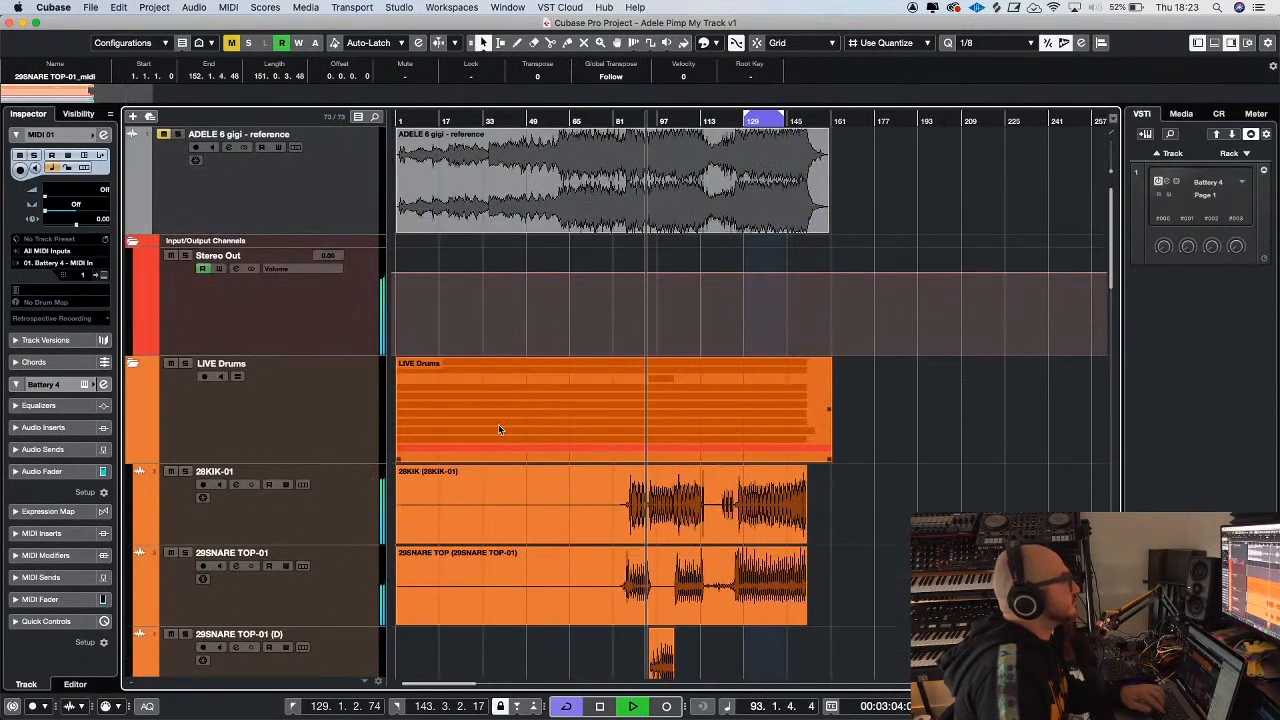
pyautogui.scroll(-10, 500, 428)
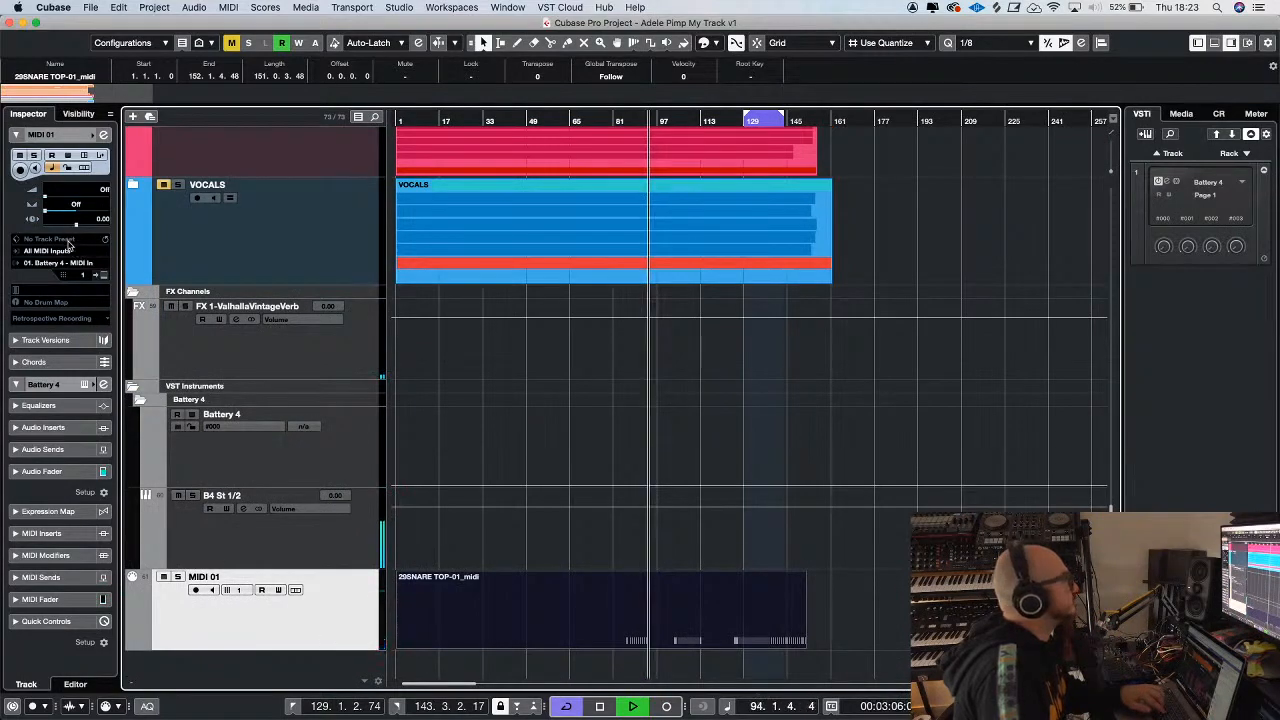
pyautogui.click(103, 275)
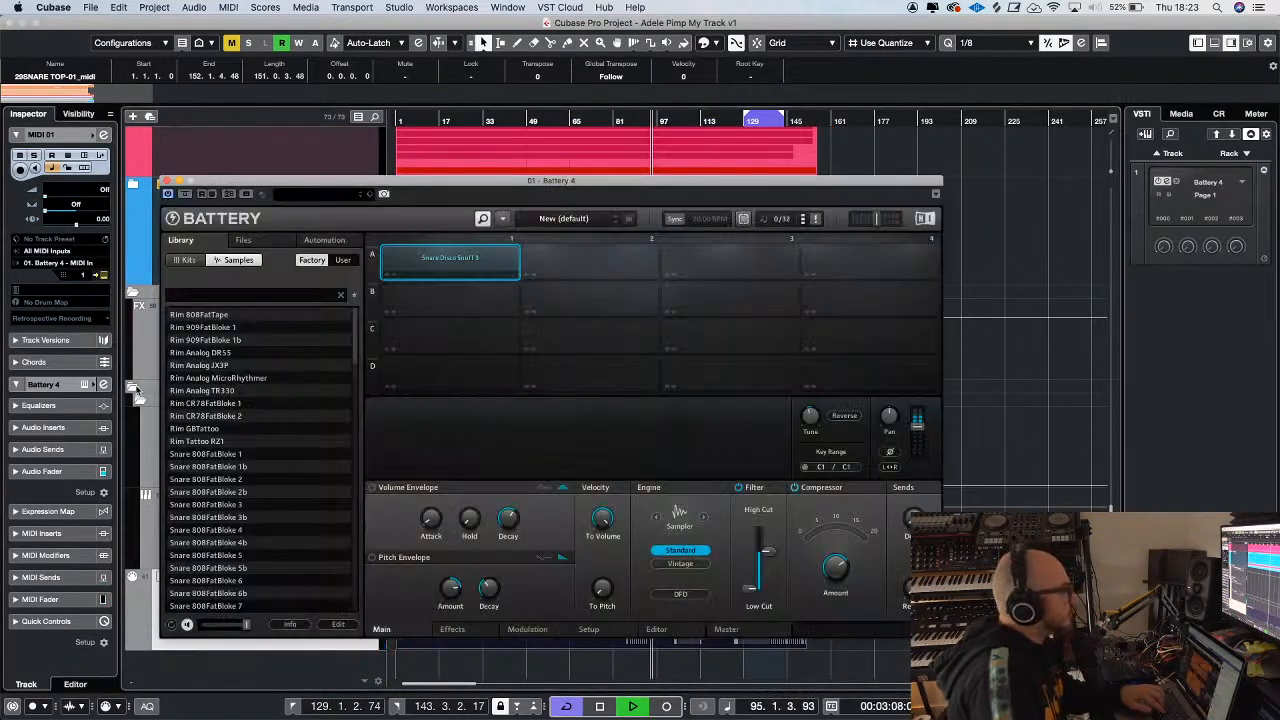
pyautogui.click(575, 120)
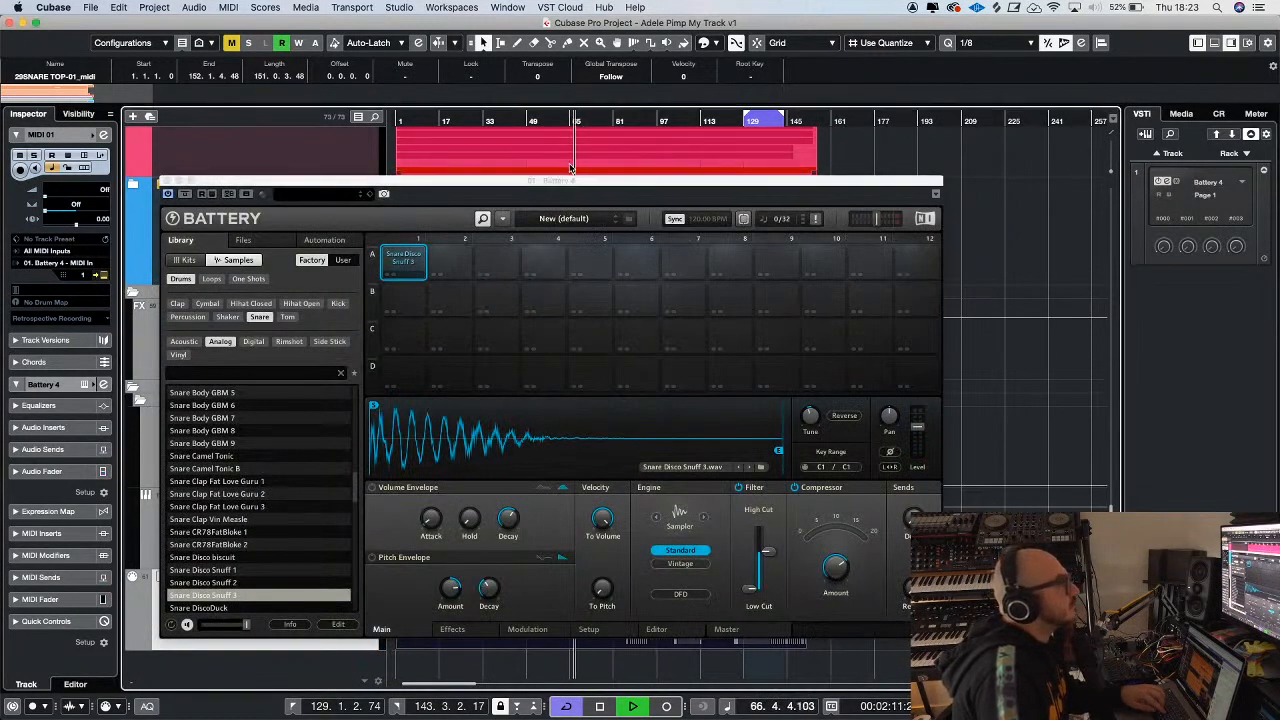
# Raise the snare sample's high cut slightly and move the MIDI 01 track directly below 29SNARE TOP-01 in the live drums
pyautogui.moveTo(770, 553); pyautogui.dragTo(768, 547)
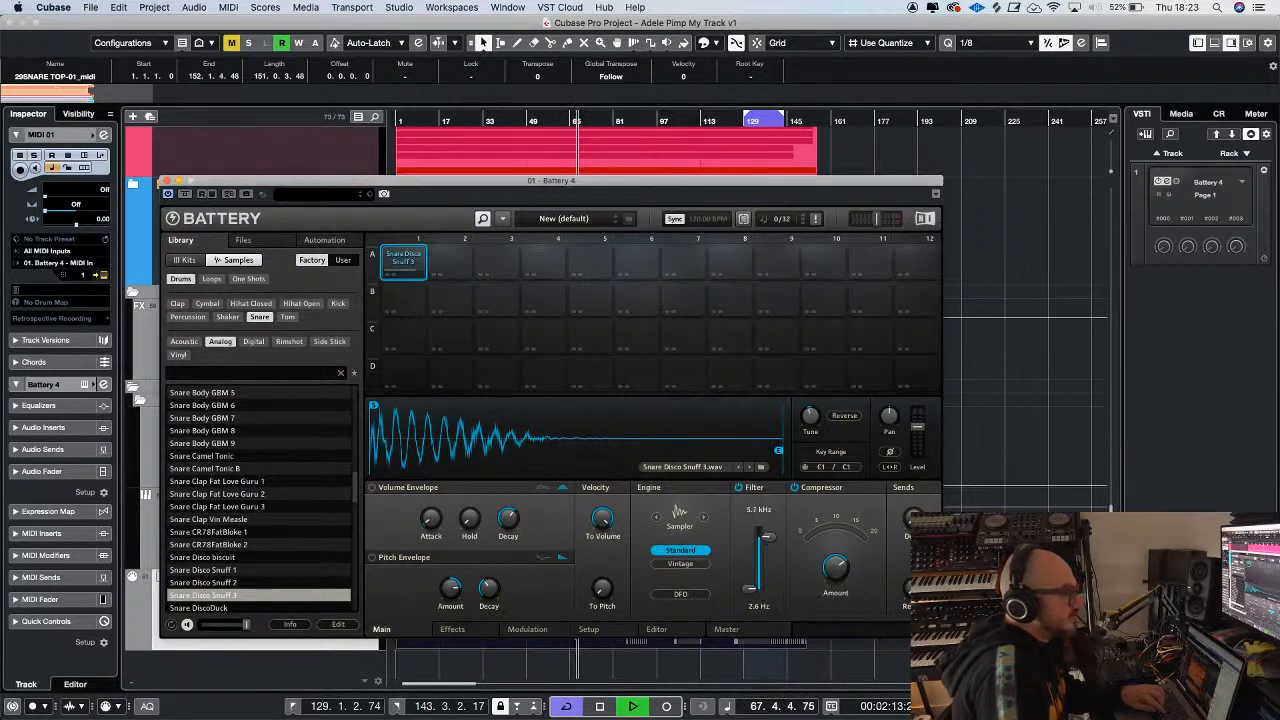
pyautogui.moveTo(586, 182); pyautogui.dragTo(617, 463)
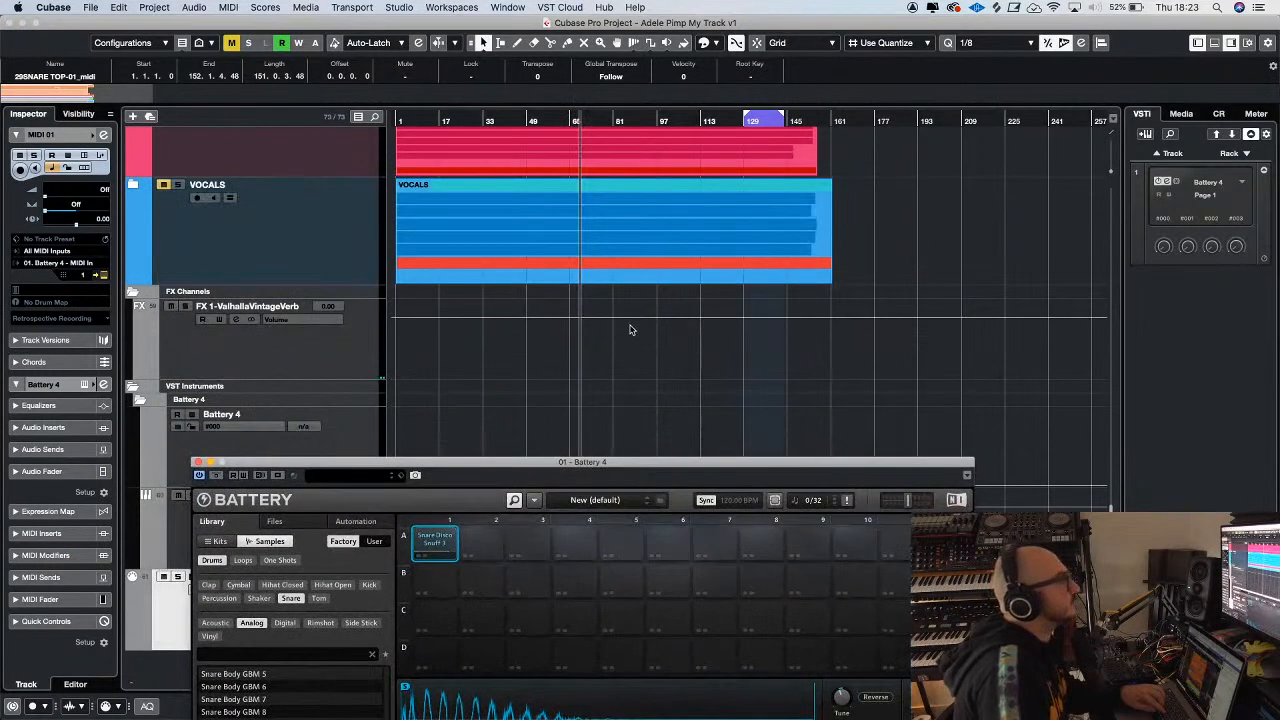
pyautogui.scroll(5, 615, 300)
pyautogui.scroll(-10, 638, 268)
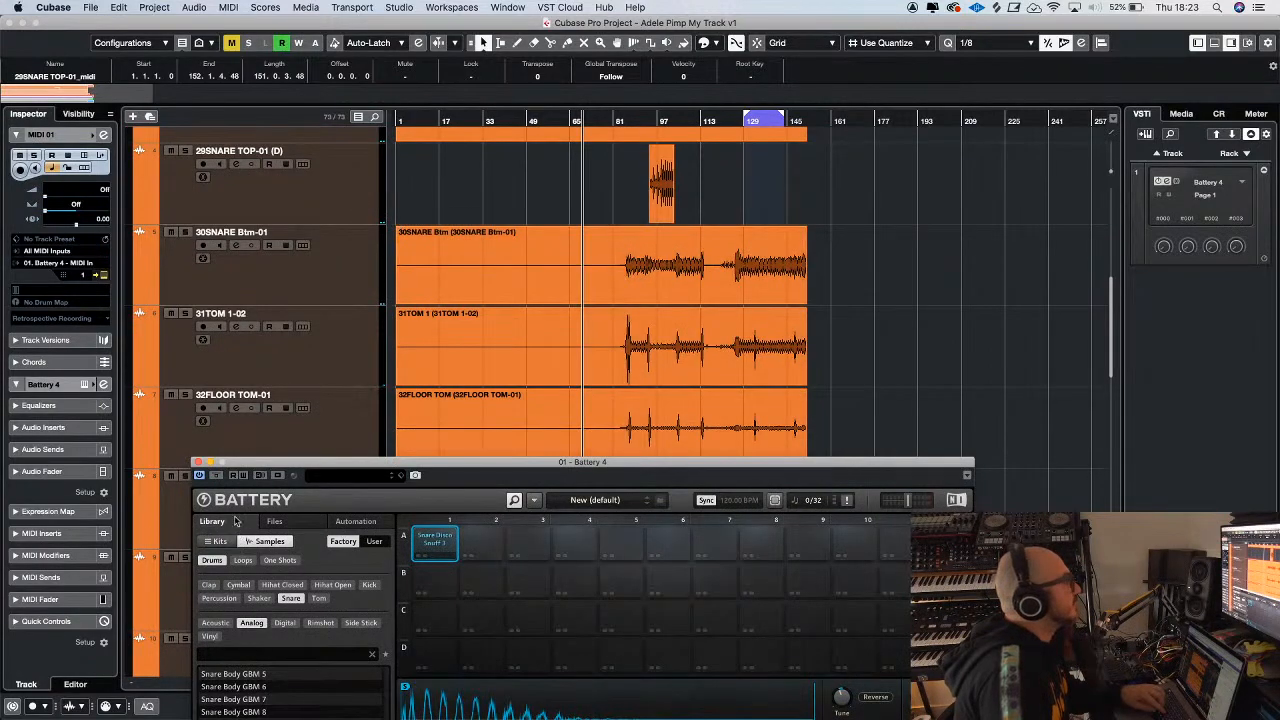
pyautogui.moveTo(243, 469); pyautogui.dragTo(688, 350)
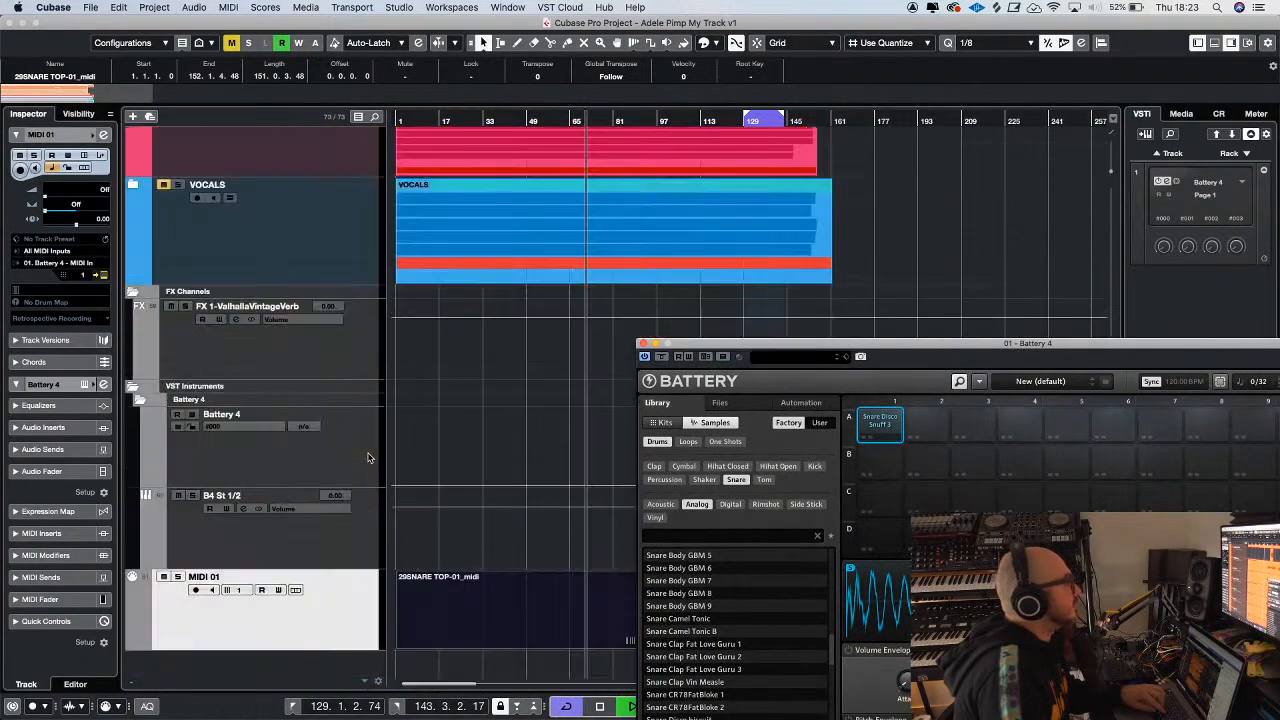
pyautogui.scroll(-8, 340, 315)
pyautogui.scroll(4, 318, 130)
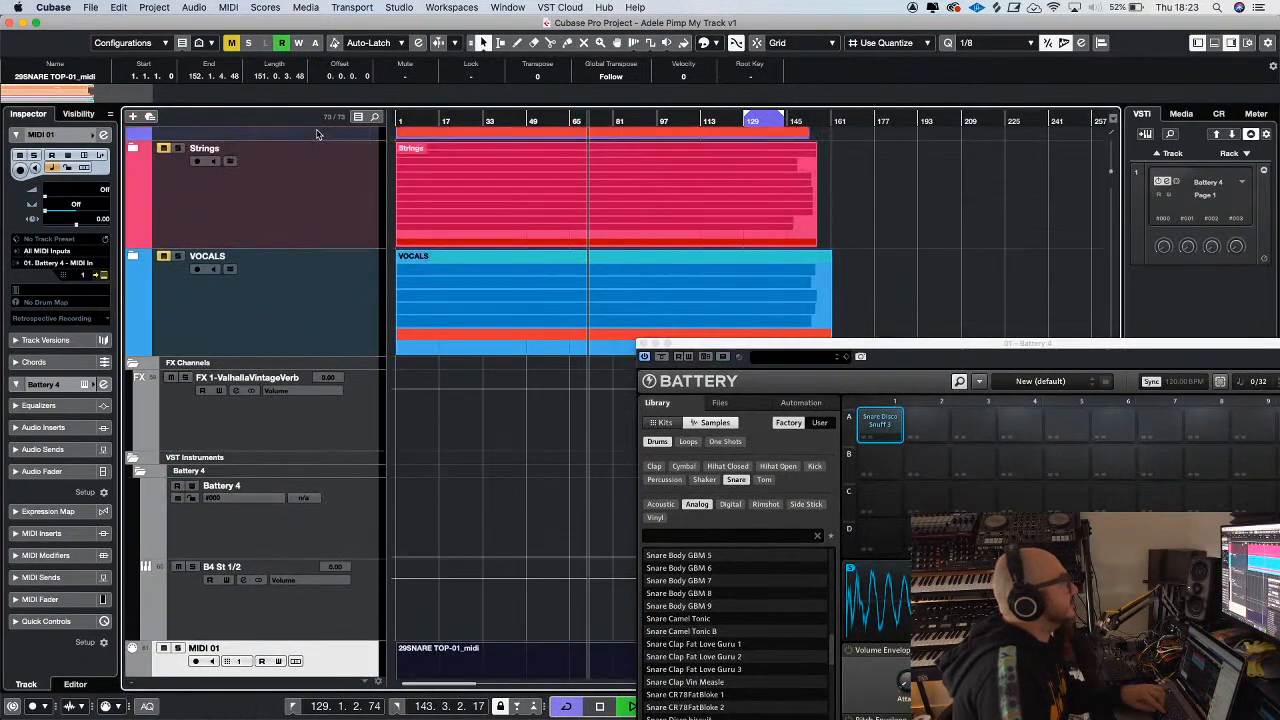
pyautogui.scroll(8, 318, 133)
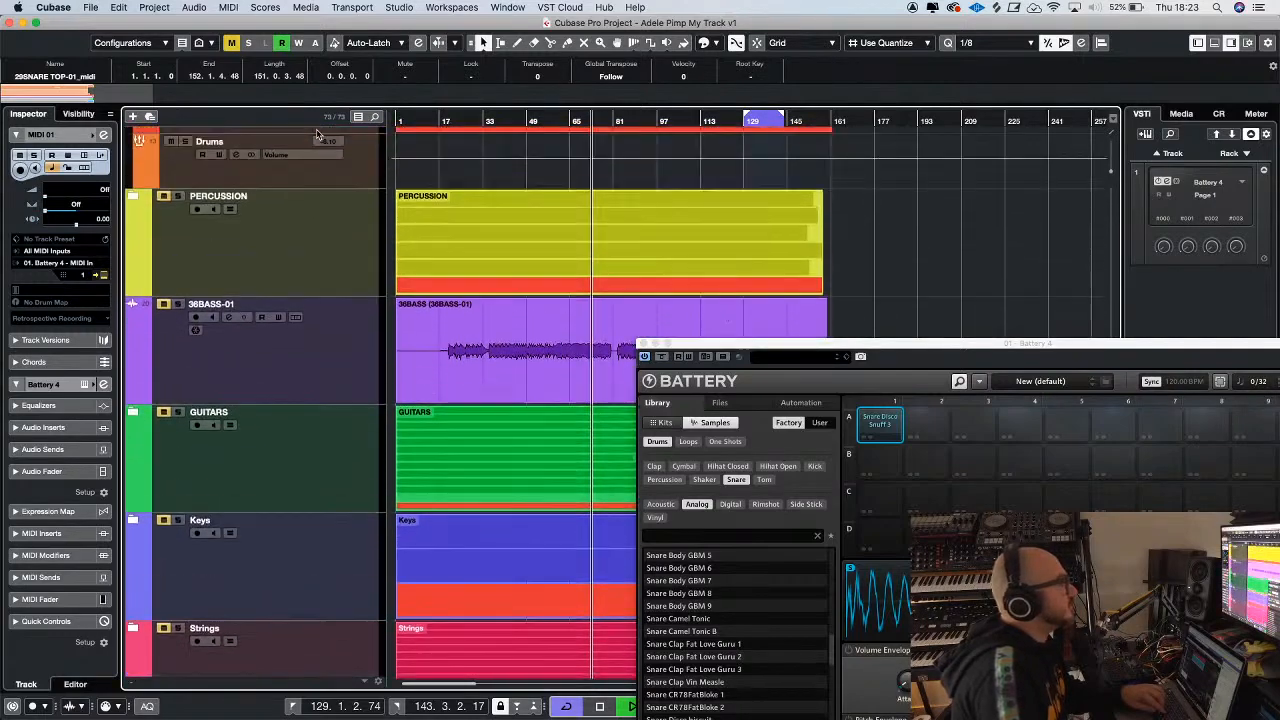
pyautogui.scroll(8, 318, 133)
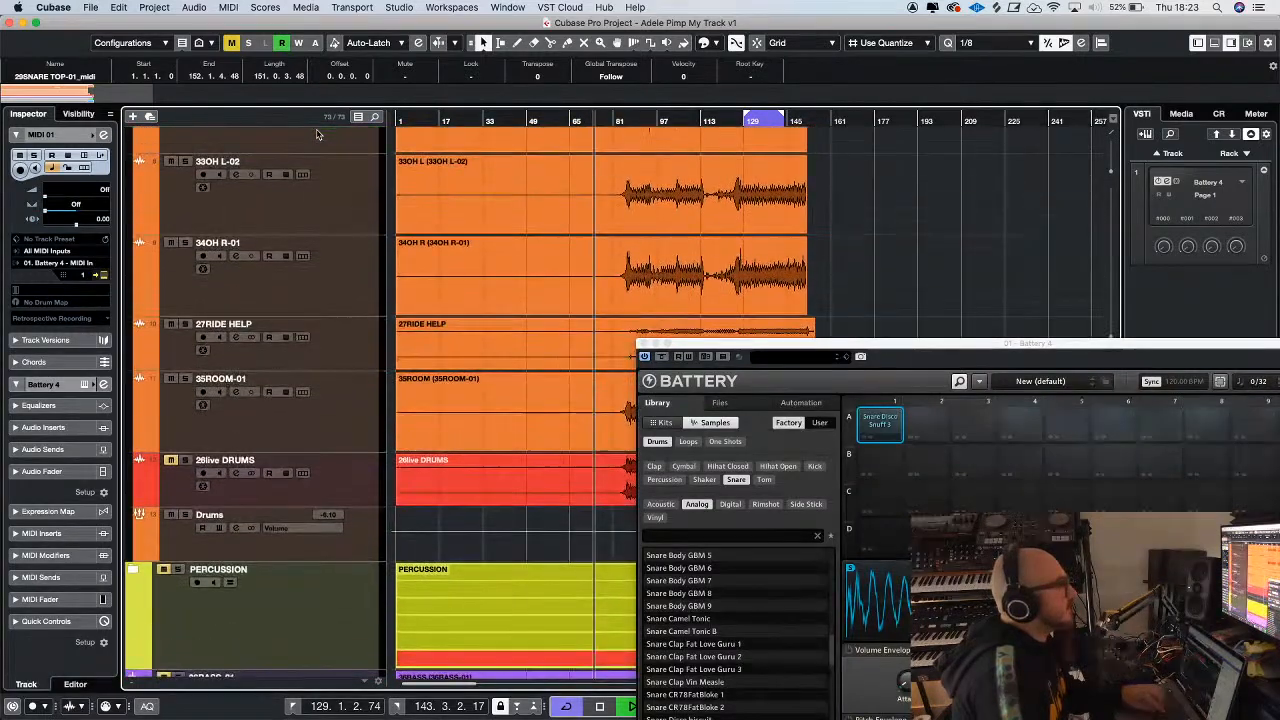
pyautogui.scroll(6, 318, 133)
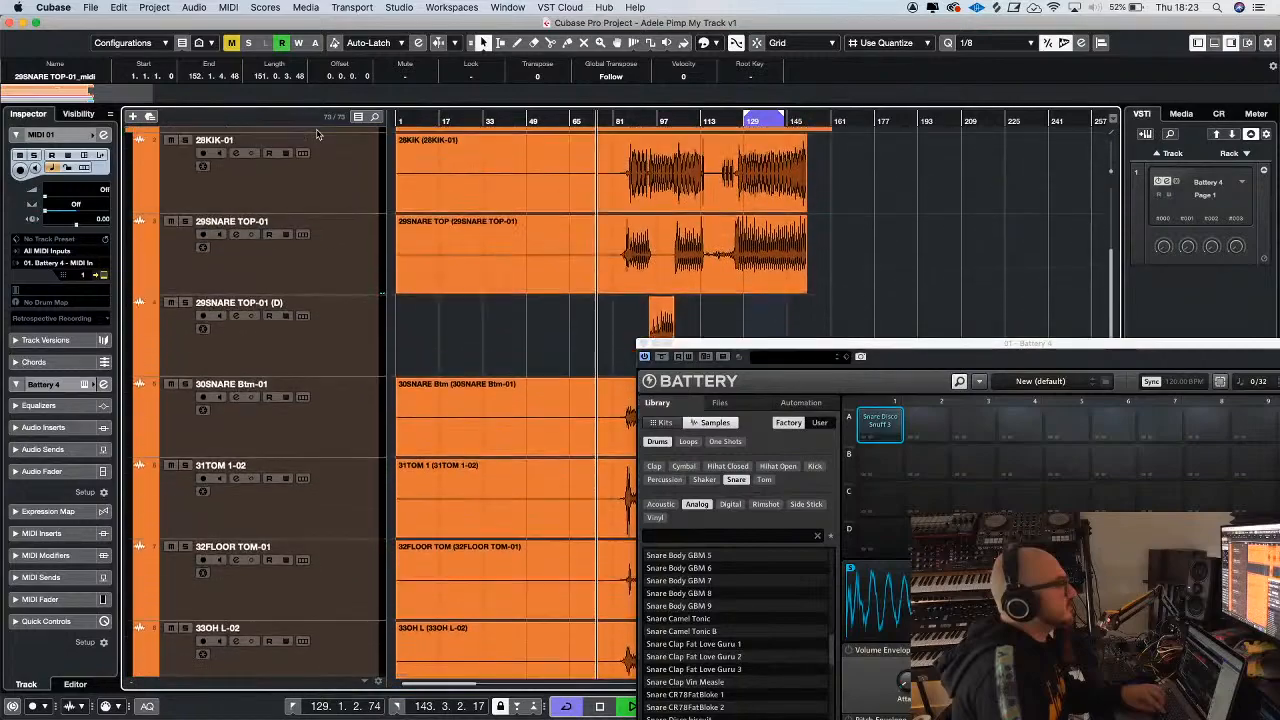
pyautogui.moveTo(285, 345); pyautogui.dragTo(284, 362)
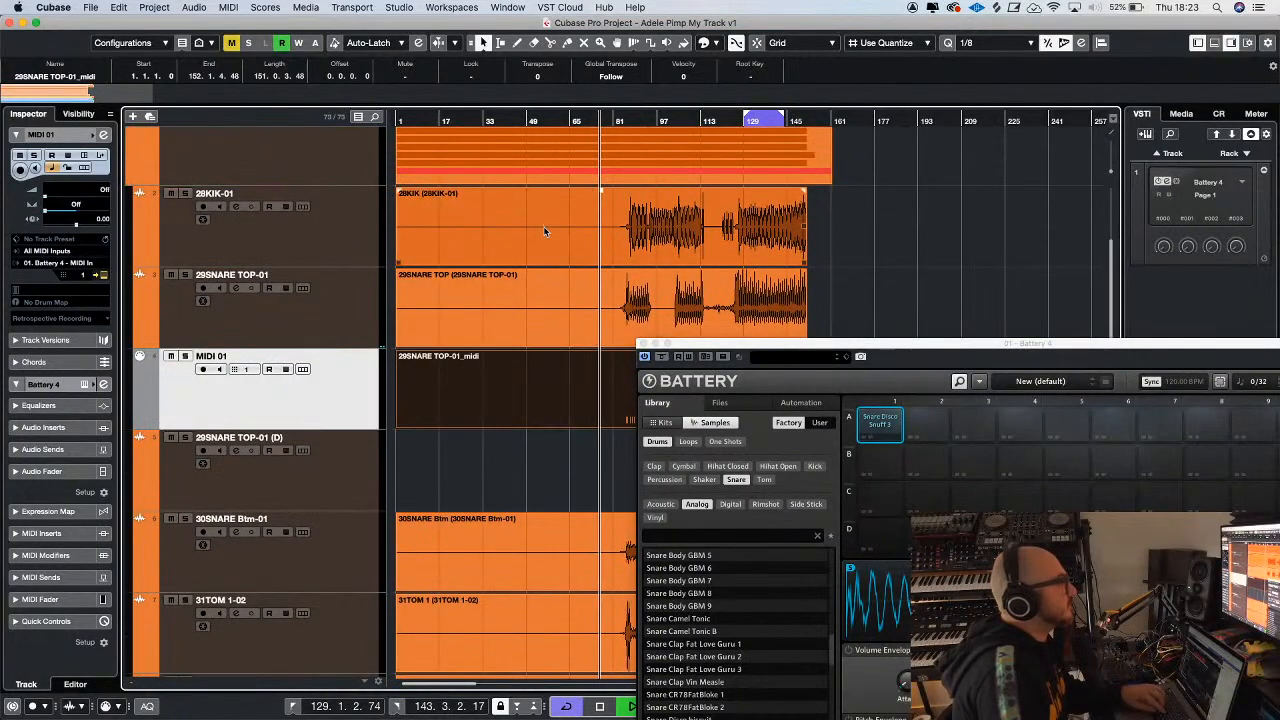
# Play the drums from about bar 86 while setting the Battery 4 snare's high cut to 2.3 kHz and adjusting its level
pyautogui.click(632, 118)
pyautogui.press('h')
pyautogui.press('h')
pyautogui.press('h')
pyautogui.press('h')
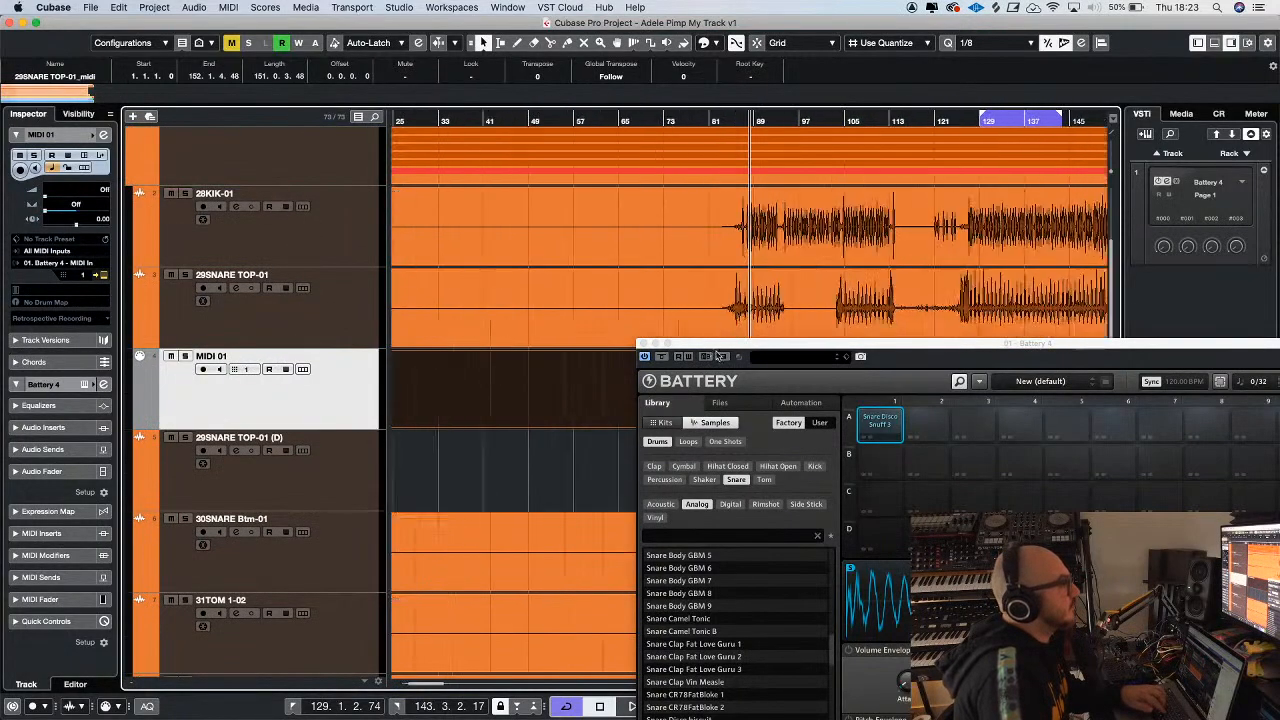
pyautogui.moveTo(645, 344); pyautogui.dragTo(128, 140)
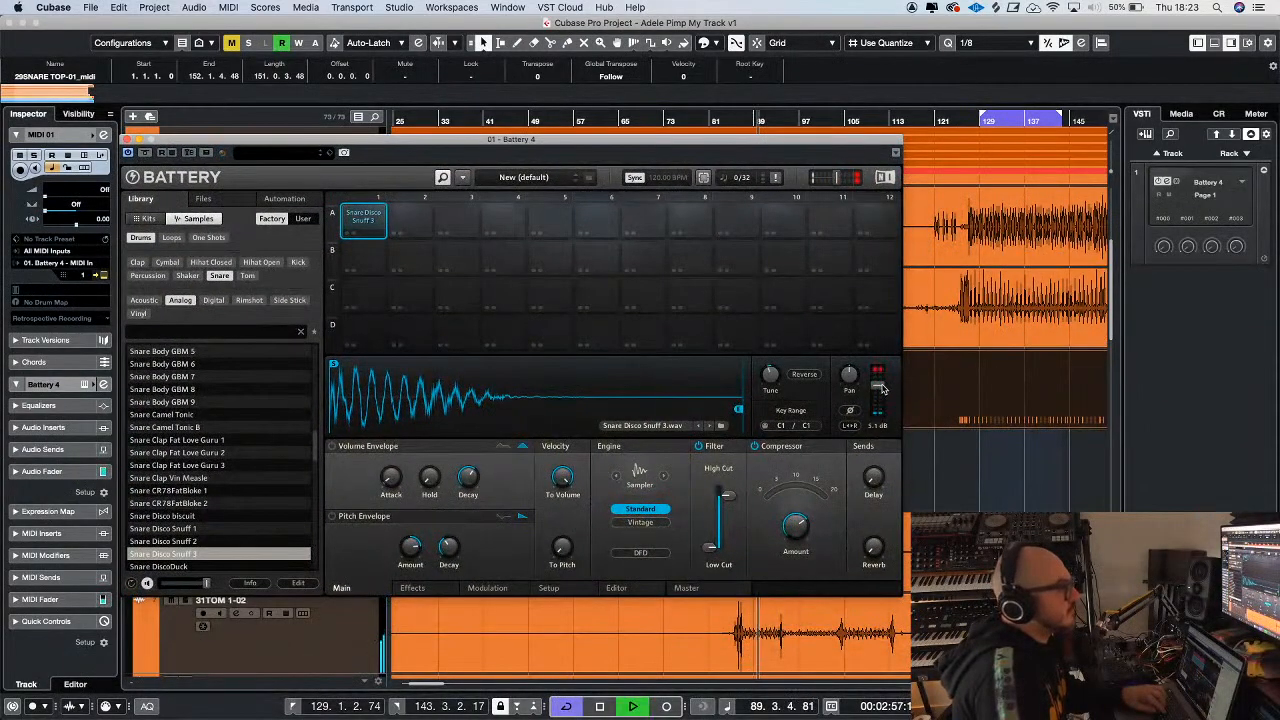
pyautogui.moveTo(730, 495); pyautogui.dragTo(730, 496)
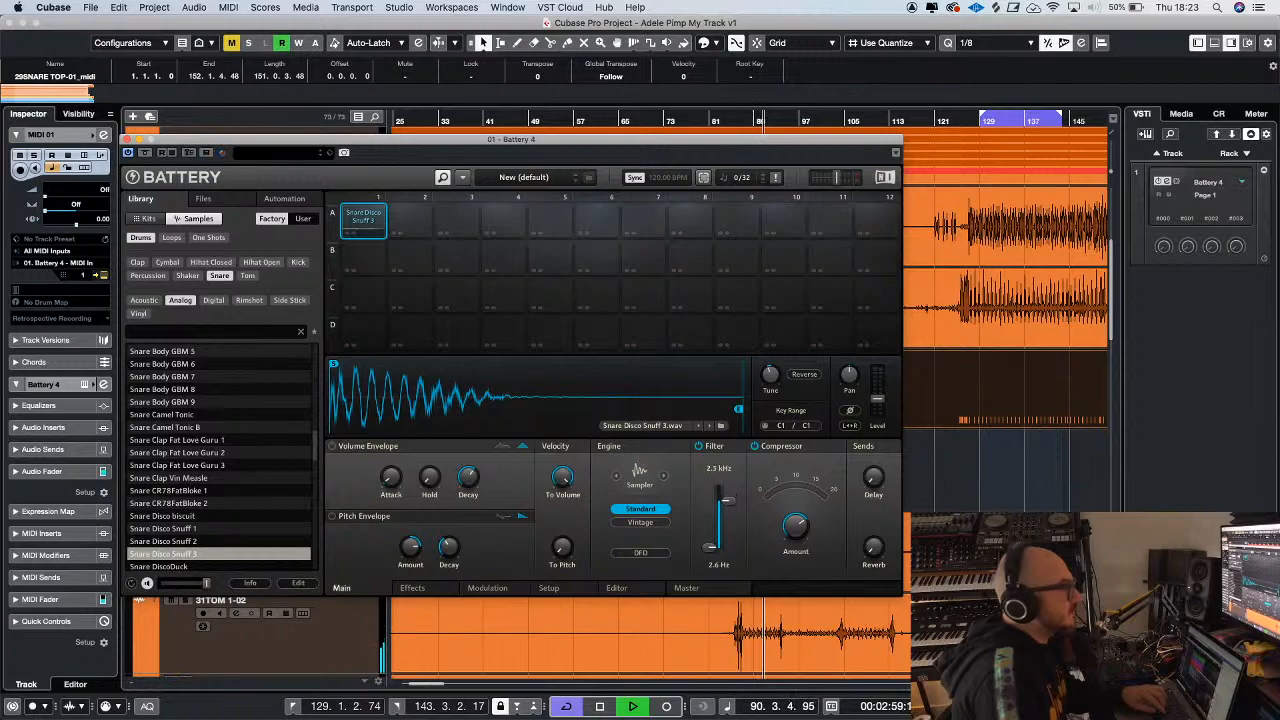
pyautogui.moveTo(879, 395); pyautogui.dragTo(879, 392)
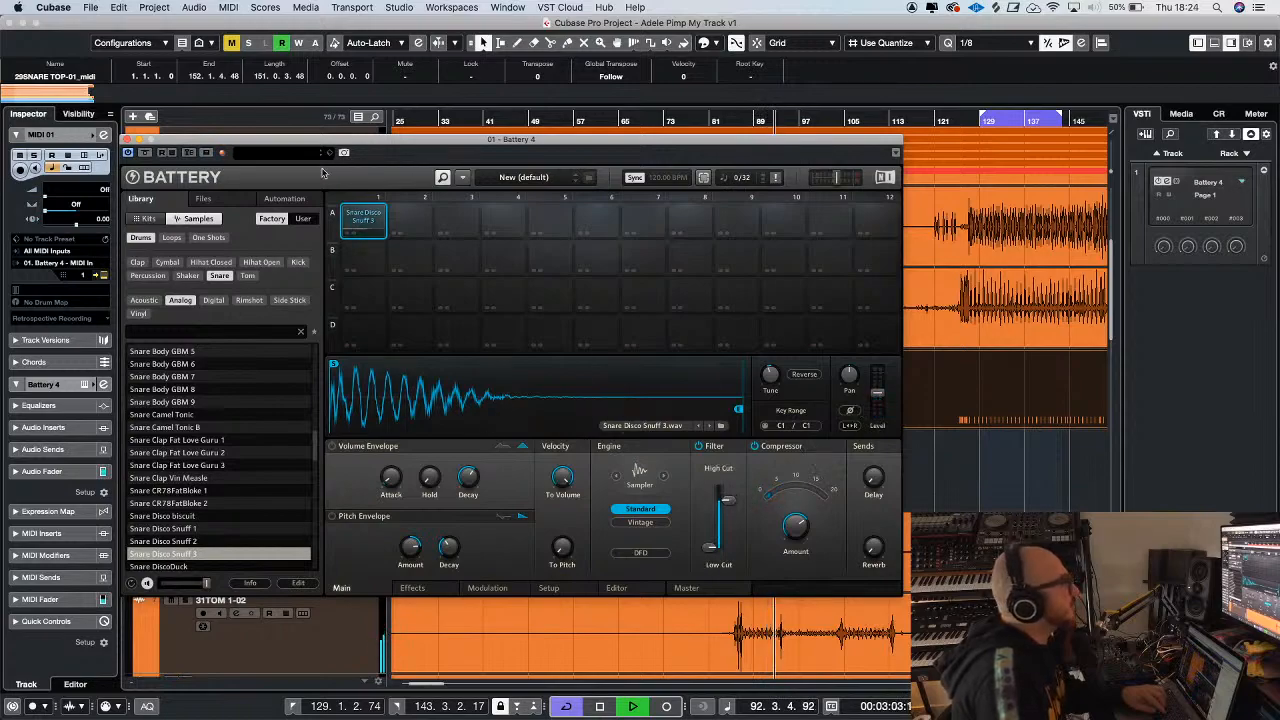
# Close the Battery 4 instrument and stop playback
pyautogui.click(127, 140)
pyautogui.press('space')
pyautogui.press('g')
pyautogui.press('g')
pyautogui.press('g')
pyautogui.press('g')
pyautogui.press('g')
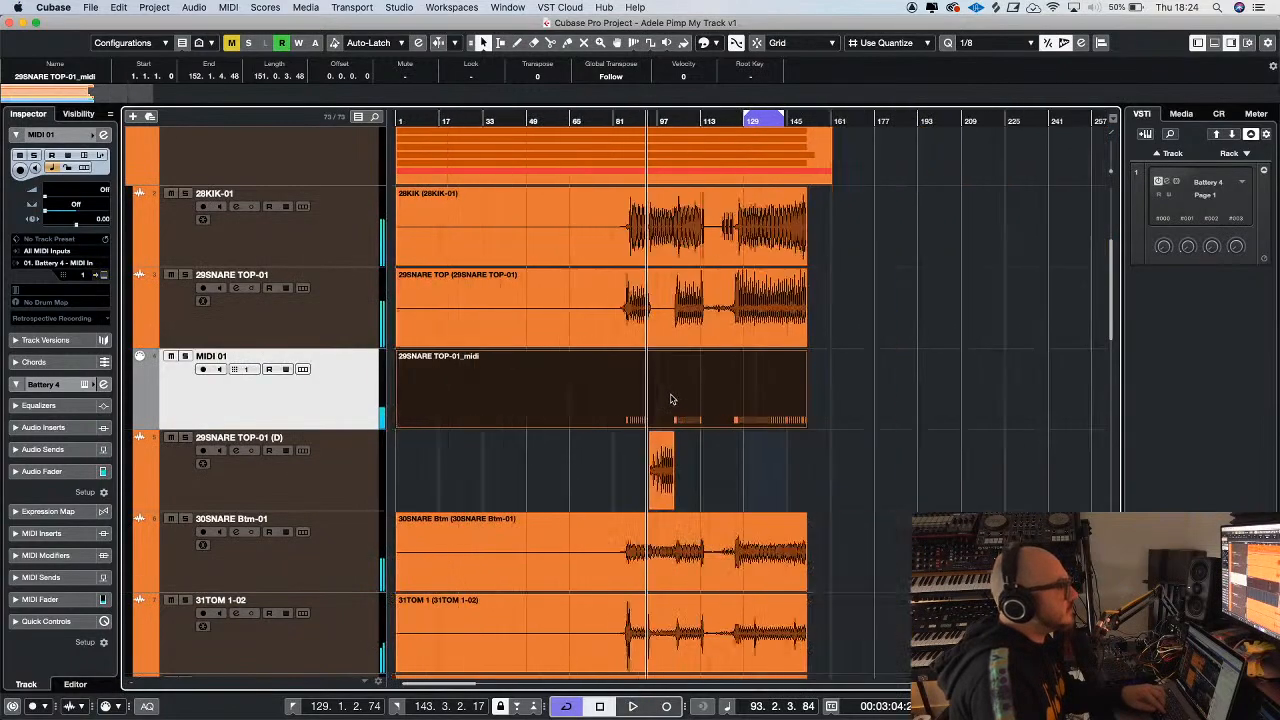
# Render the MIDI 01 snare part to audio in place, reactivating the original MIDI part and muting the rendered track
pyautogui.click(145, 8)
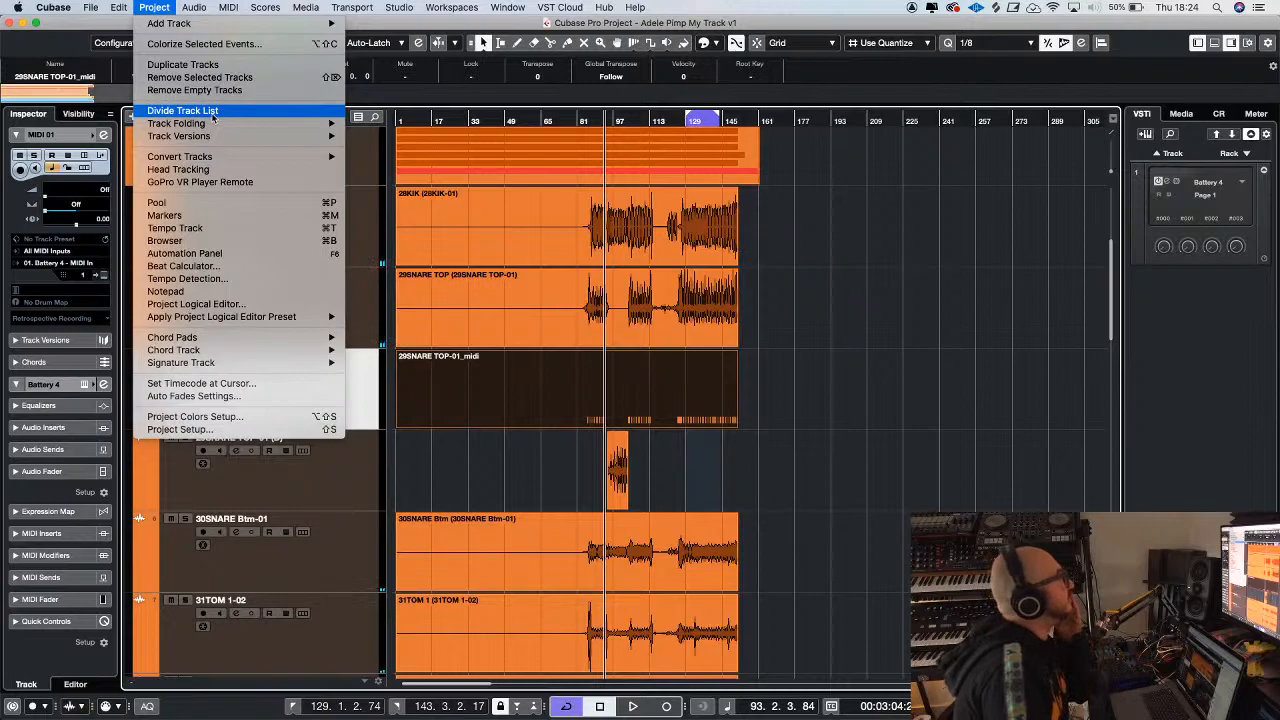
pyautogui.moveTo(121, 10)
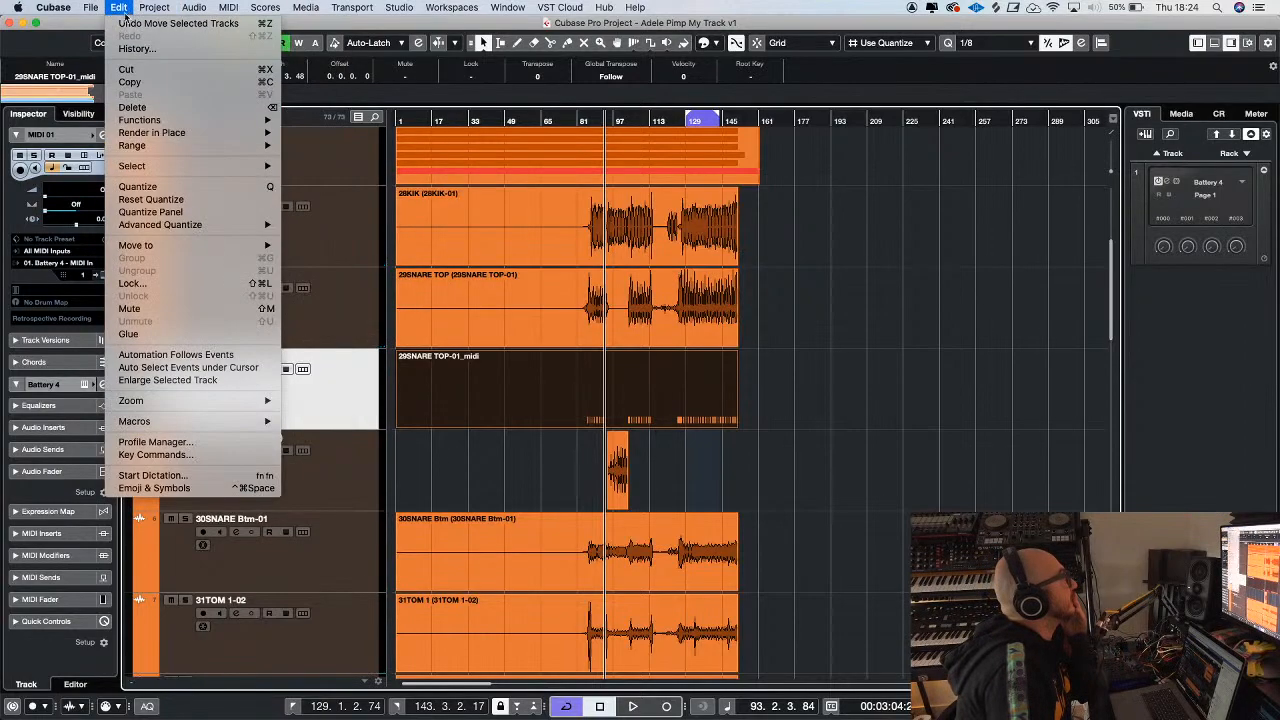
pyautogui.moveTo(266, 136)
pyautogui.click(345, 133)
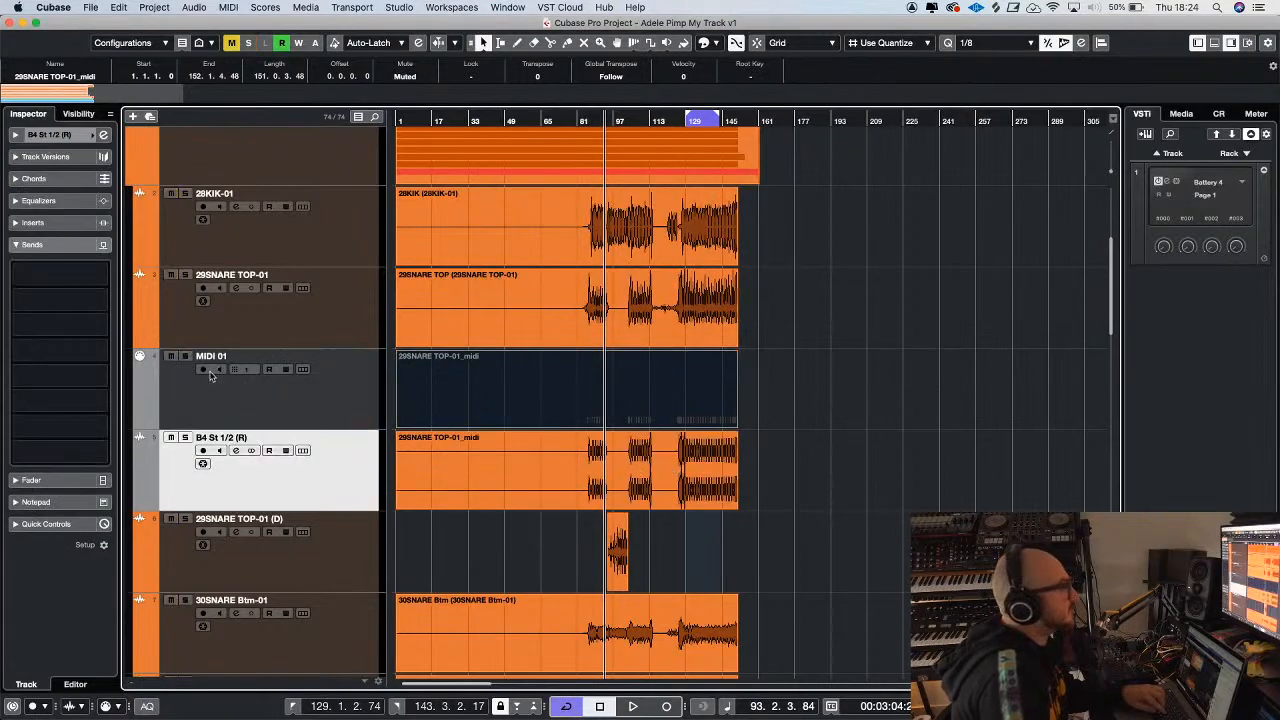
pyautogui.click(569, 357)
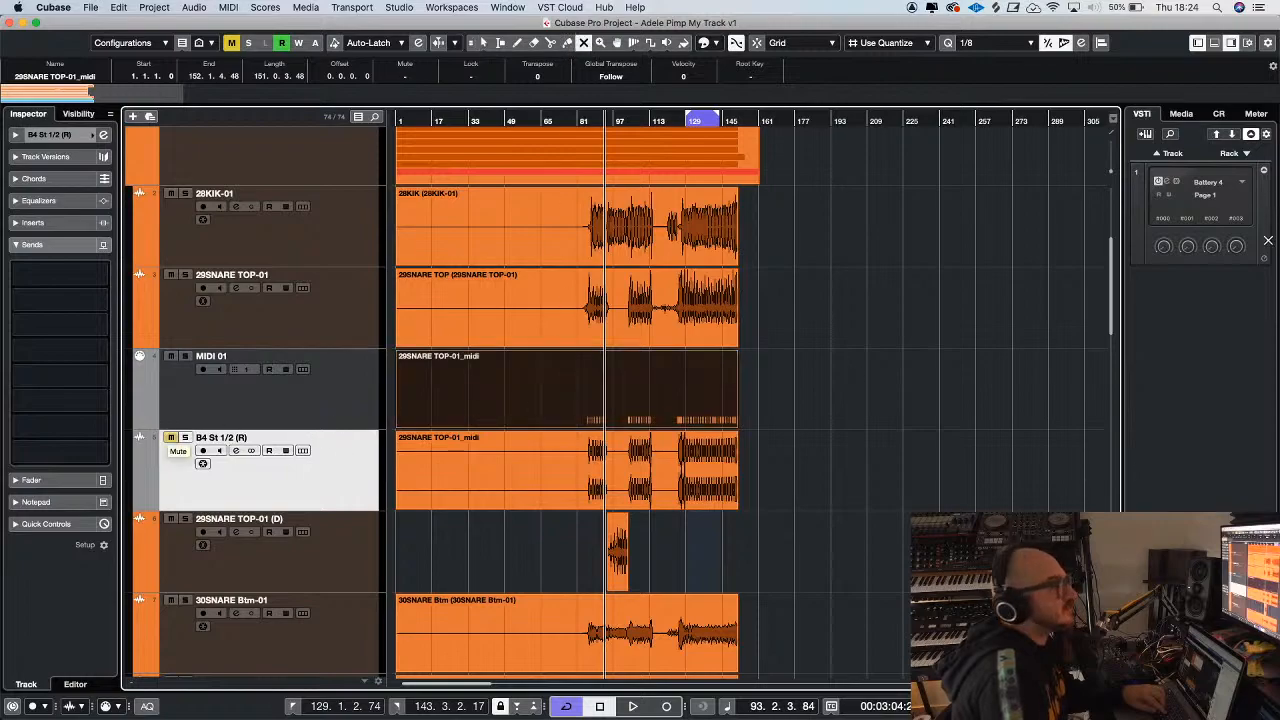
# Replace Battery 4 in the instrument rack with Kontakt 5, without creating a new MIDI track
pyautogui.rightClick(1238, 181)
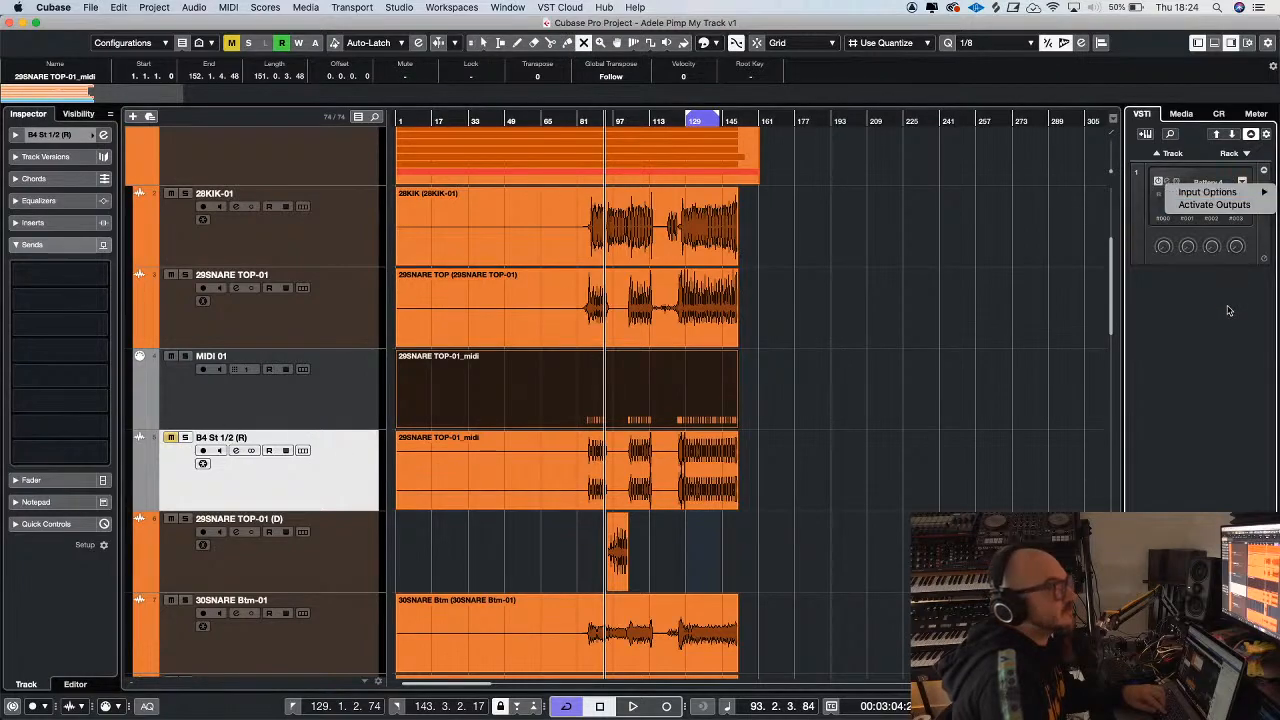
pyautogui.click(1229, 306)
pyautogui.click(1210, 184)
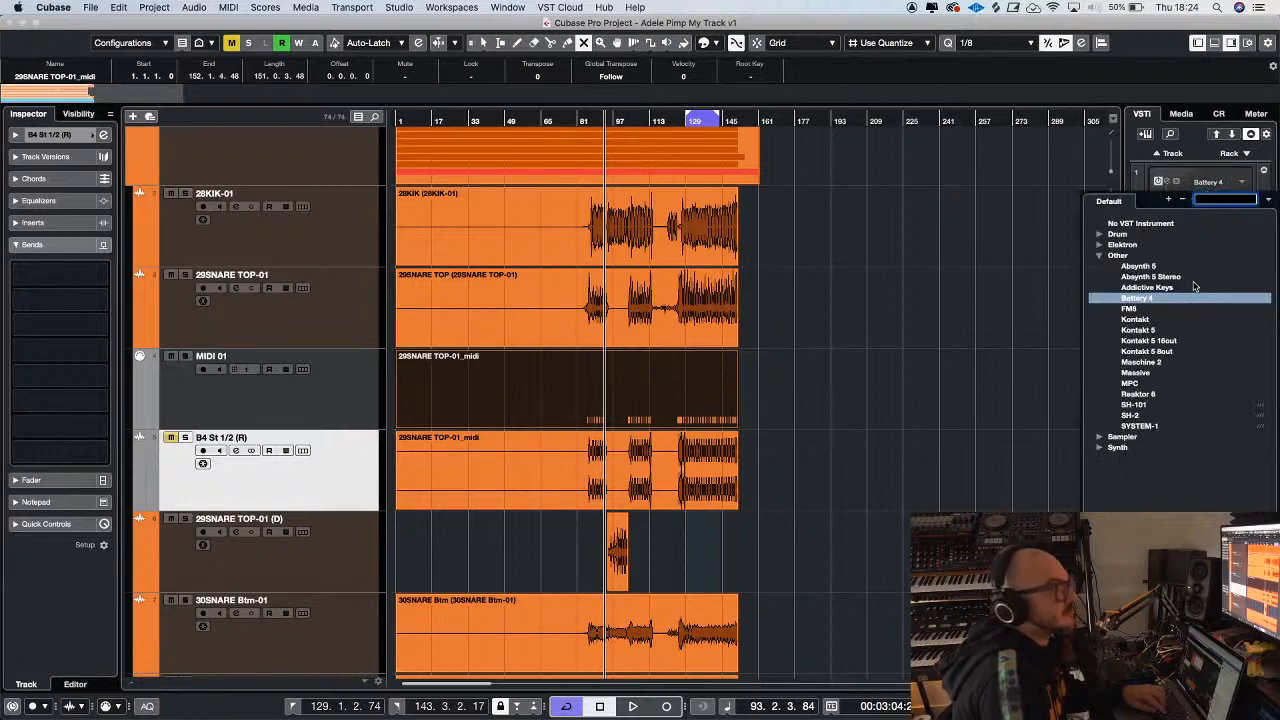
pyautogui.press('Escape')
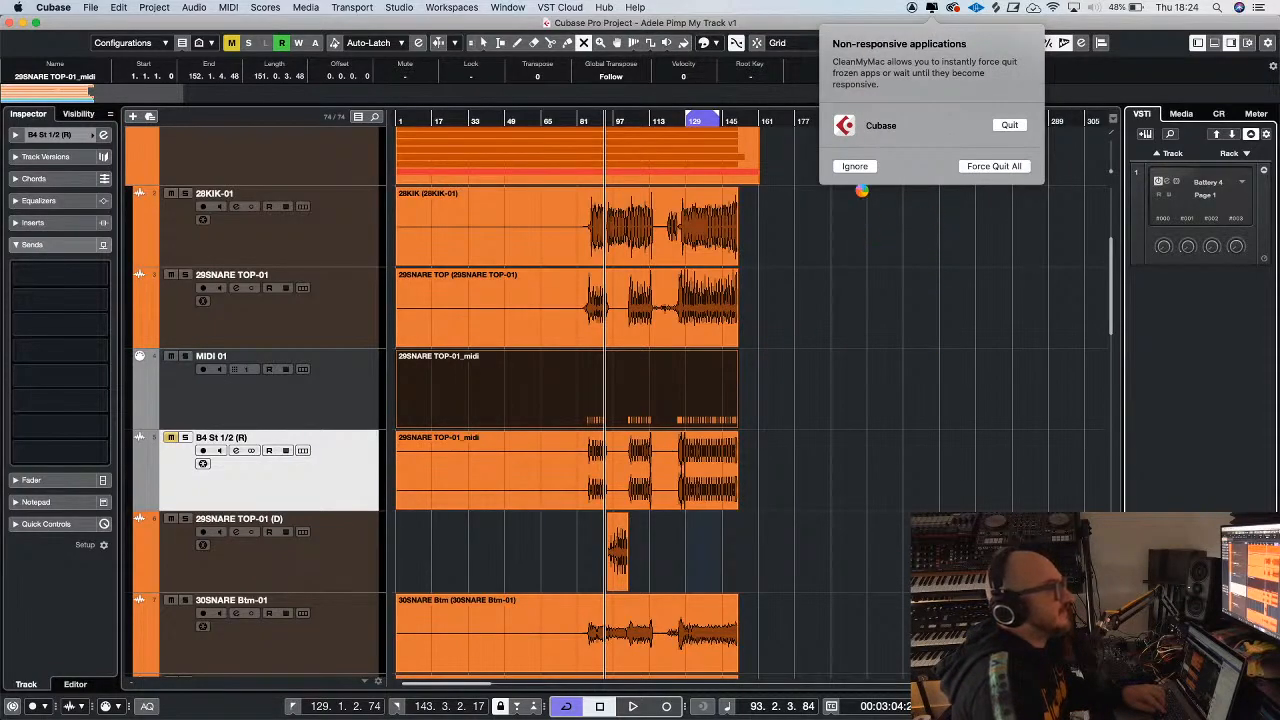
pyautogui.click(856, 167)
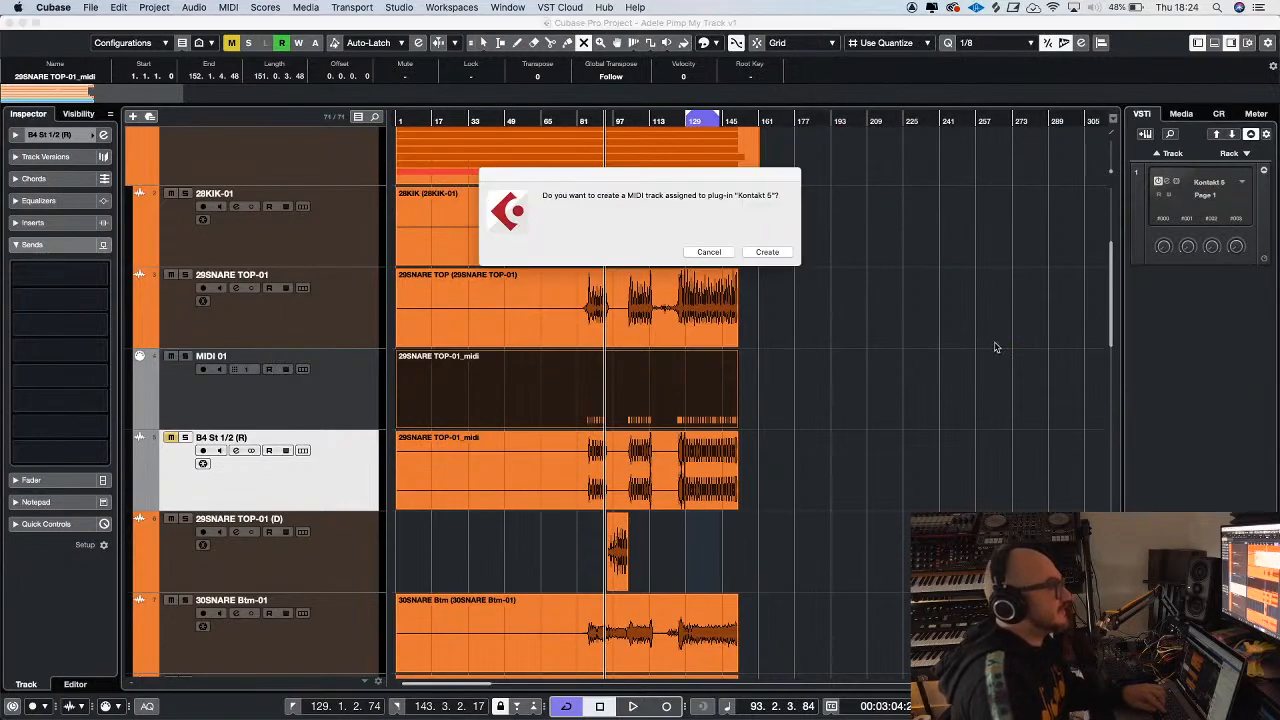
pyautogui.click(708, 252)
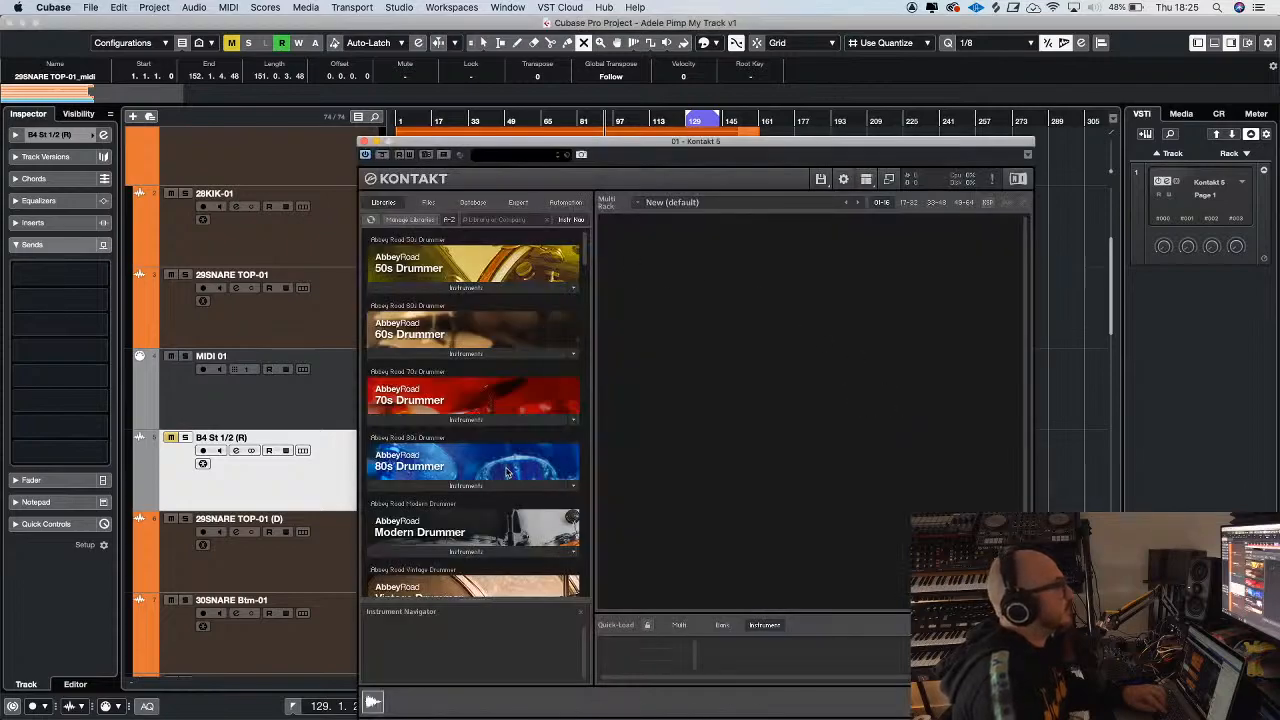
# Load AR60s Late Kit Lite from the Abbey Road 60s Drummer library and close the Kontakt 5 instrument
pyautogui.click(466, 353)
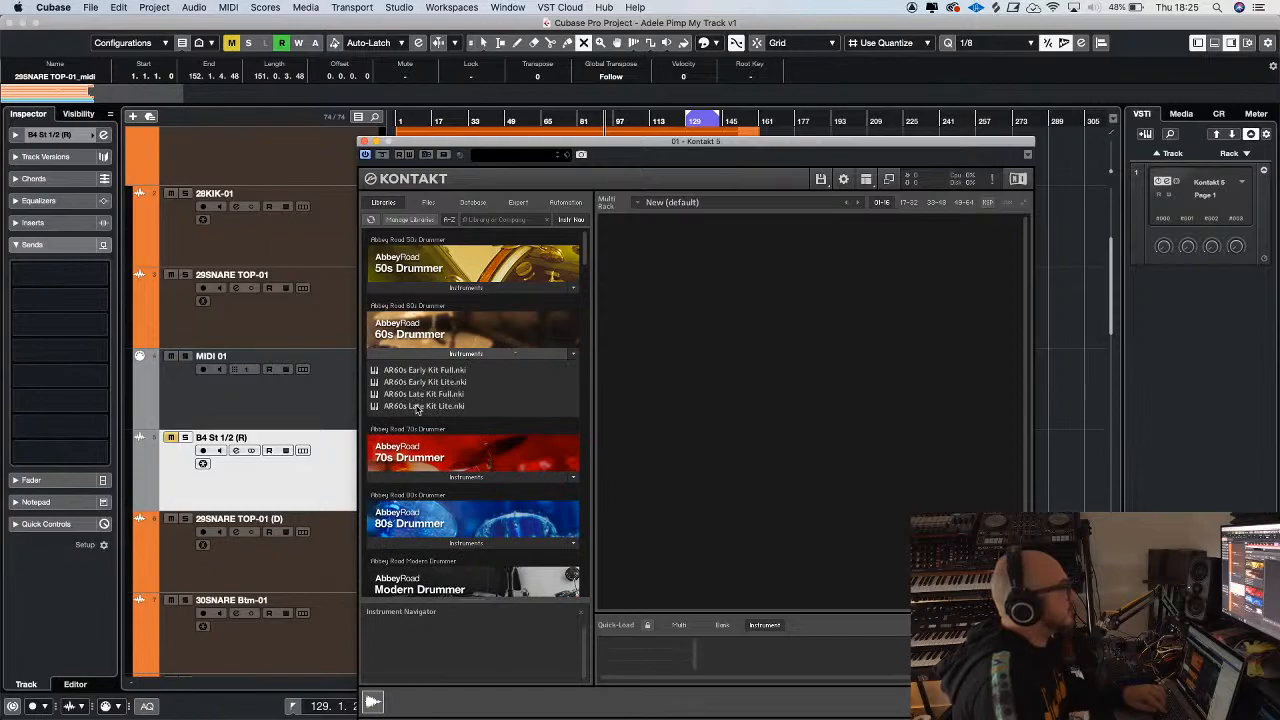
pyautogui.doubleClick(418, 406)
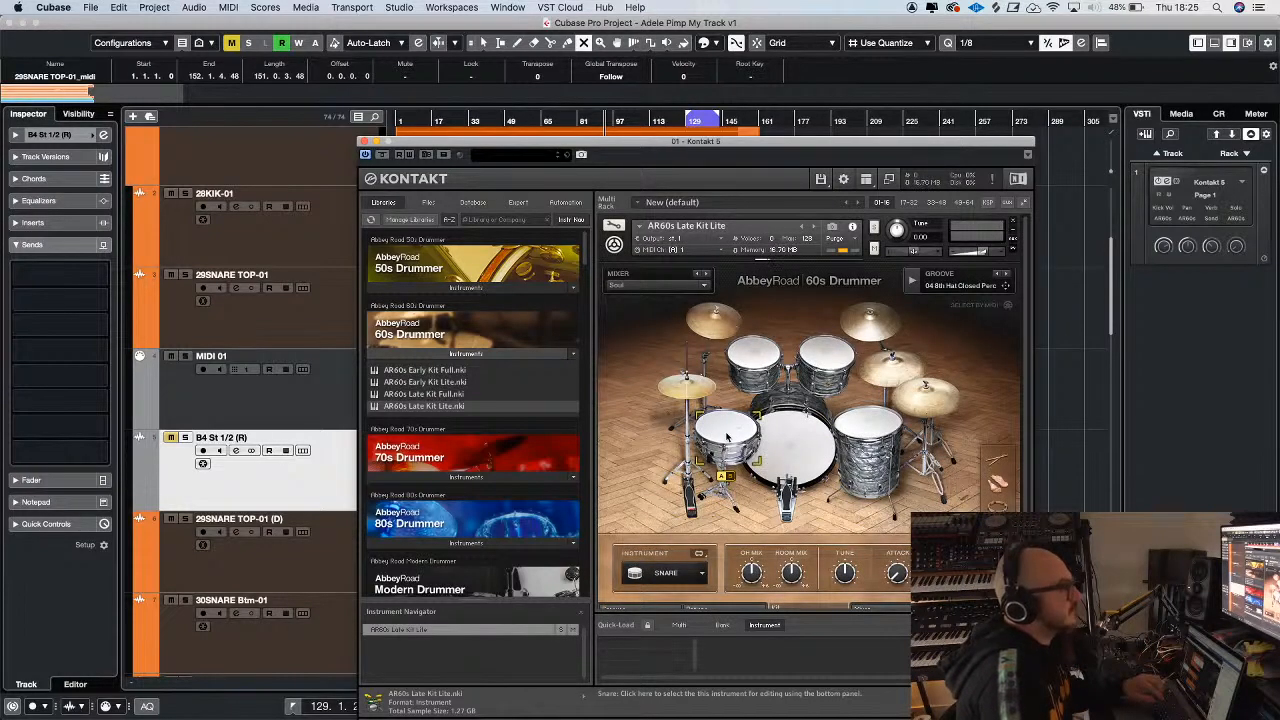
pyautogui.click(364, 142)
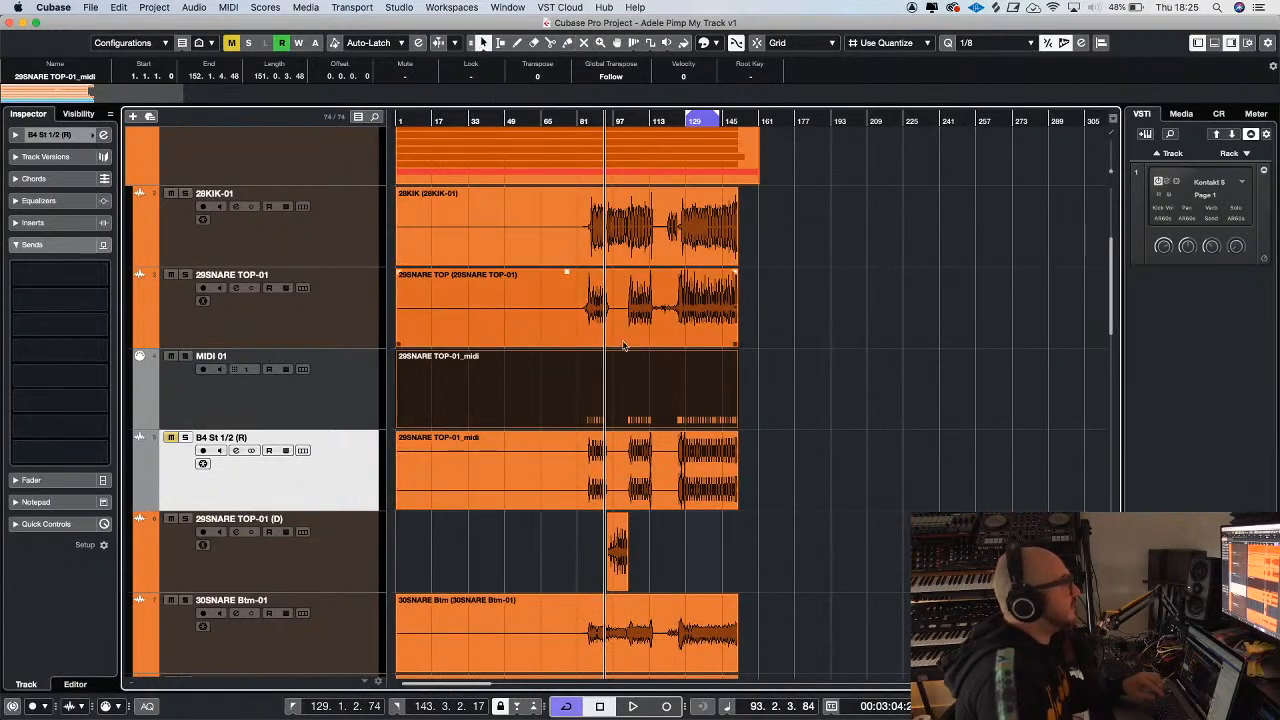
# Open the MIDI 01 snare part in the Key Editor and route the track's output to Kontakt 5 - MIDI In
pyautogui.doubleClick(630, 383)
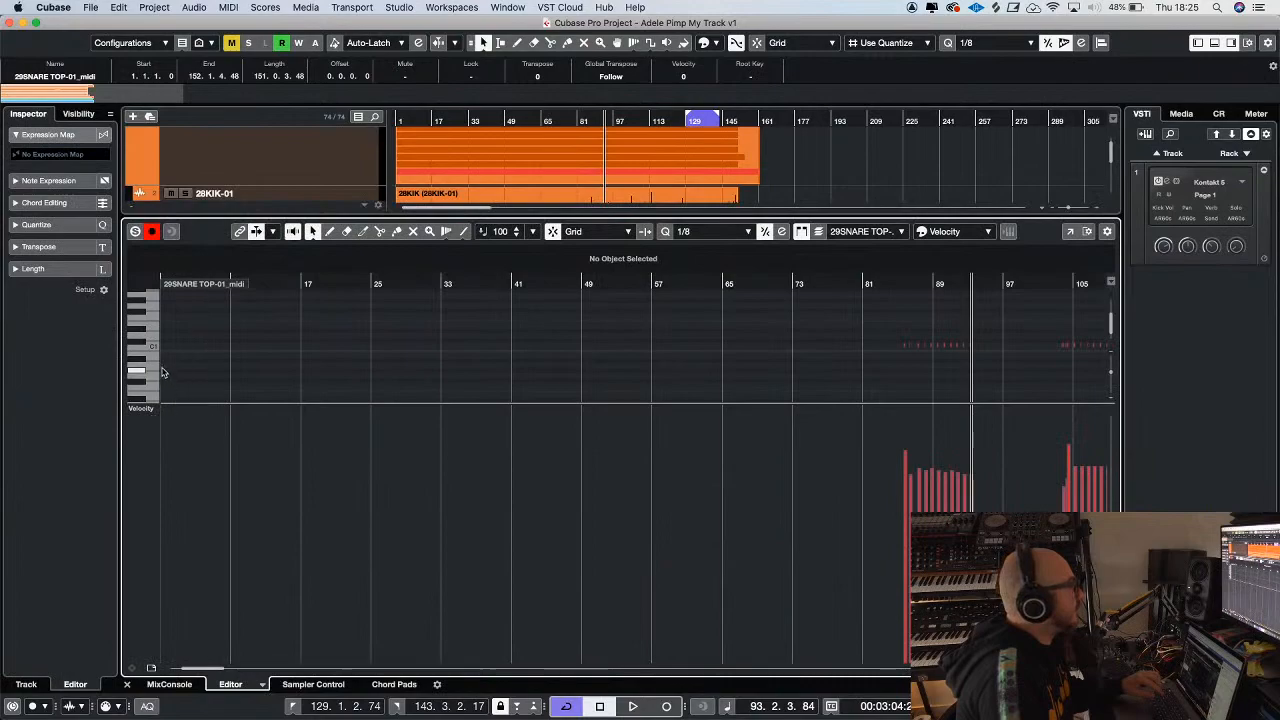
pyautogui.scroll(-3, 152, 317)
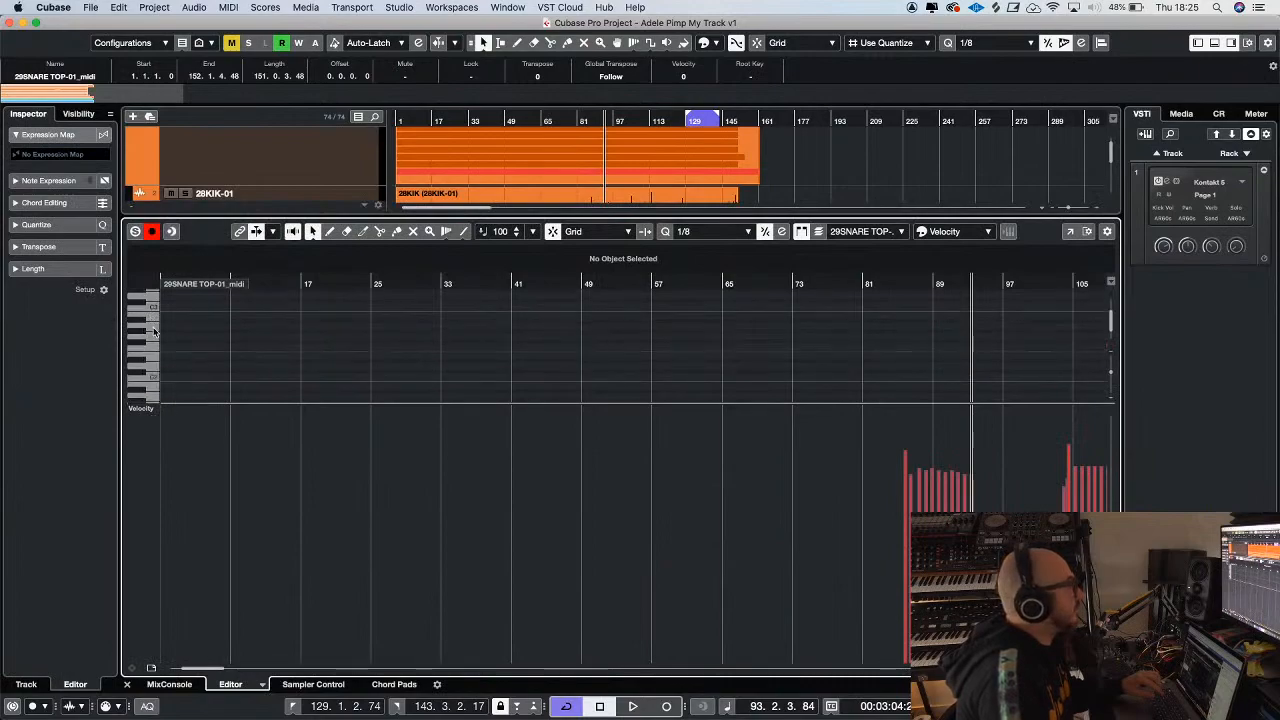
pyautogui.click(252, 176)
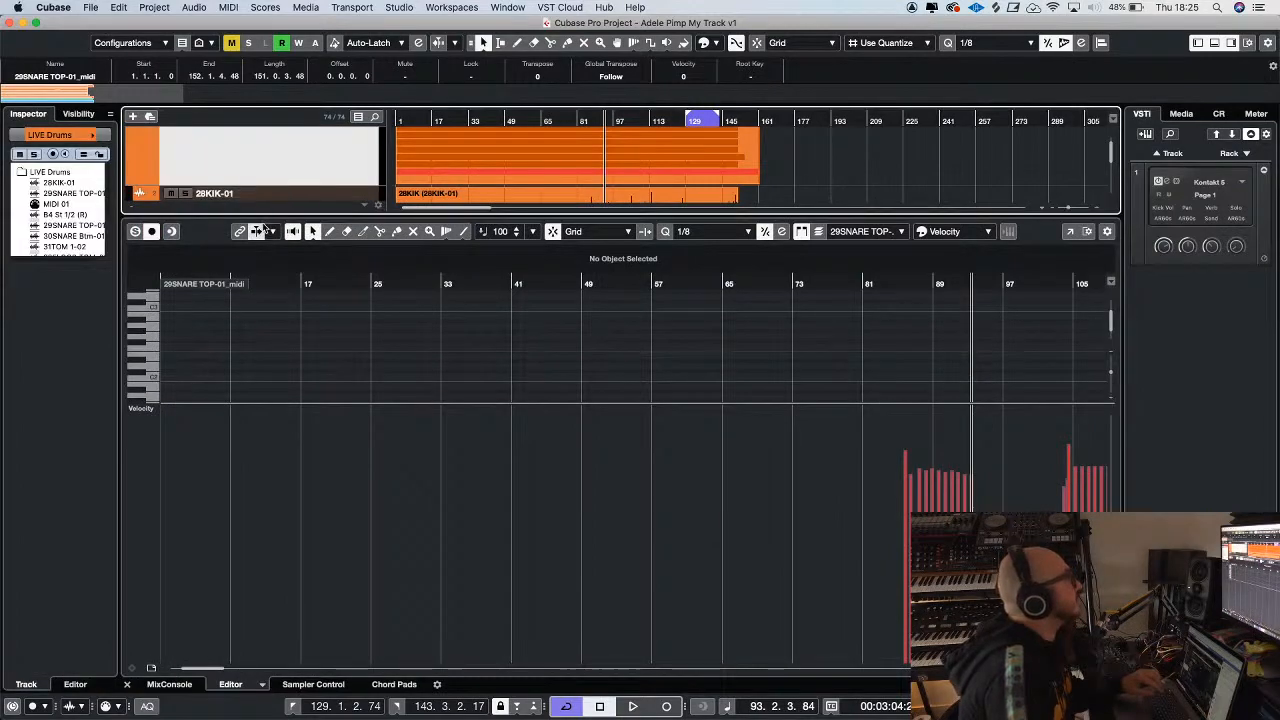
pyautogui.moveTo(259, 213); pyautogui.dragTo(259, 455)
pyautogui.click(266, 404)
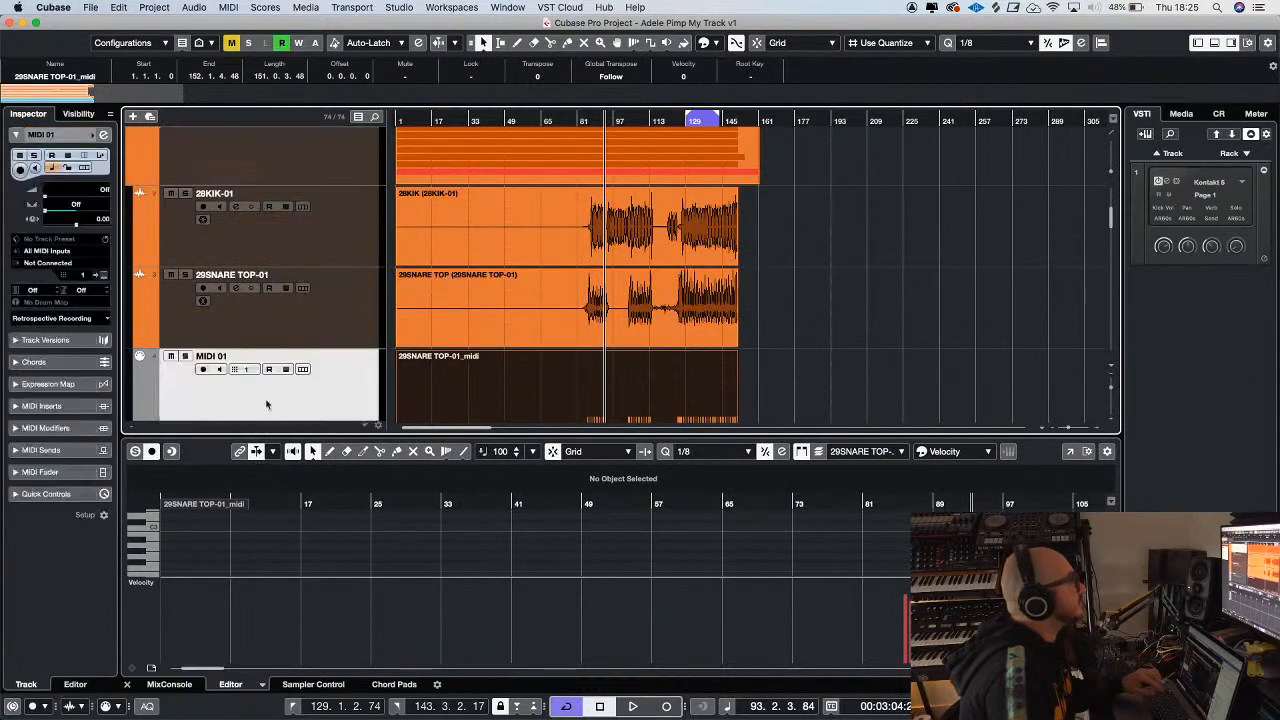
pyautogui.click(47, 263)
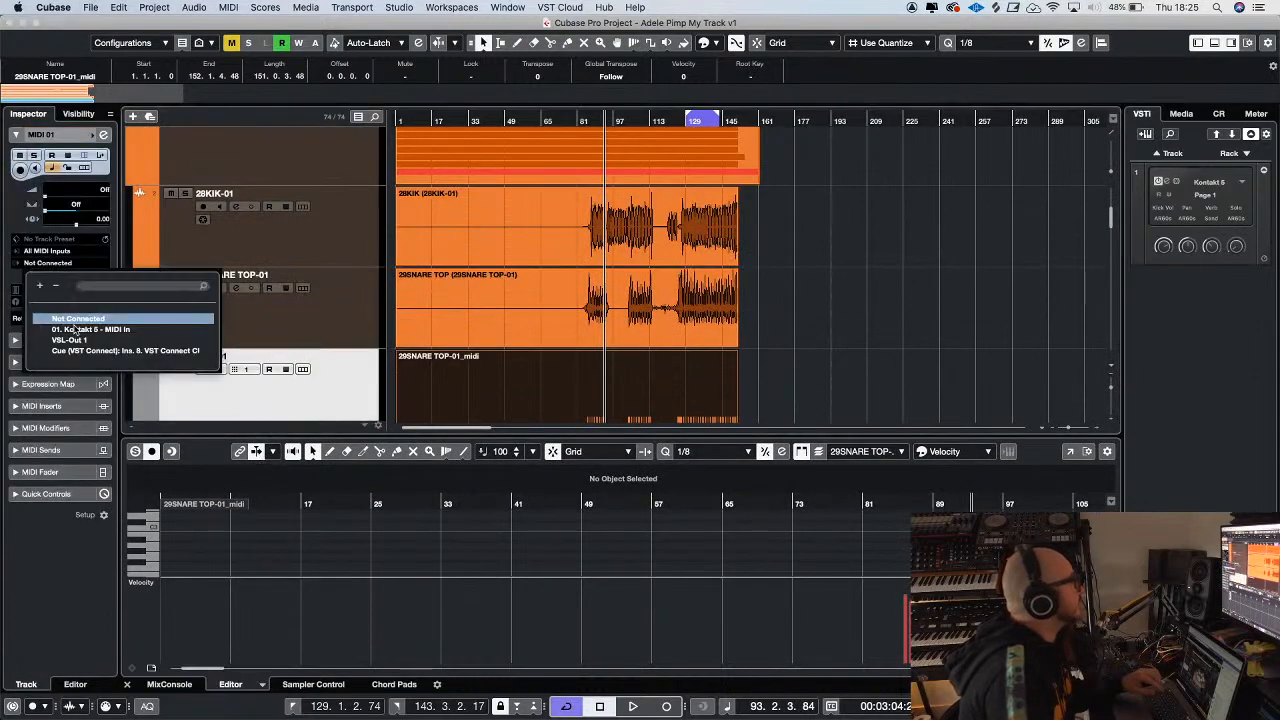
pyautogui.click(76, 330)
# Enlarge the Key Editor for the MIDI 01 part and audition the Kontakt 5 drum sounds on the keys around C1
pyautogui.moveTo(270, 437); pyautogui.dragTo(270, 230)
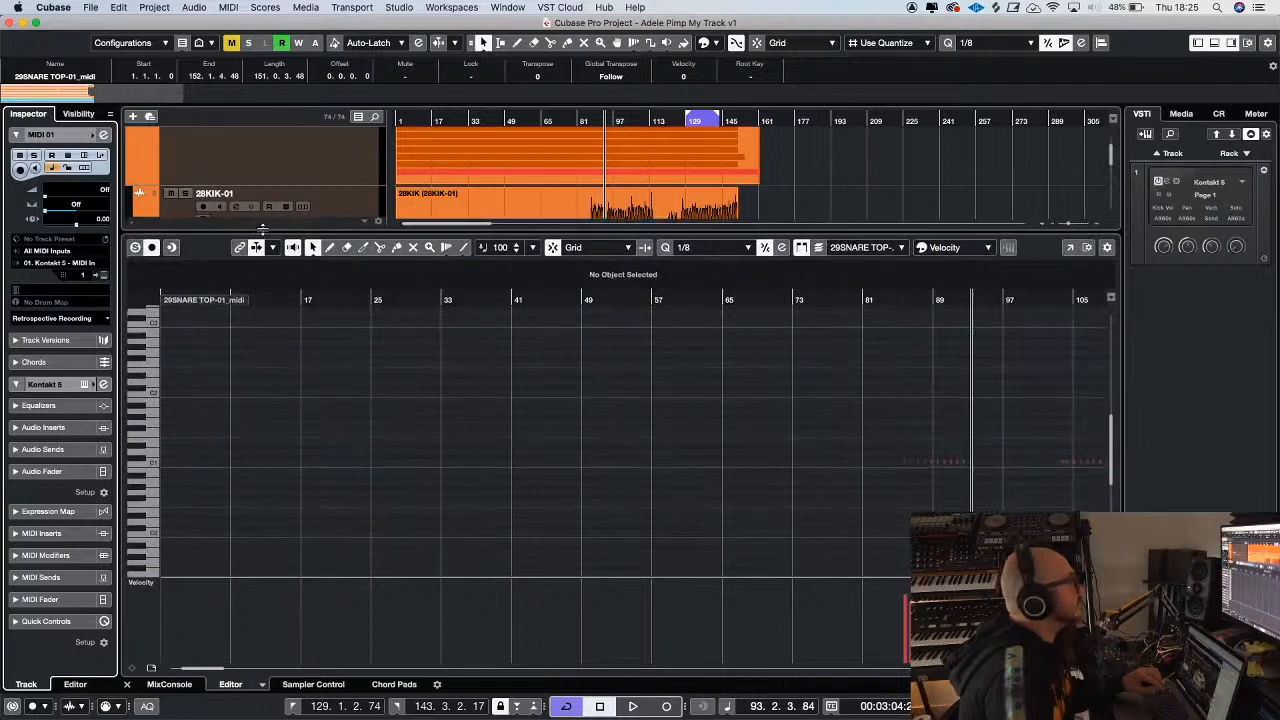
pyautogui.click(153, 460)
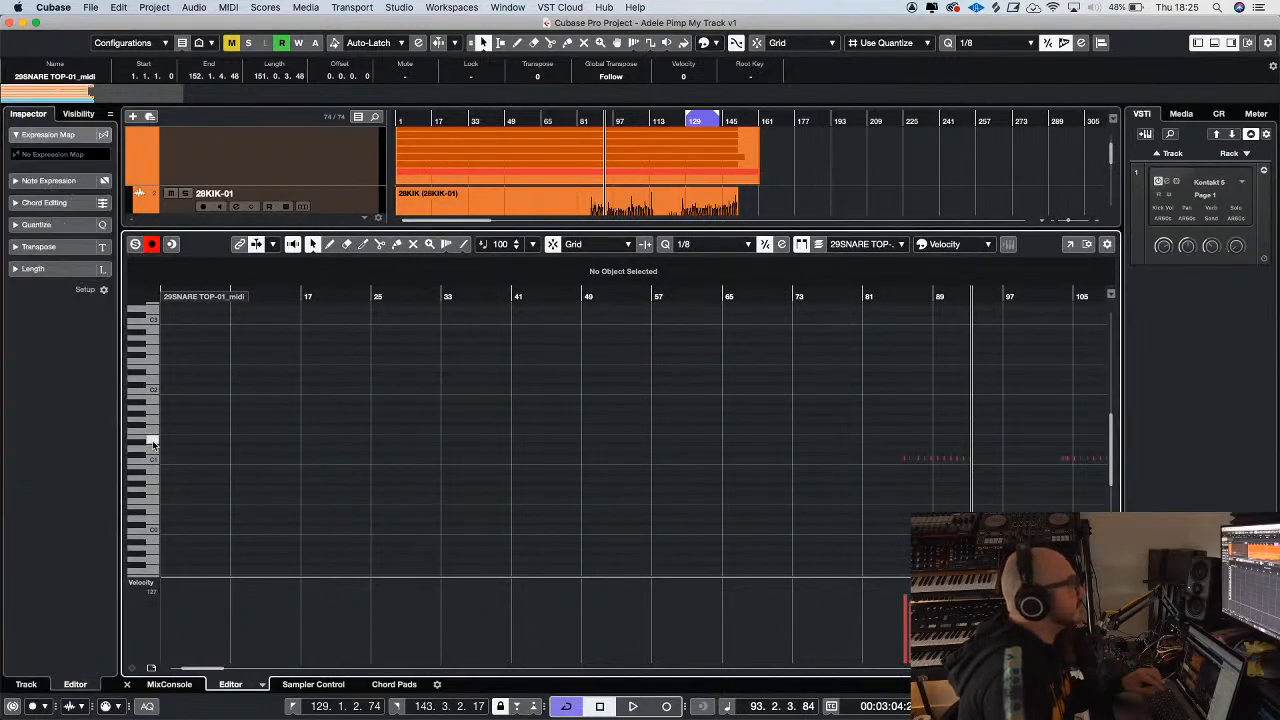
pyautogui.press('g')
pyautogui.press('g')
pyautogui.press('g')
pyautogui.press('g')
pyautogui.press('g')
pyautogui.press('g')
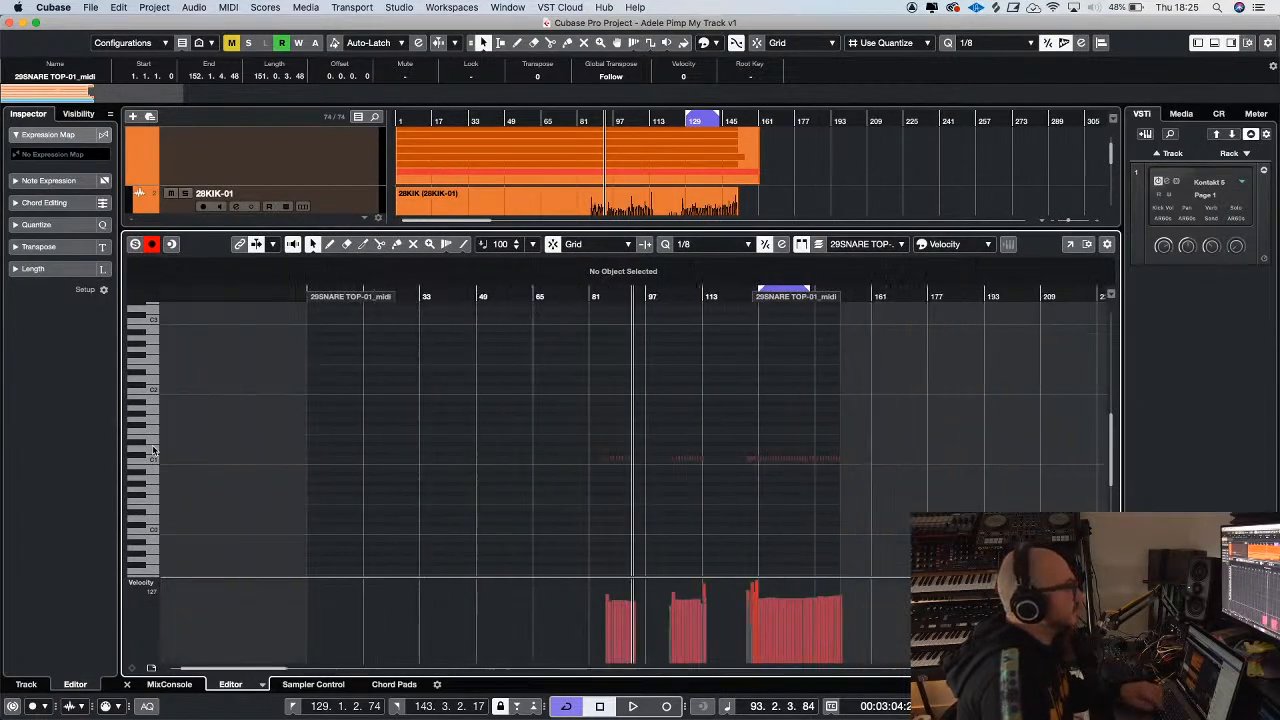
# Select all the snare notes in the MIDI 01 part and transpose them from C1 up to D1
pyautogui.moveTo(543, 427); pyautogui.dragTo(851, 500)
pyautogui.press('h')
pyautogui.press('h')
pyautogui.press('h')
pyautogui.press('h')
pyautogui.press('h')
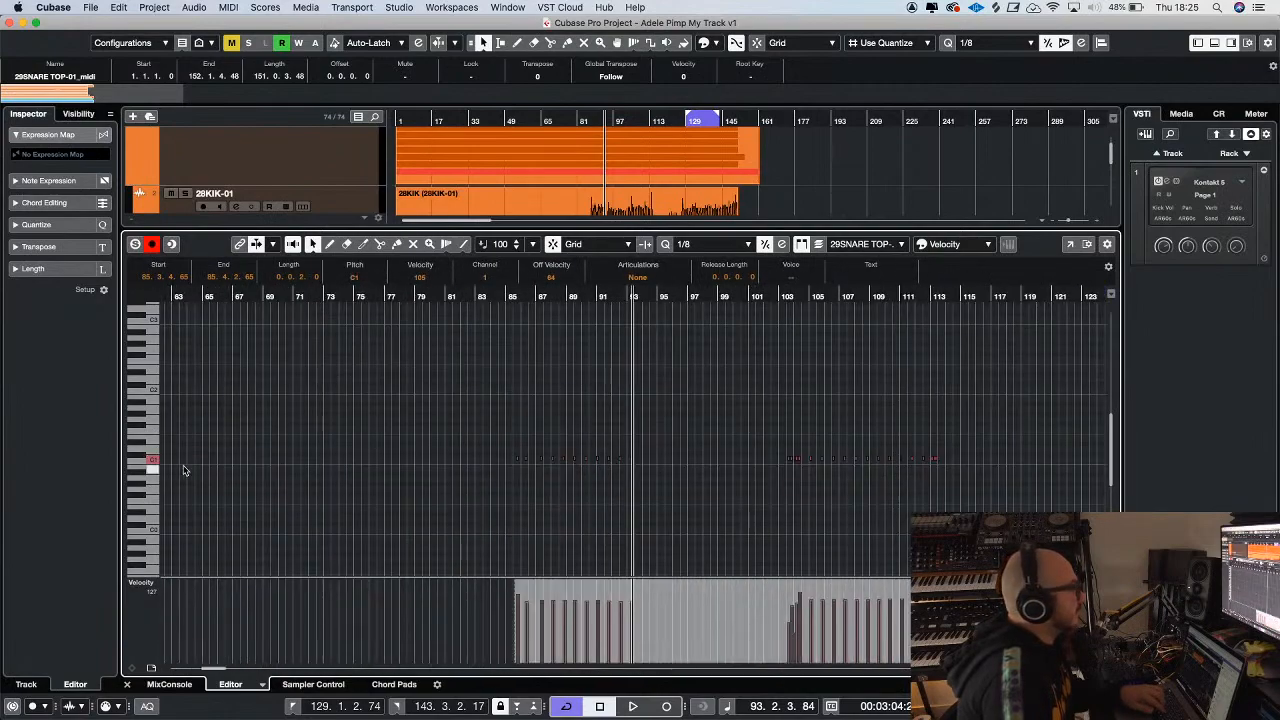
pyautogui.press('h')
pyautogui.press('h')
pyautogui.press('h')
pyautogui.press('h')
pyautogui.press('h')
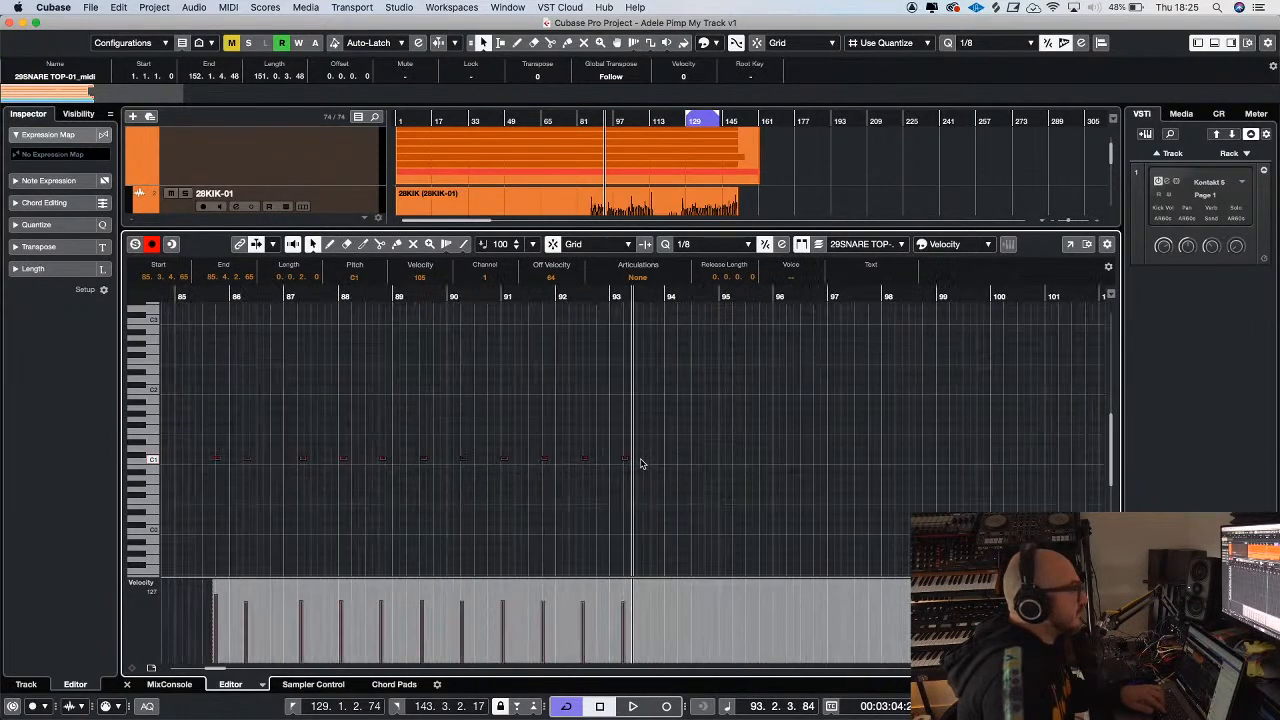
pyautogui.moveTo(607, 457); pyautogui.dragTo(607, 454)
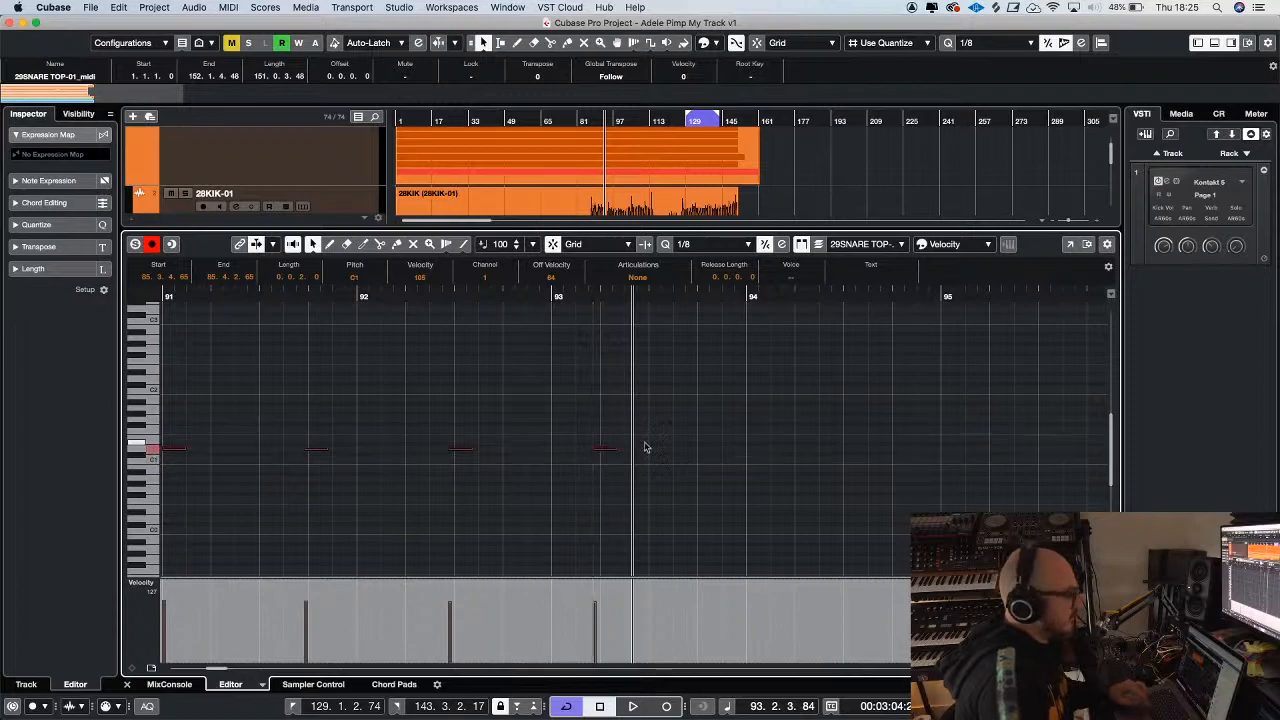
# Close the Key Editor and play back the drums with the Kontakt 5 snare from around bar 85
pyautogui.press('space')
pyautogui.click(128, 683)
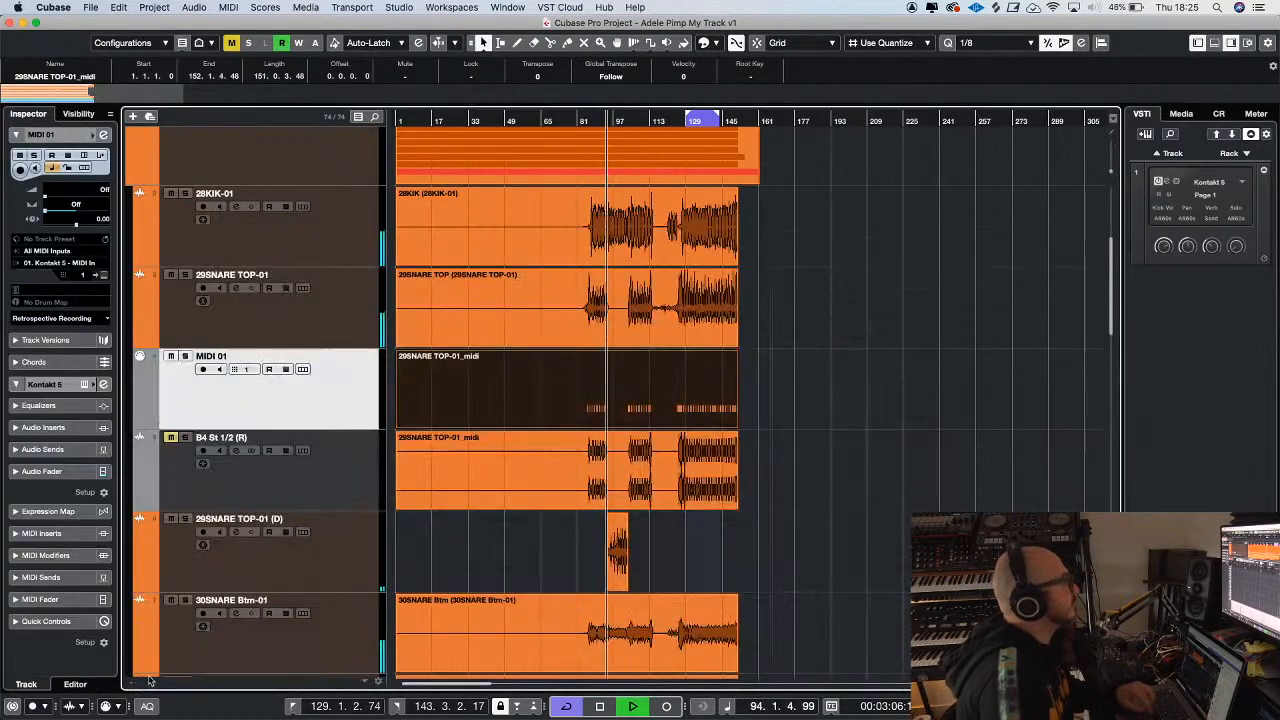
pyautogui.click(588, 122)
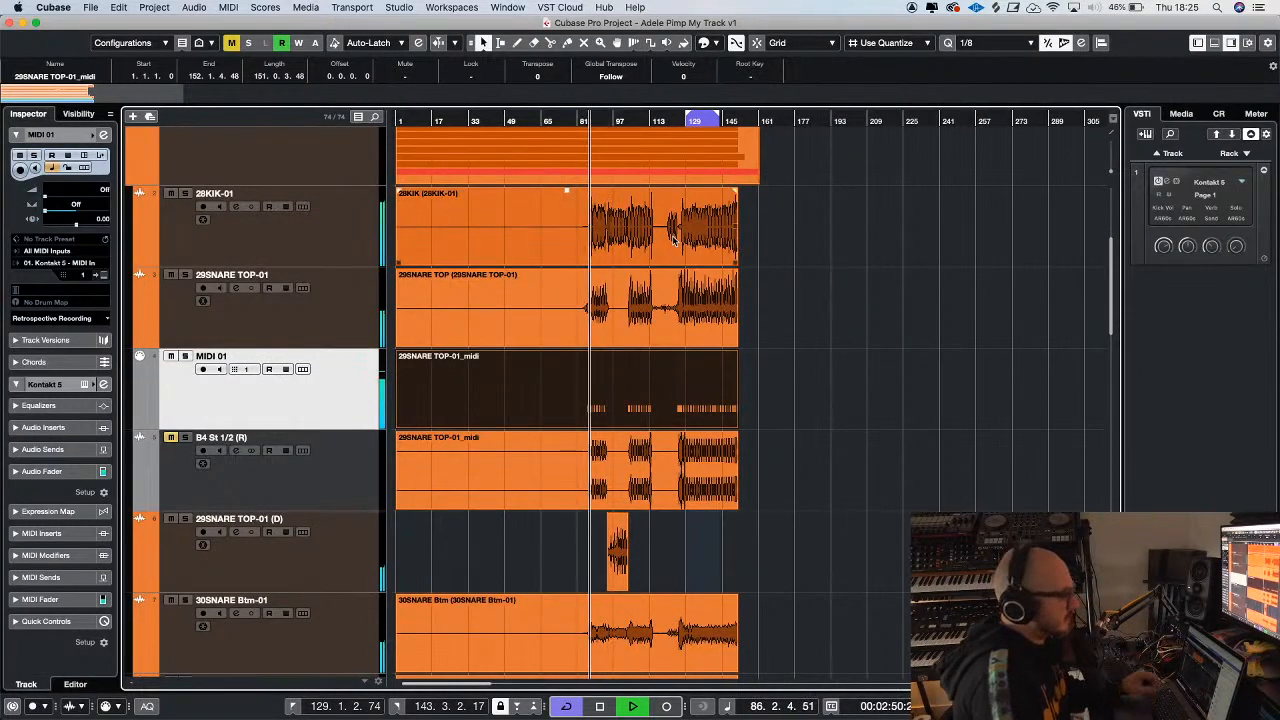
pyautogui.press('g')
pyautogui.press('g')
pyautogui.press('h')
pyautogui.press('h')
pyautogui.press('h')
pyautogui.press('h')
pyautogui.press('h')
pyautogui.press('h')
pyautogui.press('g')
pyautogui.press('g')
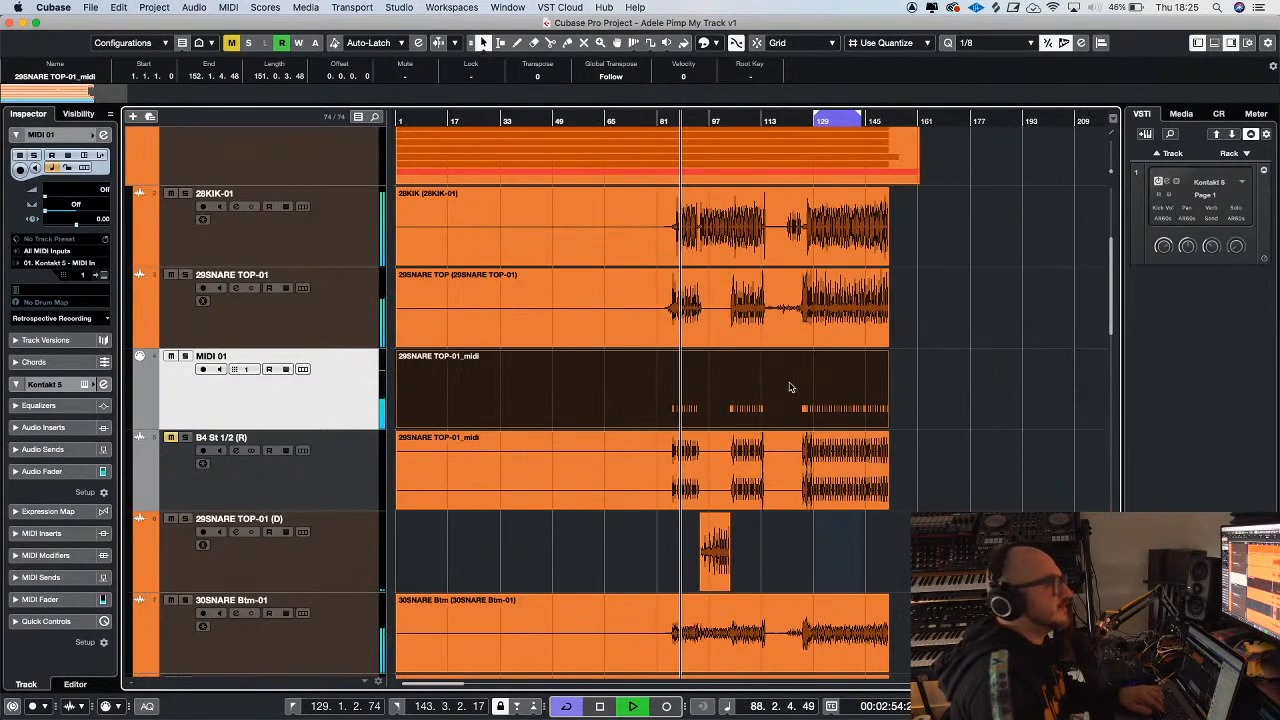
pyautogui.press('g')
pyautogui.scroll(-10, 790, 387)
pyautogui.hscroll(3, 790, 387)
pyautogui.hscroll(-1, 832, 319)
pyautogui.scroll(10, 830, 319)
pyautogui.hscroll(-1, 840, 325)
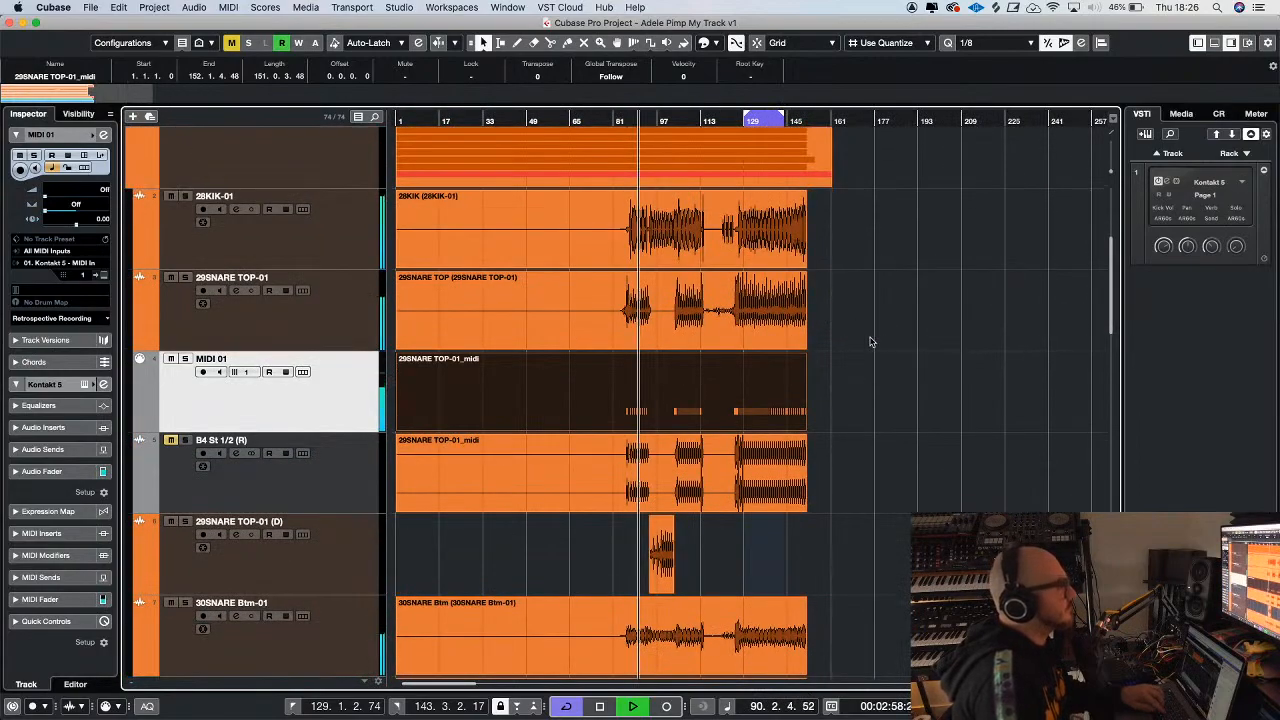
pyautogui.press('space')
# Render the MIDI 01 snare part to audio in place with its Kontakt 5 sound
pyautogui.click(117, 7)
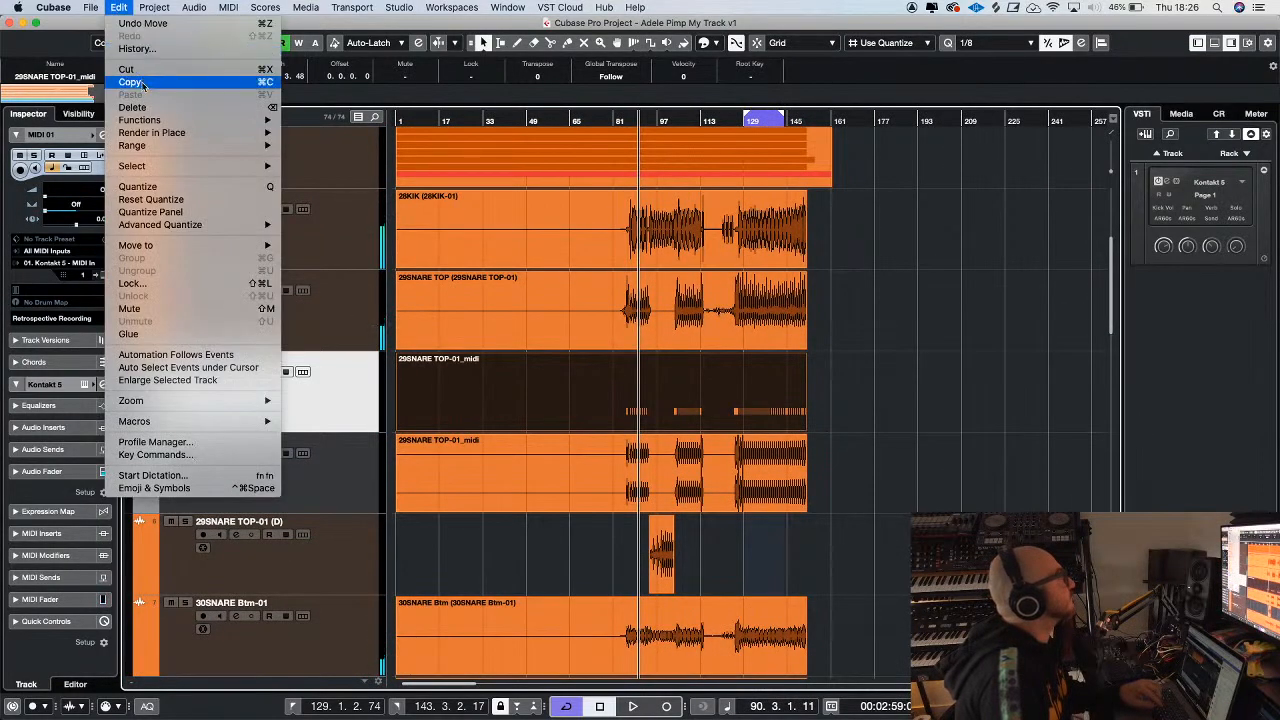
pyautogui.moveTo(157, 132)
pyautogui.click(350, 132)
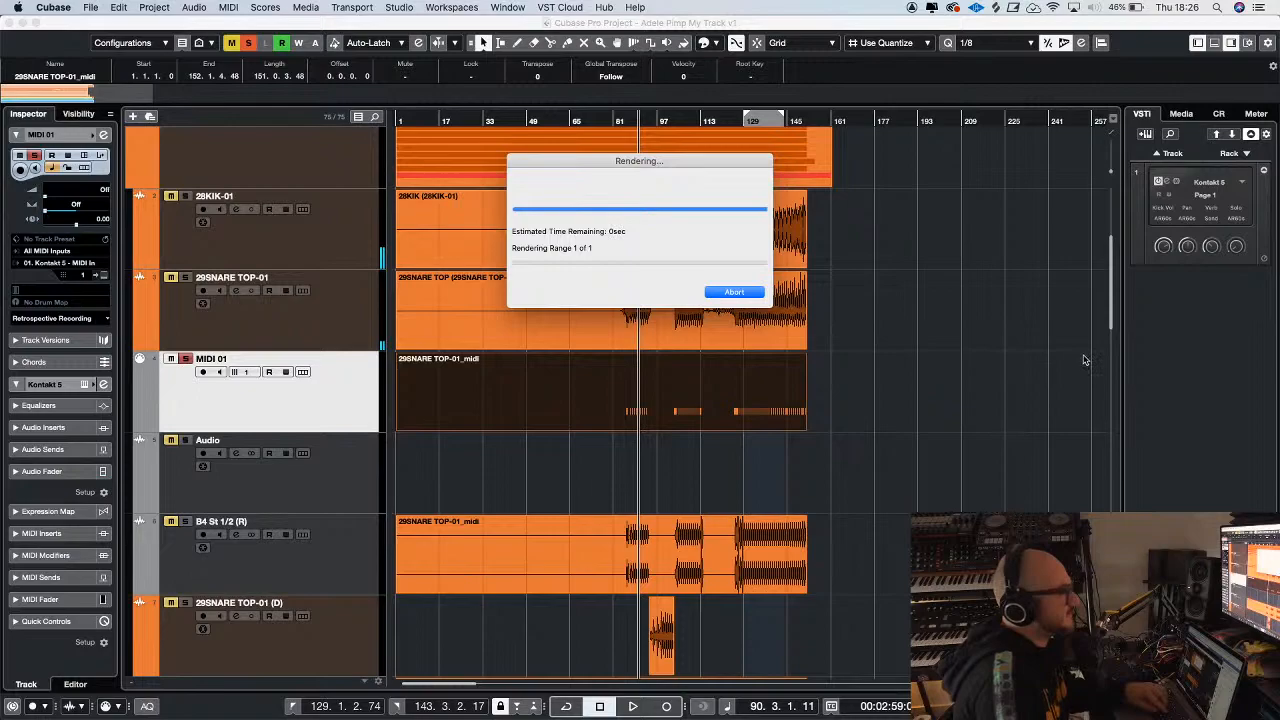
# Remove Kontakt 5 from the instrument rack and discard its changes
pyautogui.click(1209, 182)
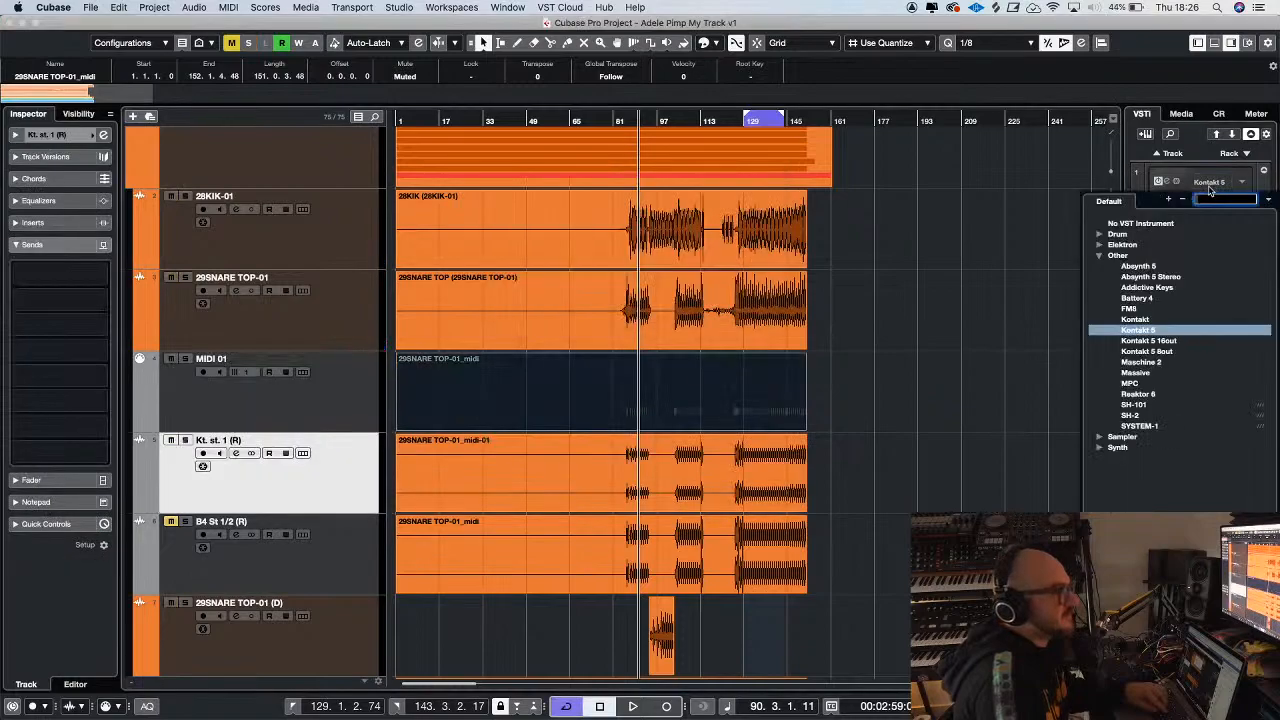
pyautogui.click(1146, 224)
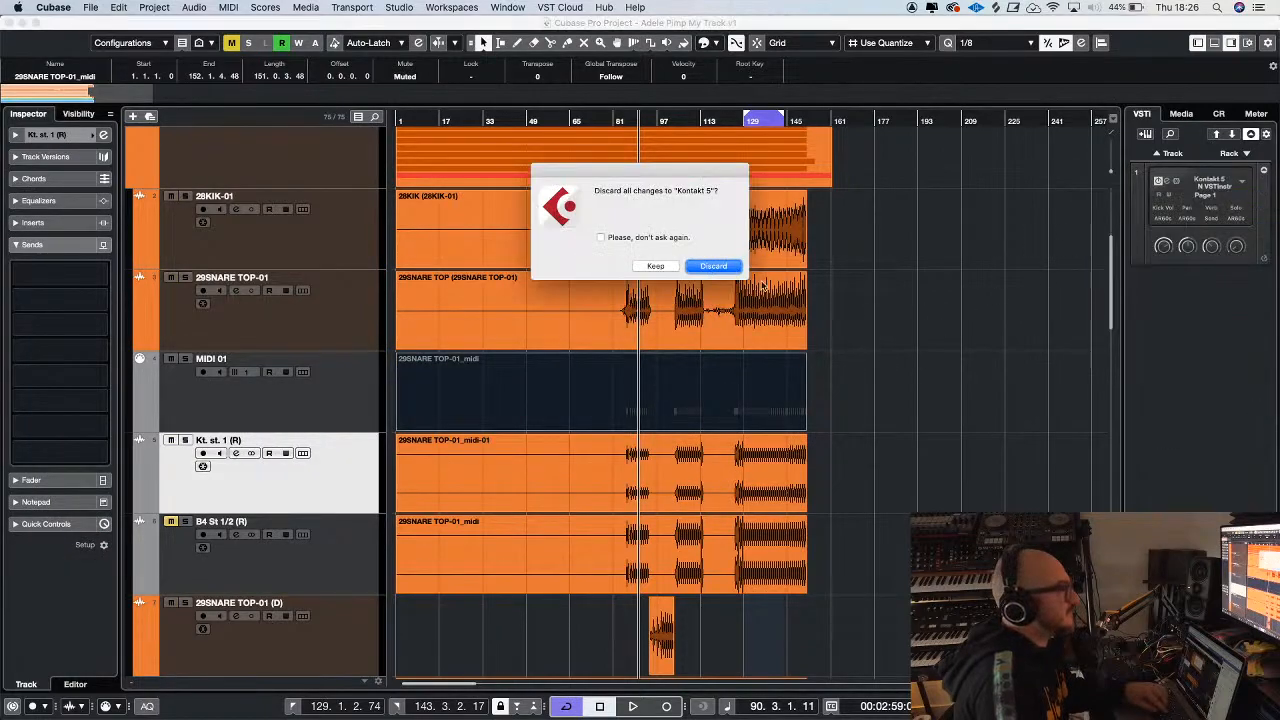
pyautogui.press('Return')
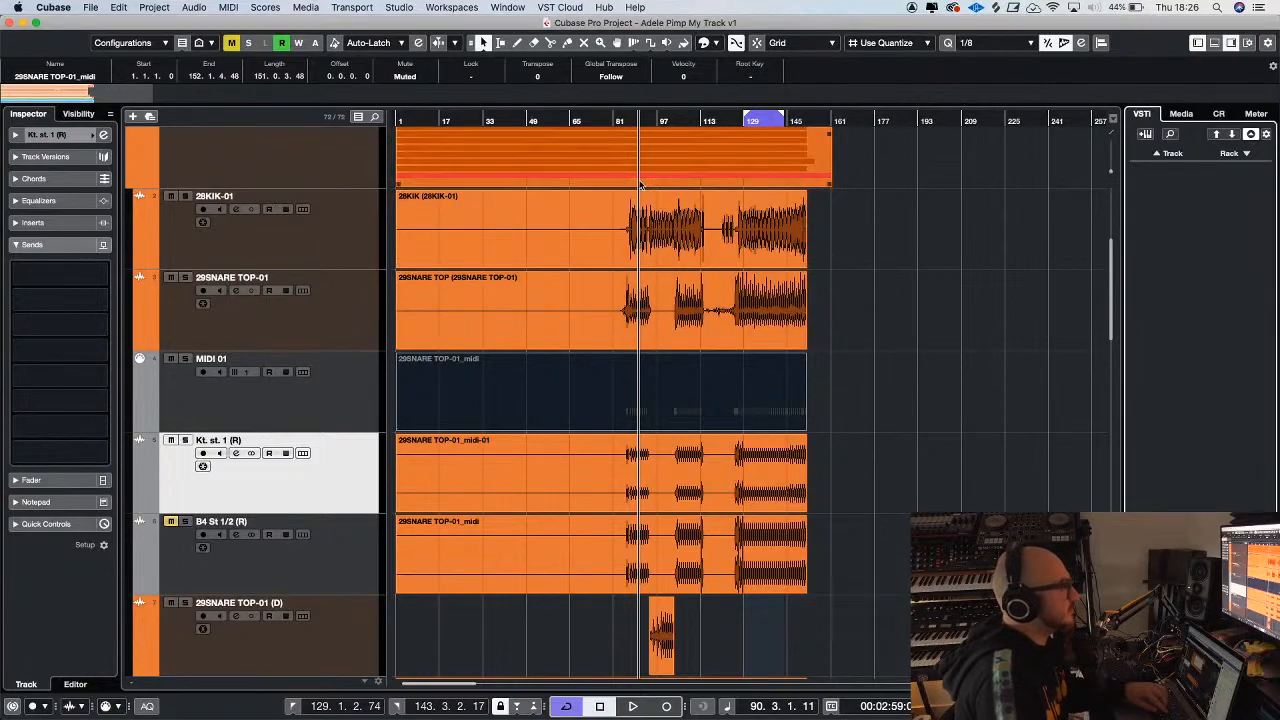
# Play back from around bar 85 and solo the rendered Kt. st. 1 (R) snare track
pyautogui.press('h')
pyautogui.press('h')
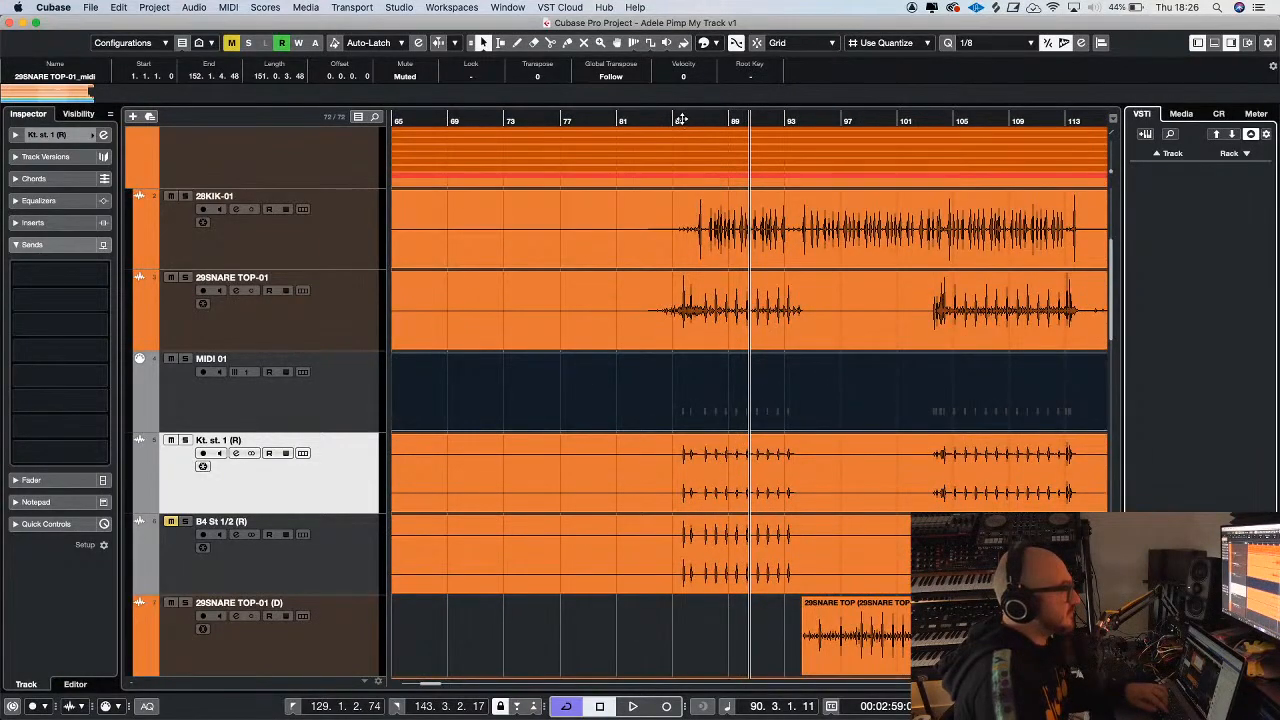
pyautogui.press('g')
pyautogui.press('space')
pyautogui.press('g')
pyautogui.press('g')
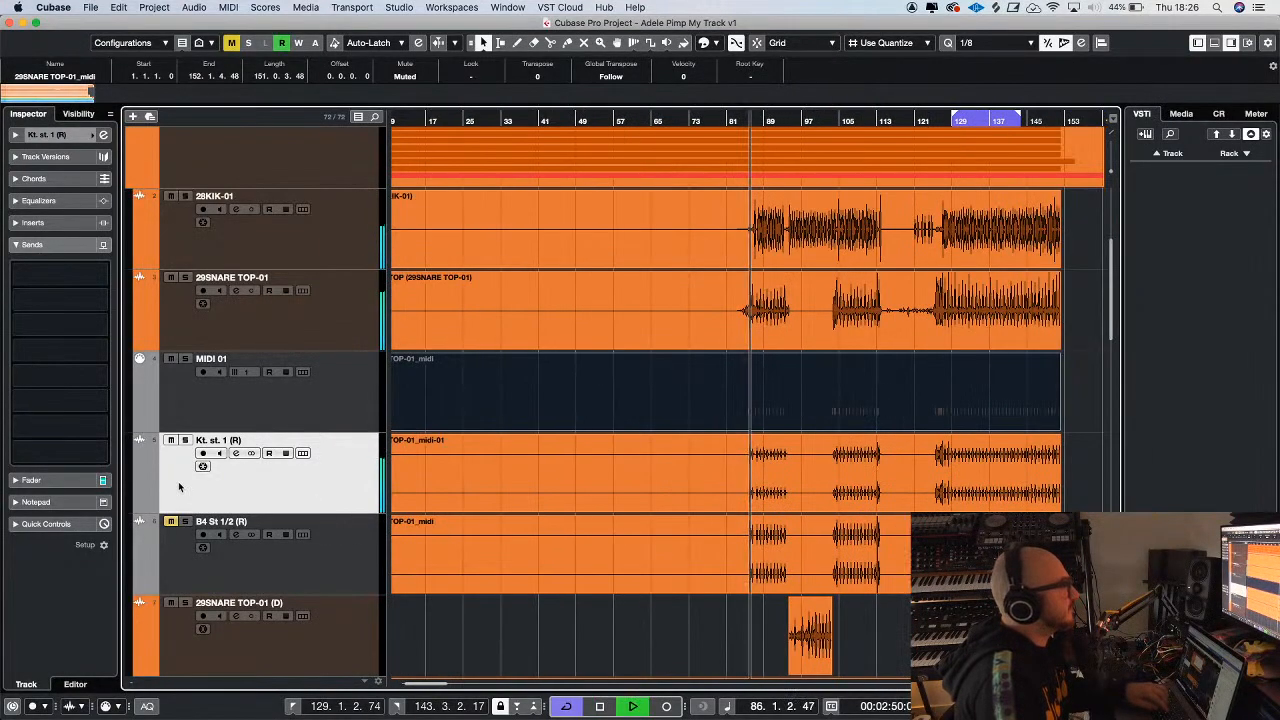
pyautogui.click(185, 440)
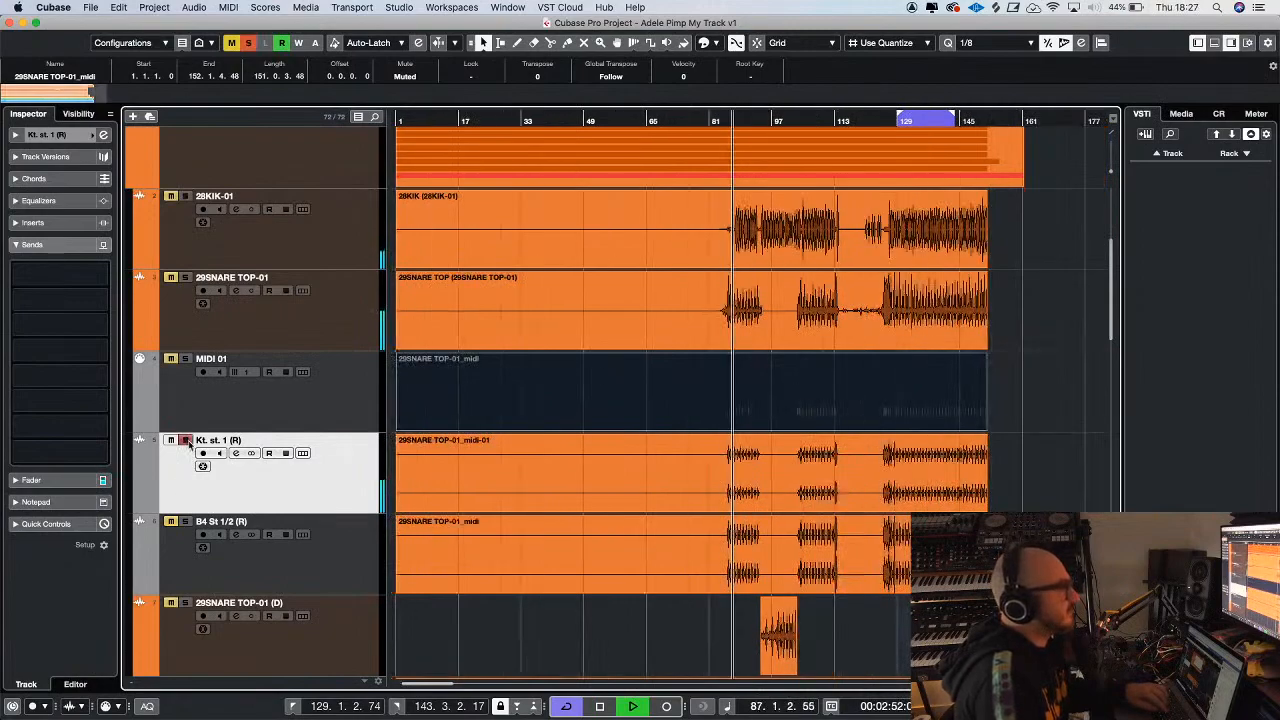
pyautogui.press('h')
pyautogui.press('g')
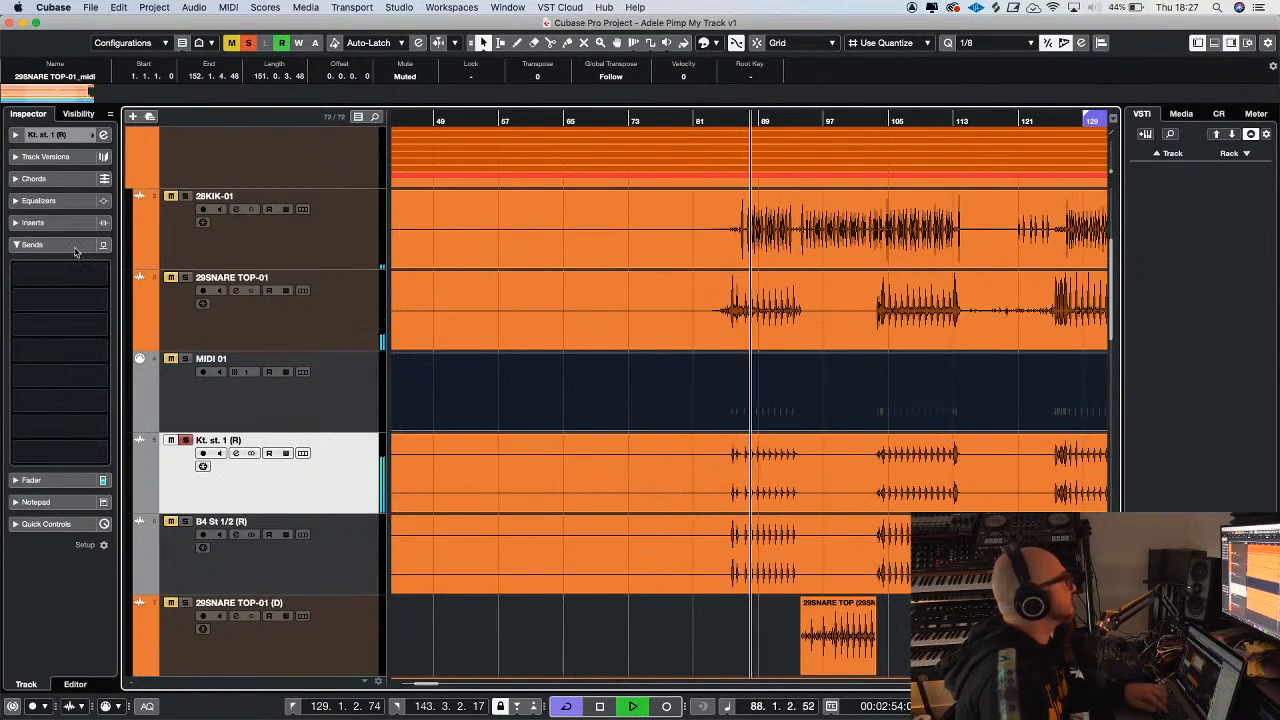
# Show the inserts of Kt. st. 1 (R) and also solo the 29SNARE TOP-01 and B4 St 1/2 (R) tracks
pyautogui.click(57, 225)
pyautogui.click(185, 277)
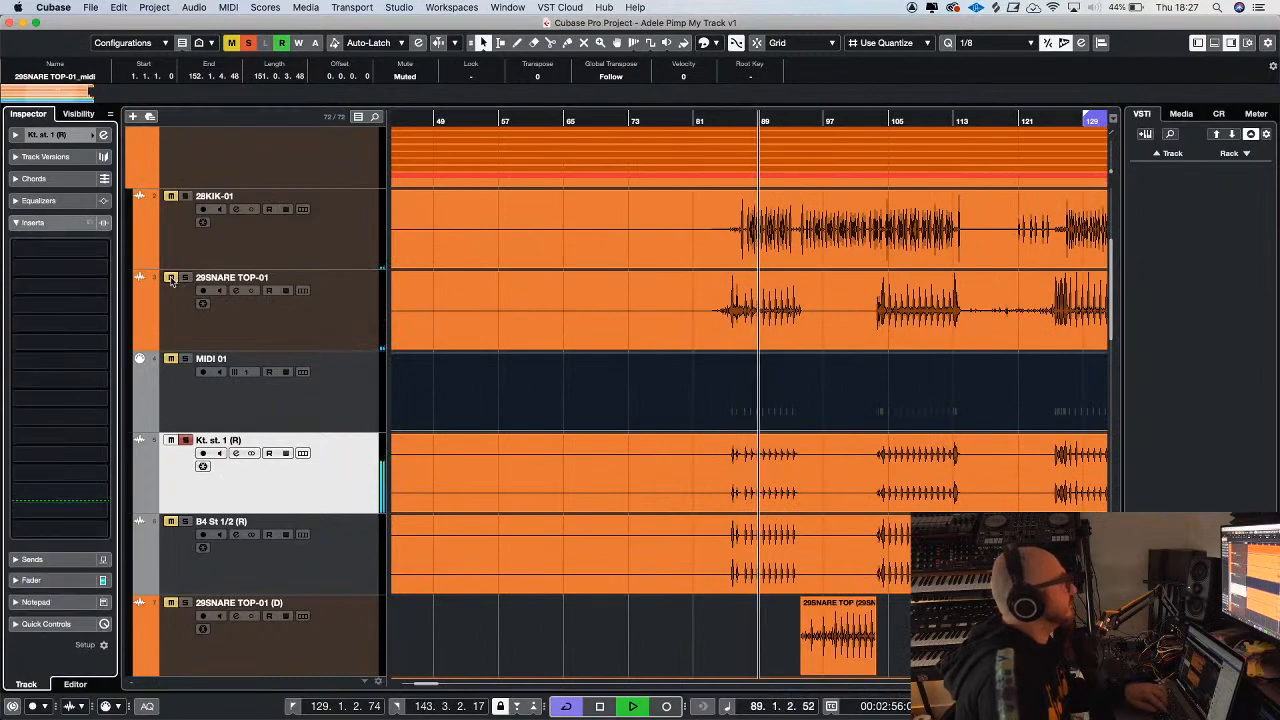
pyautogui.click(185, 521)
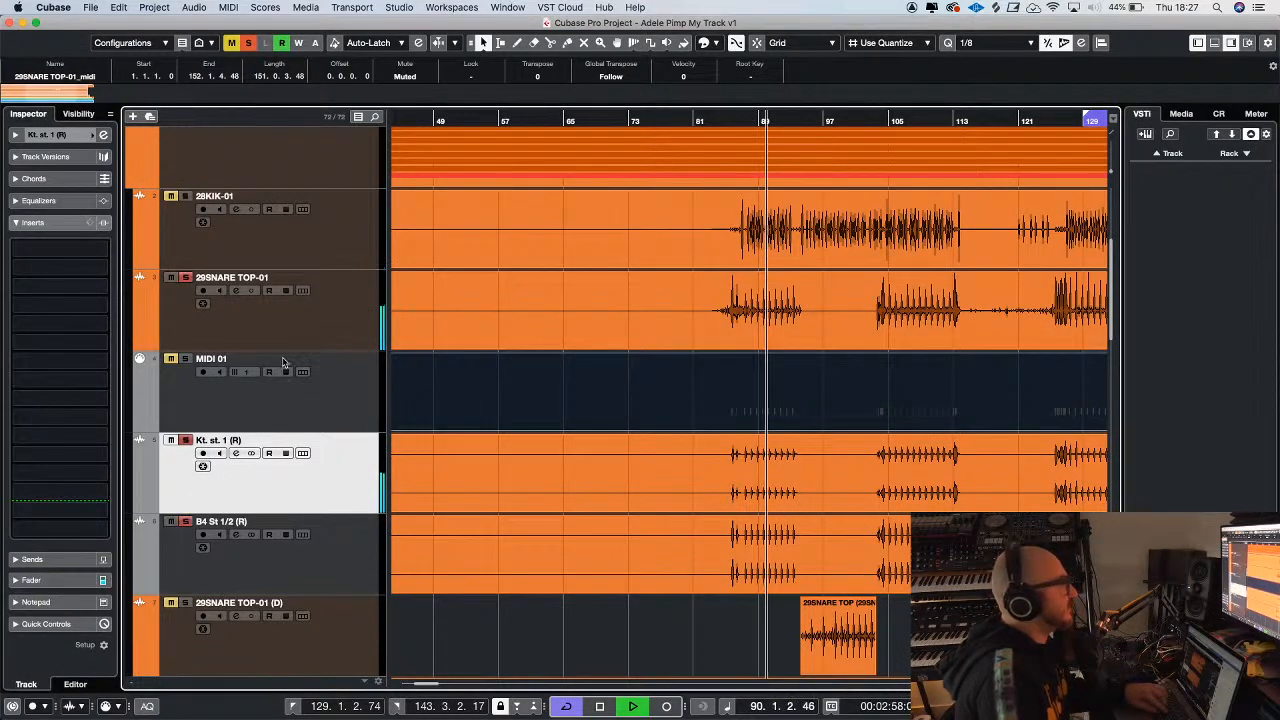
# Select the tracks from 29SNARE TOP-01 through B4 St 1/2 (R) and add a stereo group channel named snare for them
pyautogui.click(330, 309)
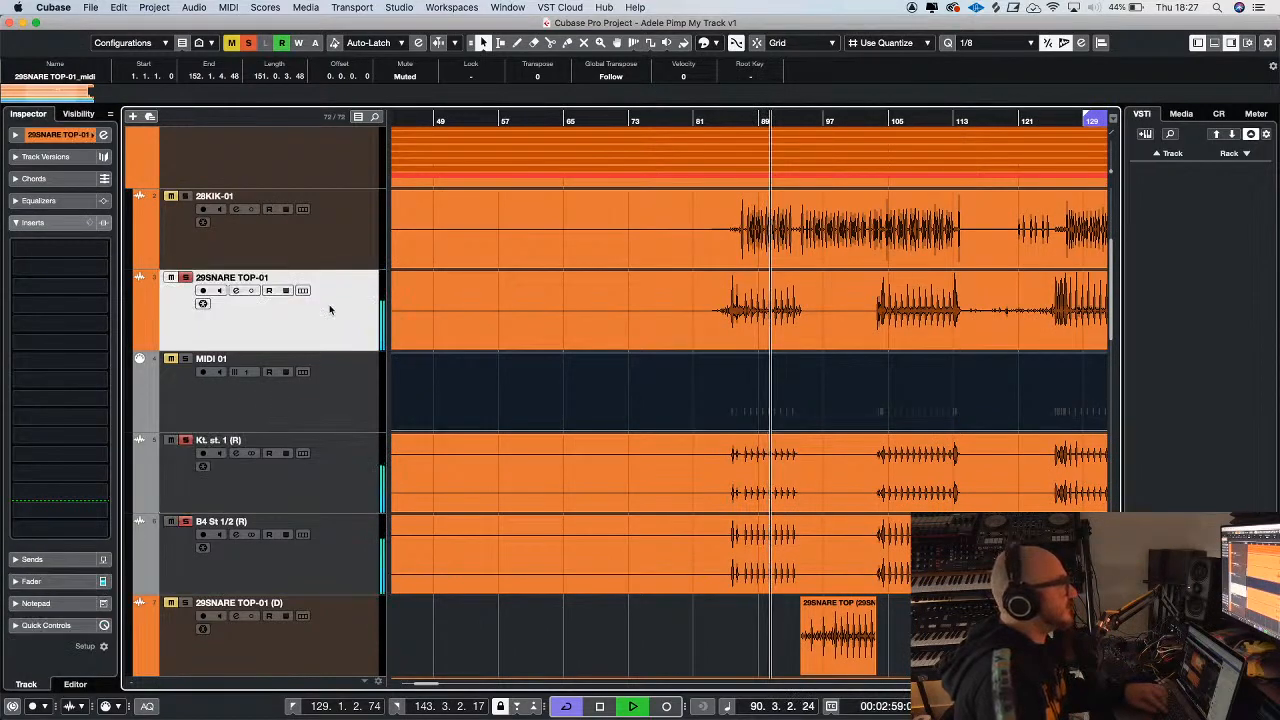
pyautogui.keyDown('shift'); pyautogui.click(334, 471); pyautogui.keyUp('shift')
pyautogui.keyDown('shift'); pyautogui.click(336, 552); pyautogui.keyUp('shift')
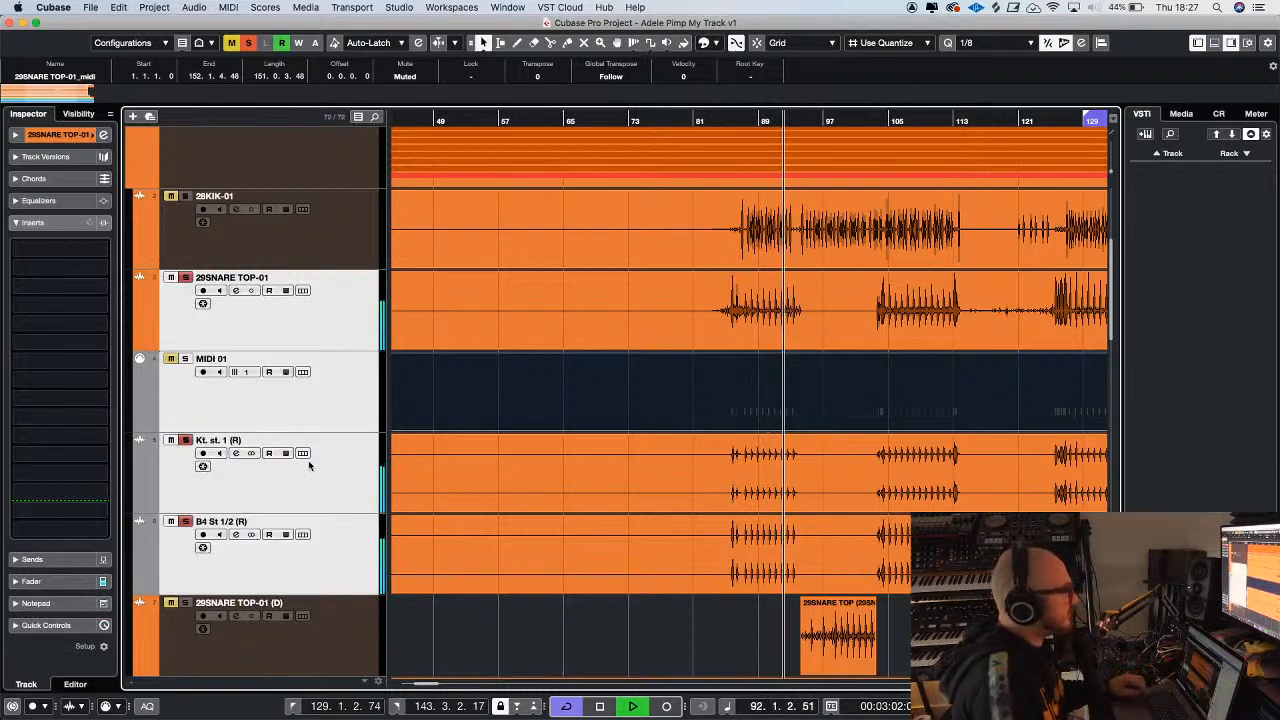
pyautogui.rightClick(322, 541)
pyautogui.moveTo(428, 547)
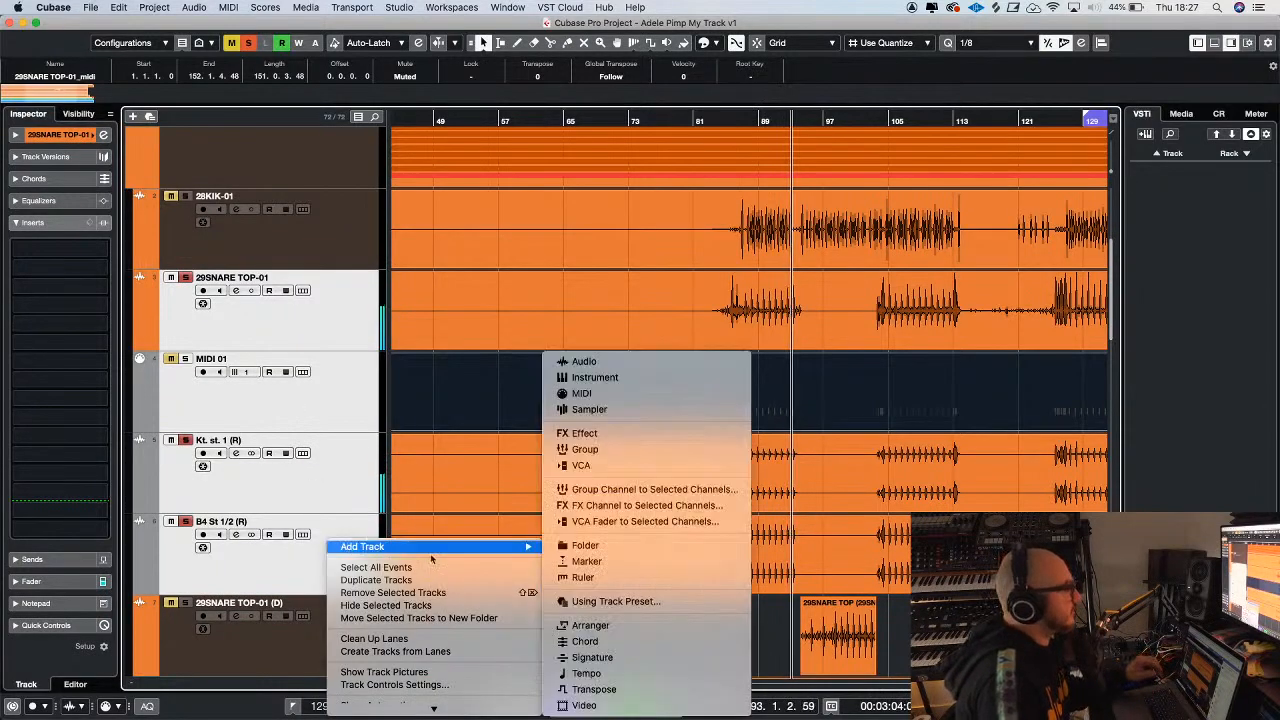
pyautogui.click(614, 490)
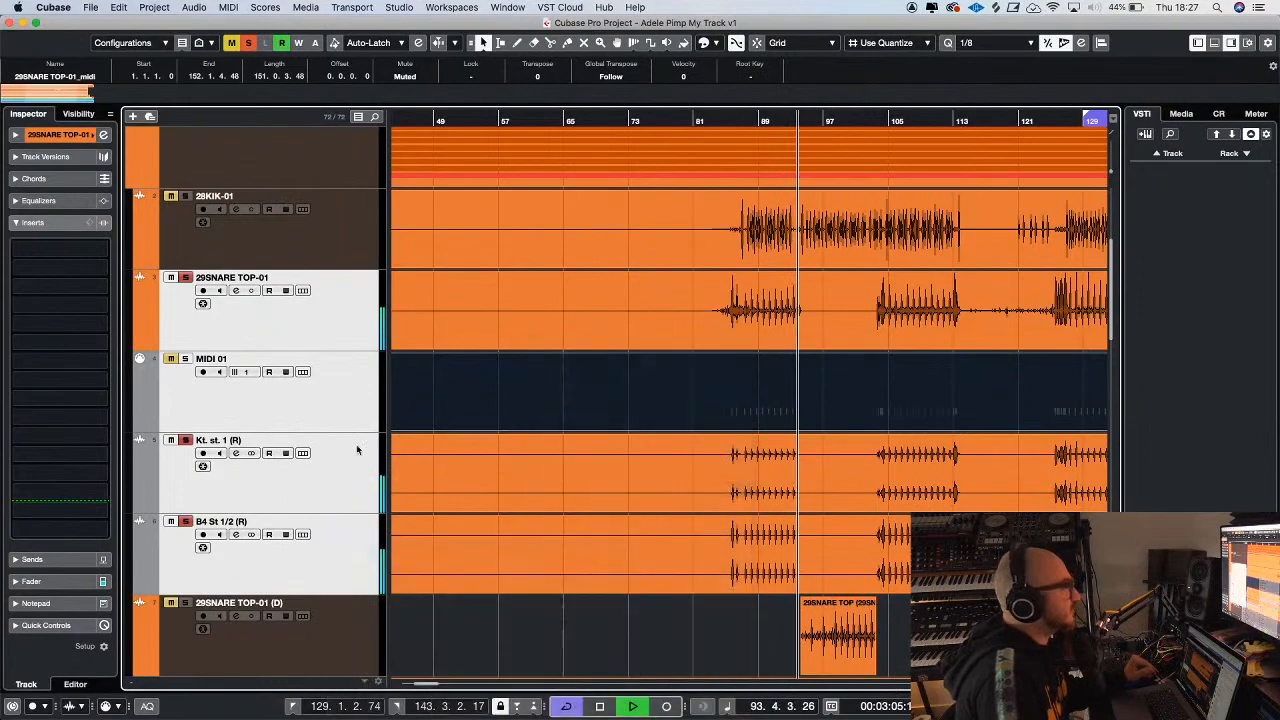
pyautogui.write('snare')
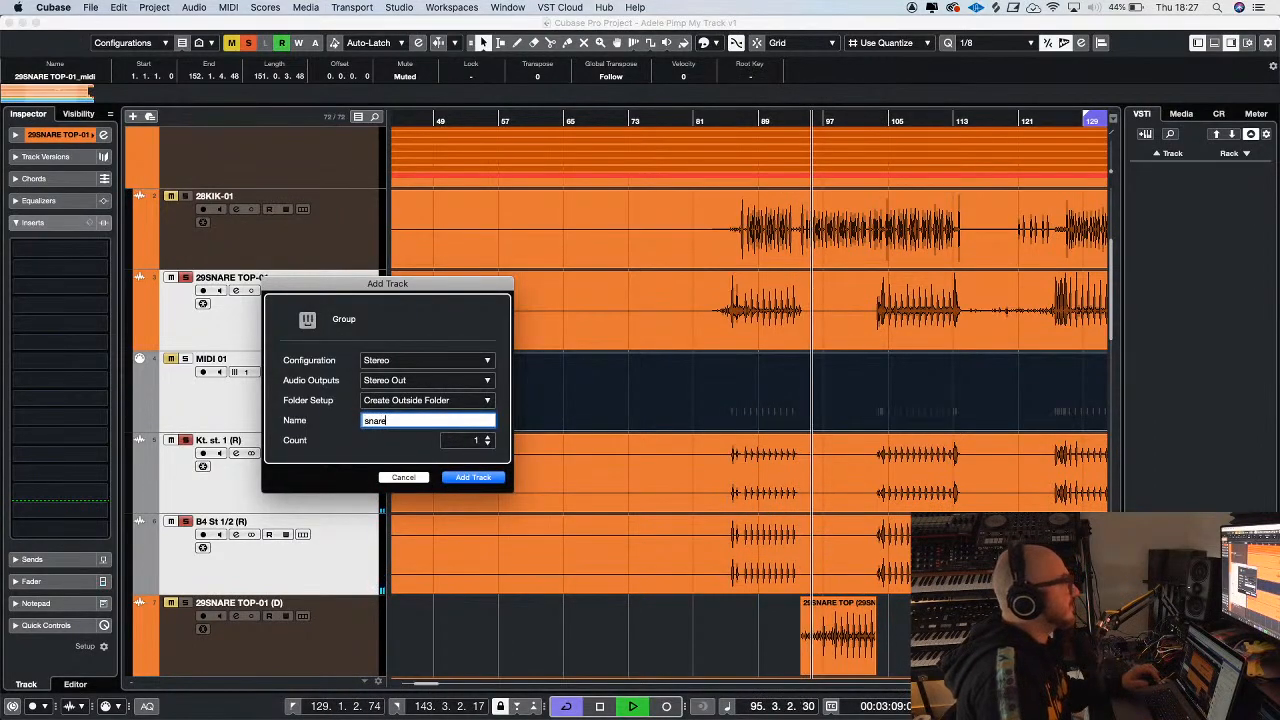
pyautogui.press('Return')
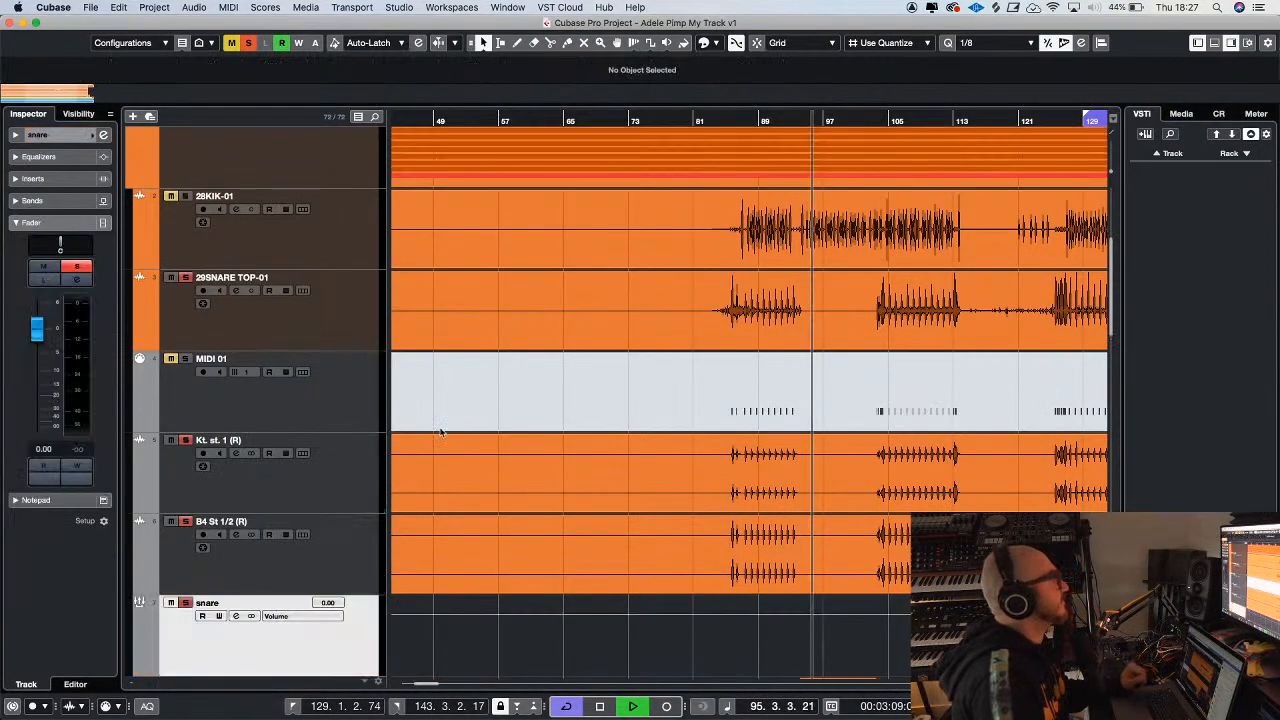
# Set the loop locators to the first snare section on Kt. st. 1 (R), from about bar 85 to bar 94
pyautogui.click(747, 119)
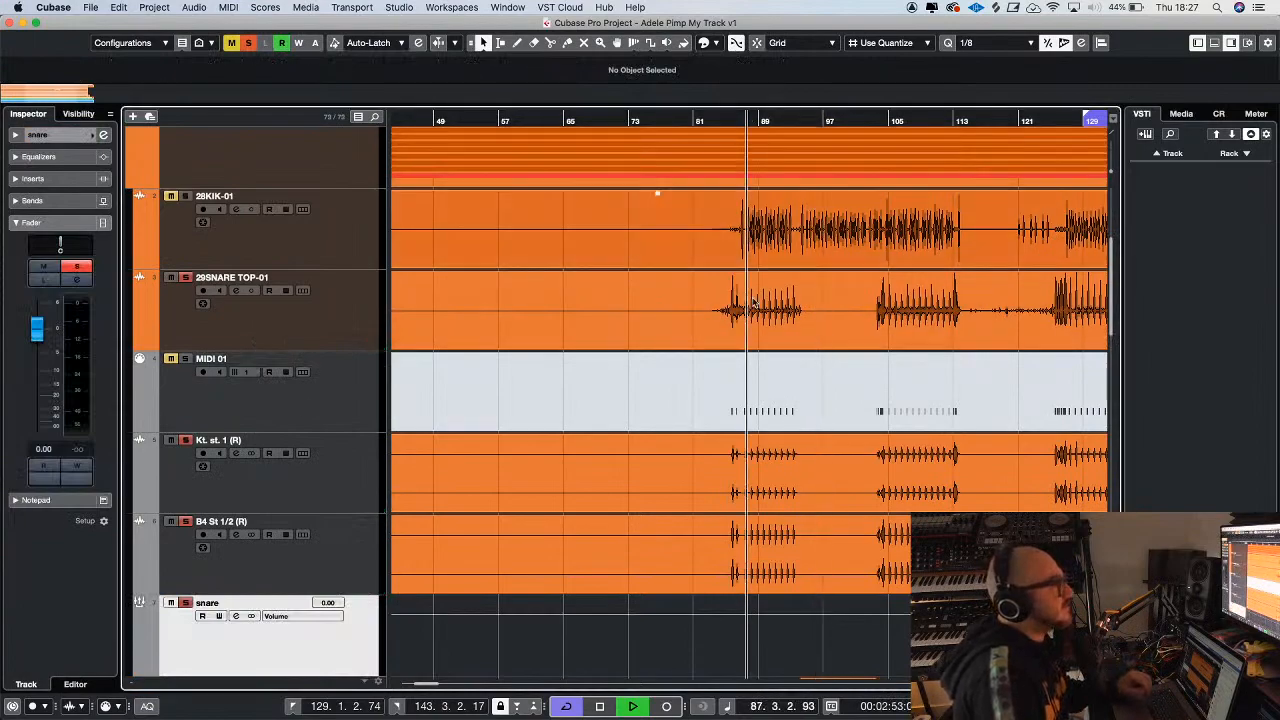
pyautogui.press('2')
pyautogui.moveTo(733, 480); pyautogui.dragTo(800, 486)
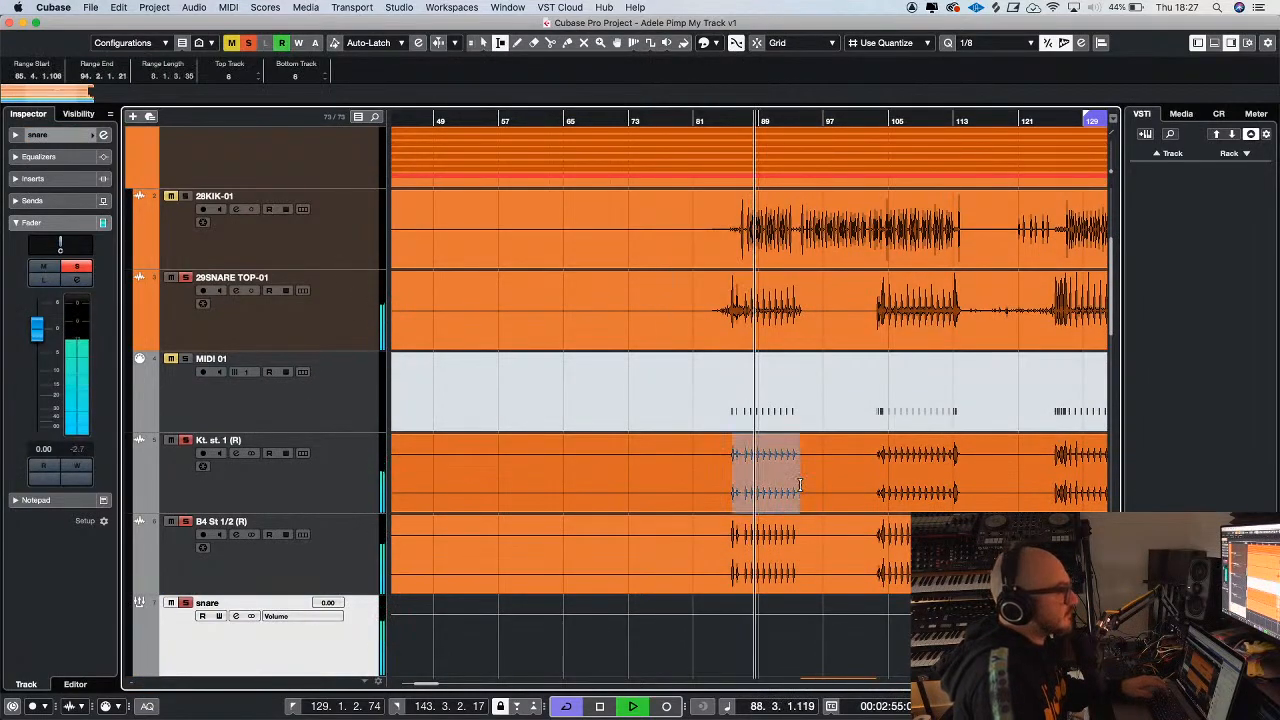
pyautogui.press('p')
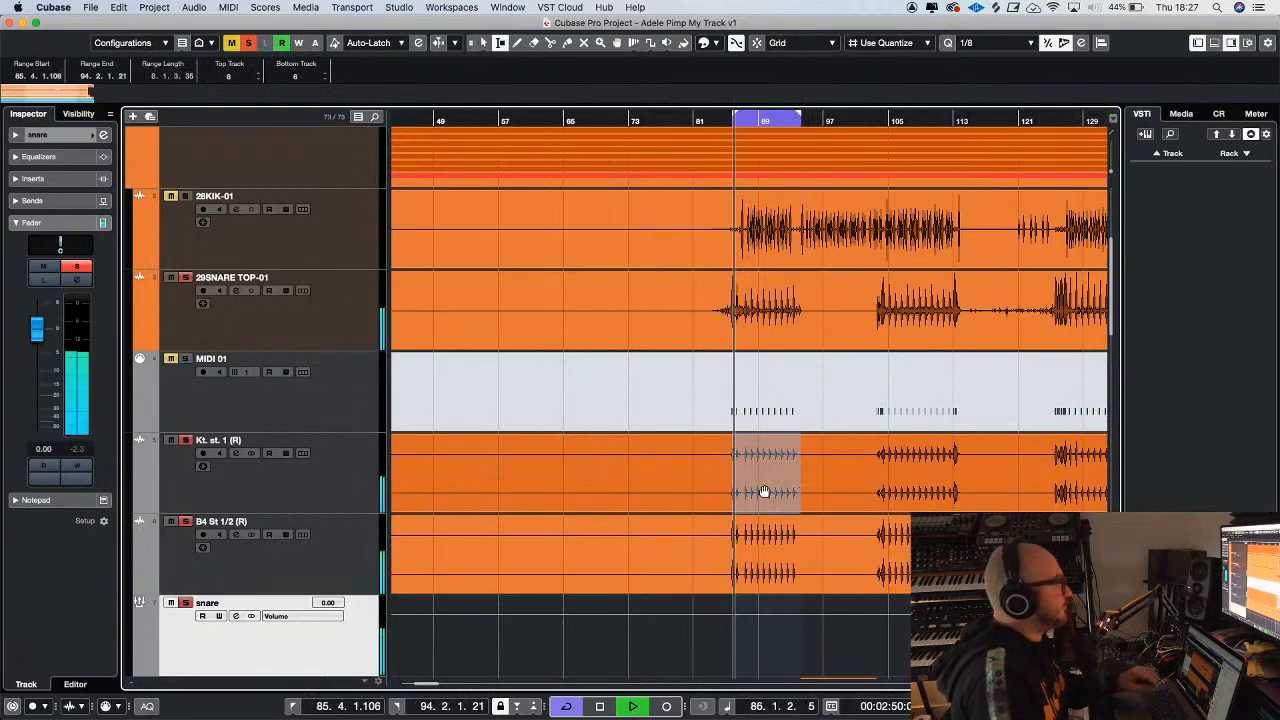
# Clear all solos, solo only B4 St 1/2 (R), and add Transient Master as its first insert
pyautogui.click(248, 42)
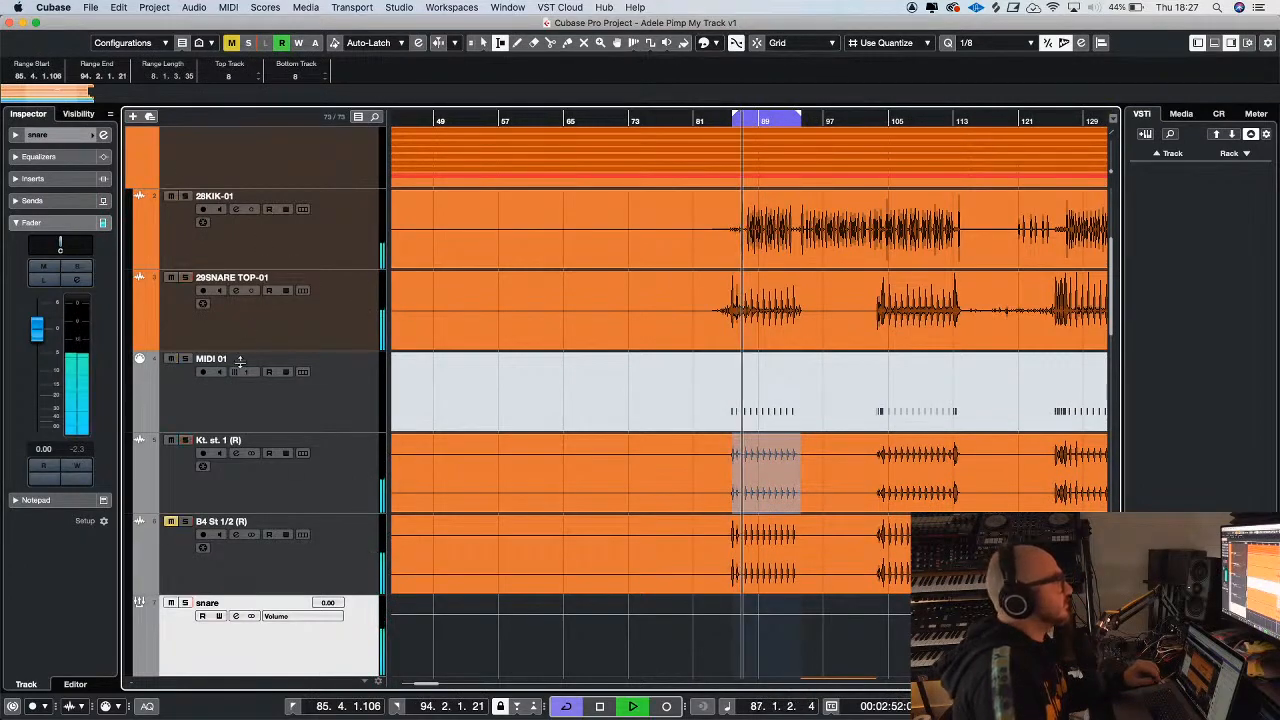
pyautogui.click(185, 522)
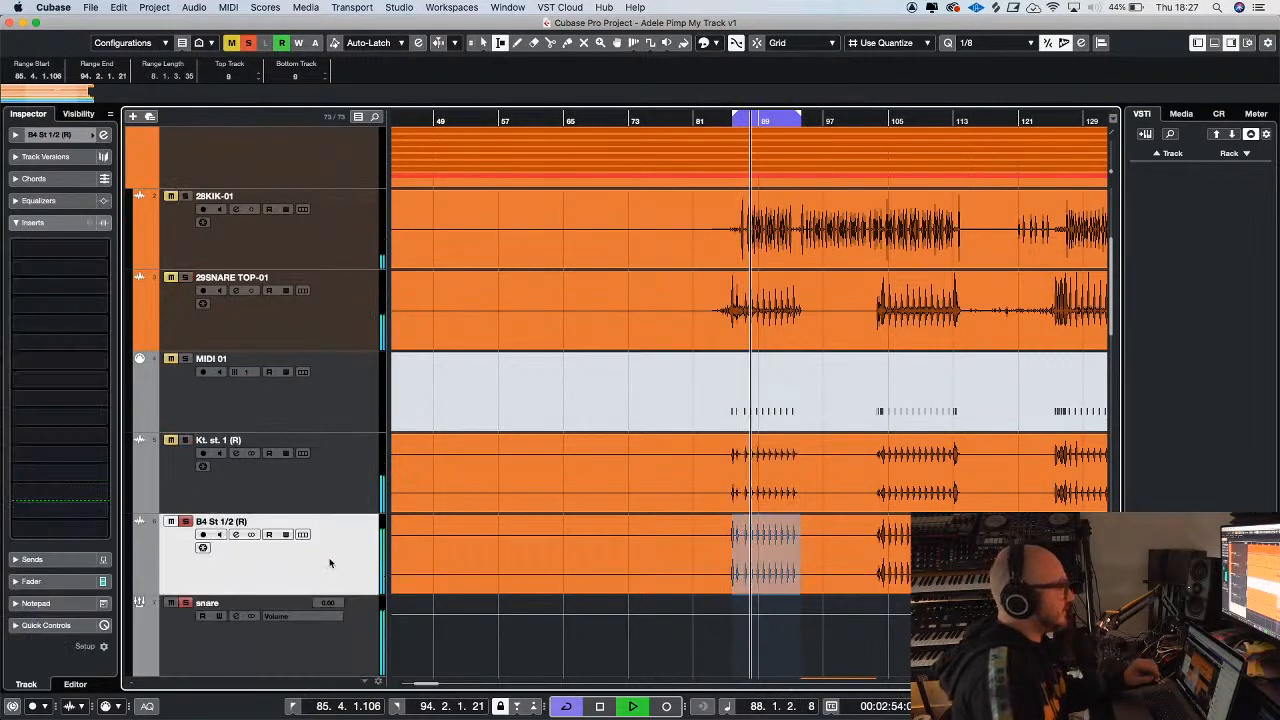
pyautogui.click(55, 249)
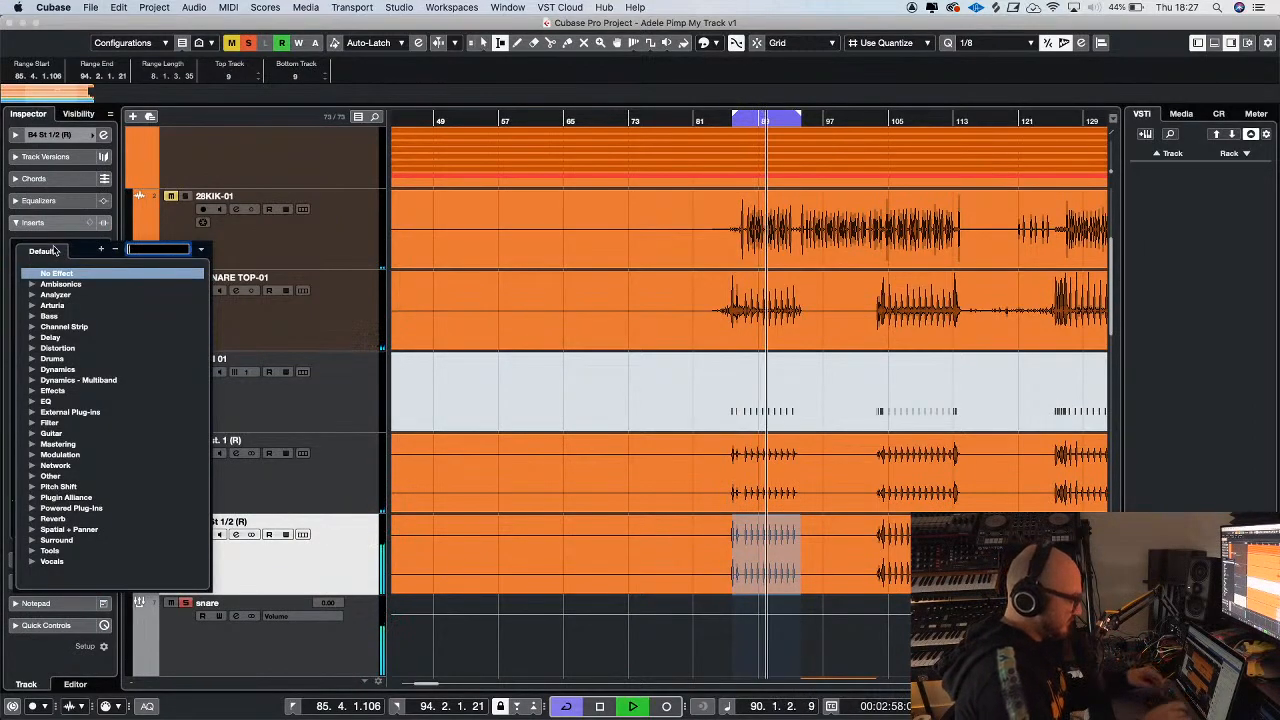
pyautogui.write('trans')
pyautogui.click(80, 347)
# Set Transient Master's Attack to -100% and Sustain to 100%, and enable Smooth
pyautogui.moveTo(650, 478); pyautogui.dragTo(649, 505)
pyautogui.moveTo(723, 483); pyautogui.dragTo(723, 450)
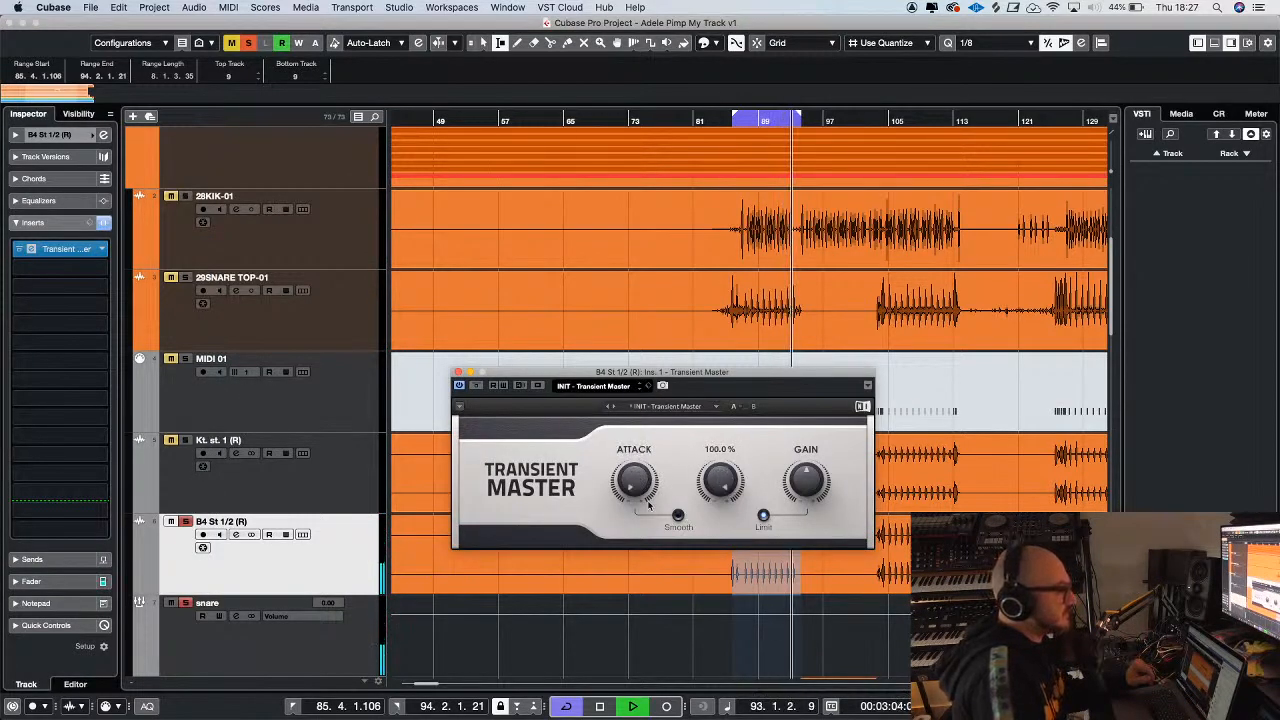
pyautogui.click(678, 516)
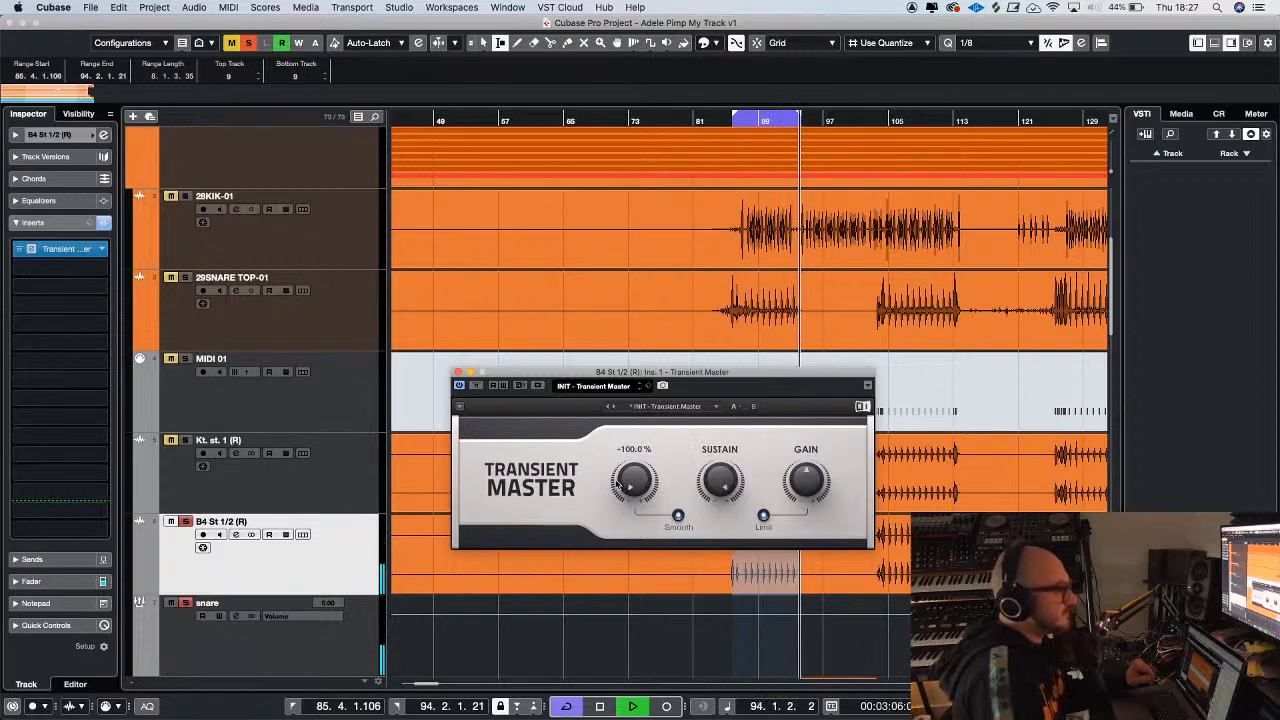
# Shorten the playback loop so it ends at about bar 93.4, right after the last hit of the first snare section
pyautogui.press('h')
pyautogui.press('h')
pyautogui.press('h')
pyautogui.moveTo(877, 118); pyautogui.dragTo(871, 121)
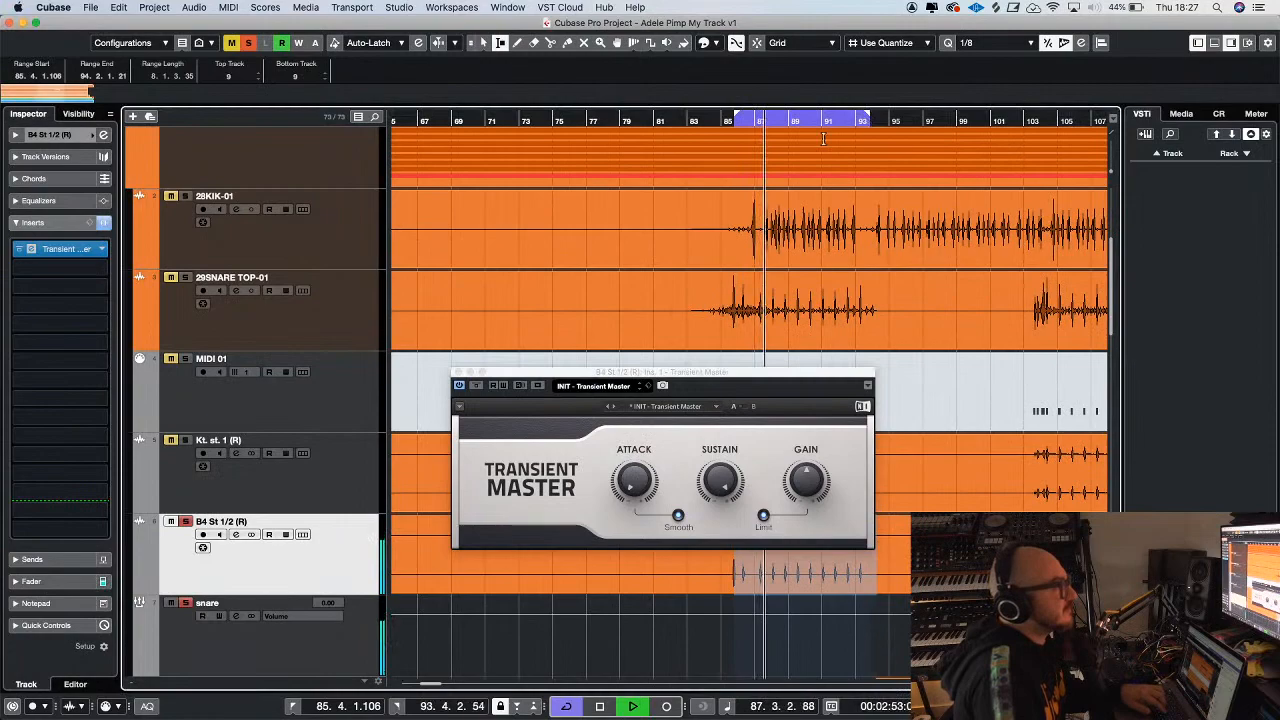
# Add 29SNARE TOP-01 to the soloed tracks and lower the B4 St 1/2 (R) channel volume to -8.59 dB
pyautogui.click(185, 278)
pyautogui.click(317, 317)
pyautogui.click(342, 549)
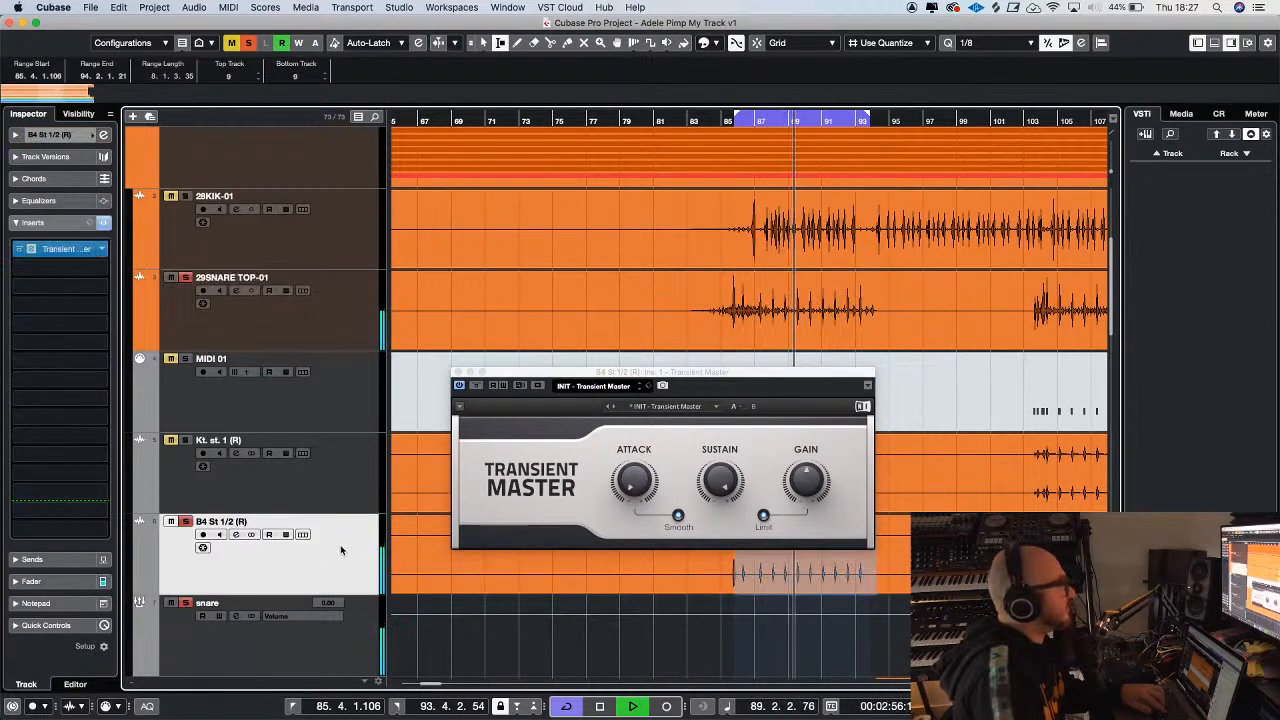
pyautogui.click(30, 585)
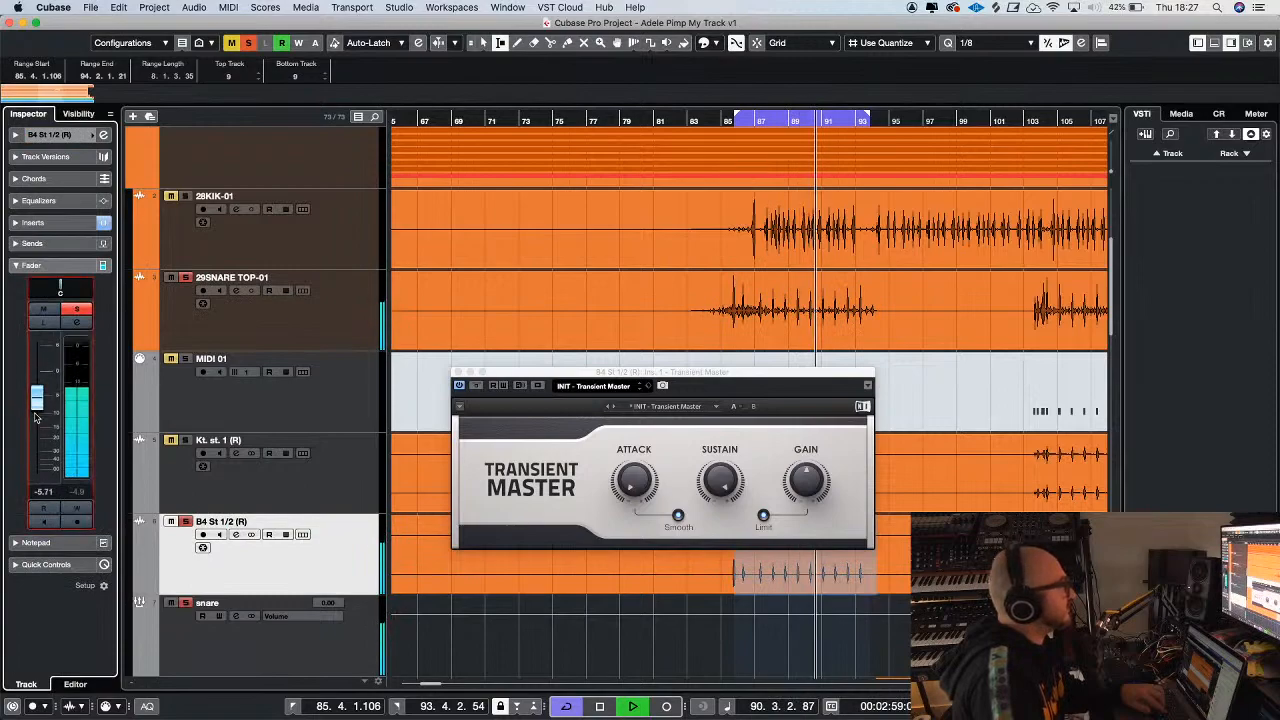
pyautogui.moveTo(38, 400); pyautogui.dragTo(41, 417)
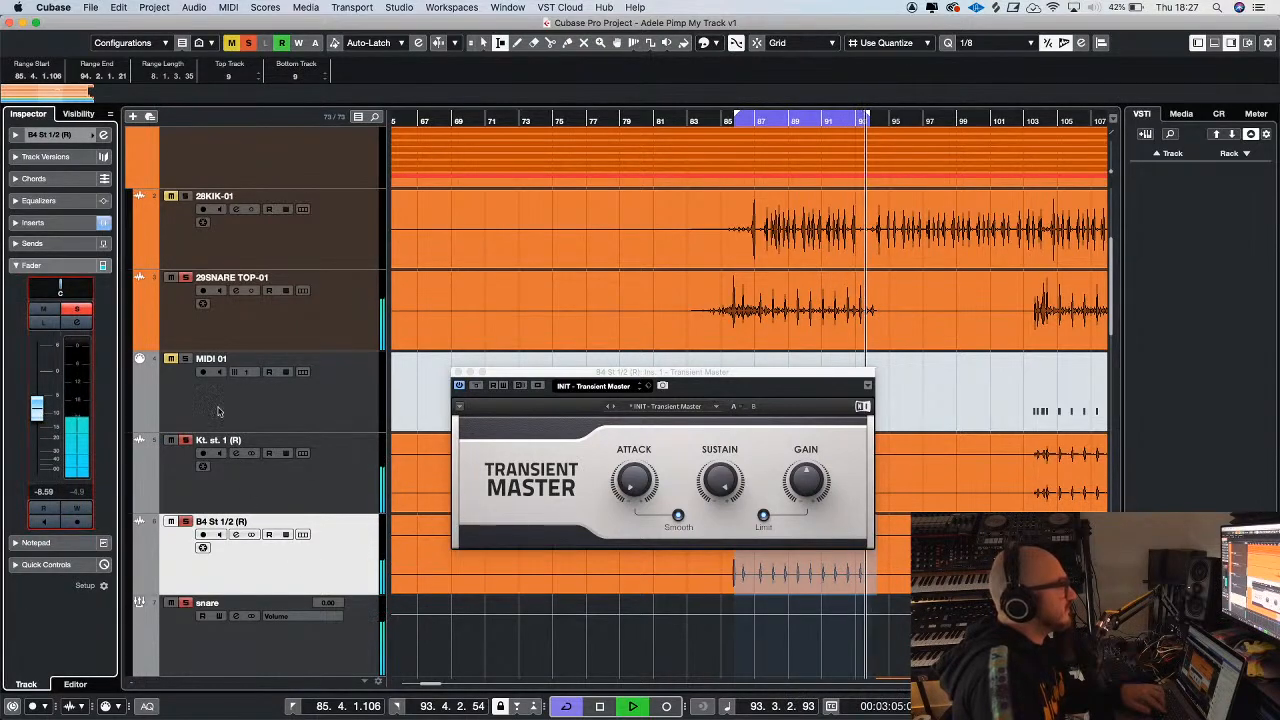
# Move the Transient Master window clear of the snare clips and select the Kt. st. 1 (R) track
pyautogui.moveTo(732, 374); pyautogui.dragTo(481, 259)
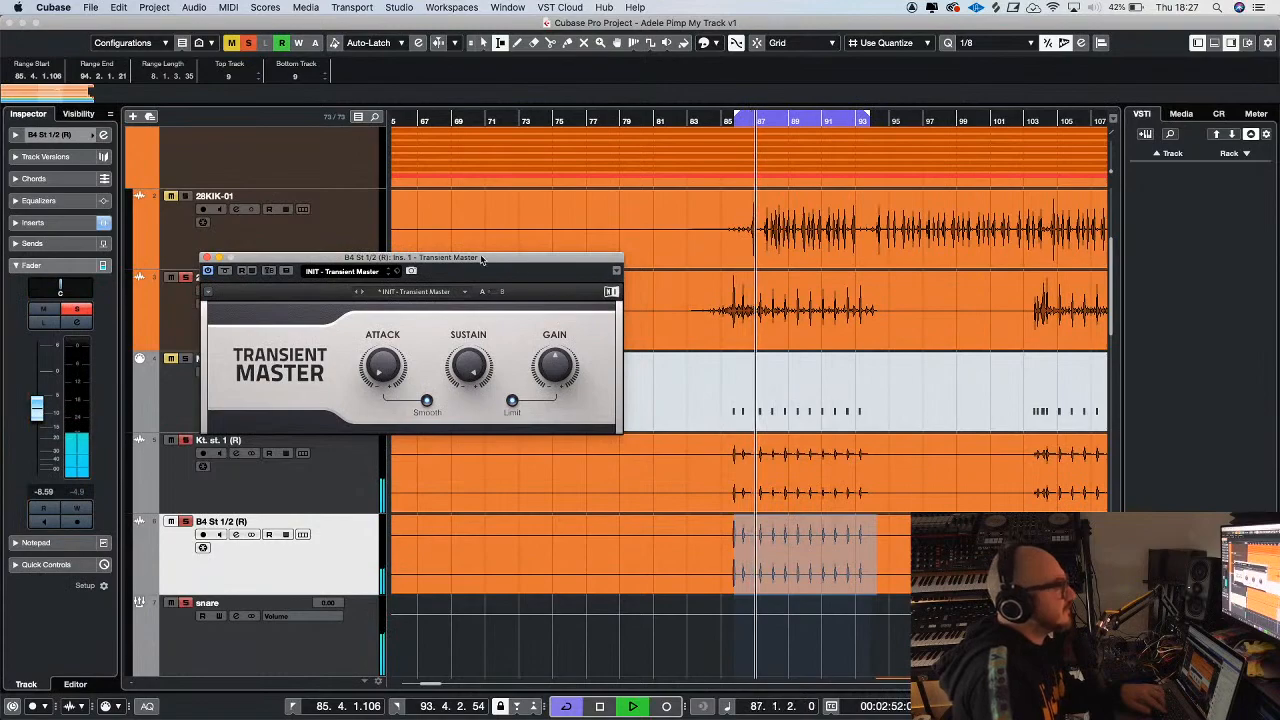
pyautogui.click(352, 485)
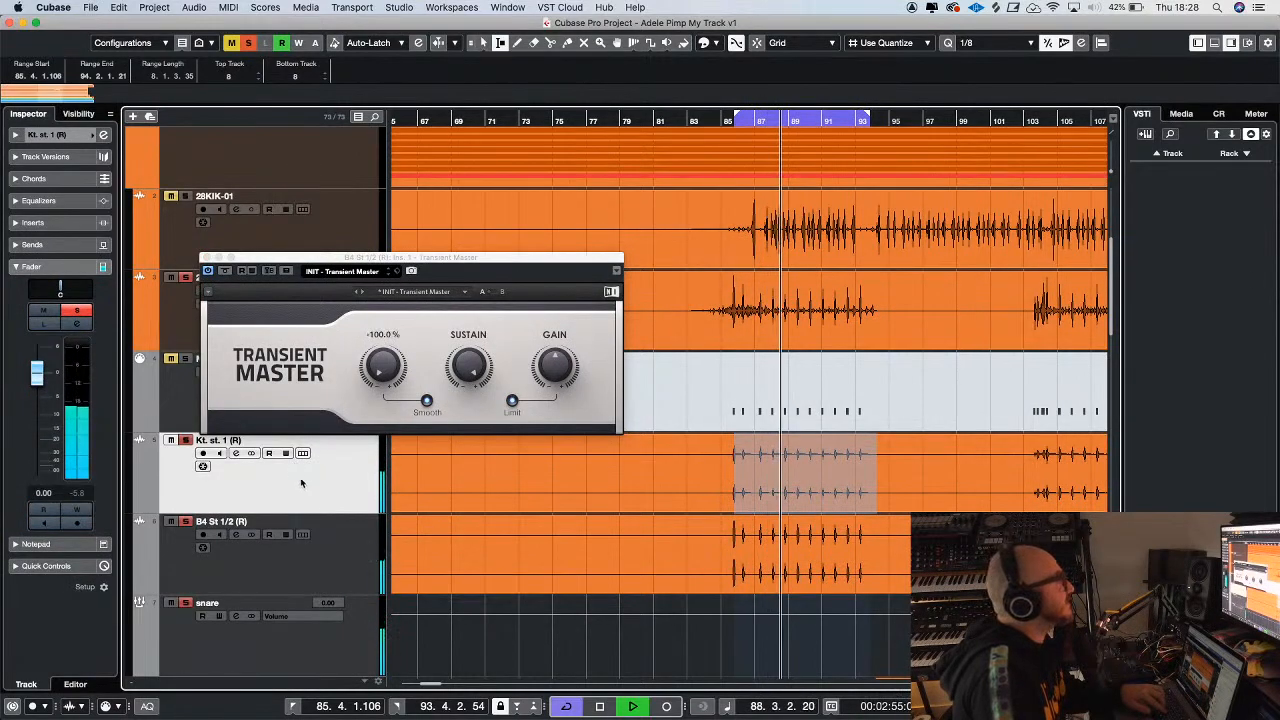
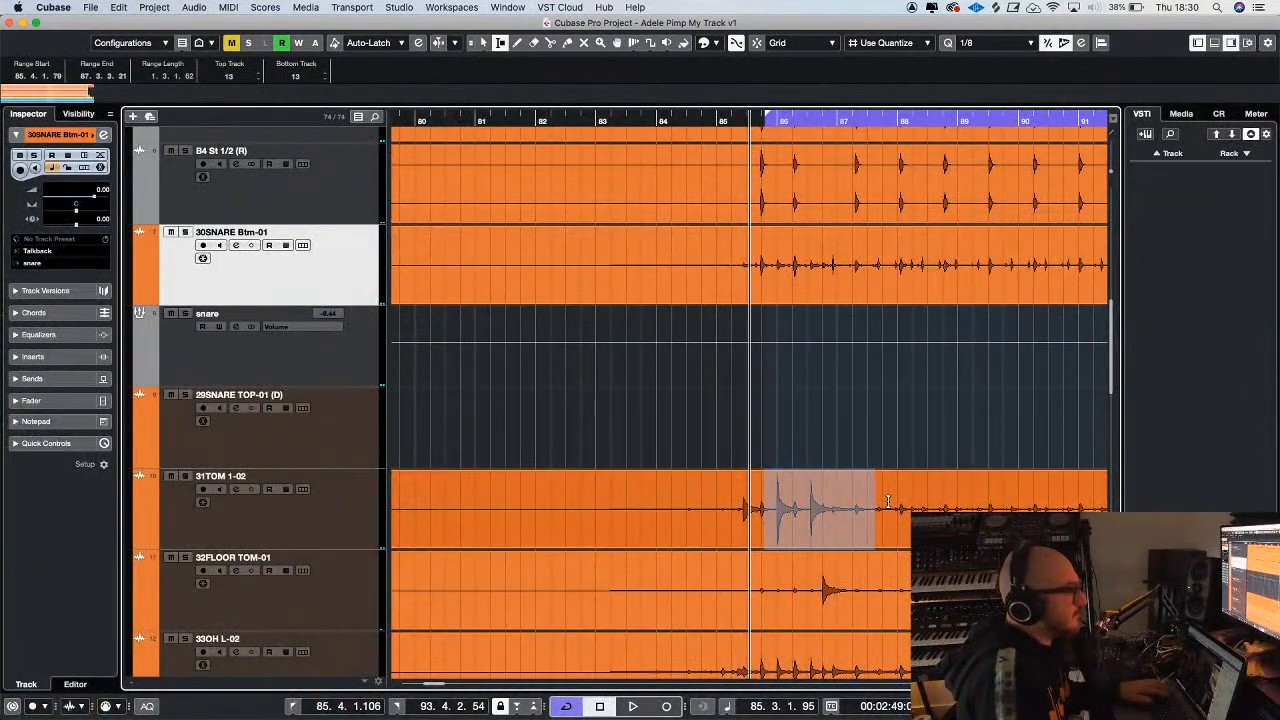
# Loop playback over the selected tom fill from about bar 85.4 to 88.2 and solo the 31TOM 1-02 and 32FLOOR TOM-01 tracks
pyautogui.press('p')
pyautogui.press('space')
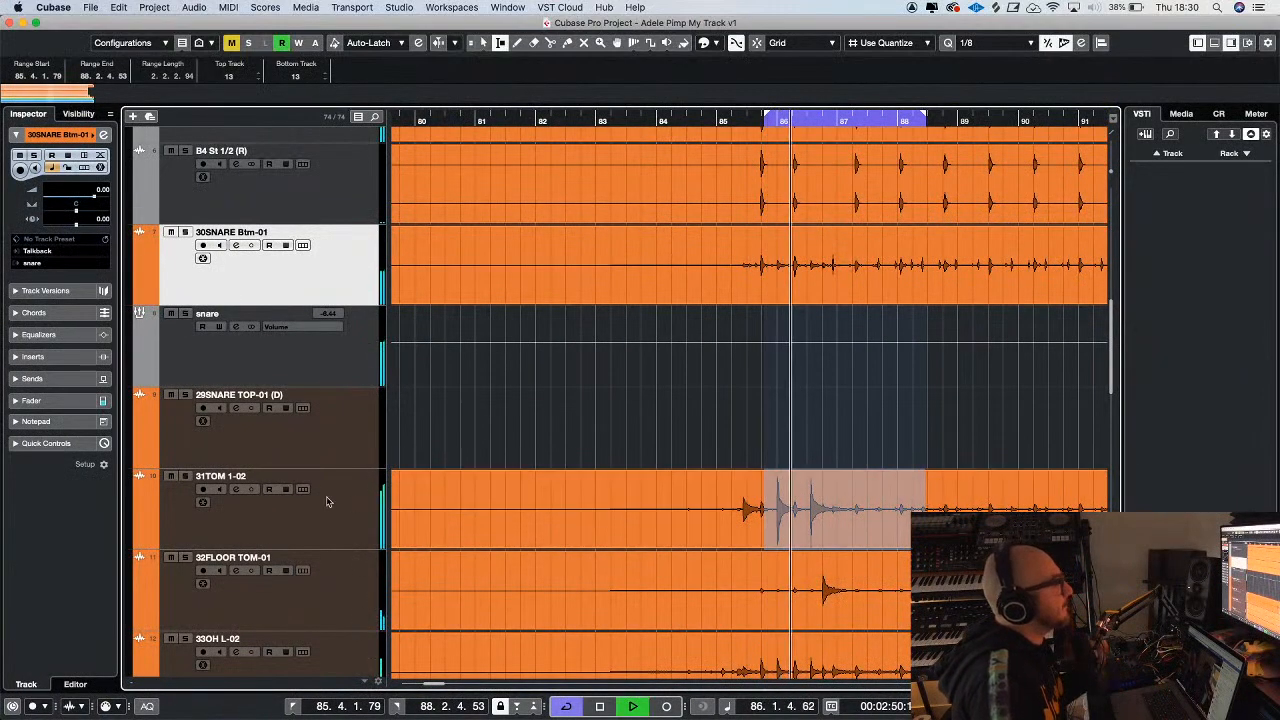
pyautogui.click(185, 476)
pyautogui.click(348, 521)
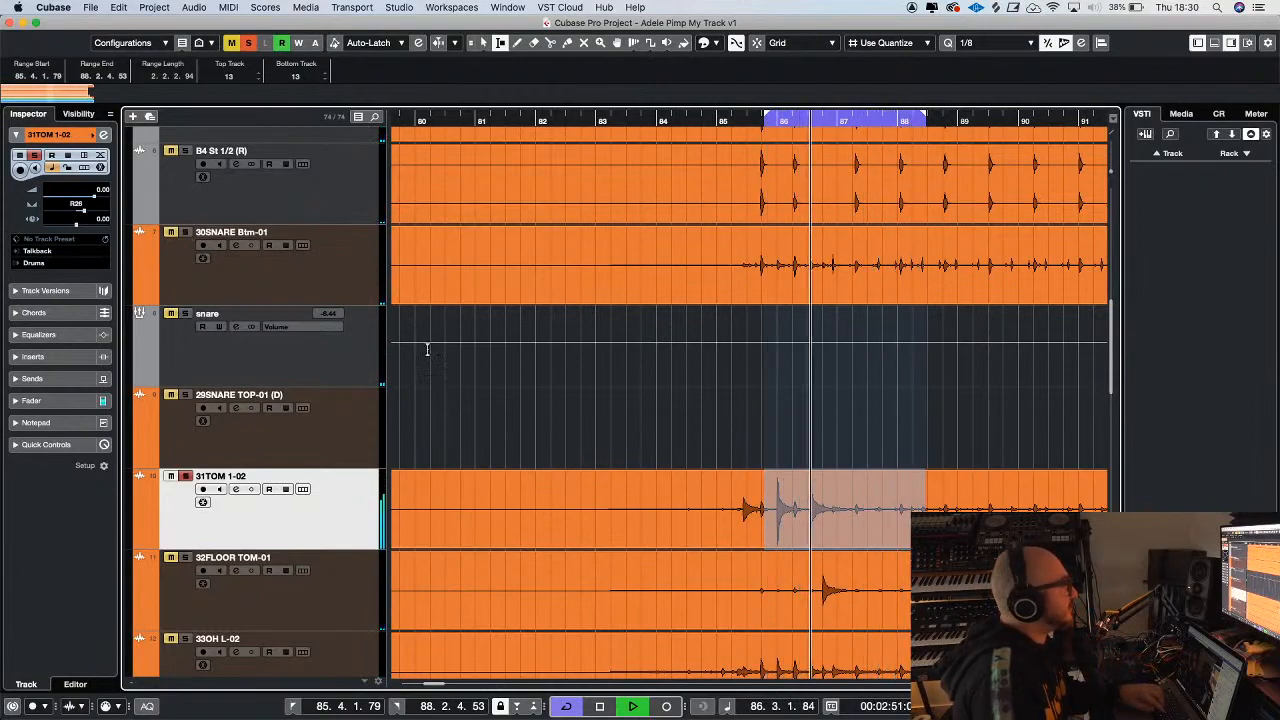
pyautogui.press('g')
pyautogui.press('g')
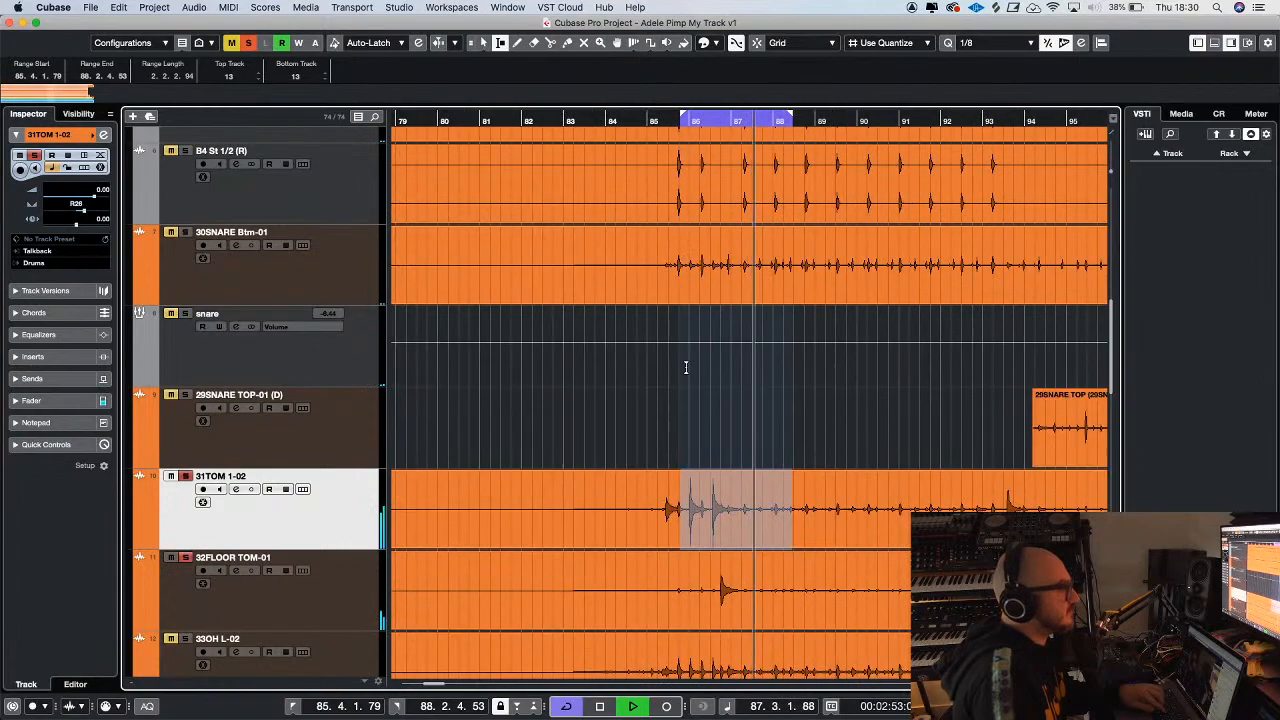
pyautogui.scroll(-3, 697, 290)
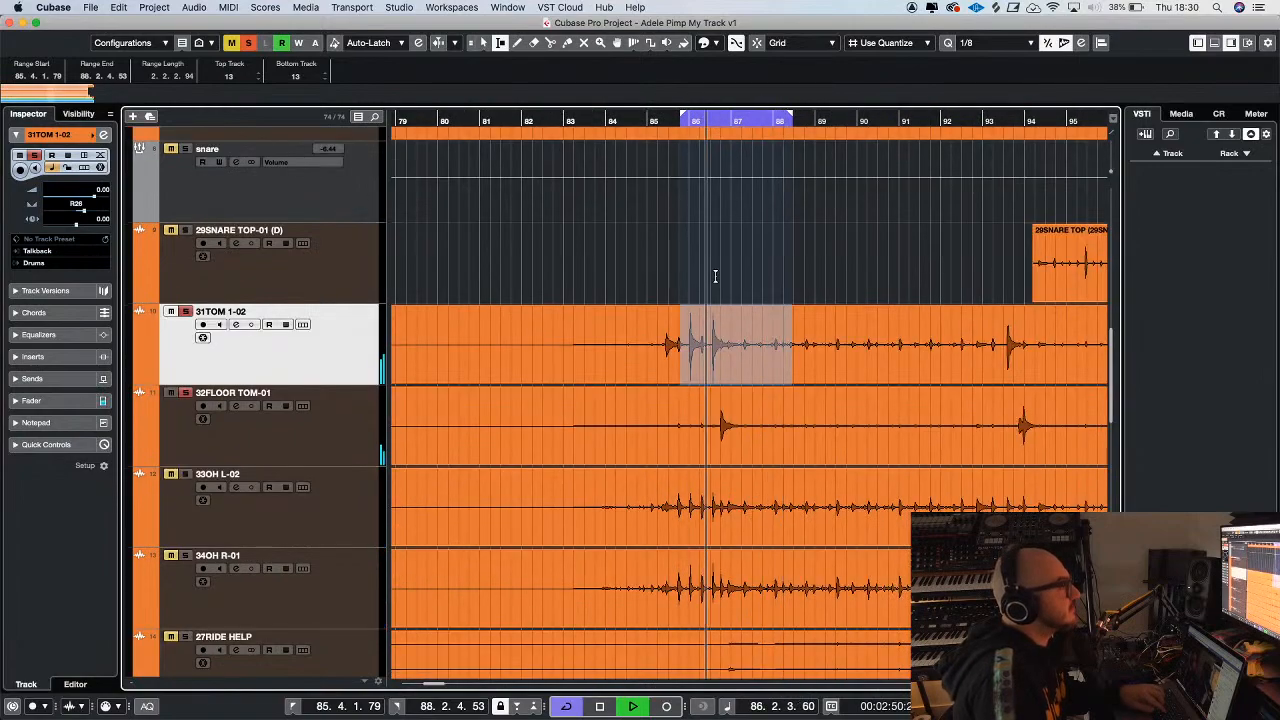
pyautogui.click(329, 443)
pyautogui.click(46, 401)
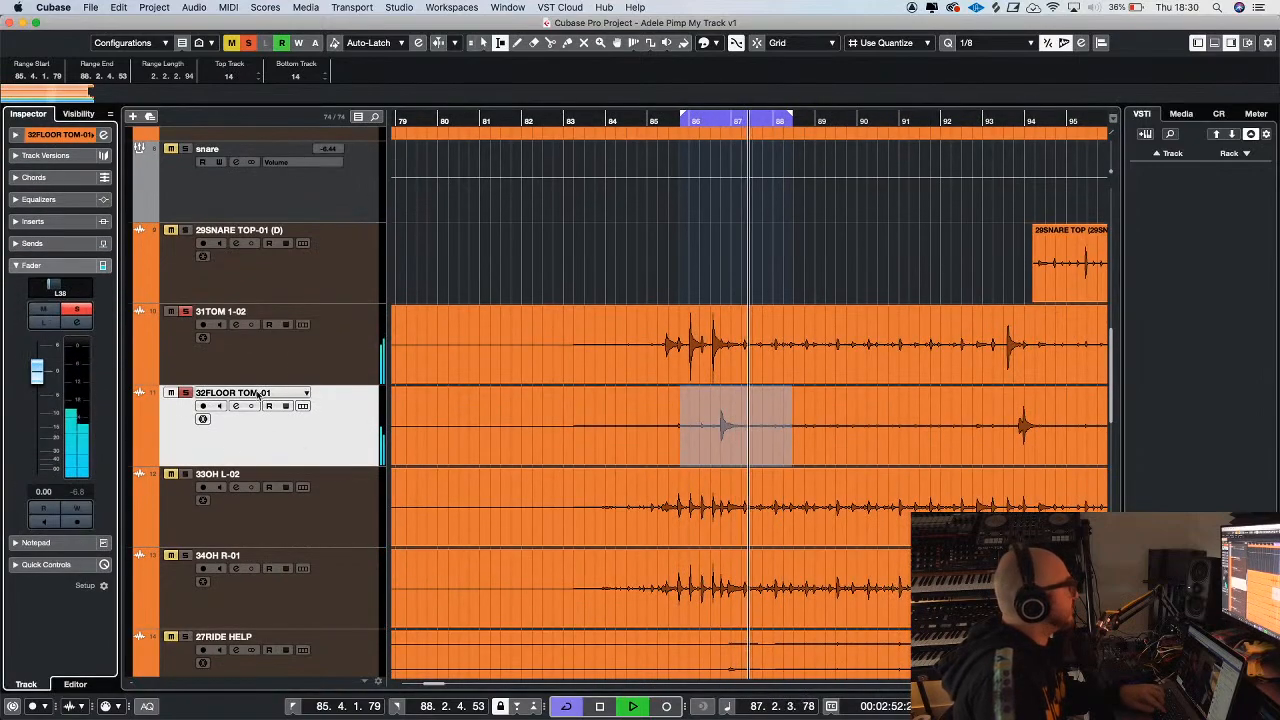
pyautogui.press('Up')
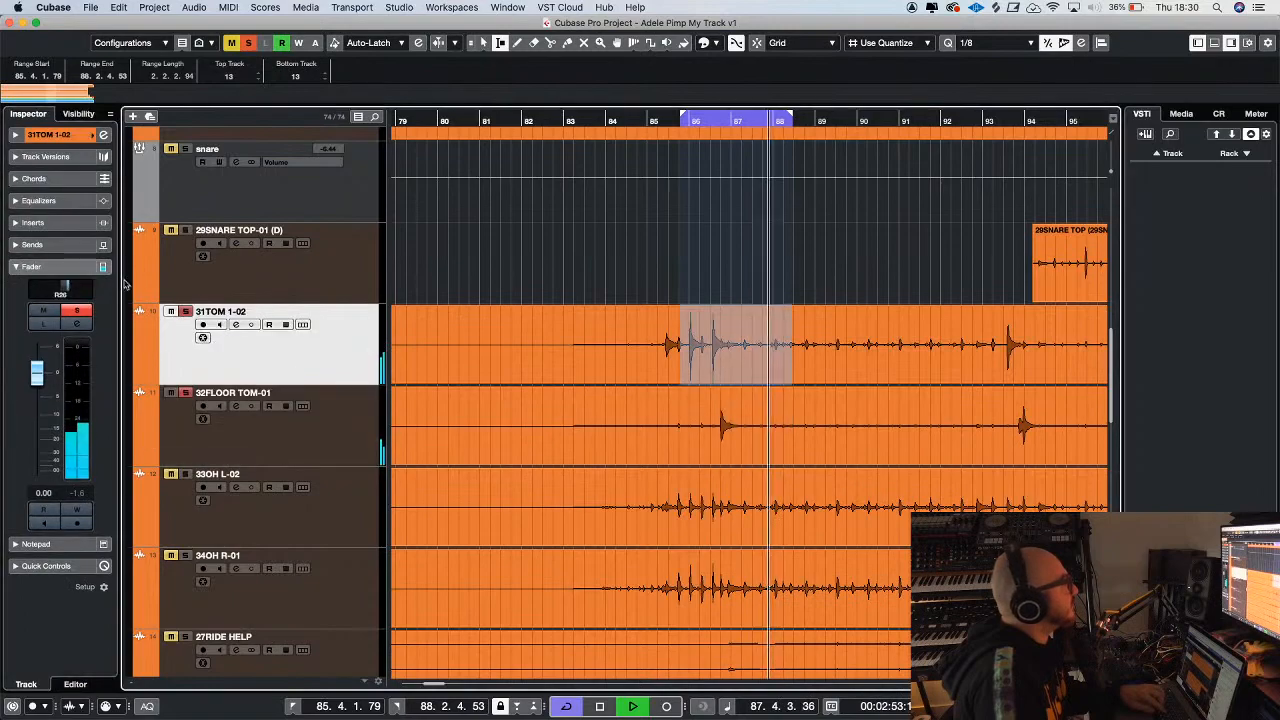
pyautogui.click(35, 222)
pyautogui.click(60, 250)
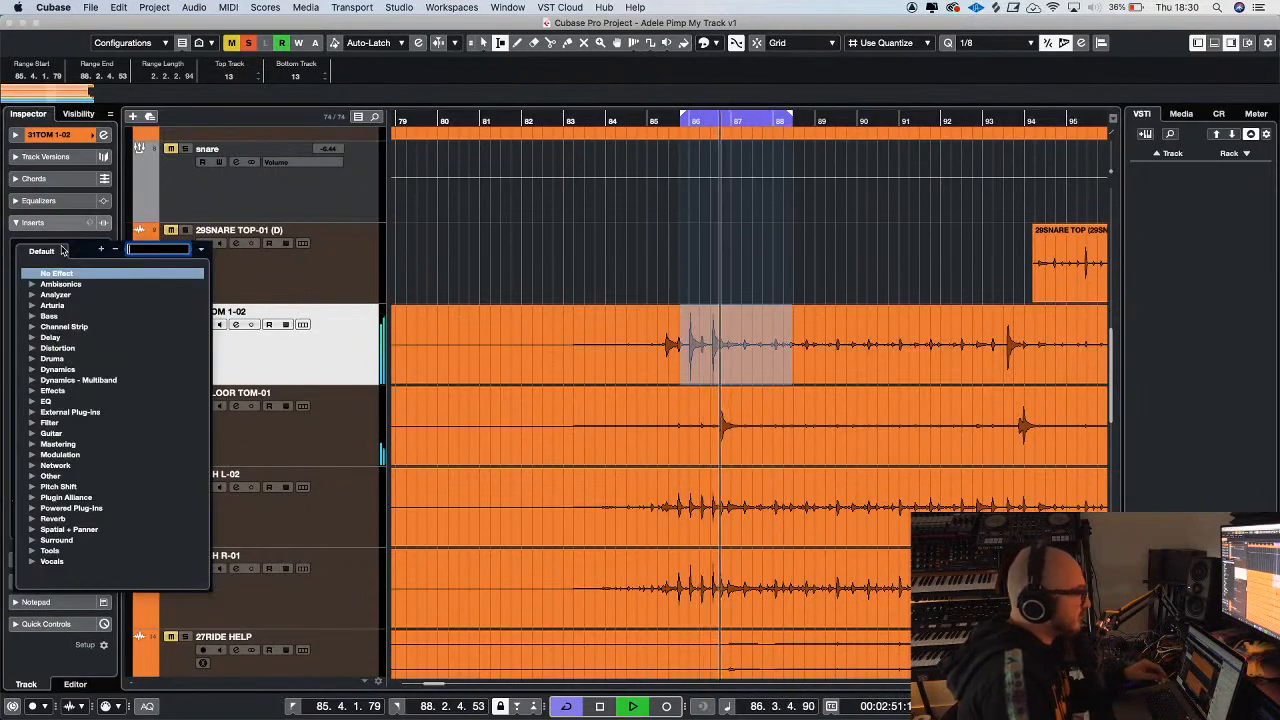
pyautogui.click(322, 403)
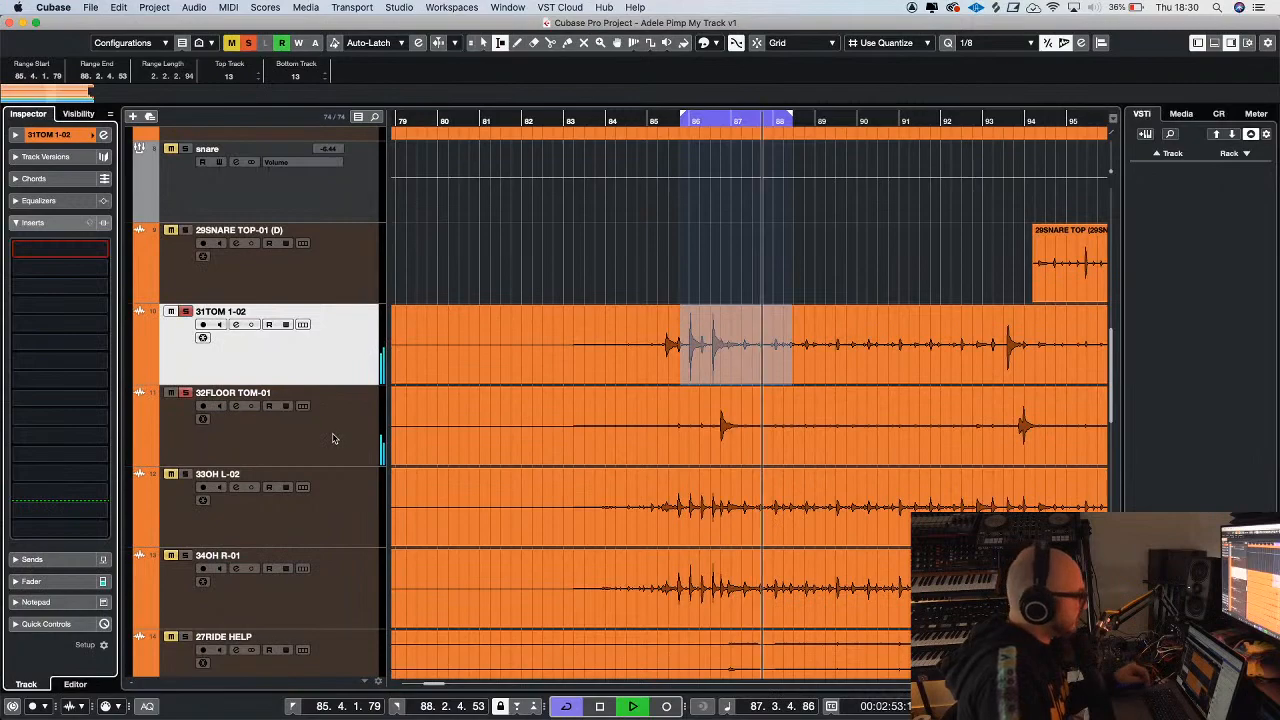
# Route 31TOM 1-02 and 32FLOOR TOM-01 to a new group channel named Toms
pyautogui.keyDown('shift'); pyautogui.click(334, 437); pyautogui.keyUp('shift')
pyautogui.rightClick(334, 437)
pyautogui.moveTo(340, 440)
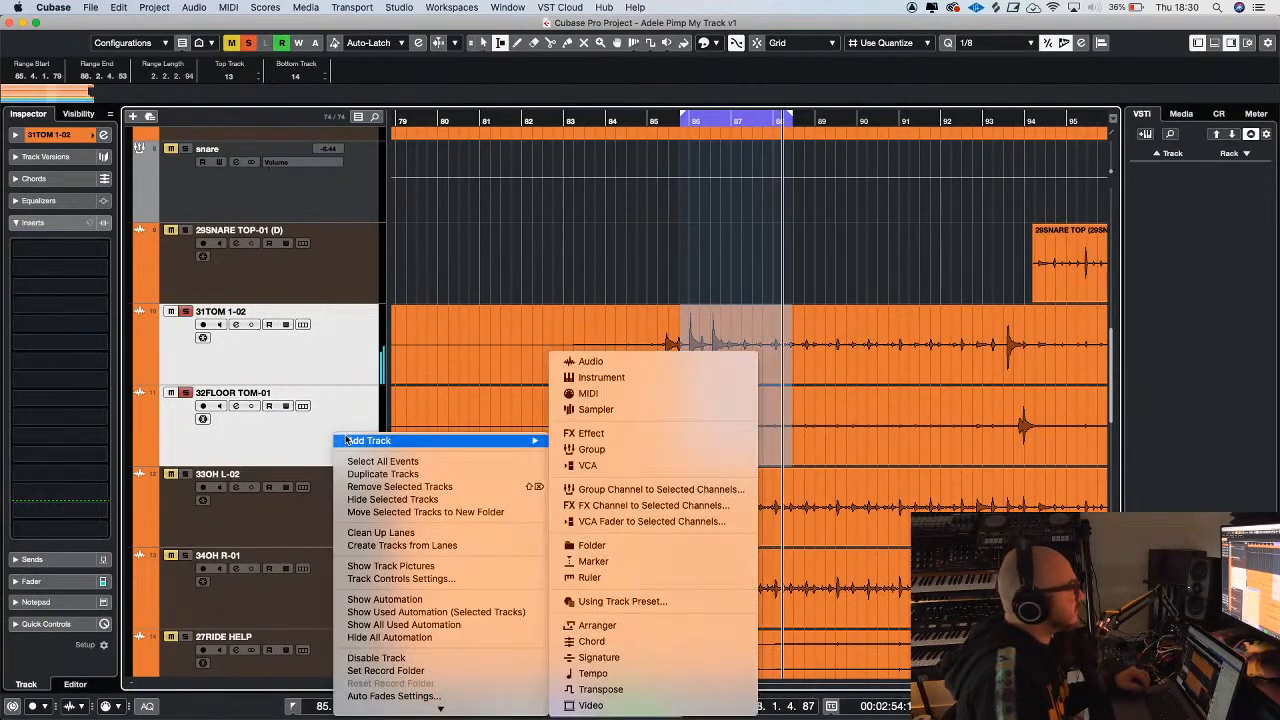
pyautogui.click(632, 489)
pyautogui.write('toms')
pyautogui.press('Return')
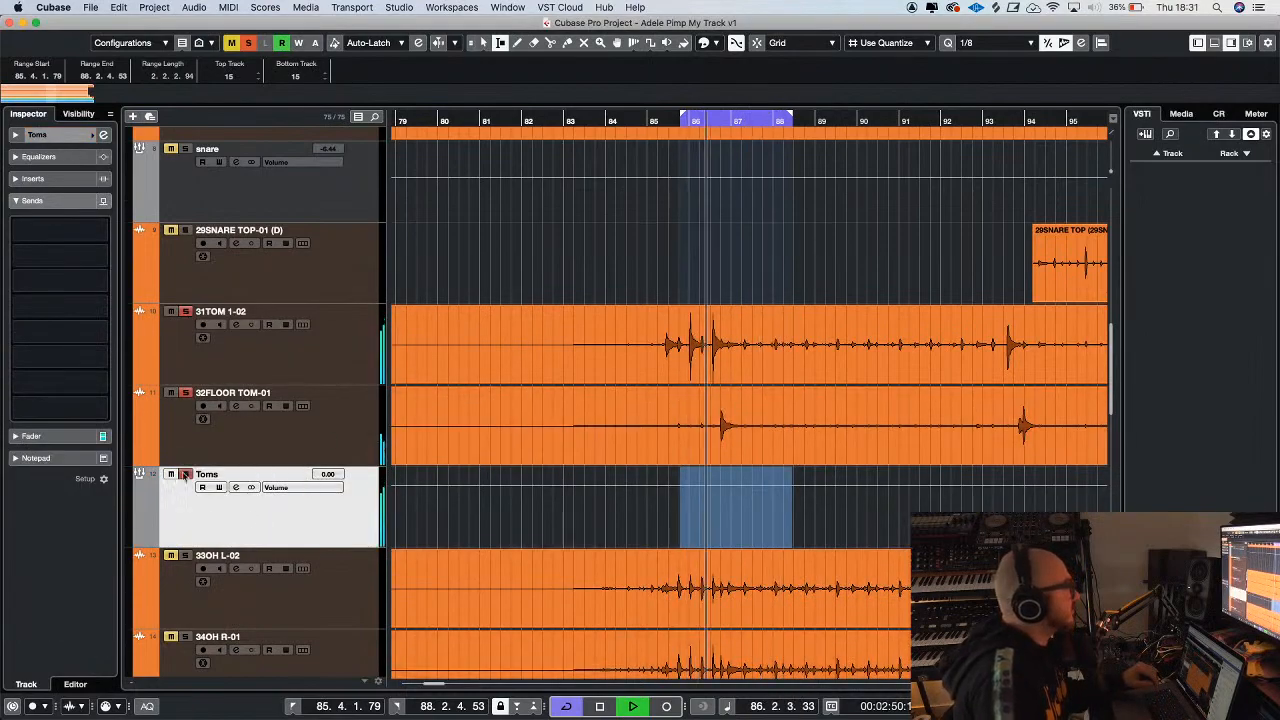
# Insert the CLA-2A Stereo compressor in the Toms group's second insert slot and close its window
pyautogui.click(33, 178)
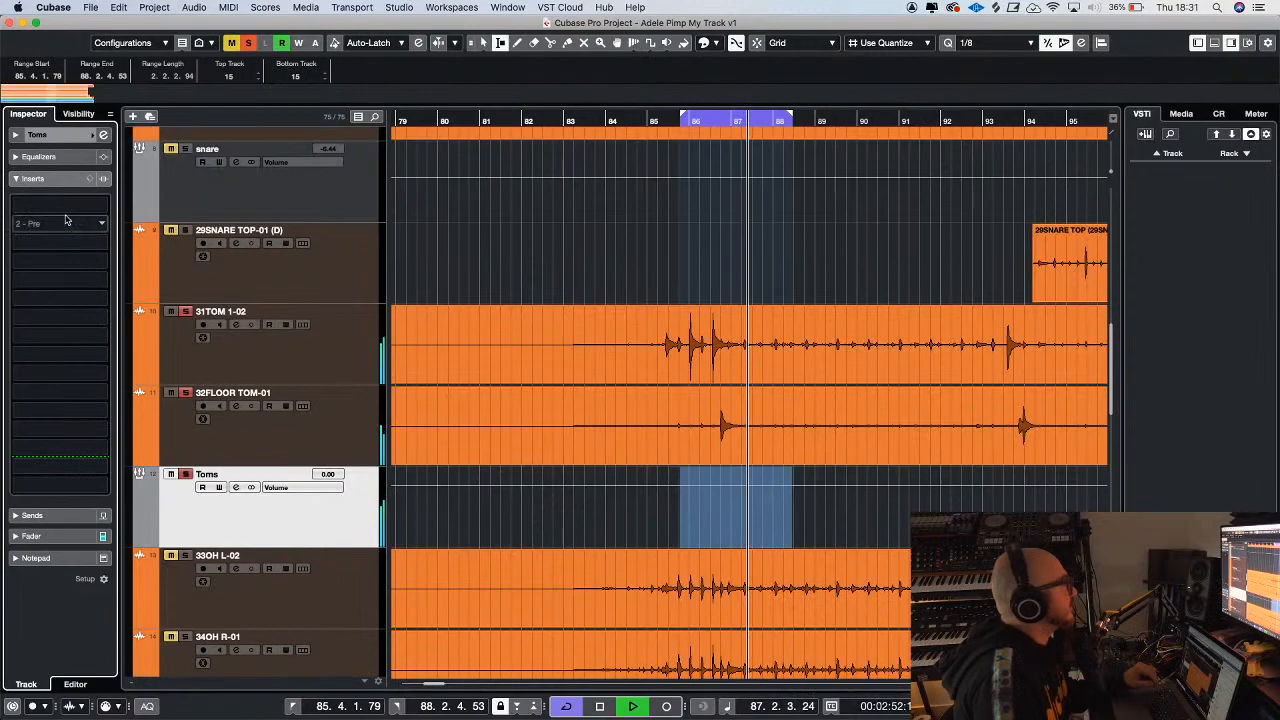
pyautogui.click(66, 219)
pyautogui.write('2a')
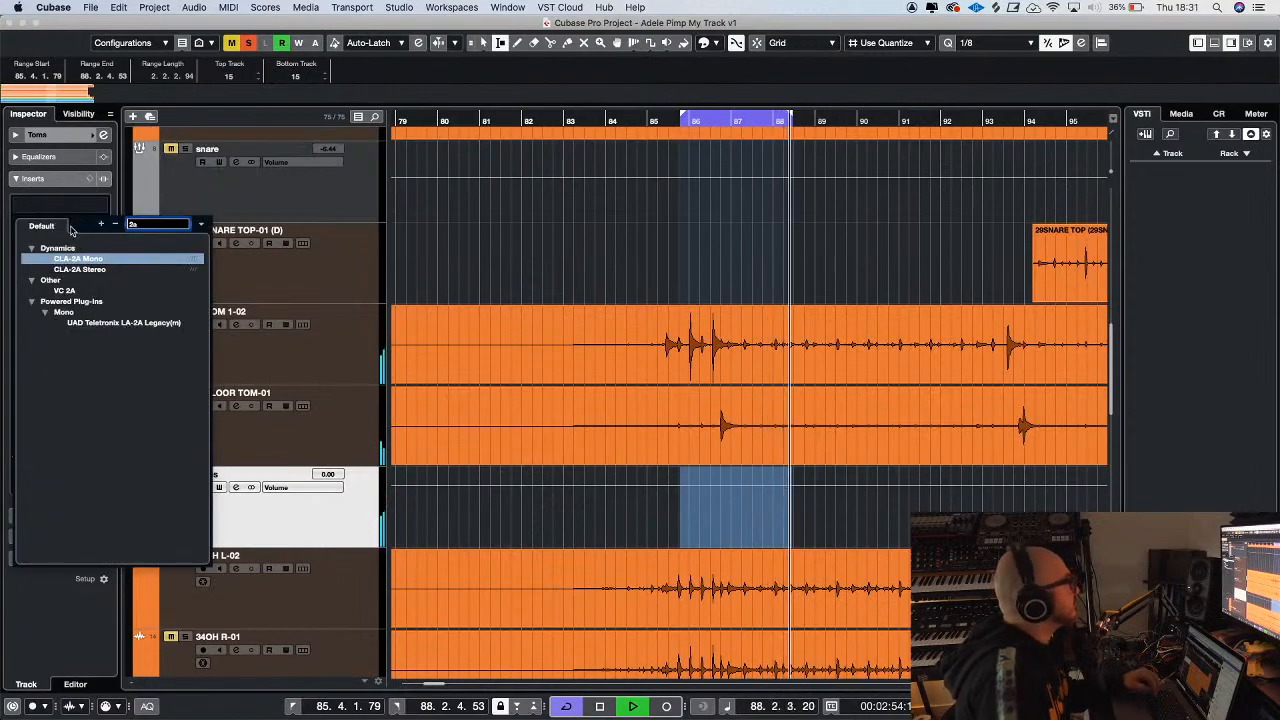
pyautogui.click(72, 269)
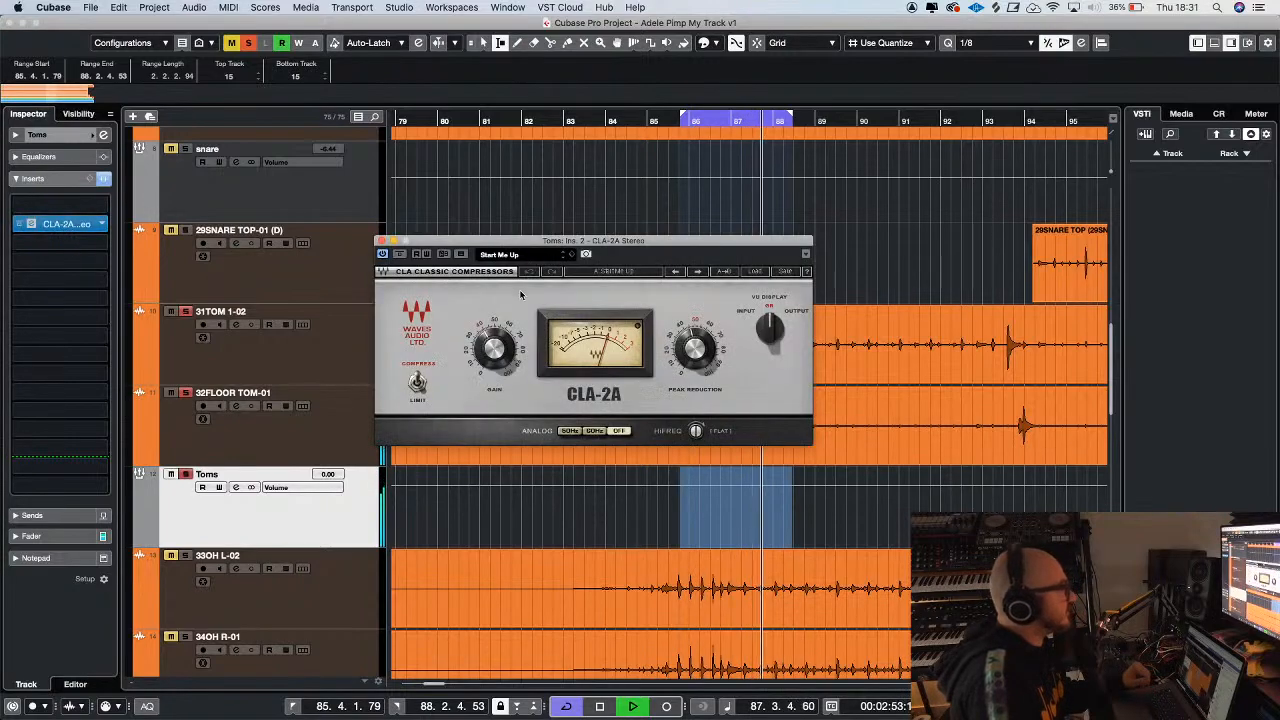
pyautogui.click(381, 241)
# Turn off all solos and lower the Toms group's volume to -6.10 dB against the full drum mix
pyautogui.press('g')
pyautogui.press('g')
pyautogui.press('g')
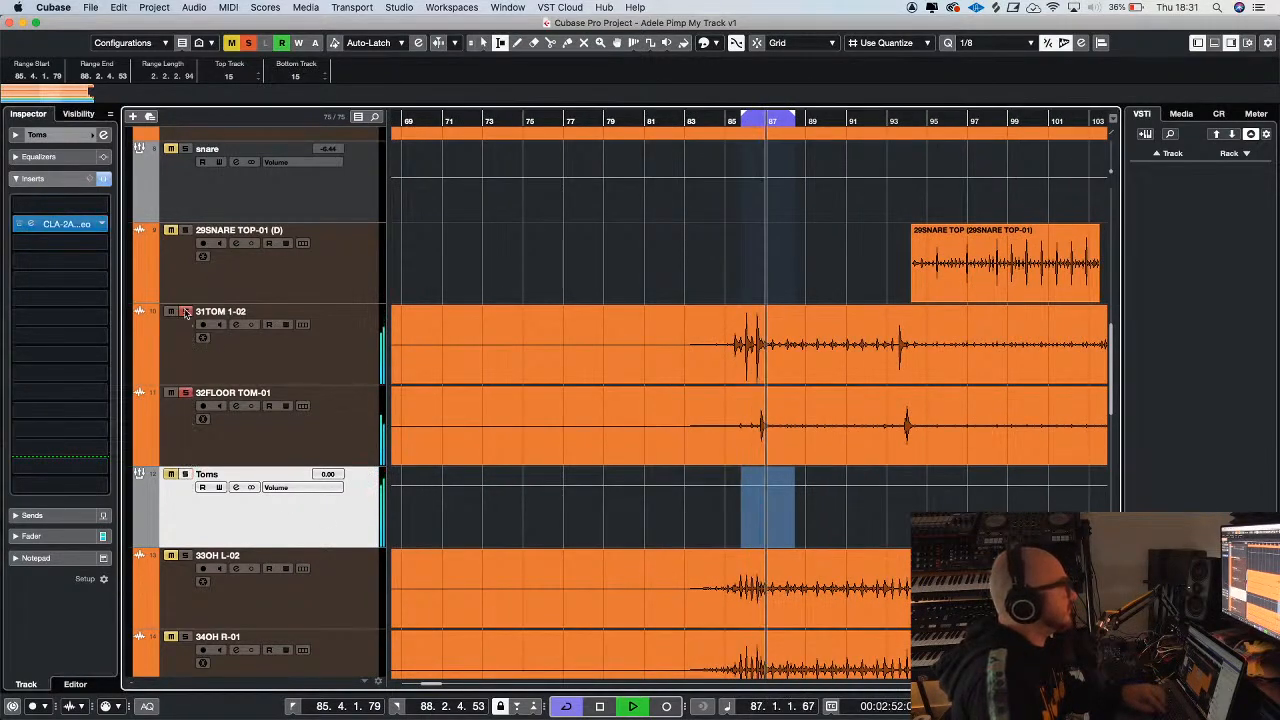
pyautogui.press('g')
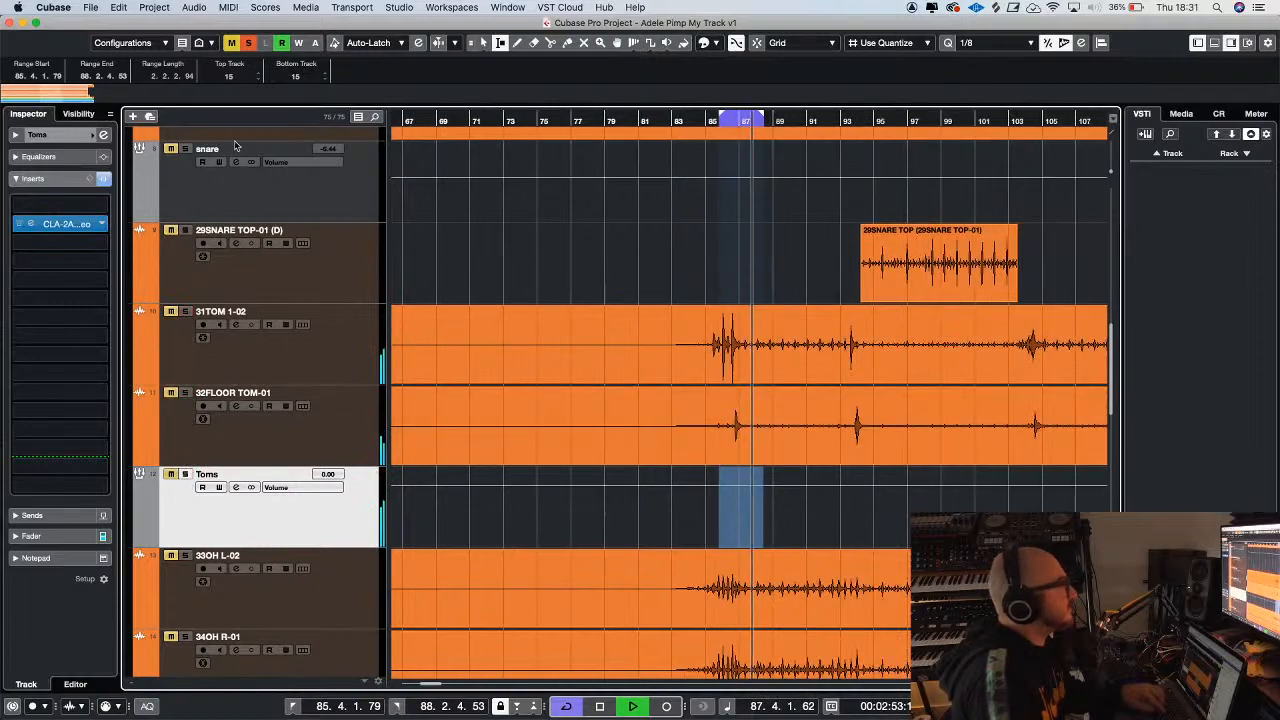
pyautogui.click(248, 44)
pyautogui.press('h')
pyautogui.press('h')
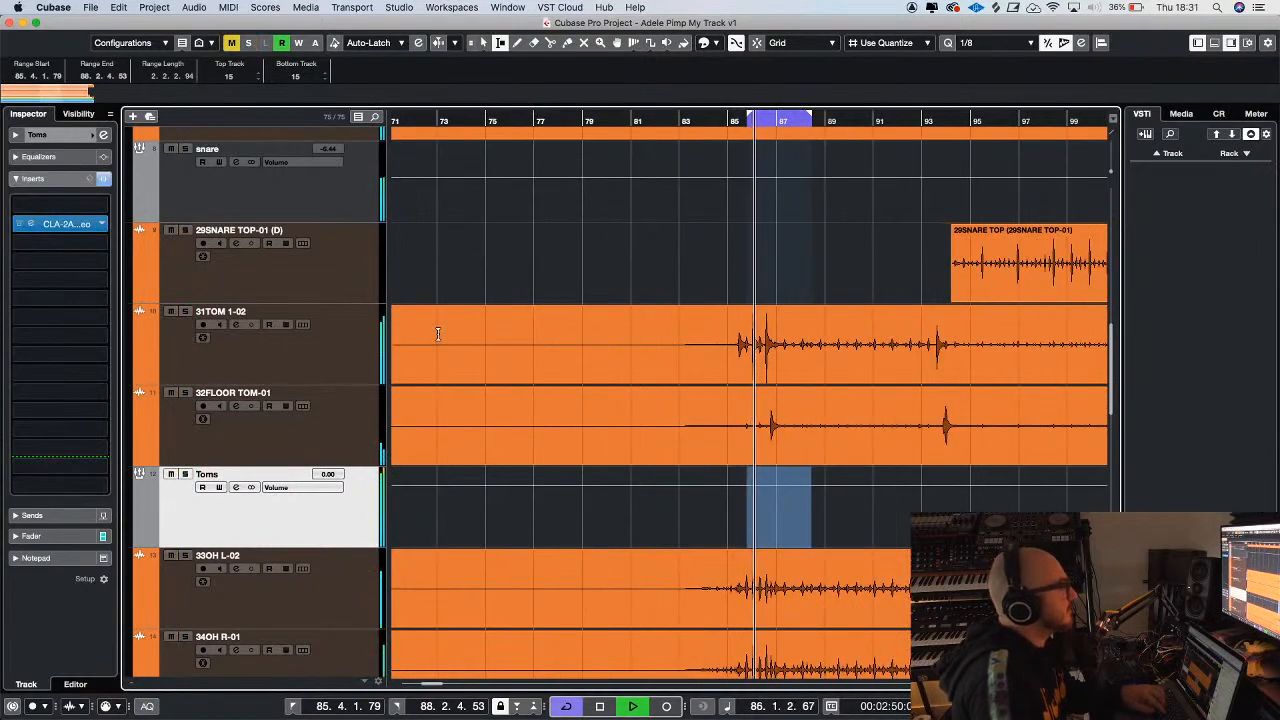
pyautogui.click(32, 536)
pyautogui.moveTo(37, 327); pyautogui.dragTo(37, 352)
pyautogui.press('g')
pyautogui.press('g')
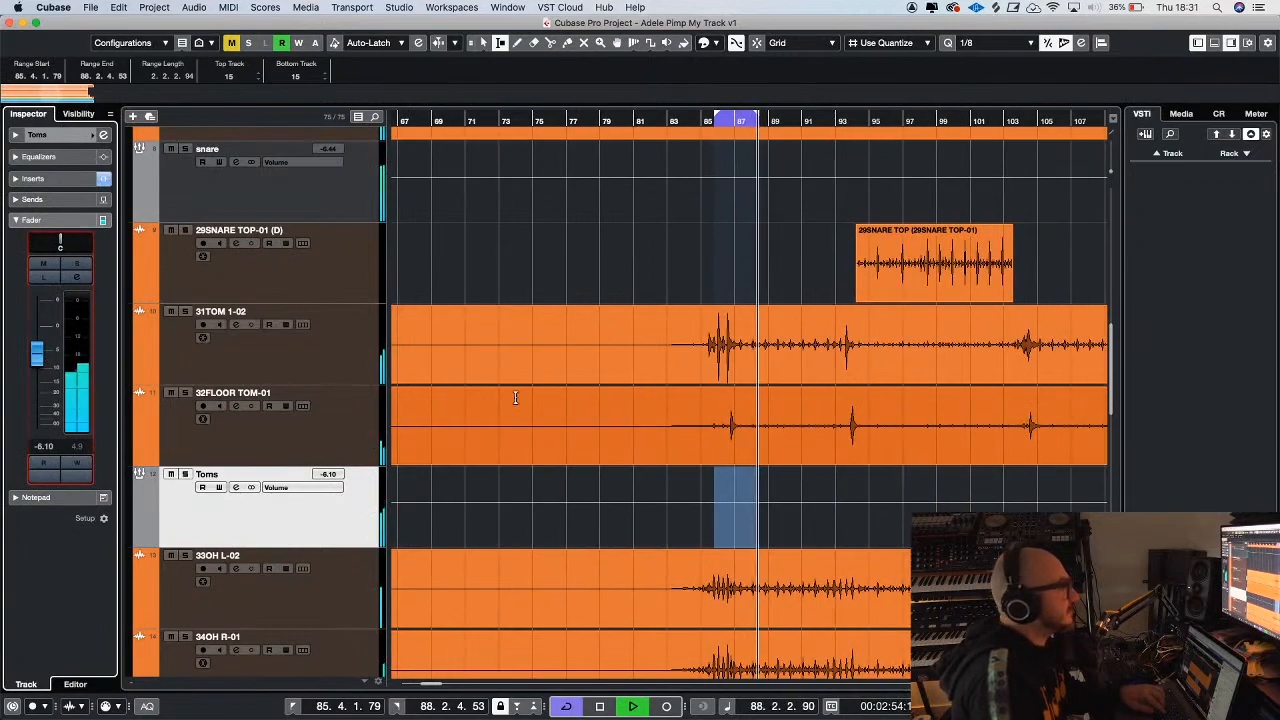
# Stop playback and route 33OH L-02, 34OH R-01 and 27RIDE HELP to a new stereo group channel named OHs
pyautogui.scroll(-5, 545, 396)
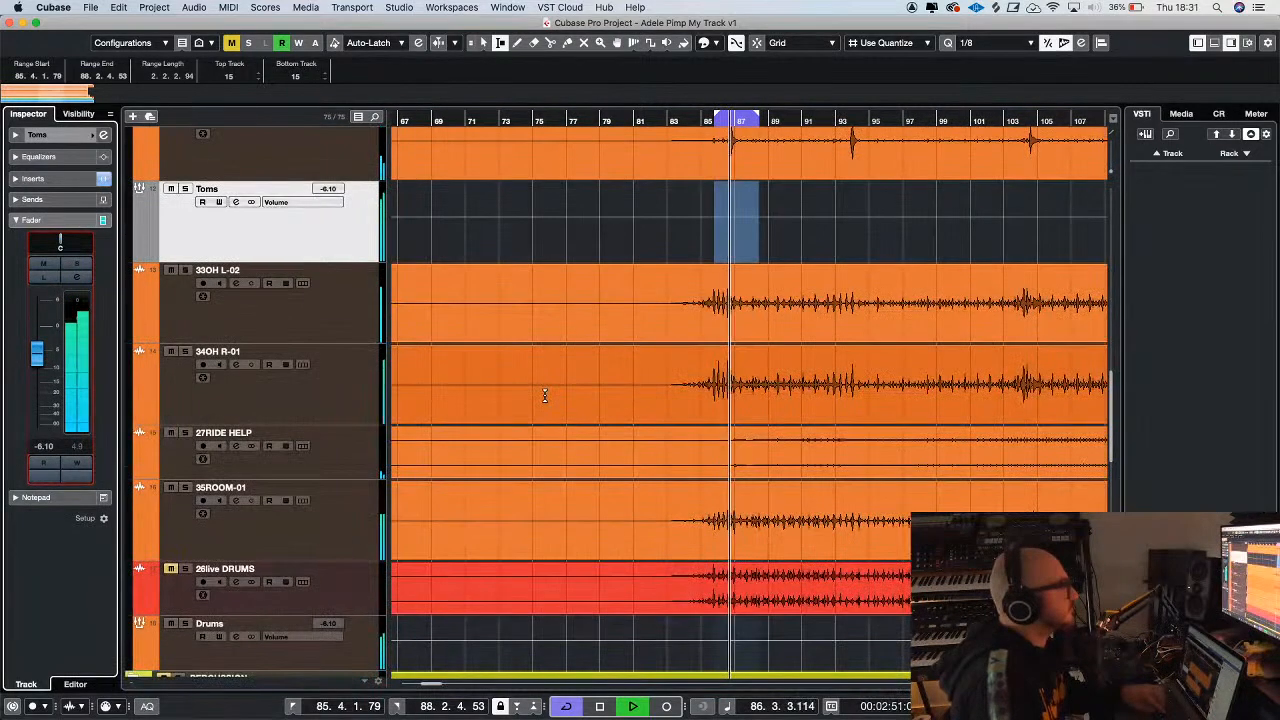
pyautogui.click(280, 314)
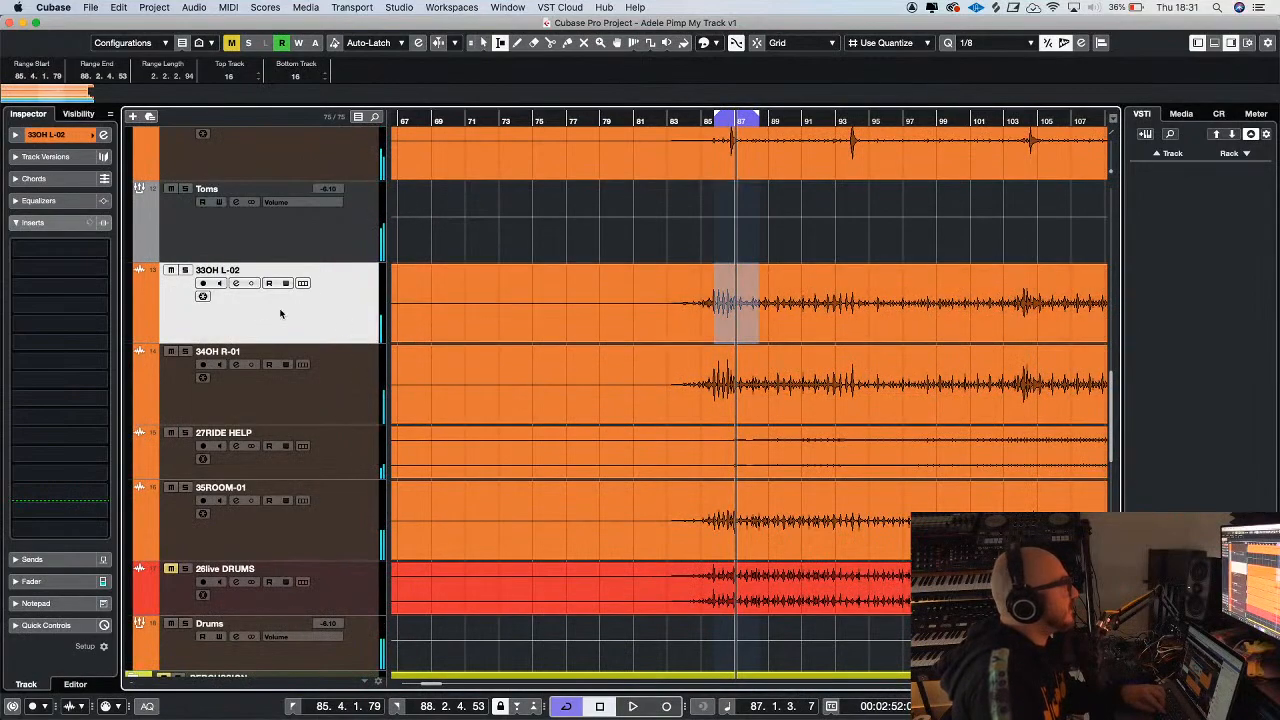
pyautogui.click(353, 456)
pyautogui.click(357, 337)
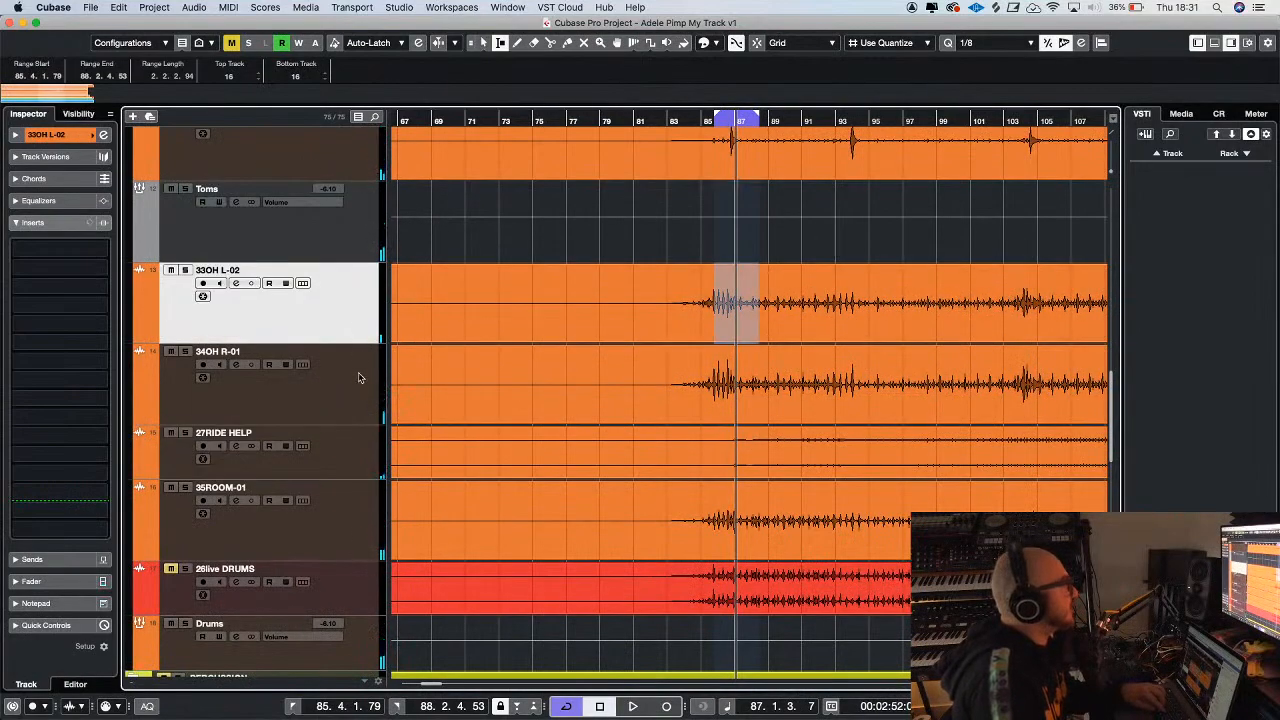
pyautogui.rightClick(354, 456)
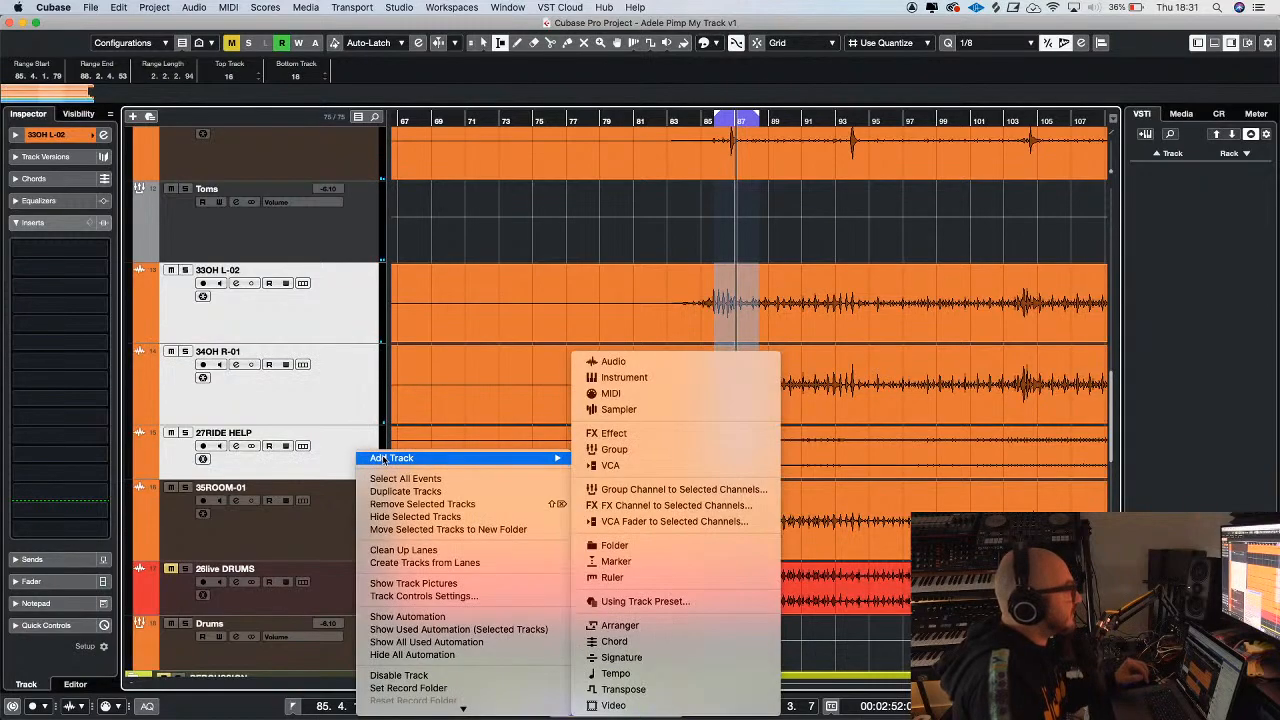
pyautogui.moveTo(400, 458)
pyautogui.click(680, 490)
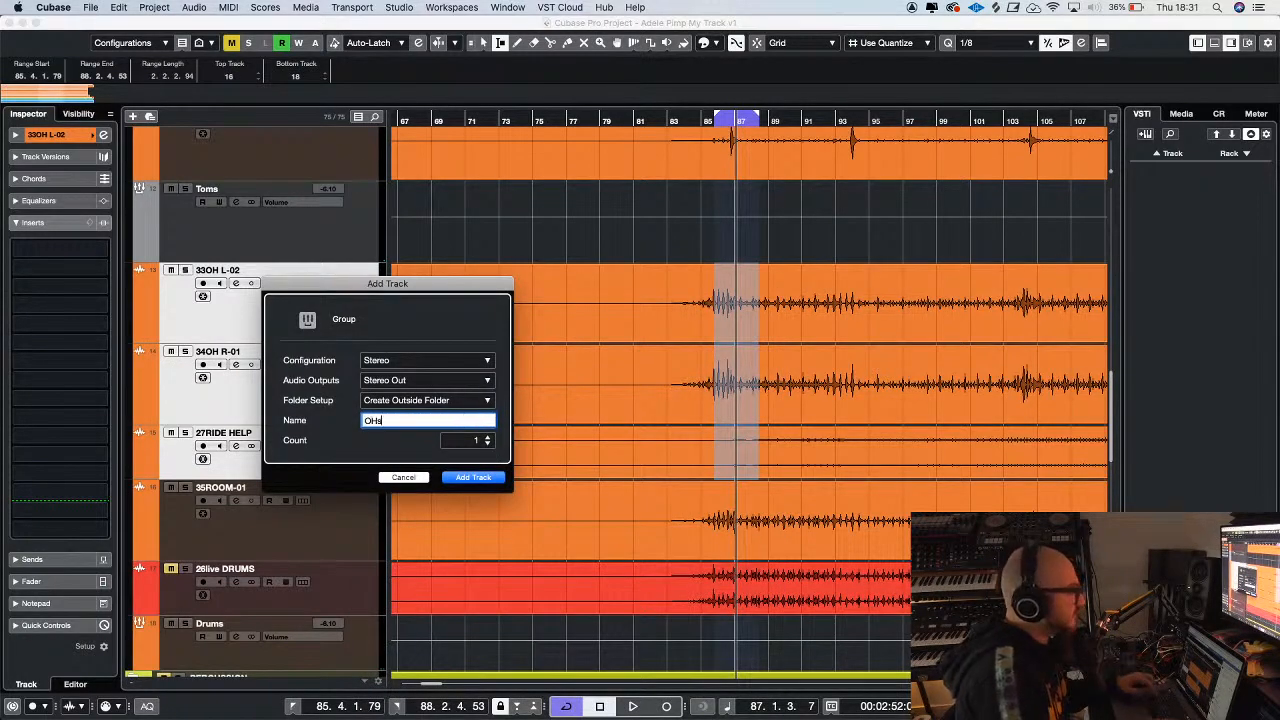
pyautogui.write('OHs')
pyautogui.press('Return')
# Solo the OHs group, leaving 27RIDE HELP out of the solo, and play back the loop
pyautogui.click(185, 487)
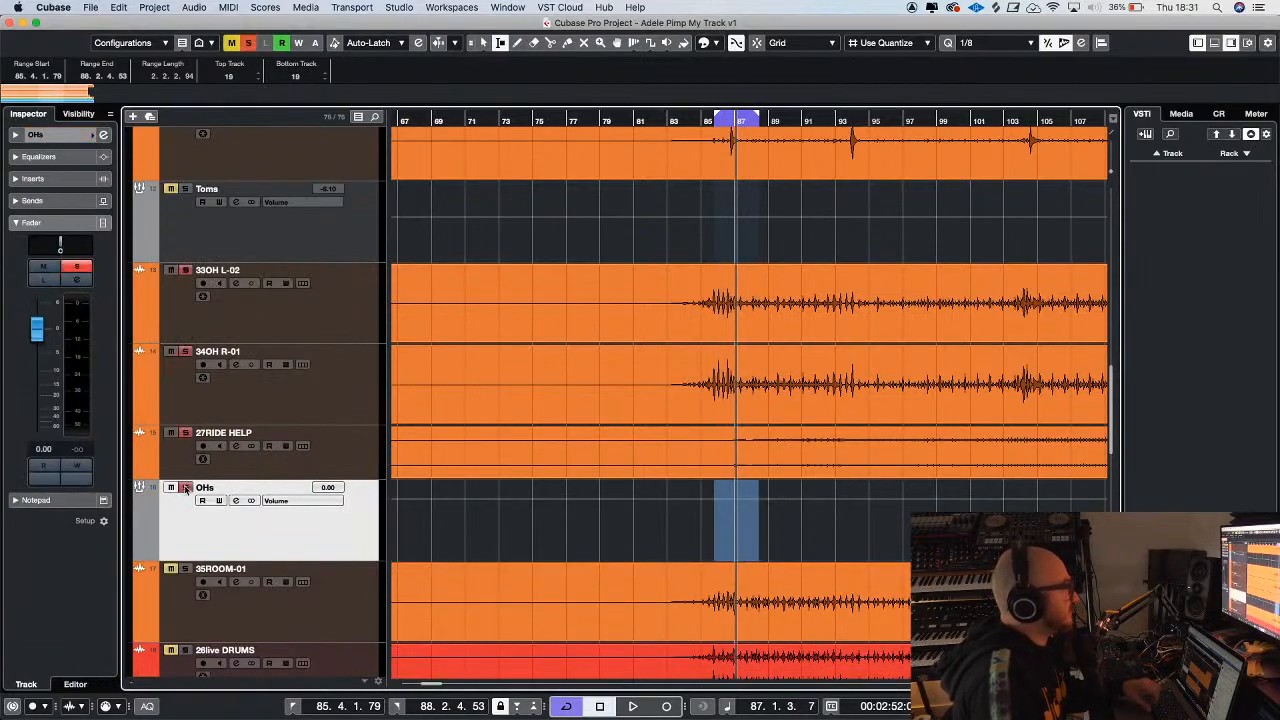
pyautogui.press('h')
pyautogui.press('h')
pyautogui.press('h')
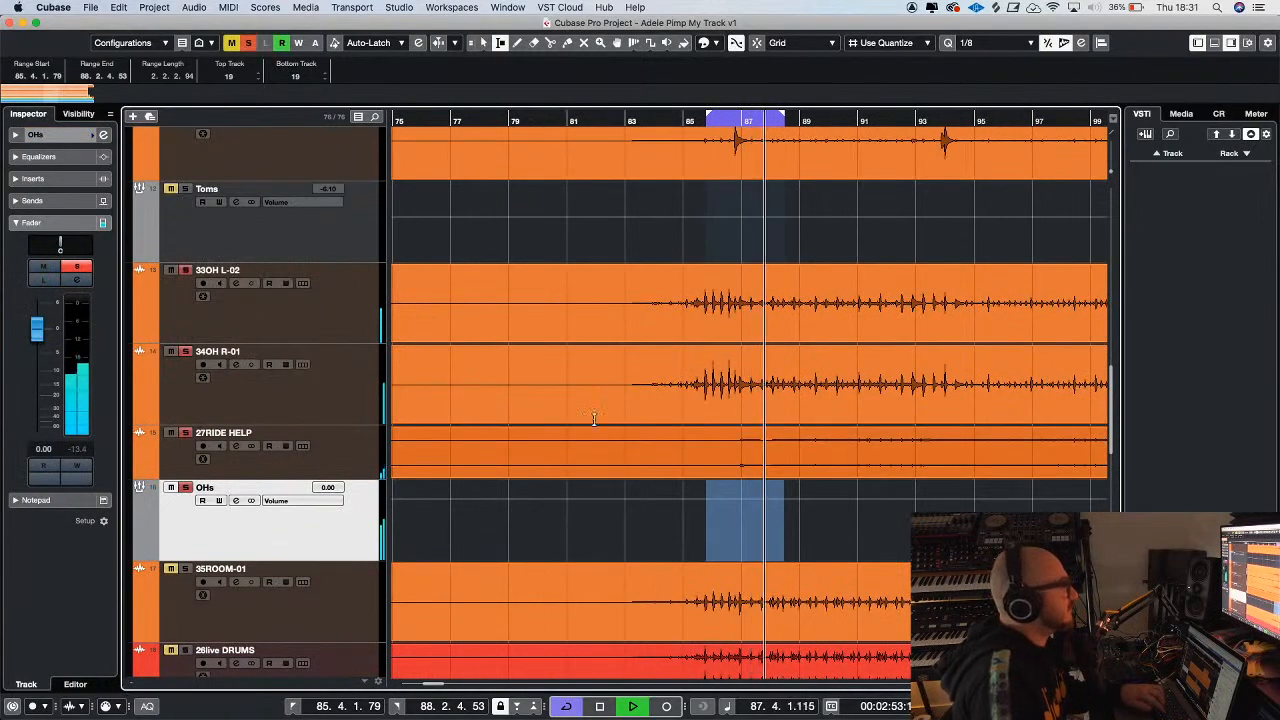
pyautogui.press('g')
pyautogui.press('g')
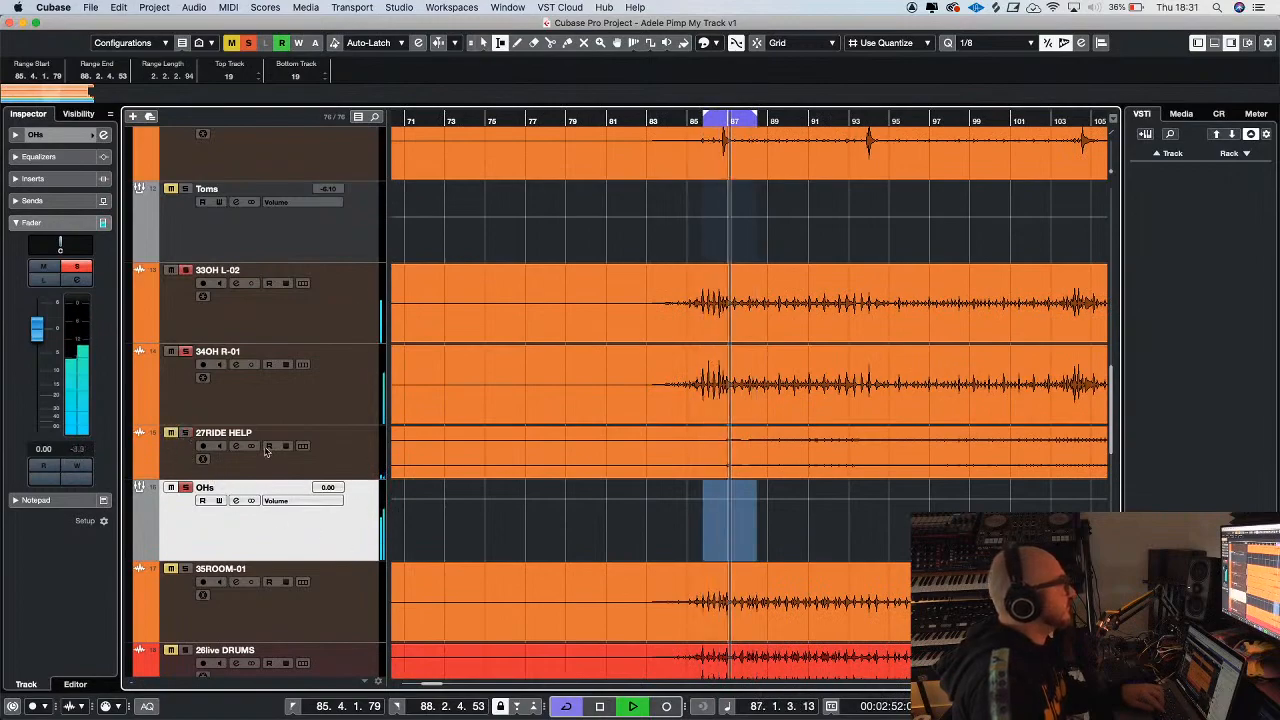
# Insert Disto in the OHs group's first slot, adjust its first compressor with HP2 sidechain and DIST3 drive, and close it
pyautogui.click(50, 179)
pyautogui.click(60, 197)
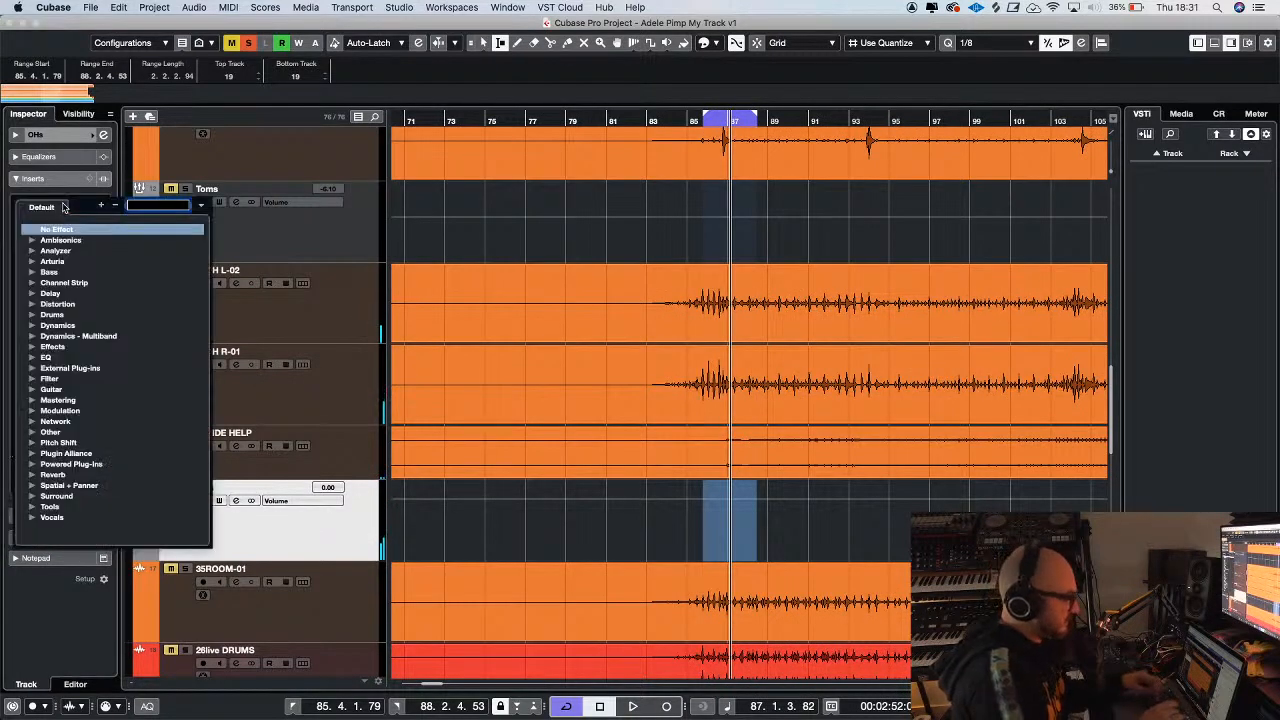
pyautogui.write('disto')
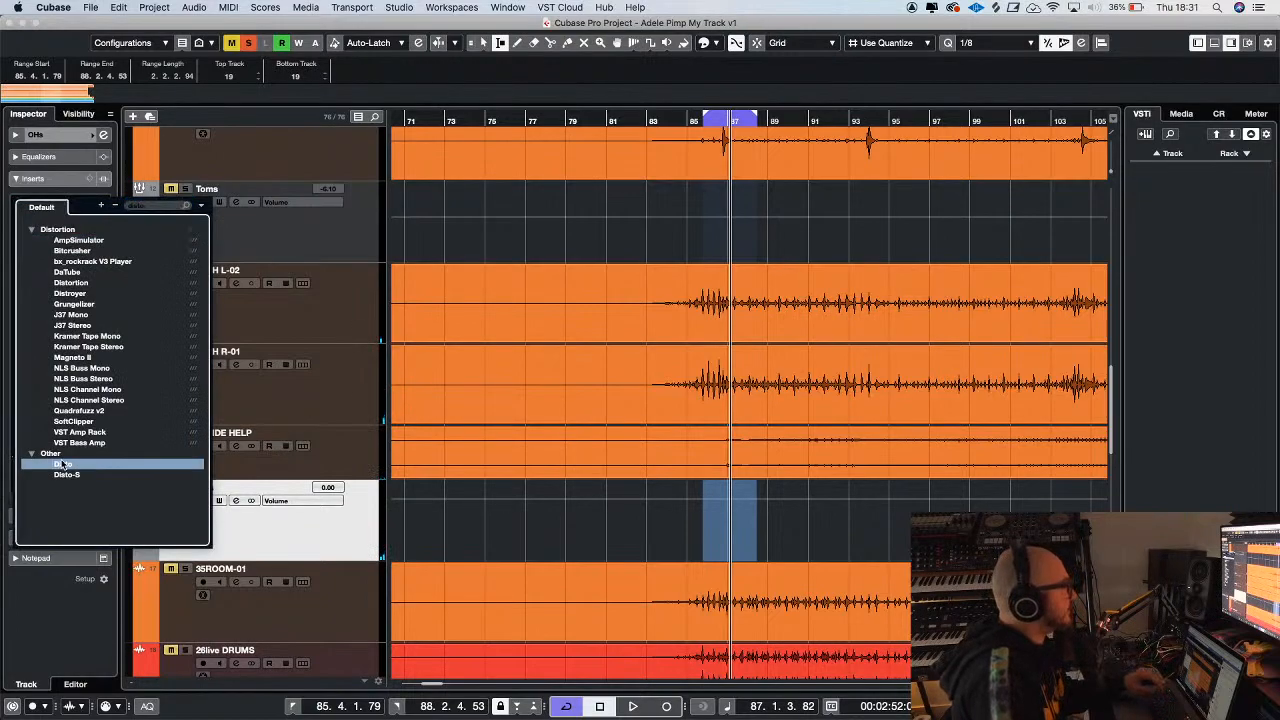
pyautogui.click(62, 464)
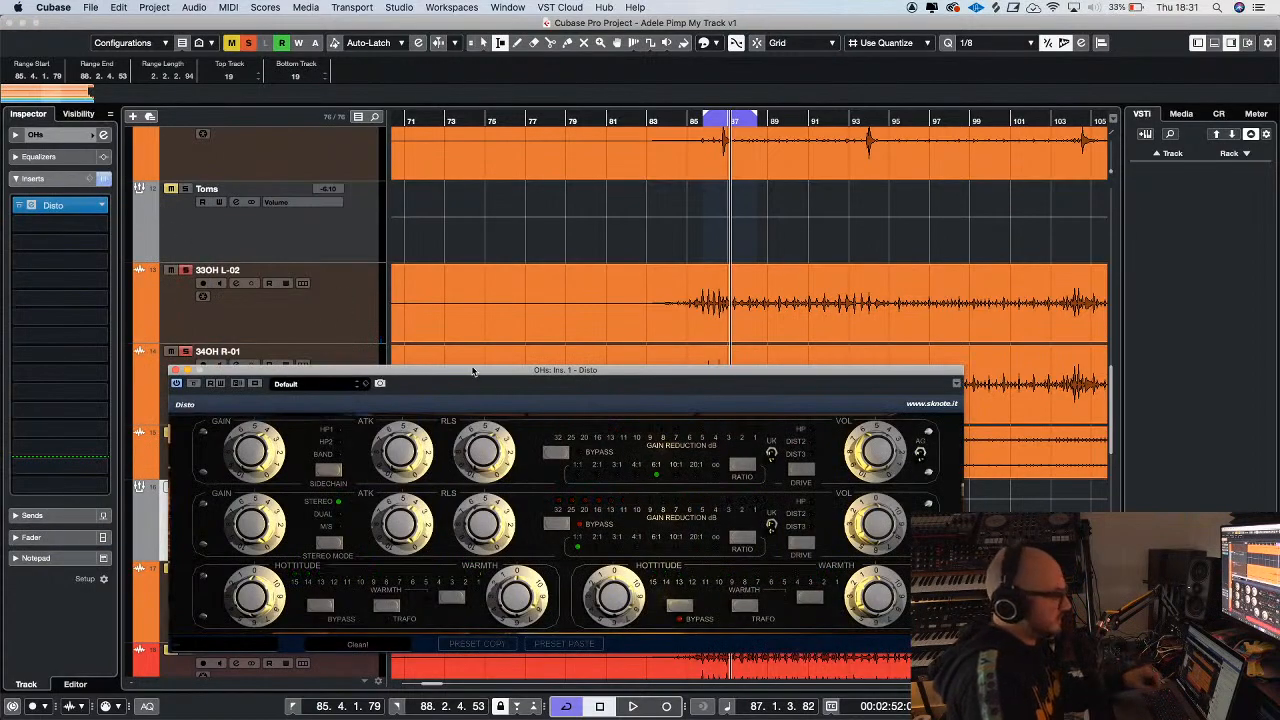
pyautogui.moveTo(473, 371); pyautogui.dragTo(458, 217)
pyautogui.moveTo(236, 287); pyautogui.dragTo(236, 281)
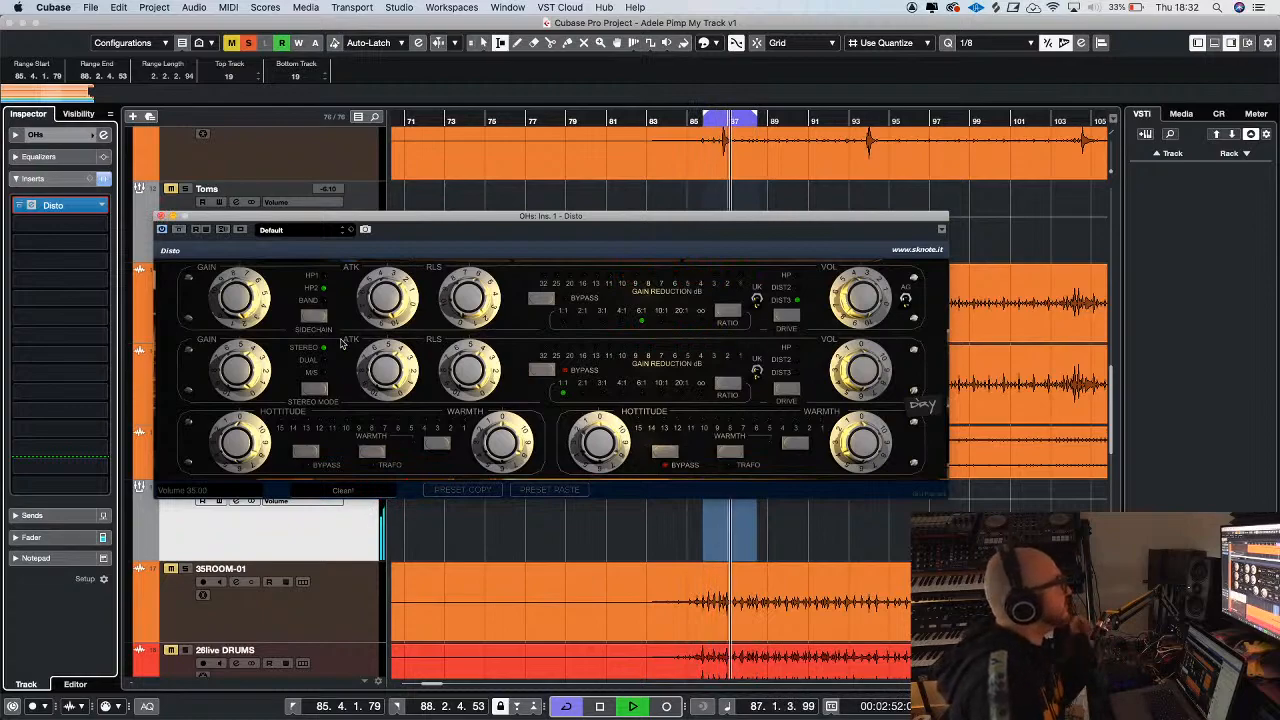
pyautogui.click(160, 216)
# Clear the overhead solos, then select and solo the 35ROOM-01 track
pyautogui.click(178, 445)
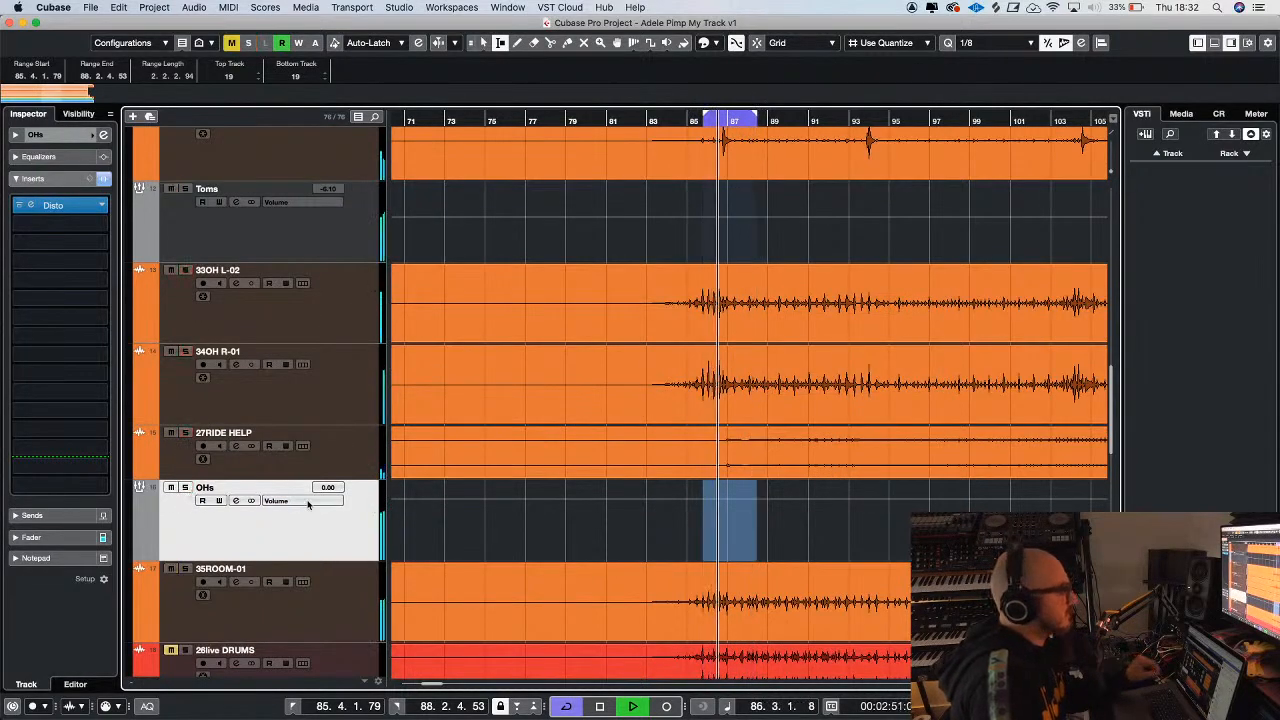
pyautogui.press('g')
pyautogui.press('h')
pyautogui.press('h')
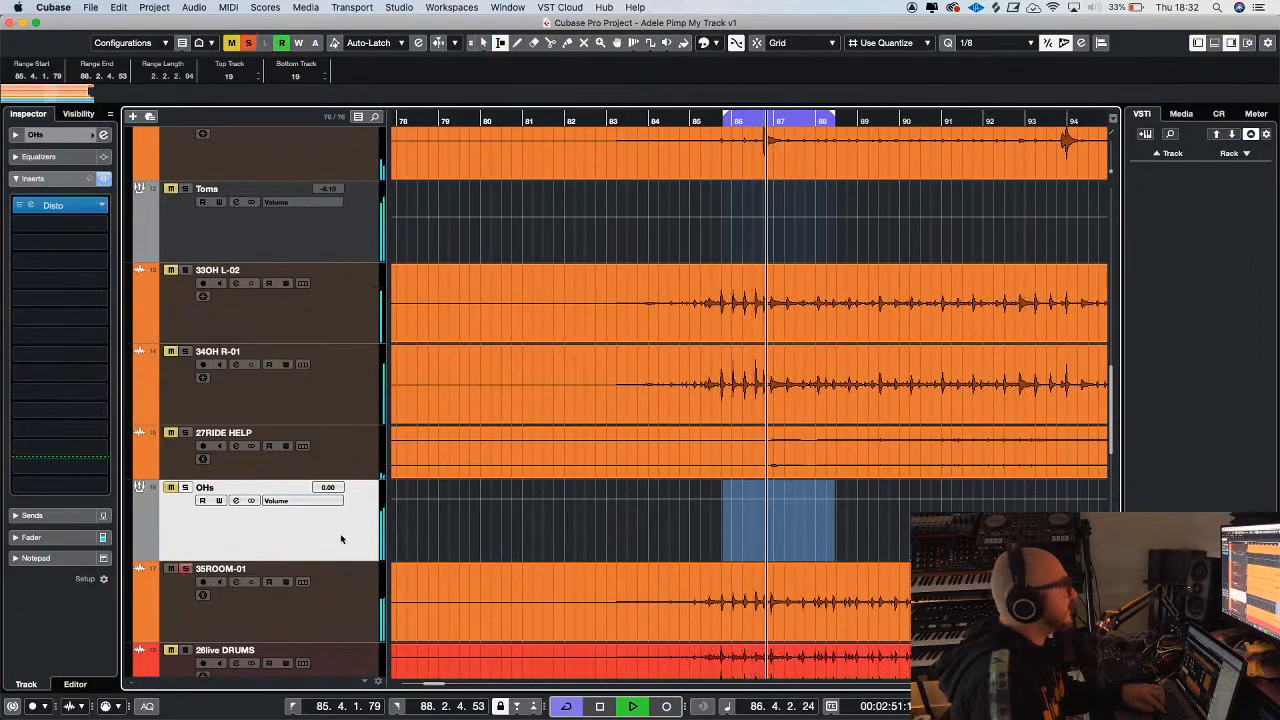
pyautogui.click(352, 604)
pyautogui.press('s')
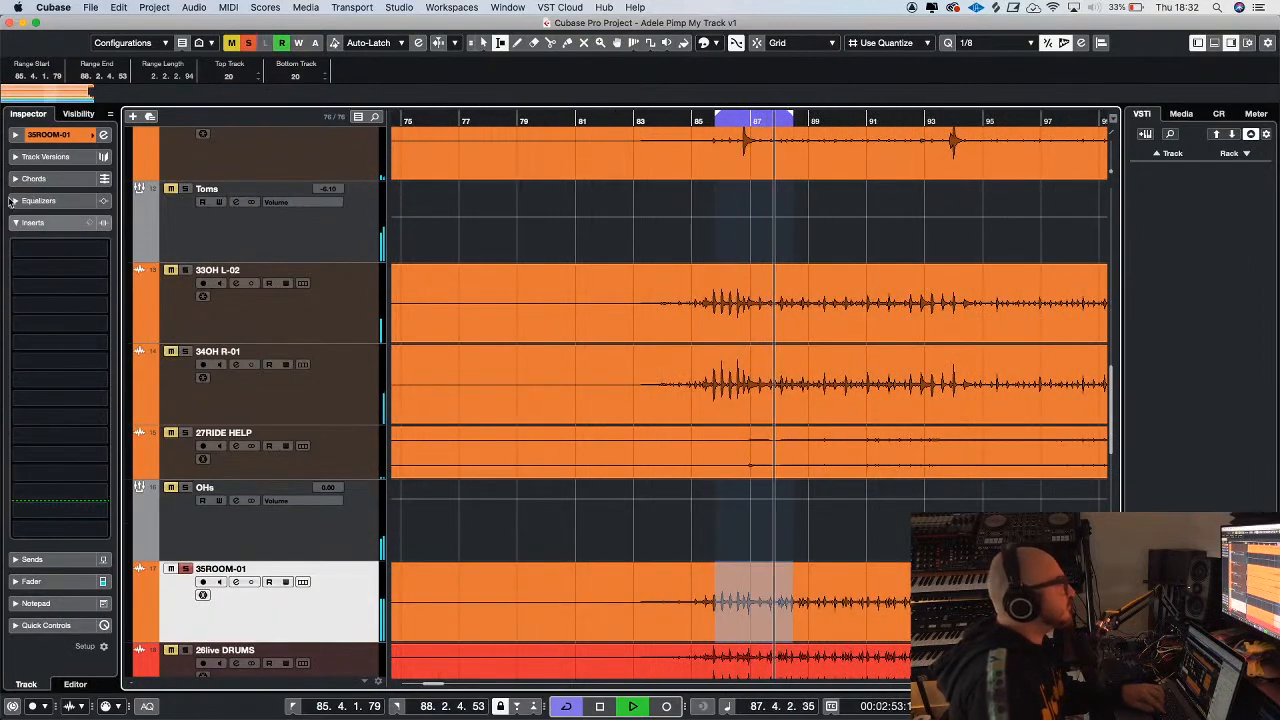
# Insert the CLA-76 Mono compressor in the first insert slot of 35ROOM-01
pyautogui.click(60, 248)
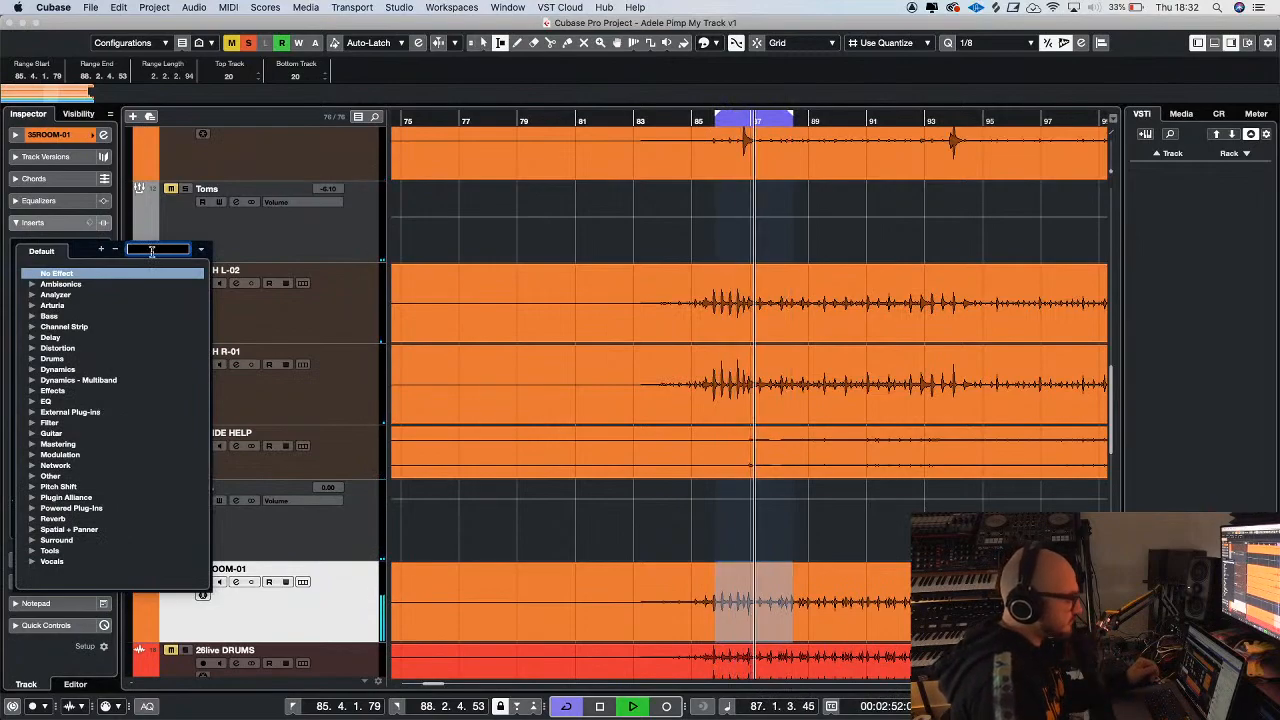
pyautogui.write('76')
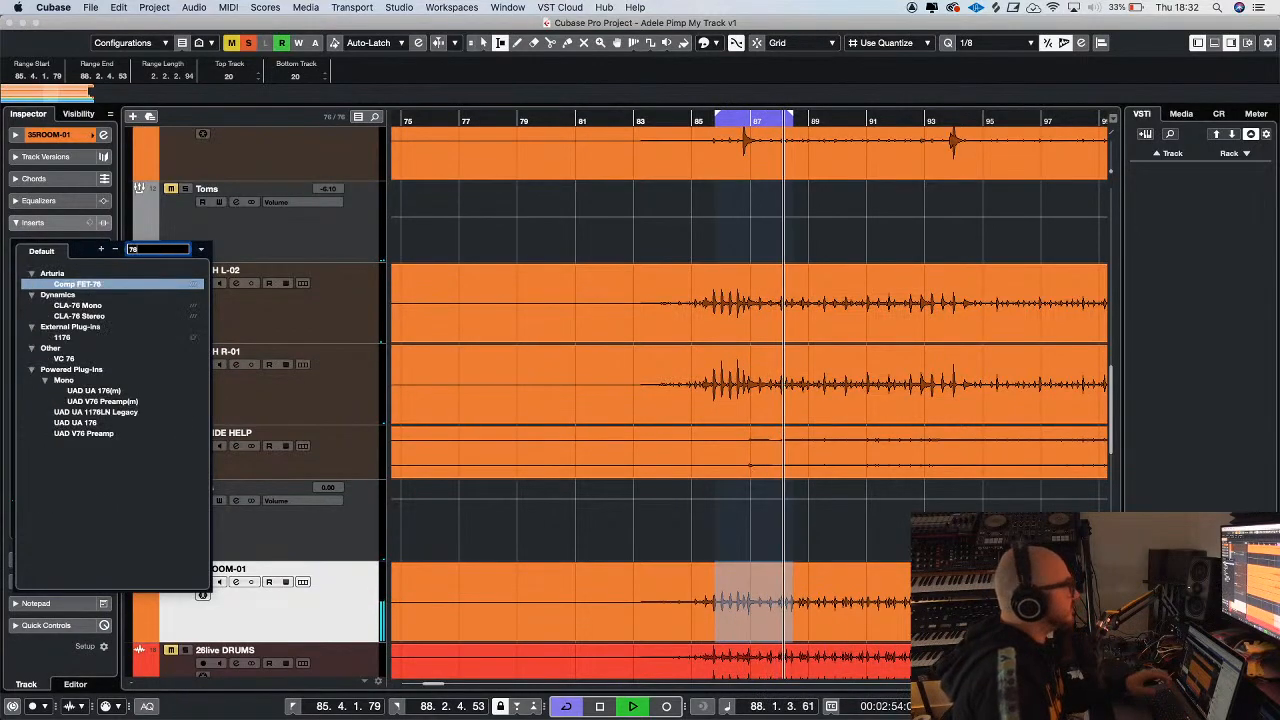
pyautogui.click(108, 306)
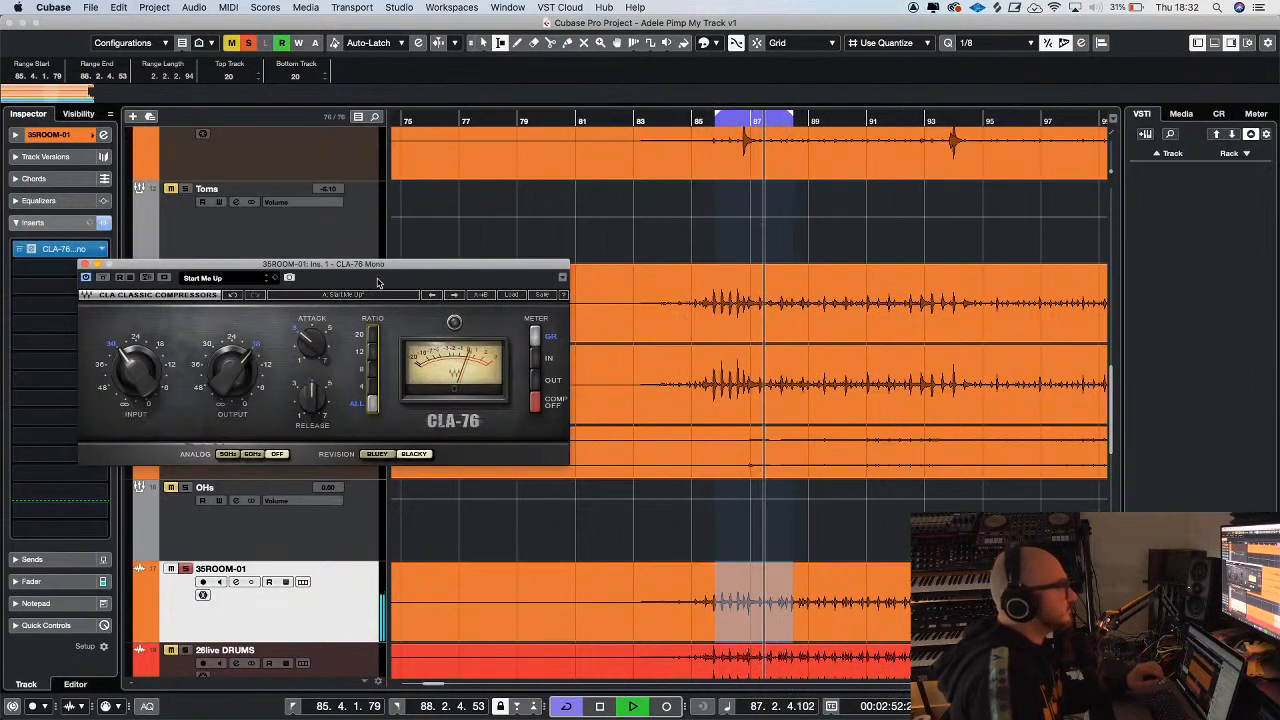
# Adjust the output level of the CLA-76 on 35ROOM-01, close the compressor, and clear the room track's solo
pyautogui.moveTo(378, 284); pyautogui.dragTo(478, 274)
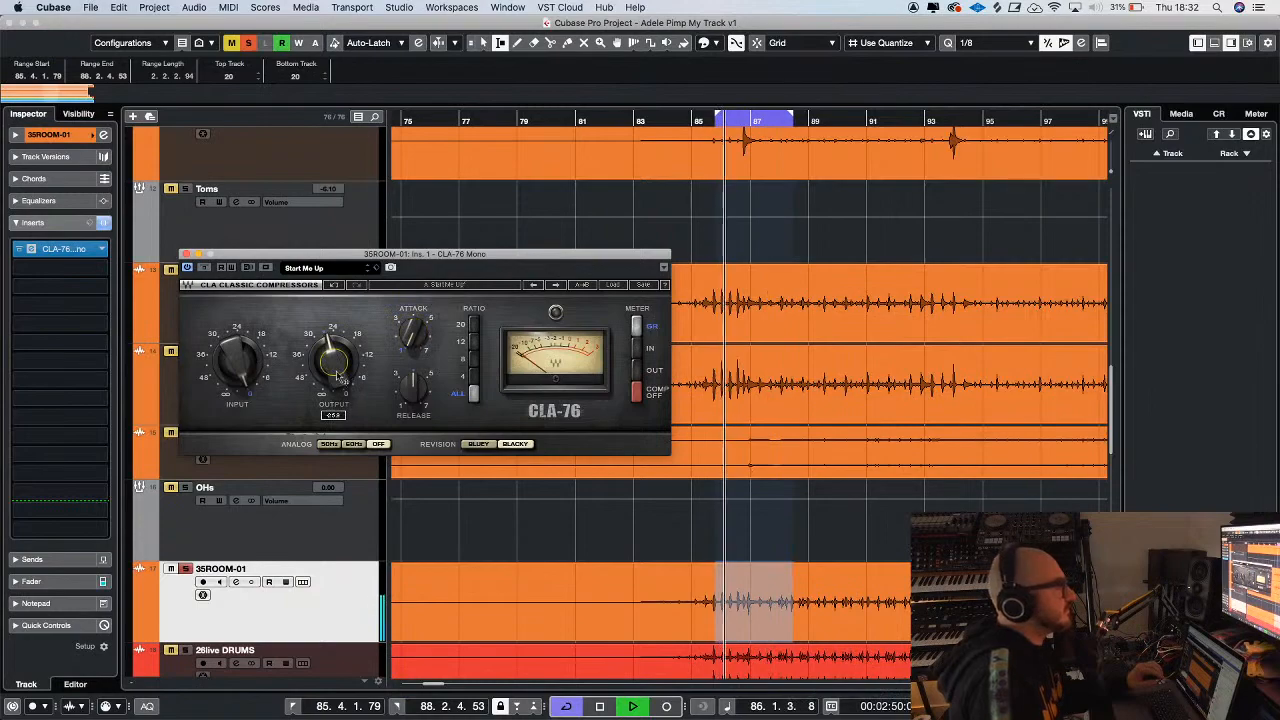
pyautogui.click(186, 256)
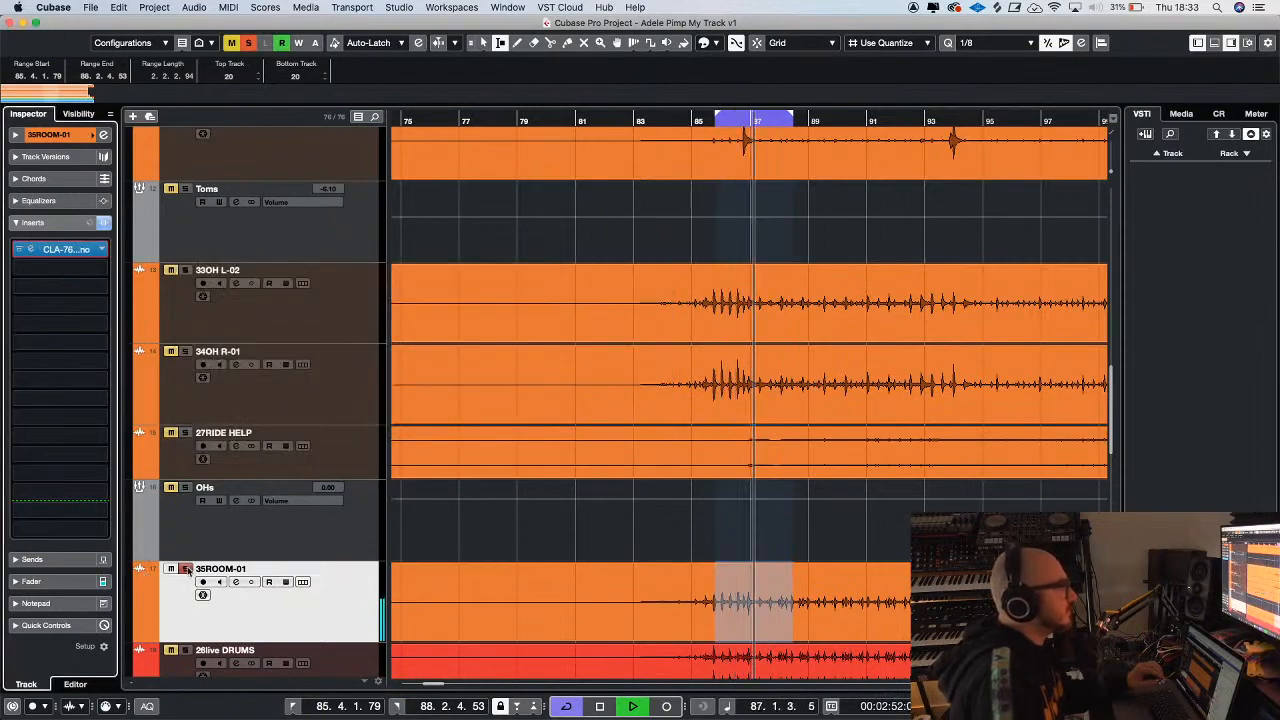
pyautogui.click(185, 568)
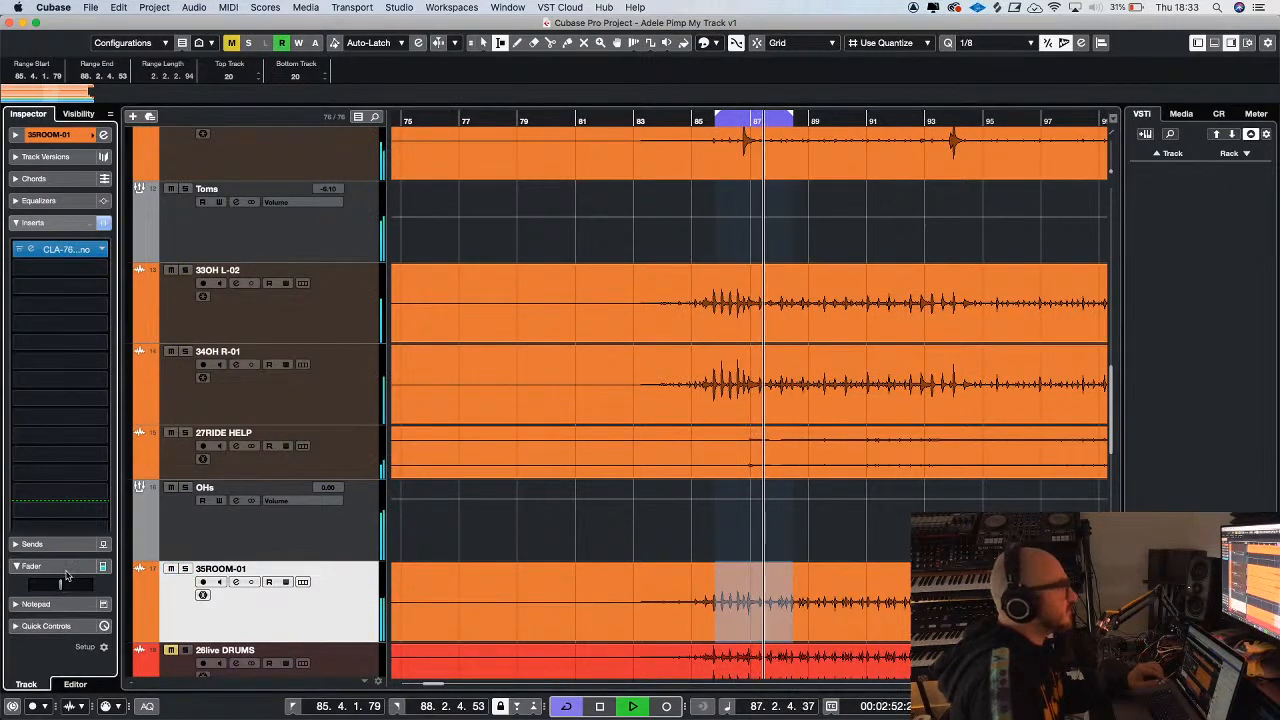
# Show the channel fader of 35ROOM-01 and set it to -1.27
pyautogui.click(97, 583)
pyautogui.press('g')
pyautogui.press('g')
pyautogui.press('g')
pyautogui.press('g')
pyautogui.press('g')
pyautogui.press('g')
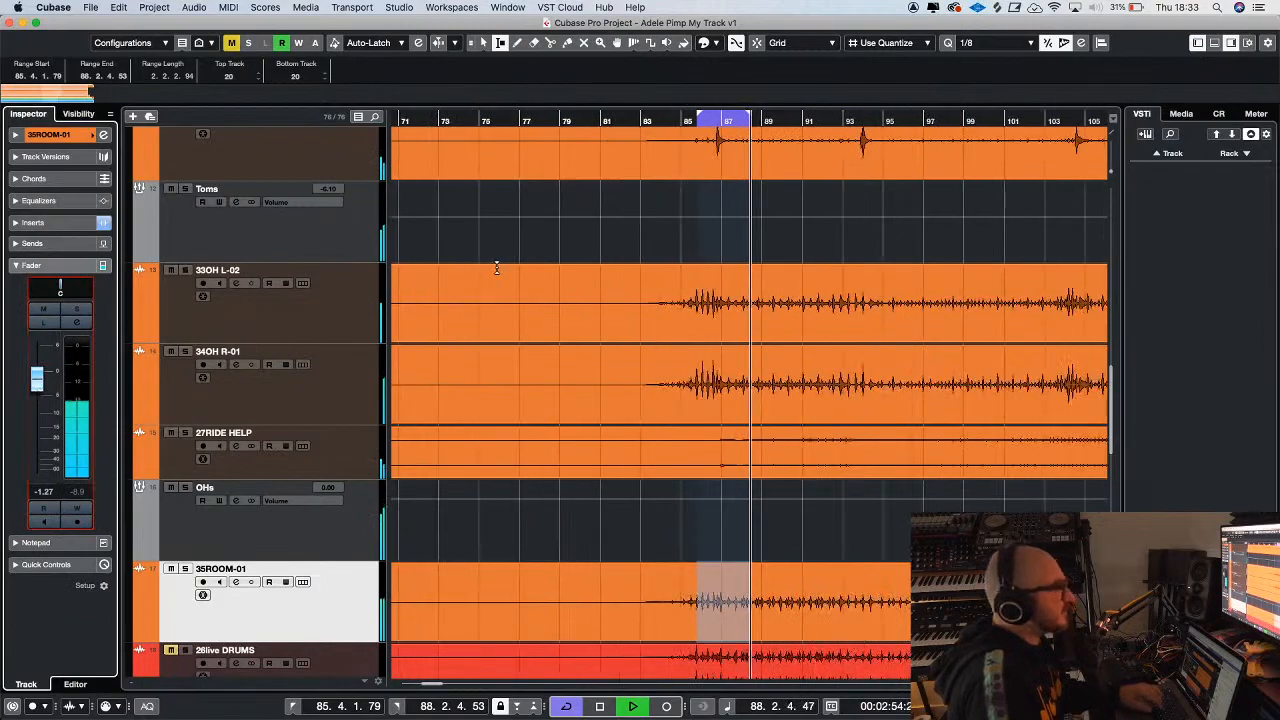
# Switch to the Object Selection tool and play the live drums from about bar 95
pyautogui.scroll(4, 691, 245)
pyautogui.press('g')
pyautogui.press('g')
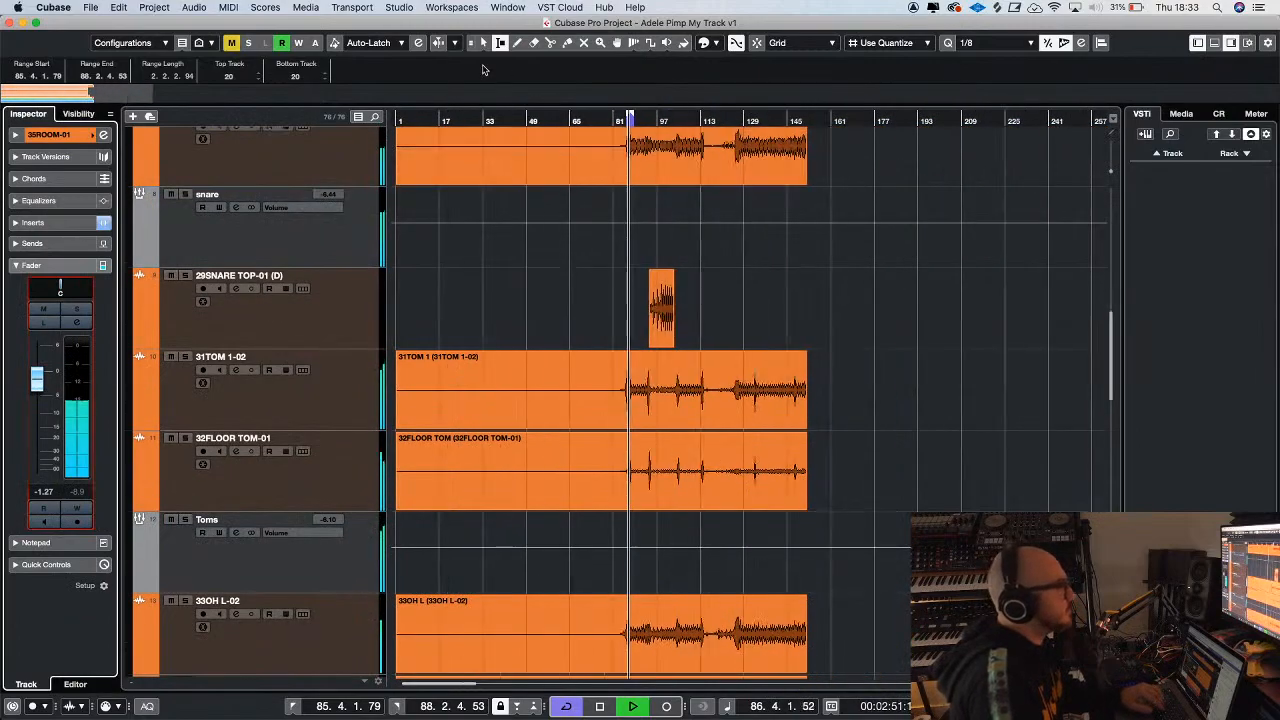
pyautogui.click(483, 43)
pyautogui.press('h')
pyautogui.press('h')
pyautogui.press('h')
pyautogui.scroll(2, 770, 310)
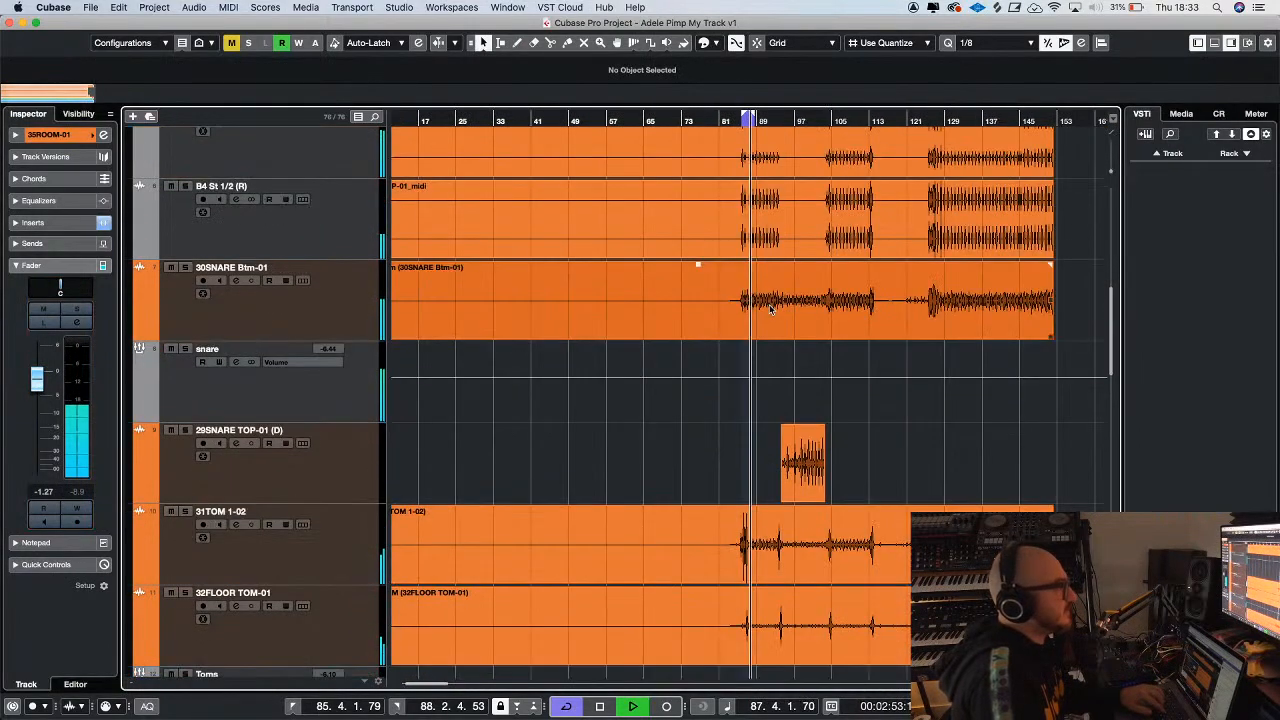
pyautogui.click(788, 122)
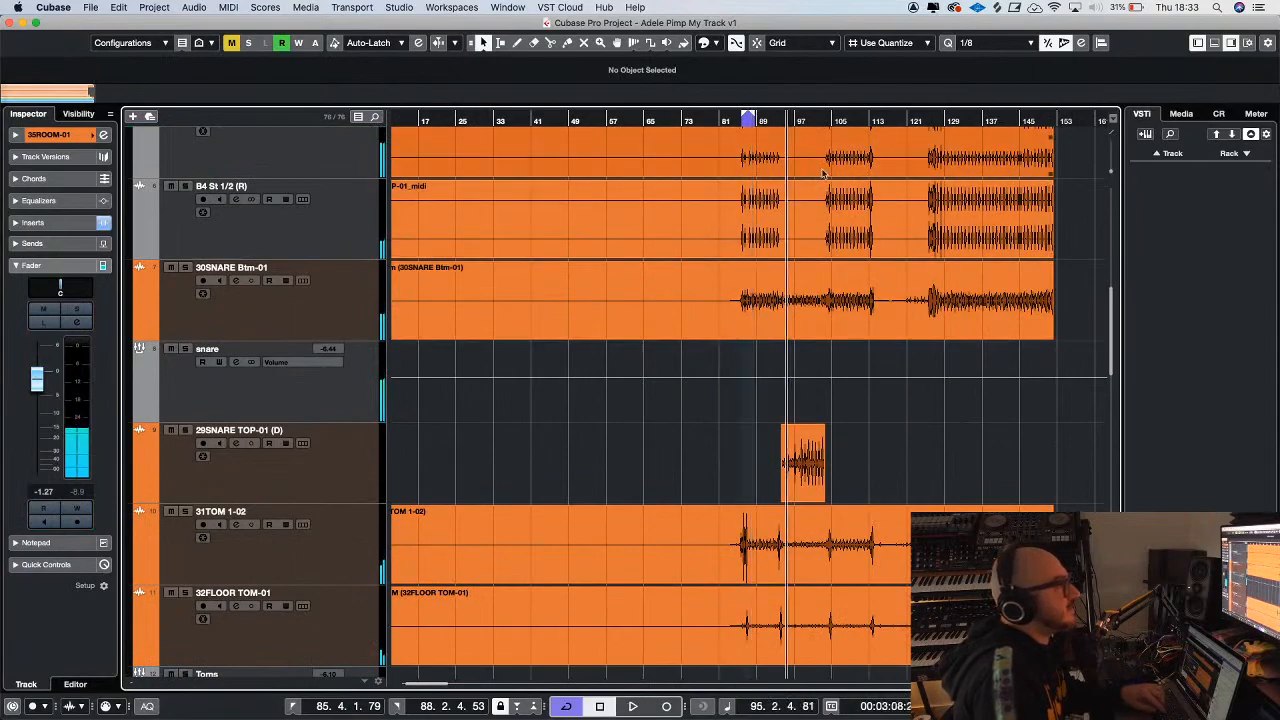
pyautogui.press('space')
# Select the OHs group and lower its fader to -8.59 during playback
pyautogui.press('h')
pyautogui.press('h')
pyautogui.press('h')
pyautogui.press('h')
pyautogui.press('h')
pyautogui.press('g')
pyautogui.press('g')
pyautogui.press('g')
pyautogui.press('g')
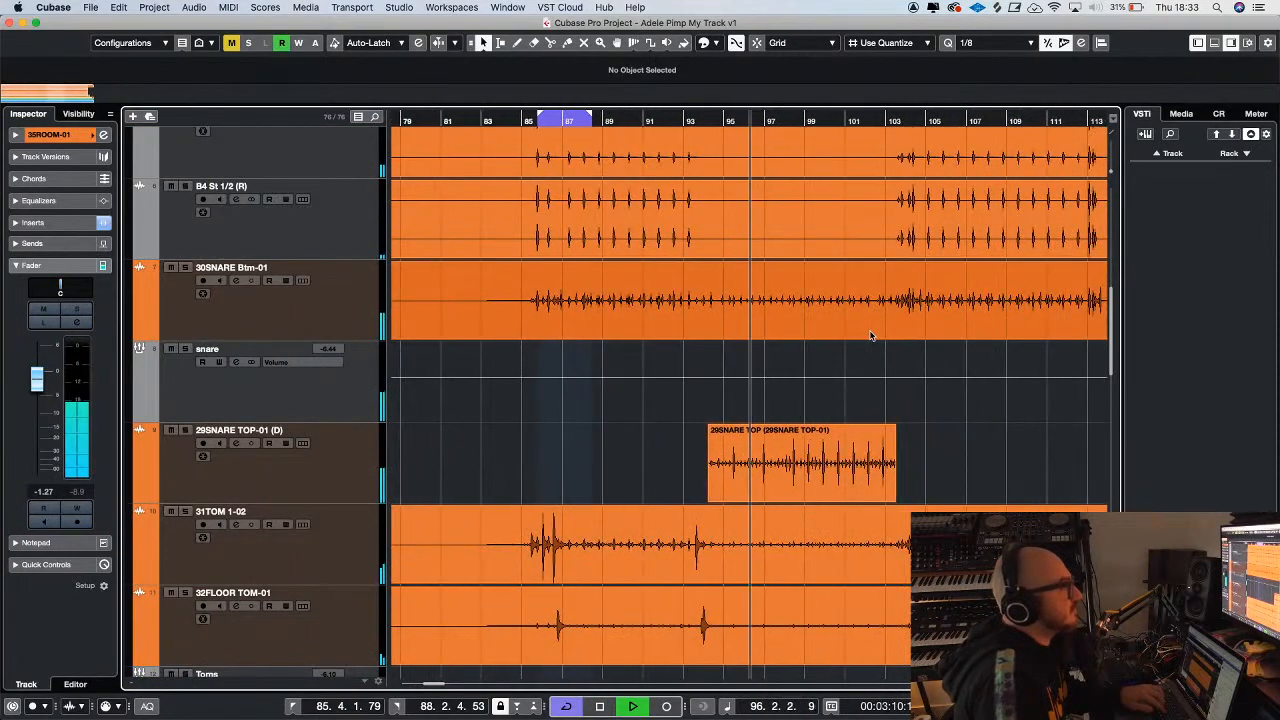
pyautogui.press('g')
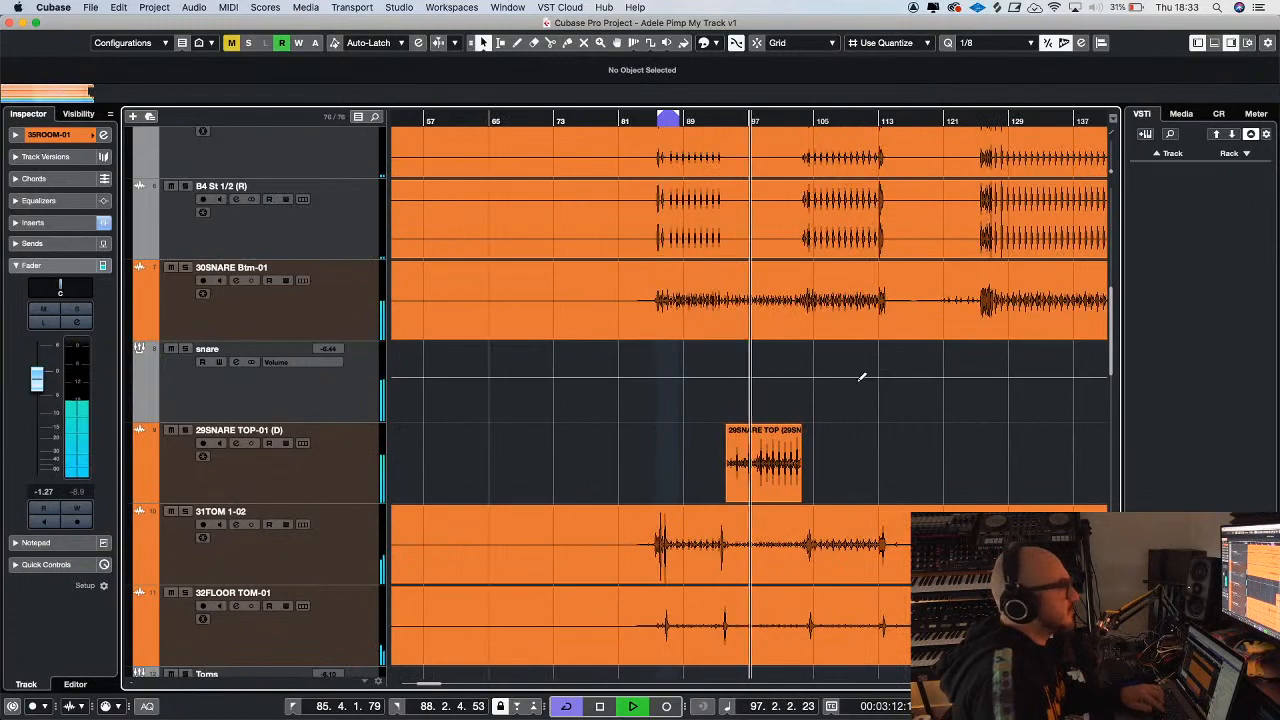
pyautogui.scroll(-4, 580, 363)
pyautogui.scroll(-4, 420, 462)
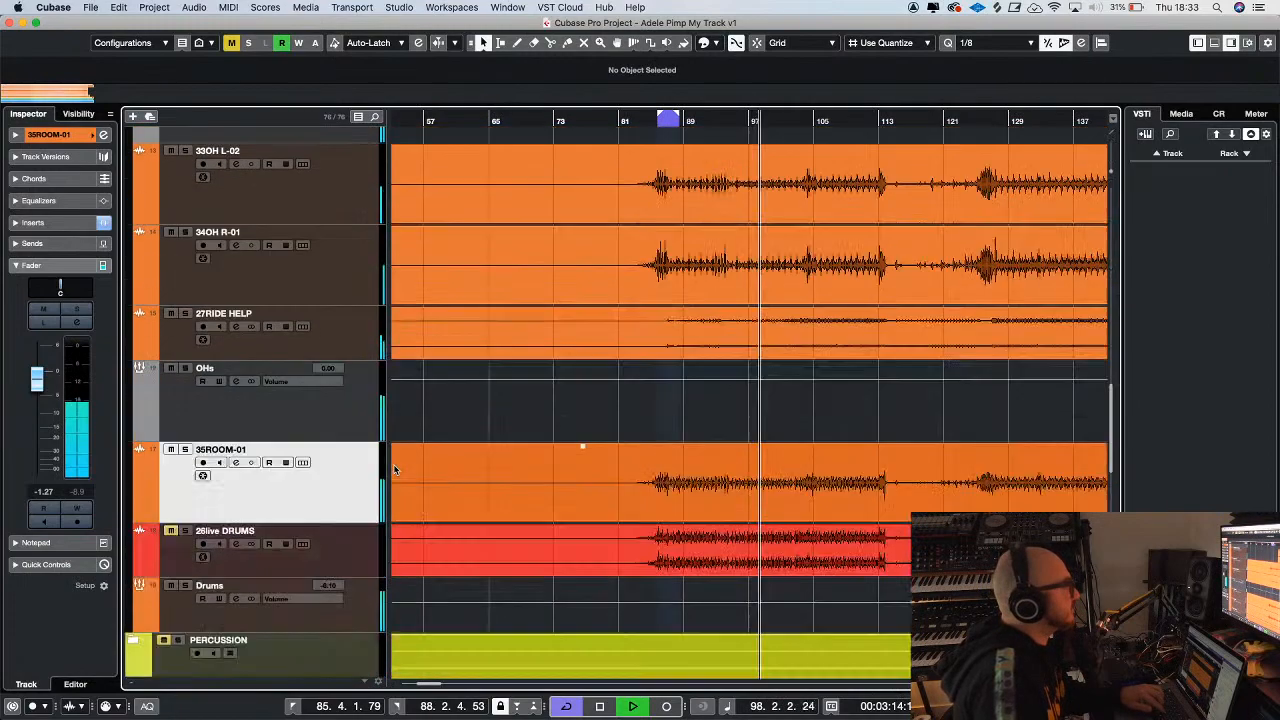
pyautogui.click(330, 410)
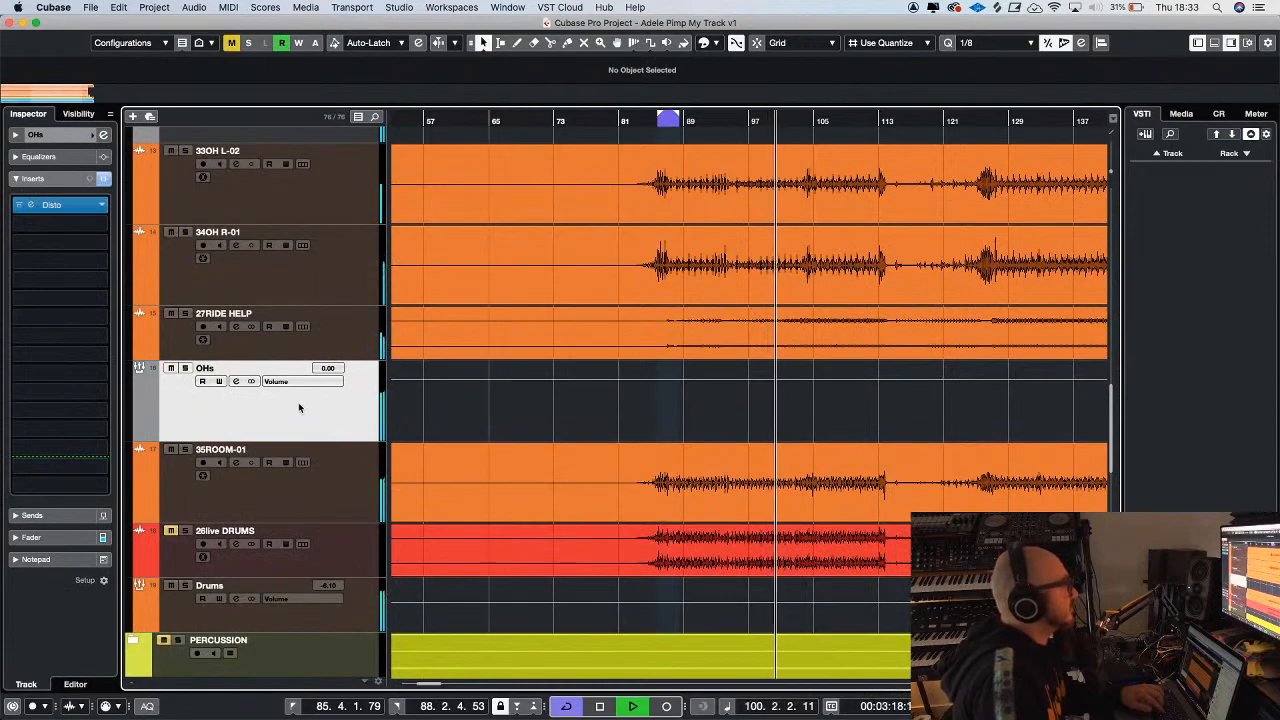
pyautogui.click(40, 537)
pyautogui.moveTo(37, 328); pyautogui.dragTo(38, 372)
# Compare against the 26live DRUMS reference by soloing it briefly and clearing the solo again
pyautogui.press('g')
pyautogui.press('g')
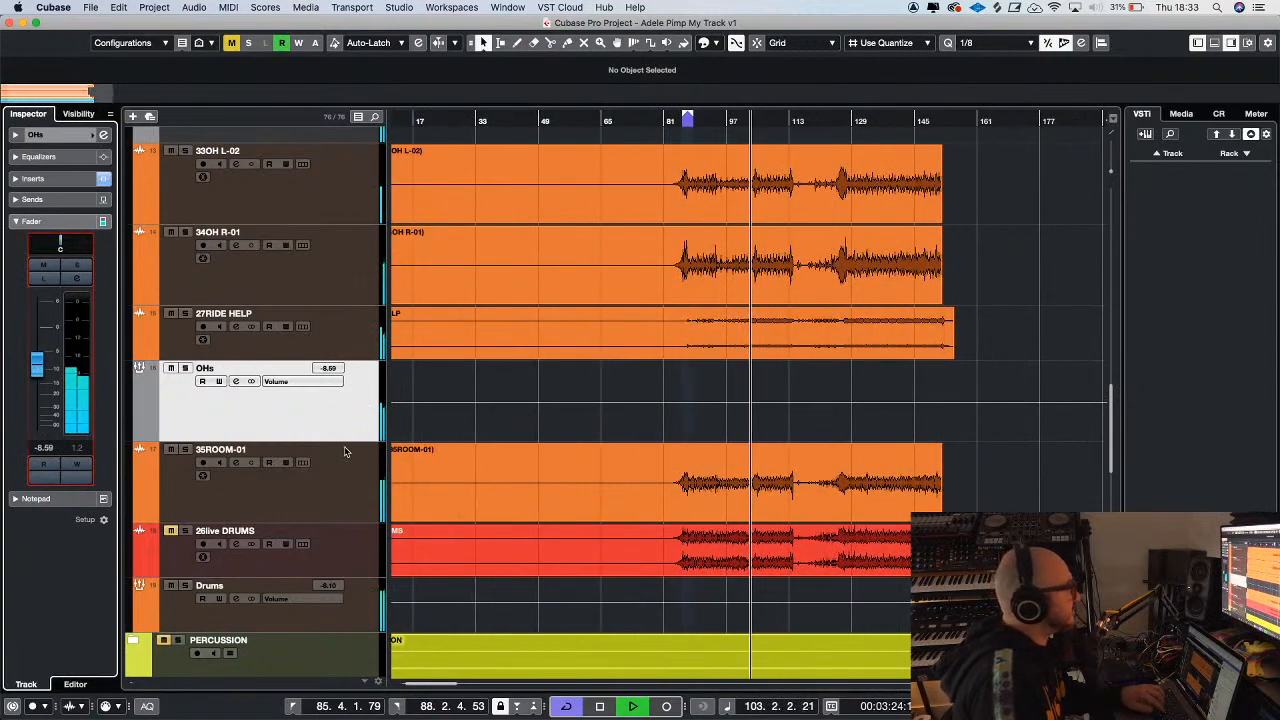
pyautogui.scroll(-5, 344, 452)
pyautogui.click(185, 236)
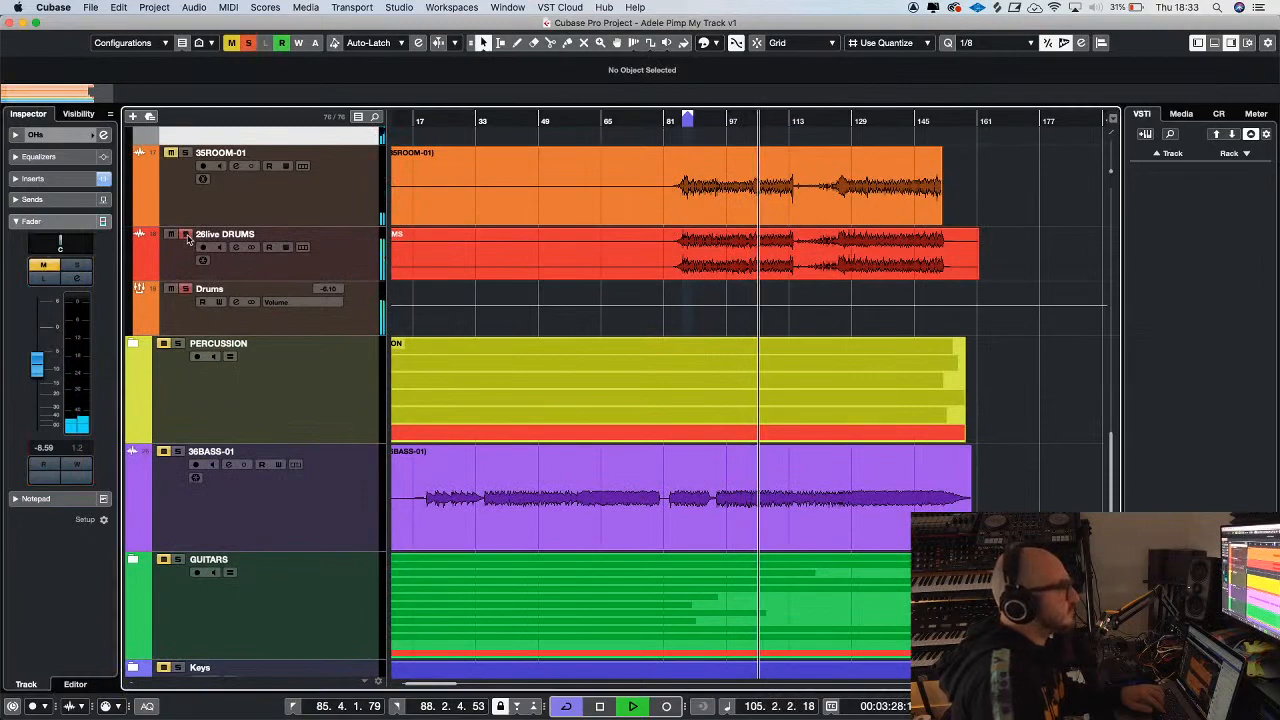
pyautogui.click(186, 236)
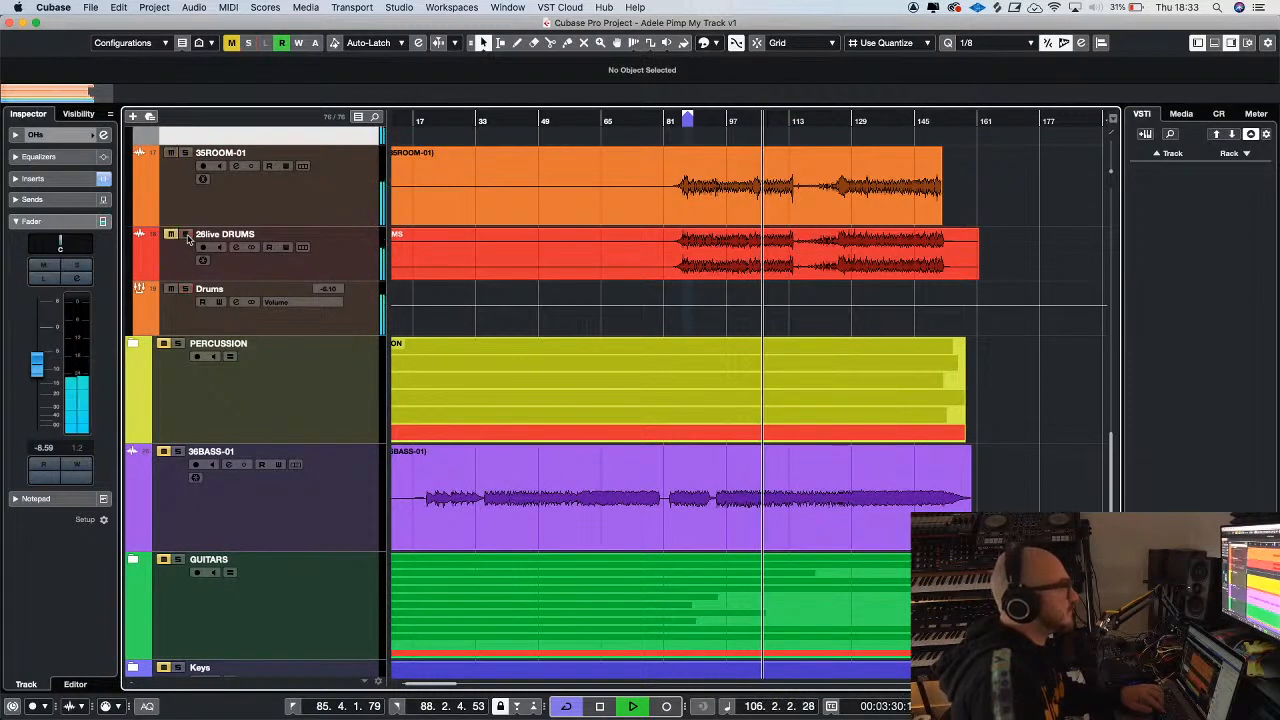
# Expand the PERCUSSION folder and unmute its individual tracks, leaving 20PERCUSSIONS muted
pyautogui.press('g')
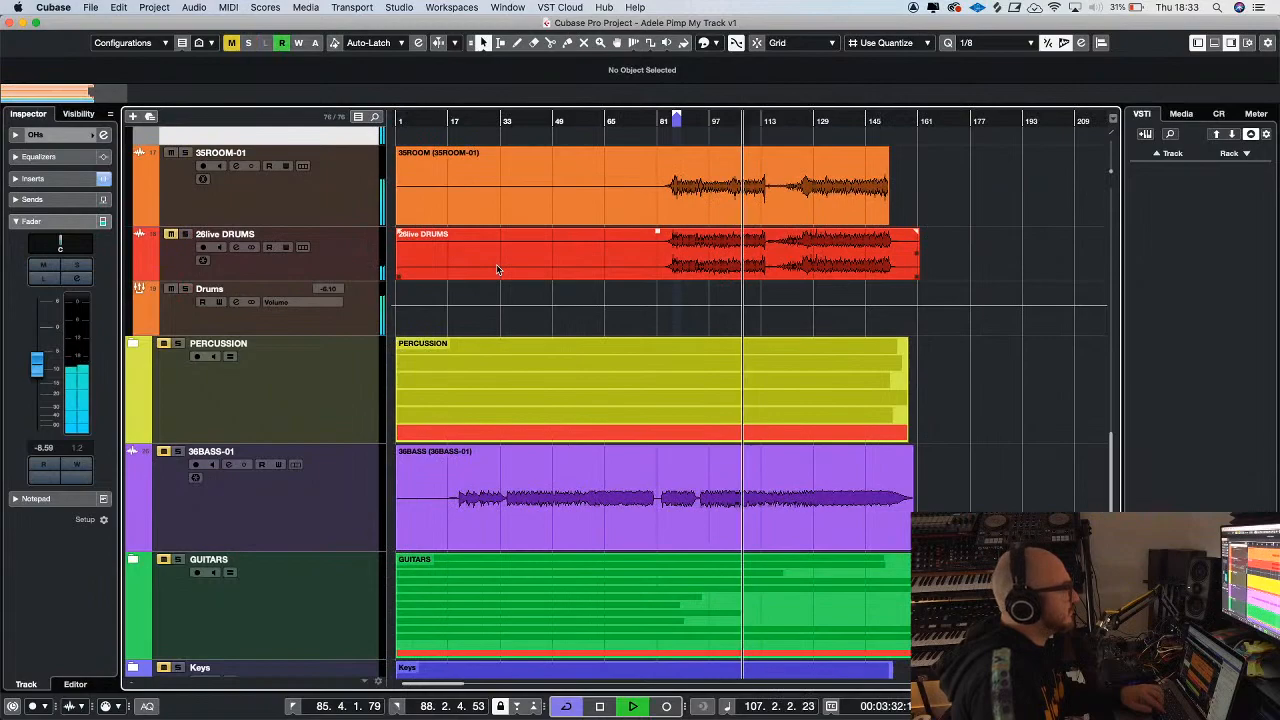
pyautogui.scroll(5, 496, 267)
pyautogui.press('g')
pyautogui.press('g')
pyautogui.press('h')
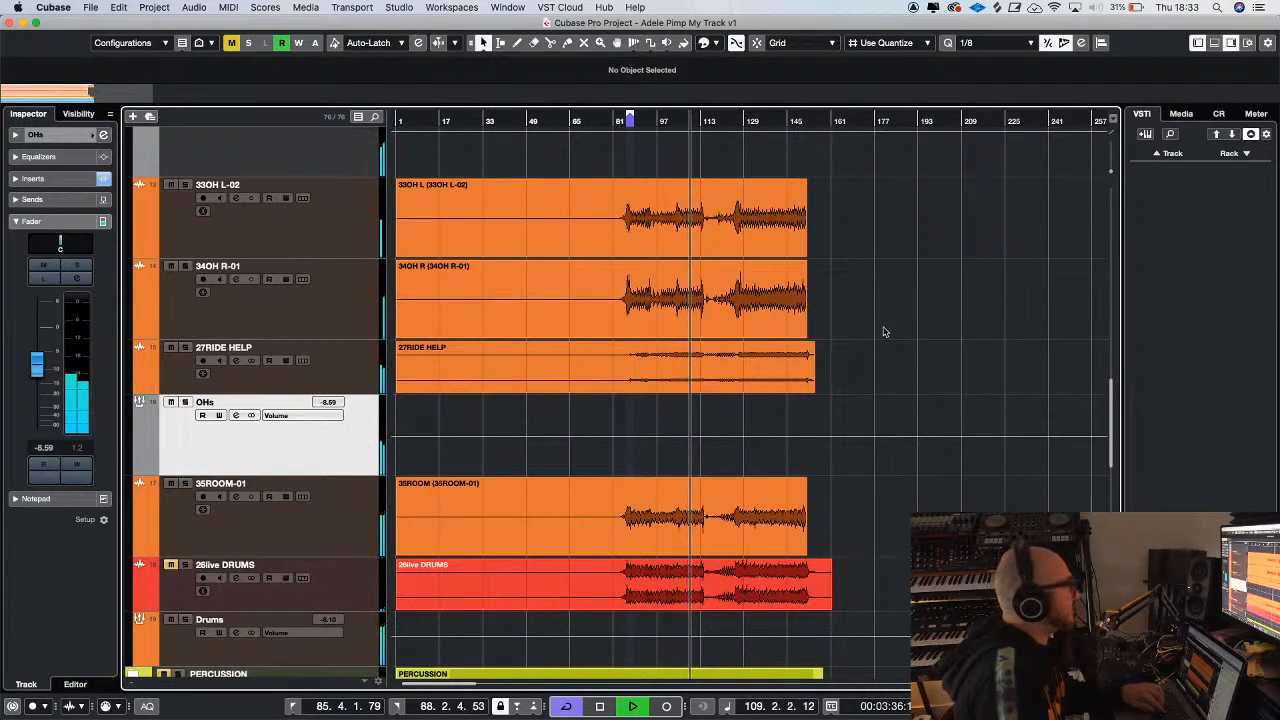
pyautogui.scroll(2, 878, 331)
pyautogui.scroll(-5, 884, 331)
pyautogui.scroll(-2, 884, 331)
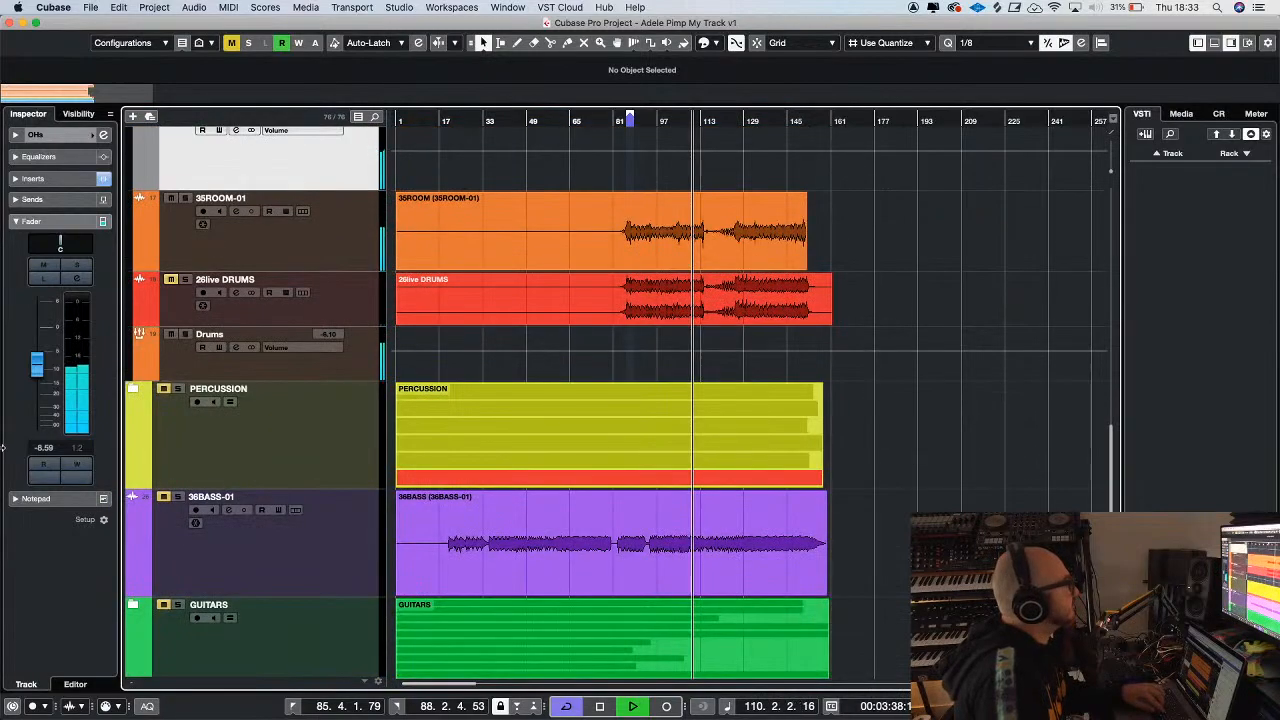
pyautogui.click(133, 389)
pyautogui.press('h')
pyautogui.press('h')
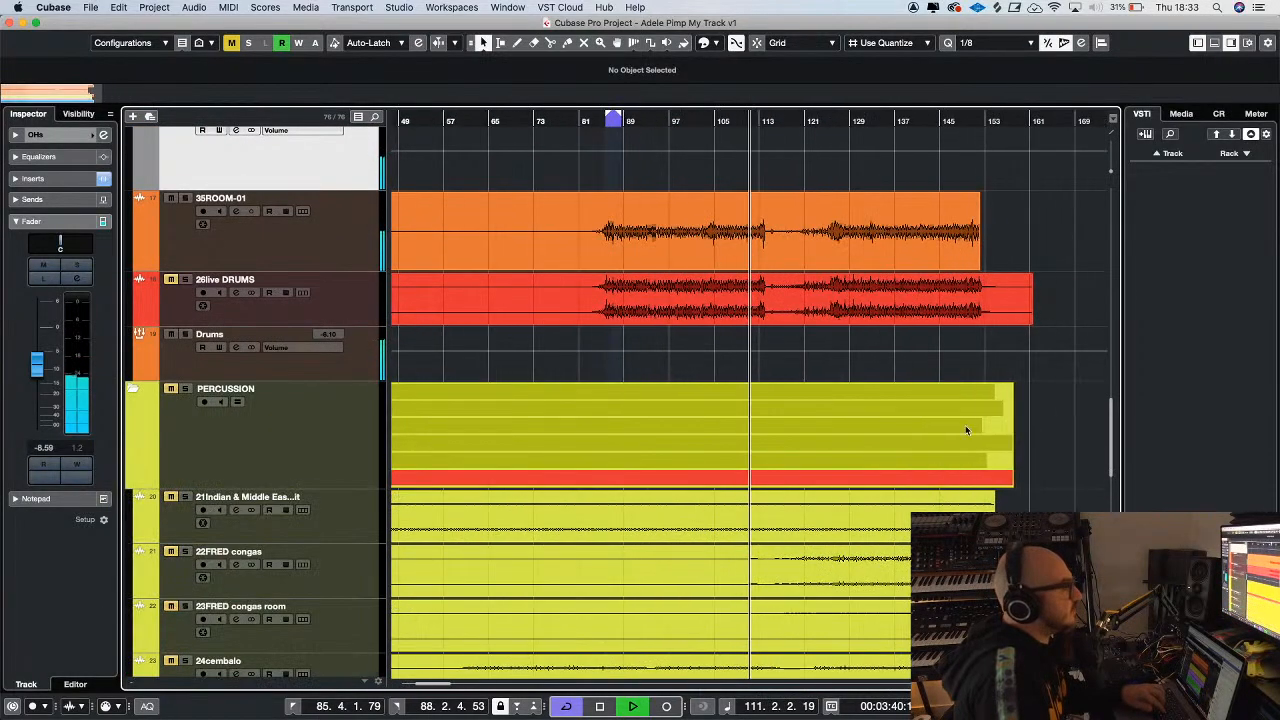
pyautogui.press('g')
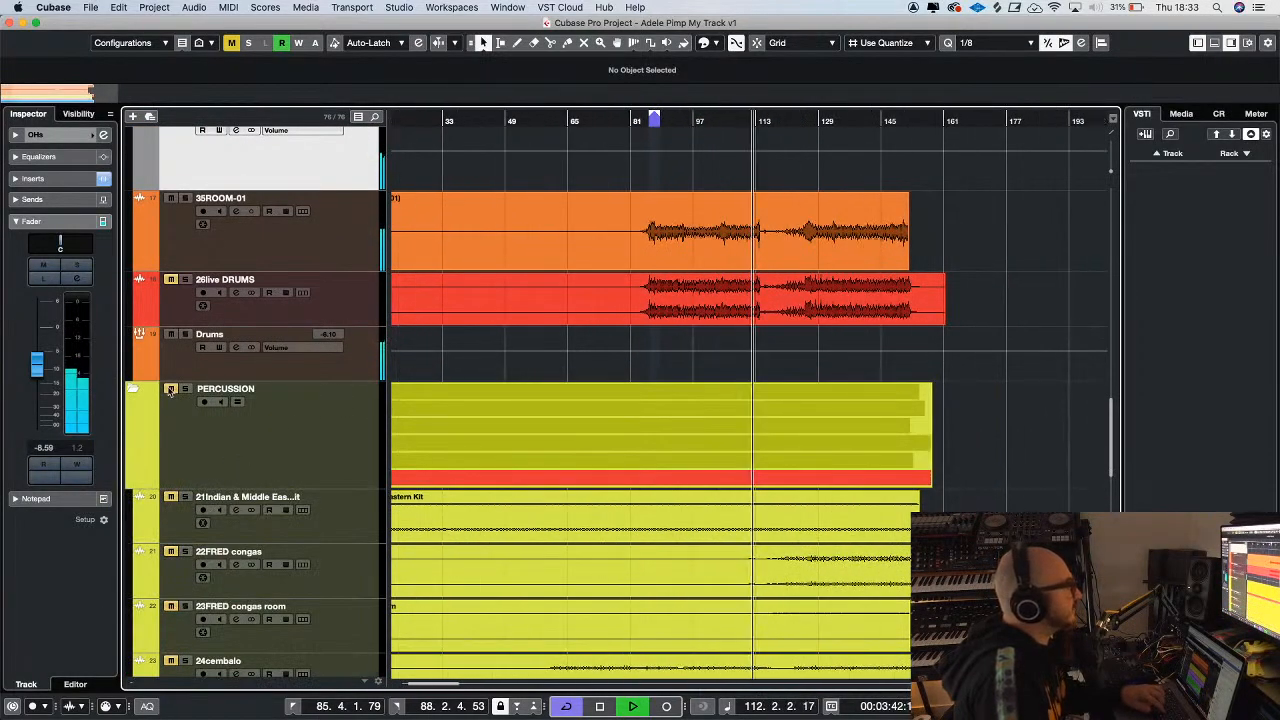
pyautogui.scroll(-5, 313, 410)
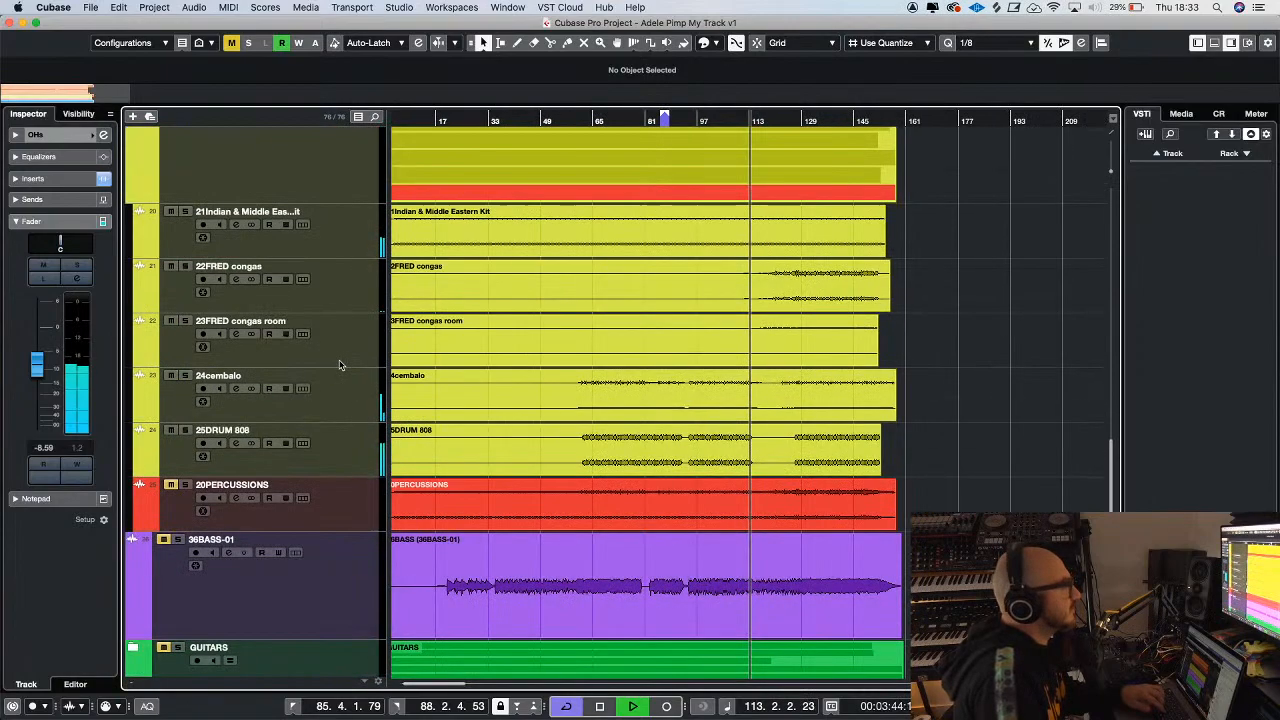
# Select the range from about bar 89 to bar 108 on 35ROOM-01 and set the loop locators to it
pyautogui.press('h')
pyautogui.click(337, 250)
pyautogui.press('h')
pyautogui.scroll(6, 618, 251)
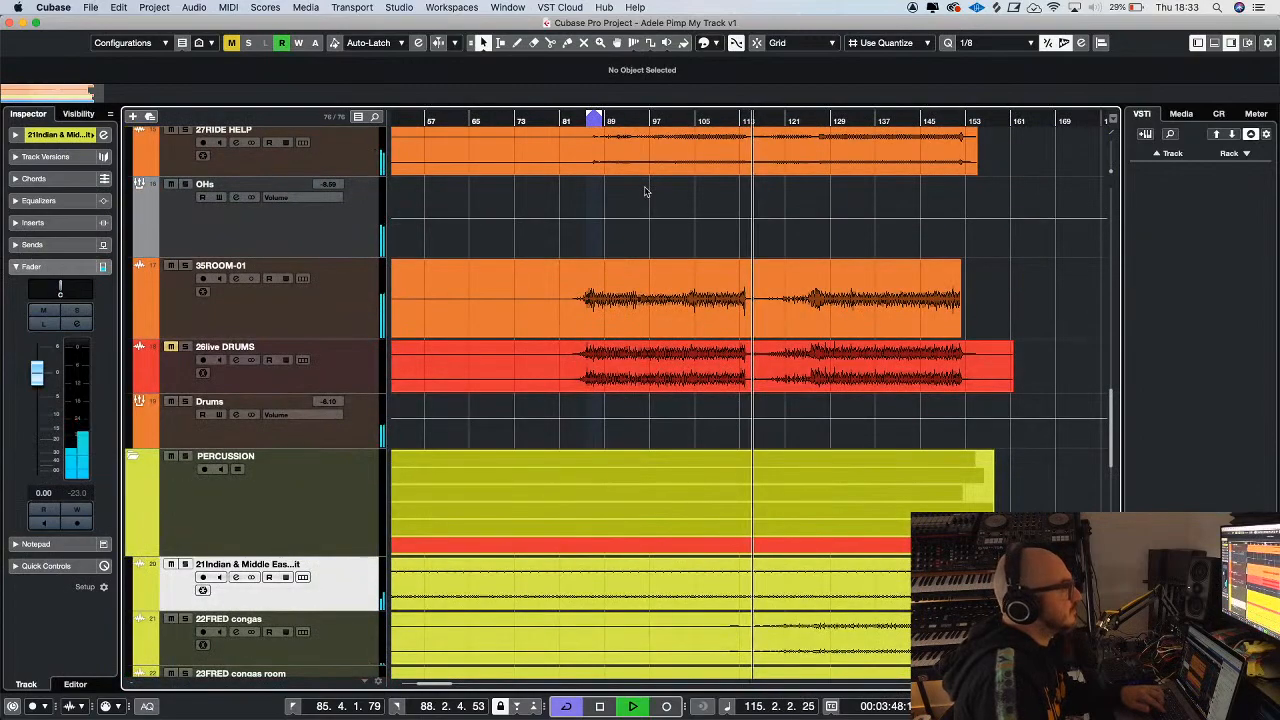
pyautogui.press('2')
pyautogui.moveTo(600, 322); pyautogui.dragTo(715, 313)
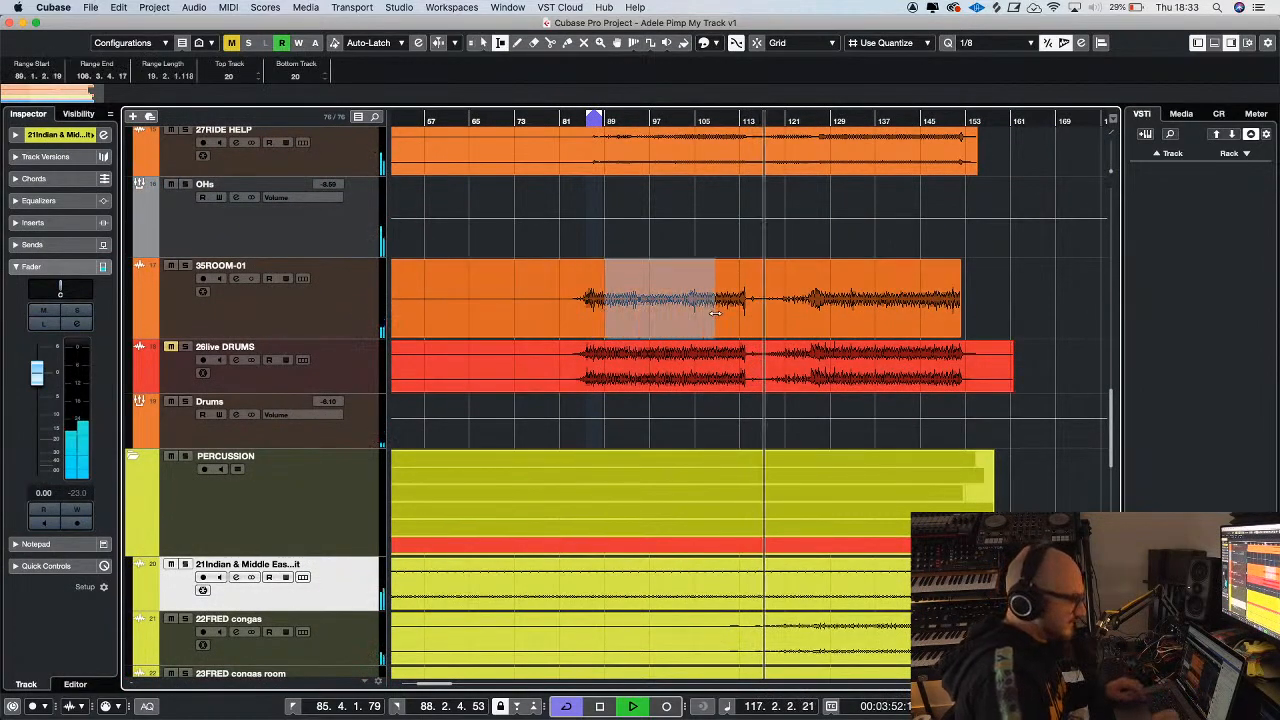
pyautogui.press('p')
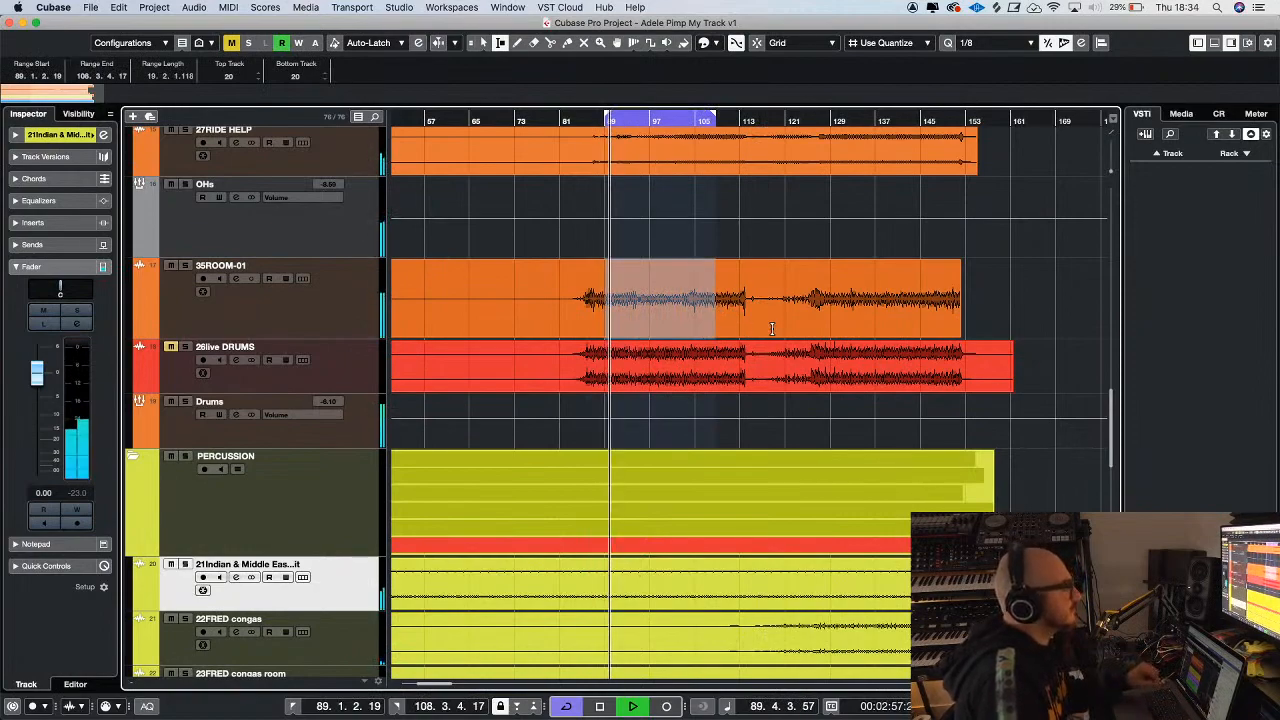
# Set the 21Indian & Middle Eastern Kit fader to -1.02 and move the loop start to about bar 94
pyautogui.scroll(-3, 769, 329)
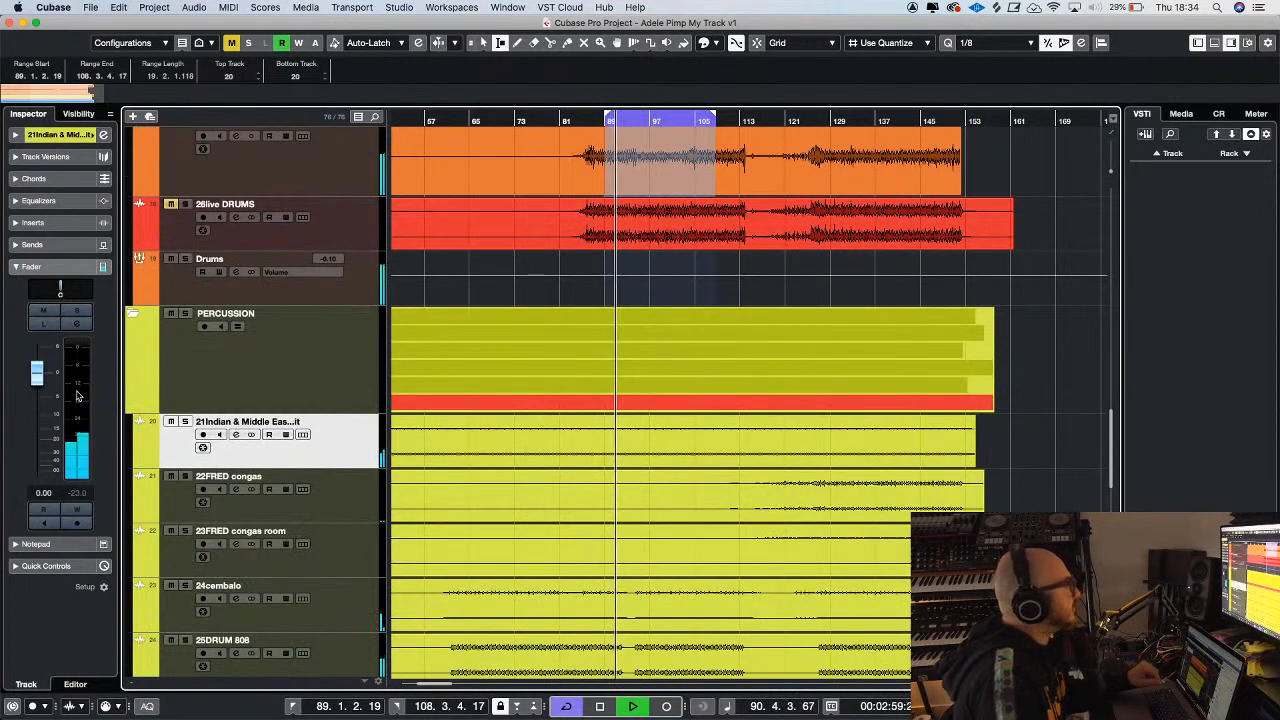
pyautogui.scroll(-3, 686, 399)
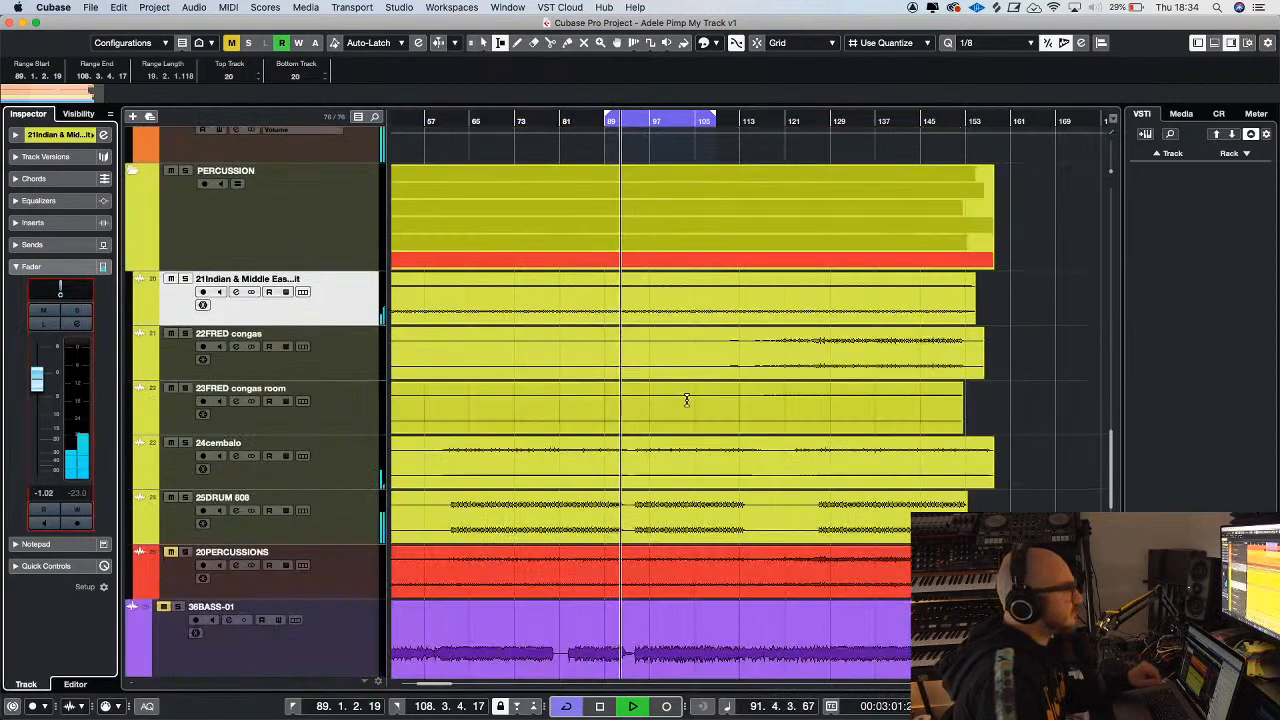
pyautogui.scroll(-3, 686, 399)
pyautogui.moveTo(608, 118); pyautogui.dragTo(635, 118)
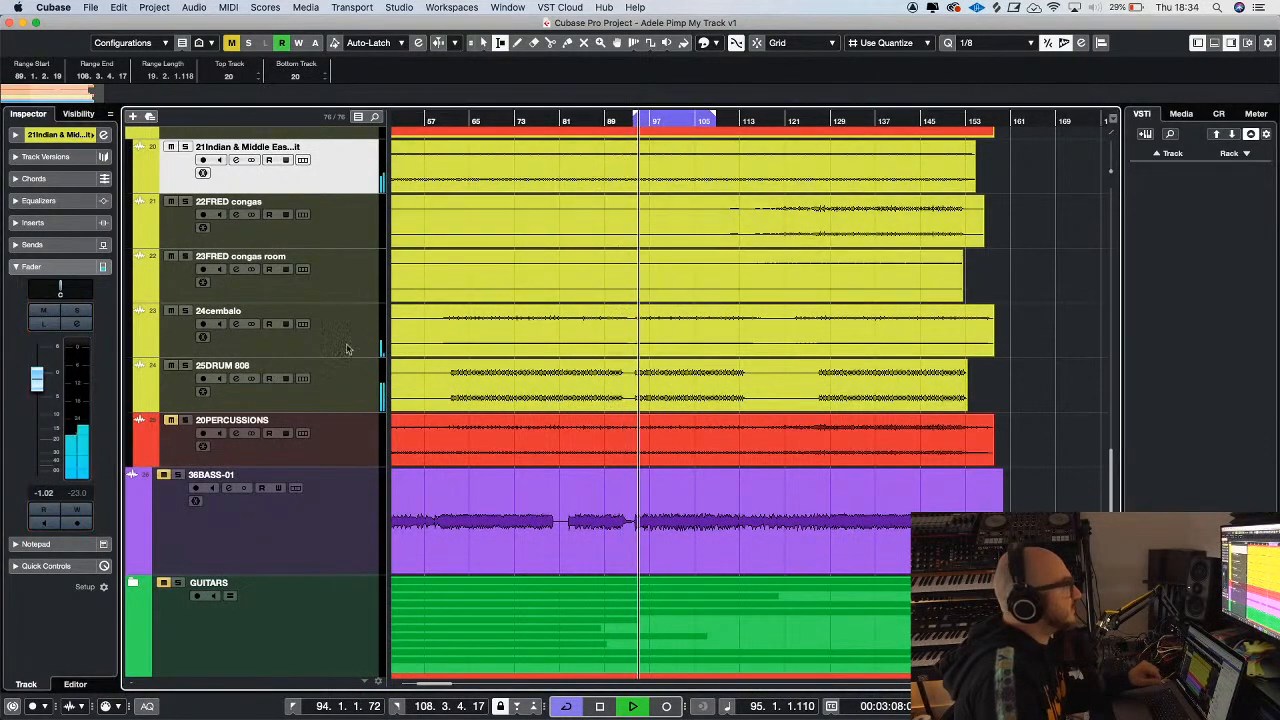
# Audition 25DRUM 808 briefly in solo, clear the solo, and lower the track's fader to -3.52
pyautogui.click(185, 366)
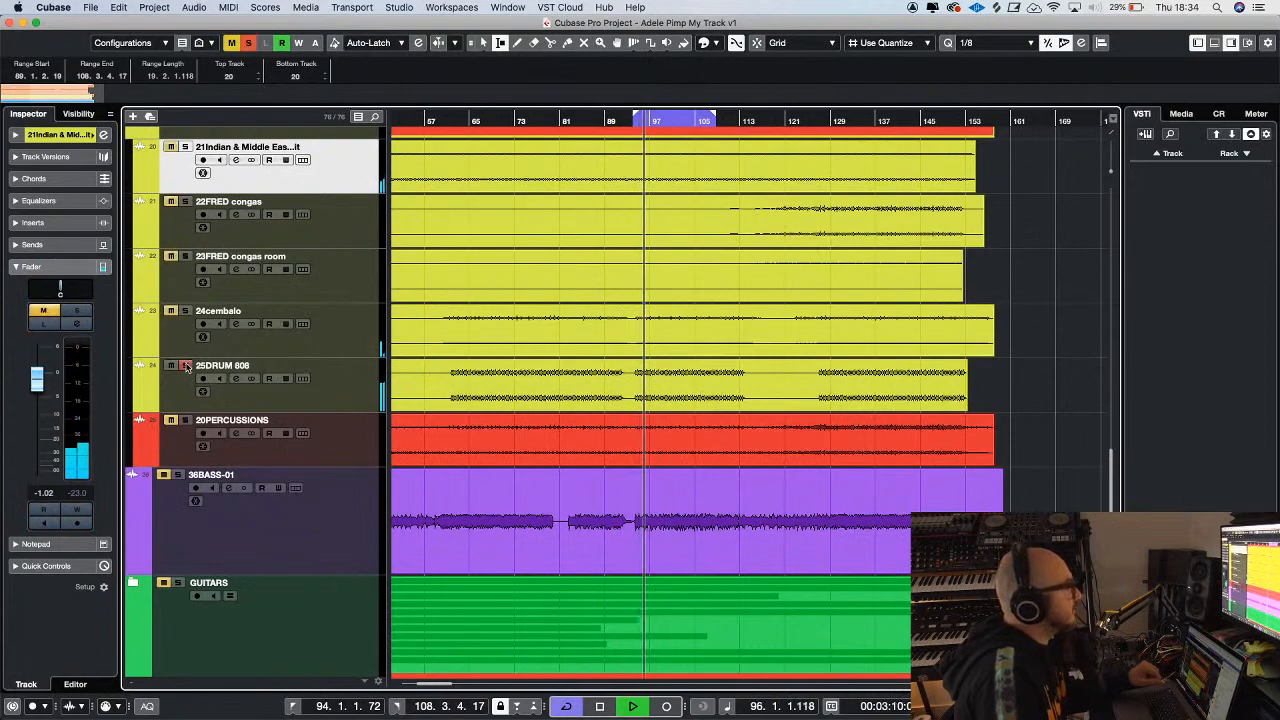
pyautogui.click(185, 366)
pyautogui.click(335, 410)
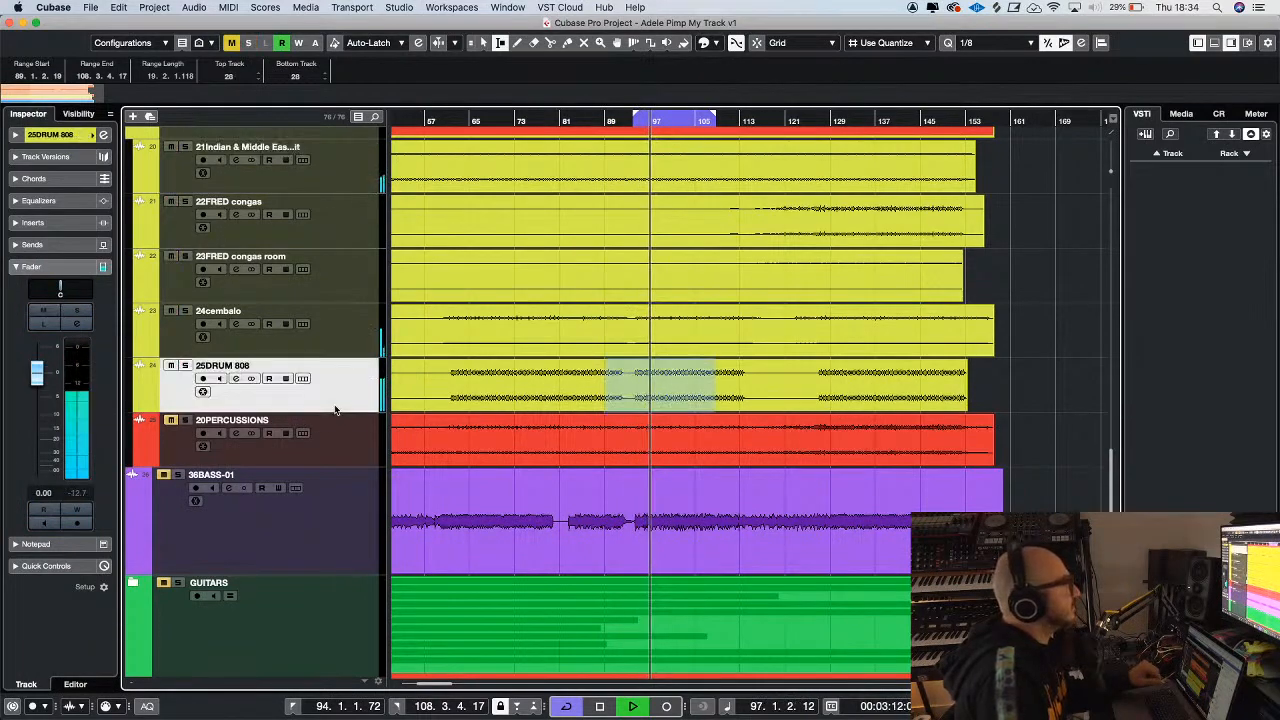
pyautogui.moveTo(38, 382); pyautogui.dragTo(36, 398)
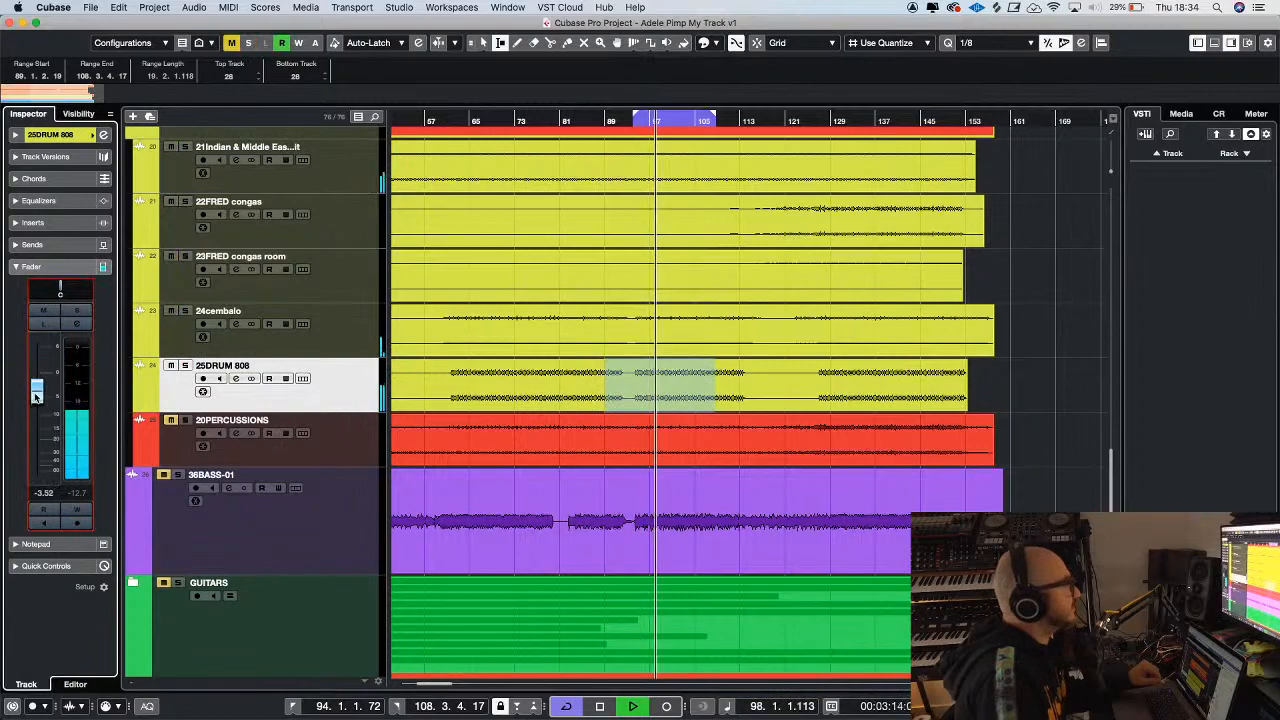
# Solo the 21Indian & Middle Eastern Kit track and raise its fader to 0.44
pyautogui.click(185, 147)
pyautogui.click(333, 180)
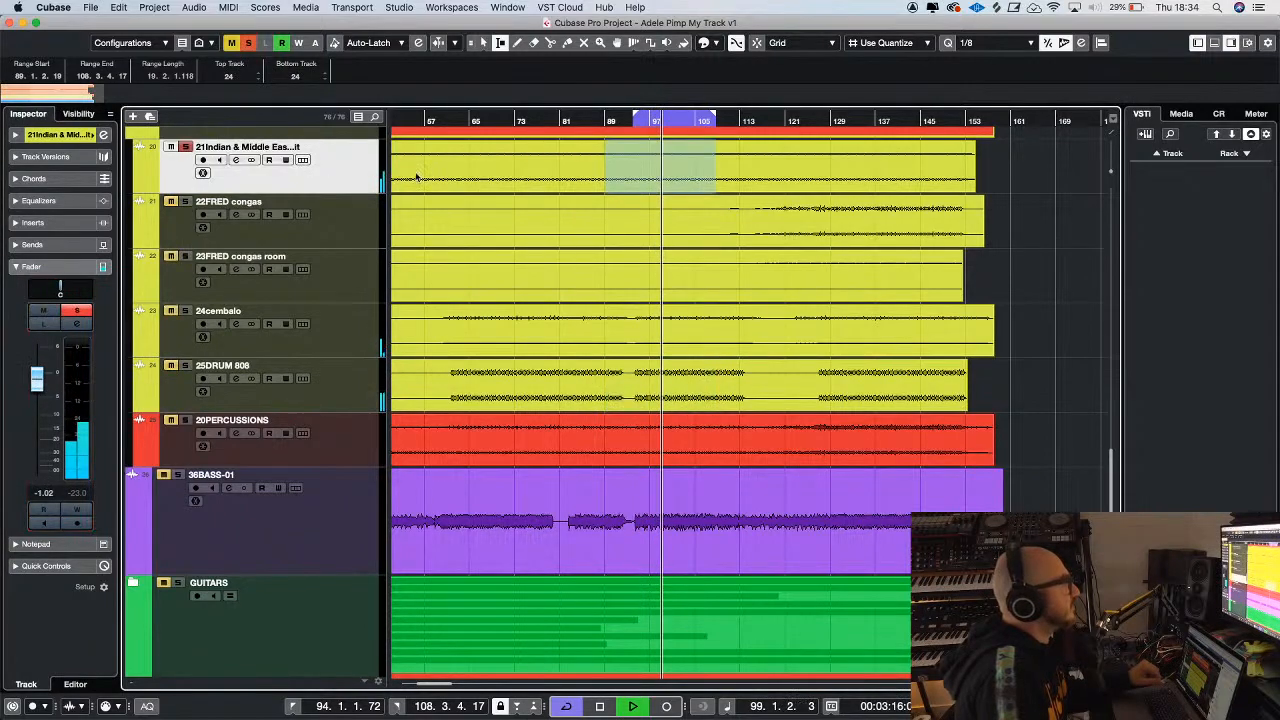
pyautogui.moveTo(38, 380); pyautogui.dragTo(38, 372)
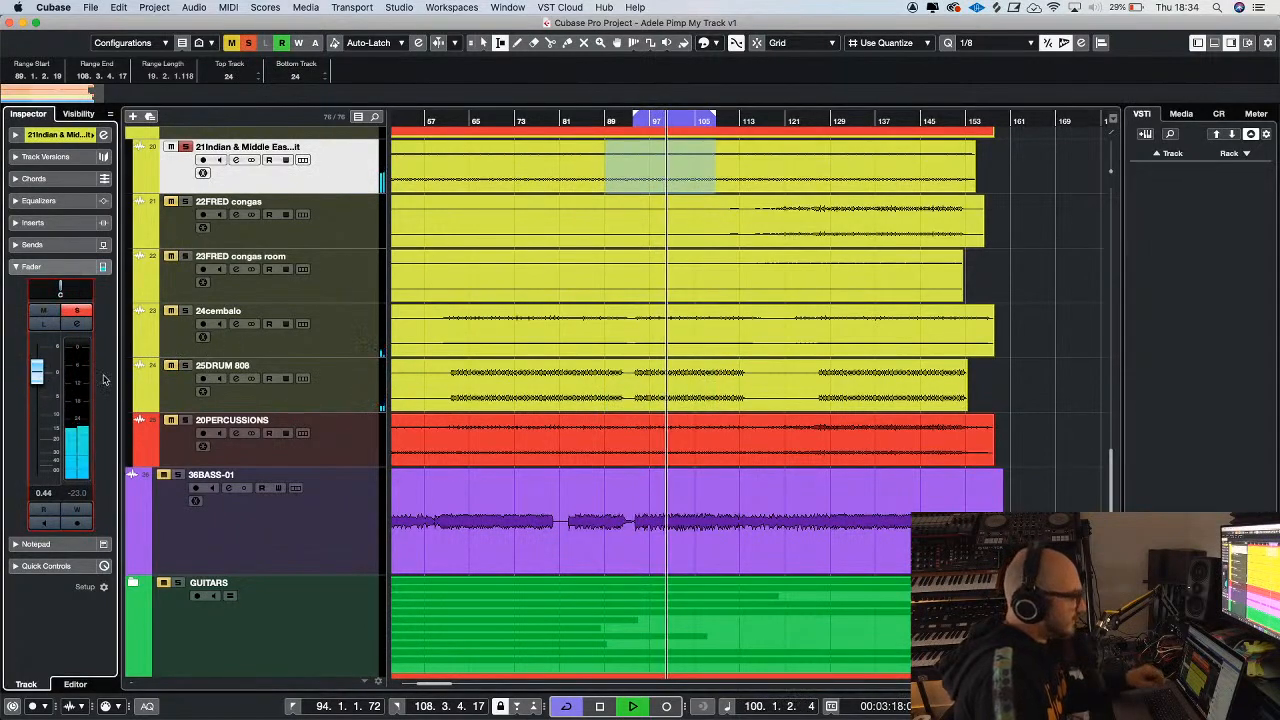
# Insert CLA-2A Stereo in the first slot of 21Indian & Middle Eastern Kit and adjust its peak reduction
pyautogui.press('g')
pyautogui.press('g')
pyautogui.press('g')
pyautogui.scroll(3, 601, 183)
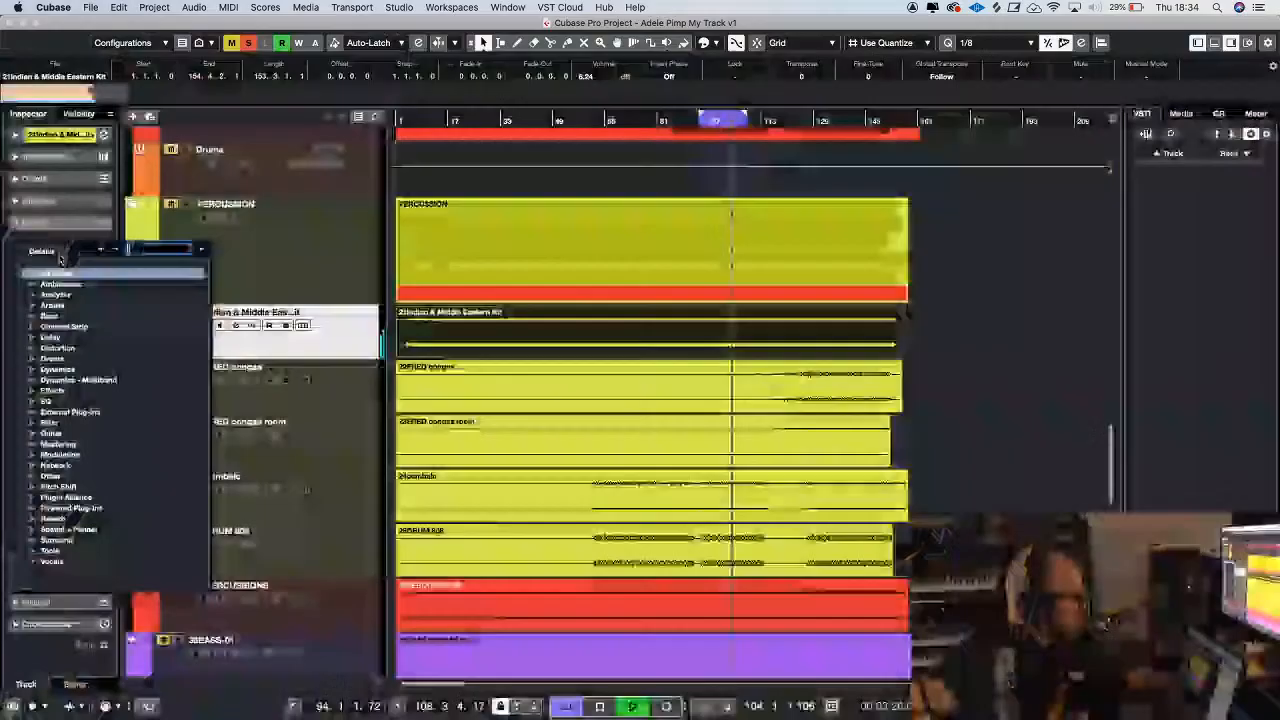
pyautogui.write('2a')
pyautogui.doubleClick(88, 296)
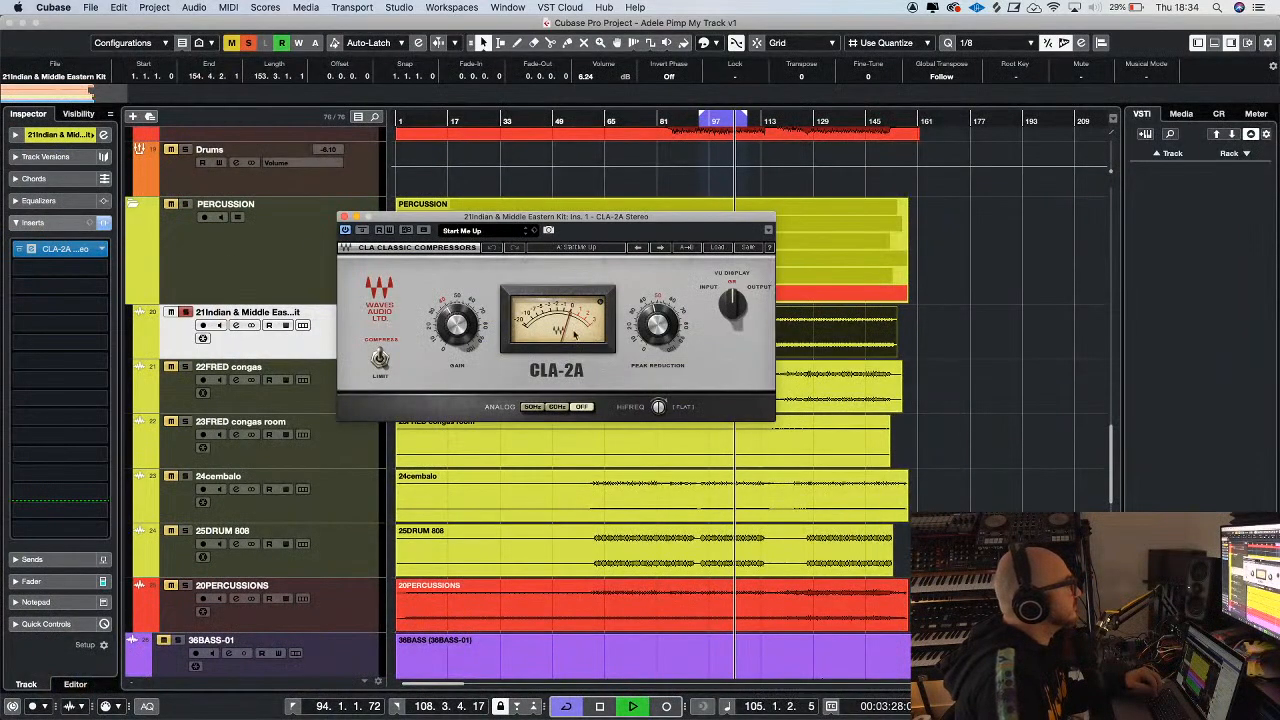
pyautogui.moveTo(656, 330); pyautogui.dragTo(656, 327)
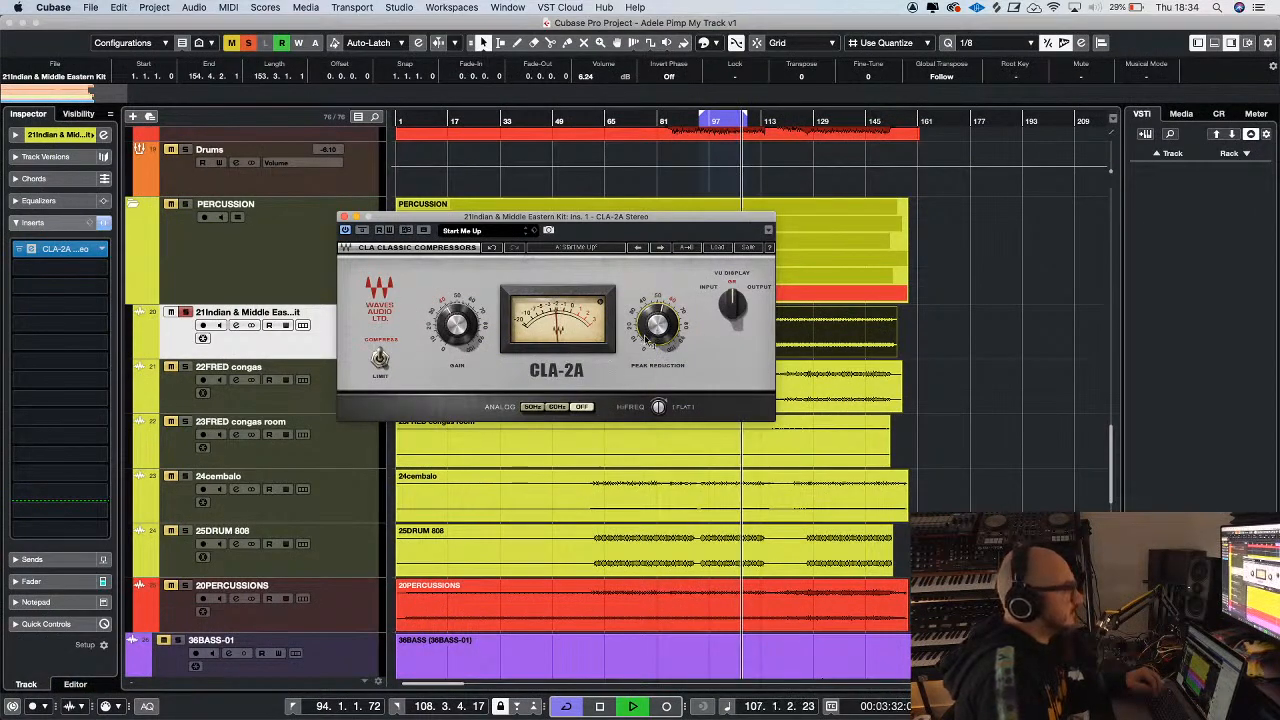
pyautogui.moveTo(657, 348)
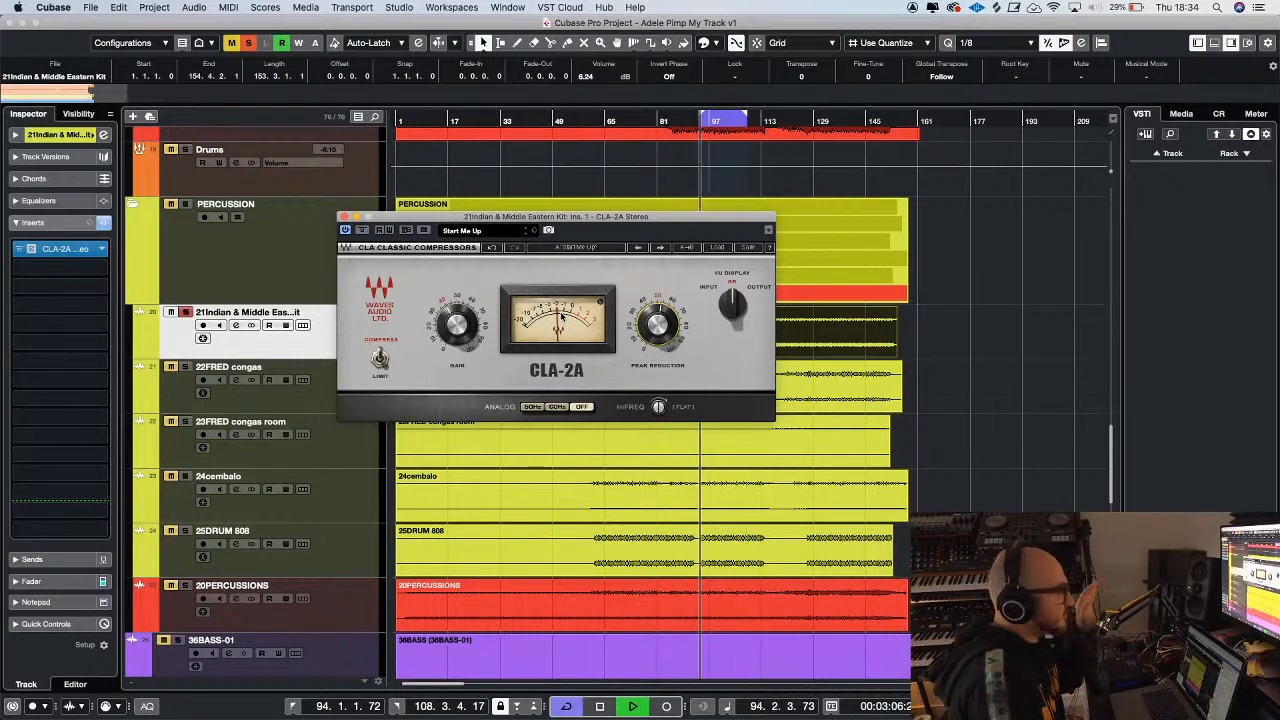
# Activate a send from 21Indian & Middle Eastern Kit to the FX 1 Valhalla reverb and set its level to -13.3
pyautogui.click(342, 216)
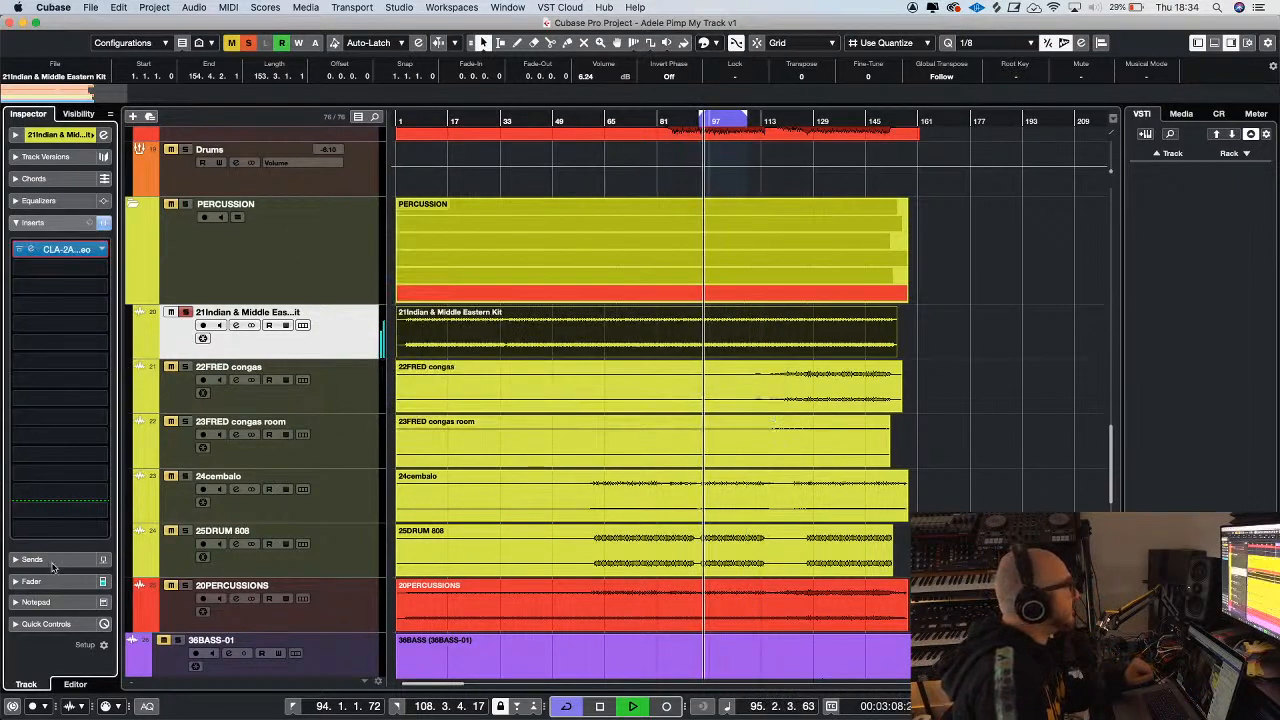
pyautogui.click(32, 559)
pyautogui.click(60, 273)
pyautogui.click(34, 295)
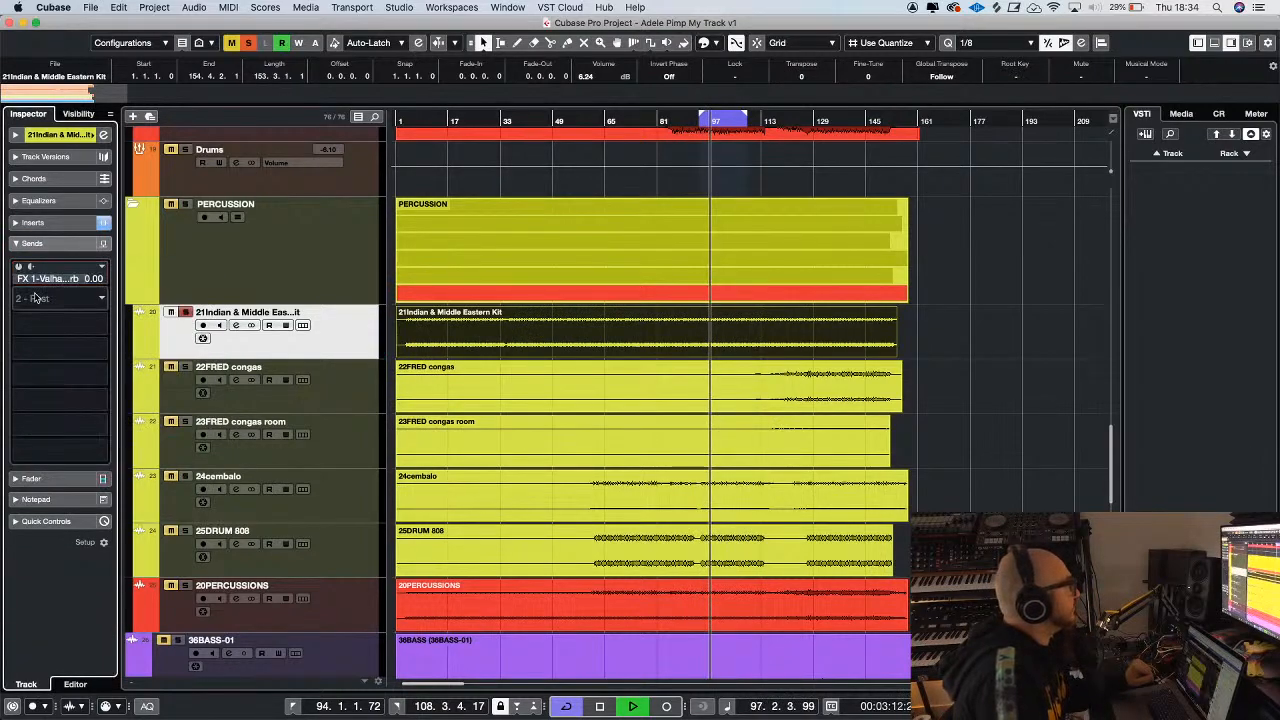
pyautogui.click(18, 268)
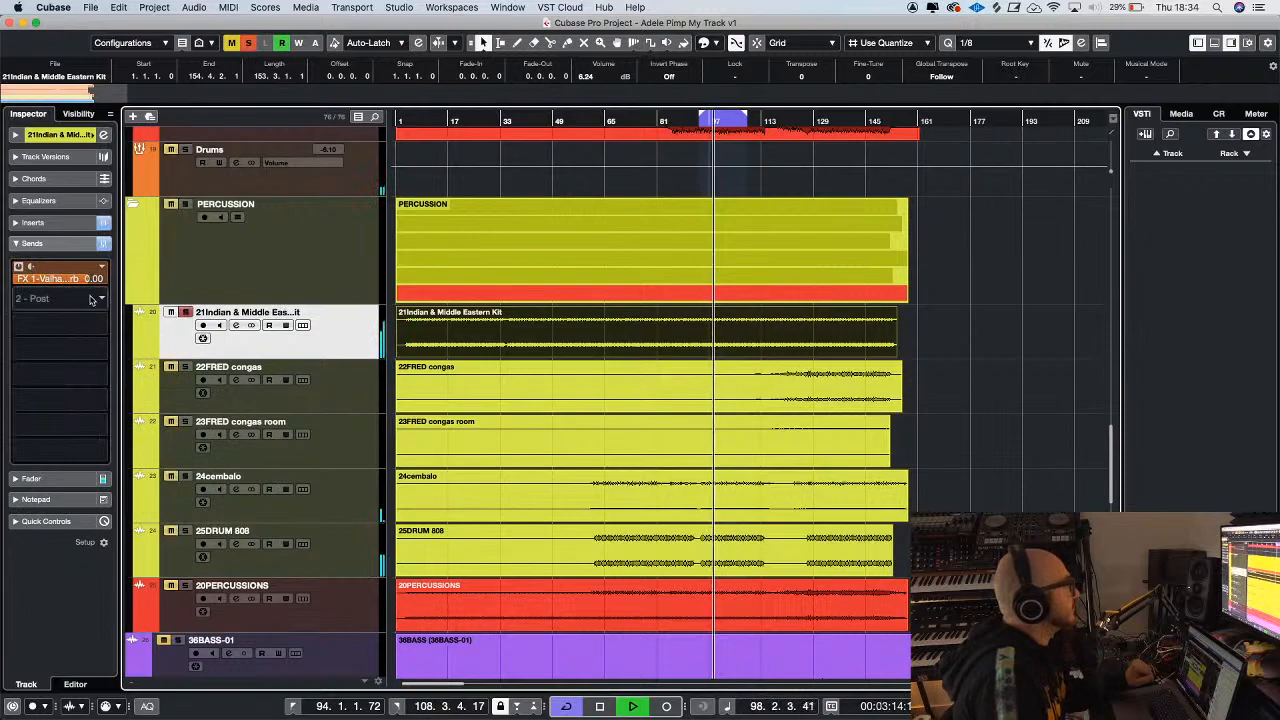
pyautogui.moveTo(60, 278); pyautogui.dragTo(28, 447)
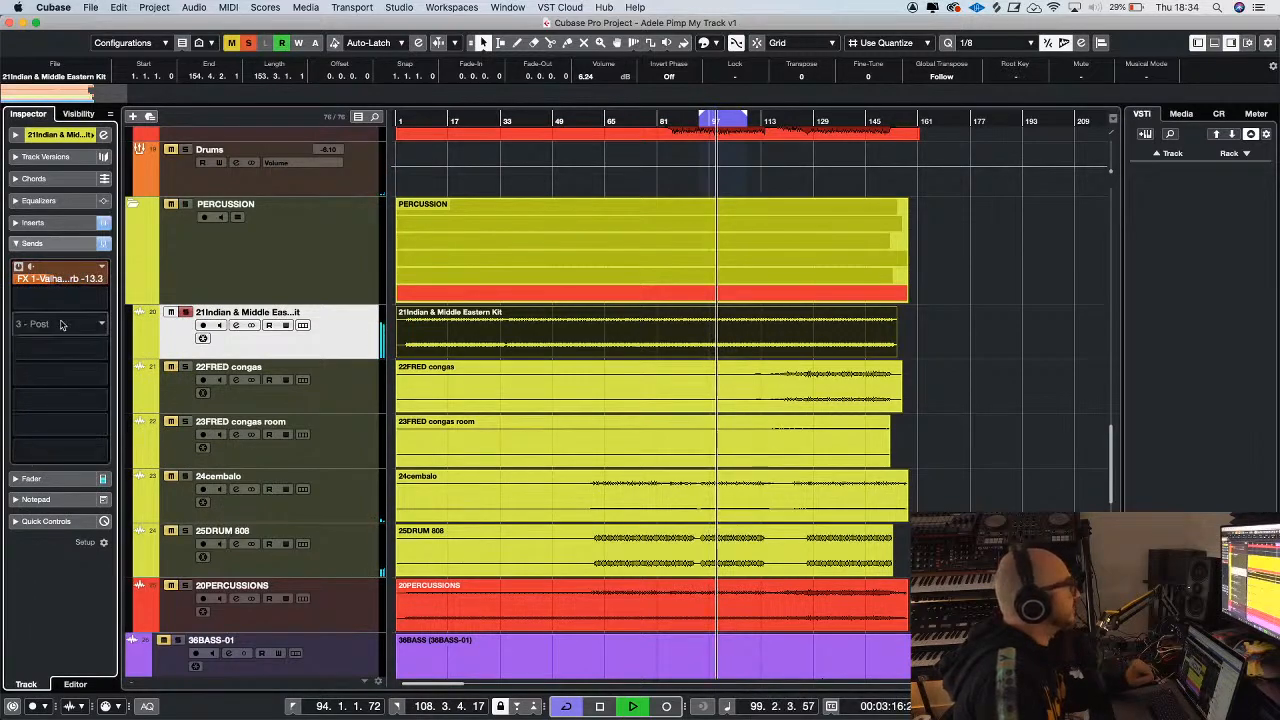
# Add a second send to the FX 2 Valhalla reverb at -16.0 and lower the FX 1 send to -15.8
pyautogui.click(85, 300)
pyautogui.click(97, 357)
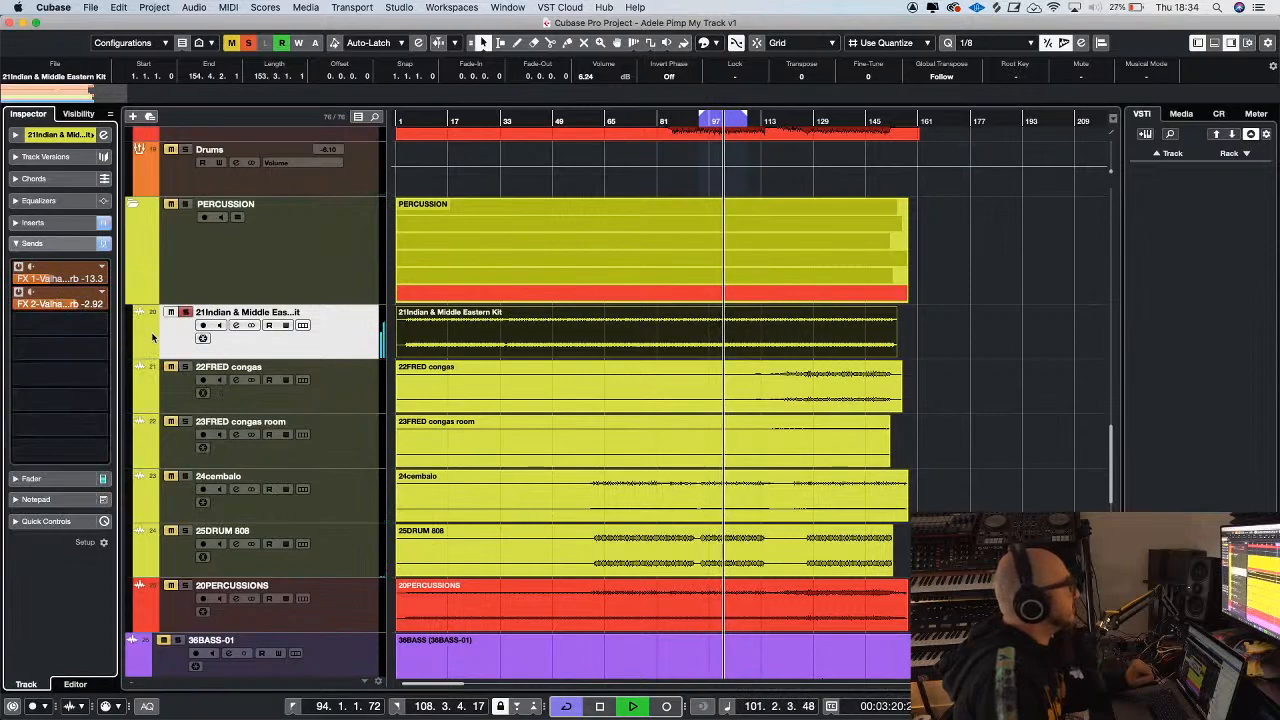
pyautogui.moveTo(80, 307); pyautogui.dragTo(50, 305)
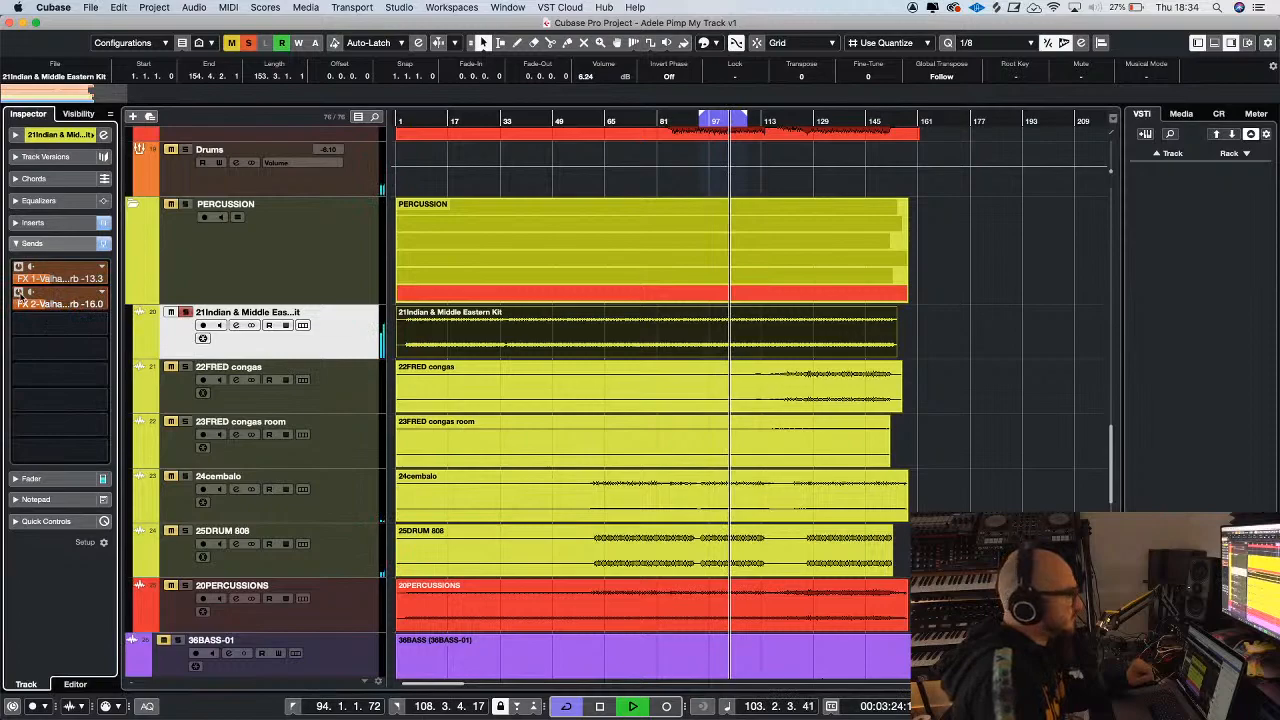
pyautogui.click(51, 283)
pyautogui.click(50, 283)
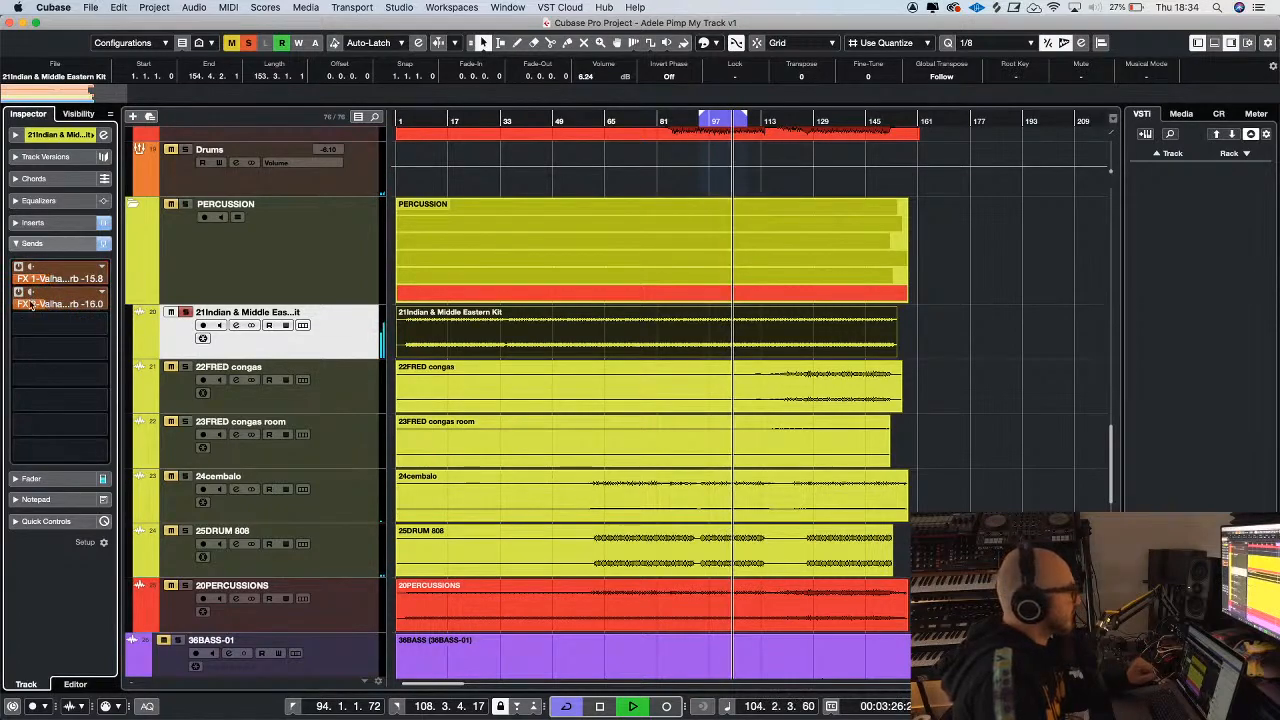
# Insert bx_console SSL 4000 G in the third insert slot of 21Indian & Middle Eastern Kit
pyautogui.click(34, 223)
pyautogui.click(62, 285)
pyautogui.write('400')
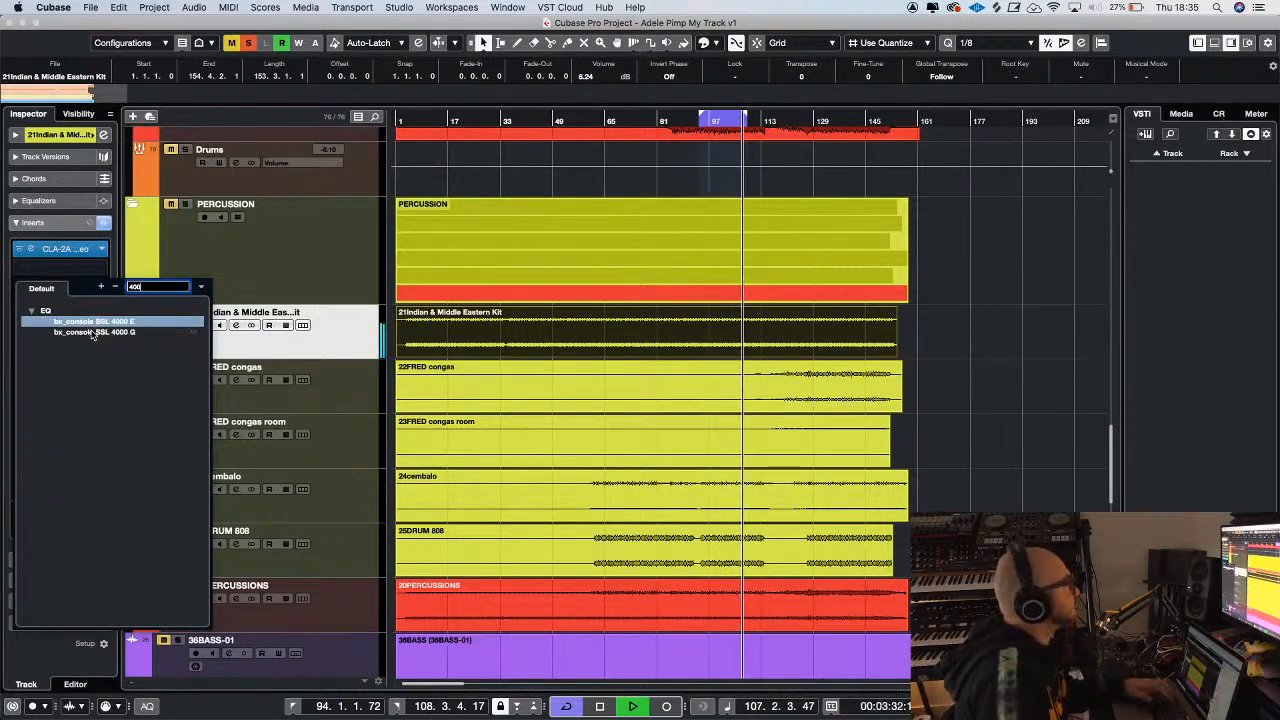
pyautogui.doubleClick(91, 331)
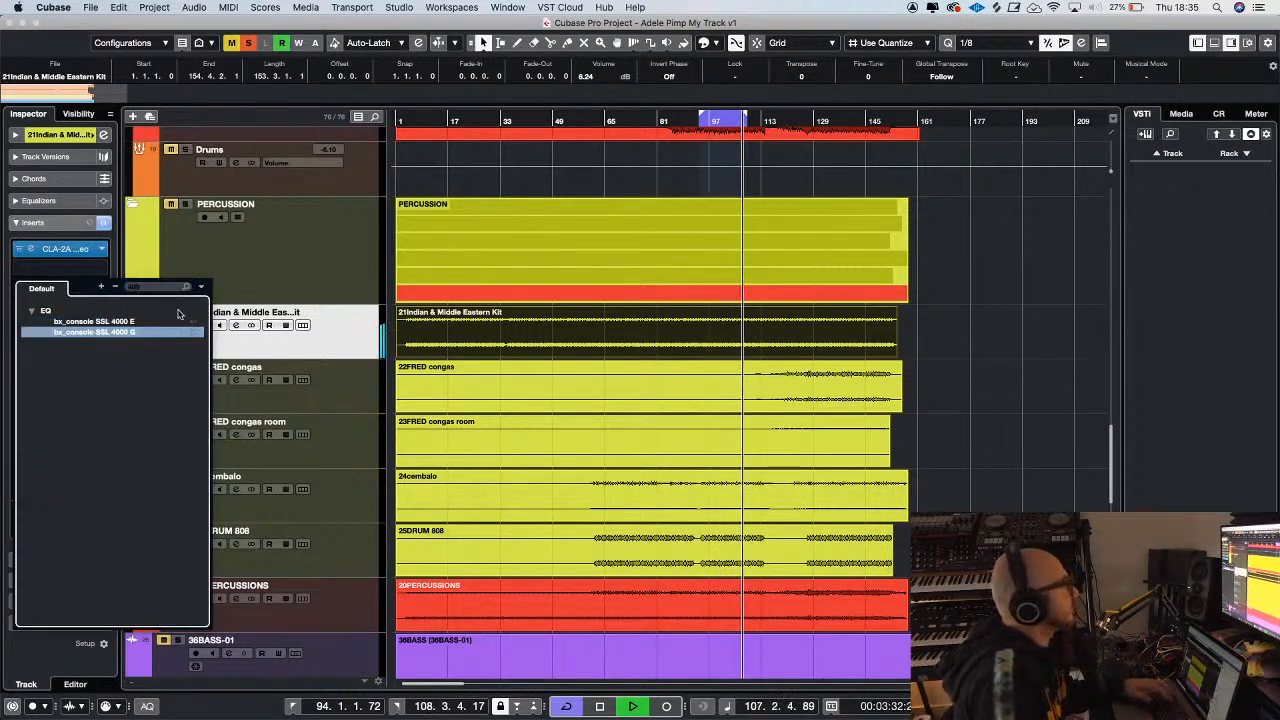
pyautogui.press('Return')
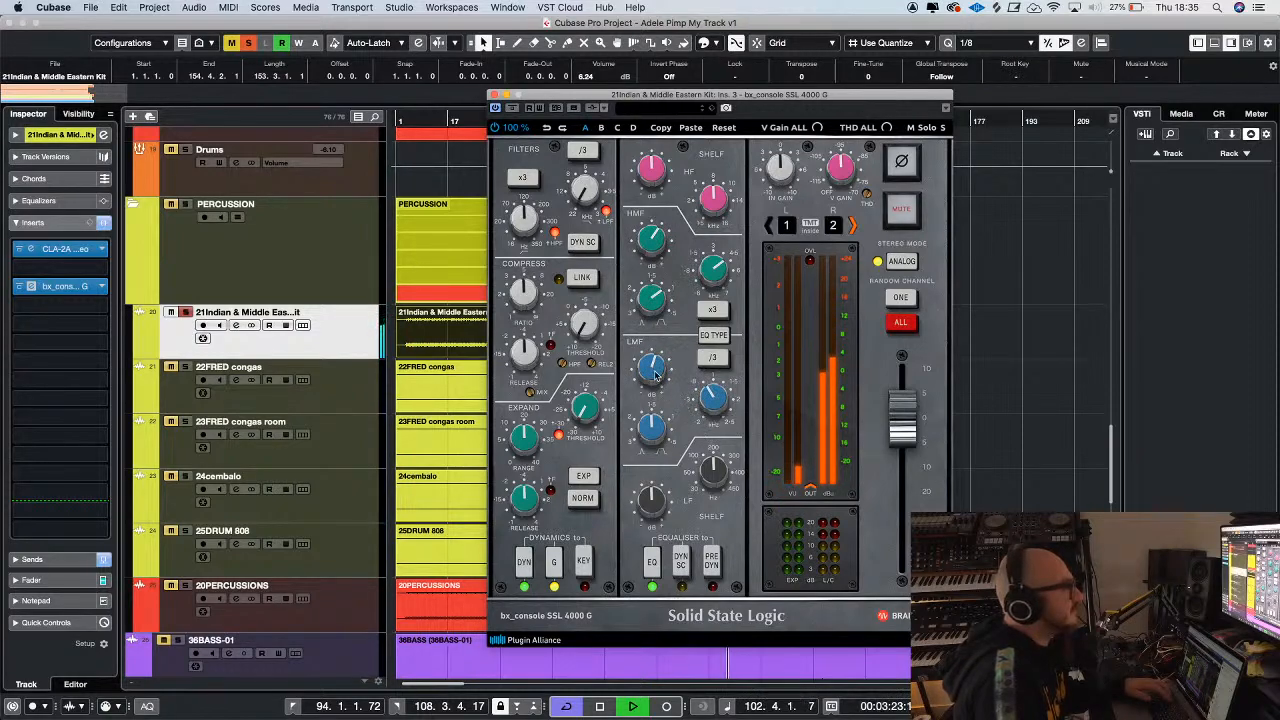
# Clear the kit track's solo and boost the HF band in its bx_console SSL 4000 G
pyautogui.click(185, 313)
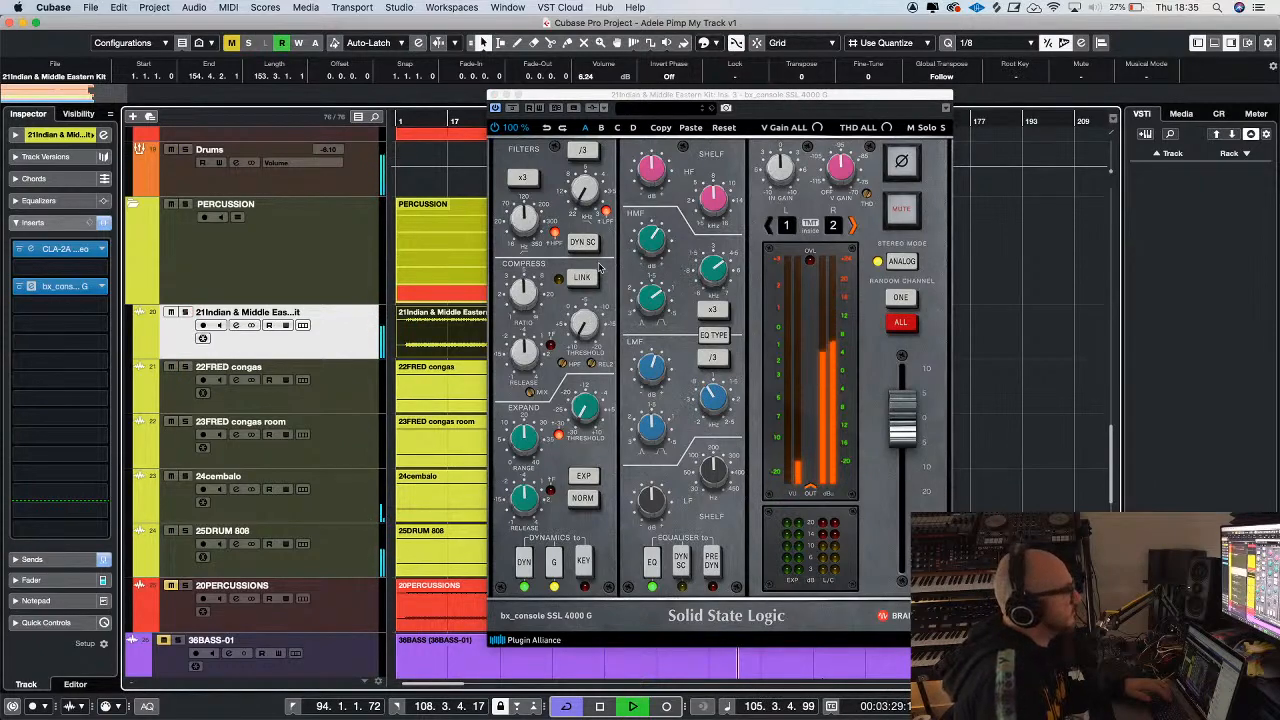
pyautogui.moveTo(655, 183); pyautogui.dragTo(655, 161)
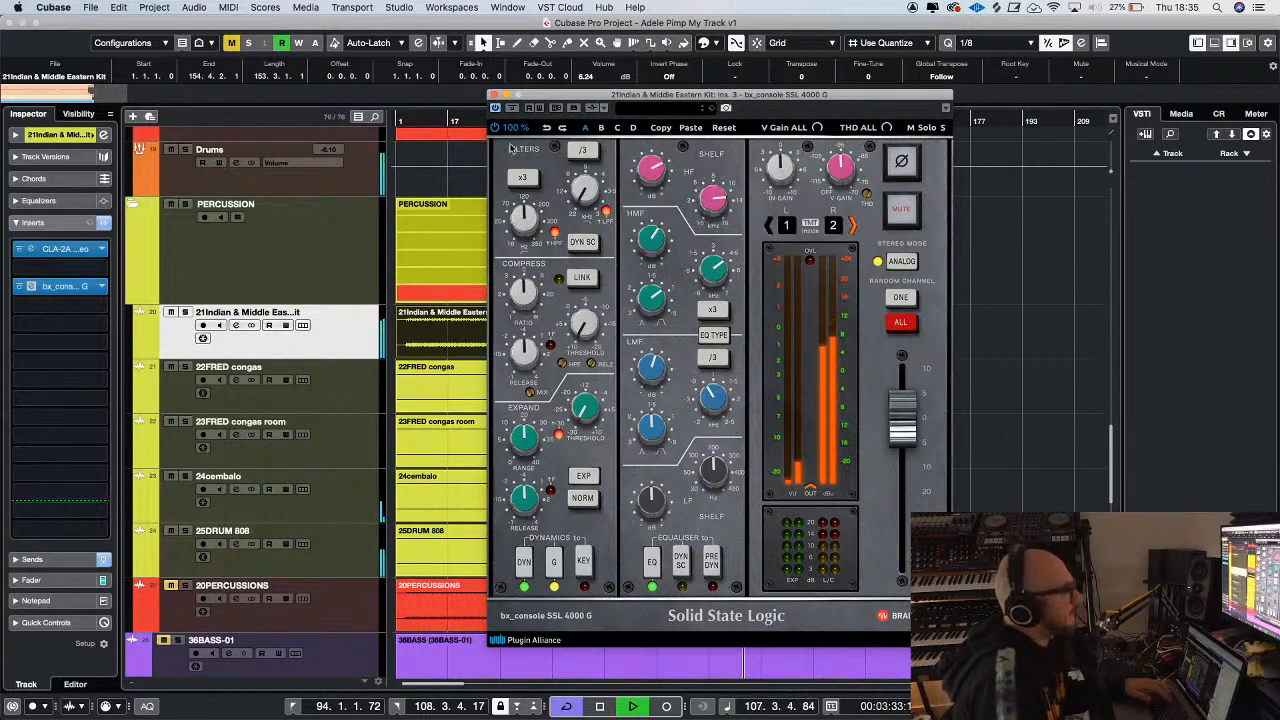
pyautogui.click(493, 95)
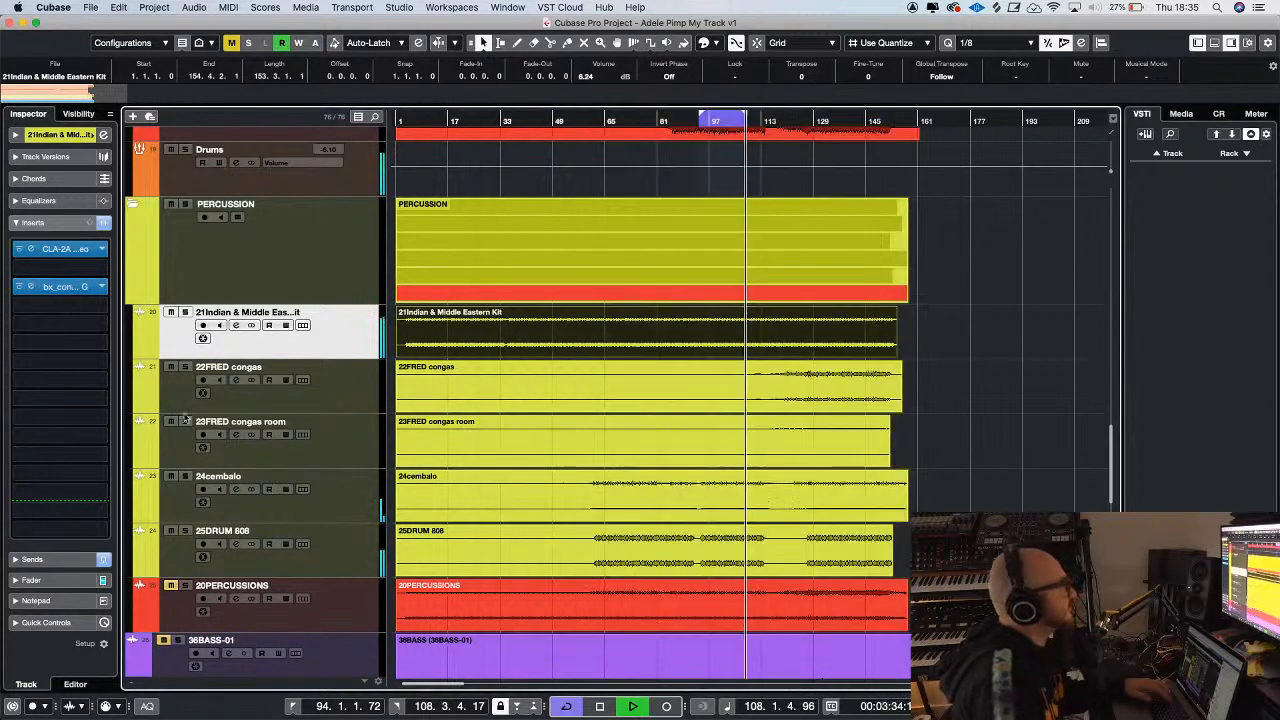
# Lower the 21Indian & Middle Eastern Kit fader to -4.55
pyautogui.click(30, 580)
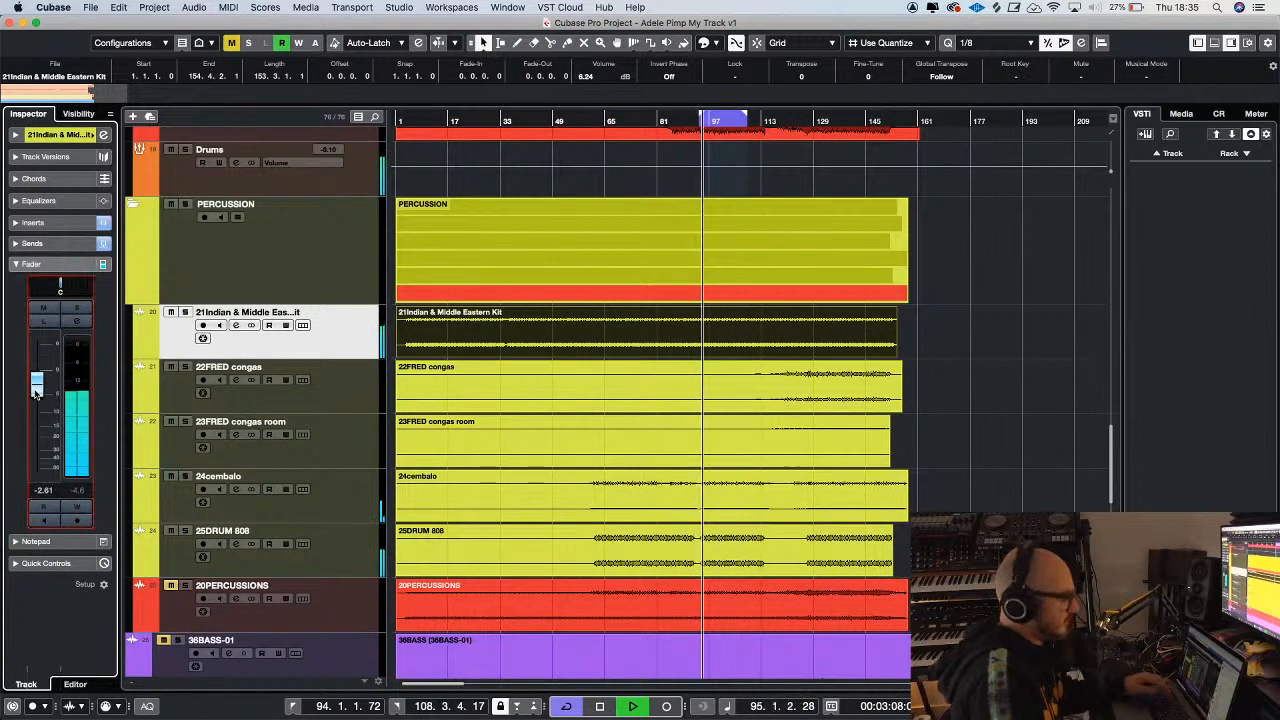
pyautogui.moveTo(36, 392); pyautogui.dragTo(36, 401)
pyautogui.press('g')
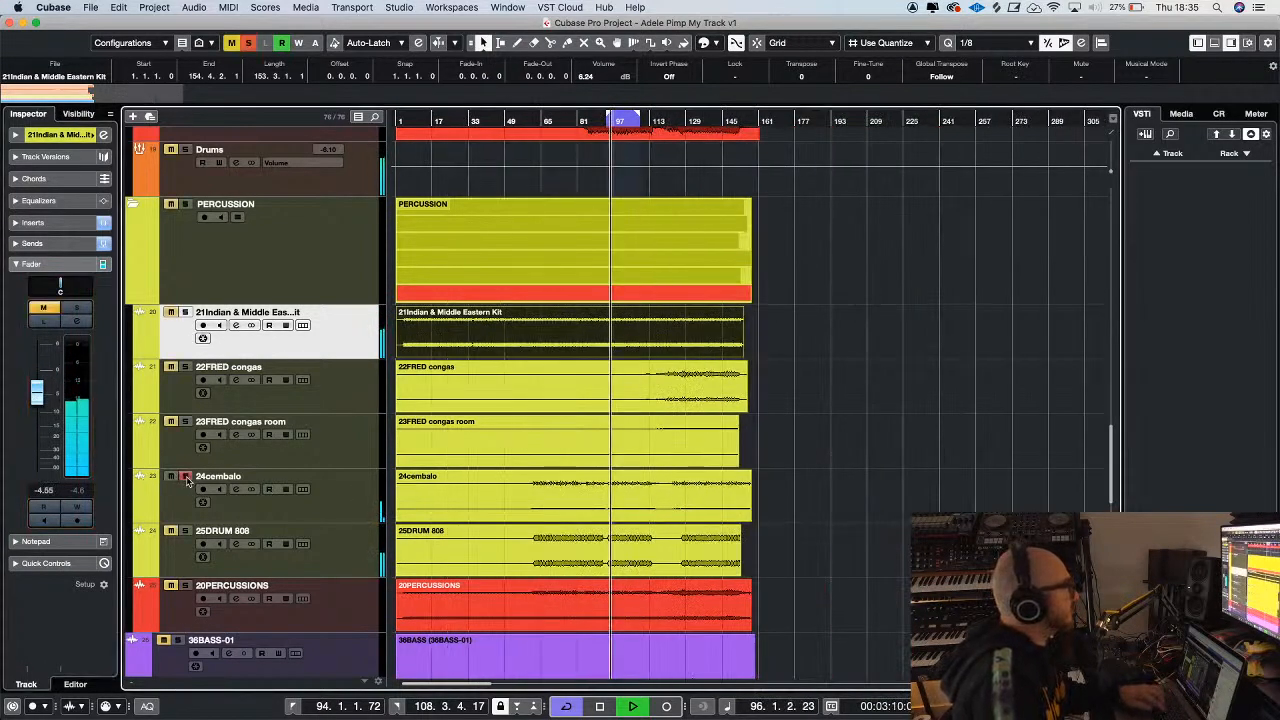
# Move playback to about bar 131, solo 23FRED congas room and raise the volume of its audio event
pyautogui.click(360, 506)
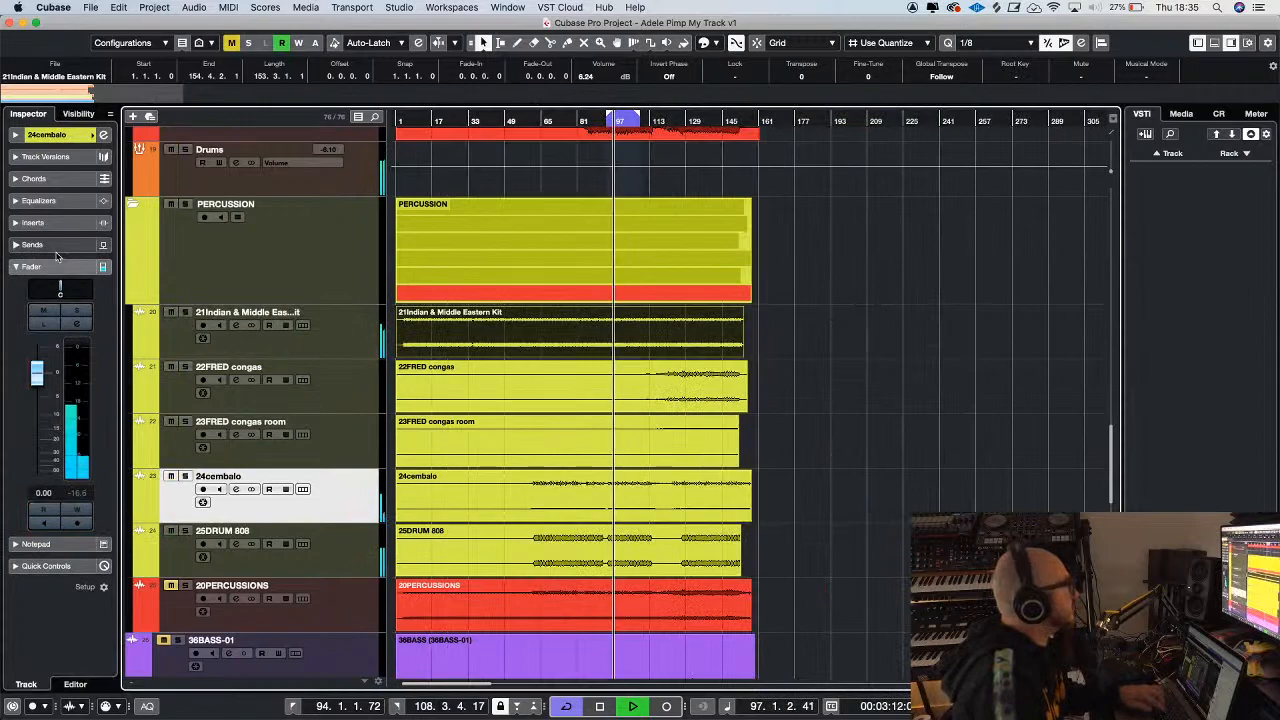
pyautogui.press('g')
pyautogui.click(639, 122)
pyautogui.click(185, 422)
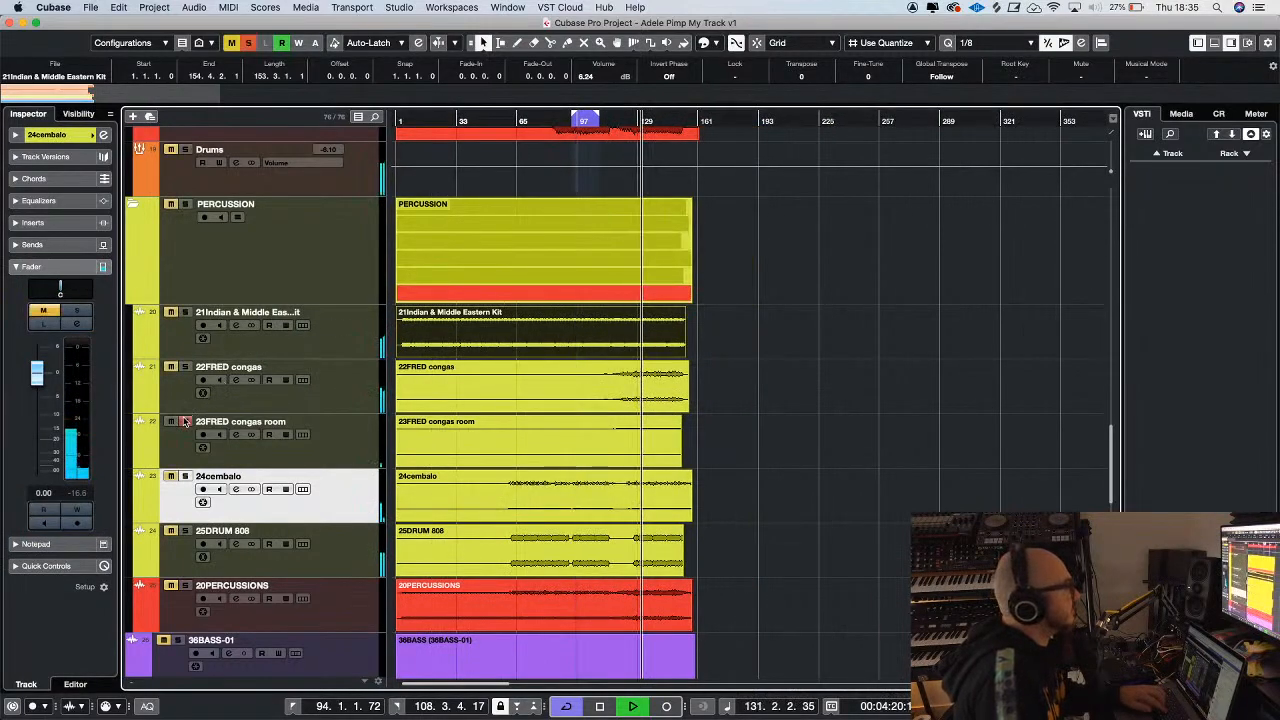
pyautogui.click(450, 440)
pyautogui.moveTo(538, 420); pyautogui.dragTo(541, 357)
# Solo and select 22FRED congas, and insert CLA-2A Stereo in its first insert slot
pyautogui.click(185, 367)
pyautogui.click(335, 391)
pyautogui.click(520, 401)
pyautogui.click(40, 222)
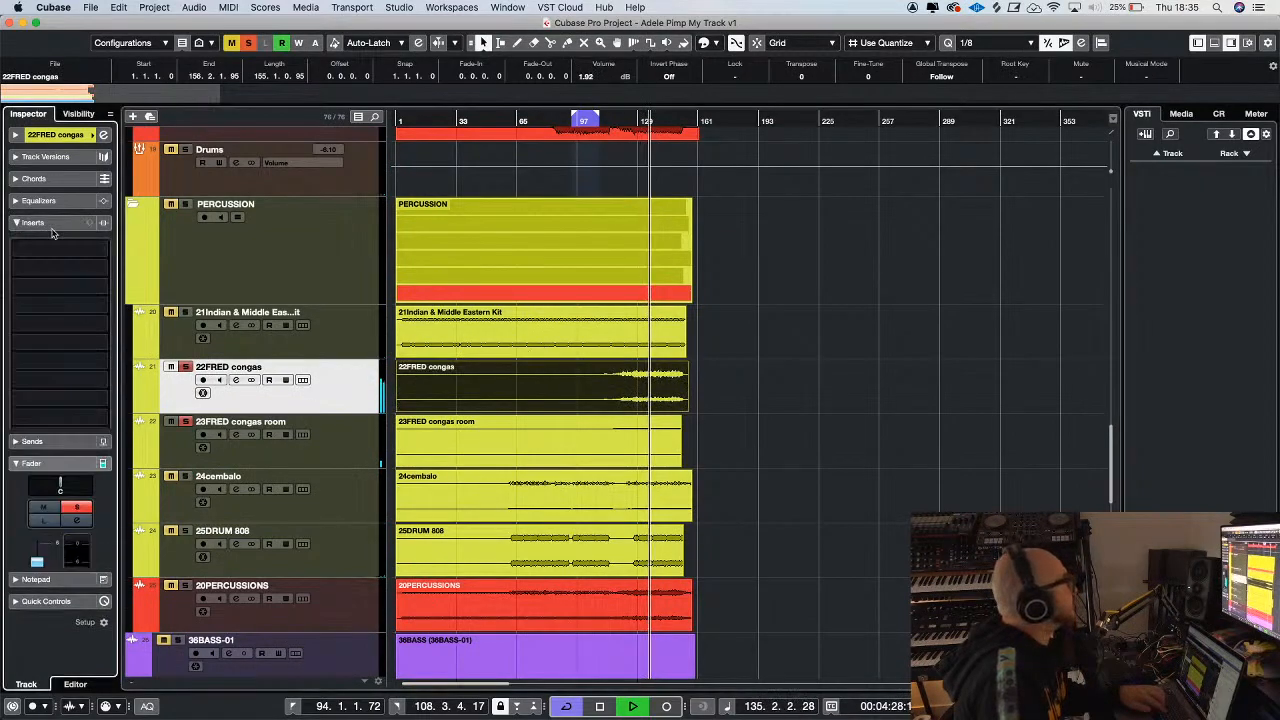
pyautogui.click(60, 240)
pyautogui.write('2a')
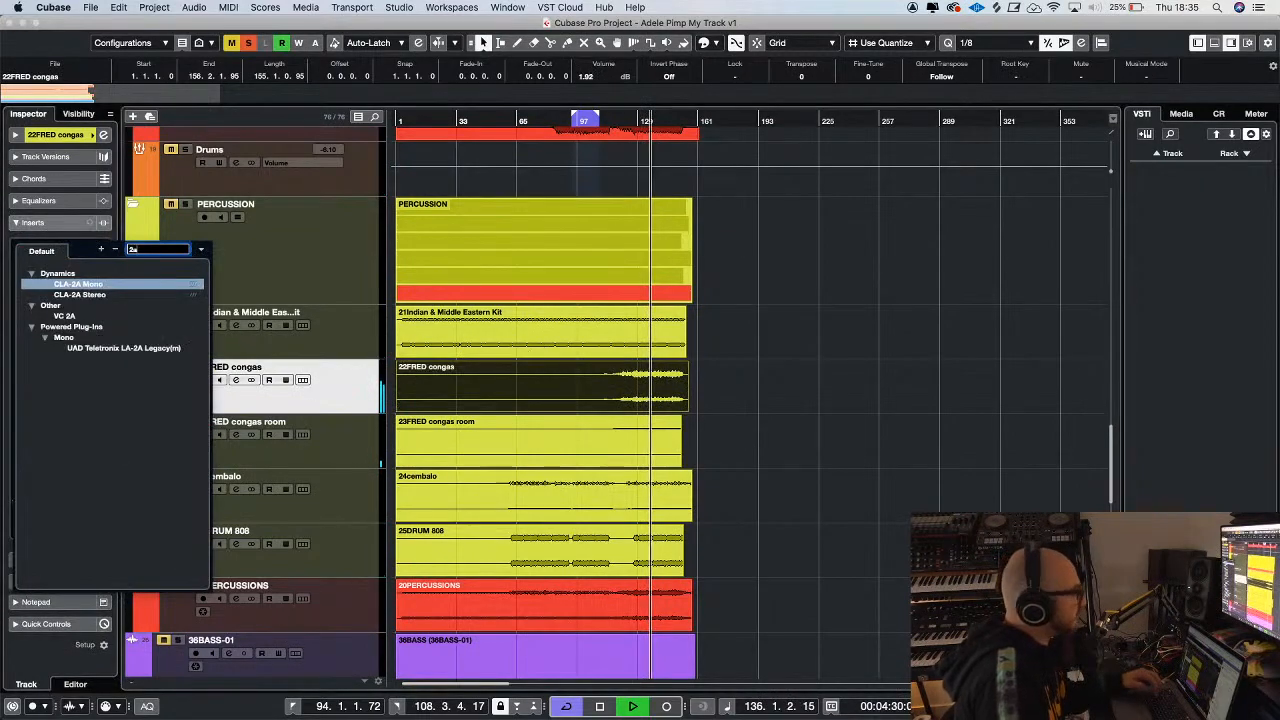
pyautogui.click(100, 294)
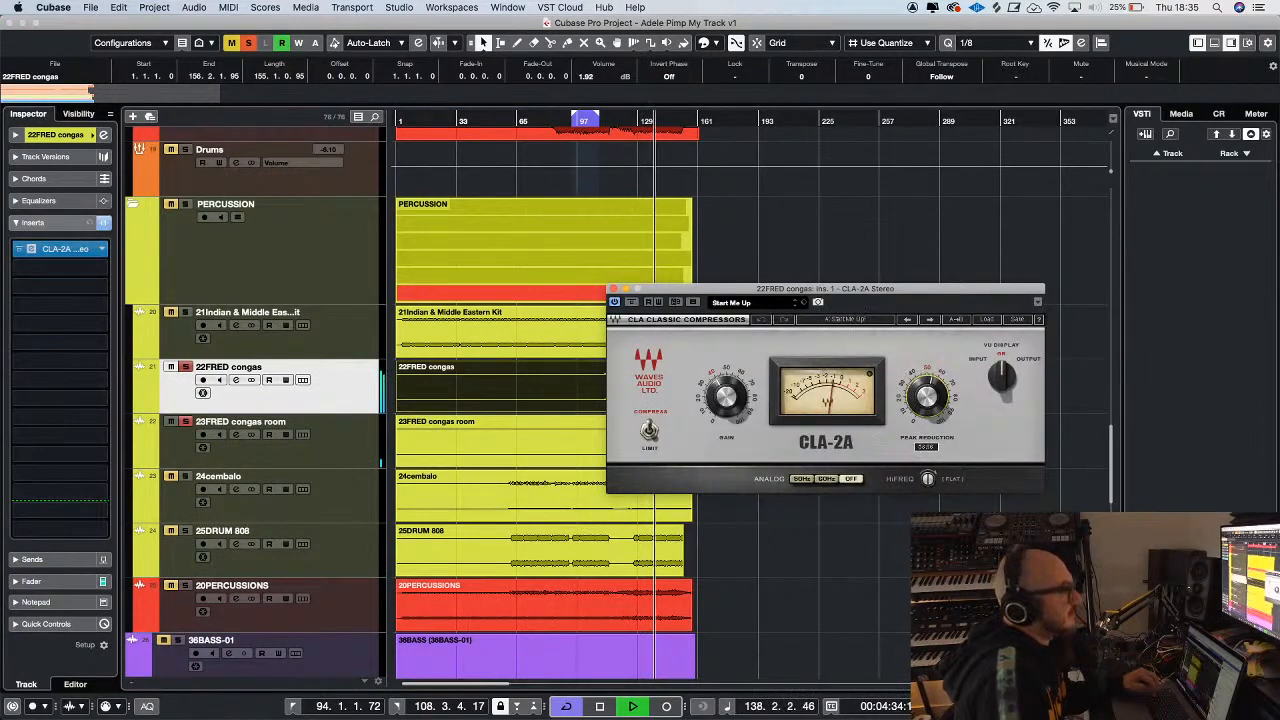
pyautogui.click(613, 289)
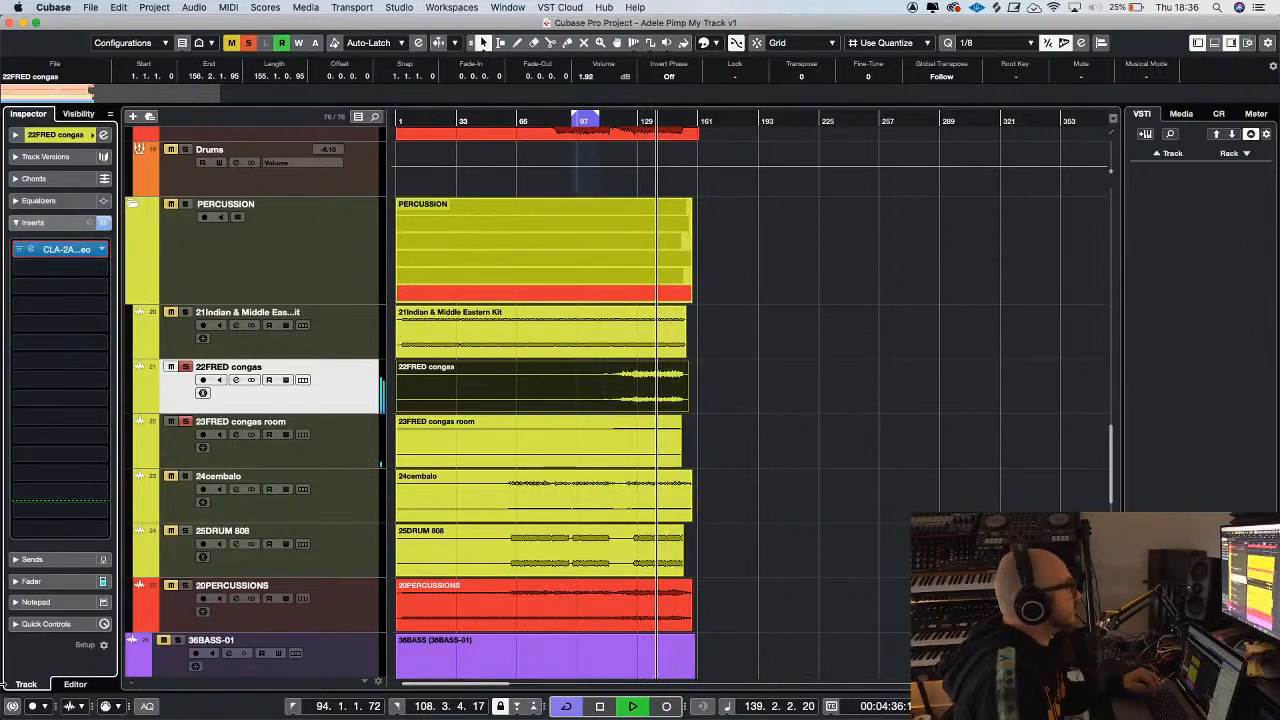
# Activate a send from 22FRED congas to the FX 1 Valhalla reverb at -15.2, and clear the congas solos
pyautogui.click(33, 559)
pyautogui.click(84, 275)
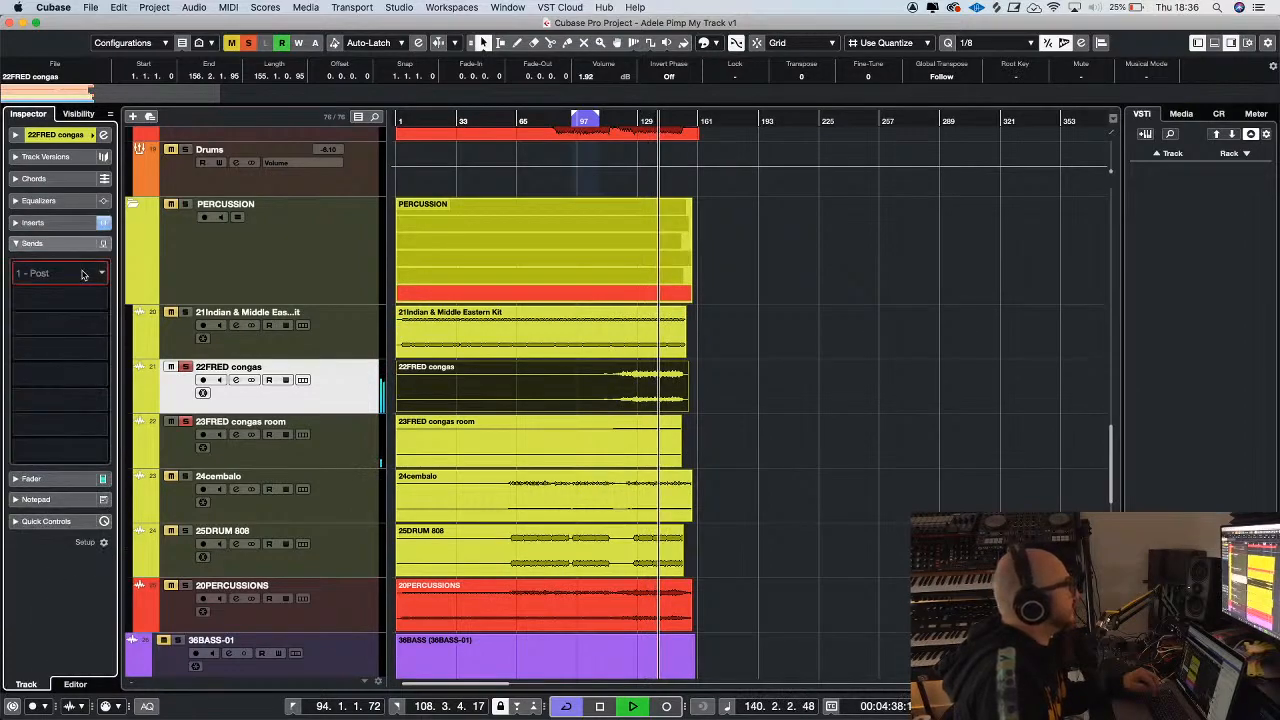
pyautogui.click(73, 315)
pyautogui.click(16, 267)
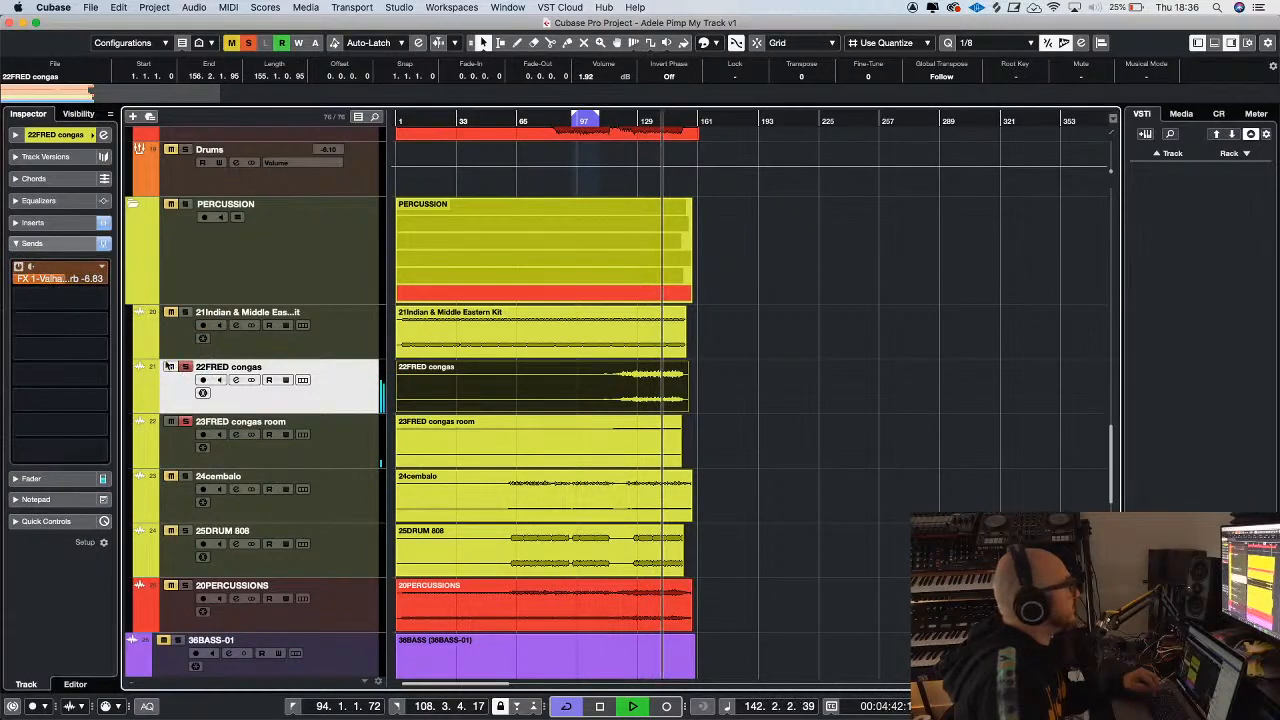
pyautogui.moveTo(65, 282); pyautogui.dragTo(30, 367)
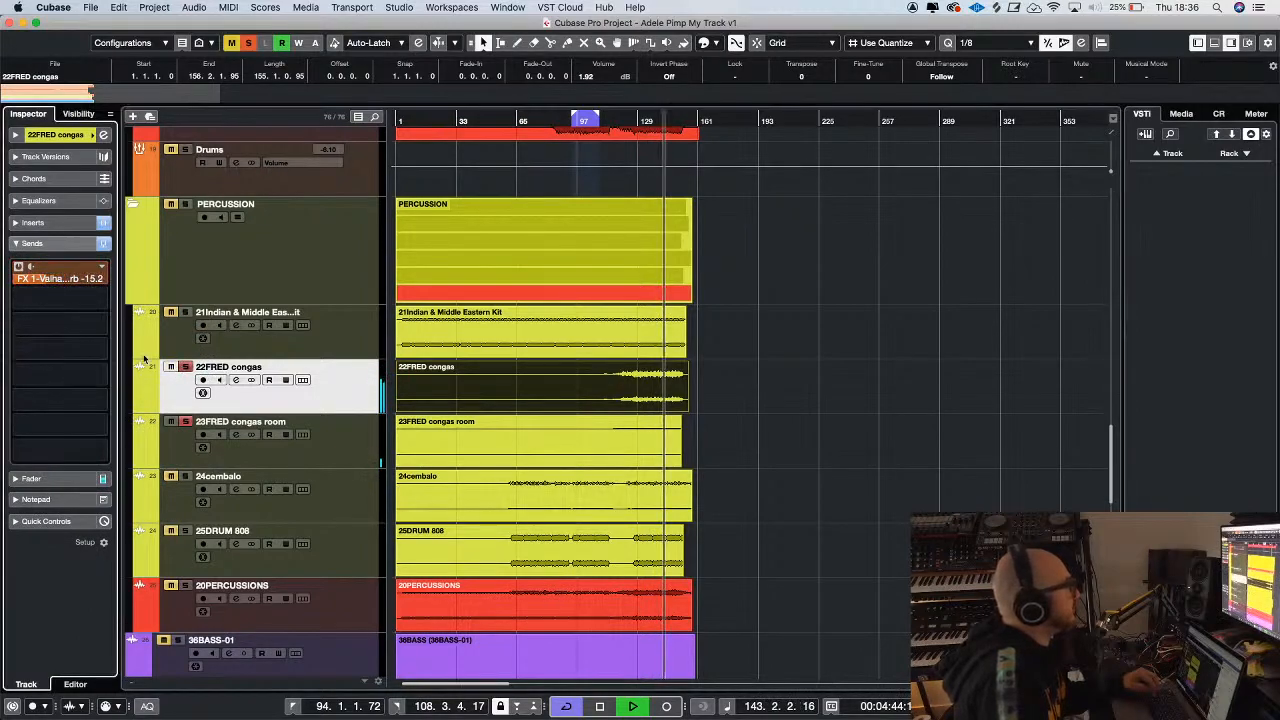
pyautogui.click(186, 368)
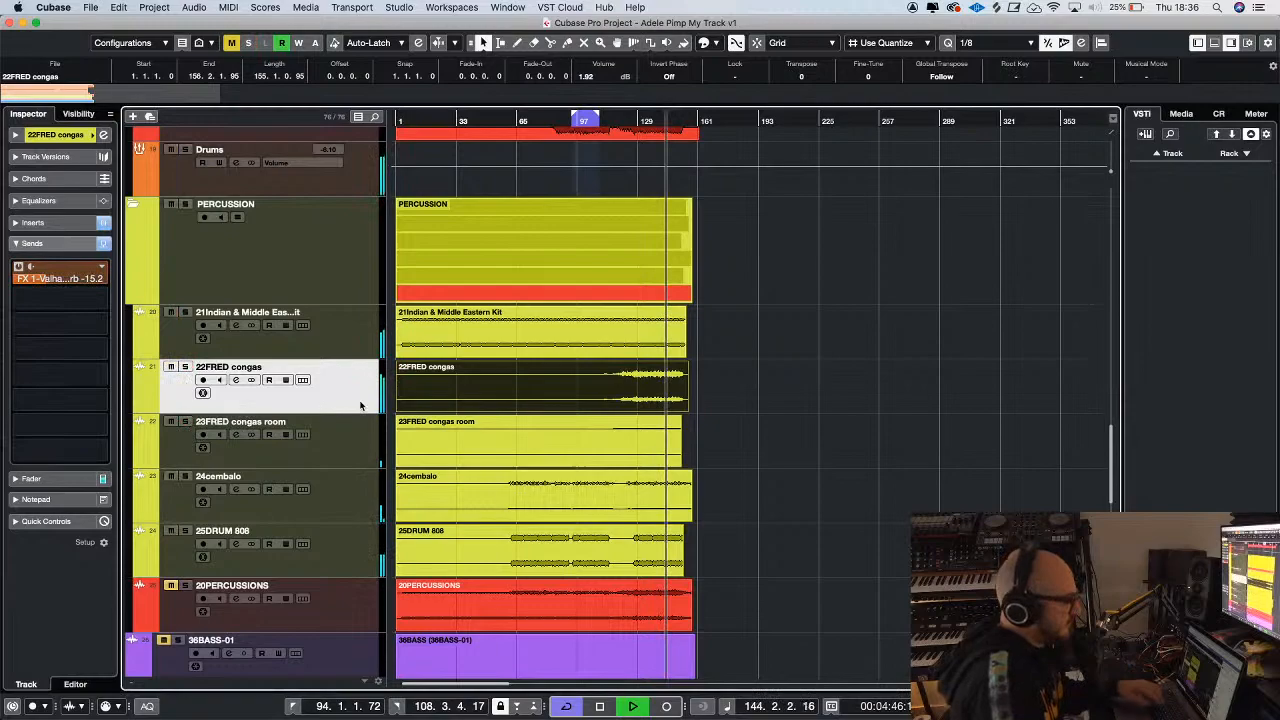
# Set the 22FRED congas fader to -2.05
pyautogui.press('g')
pyautogui.press('g')
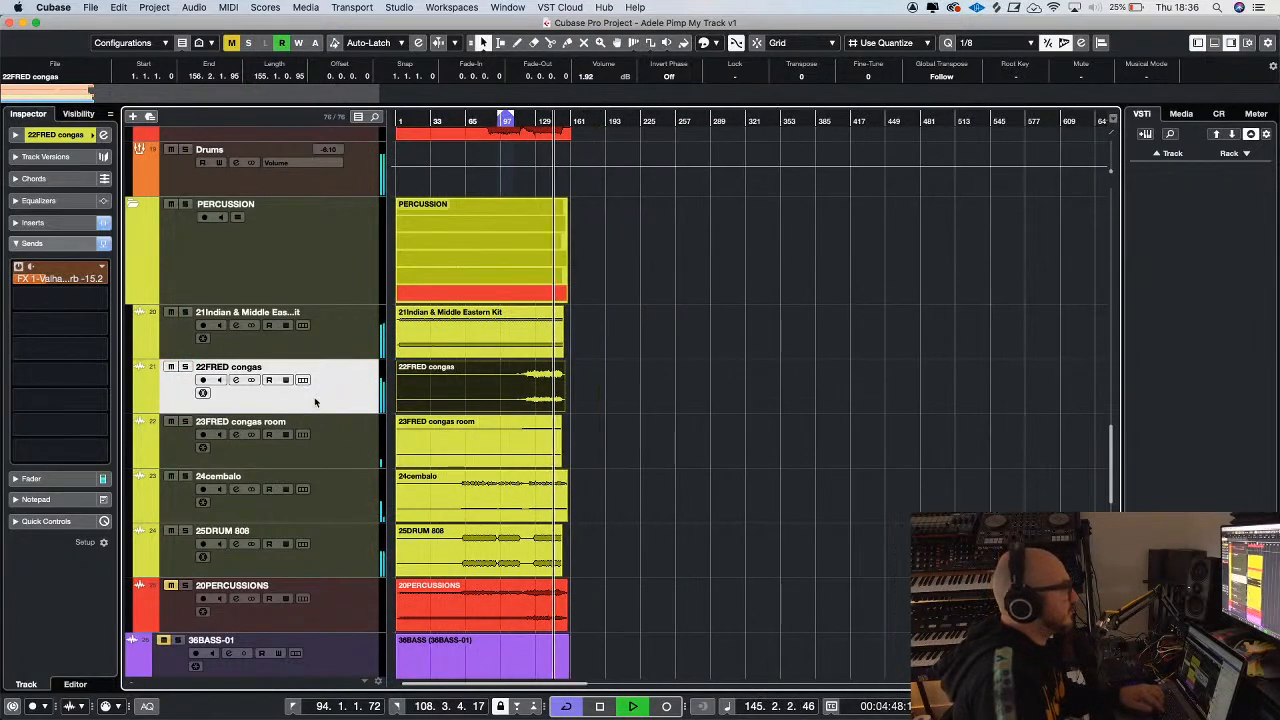
pyautogui.press('g')
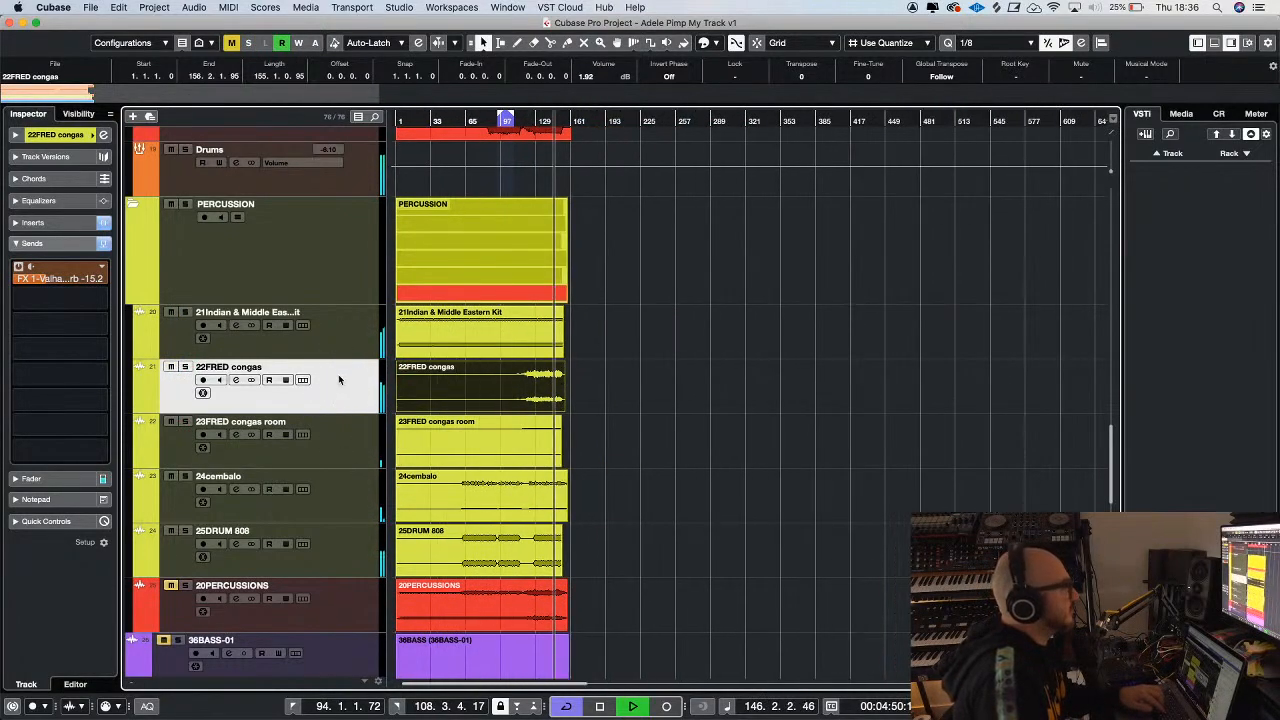
pyautogui.click(32, 478)
pyautogui.moveTo(37, 386); pyautogui.dragTo(37, 383)
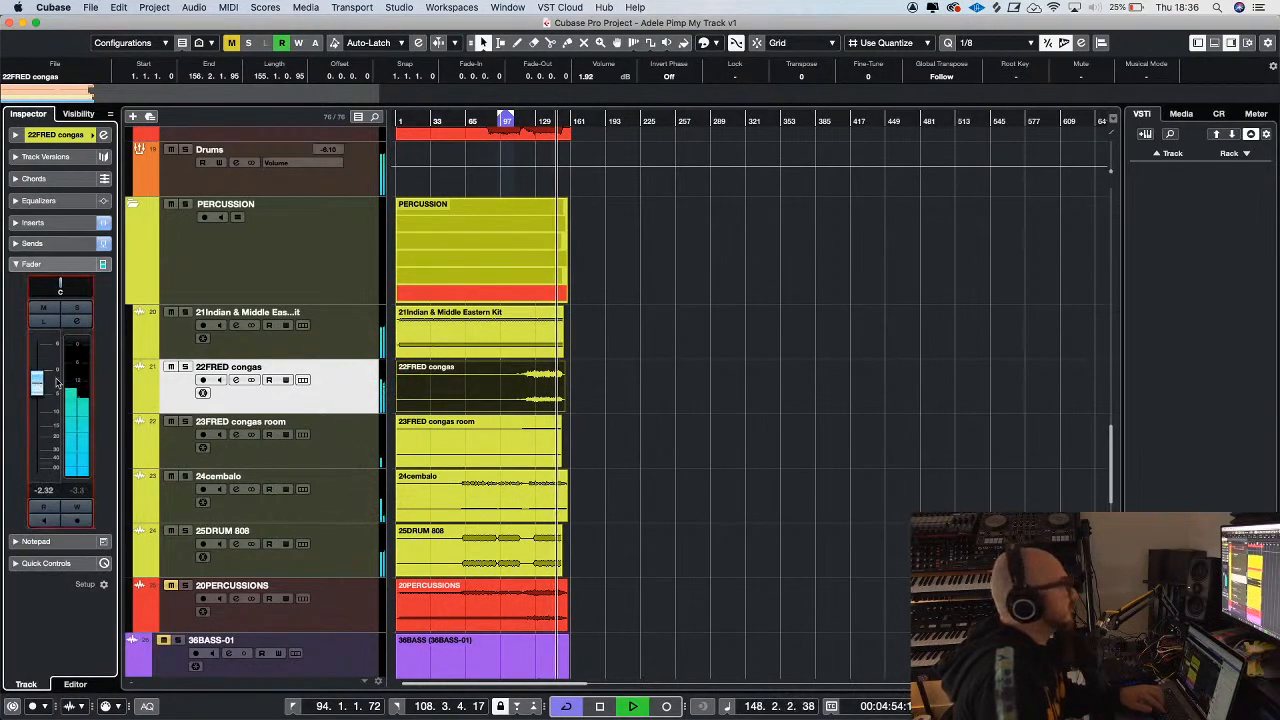
# Play the mix from about bar 87 and check the drums and percussion tracks together
pyautogui.press('h')
pyautogui.press('h')
pyautogui.press('h')
pyautogui.press('h')
pyautogui.scroll(5, 837, 347)
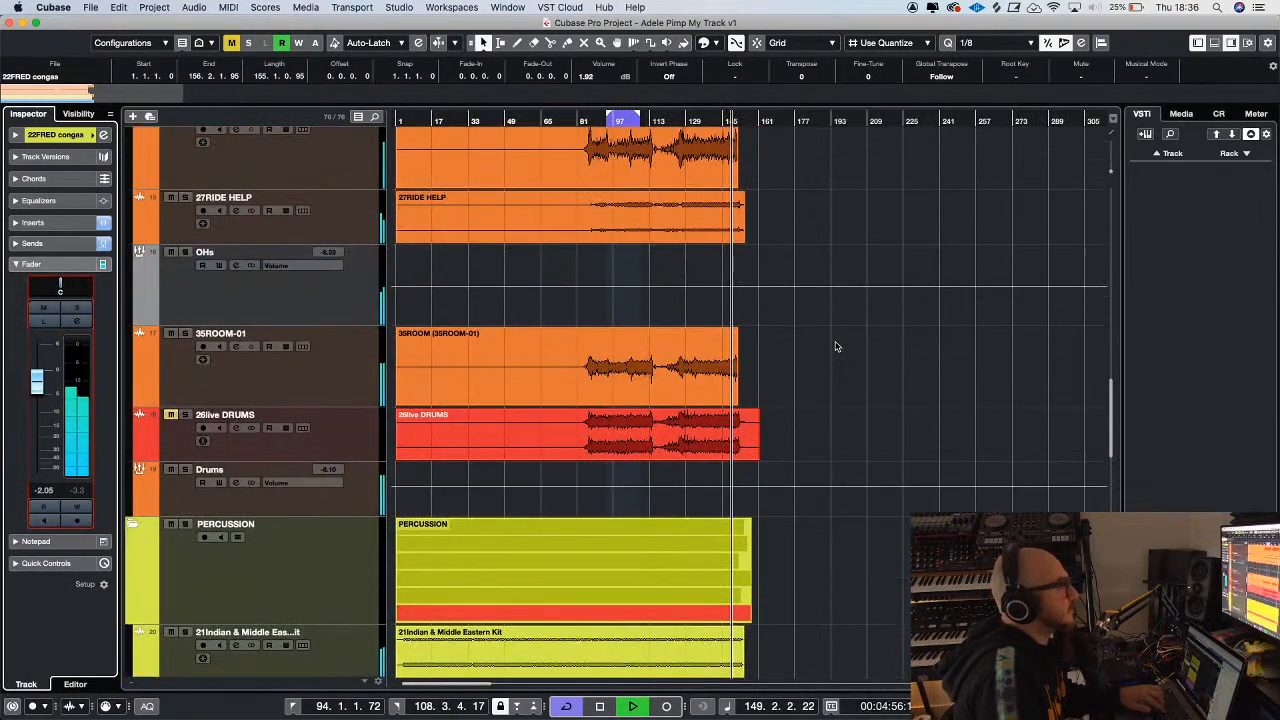
pyautogui.scroll(5, 837, 347)
pyautogui.press('h')
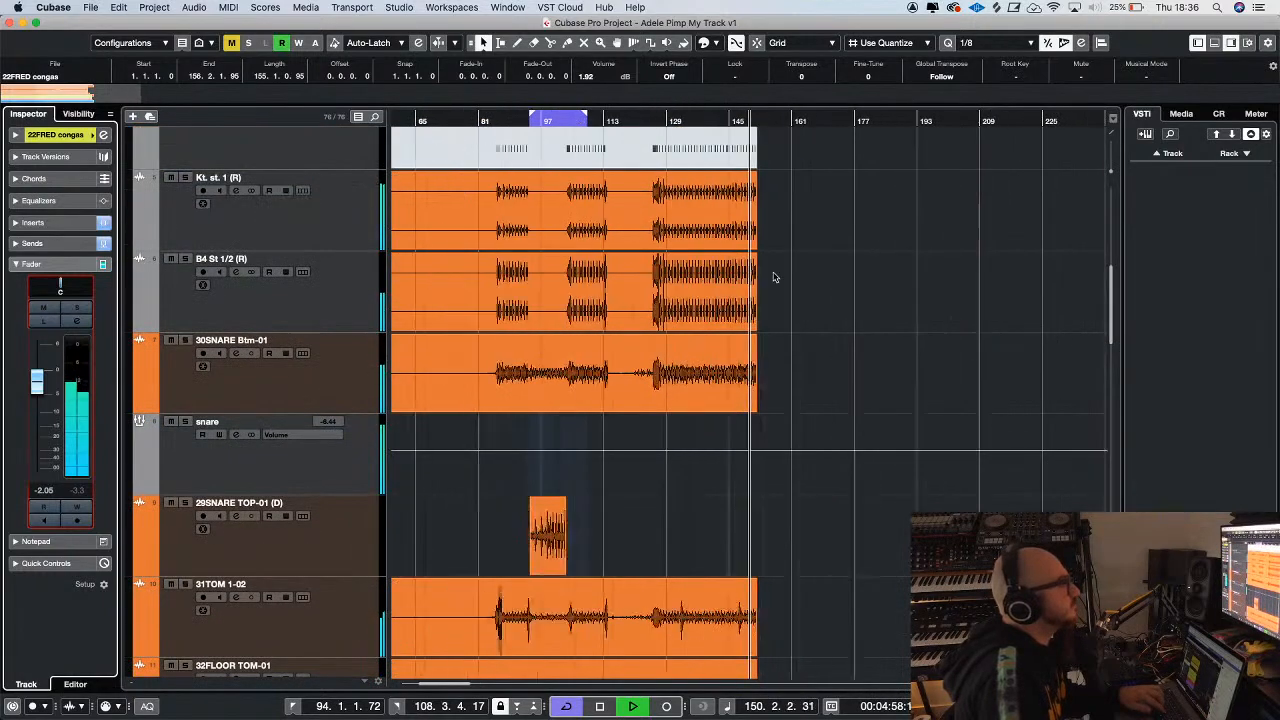
pyautogui.press('g')
pyautogui.click(579, 121)
pyautogui.press('h')
pyautogui.press('h')
pyautogui.press('h')
pyautogui.press('h')
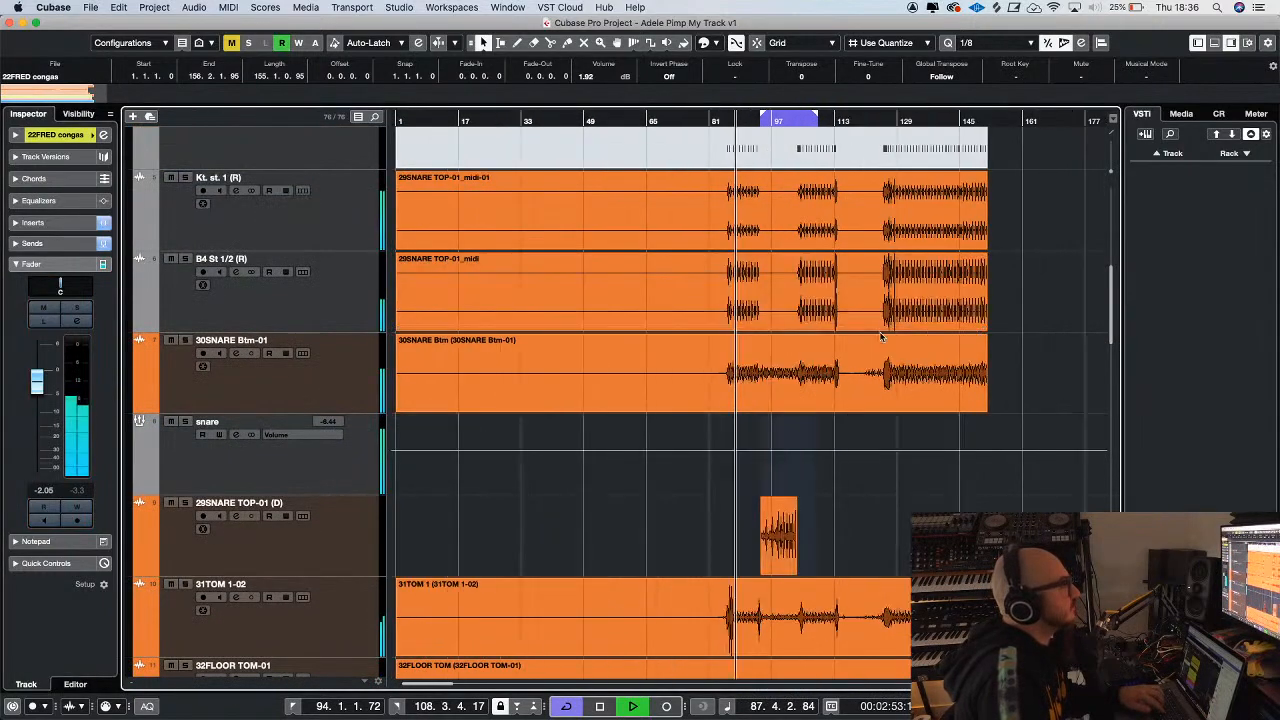
pyautogui.press('g')
pyautogui.press('g')
pyautogui.press('g')
pyautogui.press('g')
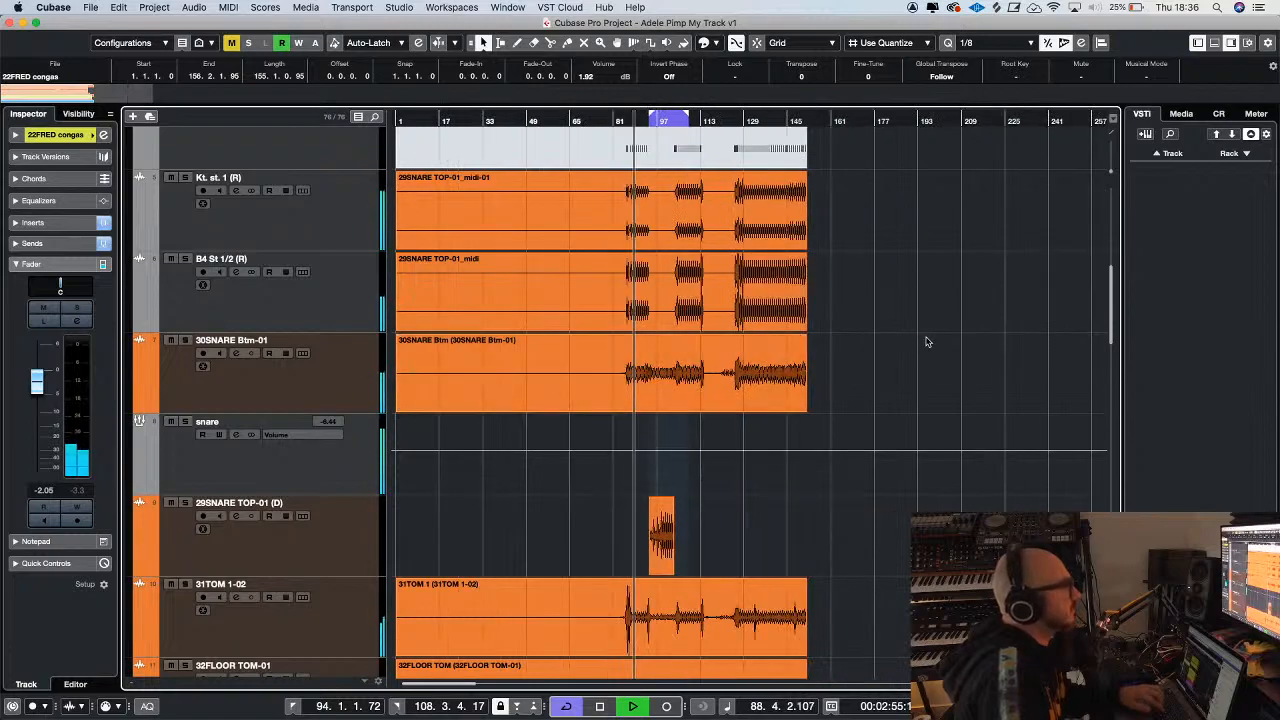
pyautogui.scroll(-10, 927, 342)
pyautogui.scroll(-8, 927, 342)
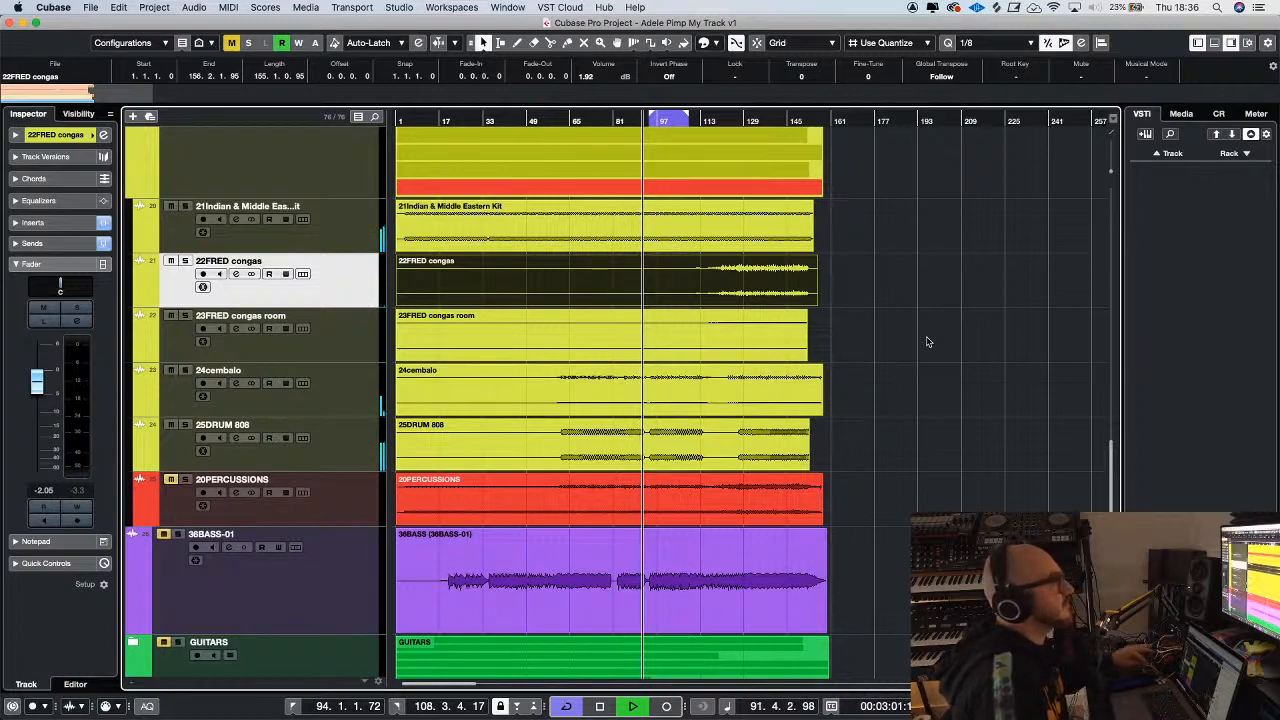
# Unmute the 36BASS-01 track and select it
pyautogui.scroll(-5, 985, 343)
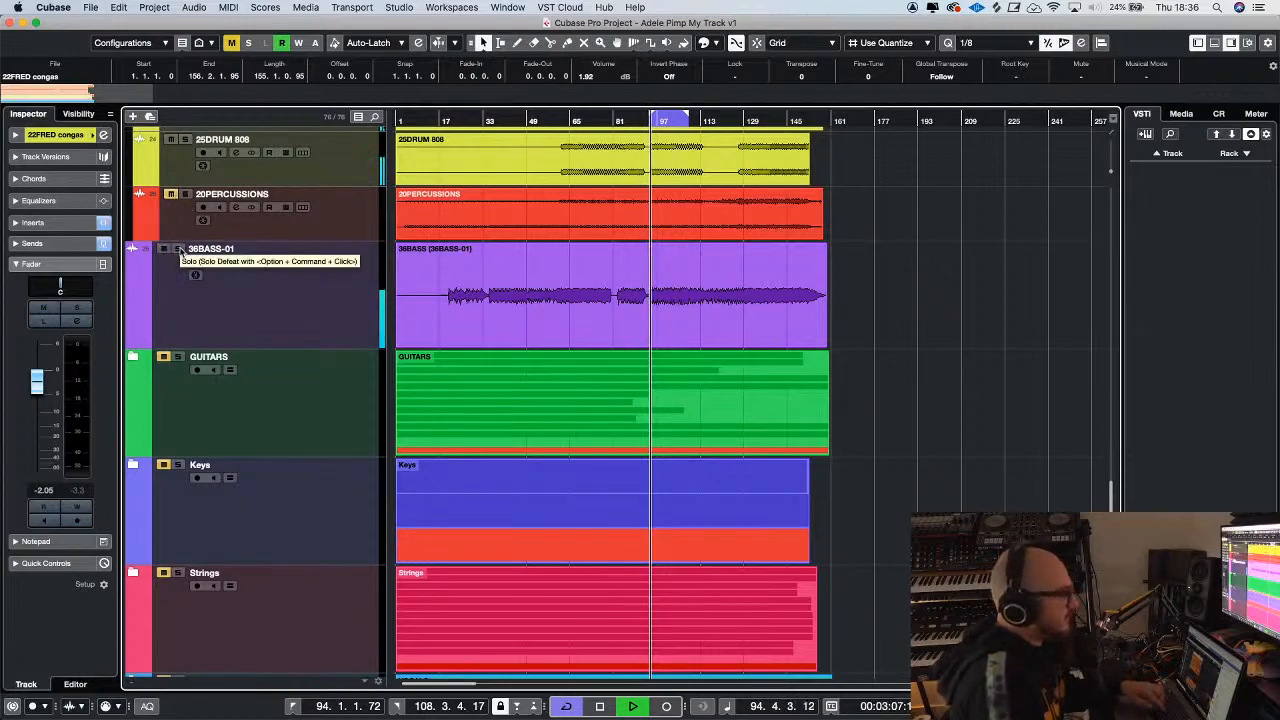
pyautogui.press('h')
pyautogui.press('h')
pyautogui.click(251, 305)
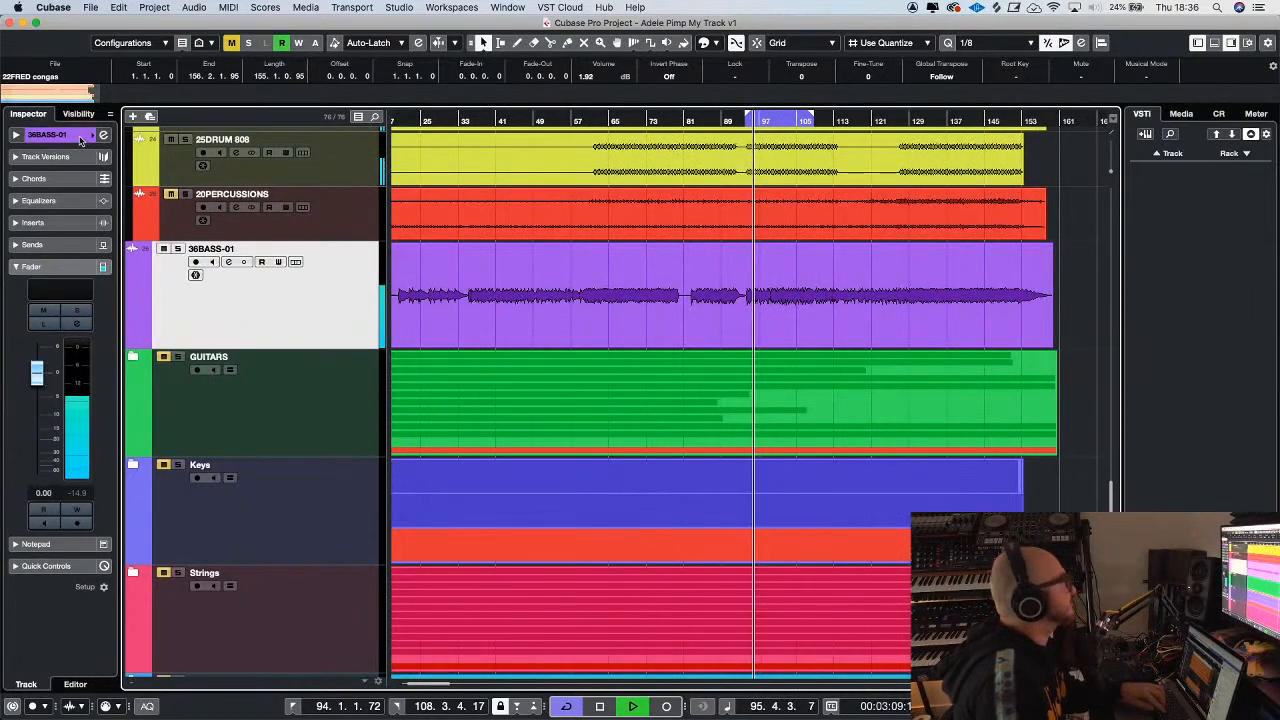
# Route the 36BASS-01 track's output from the left channel to the full Stereo Out and solo the track
pyautogui.click(47, 135)
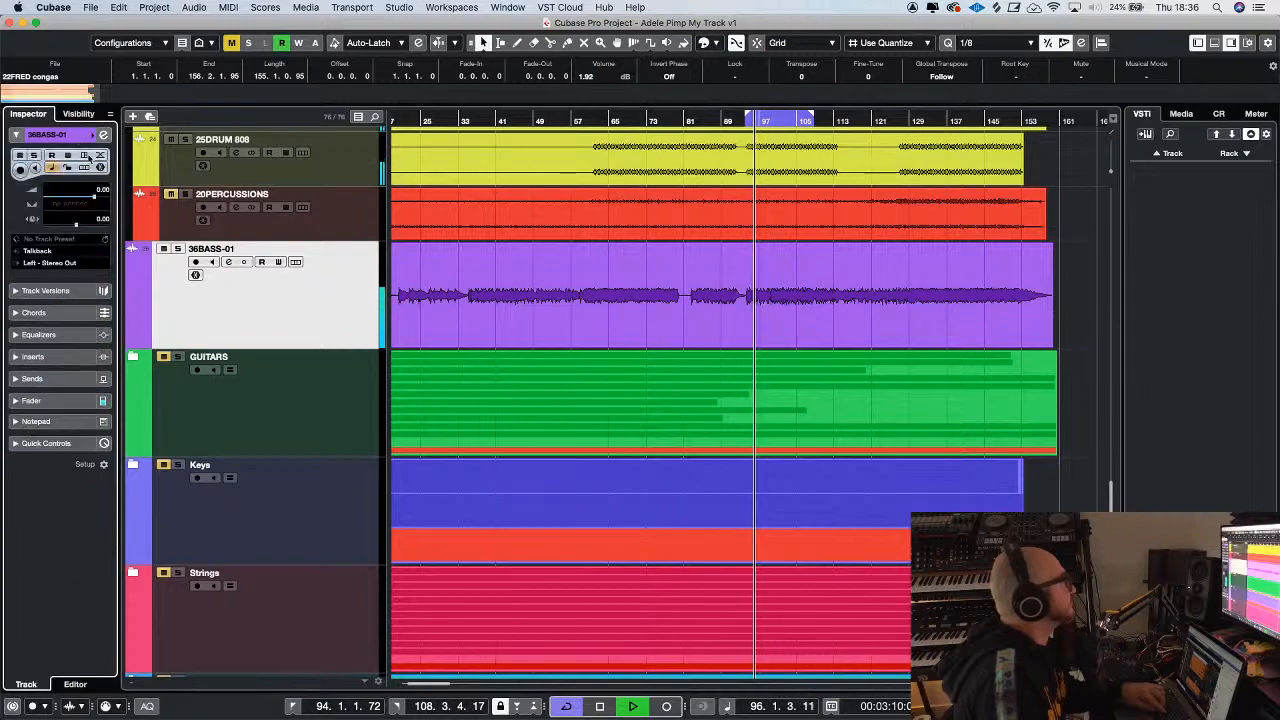
pyautogui.click(55, 263)
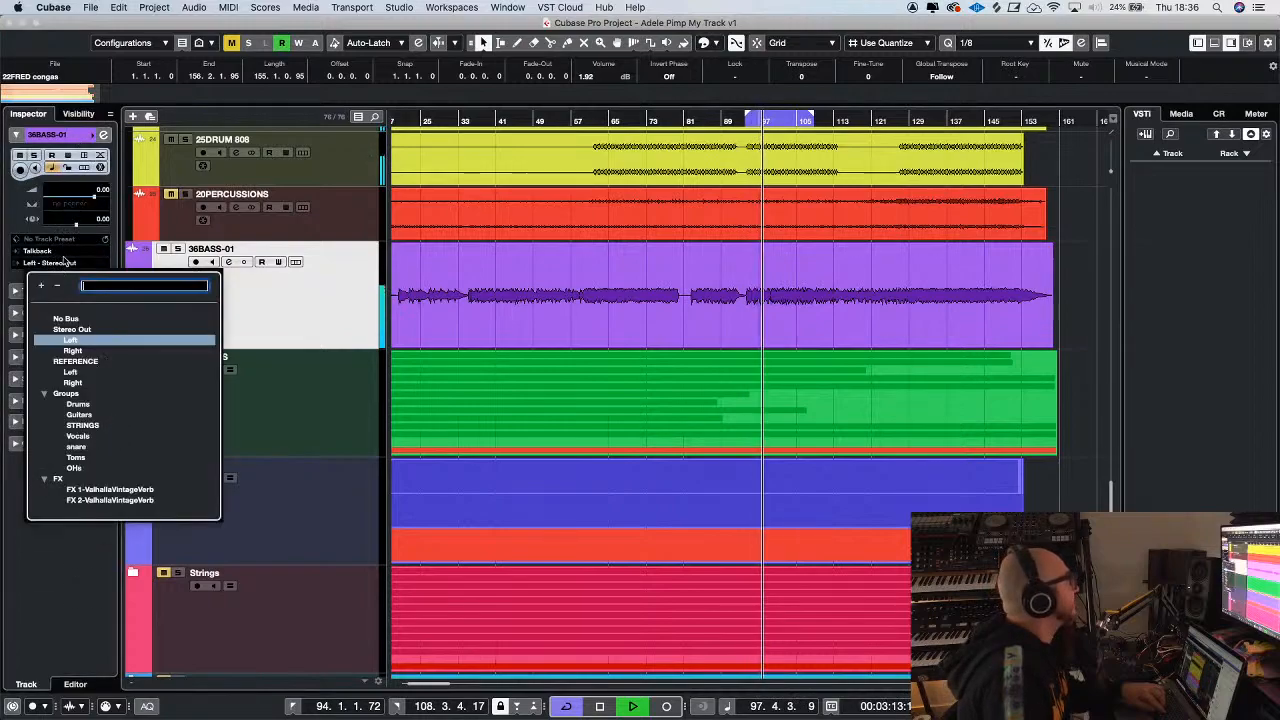
pyautogui.click(89, 337)
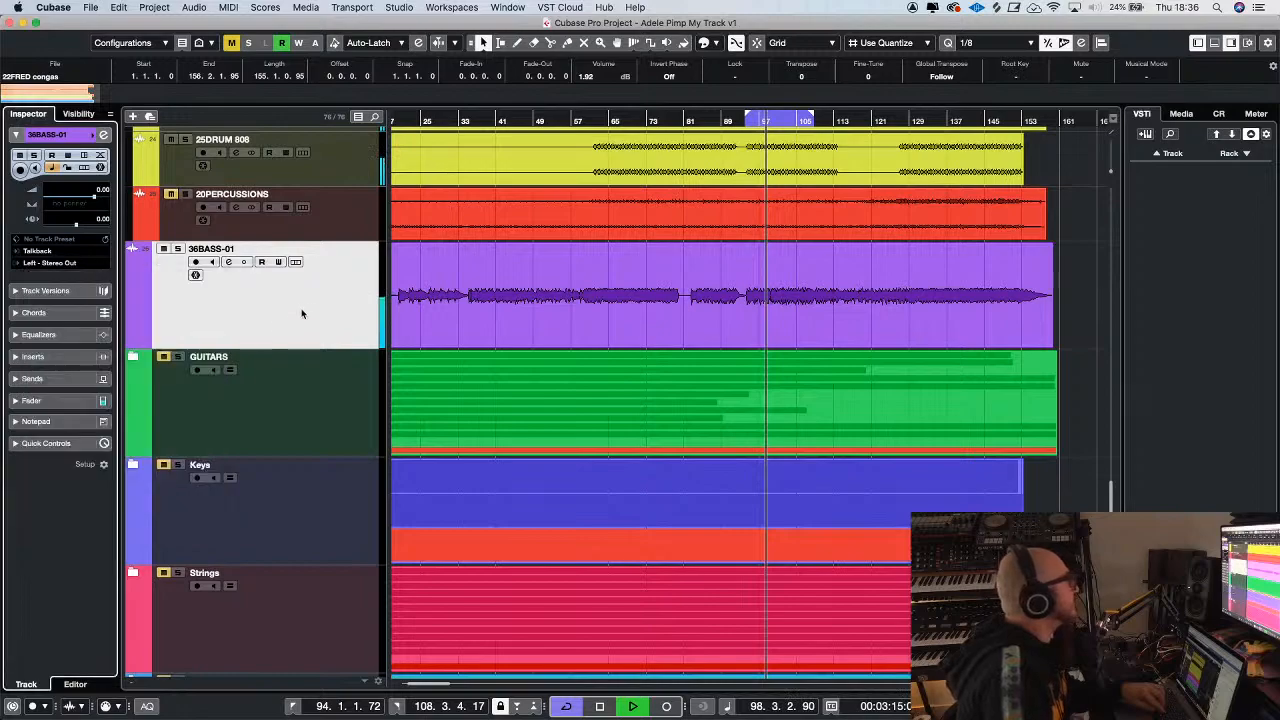
pyautogui.click(178, 249)
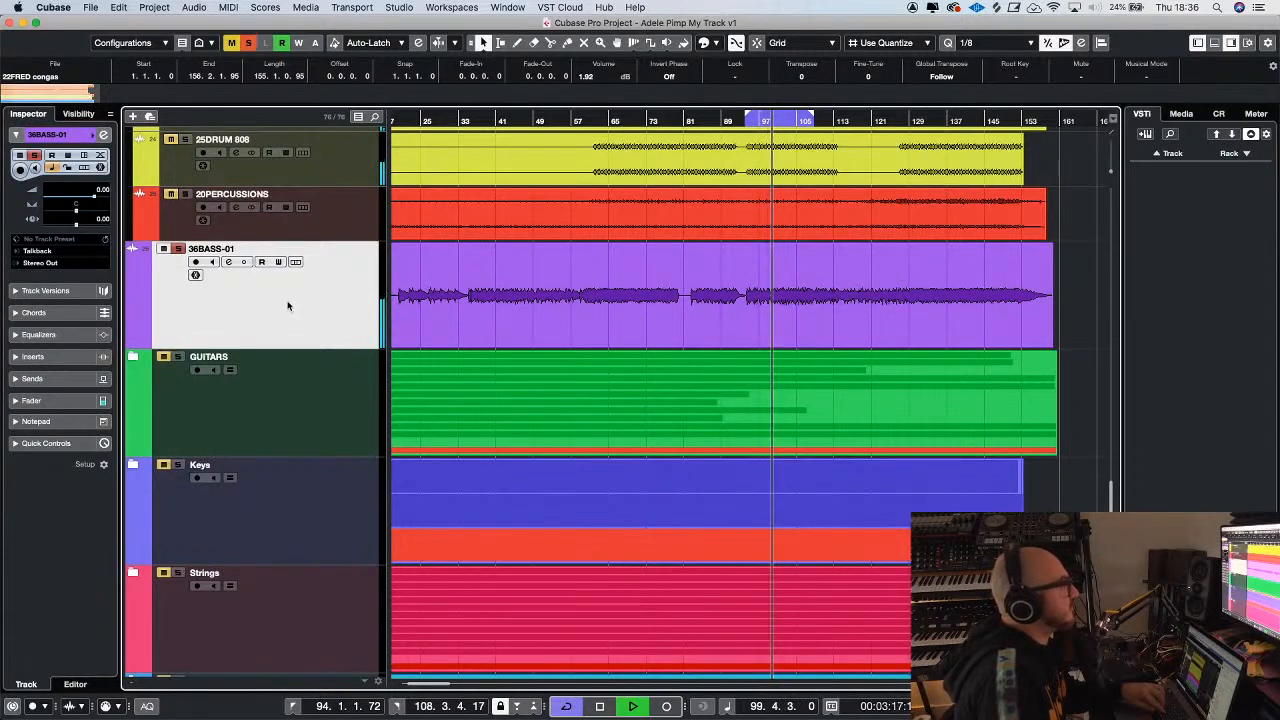
# Raise the 36BASS audio event's volume to 5.24 dB
pyautogui.press('g')
pyautogui.press('g')
pyautogui.click(603, 257)
pyautogui.moveTo(610, 245); pyautogui.dragTo(612, 215)
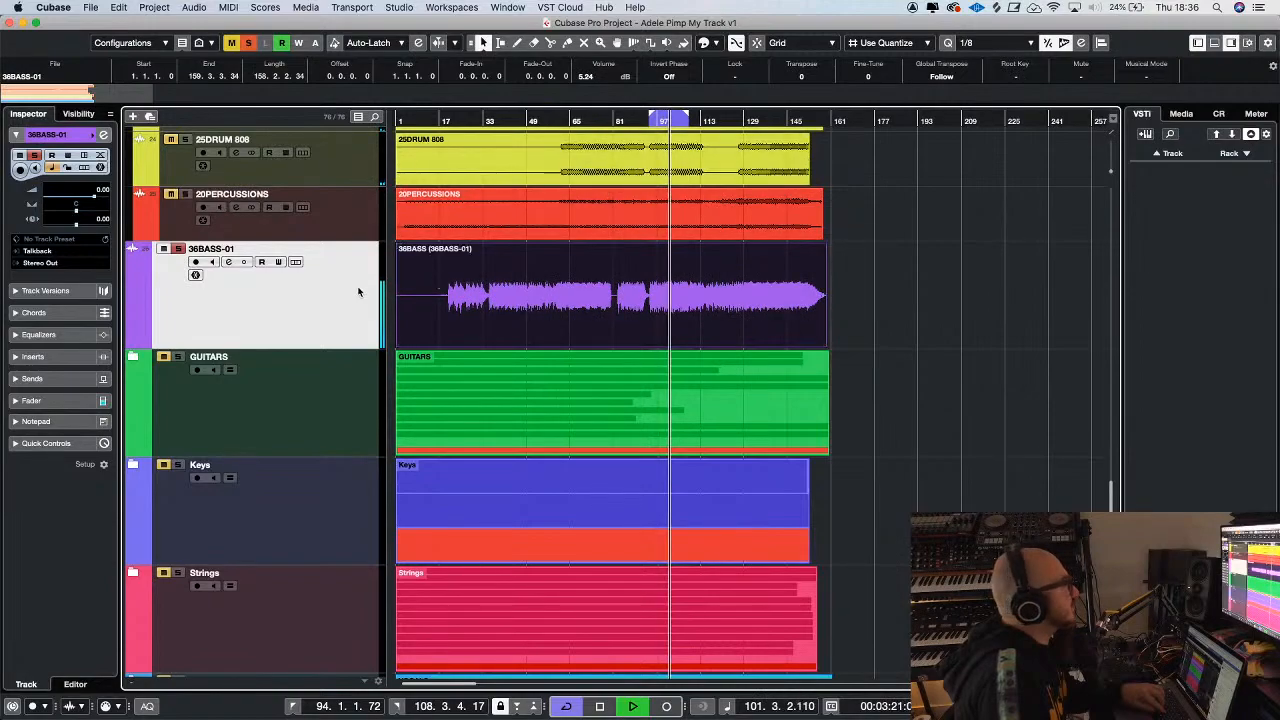
# Insert the CLA-2A Mono compressor in the second slot of 36BASS-01 and adjust its HiFreq control
pyautogui.click(33, 356)
pyautogui.click(54, 272)
pyautogui.write('2a')
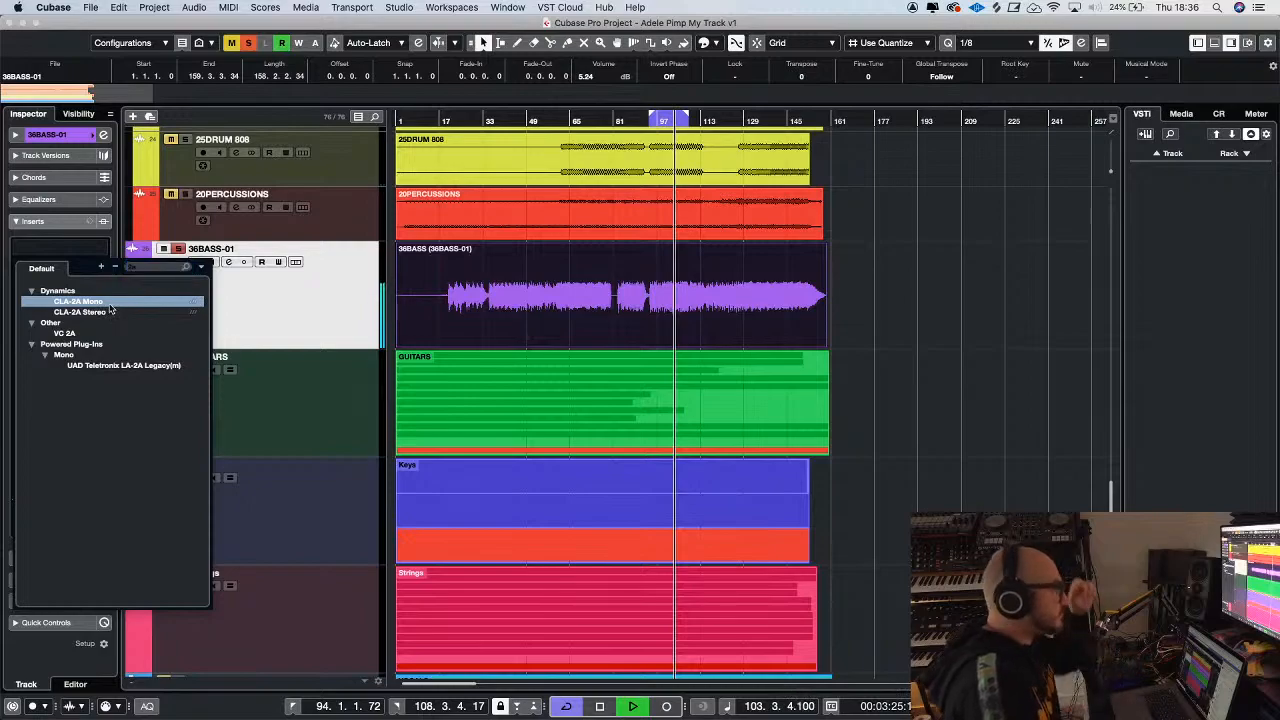
pyautogui.press('Return')
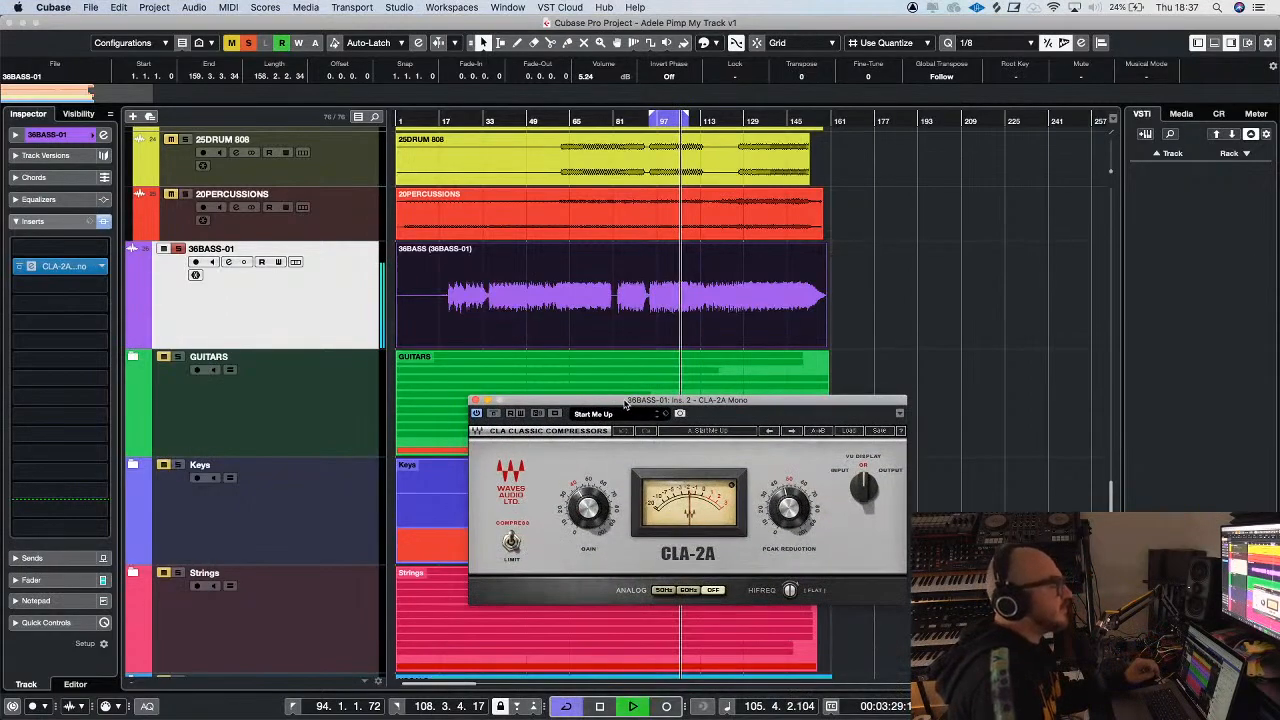
pyautogui.moveTo(793, 592); pyautogui.dragTo(793, 575)
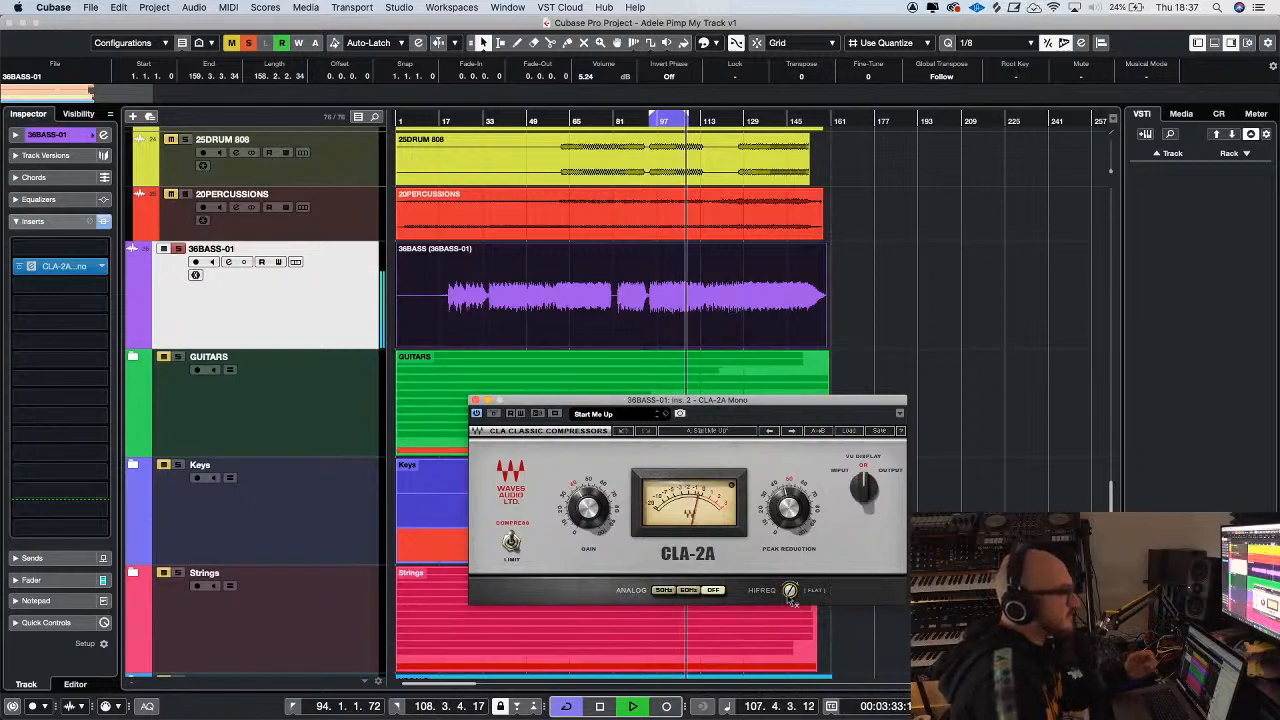
pyautogui.moveTo(791, 592); pyautogui.dragTo(791, 640)
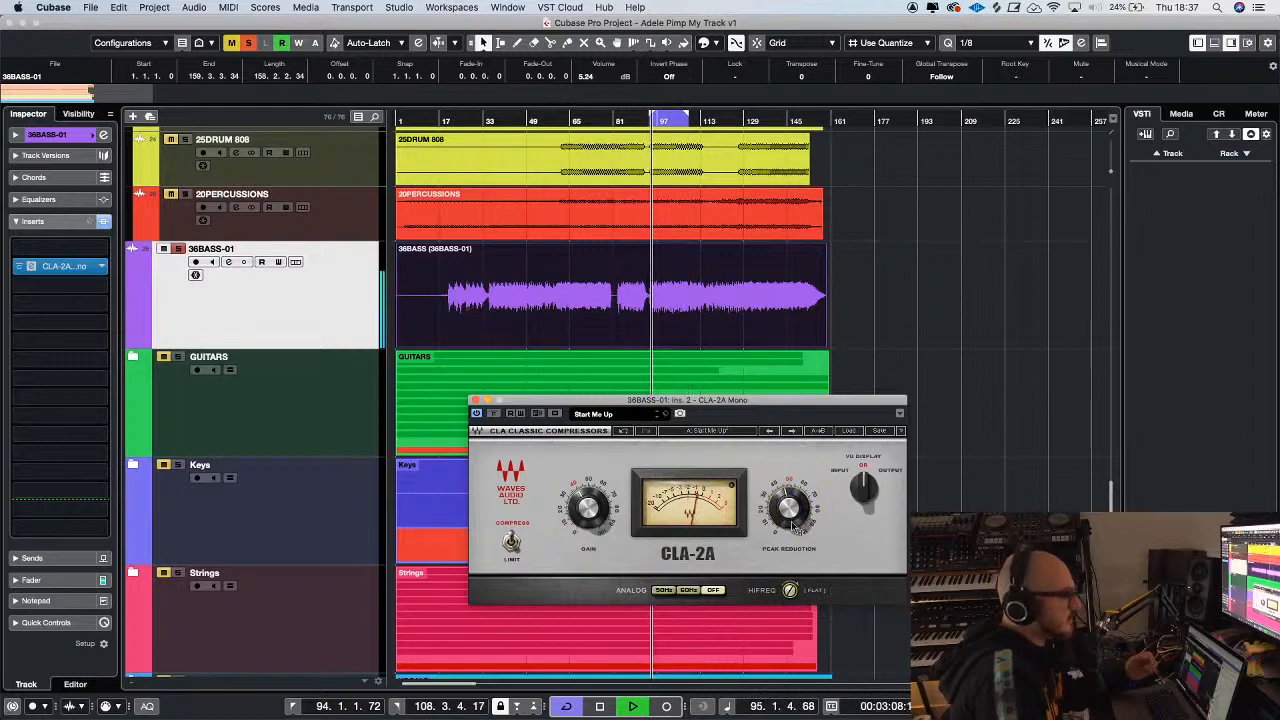
# Clear the 36BASS-01 solo and balance the bass fader against the drums and percussion
pyautogui.click(178, 249)
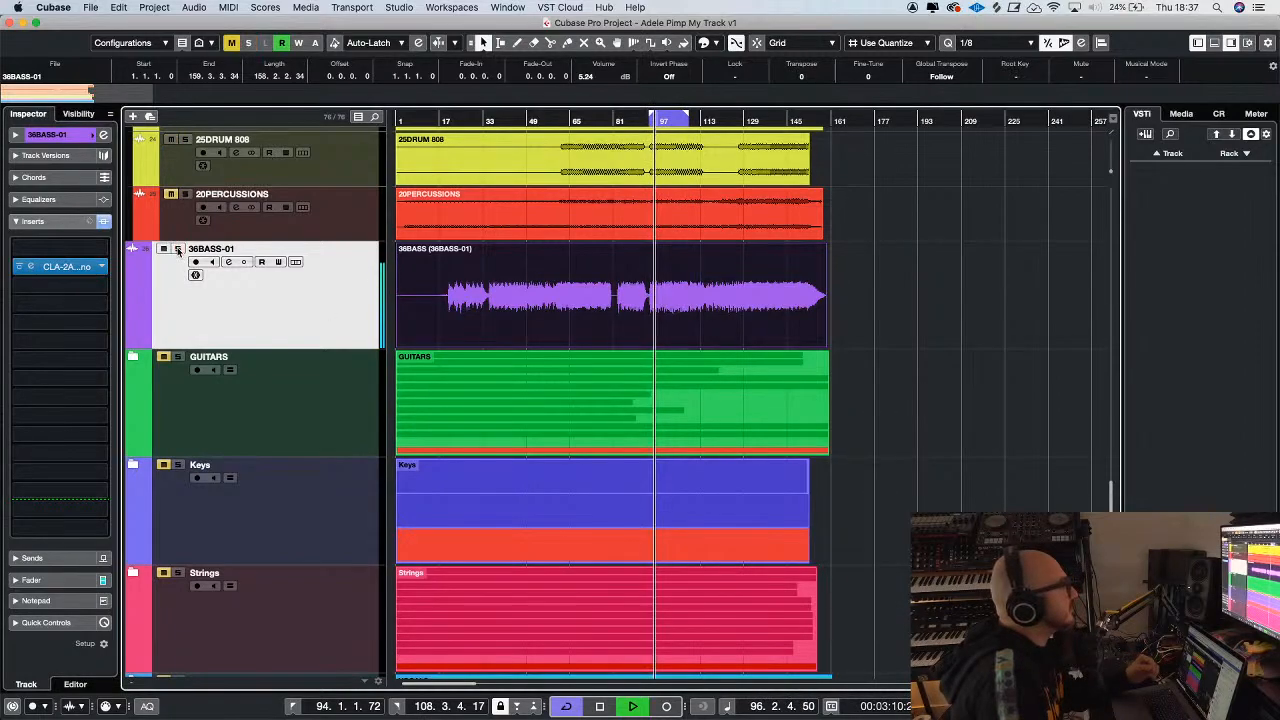
pyautogui.click(55, 588)
pyautogui.moveTo(37, 400); pyautogui.dragTo(50, 410)
pyautogui.press('g')
pyautogui.moveTo(42, 409); pyautogui.dragTo(42, 405)
# Insert the Scheps 73 Mono EQ in the fourth slot of 36BASS-01 and place its window beside the tracks
pyautogui.click(67, 224)
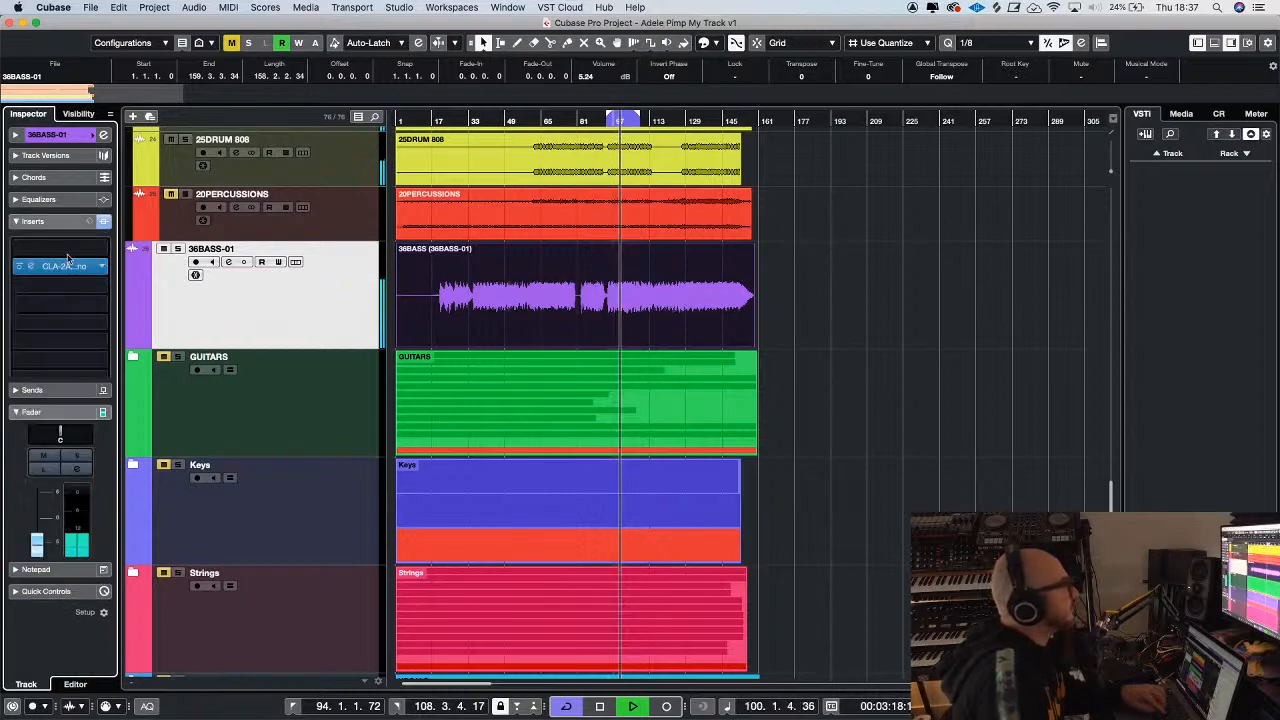
pyautogui.click(84, 304)
pyautogui.write('73')
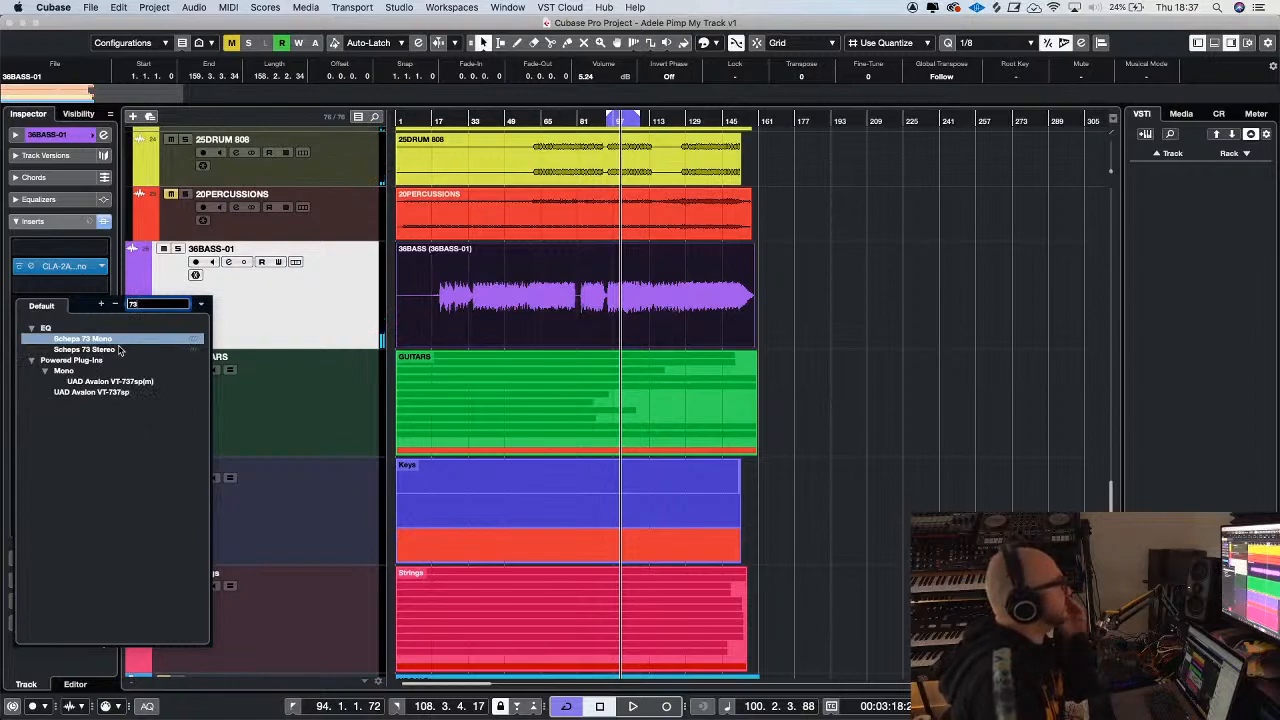
pyautogui.doubleClick(116, 340)
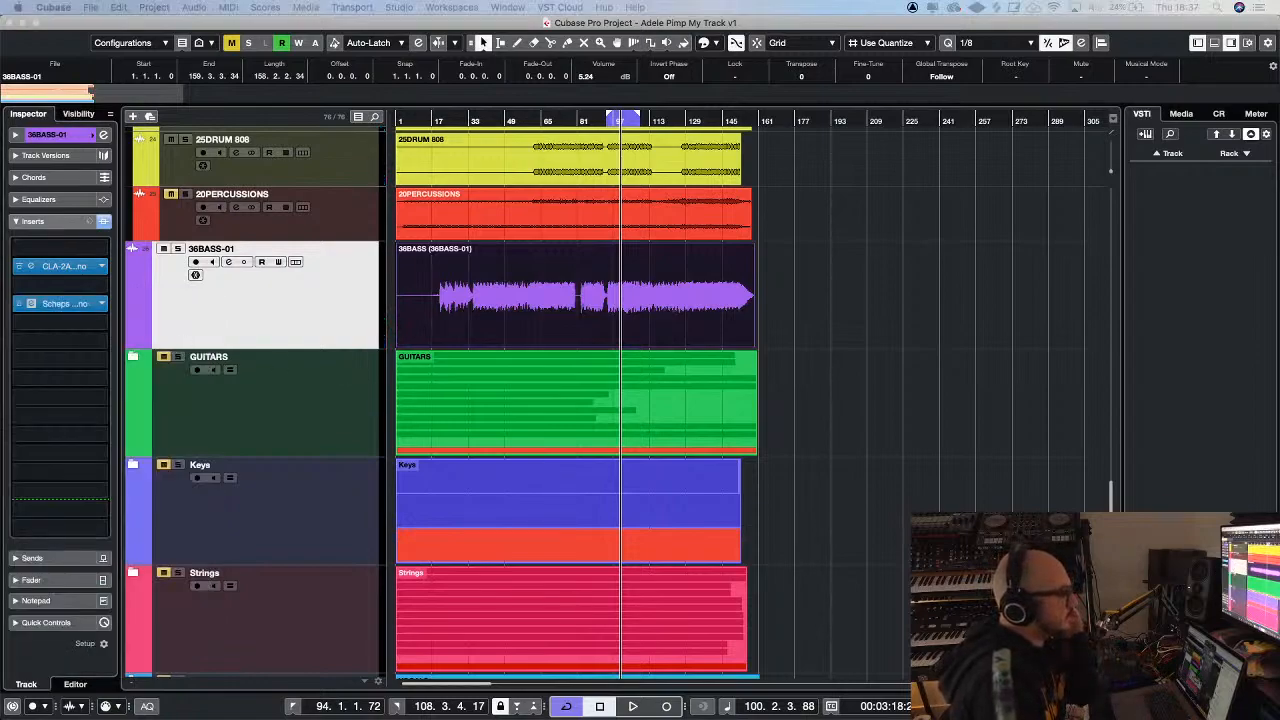
pyautogui.moveTo(835, 290); pyautogui.dragTo(908, 163)
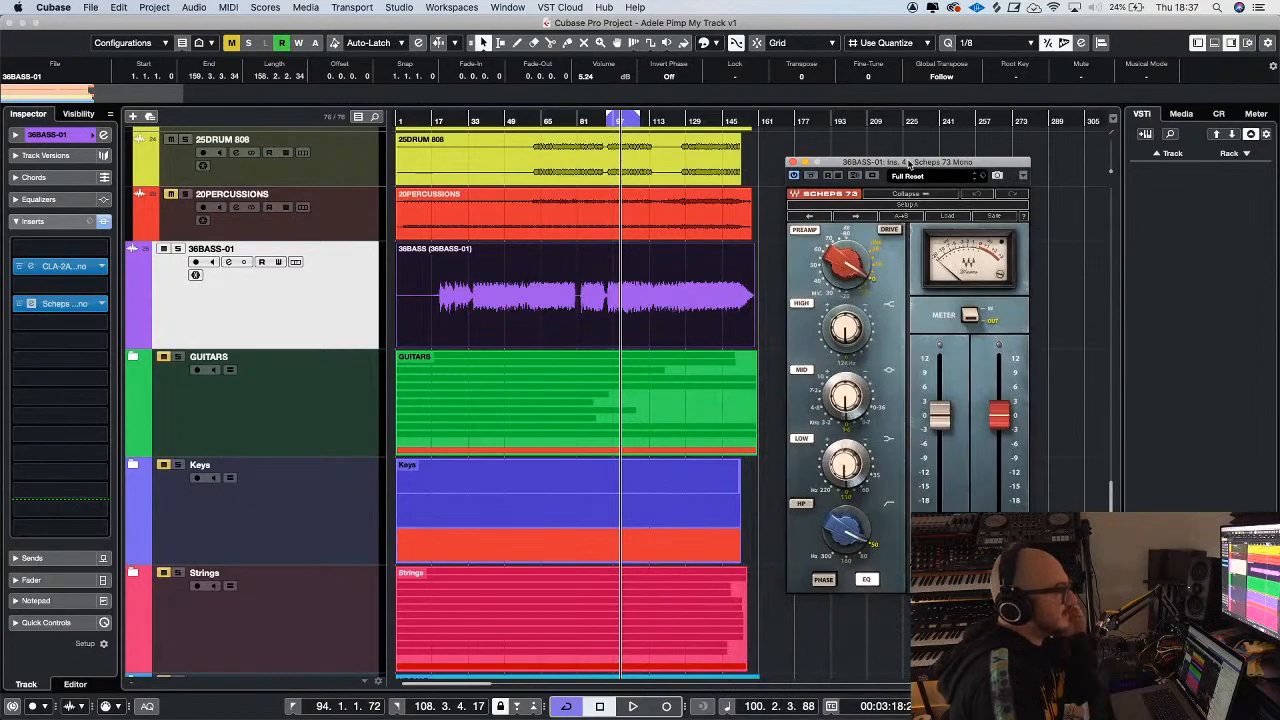
pyautogui.click(715, 174)
# Play from about bar 47 and cut the mid band of the bass's Scheps 73 EQ by ear
pyautogui.click(502, 121)
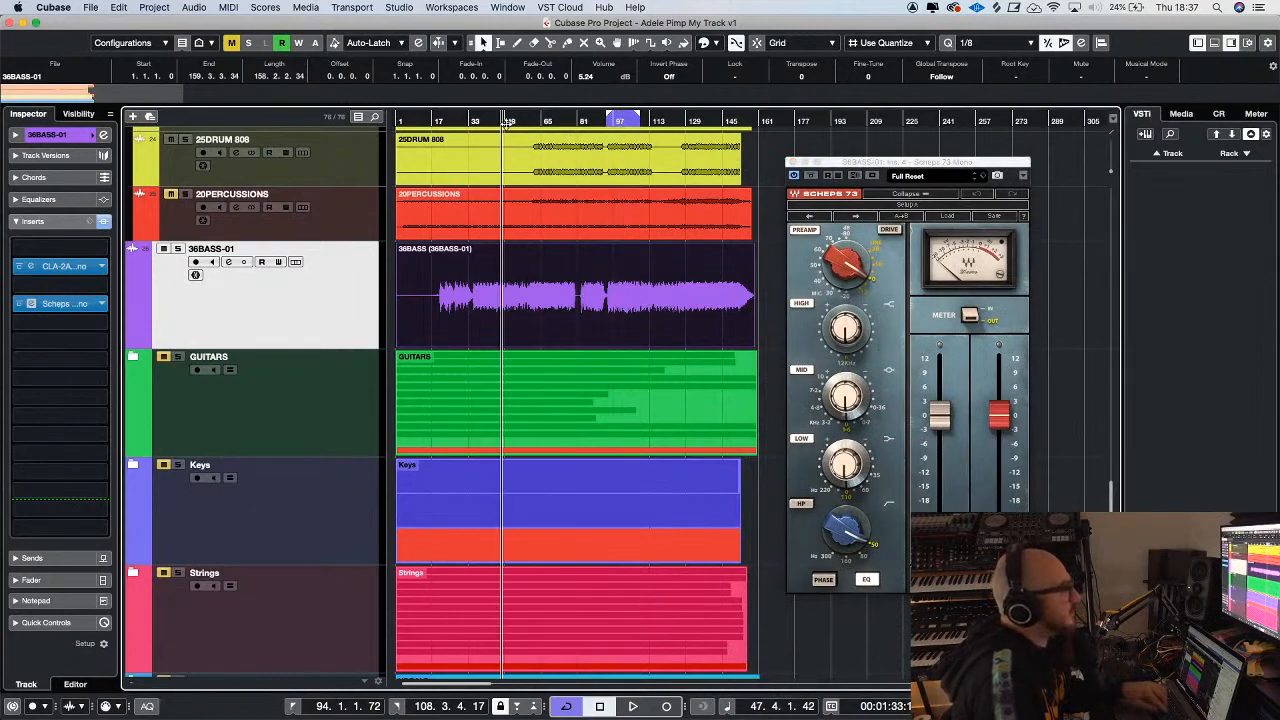
pyautogui.press('space')
pyautogui.press('h')
pyautogui.press('h')
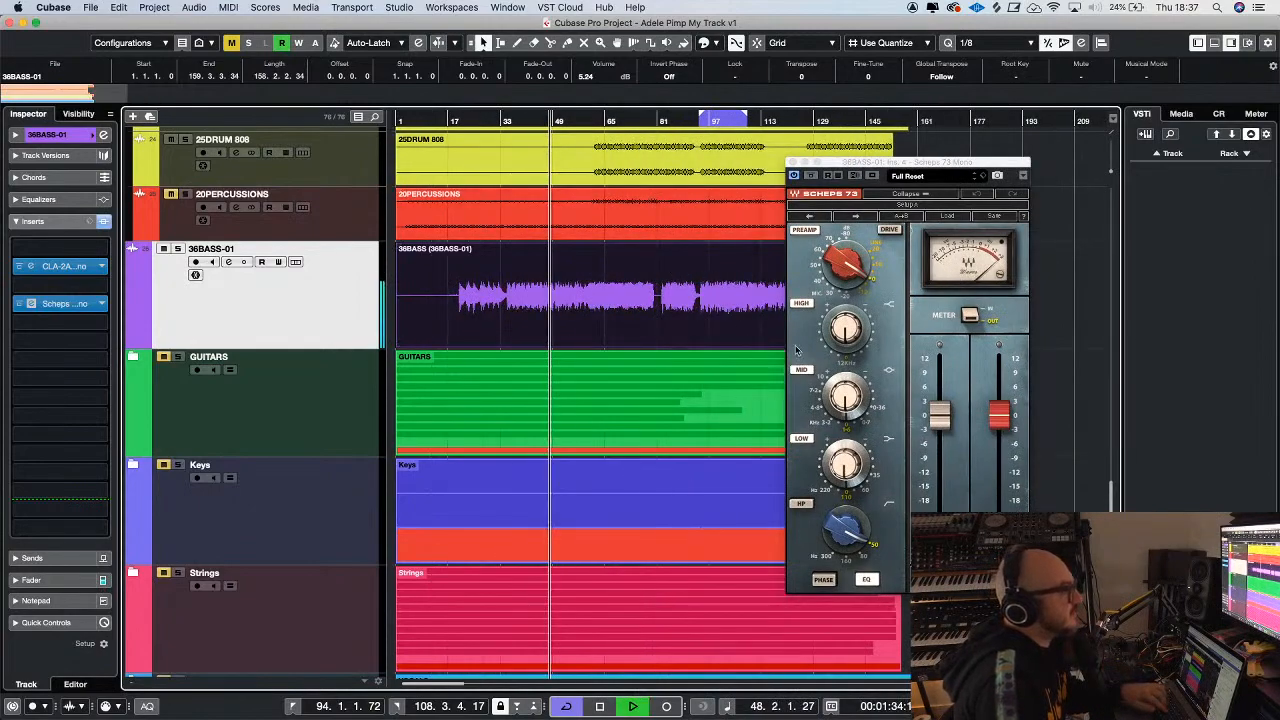
pyautogui.click(845, 397)
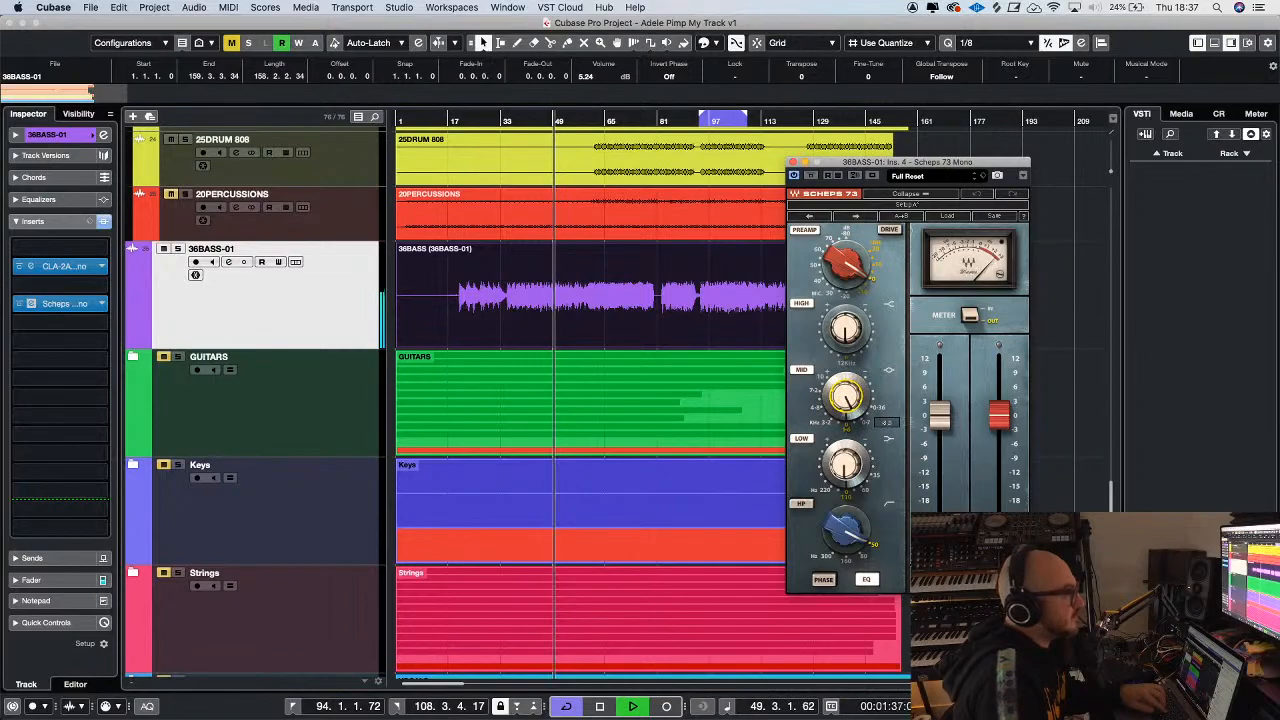
pyautogui.moveTo(846, 397); pyautogui.dragTo(849, 385)
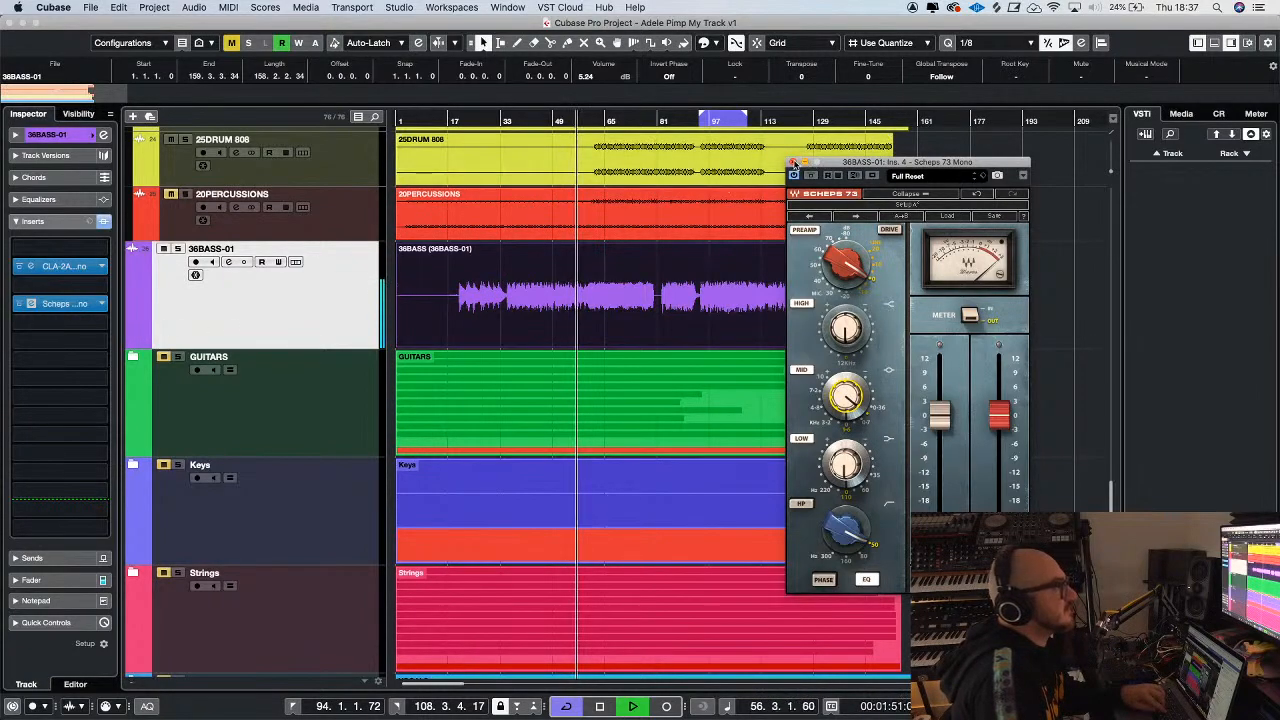
pyautogui.click(793, 162)
# Replay from about bar 42 and compare the bass mix with the ADELE 6 gigi reference track
pyautogui.scroll(3, 741, 248)
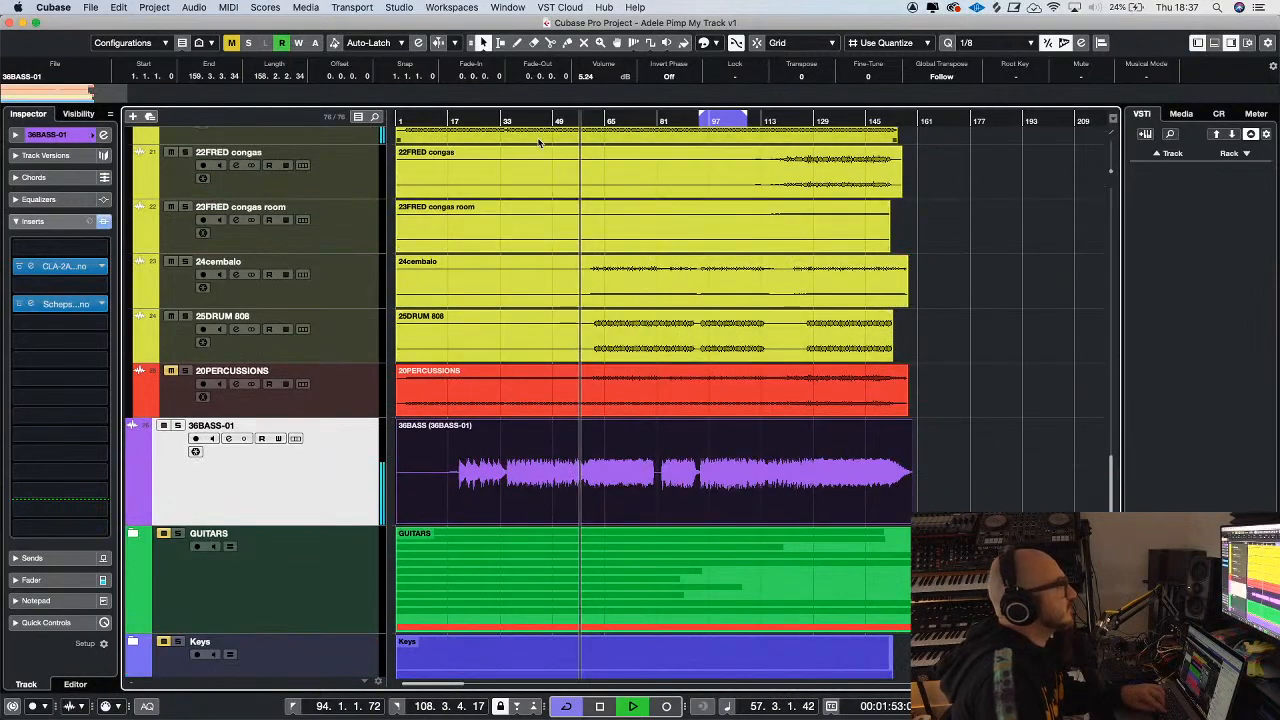
pyautogui.click(532, 119)
pyautogui.scroll(15, 602, 286)
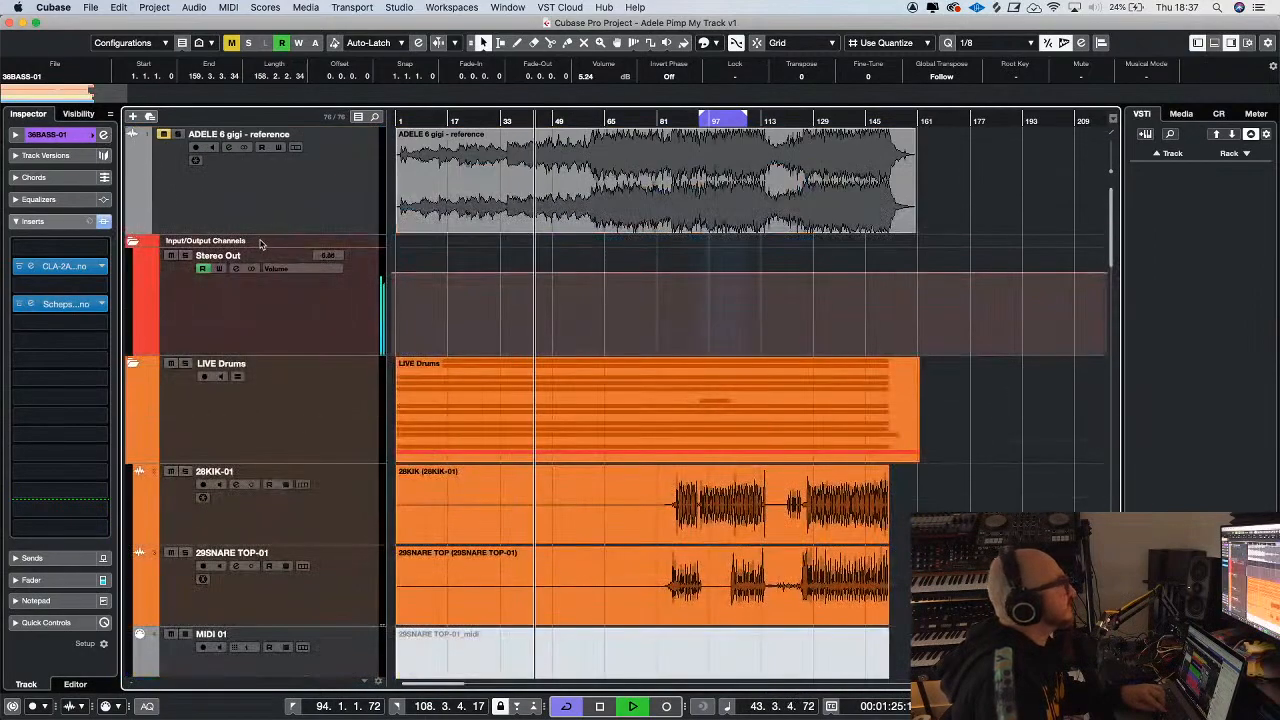
pyautogui.click(180, 136)
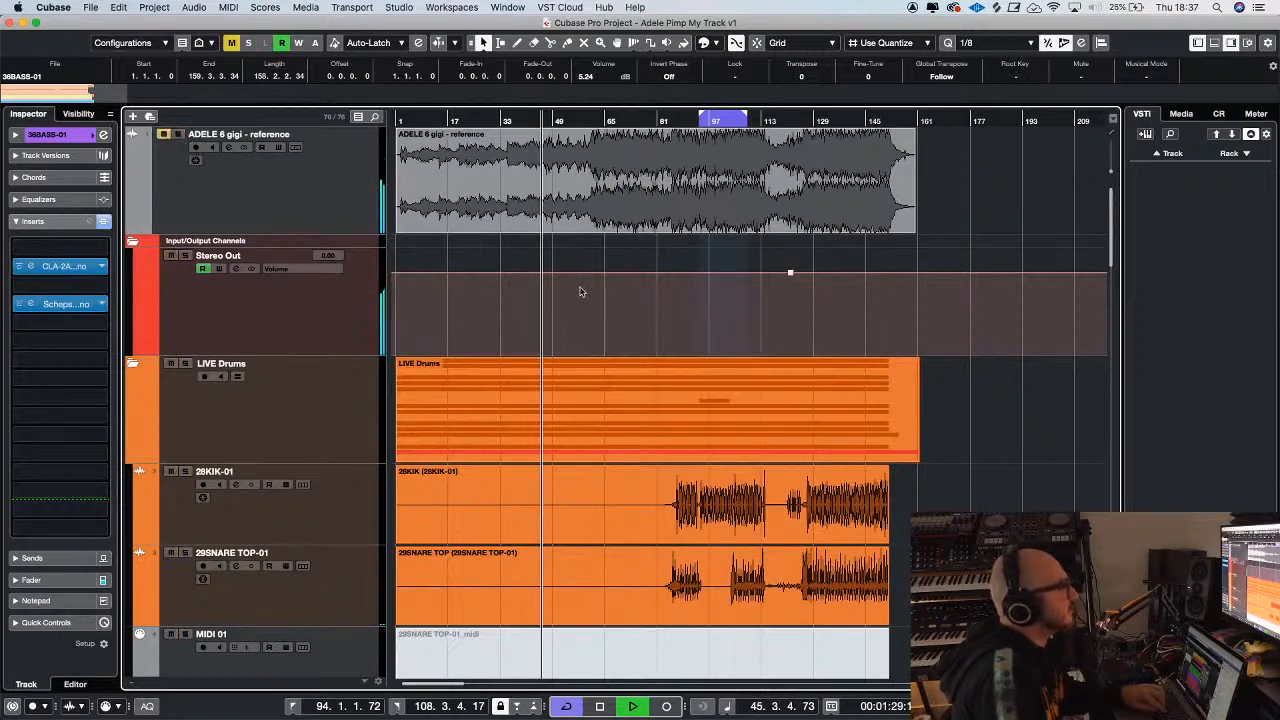
pyautogui.scroll(-15, 579, 291)
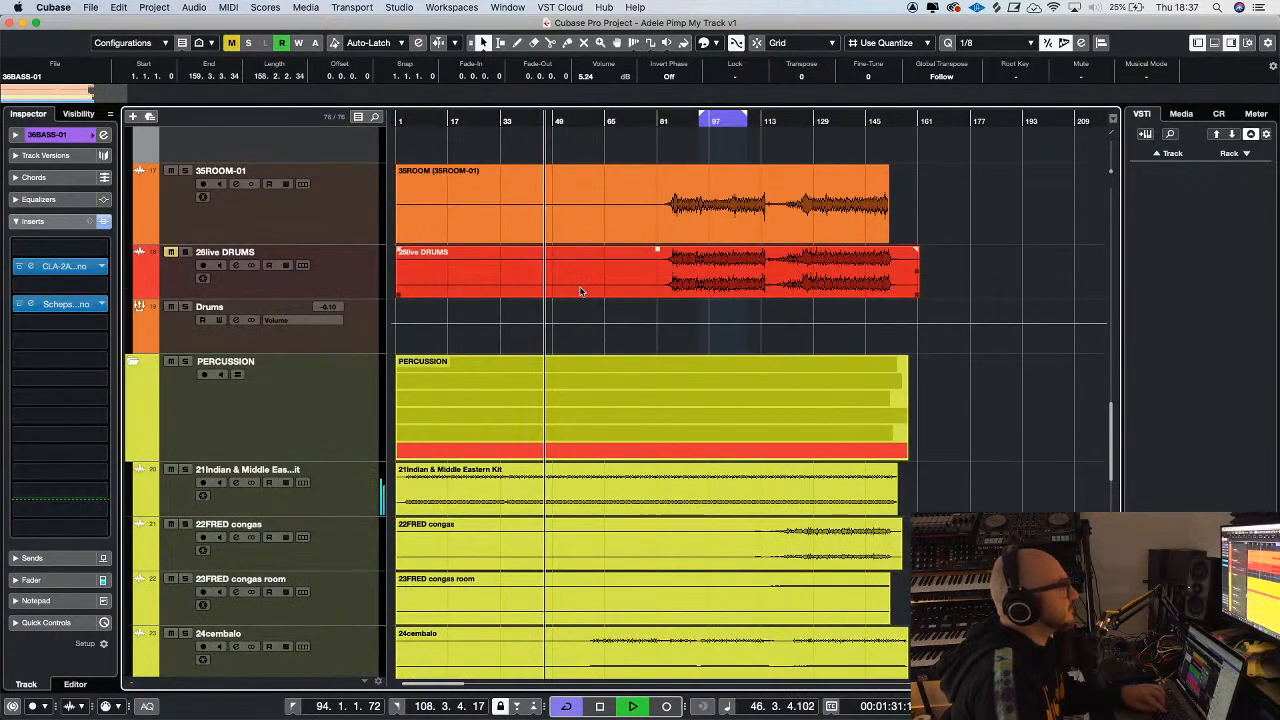
pyautogui.scroll(-5, 580, 291)
pyautogui.scroll(3, 580, 291)
pyautogui.scroll(-3, 580, 291)
# Cut the high band of the bass's Scheps 73 EQ strongly and recheck its mid band
pyautogui.click(66, 303)
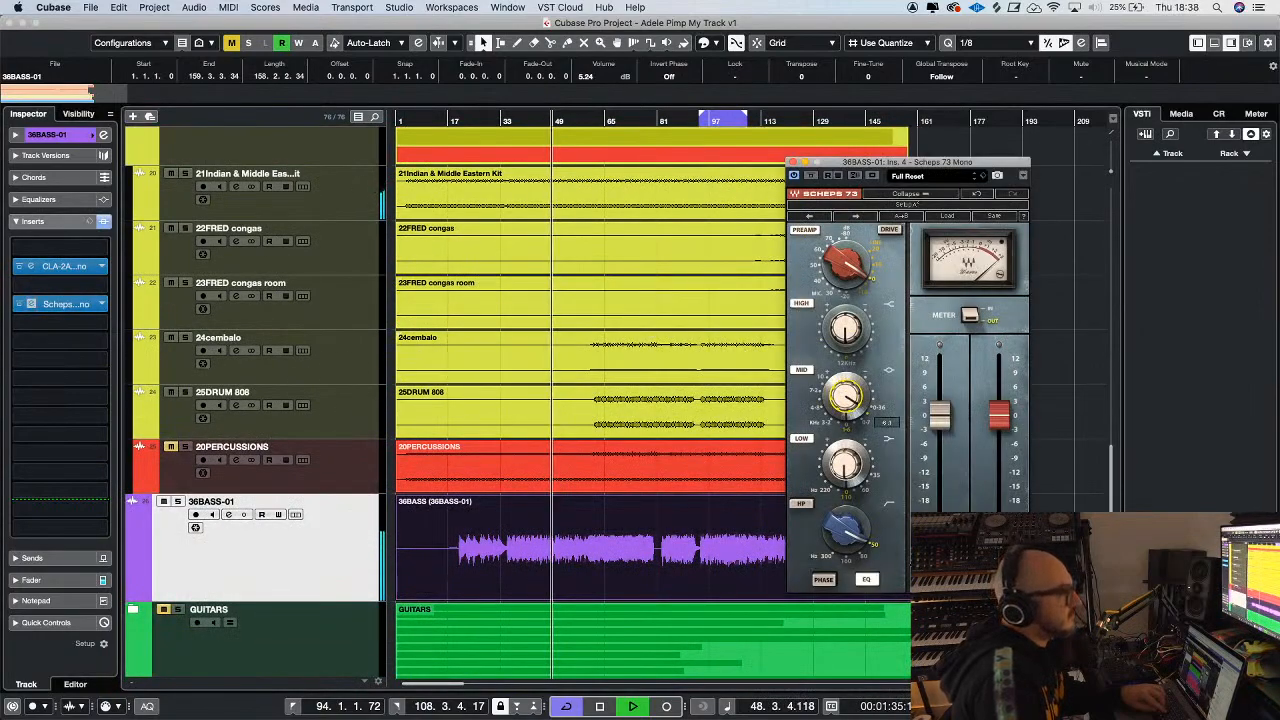
pyautogui.moveTo(844, 328); pyautogui.dragTo(844, 468)
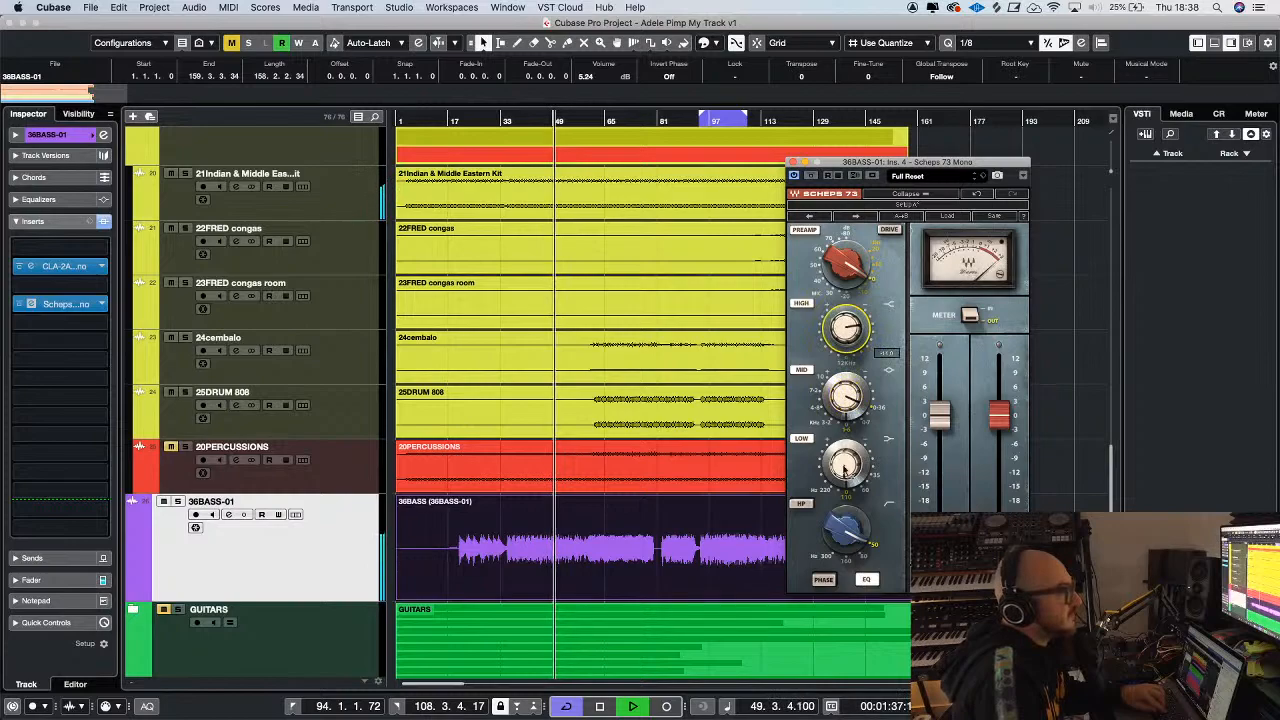
pyautogui.click(845, 397)
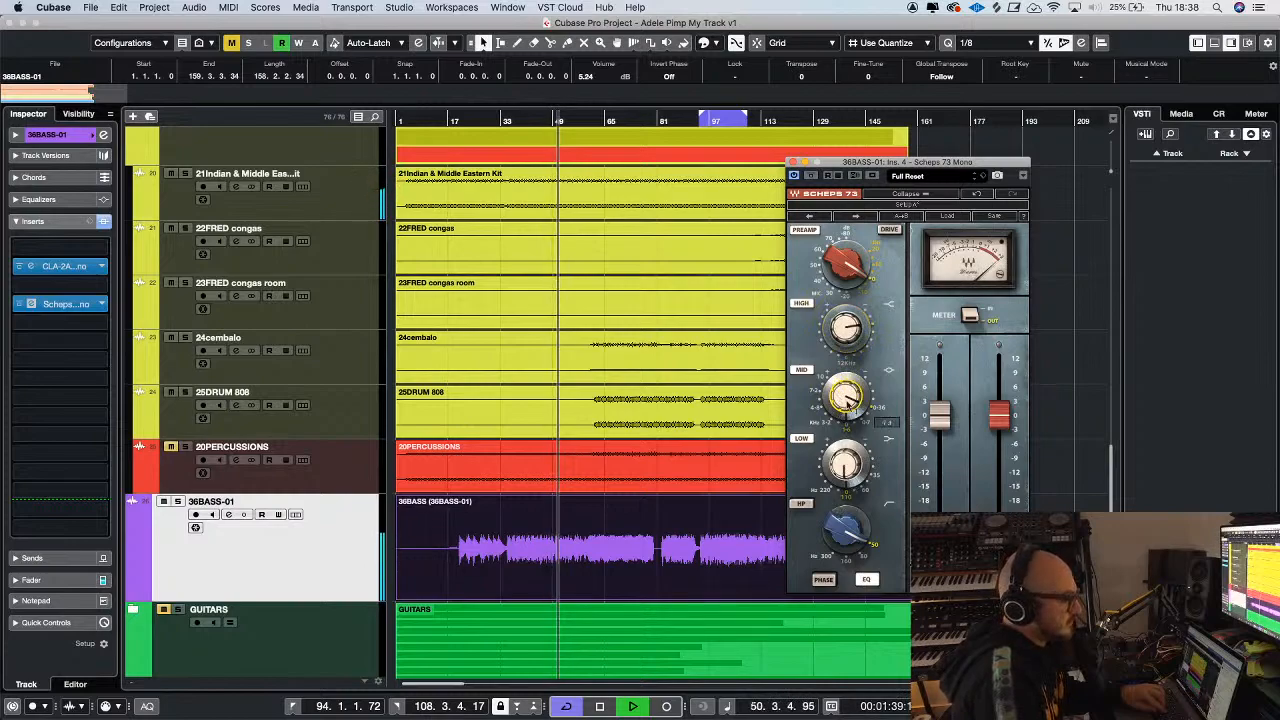
pyautogui.click(796, 162)
# Expand the GUITARS folder, solo 09GUIT MAIN and play it from near the start of the song
pyautogui.scroll(-3, 1035, 336)
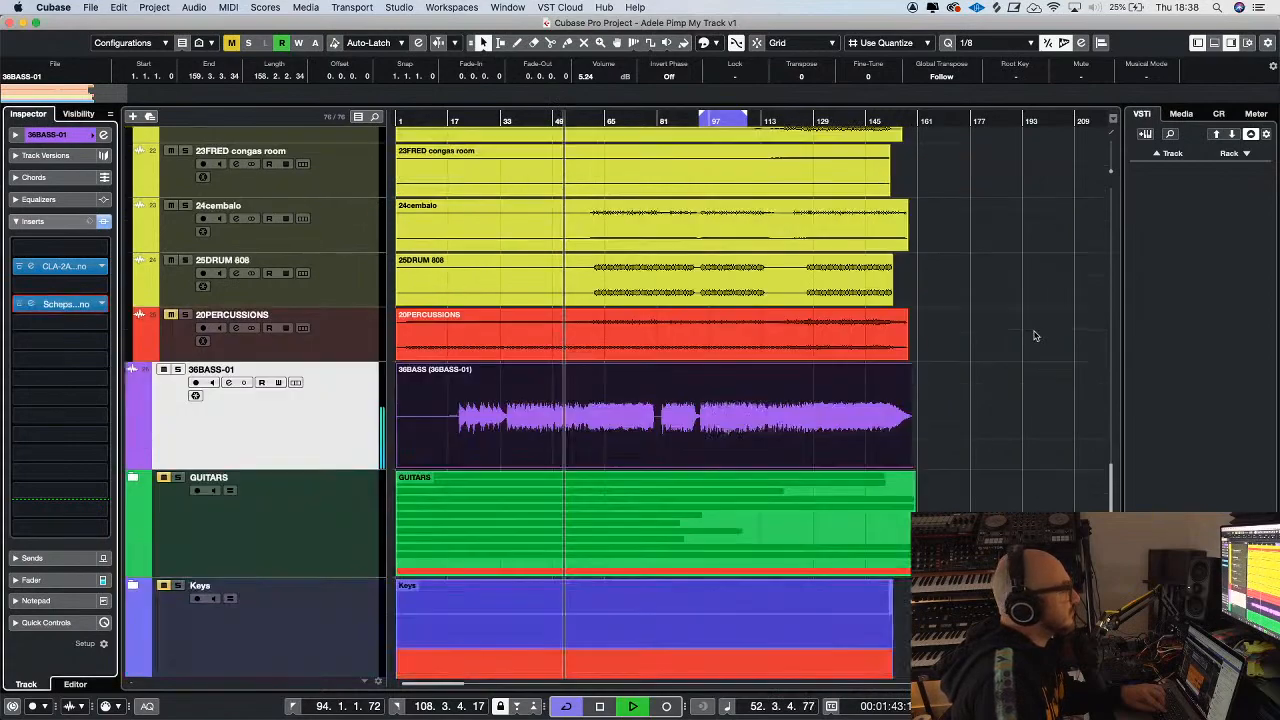
pyautogui.press('g')
pyautogui.press('g')
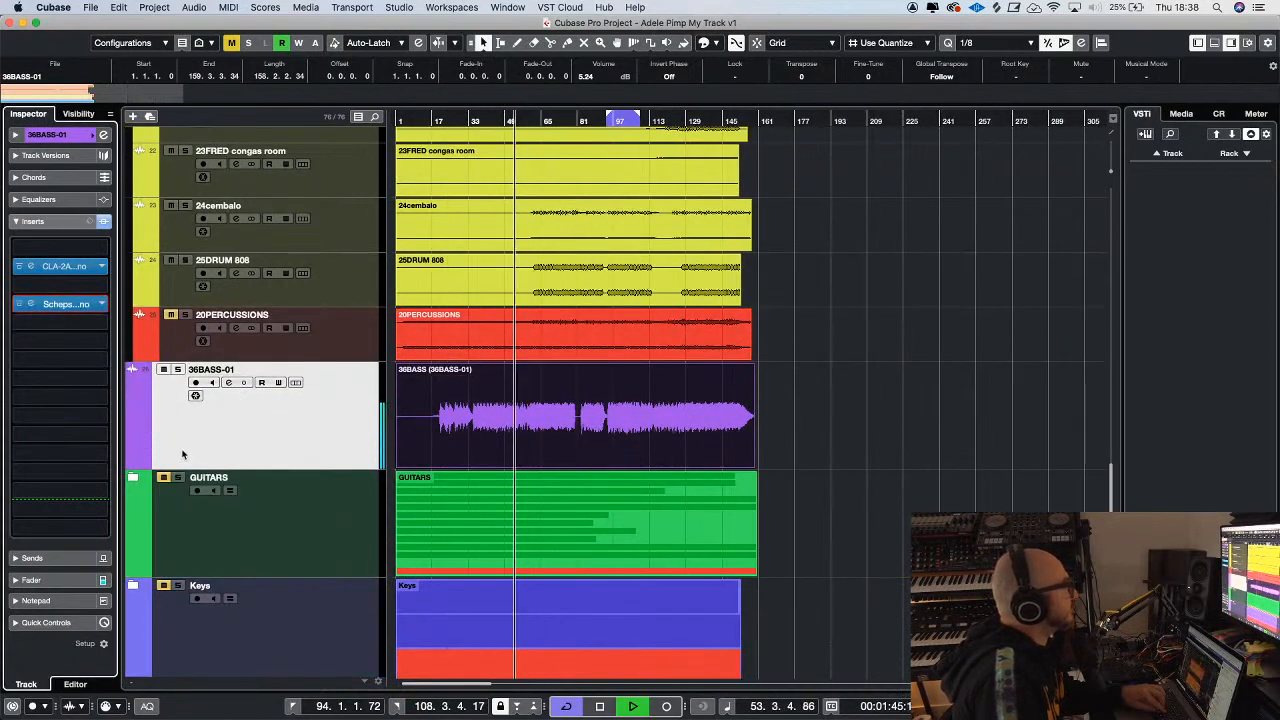
pyautogui.click(133, 478)
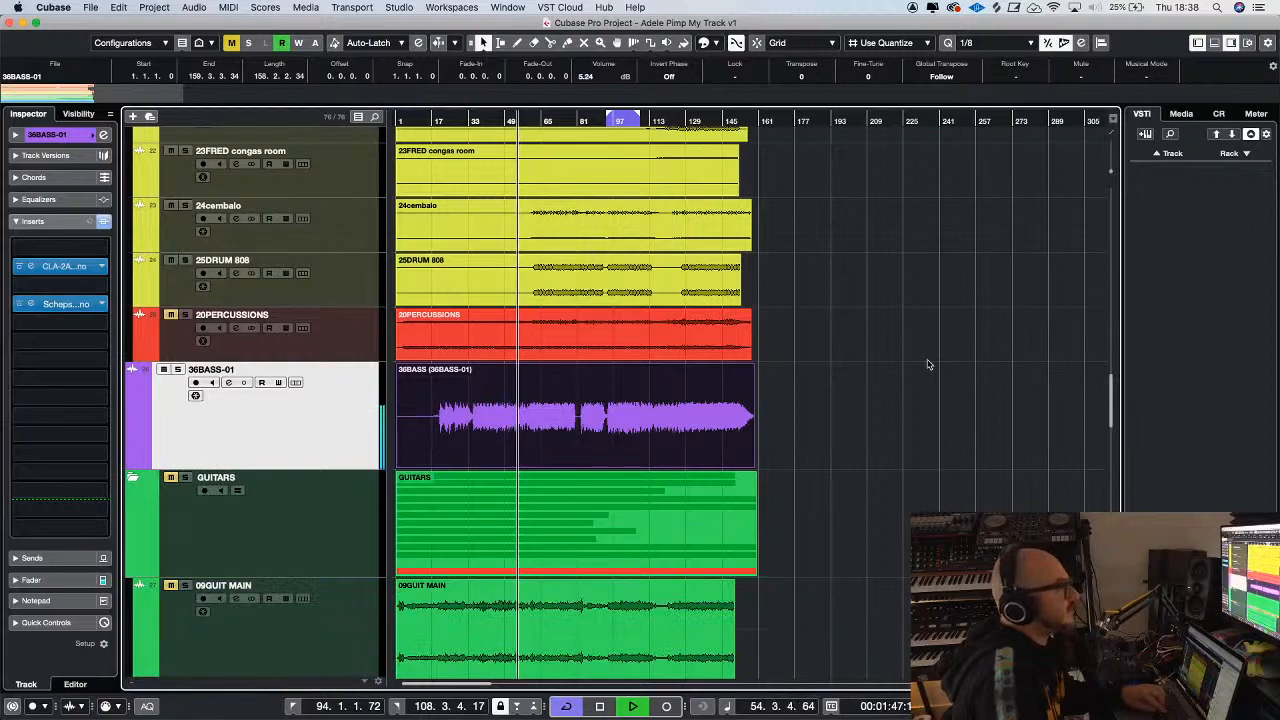
pyautogui.scroll(-3, 927, 364)
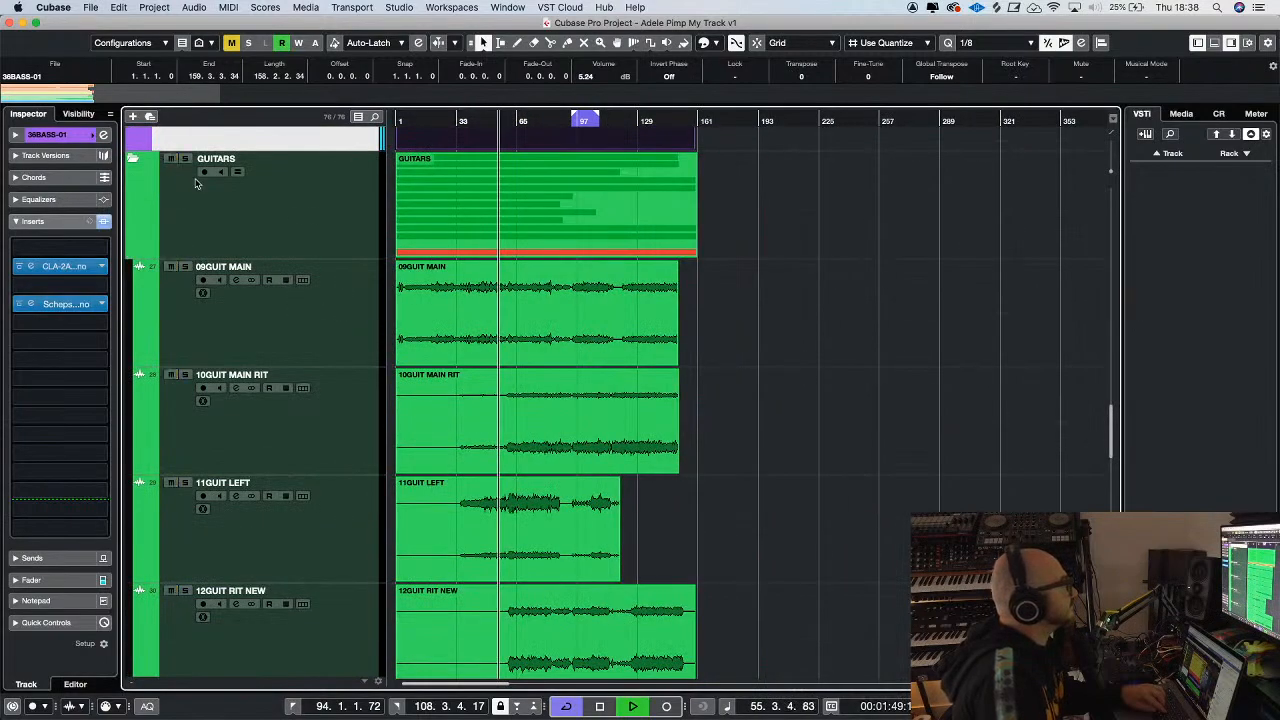
pyautogui.press('h')
pyautogui.press('h')
pyautogui.press('s')
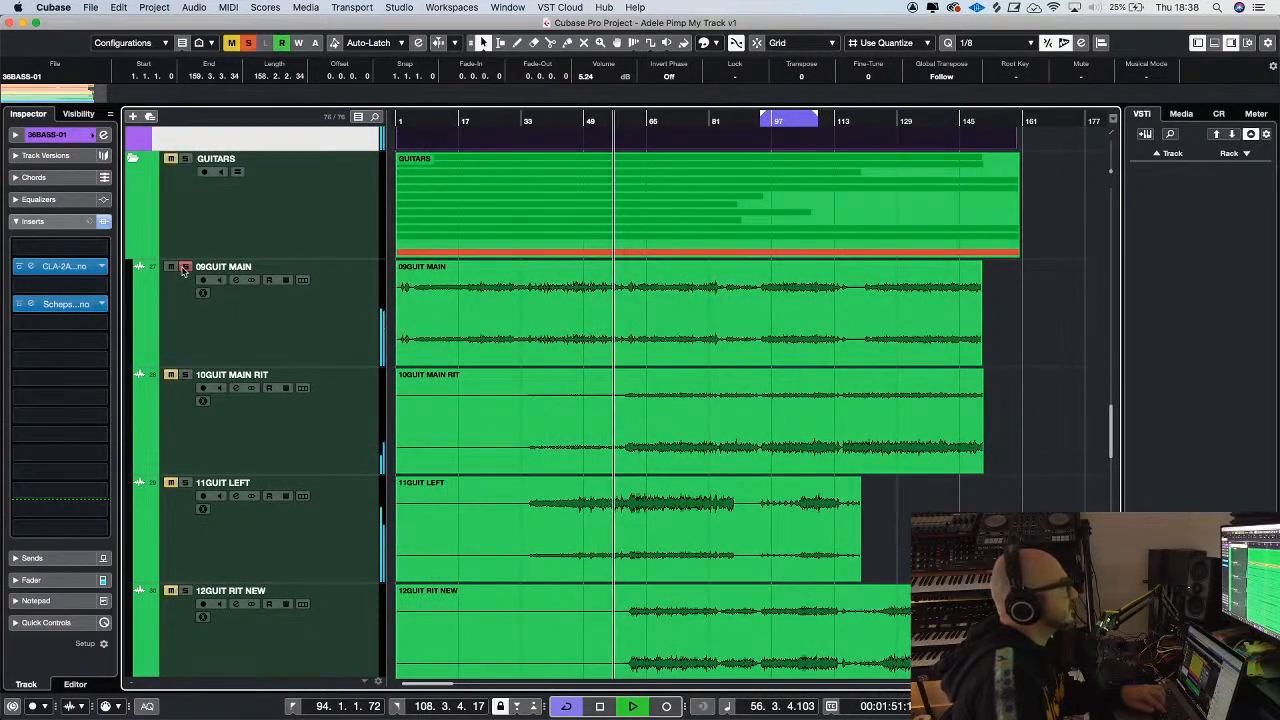
pyautogui.press('g')
pyautogui.click(429, 122)
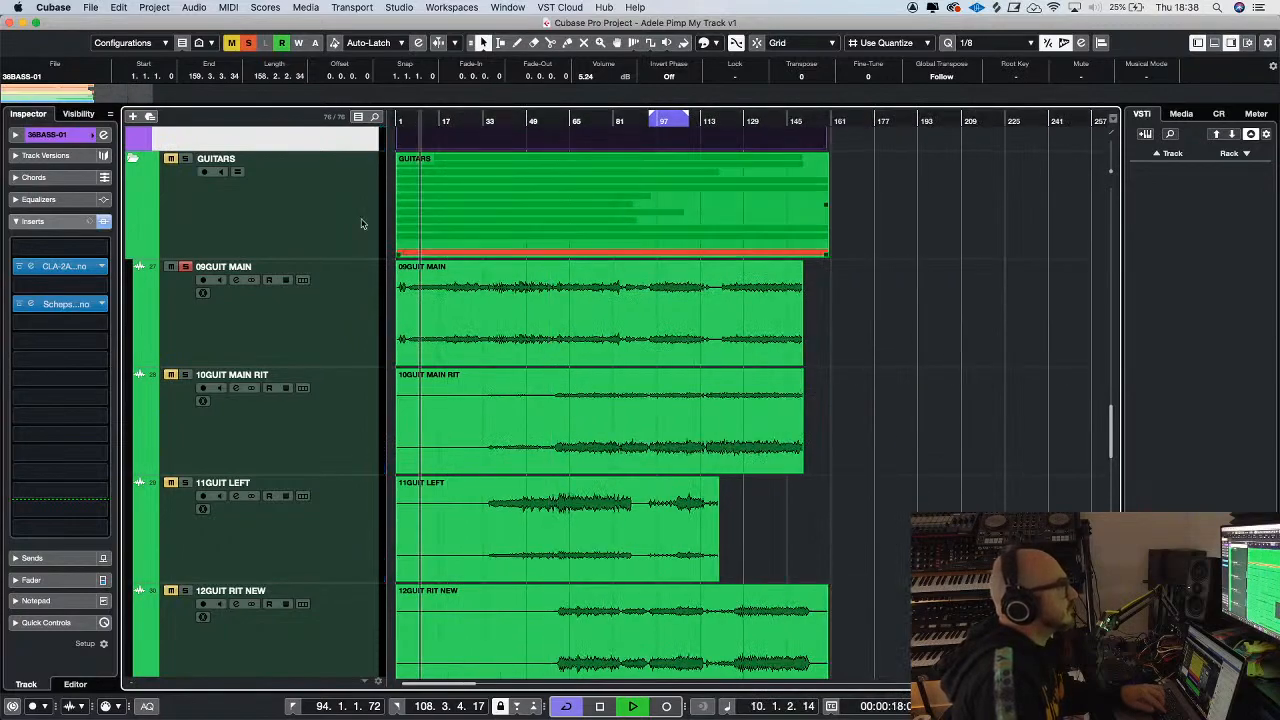
# Select 09GUIT MAIN and solo the whole GUITARS folder with all its tracks unmuted
pyautogui.press('h')
pyautogui.press('h')
pyautogui.click(313, 325)
pyautogui.press('g')
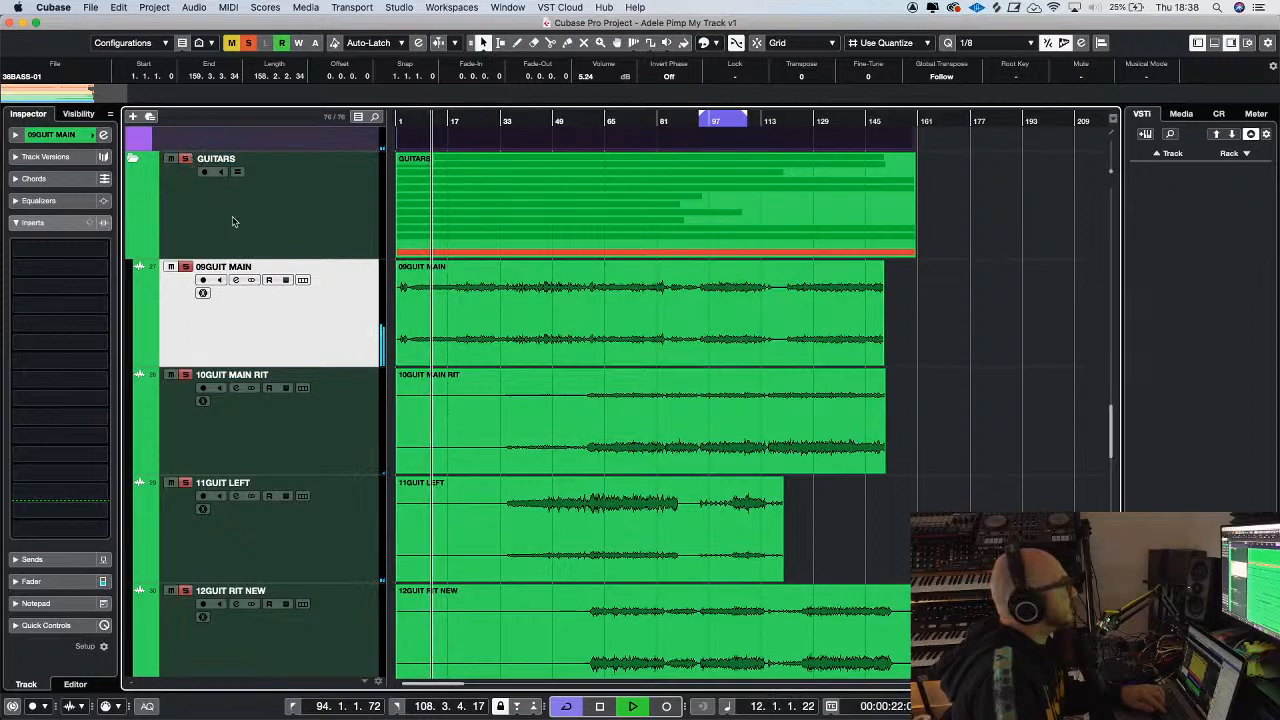
# Audition the soloed guitar tracks from about bars 43 and 61 to check how the parts combine
pyautogui.scroll(-3, 320, 338)
pyautogui.scroll(3, 320, 338)
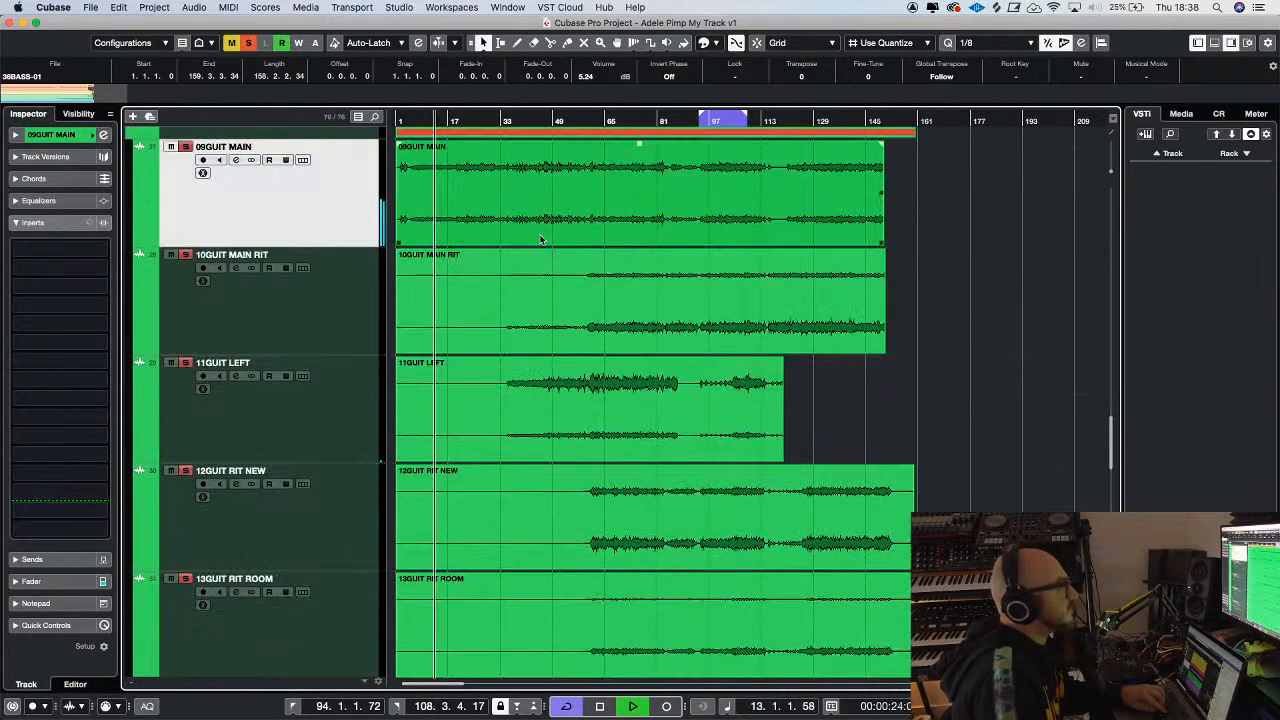
pyautogui.click(536, 118)
pyautogui.click(596, 118)
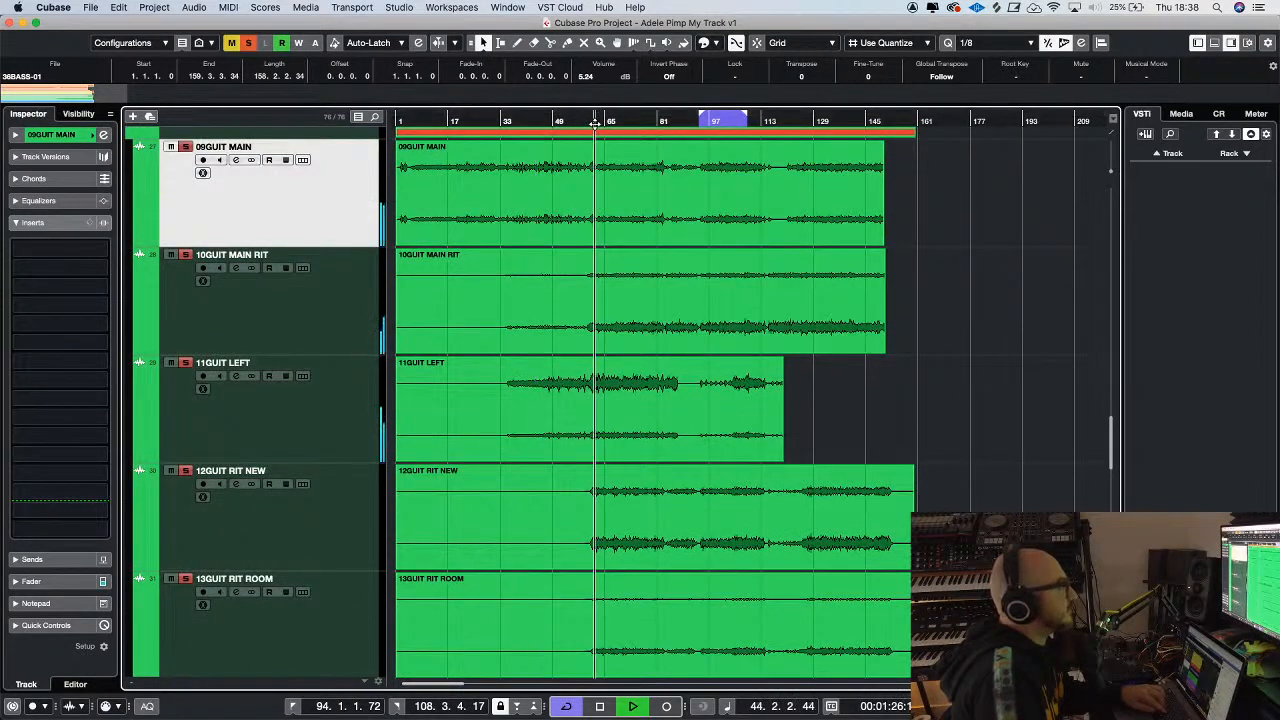
pyautogui.press('g')
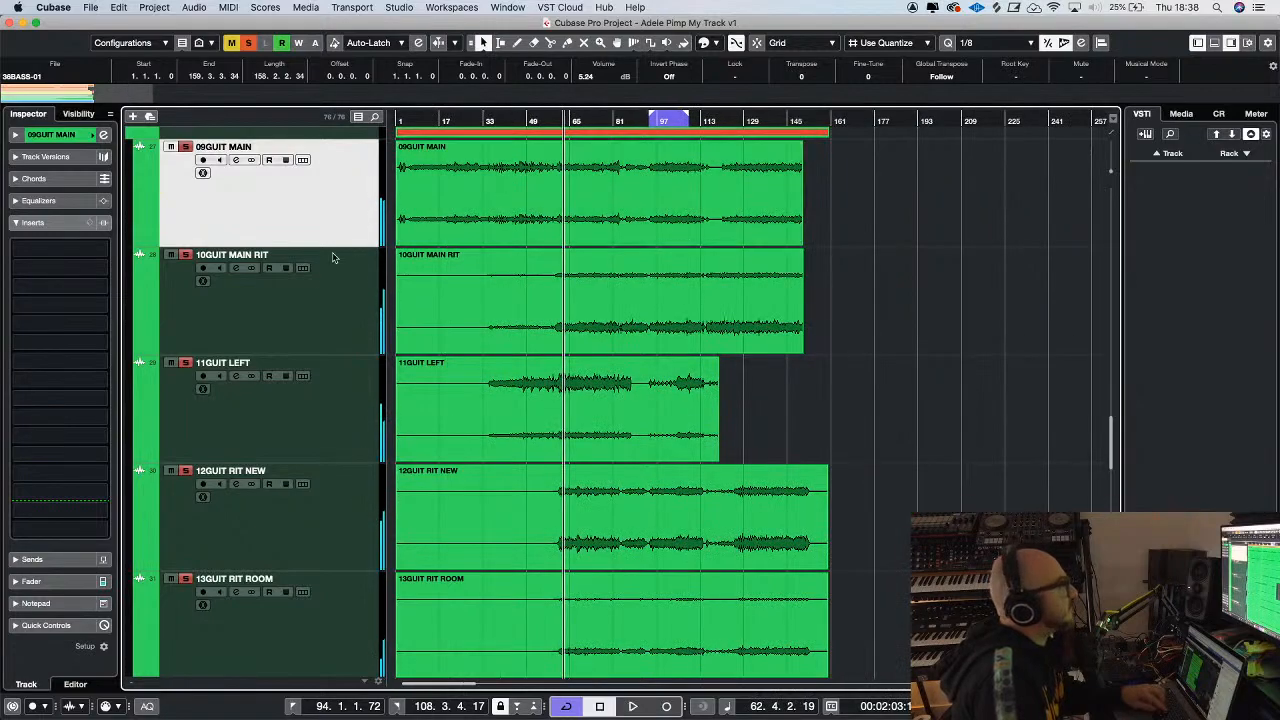
# Load bx_console SSL 4000 G into the second insert slot of the Guitars group track
pyautogui.scroll(-8, 320, 263)
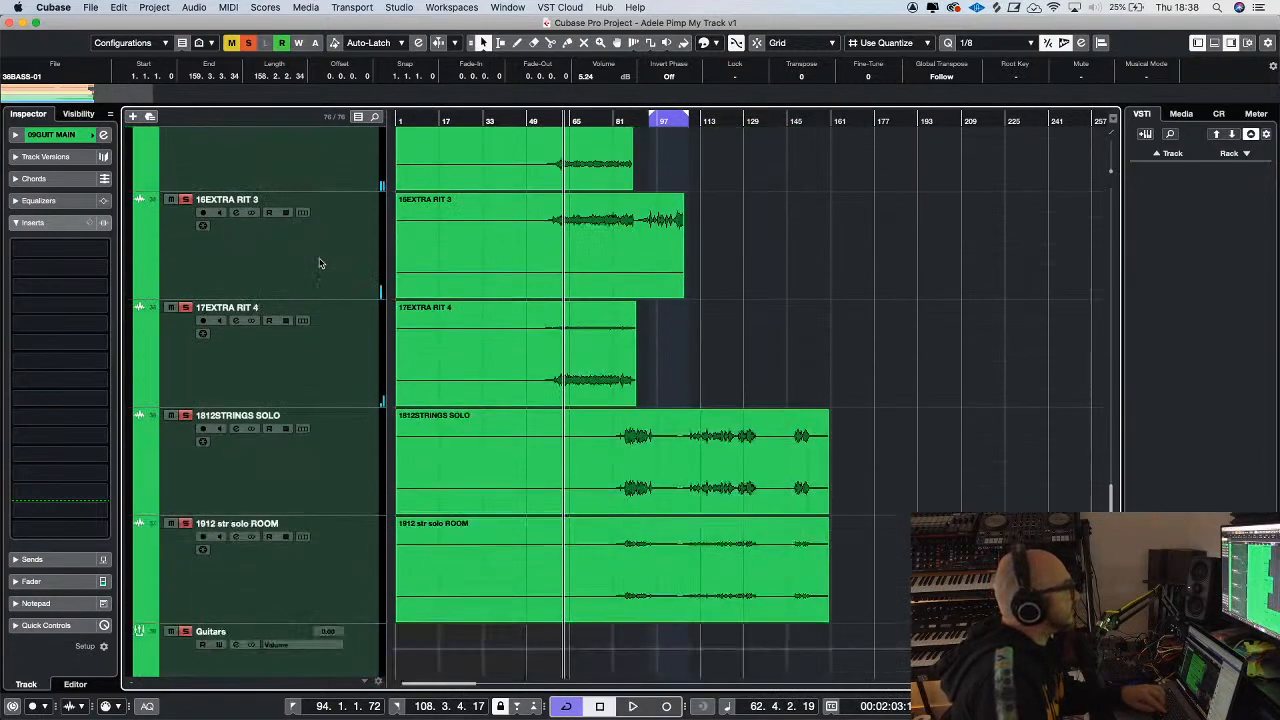
pyautogui.scroll(-3, 320, 263)
pyautogui.click(332, 428)
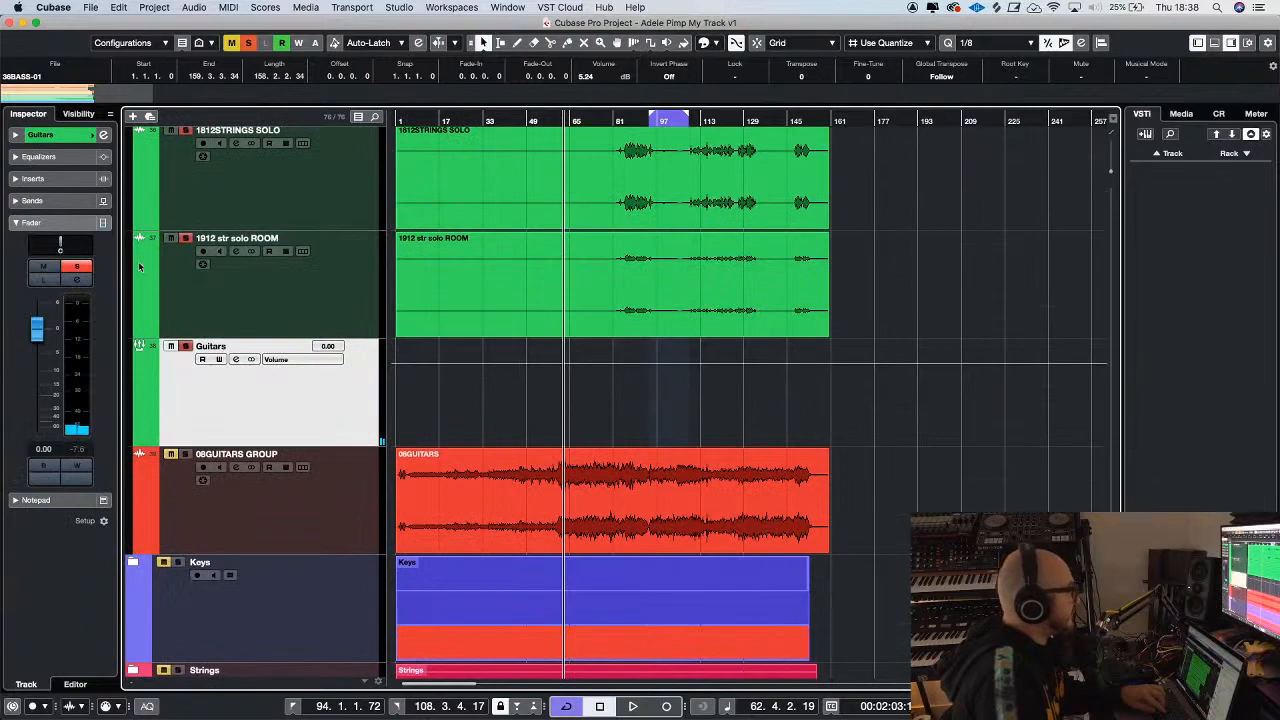
pyautogui.click(66, 180)
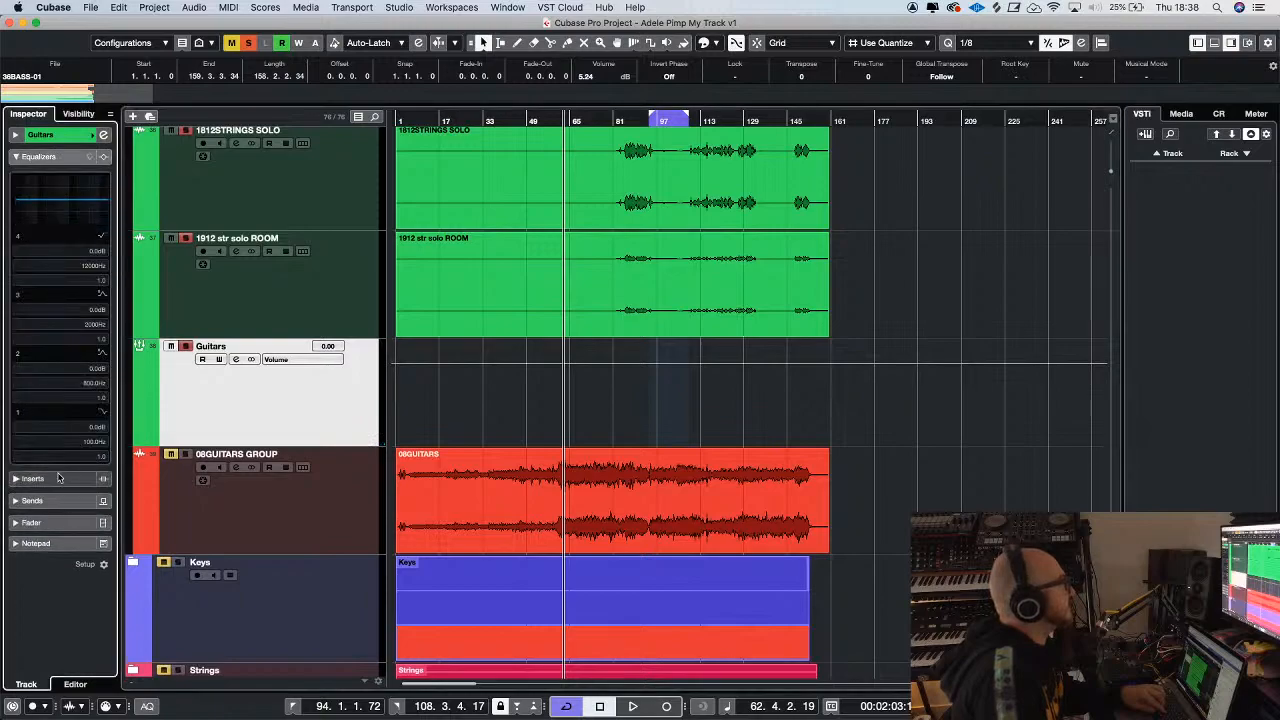
pyautogui.click(70, 227)
pyautogui.write('400')
pyautogui.click(96, 268)
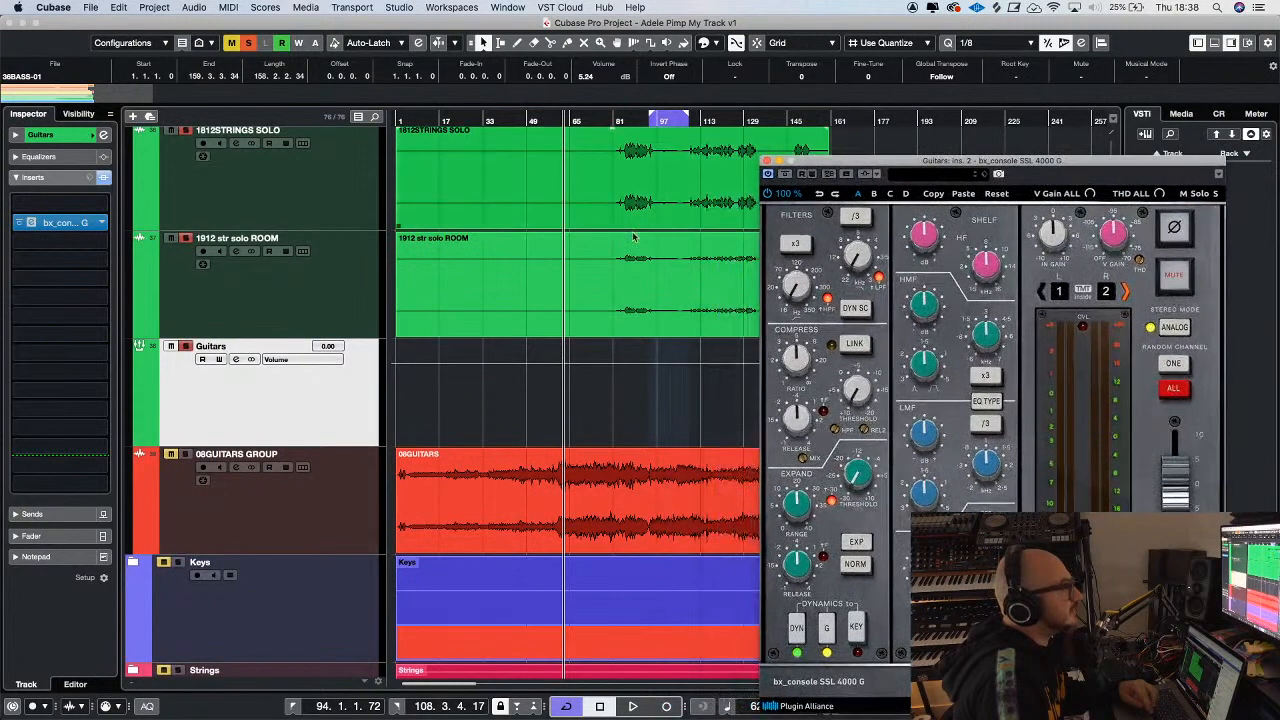
# Play the guitars while adjusting the SSL console's compressor threshold and raising its input gain to about 4.8 dB
pyautogui.scroll(3, 537, 251)
pyautogui.scroll(4, 537, 251)
pyautogui.press('space')
pyautogui.moveTo(851, 166); pyautogui.dragTo(461, 137)
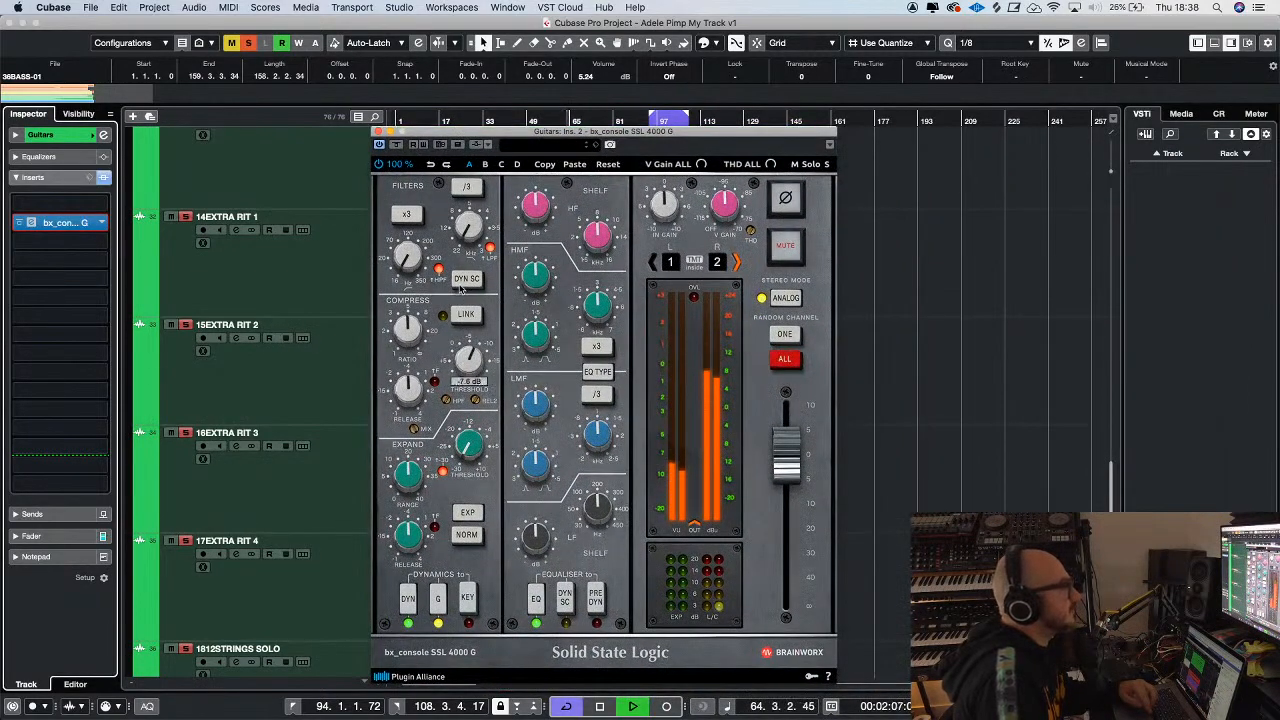
pyautogui.moveTo(471, 364); pyautogui.dragTo(470, 372)
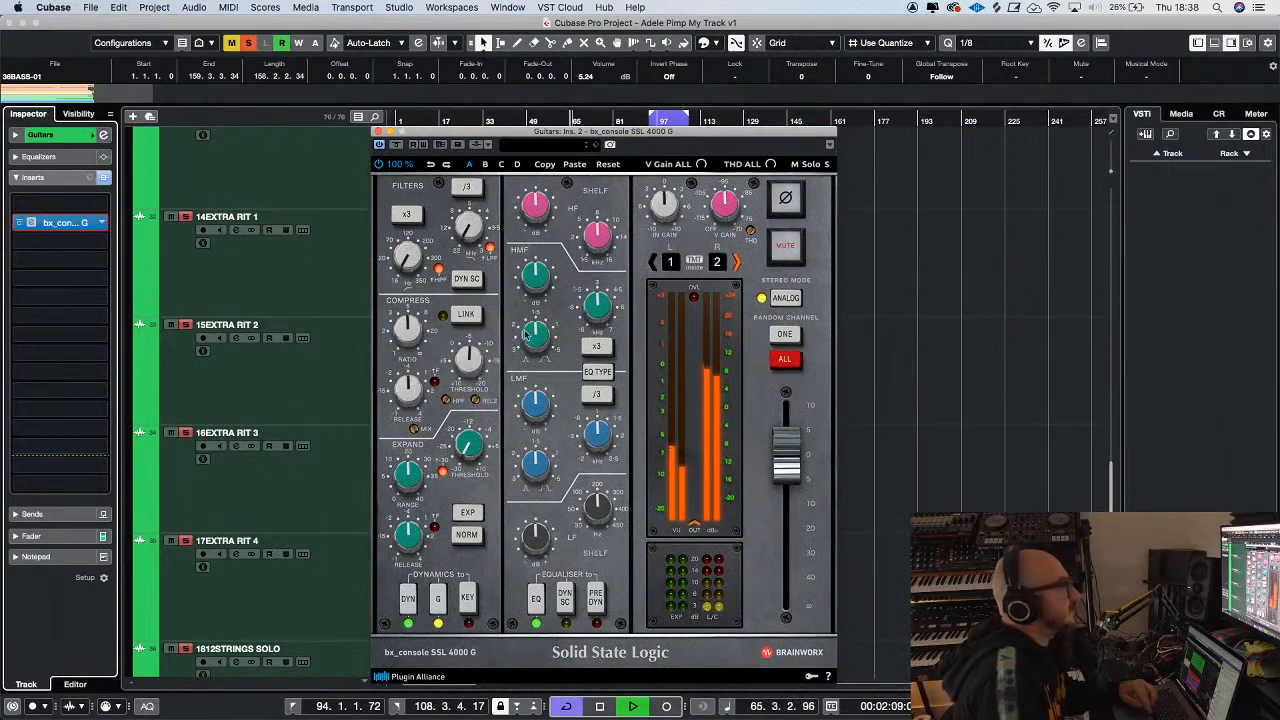
pyautogui.moveTo(659, 193); pyautogui.dragTo(657, 199)
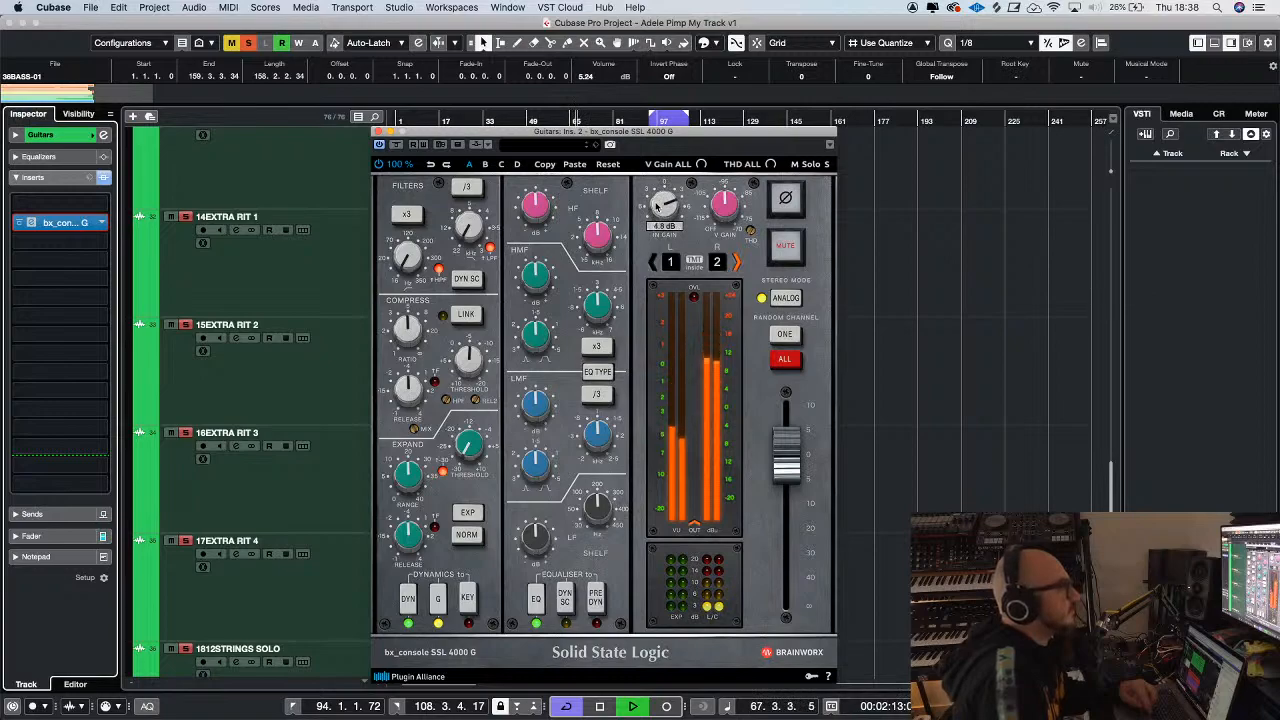
pyautogui.moveTo(535, 133); pyautogui.dragTo(514, 114)
pyautogui.press('space')
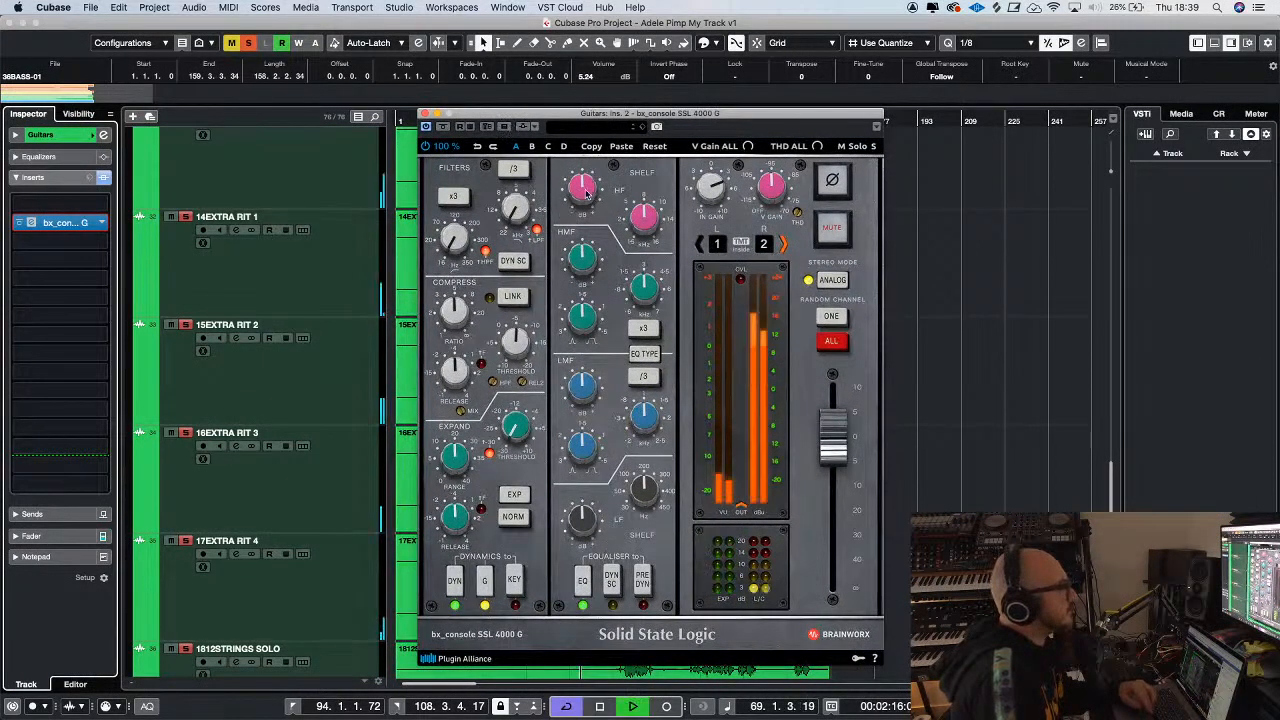
# Adjust the console's LMF band, unsolo the guitars and lower the console's output fader
pyautogui.moveTo(582, 381); pyautogui.dragTo(584, 376)
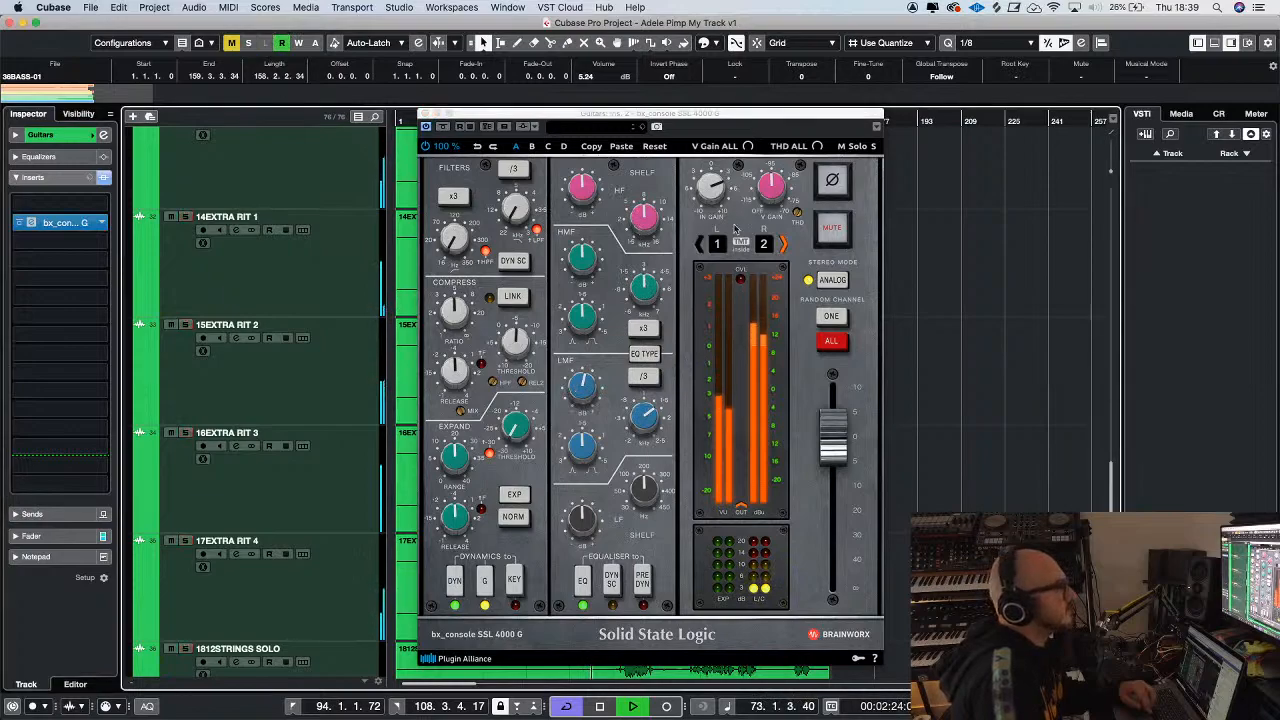
pyautogui.moveTo(832, 430); pyautogui.dragTo(832, 478)
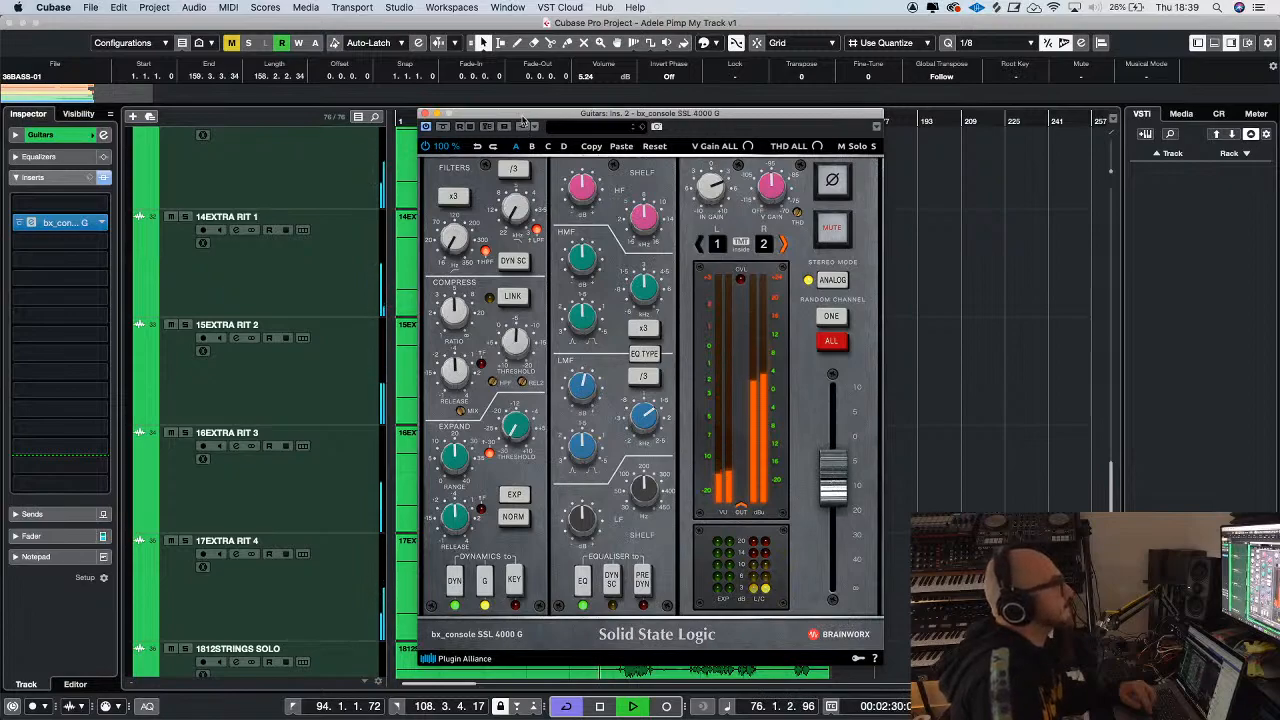
# Raise the guitars' high-pass filter to about 120 Hz and check the compression again from about bar 63
pyautogui.moveTo(522, 120); pyautogui.dragTo(732, 116)
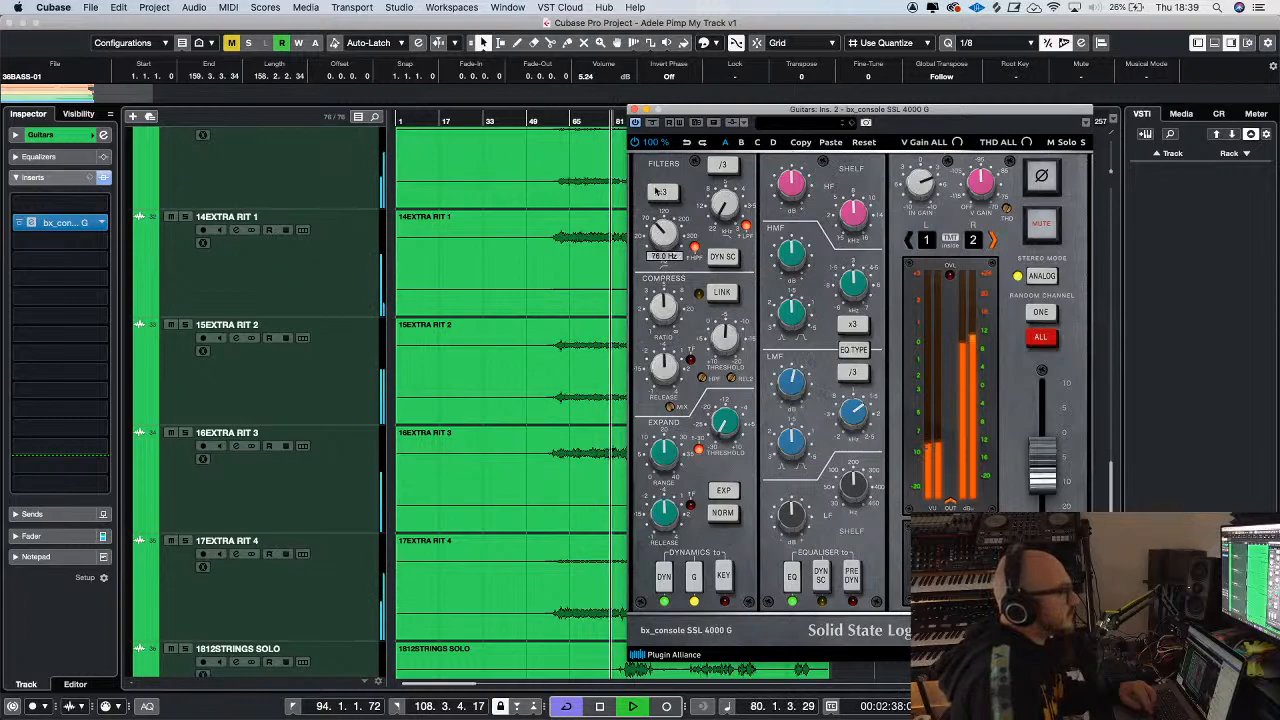
pyautogui.scroll(5, 663, 232)
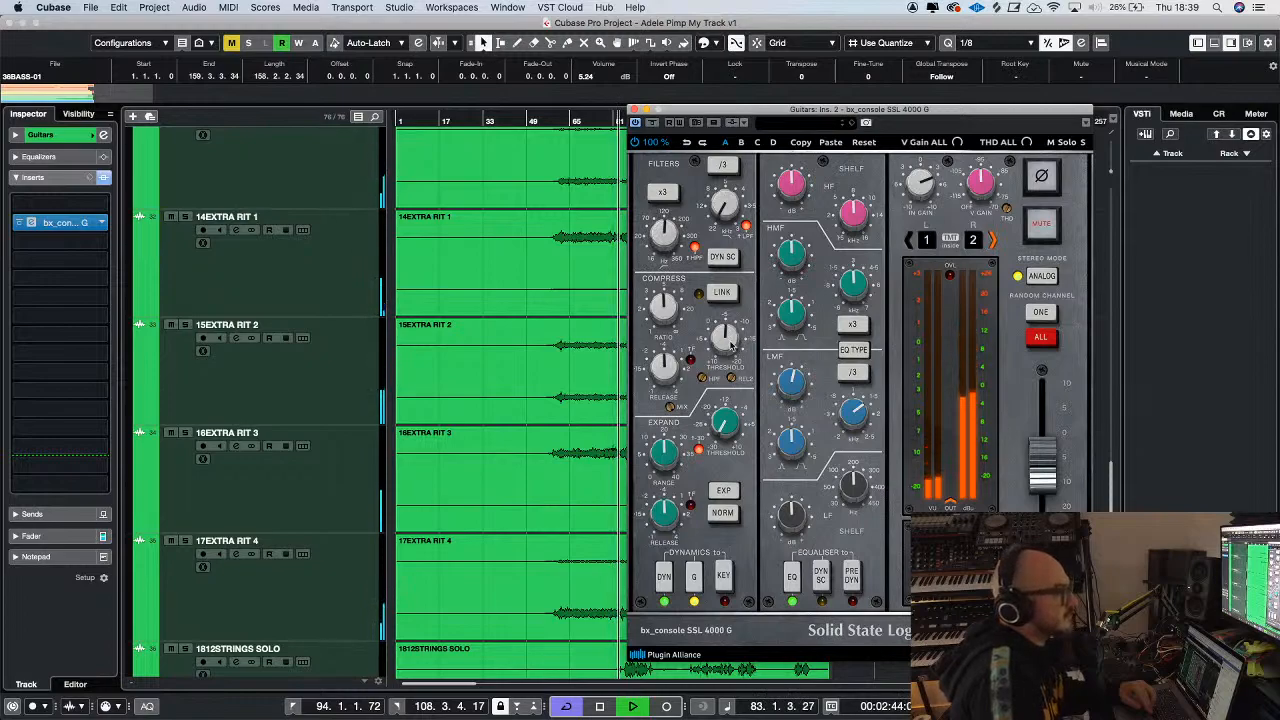
pyautogui.click(563, 118)
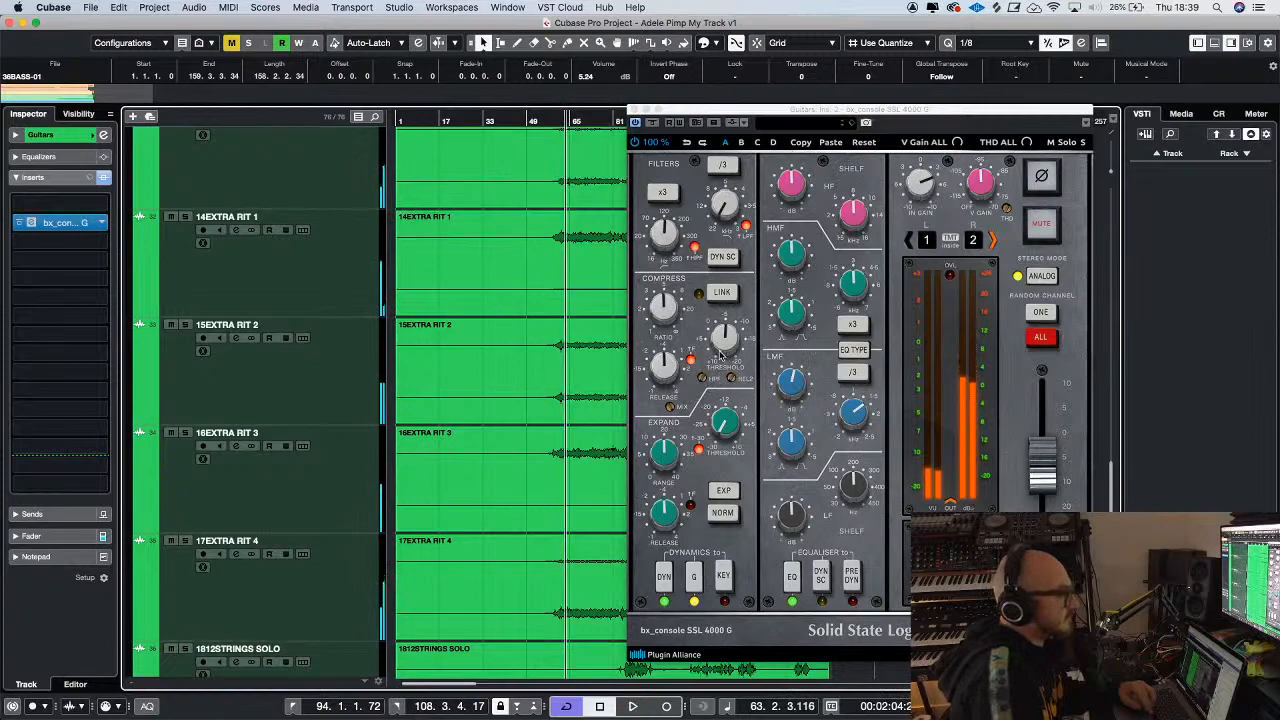
pyautogui.click(665, 377)
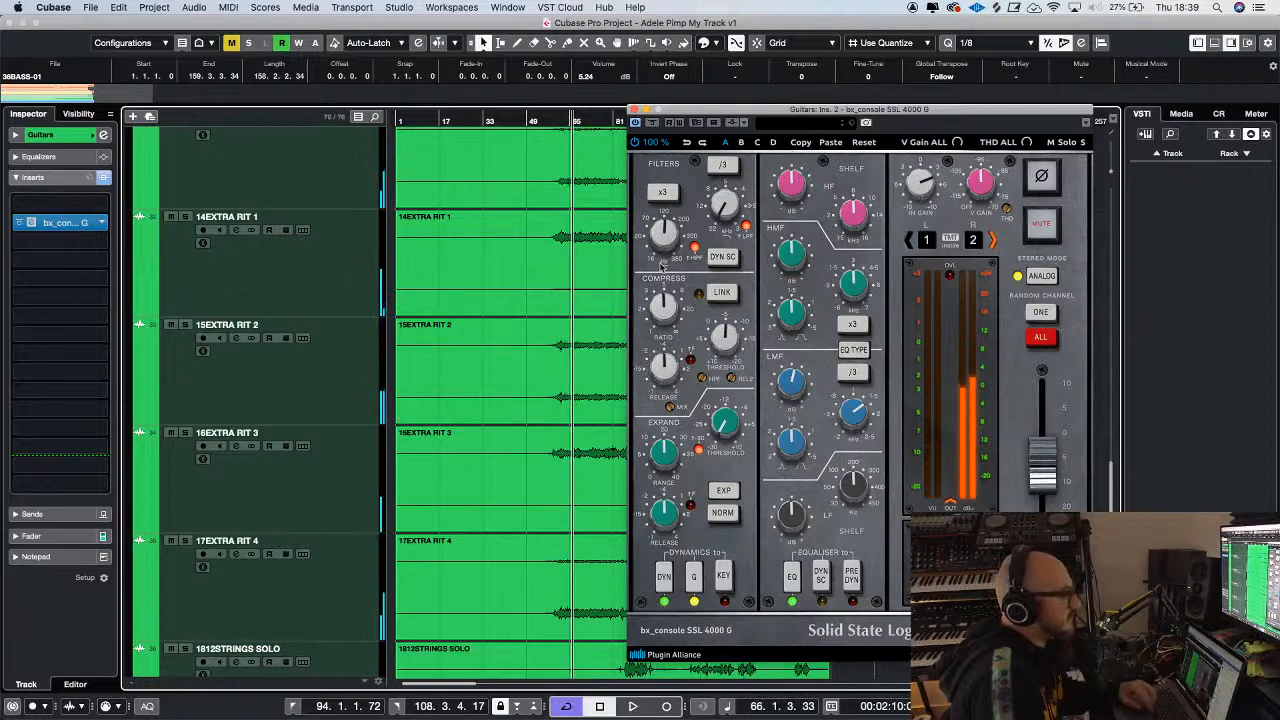
# Boost the console's HMF band, raise its frequency and close the plug-in
pyautogui.moveTo(708, 115); pyautogui.dragTo(716, 98)
pyautogui.moveTo(800, 222)
pyautogui.moveTo(864, 266); pyautogui.dragTo(875, 237)
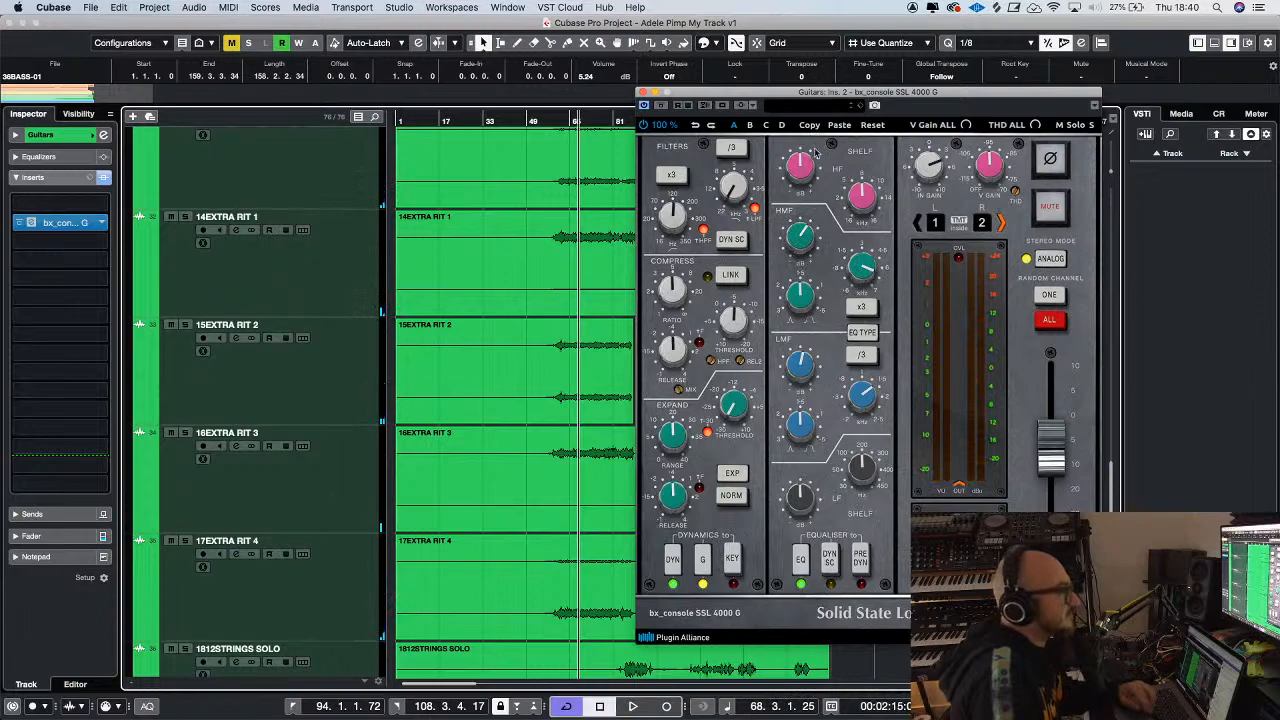
pyautogui.click(636, 93)
# Lower the Guitars group track's volume to -2.61 during playback
pyautogui.scroll(-8, 330, 413)
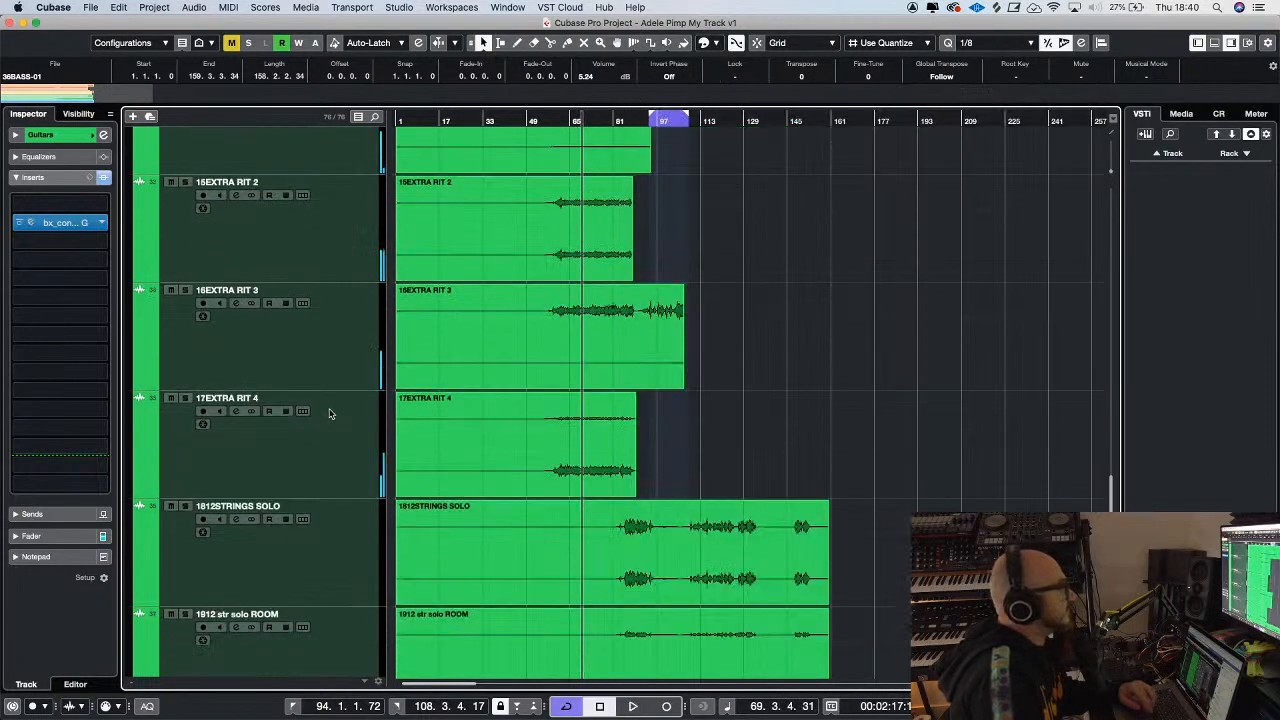
pyautogui.click(31, 536)
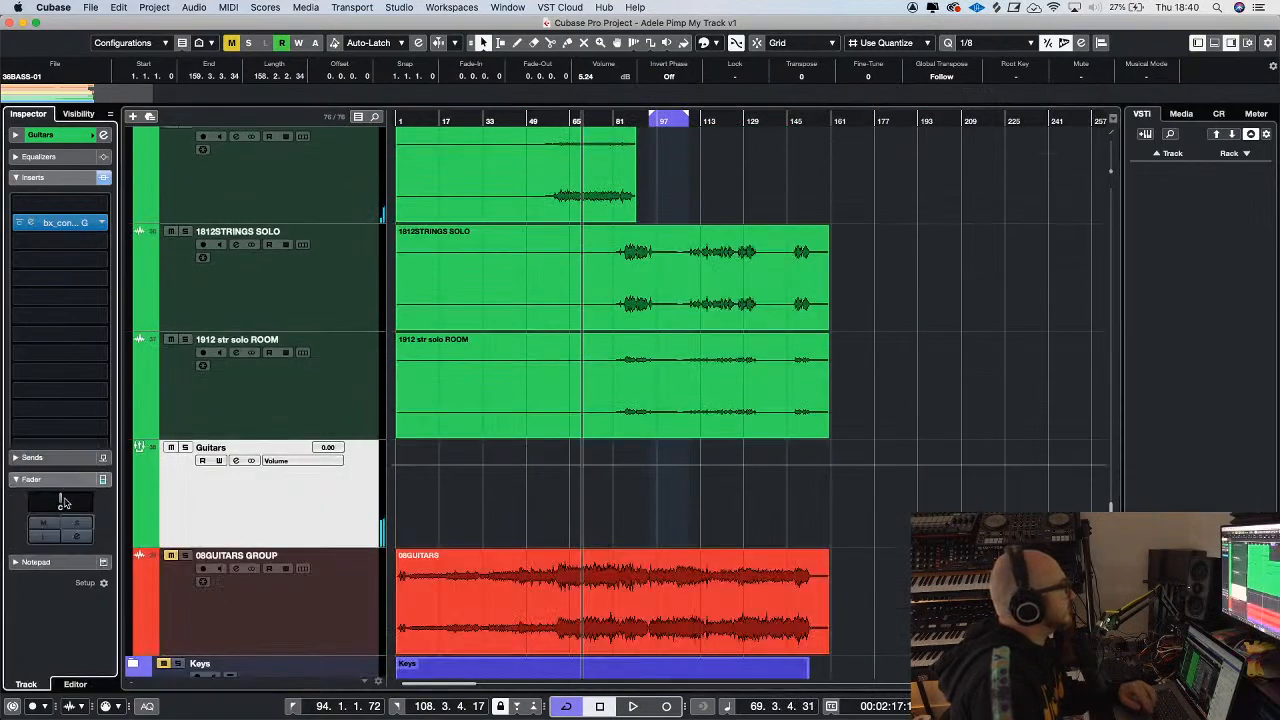
pyautogui.moveTo(37, 330); pyautogui.dragTo(38, 357)
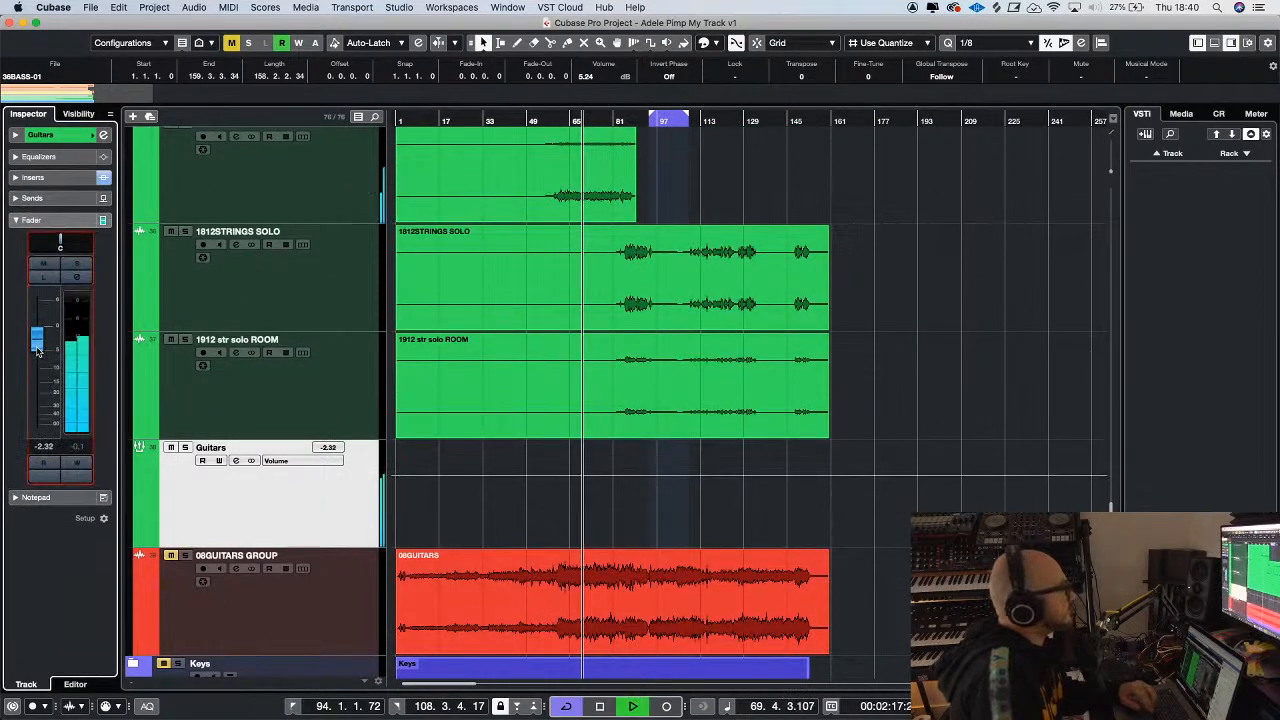
pyautogui.press('g')
pyautogui.press('g')
pyautogui.press('h')
# Unmute and expand the Keys folder and solo it with its two instrument tracks
pyautogui.scroll(-3, 946, 343)
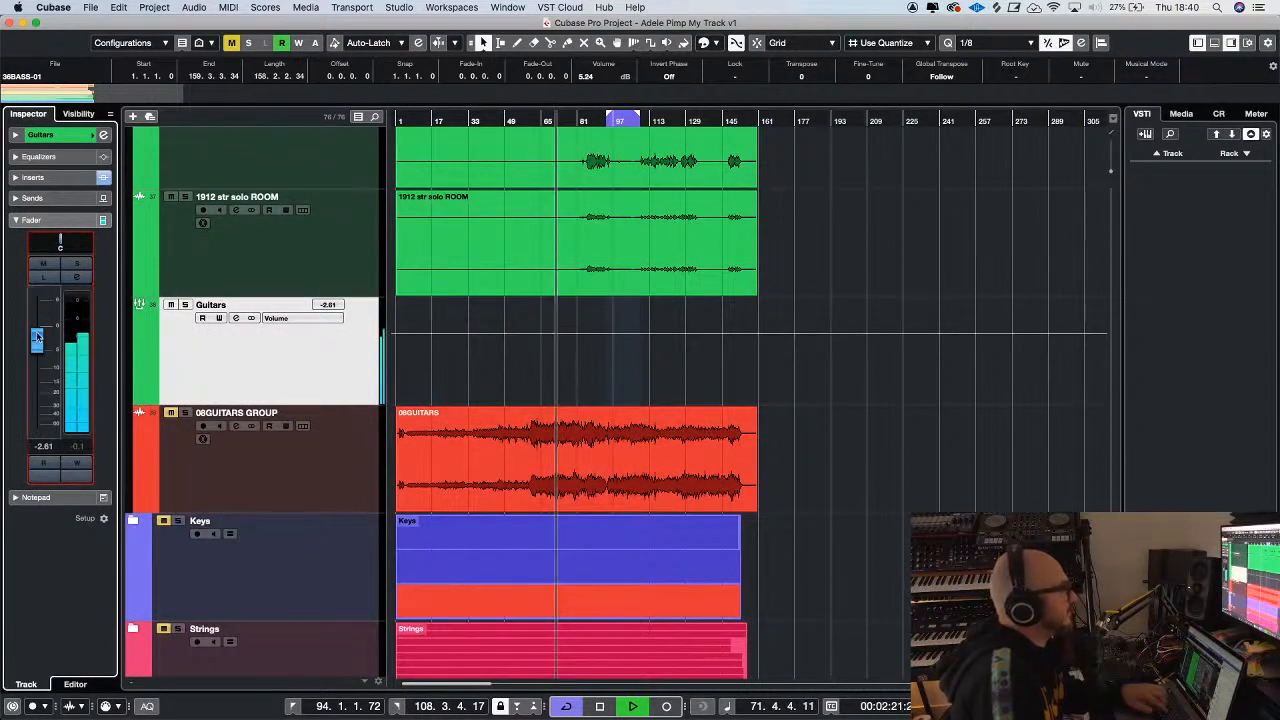
pyautogui.scroll(-3, 1066, 380)
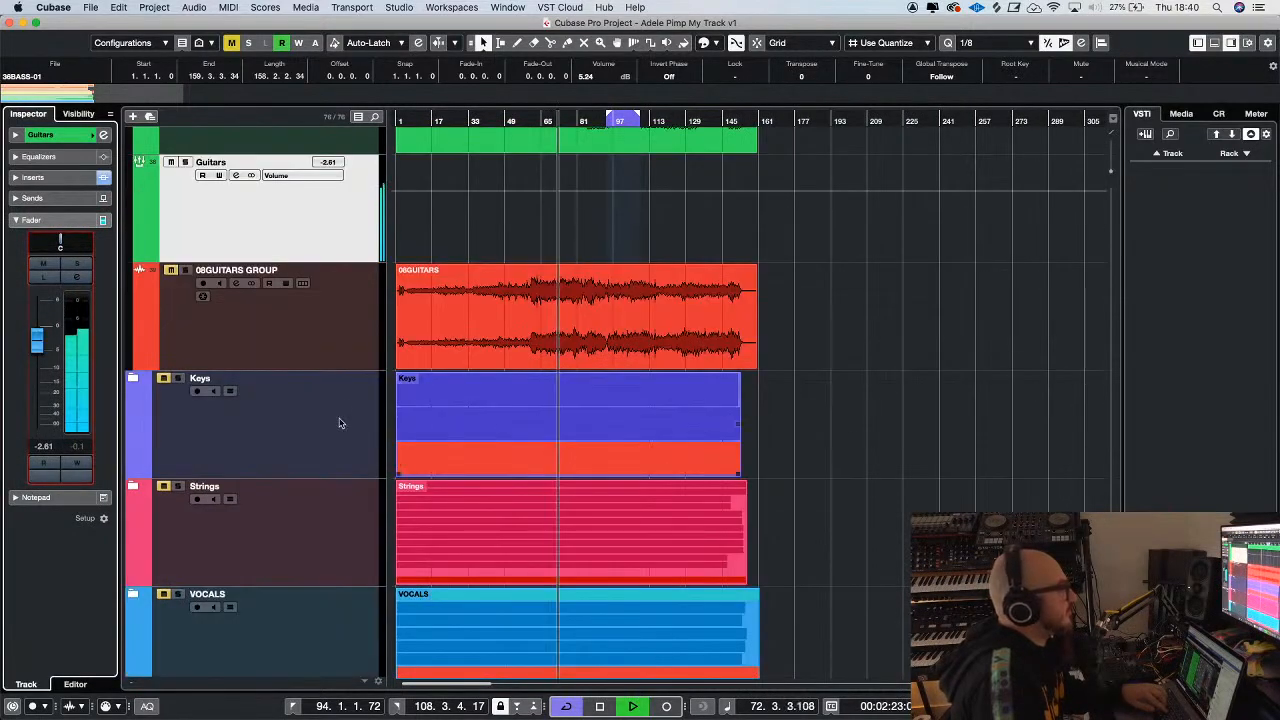
pyautogui.click(166, 382)
pyautogui.press('h')
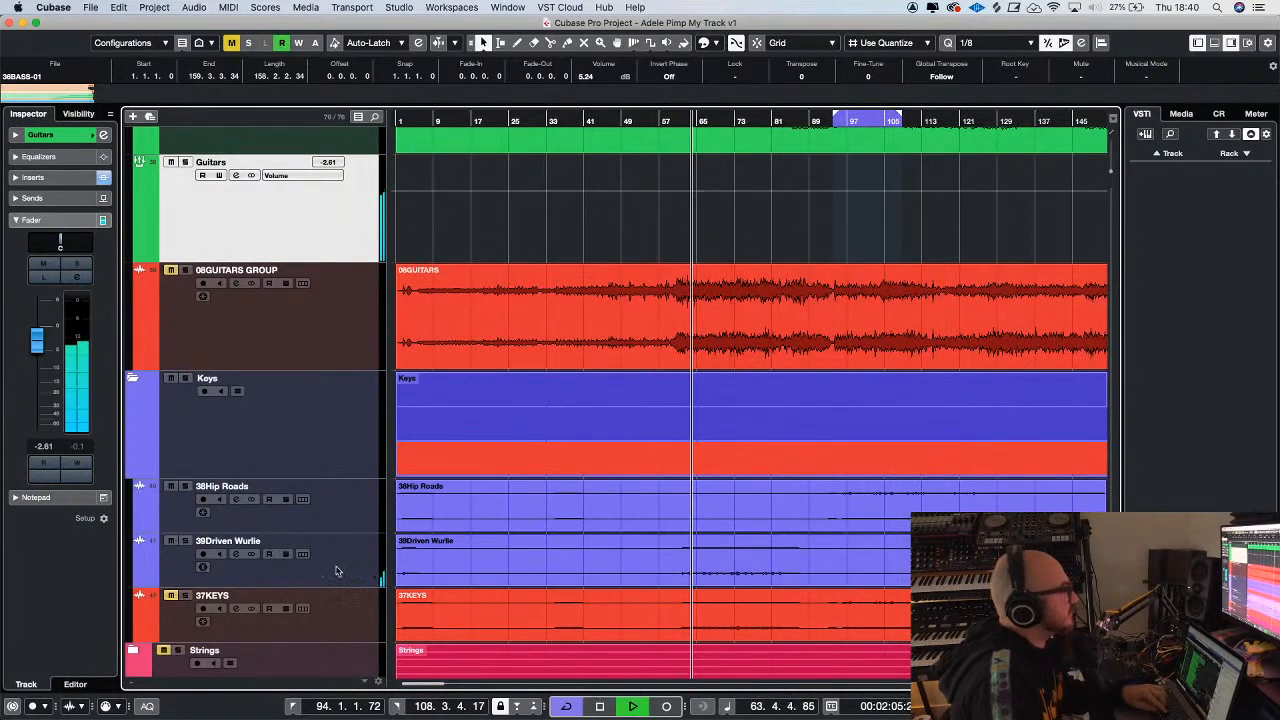
pyautogui.press('g')
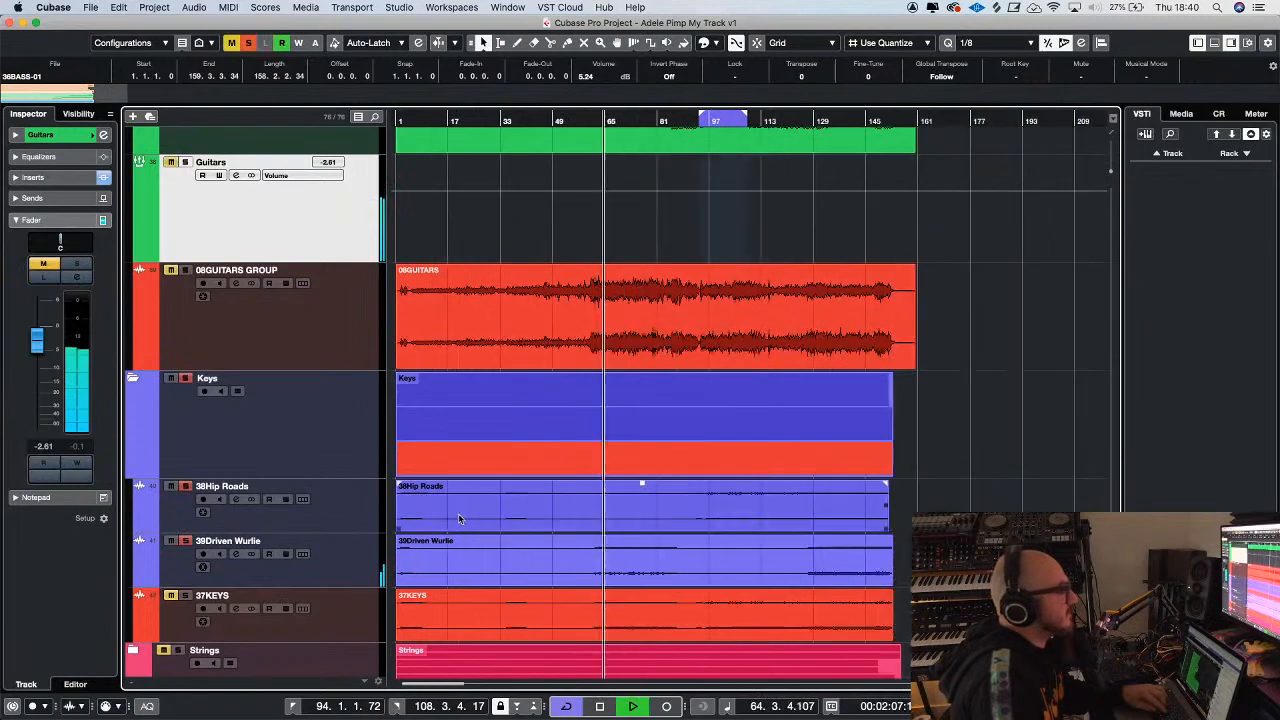
# Select the 38Hip Roads and 39Driven Wurlie tracks and audition them from about bar 36
pyautogui.press('space')
pyautogui.click(350, 546)
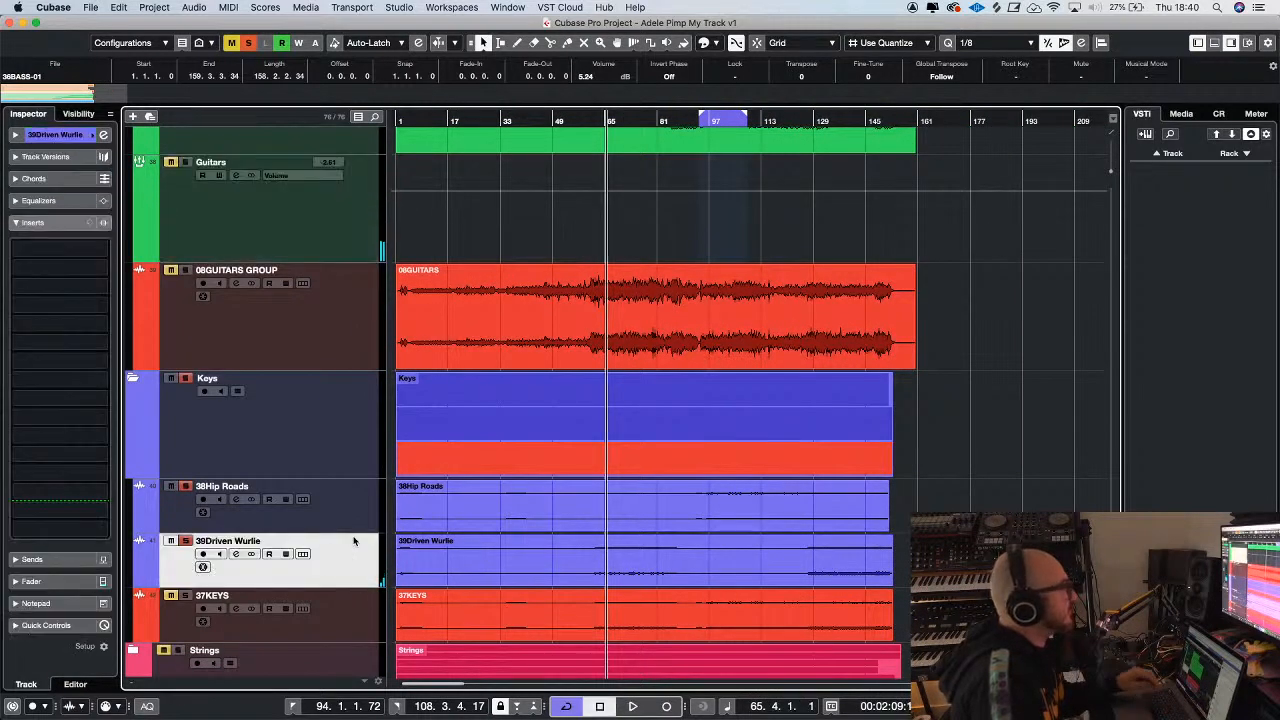
pyautogui.keyDown('shift'); pyautogui.click(351, 508); pyautogui.keyUp('shift')
pyautogui.moveTo(528, 120); pyautogui.dragTo(511, 120)
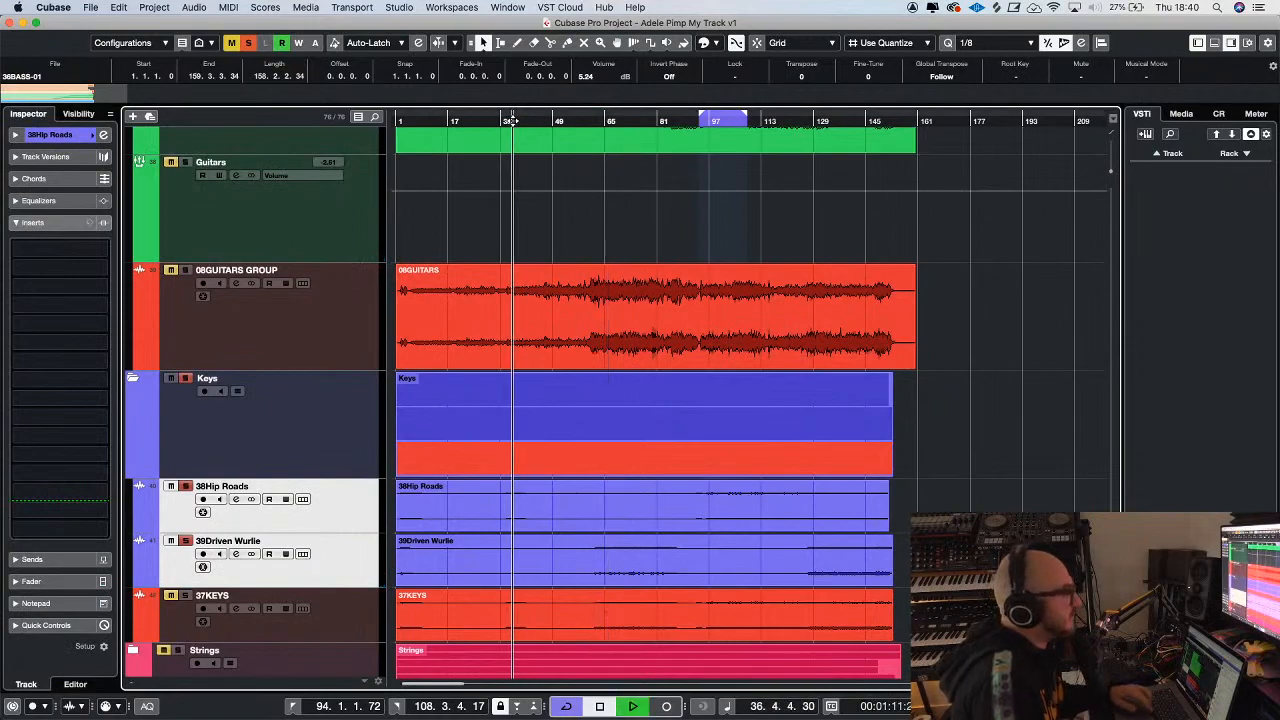
pyautogui.press('space')
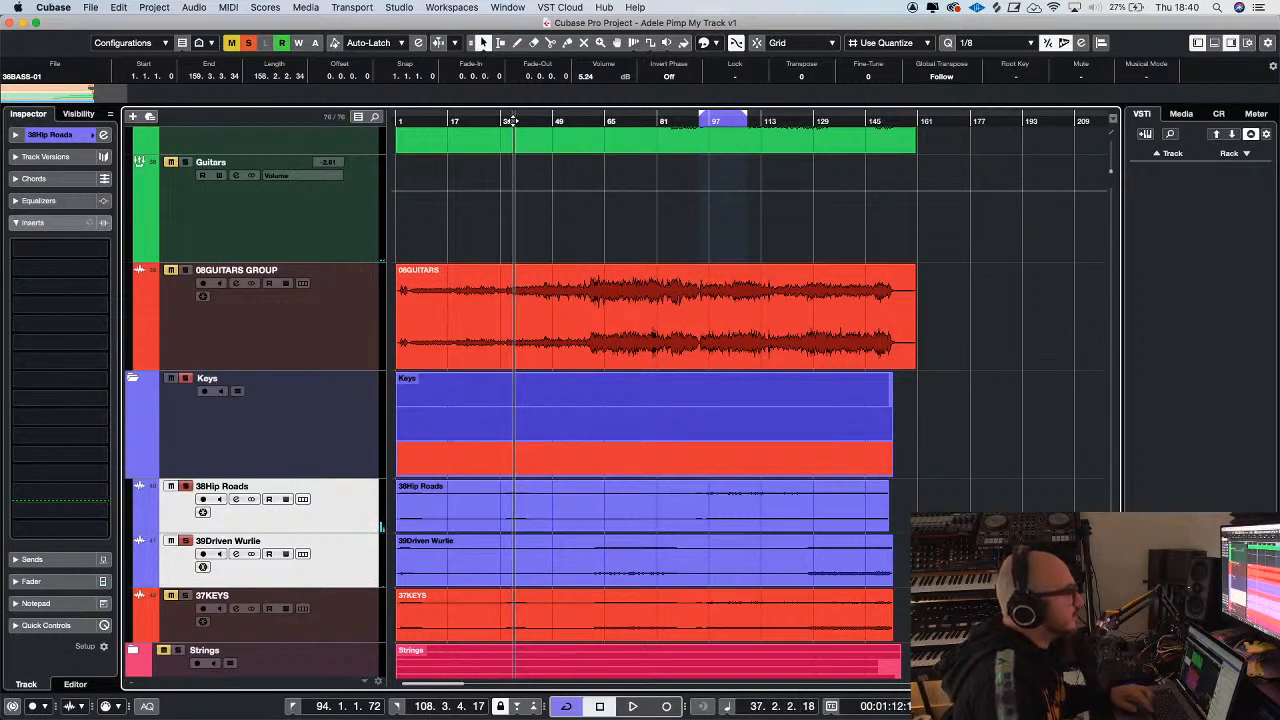
# Add a stereo group track named Wurlizer for the two selected keys tracks
pyautogui.rightClick(352, 578)
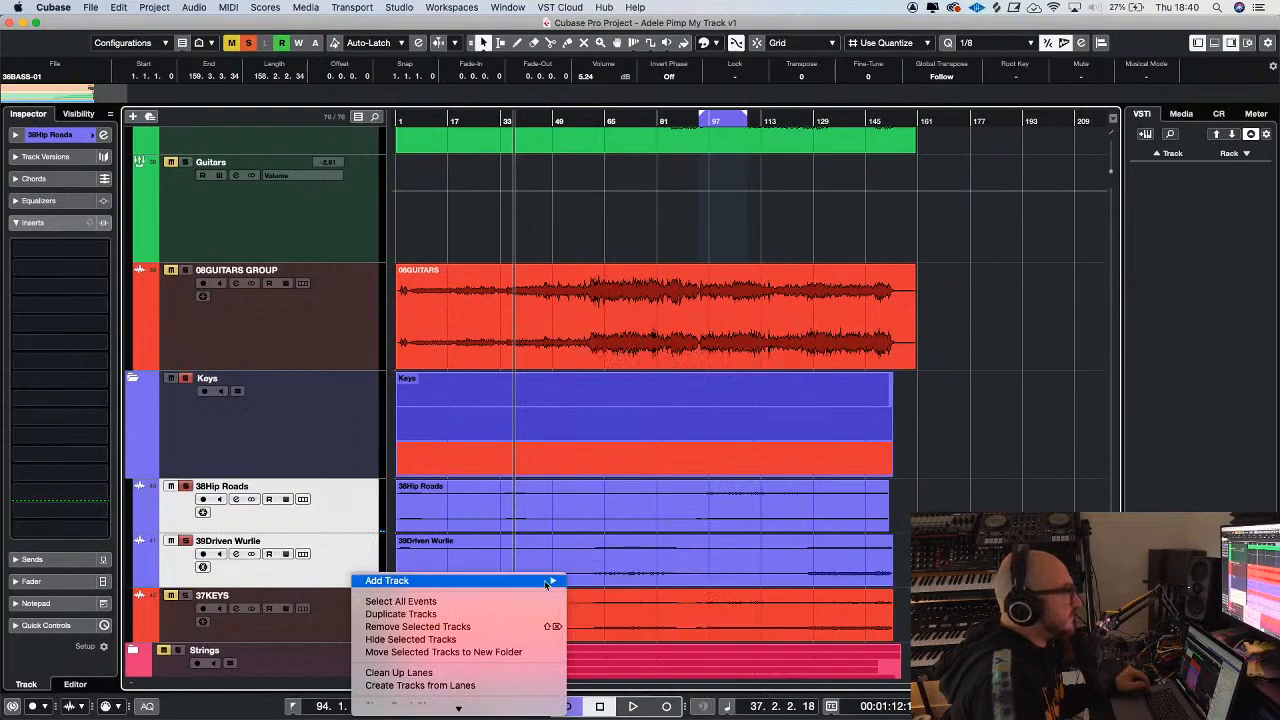
pyautogui.moveTo(546, 581)
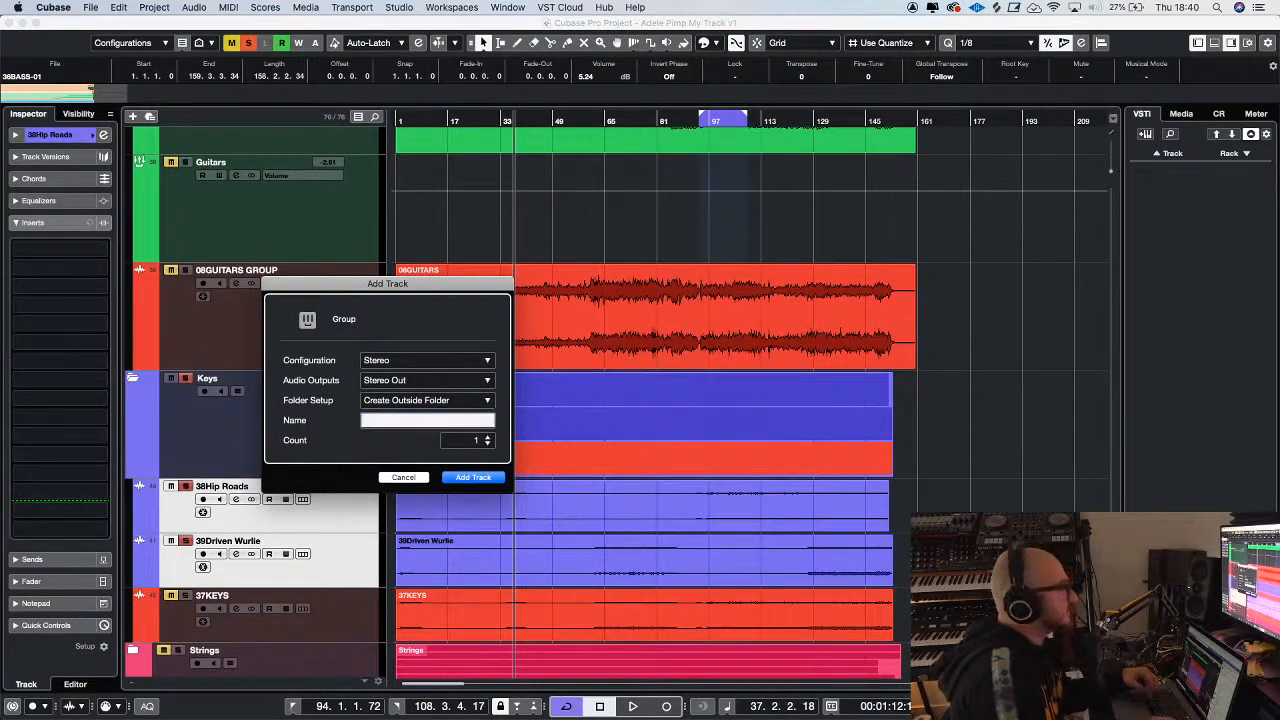
pyautogui.press('Escape')
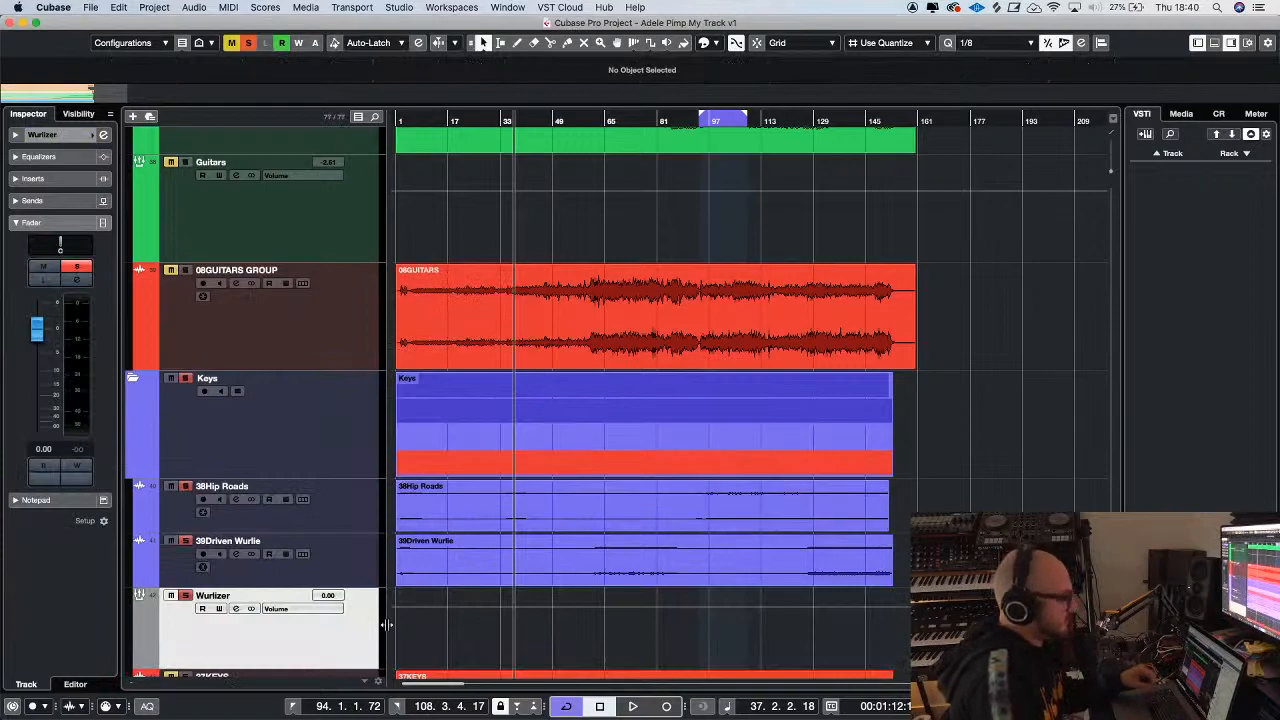
# Play the keys from about bar 64 and load CLA-2A Stereo into the Wurlizer group's second insert slot
pyautogui.click(603, 119)
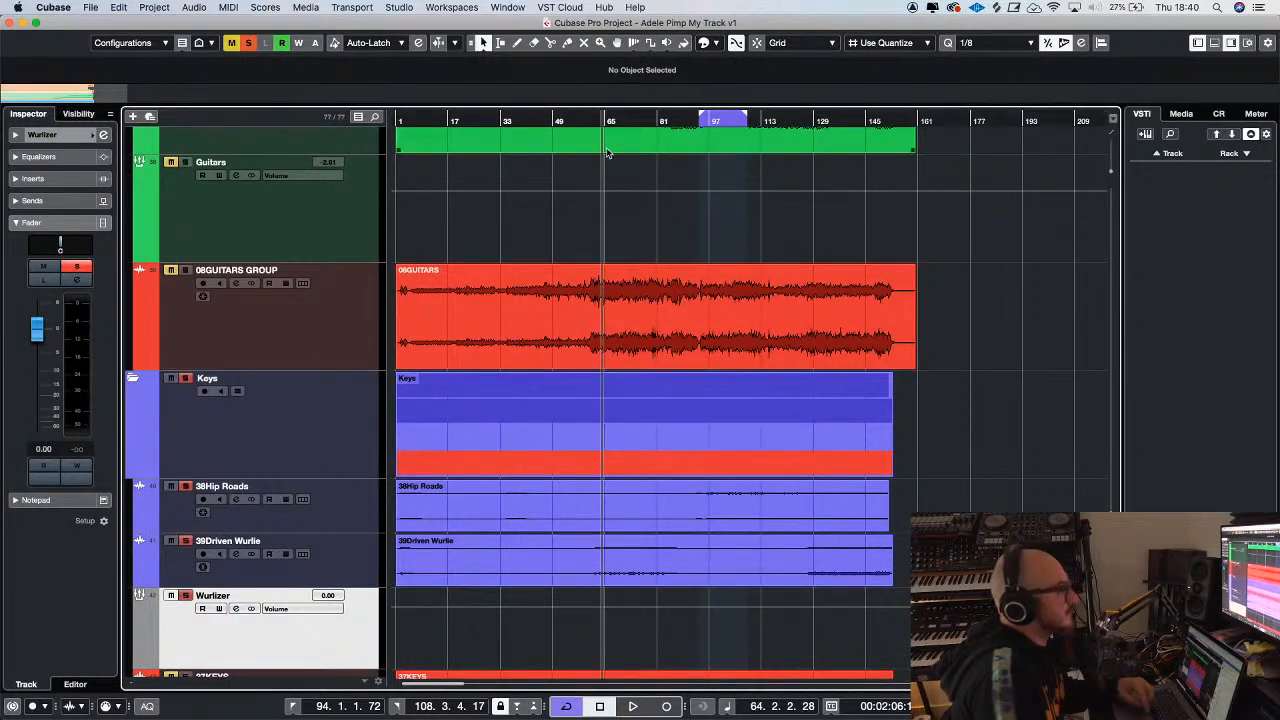
pyautogui.press('space')
pyautogui.click(33, 177)
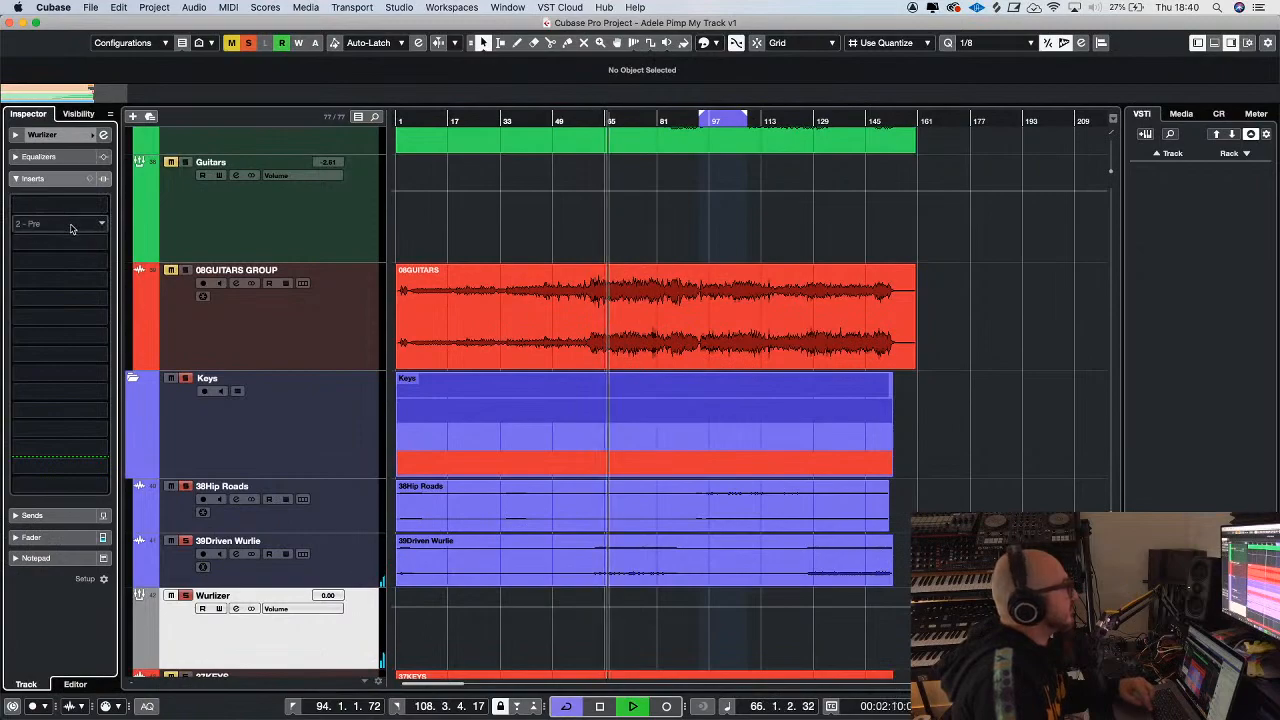
pyautogui.click(70, 225)
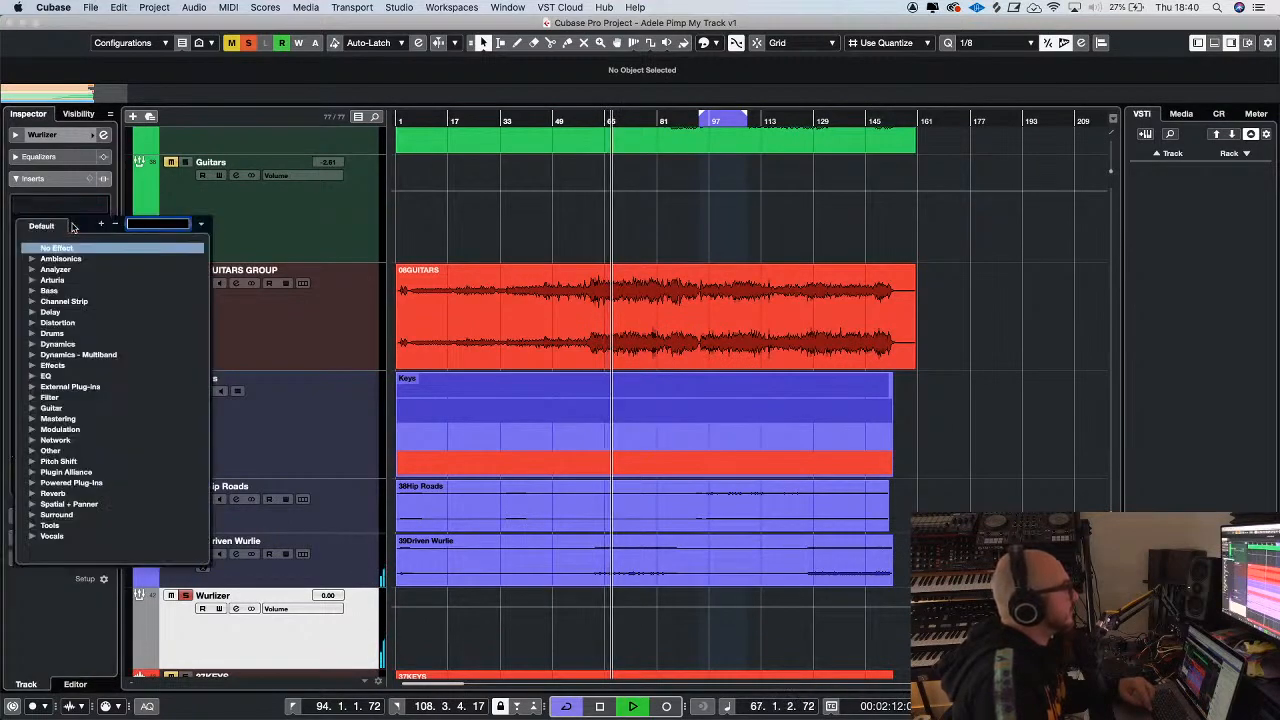
pyautogui.write('2a')
pyautogui.press('Down')
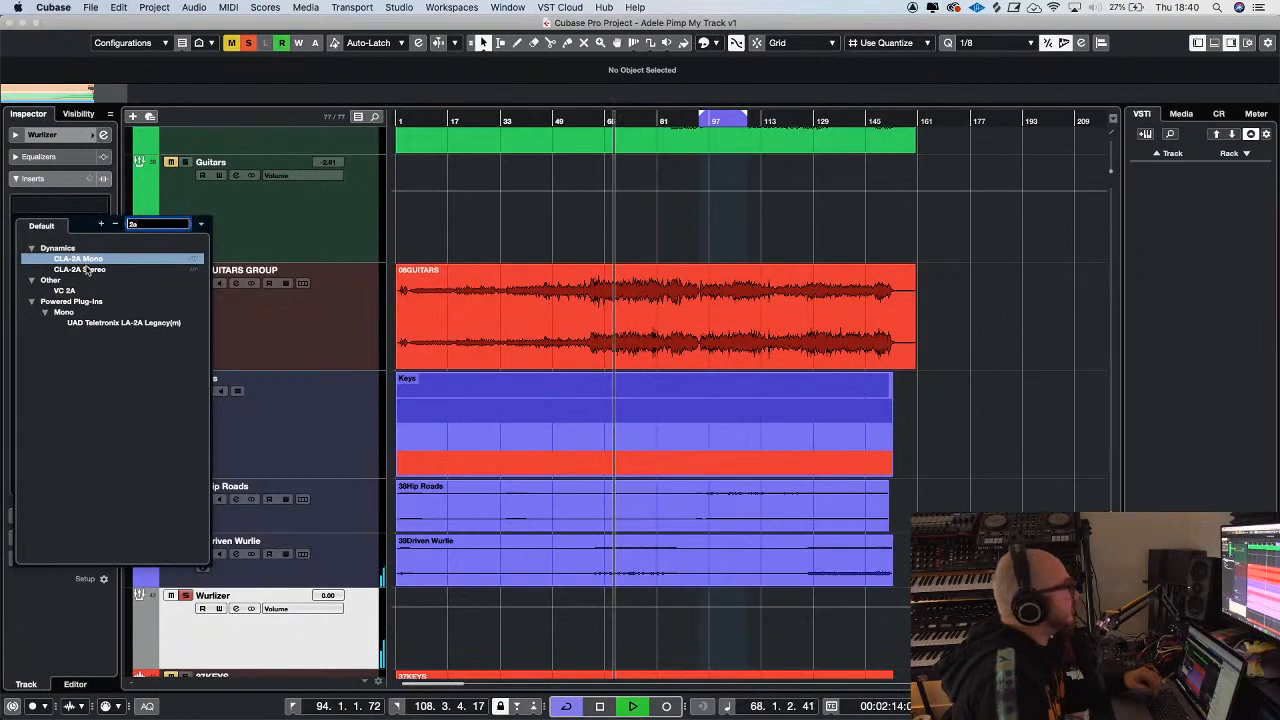
pyautogui.press('Return')
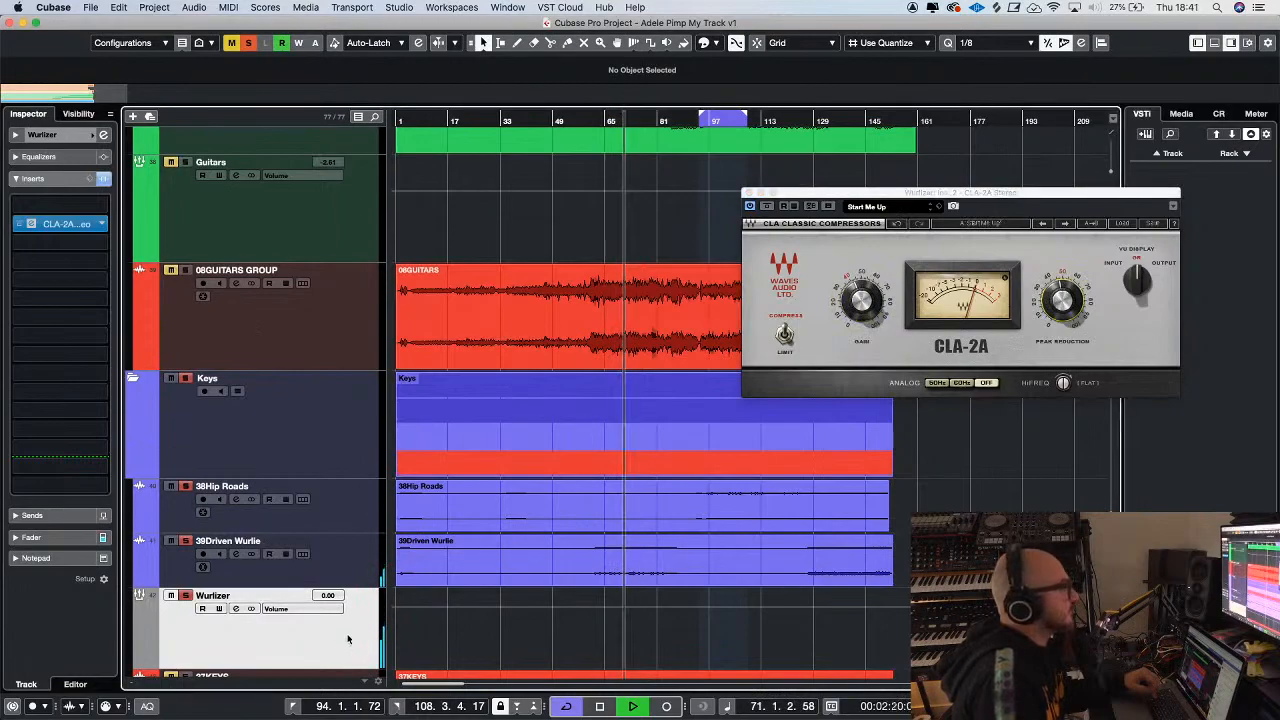
# Add a send from the Wurlizer group to the FX 1 Valhalla reverb and activate it
pyautogui.click(32, 515)
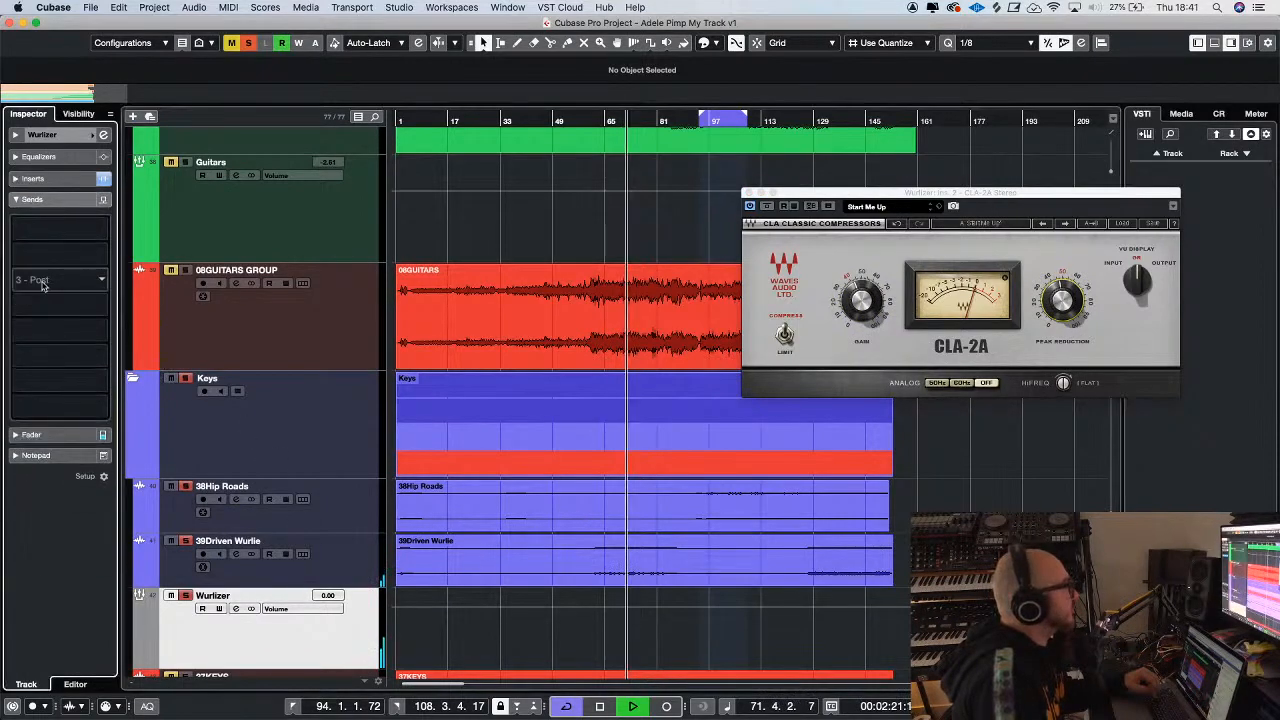
pyautogui.click(91, 229)
pyautogui.click(92, 277)
pyautogui.click(19, 223)
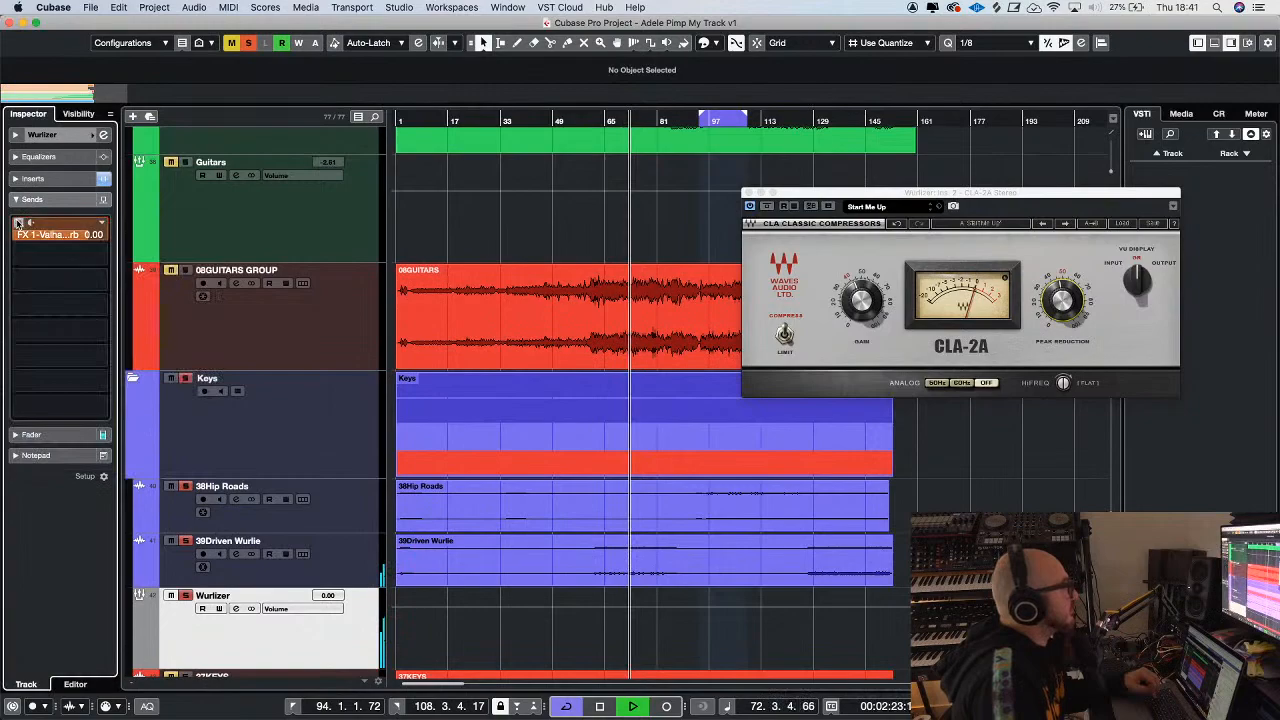
# Lower the Wurlizer group's FX 1 Valhalla send level to -23.7 dB
pyautogui.click(90, 235)
pyautogui.click(187, 594)
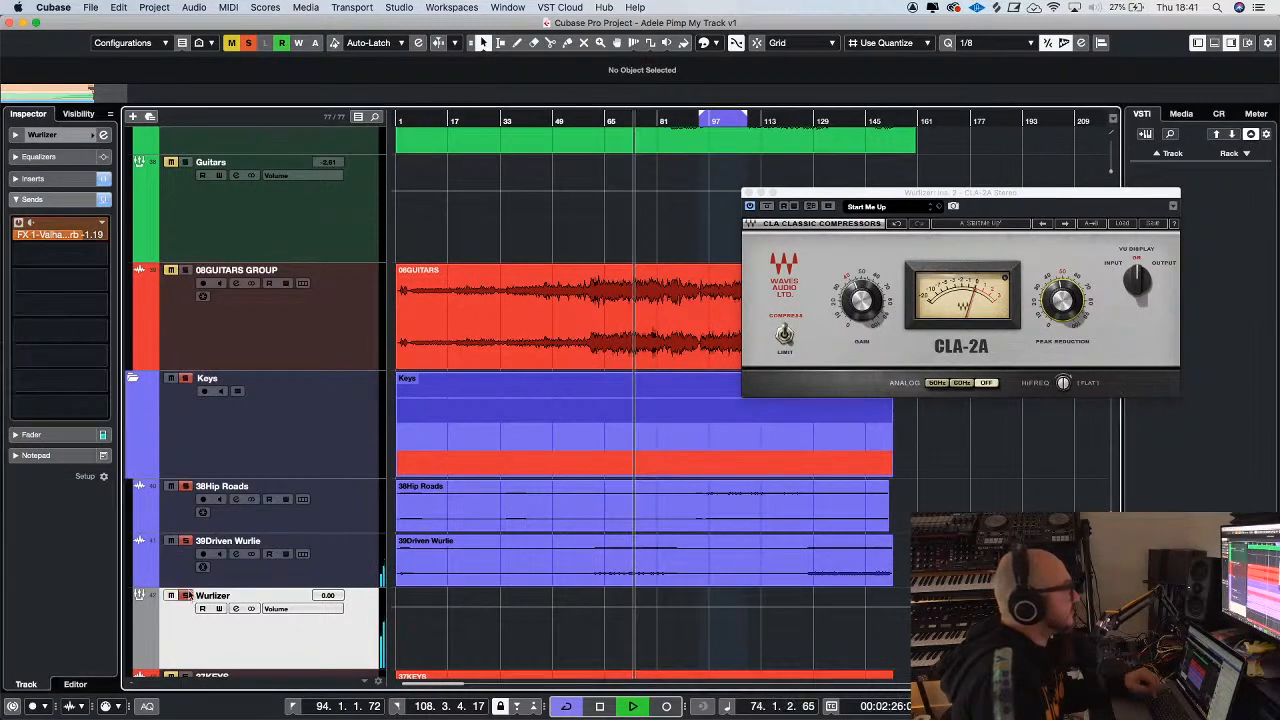
pyautogui.click(80, 237)
pyautogui.moveTo(47, 284); pyautogui.dragTo(43, 396)
pyautogui.moveTo(34, 241)
pyautogui.mouseDown()
pyautogui.moveTo(34, 255)
pyautogui.moveTo(36, 244)
pyautogui.mouseUp()
# Add a send from the Wurlizer group to the FX 2 ValhallaVintageVerb and set its level to -20.4 dB
pyautogui.click(100, 256)
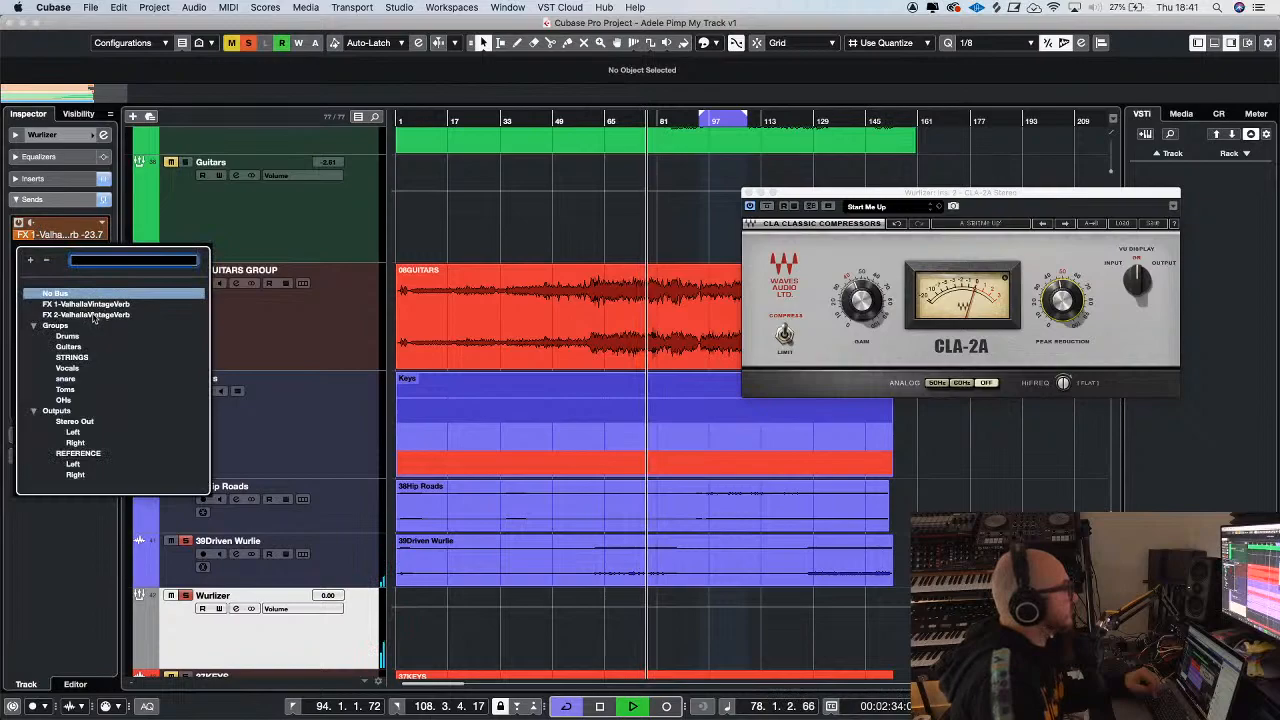
pyautogui.click(96, 314)
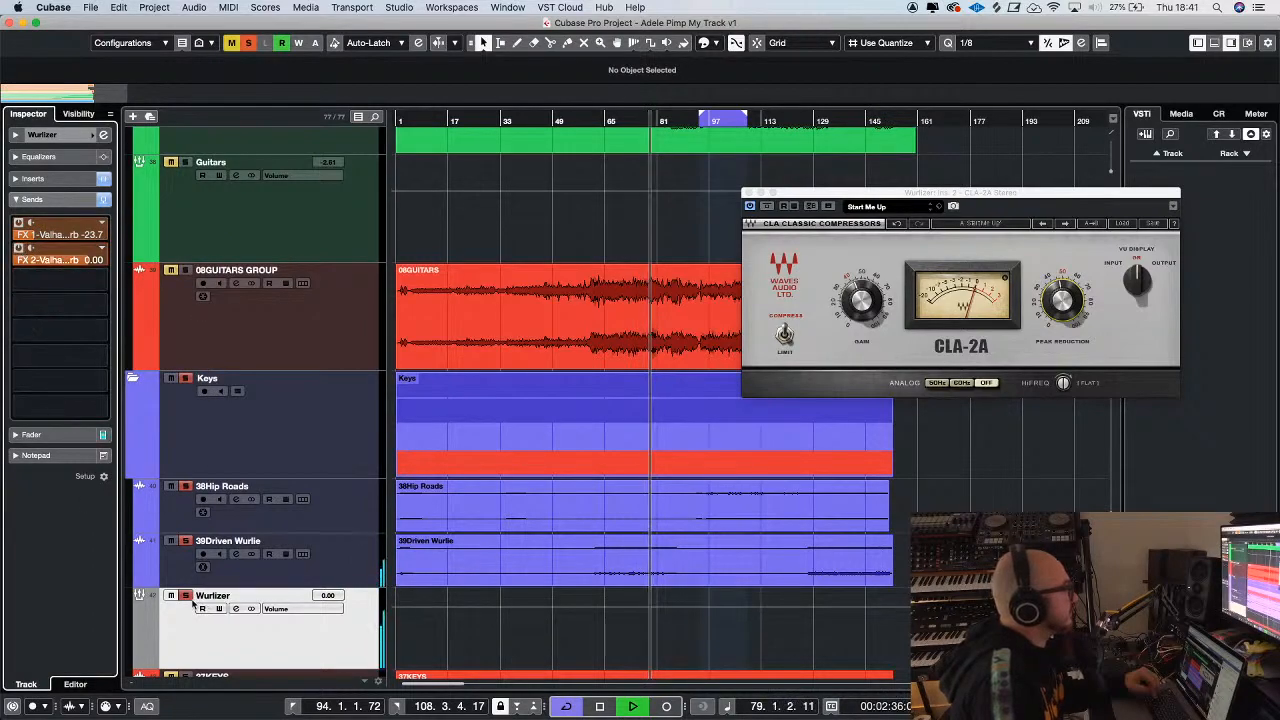
pyautogui.moveTo(40, 259); pyautogui.dragTo(35, 442)
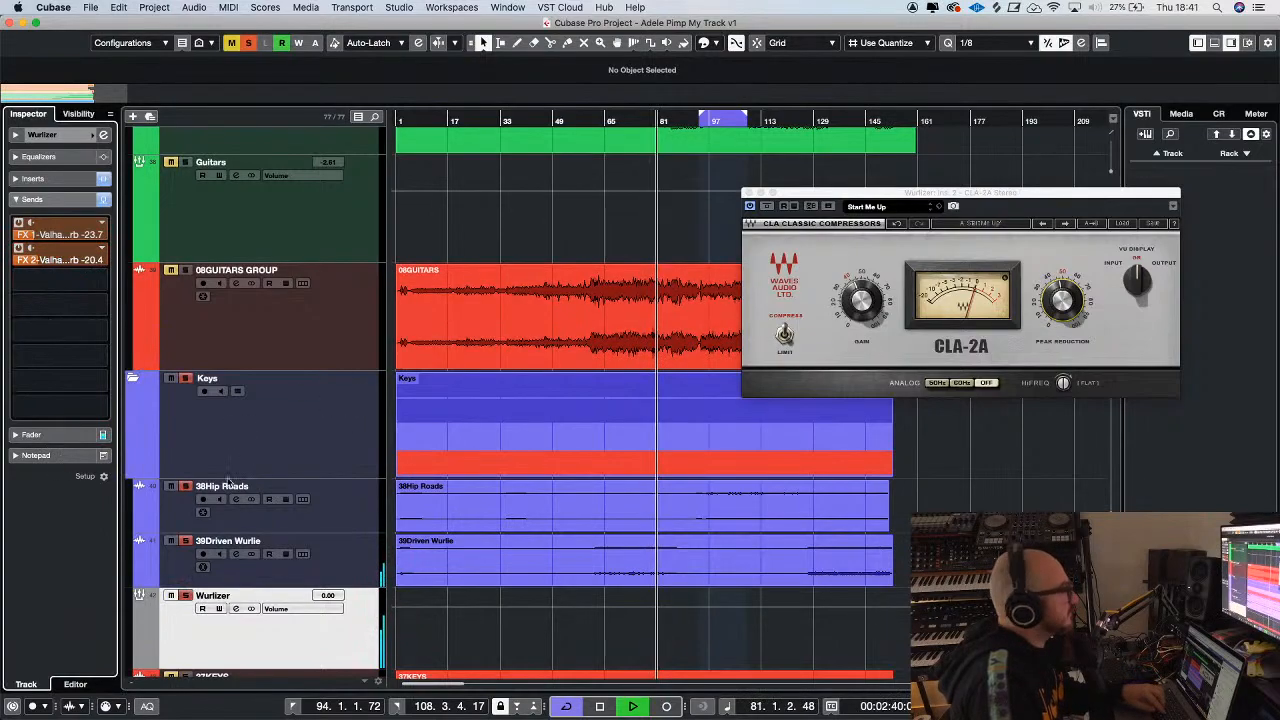
# Unsolo the Keys folder and play the full mix from about bar 66
pyautogui.click(185, 380)
pyautogui.press('g')
pyautogui.press('g')
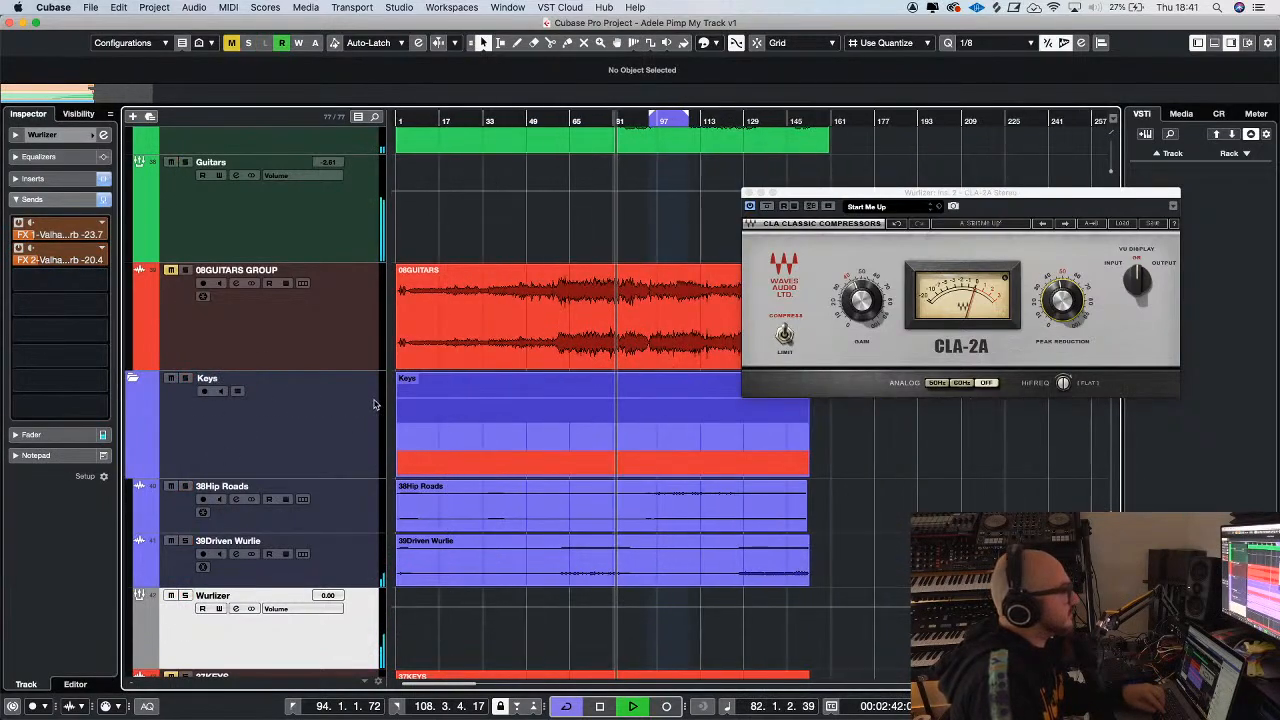
pyautogui.press('h')
pyautogui.click(578, 121)
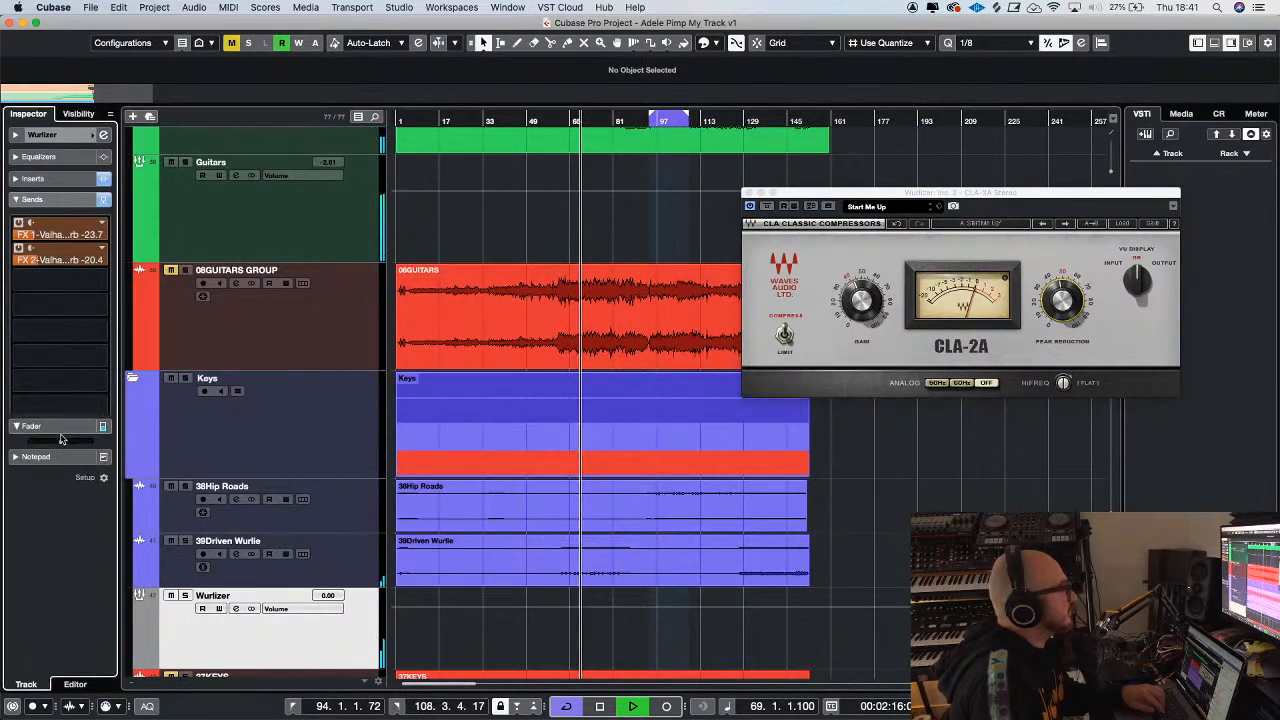
# Lower the Wurlizer group's volume fader to -5.71 dB during playback and close the CLA-2A window
pyautogui.click(31, 434)
pyautogui.moveTo(37, 333); pyautogui.dragTo(38, 352)
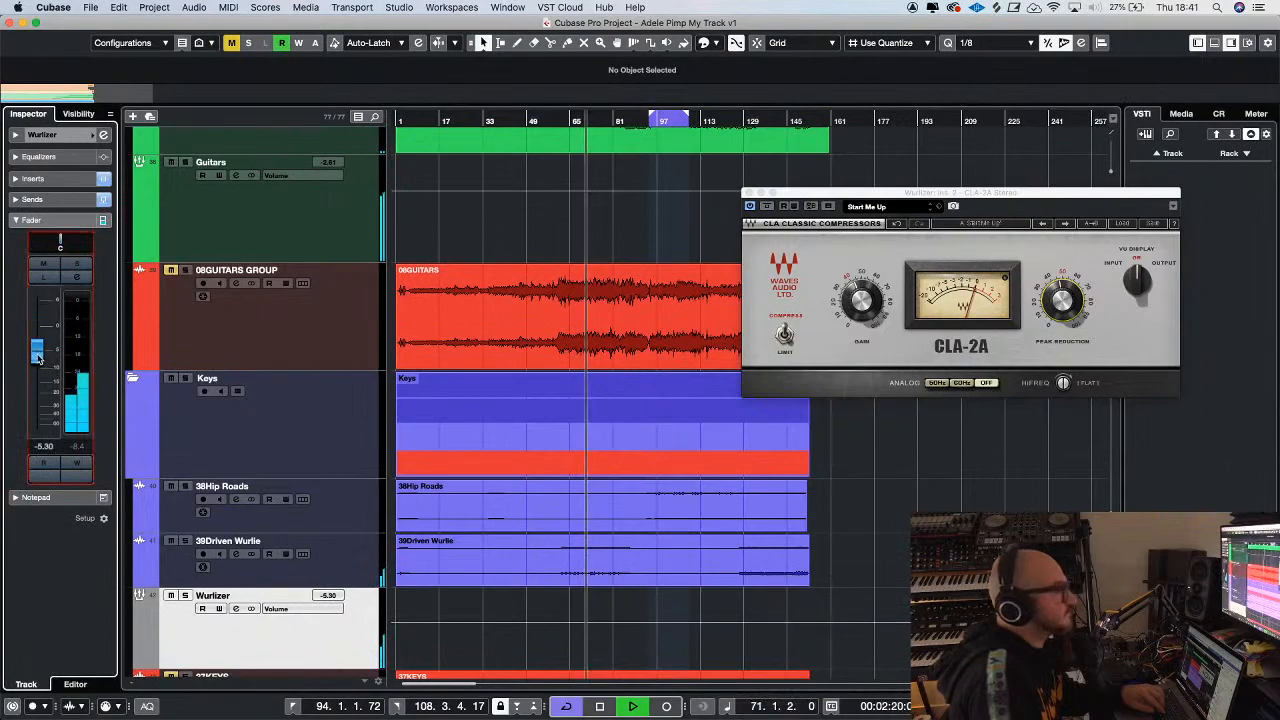
pyautogui.click(749, 193)
pyautogui.press('g')
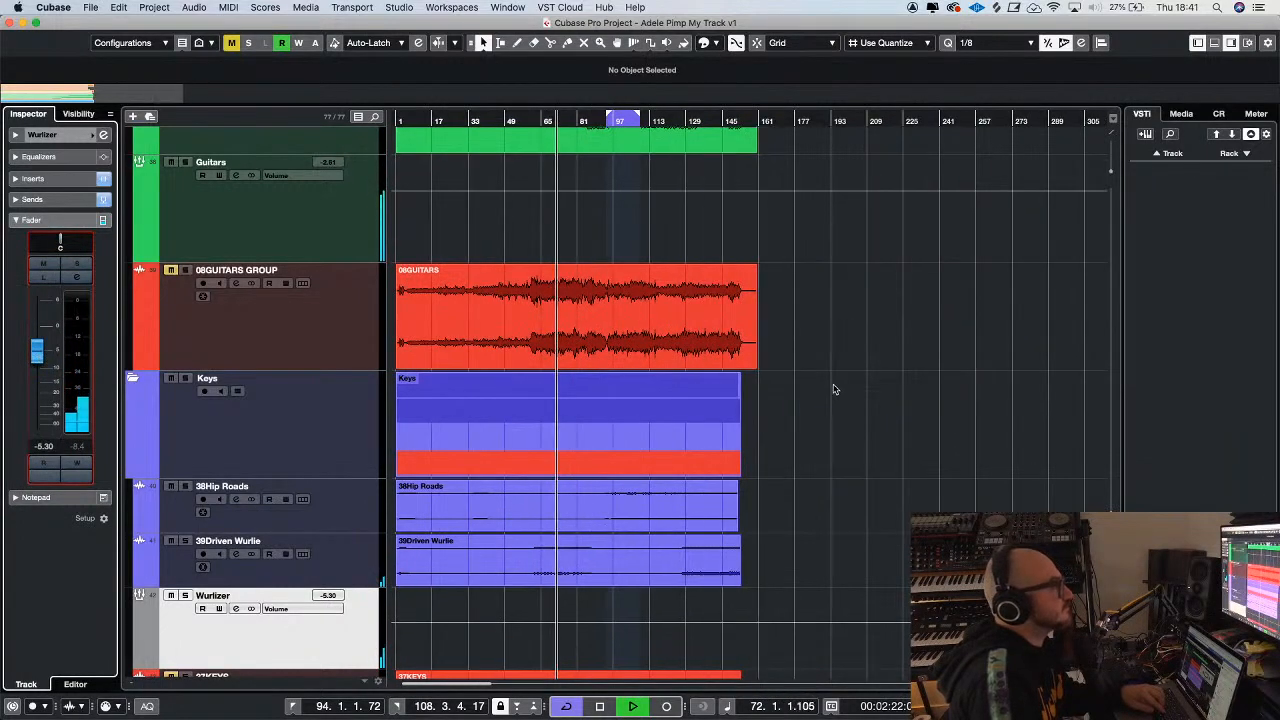
pyautogui.press('h')
pyautogui.press('h')
pyautogui.press('h')
pyautogui.scroll(-5, 913, 397)
pyautogui.press('g')
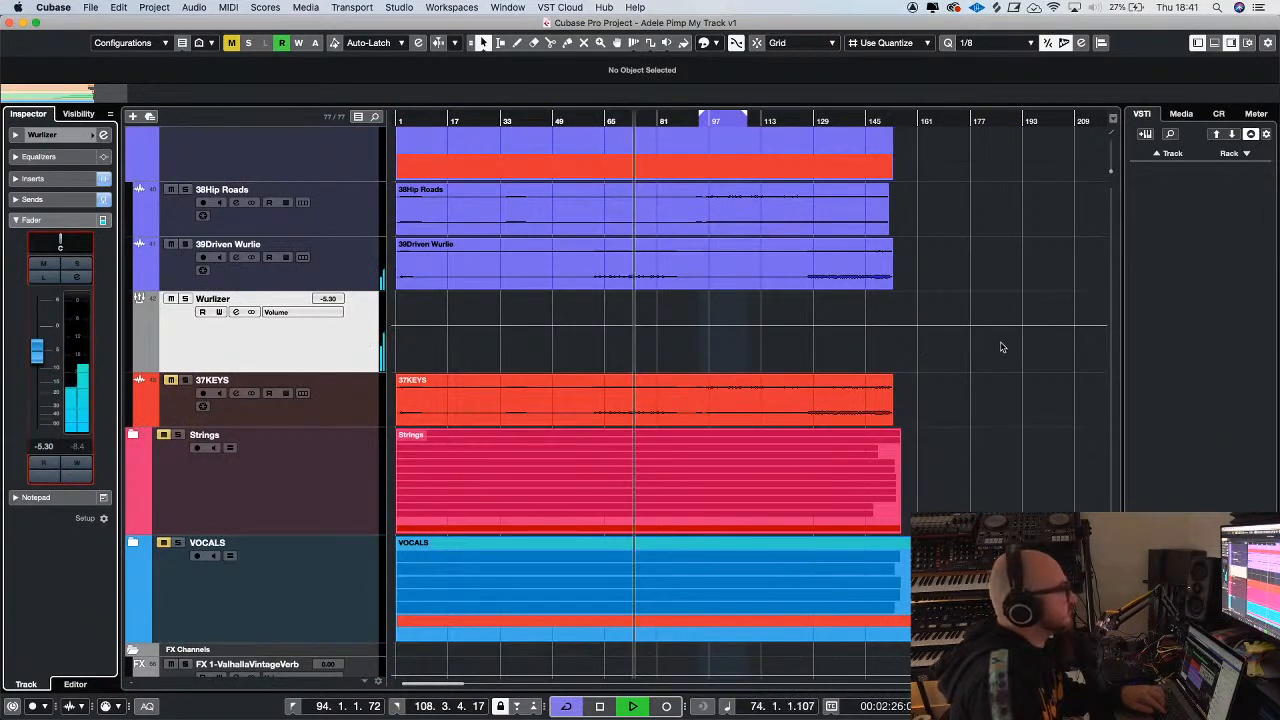
pyautogui.scroll(-3, 1000, 346)
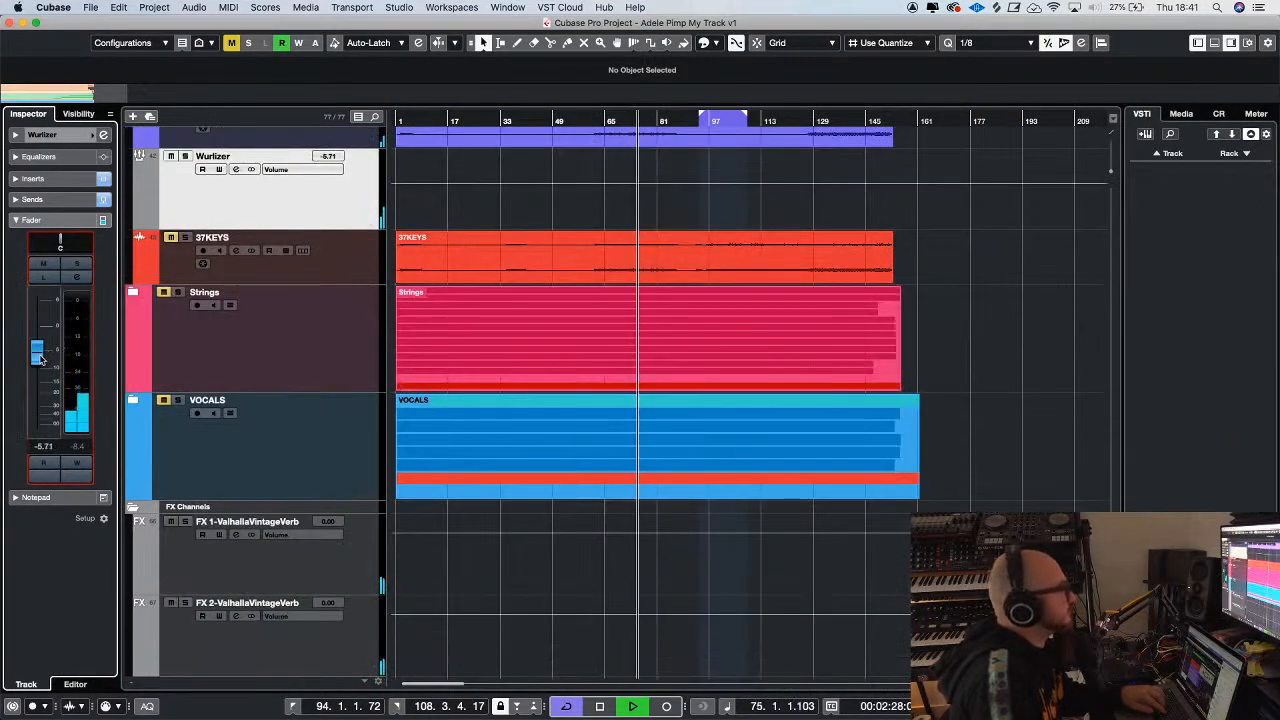
# Stop playback, expand the Strings folder and unmute it
pyautogui.press('space')
pyautogui.click(134, 291)
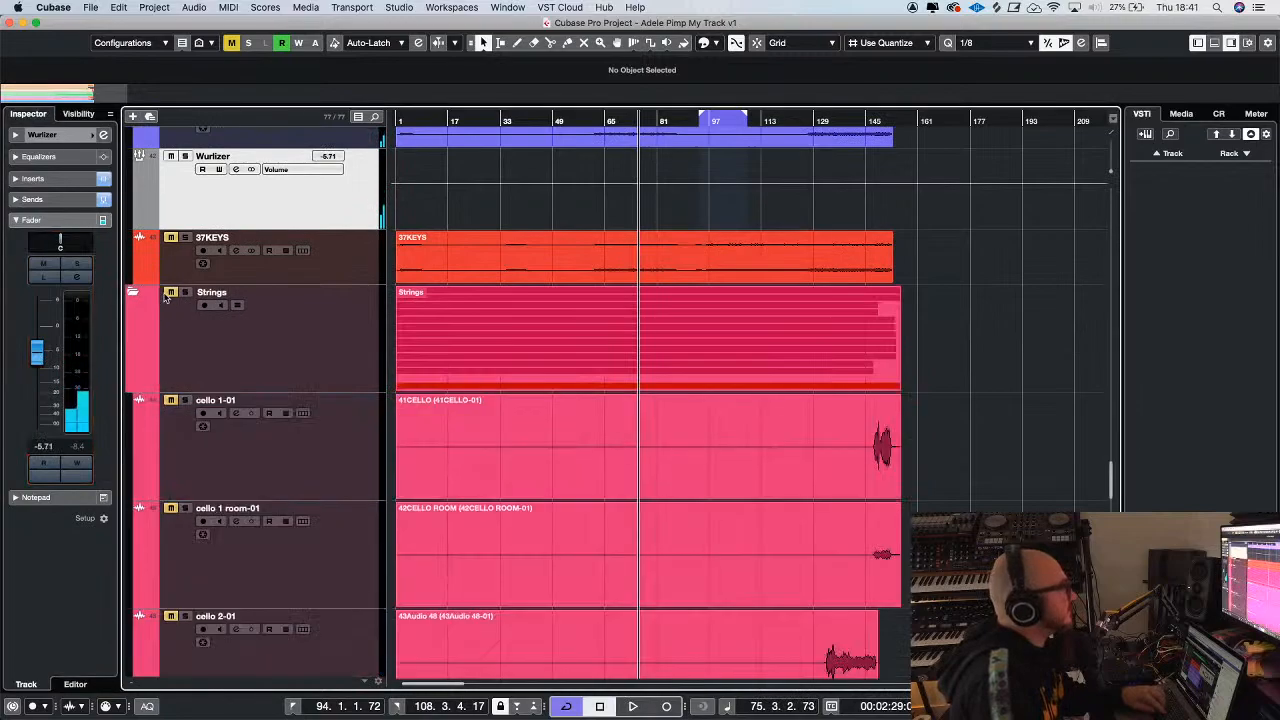
pyautogui.press('g')
pyautogui.scroll(-6, 957, 371)
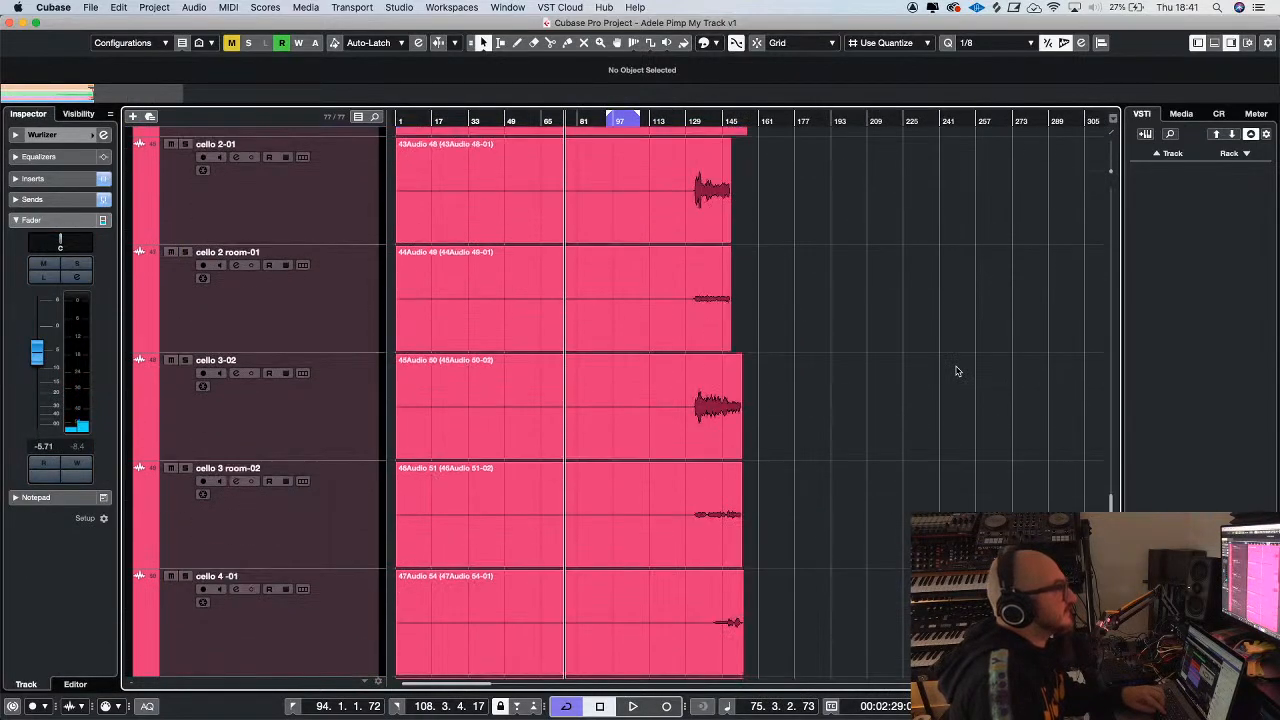
pyautogui.scroll(4, 957, 371)
# Play the mix from about bar 132, where the cello parts begin
pyautogui.click(694, 120)
pyautogui.press('h')
pyautogui.press('h')
pyautogui.press('h')
pyautogui.press('h')
pyautogui.press('h')
pyautogui.press('h')
pyautogui.press('h')
pyautogui.press('h')
pyautogui.press('h')
pyautogui.press('h')
pyautogui.press('h')
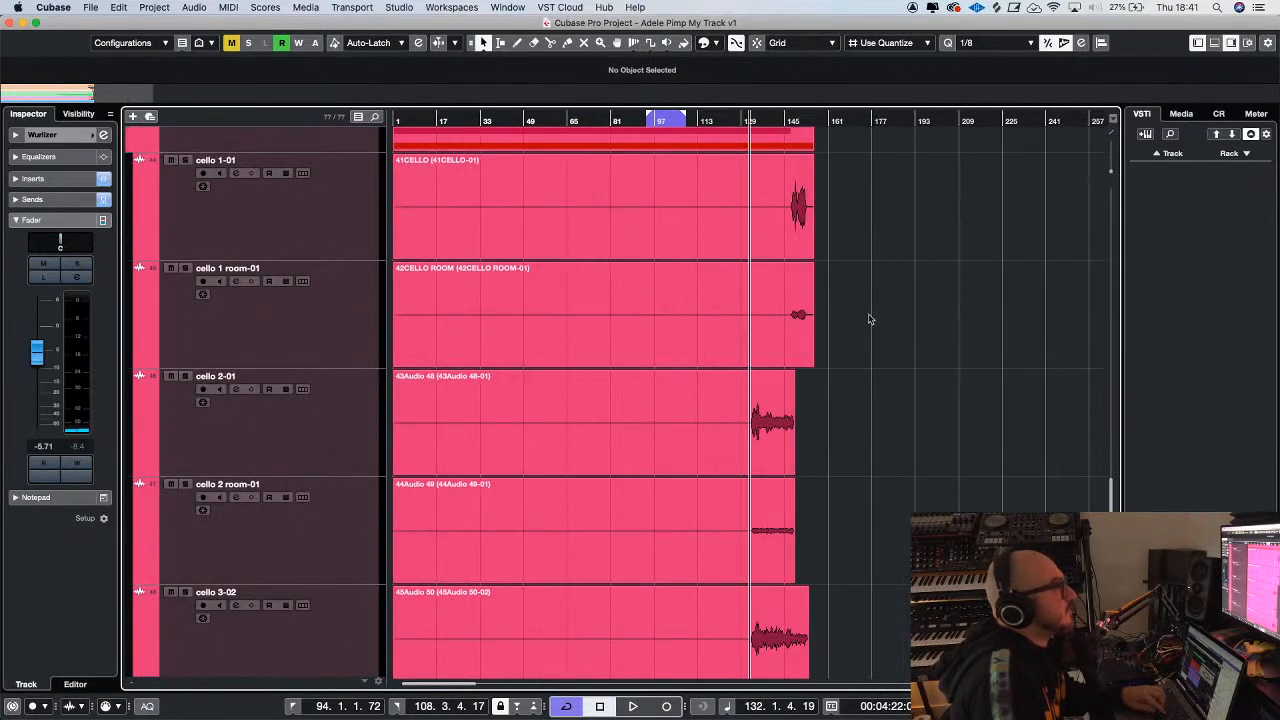
pyautogui.press('space')
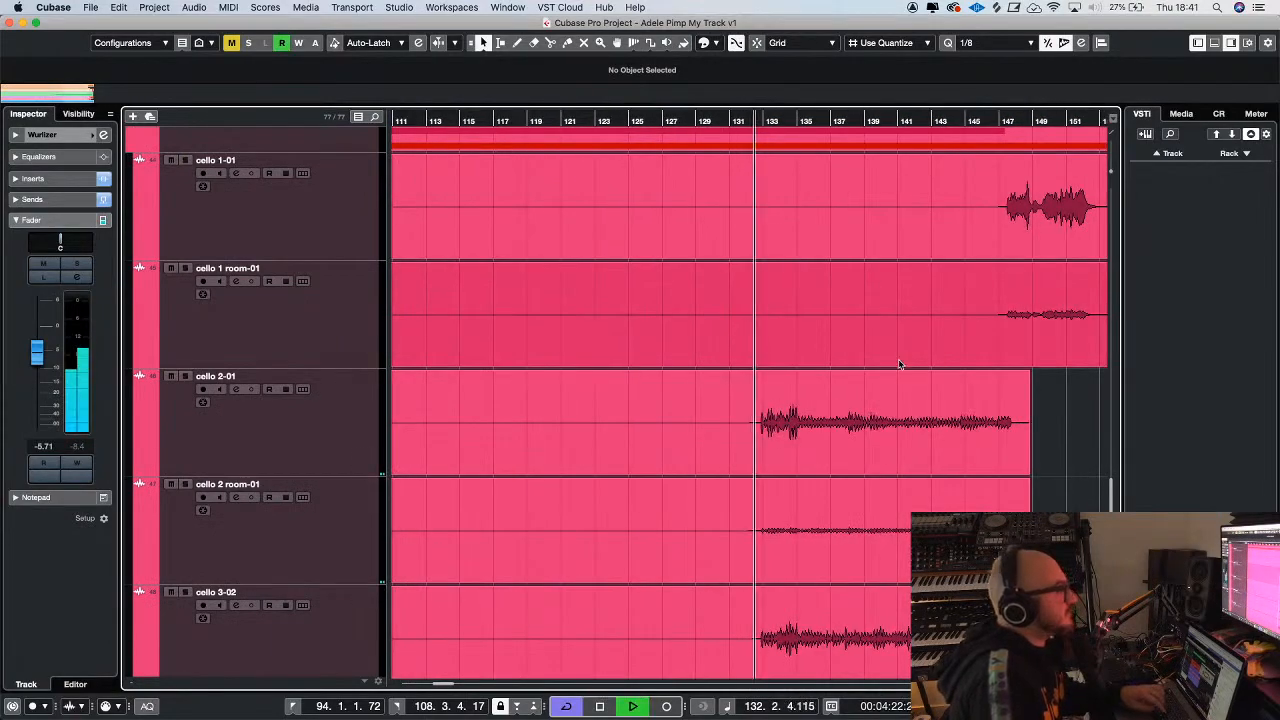
pyautogui.press('h')
pyautogui.press('h')
pyautogui.press('h')
pyautogui.press('h')
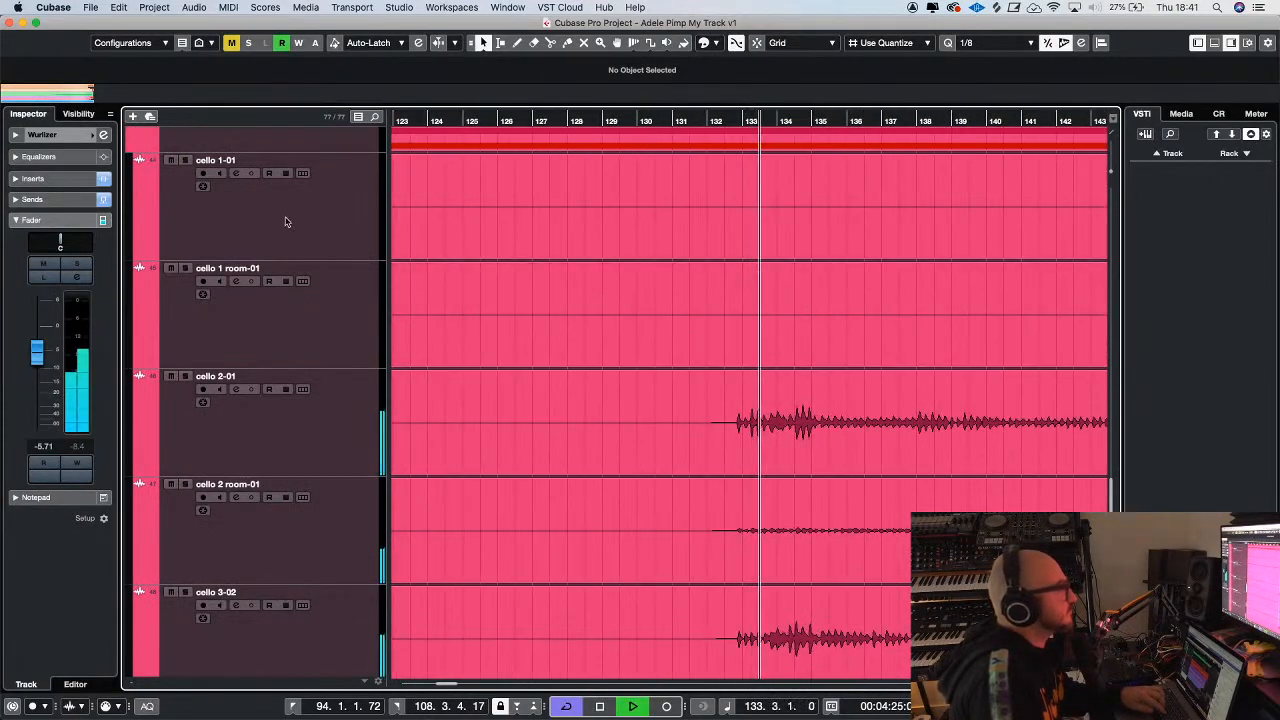
pyautogui.scroll(4, 322, 218)
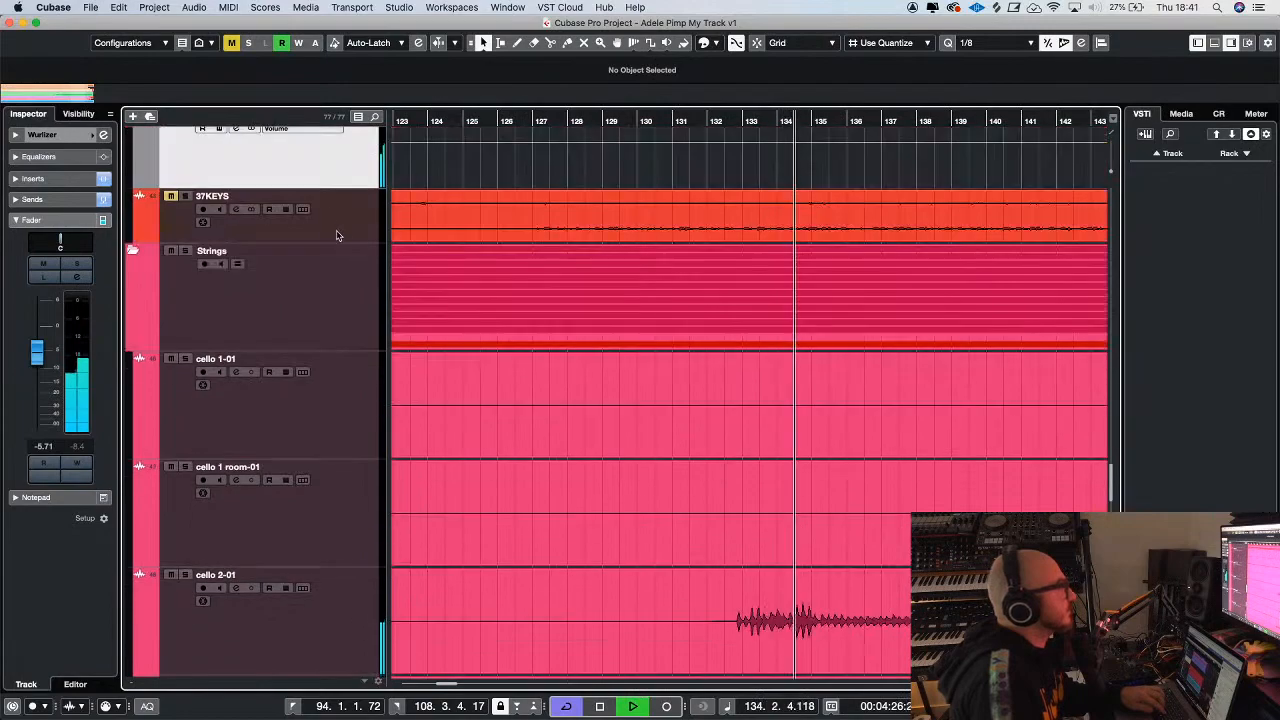
# Solo the Strings folder, listen to the cello tracks, and stop playback
pyautogui.press('g')
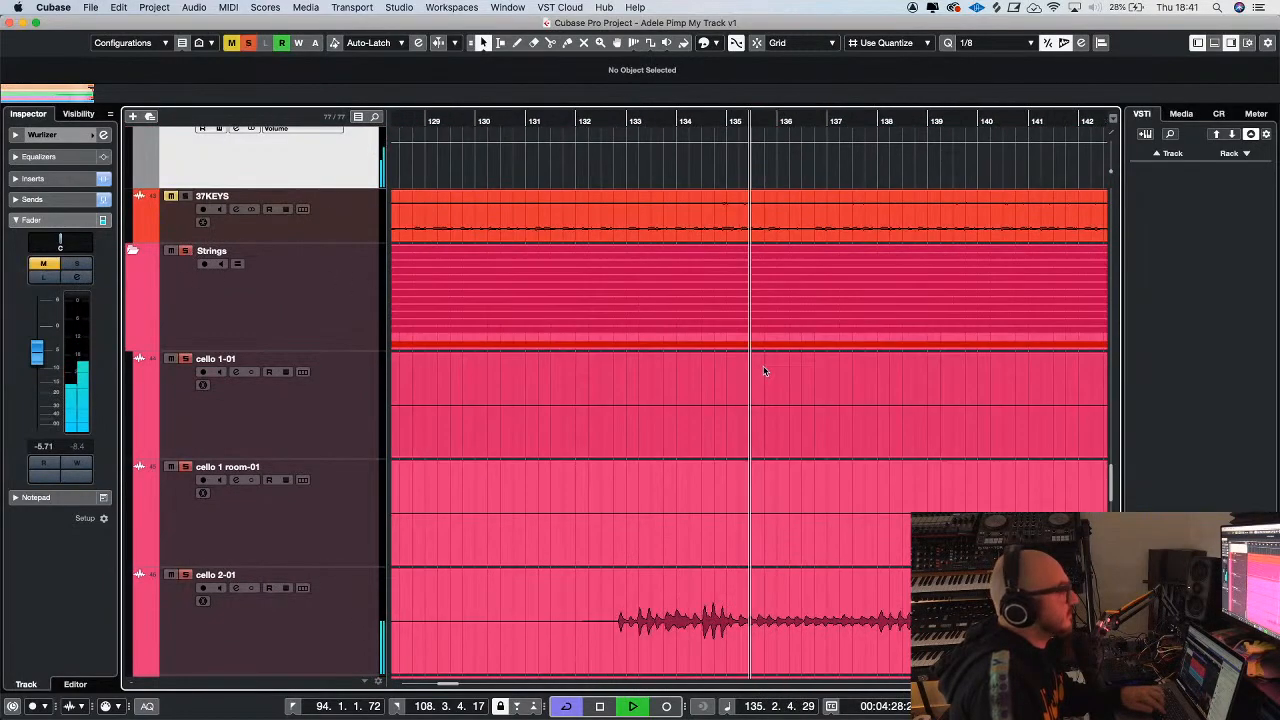
pyautogui.scroll(-7, 768, 368)
pyautogui.press('g')
pyautogui.press('g')
pyautogui.press('g')
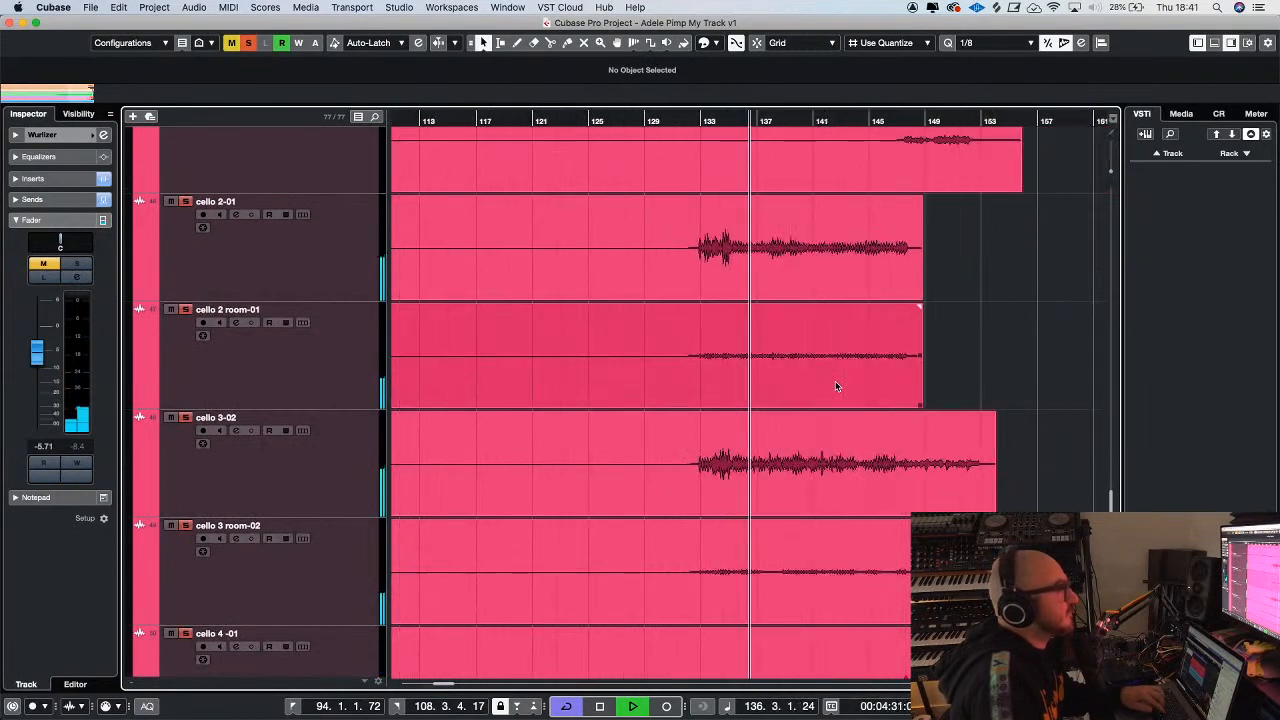
pyautogui.scroll(3, 898, 356)
pyautogui.press('g')
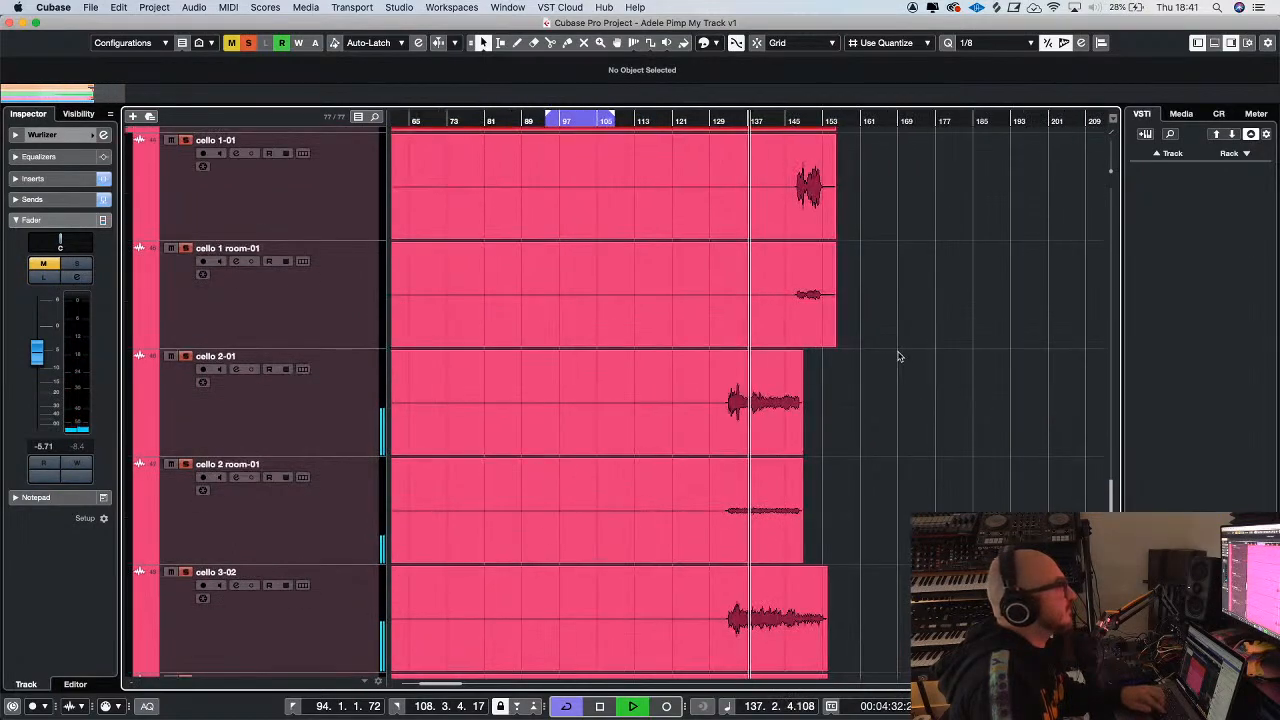
pyautogui.press('g')
pyautogui.scroll(2, 914, 366)
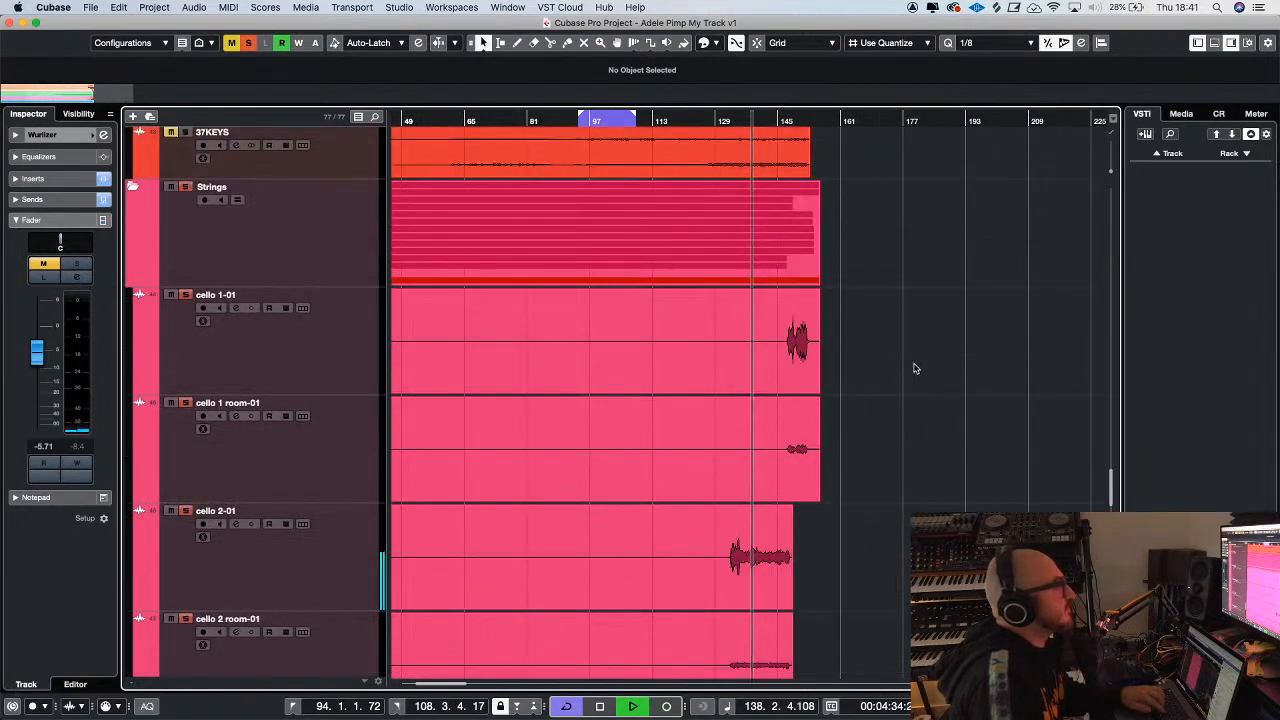
pyautogui.press('space')
pyautogui.click(349, 358)
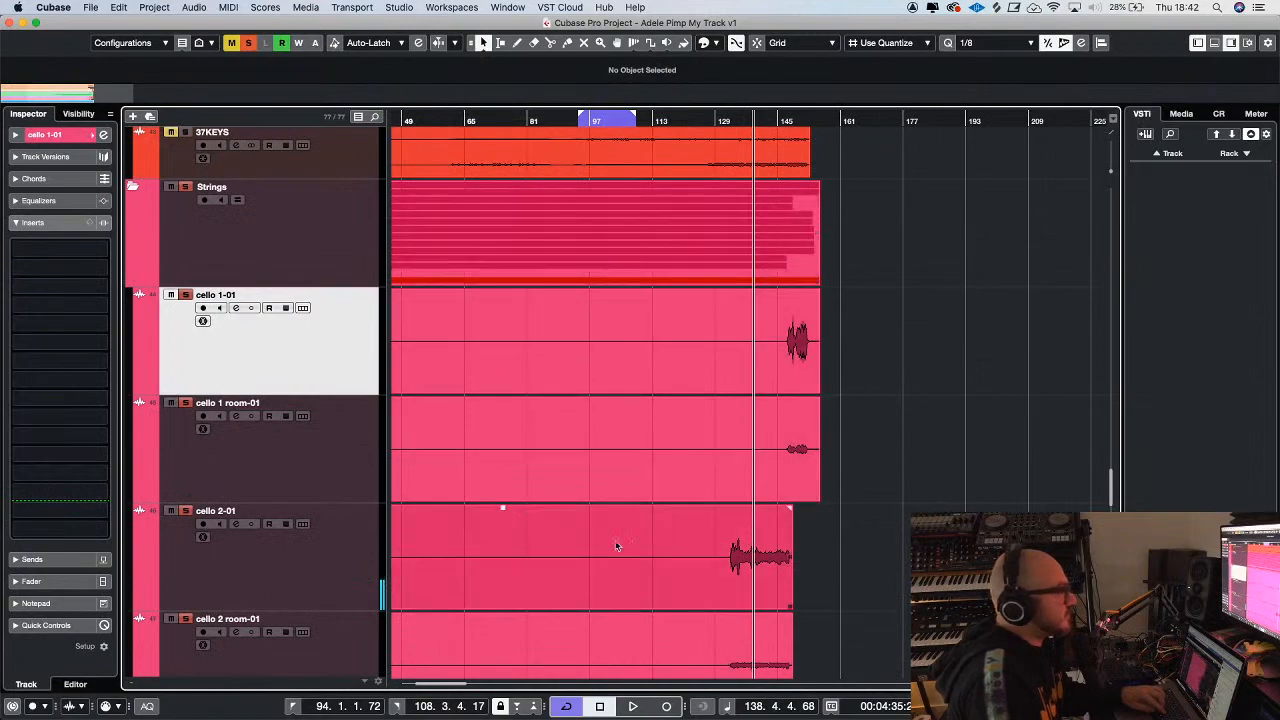
pyautogui.click(331, 574)
pyautogui.press('h')
pyautogui.scroll(-2, 449, 471)
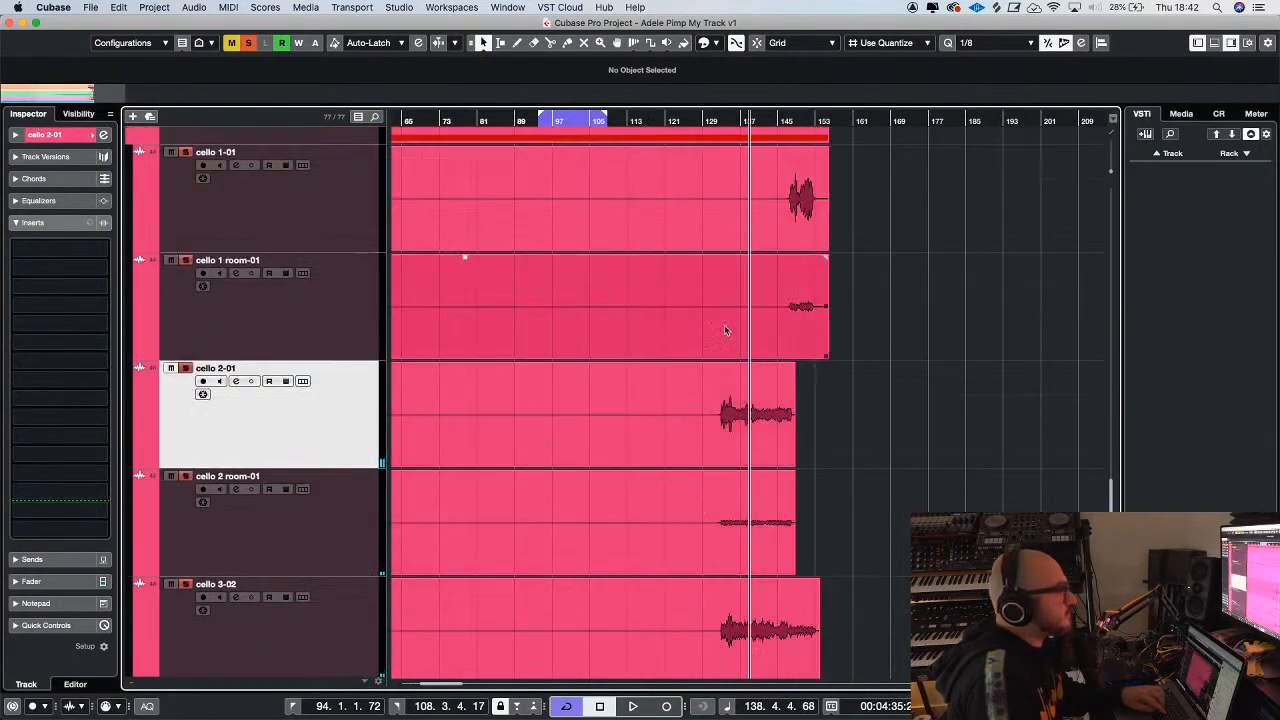
pyautogui.click(443, 474)
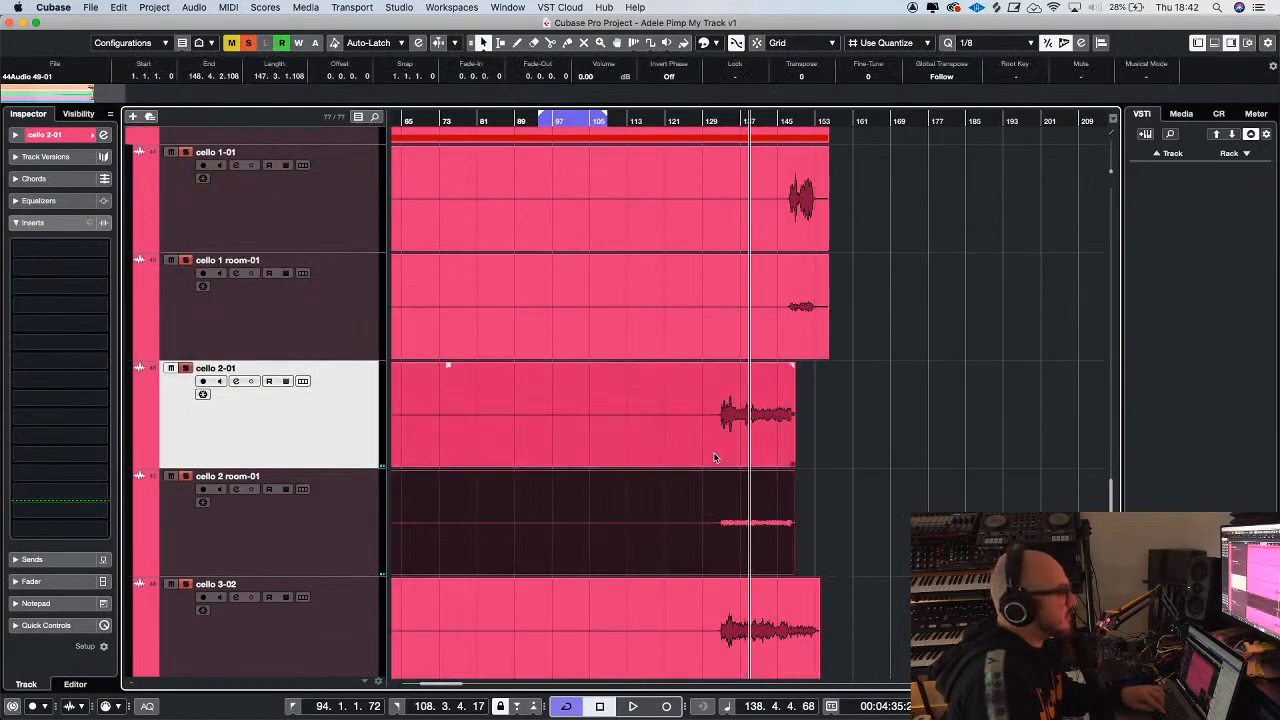
# Select the room tracks of cellos 1 to 6 in the Strings folder and remove them from the project
pyautogui.click(342, 504)
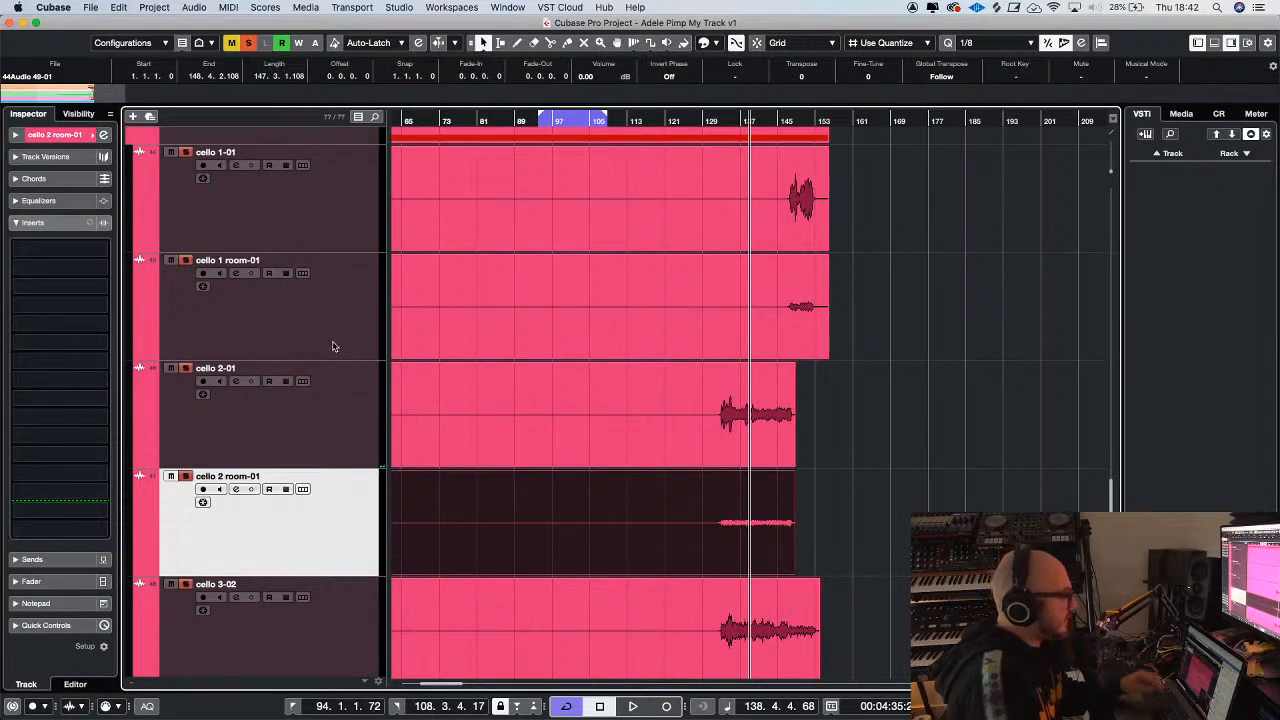
pyautogui.keyDown('super'); pyautogui.click(334, 346); pyautogui.keyUp('super')
pyautogui.scroll(-1, 926, 437)
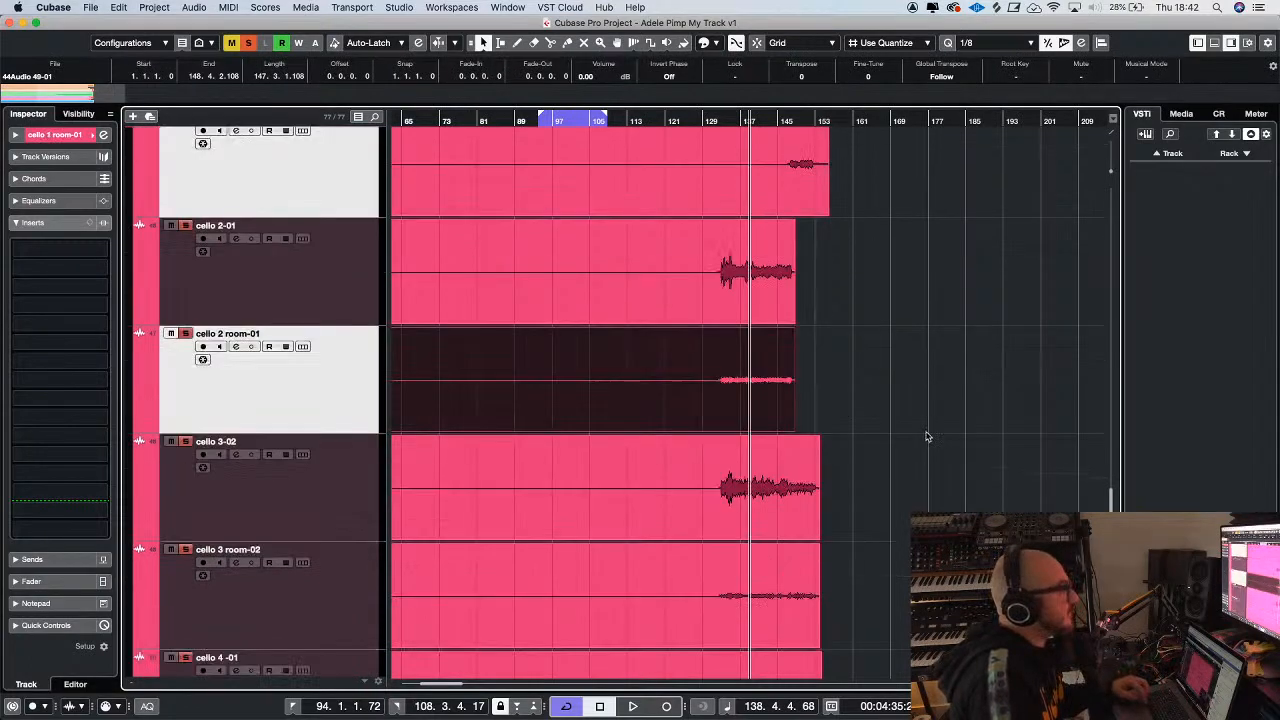
pyautogui.keyDown('super'); pyautogui.click(343, 595); pyautogui.keyUp('super')
pyautogui.scroll(-3, 999, 440)
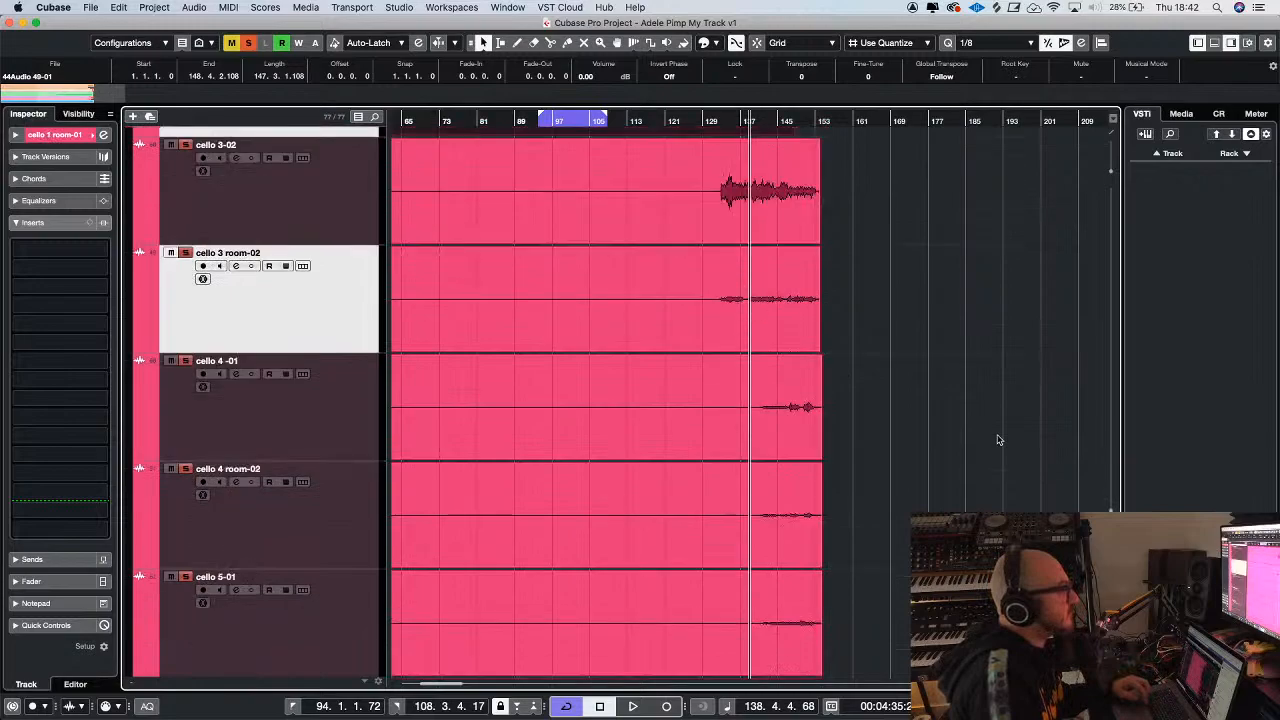
pyautogui.keyDown('super'); pyautogui.click(343, 541); pyautogui.keyUp('super')
pyautogui.scroll(-1, 973, 432)
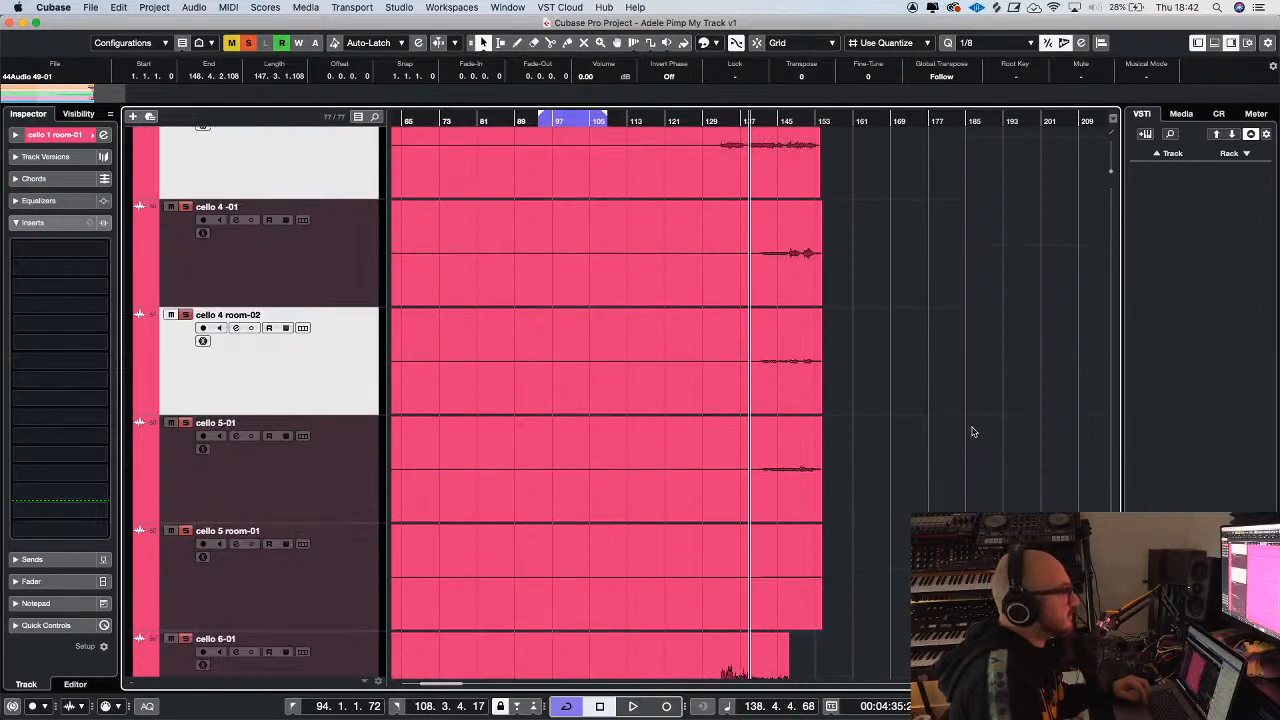
pyautogui.keyDown('super'); pyautogui.click(360, 578); pyautogui.keyUp('super')
pyautogui.scroll(-1, 930, 471)
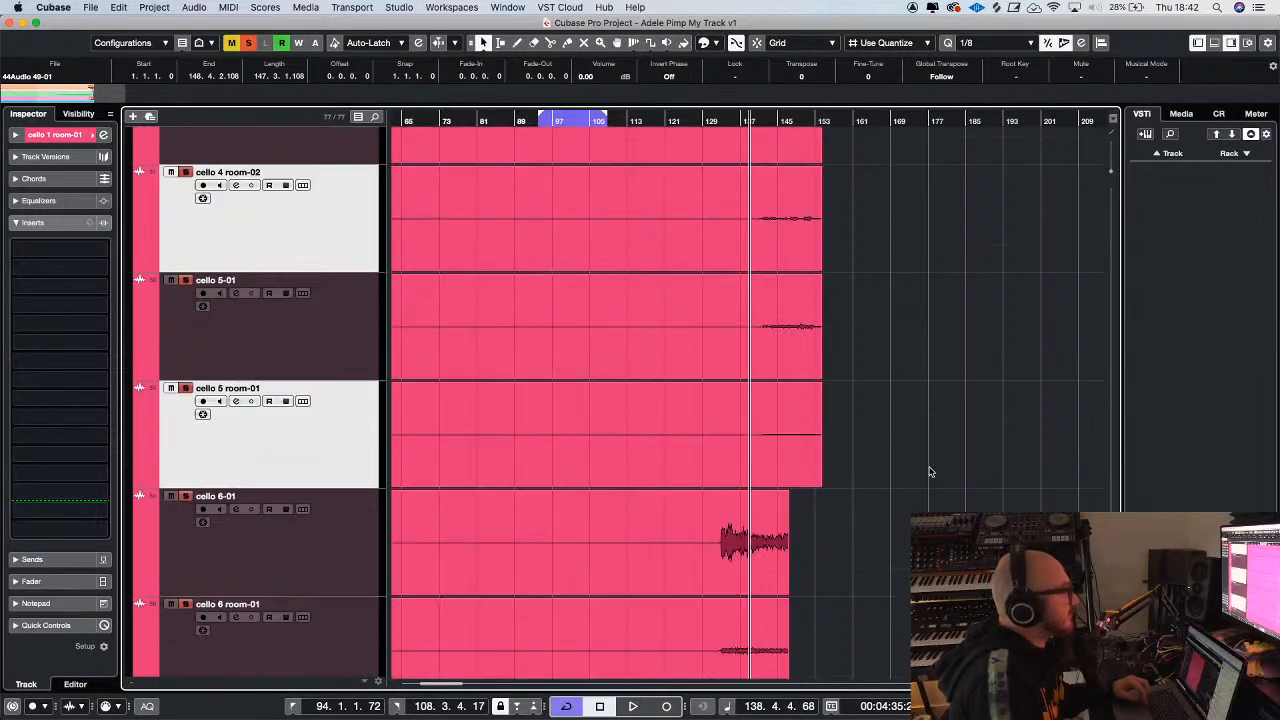
pyautogui.scroll(-1, 929, 472)
pyautogui.keyDown('super'); pyautogui.click(277, 534); pyautogui.keyUp('super')
pyautogui.rightClick(286, 534)
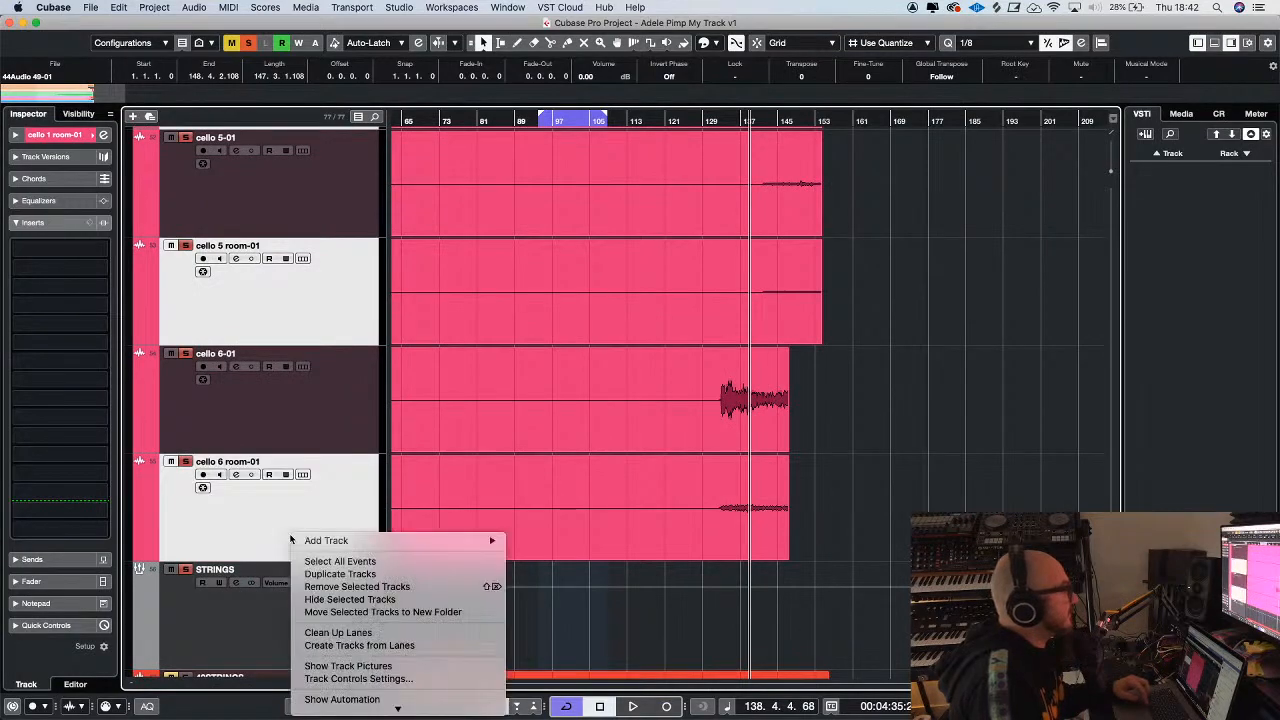
pyautogui.click(345, 586)
# Select the cello 2-01 track and play the soloed strings from about bar 133
pyautogui.press('g')
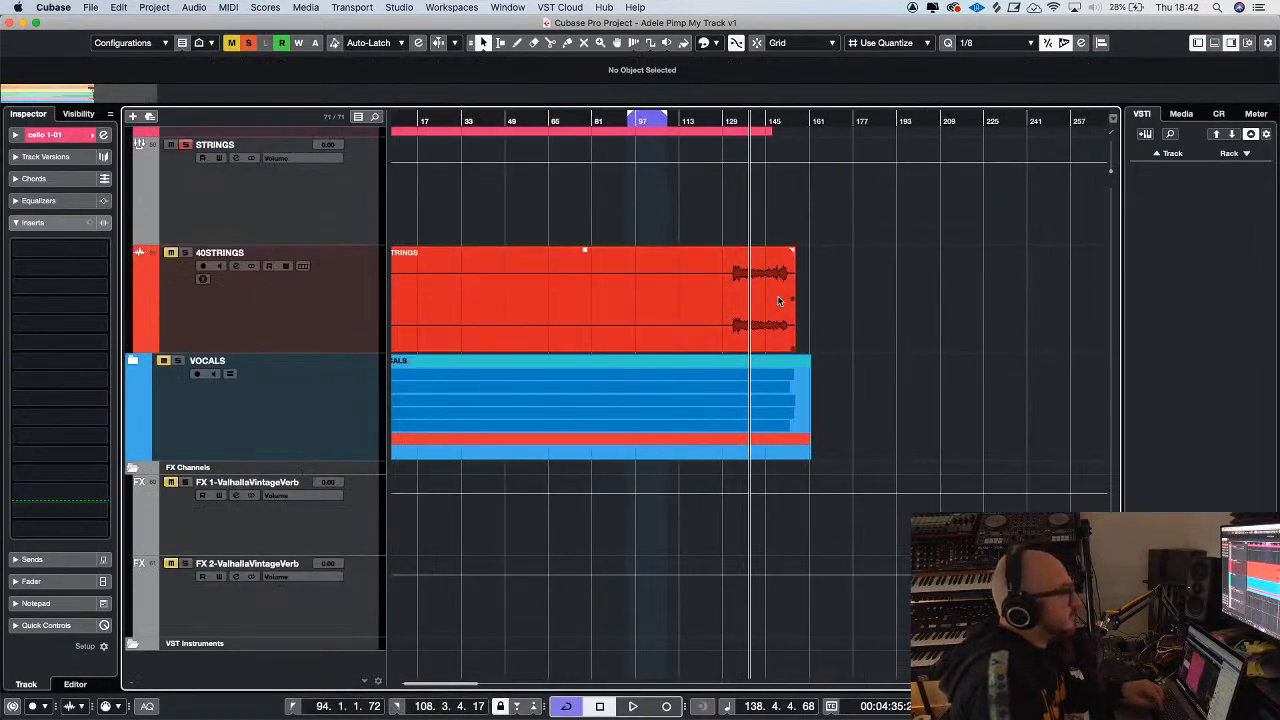
pyautogui.press('g')
pyautogui.press('super+z')
pyautogui.scroll(4, 791, 286)
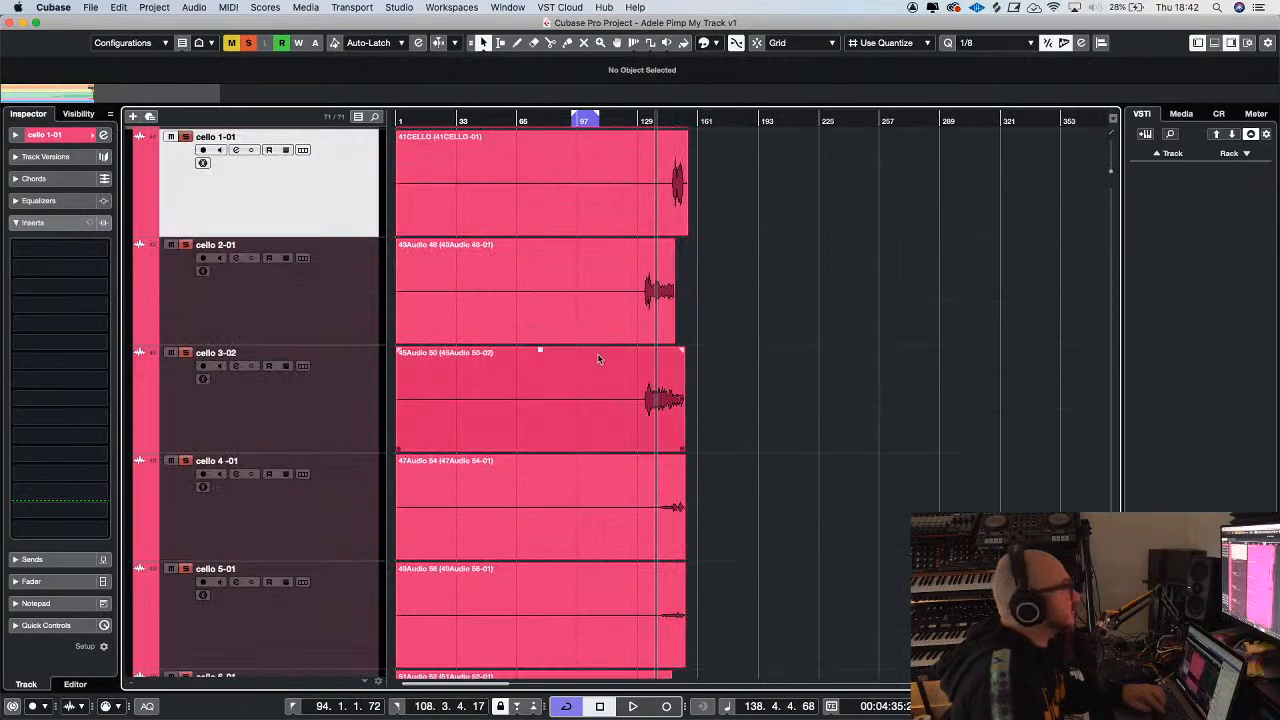
pyautogui.press('g')
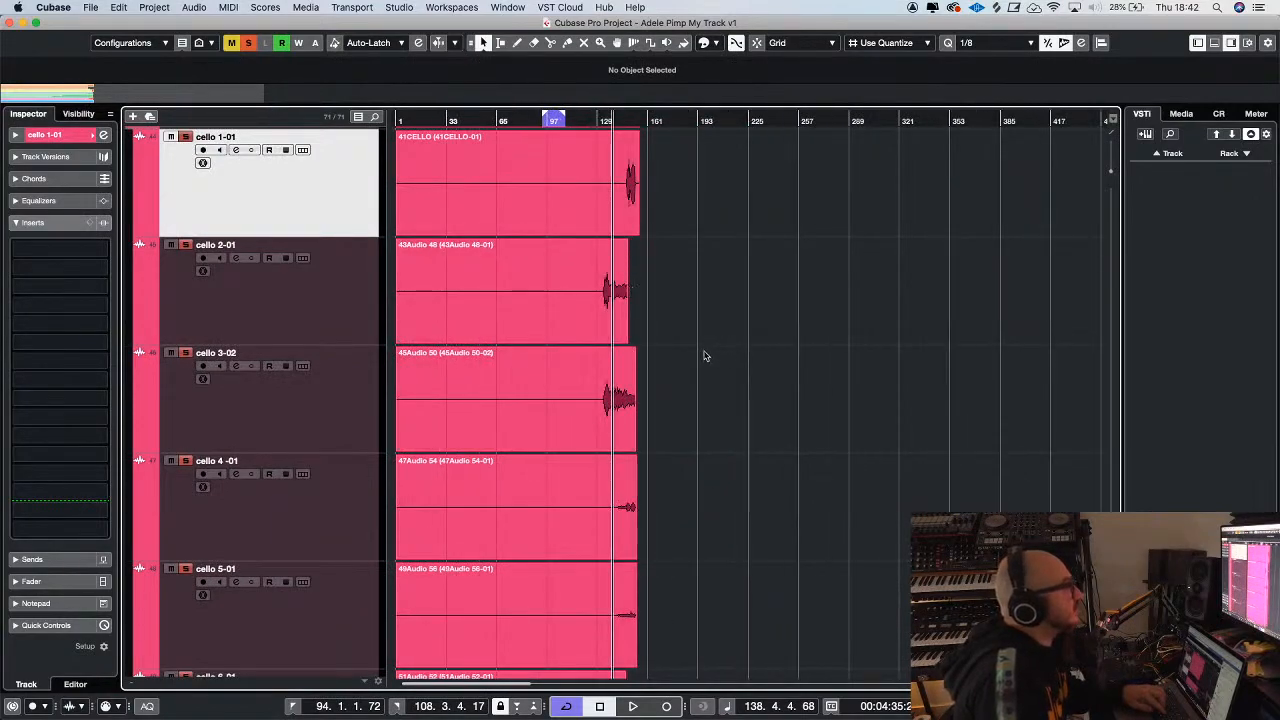
pyautogui.scroll(3, 704, 355)
pyautogui.click(318, 460)
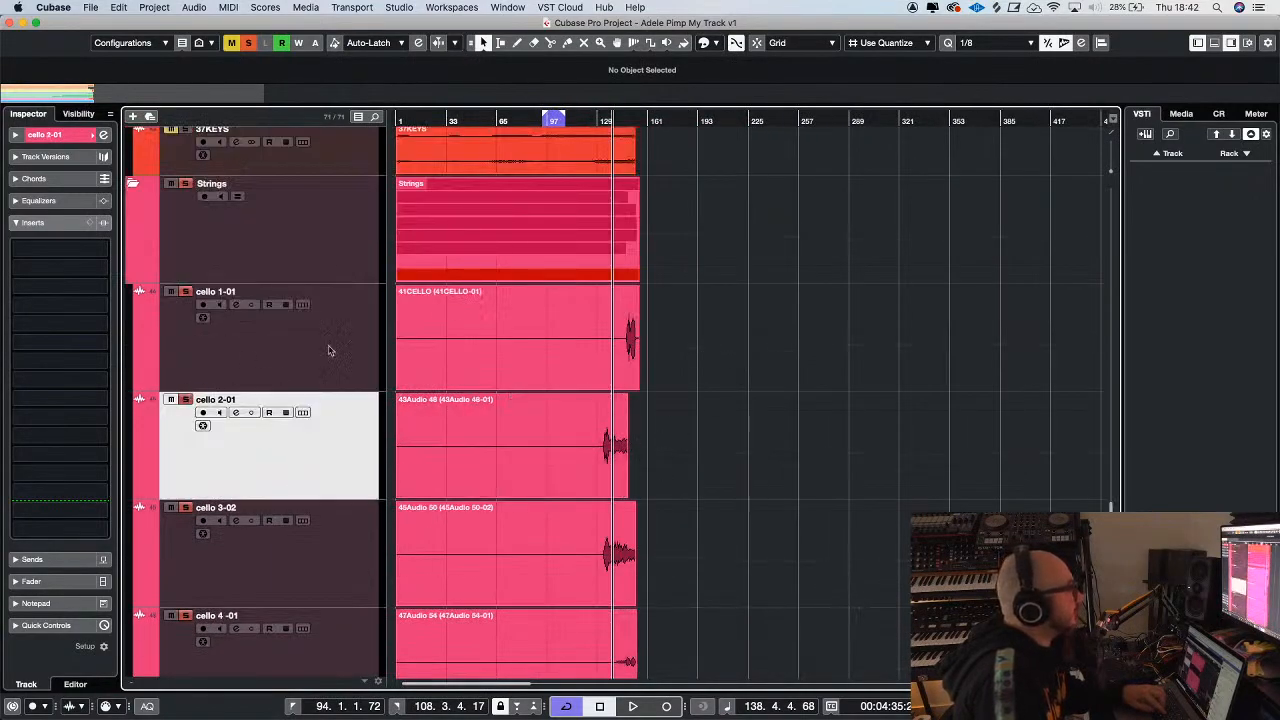
pyautogui.press('h')
pyautogui.press('h')
pyautogui.press('h')
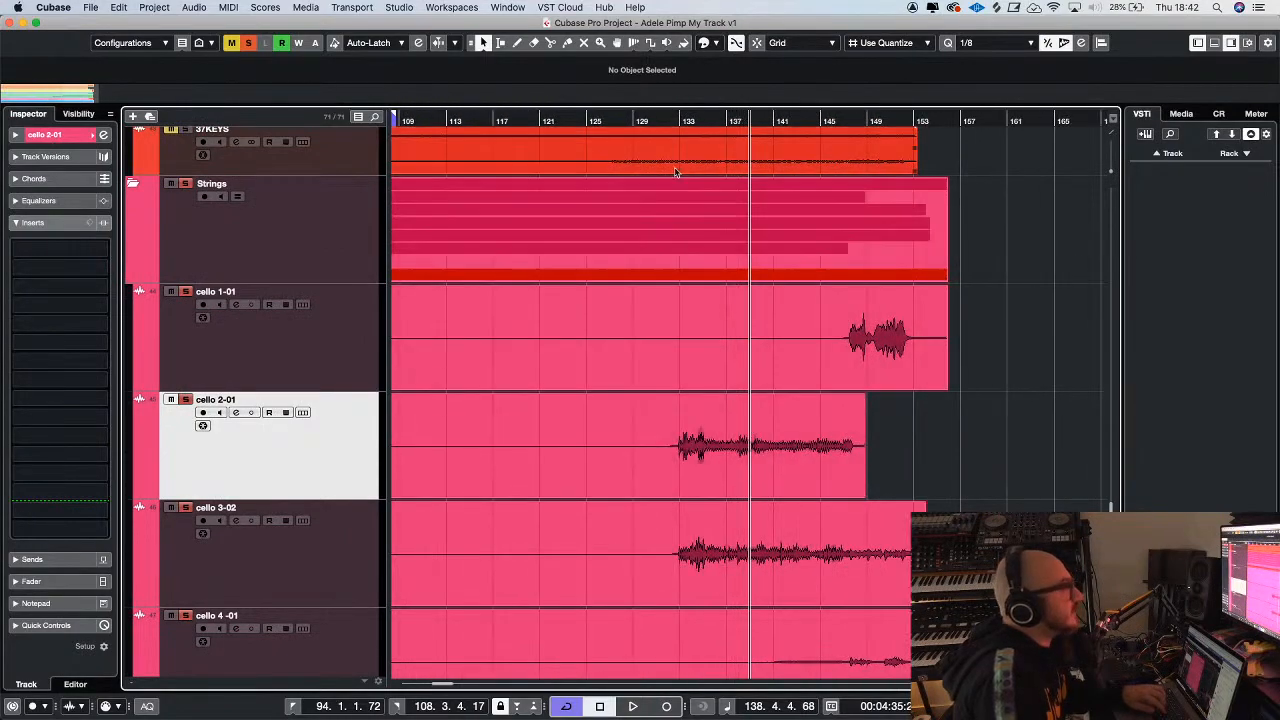
pyautogui.click(675, 120)
pyautogui.press('space')
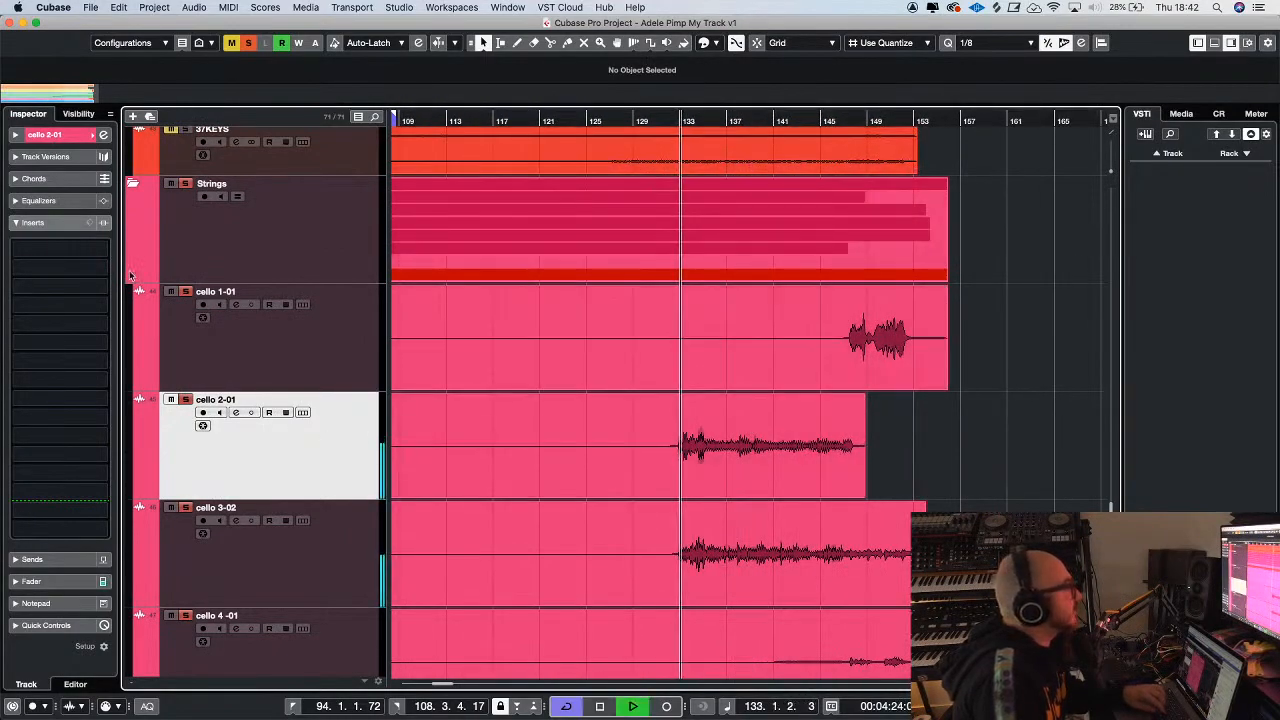
# Show the volume and pan settings for the cello tracks, and move cello 6-01 directly above cello 3-02
pyautogui.click(60, 134)
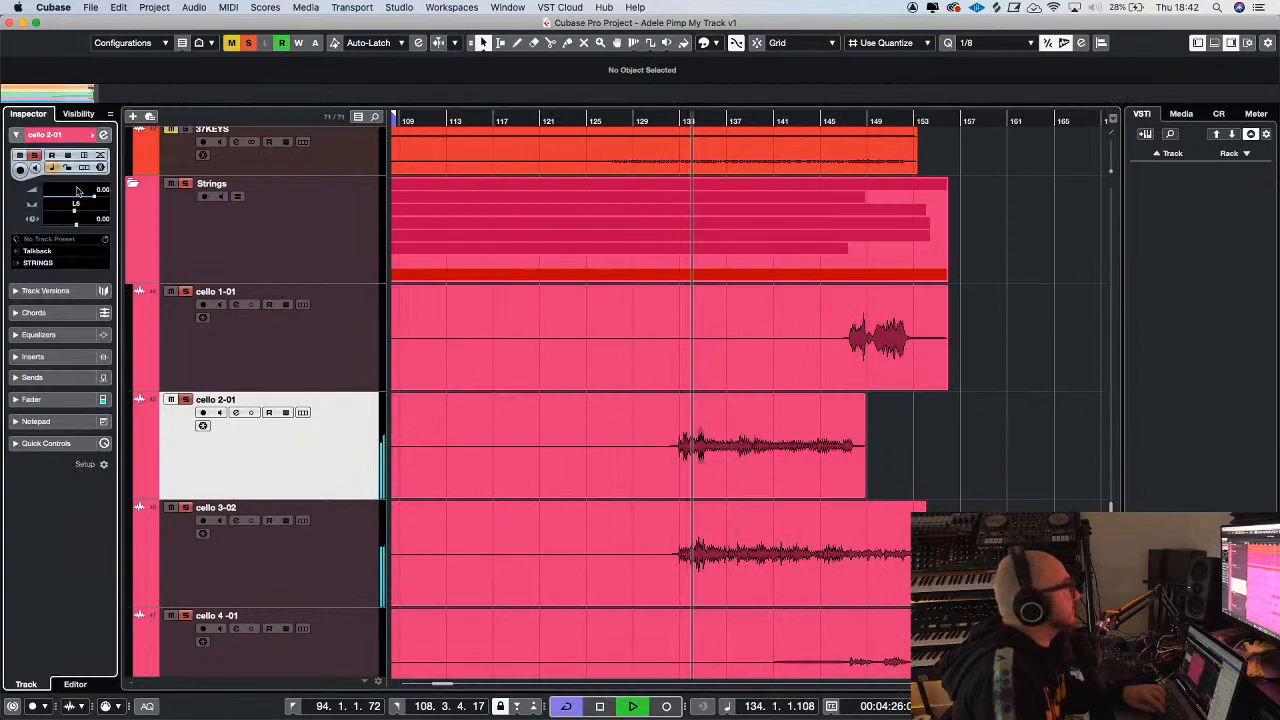
pyautogui.press('Down')
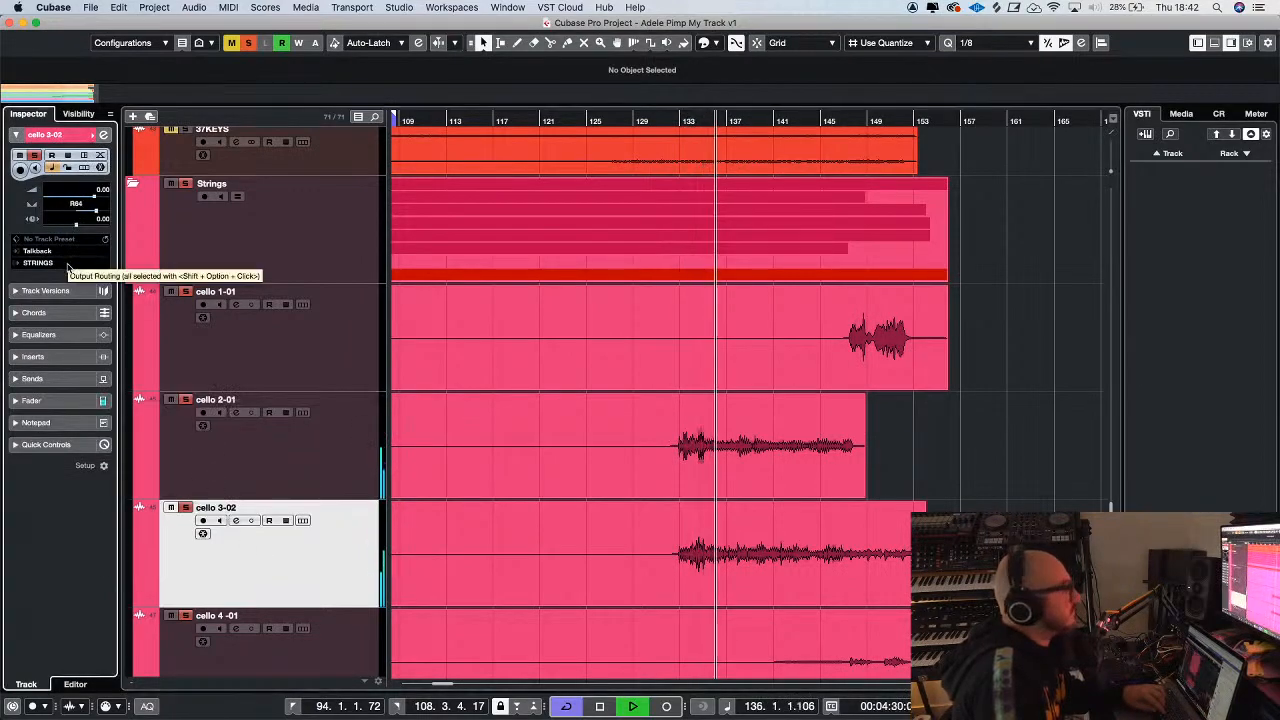
pyautogui.press('g')
pyautogui.scroll(-3, 948, 467)
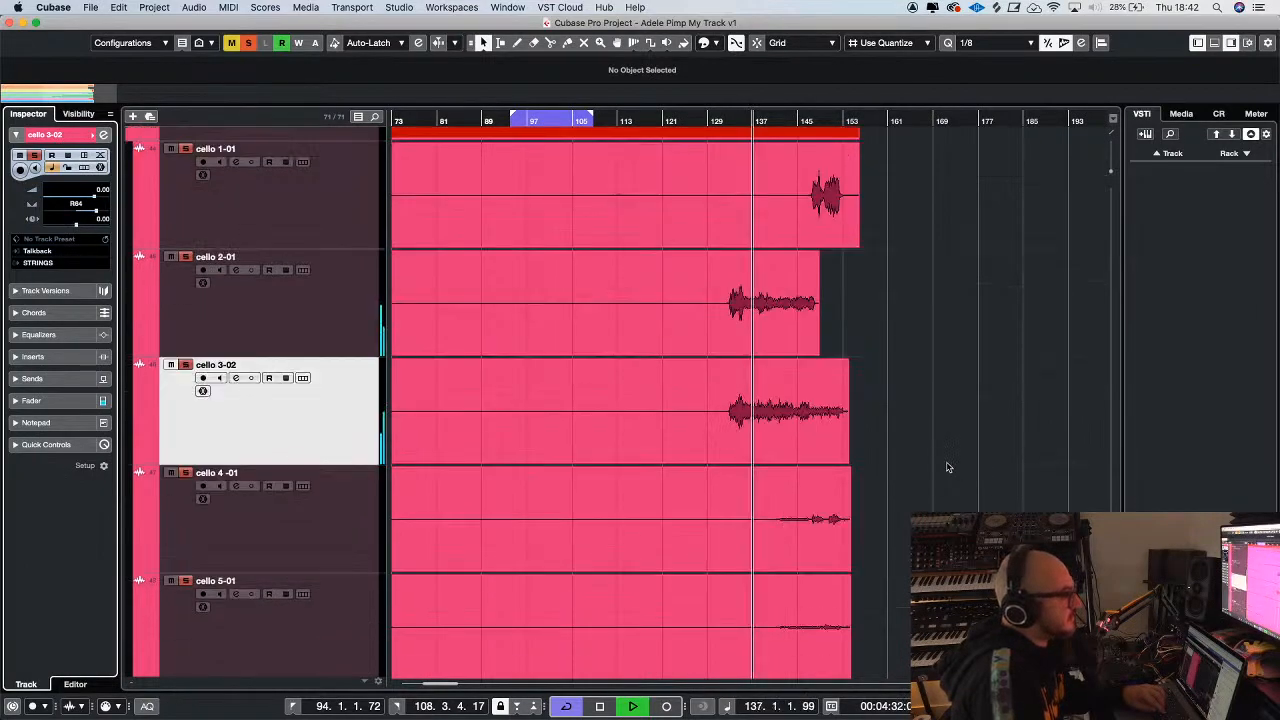
pyautogui.scroll(-2, 948, 467)
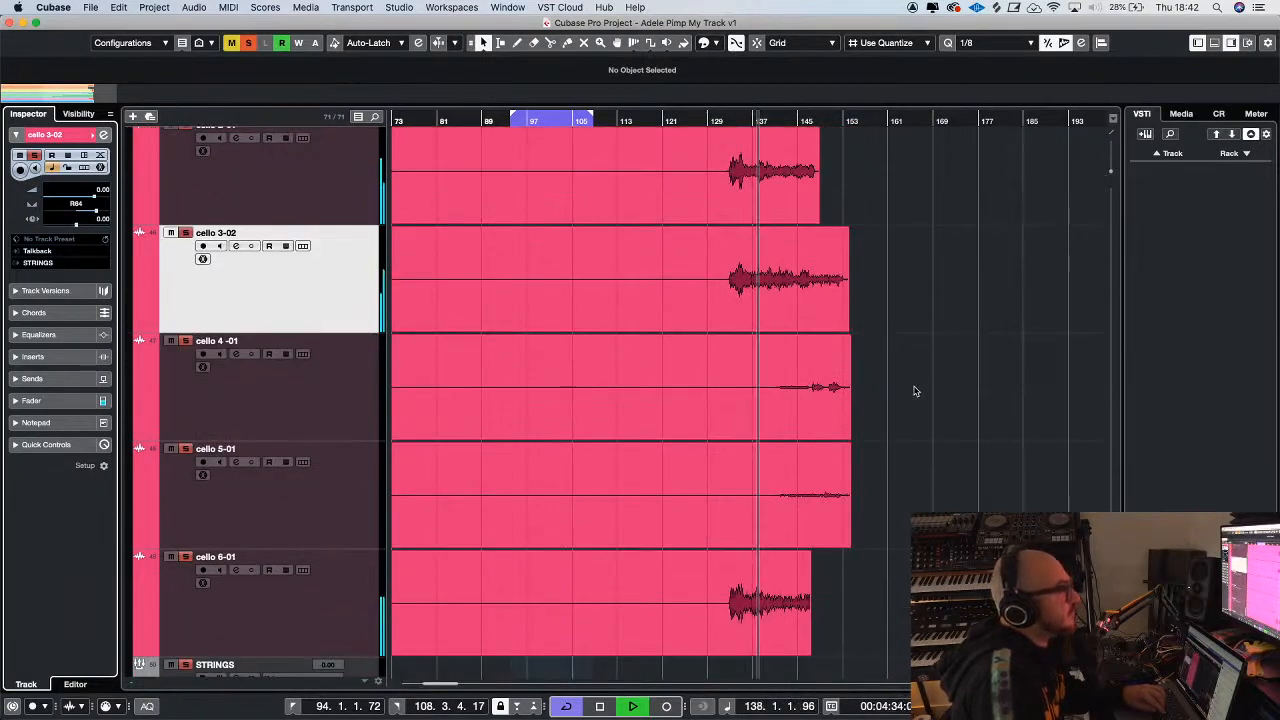
pyautogui.moveTo(337, 603); pyautogui.dragTo(346, 270)
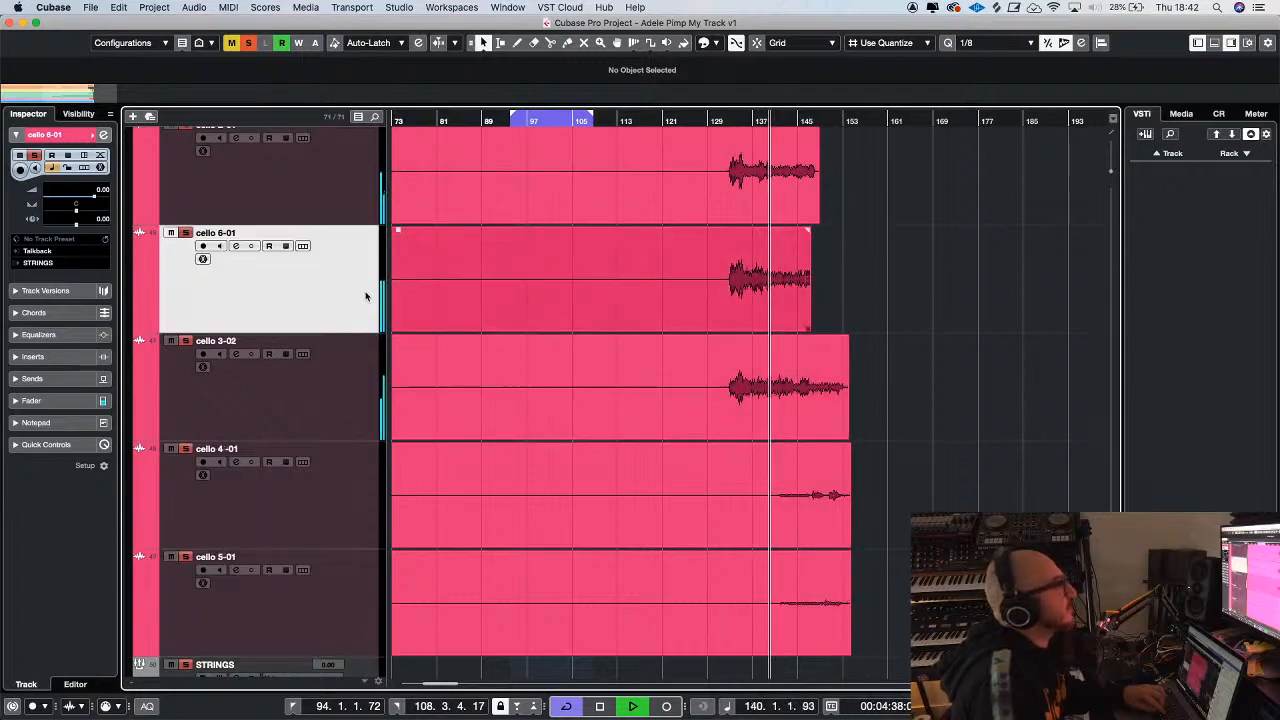
# Adjust the panning of cello 6-01 and set the pan of cello 3-02 to R22
pyautogui.click(216, 210)
pyautogui.click(206, 294)
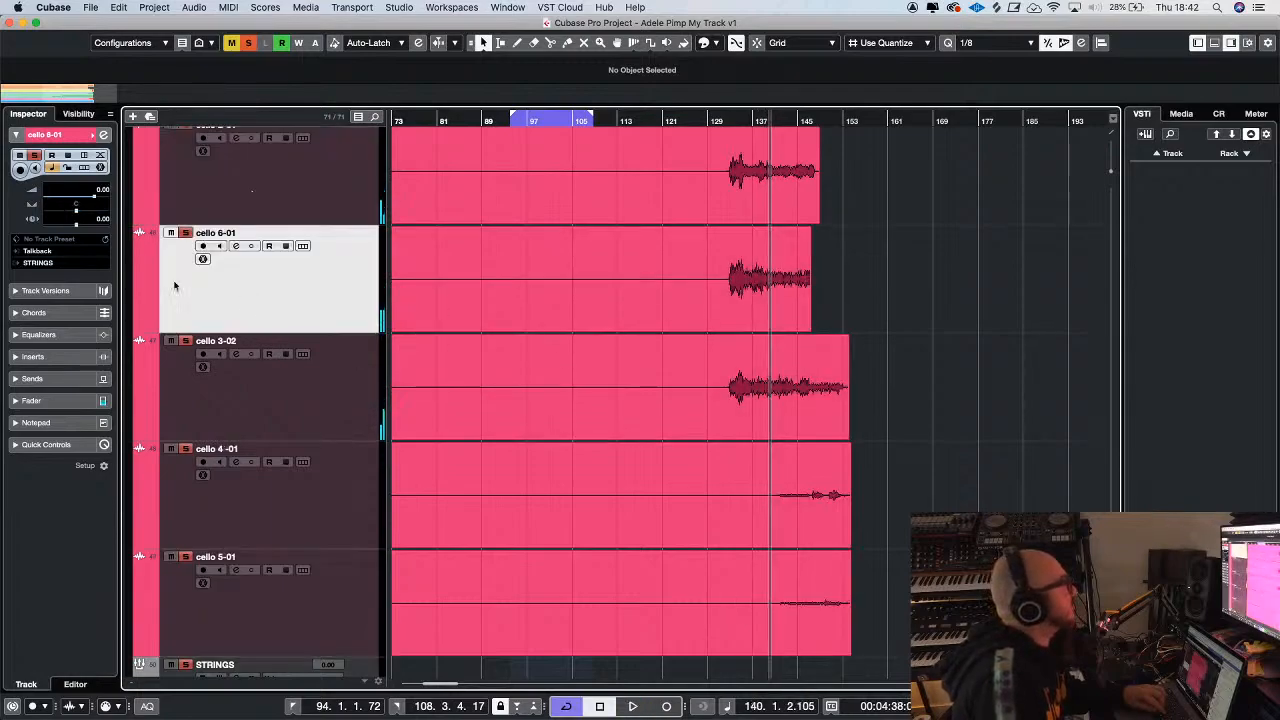
pyautogui.moveTo(75, 207); pyautogui.dragTo(83, 253)
pyautogui.click(185, 341)
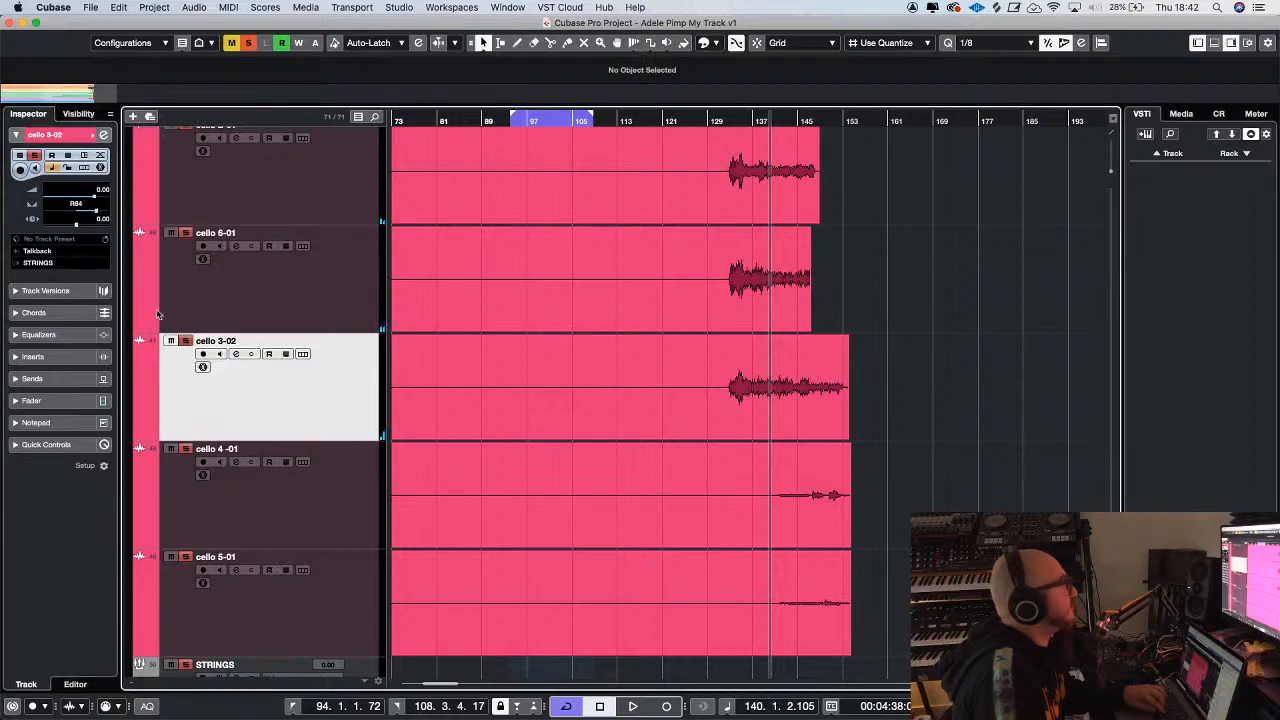
pyautogui.moveTo(95, 210); pyautogui.dragTo(88, 168)
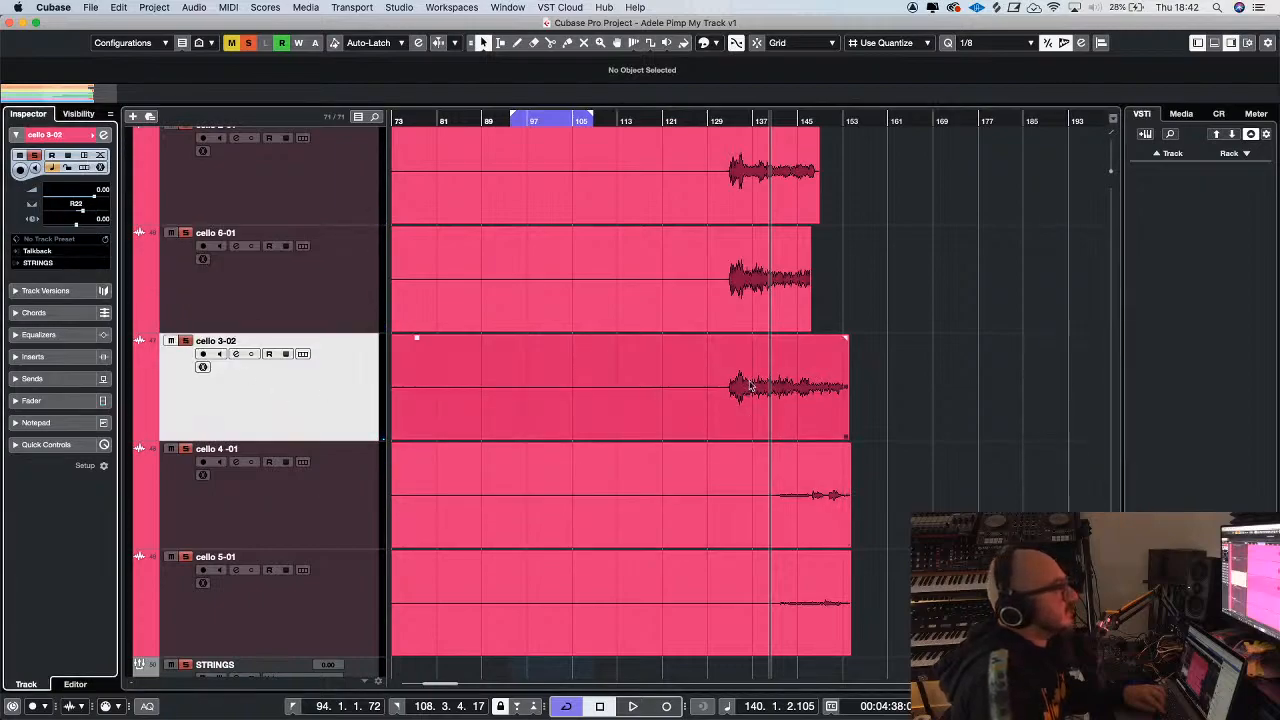
# Pan cello 4-01 to L62 and cello 5-01 to about R66
pyautogui.click(363, 505)
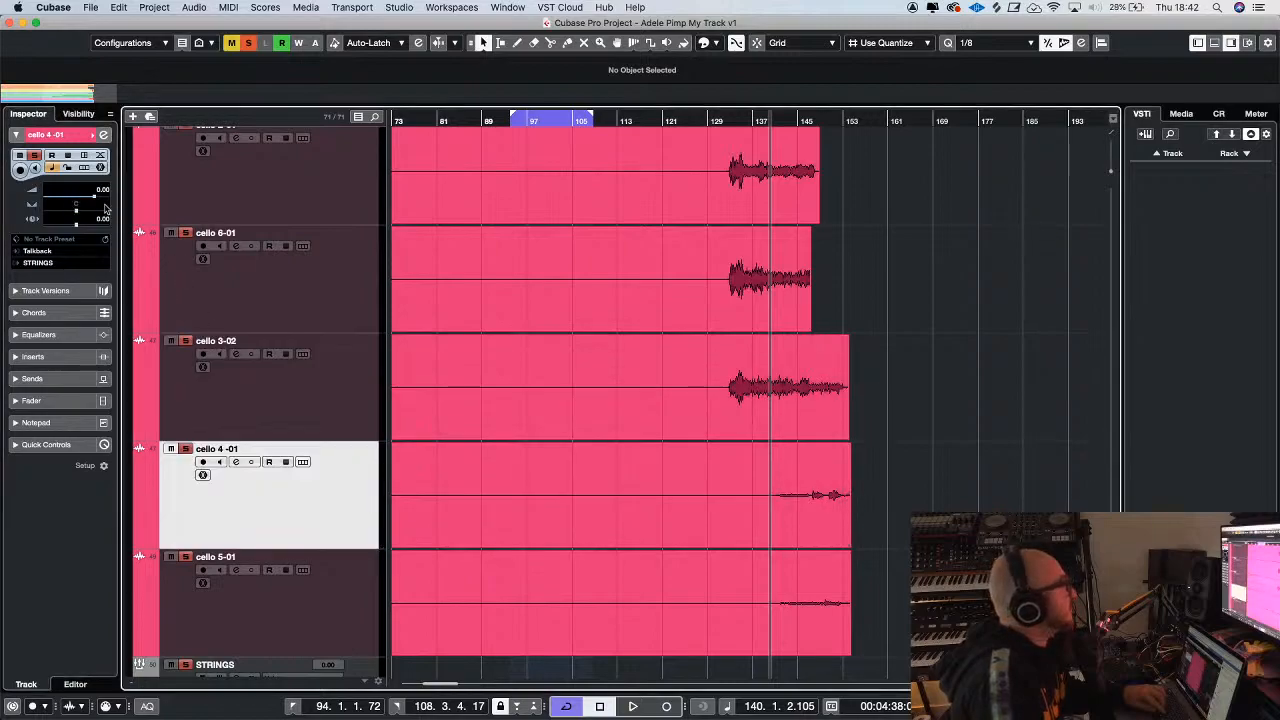
pyautogui.moveTo(74, 207); pyautogui.dragTo(80, 162)
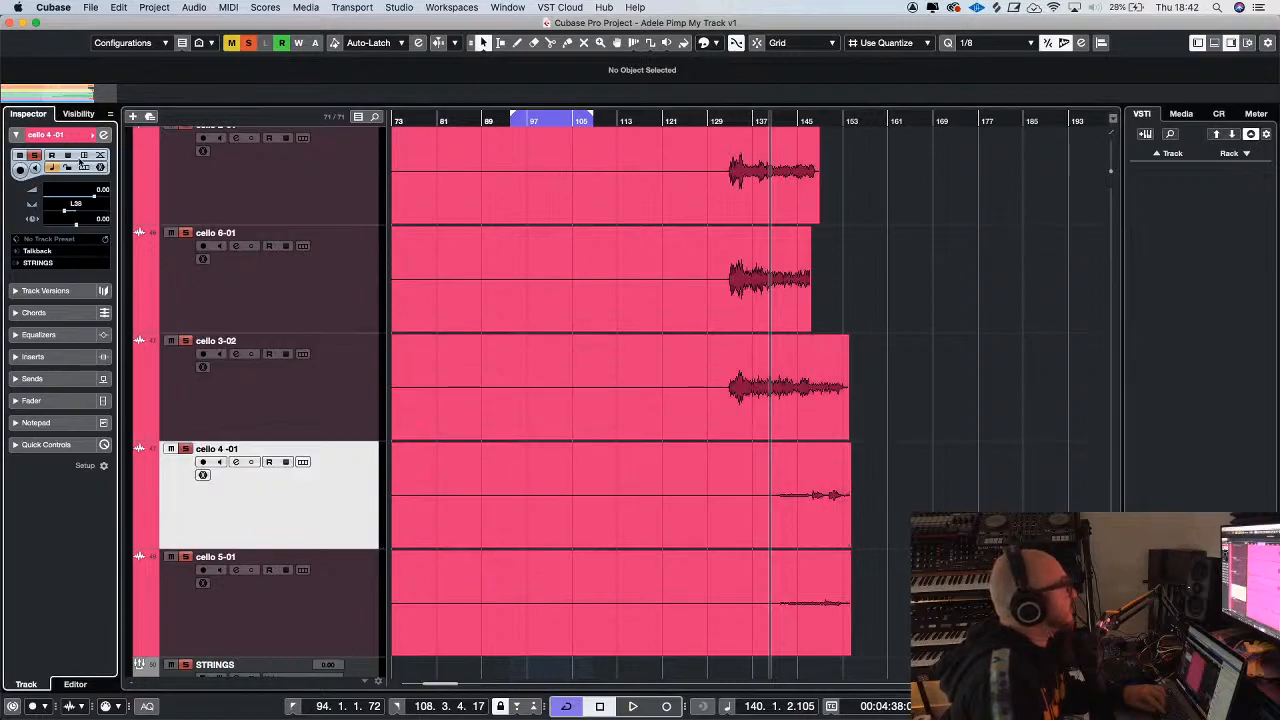
pyautogui.click(290, 590)
pyautogui.moveTo(78, 208); pyautogui.dragTo(80, 266)
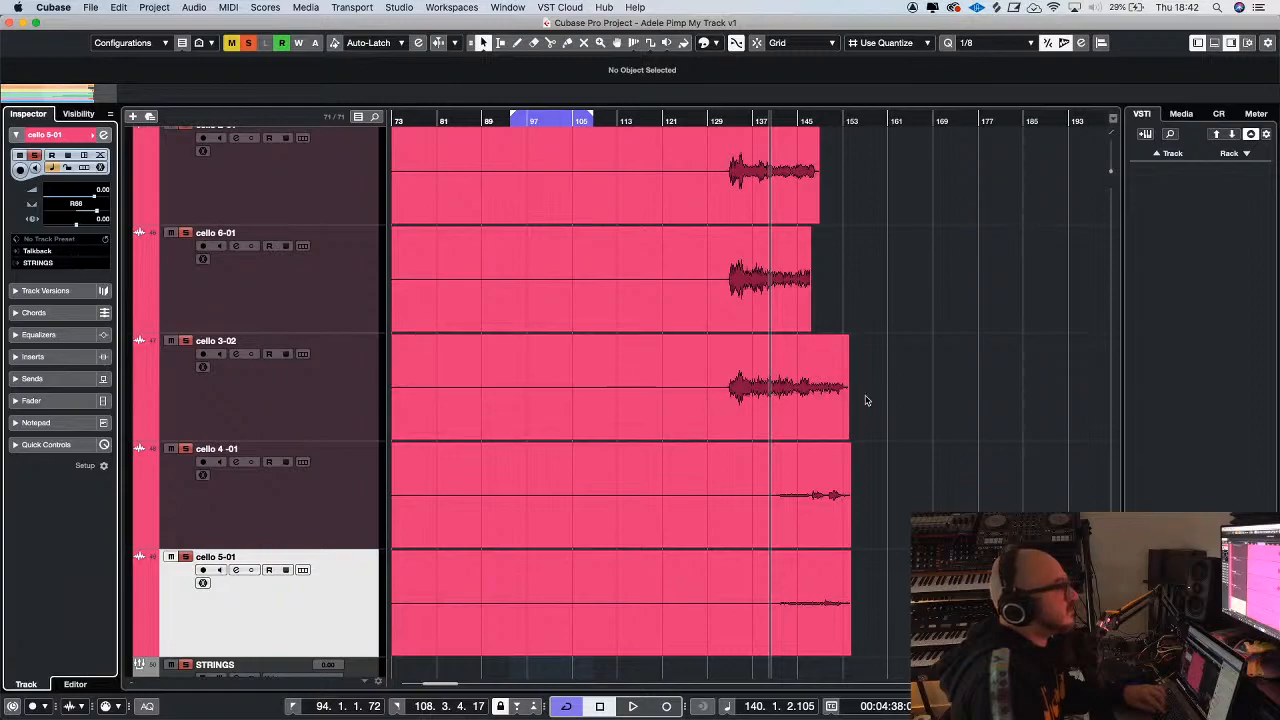
# Move the cello 1-01 track directly below cello 3-02 in the Strings folder
pyautogui.scroll(5, 912, 398)
pyautogui.scroll(-2, 830, 280)
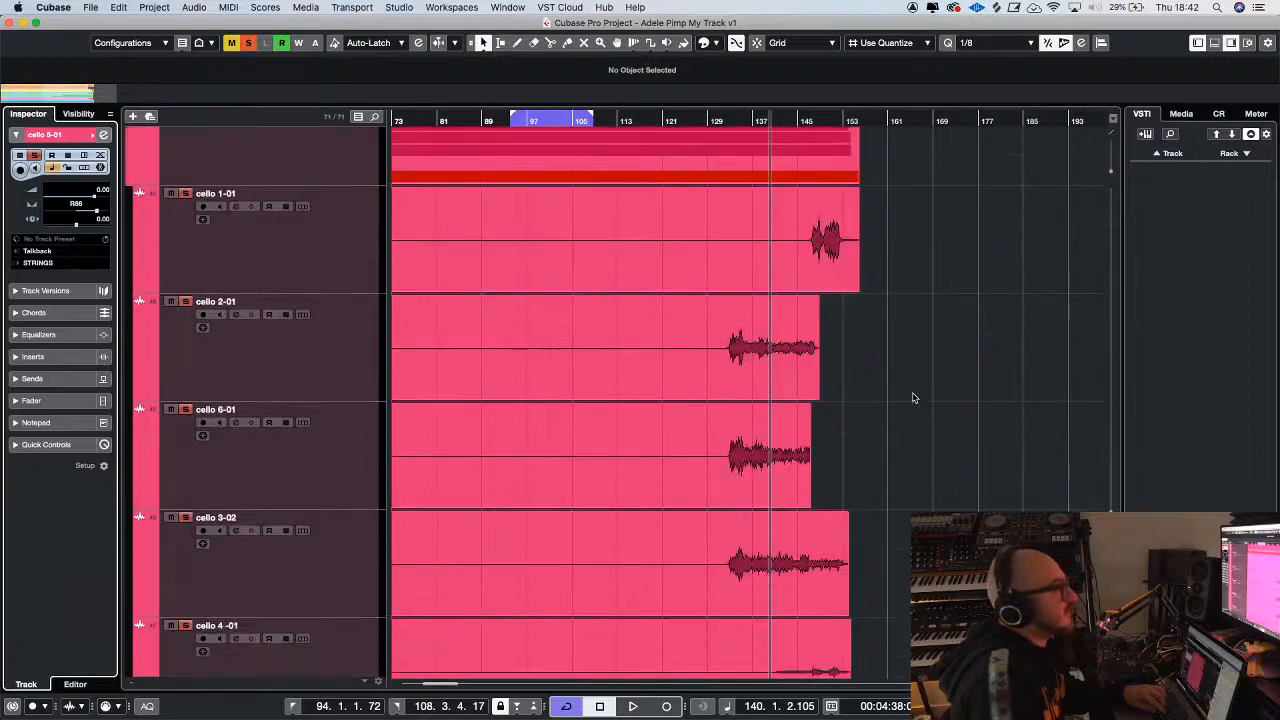
pyautogui.click(826, 268)
pyautogui.click(330, 268)
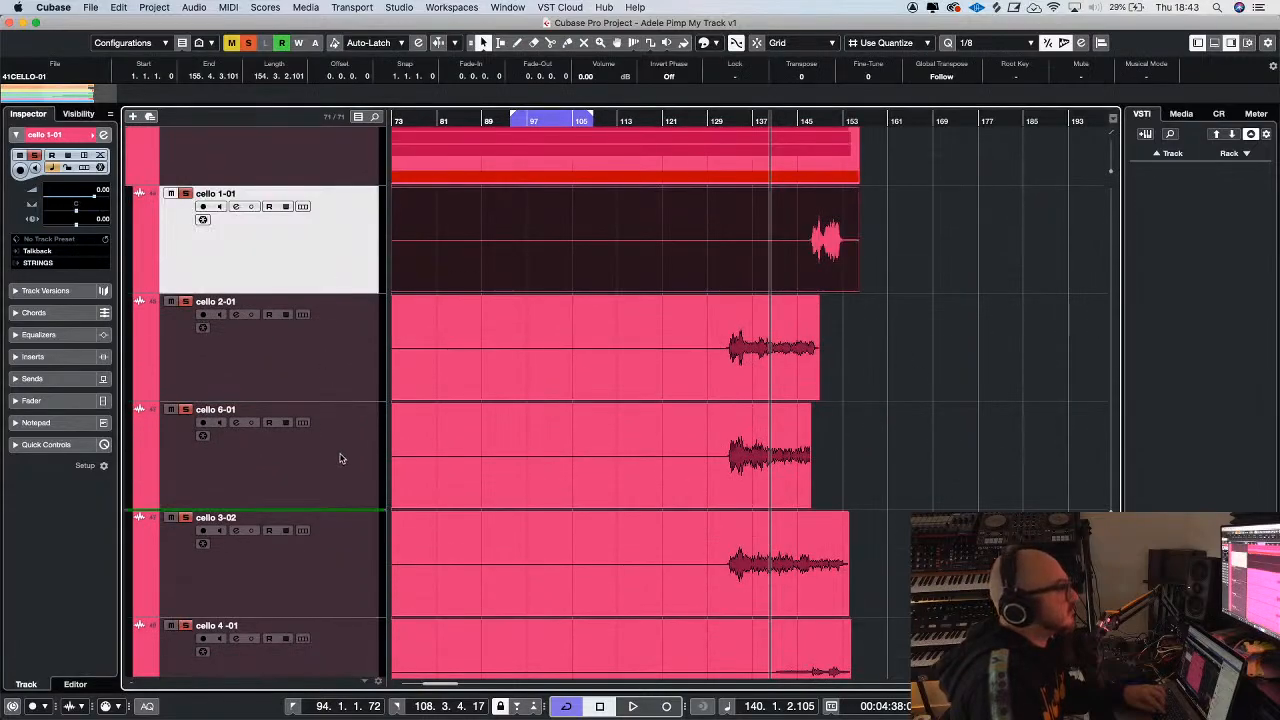
pyautogui.moveTo(345, 566); pyautogui.dragTo(346, 568)
pyautogui.click(785, 490)
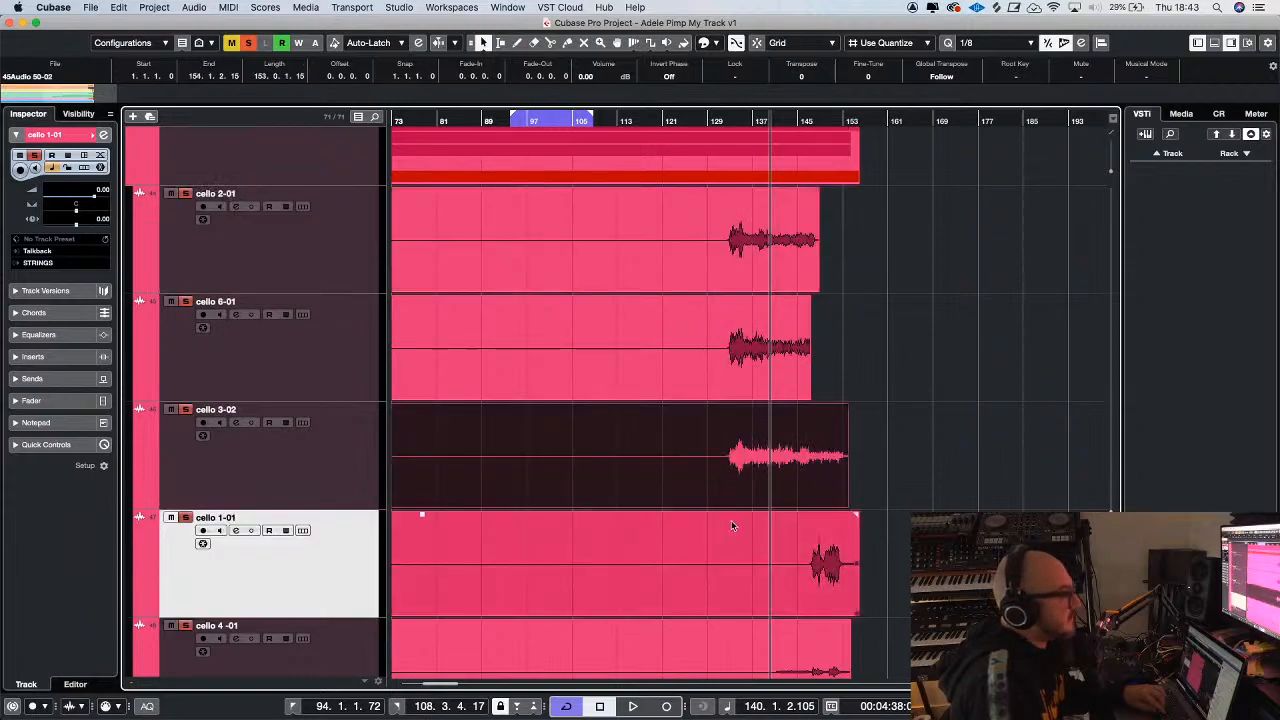
# Pan cello 1-01 to L22 and resume playback of the soloed strings
pyautogui.click(289, 476)
pyautogui.click(335, 544)
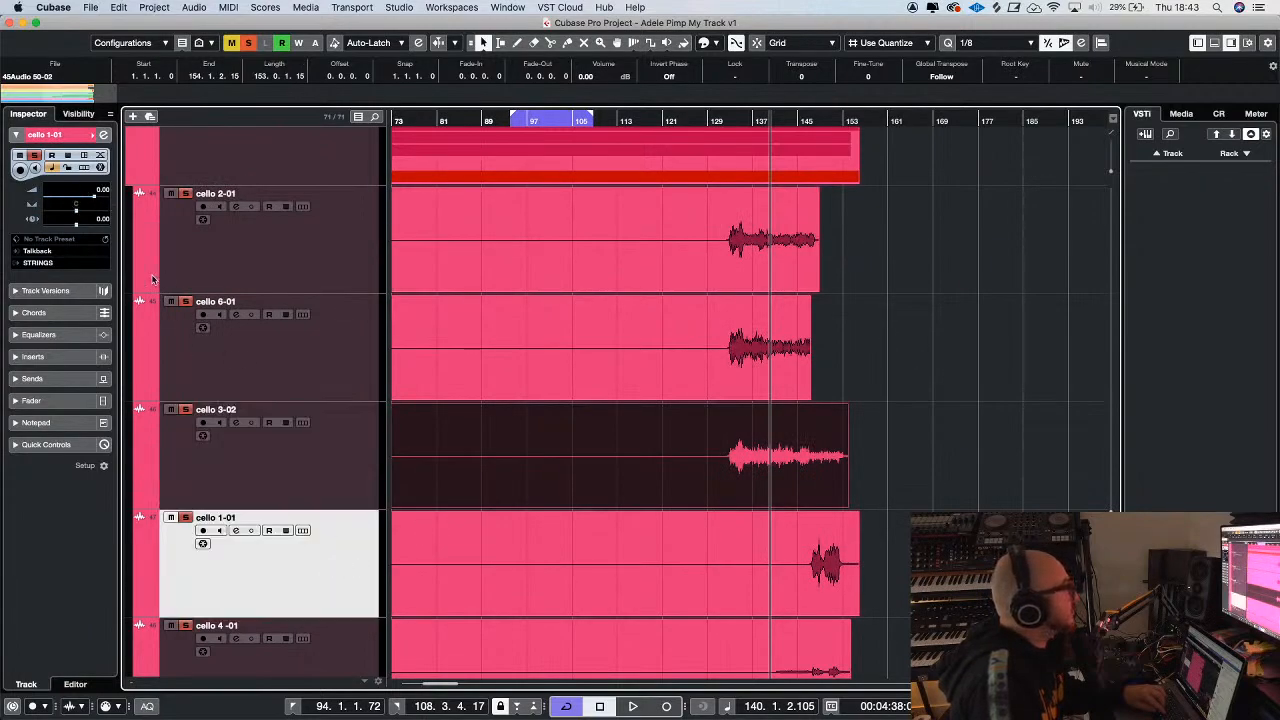
pyautogui.moveTo(80, 210); pyautogui.dragTo(78, 220)
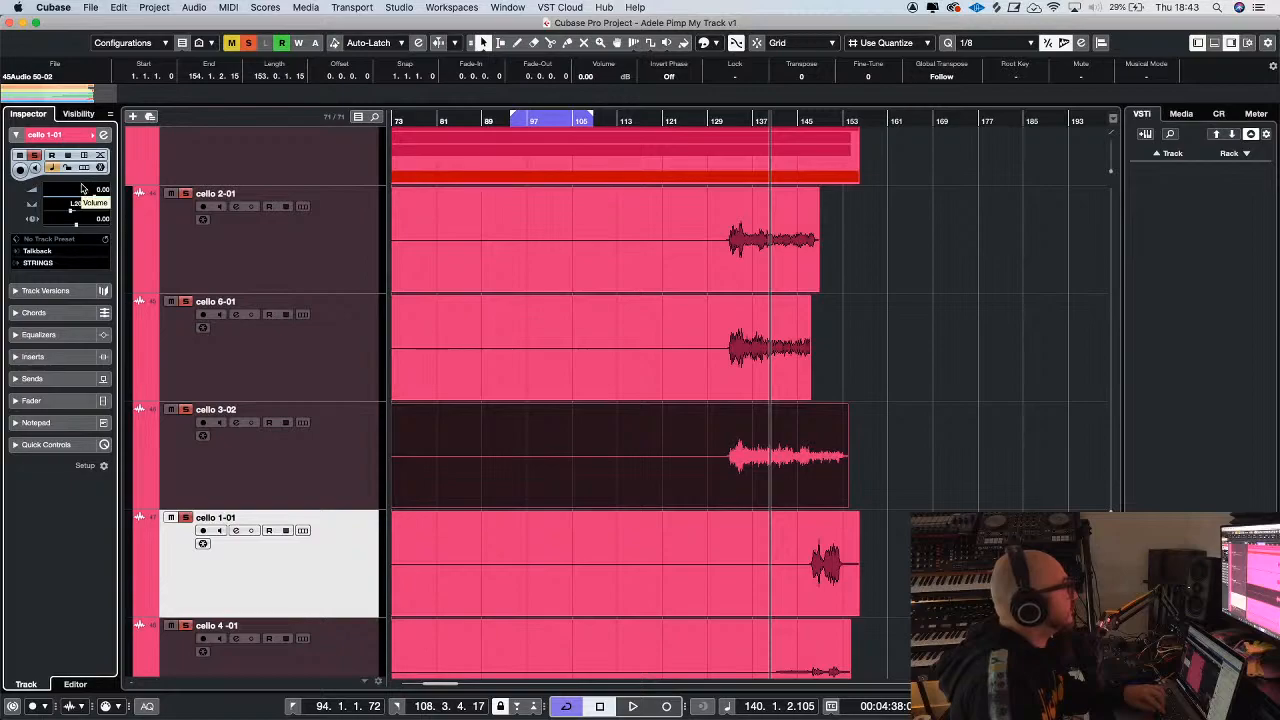
pyautogui.press('space')
pyautogui.press('g')
# Insert the bx_console SSL 4000 G plug-in in the first insert slot of the STRINGS group channel
pyautogui.press('g')
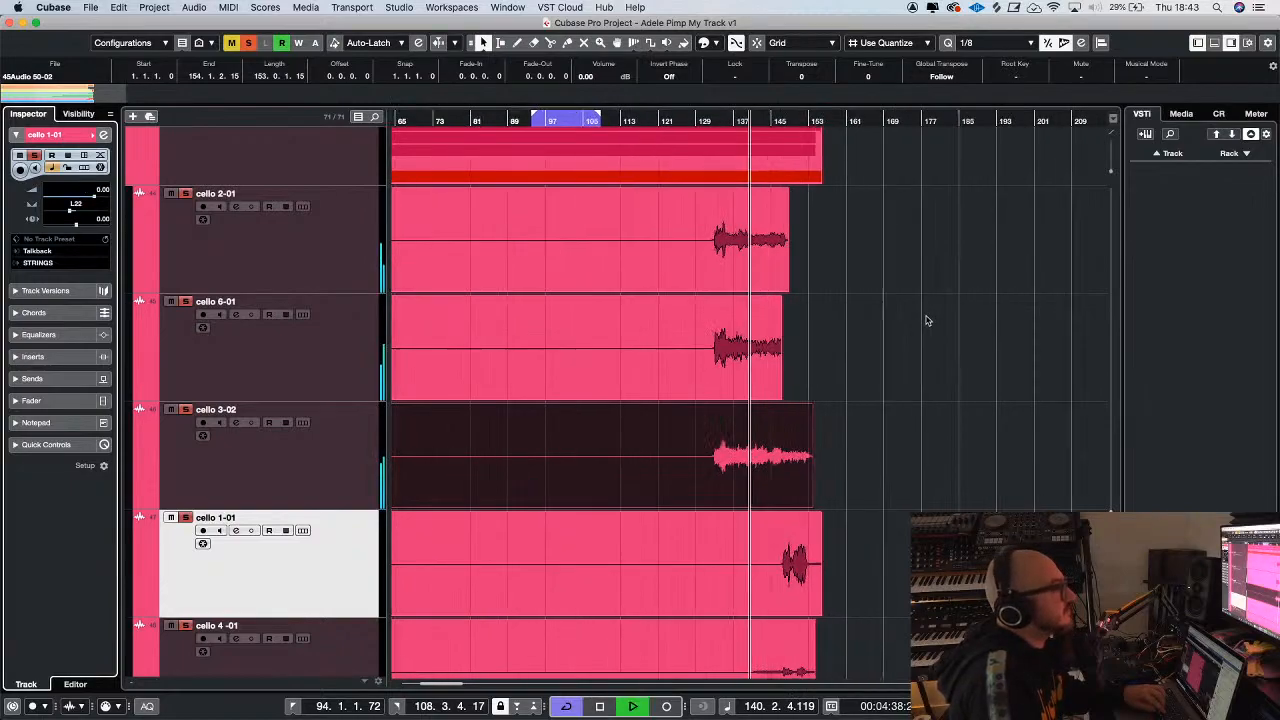
pyautogui.press('h')
pyautogui.scroll(-3, 927, 321)
pyautogui.scroll(-3, 927, 321)
pyautogui.press('h')
pyautogui.press('g')
pyautogui.press('g')
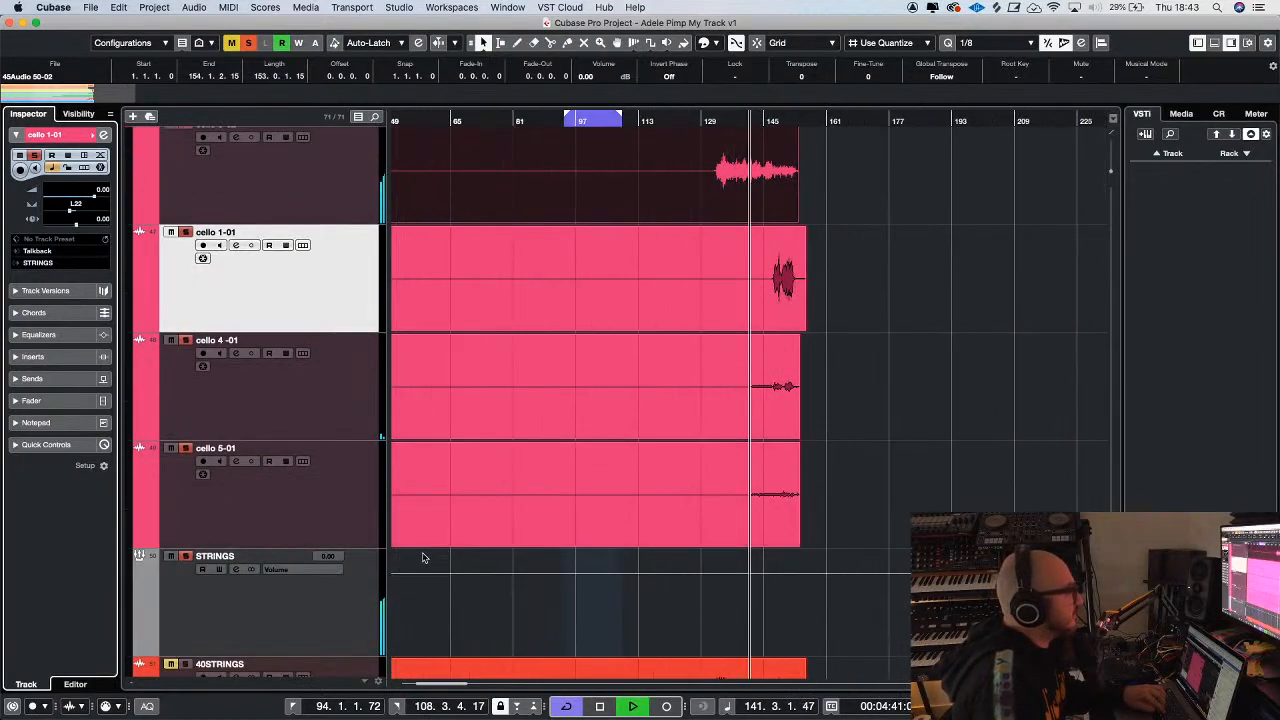
pyautogui.click(343, 609)
pyautogui.click(50, 178)
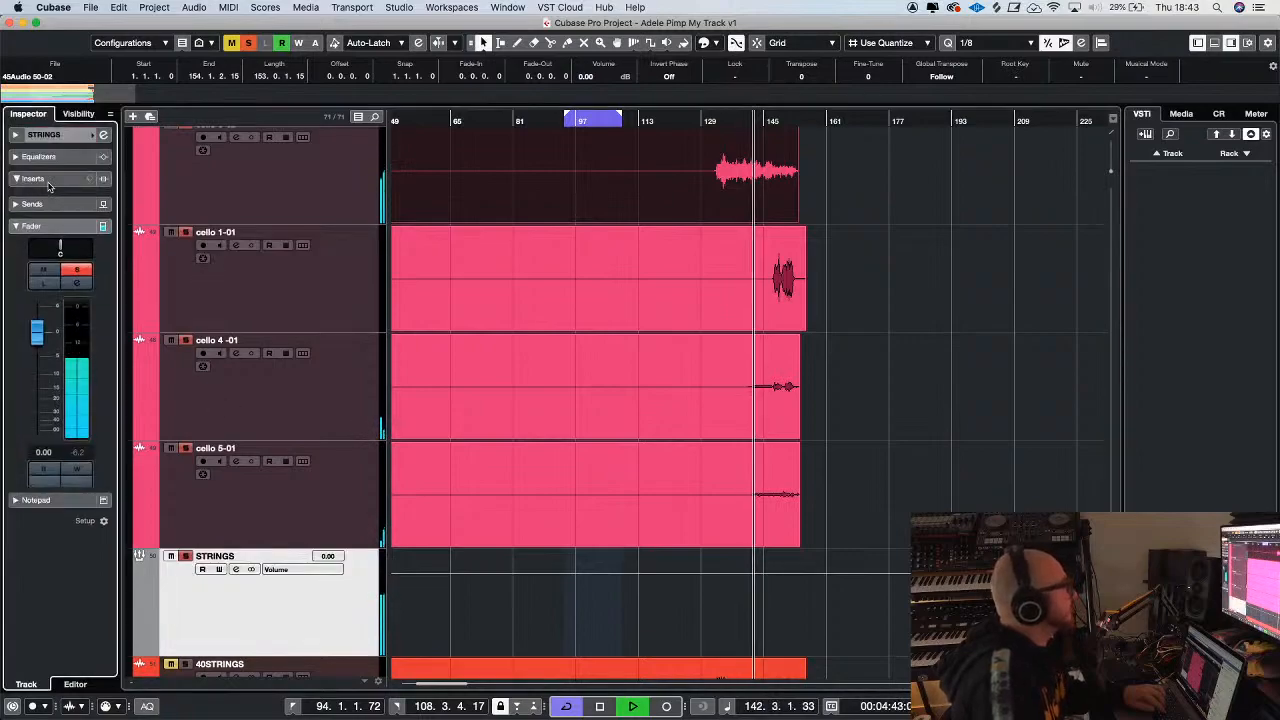
pyautogui.click(64, 210)
pyautogui.write('400')
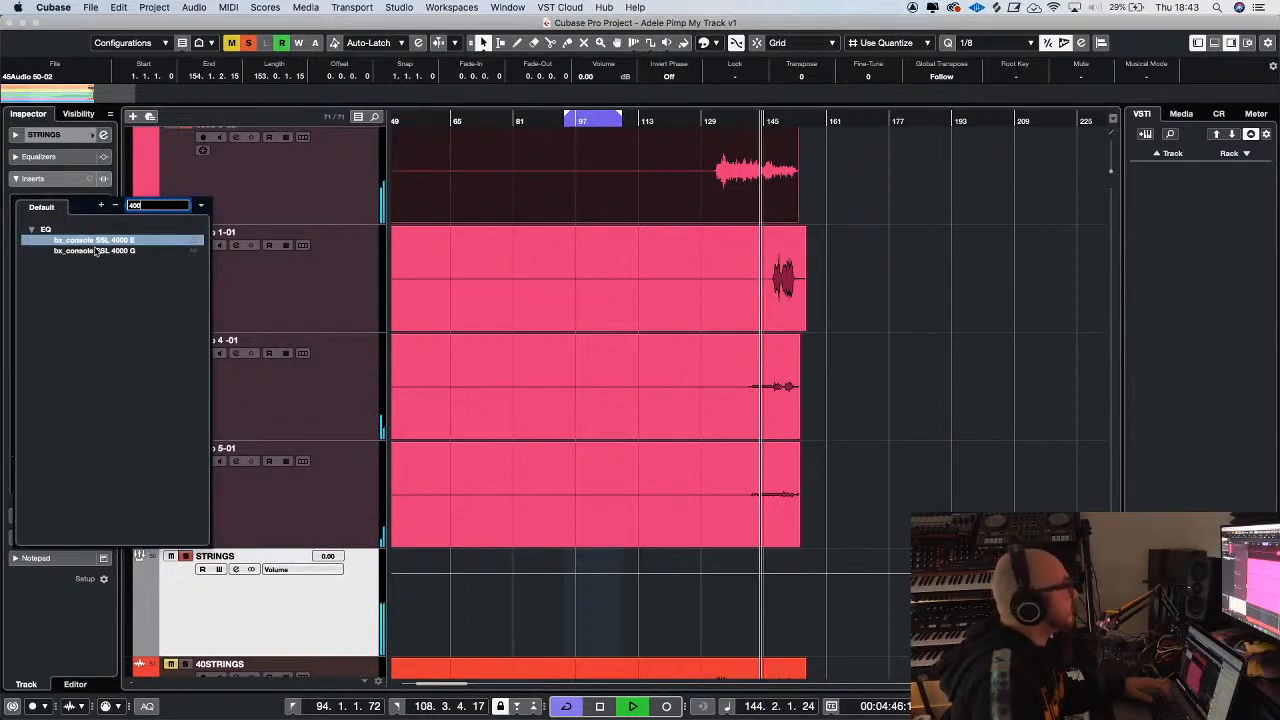
pyautogui.click(170, 250)
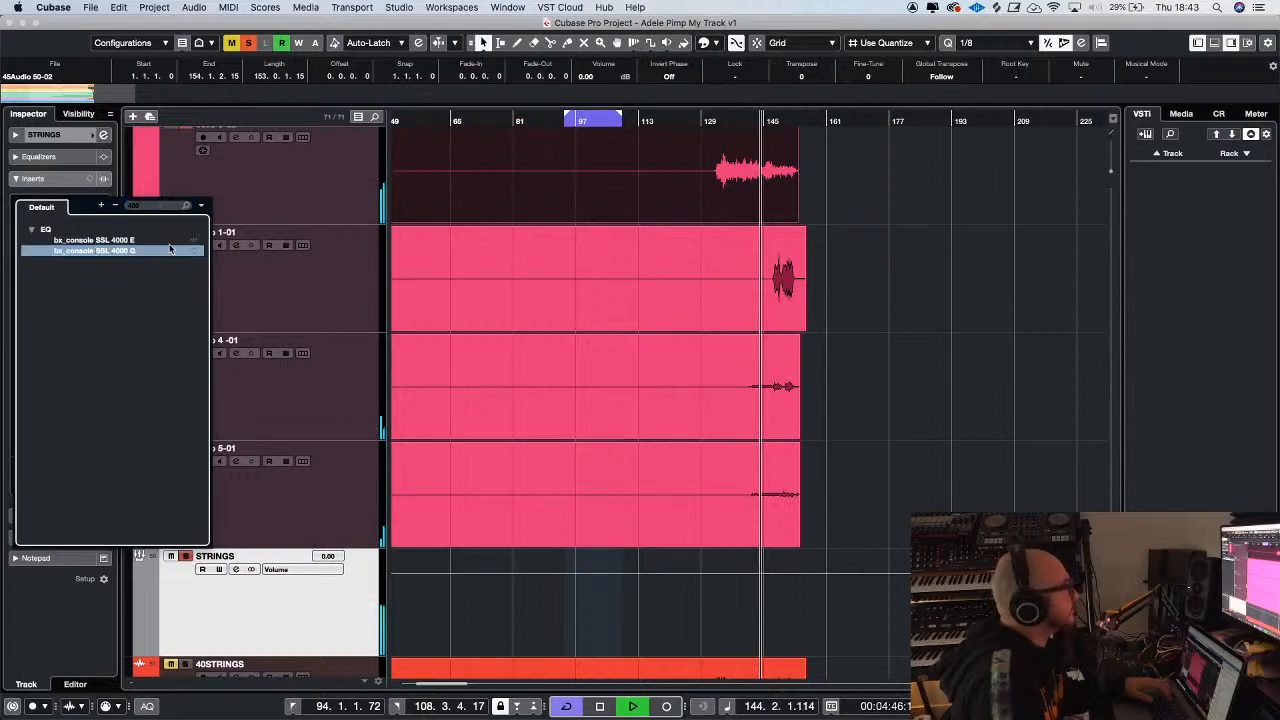
pyautogui.press('Return')
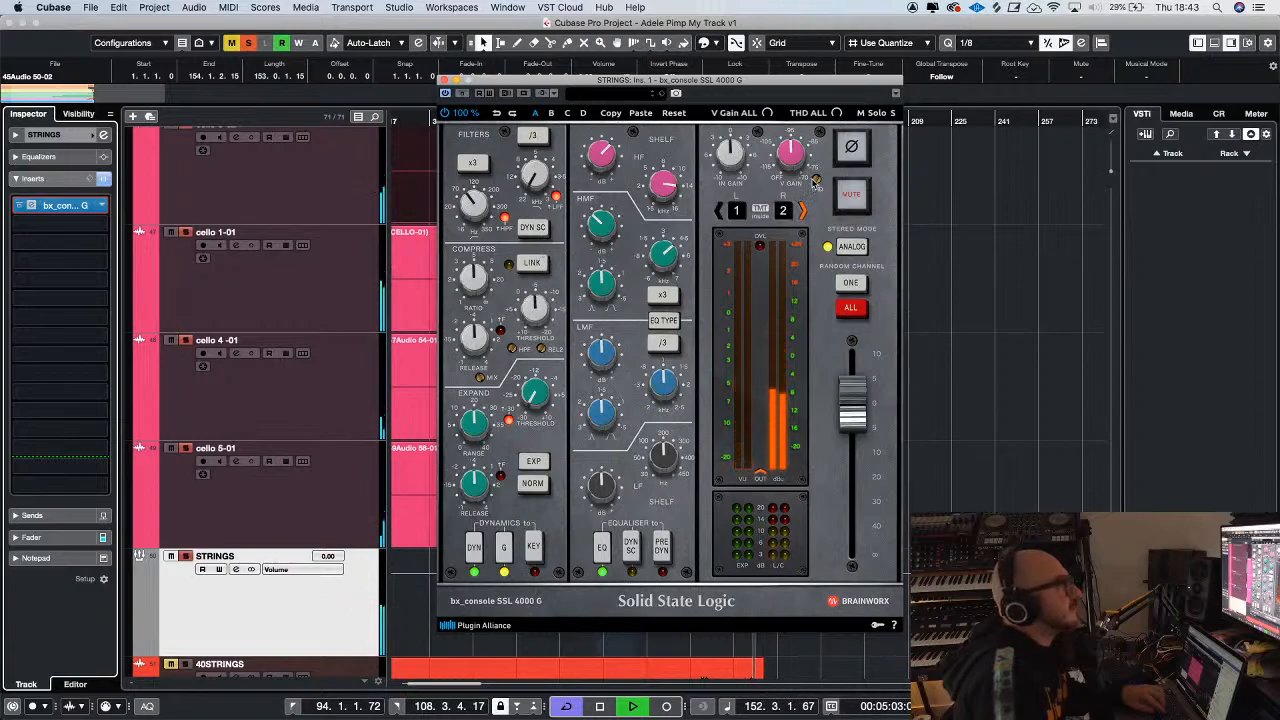
# Raise the input gain and adjust the compressor threshold in the STRINGS group's bx_console SSL 4000 G, and close the plug-in
pyautogui.moveTo(650, 79); pyautogui.dragTo(978, 189)
pyautogui.moveTo(866, 189); pyautogui.dragTo(530, 108)
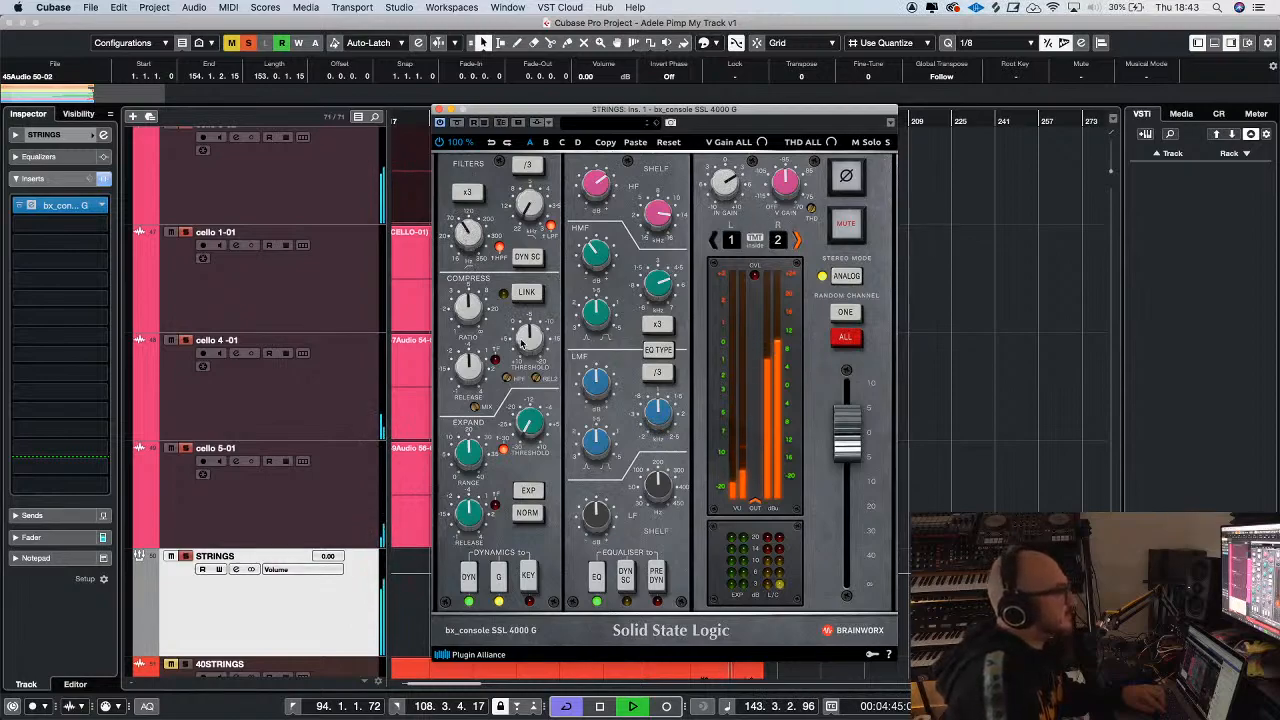
pyautogui.moveTo(522, 345); pyautogui.dragTo(523, 300)
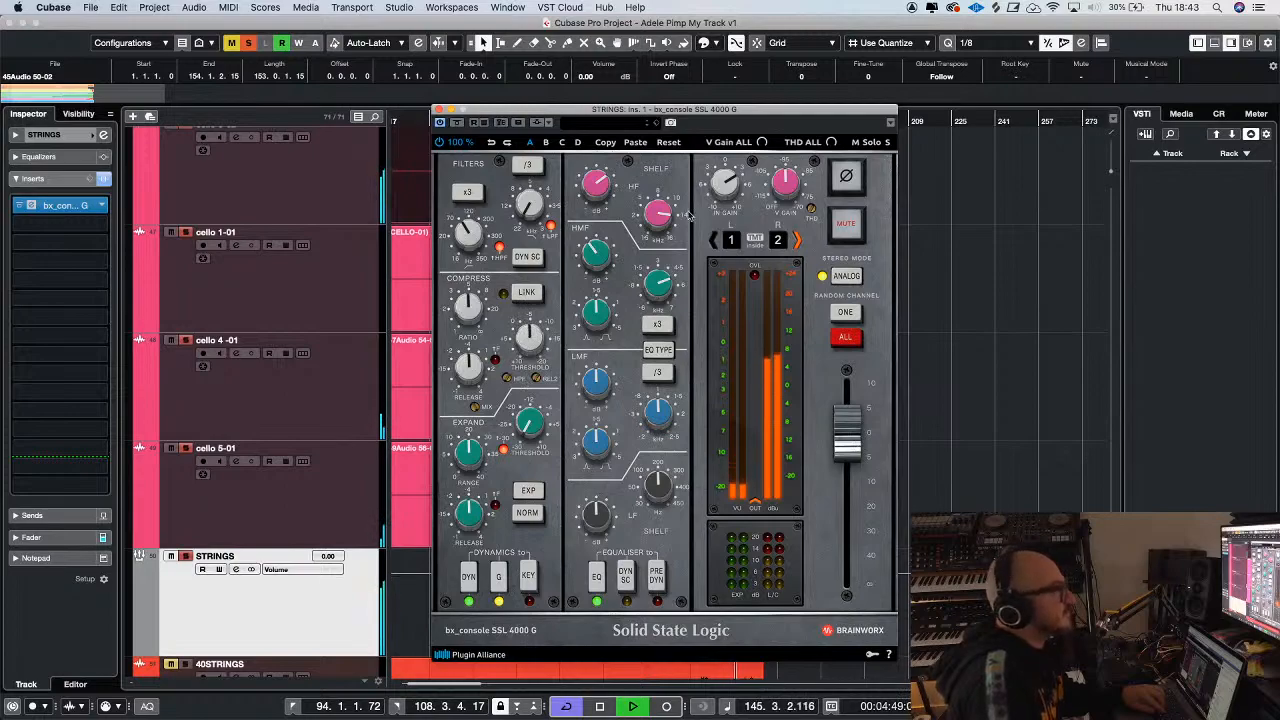
pyautogui.click(438, 109)
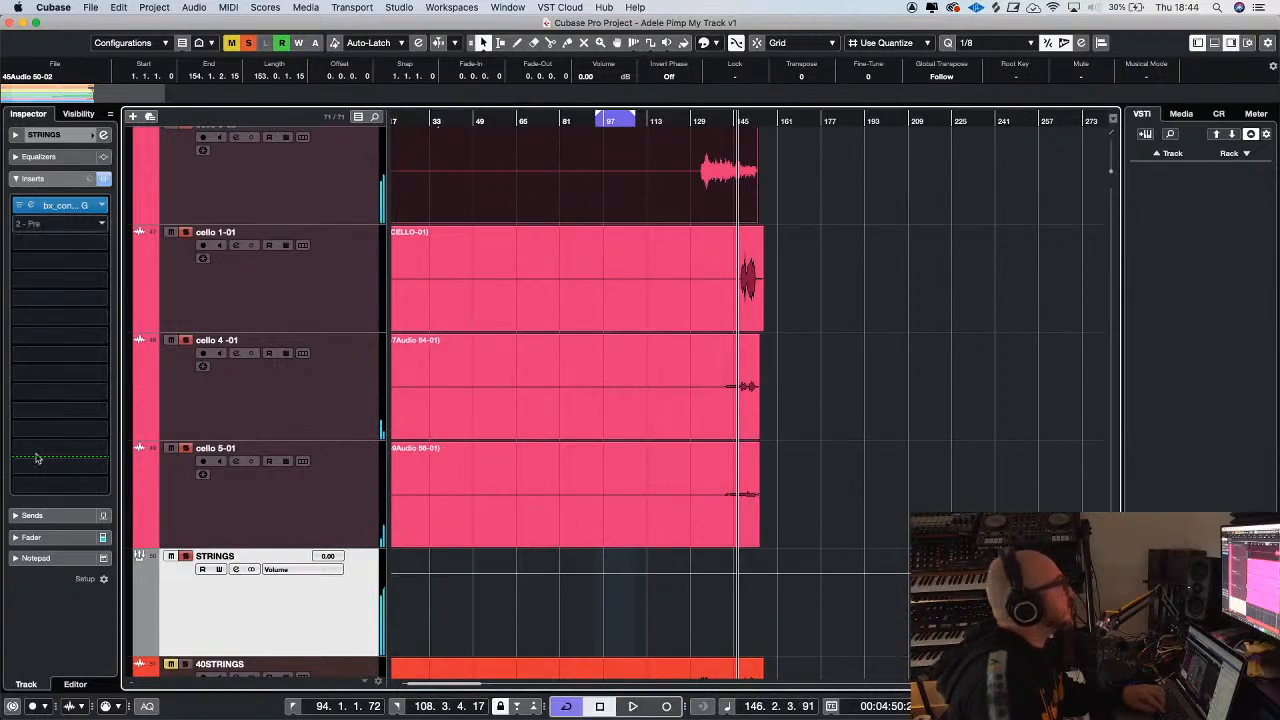
# Add a send from the STRINGS group to FX 1-ValhallaVintageVerb at -25.7 dB and resume playback
pyautogui.click(50, 515)
pyautogui.click(90, 232)
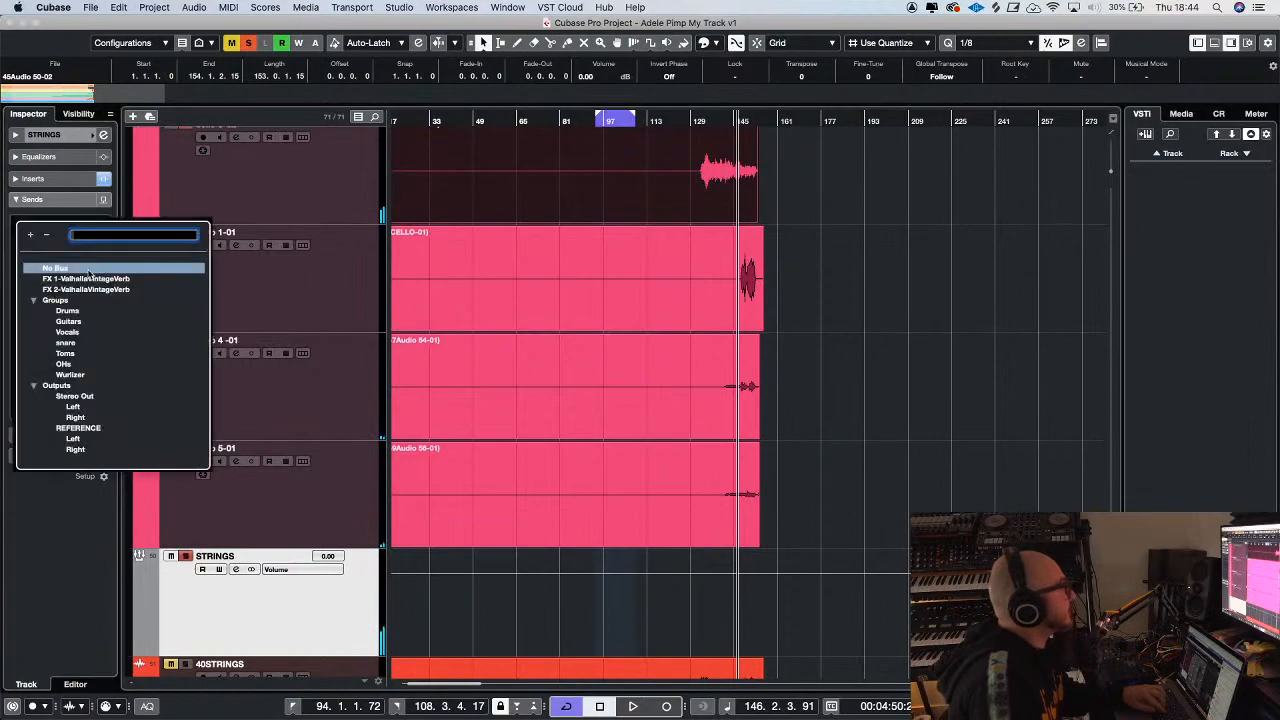
pyautogui.click(89, 280)
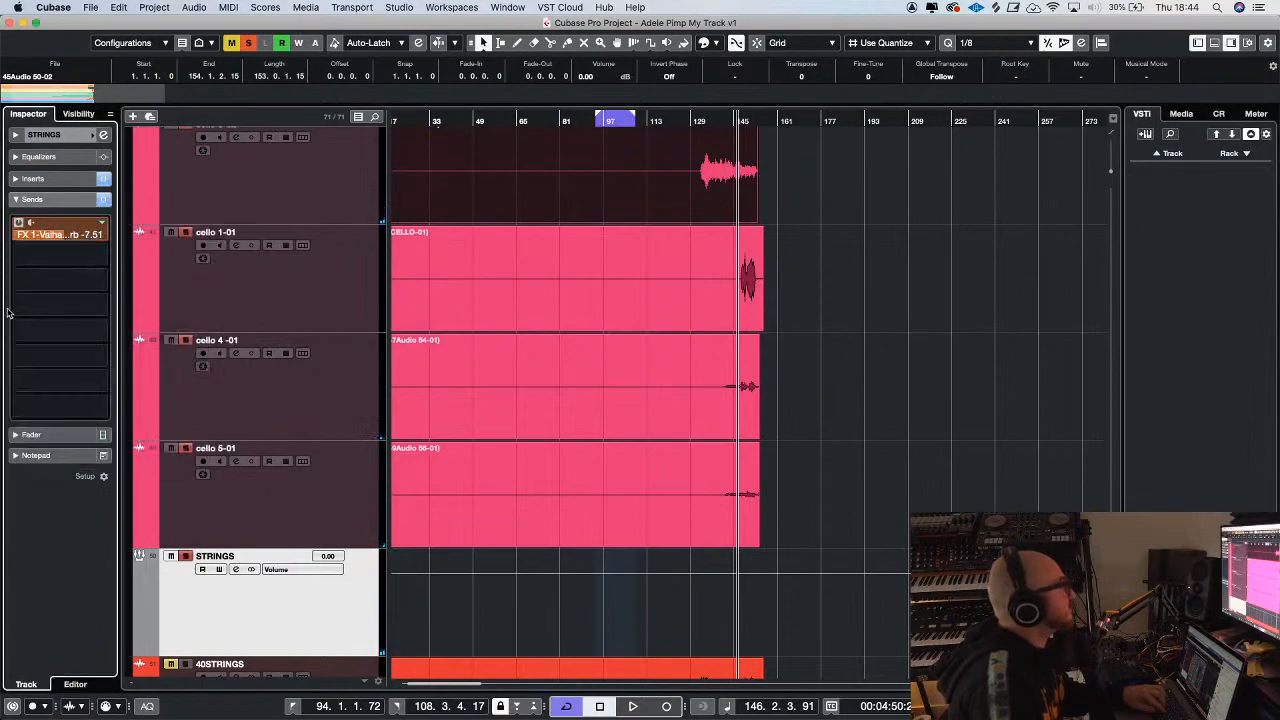
pyautogui.moveTo(2, 405); pyautogui.dragTo(3, 437)
pyautogui.moveTo(44, 236); pyautogui.dragTo(8, 344)
pyautogui.press('space')
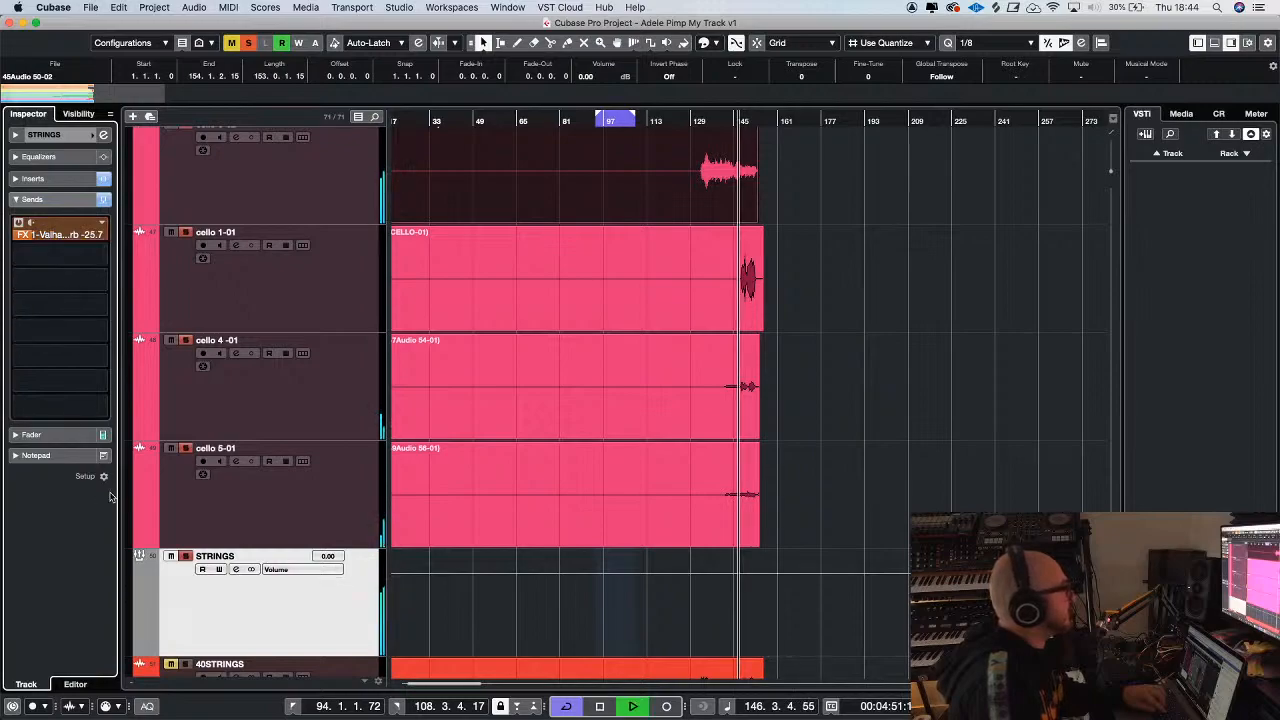
# Add an active second send from the STRINGS group to FX 2-ValhallaVintageVerb and set its level to -18.1 dB
pyautogui.click(86, 285)
pyautogui.click(85, 314)
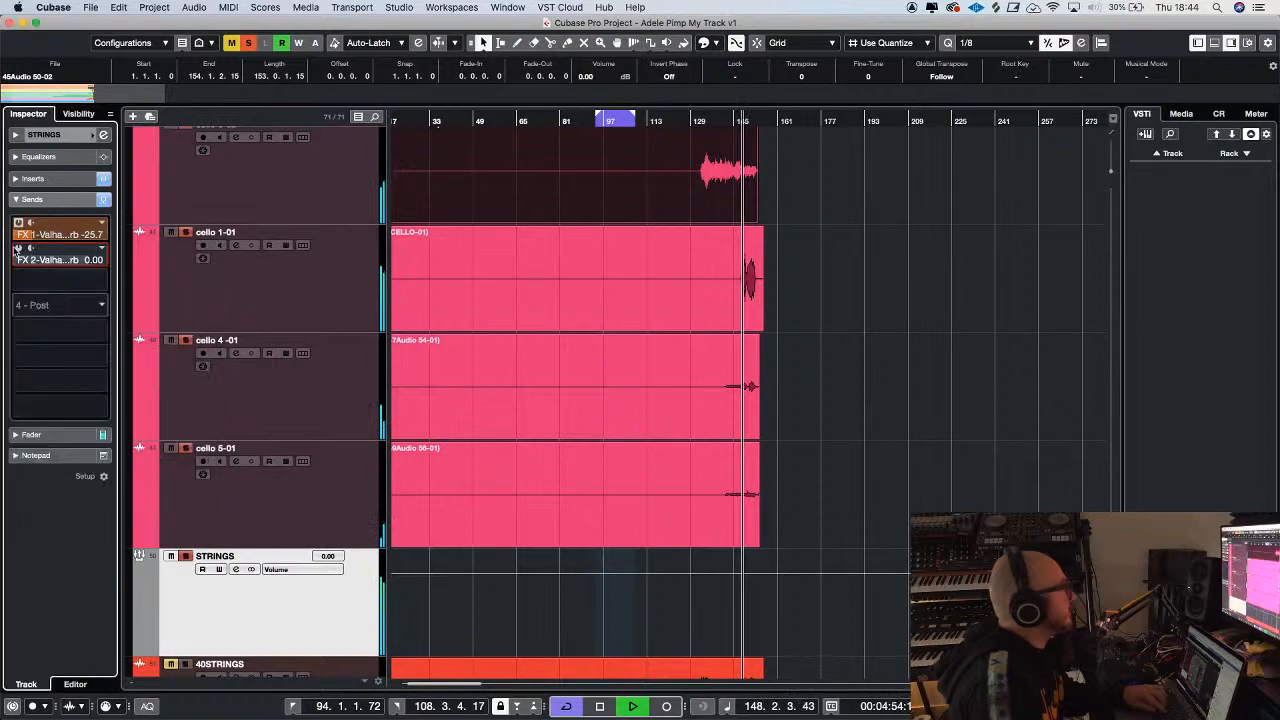
pyautogui.click(18, 248)
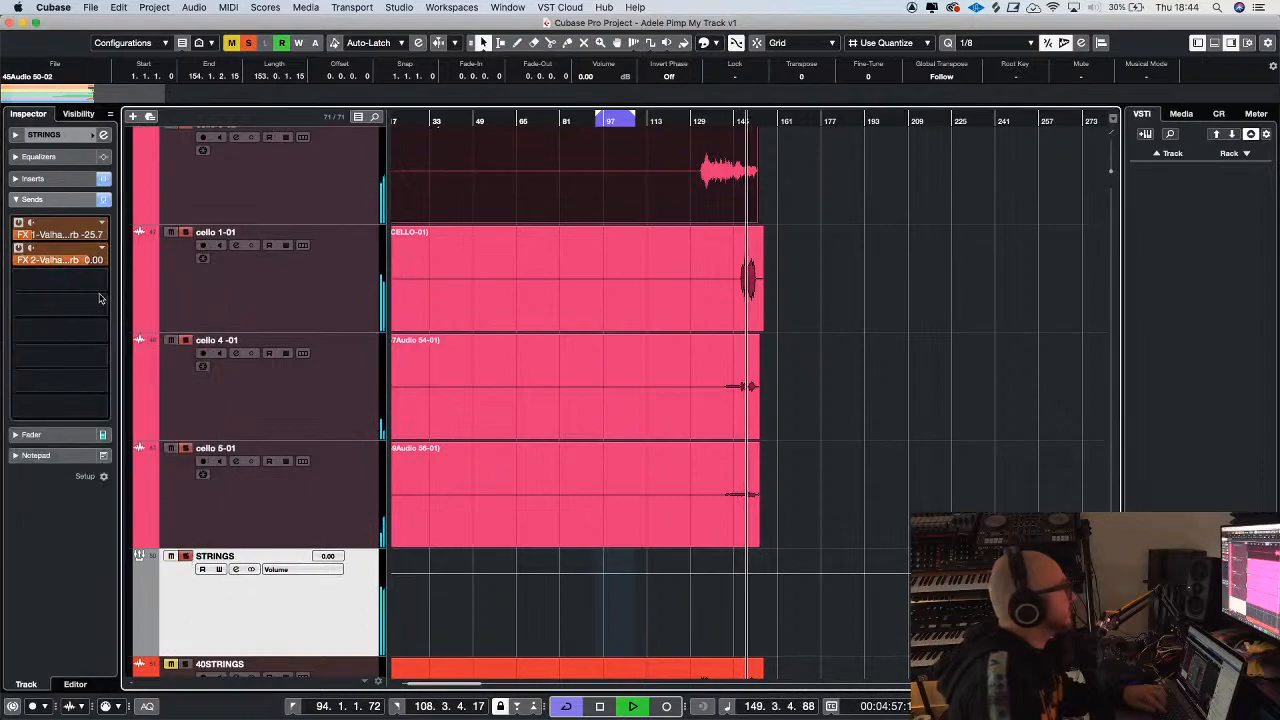
pyautogui.moveTo(77, 261); pyautogui.dragTo(30, 426)
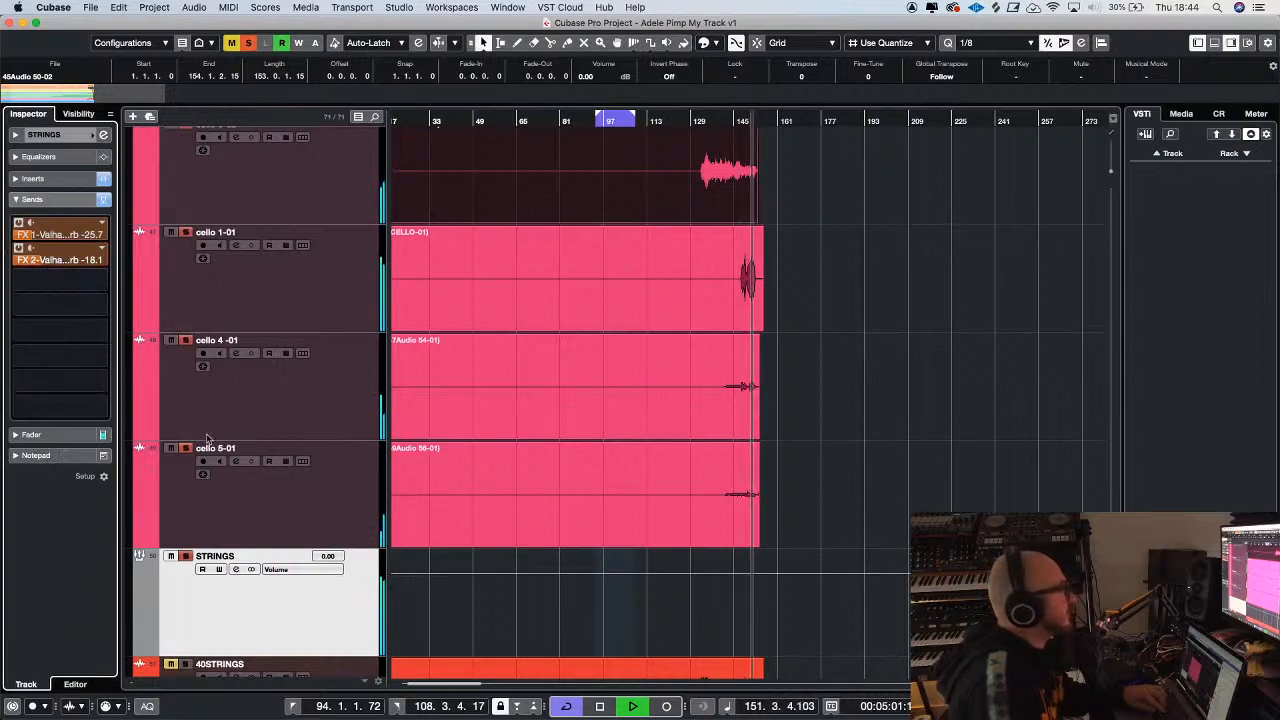
# Add a stereo FX channel with the Abbey Road Plates Stereo effect, created inside the folder and routed to Stereo Out
pyautogui.rightClick(323, 604)
pyautogui.moveTo(345, 610)
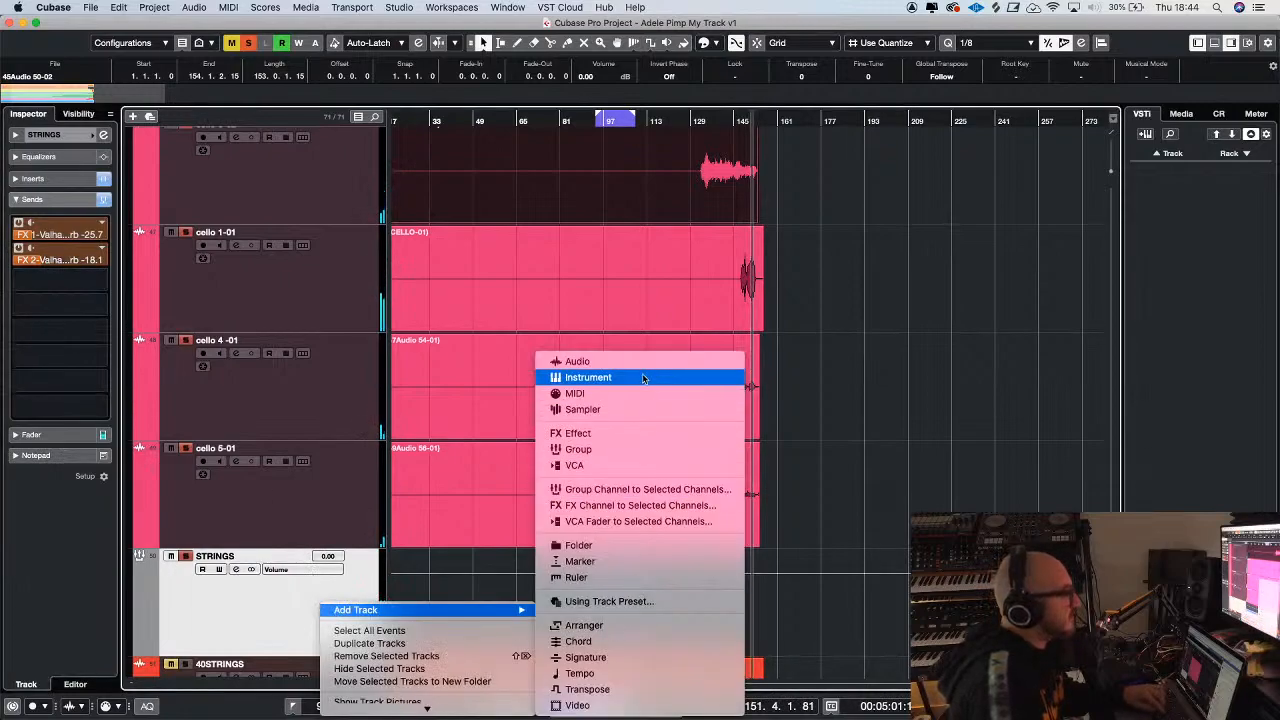
pyautogui.click(642, 505)
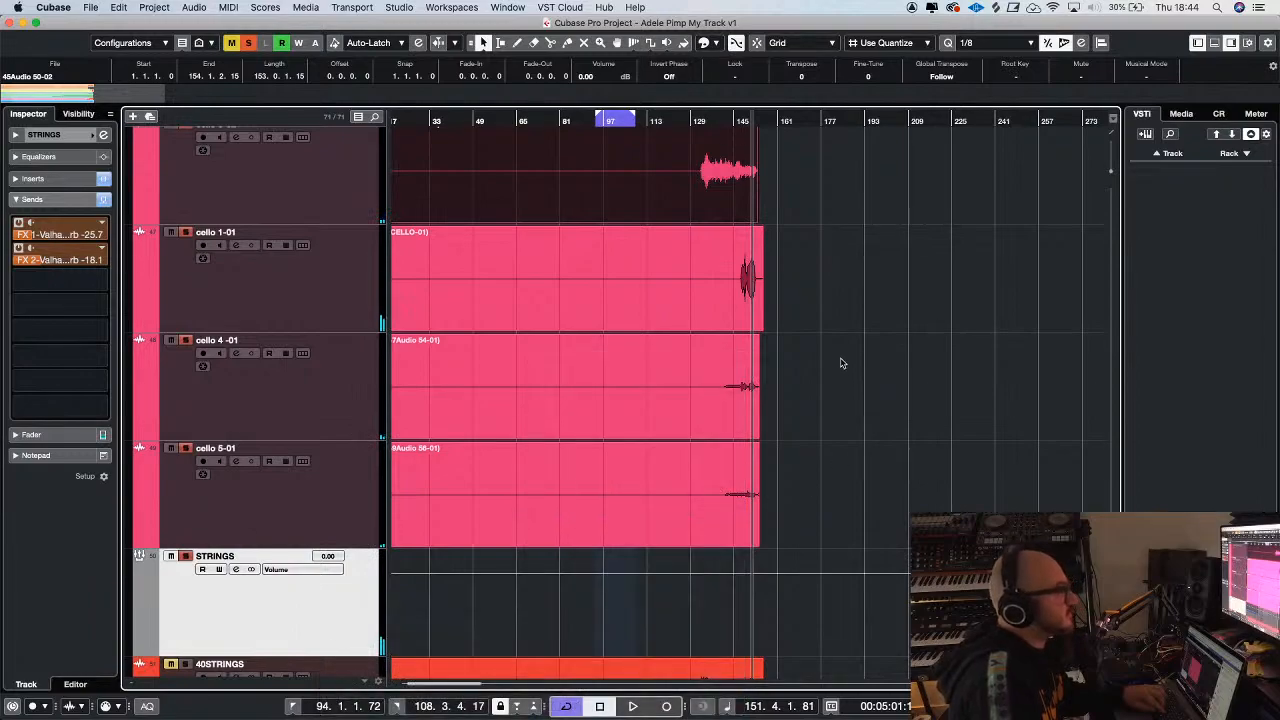
pyautogui.click(460, 361)
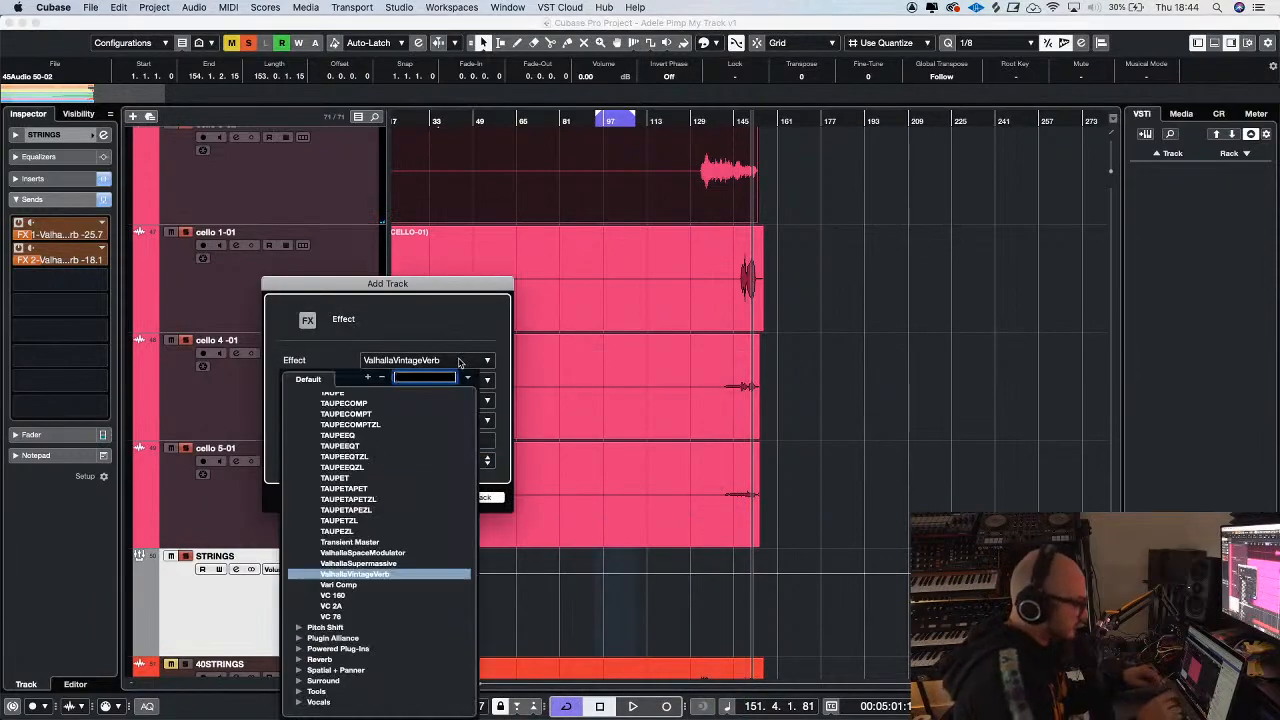
pyautogui.write('plate')
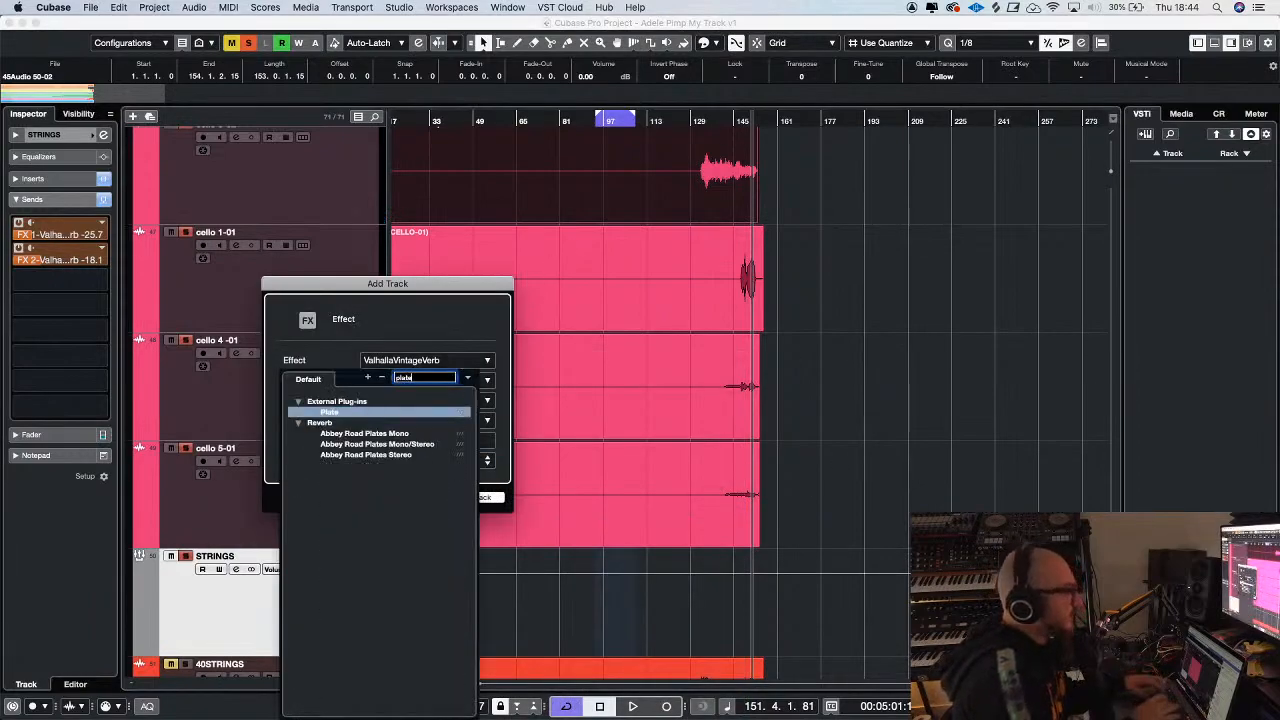
pyautogui.click(383, 455)
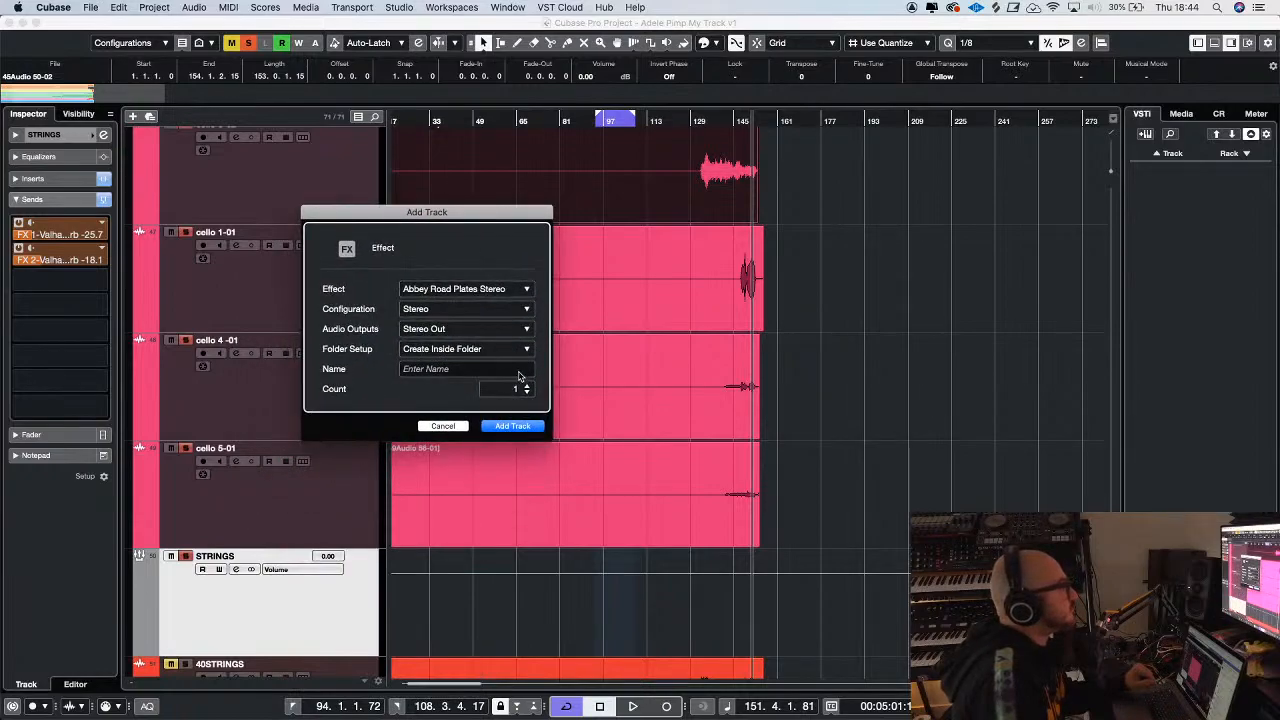
pyautogui.click(512, 425)
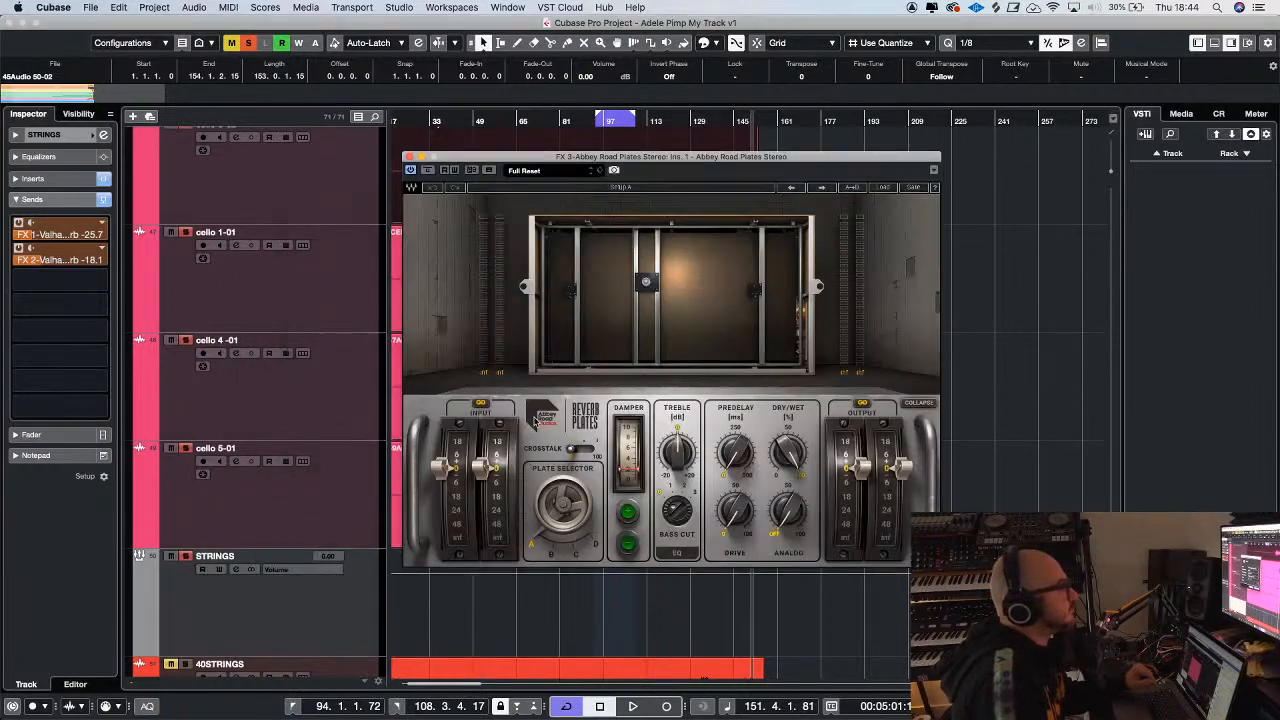
# Adjust the Bass Cut of the FX 3 Abbey Road Plates reverb during playback and save the project
pyautogui.press('space')
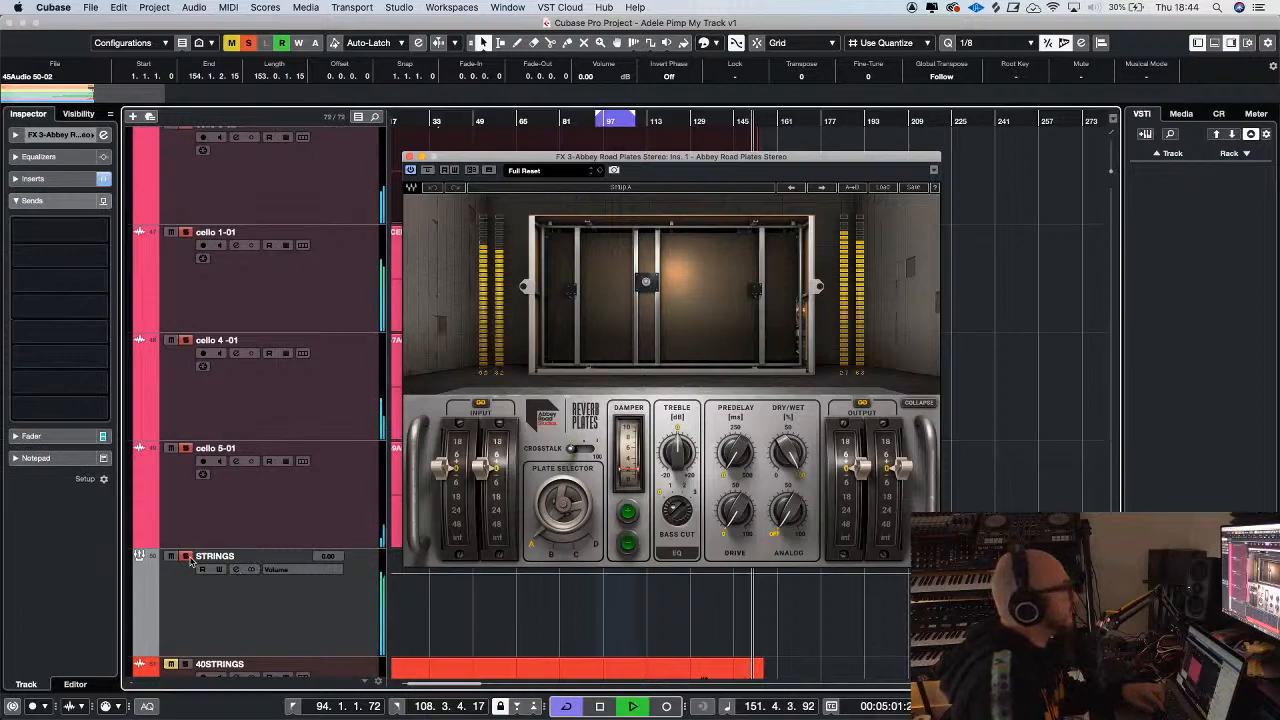
pyautogui.moveTo(678, 511); pyautogui.dragTo(688, 440)
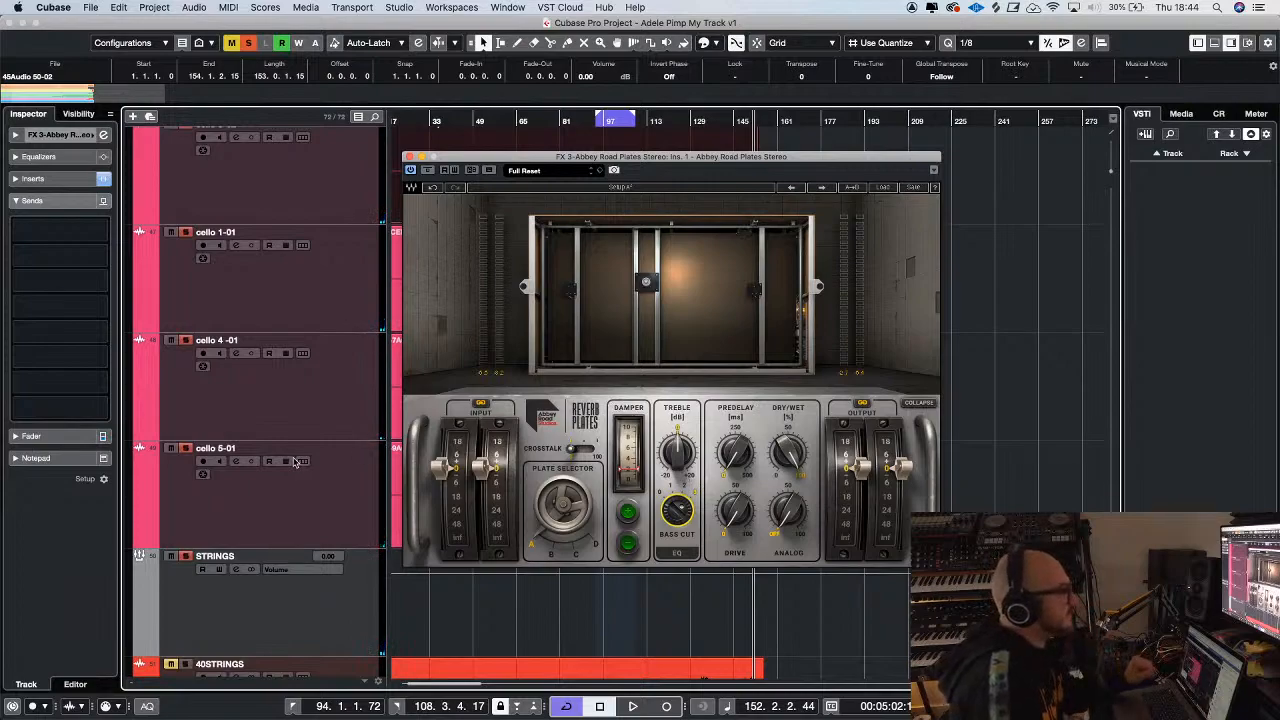
pyautogui.scroll(-10, 316, 472)
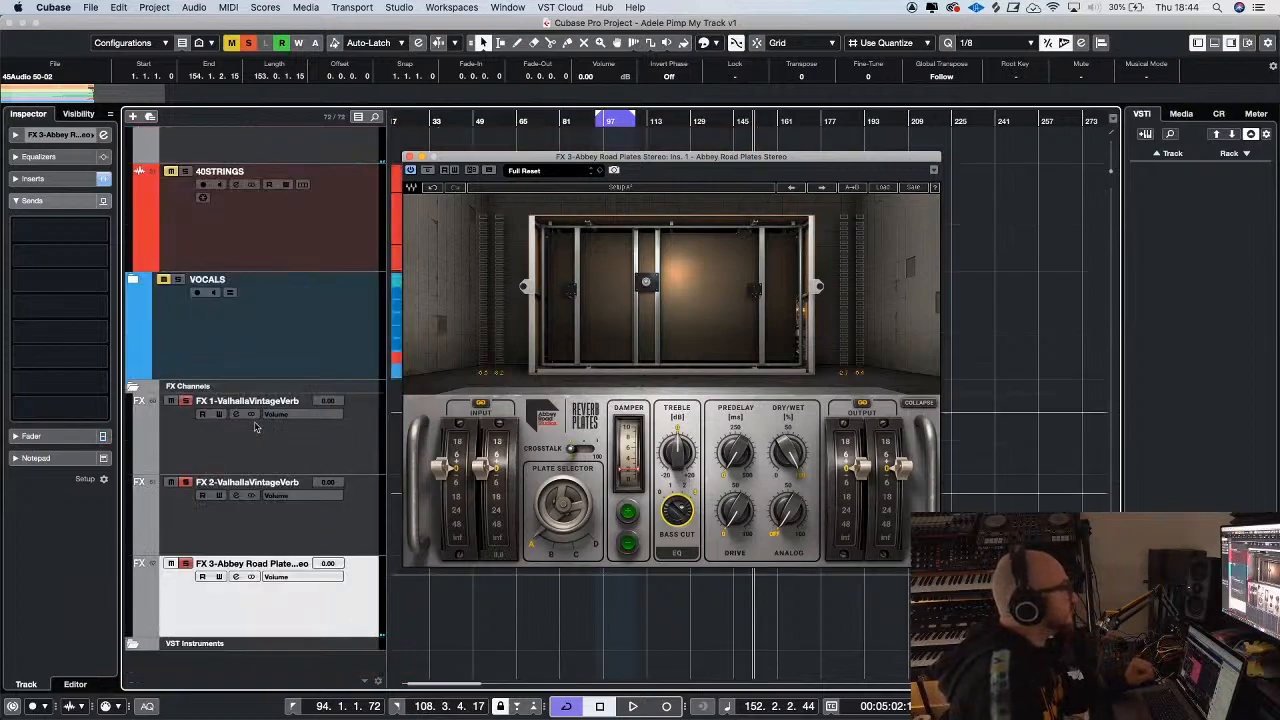
pyautogui.click(58, 158)
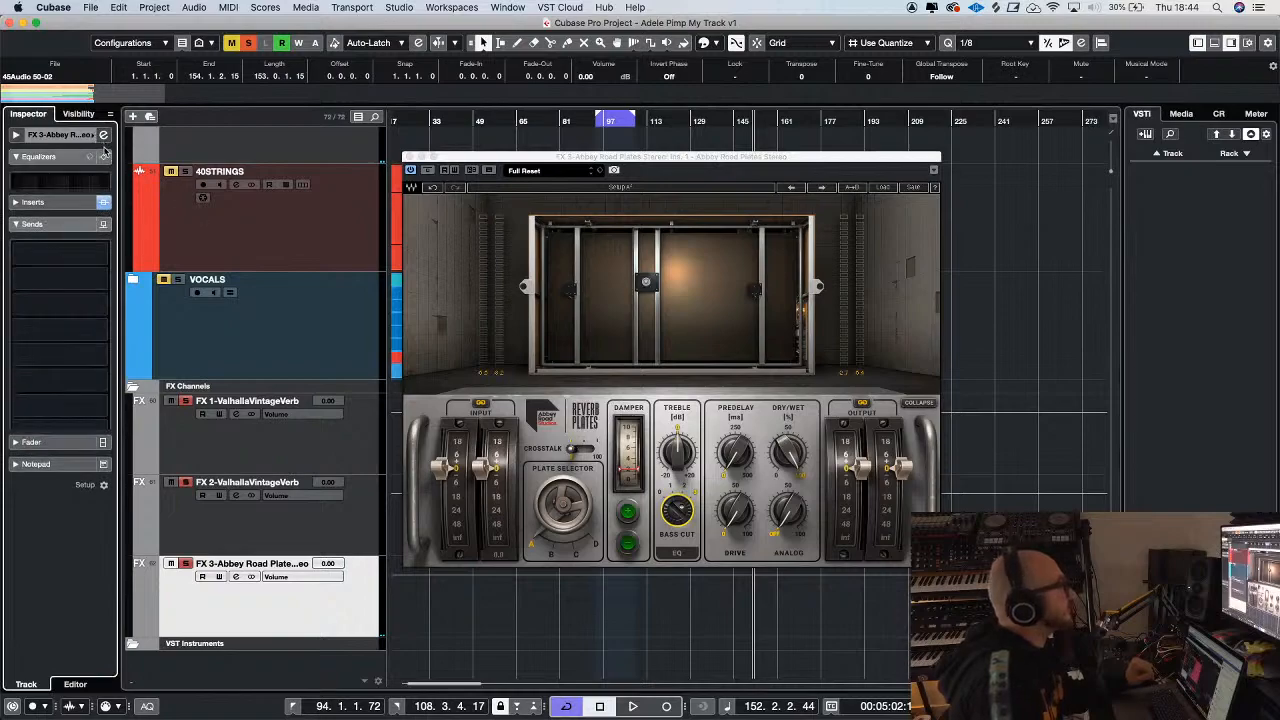
pyautogui.moveTo(494, 158)
pyautogui.mouseDown()
pyautogui.moveTo(498, 190)
pyautogui.moveTo(494, 161)
pyautogui.moveTo(640, 328)
pyautogui.moveTo(555, 254)
pyautogui.moveTo(423, 268)
pyautogui.moveTo(497, 181)
pyautogui.mouseUp()
pyautogui.press('super+s')
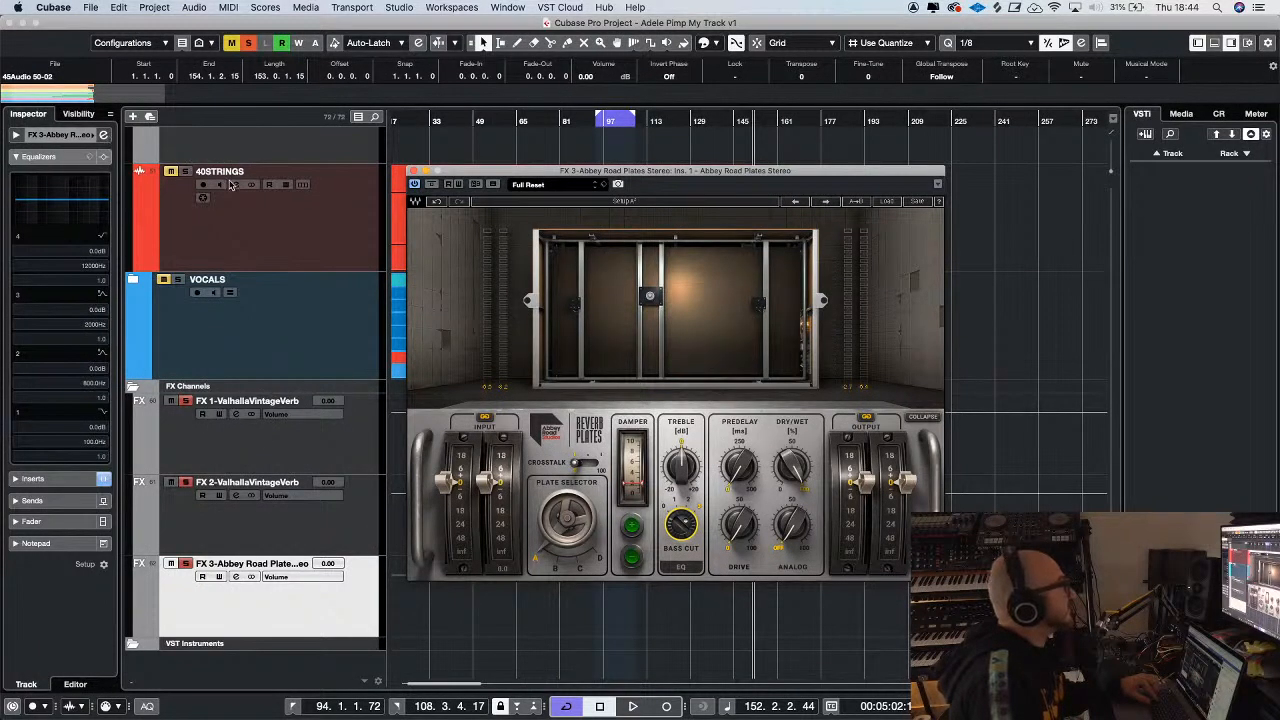
# Filter the lows and the extreme highs of the FX 3 plate channel with its EQ pre-section low-cut and high-cut filters
pyautogui.press('e')
pyautogui.moveTo(374, 270); pyautogui.dragTo(331, 228)
pyautogui.moveTo(478, 174); pyautogui.dragTo(478, 198)
pyautogui.click(414, 195)
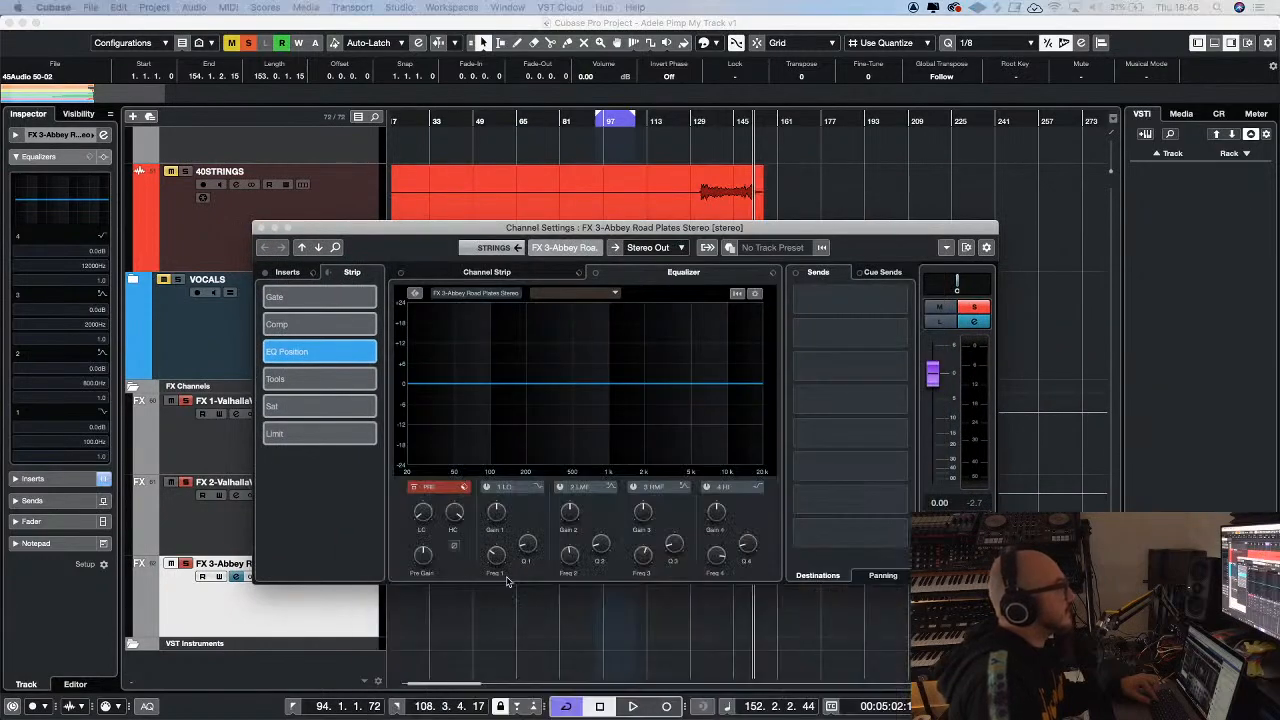
pyautogui.click(415, 502)
pyautogui.moveTo(418, 505)
pyautogui.mouseDown()
pyautogui.moveTo(427, 497)
pyautogui.moveTo(421, 513)
pyautogui.mouseUp()
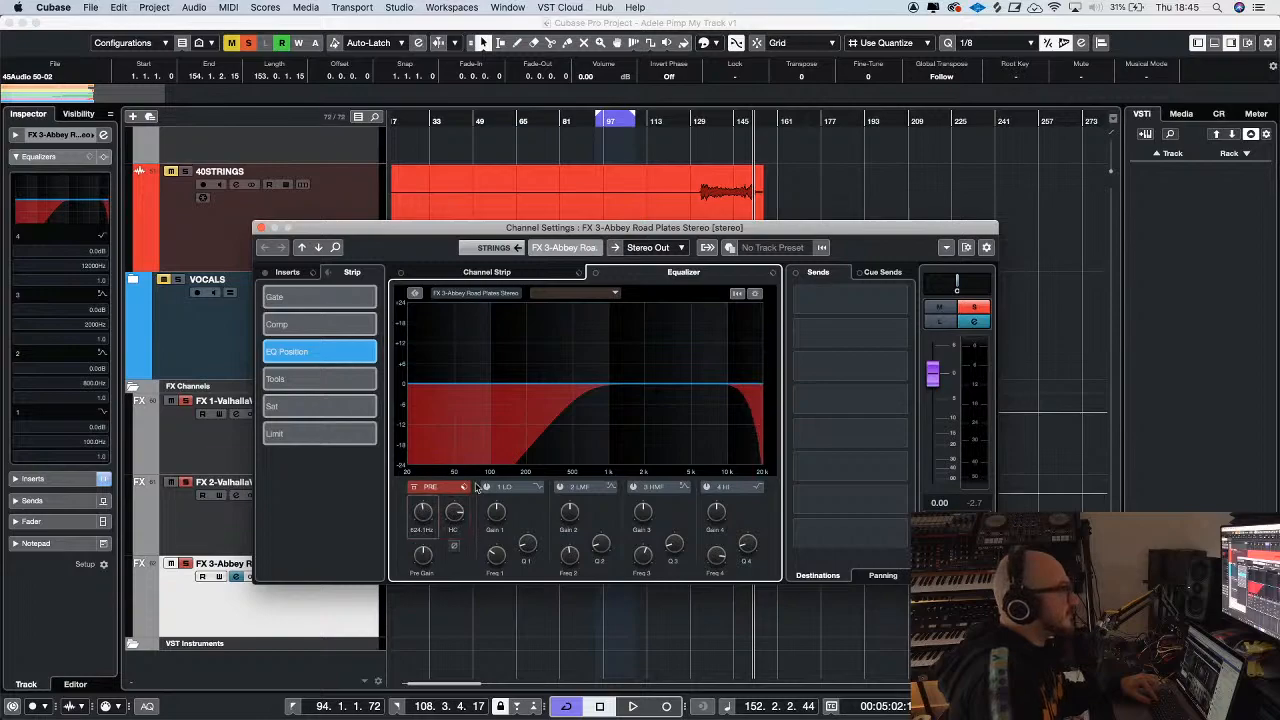
pyautogui.moveTo(494, 513); pyautogui.dragTo(494, 516)
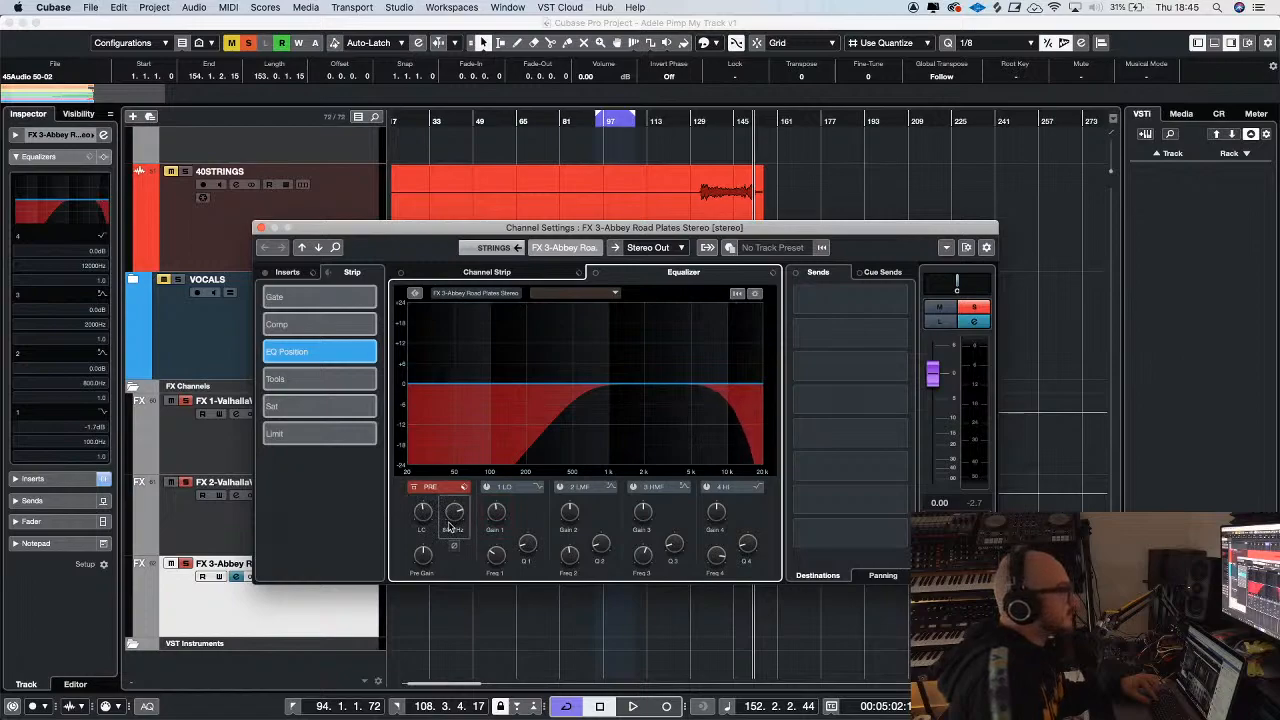
pyautogui.moveTo(451, 527); pyautogui.dragTo(455, 515)
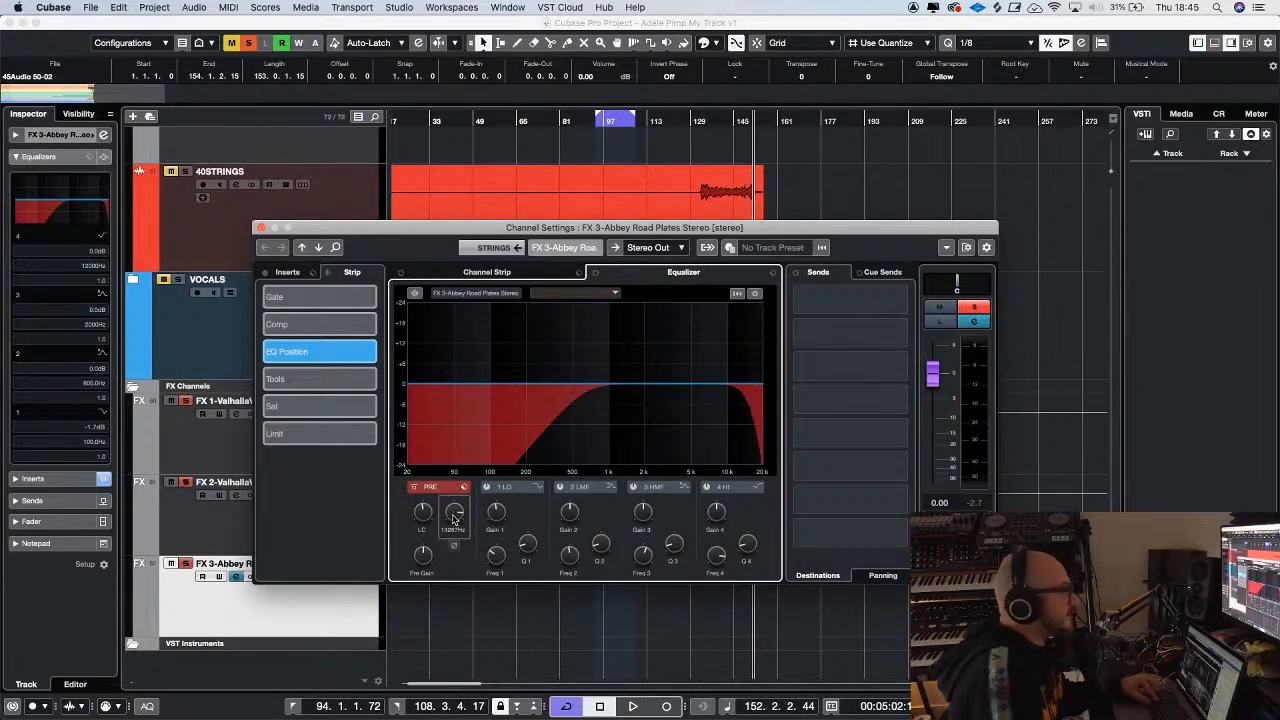
pyautogui.press('space')
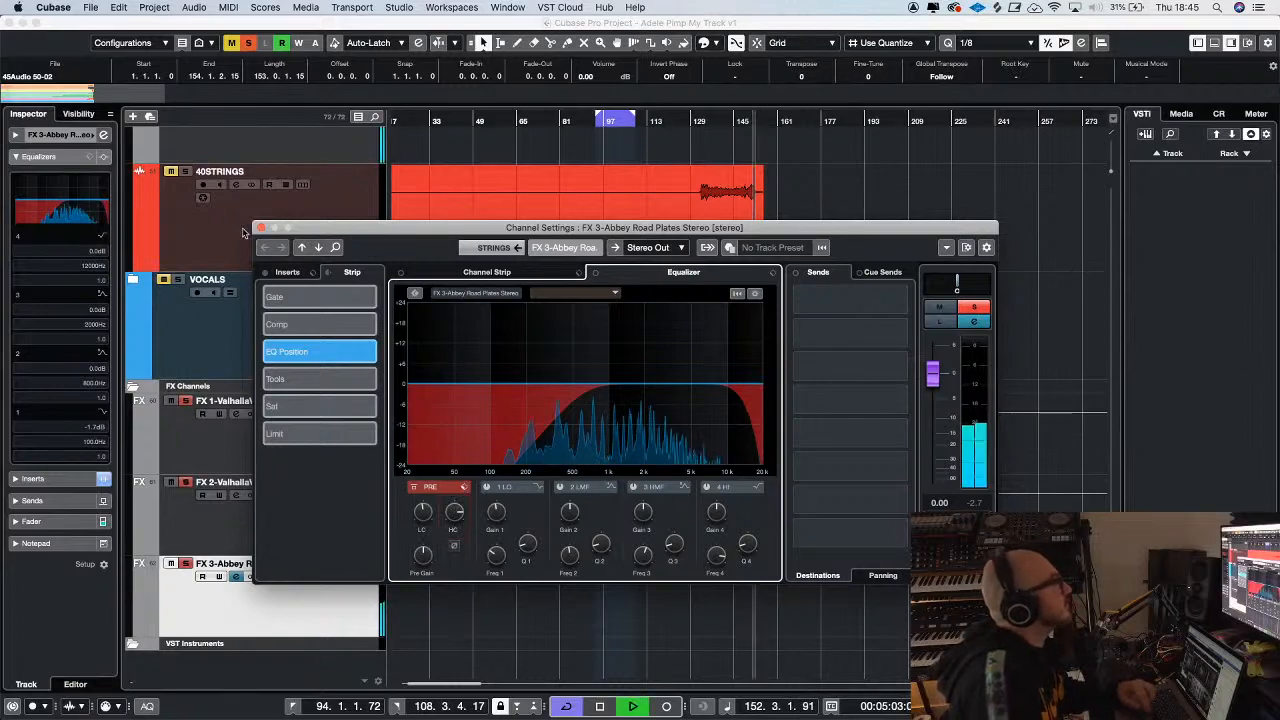
pyautogui.click(261, 229)
# Add a third send from the STRINGS group to FX 3-Abbey Road Plates Stereo at -11.7 dB while the cello section plays
pyautogui.scroll(8, 488, 261)
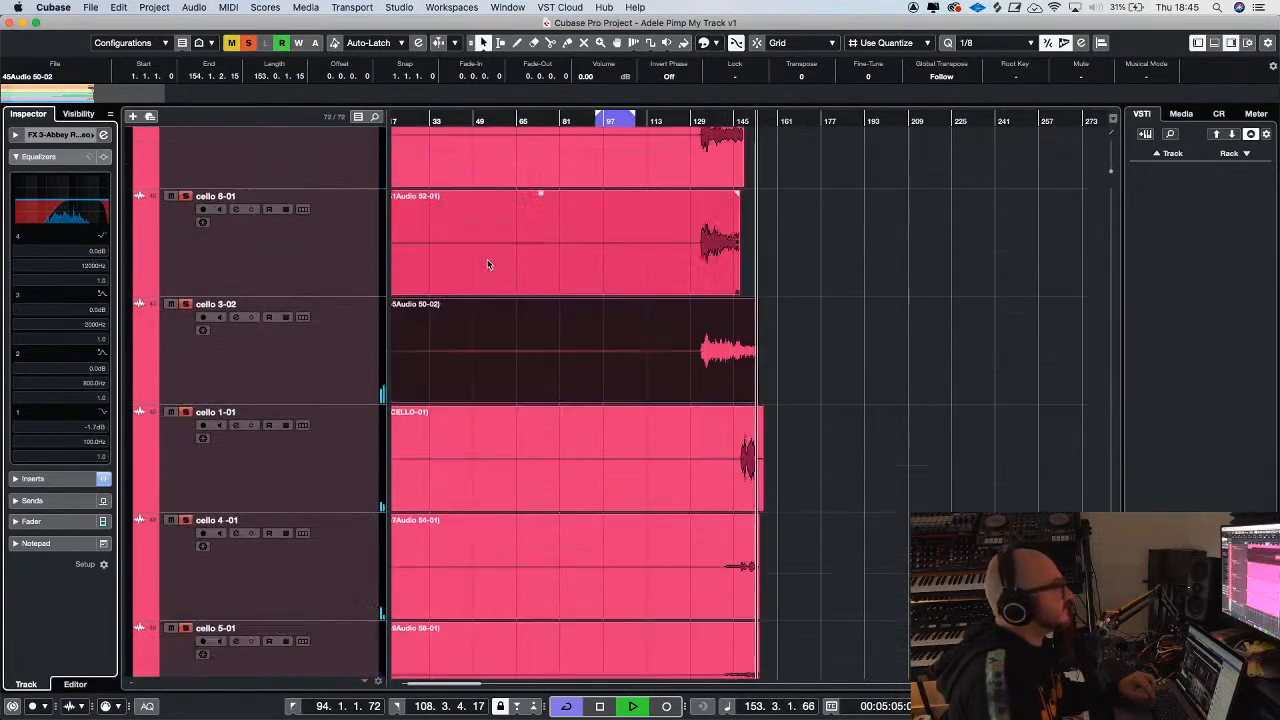
pyautogui.click(696, 120)
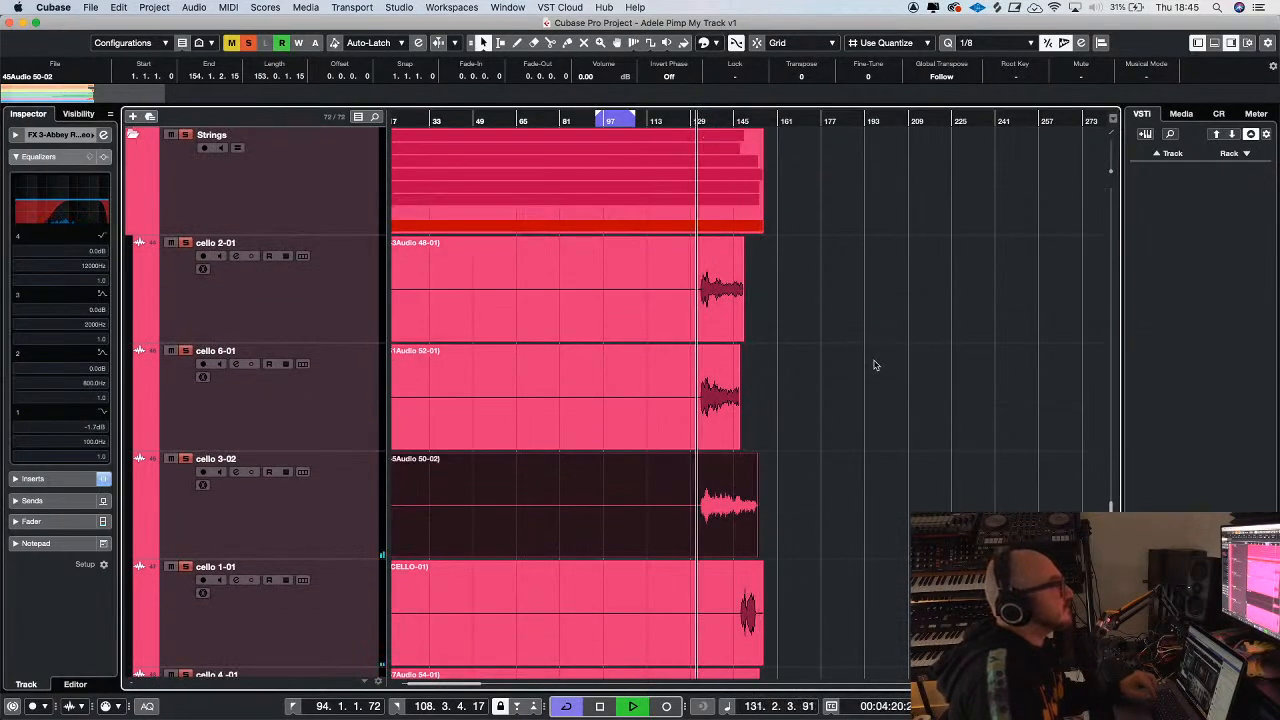
pyautogui.scroll(-4, 877, 363)
pyautogui.scroll(-3, 908, 363)
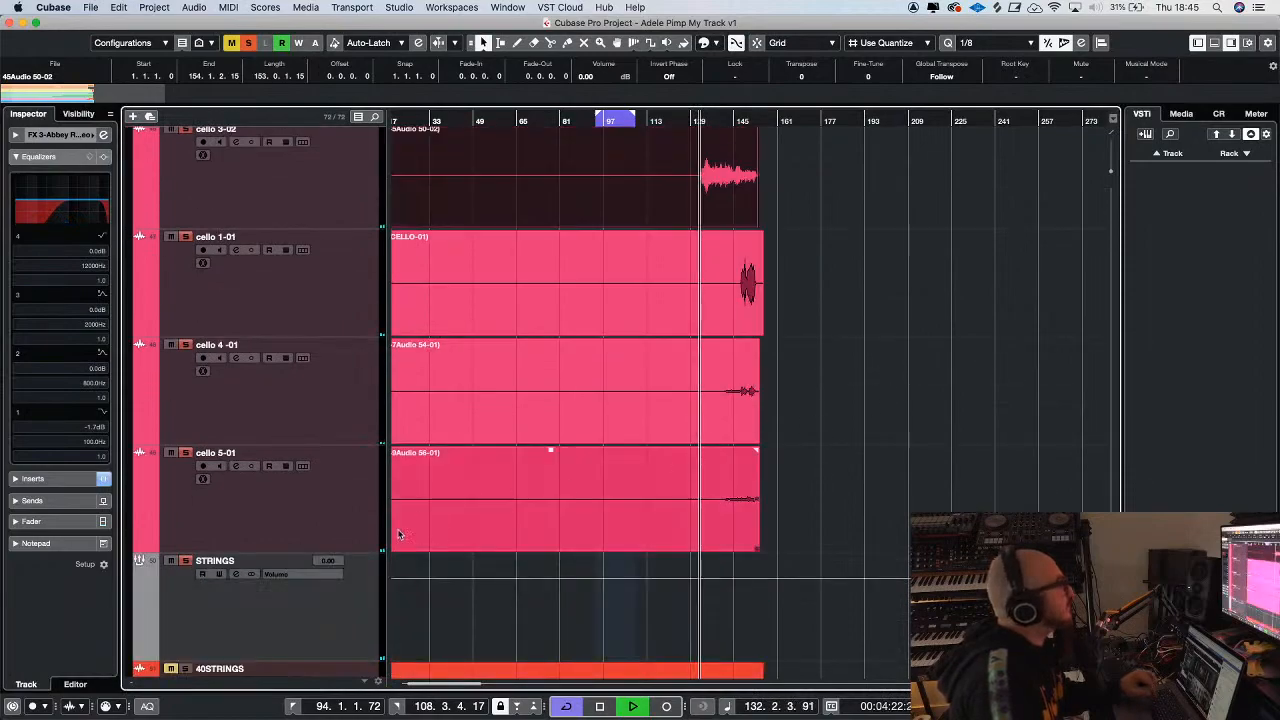
pyautogui.click(277, 639)
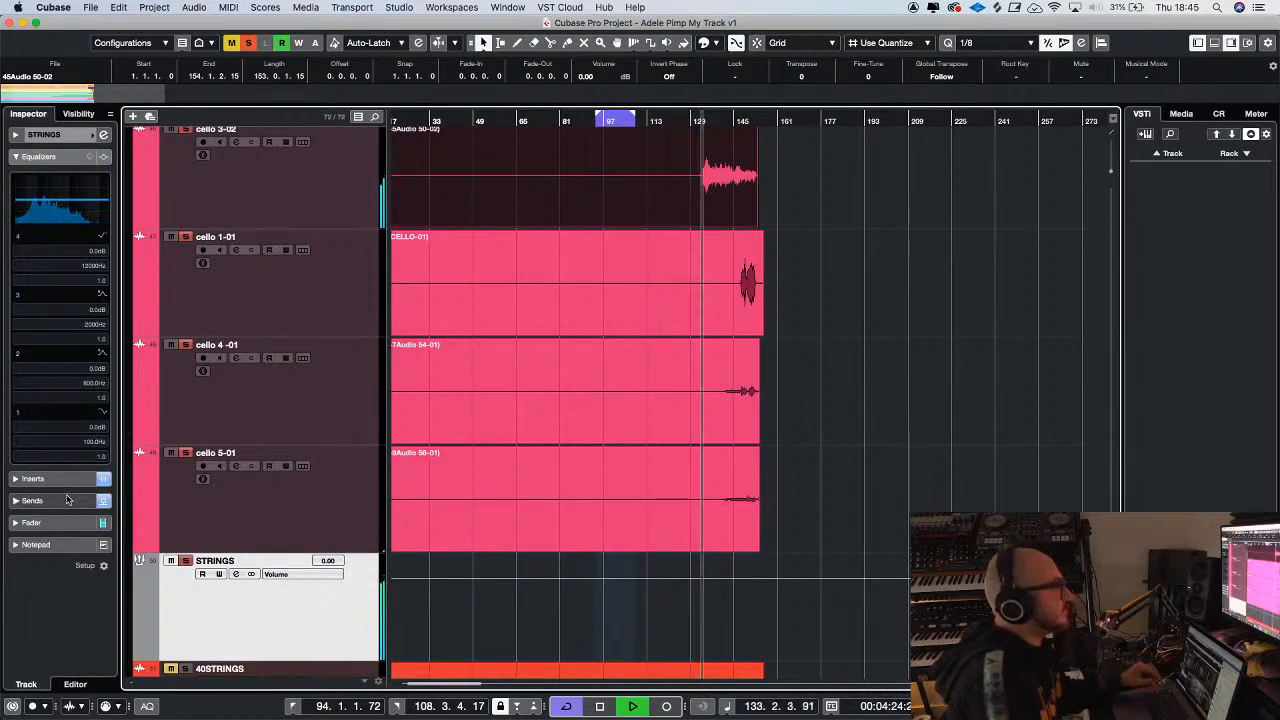
pyautogui.click(101, 386)
pyautogui.click(101, 386)
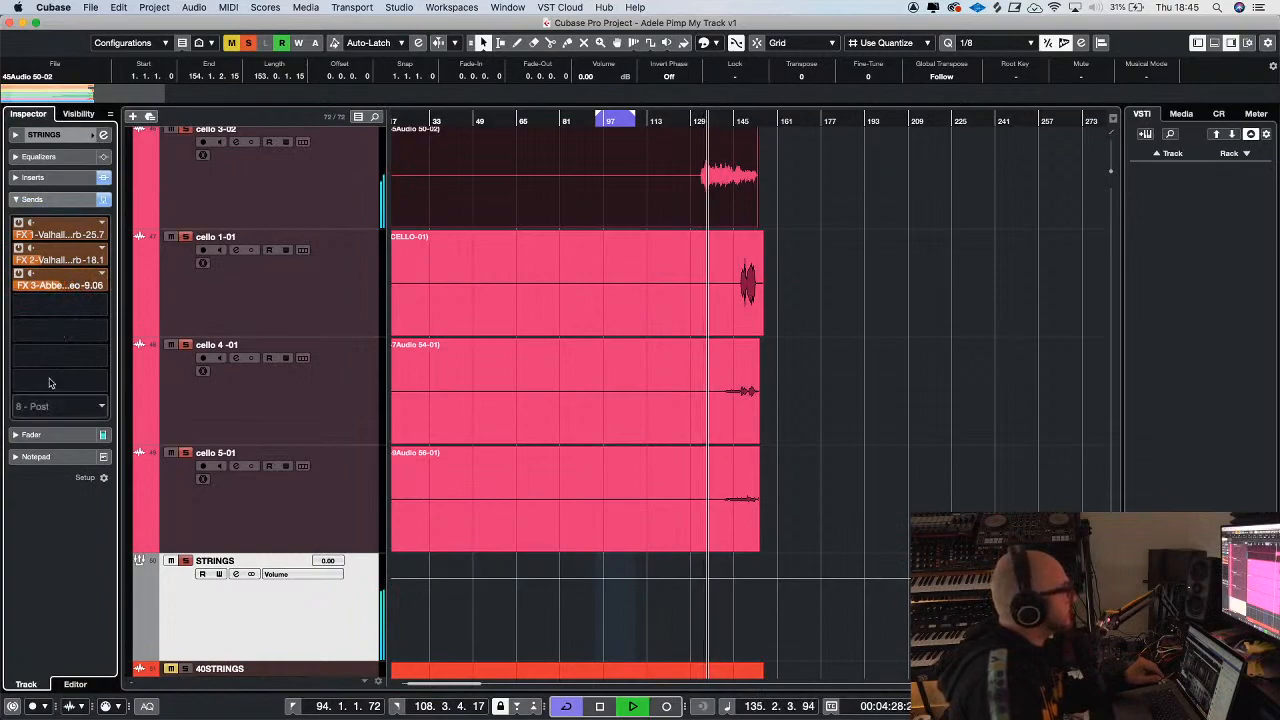
pyautogui.moveTo(58, 287); pyautogui.dragTo(46, 319)
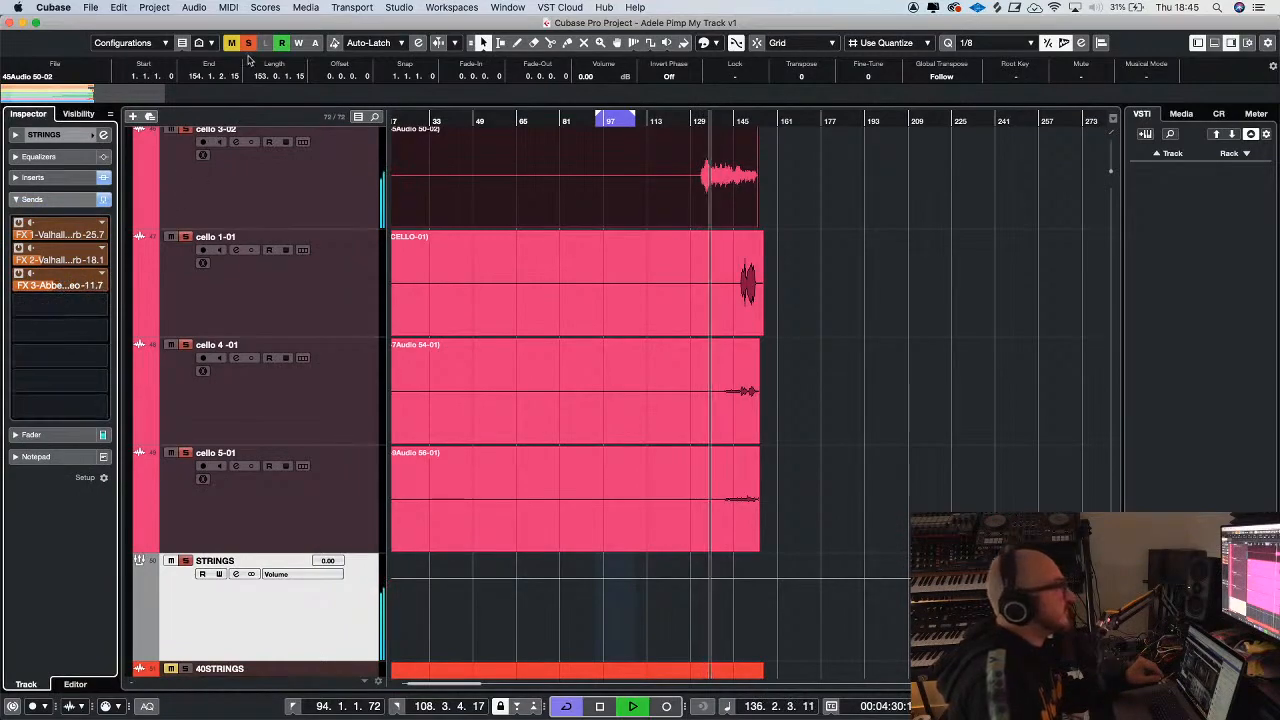
# Deactivate all solo states to hear the strings within the full mix
pyautogui.click(250, 45)
pyautogui.press('g')
pyautogui.press('g')
pyautogui.press('g')
pyautogui.press('g')
pyautogui.press('g')
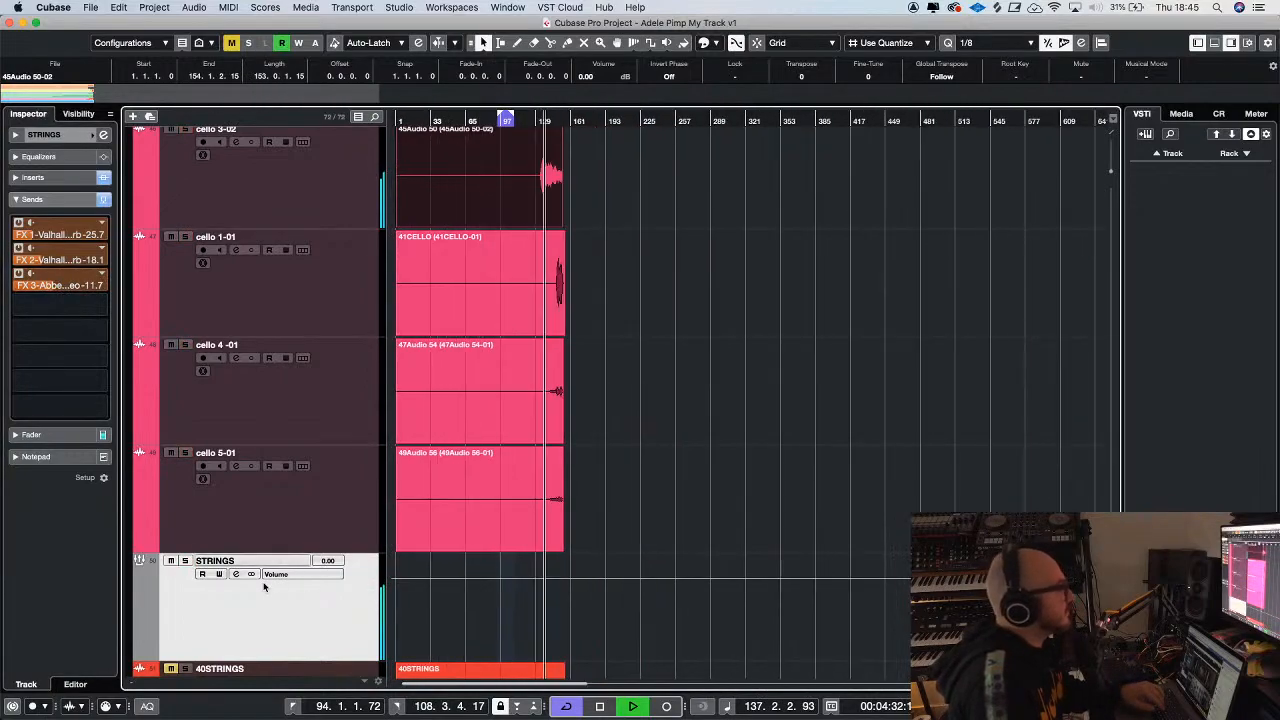
# Lower the STRINGS group's volume to -3.05 dB during full-mix playback
pyautogui.click(46, 433)
pyautogui.press('g')
pyautogui.press('h')
pyautogui.press('h')
pyautogui.press('h')
pyautogui.press('h')
pyautogui.press('g')
pyautogui.press('h')
pyautogui.press('h')
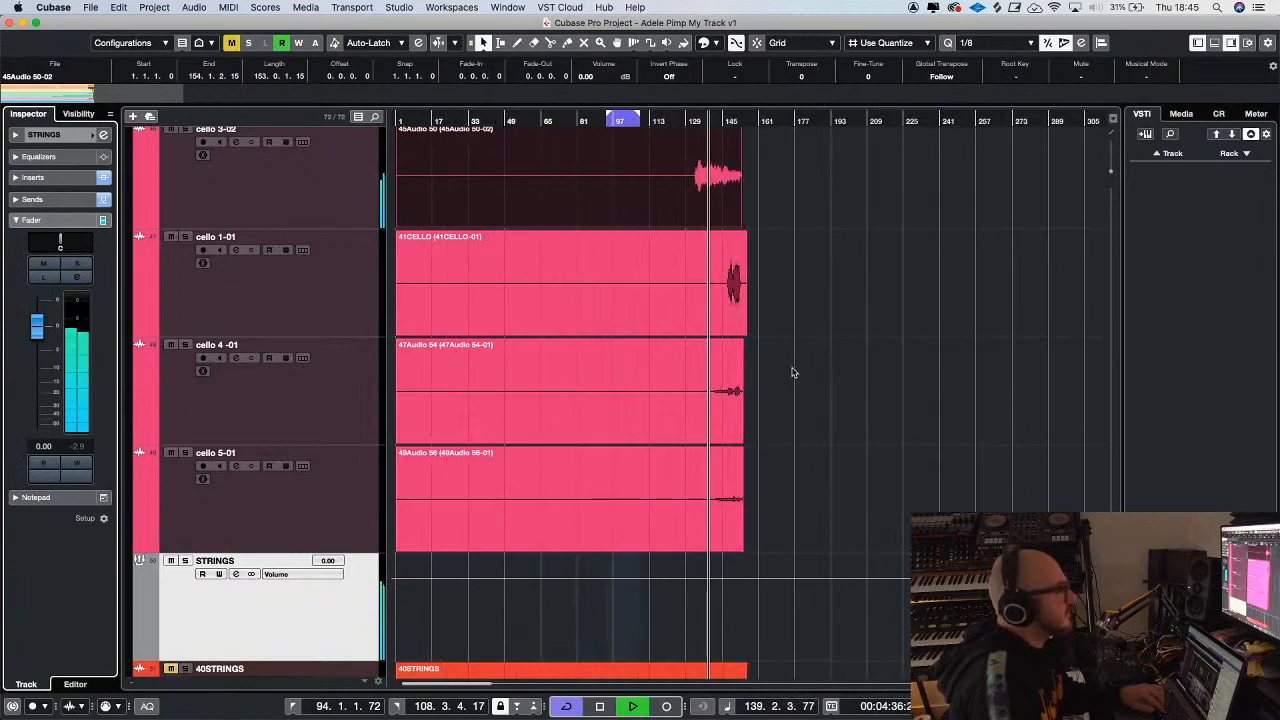
pyautogui.moveTo(38, 335); pyautogui.dragTo(38, 350)
# Lower the Wurlizer group's volume to -13.7 dB
pyautogui.scroll(5, 983, 380)
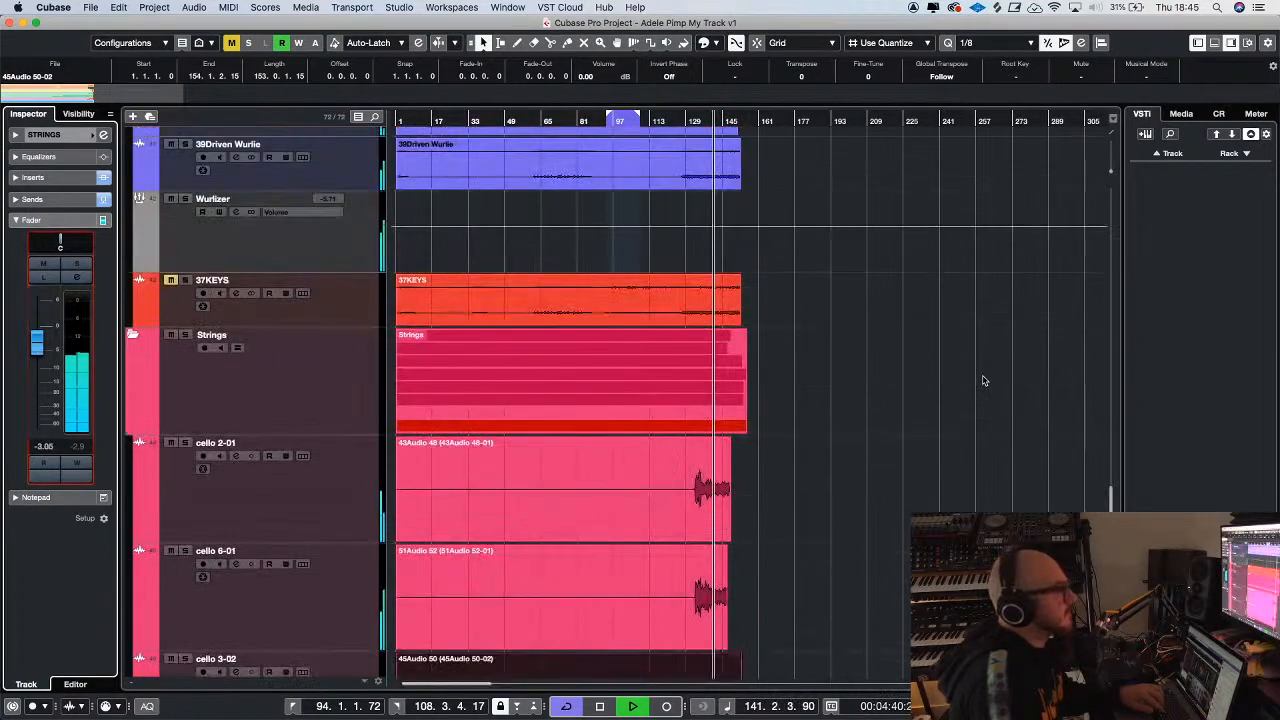
pyautogui.scroll(4, 983, 380)
pyautogui.click(122, 396)
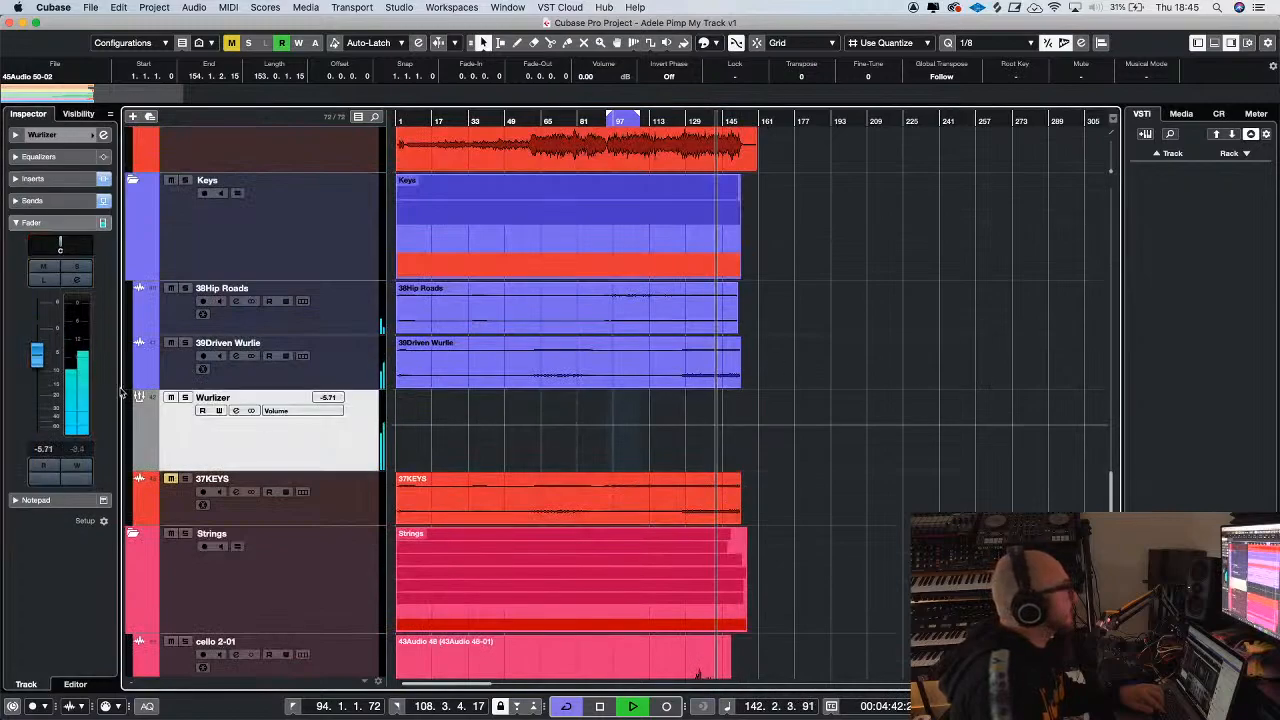
pyautogui.moveTo(37, 356); pyautogui.dragTo(37, 391)
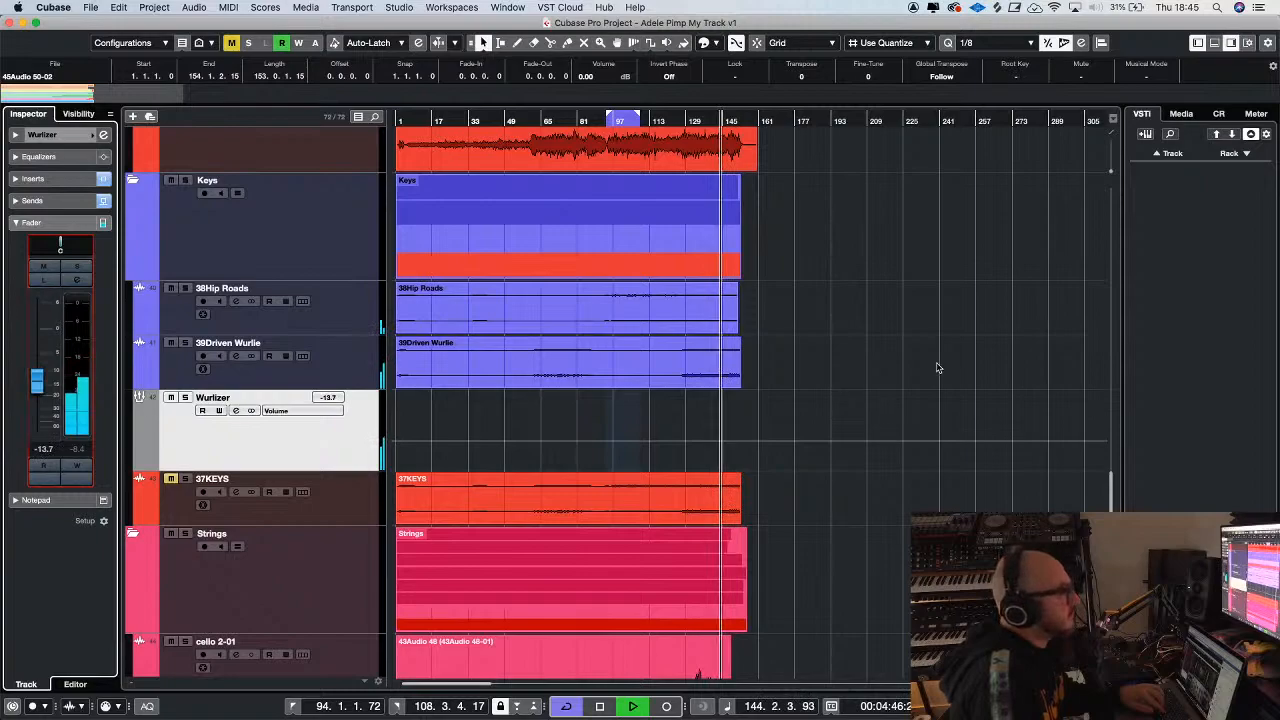
# Raise the STRINGS group's volume to -2.32 dB and stop playback
pyautogui.scroll(-8, 937, 368)
pyautogui.scroll(-2, 935, 367)
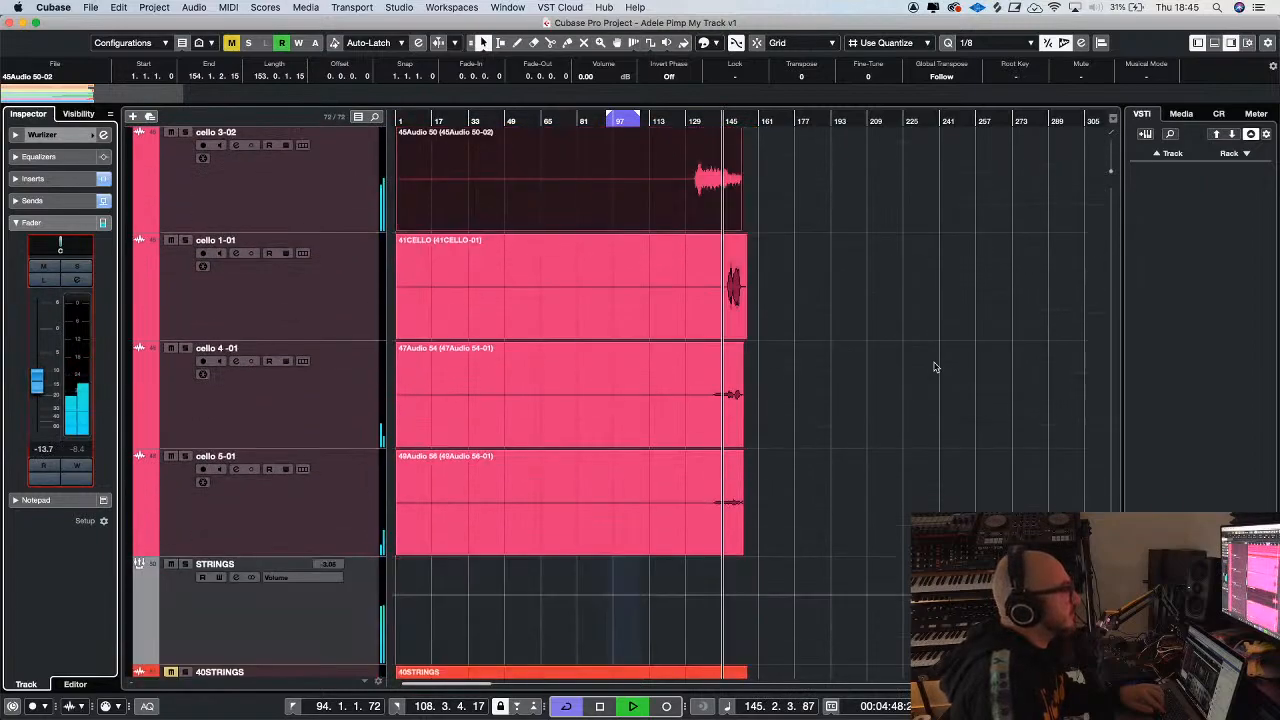
pyautogui.click(270, 615)
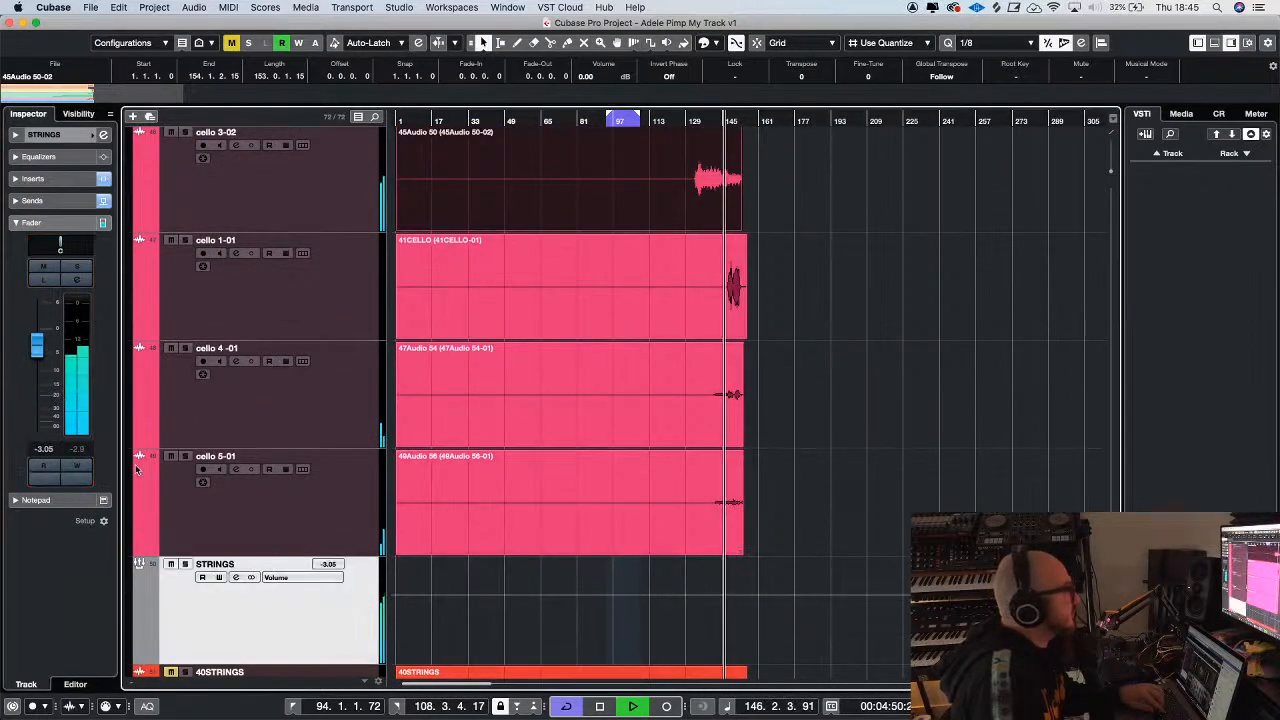
pyautogui.click(931, 377)
pyautogui.press('space')
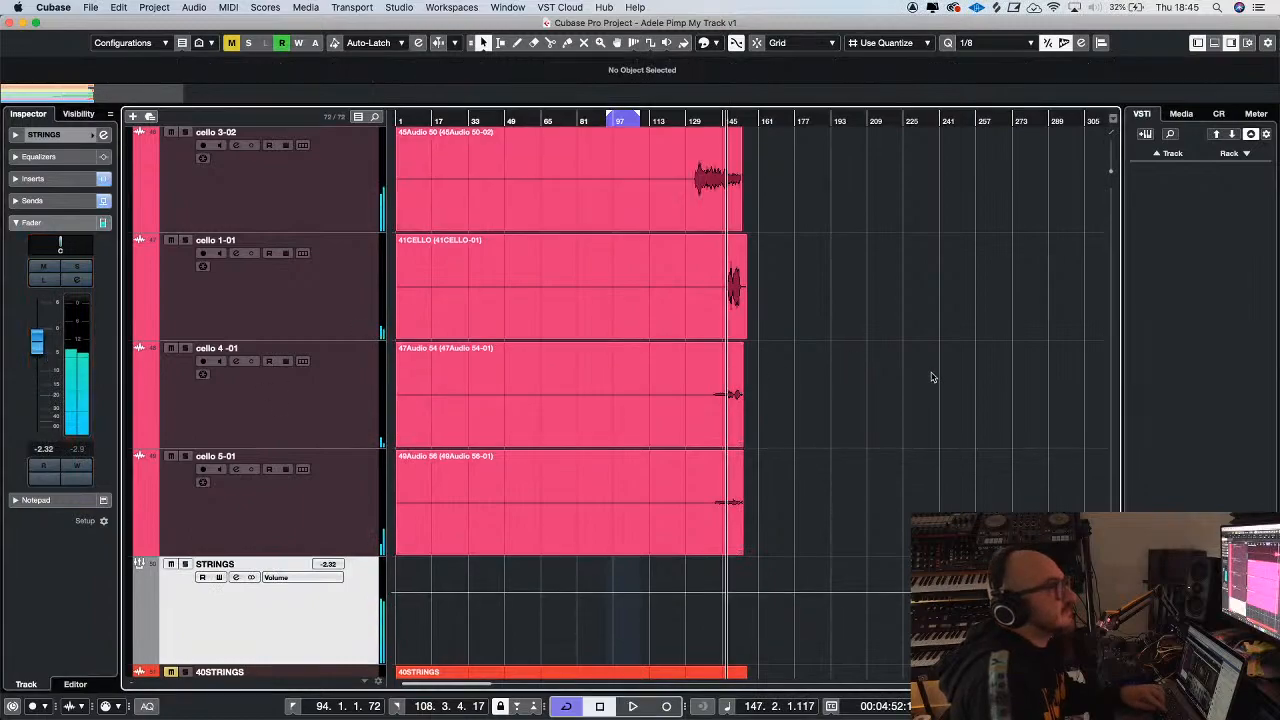
# Open the cello 2-01 event in the sample editor and activate VariAudio editing to analyze its pitch
pyautogui.press('h')
pyautogui.press('h')
pyautogui.press('h')
pyautogui.scroll(5, 931, 377)
pyautogui.press('h')
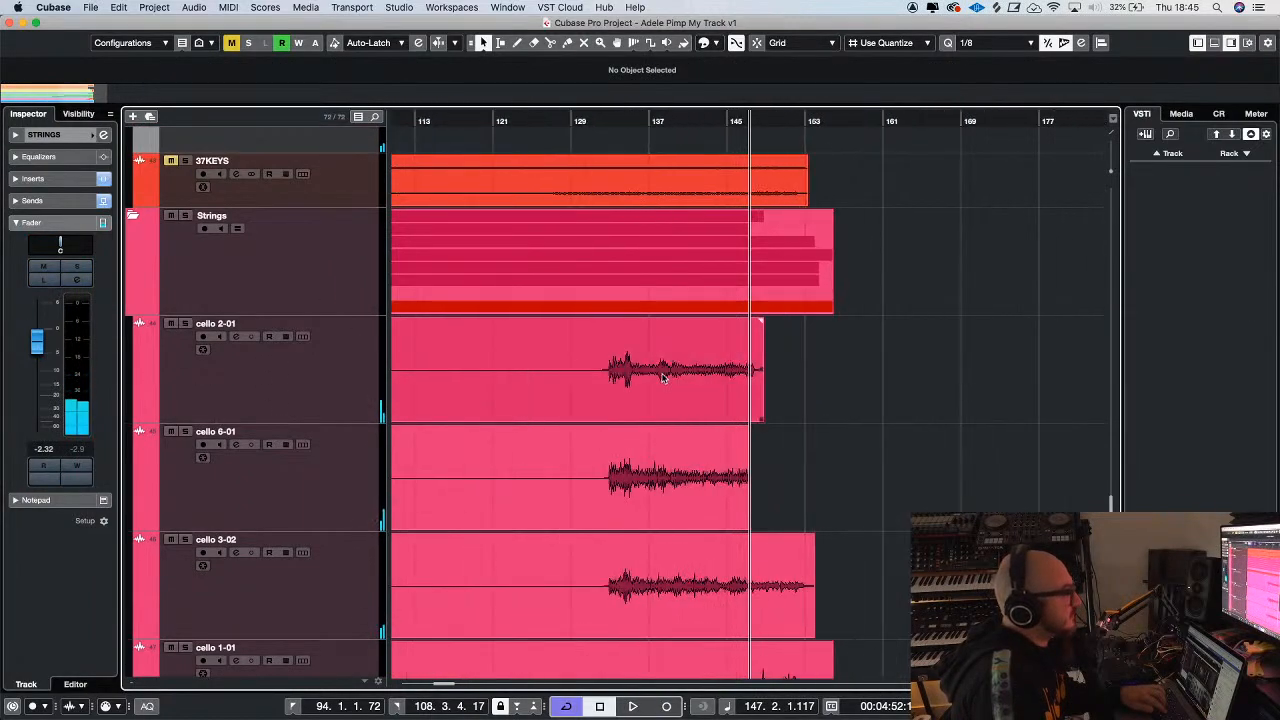
pyautogui.click(651, 368)
pyautogui.press('Return')
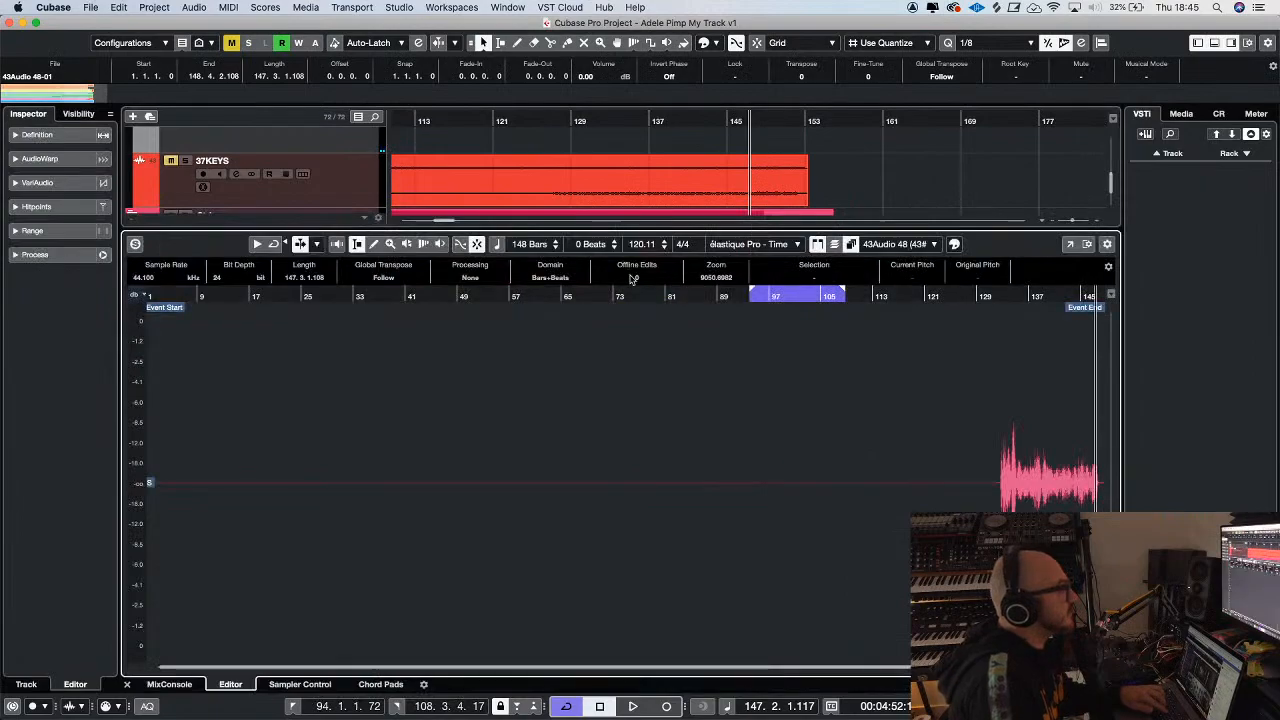
pyautogui.click(37, 182)
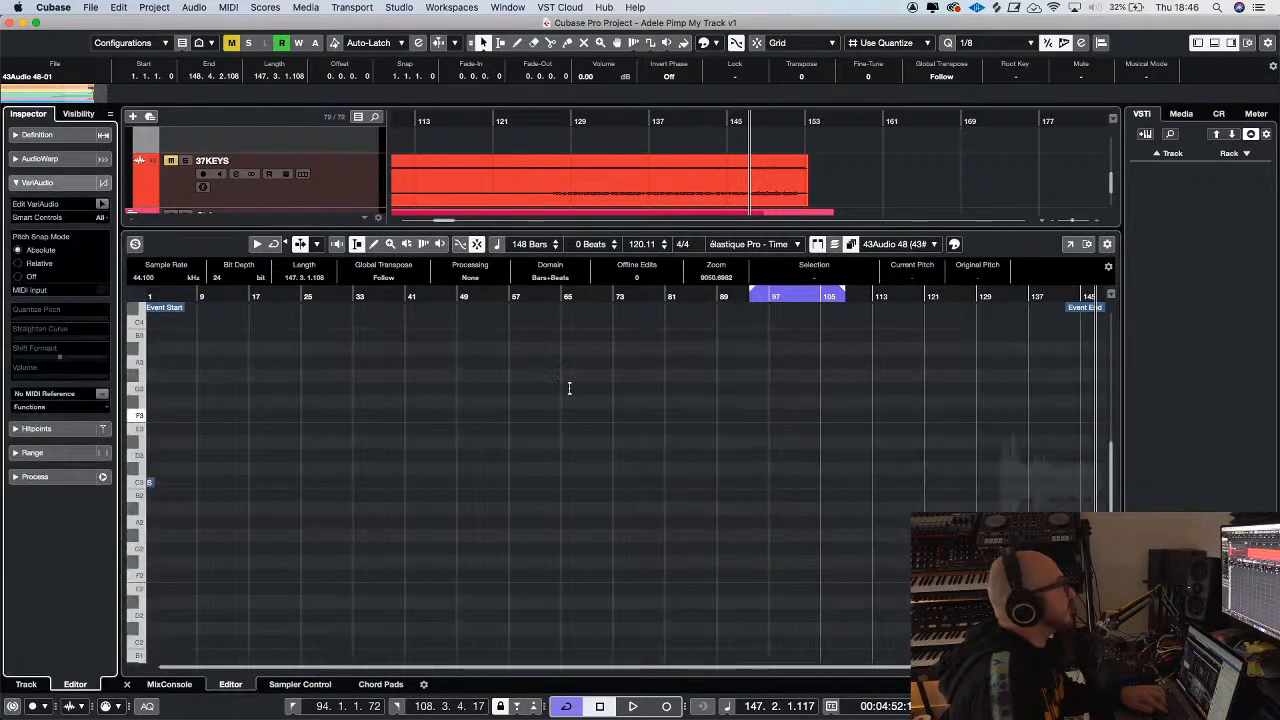
pyautogui.click(103, 205)
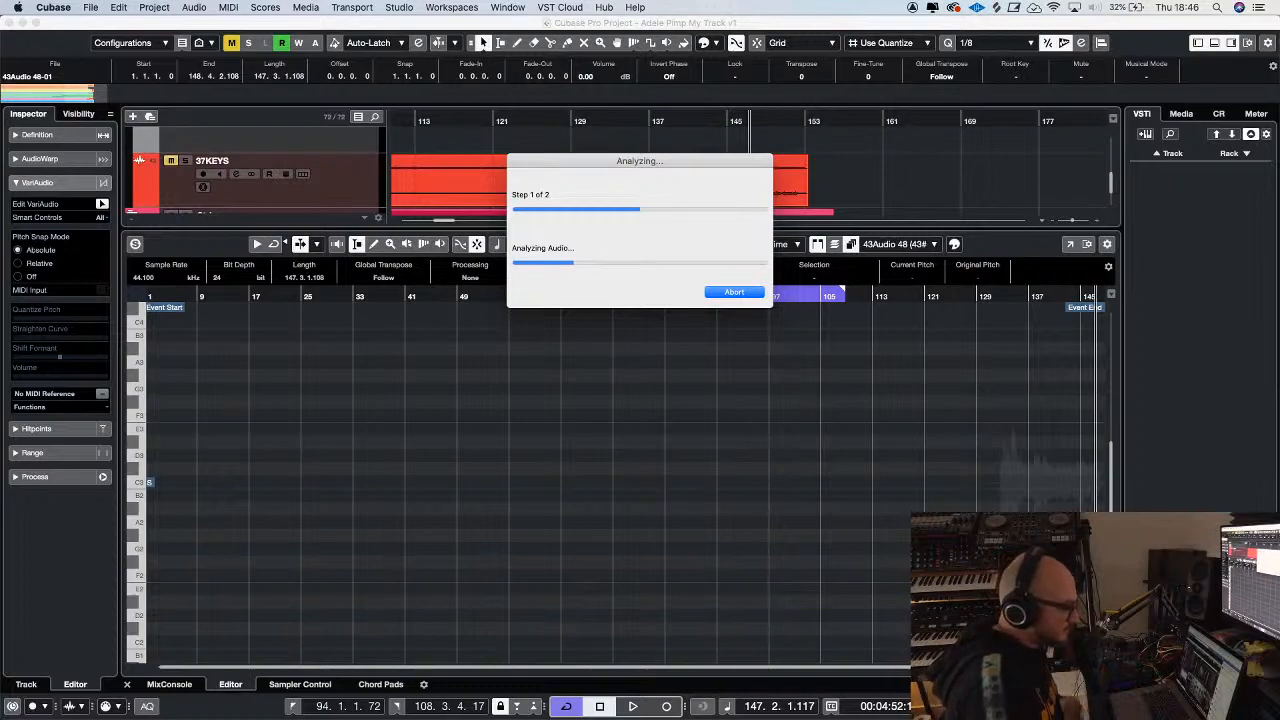
pyautogui.hotkey('ctrl', 'Up')
pyautogui.hotkey('ctrl', 'Up')
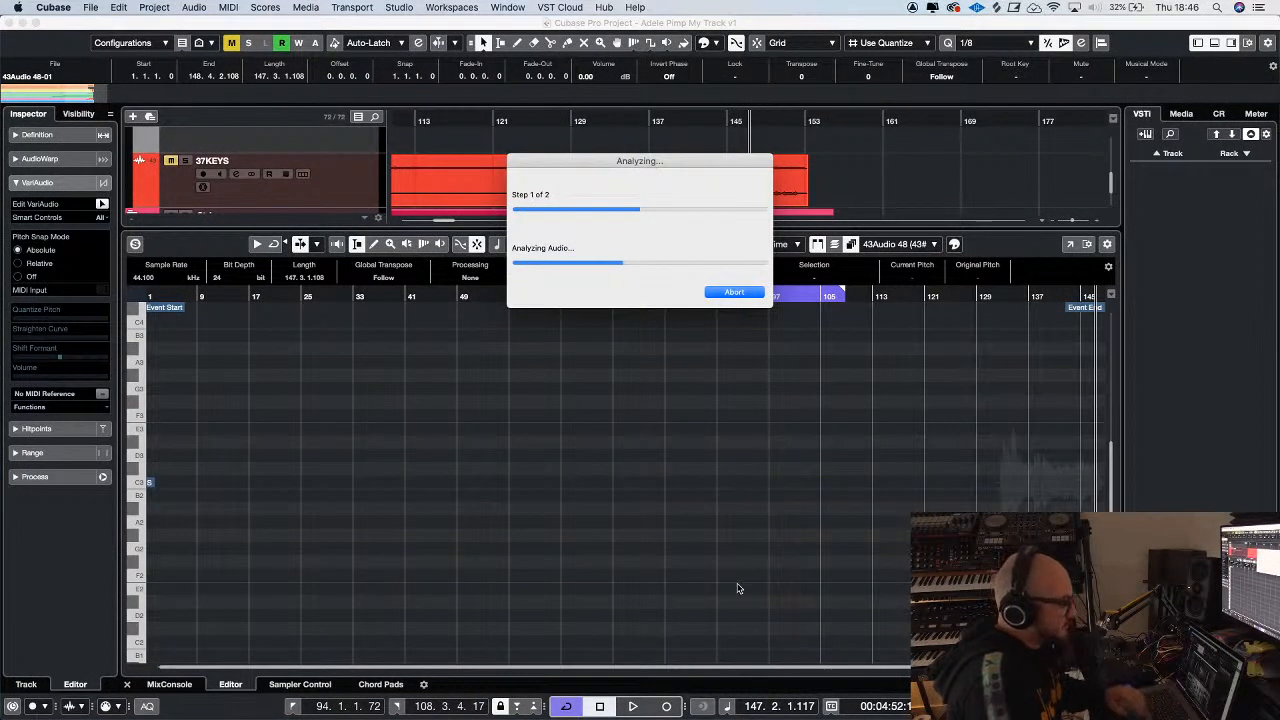
# Briefly play the end of the cello 2-01 part and move the playhead back to its entry at bar 133
pyautogui.hotkey('ctrl', 'Up')
pyautogui.hotkey('ctrl', 'Up')
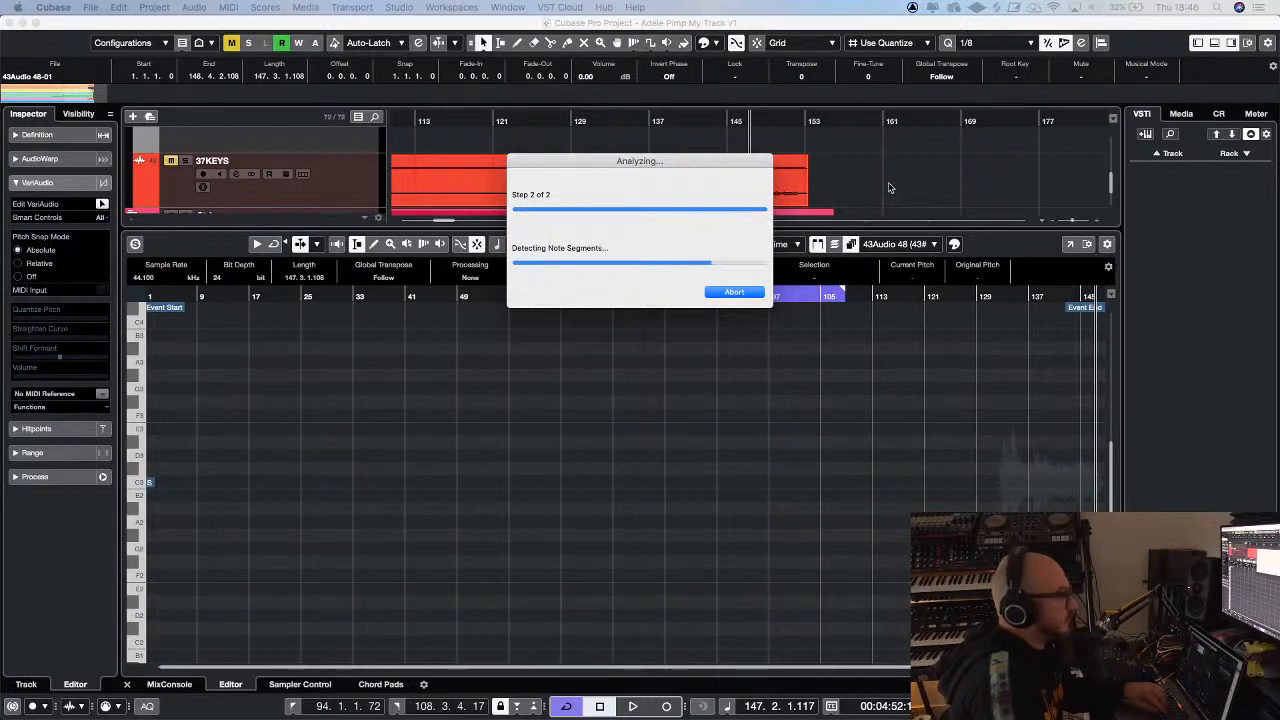
pyautogui.click(890, 188)
pyautogui.moveTo(694, 226); pyautogui.dragTo(694, 433)
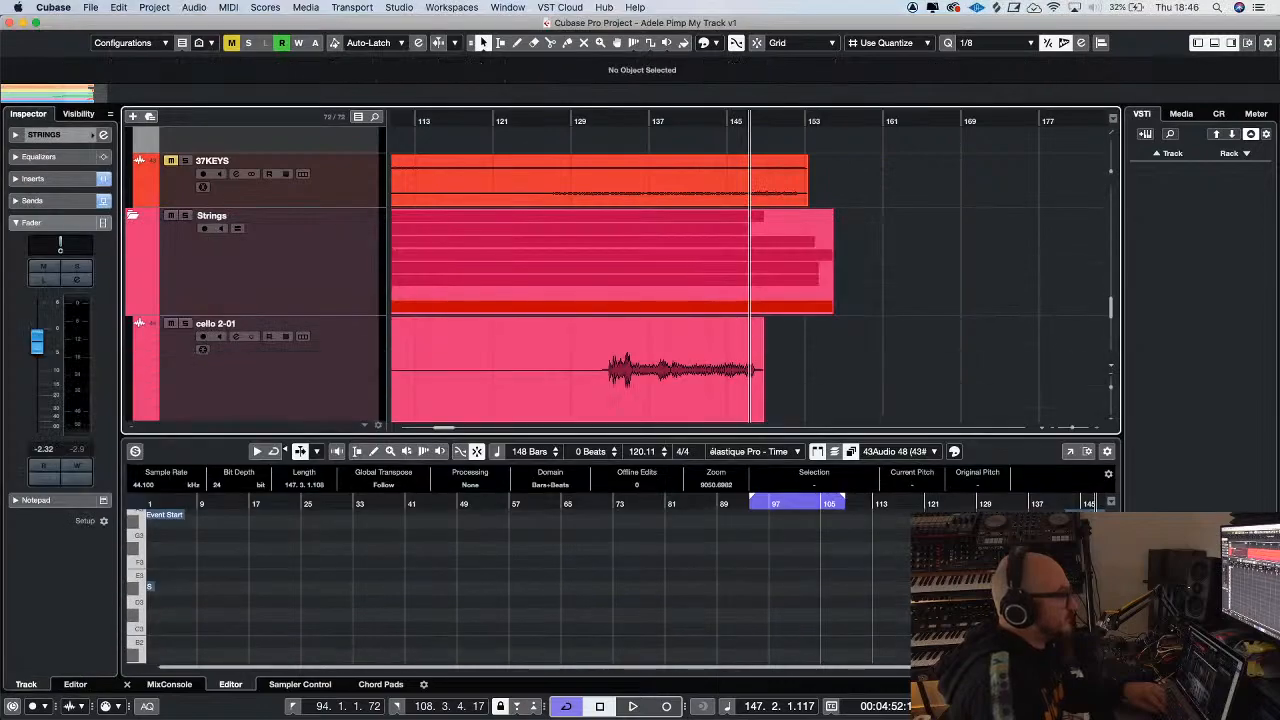
pyautogui.press('space')
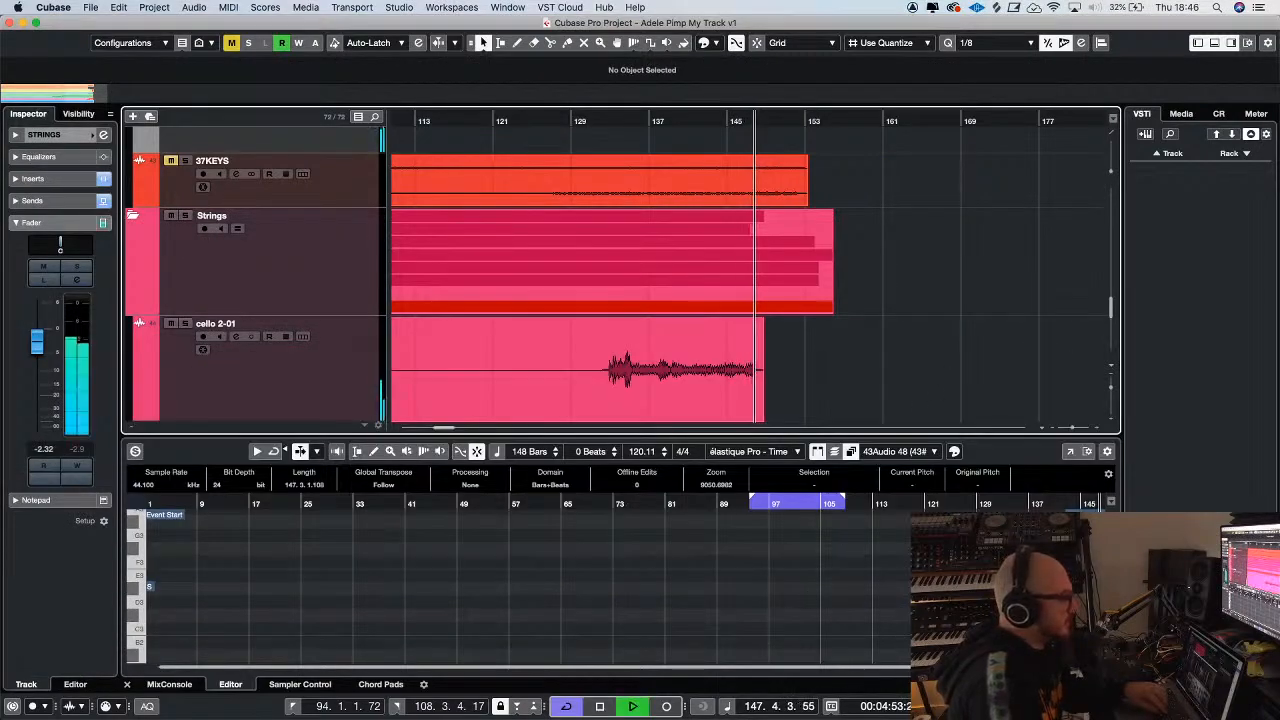
pyautogui.press('space')
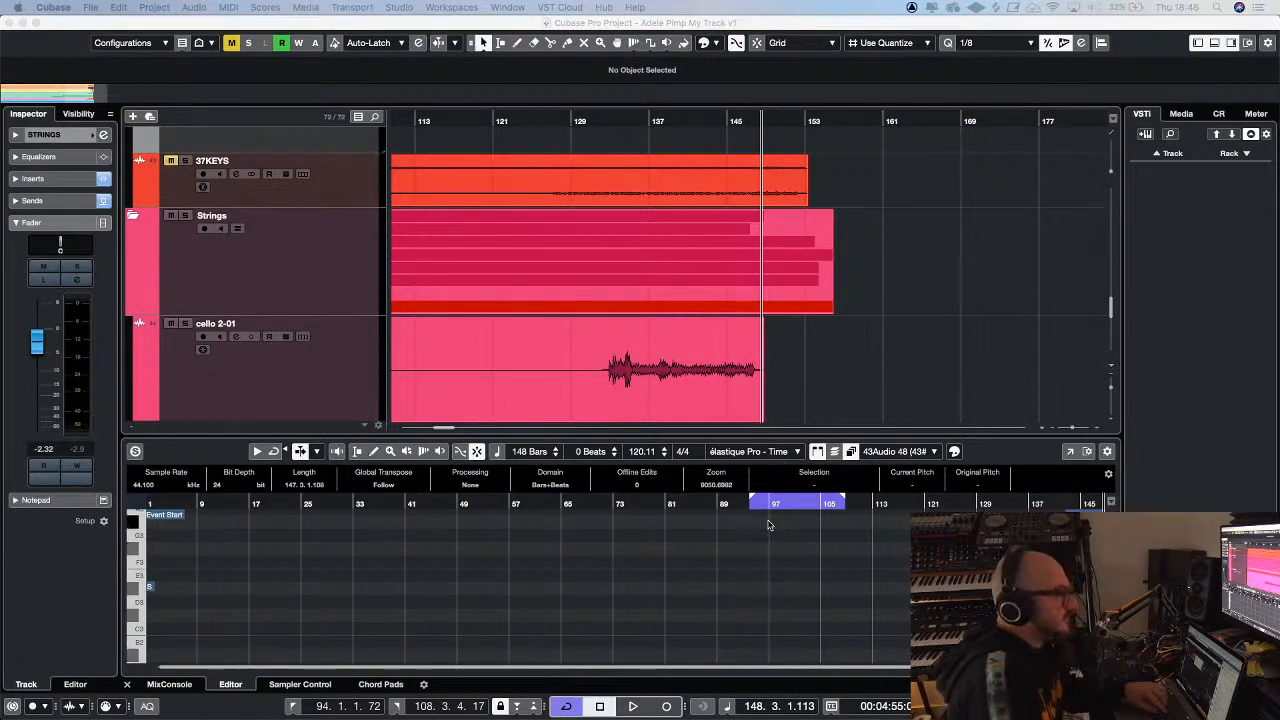
pyautogui.click(618, 130)
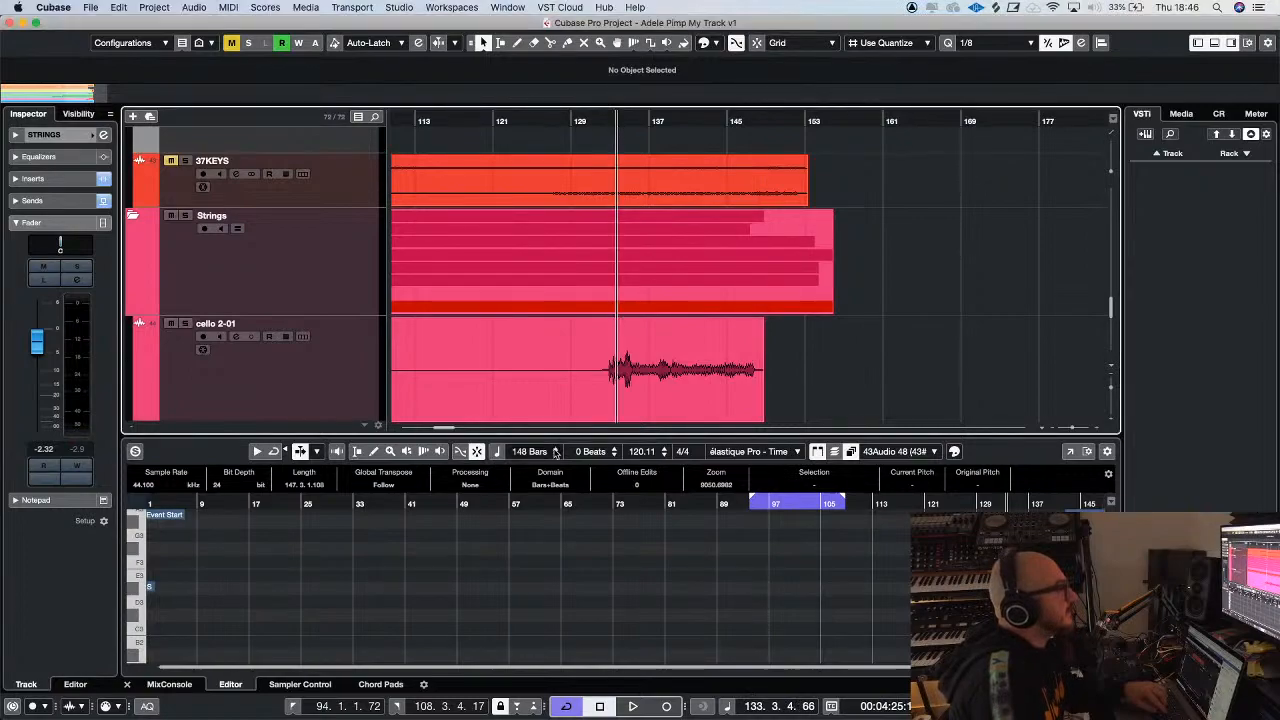
pyautogui.moveTo(548, 432); pyautogui.dragTo(548, 203)
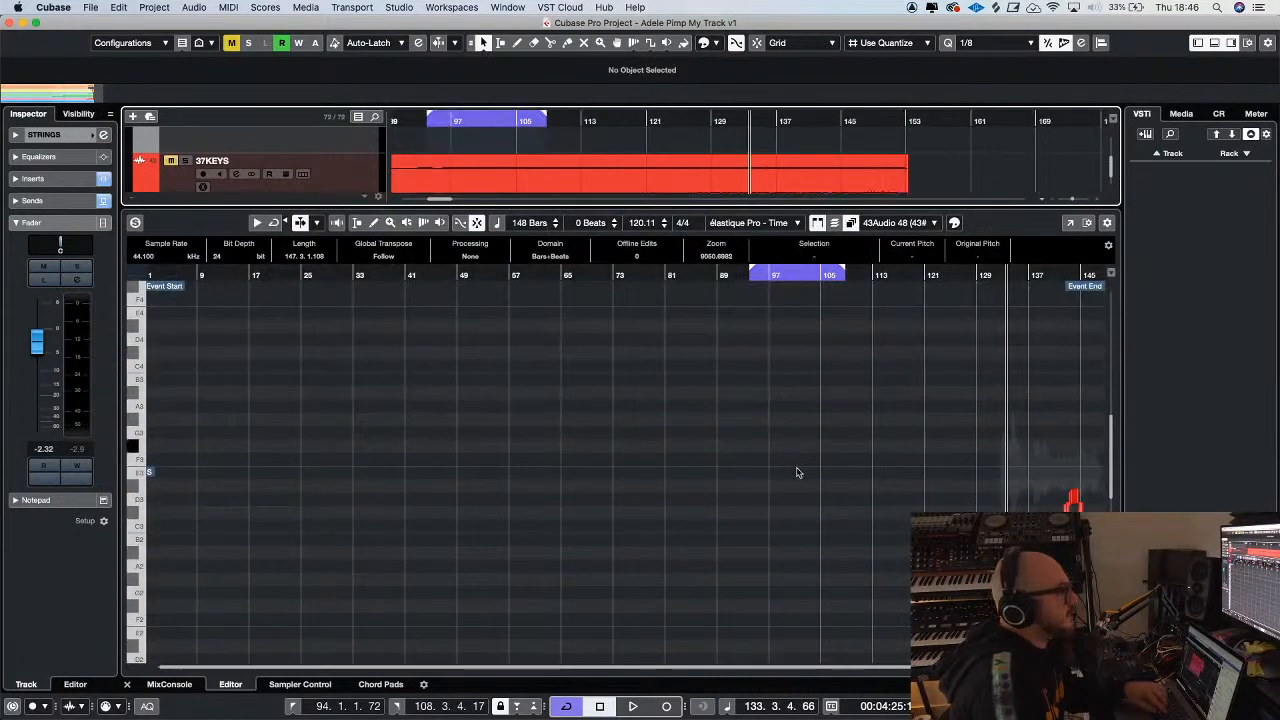
# Examine the detected note segments of cello 2-01 from bar 133 to the end of the event
pyautogui.press('h')
pyautogui.click(848, 482)
pyautogui.press('h')
pyautogui.press('h')
pyautogui.press('h')
pyautogui.press('h')
pyautogui.press('h')
pyautogui.press('h')
pyautogui.press('h')
pyautogui.press('h')
pyautogui.press('h')
pyautogui.press('h')
pyautogui.press('h')
pyautogui.press('h')
pyautogui.press('h')
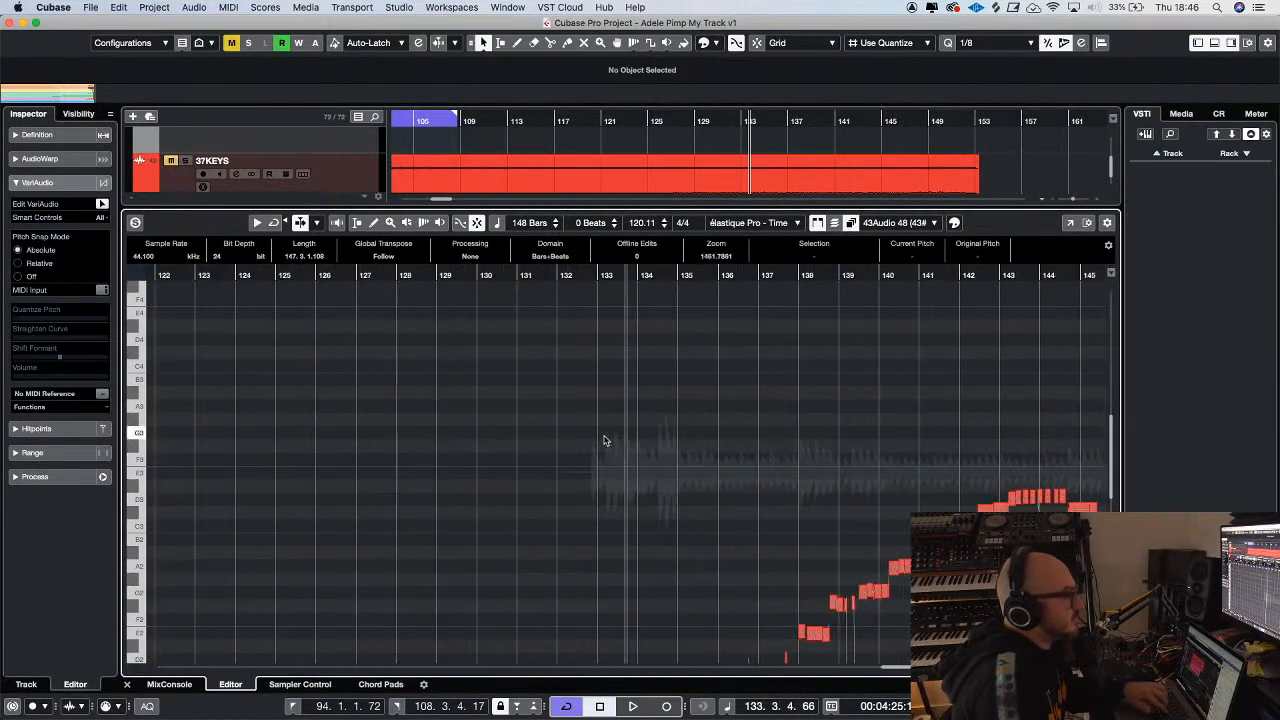
pyautogui.hscroll(8, 722, 459)
pyautogui.scroll(-3, 722, 459)
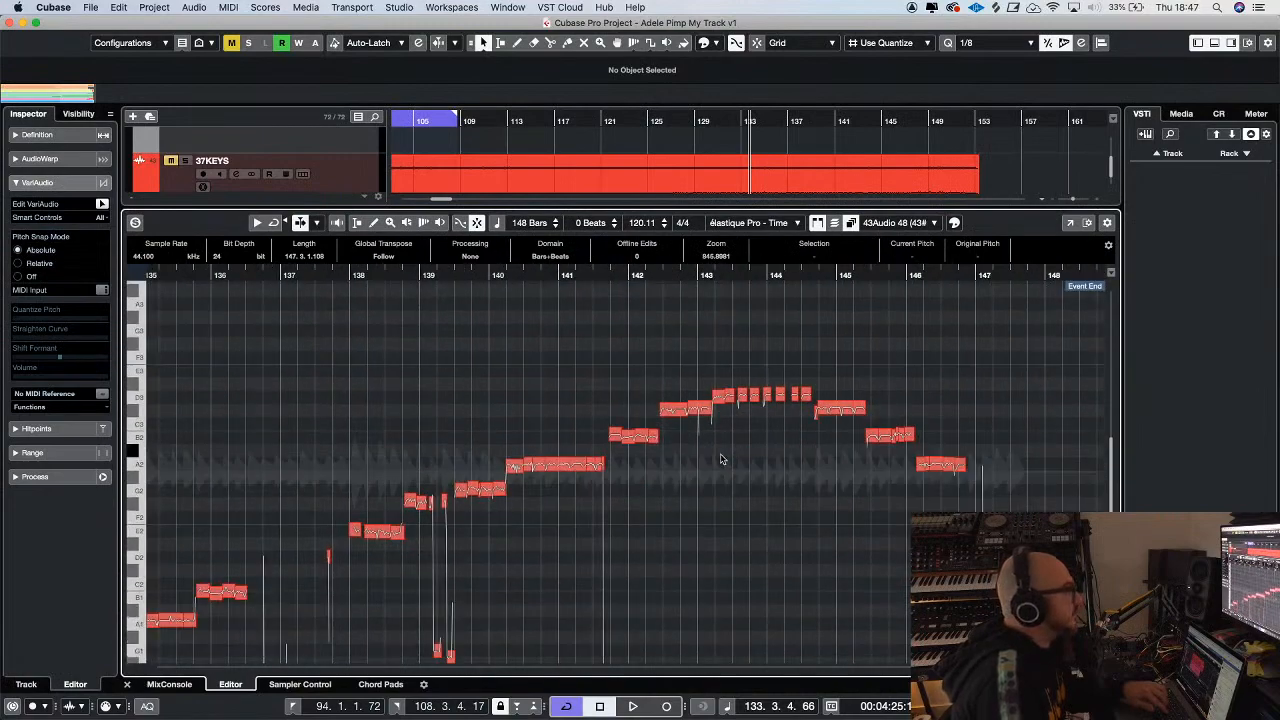
pyautogui.hscroll(-3, 722, 459)
pyautogui.scroll(-2, 722, 459)
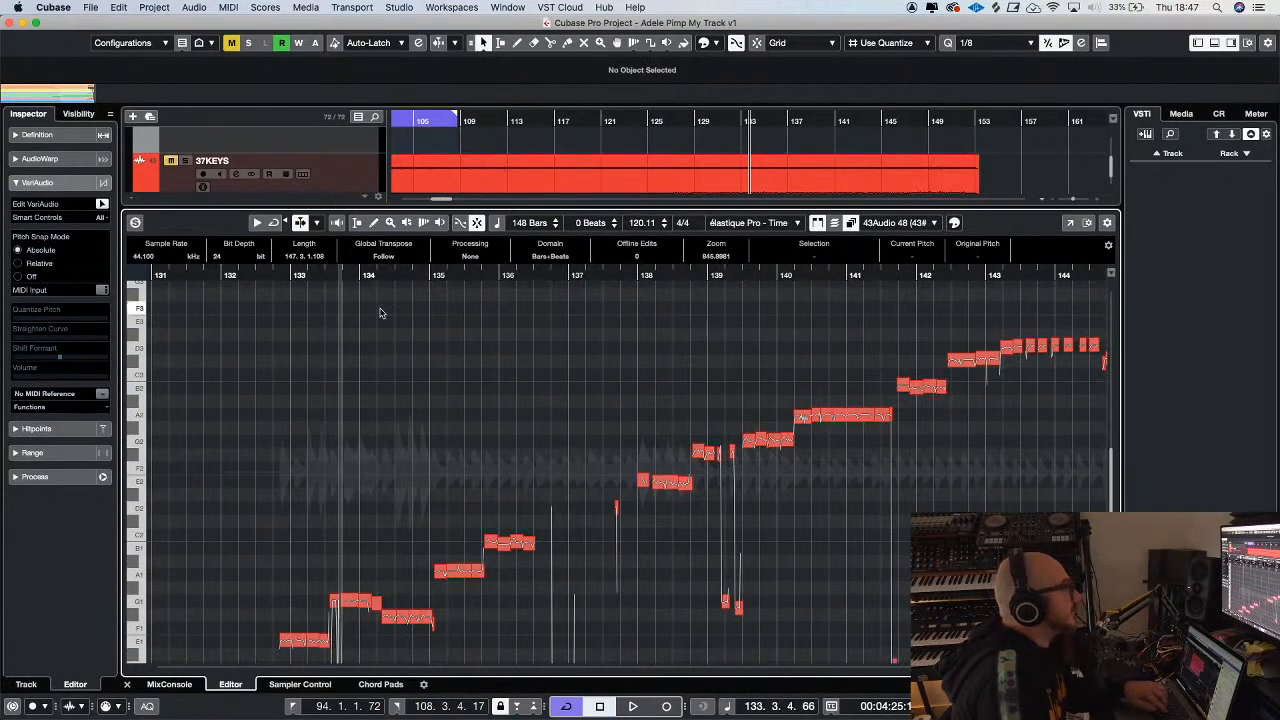
# Play the cello 2-01 event soloed in the sample editor from about bar 132 while following its note segments
pyautogui.click(252, 275)
pyautogui.press('space')
pyautogui.press('g')
pyautogui.press('g')
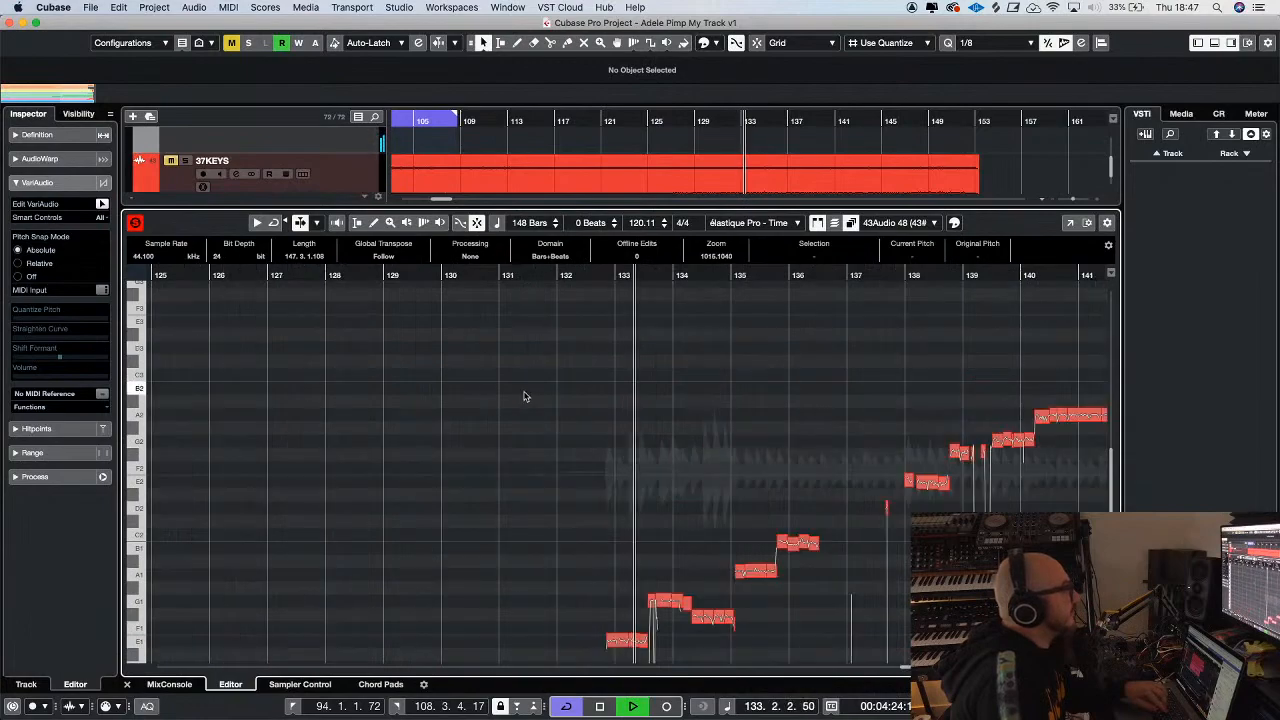
pyautogui.scroll(-3, 586, 403)
pyautogui.hscroll(4, 586, 403)
pyautogui.press('g')
pyautogui.press('g')
pyautogui.press('g')
pyautogui.press('g')
pyautogui.press('g')
pyautogui.press('g')
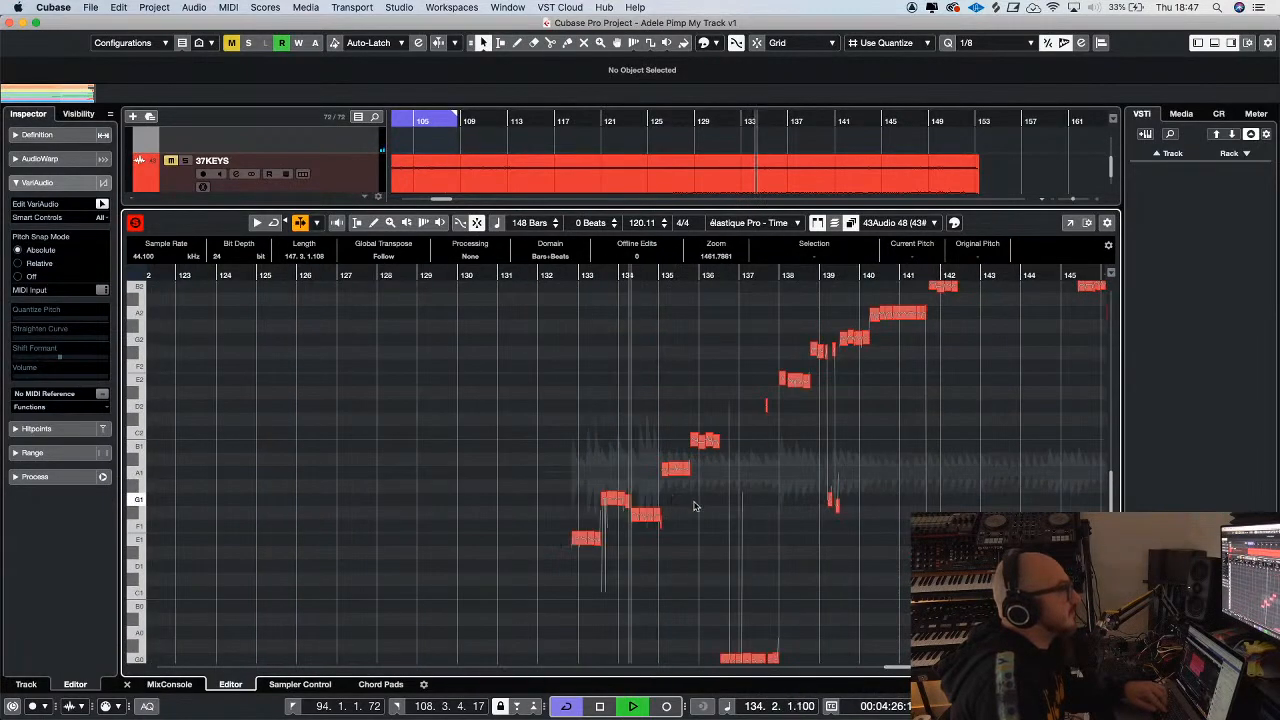
# Select all note segments of cello 2-01, set Quantize Pitch to 100 %, and listen to the corrected part
pyautogui.press('h')
pyautogui.press('h')
pyautogui.press('h')
pyautogui.press('h')
pyautogui.press('h')
pyautogui.press('h')
pyautogui.press('h')
pyautogui.press('h')
pyautogui.press('h')
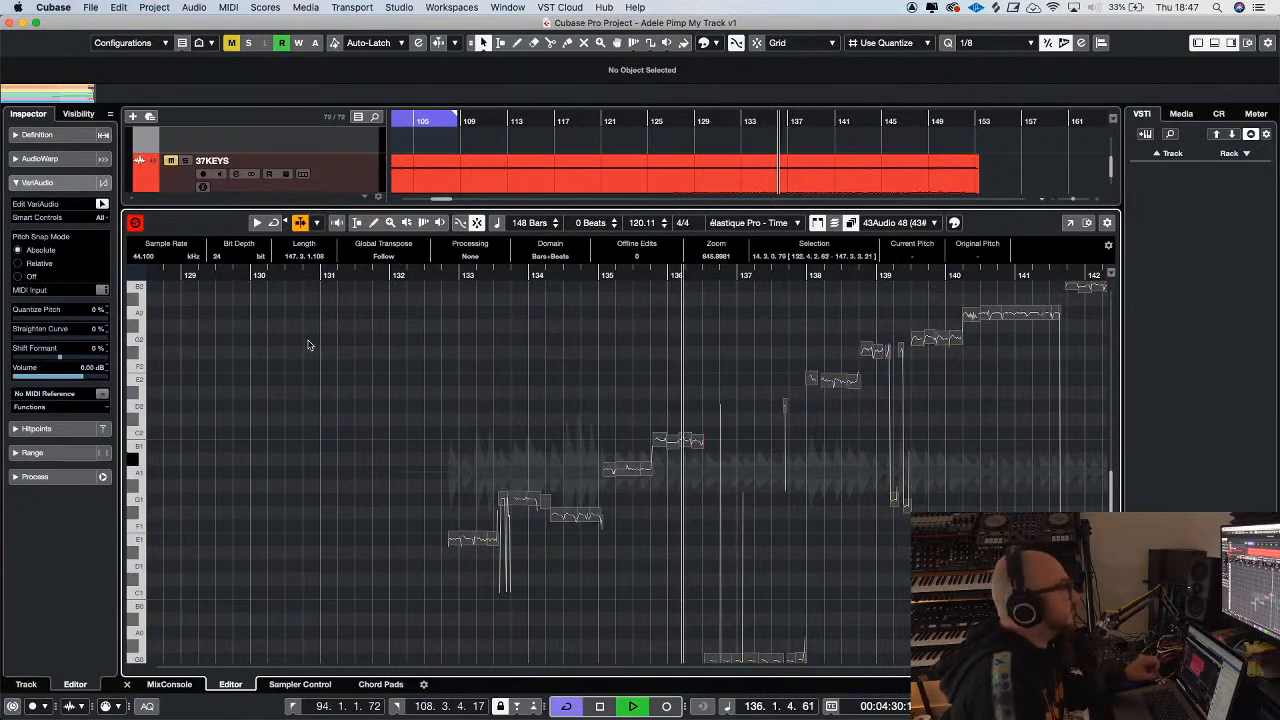
pyautogui.moveTo(20, 318); pyautogui.dragTo(177, 323)
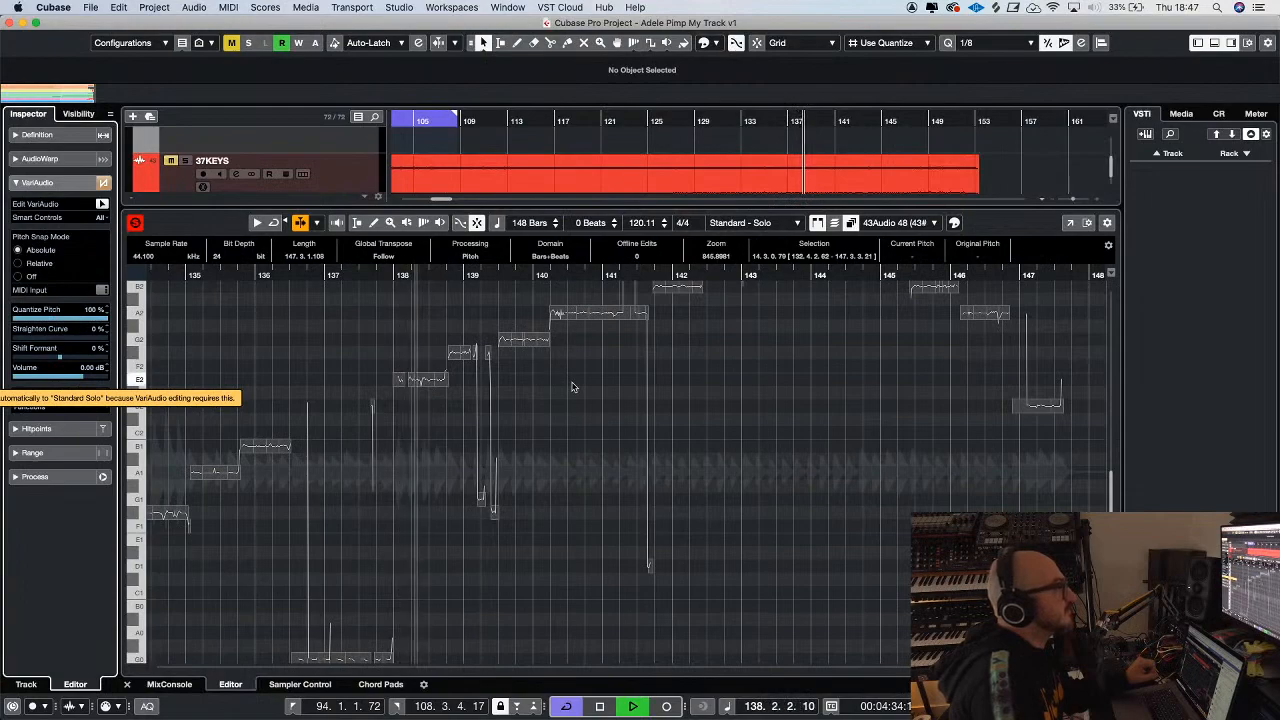
pyautogui.scroll(2, 560, 380)
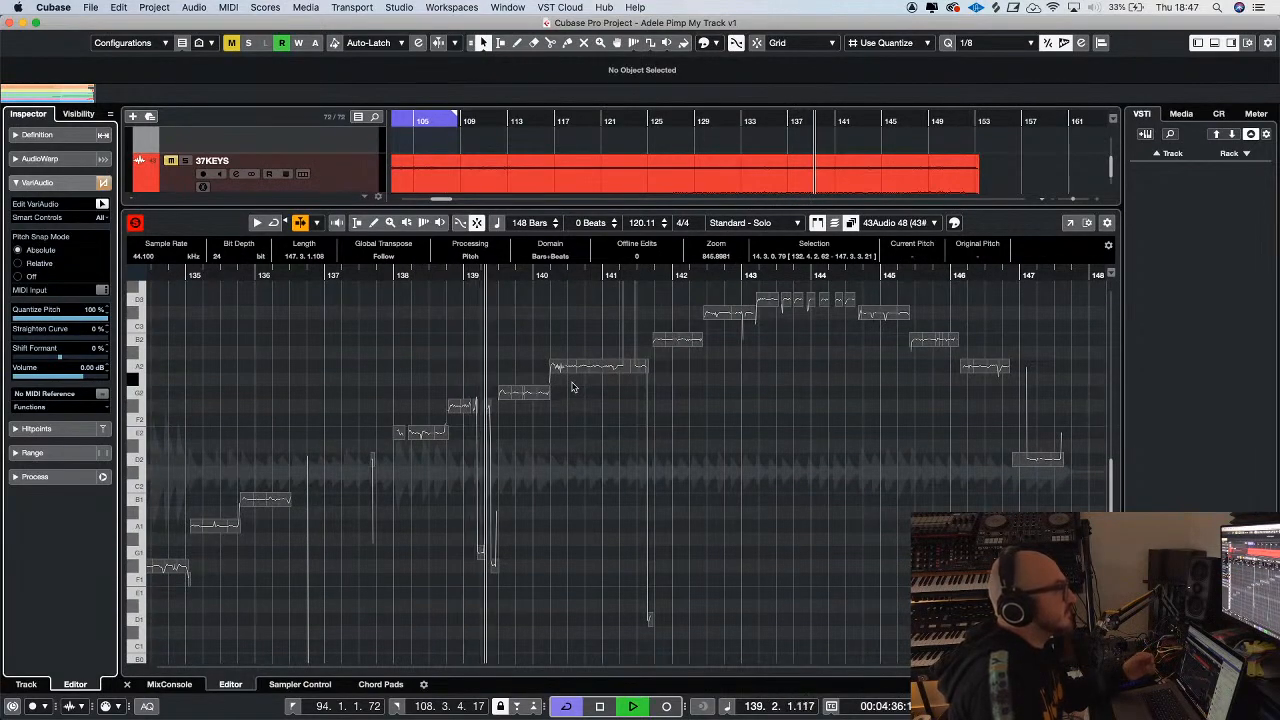
pyautogui.press('g')
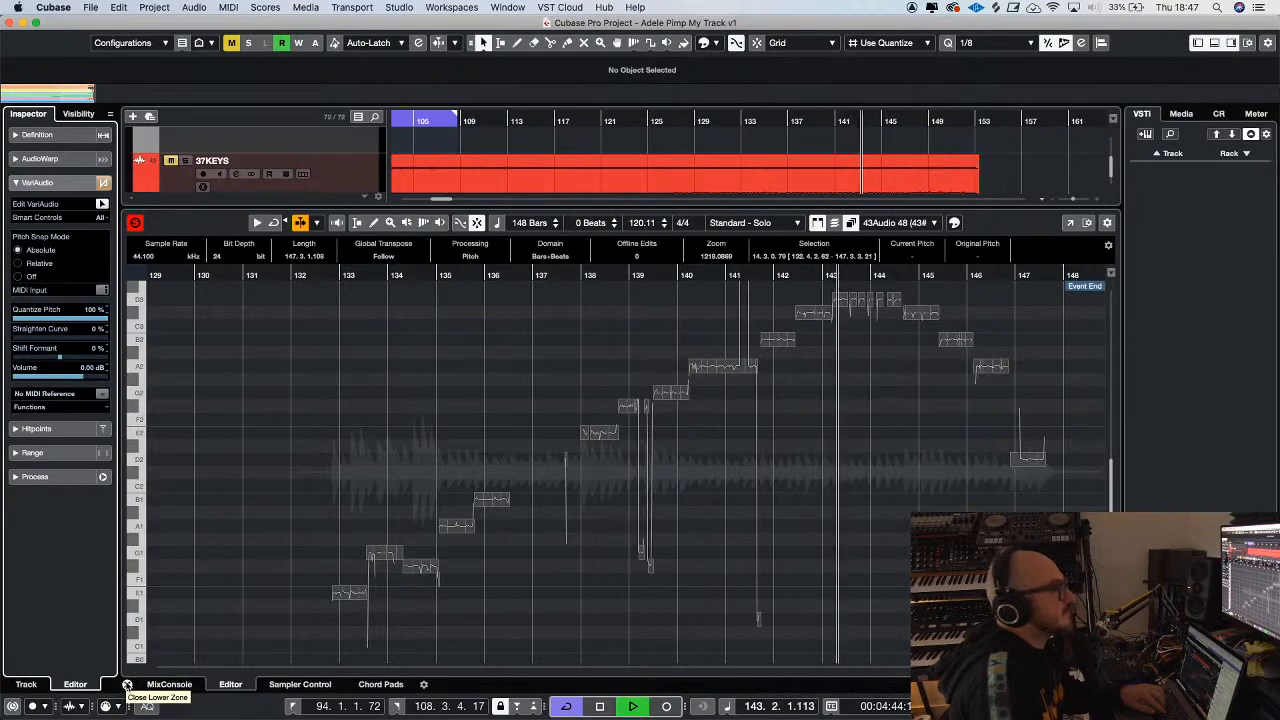
# Close the sample editor and reopen the cello 2-01 event to recheck its note segments
pyautogui.click(127, 684)
pyautogui.click(784, 505)
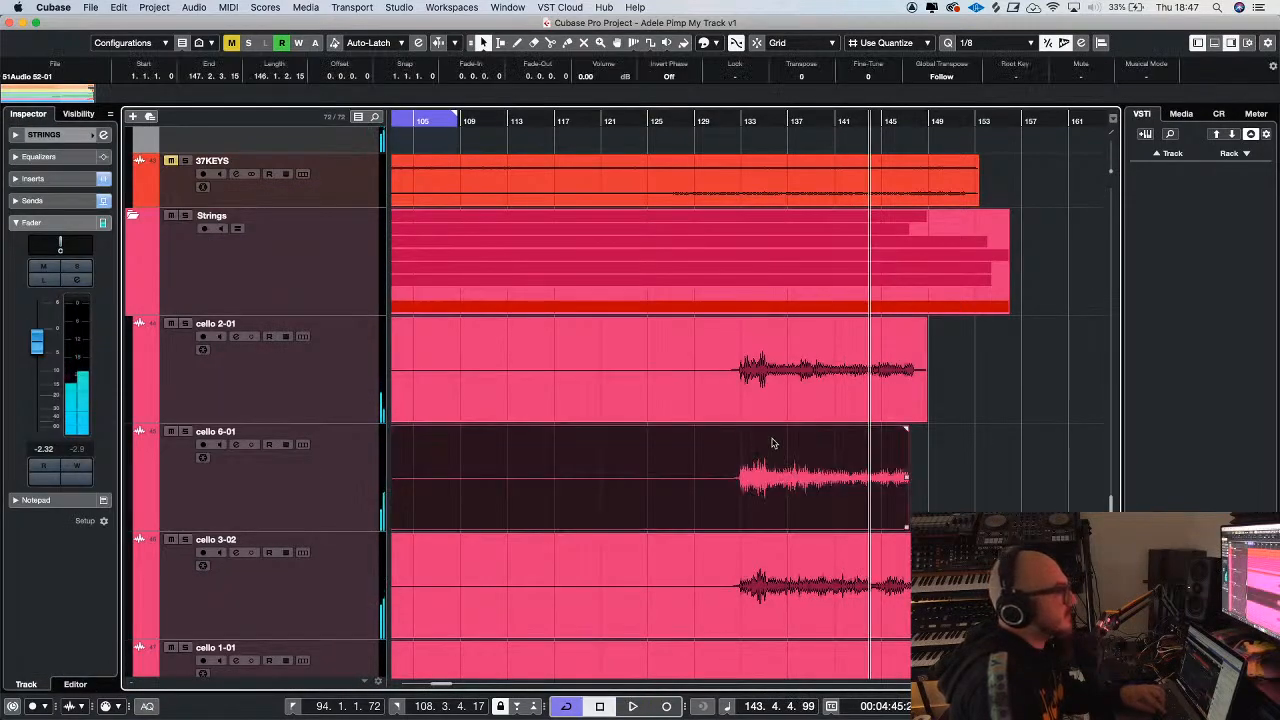
pyautogui.click(762, 413)
pyautogui.doubleClick(712, 371)
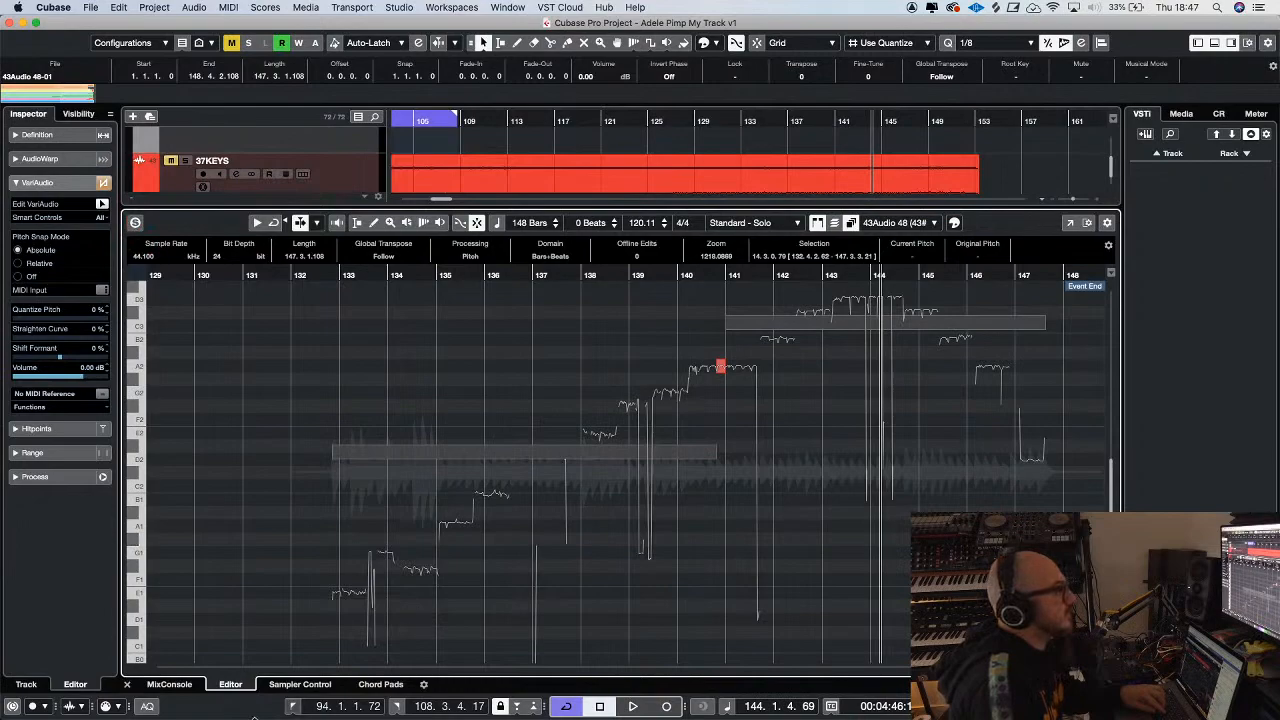
pyautogui.click(127, 684)
pyautogui.click(1058, 434)
pyautogui.click(708, 335)
pyautogui.doubleClick(706, 335)
pyautogui.press('g')
pyautogui.press('g')
pyautogui.press('g')
pyautogui.press('g')
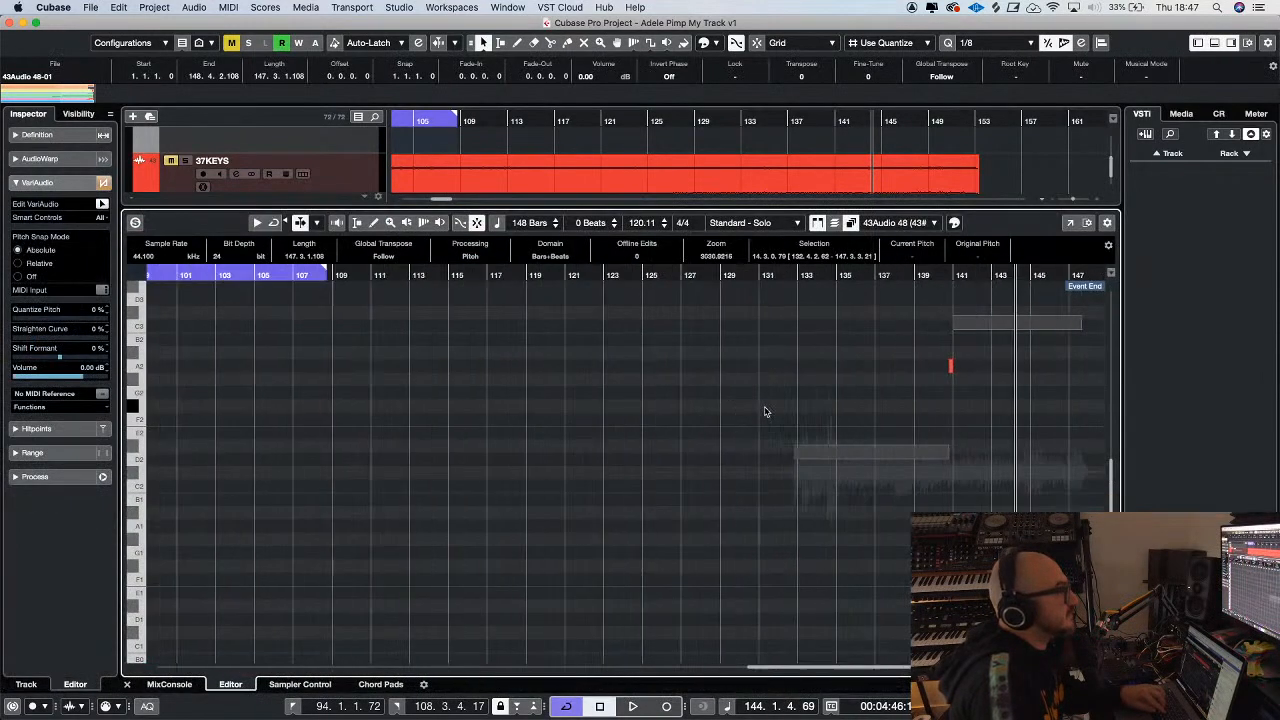
# Turn off VariAudio editing for cello 2-01 and close the sample editor
pyautogui.scroll(5, 770, 413)
pyautogui.scroll(-5, 686, 391)
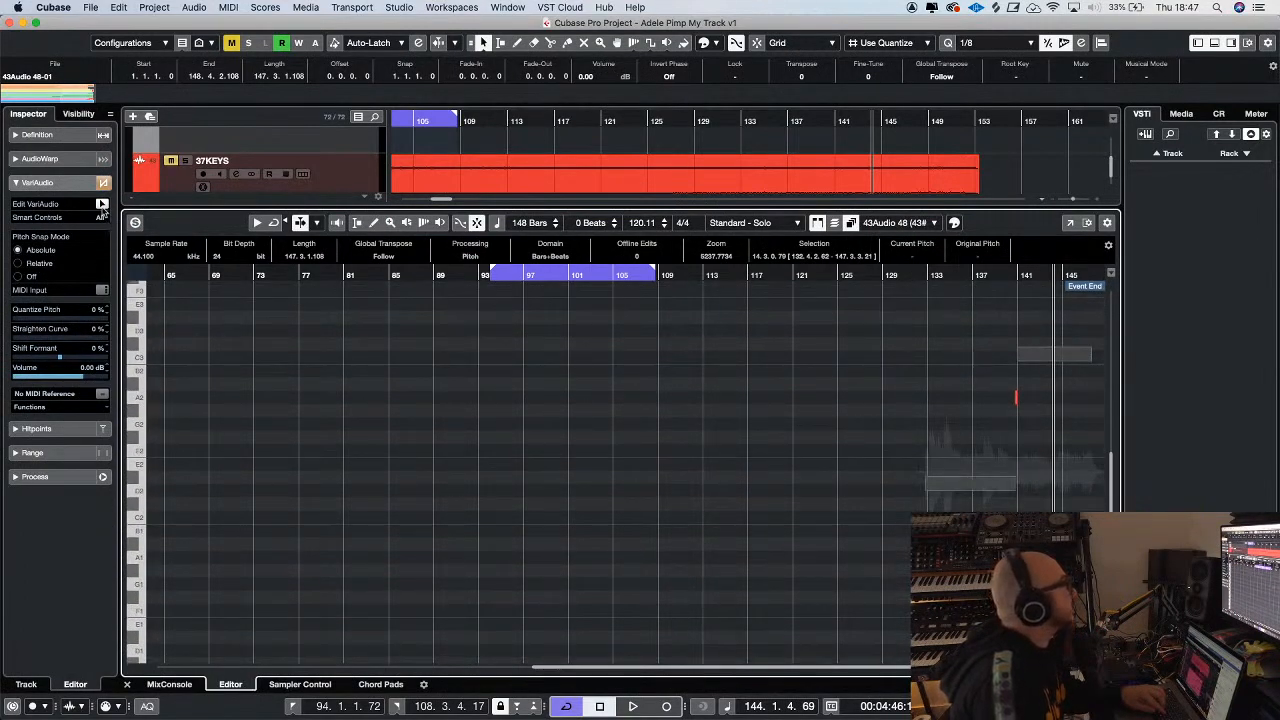
pyautogui.click(102, 204)
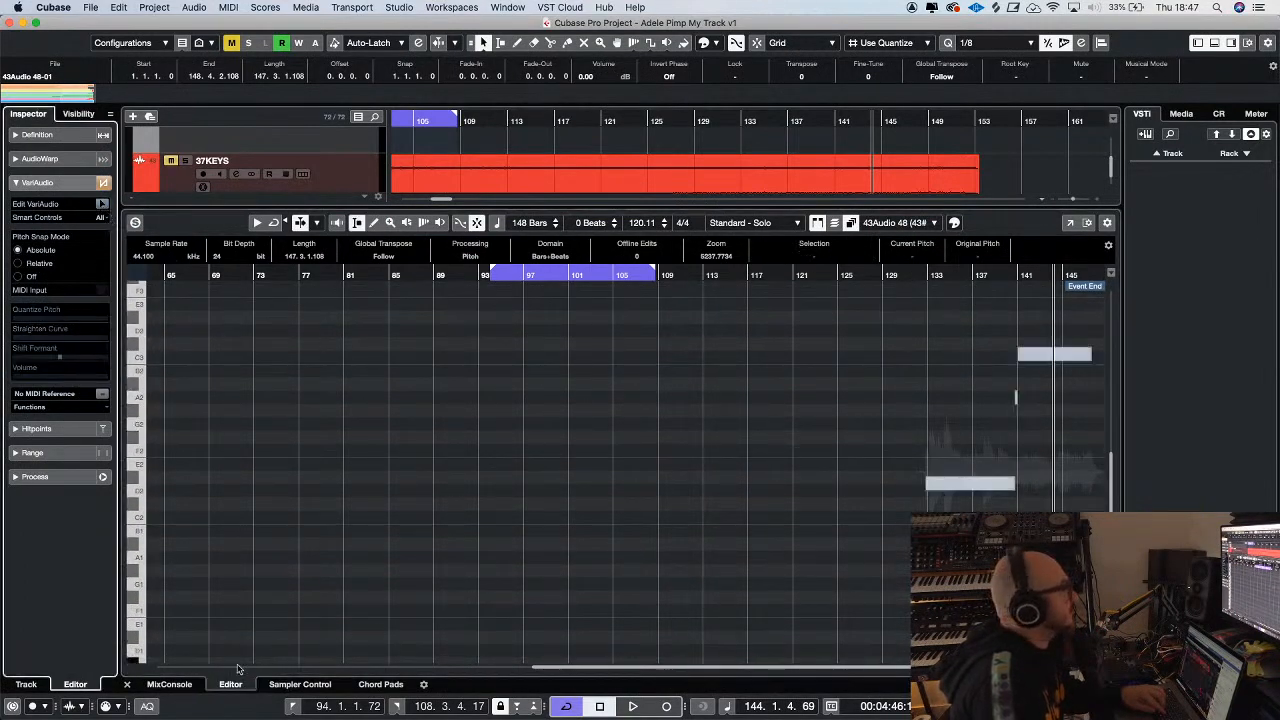
pyautogui.click(127, 685)
# Open the cello 6-01 event in the sample editor and activate VariAudio editing to analyze its pitch
pyautogui.doubleClick(779, 484)
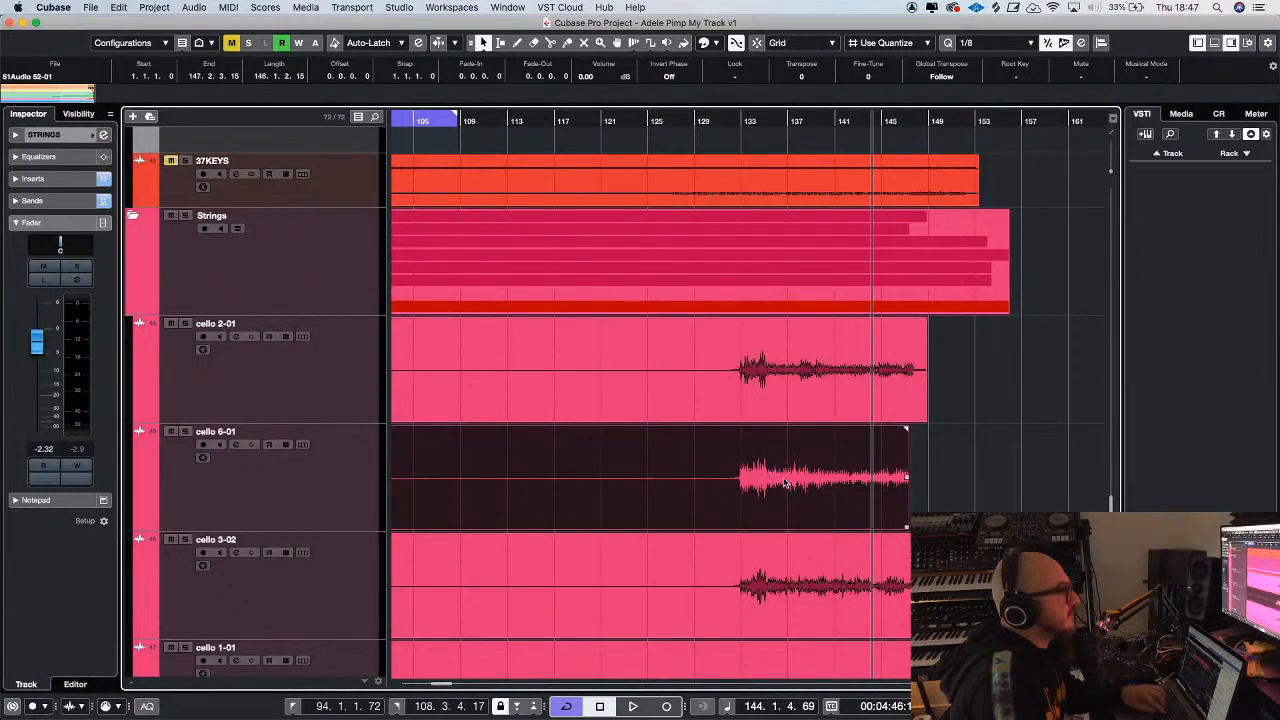
pyautogui.press('h')
pyautogui.press('h')
pyautogui.press('h')
pyautogui.press('h')
pyautogui.press('h')
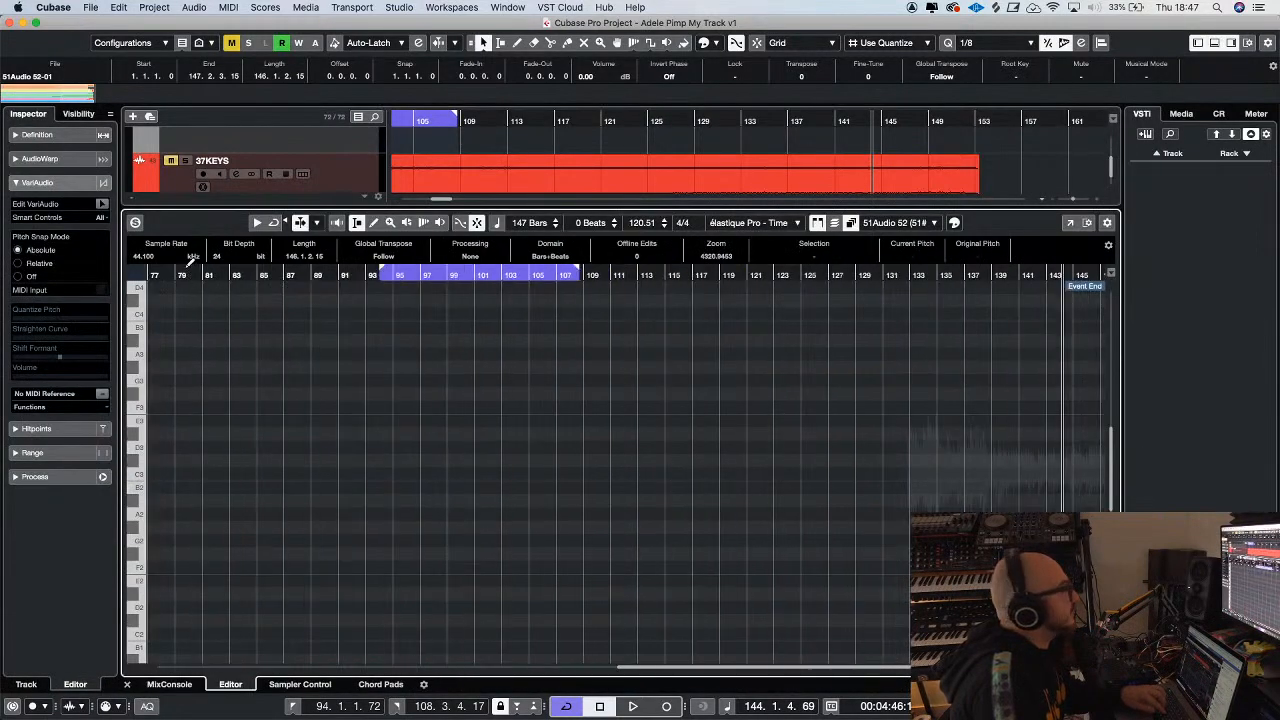
pyautogui.click(106, 208)
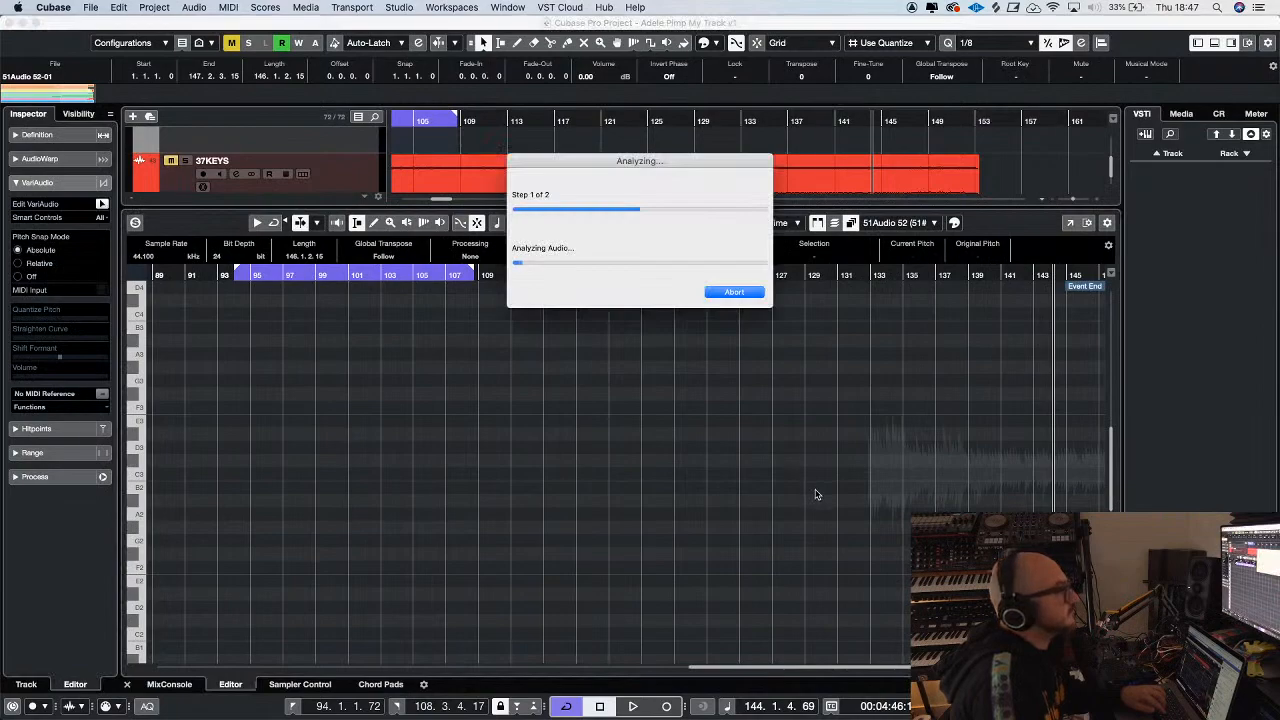
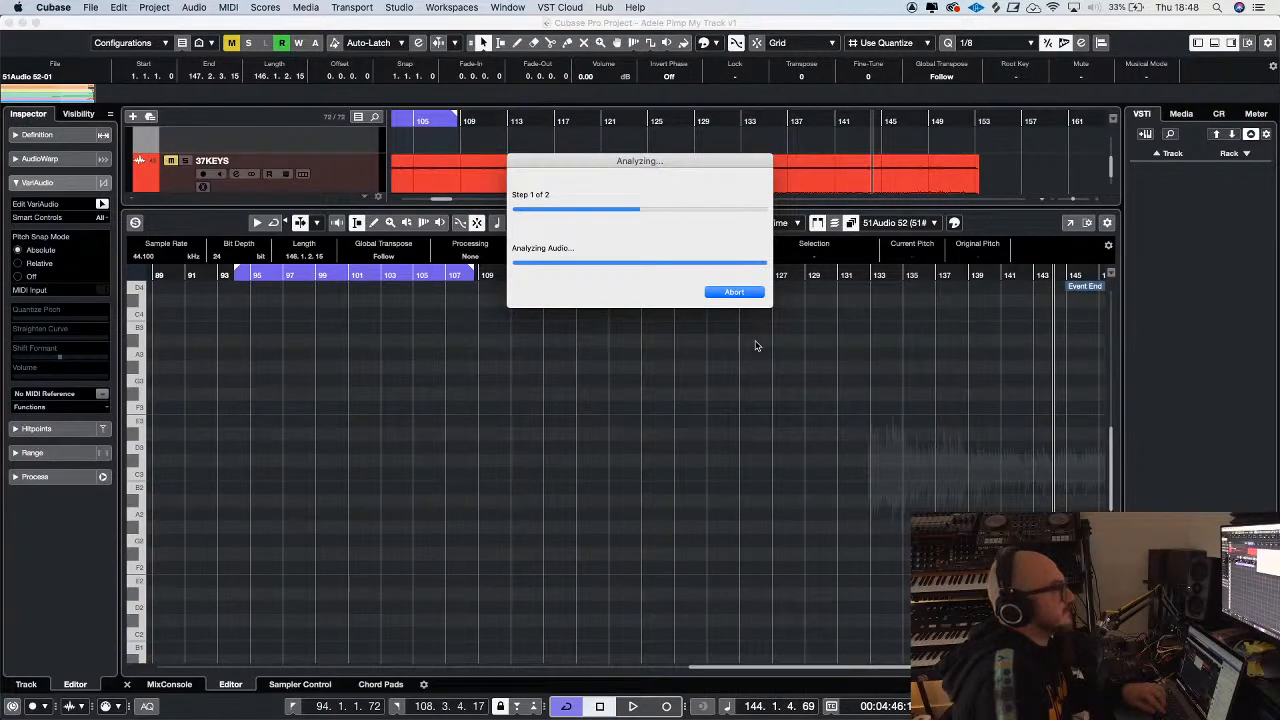
# Solo the editor for cello 6-01, select all its note segments, and set Quantize Pitch to 100 %
pyautogui.press('g')
pyautogui.press('h')
pyautogui.press('h')
pyautogui.press('h')
pyautogui.press('h')
pyautogui.press('h')
pyautogui.press('h')
pyautogui.press('h')
pyautogui.press('h')
pyautogui.press('h')
pyautogui.press('h')
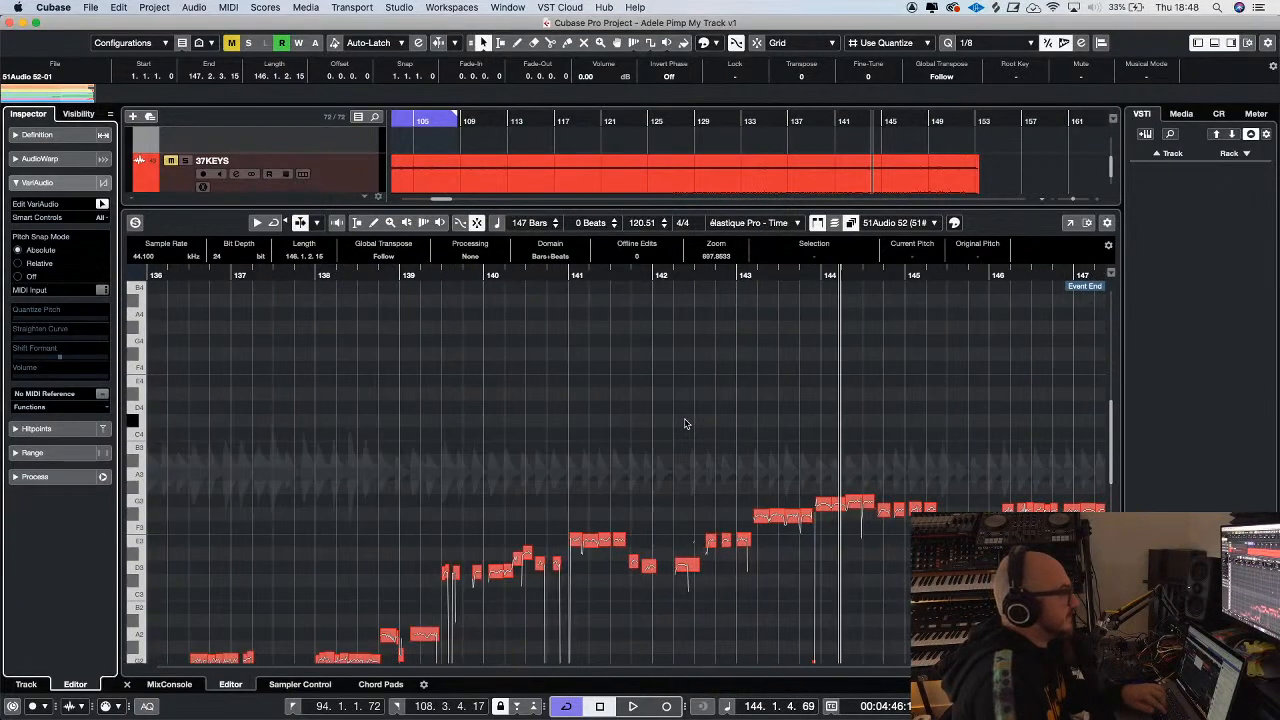
pyautogui.scroll(-3, 686, 424)
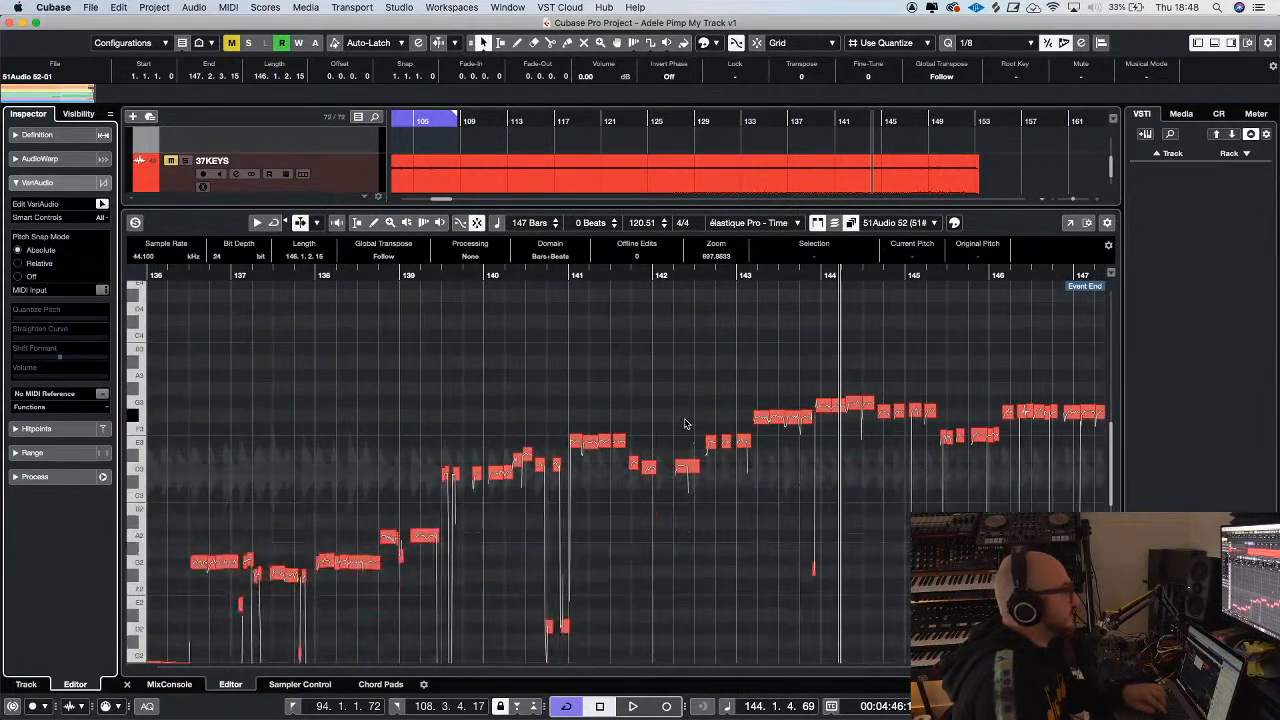
pyautogui.click(156, 232)
pyautogui.click(286, 349)
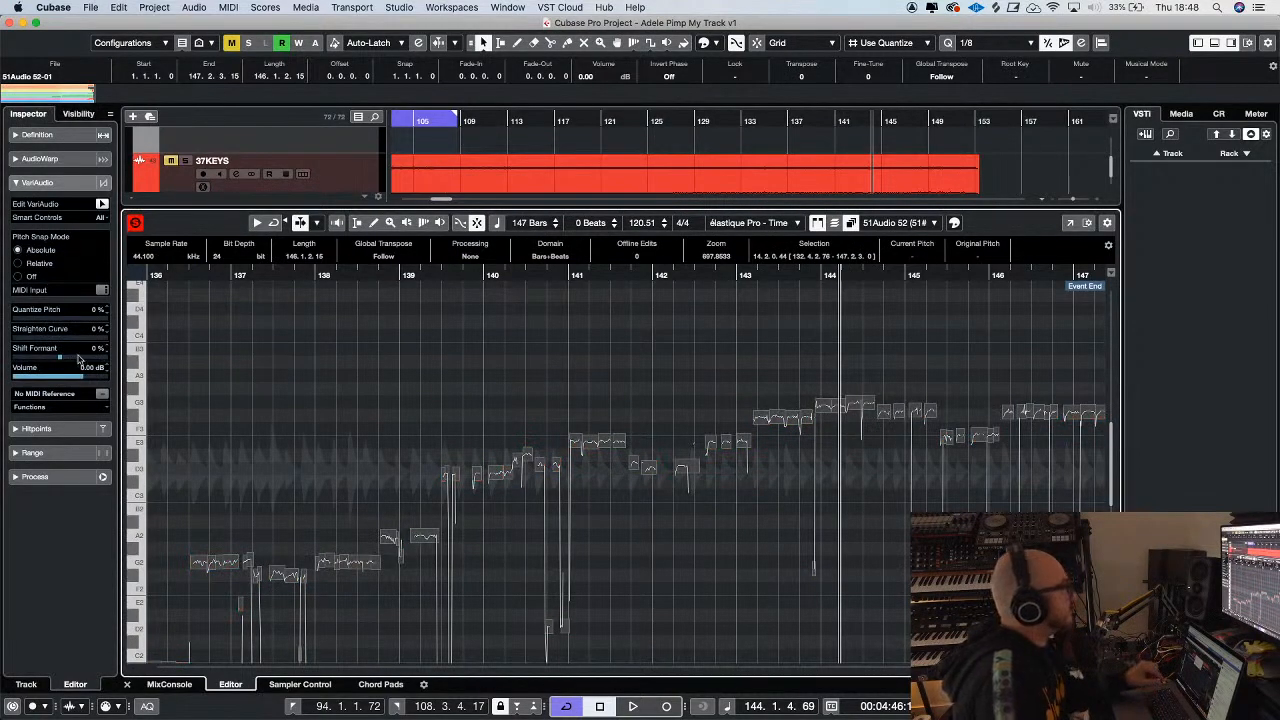
pyautogui.moveTo(35, 318); pyautogui.dragTo(295, 330)
# Listen to the corrected cello 6-01 part from about bar 136, and again from its start near bar 133
pyautogui.moveTo(187, 276); pyautogui.dragTo(146, 276)
pyautogui.press('space')
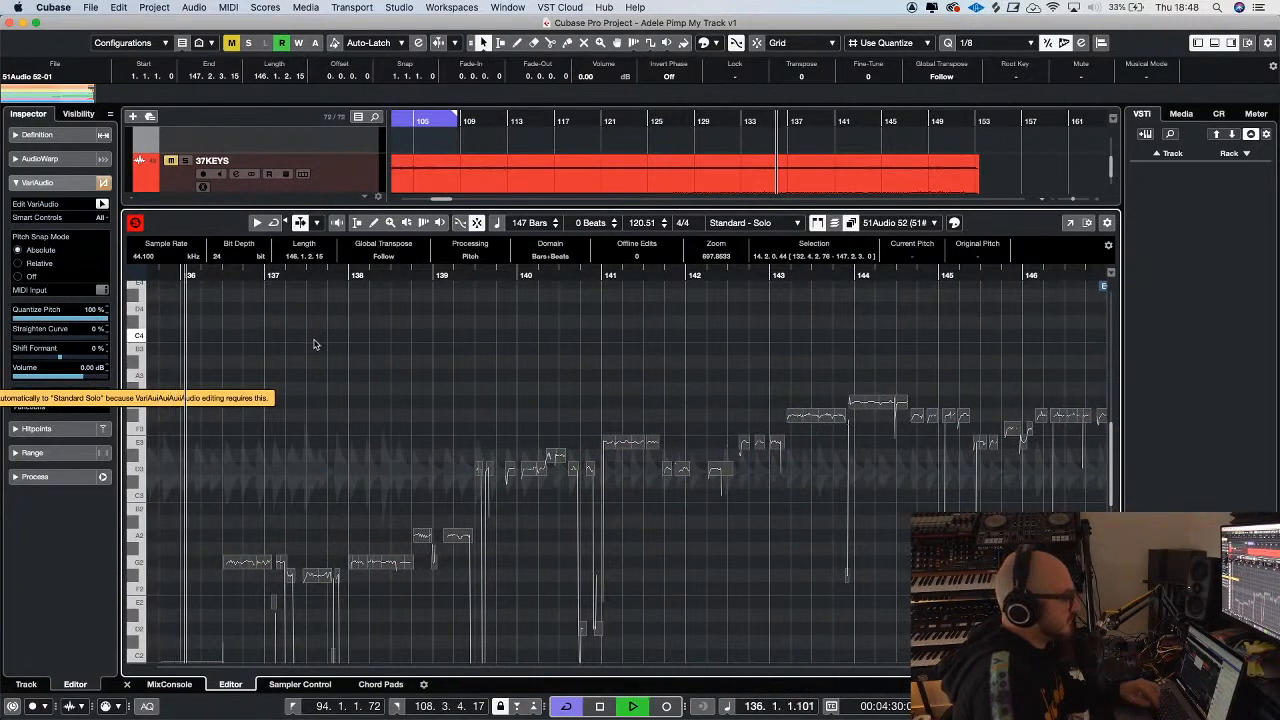
pyautogui.press('g')
pyautogui.press('g')
pyautogui.press('g')
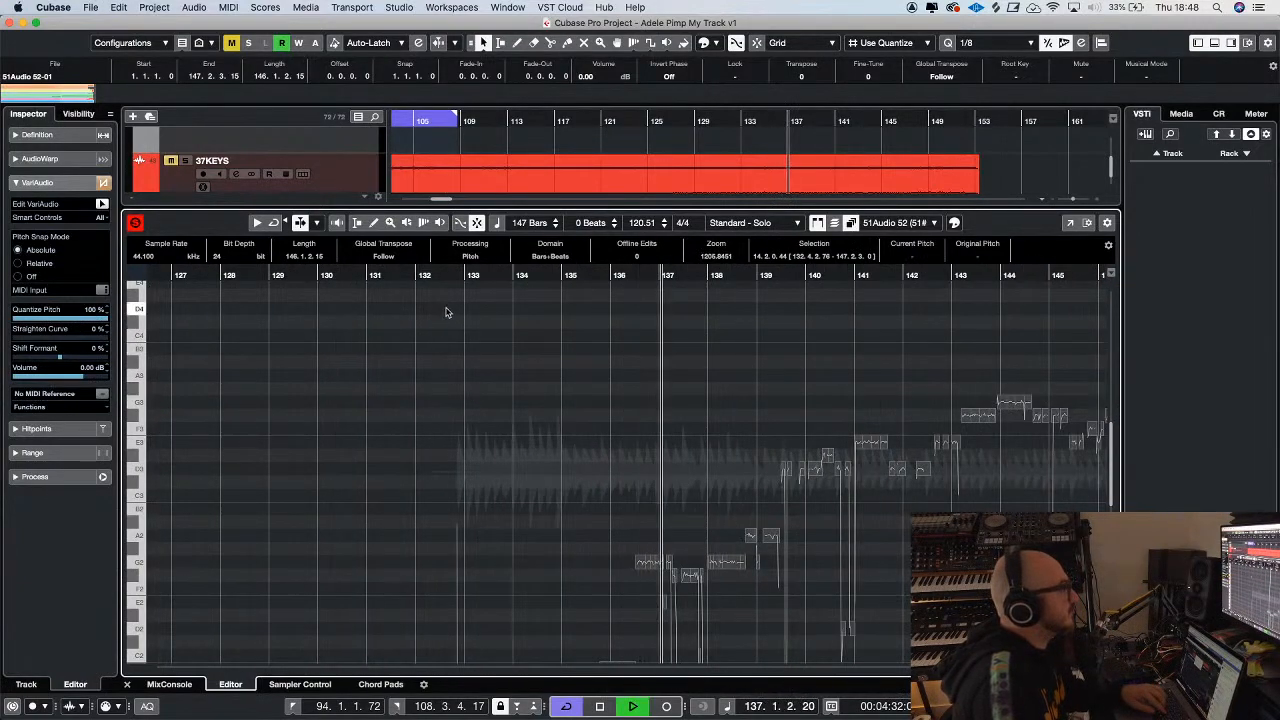
pyautogui.click(457, 276)
# Solo the cello 2-01 and cello 6-01 tracks together instead of the editor solo, and restore the larger note display
pyautogui.moveTo(214, 208); pyautogui.dragTo(218, 506)
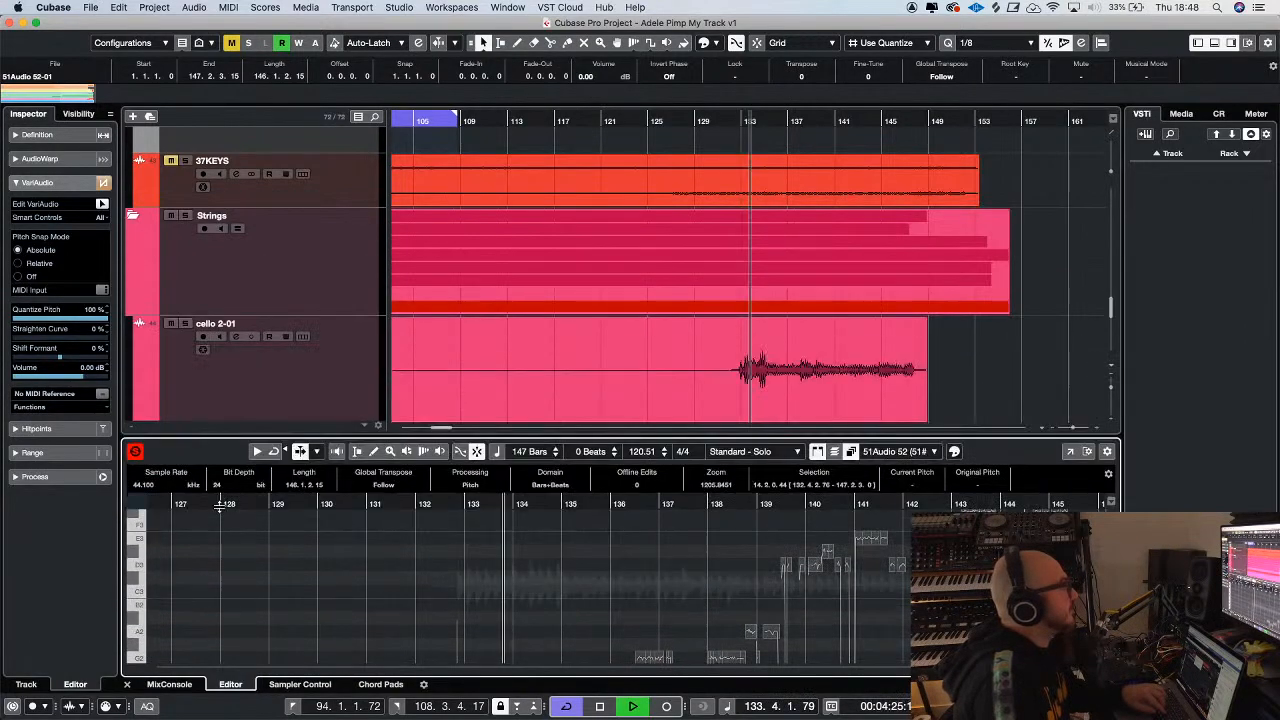
pyautogui.click(184, 324)
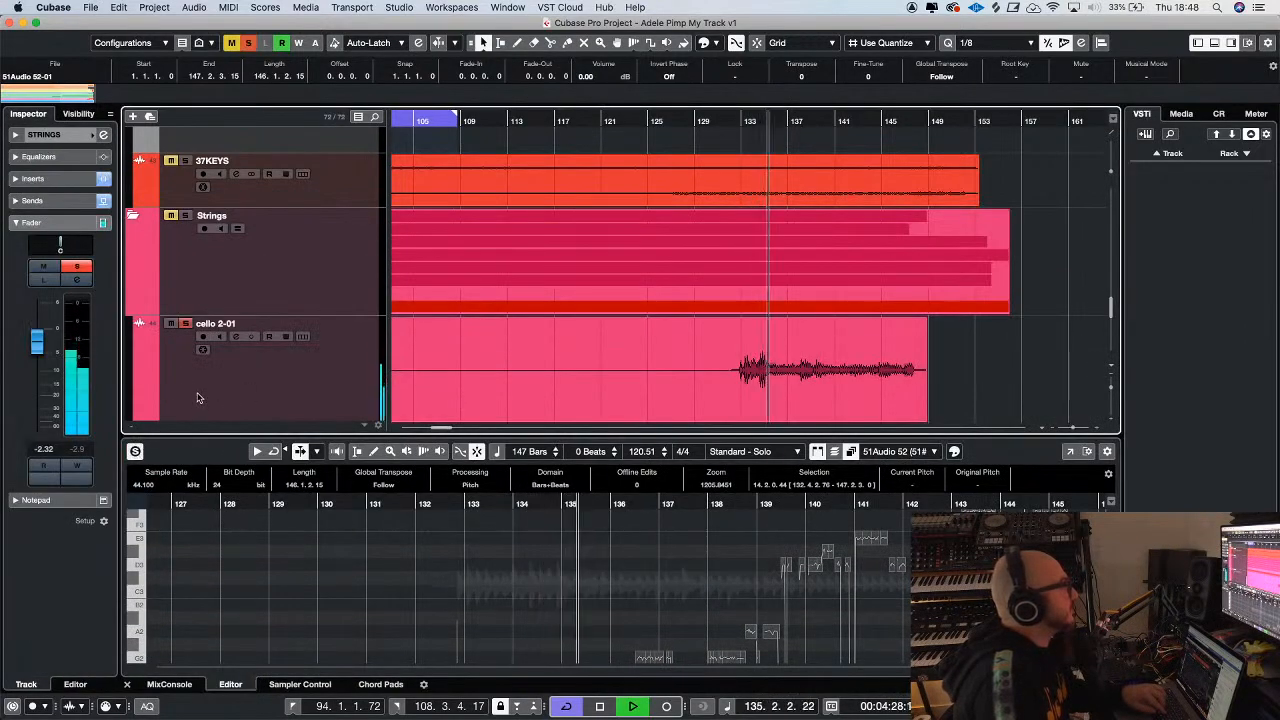
pyautogui.scroll(-3, 215, 283)
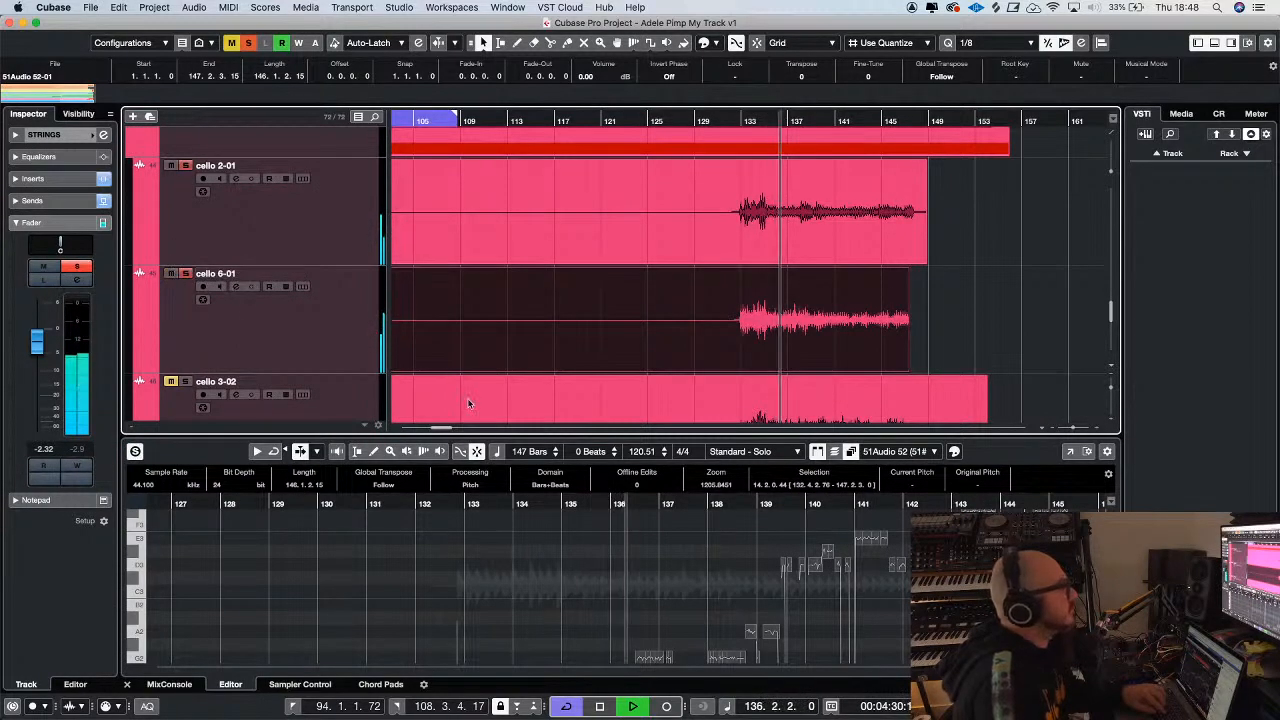
pyautogui.moveTo(611, 437); pyautogui.dragTo(676, 224)
pyautogui.press('h')
pyautogui.press('h')
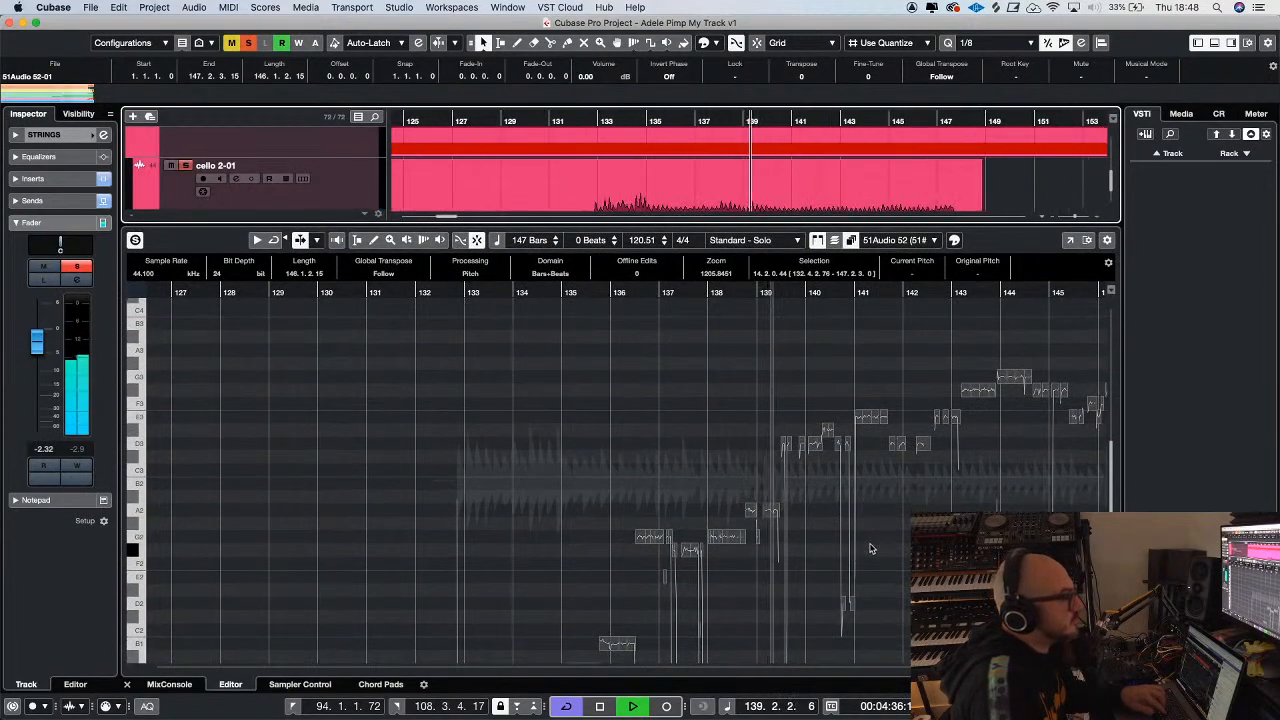
# Replay cello 6-01 around bars 139 to 141 and check the D#3 note segments just after bar 140
pyautogui.click(827, 503)
pyautogui.press('h')
pyautogui.press('h')
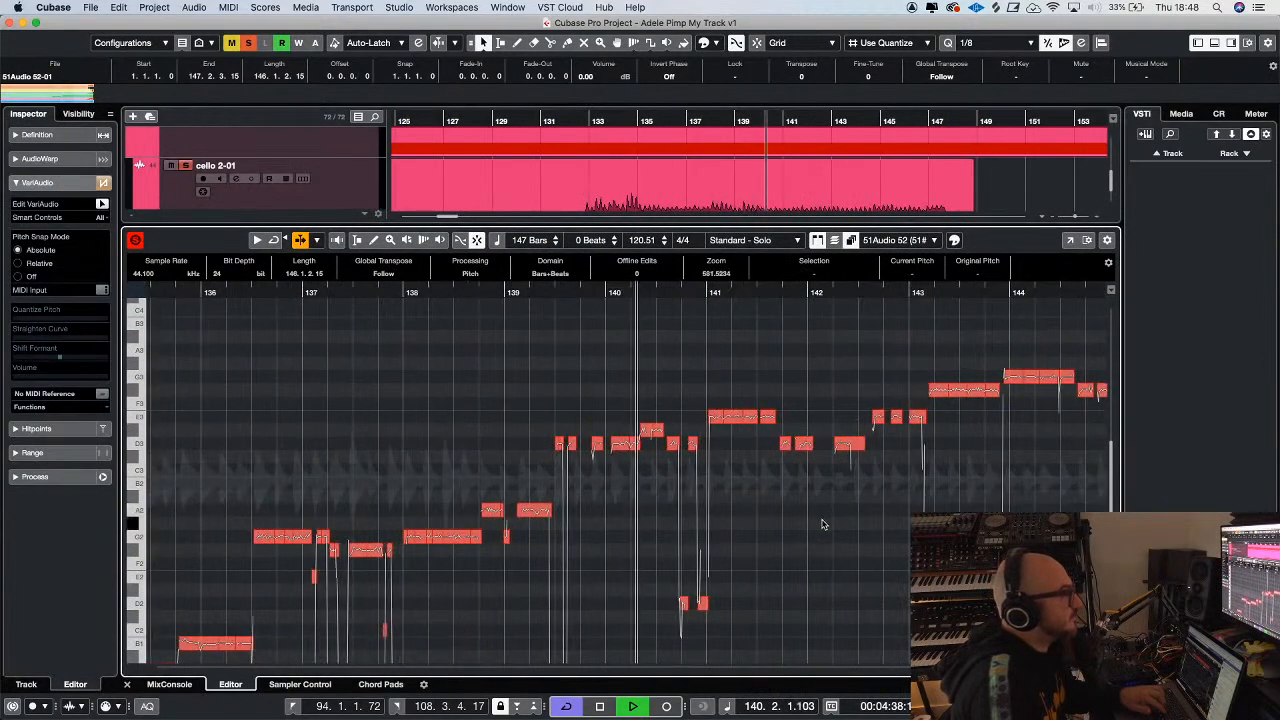
pyautogui.click(537, 293)
pyautogui.press('h')
pyautogui.press('h')
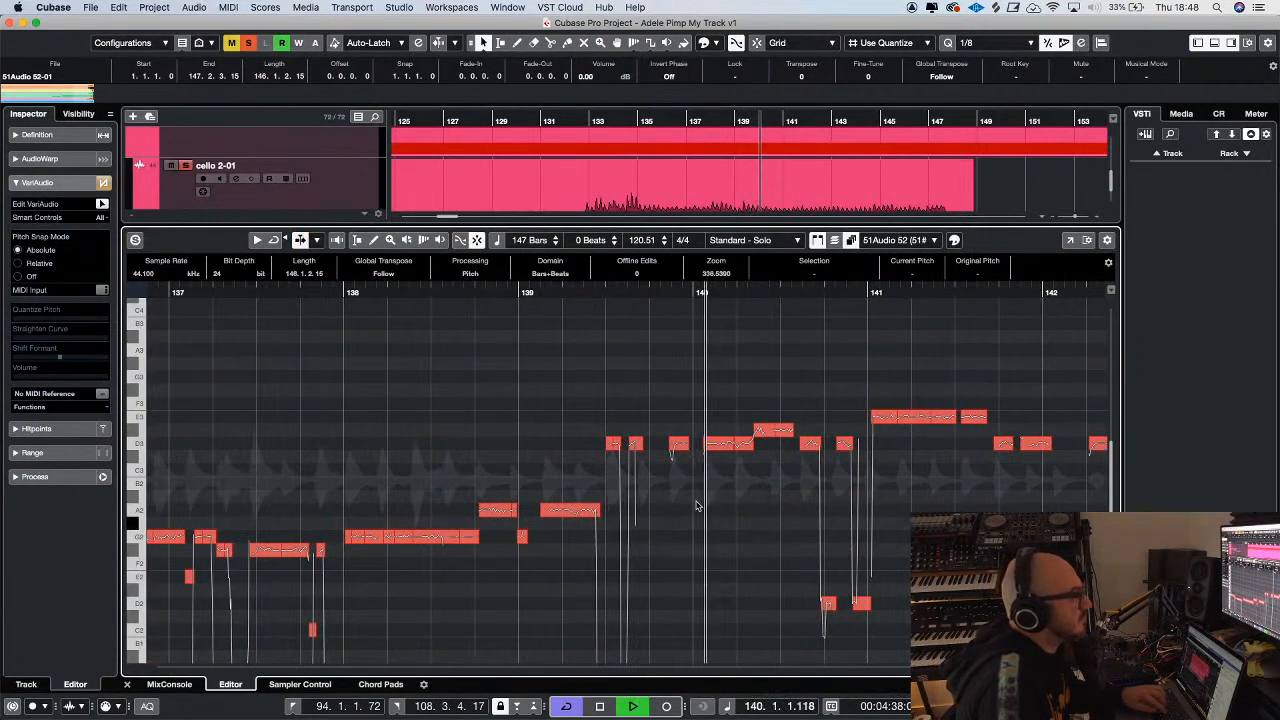
pyautogui.press('space')
pyautogui.click(598, 292)
pyautogui.press('space')
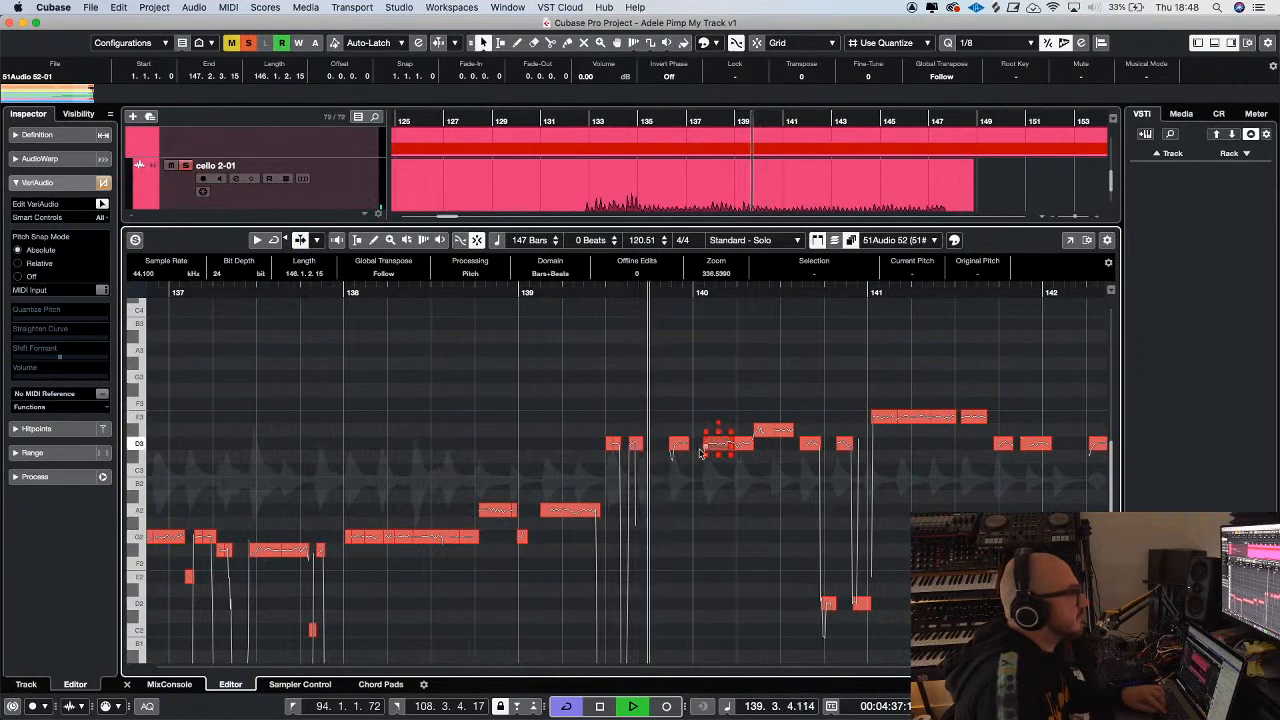
pyautogui.press('space')
pyautogui.click(780, 430)
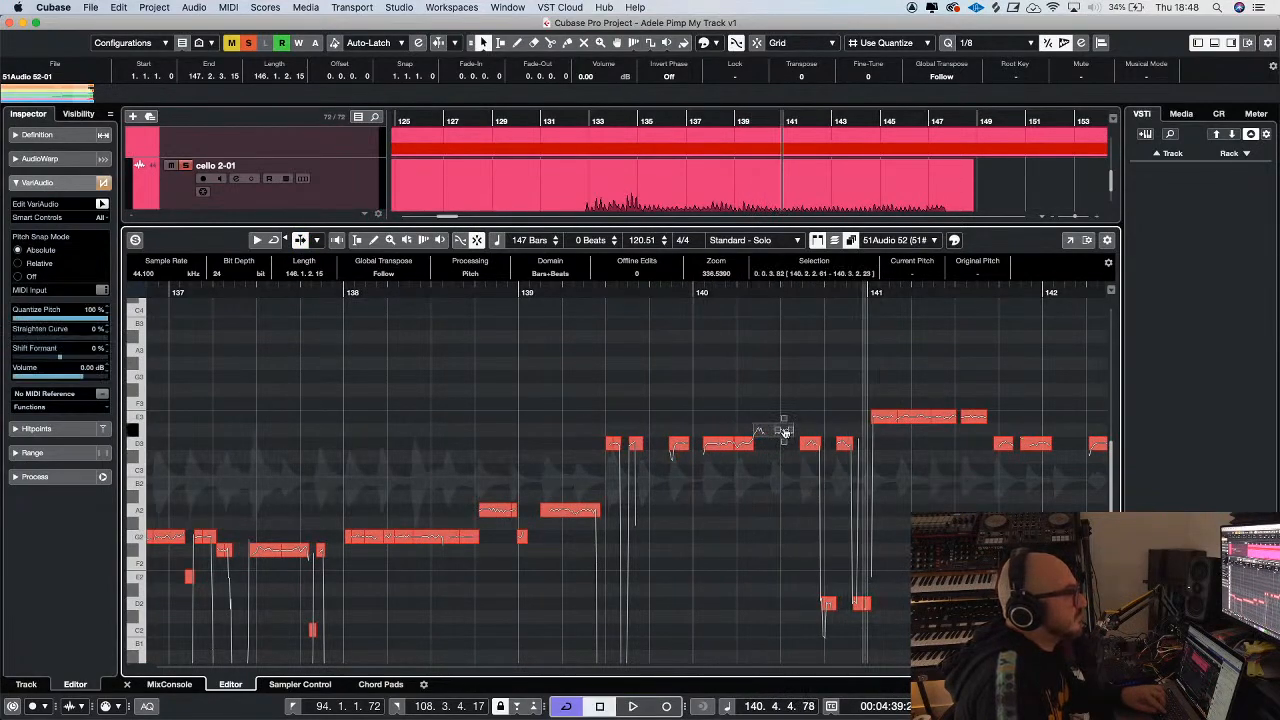
pyautogui.press('space')
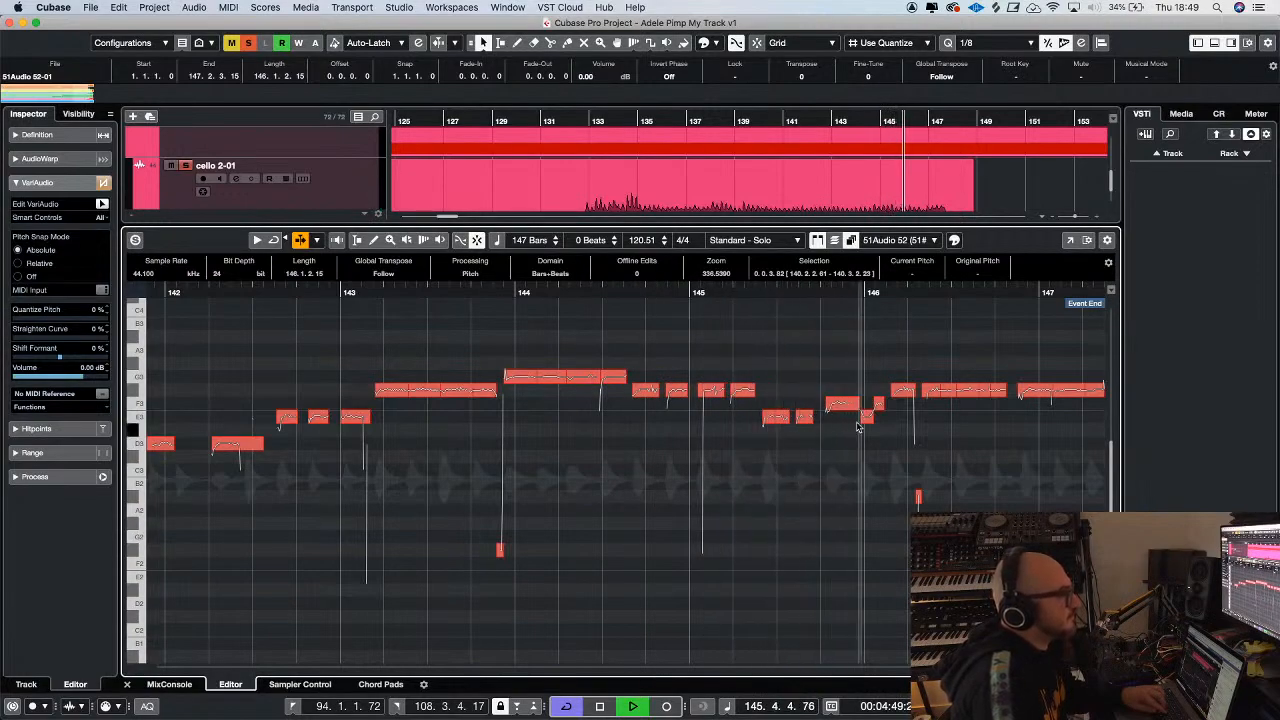
# Lower the F3 note segment late in bar 145 of cello 6-01 to E3 and replay the passage
pyautogui.press('space')
pyautogui.click(757, 292)
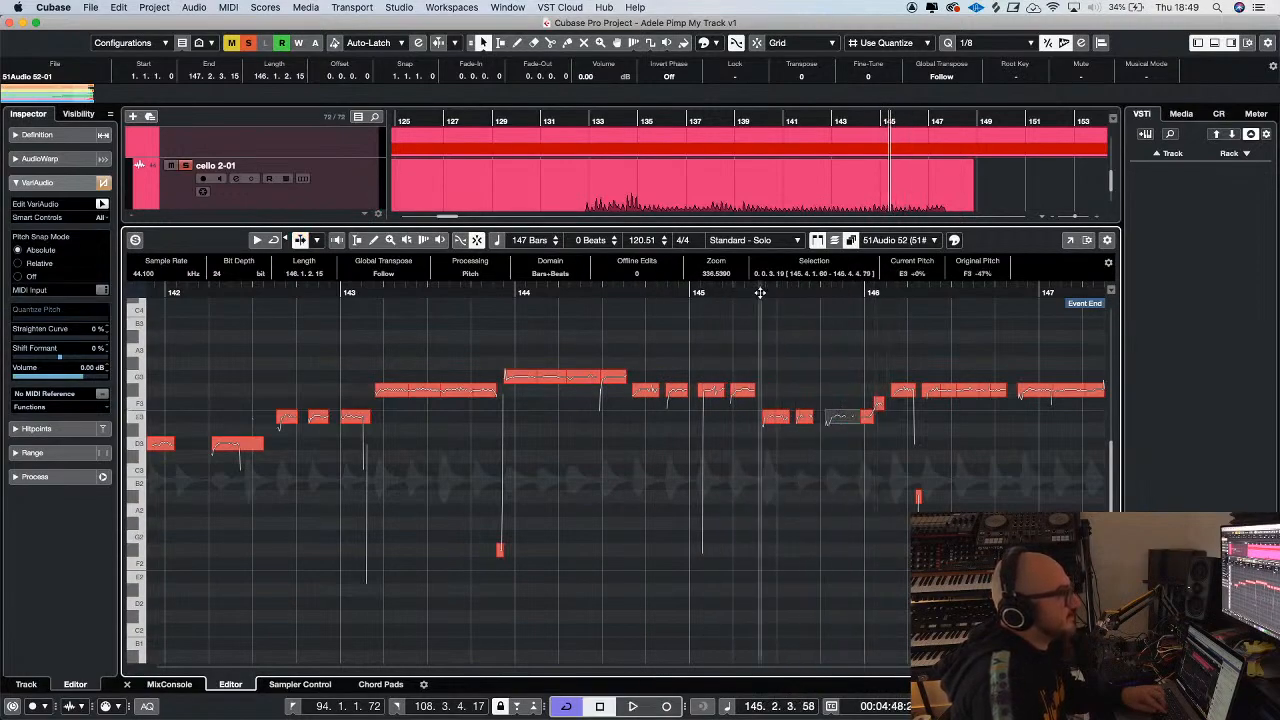
pyautogui.press('space')
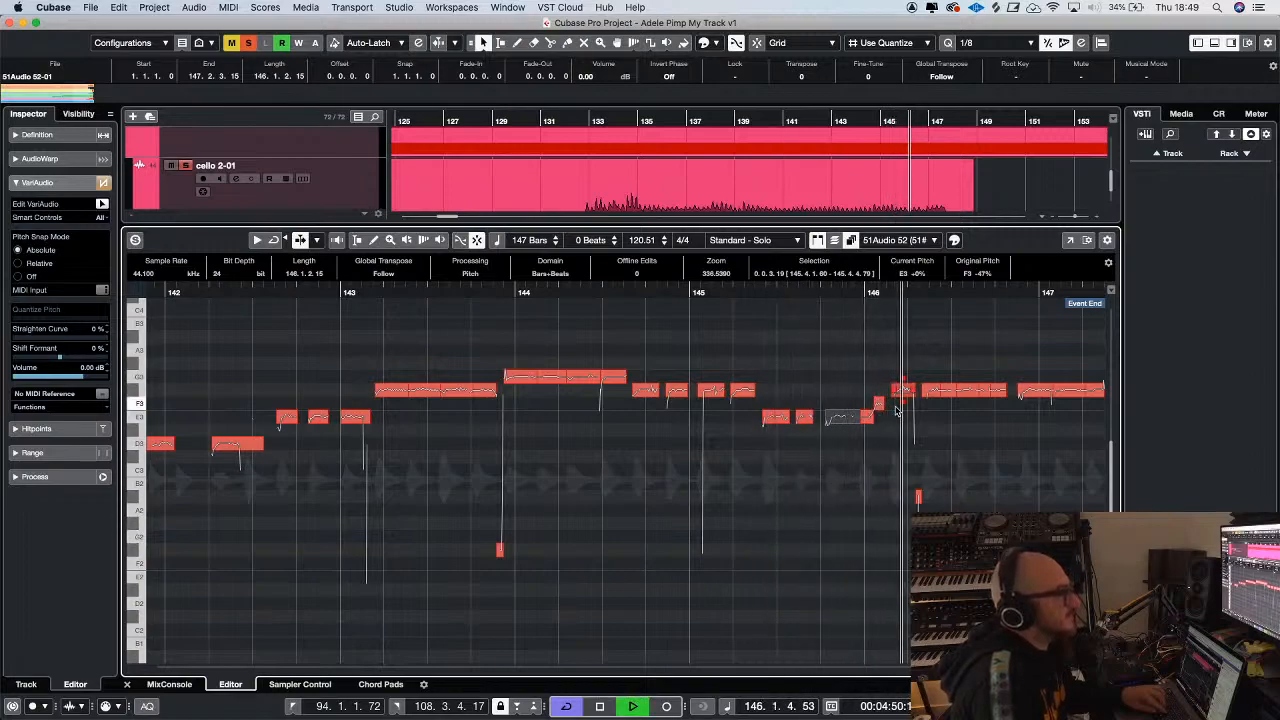
# Close the cello 6-01 editor, open the cello 3-02 event in the sample editor, and activate VariAudio editing
pyautogui.click(127, 684)
pyautogui.press('space')
pyautogui.press('g')
pyautogui.press('g')
pyautogui.doubleClick(648, 440)
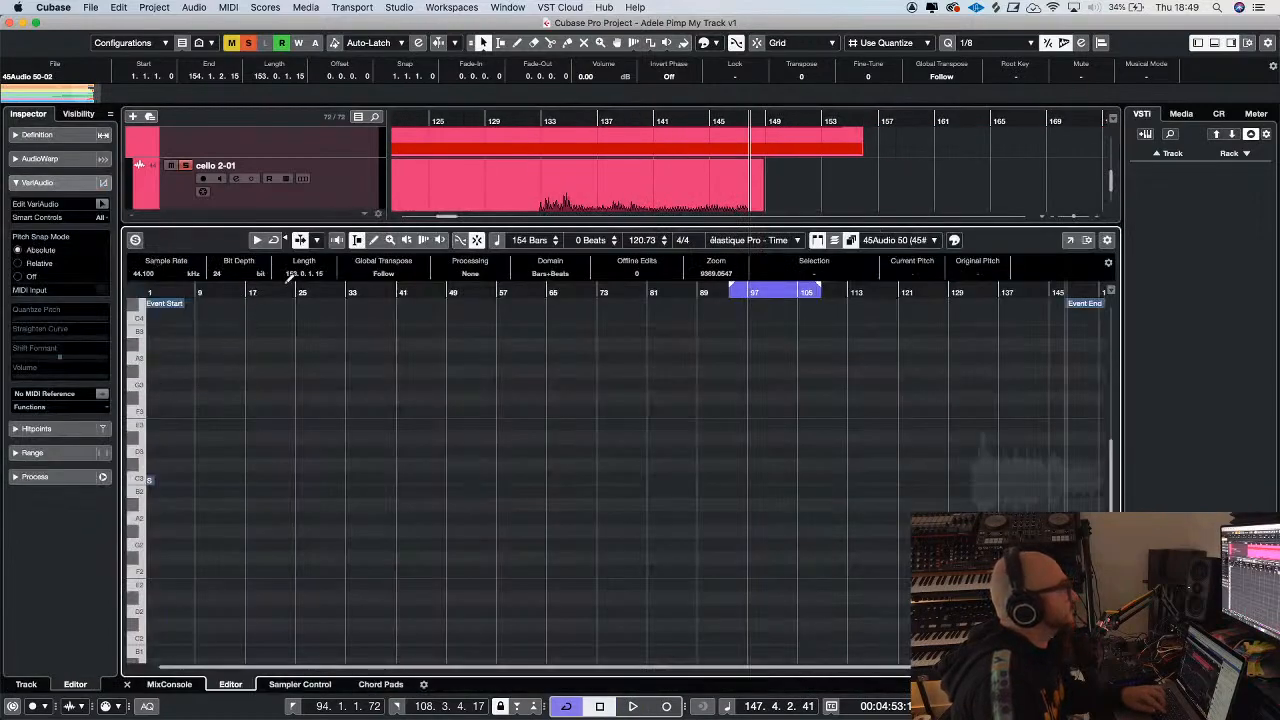
pyautogui.click(101, 204)
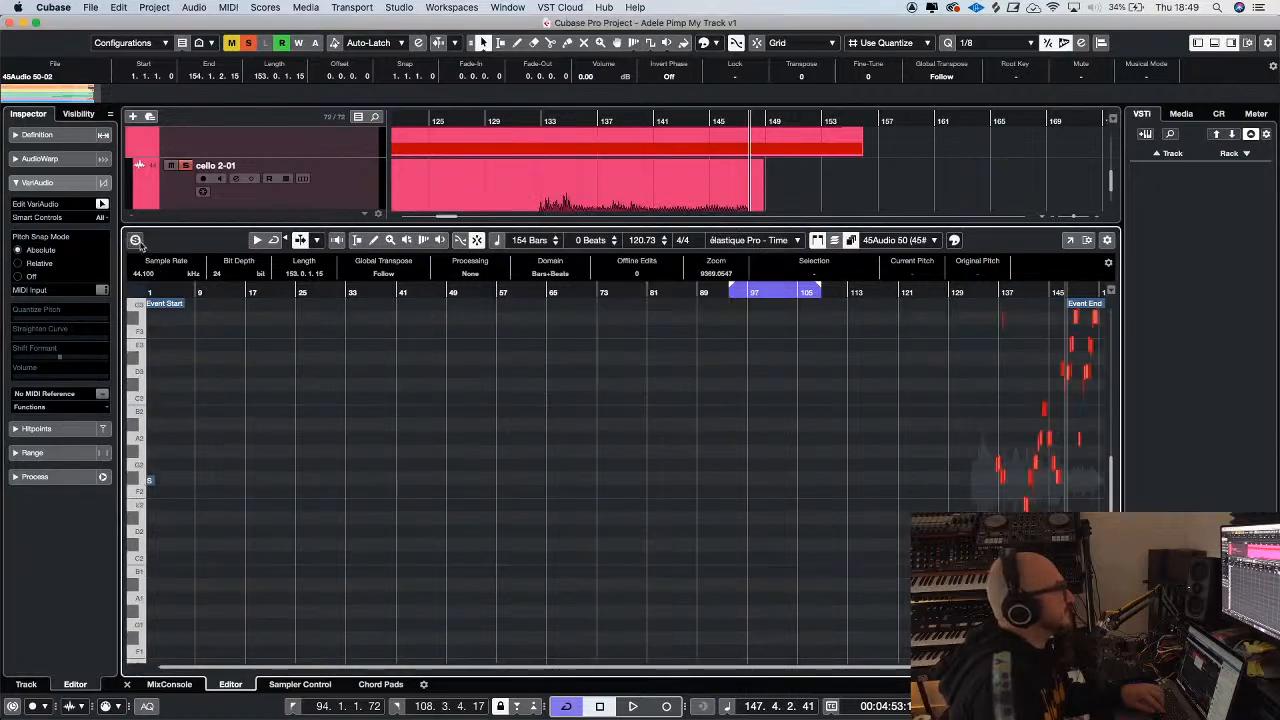
# Solo the editor for cello 3-02, select all its note segments, and set Quantize Pitch to 100 %
pyautogui.press('h')
pyautogui.press('h')
pyautogui.press('h')
pyautogui.press('h')
pyautogui.press('h')
pyautogui.press('h')
pyautogui.press('h')
pyautogui.press('h')
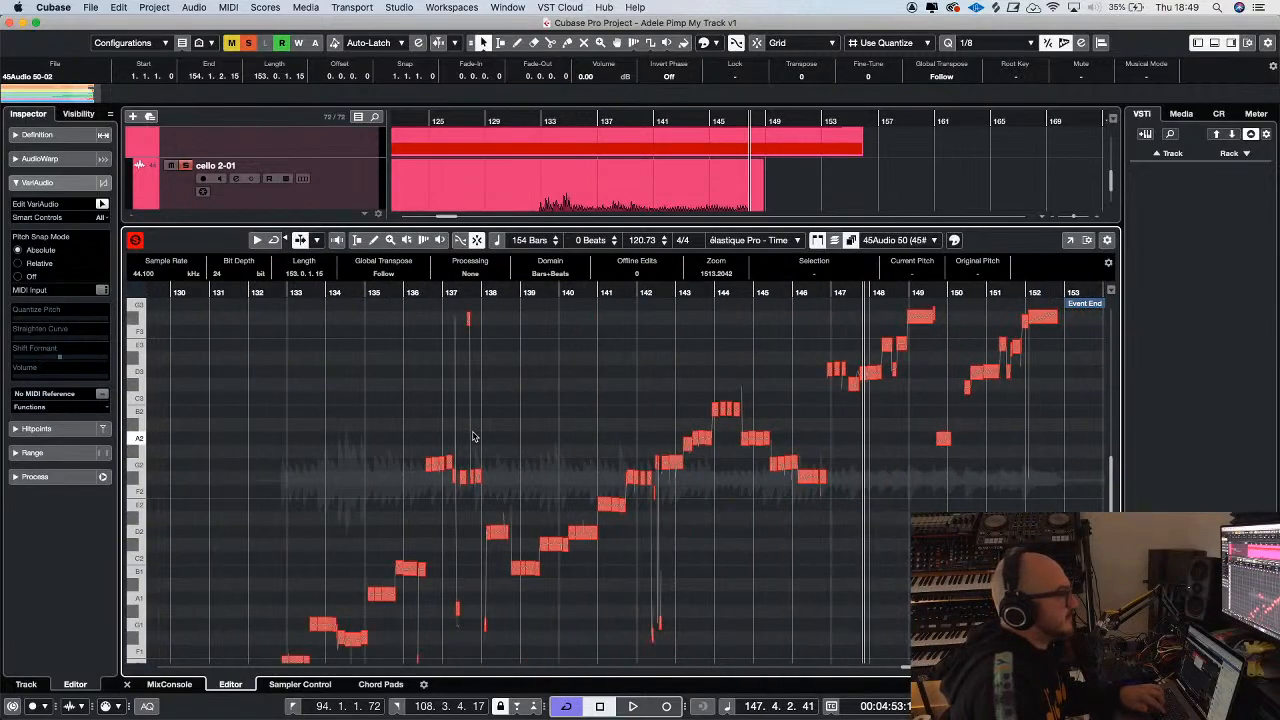
pyautogui.click(291, 341)
pyautogui.moveTo(64, 312); pyautogui.dragTo(251, 328)
# Play cello 3-02 from just before bar 133 and solo its track together with cello 2-01 and cello 6-01
pyautogui.click(246, 292)
pyautogui.press('space')
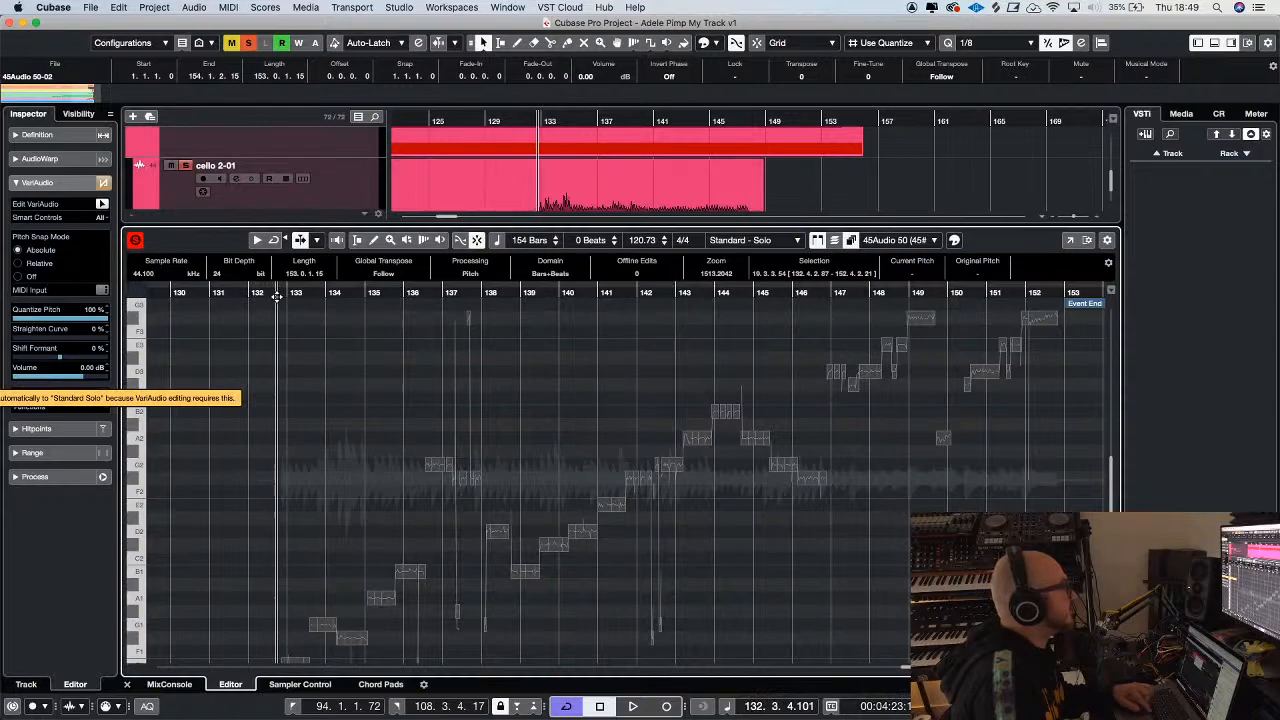
pyautogui.press('h')
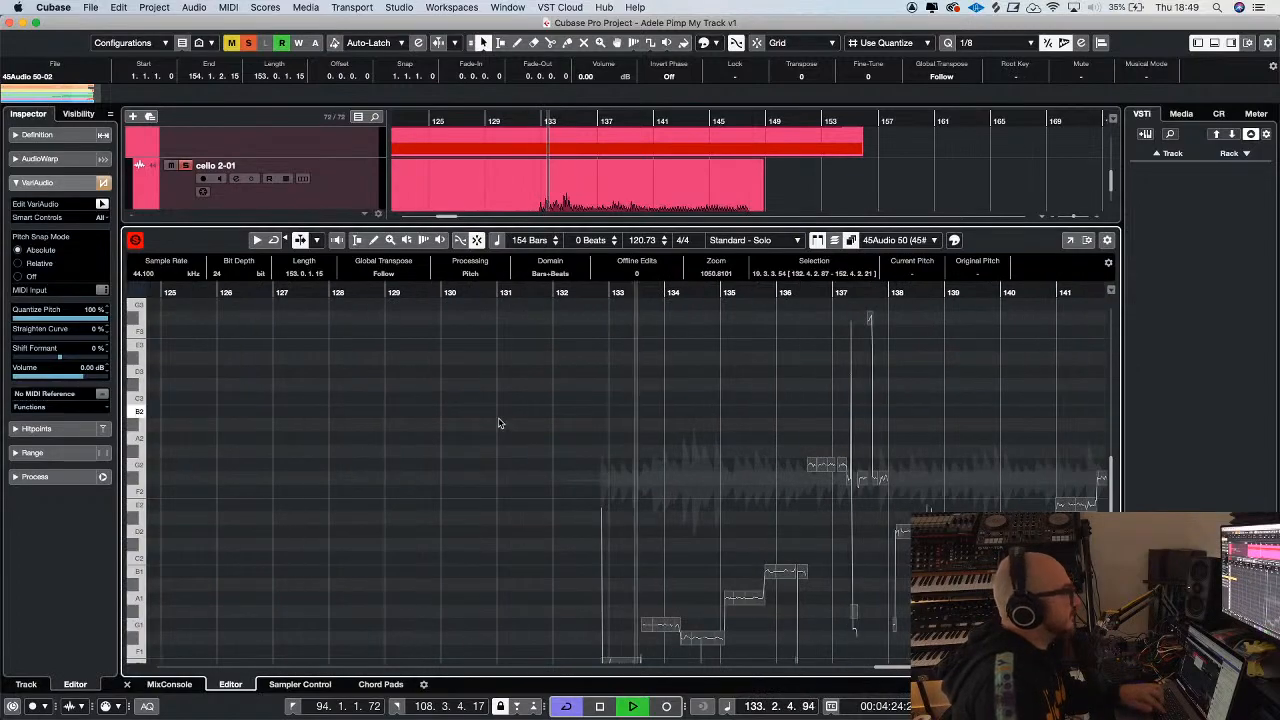
pyautogui.scroll(-3, 502, 424)
pyautogui.moveTo(203, 228); pyautogui.dragTo(207, 467)
pyautogui.click(173, 382)
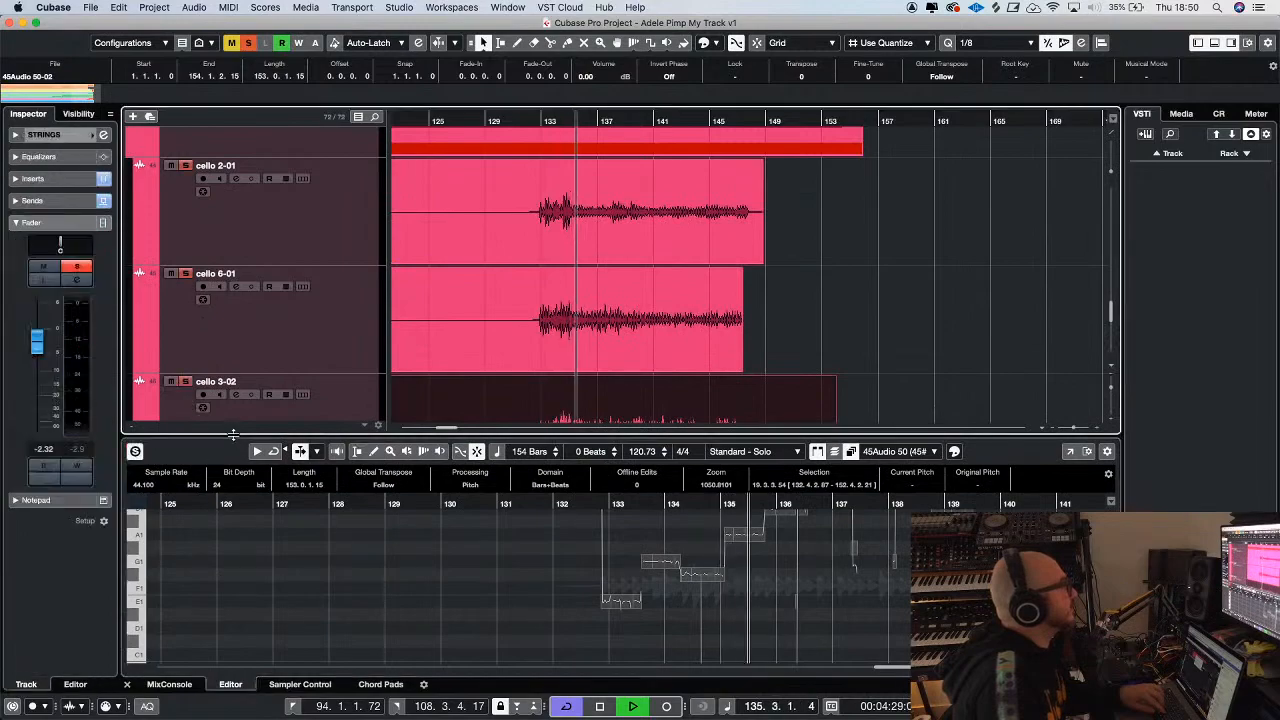
pyautogui.moveTo(307, 437); pyautogui.dragTo(327, 215)
# Replay the soloed cellos from before bar 133 and check the cello 3-02 note segments up to about bar 144
pyautogui.press('space')
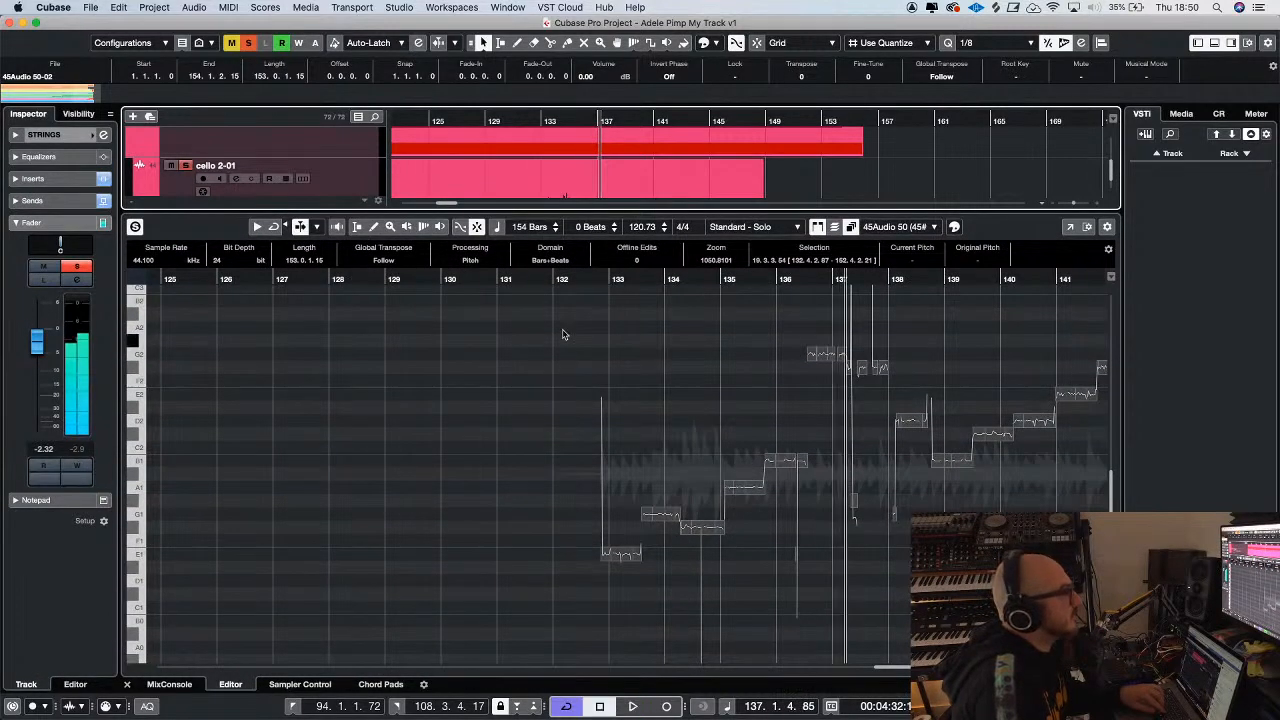
pyautogui.click(593, 280)
pyautogui.press('space')
pyautogui.click(721, 434)
pyautogui.hscroll(3, 678, 456)
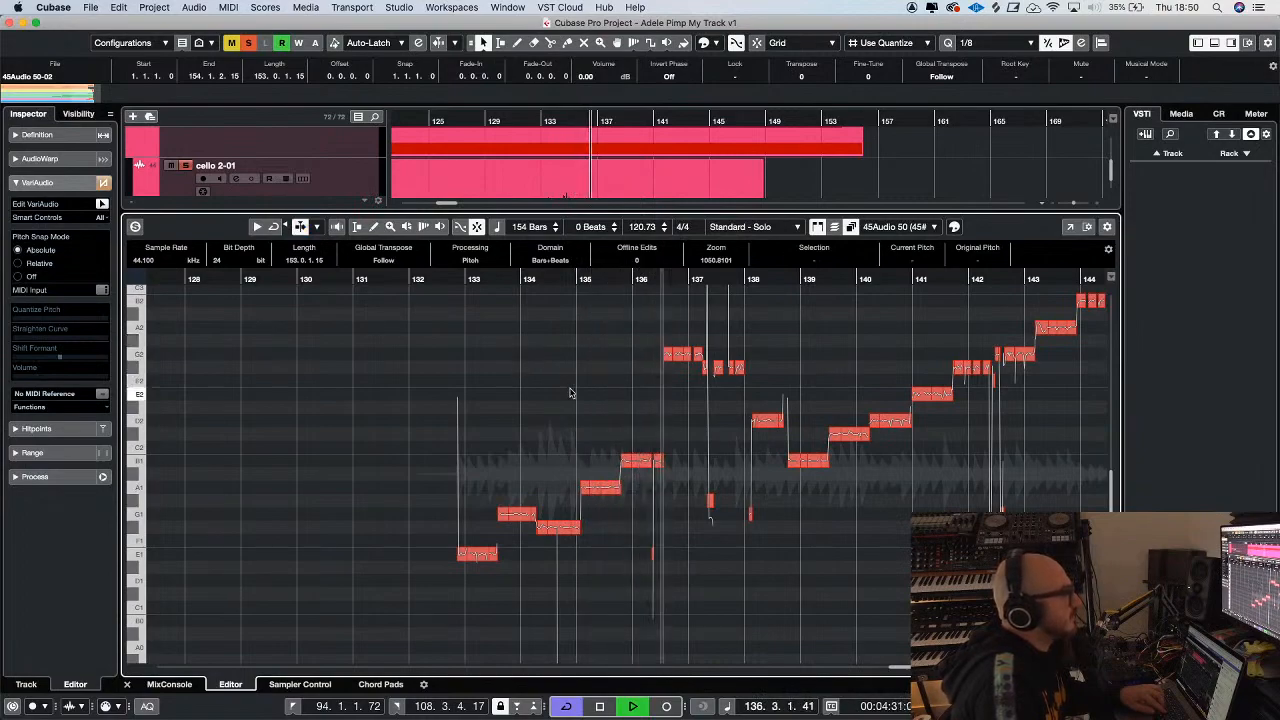
pyautogui.press('f')
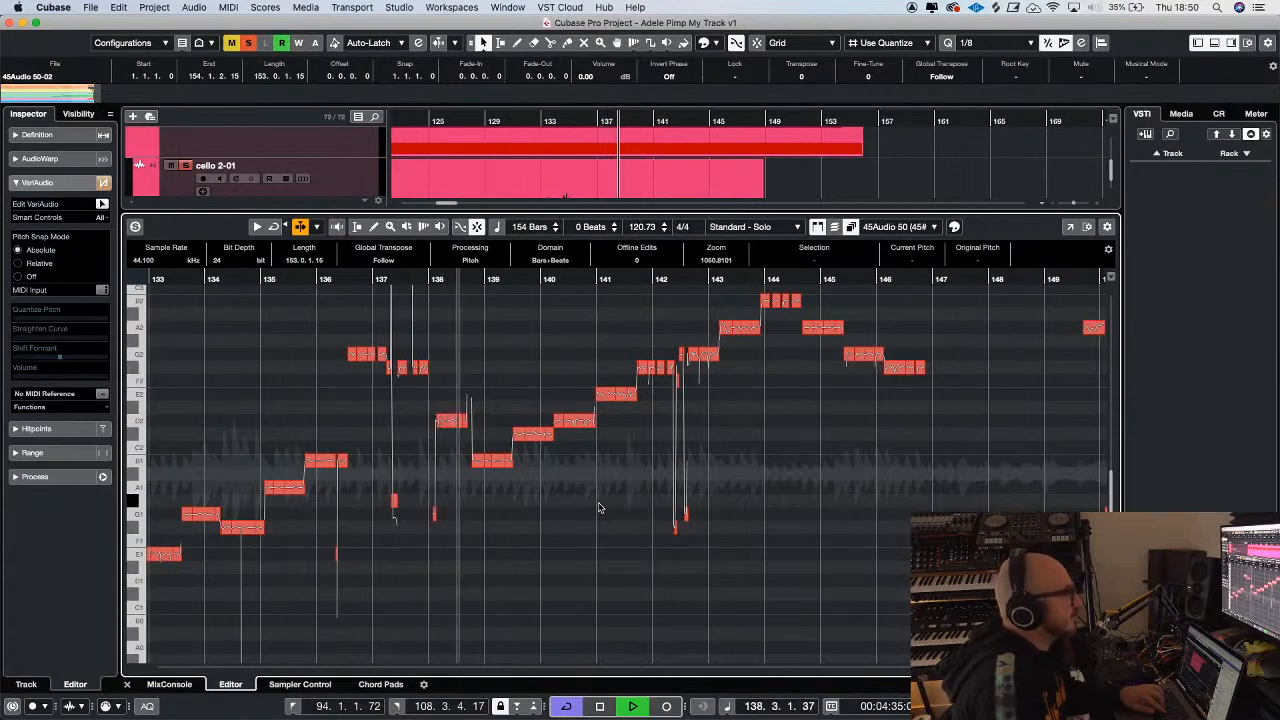
pyautogui.press('h')
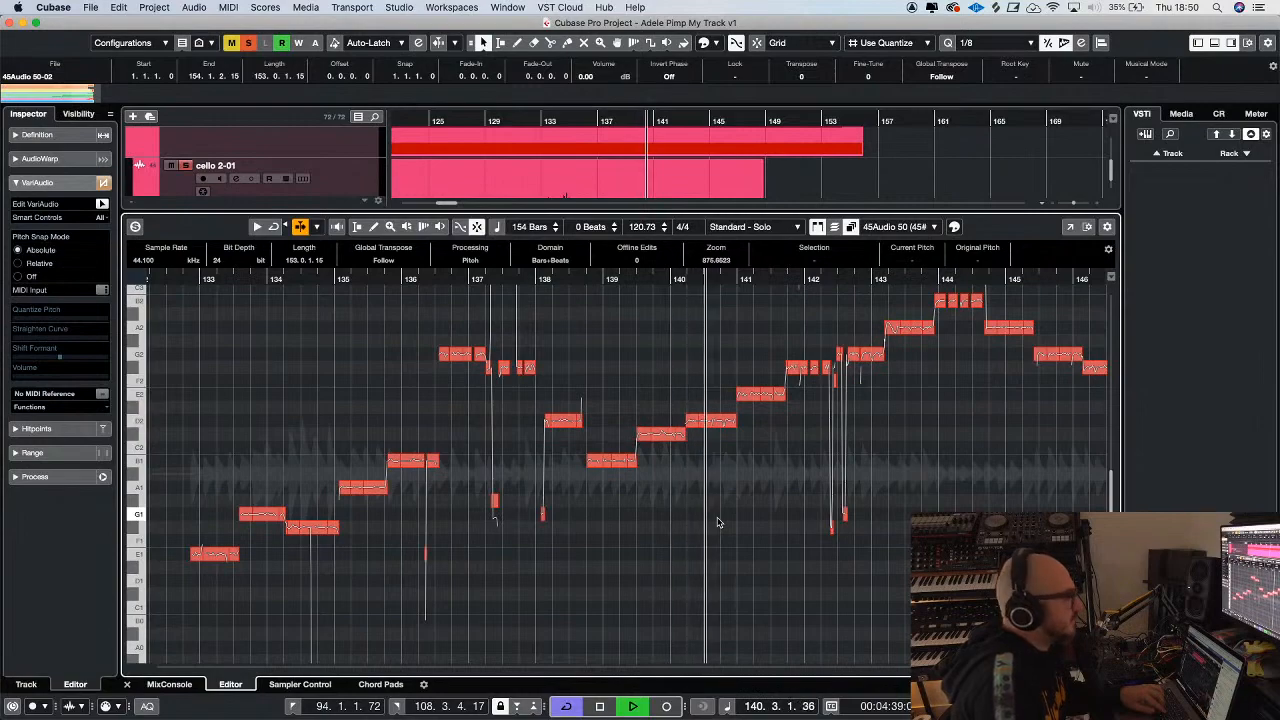
pyautogui.hscroll(4, 775, 548)
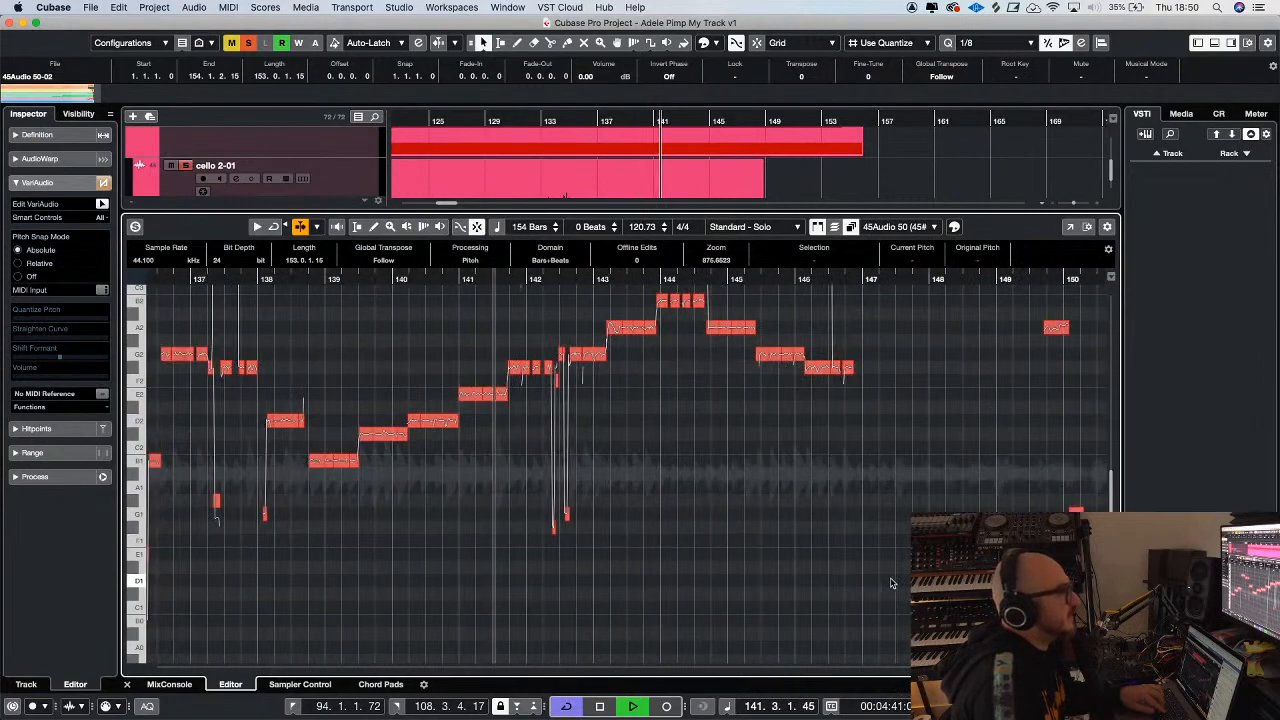
pyautogui.hscroll(2, 891, 583)
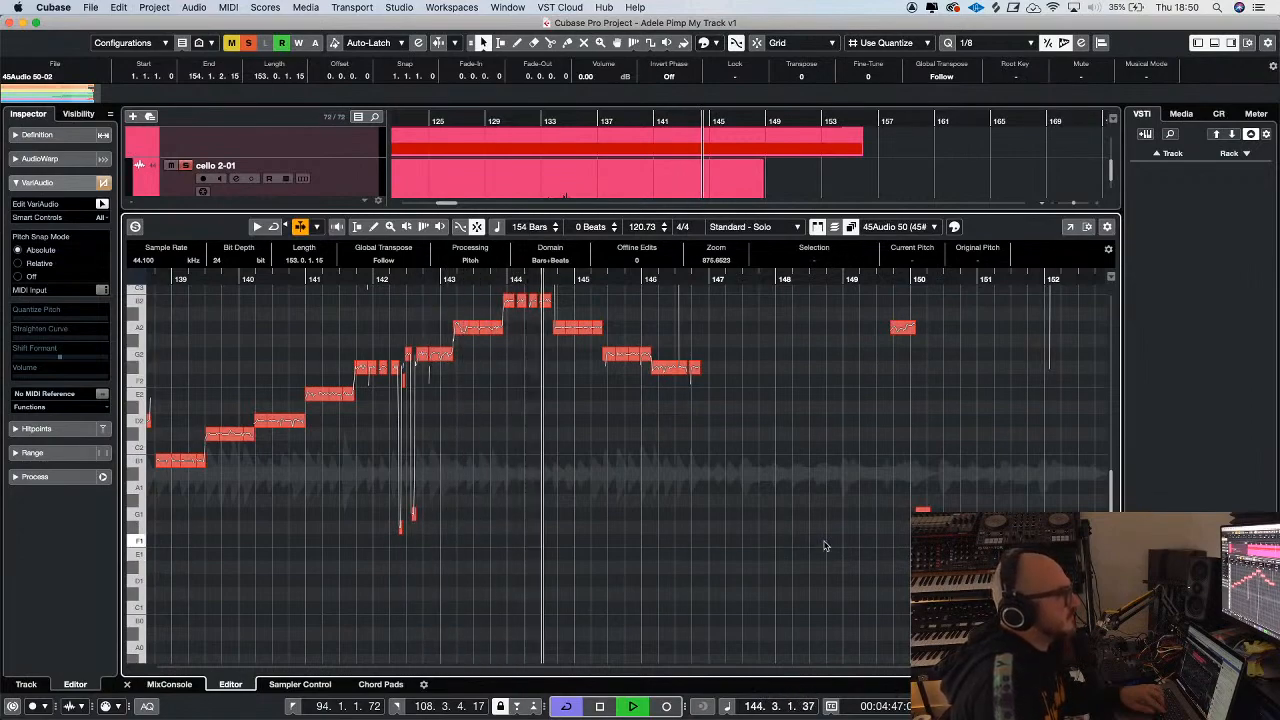
# Follow the playback through the end of cello 3-02, examining its note segments from about bar 145 to bar 152
pyautogui.hscroll(1, 825, 544)
pyautogui.scroll(4, 832, 545)
pyautogui.scroll(2, 833, 546)
pyautogui.scroll(-1, 834, 547)
pyautogui.scroll(-1, 755, 551)
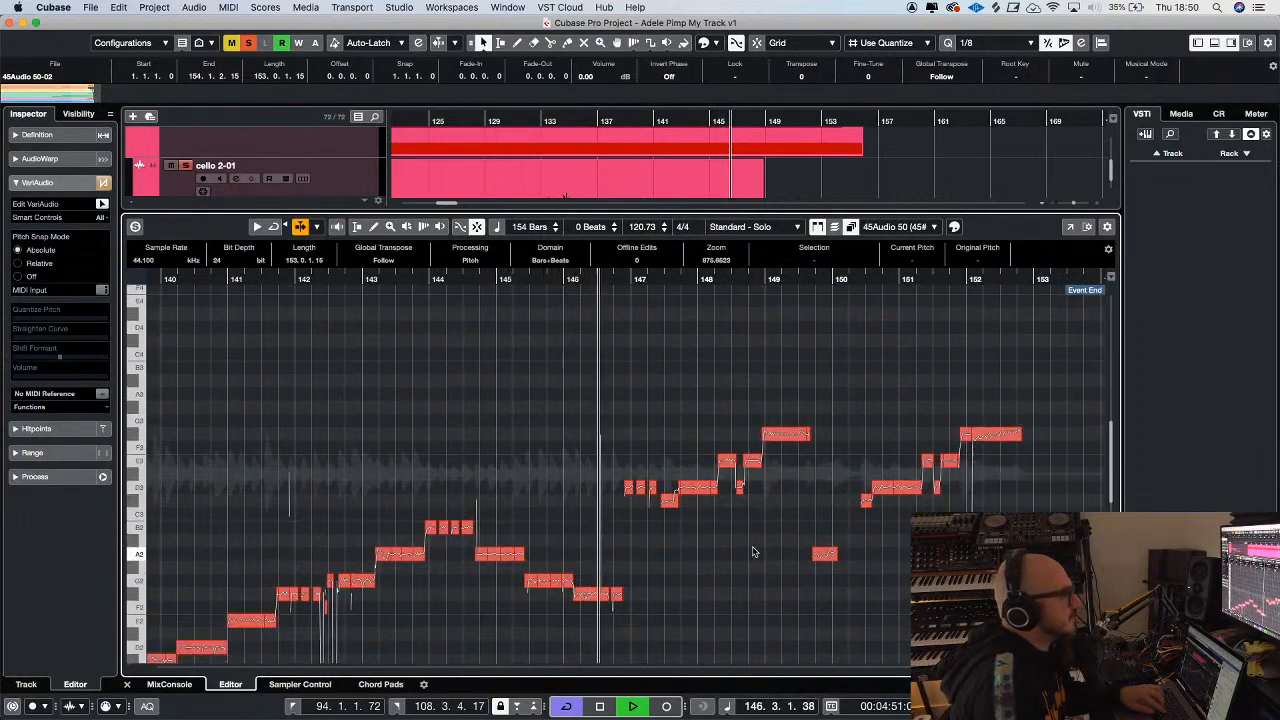
pyautogui.press('h')
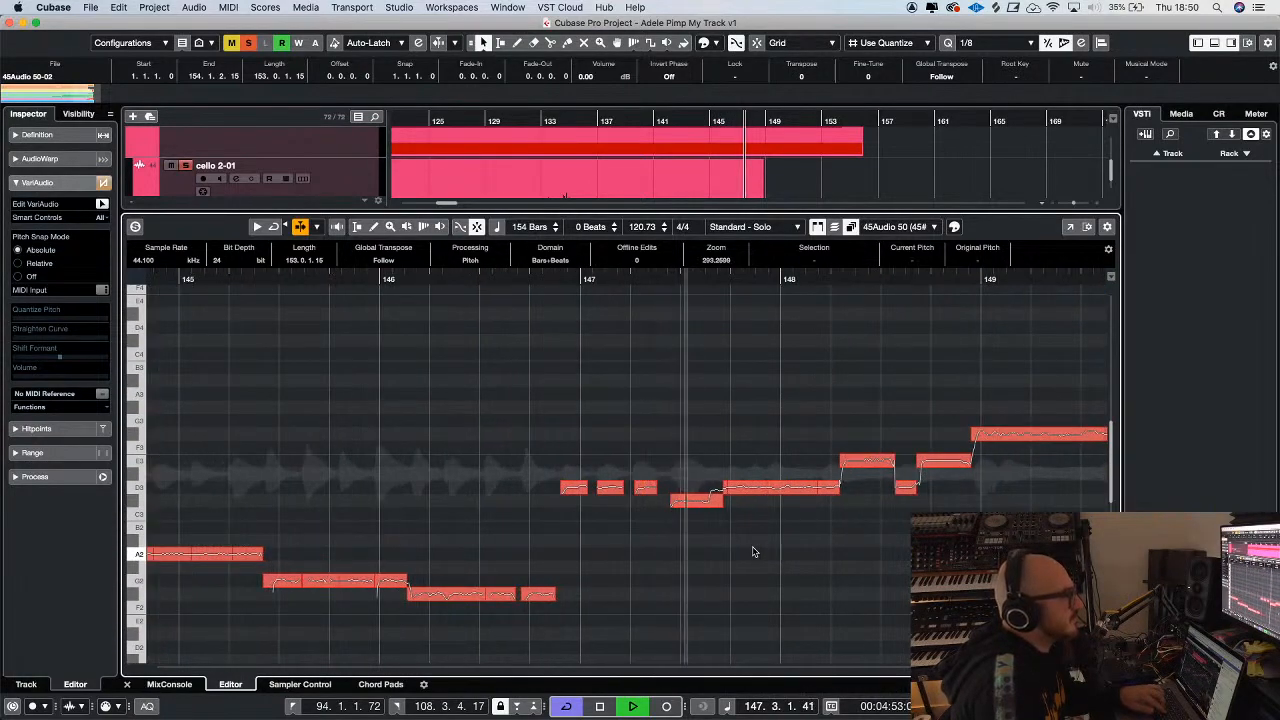
pyautogui.press('g')
pyautogui.press('g')
pyautogui.press('g')
pyautogui.press('g')
pyautogui.press('g')
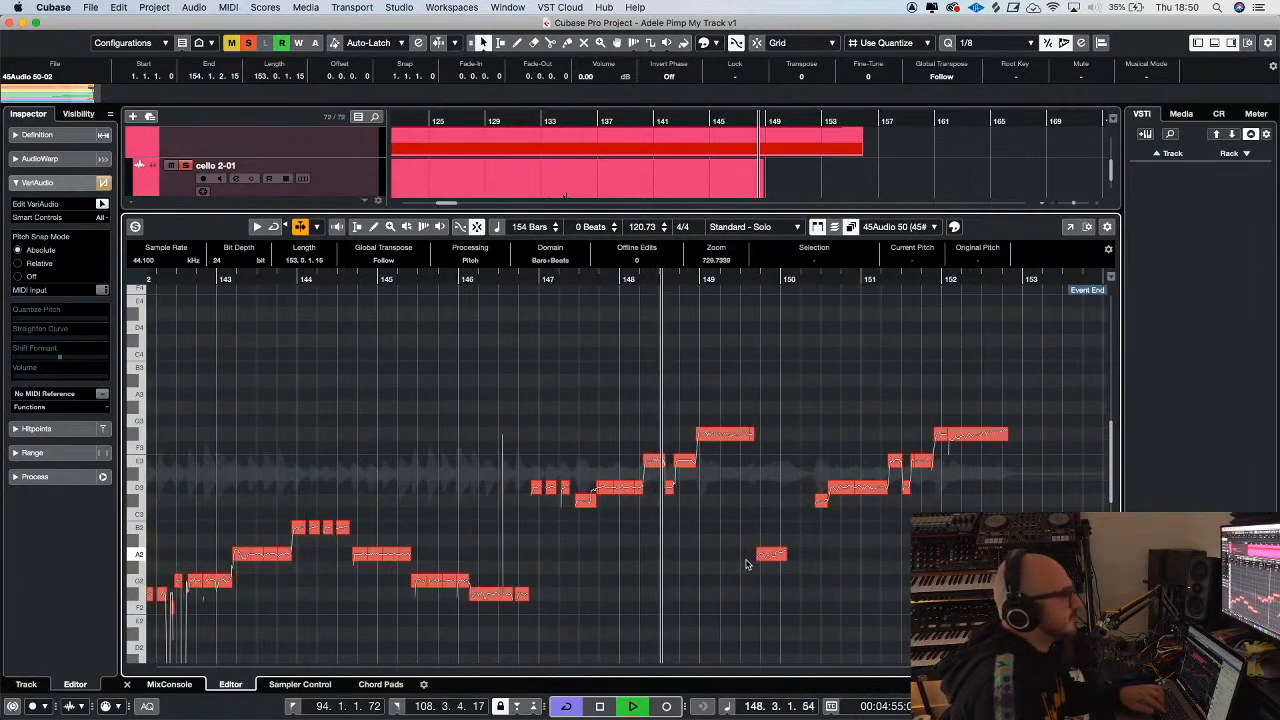
pyautogui.press('g')
pyautogui.press('g')
pyautogui.press('h')
pyautogui.press('h')
pyautogui.press('h')
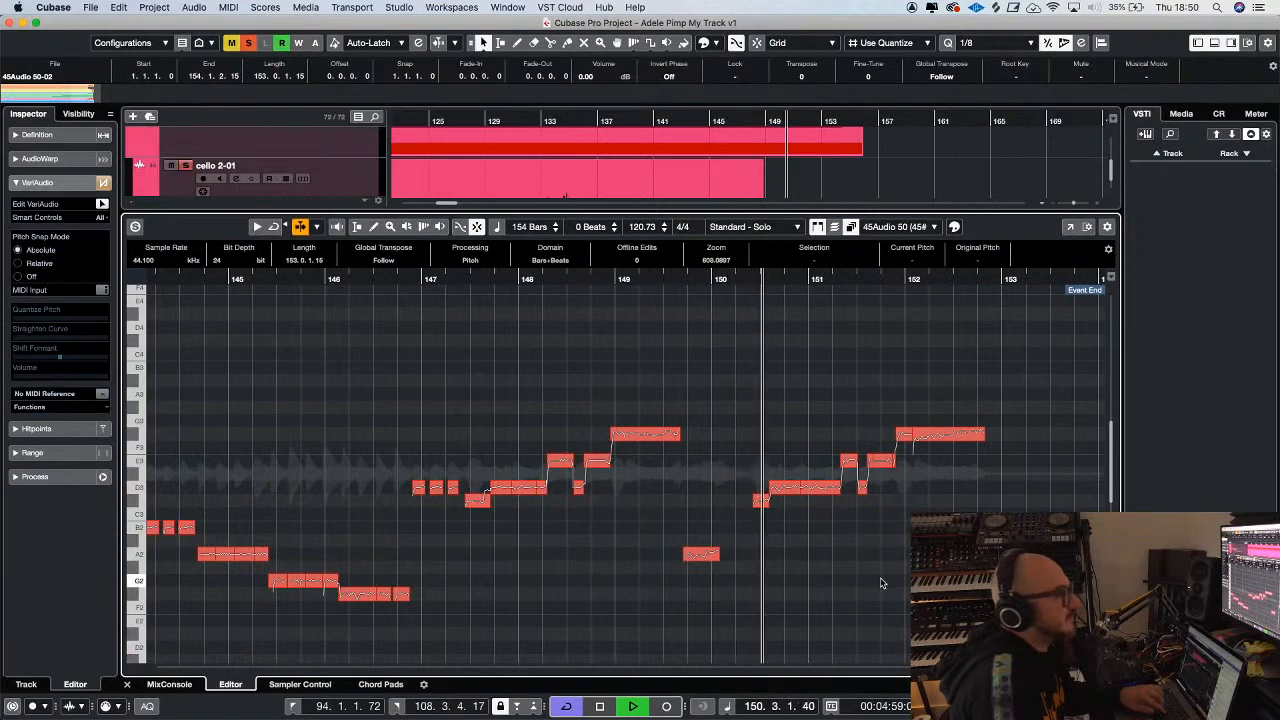
pyautogui.press('g')
pyautogui.press('g')
pyautogui.press('h')
pyautogui.press('h')
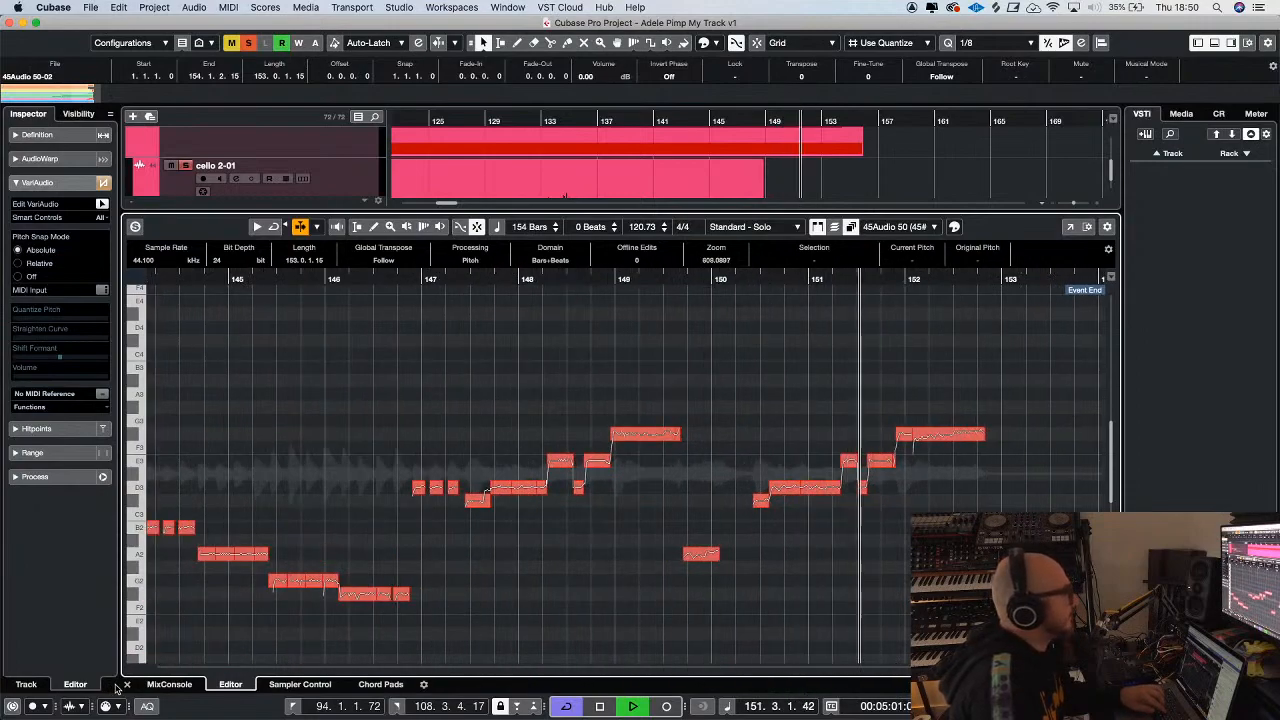
# Close the sample editor and replay the unmuted cello tracks from just before bar 133 with the track solos off
pyautogui.click(126, 684)
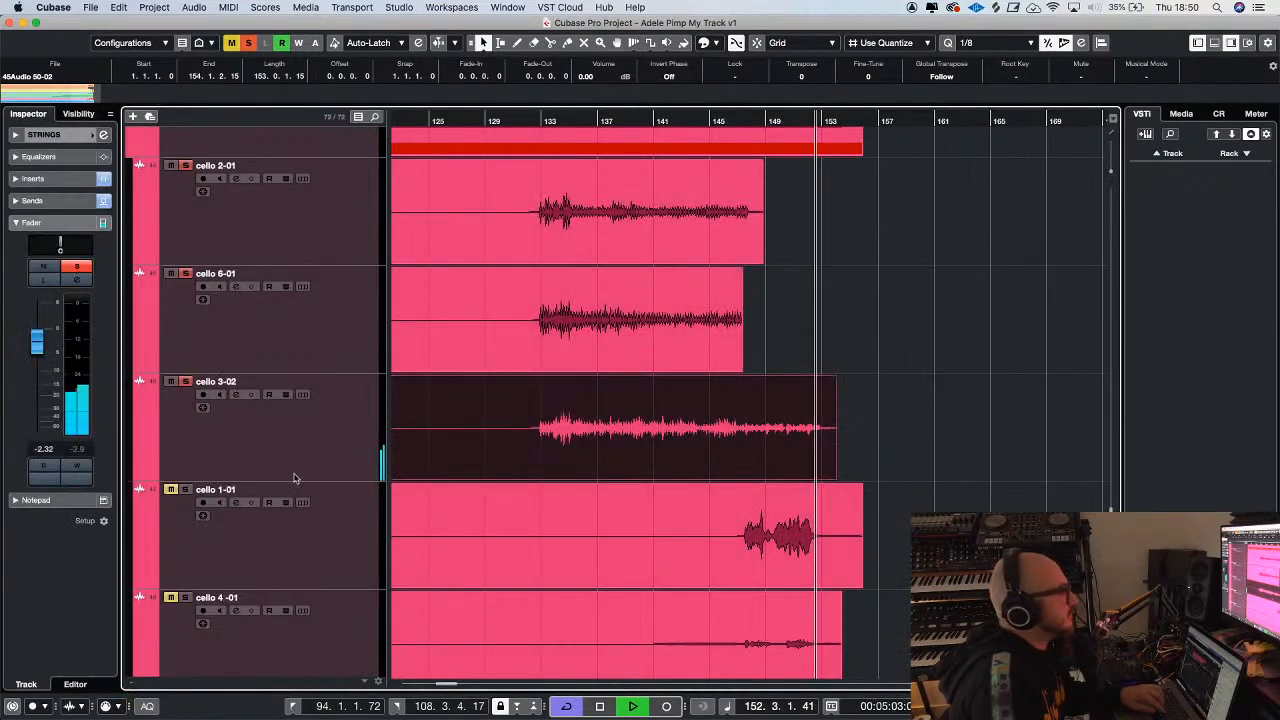
pyautogui.press('space')
pyautogui.click(541, 119)
pyautogui.press('space')
pyautogui.press('g')
pyautogui.press('g')
pyautogui.press('g')
pyautogui.press('g')
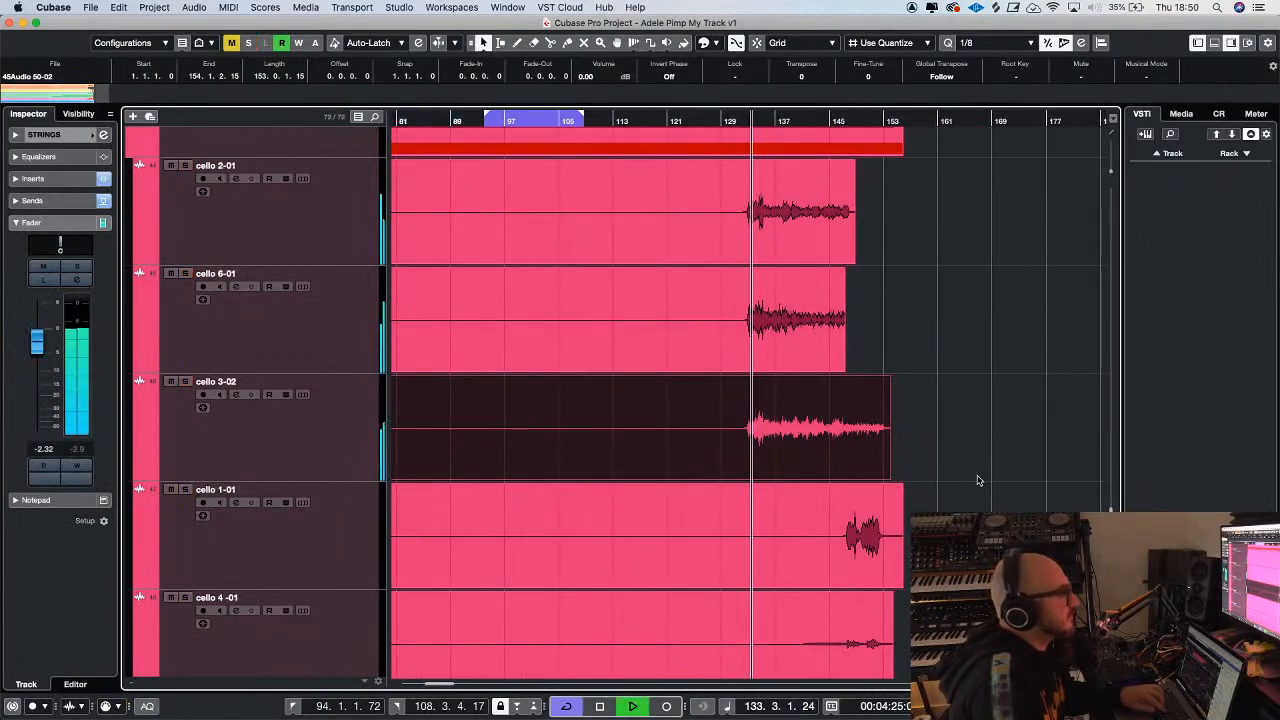
# Open the STRINGS group's bx_console SSL 4000 G to examine its high-pass filter during playback, and close the plug-in window
pyautogui.scroll(-3, 978, 481)
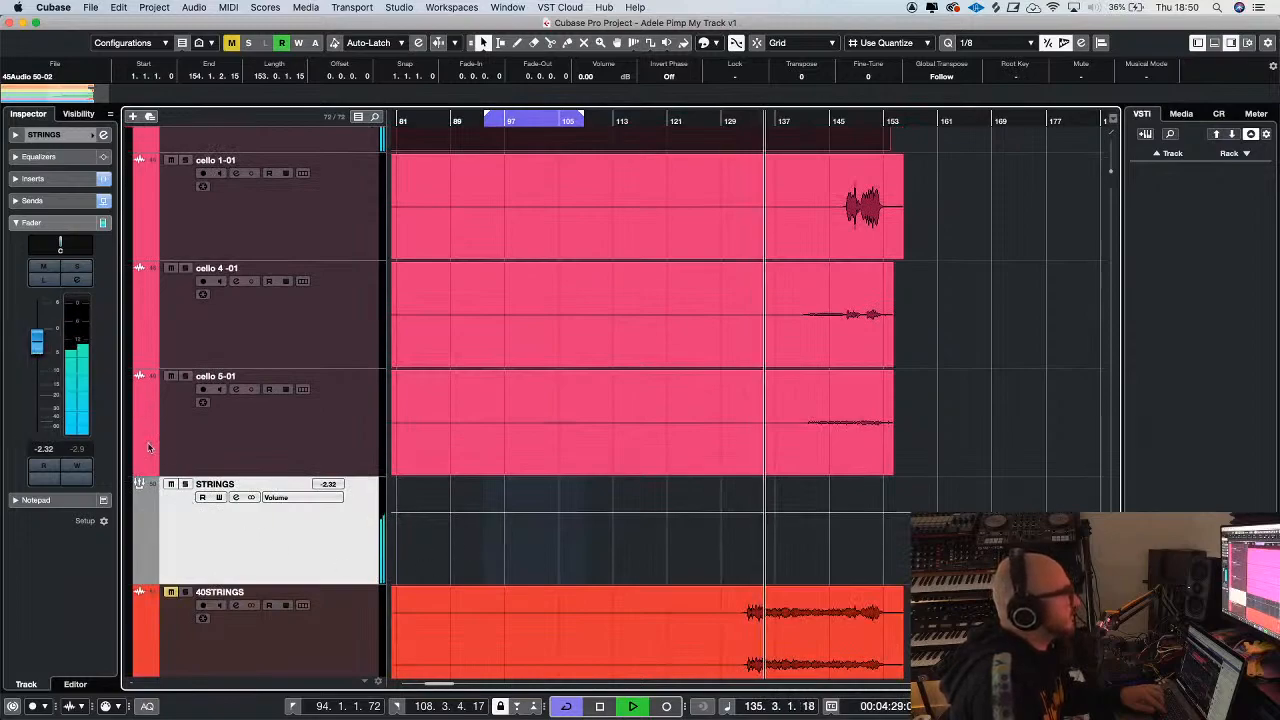
pyautogui.click(53, 179)
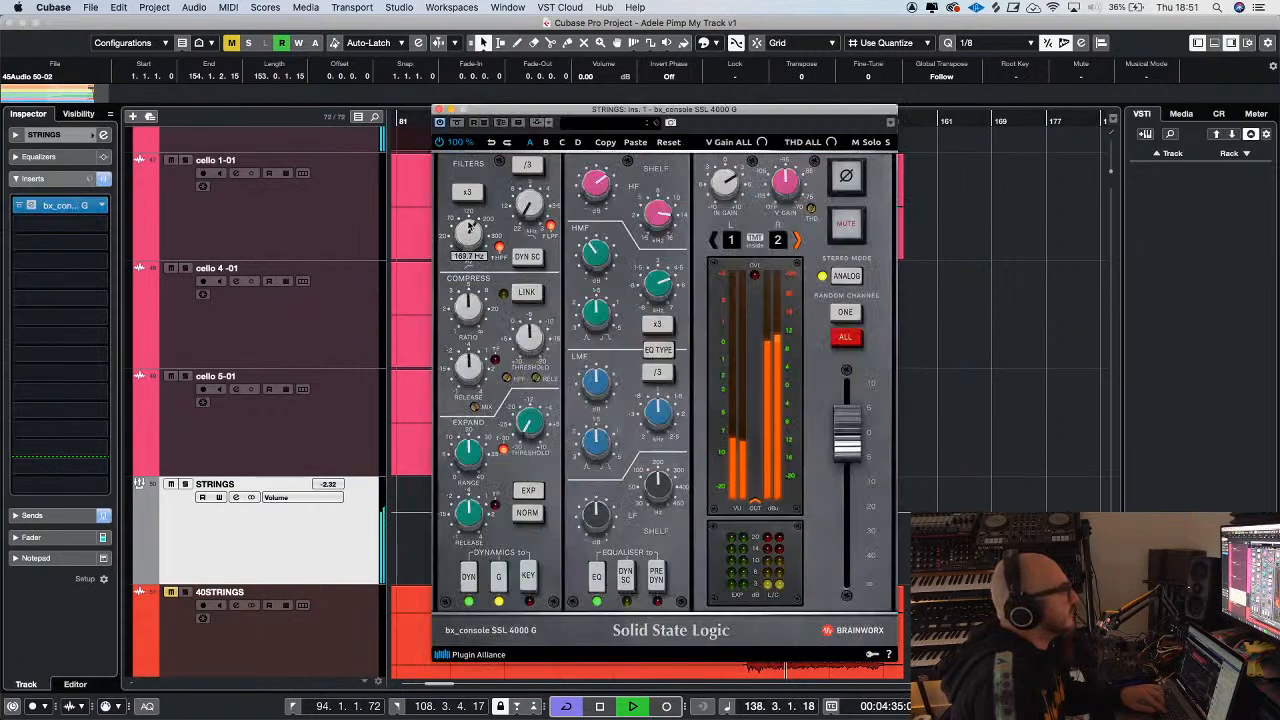
pyautogui.press('space')
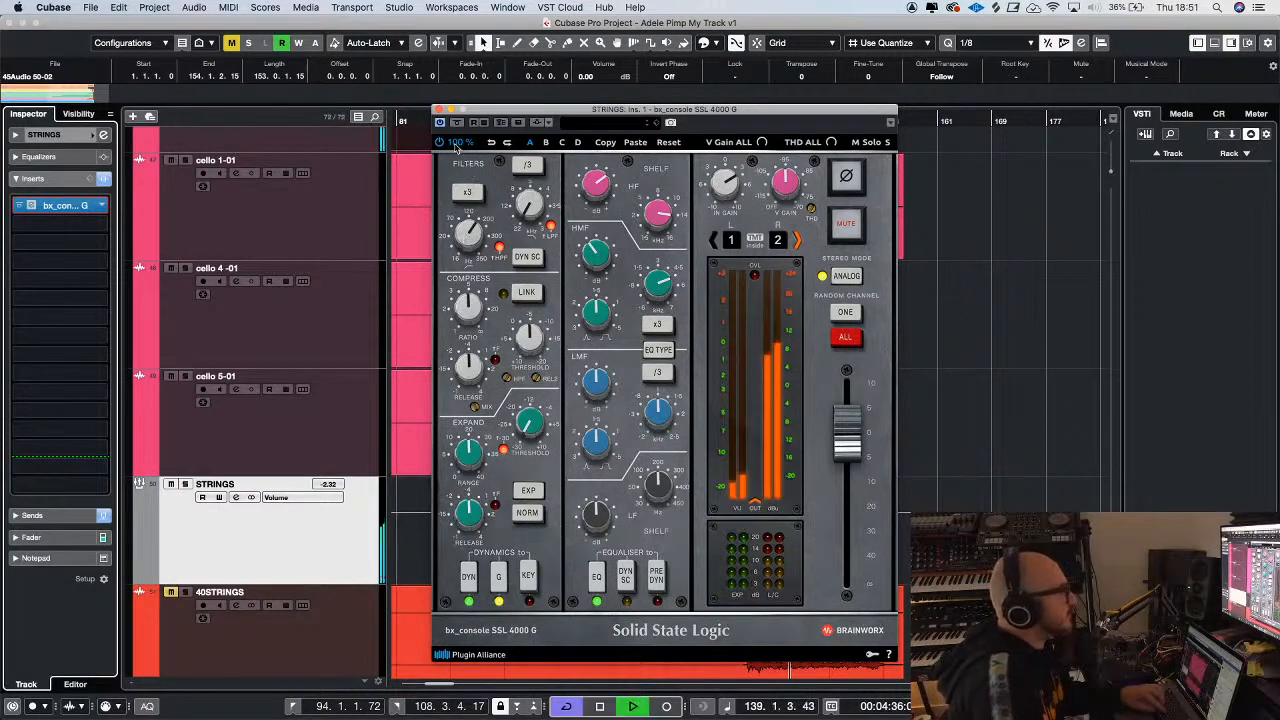
pyautogui.click(438, 110)
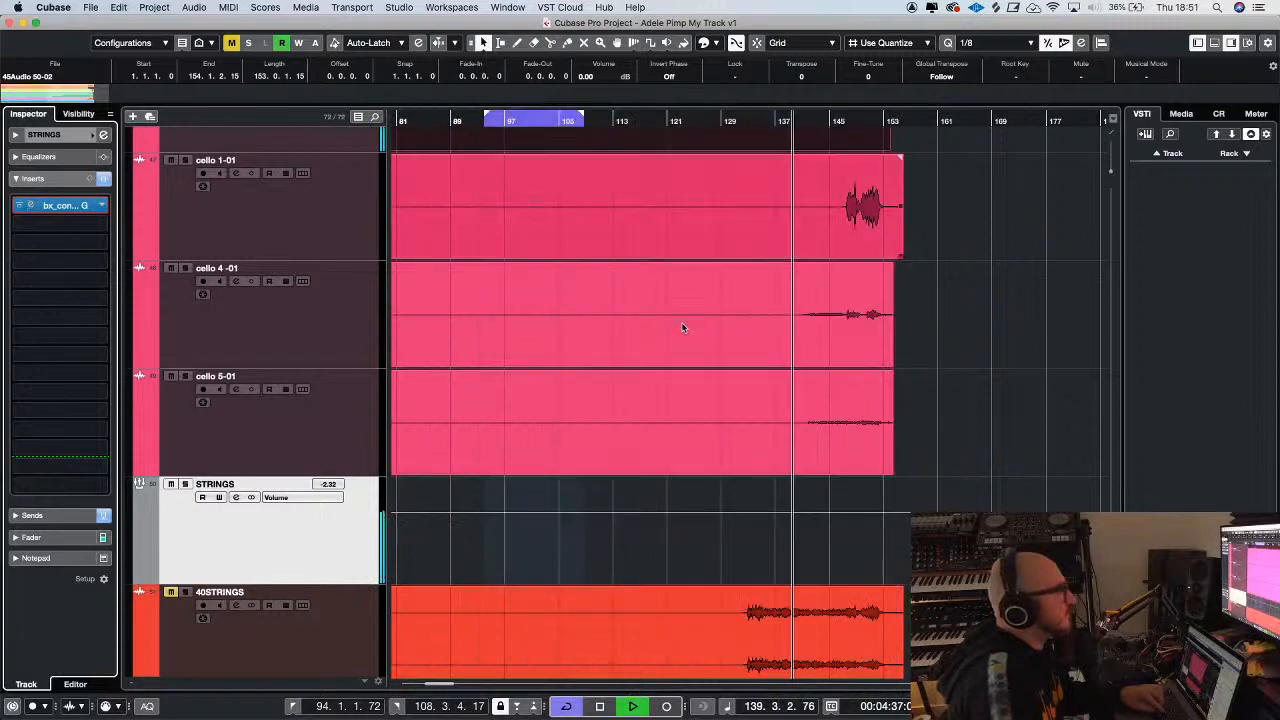
# Raise the STRINGS group fader to -0.67 dB and listen to the strings in the mix
pyautogui.click(40, 537)
pyautogui.moveTo(36, 342); pyautogui.dragTo(36, 334)
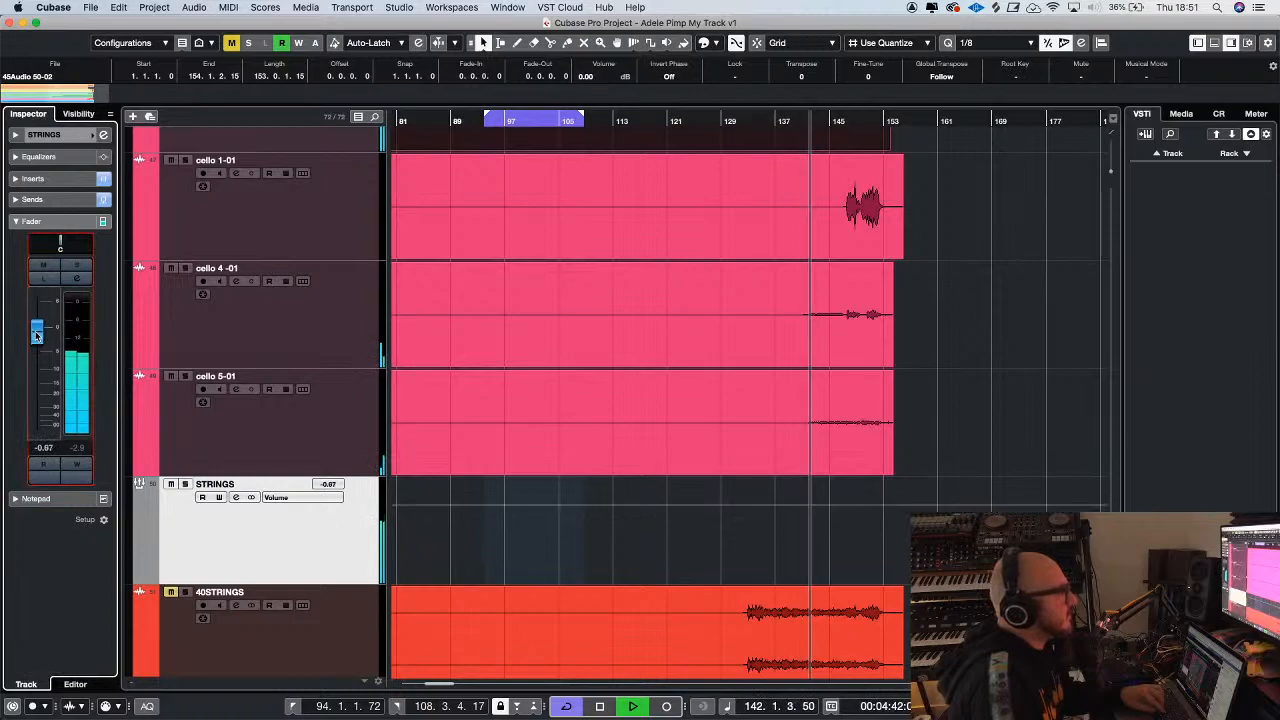
pyautogui.press('g')
pyautogui.press('g')
pyautogui.press('g')
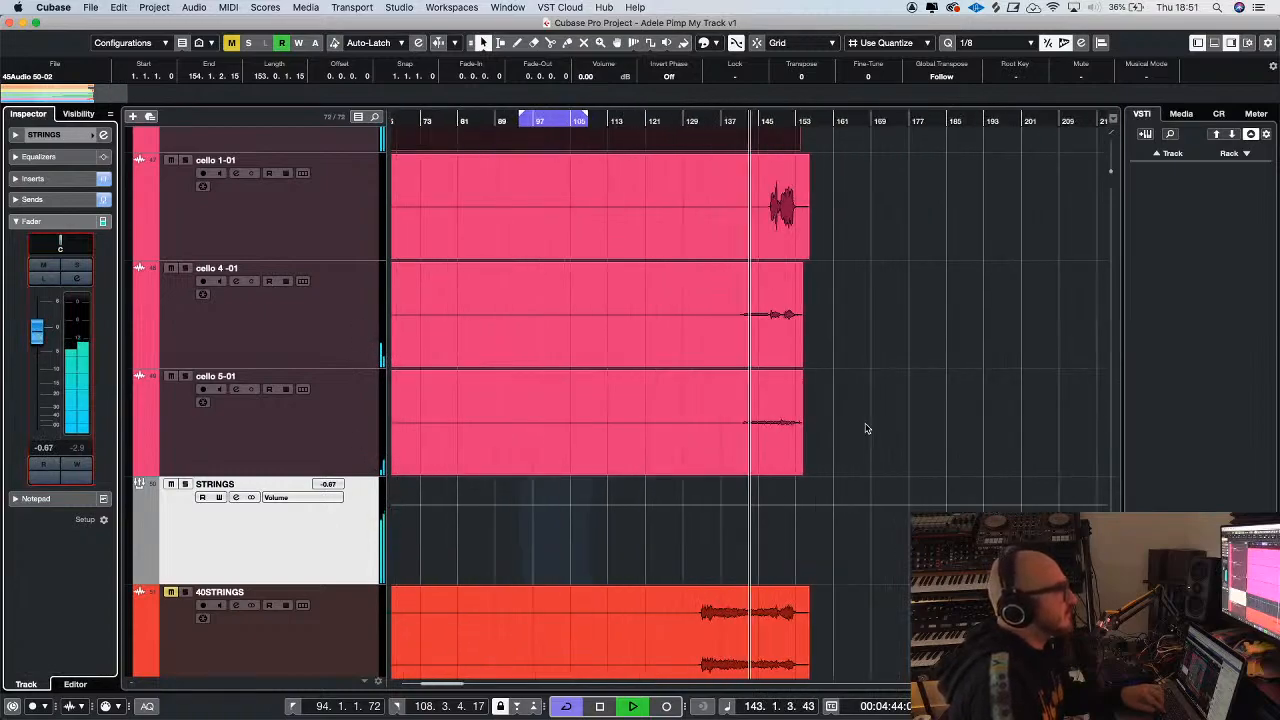
pyautogui.press('h')
pyautogui.press('h')
pyautogui.press('h')
pyautogui.press('h')
pyautogui.press('h')
pyautogui.press('h')
pyautogui.press('g')
pyautogui.press('g')
pyautogui.press('g')
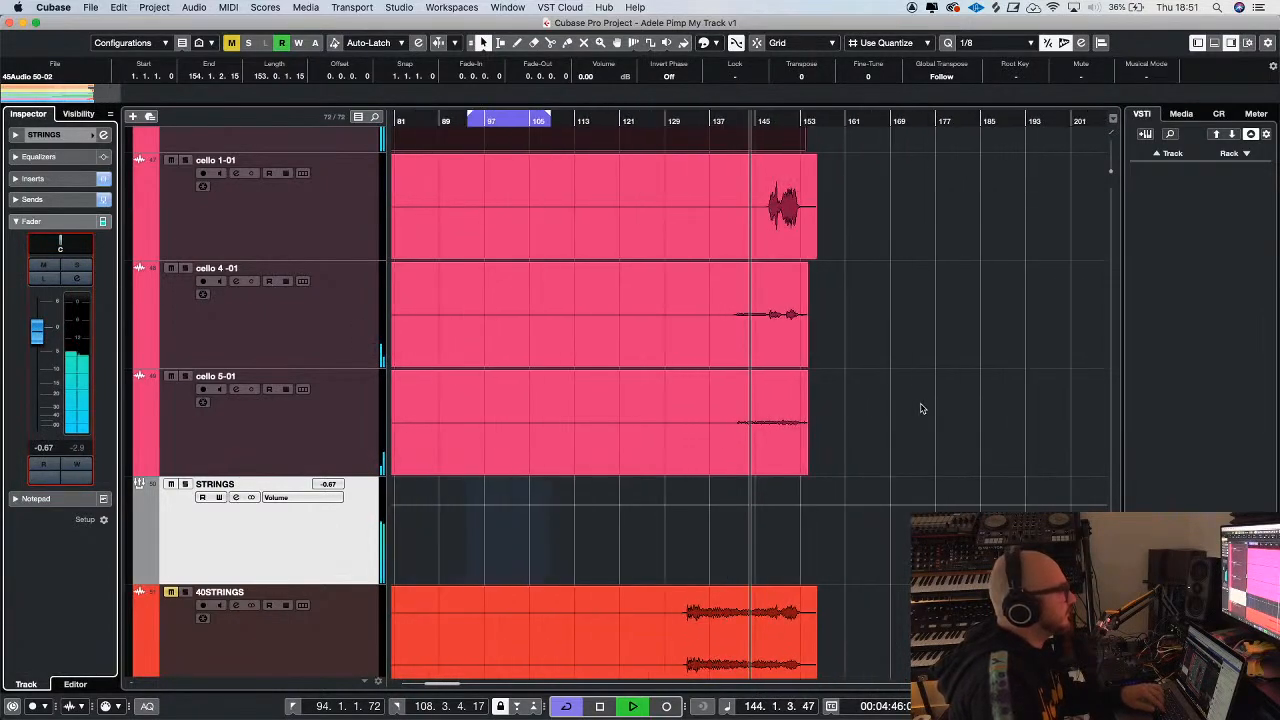
# Expand the VOCALS folder and set the STRINGS group fader to -2.32 dB
pyautogui.scroll(-3, 922, 408)
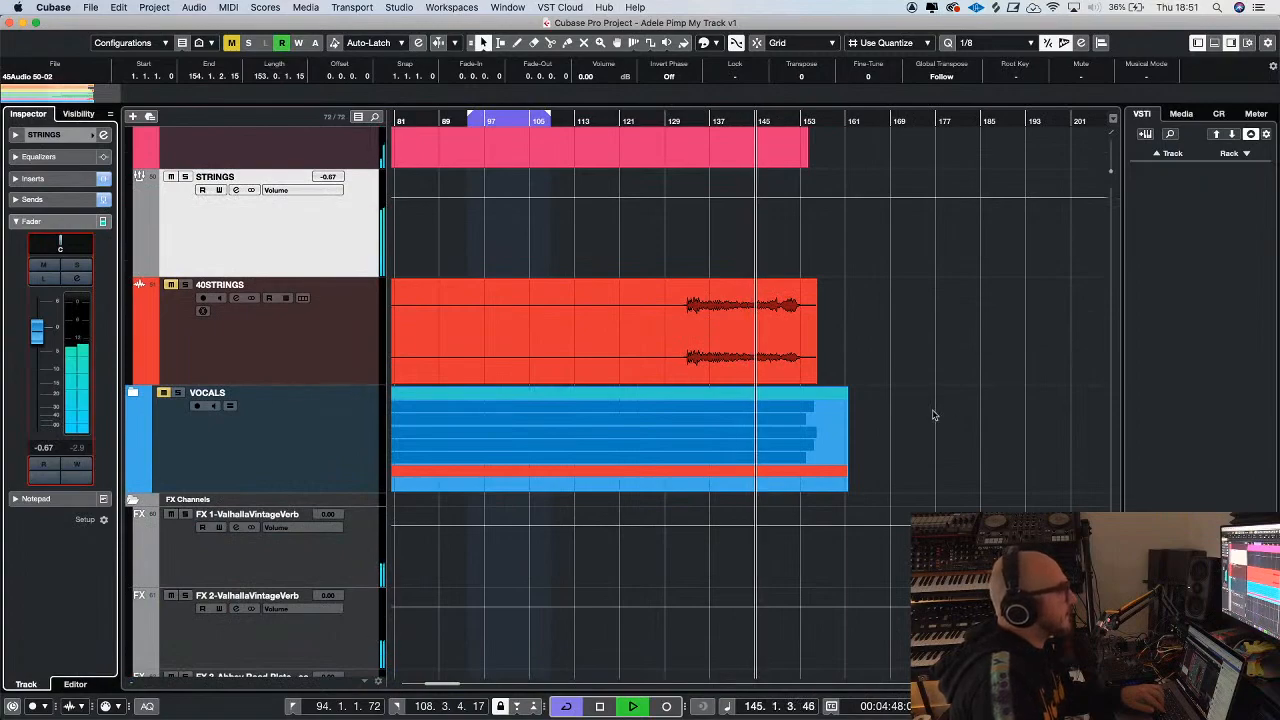
pyautogui.click(133, 392)
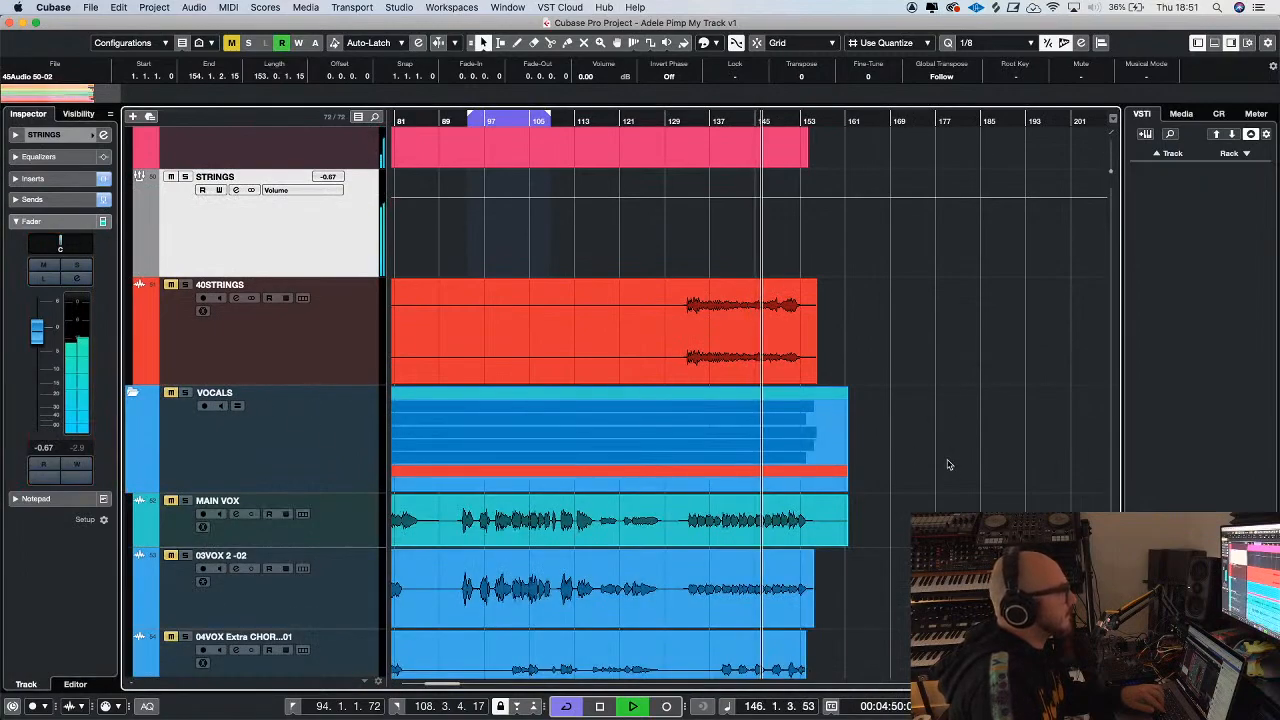
pyautogui.moveTo(37, 332); pyautogui.dragTo(37, 341)
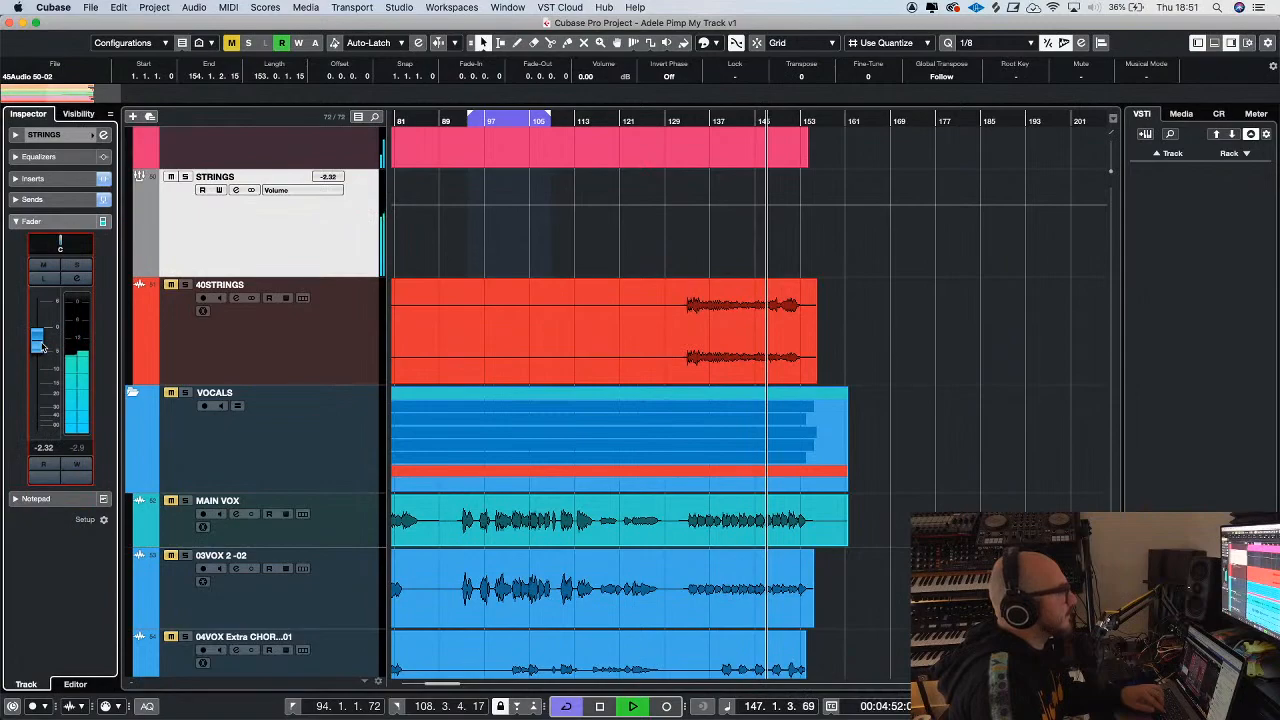
# Show the fader of the ADELE 6 gigi - reference track and briefly solo the track to compare it with the mix
pyautogui.scroll(20, 890, 341)
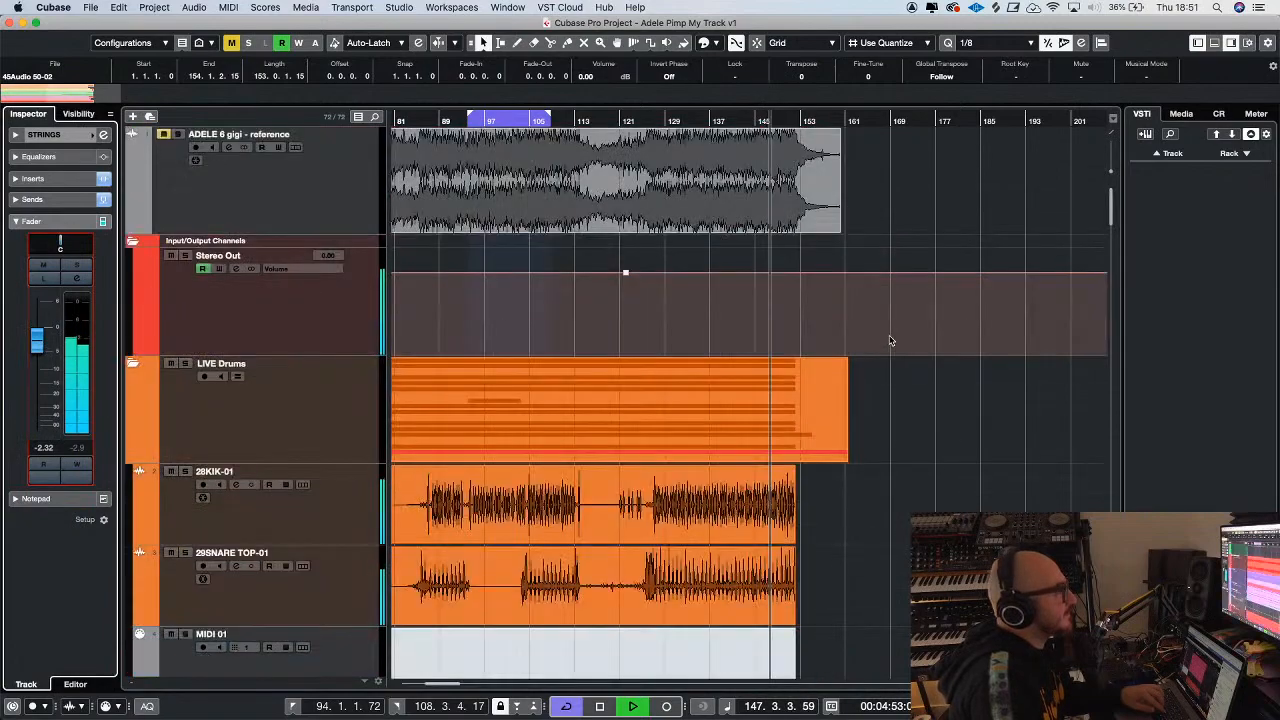
pyautogui.click(178, 134)
pyautogui.click(178, 136)
pyautogui.click(211, 176)
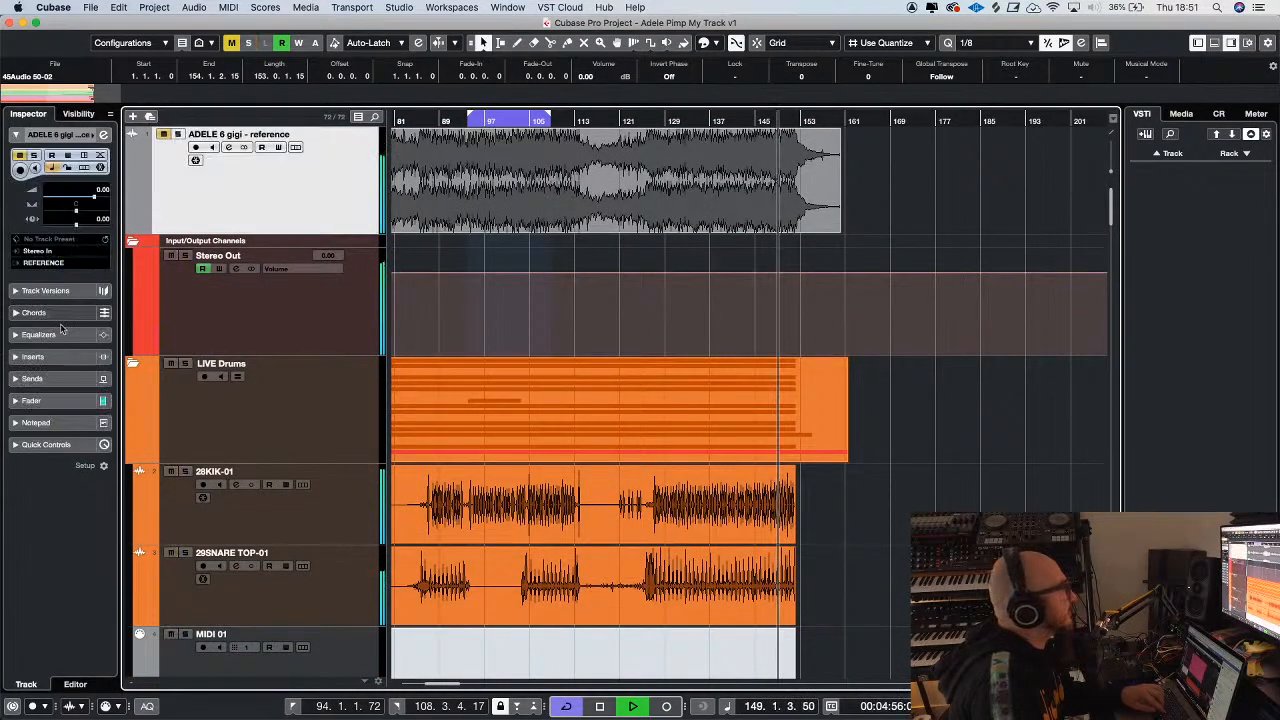
pyautogui.click(40, 400)
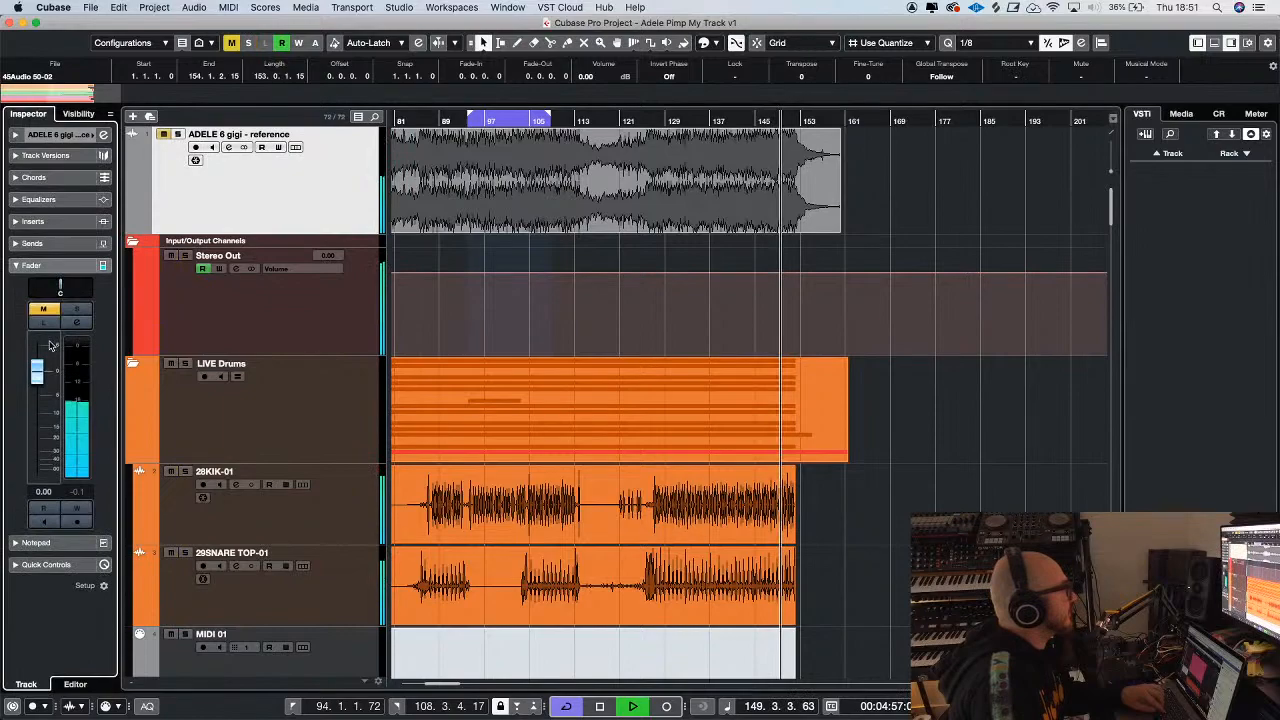
pyautogui.click(178, 135)
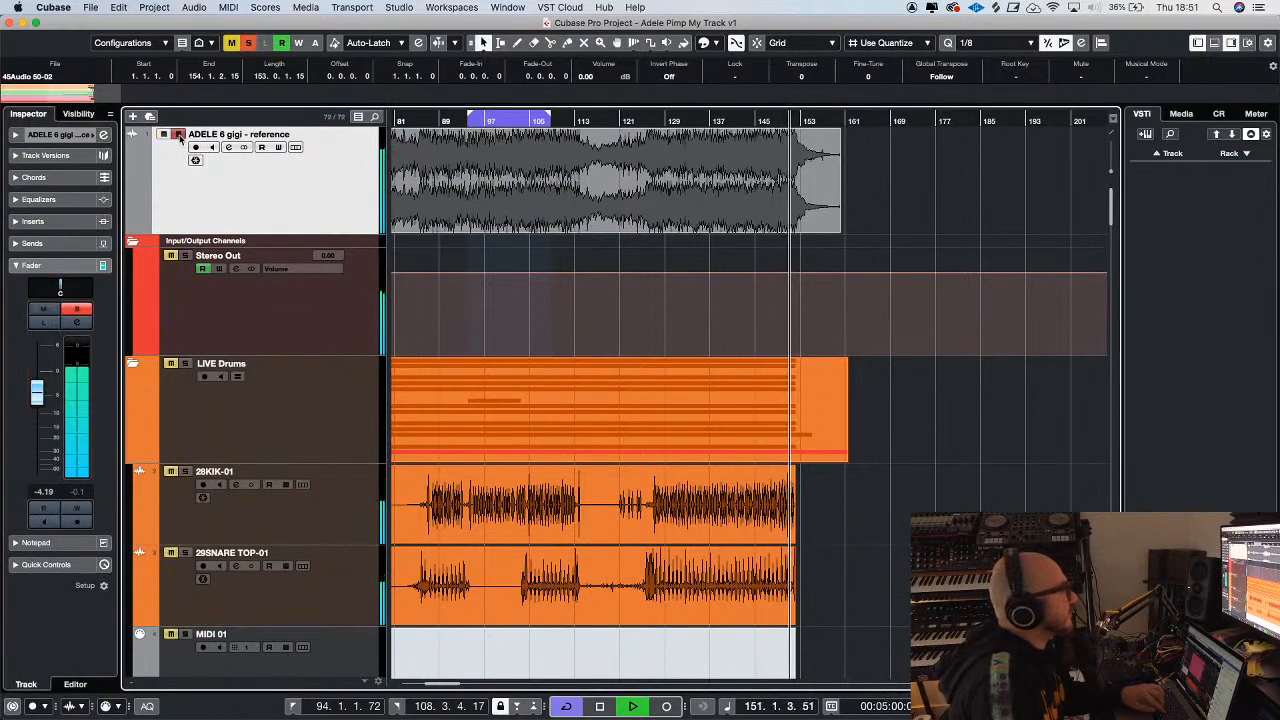
pyautogui.click(178, 135)
# Replay the mix from about bar 131 while examining the tracks from the drums down to the vocals, and stop playback
pyautogui.press('g')
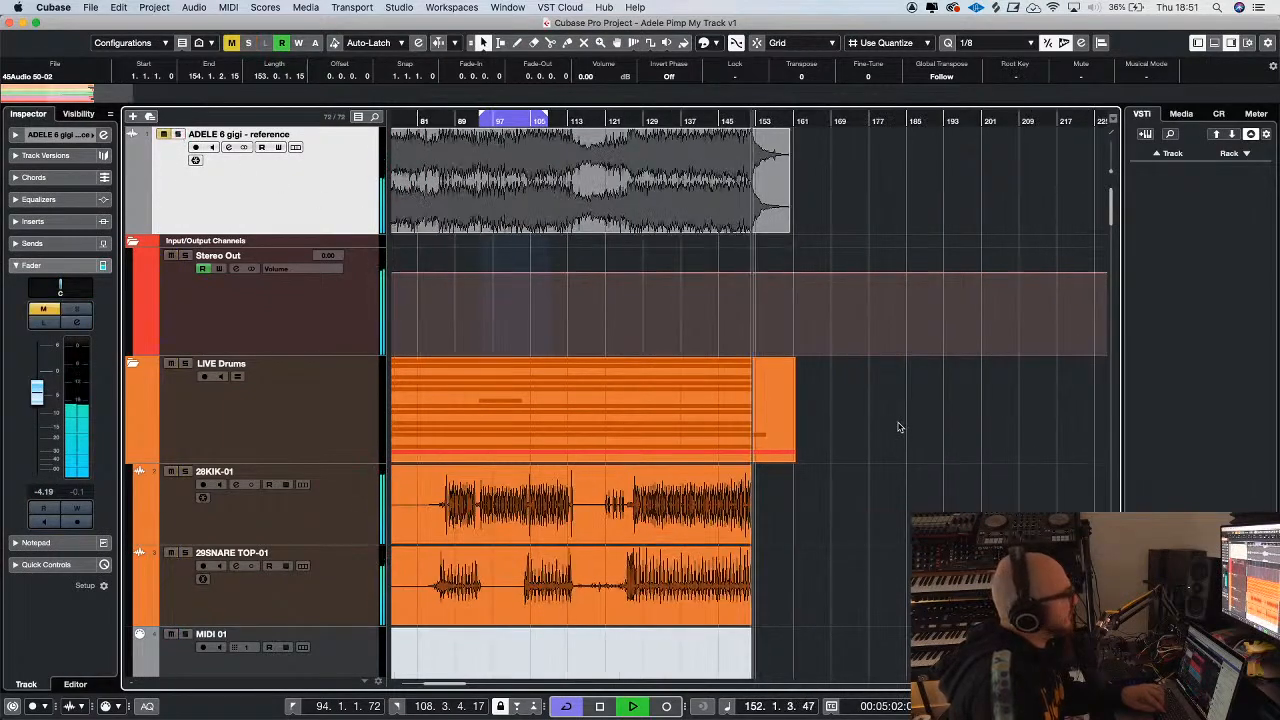
pyautogui.press('h')
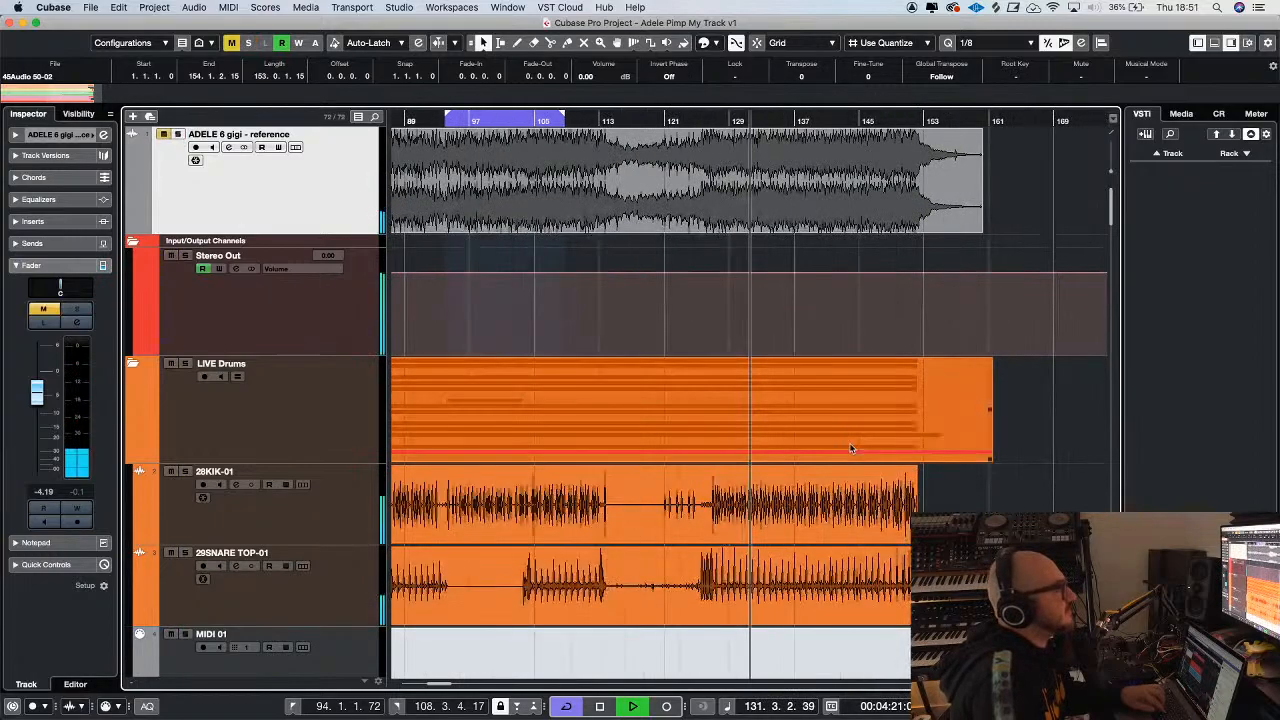
pyautogui.scroll(-15, 643, 379)
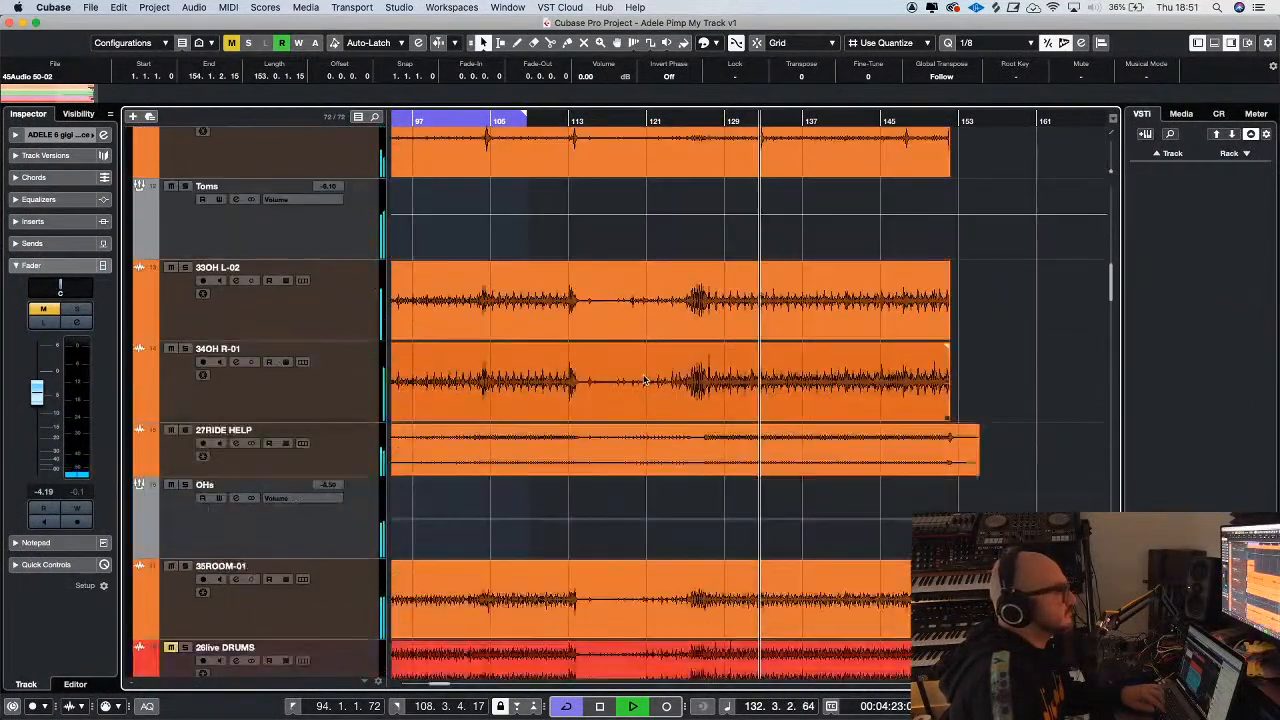
pyautogui.scroll(-20, 736, 352)
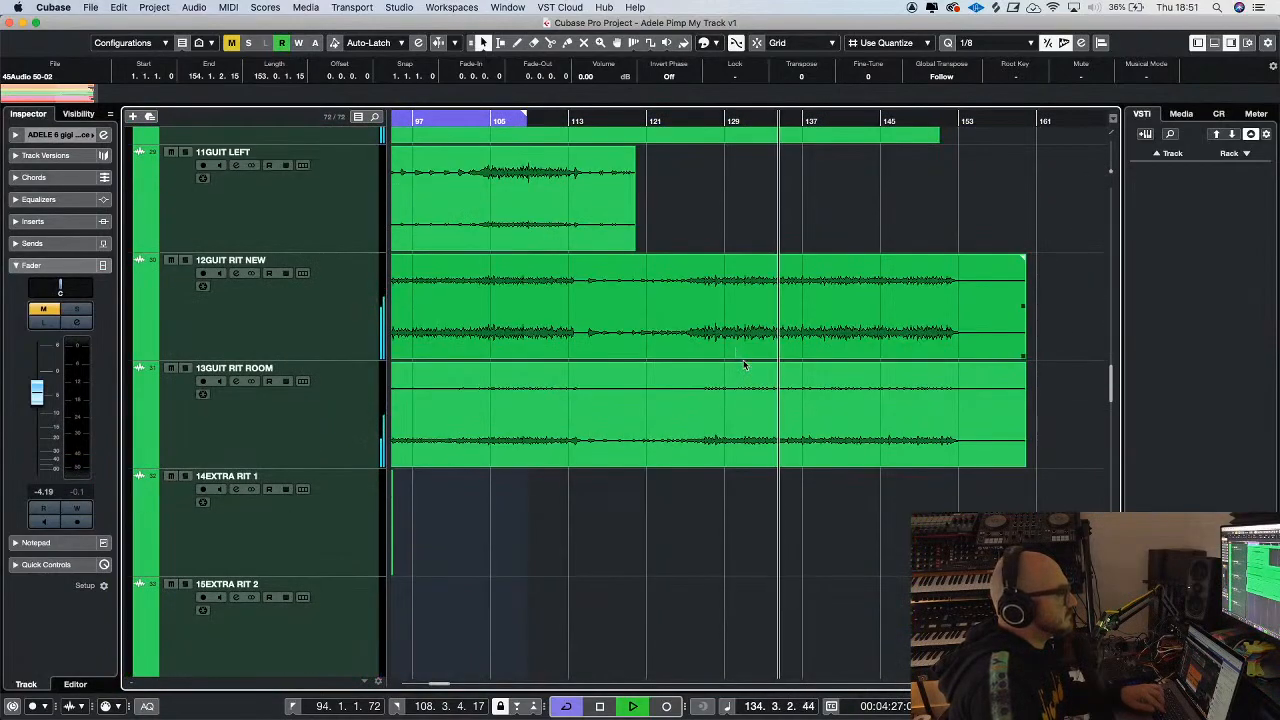
pyautogui.scroll(-12, 740, 360)
pyautogui.scroll(-15, 748, 373)
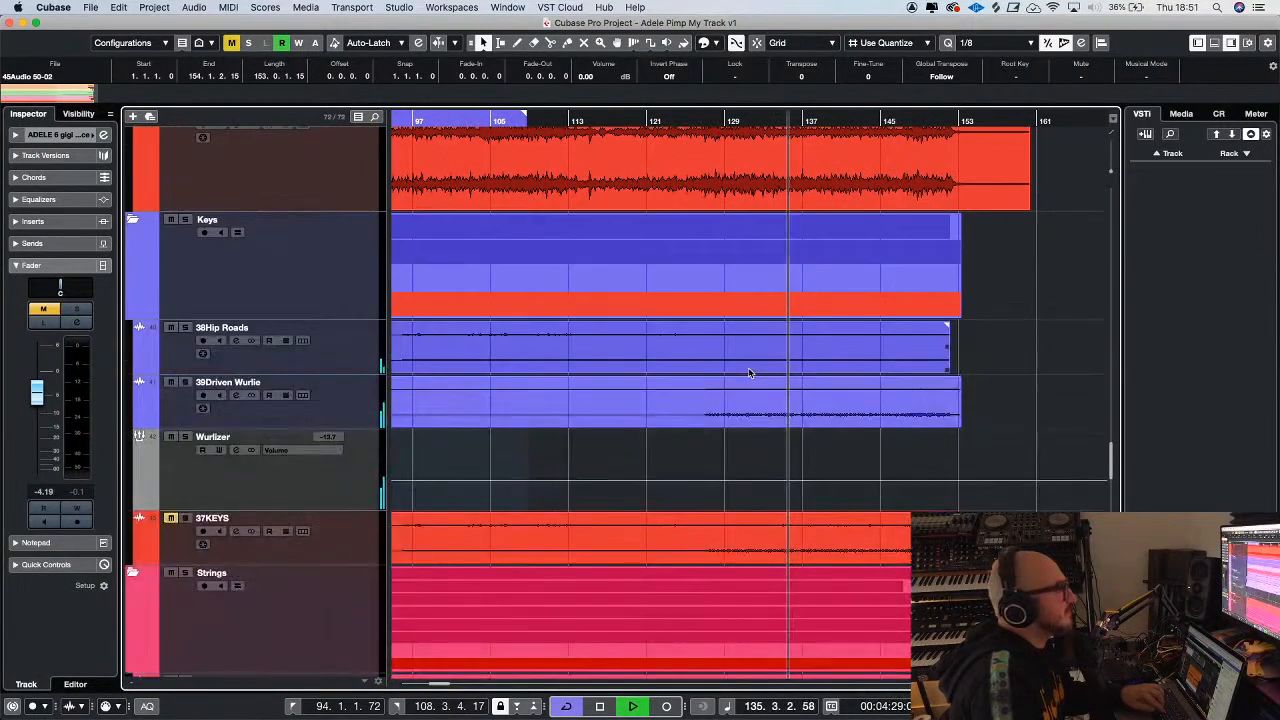
pyautogui.scroll(-6, 748, 373)
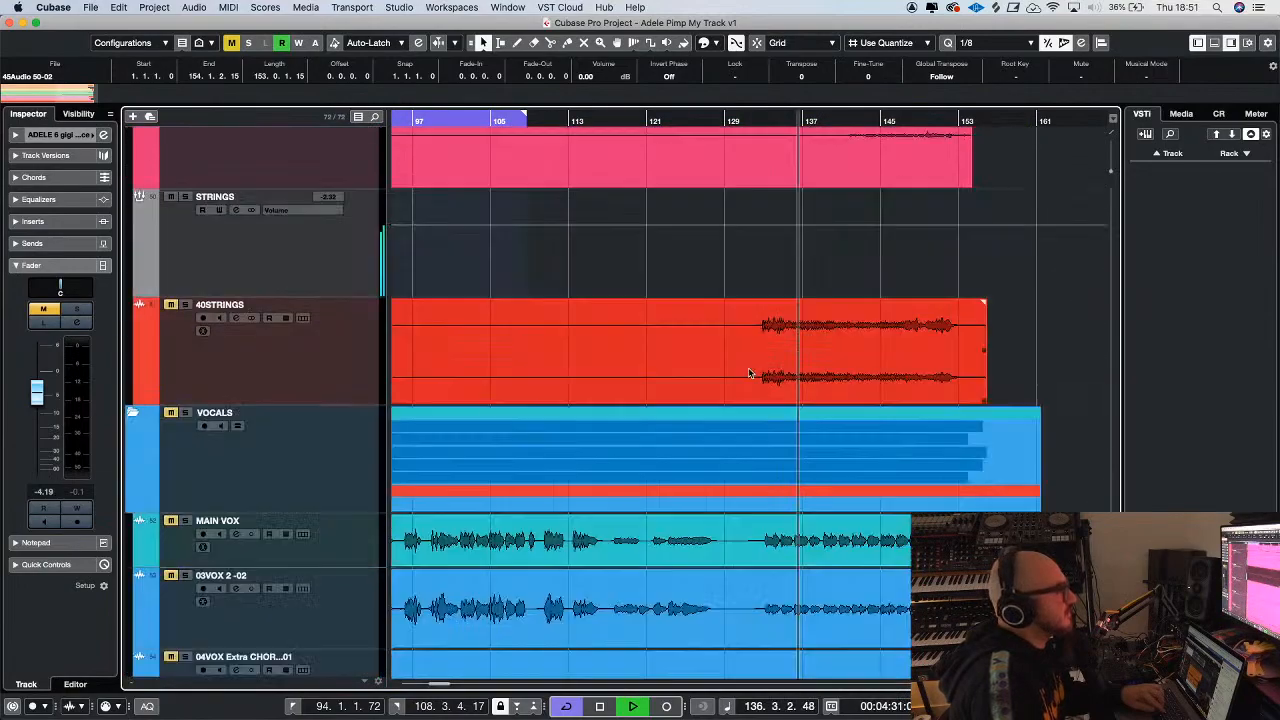
pyautogui.scroll(-3, 748, 373)
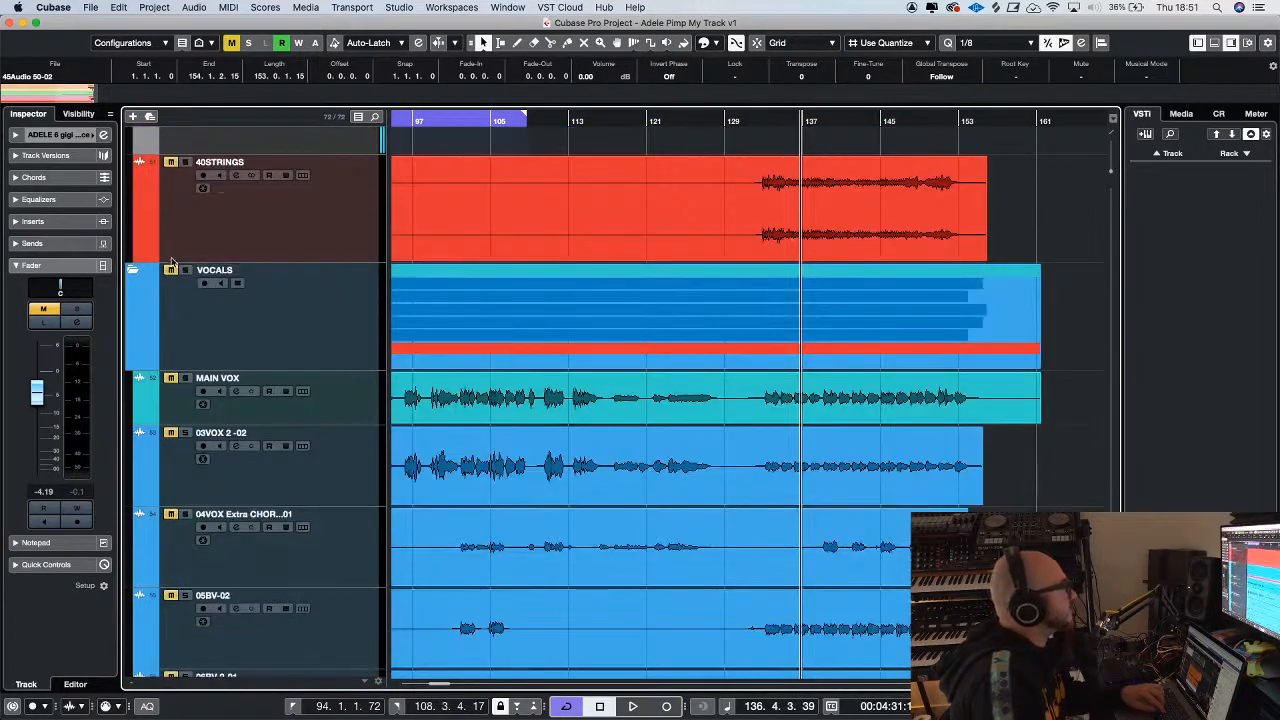
# Unmute the tracks in the VOCALS folder and return the playback position to bar 1
pyautogui.press('g')
pyautogui.press('g')
pyautogui.press('g')
pyautogui.press('g')
pyautogui.press('g')
pyautogui.press('g')
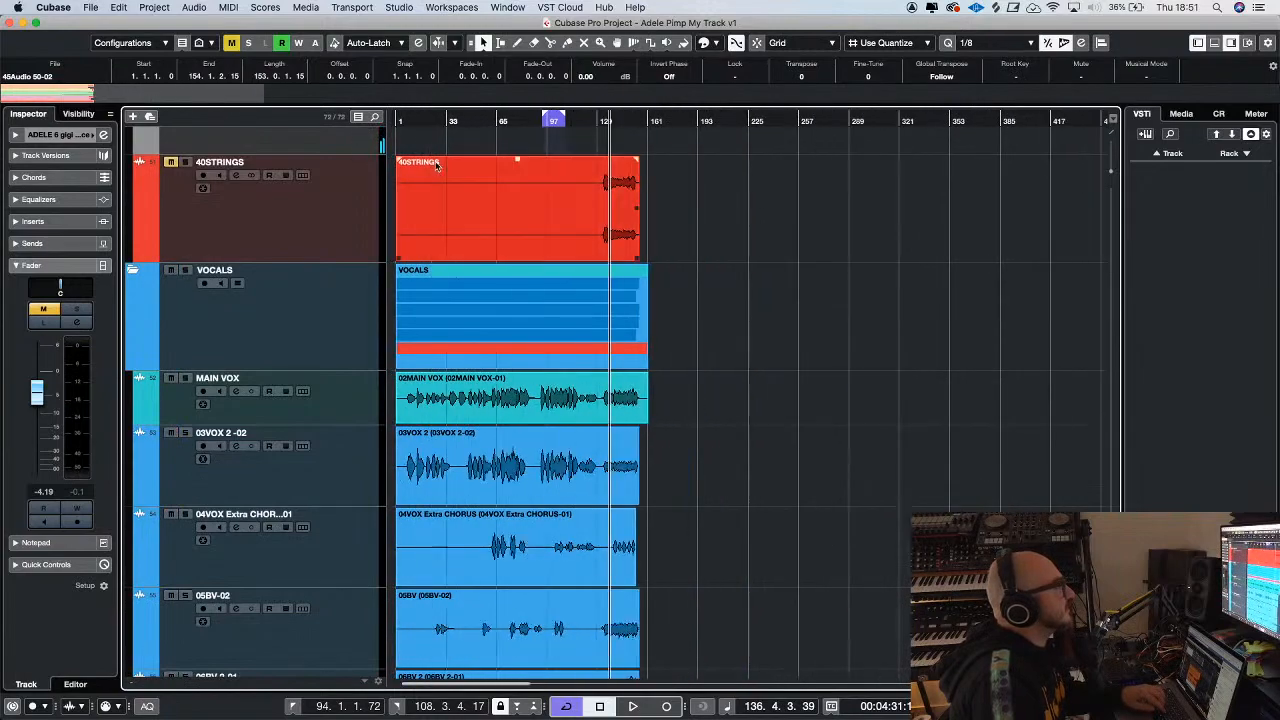
pyautogui.click(398, 119)
pyautogui.press('h')
pyautogui.press('h')
pyautogui.press('h')
pyautogui.press('h')
pyautogui.press('h')
pyautogui.press('h')
pyautogui.press('h')
pyautogui.press('h')
pyautogui.press('h')
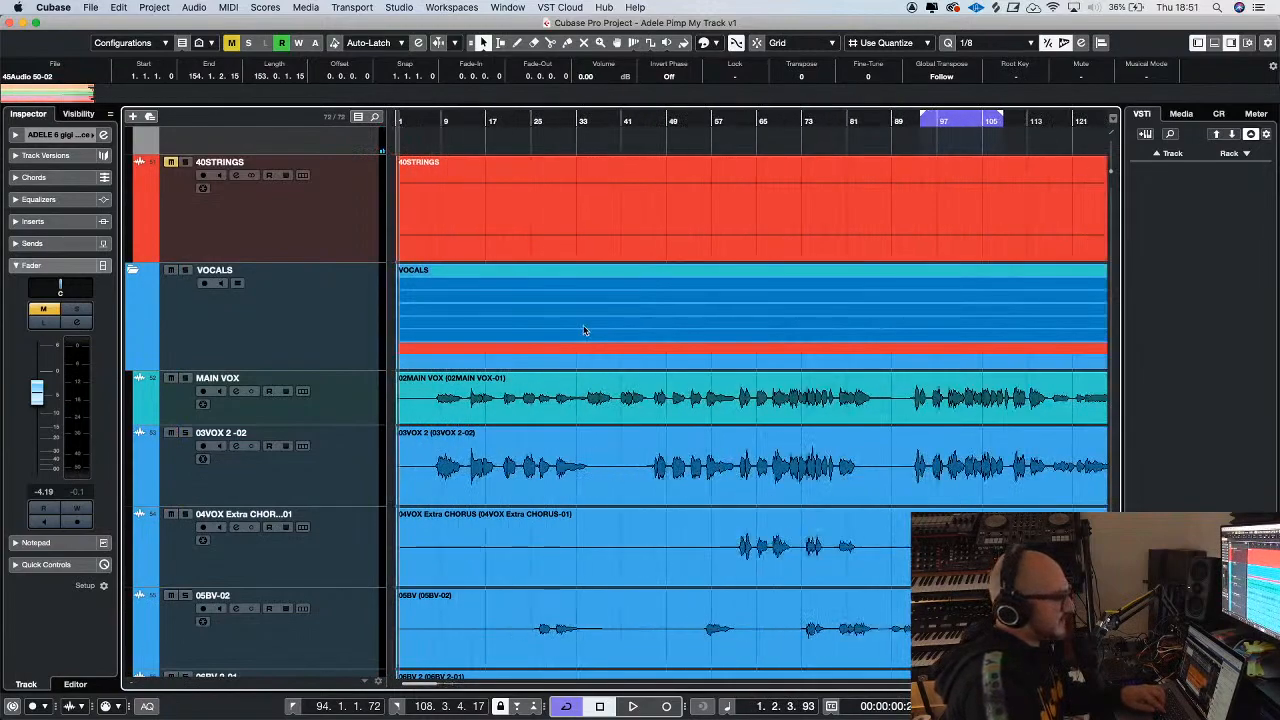
pyautogui.press('g')
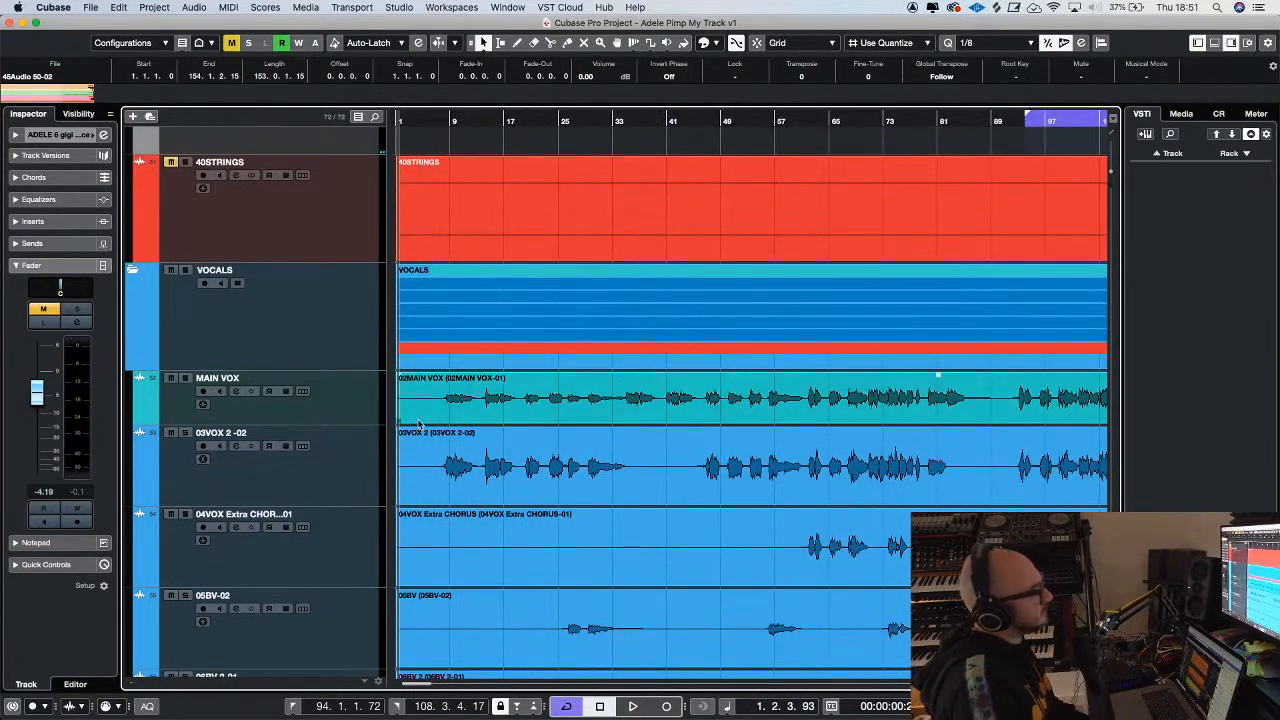
# Solo the MAIN VOX track and play it from just before its first vocal phrase
pyautogui.click(344, 402)
pyautogui.click(403, 412)
pyautogui.press('g')
pyautogui.press('g')
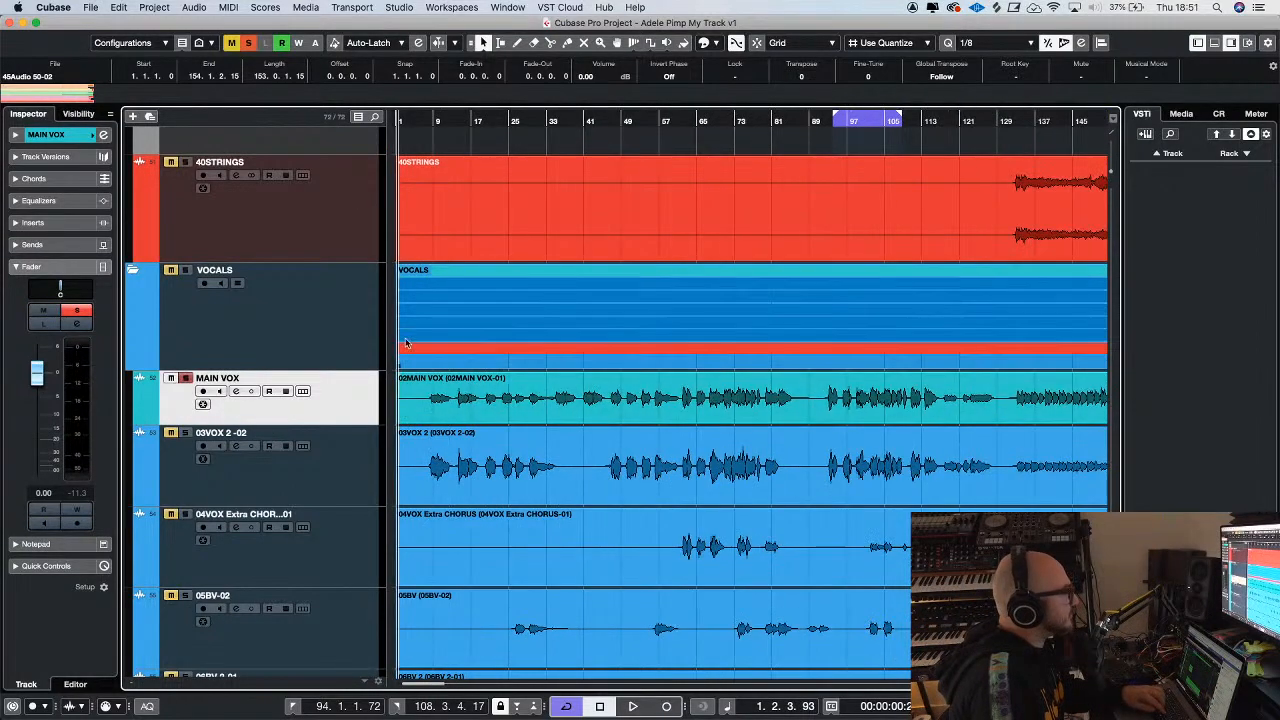
pyautogui.click(424, 127)
pyautogui.press('space')
pyautogui.press('h')
pyautogui.press('h')
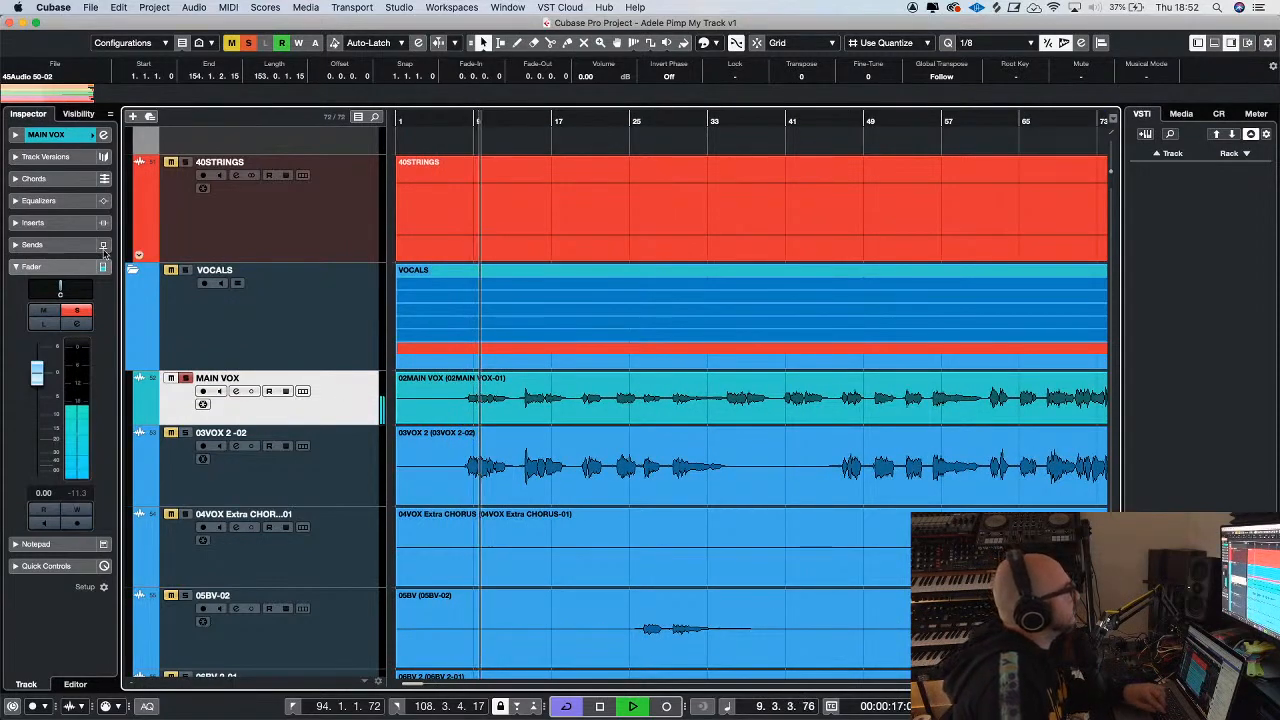
# Search the insert effects for 400 and load bx_console SSL 4000 G as the first insert on MAIN VOX
pyautogui.click(60, 222)
pyautogui.click(67, 259)
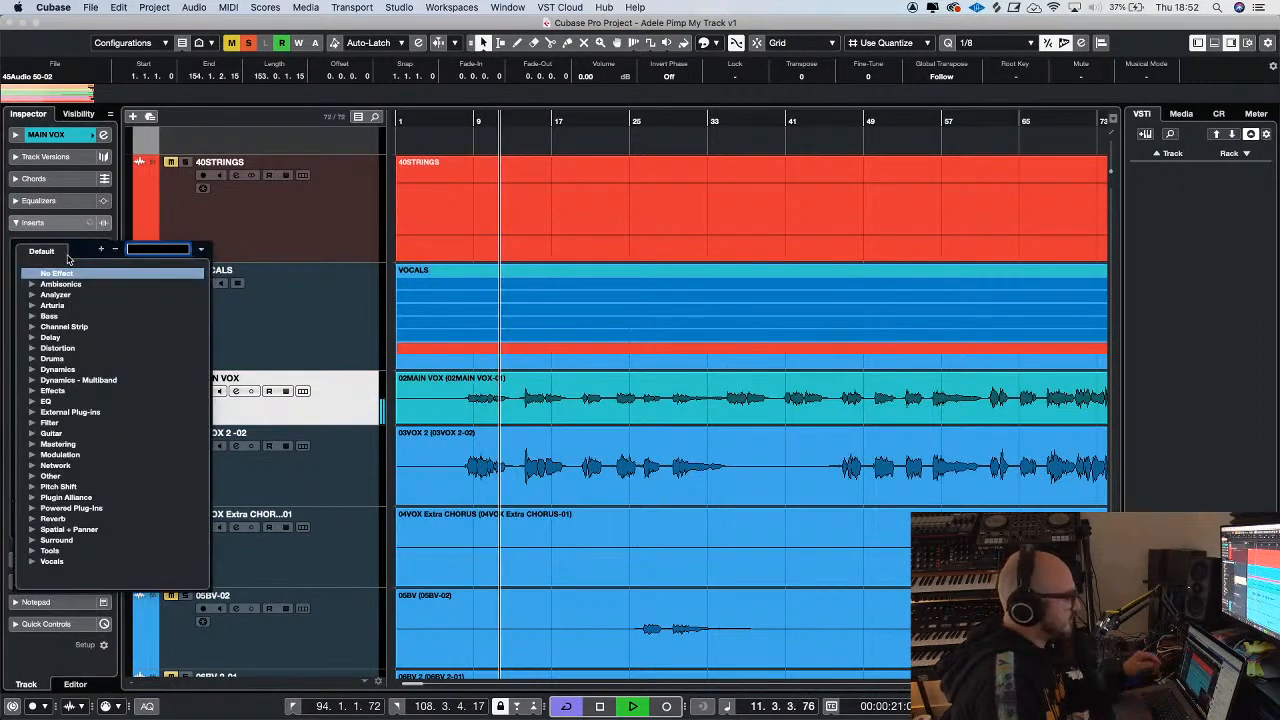
pyautogui.write('400')
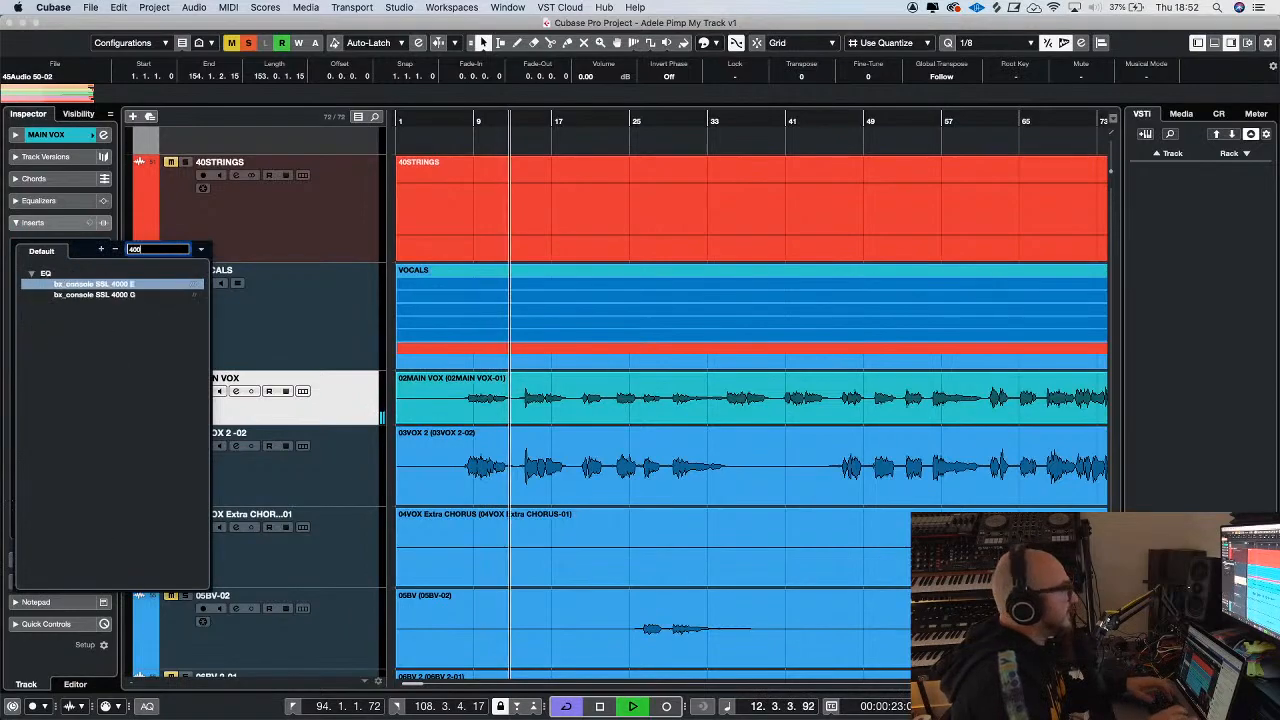
pyautogui.click(88, 294)
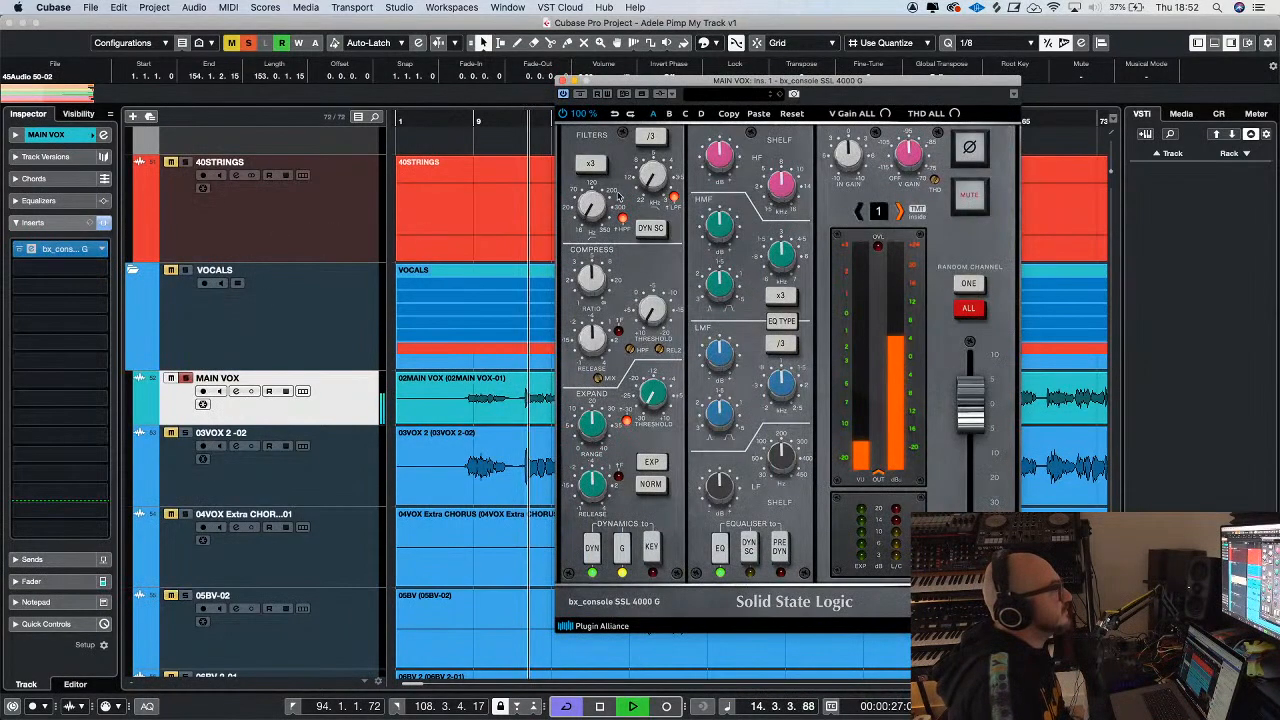
pyautogui.moveTo(675, 84); pyautogui.dragTo(670, 112)
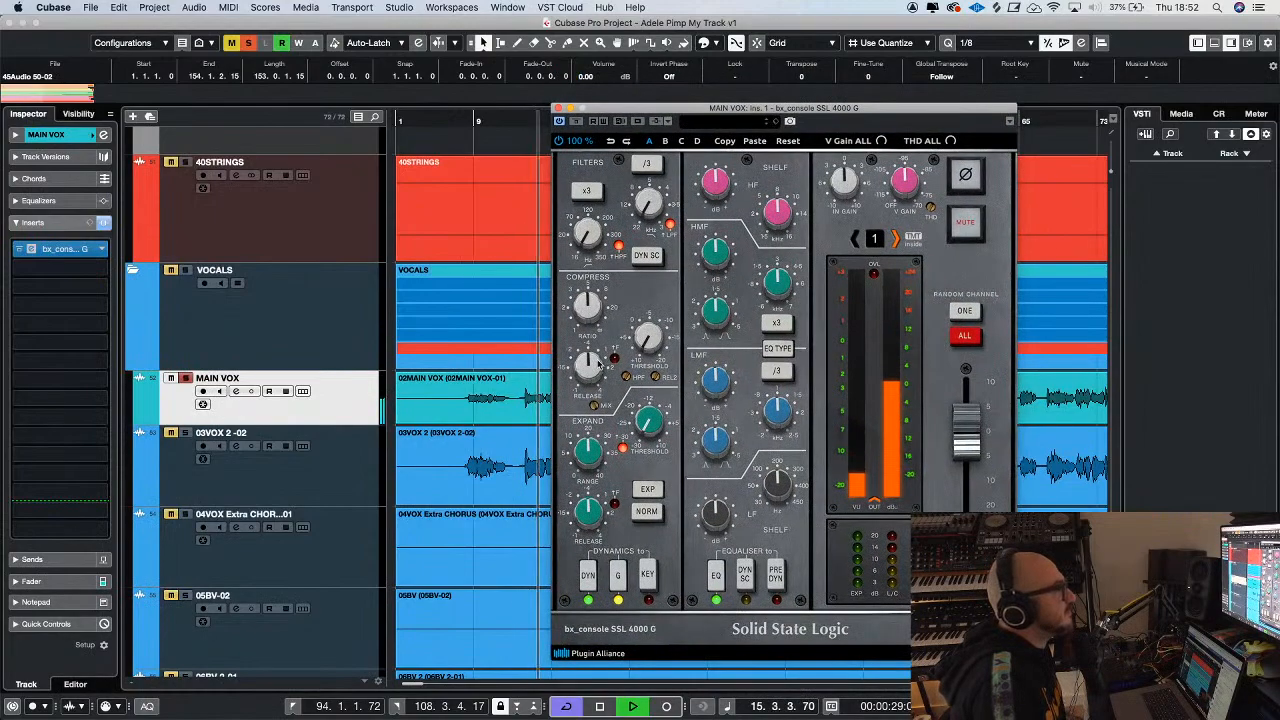
# Turn off the MAIN VOX solo and move its console plug-in window clear of the arrangement while playback continues
pyautogui.press('h')
pyautogui.press('h')
pyautogui.press('g')
pyautogui.press('g')
pyautogui.press('g')
pyautogui.press('g')
pyautogui.press('g')
pyautogui.press('g')
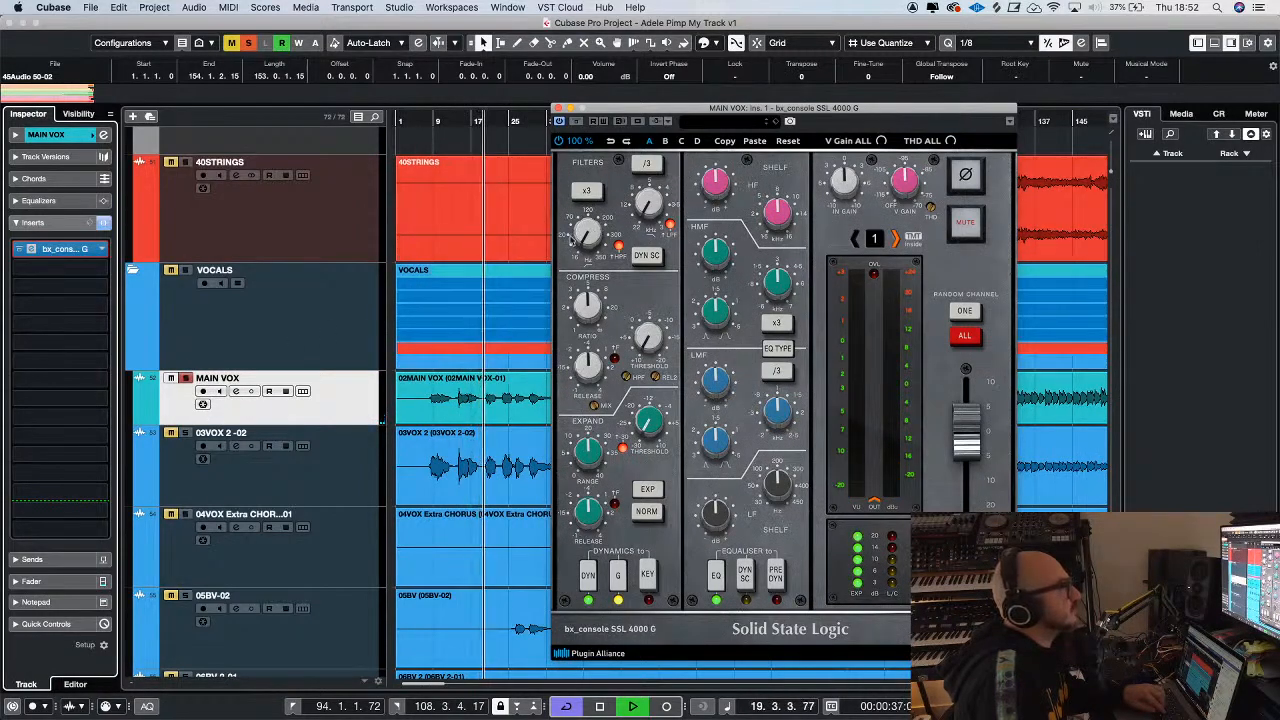
pyautogui.click(186, 378)
pyautogui.press('g')
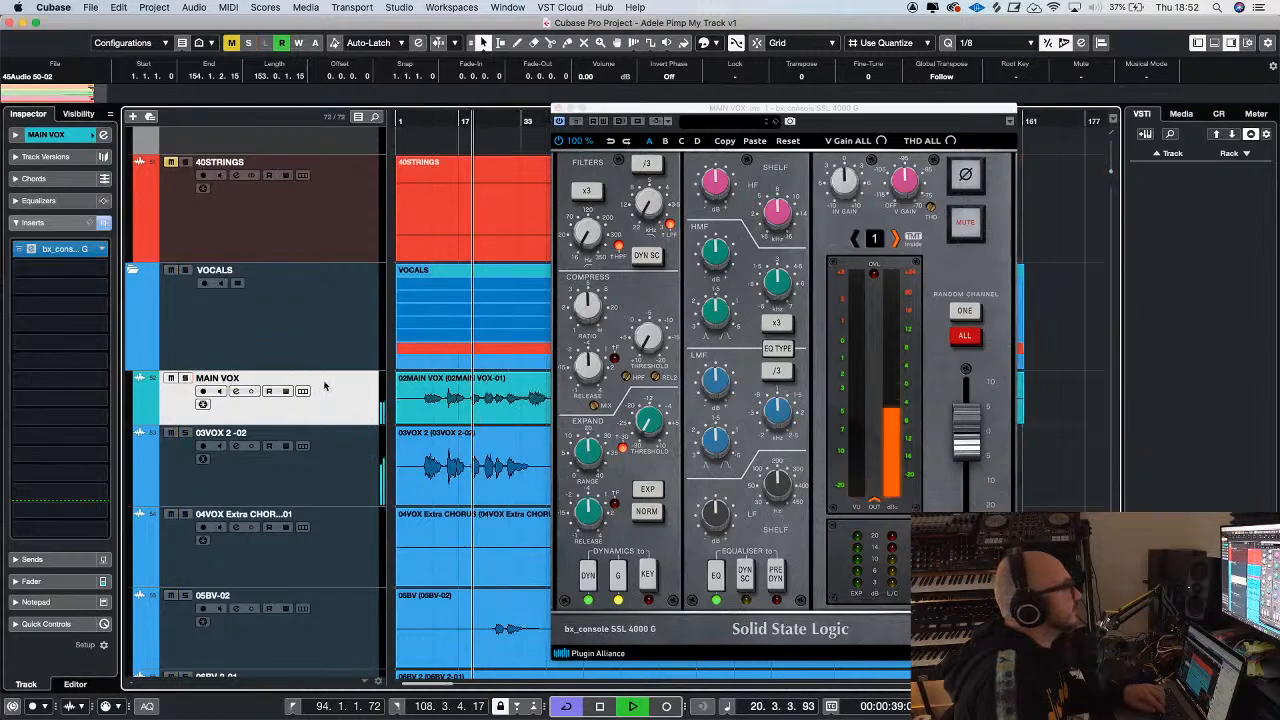
pyautogui.press('h')
pyautogui.click(610, 110)
pyautogui.moveTo(610, 110); pyautogui.dragTo(793, 124)
pyautogui.press('g')
# Look over the vocal tracks down to the Vocals group and back to MAIN VOX, and stop playback
pyautogui.scroll(-5, 583, 402)
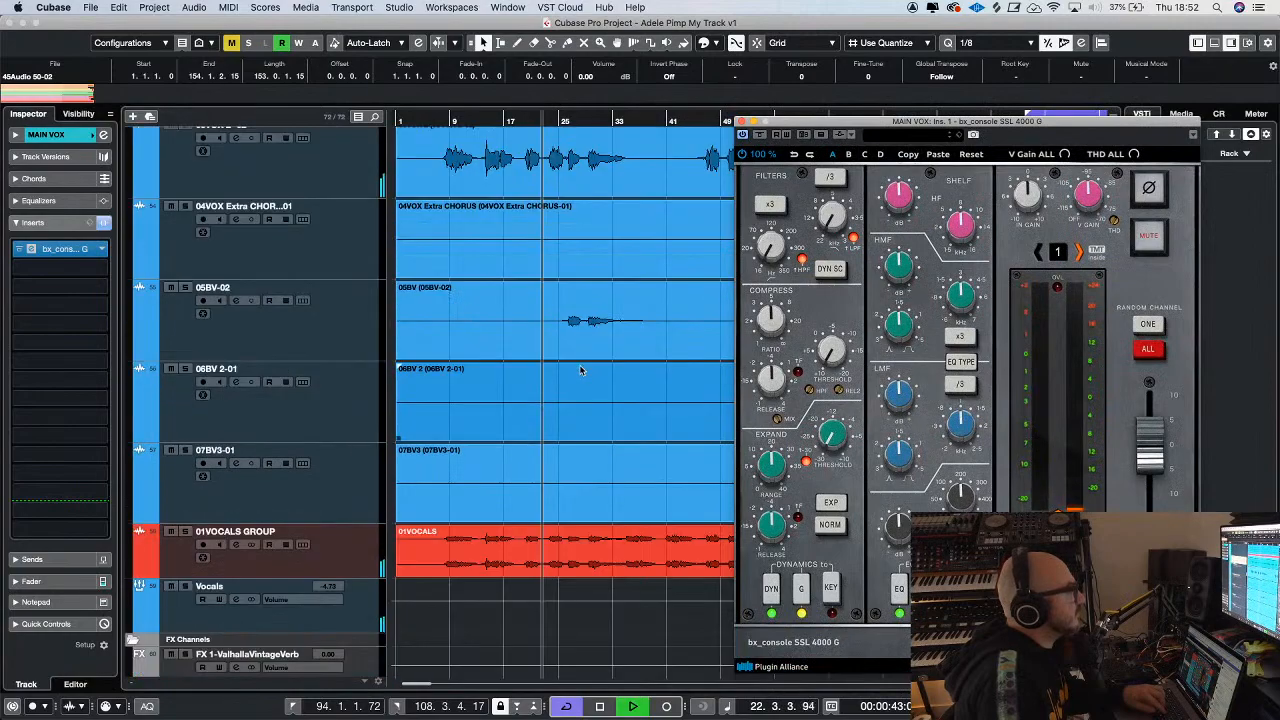
pyautogui.scroll(5, 581, 402)
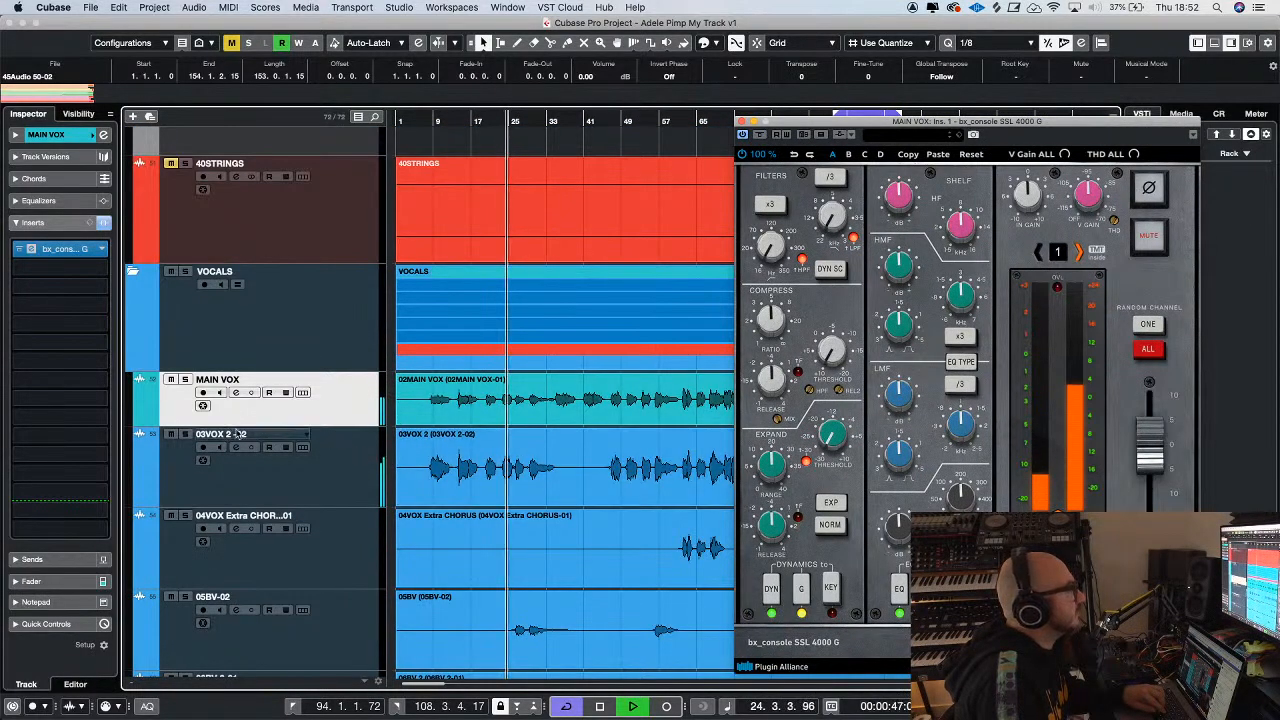
pyautogui.press('g')
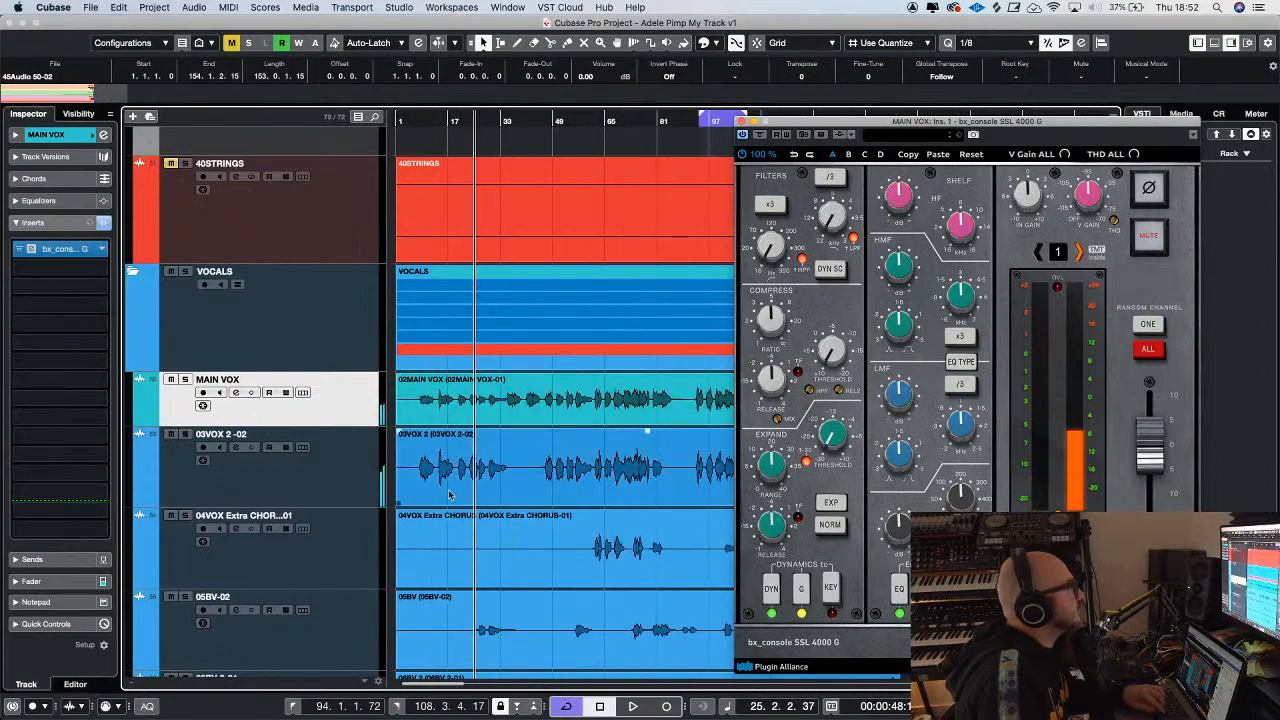
# Inspect the MAIN VOX event in the sample editor, with the console plug-in window moved clear, and close the editor
pyautogui.click(540, 402)
pyautogui.moveTo(774, 119); pyautogui.dragTo(918, 143)
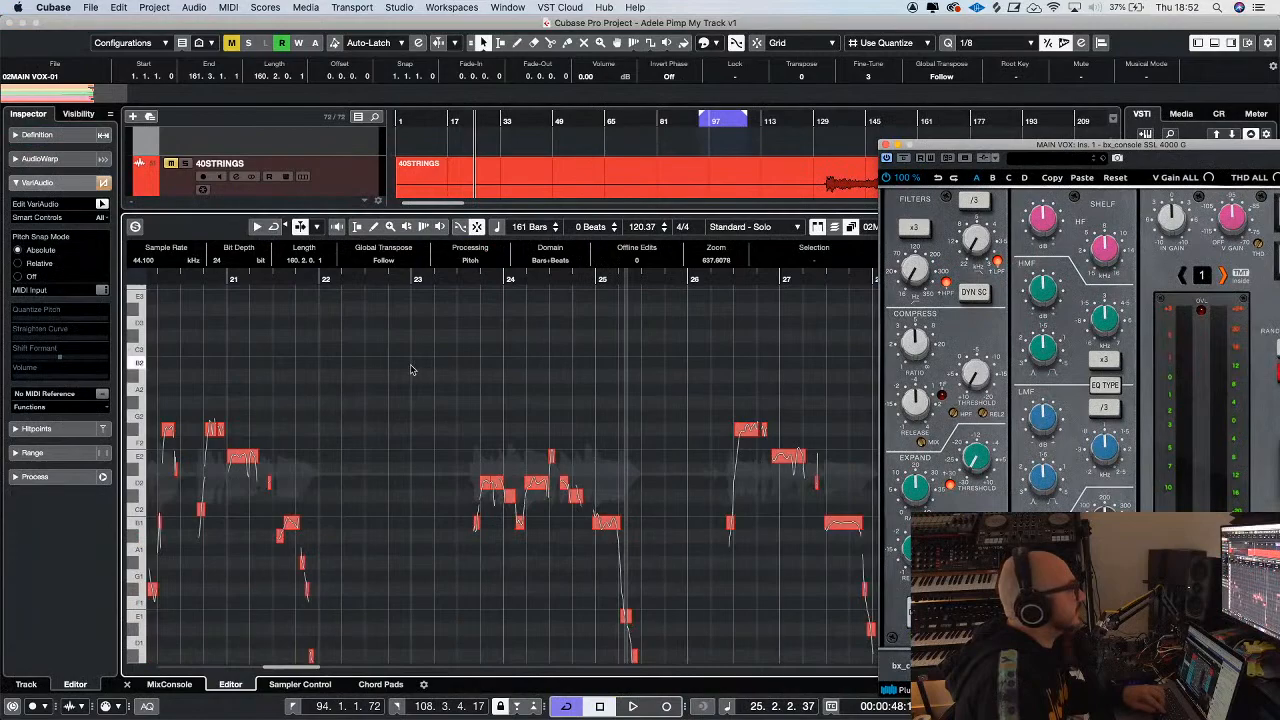
pyautogui.press('g')
pyautogui.press('g')
pyautogui.press('g')
pyautogui.click(127, 685)
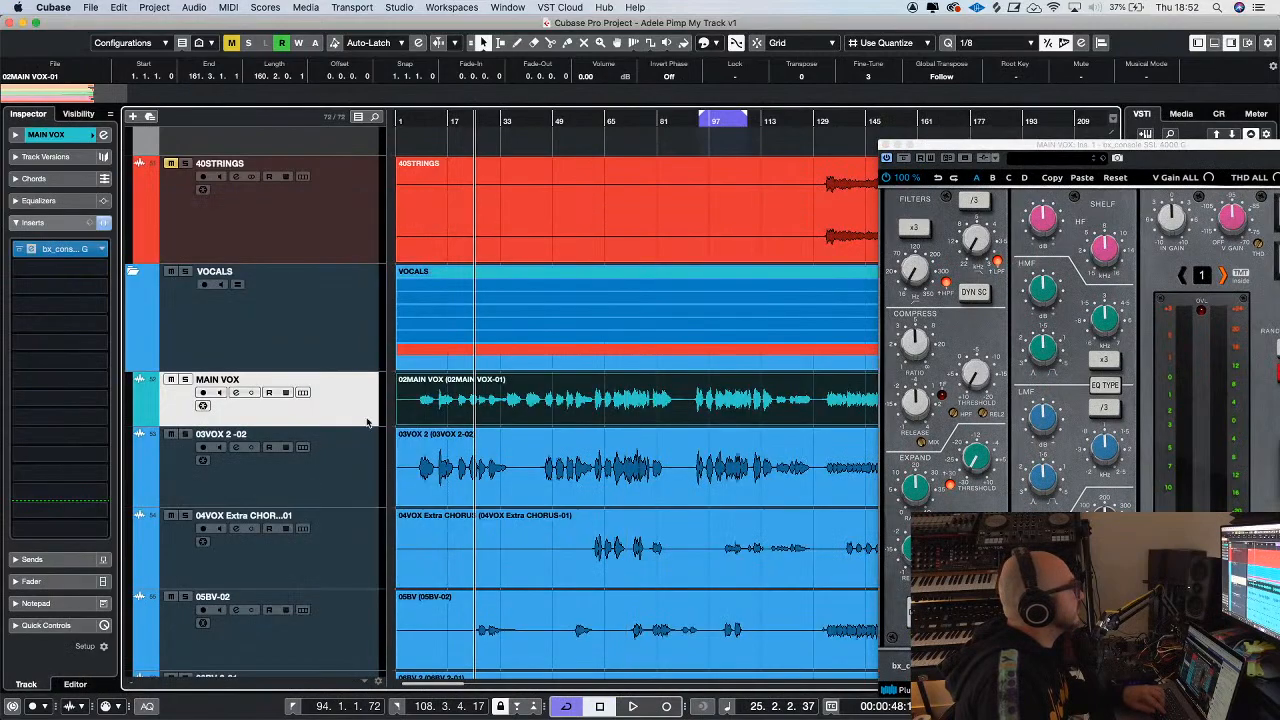
# Solo the VOCALS folder and play it from the first vocal phrase near bar 9
pyautogui.moveTo(417, 122); pyautogui.dragTo(410, 122)
pyautogui.press('space')
pyautogui.press('h')
pyautogui.press('h')
pyautogui.press('h')
pyautogui.press('h')
pyautogui.press('h')
pyautogui.click(458, 122)
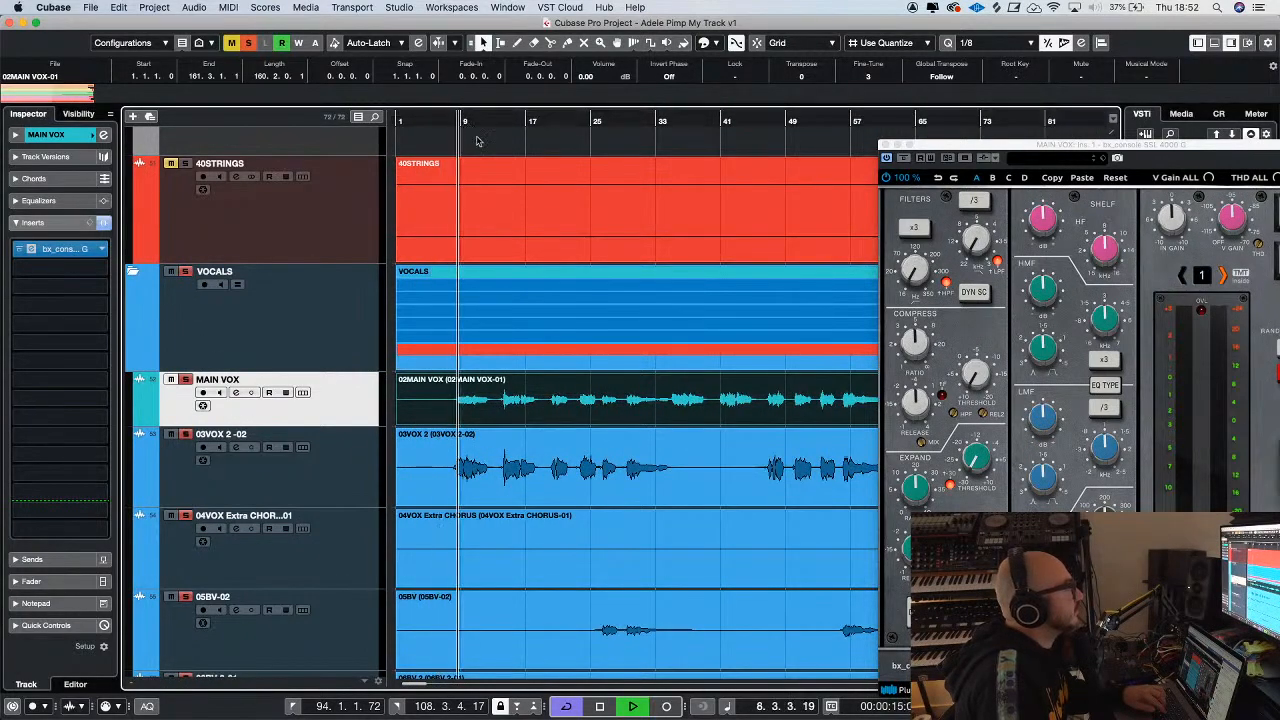
# Take MAIN VOX and 03VOX 2 -02 out of the vocals solo to compare, clear the remaining solos and stop playback
pyautogui.press('g')
pyautogui.press('g')
pyautogui.press('g')
pyautogui.scroll(-3, 632, 338)
pyautogui.scroll(-3, 632, 342)
pyautogui.scroll(4, 632, 342)
pyautogui.click(341, 356)
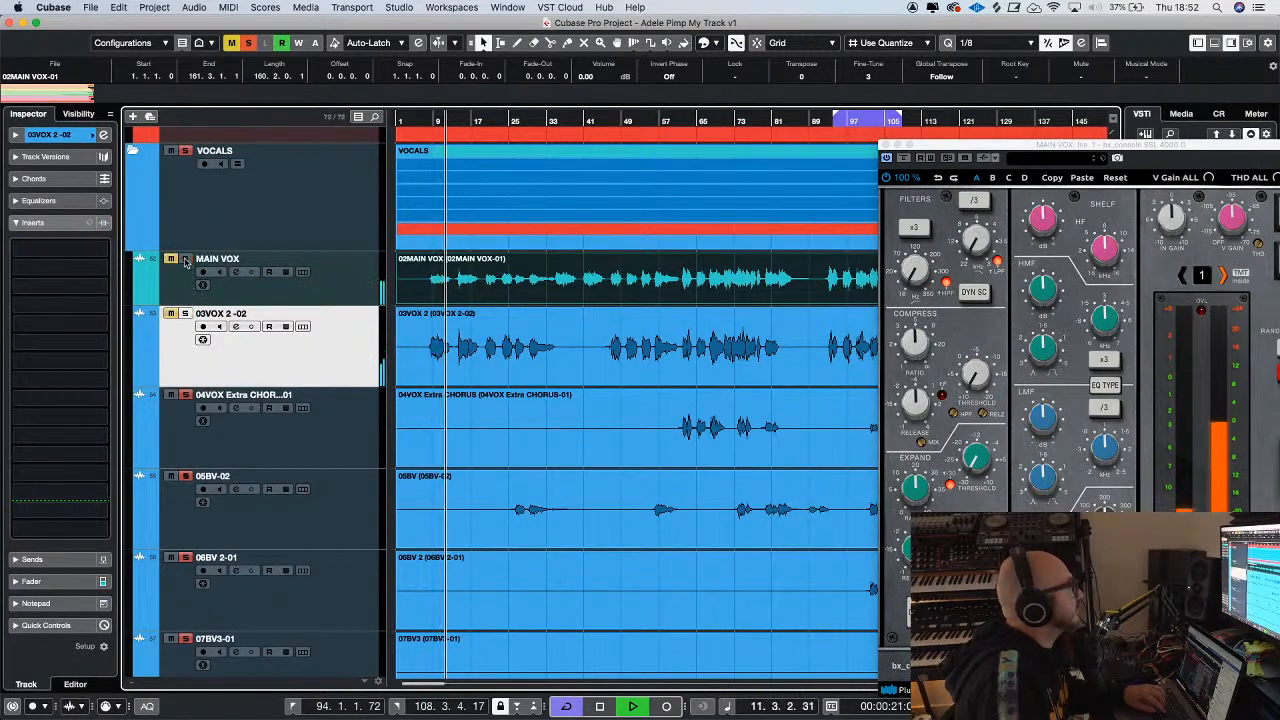
pyautogui.press('g')
pyautogui.scroll(-3, 212, 563)
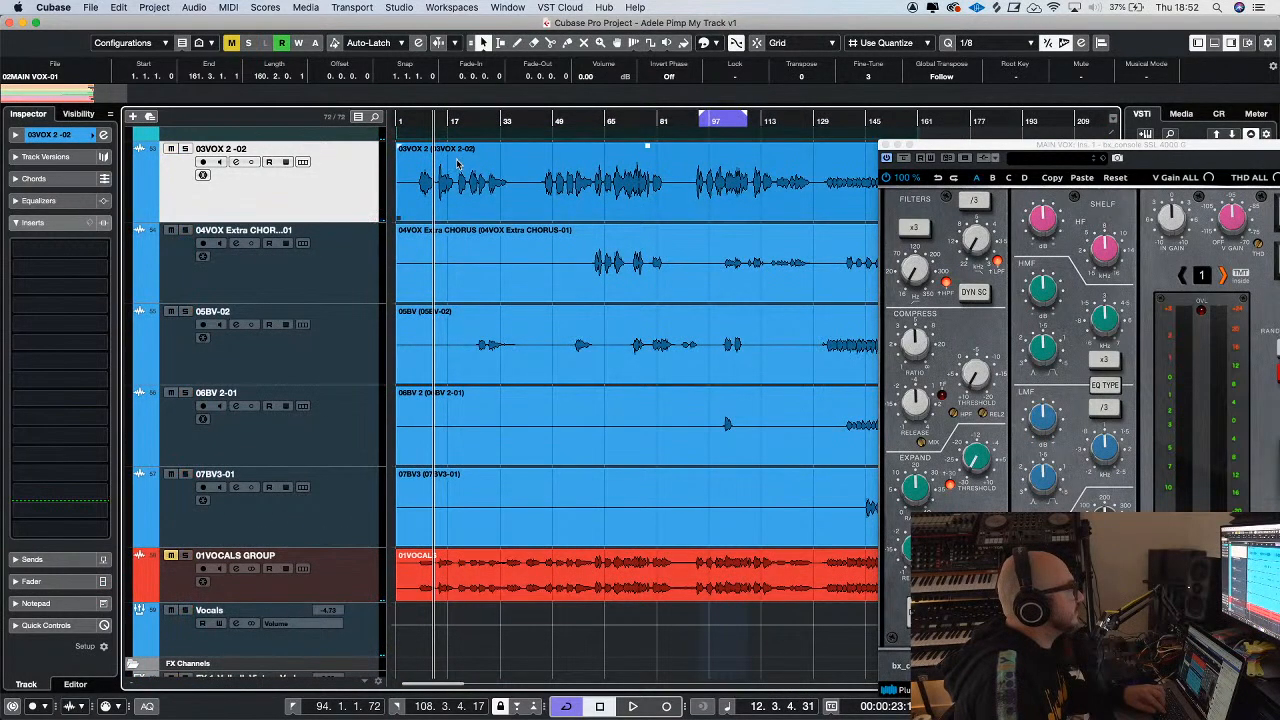
# Replay the full vocals from the first phrase, checking the lead against its double, and select the MAIN VOX track
pyautogui.scroll(3, 480, 184)
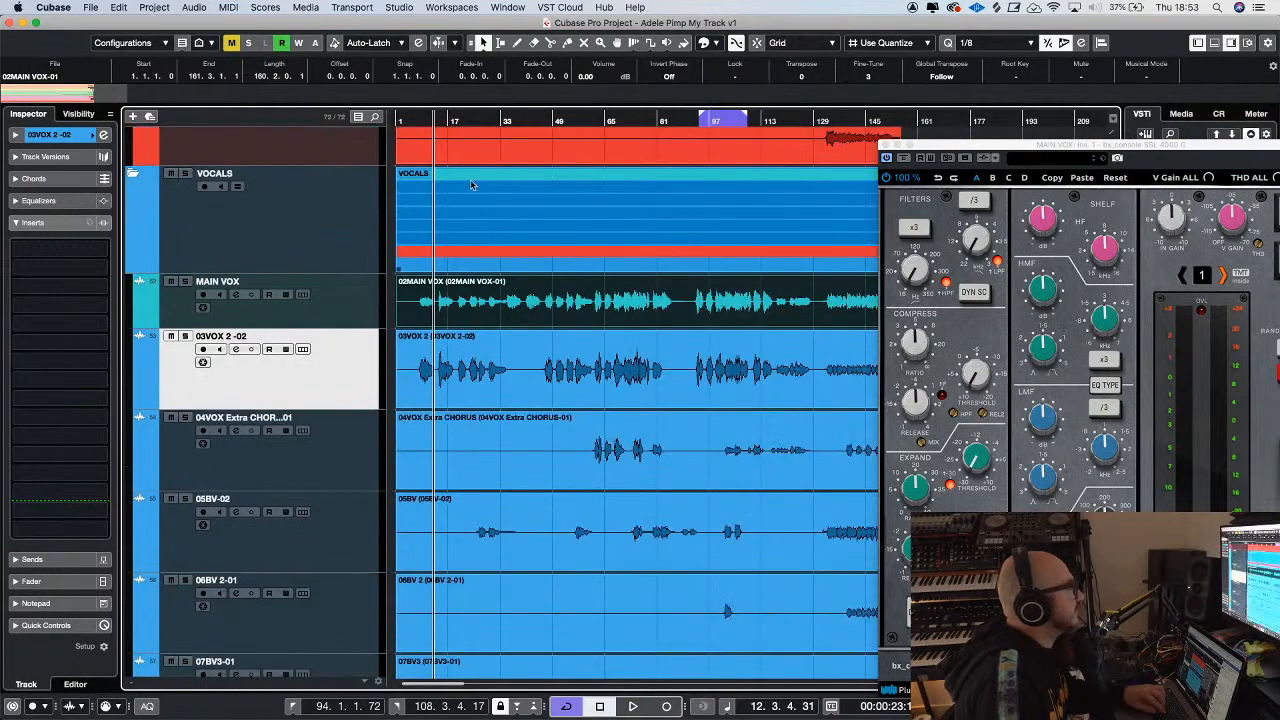
pyautogui.click(423, 121)
pyautogui.press('space')
pyautogui.press('h')
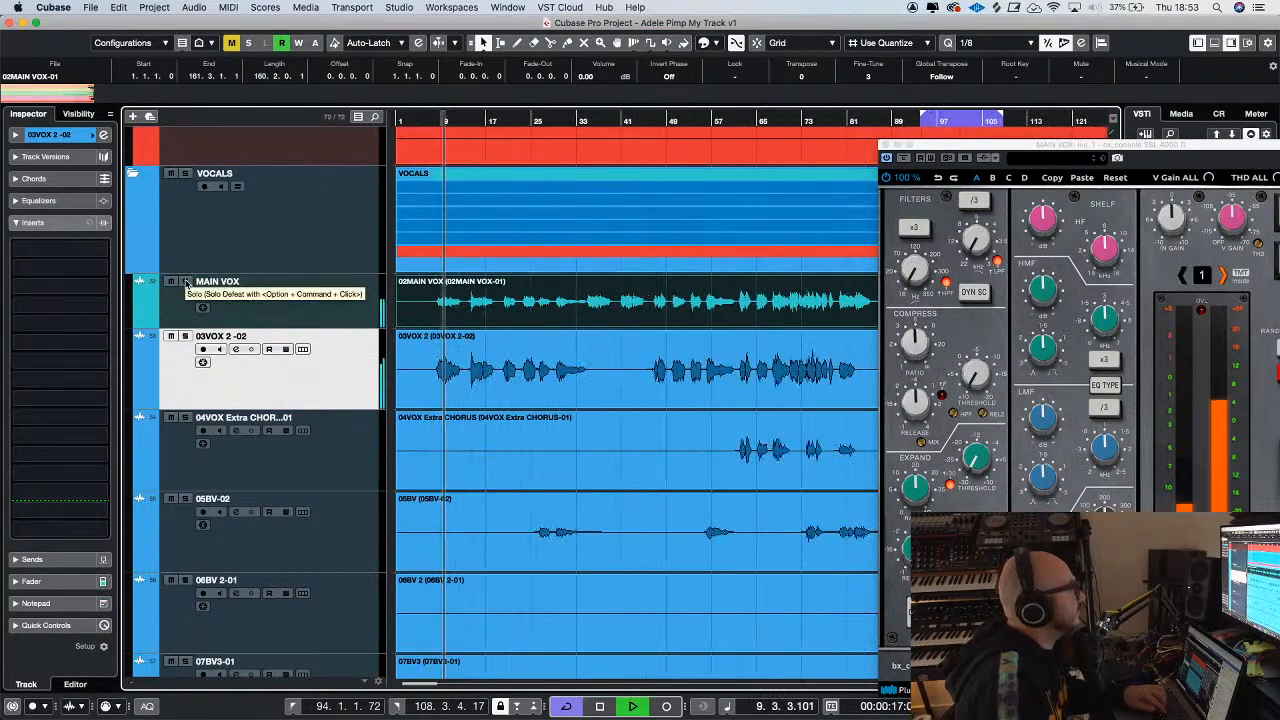
pyautogui.click(185, 282)
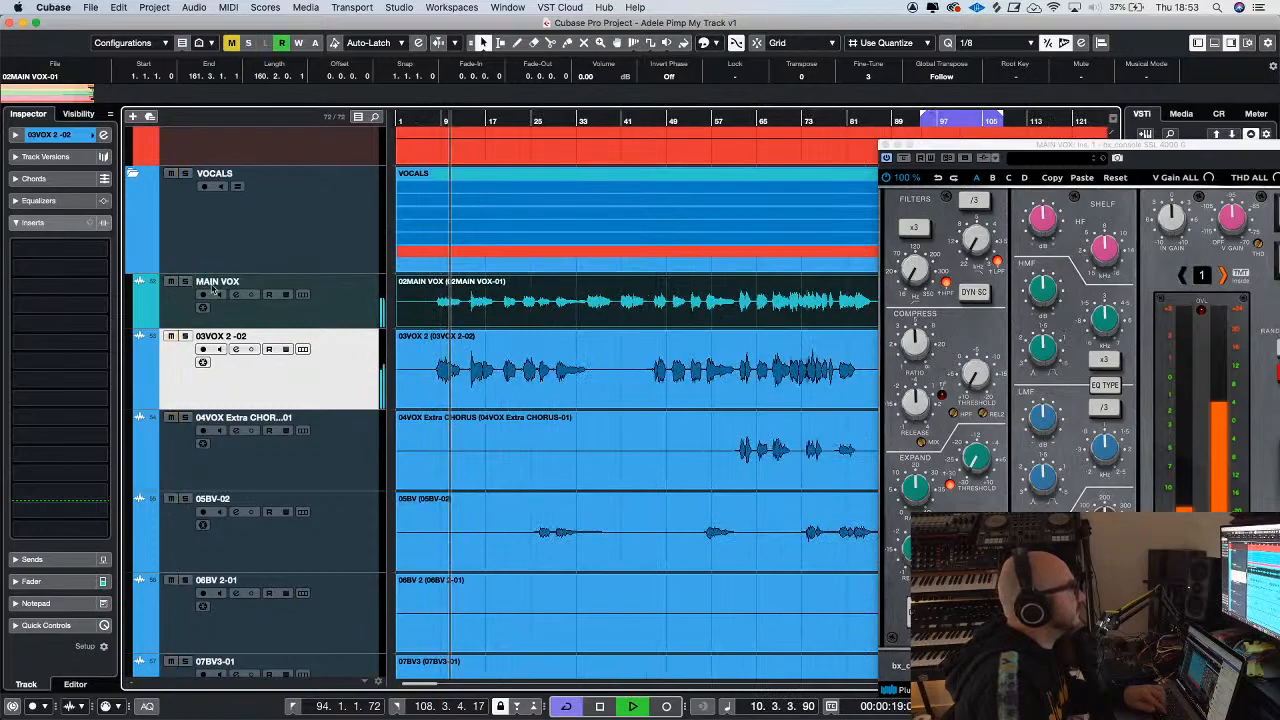
pyautogui.press('g')
pyautogui.click(372, 314)
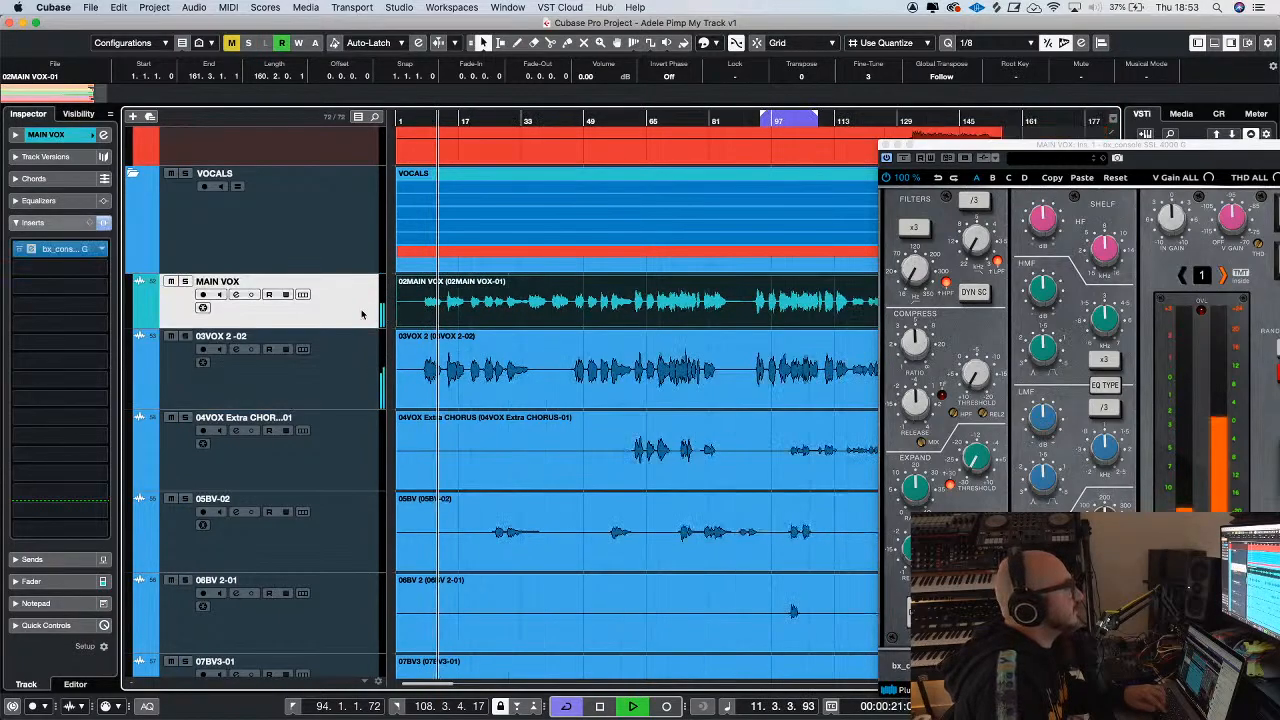
pyautogui.scroll(-5, 558, 360)
pyautogui.scroll(6, 460, 362)
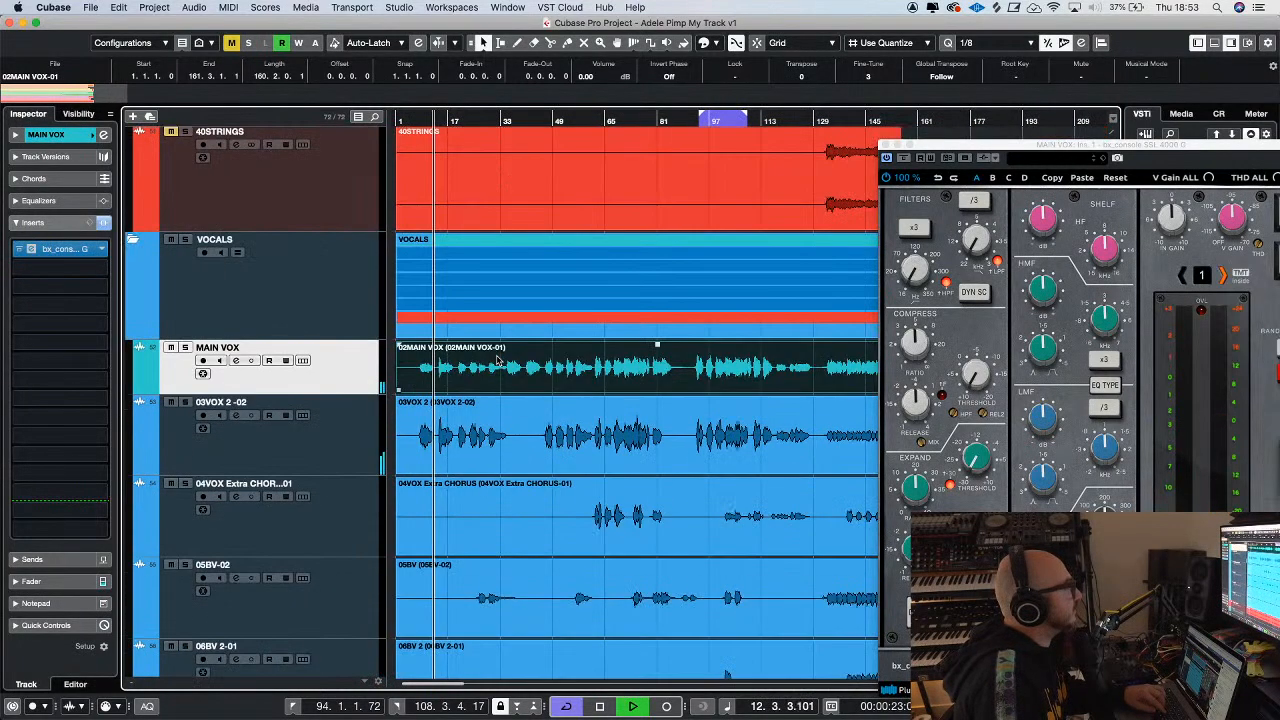
# Solo MAIN VOX during playback and raise the input gain of its SSL 4000 G console to 5.9 dB
pyautogui.press('g')
pyautogui.press('g')
pyautogui.moveTo(1014, 147); pyautogui.dragTo(849, 130)
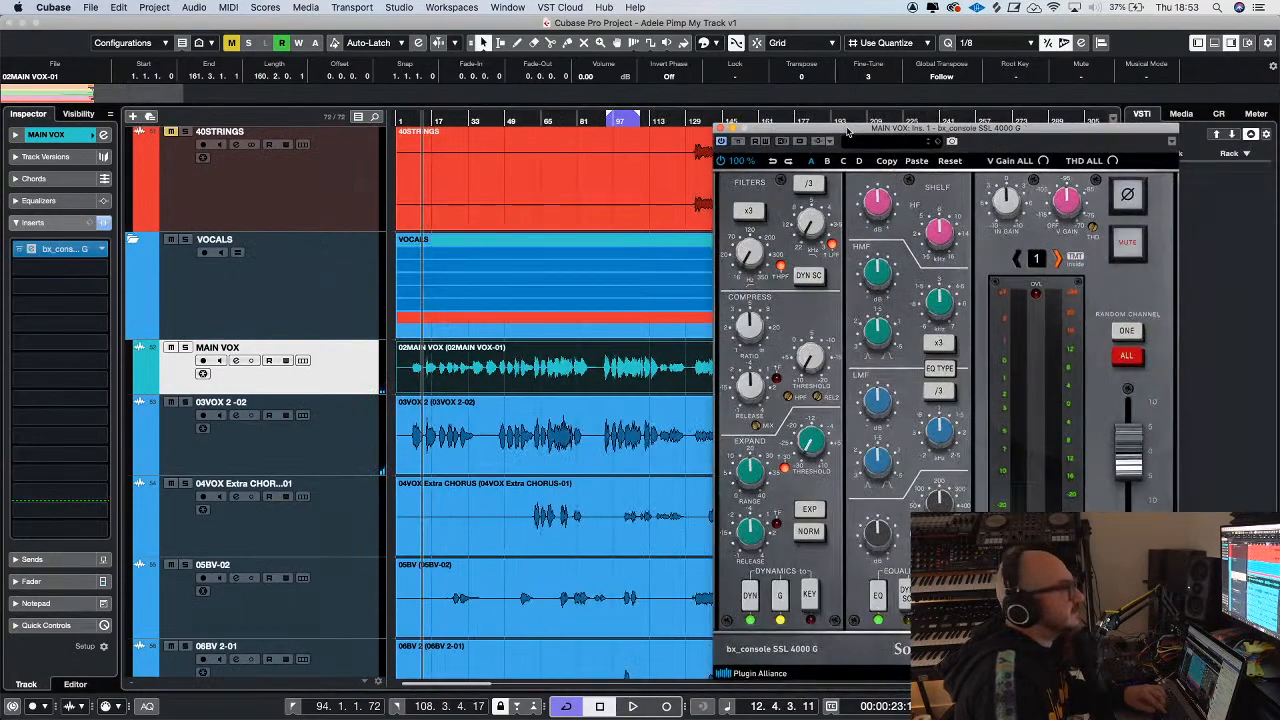
pyautogui.press('space')
pyautogui.click(184, 347)
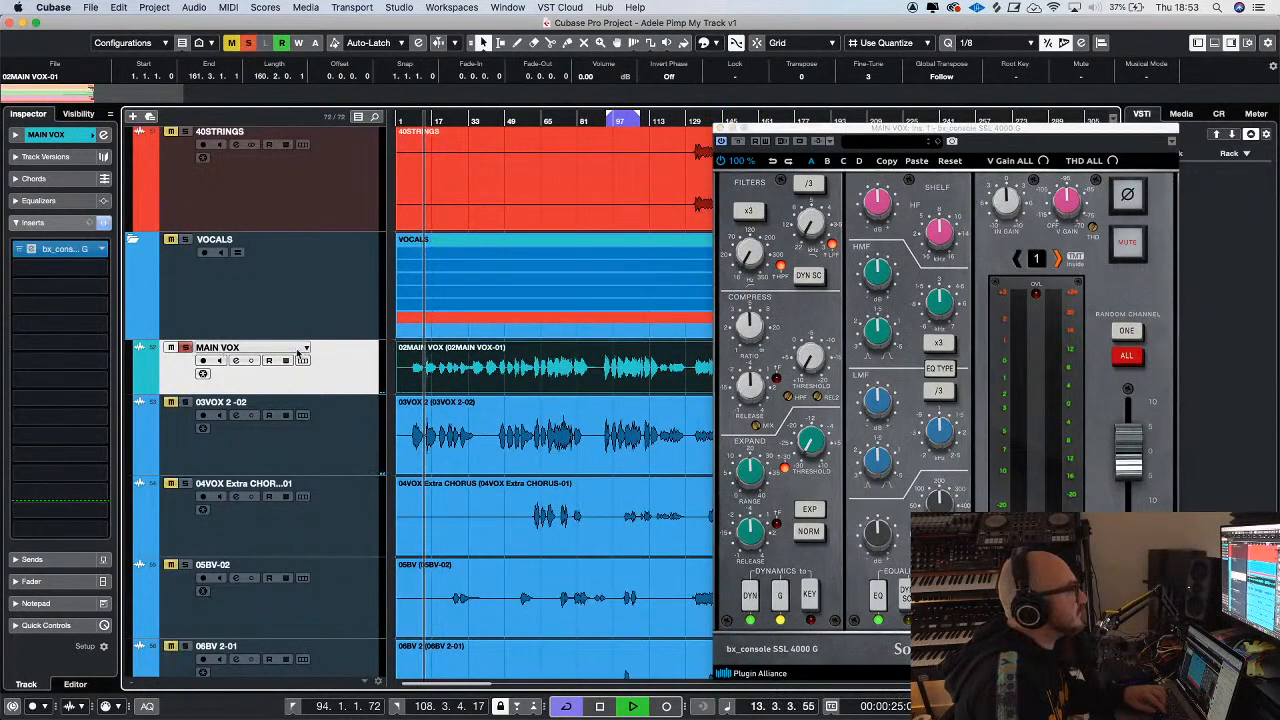
pyautogui.click(1008, 197)
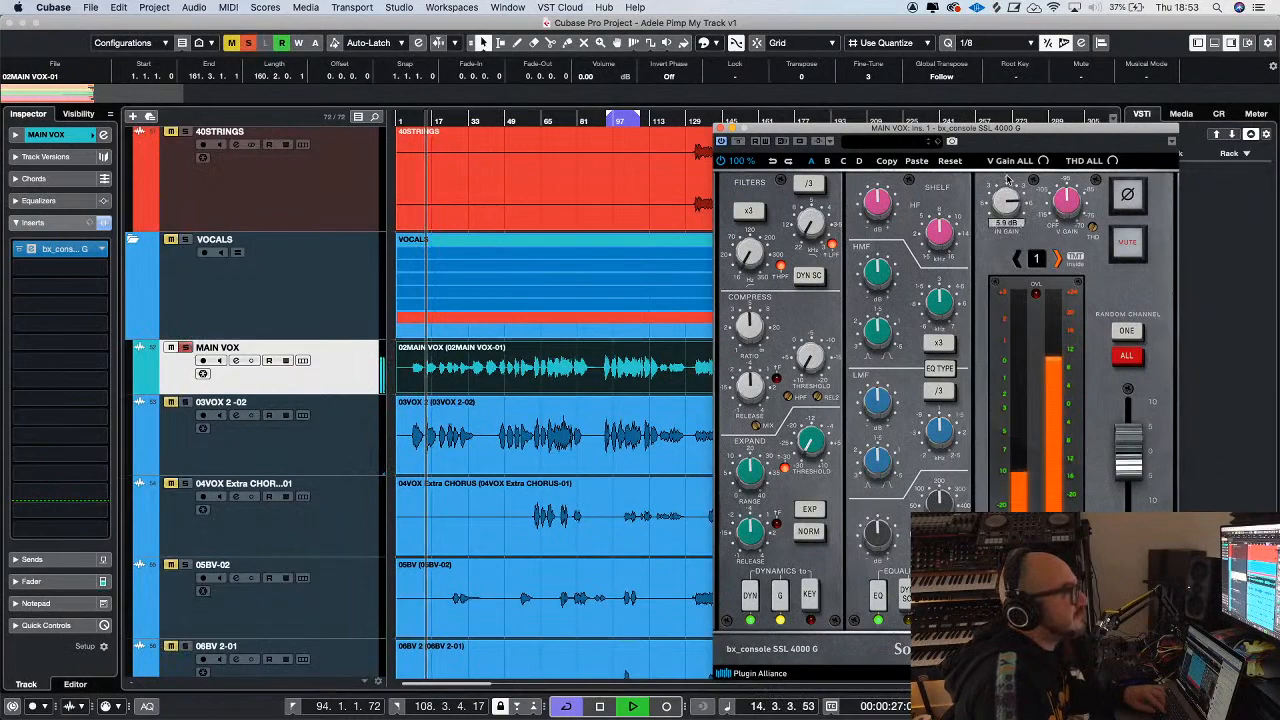
# Skip ahead in the soloed MAIN VOX, raise the console's high-pass filter cutoff and close the plug-in window
pyautogui.press('g')
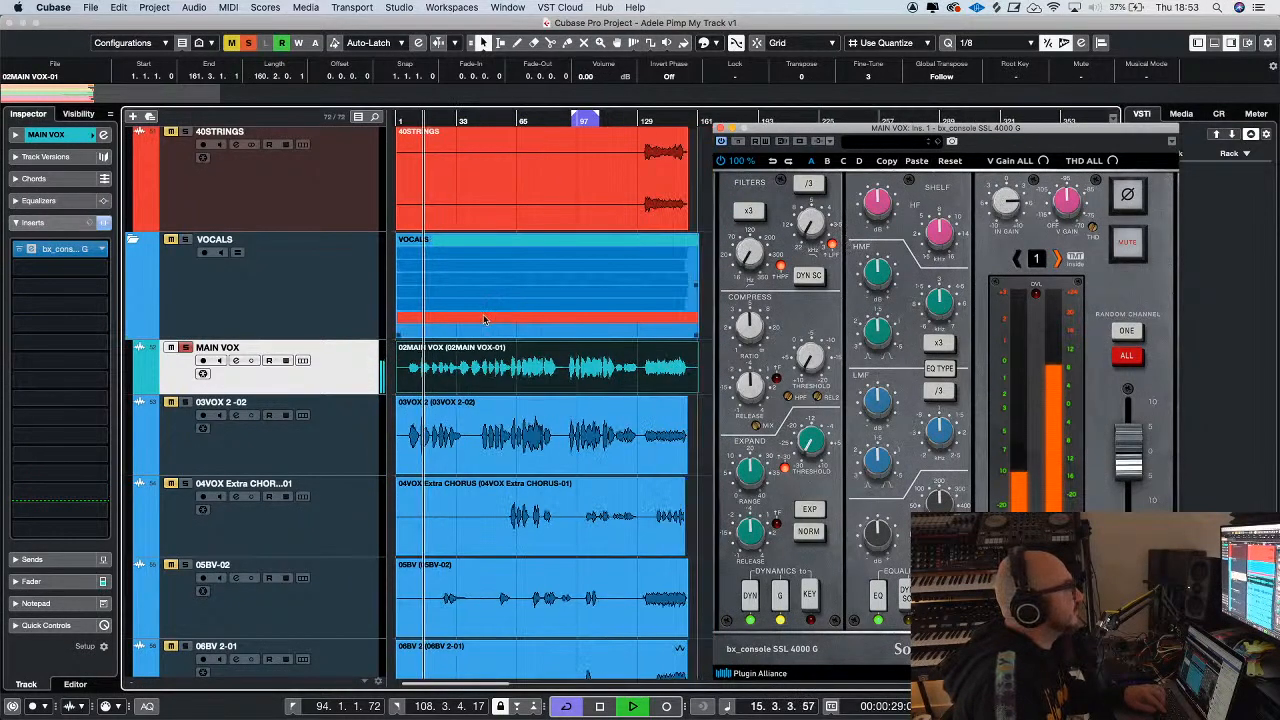
pyautogui.press('h')
pyautogui.press('h')
pyautogui.press('h')
pyautogui.press('h')
pyautogui.press('h')
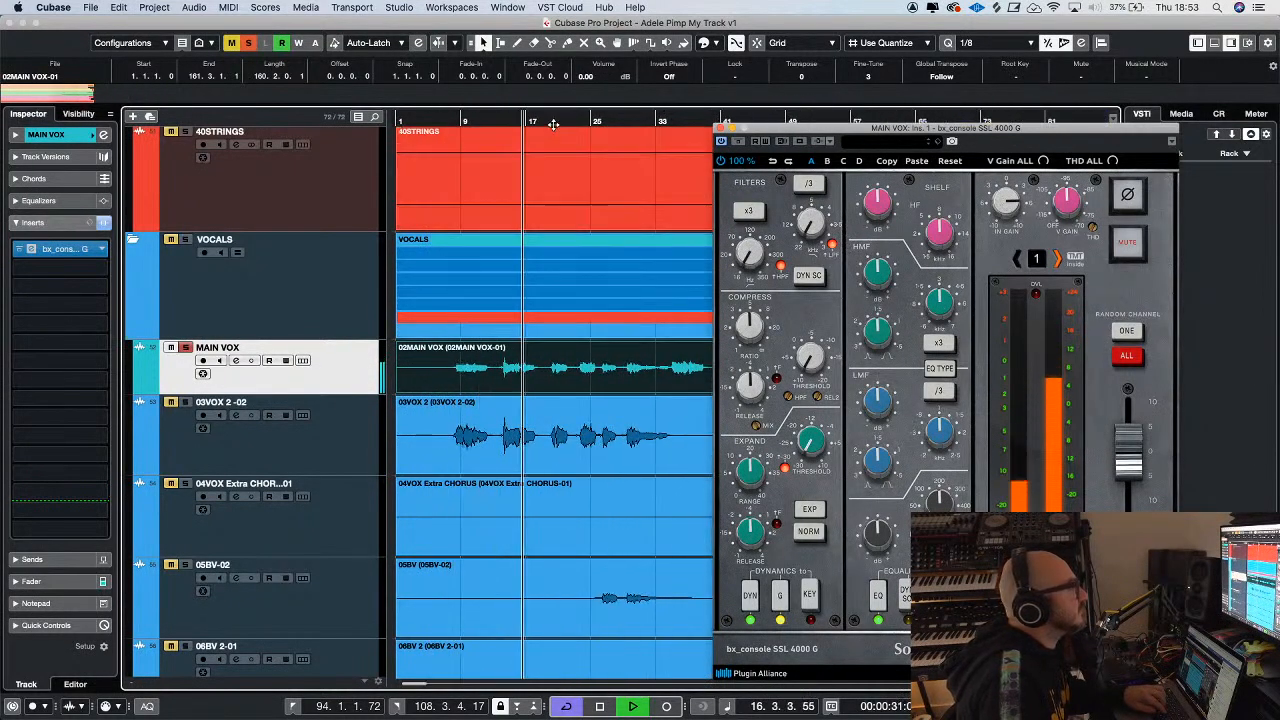
pyautogui.press('g')
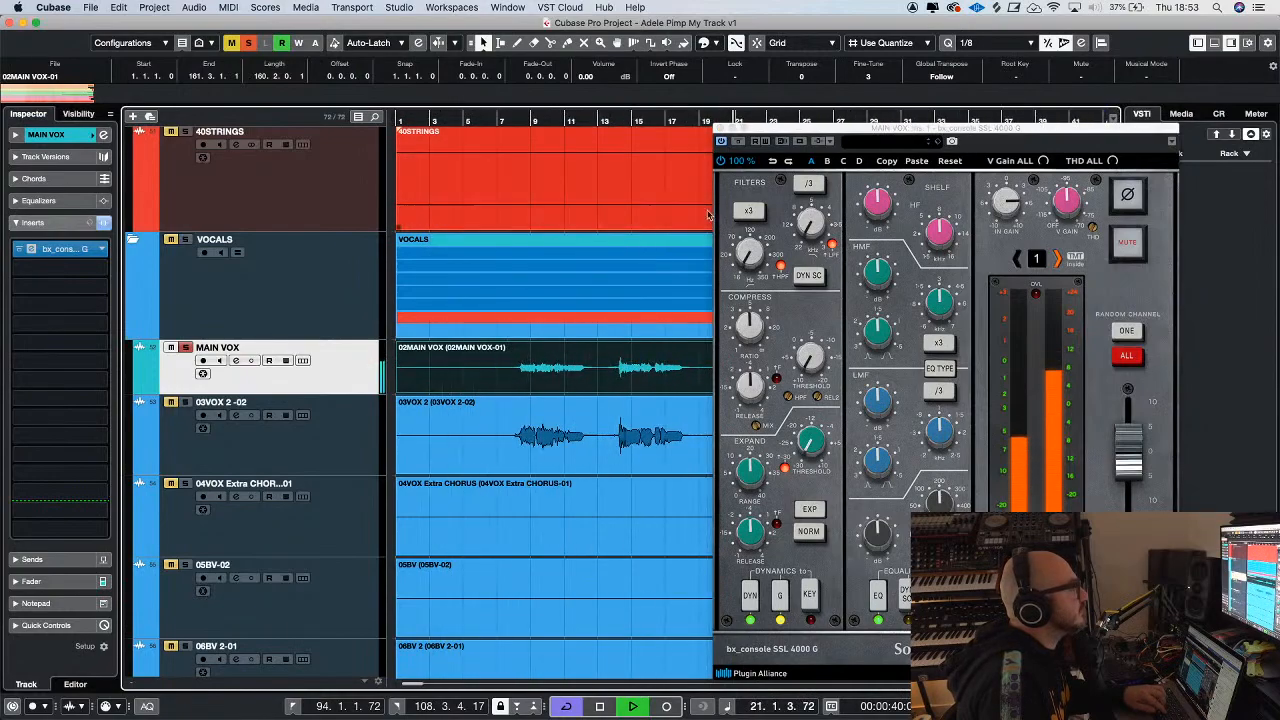
pyautogui.press('g')
pyautogui.press('g')
pyautogui.press('g')
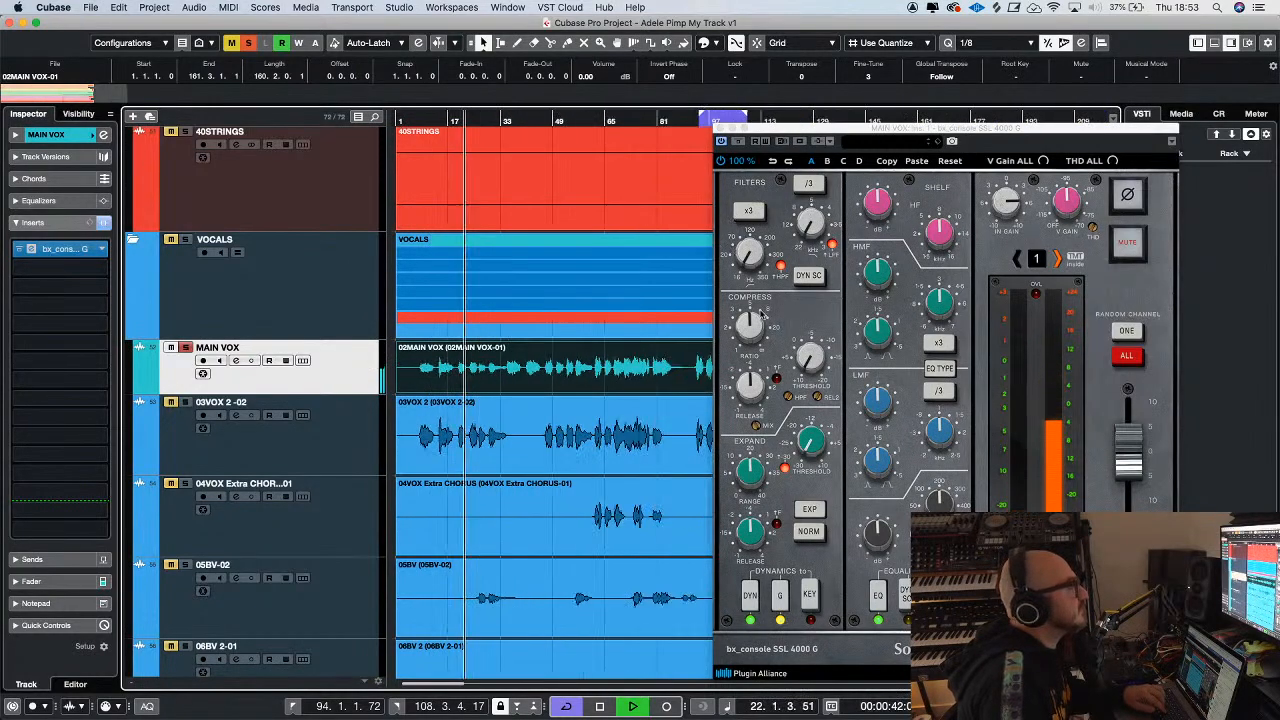
pyautogui.moveTo(743, 260); pyautogui.dragTo(746, 221)
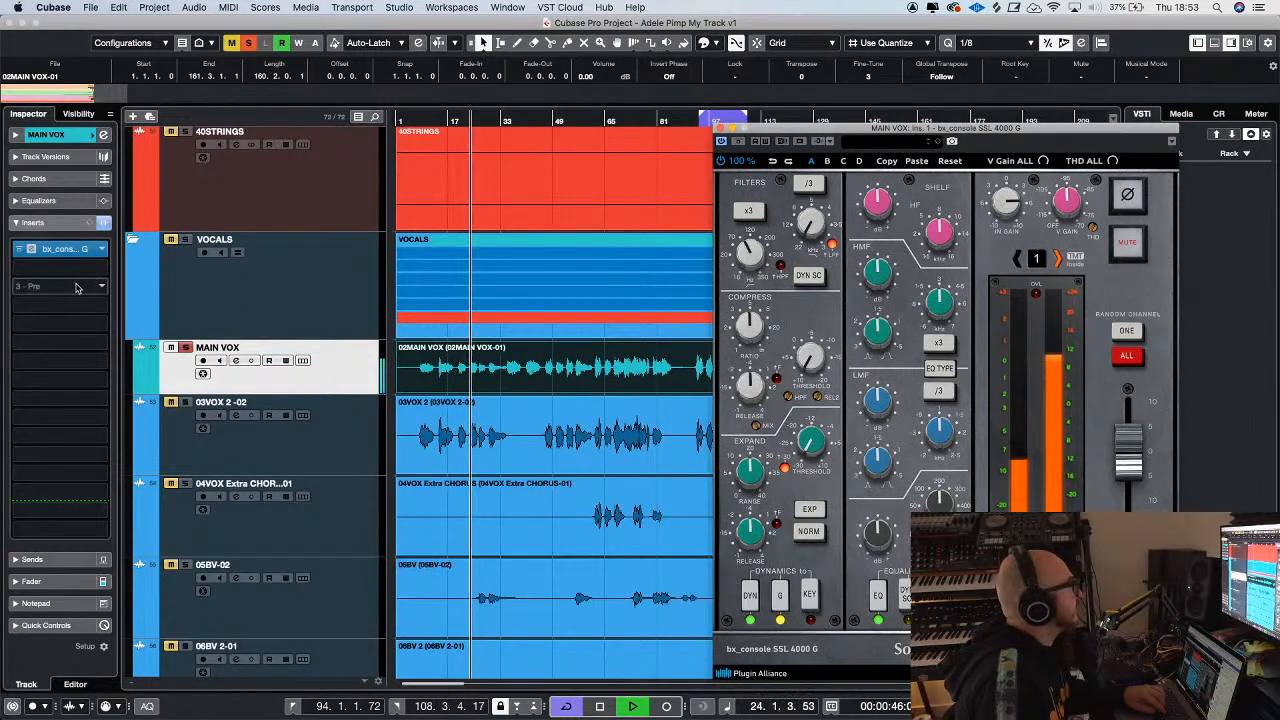
pyautogui.click(721, 128)
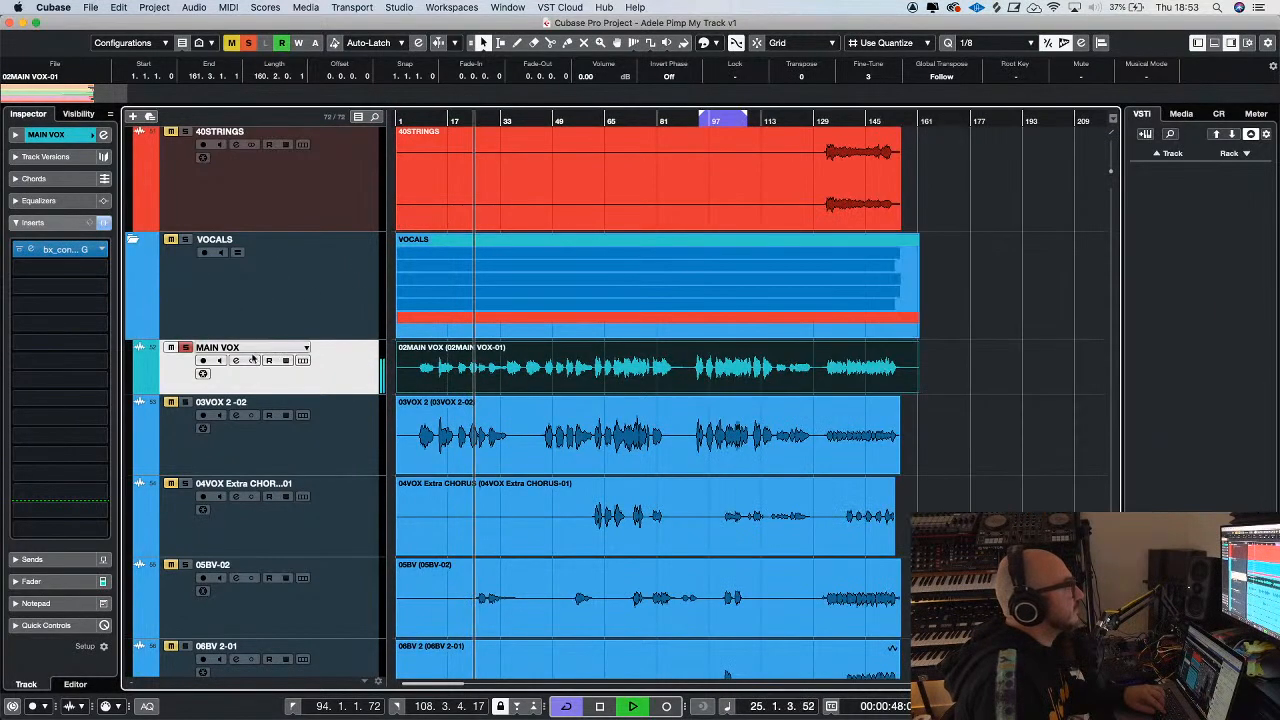
# Turn off the MAIN VOX solo, listen to the processed lead together with the other vocals, and stop playback
pyautogui.press('g')
pyautogui.press('g')
pyautogui.press('g')
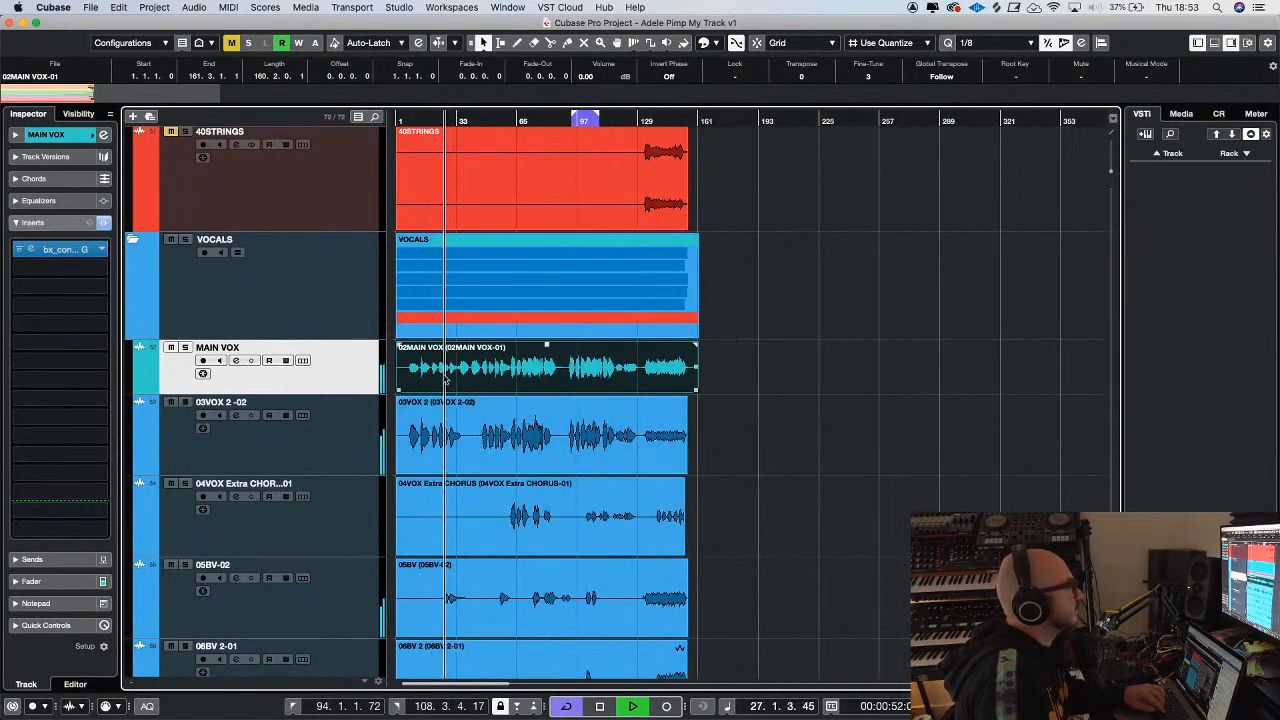
pyautogui.press('h')
pyautogui.press('h')
pyautogui.press('h')
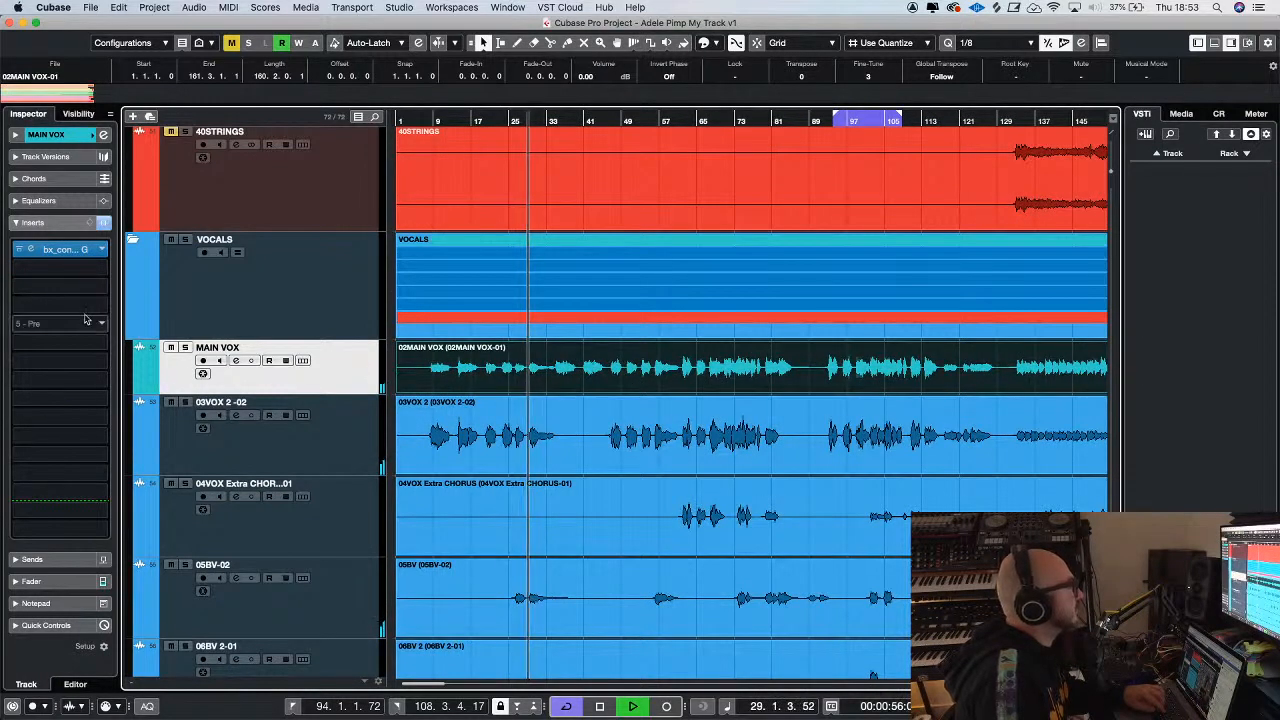
pyautogui.press('g')
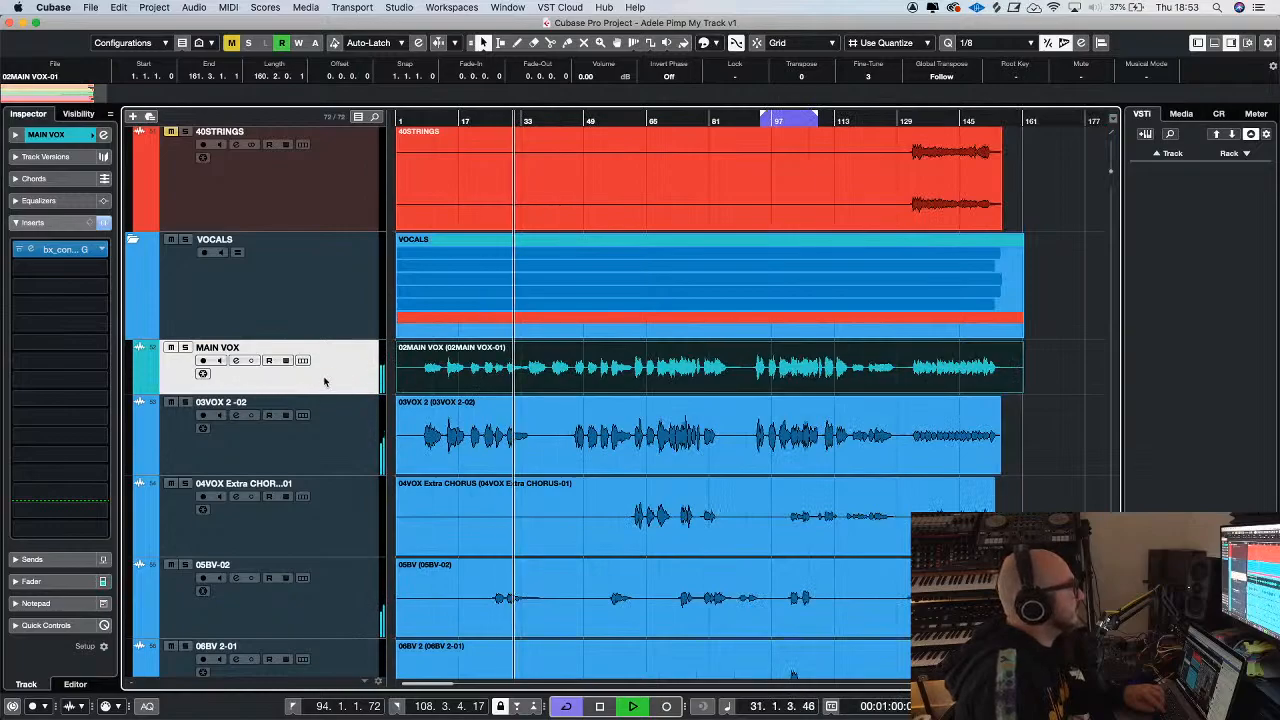
pyautogui.scroll(-8, 324, 381)
pyautogui.scroll(12, 471, 374)
pyautogui.press('g')
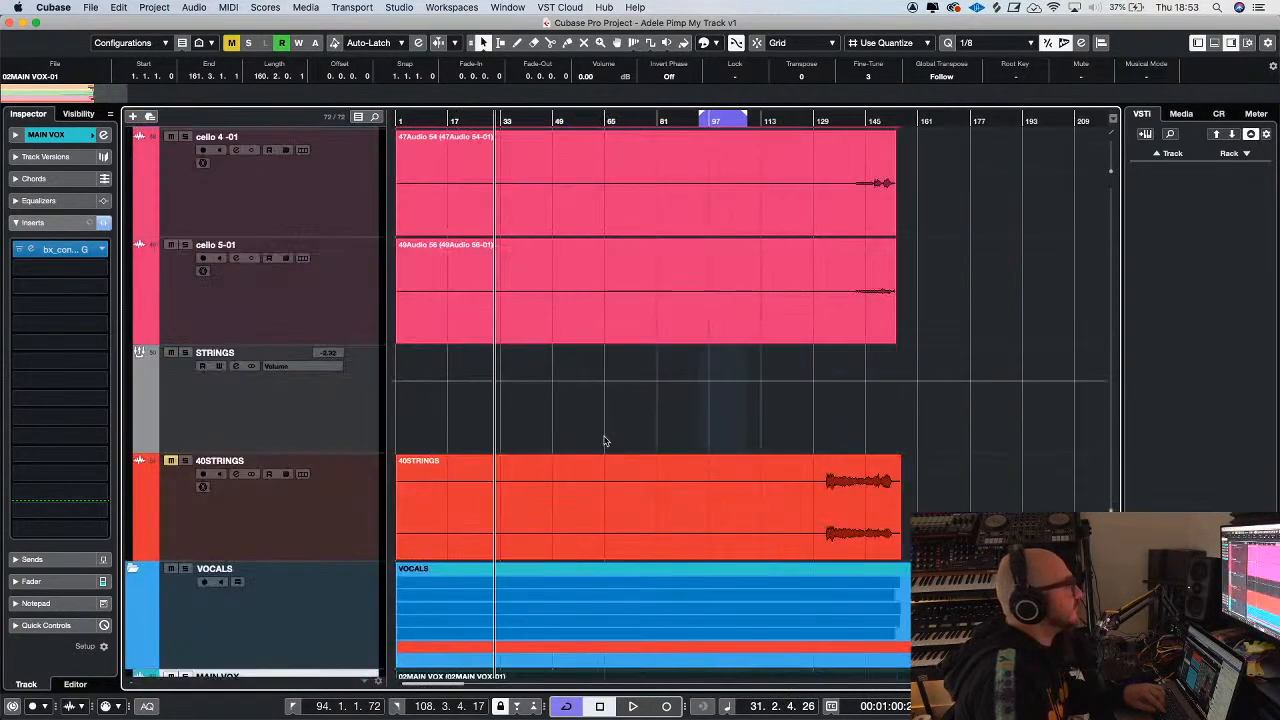
pyautogui.scroll(-9, 606, 440)
pyautogui.press('space')
pyautogui.scroll(5, 577, 336)
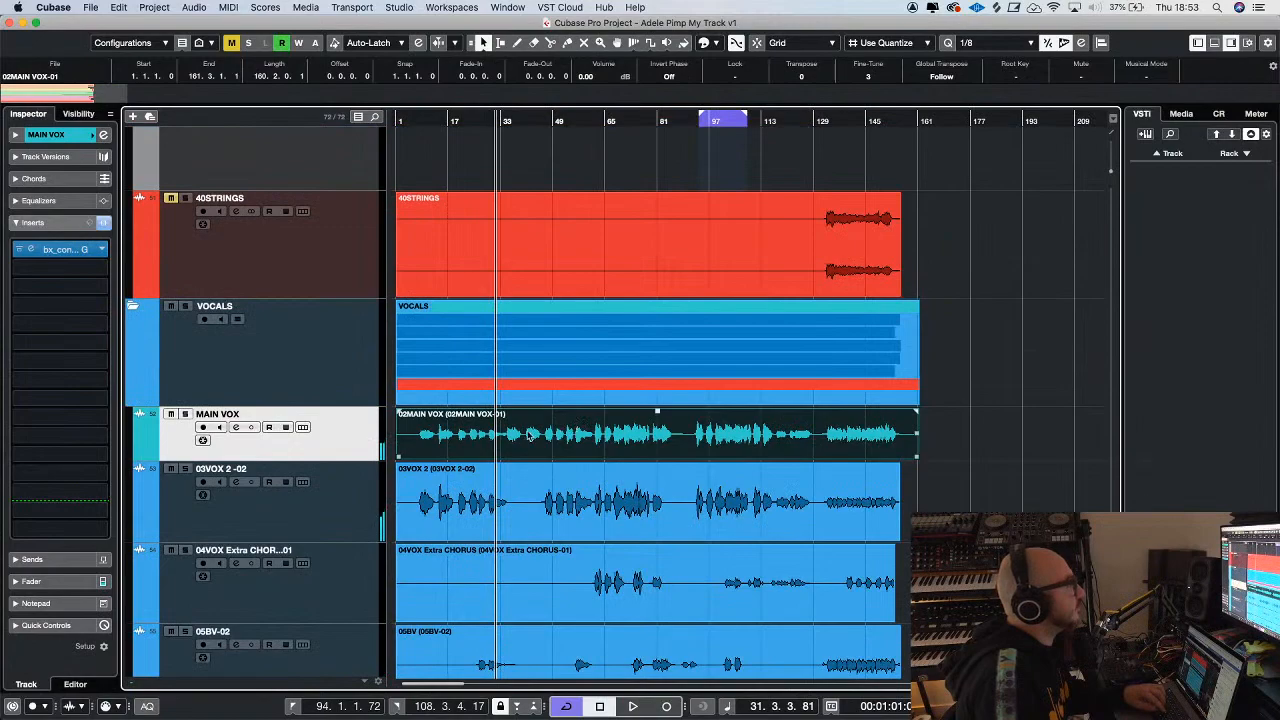
# Select and collapse the VOCALS folder, and return the playhead to the start of the project
pyautogui.click(309, 368)
pyautogui.scroll(-3, 1043, 432)
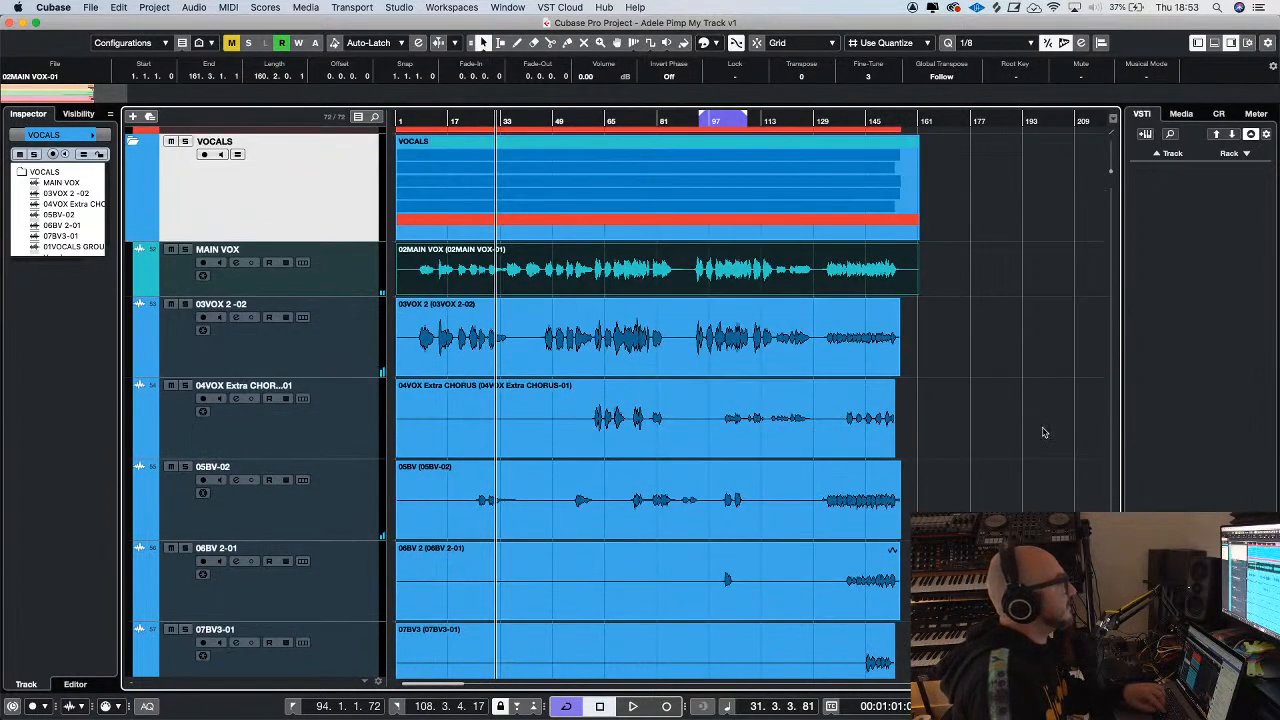
pyautogui.click(134, 143)
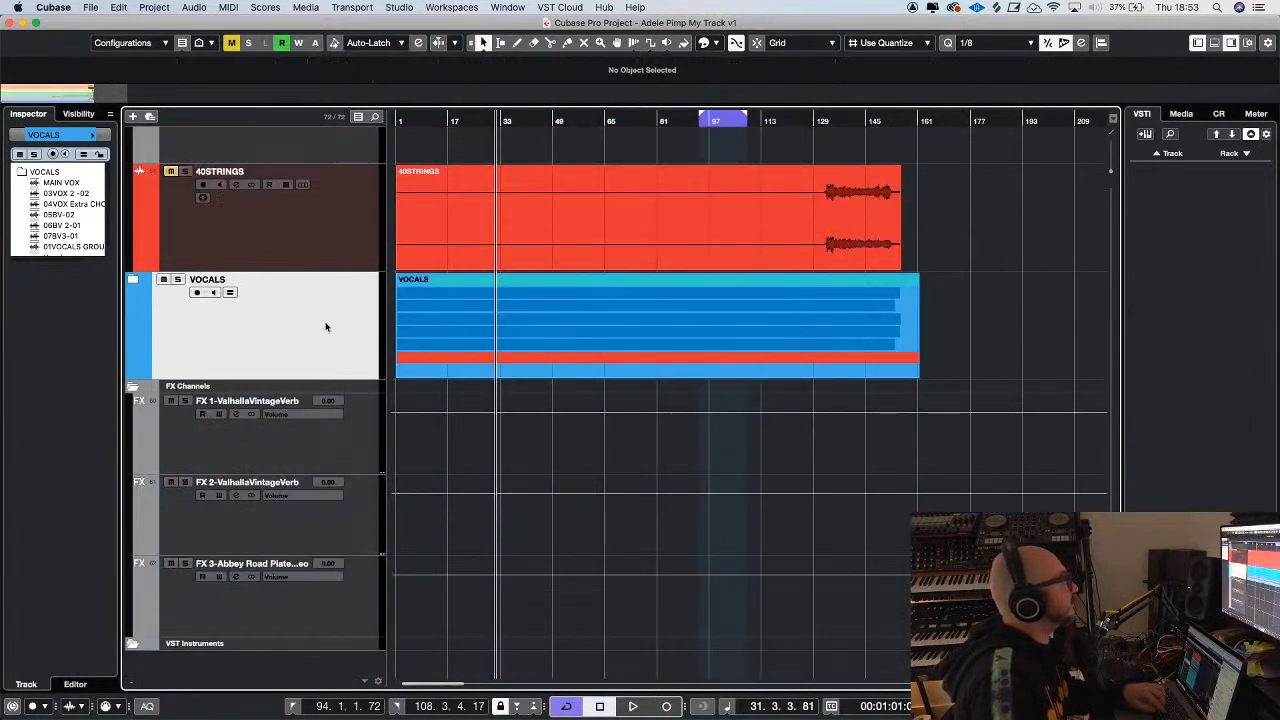
pyautogui.click(398, 119)
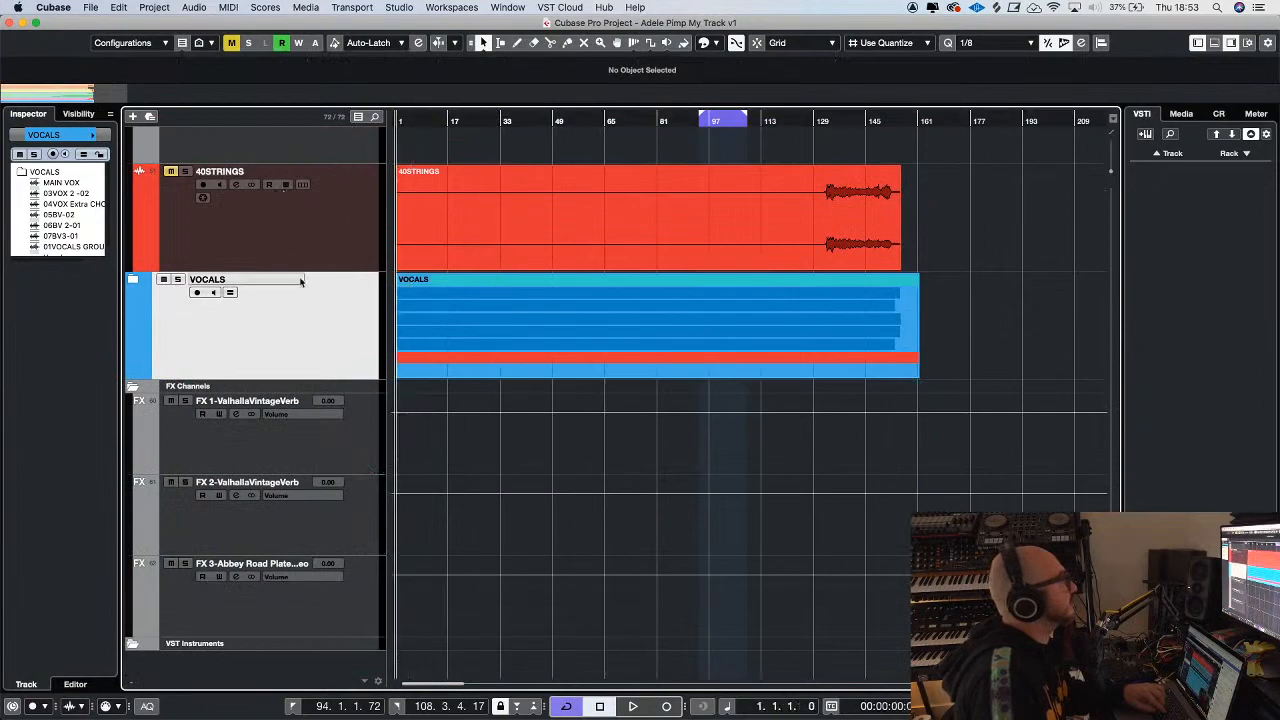
# Add one stereo audio track routed to Stereo Out below the VOCALS folder and increase its height
pyautogui.rightClick(303, 362)
pyautogui.moveTo(425, 368)
pyautogui.click(571, 372)
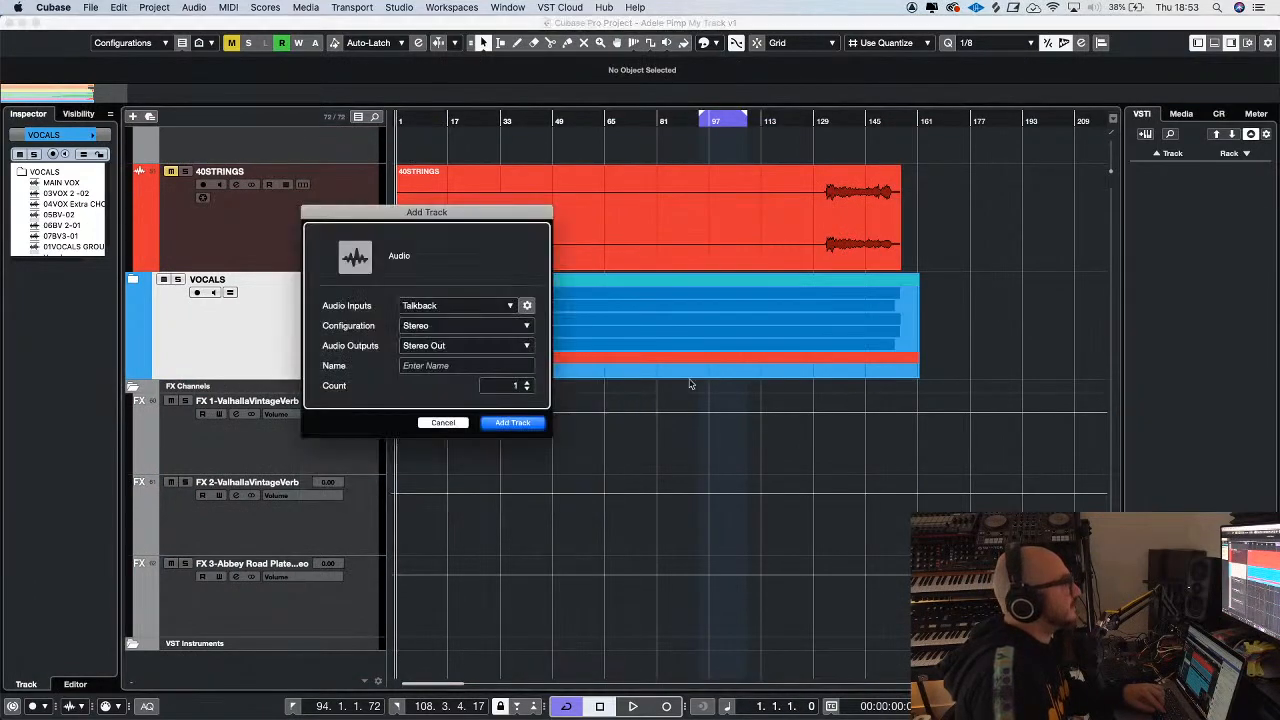
pyautogui.click(520, 424)
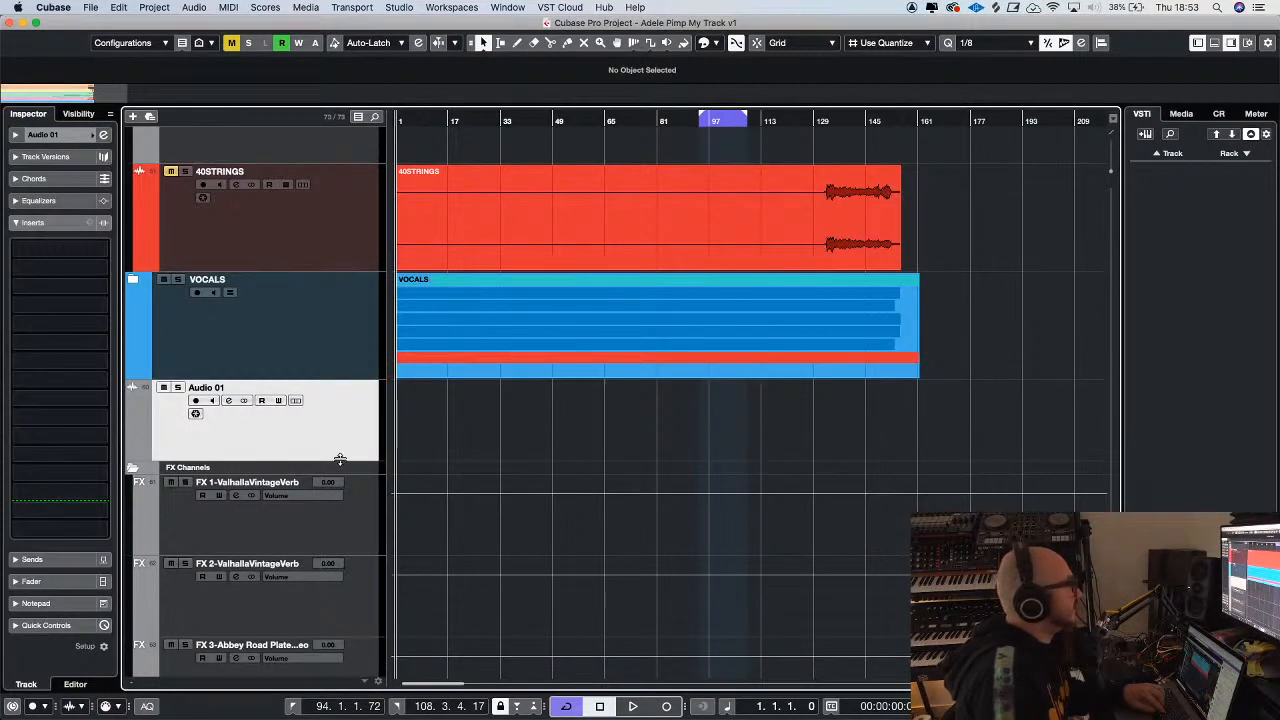
pyautogui.moveTo(340, 459); pyautogui.dragTo(340, 499)
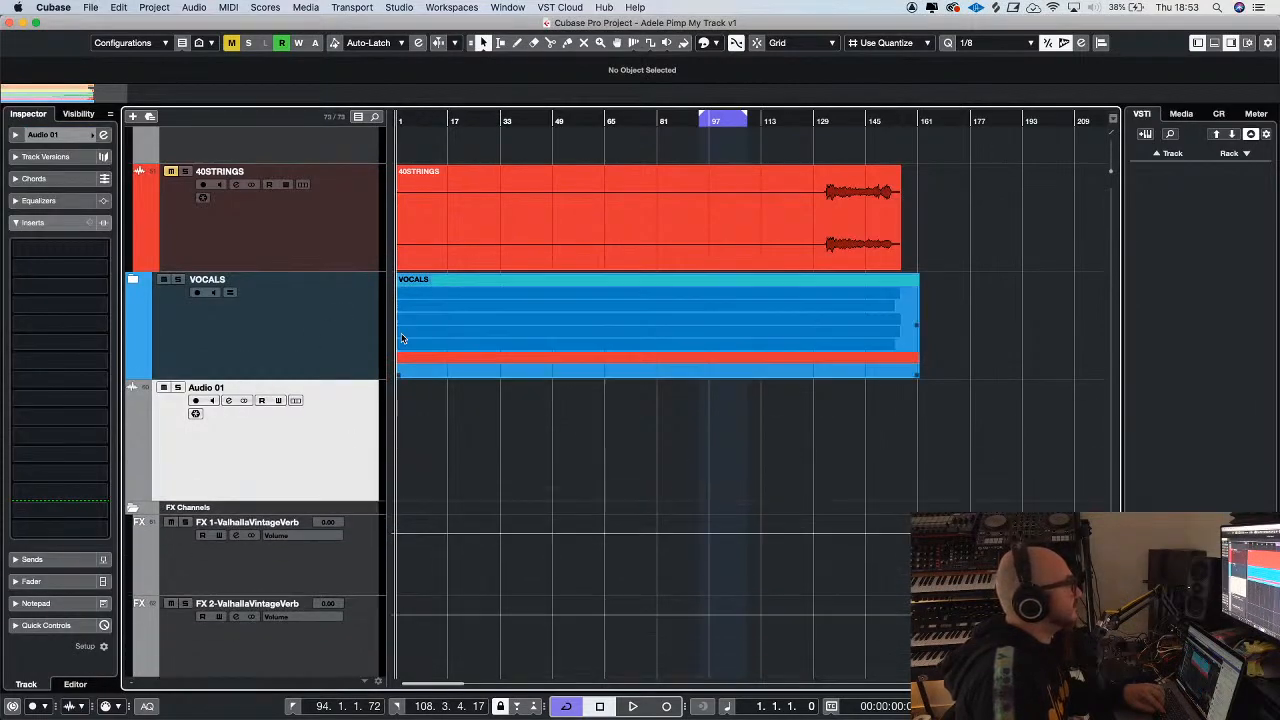
# Open the audio file import and select 01VOCALS.wav in the ADELE STEMS folder
pyautogui.click(90, 7)
pyautogui.moveTo(190, 187)
pyautogui.click(283, 186)
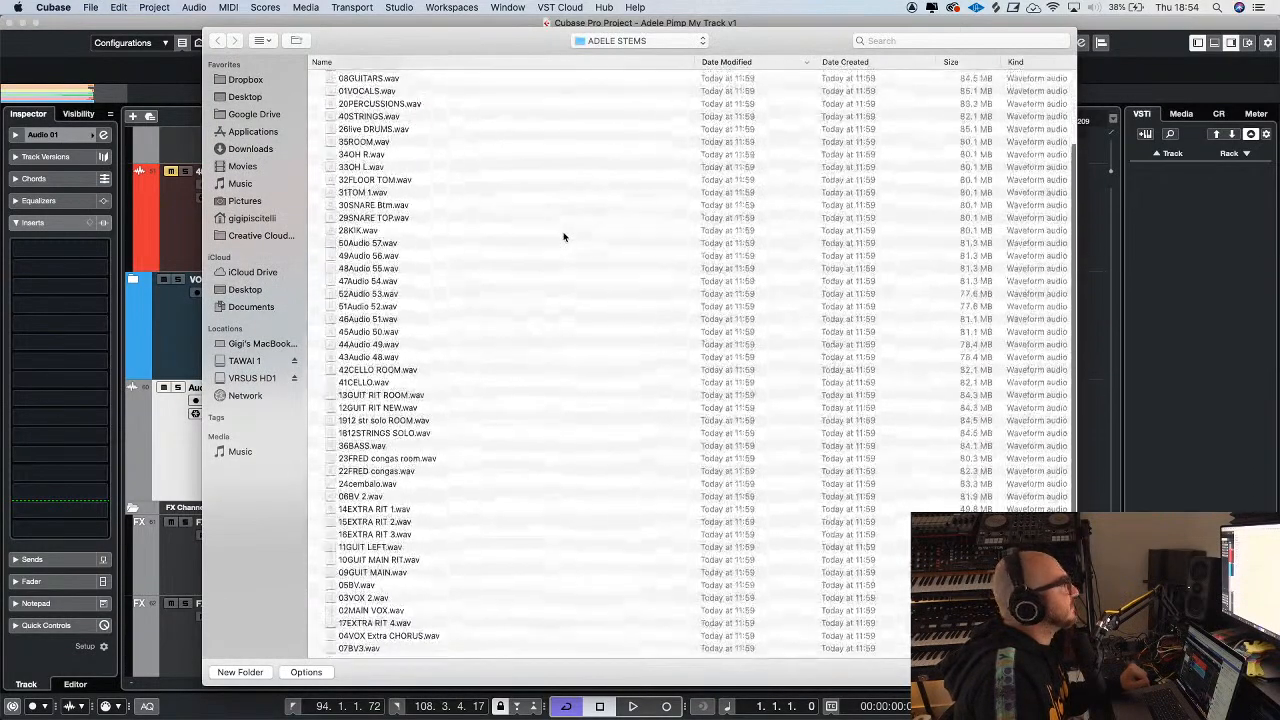
pyautogui.click(366, 178)
pyautogui.scroll(-3, 451, 246)
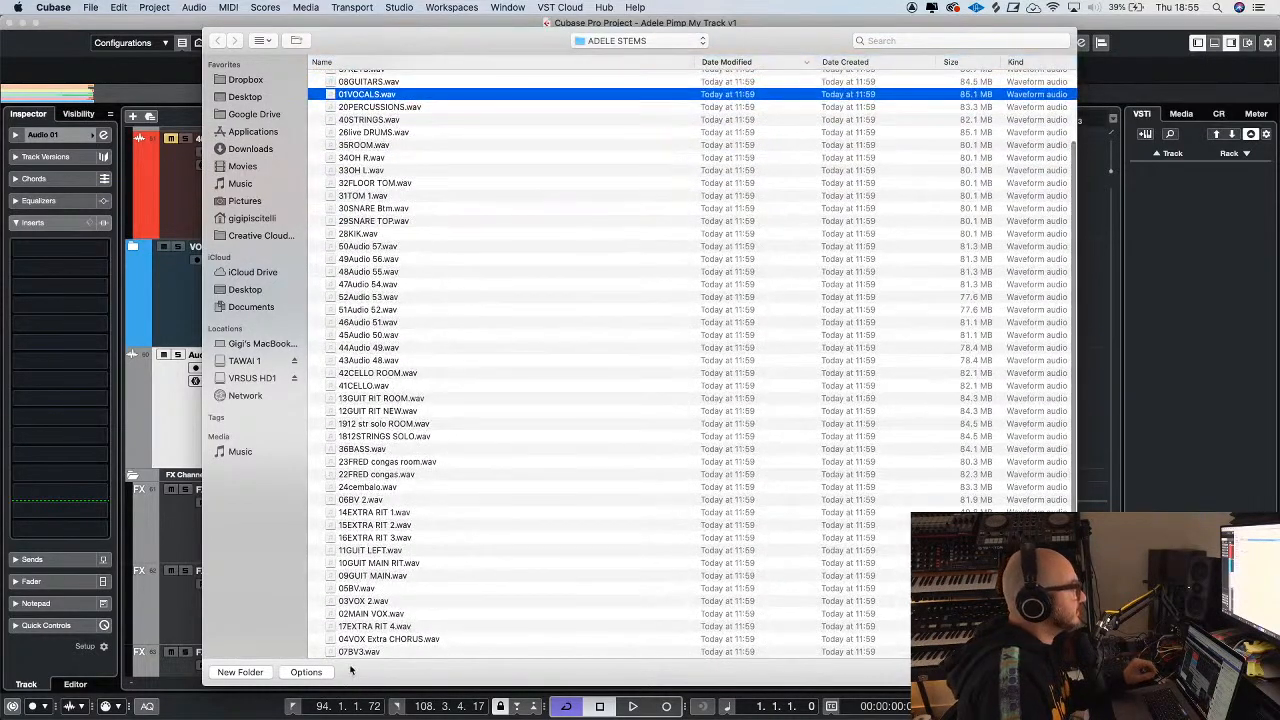
# Add 07BV3, 04VOX Extra CHORUS, 17EXTRA RIT 4, 02MAIN VOX, 03VOX 2 and 05BV to the file selection and open them for import
pyautogui.keyDown('super'); pyautogui.click(356, 653); pyautogui.keyUp('super')
pyautogui.keyDown('super'); pyautogui.click(360, 631); pyautogui.keyUp('super')
pyautogui.keyDown('super'); pyautogui.click(358, 644); pyautogui.keyUp('super')
pyautogui.keyDown('super'); pyautogui.click(362, 618); pyautogui.keyUp('super')
pyautogui.keyDown('super'); pyautogui.click(385, 605); pyautogui.keyUp('super')
pyautogui.keyDown('super'); pyautogui.click(415, 593); pyautogui.keyUp('super')
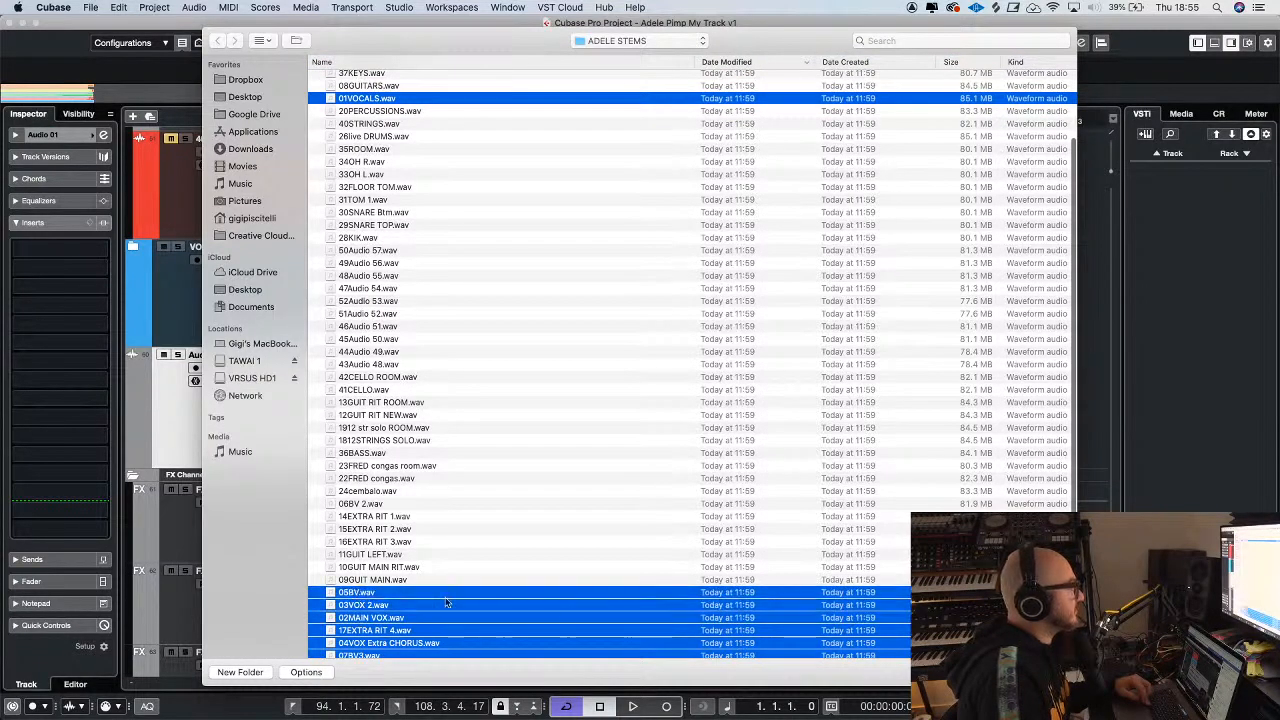
pyautogui.press('Return')
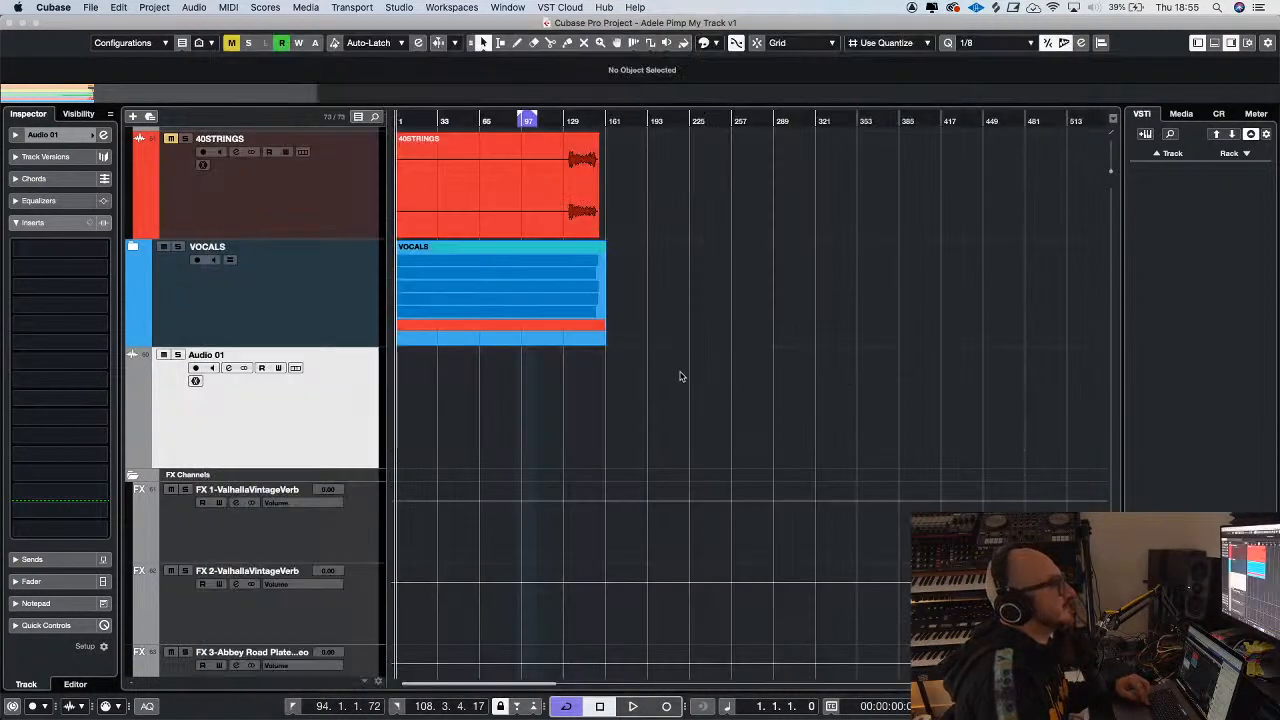
# Import the selected vocal stems onto separate tracks, reusing the media that already exists in the Pool
pyautogui.click(792, 346)
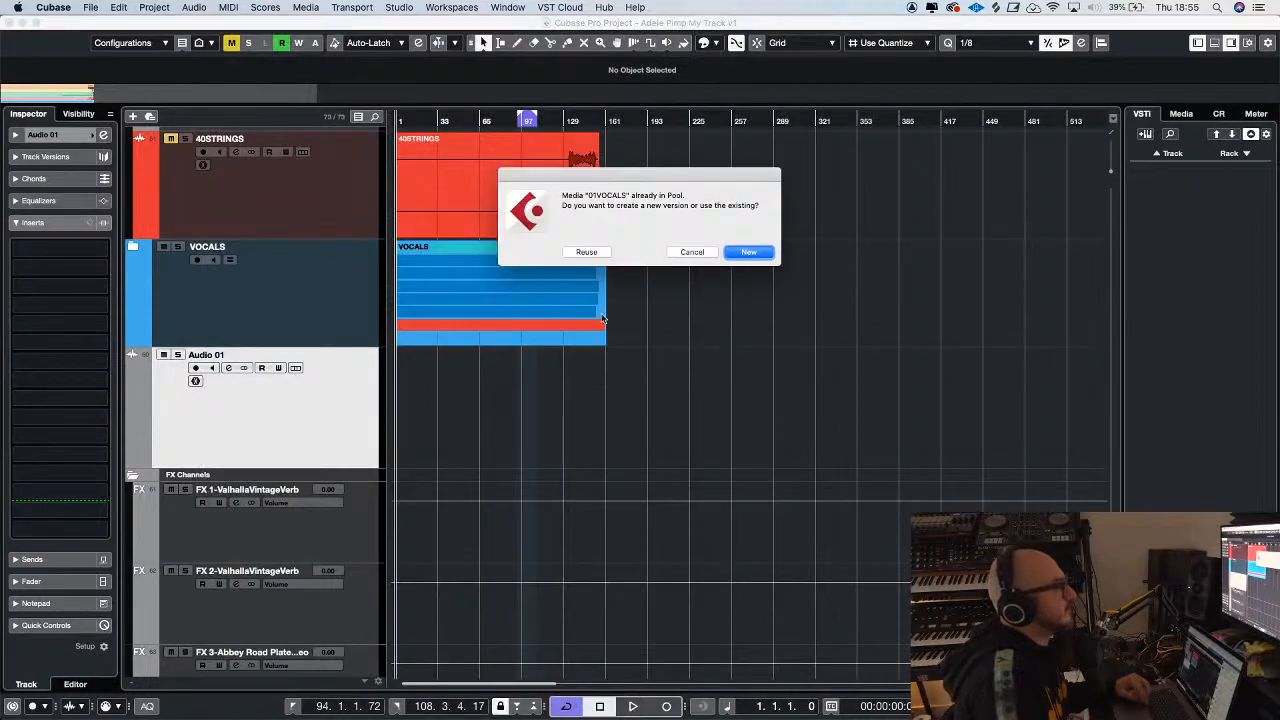
pyautogui.click(587, 252)
pyautogui.click(587, 252)
pyautogui.click(587, 252)
pyautogui.click(587, 252)
pyautogui.click(587, 252)
pyautogui.click(587, 252)
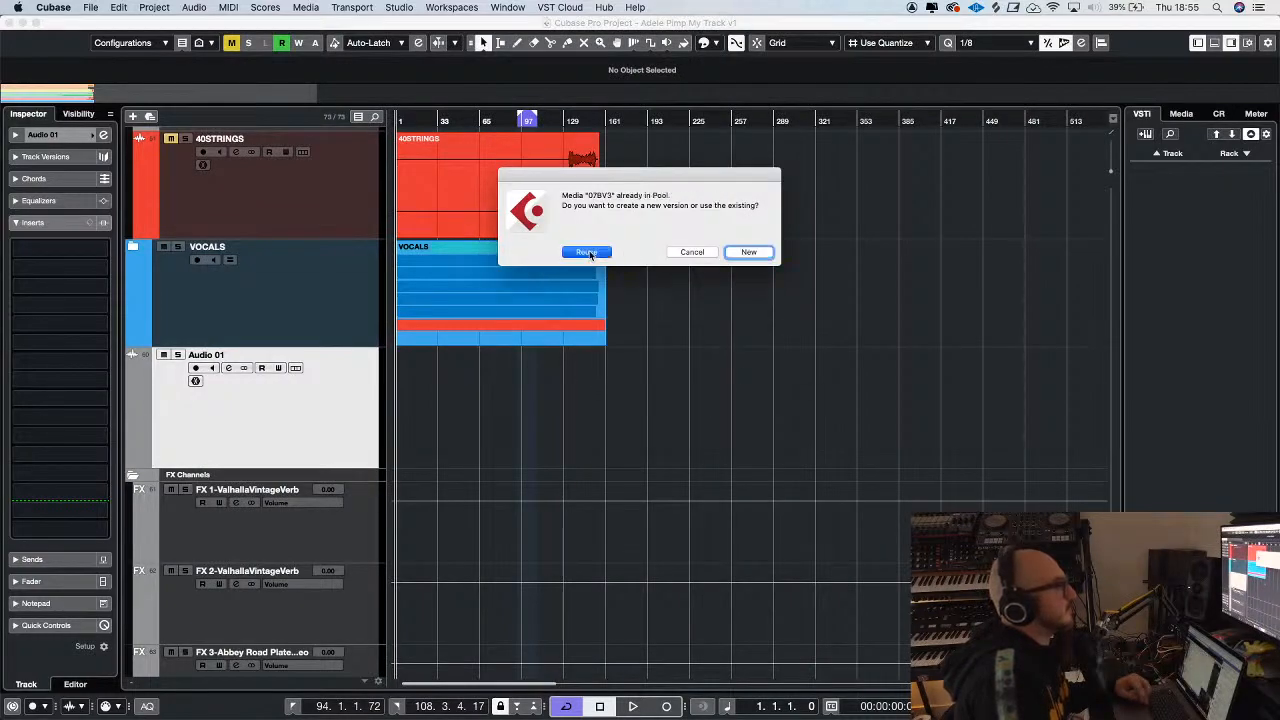
pyautogui.click(587, 252)
pyautogui.click(655, 253)
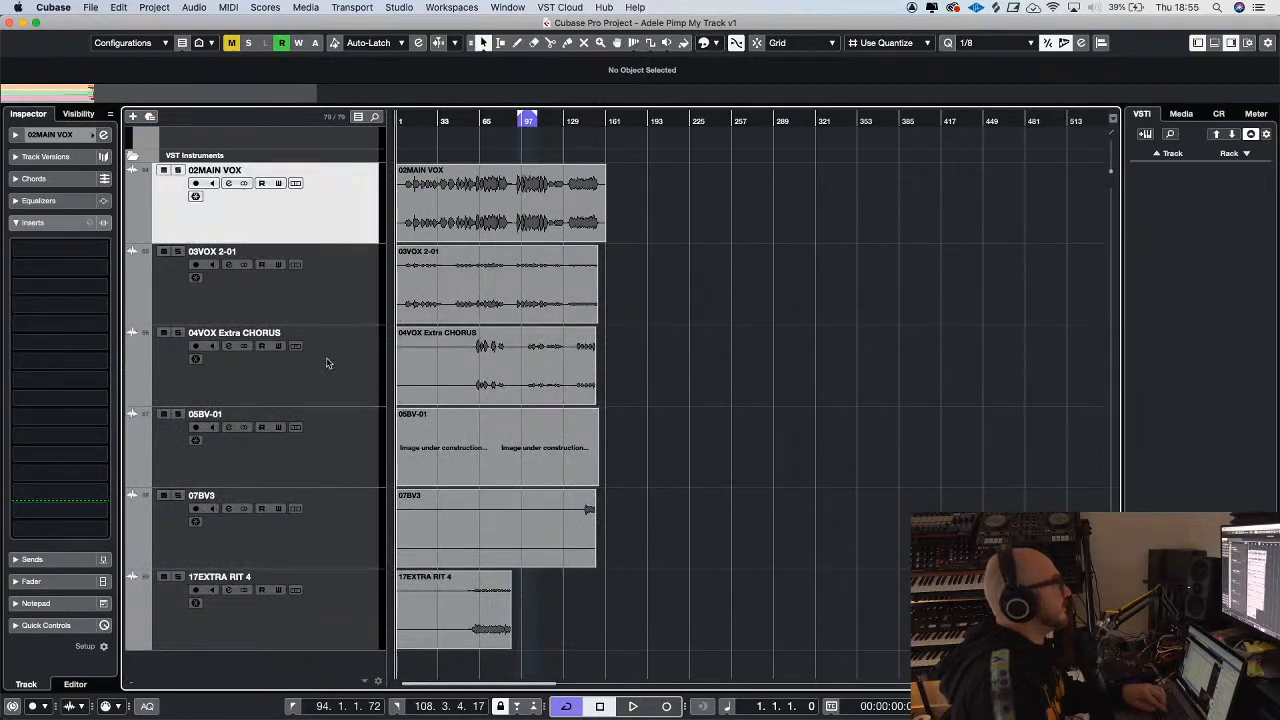
# Select the imported tracks from 02MAIN VOX to 17EXTRA RIT 4 and move them directly below the VOCALS folder
pyautogui.keyDown('shift'); pyautogui.click(327, 619); pyautogui.keyUp('shift')
pyautogui.scroll(3, 357, 513)
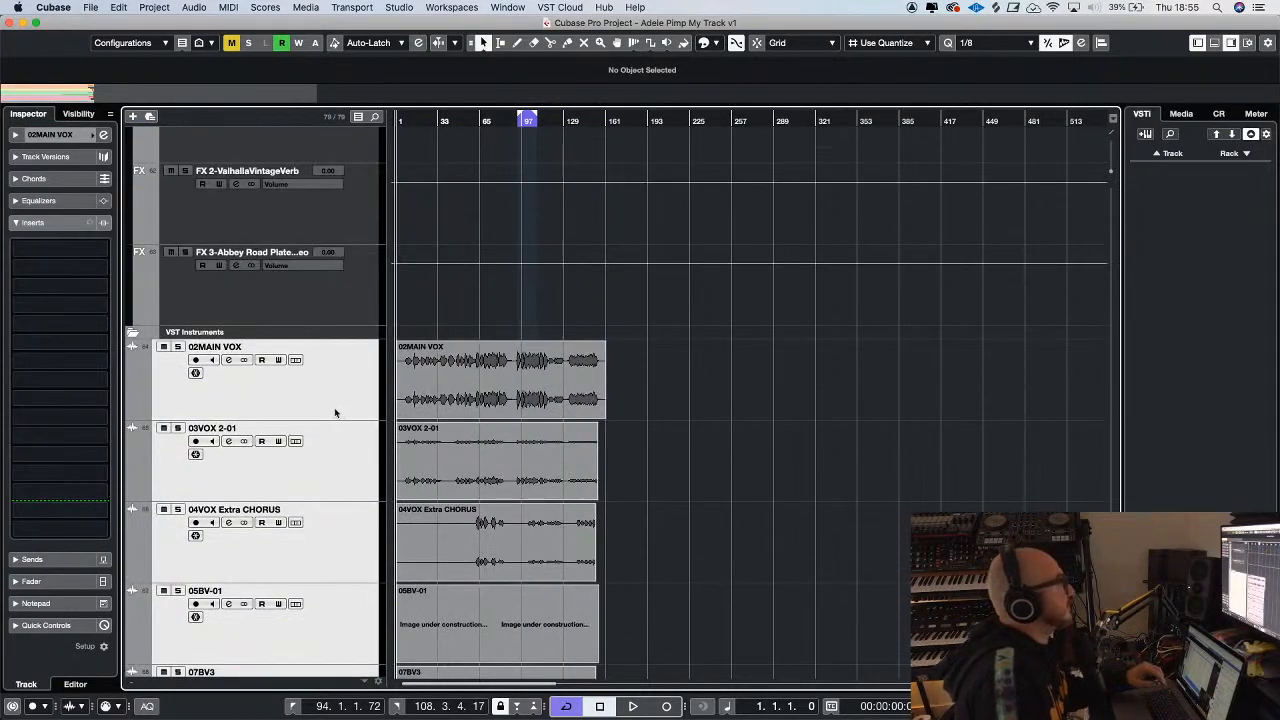
pyautogui.scroll(5, 316, 190)
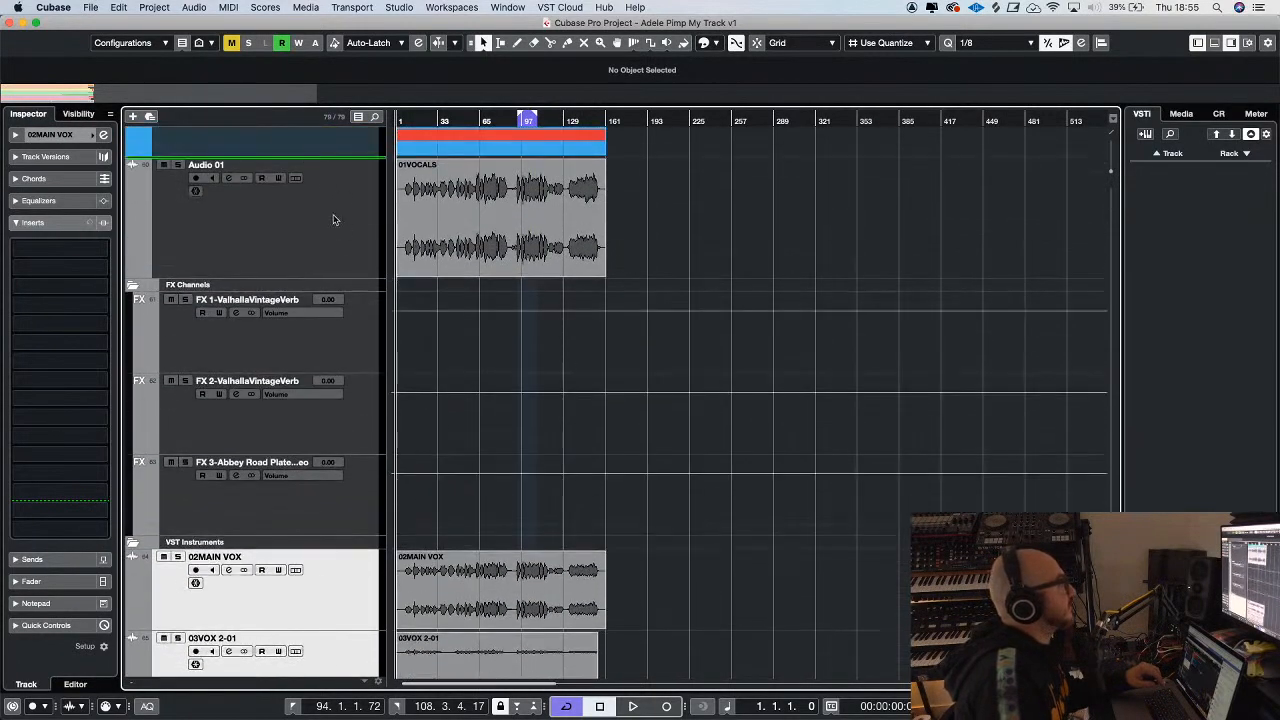
pyautogui.moveTo(333, 298); pyautogui.dragTo(316, 282)
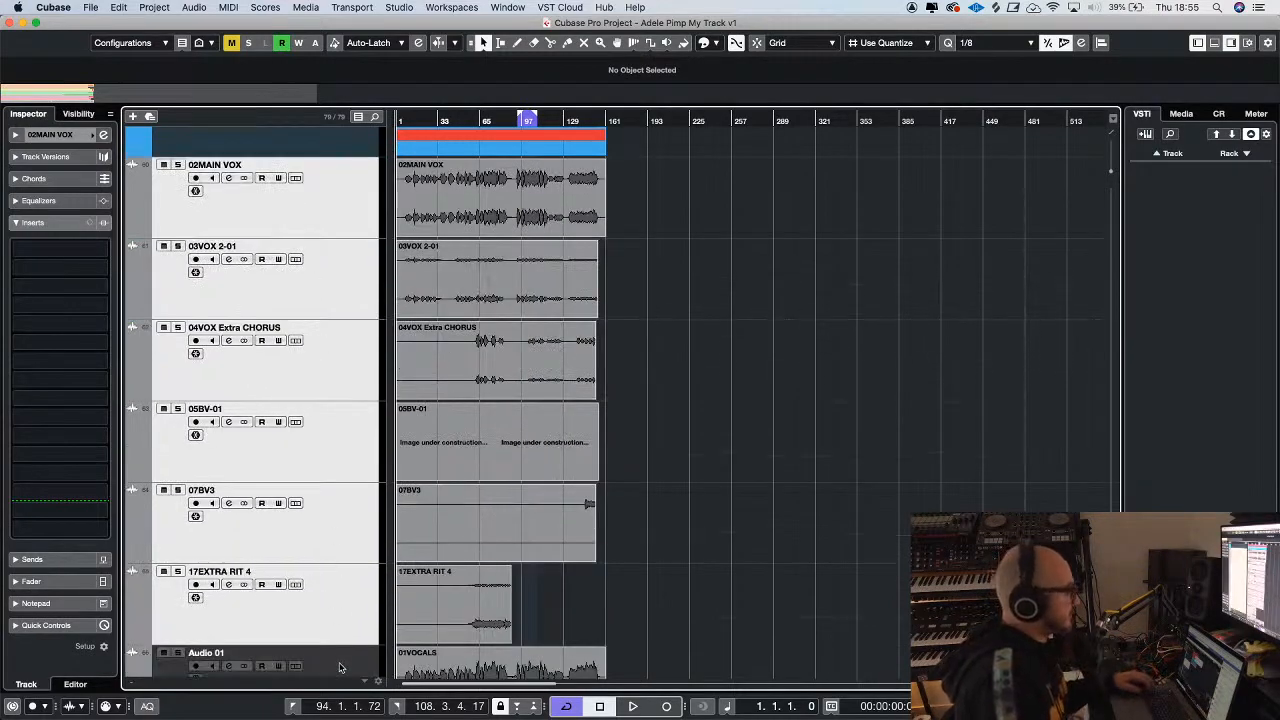
# Move the imported vocal tracks, including Audio 01, into a new folder and name it Vocals
pyautogui.rightClick(340, 668)
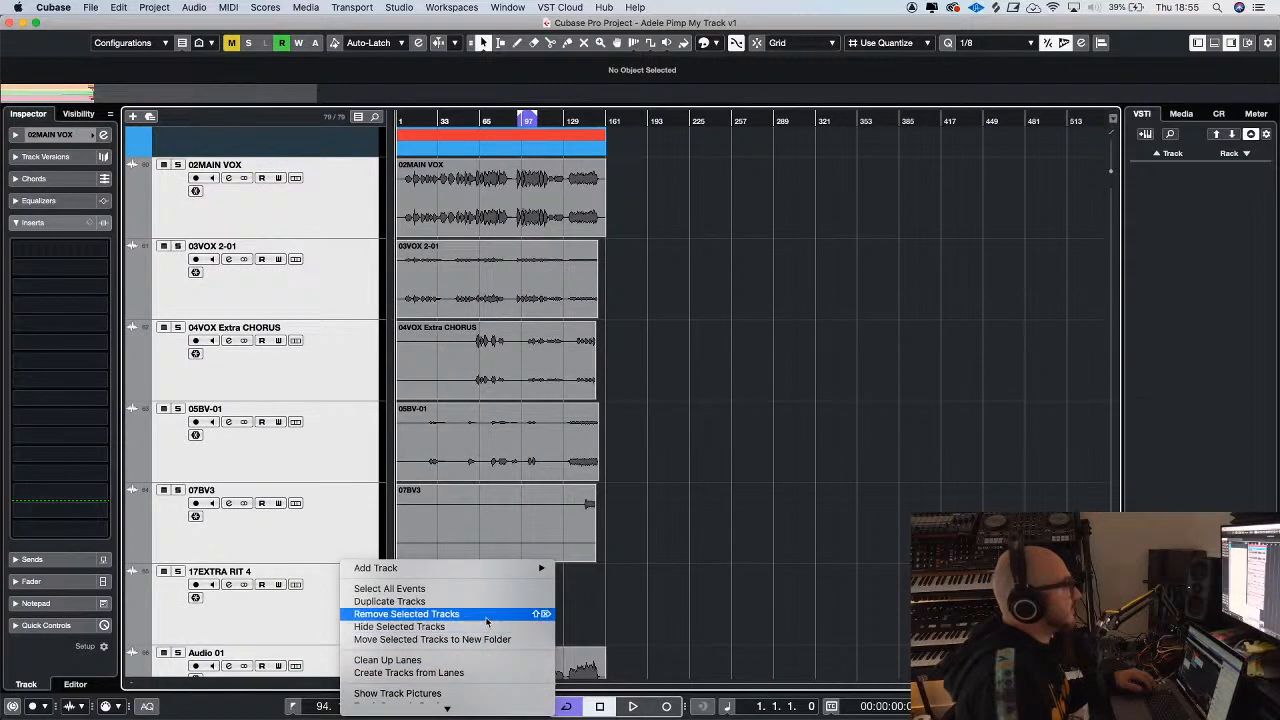
pyautogui.click(487, 639)
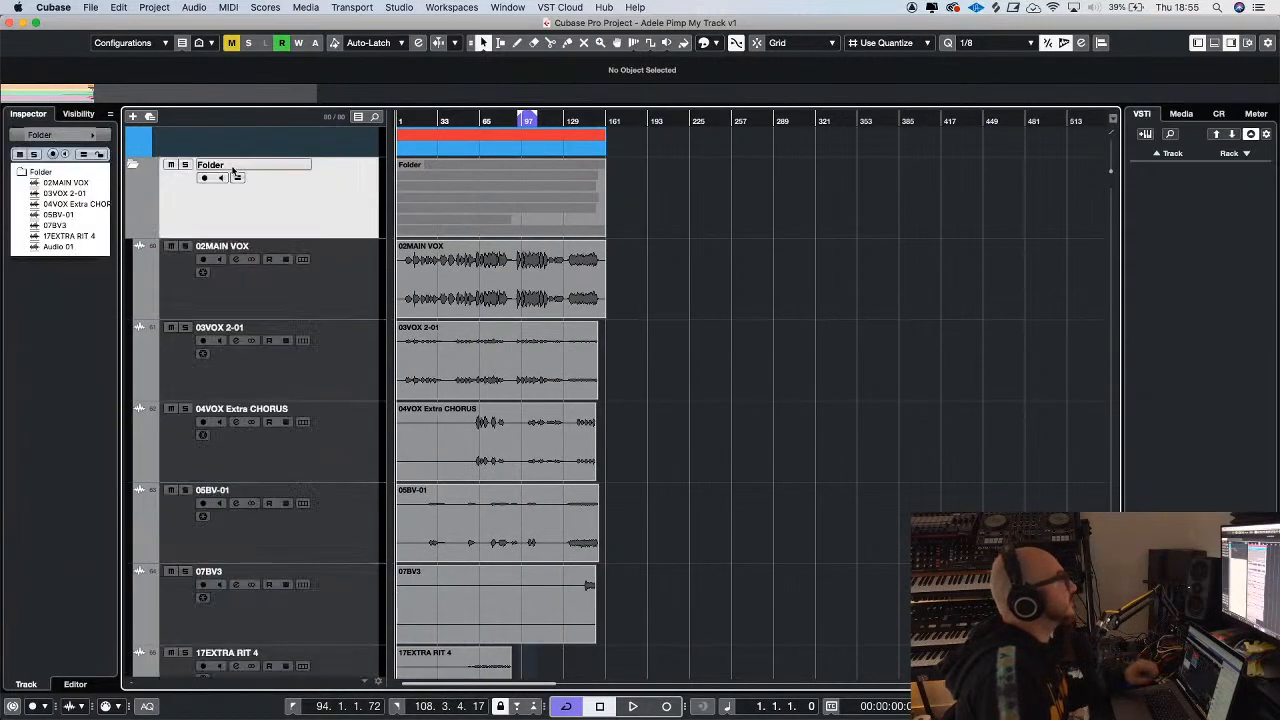
pyautogui.doubleClick(232, 168)
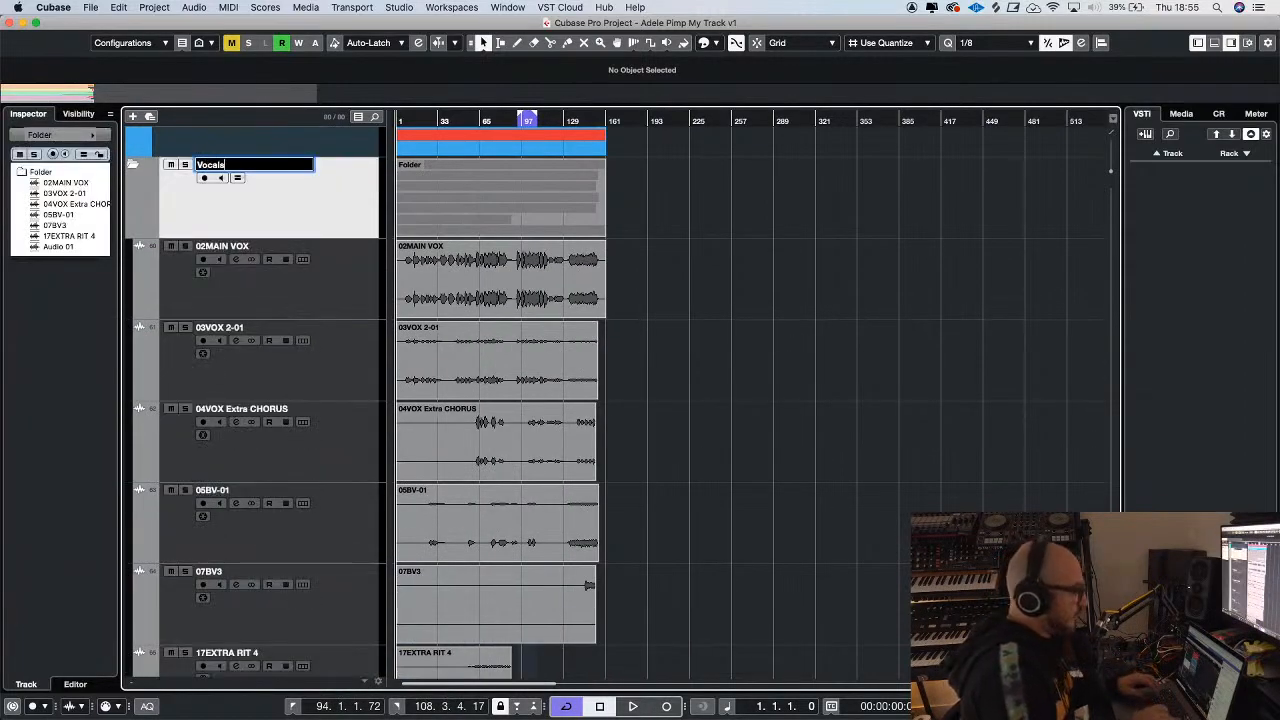
pyautogui.press('Return')
# Solo only the 02MAIN VOX track in the new Vocals folder and start playback
pyautogui.press('s')
pyautogui.click(186, 165)
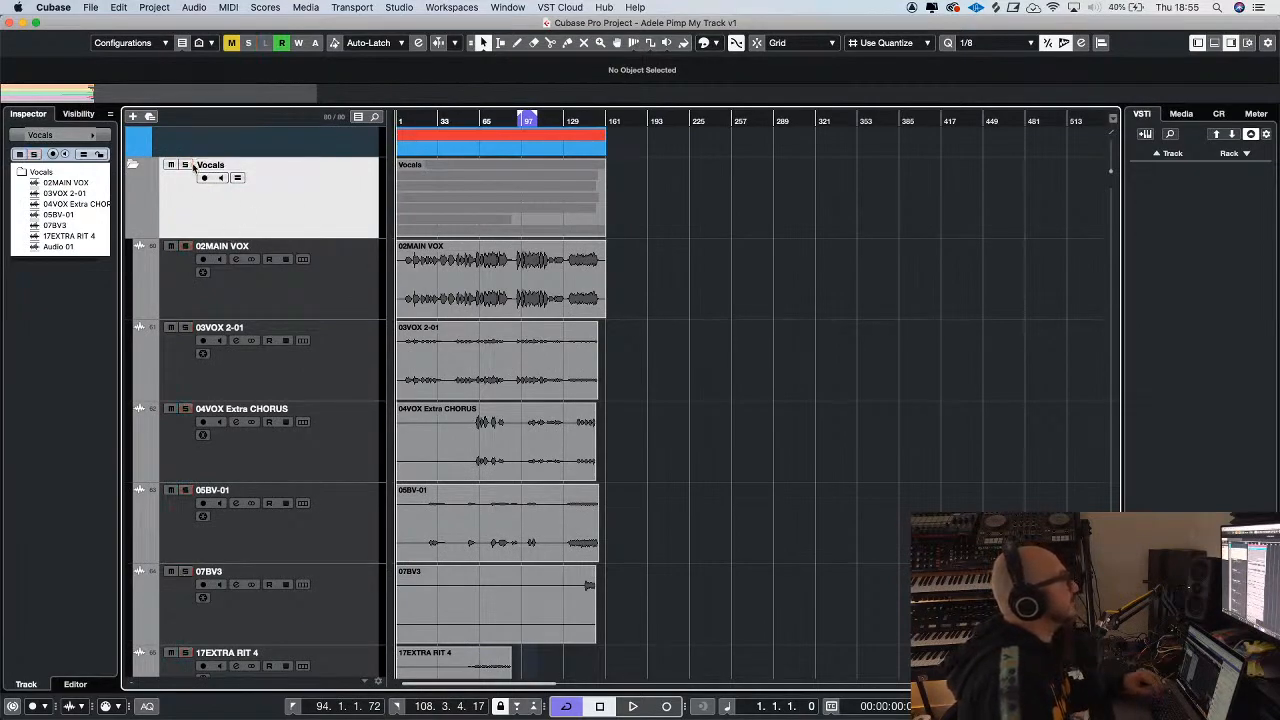
pyautogui.click(185, 245)
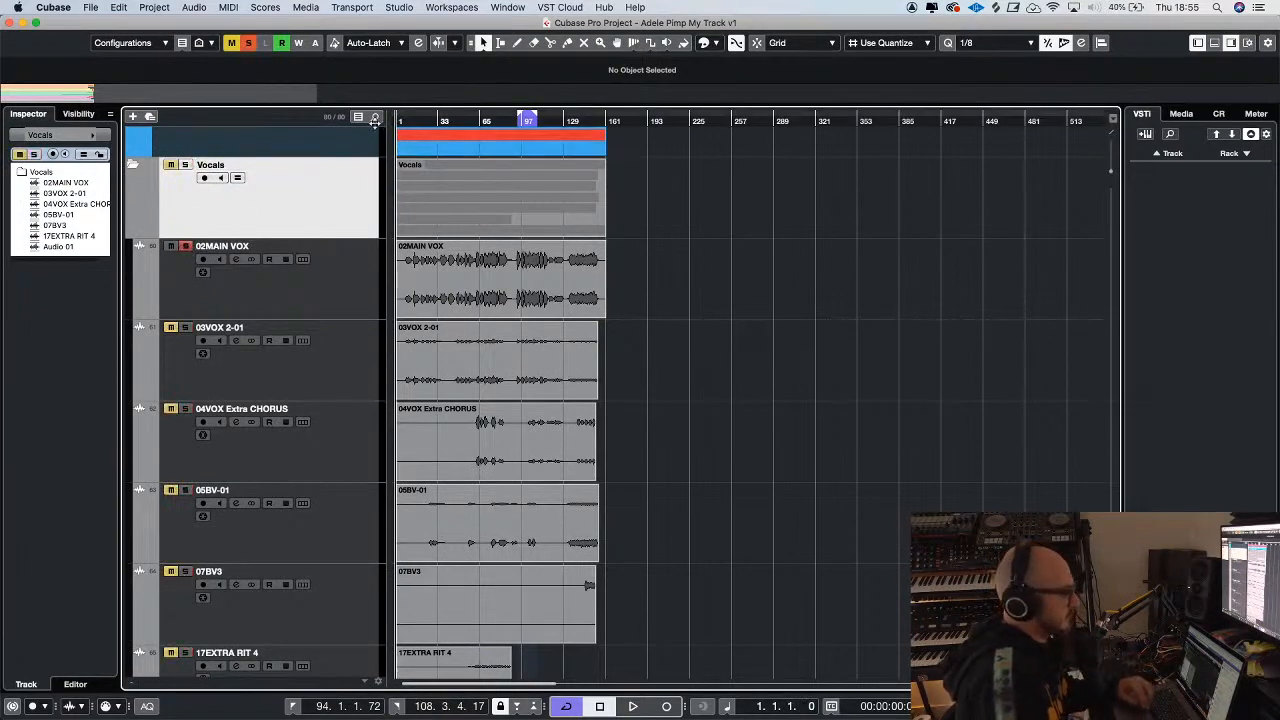
pyautogui.press('space')
pyautogui.press('h')
pyautogui.press('h')
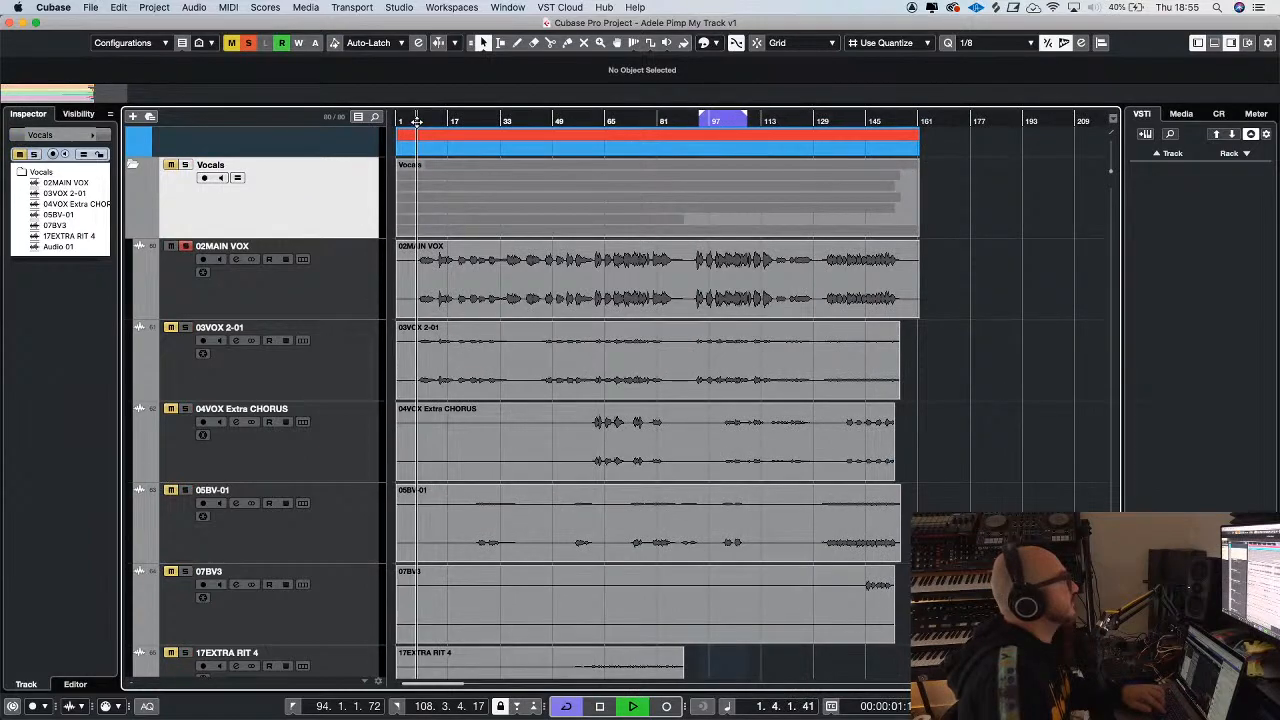
# Load bx_console SSL 4000 G in the first insert of 02MAIN VOX and move its window clear of the track list
pyautogui.click(352, 283)
pyautogui.click(77, 252)
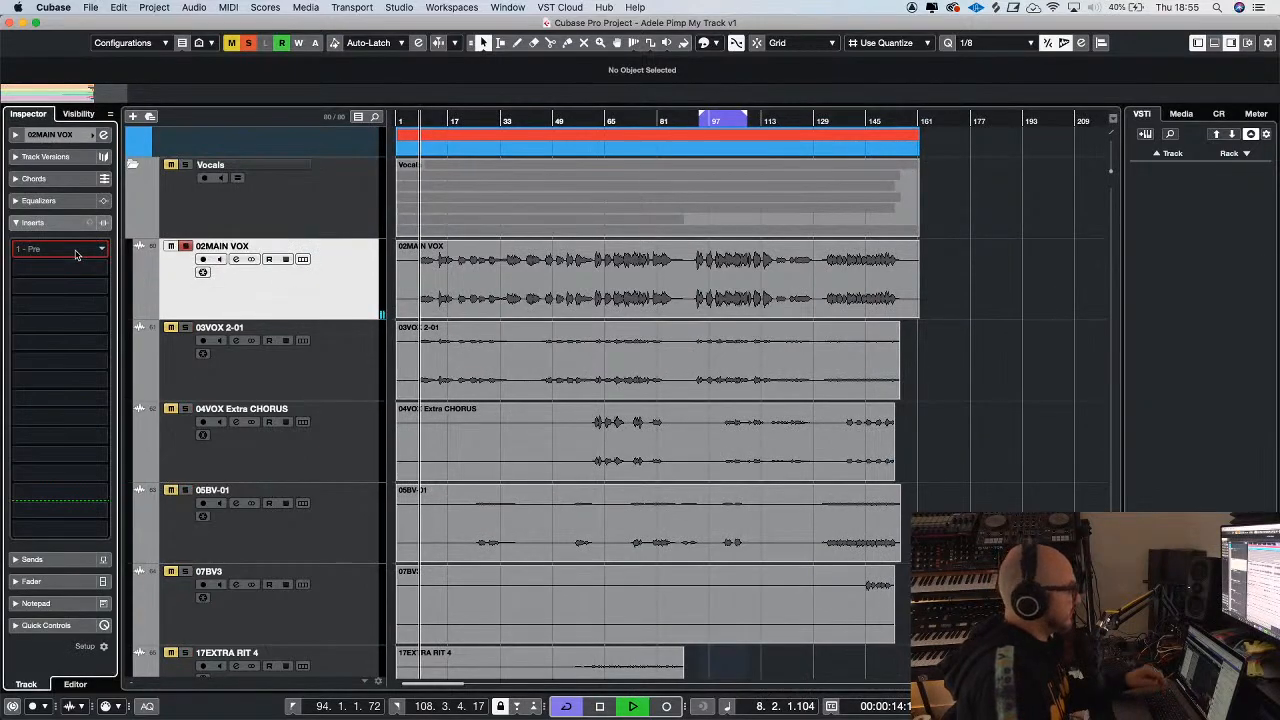
pyautogui.write('400')
pyautogui.doubleClick(119, 296)
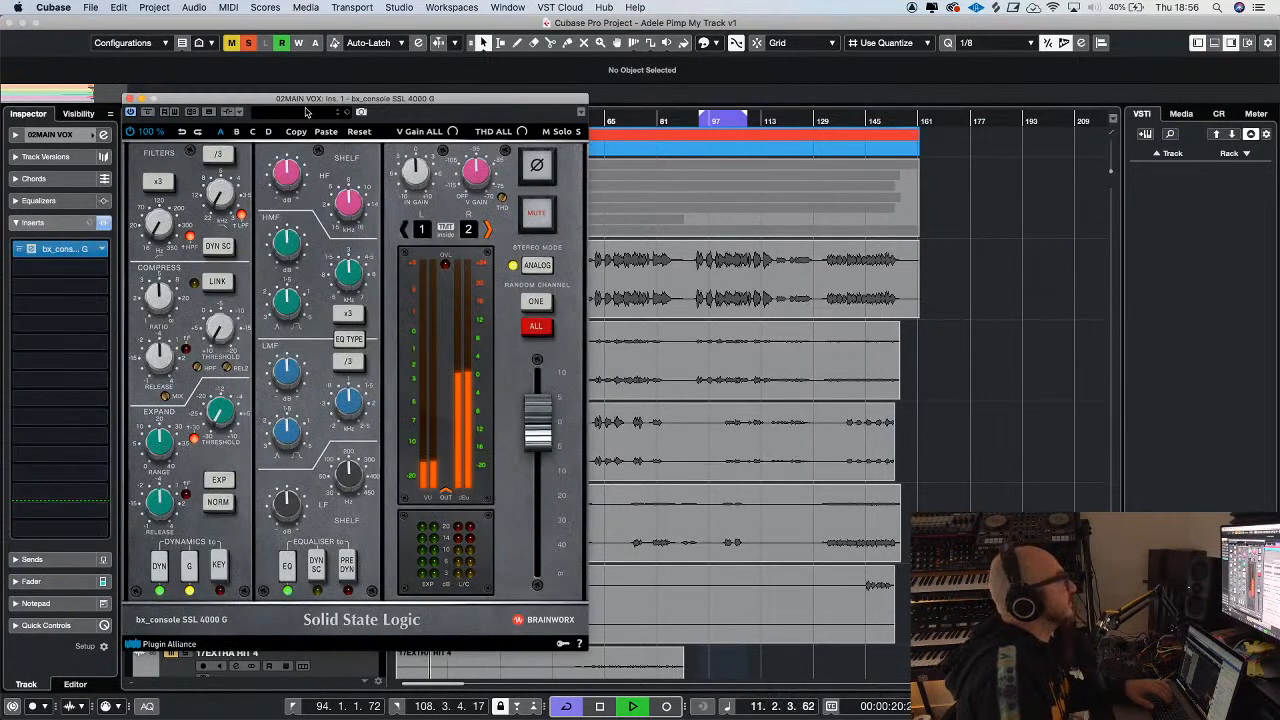
pyautogui.moveTo(306, 100); pyautogui.dragTo(594, 115)
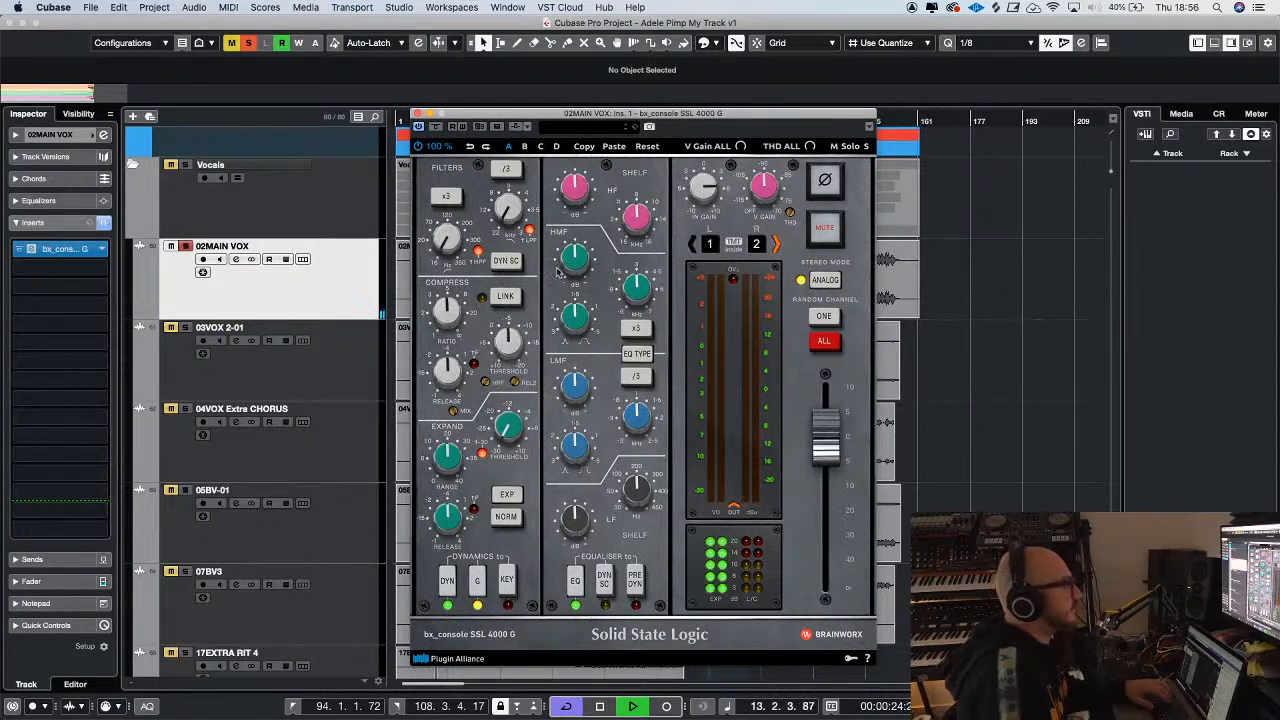
pyautogui.moveTo(583, 127); pyautogui.dragTo(650, 111)
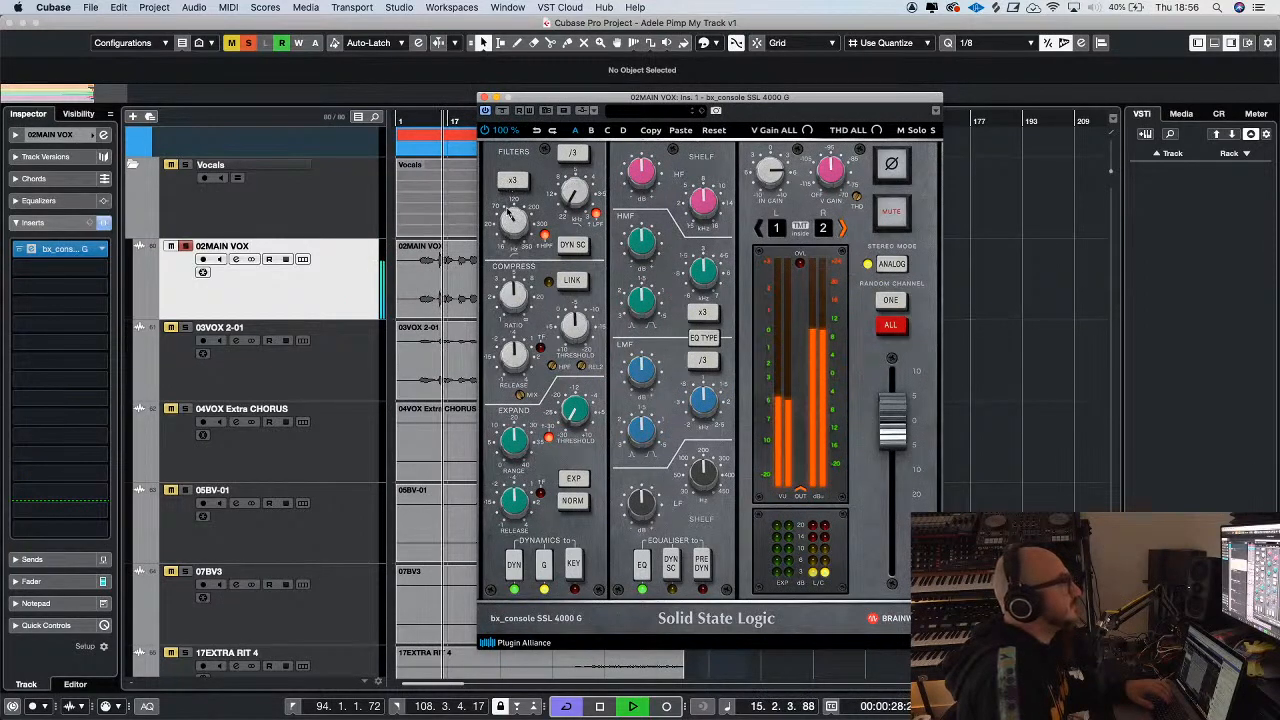
# Raise the high-pass filter, cut the LMF band at a higher frequency, boost HMF around 5.5 kHz, and close the plug-in
pyautogui.press('g')
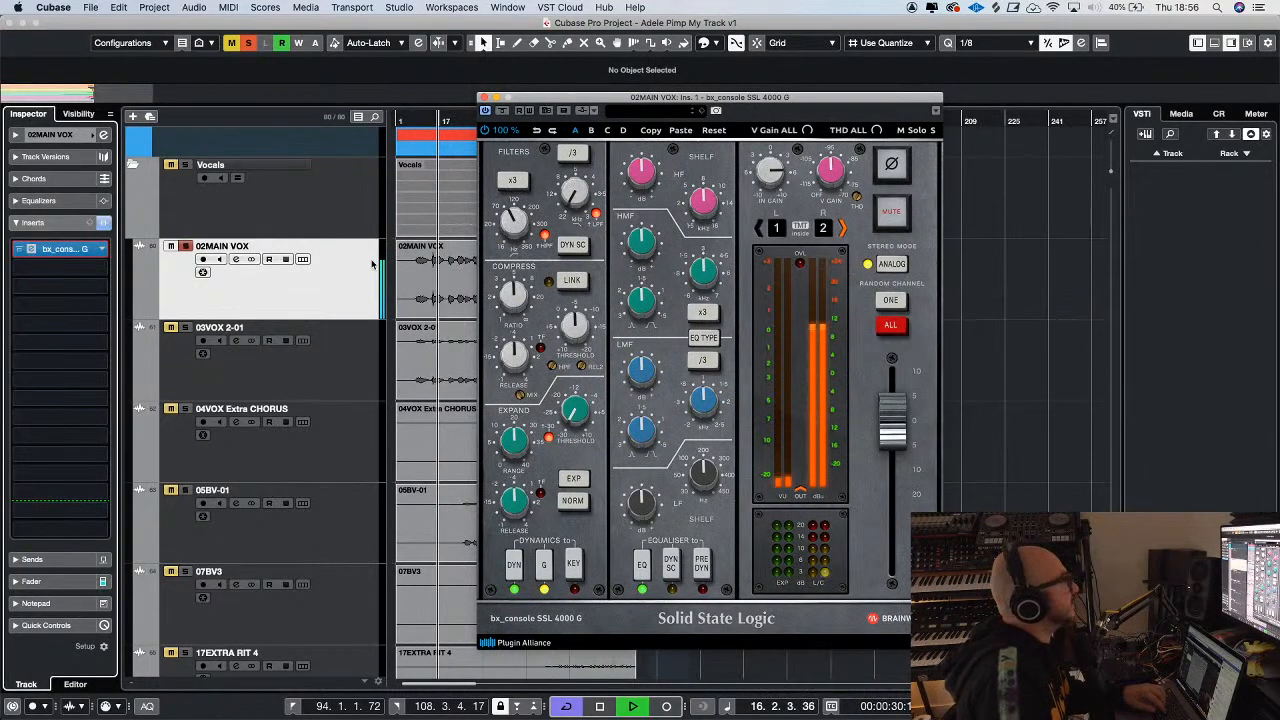
pyautogui.click(352, 299)
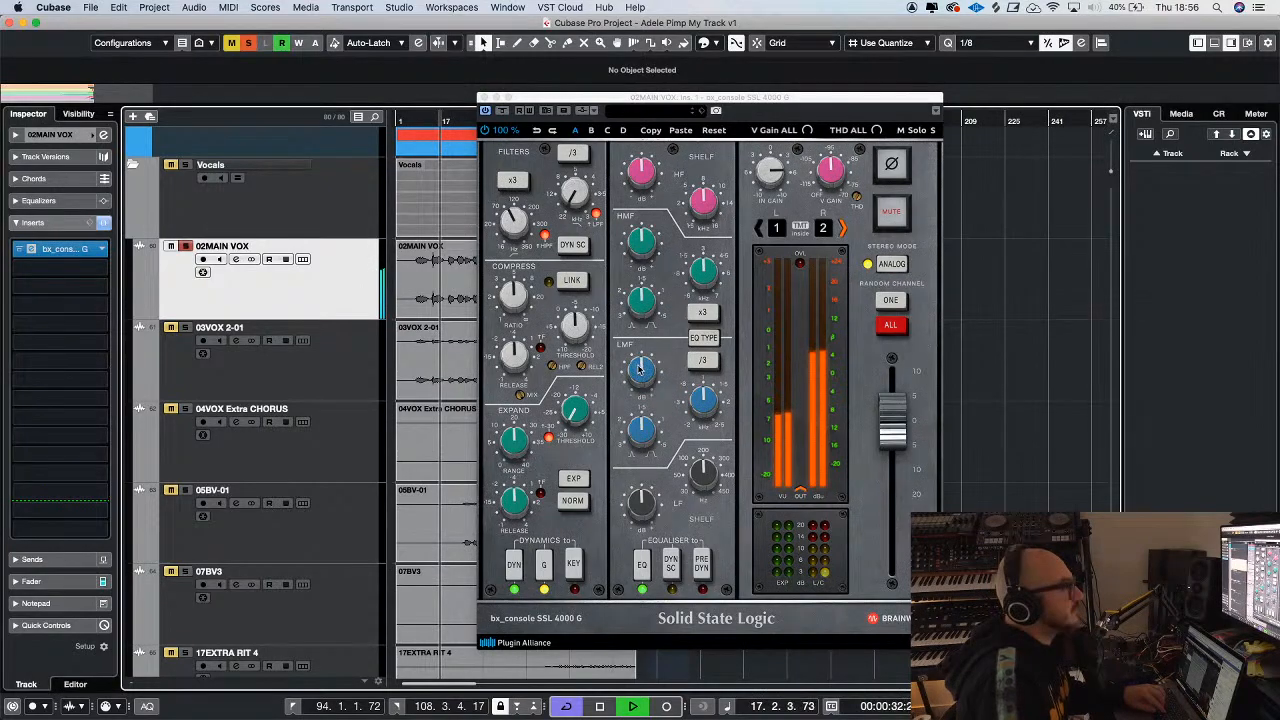
pyautogui.moveTo(642, 370); pyautogui.dragTo(655, 392)
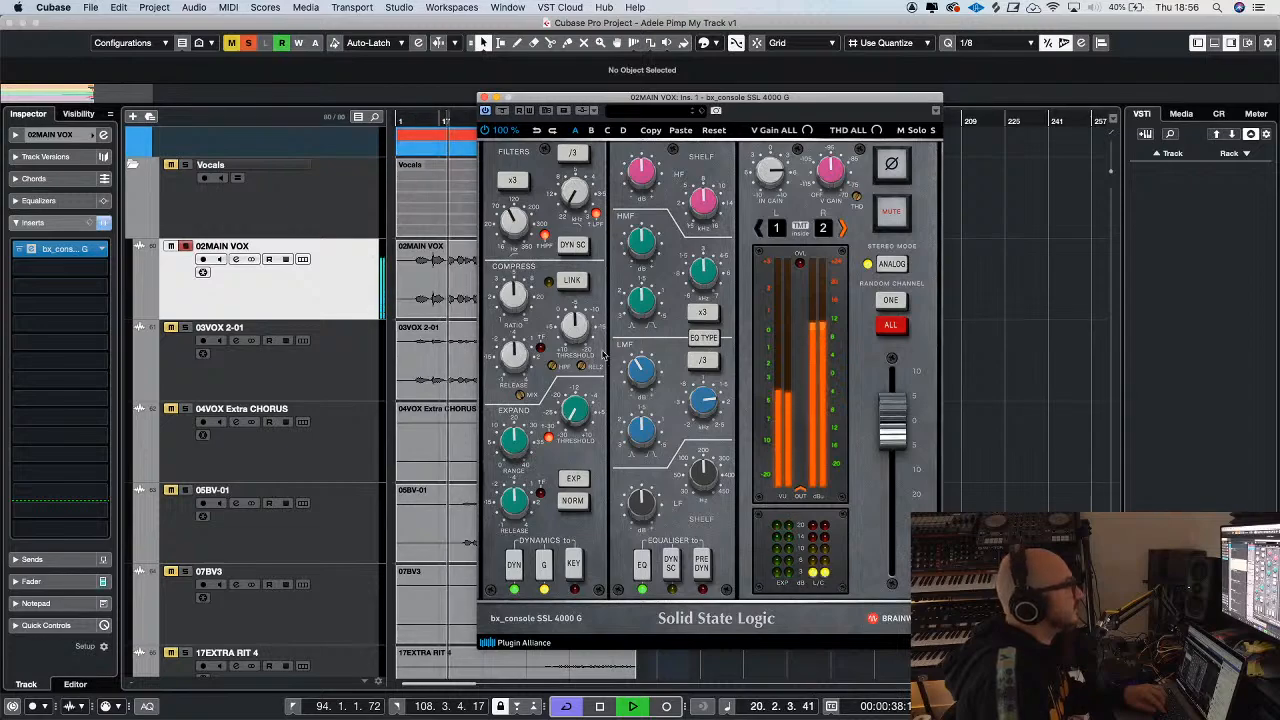
pyautogui.moveTo(697, 397)
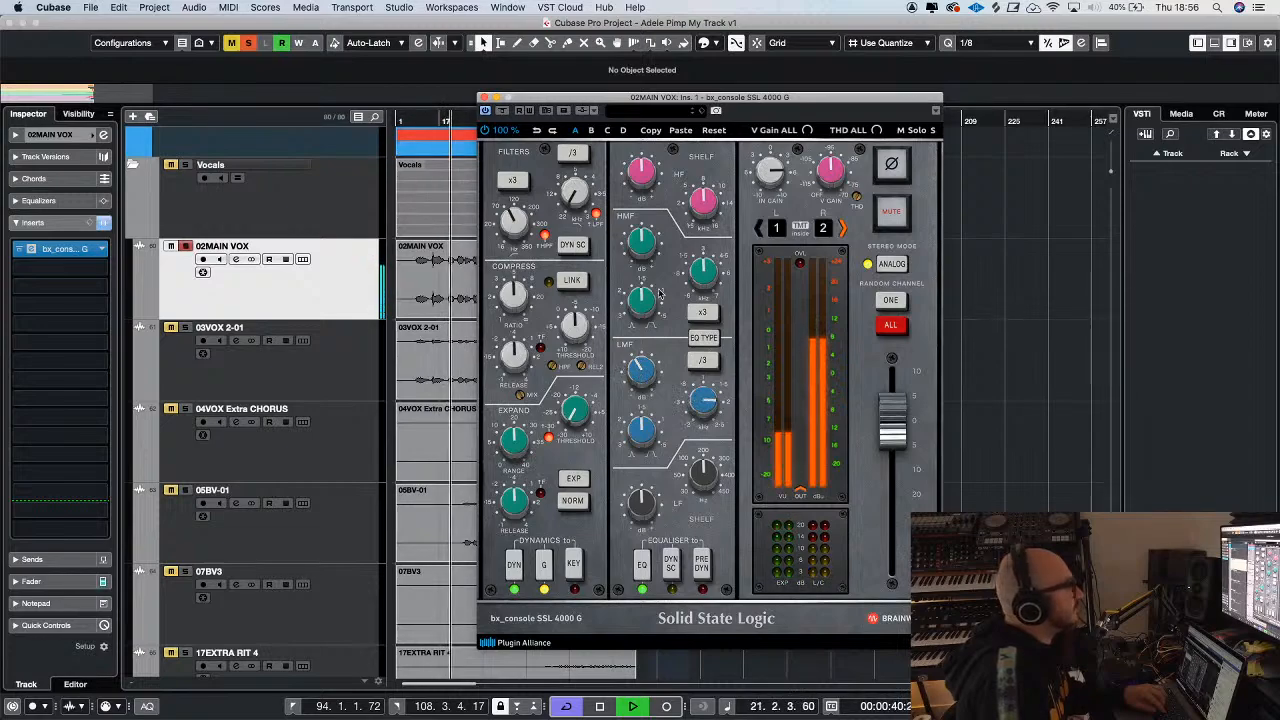
pyautogui.moveTo(633, 235)
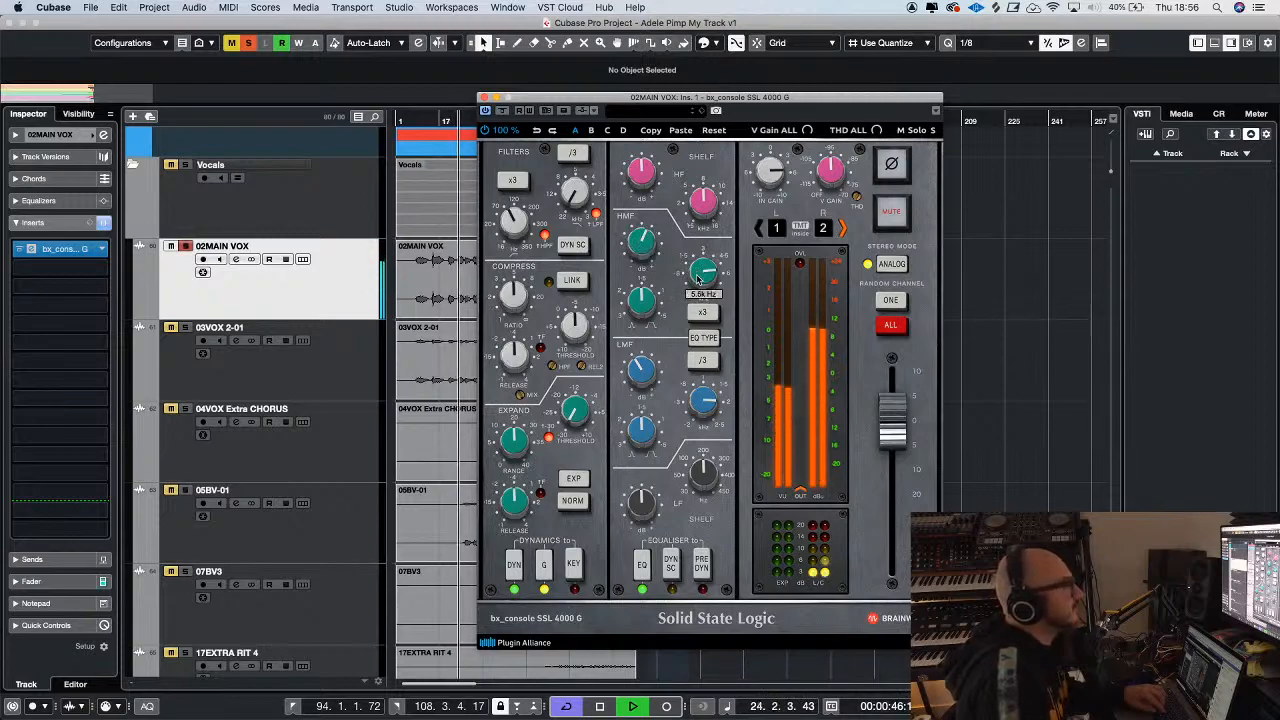
pyautogui.click(485, 98)
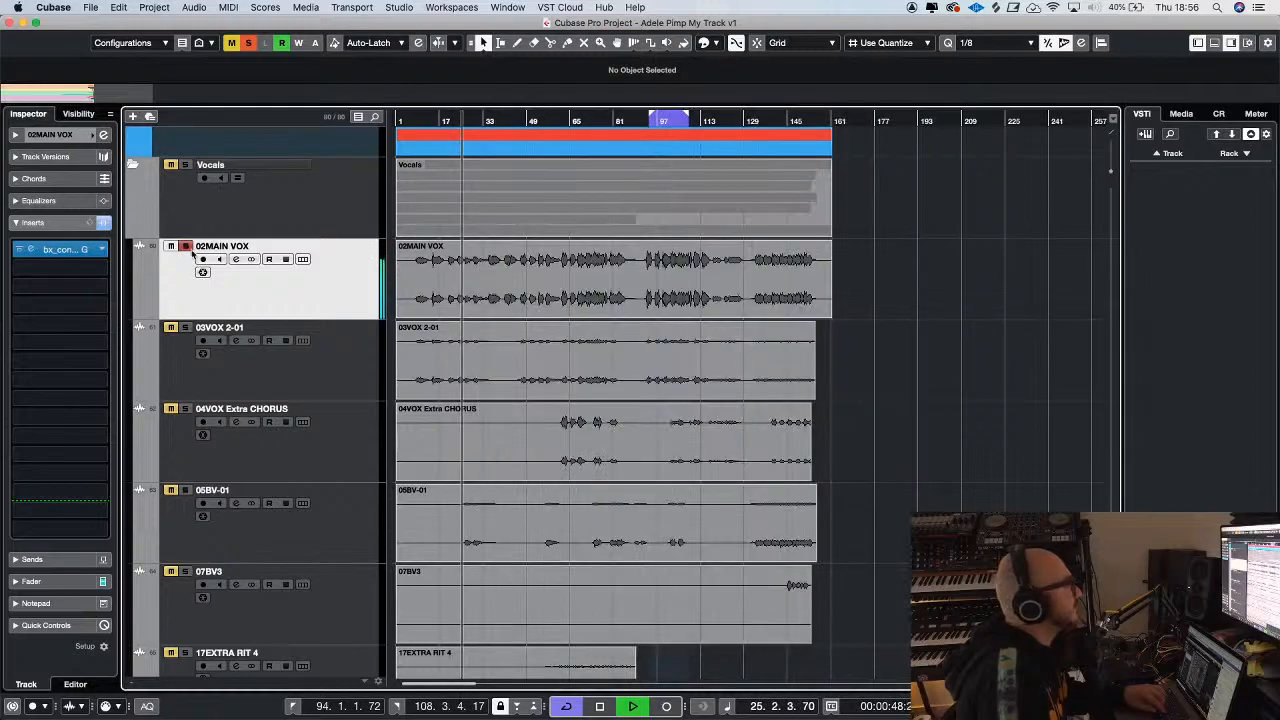
# Turn off the 02MAIN VOX solo and lower its channel fader to -4.19 dB
pyautogui.press('g')
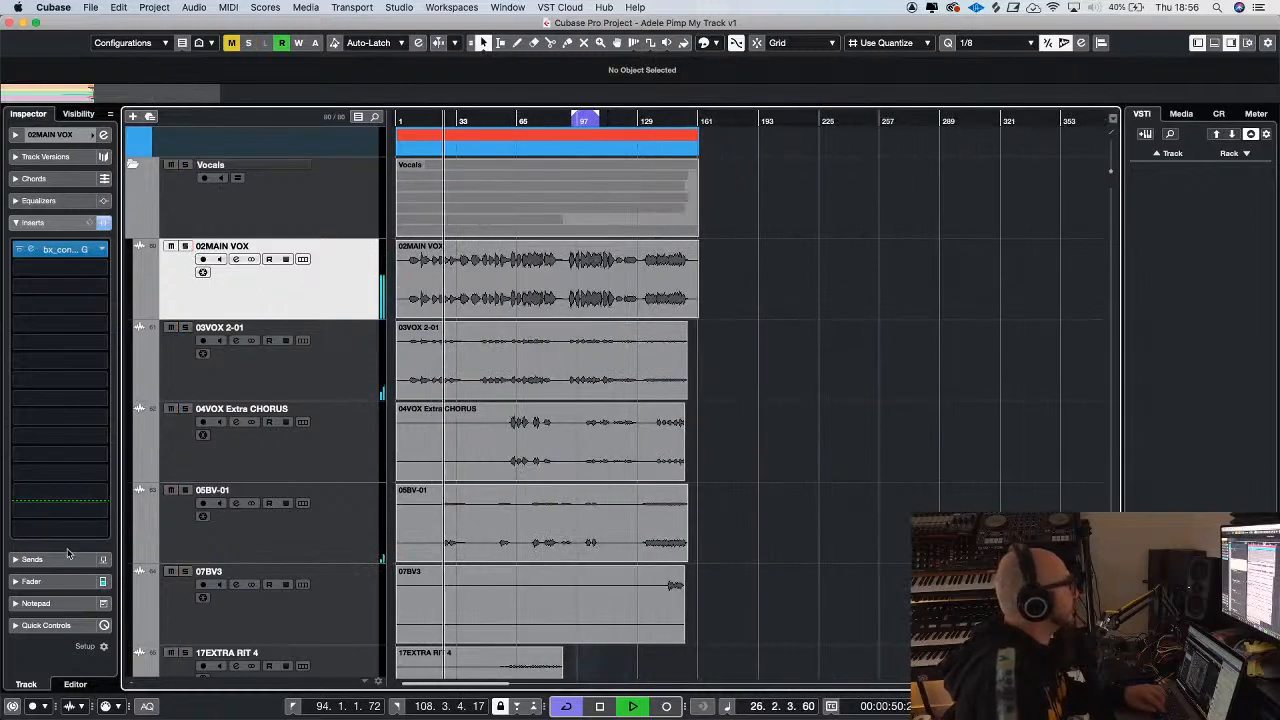
pyautogui.click(31, 581)
pyautogui.moveTo(37, 374); pyautogui.dragTo(37, 397)
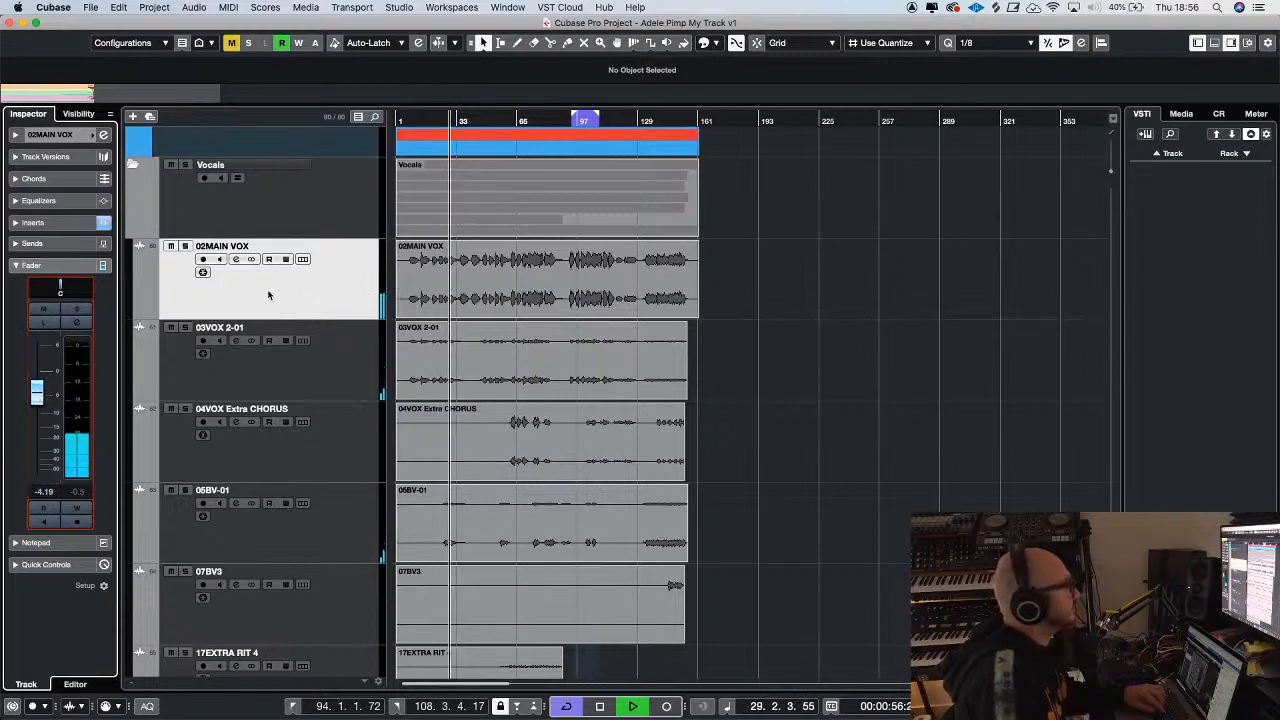
# Listen to 02MAIN VOX with the other vocals and look over the old VOCALS folder and the new Vocals tracks
pyautogui.press('g')
pyautogui.press('h')
pyautogui.press('h')
pyautogui.press('h')
pyautogui.press('h')
pyautogui.click(294, 305)
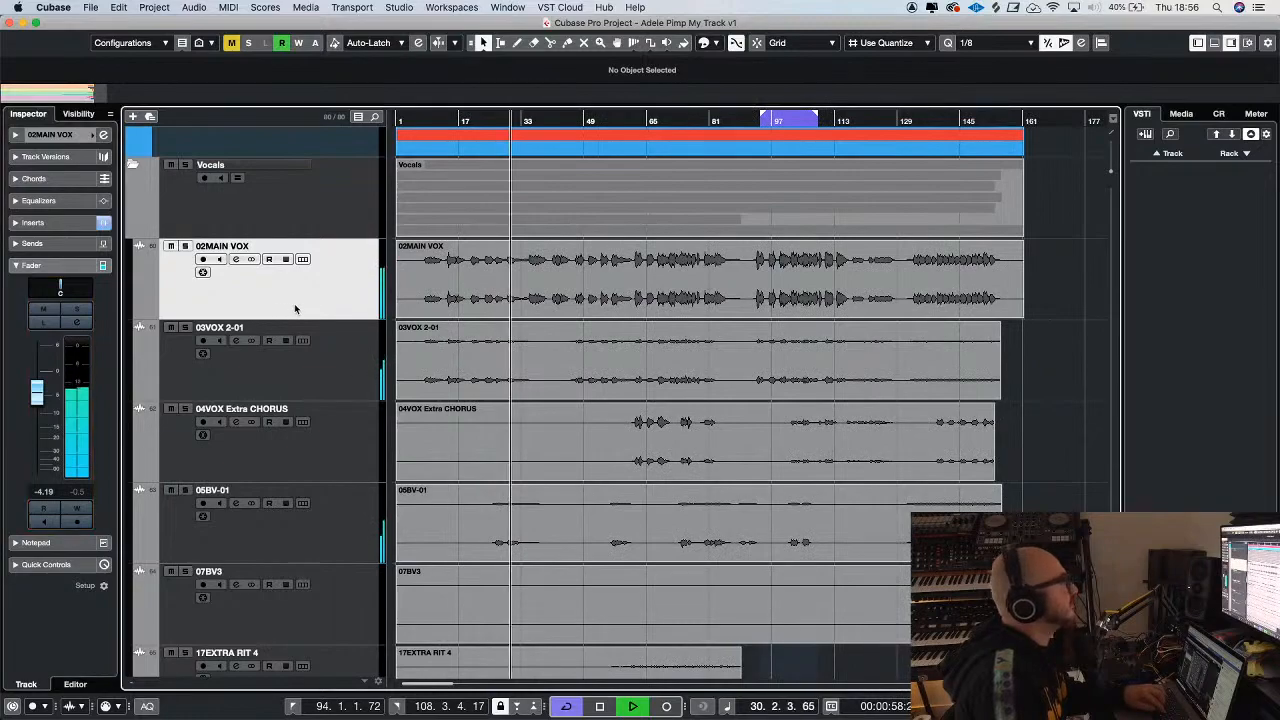
pyautogui.press('g')
pyautogui.scroll(5, 323, 434)
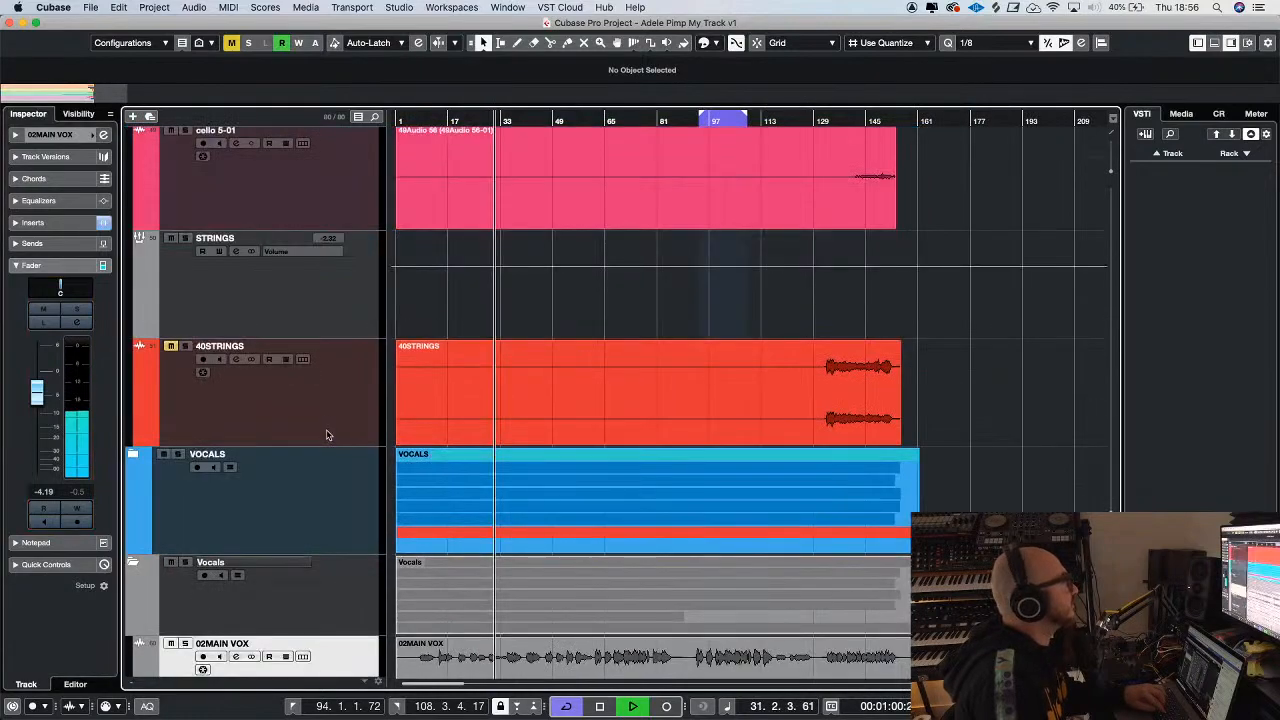
pyautogui.scroll(-5, 326, 436)
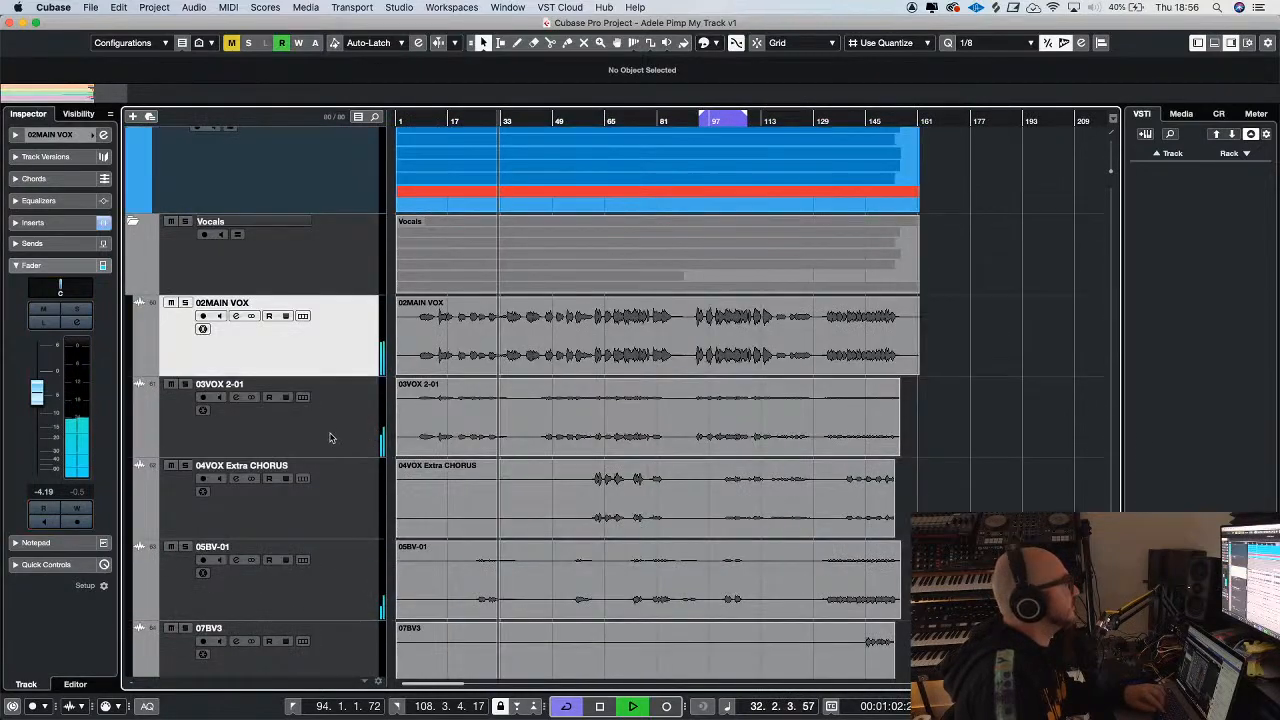
pyautogui.press('g')
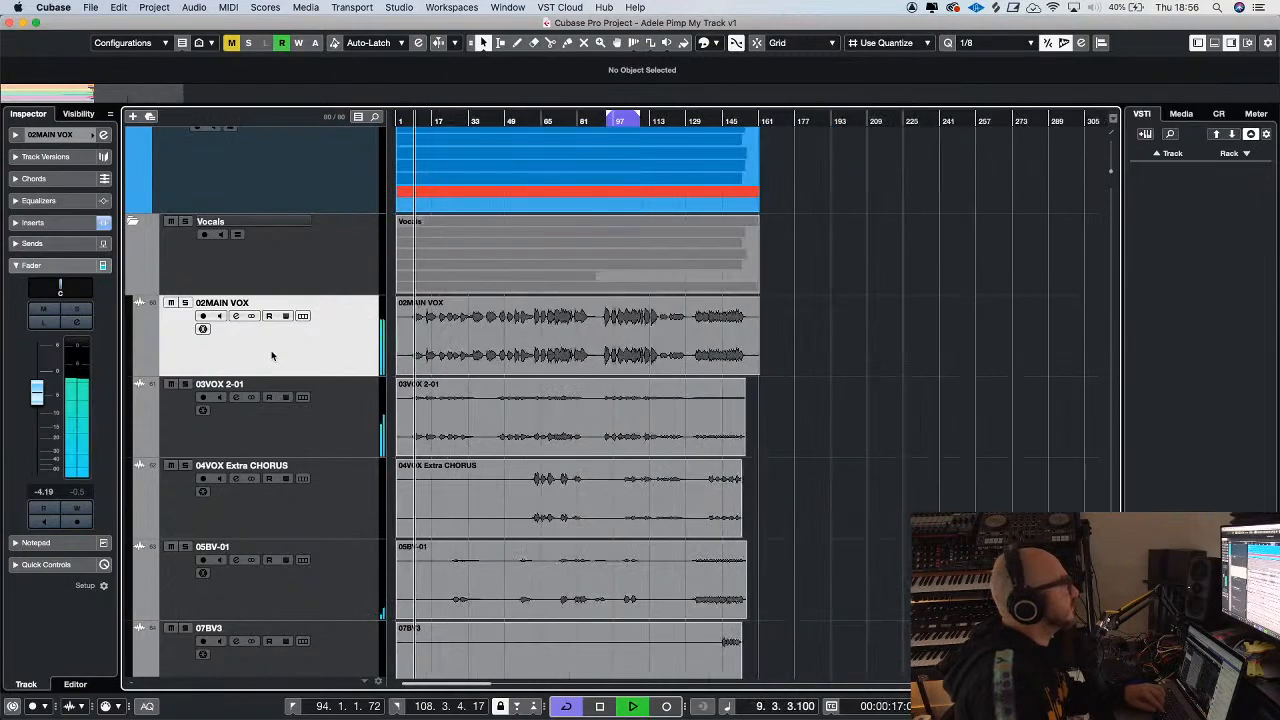
# Lower the 02MAIN VOX fader to -13.4 dB
pyautogui.moveTo(36, 394); pyautogui.dragTo(37, 435)
pyautogui.press('g')
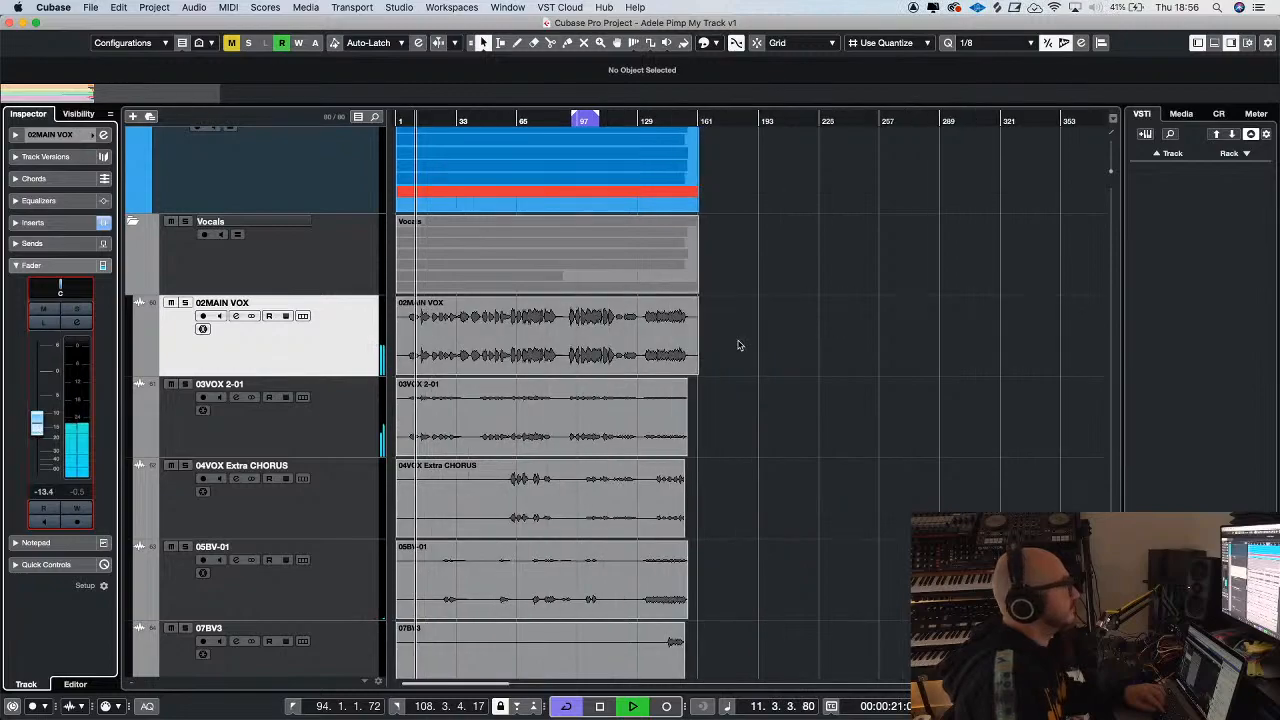
pyautogui.press('h')
pyautogui.press('h')
# Mute the original VOCALS folder and set the 02MAIN VOX fader to -4.55 dB
pyautogui.scroll(-3, 297, 278)
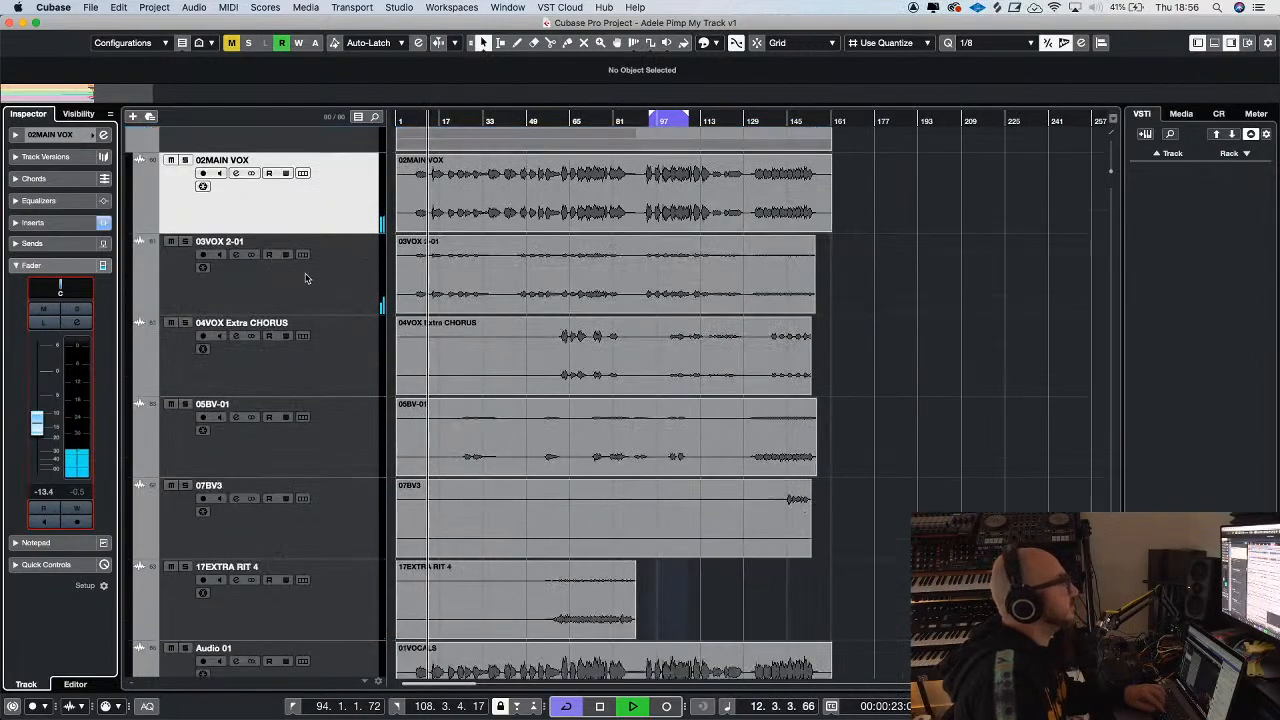
pyautogui.scroll(-2, 297, 278)
pyautogui.scroll(5, 320, 333)
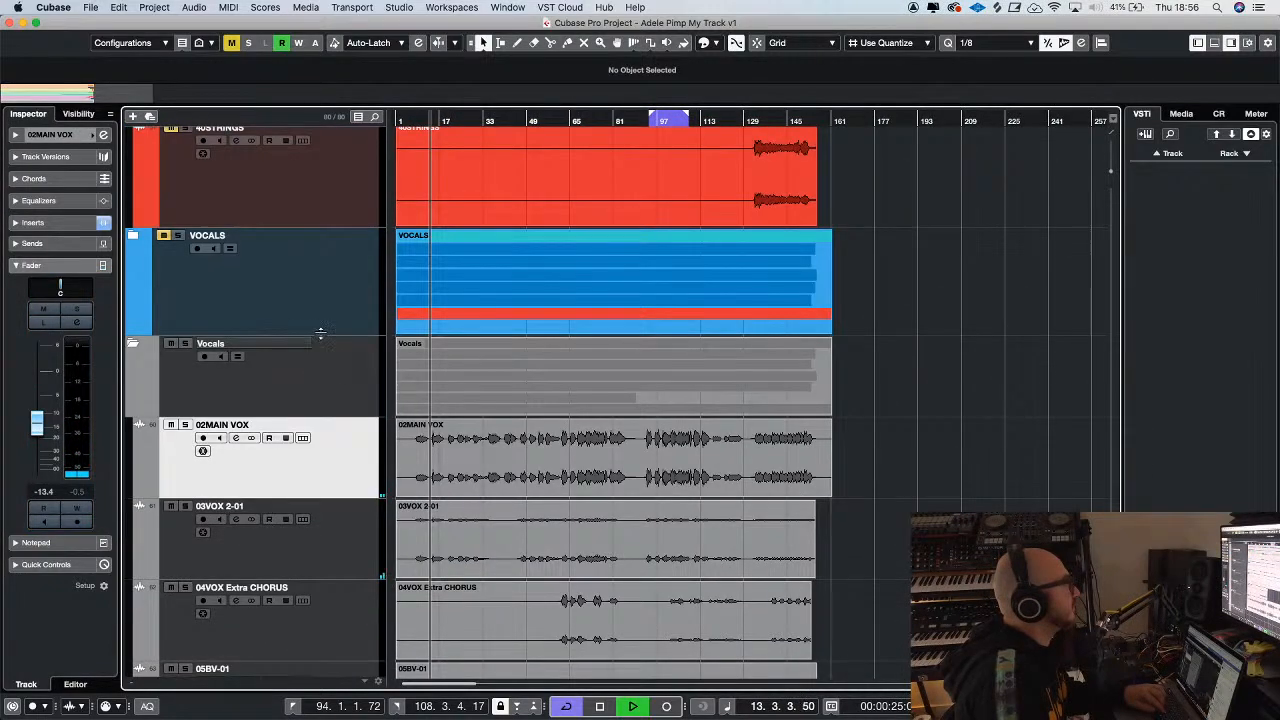
pyautogui.moveTo(38, 432); pyautogui.dragTo(40, 402)
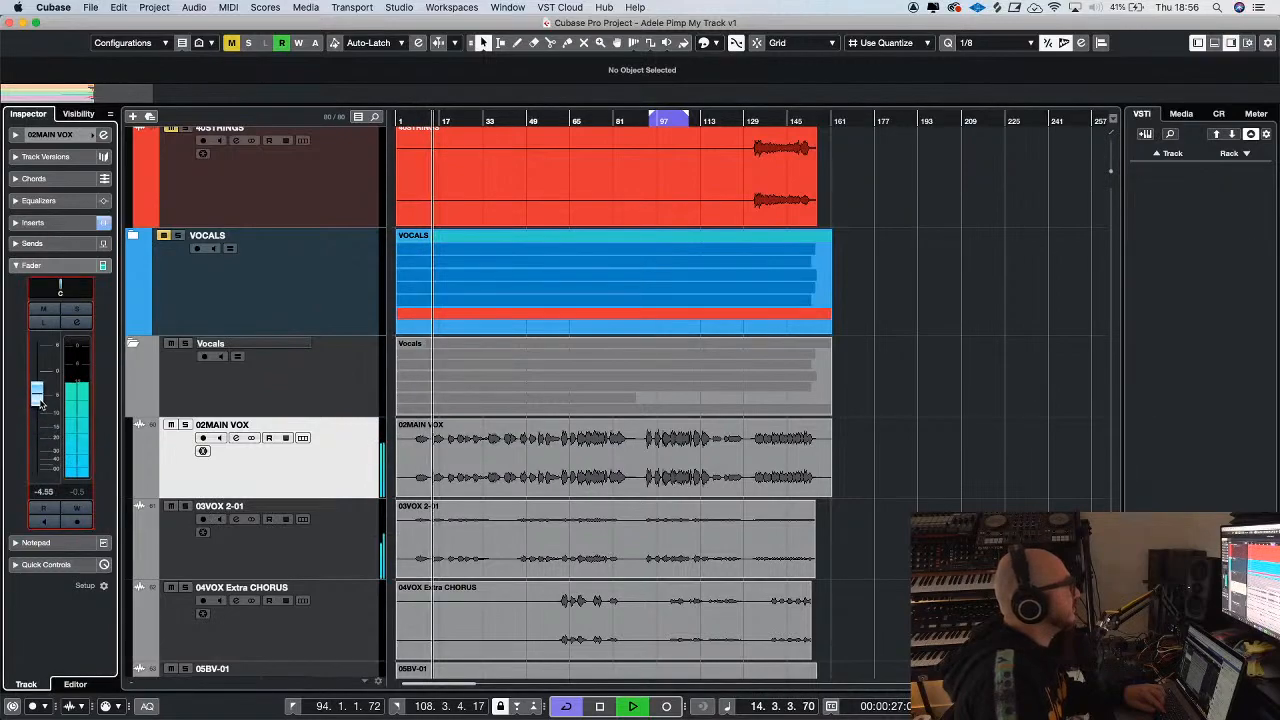
pyautogui.press('g')
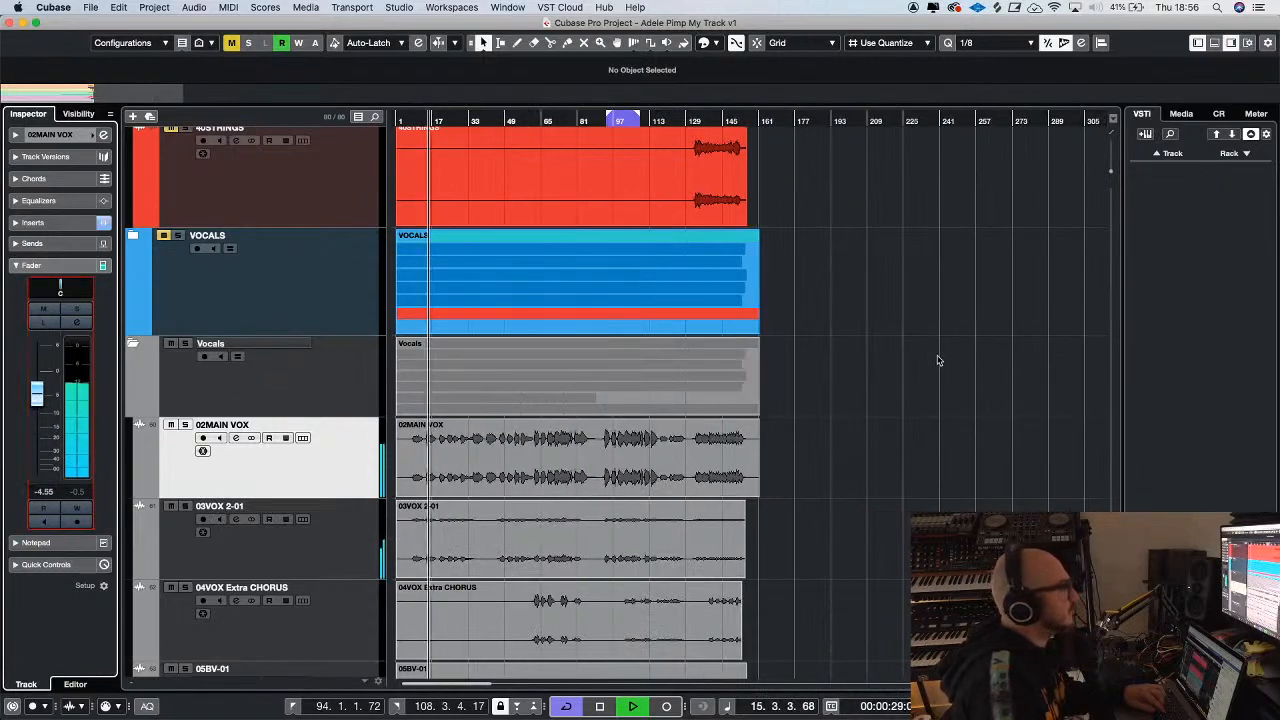
# Add a stereo Kramer Tape FX channel inside the folder, fed from the 02MAIN VOX channel
pyautogui.scroll(-3, 938, 360)
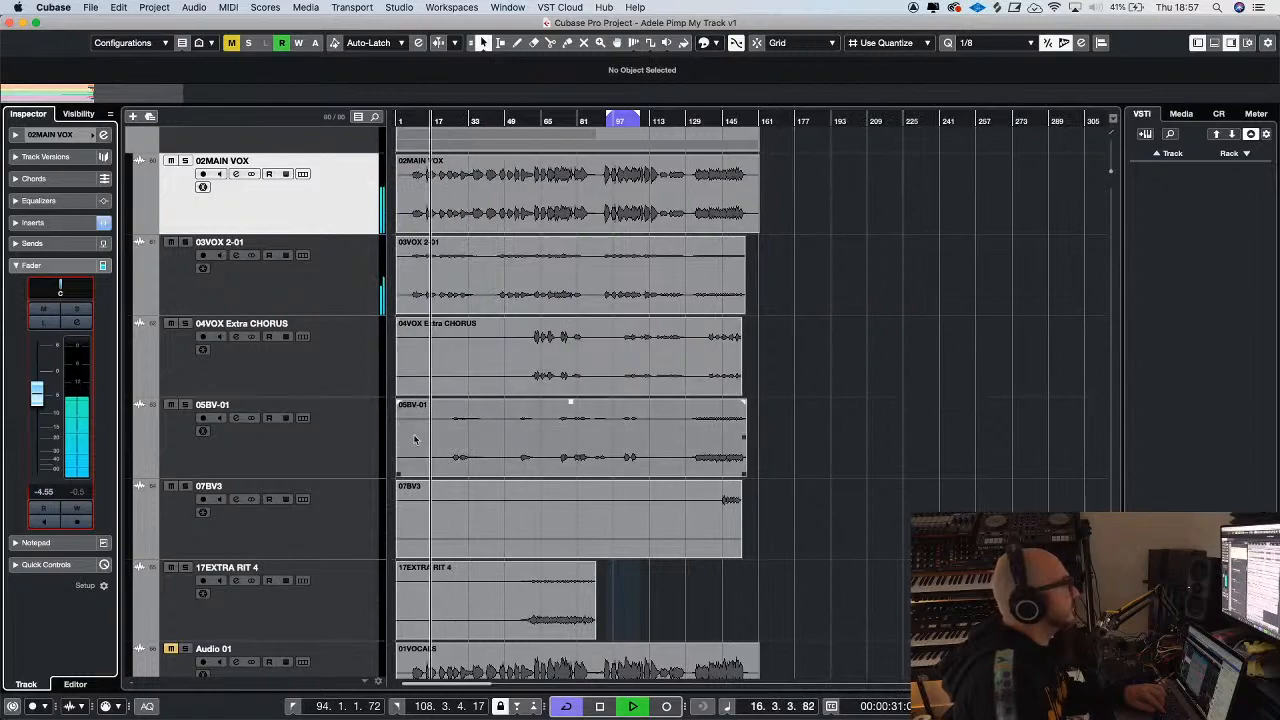
pyautogui.press('space')
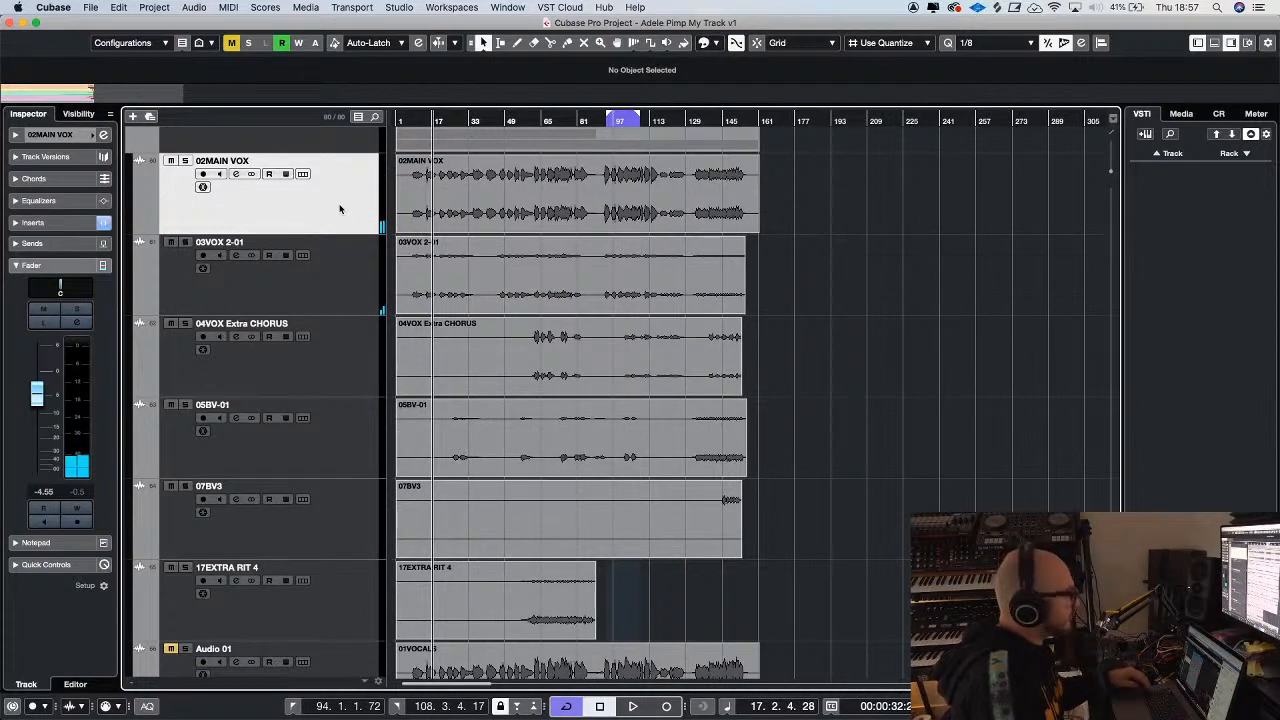
pyautogui.rightClick(286, 193)
pyautogui.moveTo(485, 199)
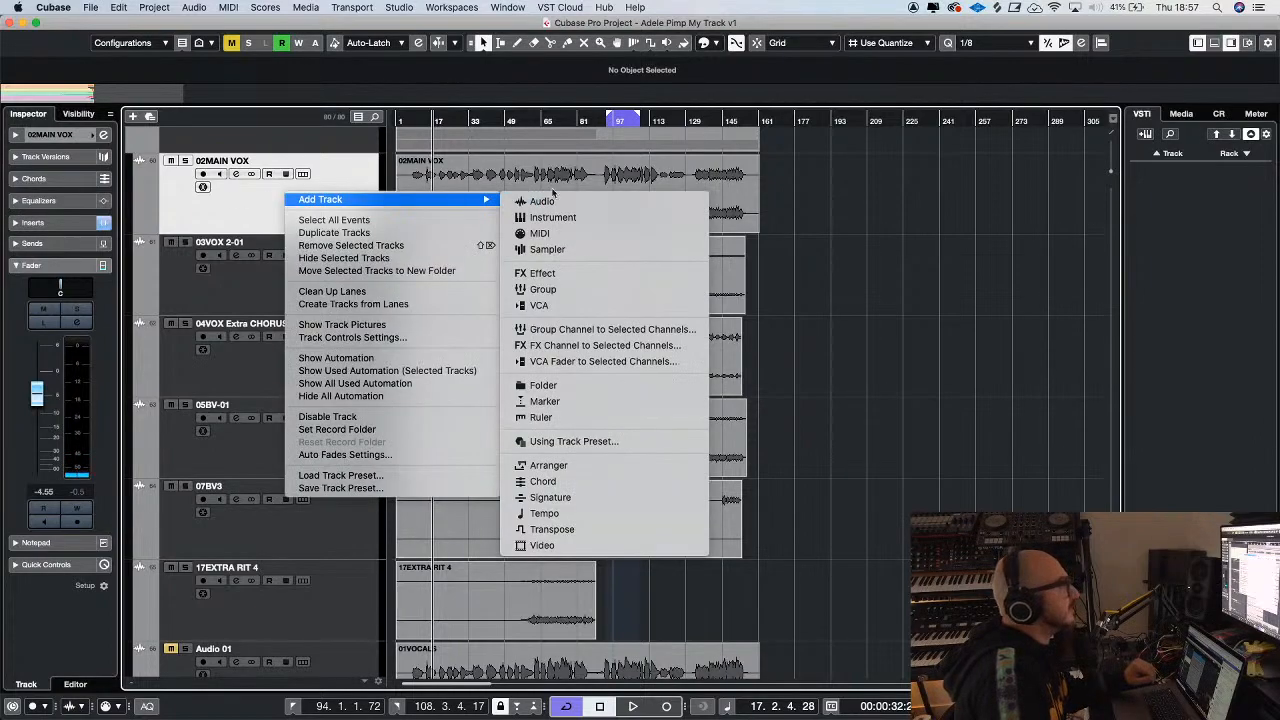
pyautogui.click(588, 346)
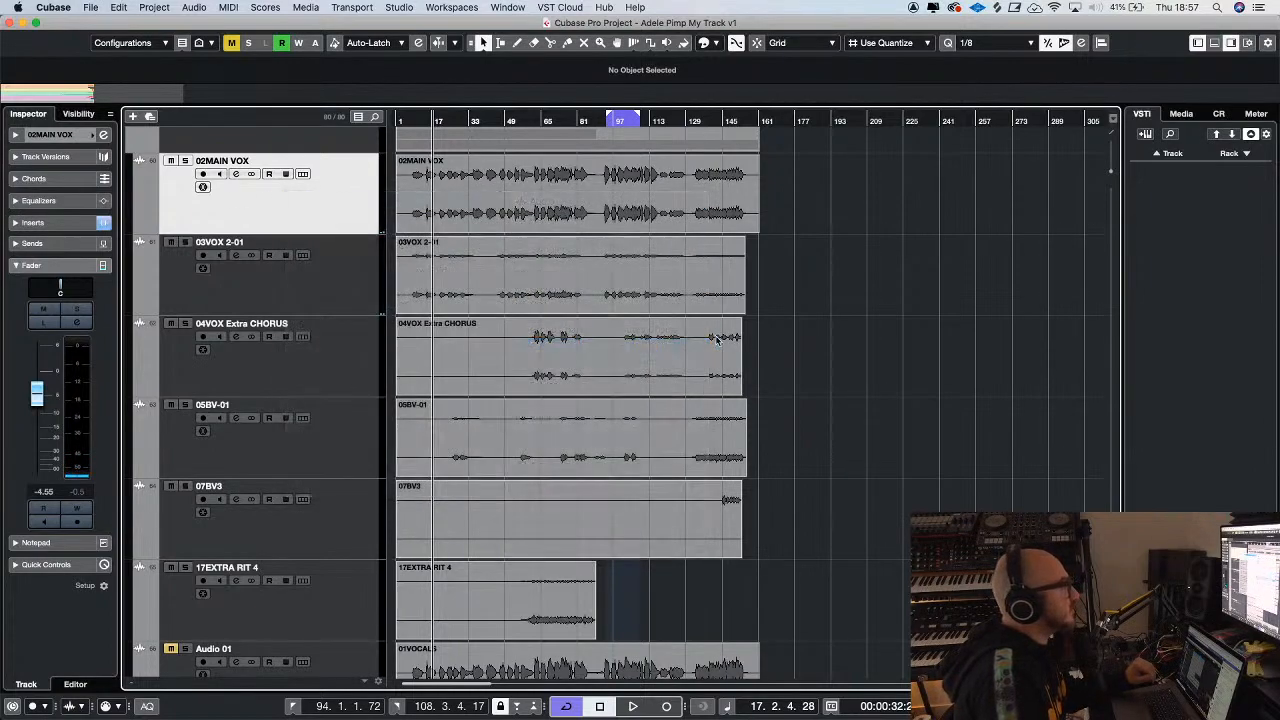
pyautogui.click(453, 289)
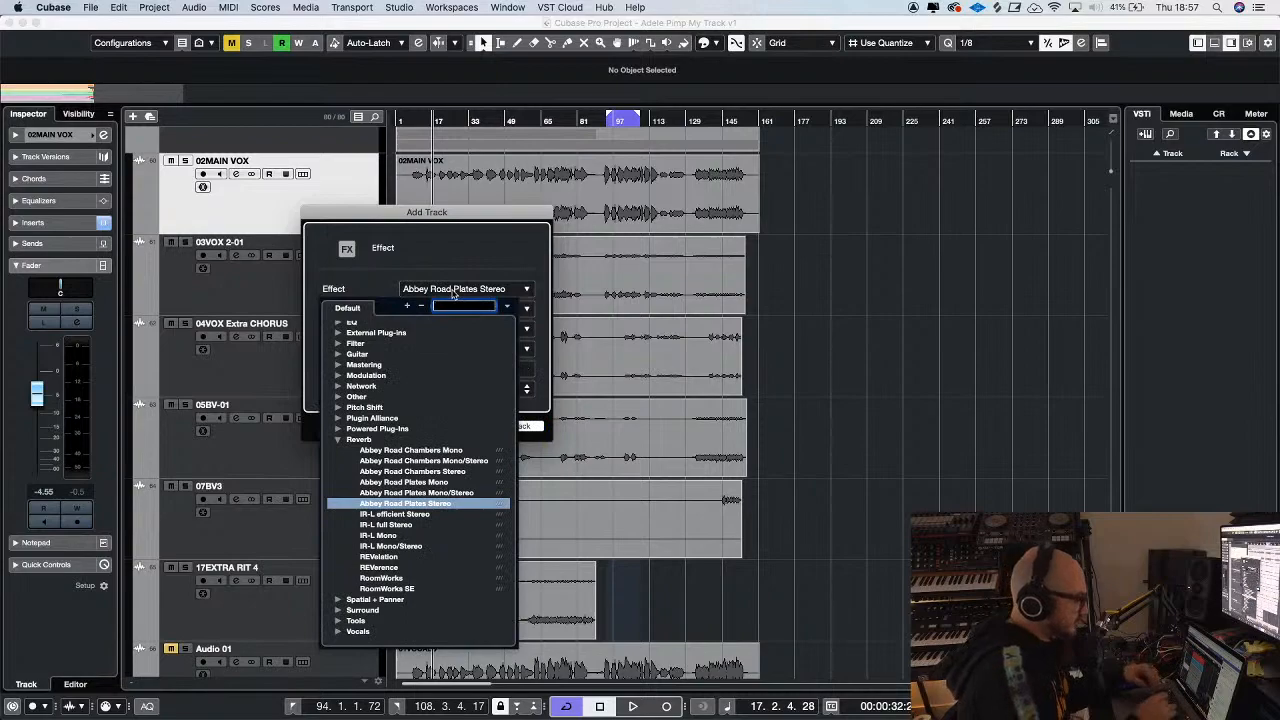
pyautogui.write('tape')
pyautogui.click(441, 352)
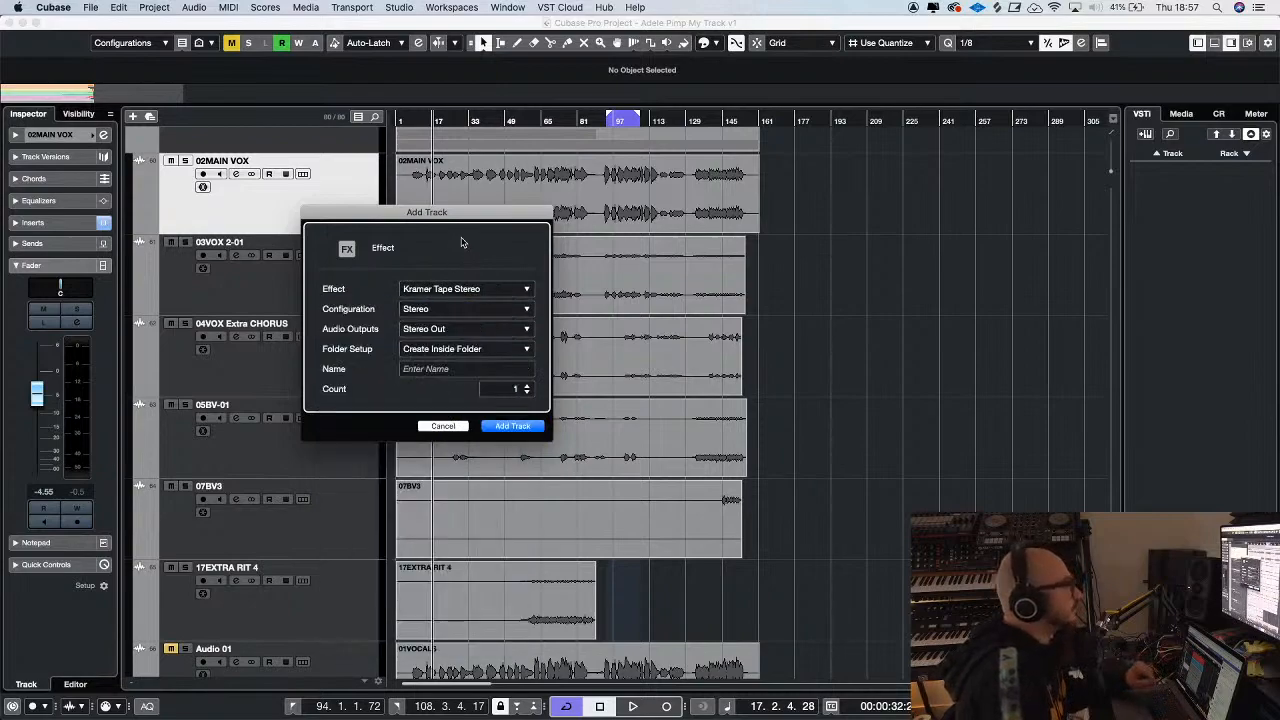
pyautogui.press('Return')
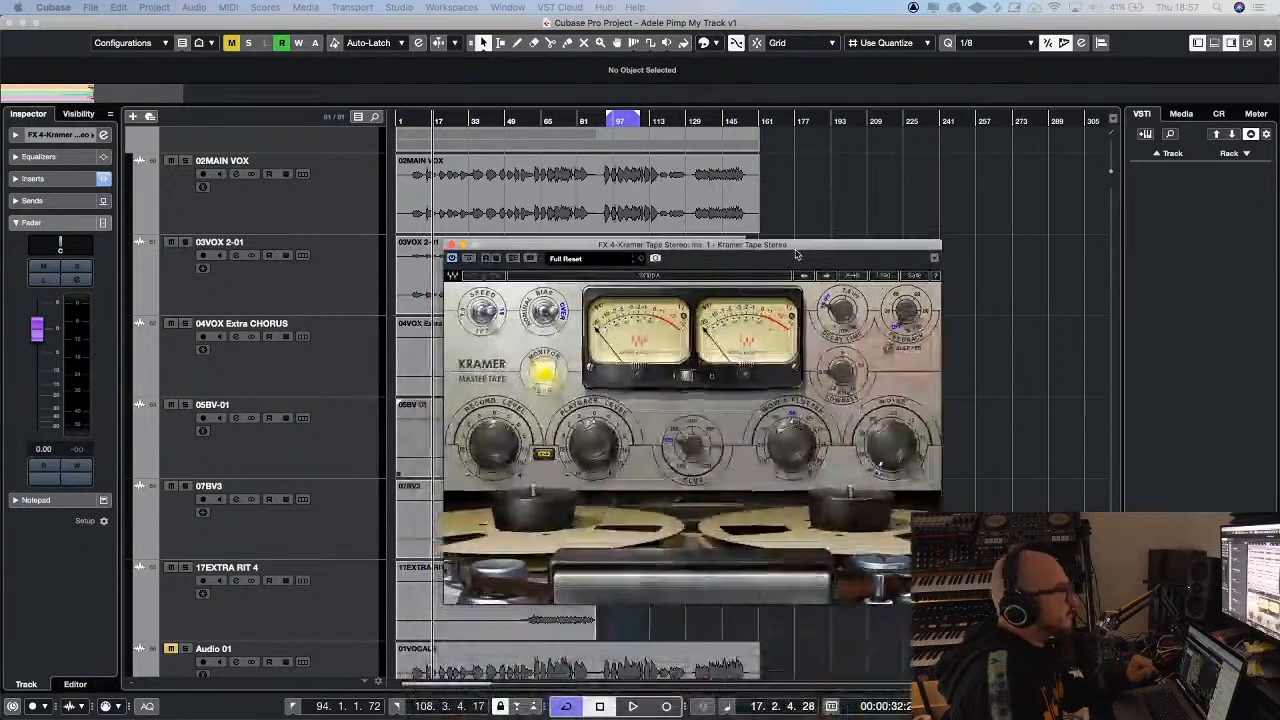
# Solo 02MAIN VOX and loop playback over its opening section from about bar 10 to bar 35
pyautogui.click(184, 161)
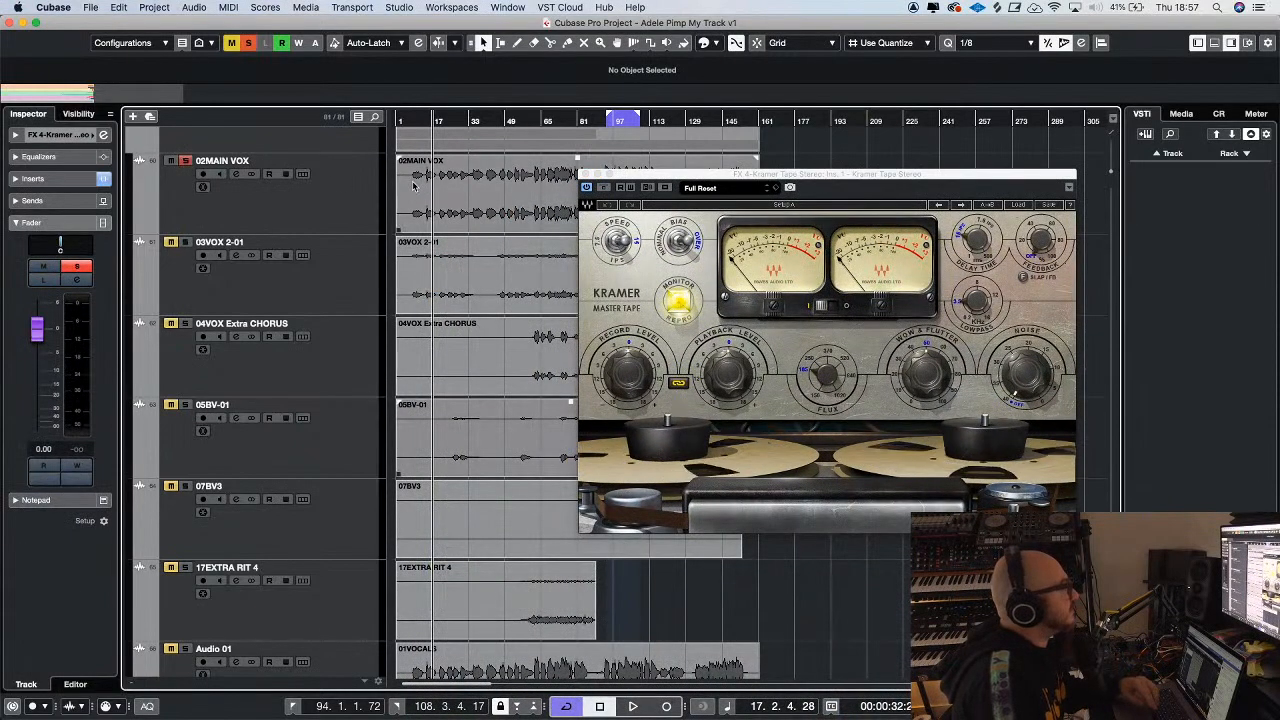
pyautogui.press('2')
pyautogui.moveTo(415, 208); pyautogui.dragTo(470, 204)
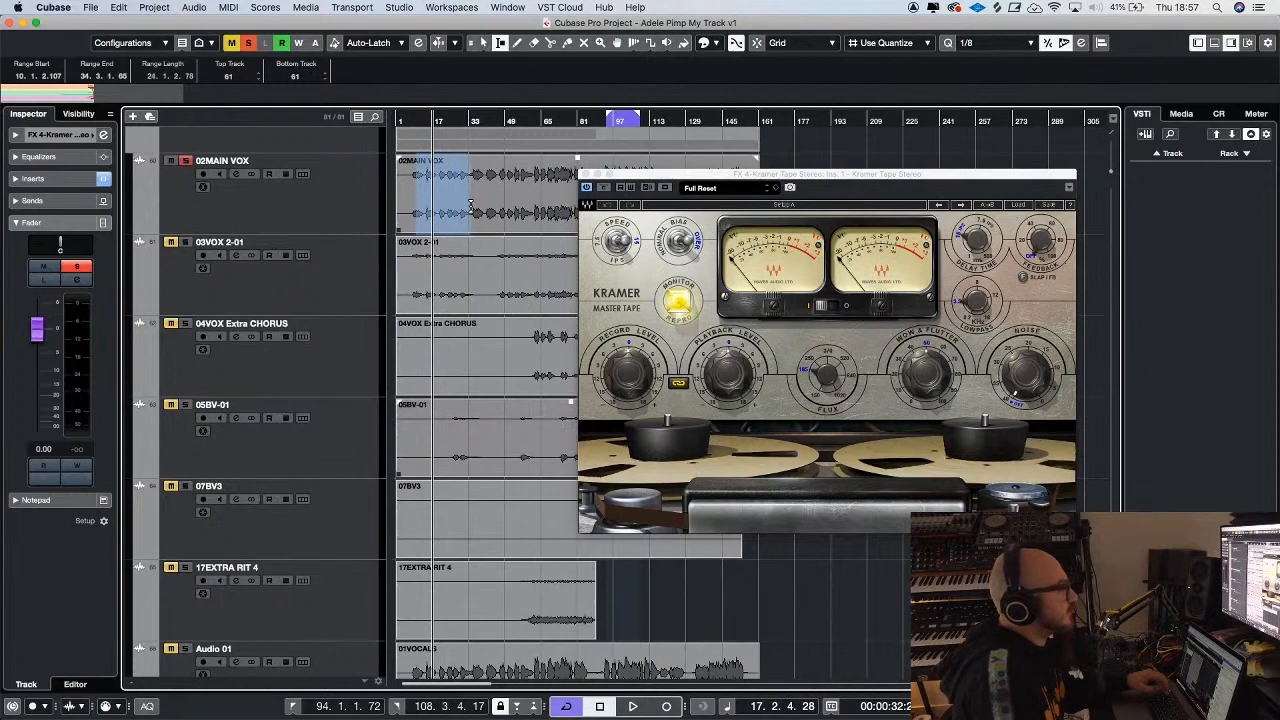
pyautogui.press('p')
pyautogui.press('space')
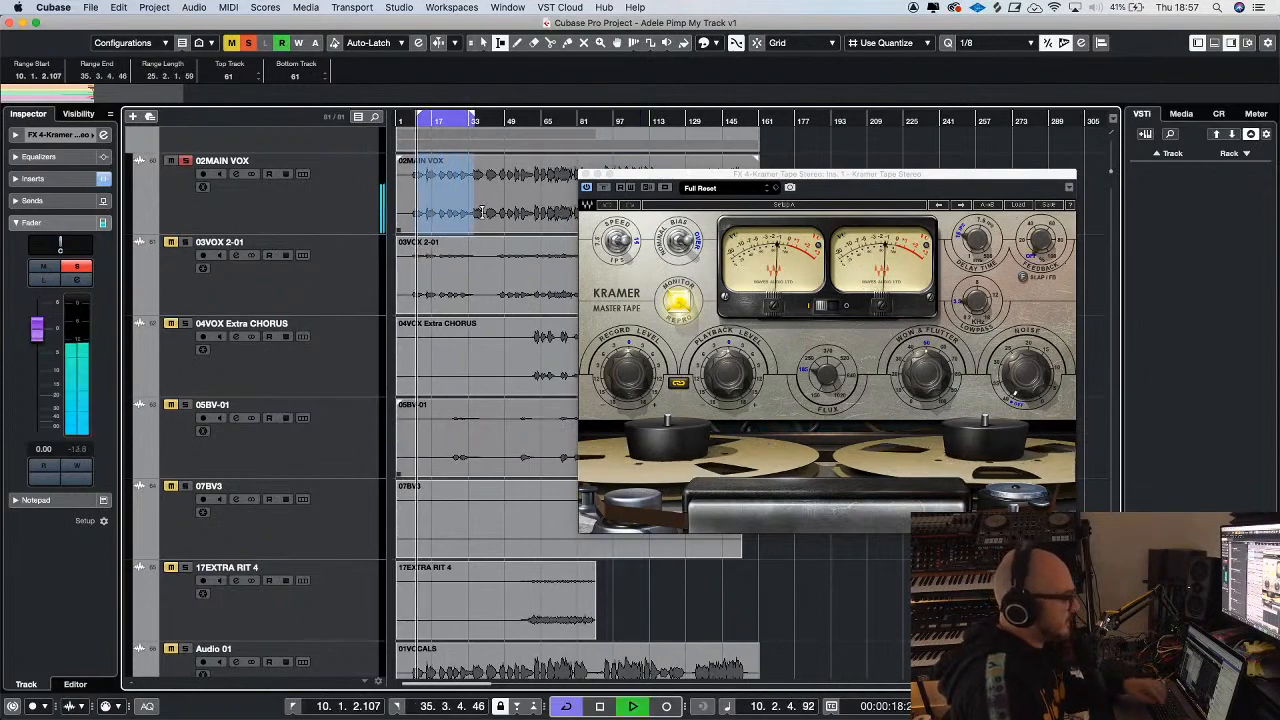
pyautogui.click(298, 221)
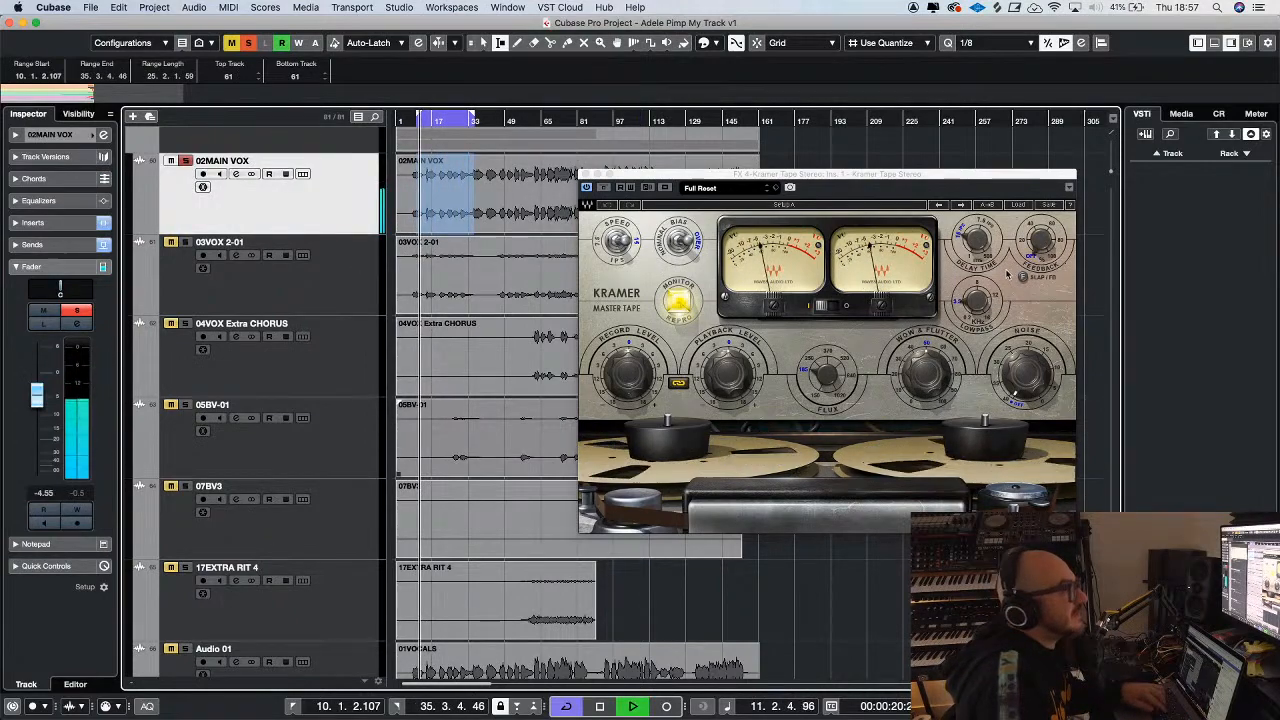
# Raise the Kramer Tape feedback while the soloed vocal plays, and turn off the 02MAIN VOX solo
pyautogui.click(942, 218)
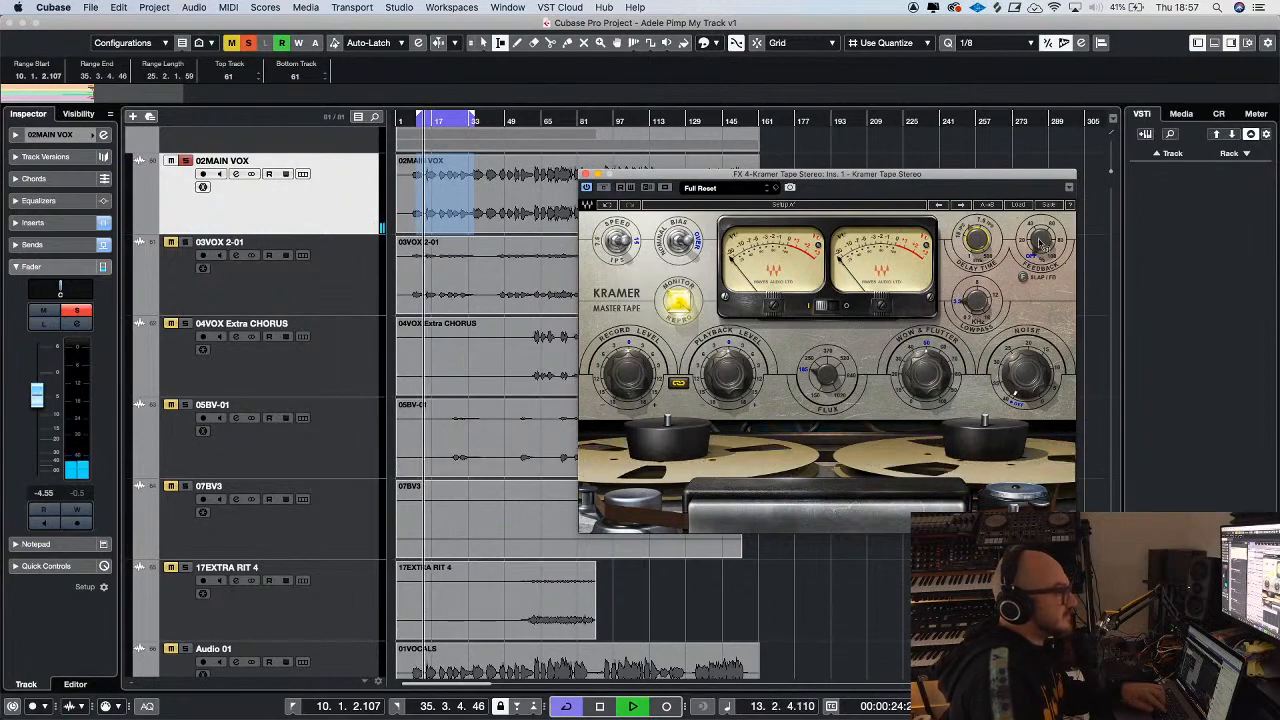
pyautogui.moveTo(1035, 243); pyautogui.dragTo(1035, 226)
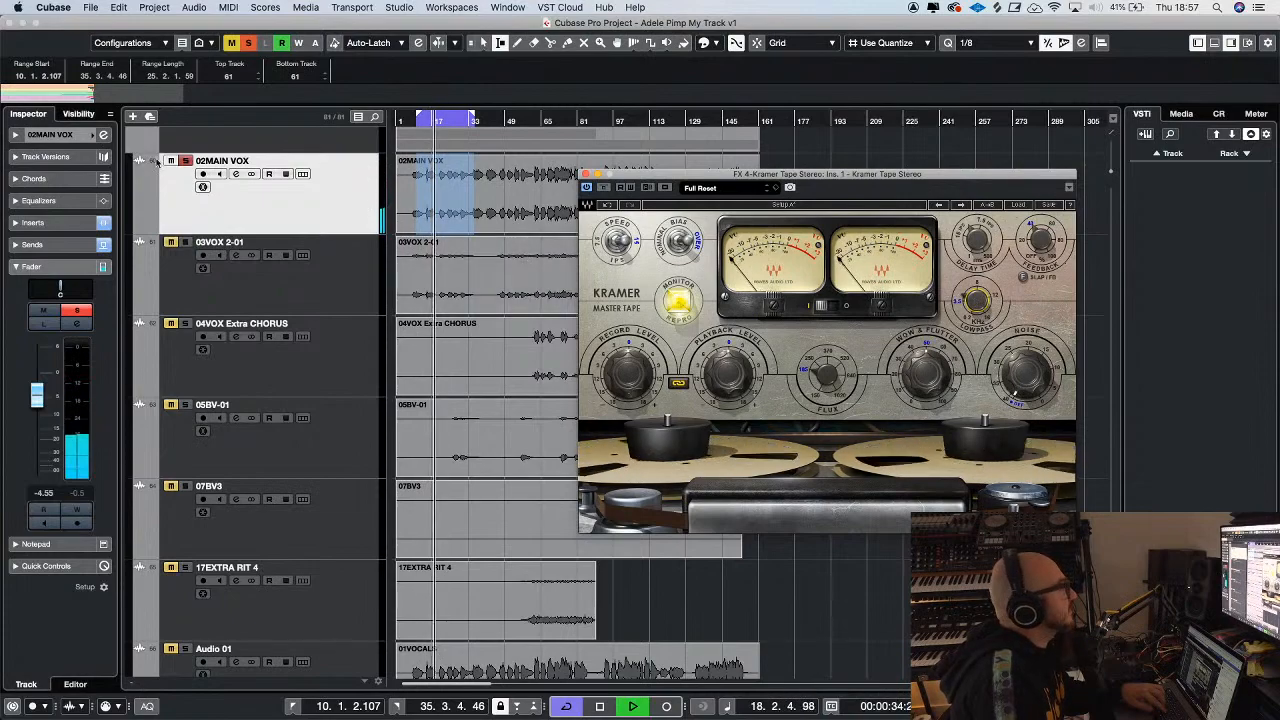
pyautogui.click(186, 161)
pyautogui.press('g')
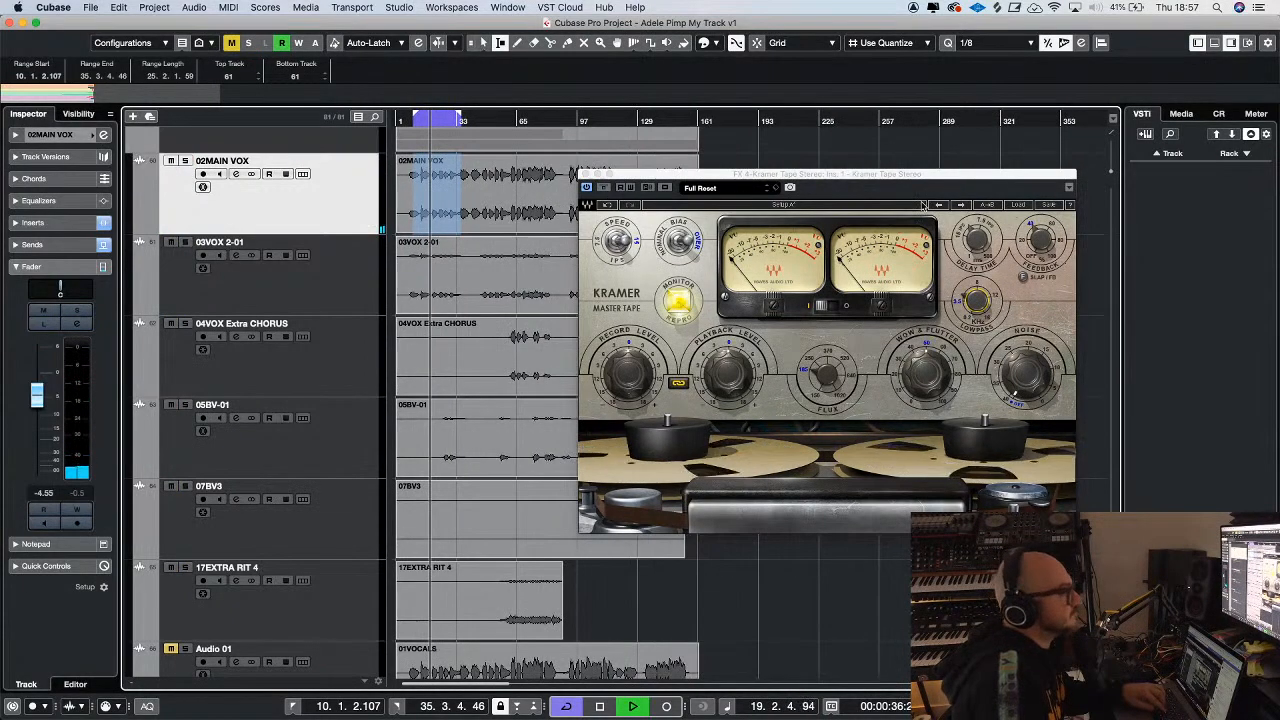
# Adjust the Kramer Tape delay time and lowpass while all the vocals play
pyautogui.click(979, 239)
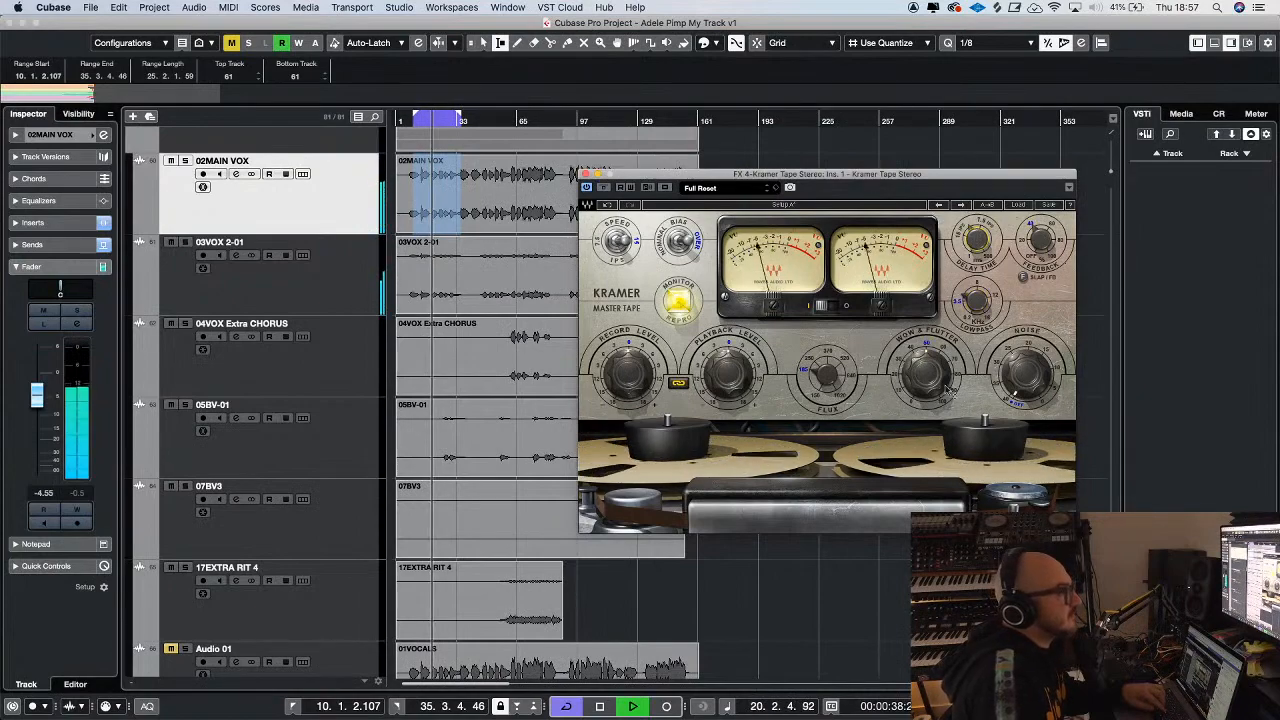
pyautogui.click(978, 302)
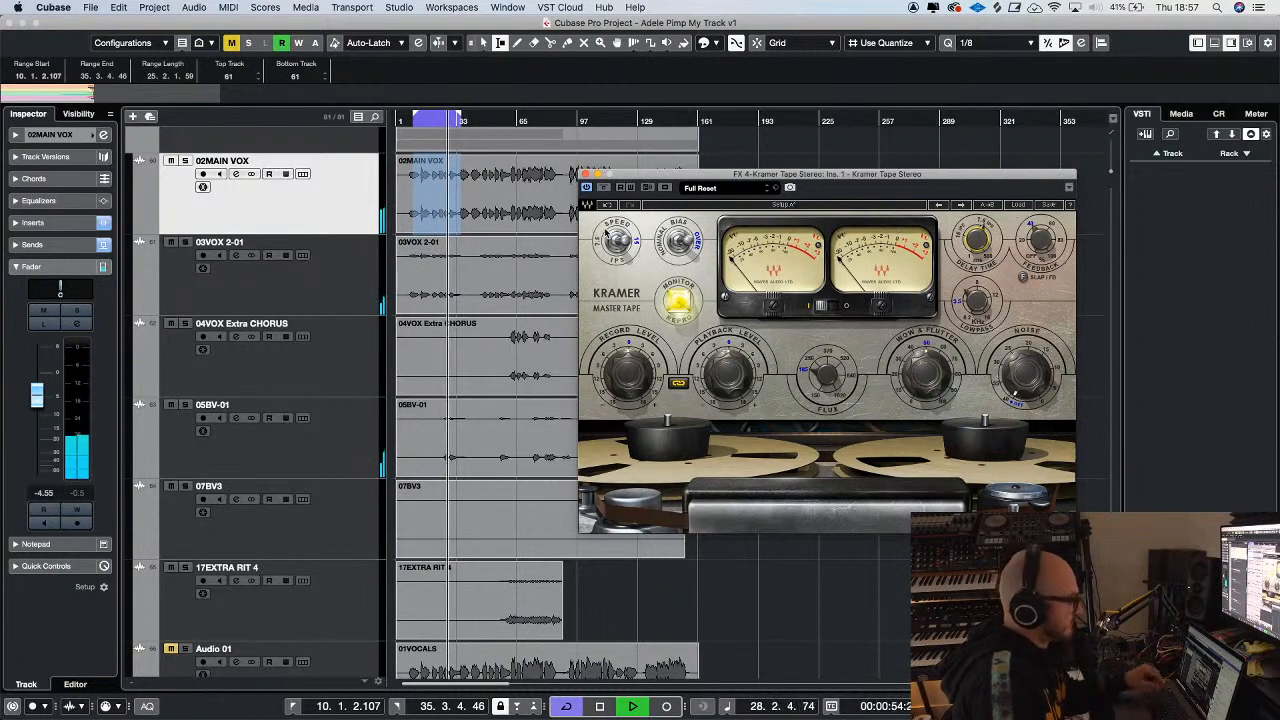
pyautogui.moveTo(652, 182); pyautogui.dragTo(599, 184)
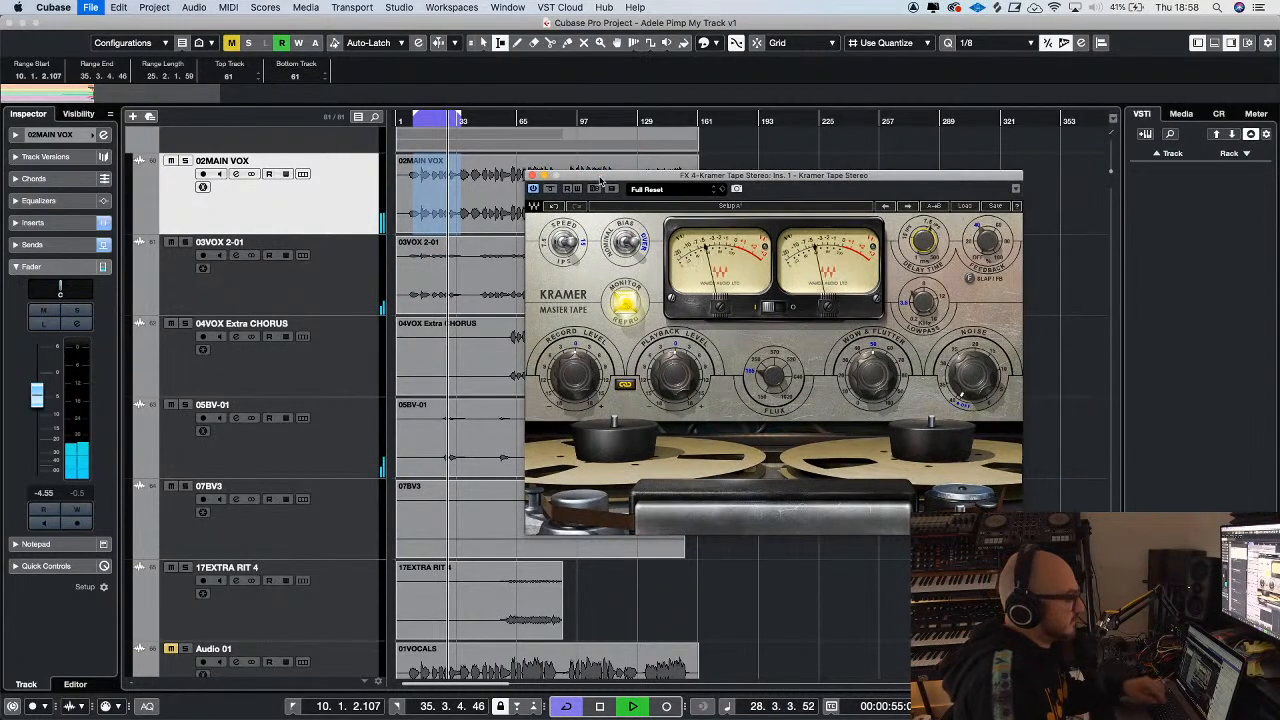
# Replay the loop from its start, check the tape delay time setting, and close the Kramer Tape window
pyautogui.click(254, 203)
pyautogui.press('space')
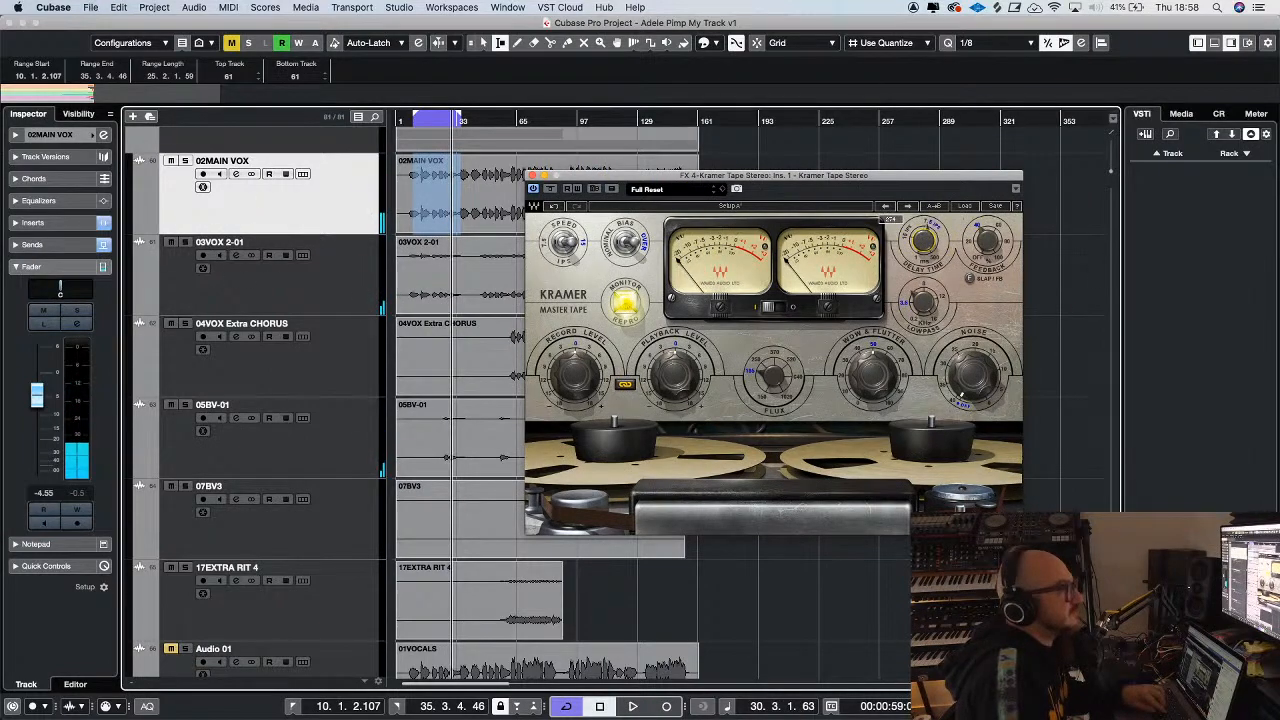
pyautogui.click(418, 120)
pyautogui.press('space')
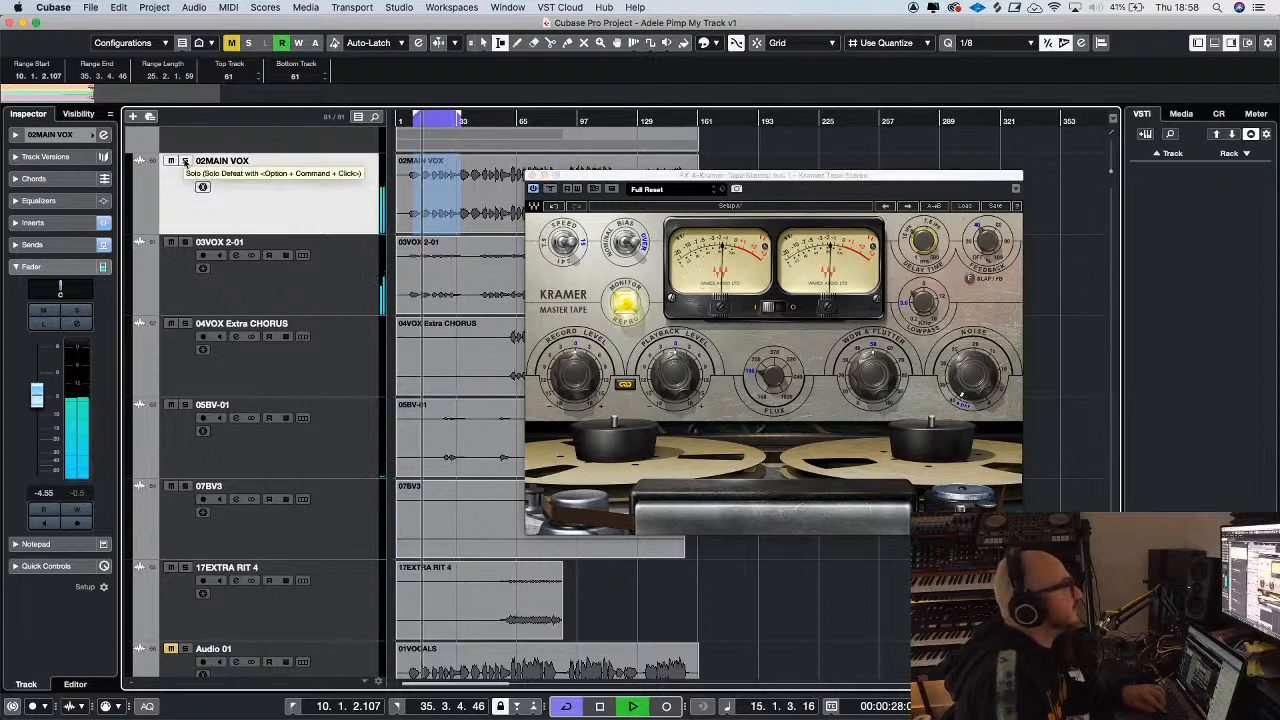
pyautogui.click(931, 246)
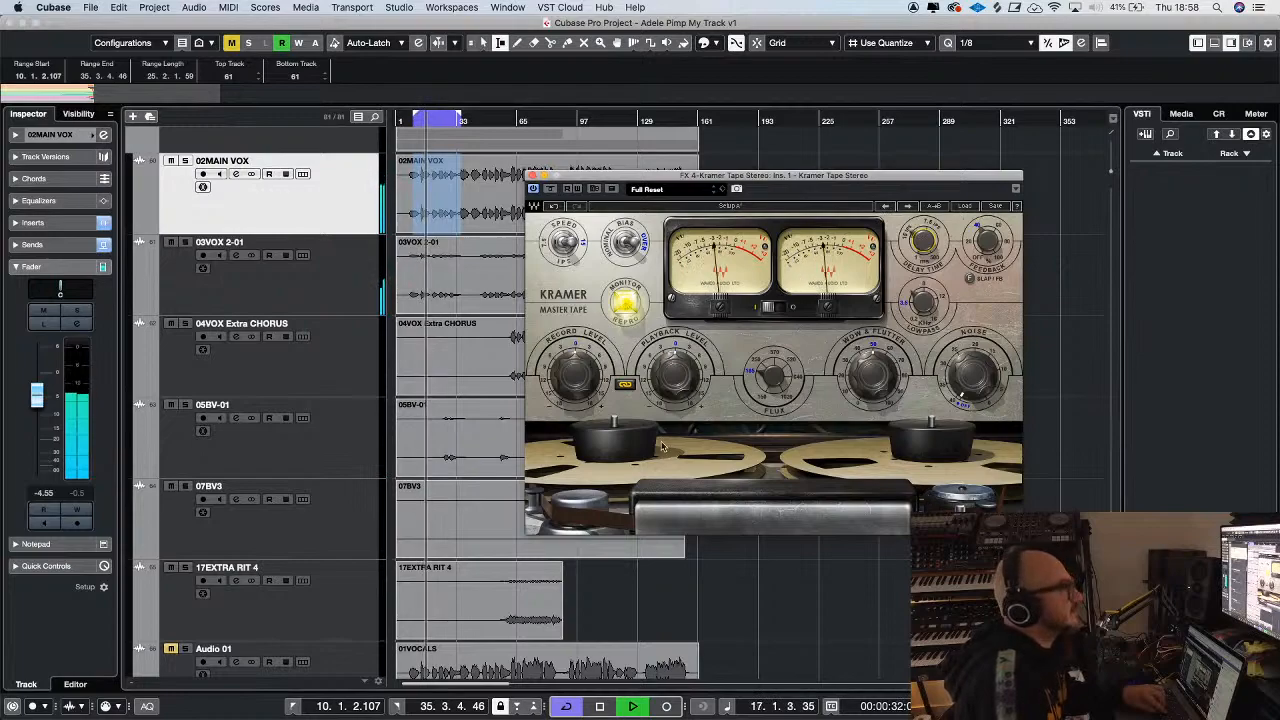
pyautogui.click(533, 176)
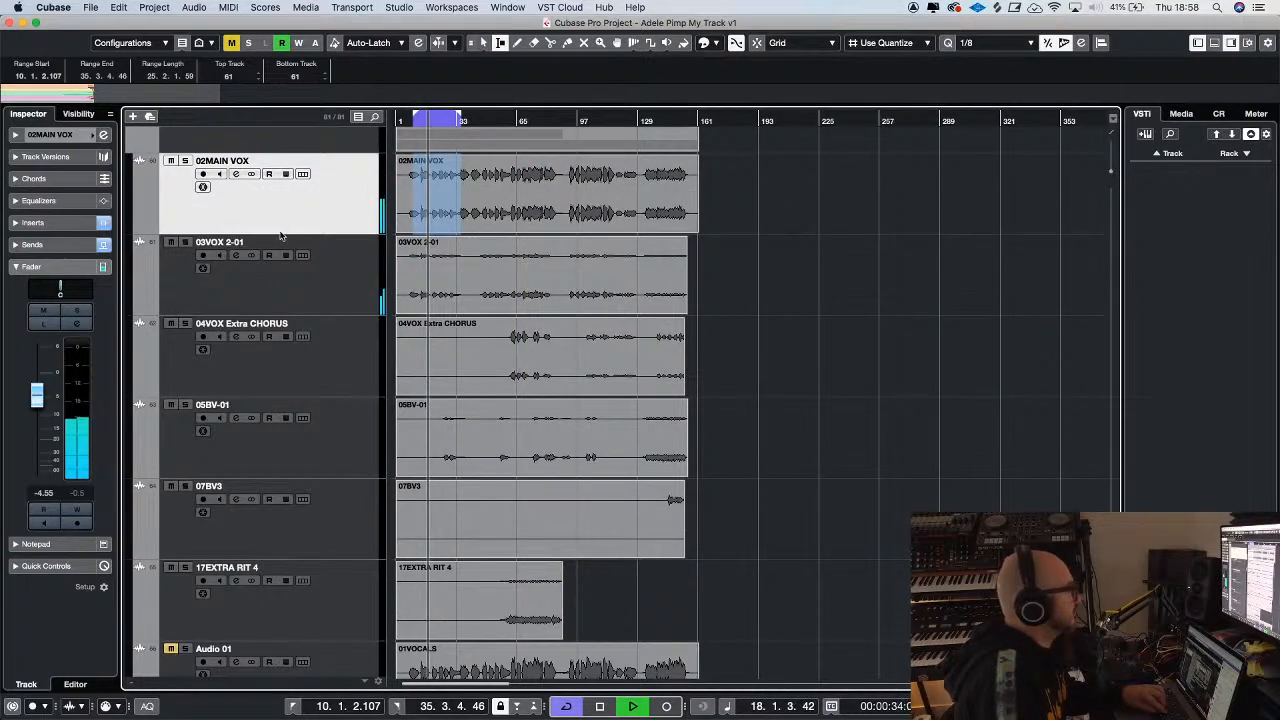
# Lower the 03VOX 2-01 fader to -7.84 dB and the 02MAIN VOX fader to -8.78 dB
pyautogui.click(335, 296)
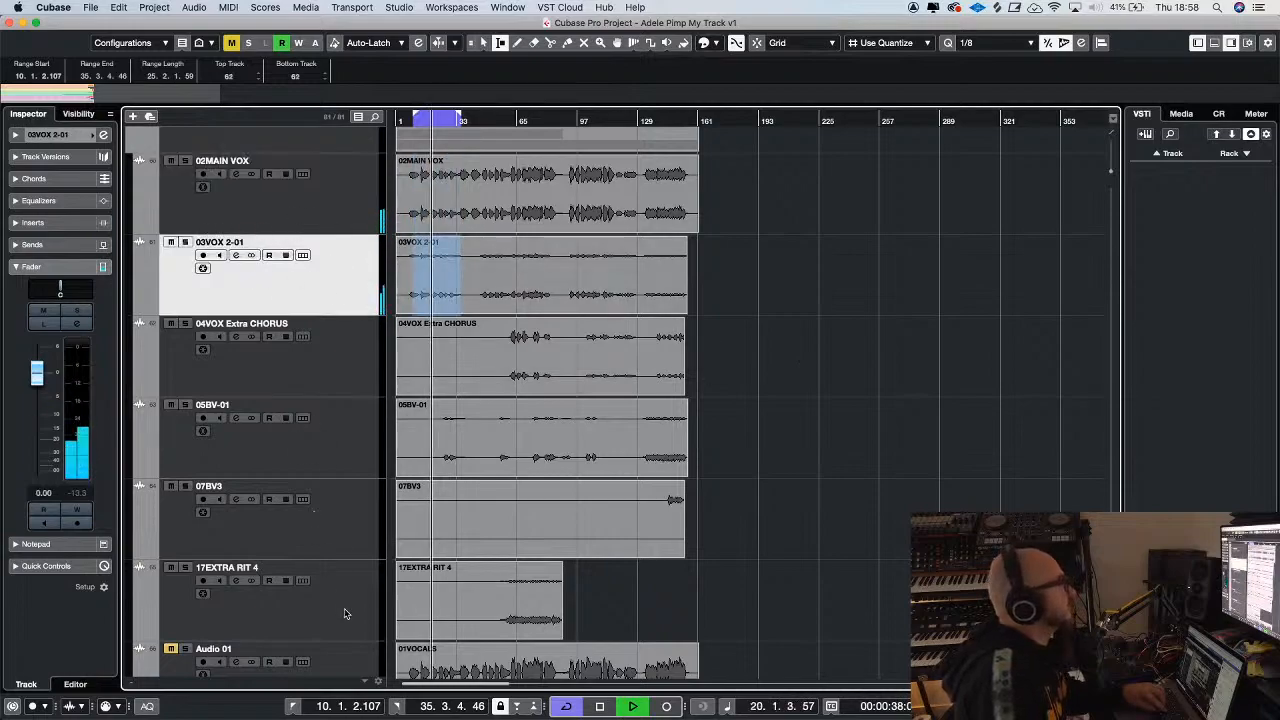
pyautogui.click(210, 225)
pyautogui.moveTo(34, 398)
pyautogui.mouseDown()
pyautogui.moveTo(37, 421)
pyautogui.moveTo(40, 389)
pyautogui.moveTo(38, 414)
pyautogui.mouseUp()
pyautogui.press('g')
pyautogui.press('h')
pyautogui.press('h')
pyautogui.click(301, 278)
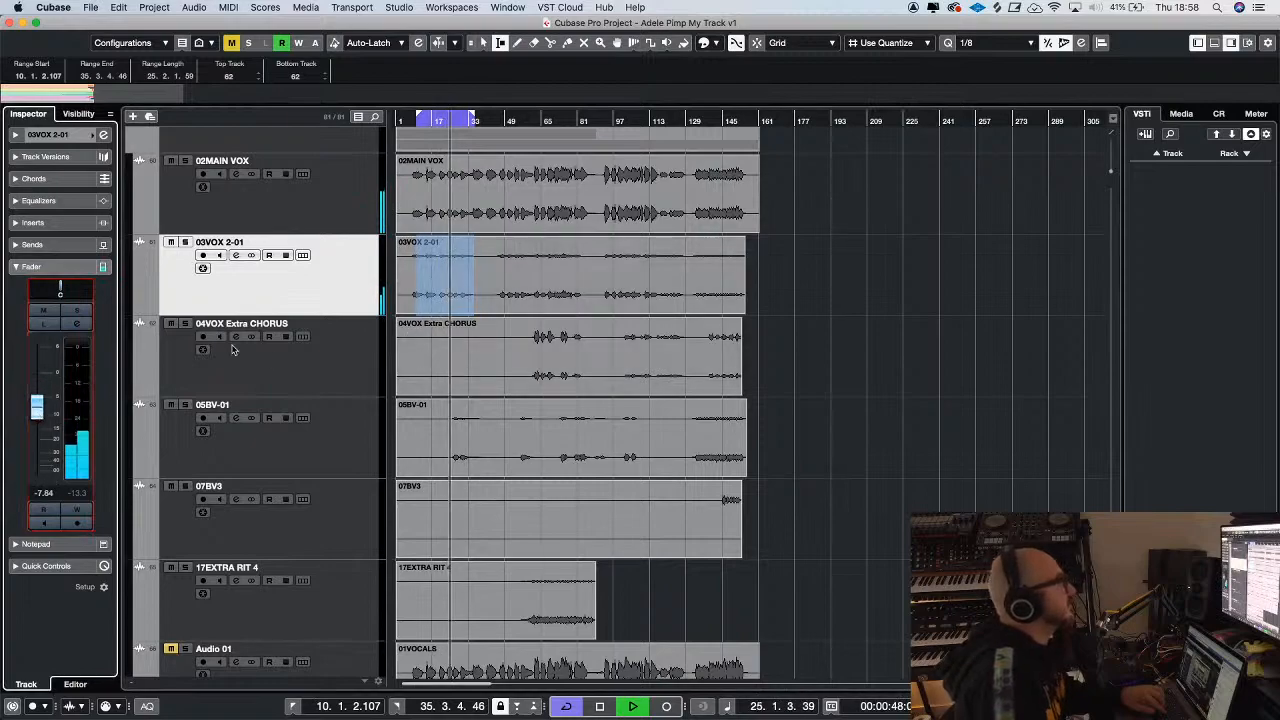
pyautogui.click(271, 212)
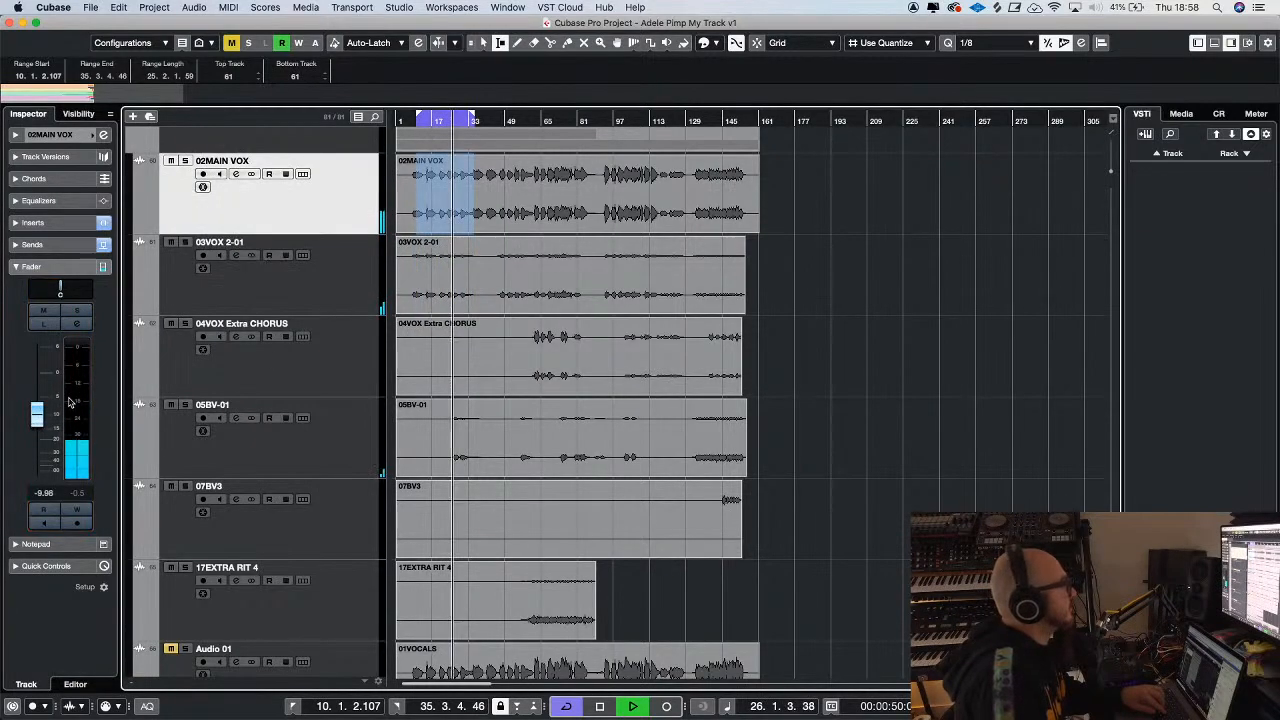
pyautogui.press('space')
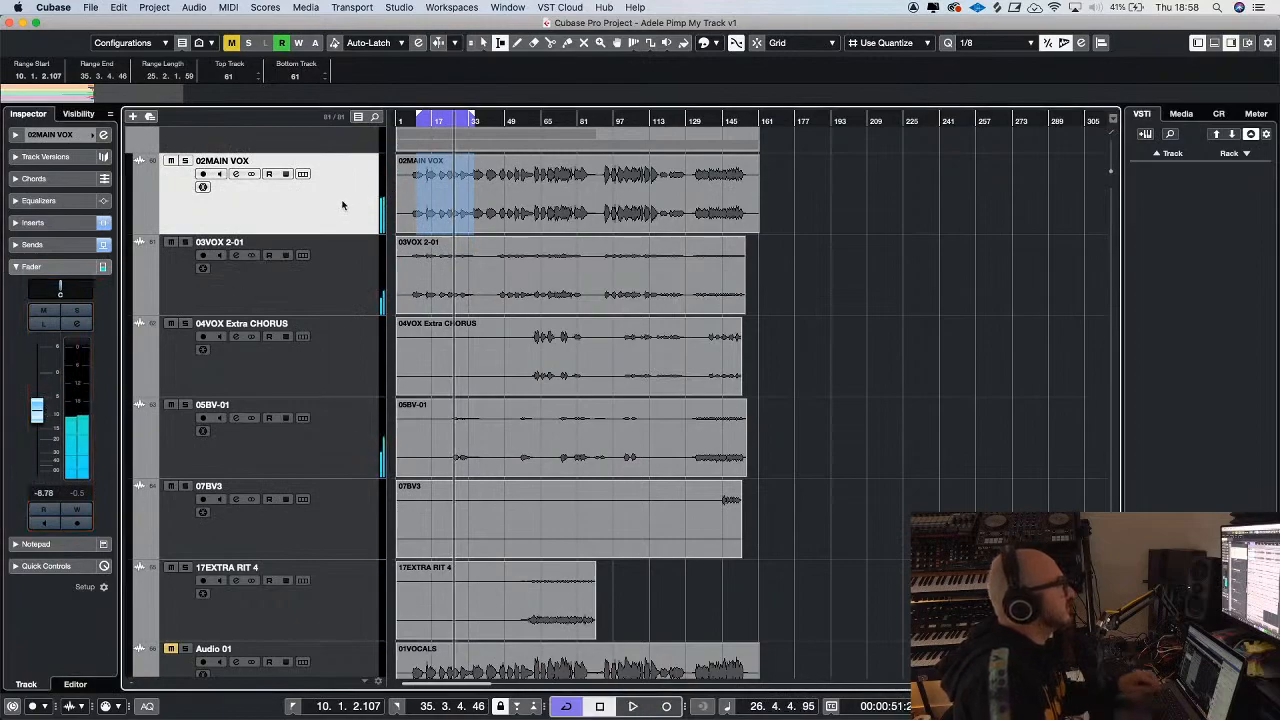
# Route the tracks from 02MAIN VOX to 17EXTRA RIT 4 to a new stereo group channel named Vocals, created outside the folder
pyautogui.keyDown('shift'); pyautogui.click(343, 616); pyautogui.keyUp('shift')
pyautogui.rightClick(346, 612)
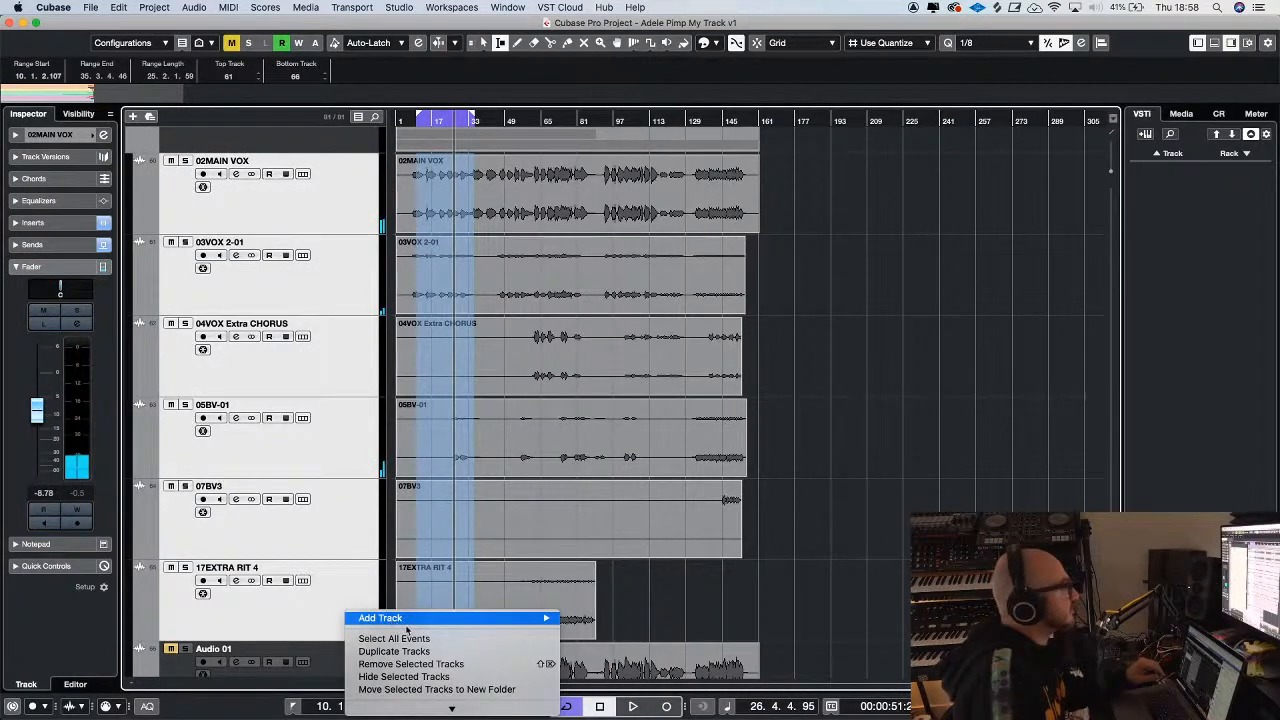
pyautogui.moveTo(470, 618)
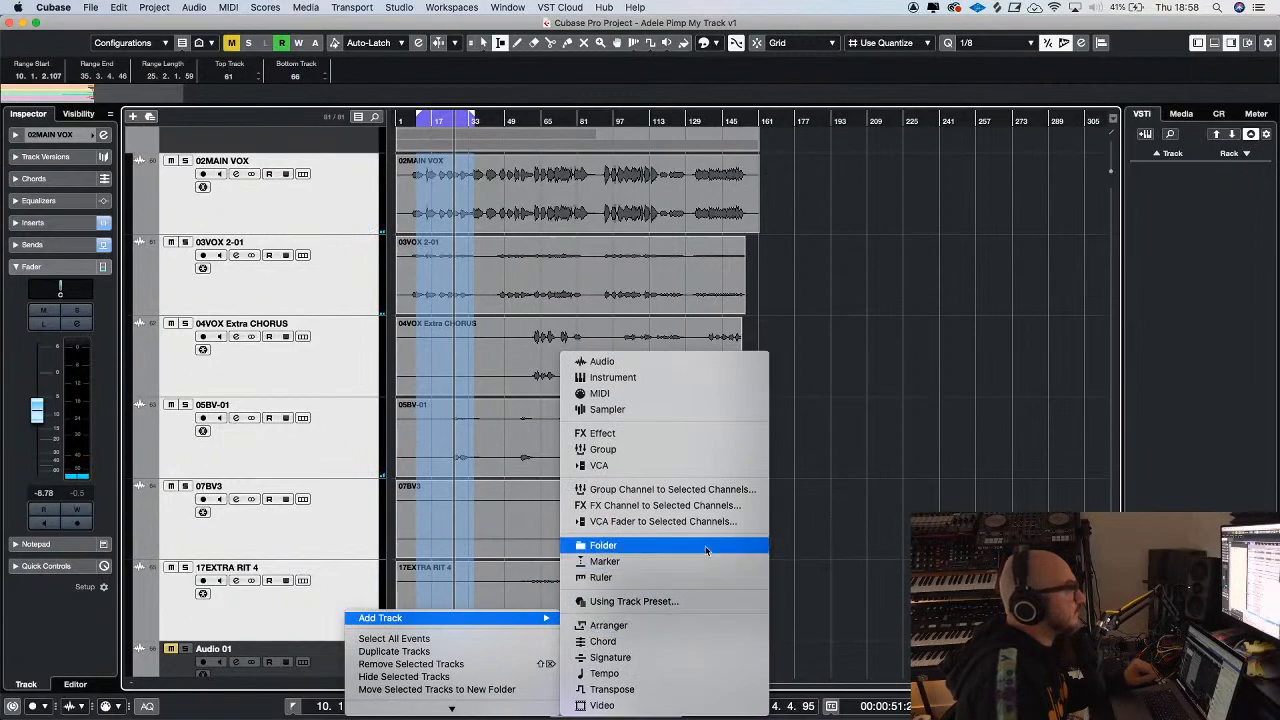
pyautogui.click(703, 490)
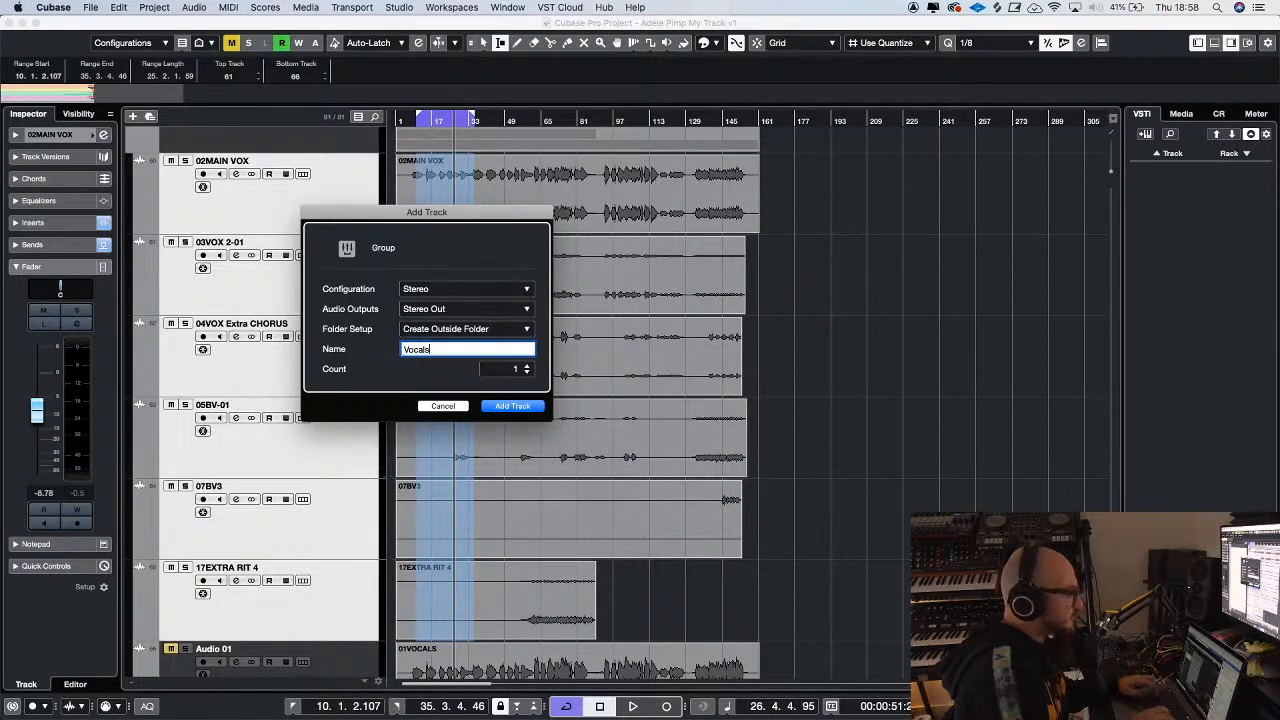
pyautogui.press('Return')
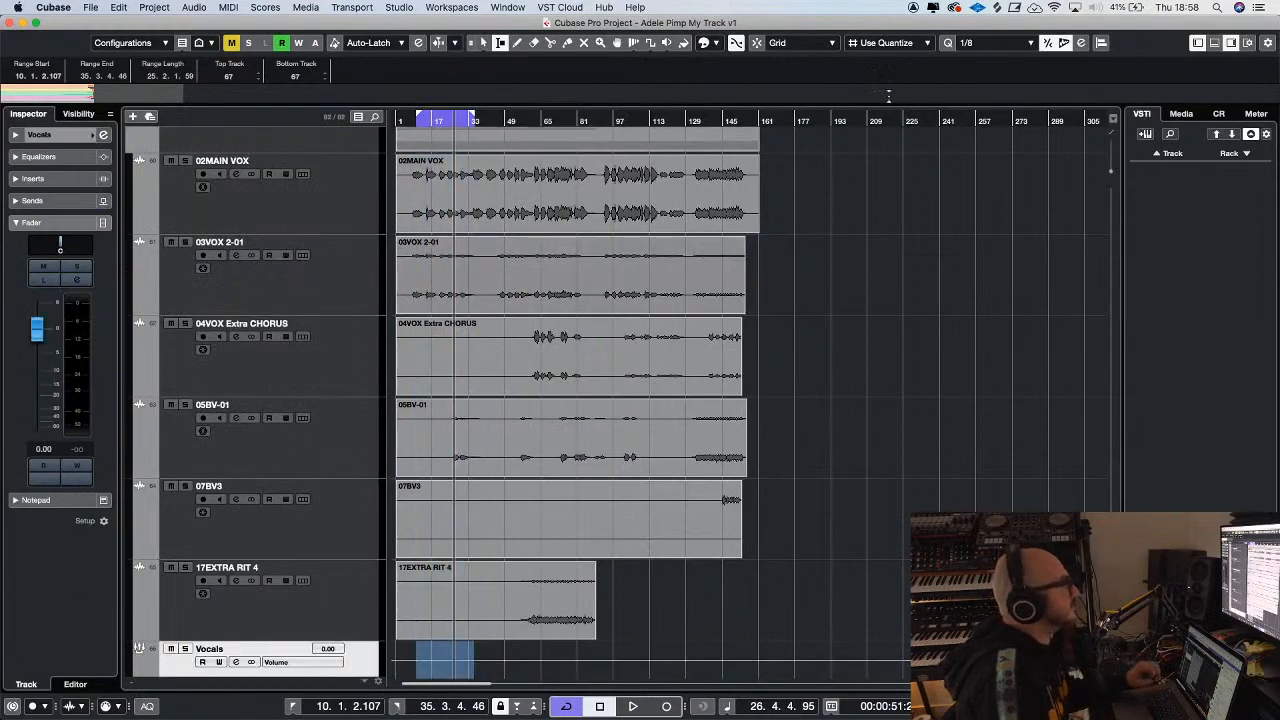
# Move 05BV-01 above 04VOX Extra CHORUS and set the faders of 05BV-01 to -3.52 dB and 03VOX 2-01 to -4.73 dB
pyautogui.press('space')
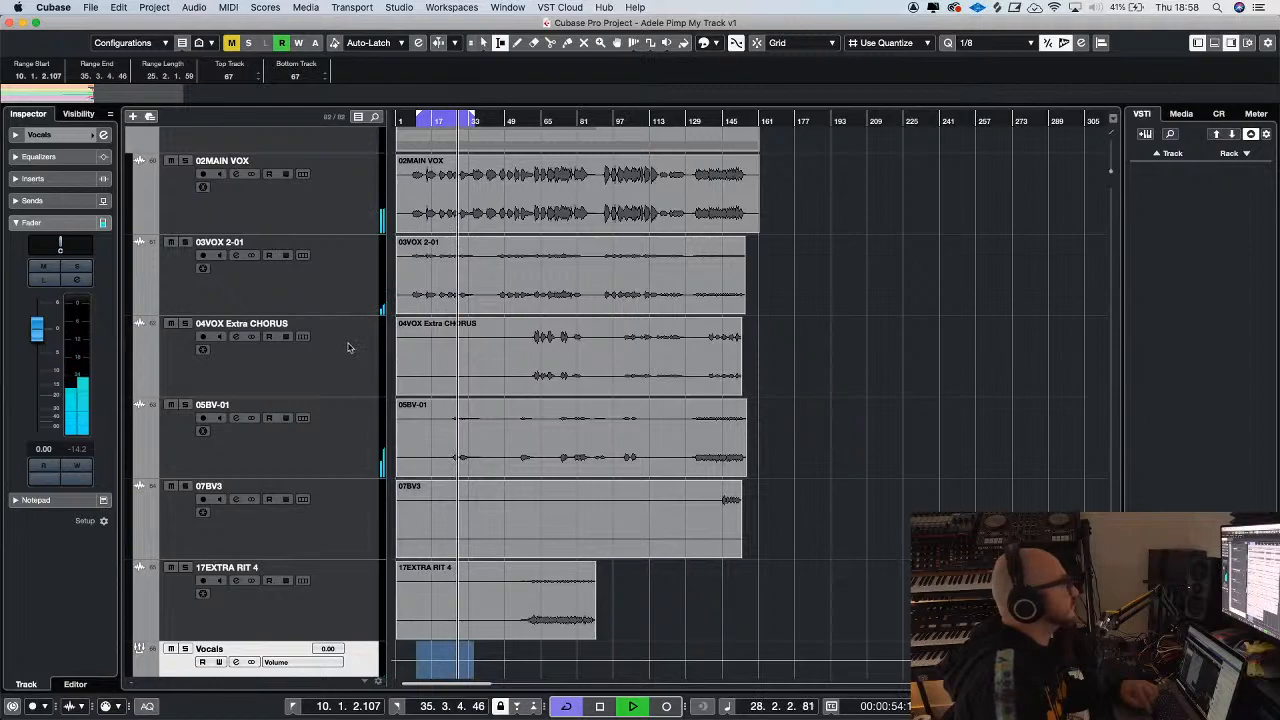
pyautogui.click(309, 300)
pyautogui.press('g')
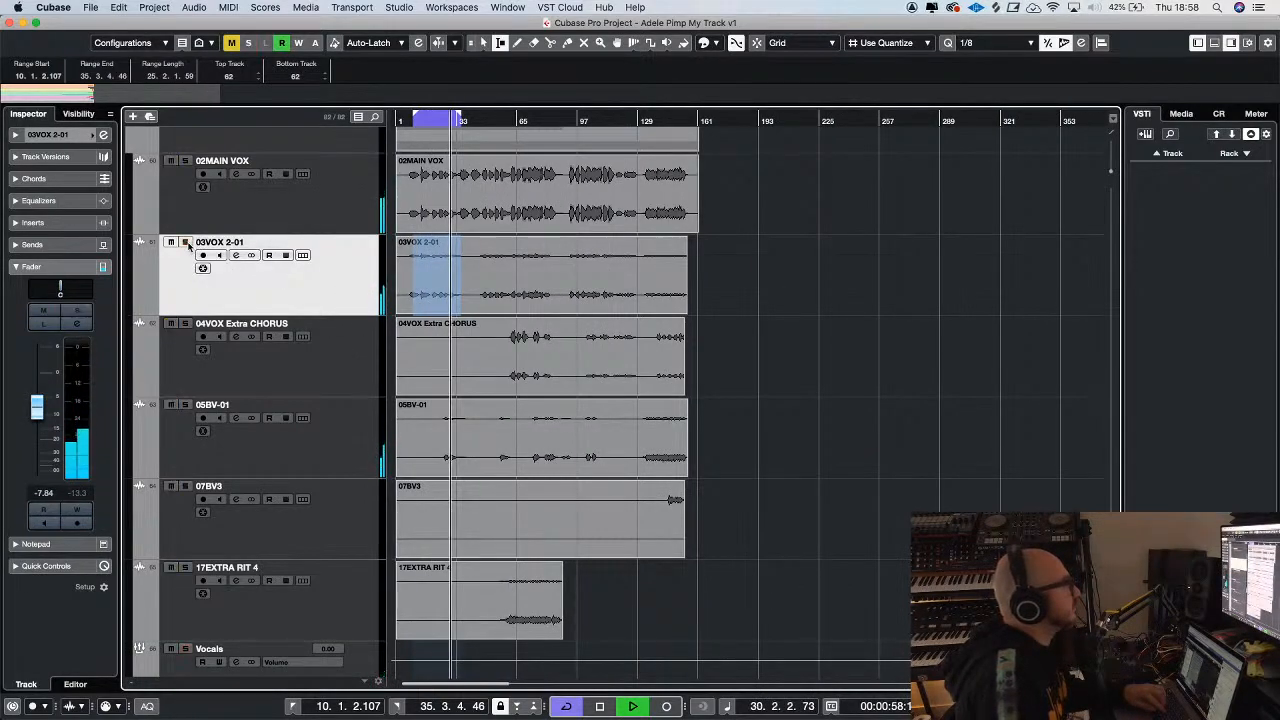
pyautogui.moveTo(316, 440); pyautogui.dragTo(312, 378)
pyautogui.moveTo(35, 375)
pyautogui.mouseDown()
pyautogui.moveTo(36, 404)
pyautogui.moveTo(39, 390)
pyautogui.mouseUp()
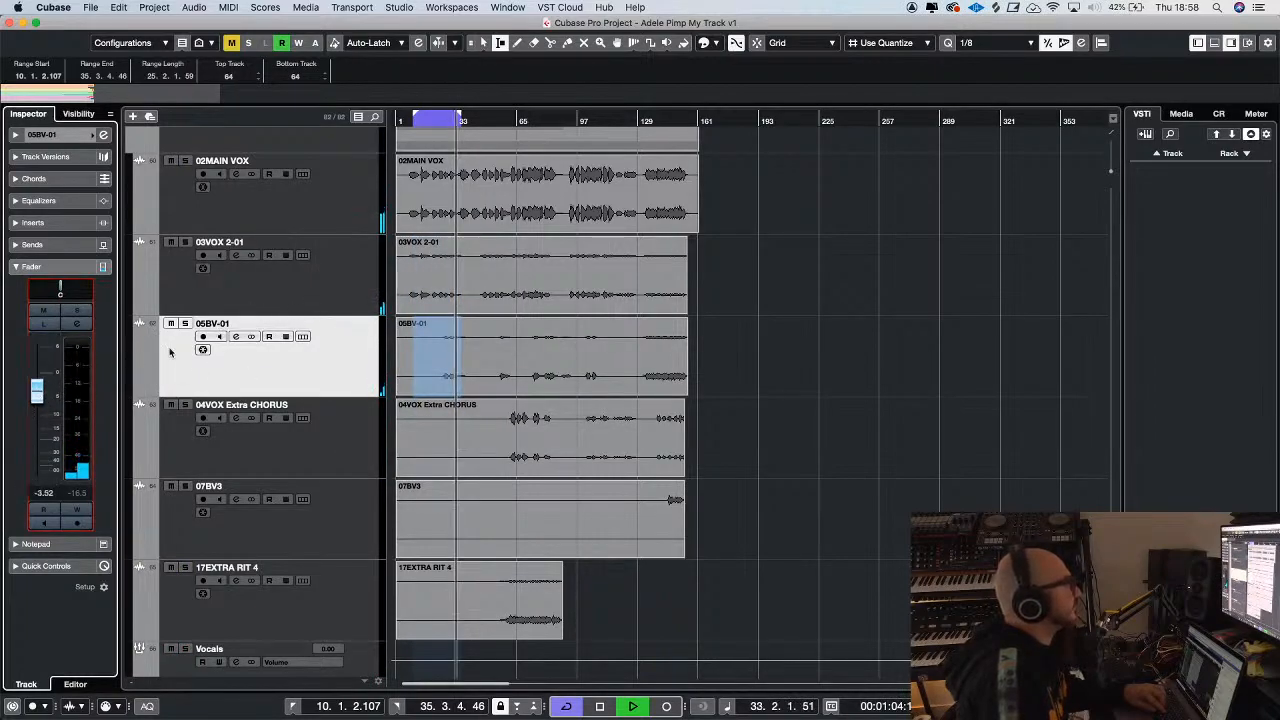
pyautogui.press('Up')
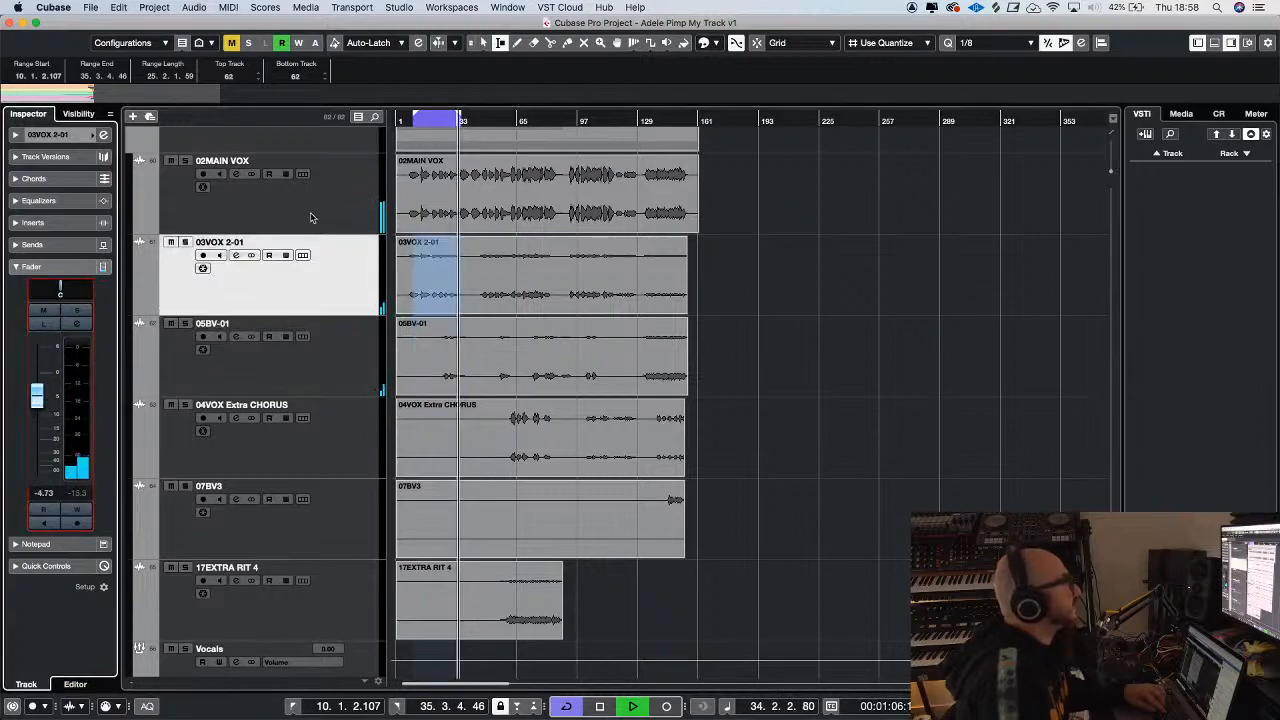
# Add an active send from the Vocals group channel to the FX 1 Valhalla reverb
pyautogui.click(369, 653)
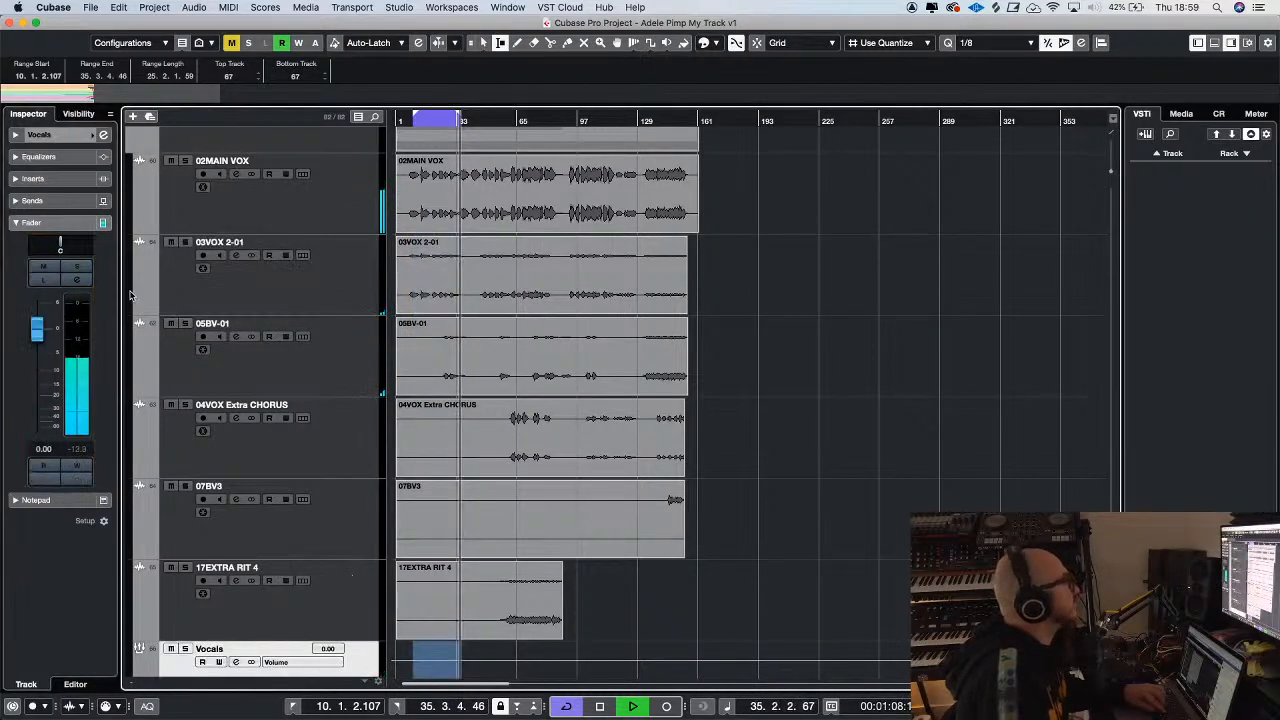
pyautogui.click(80, 201)
pyautogui.click(82, 250)
pyautogui.click(43, 252)
pyautogui.click(19, 224)
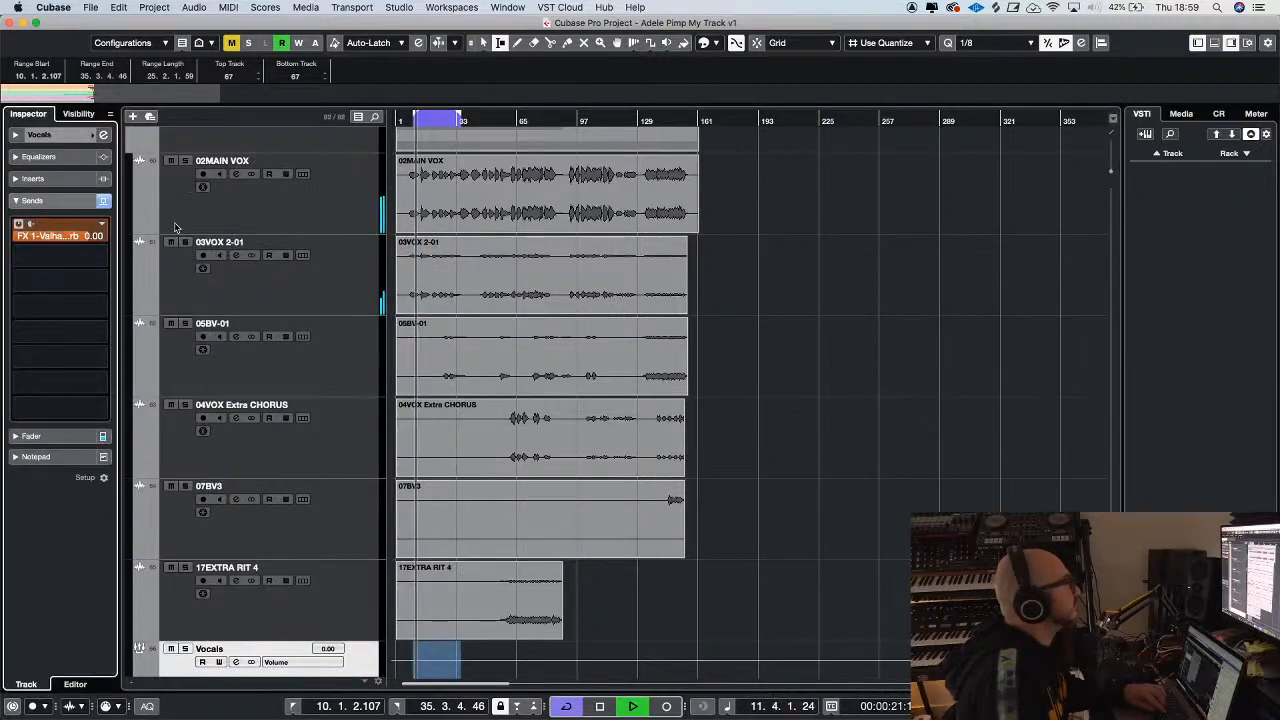
# On the Vocals group, set the FX 1 send to -8.72 dB and add an active FX 2 ValhallaVintageVerb send at -16.0 dB
pyautogui.moveTo(85, 236); pyautogui.dragTo(43, 346)
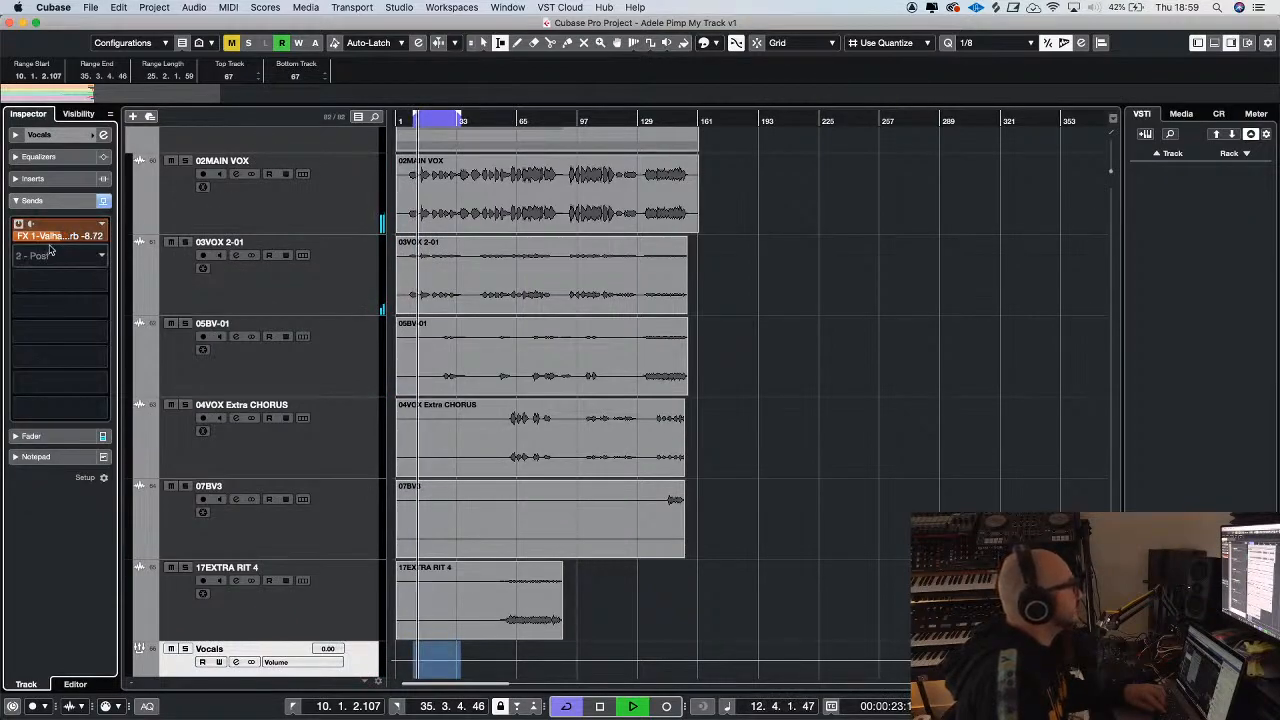
pyautogui.click(100, 256)
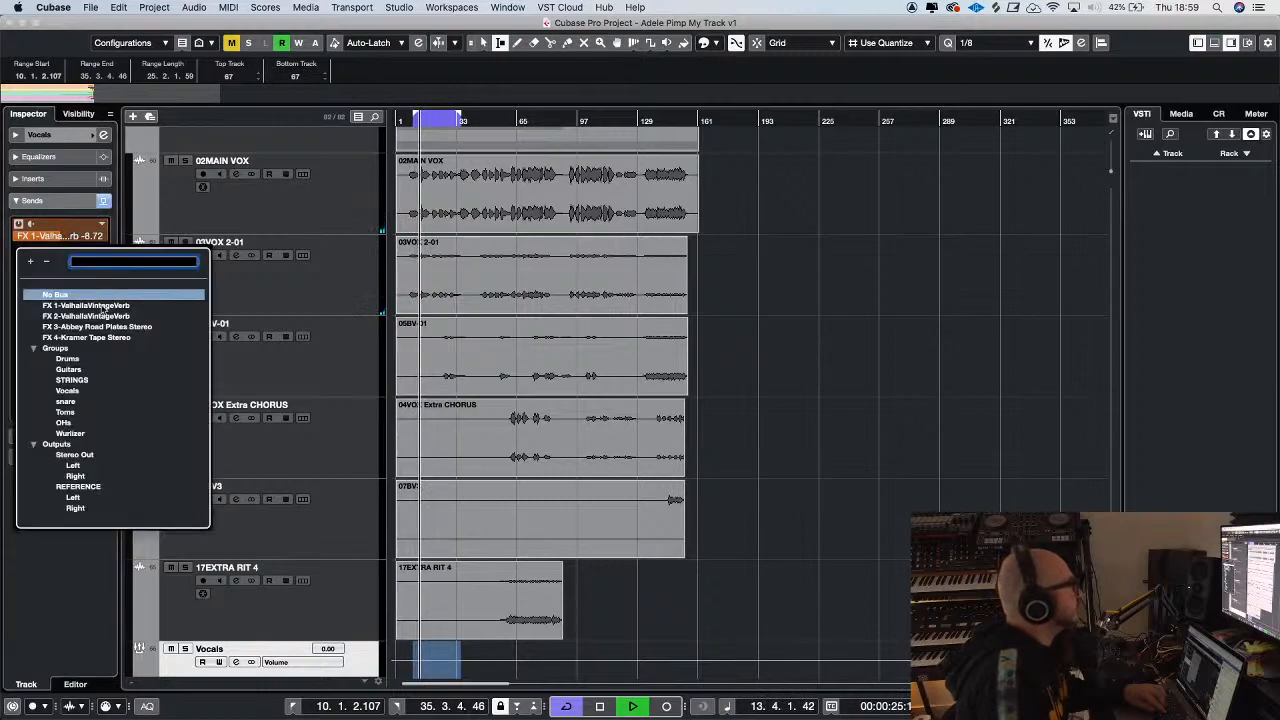
pyautogui.click(95, 316)
pyautogui.click(19, 249)
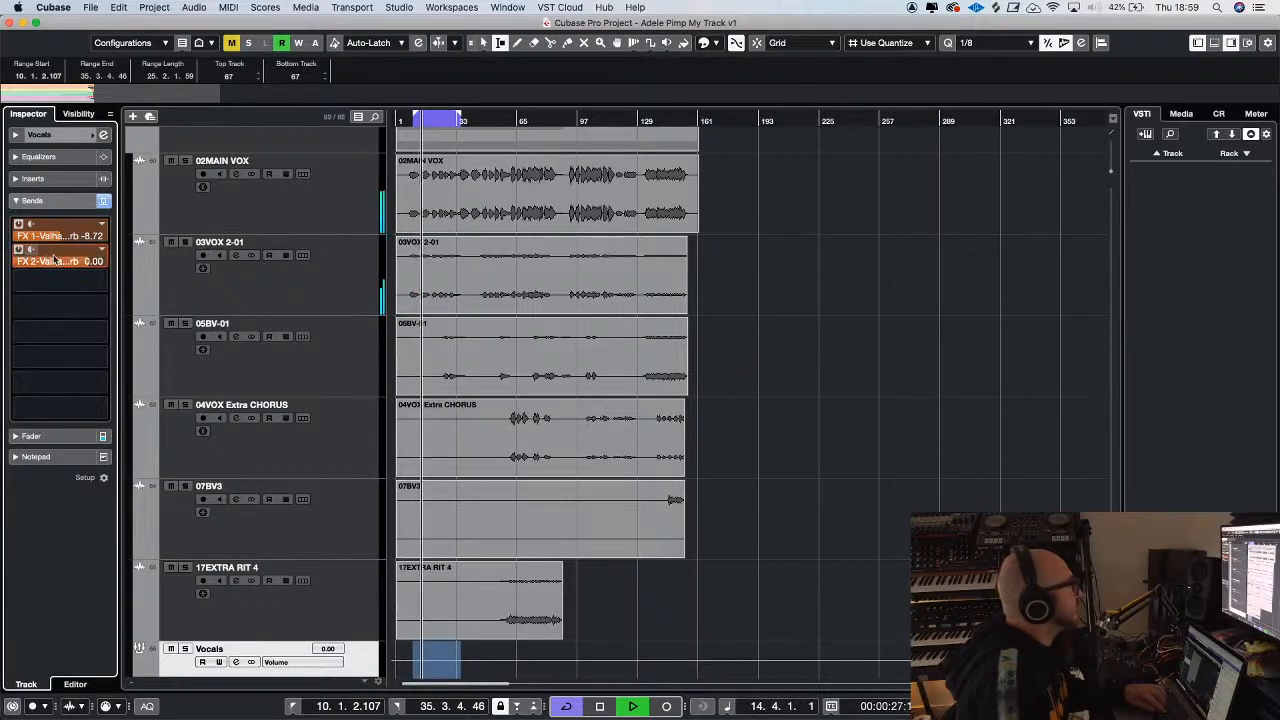
pyautogui.moveTo(1, 375); pyautogui.dragTo(25, 372)
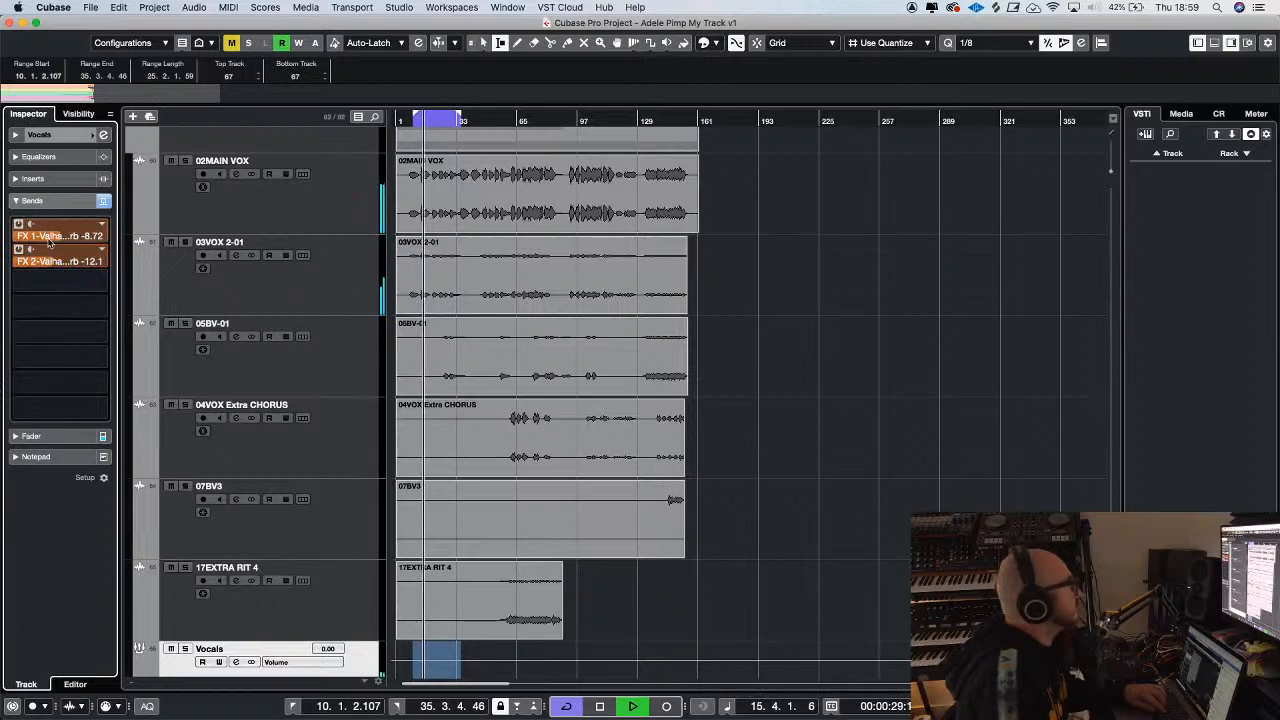
# Turn off cycle playback and lower the Vocals group's FX 1 send to -11.1 dB
pyautogui.press('g')
pyautogui.press('g')
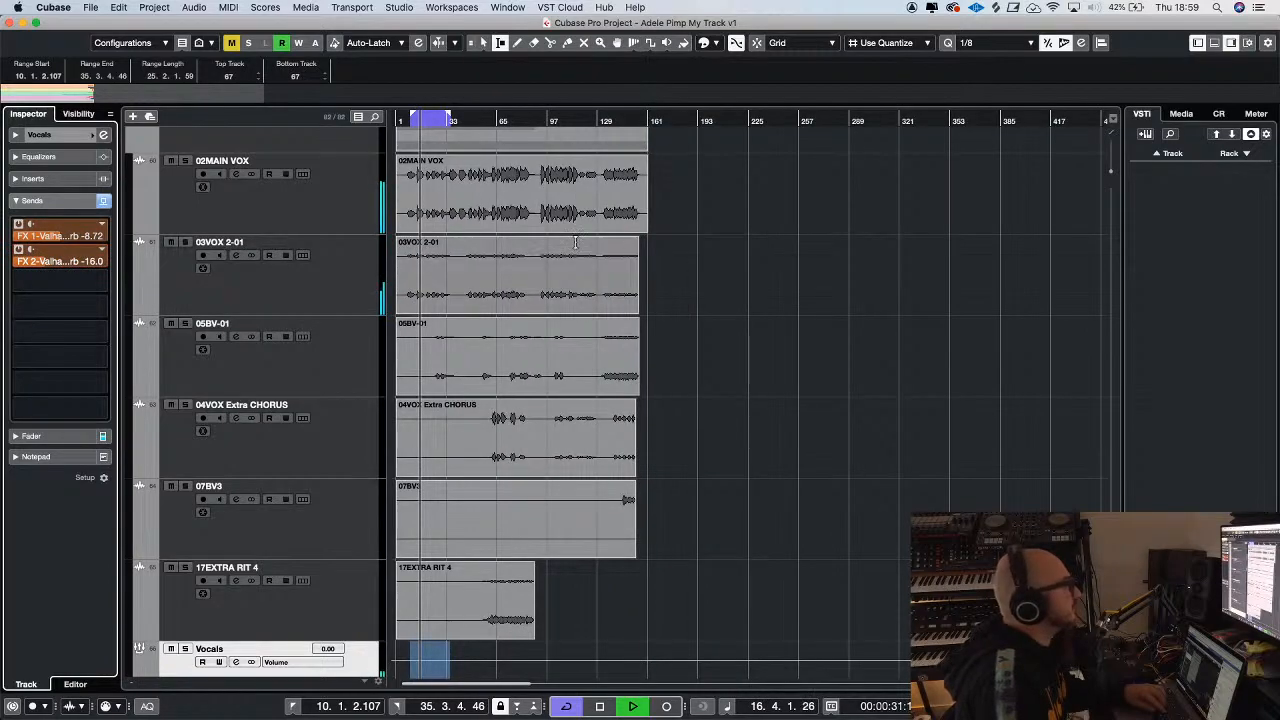
pyautogui.press('h')
pyautogui.press('h')
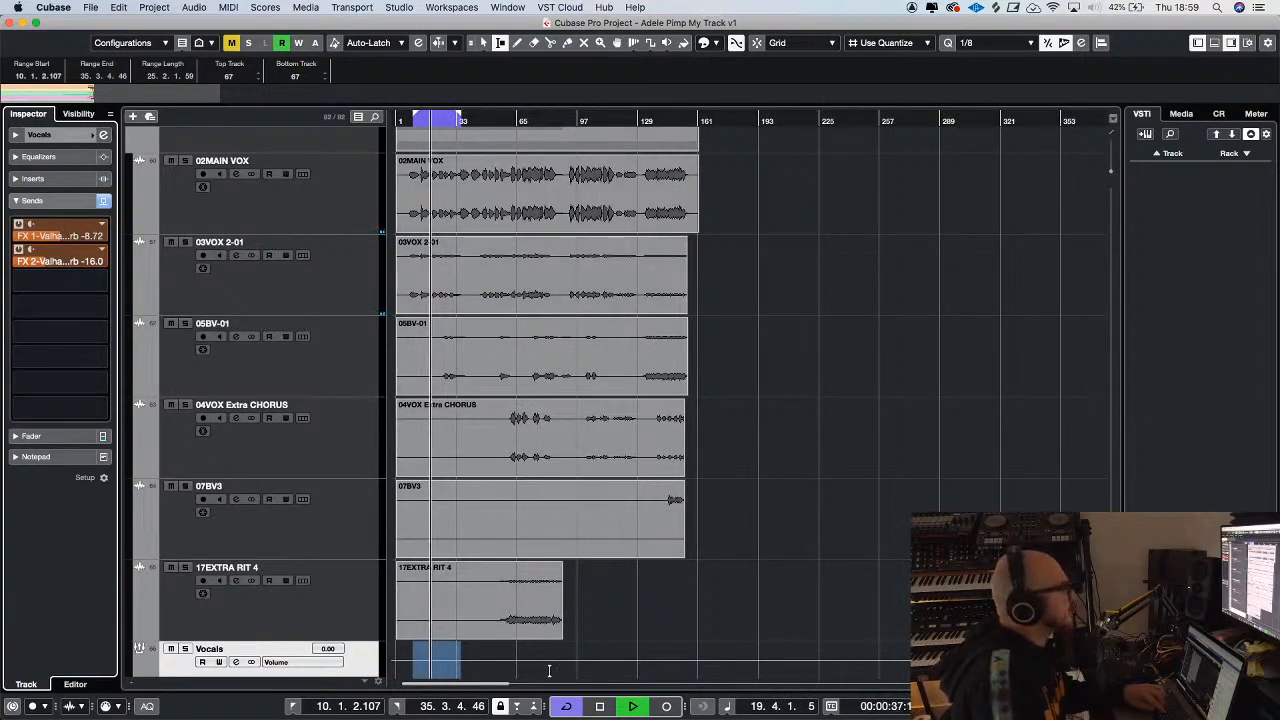
pyautogui.click(567, 707)
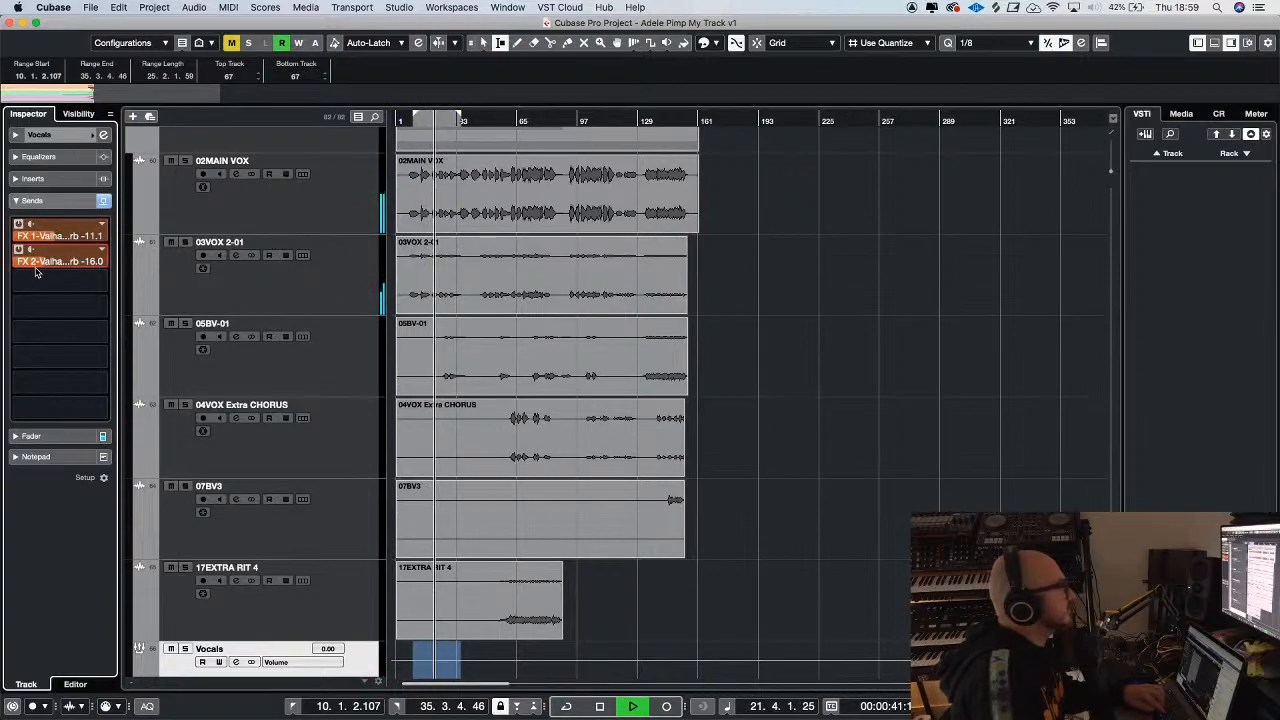
# Lower the 02MAIN VOX fader to -10.2 dB and switch to the Object Selection tool
pyautogui.press('g')
pyautogui.click(311, 216)
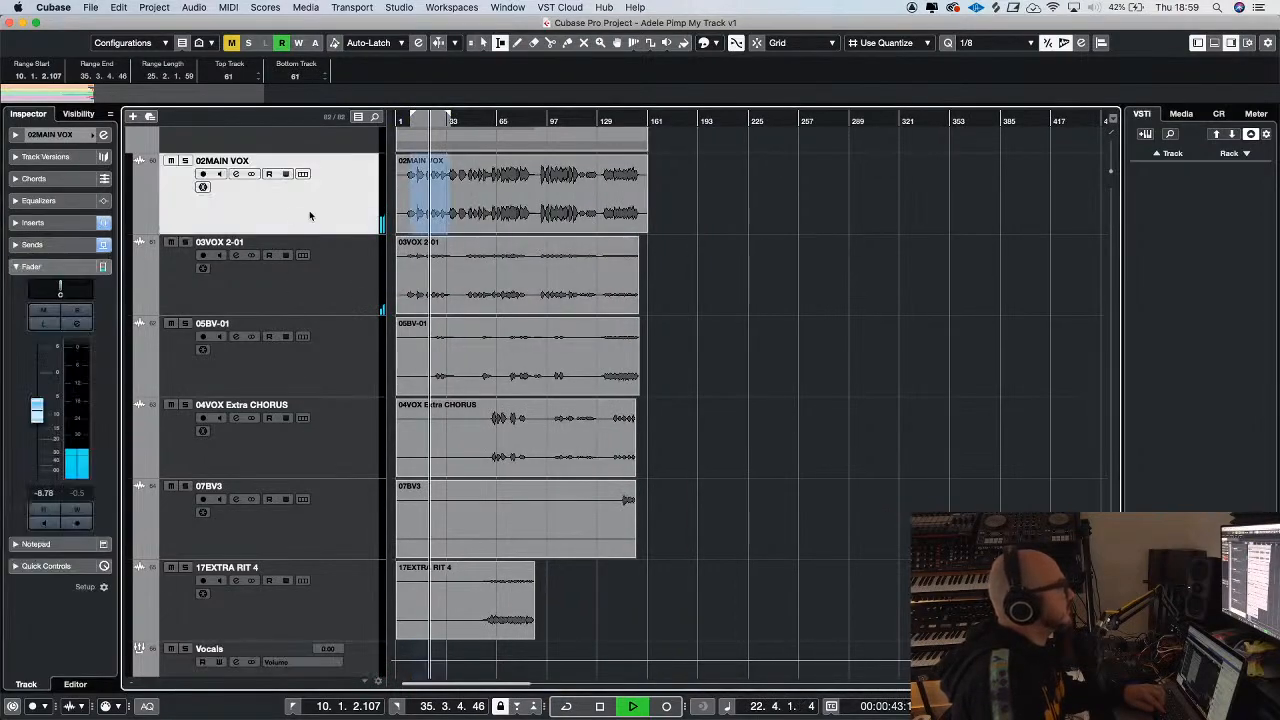
pyautogui.moveTo(42, 416); pyautogui.dragTo(42, 419)
pyautogui.press('h')
pyautogui.press('h')
pyautogui.press('h')
pyautogui.press('h')
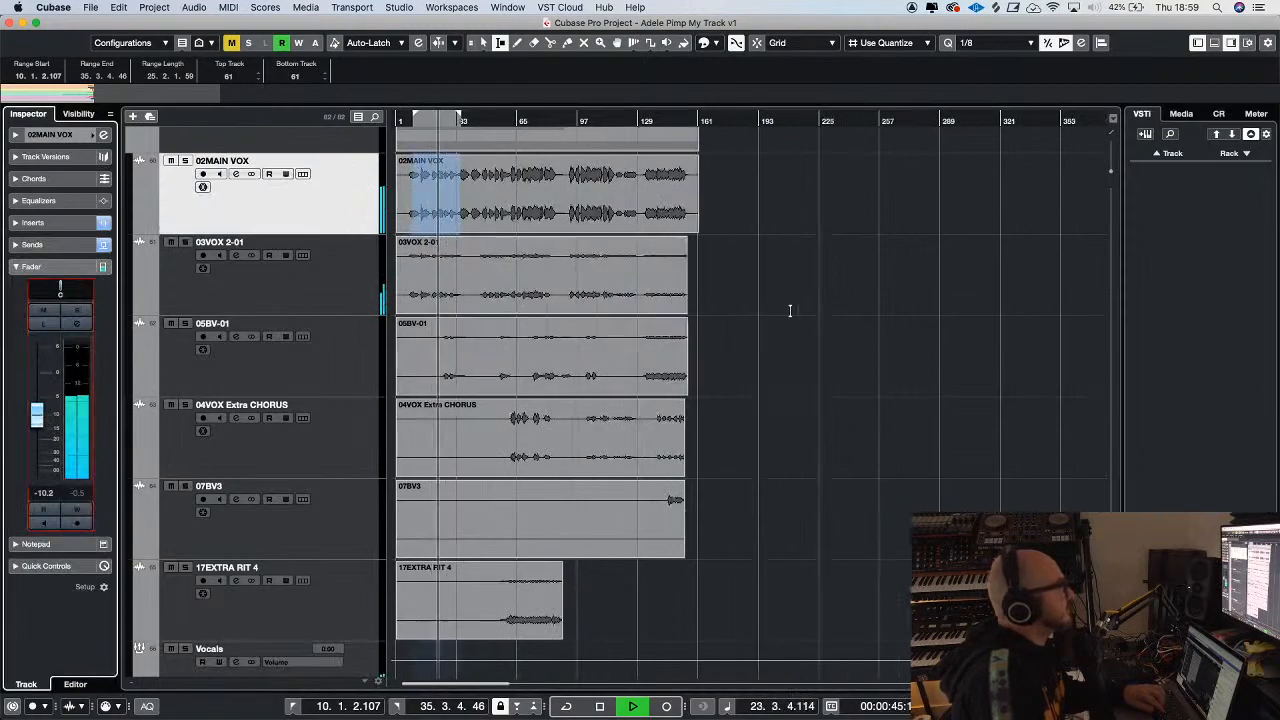
pyautogui.press('g')
pyautogui.press('g')
pyautogui.press('g')
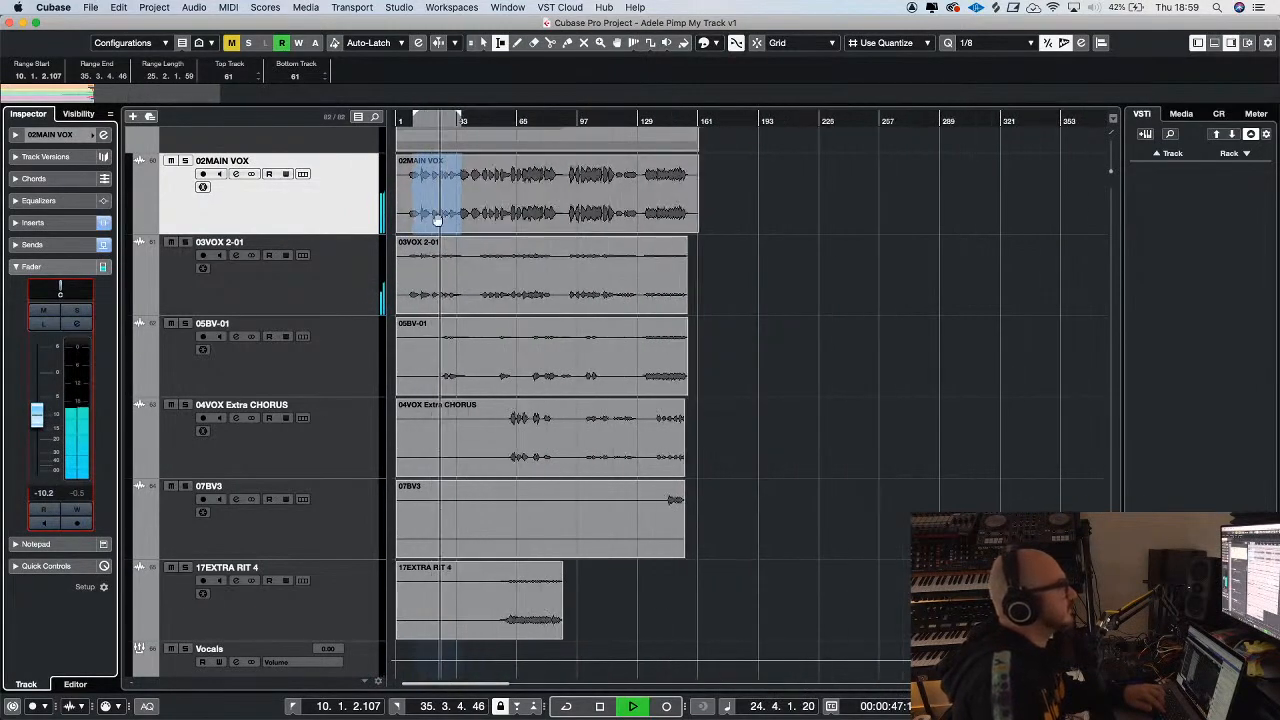
pyautogui.press('h')
pyautogui.press('h')
pyautogui.click(483, 44)
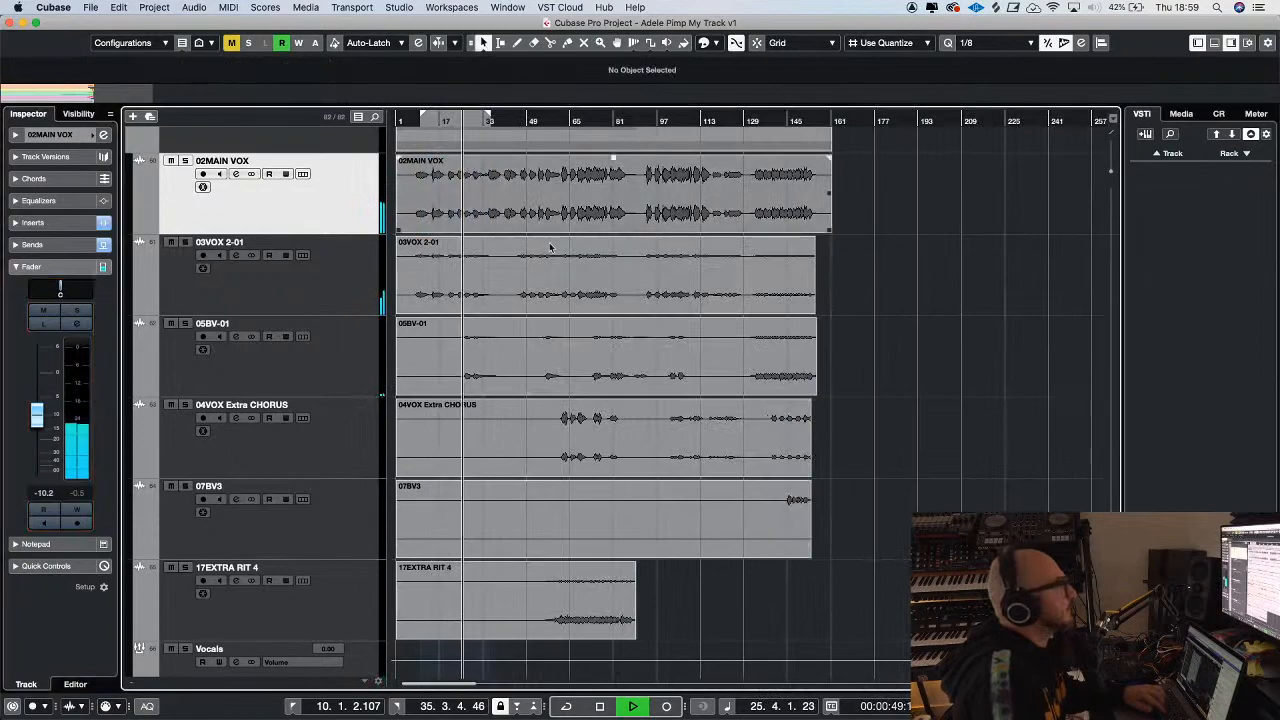
# Solo 02MAIN VOX, stop playback and open the track's bx_console SSL 4000 G insert
pyautogui.scroll(8, 552, 249)
pyautogui.press('h')
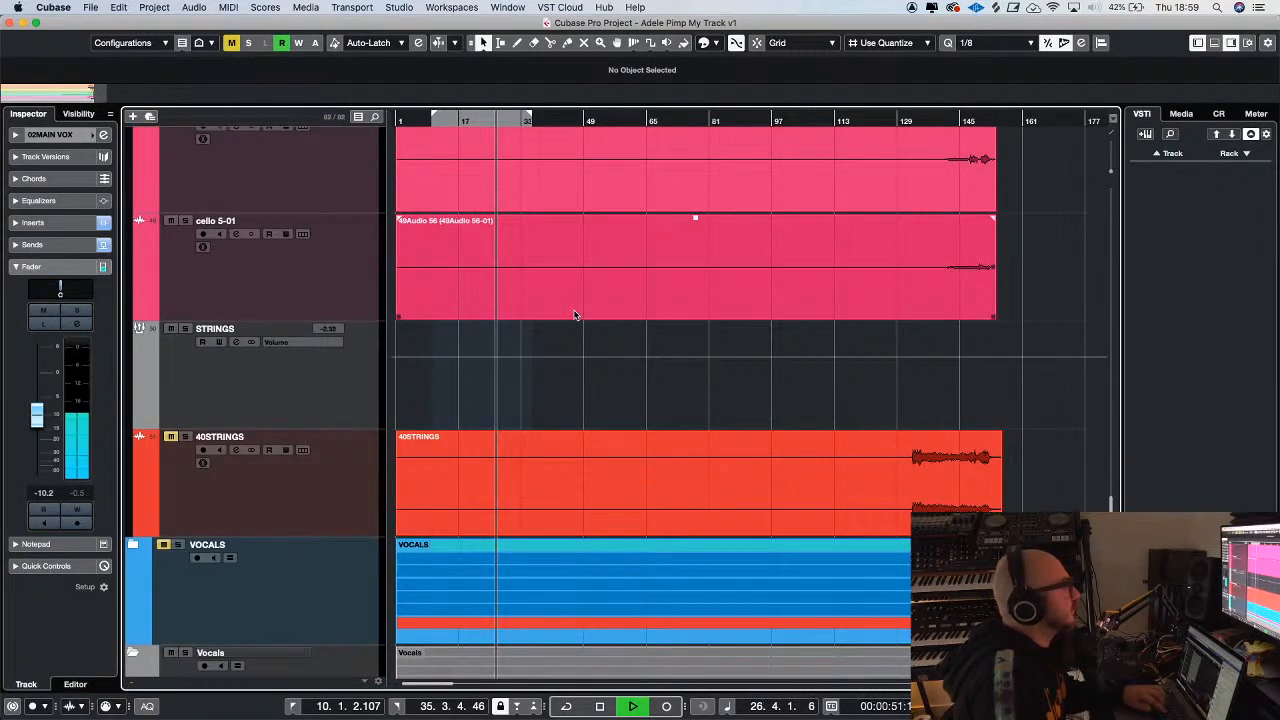
pyautogui.scroll(-8, 575, 315)
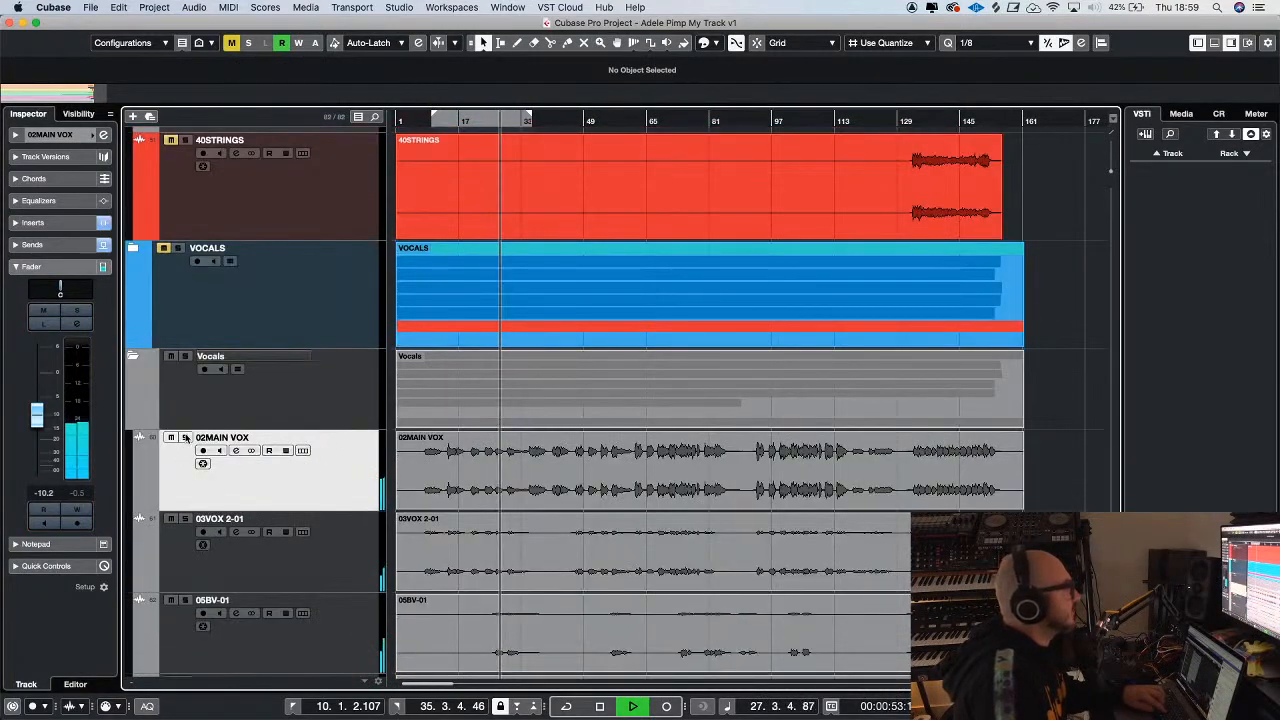
pyautogui.click(185, 438)
pyautogui.press('space')
pyautogui.click(33, 222)
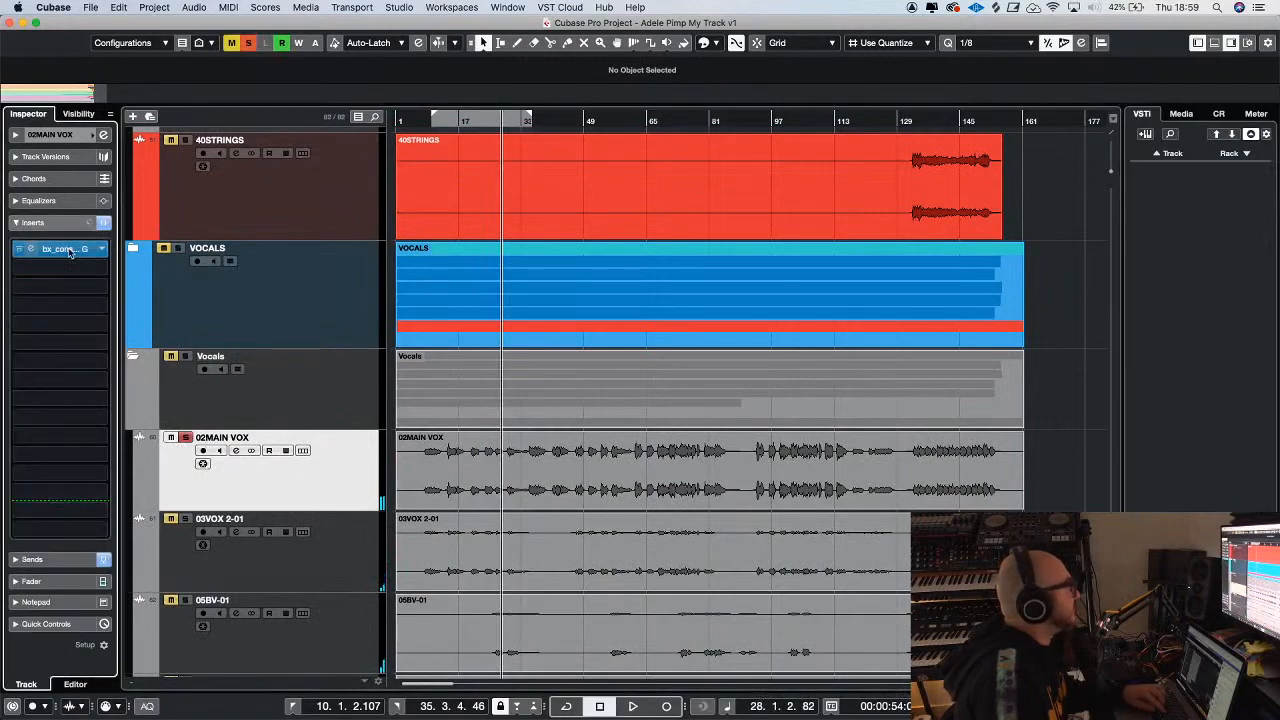
pyautogui.click(60, 248)
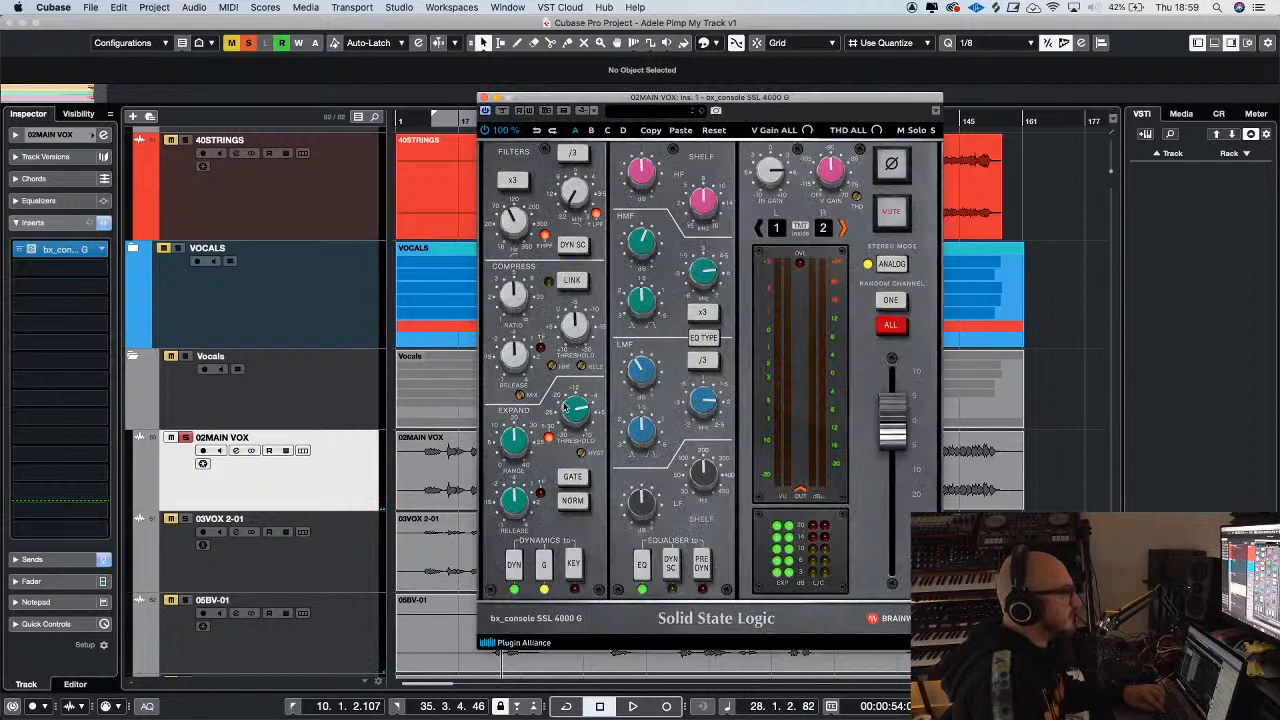
# Raise the expander range and shorten its release in the console plug-in during playback, and unsolo 02MAIN VOX
pyautogui.press('space')
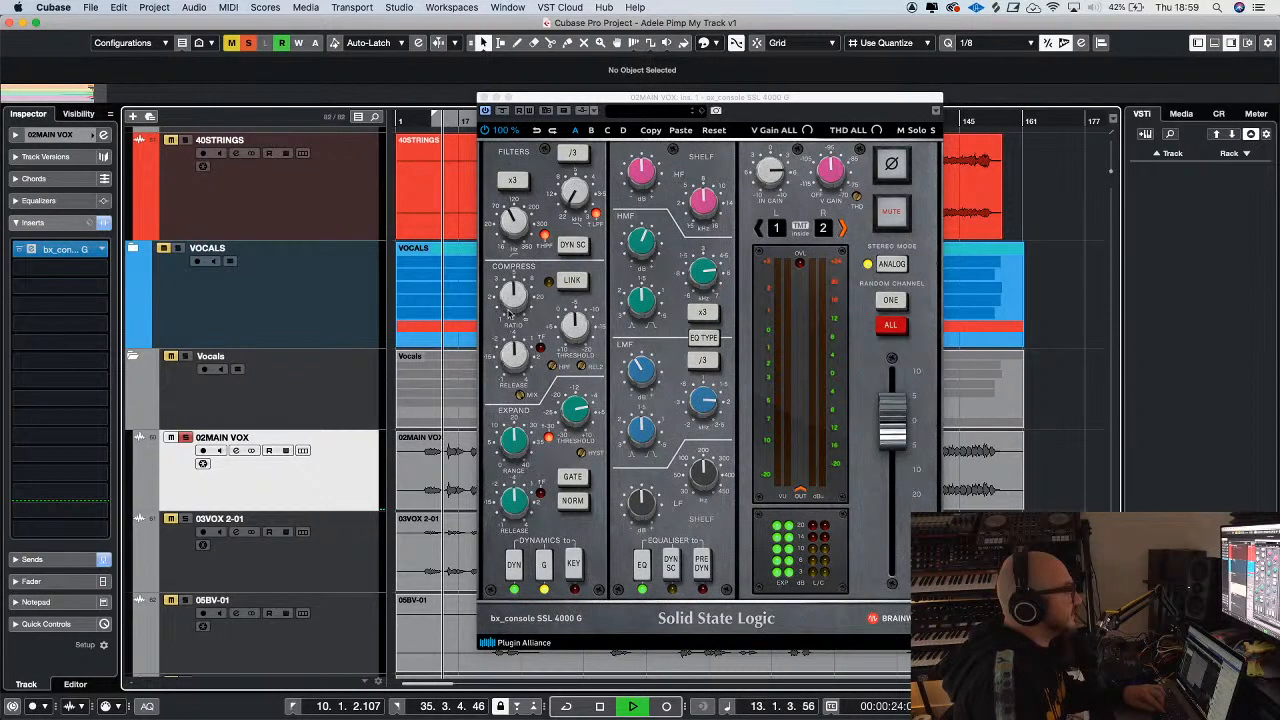
pyautogui.click(513, 450)
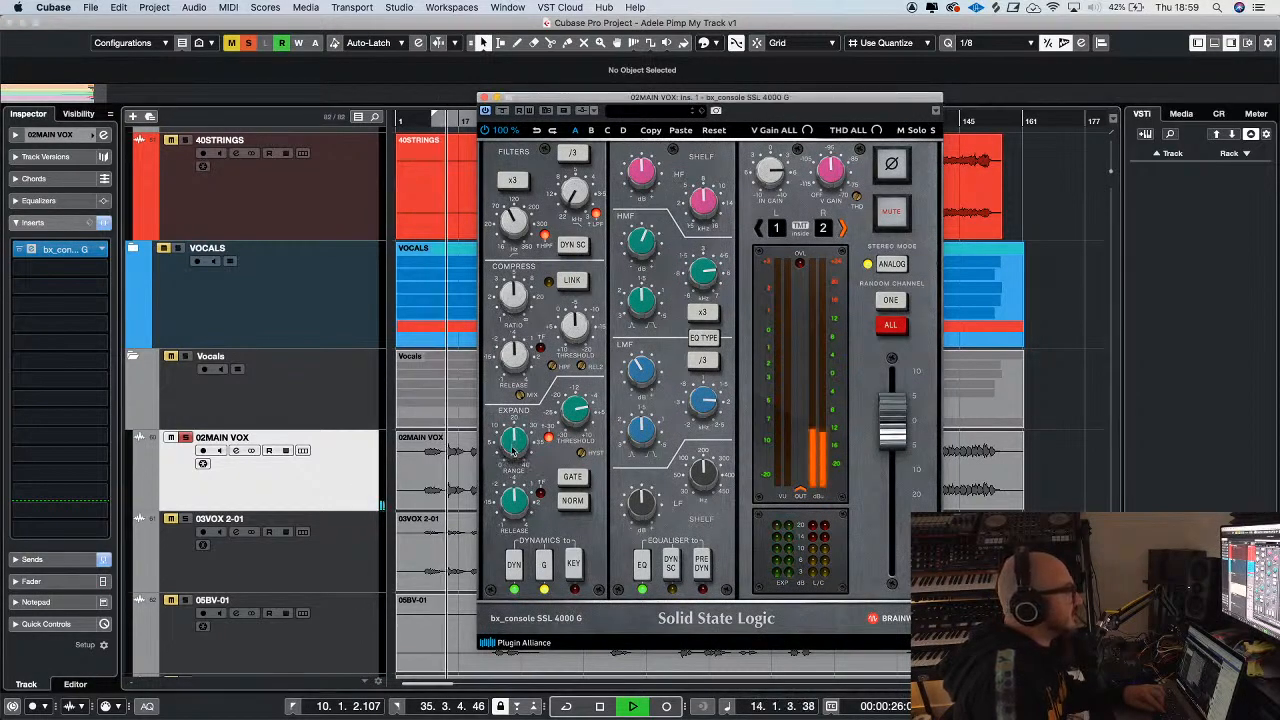
pyautogui.moveTo(513, 443); pyautogui.dragTo(514, 436)
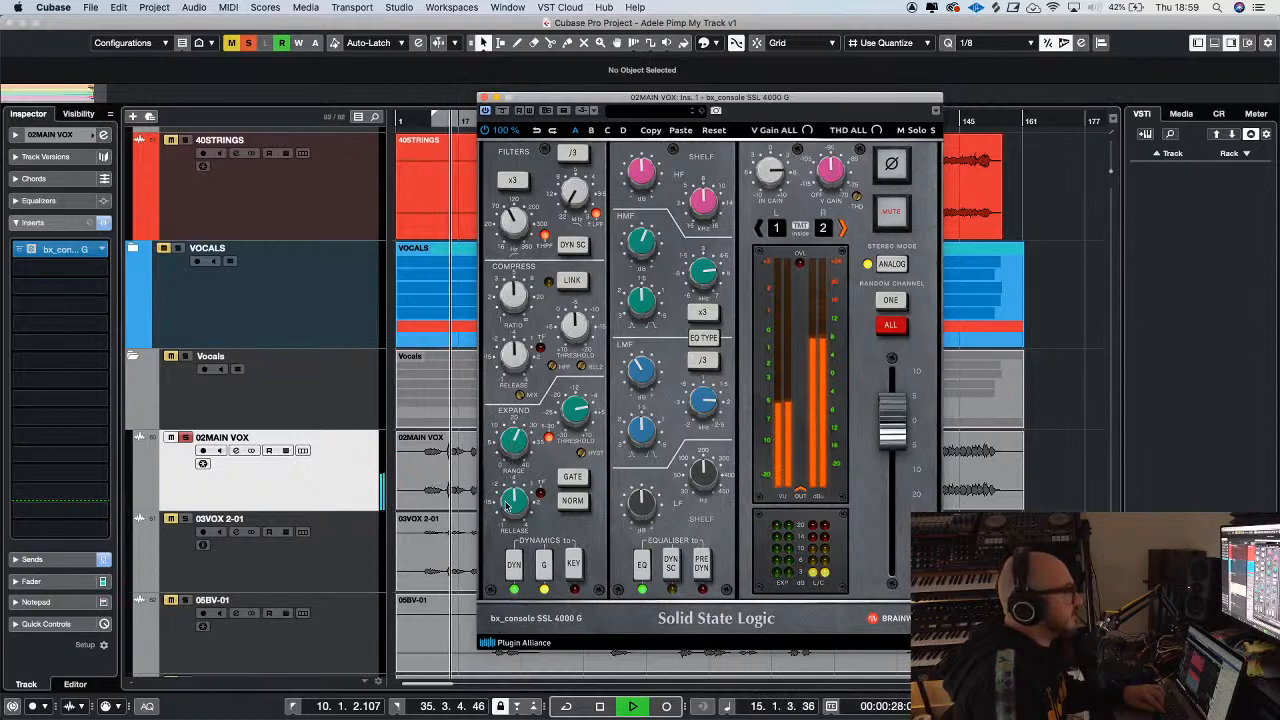
pyautogui.moveTo(510, 510); pyautogui.dragTo(509, 504)
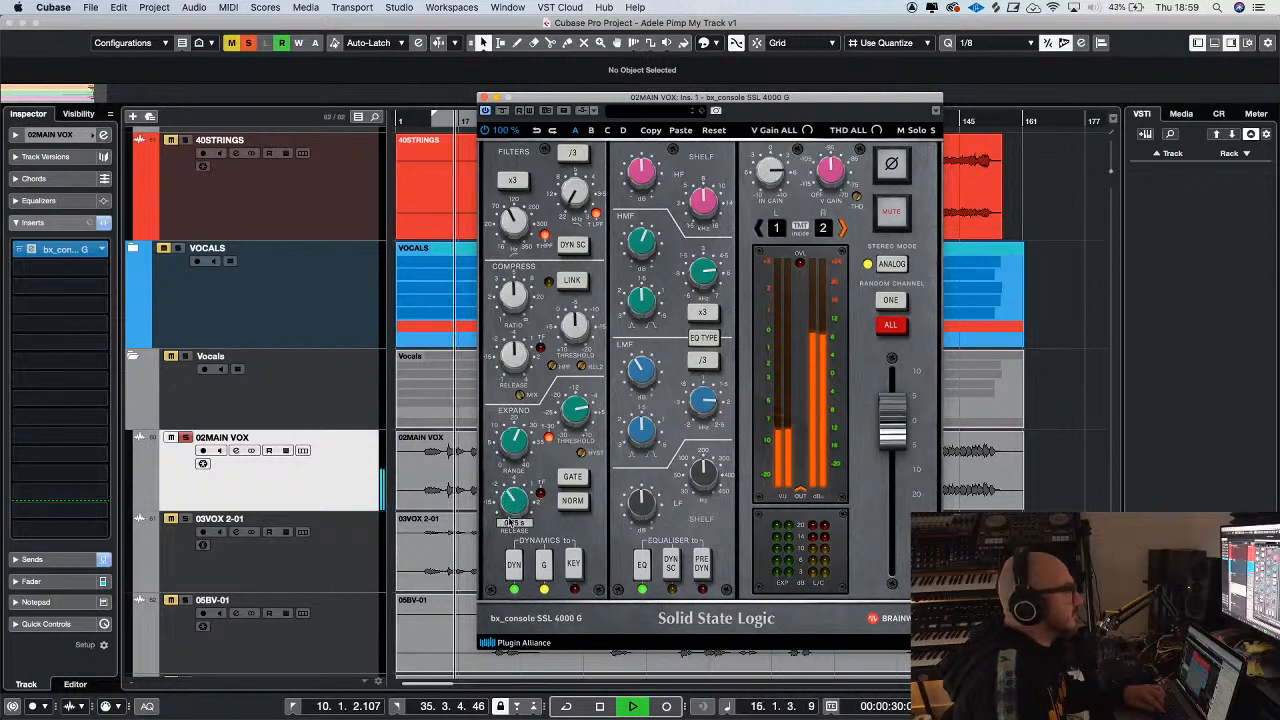
pyautogui.click(485, 97)
pyautogui.click(184, 437)
# Compare the mix with the ADELE 6 gigi - reference track by soloing it briefly during playback
pyautogui.press('g')
pyautogui.press('g')
pyautogui.press('g')
pyautogui.press('g')
pyautogui.press('g')
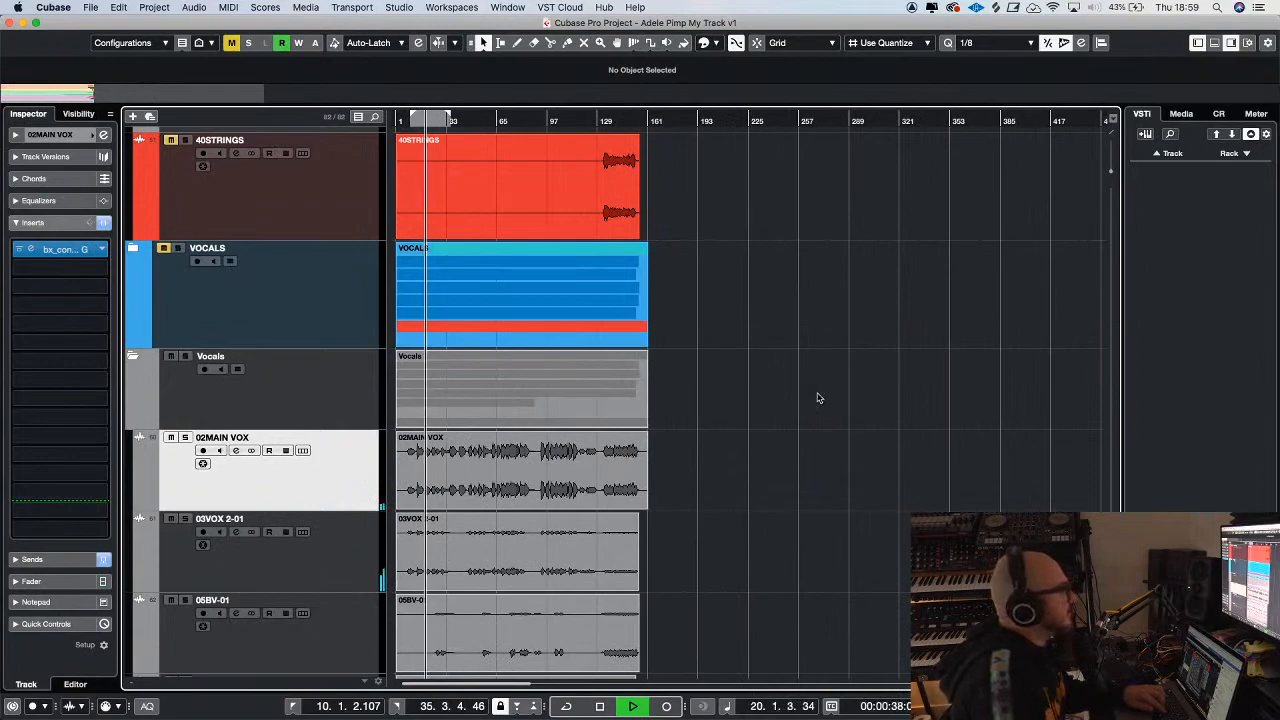
pyautogui.press('h')
pyautogui.press('h')
pyautogui.scroll(-2, 846, 403)
pyautogui.press('g')
pyautogui.scroll(5, 846, 403)
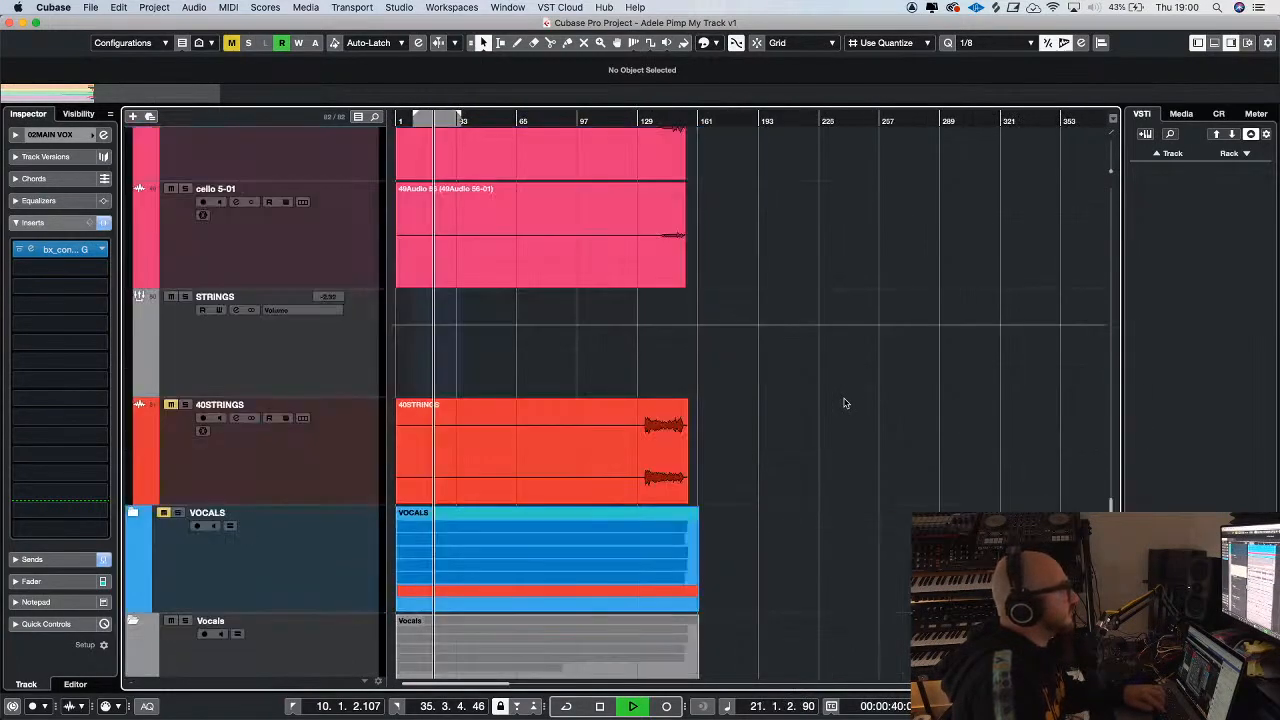
pyautogui.scroll(-5, 310, 206)
pyautogui.click(178, 135)
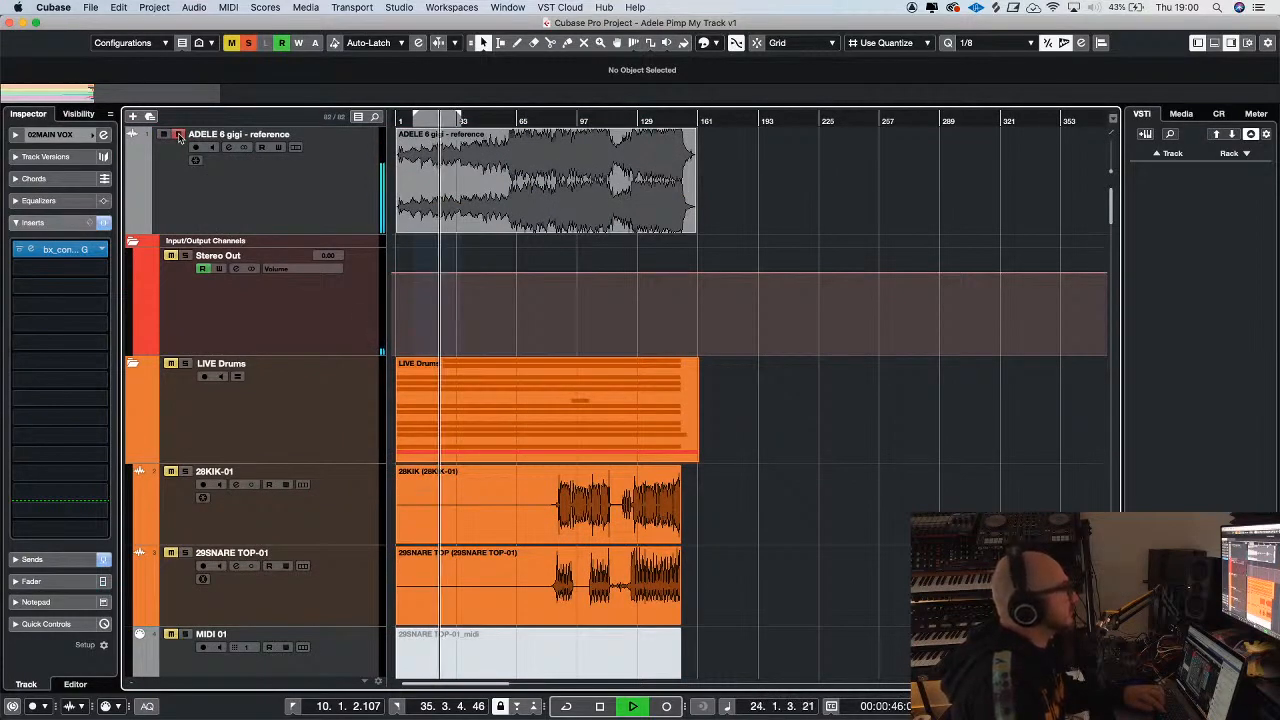
pyautogui.click(178, 135)
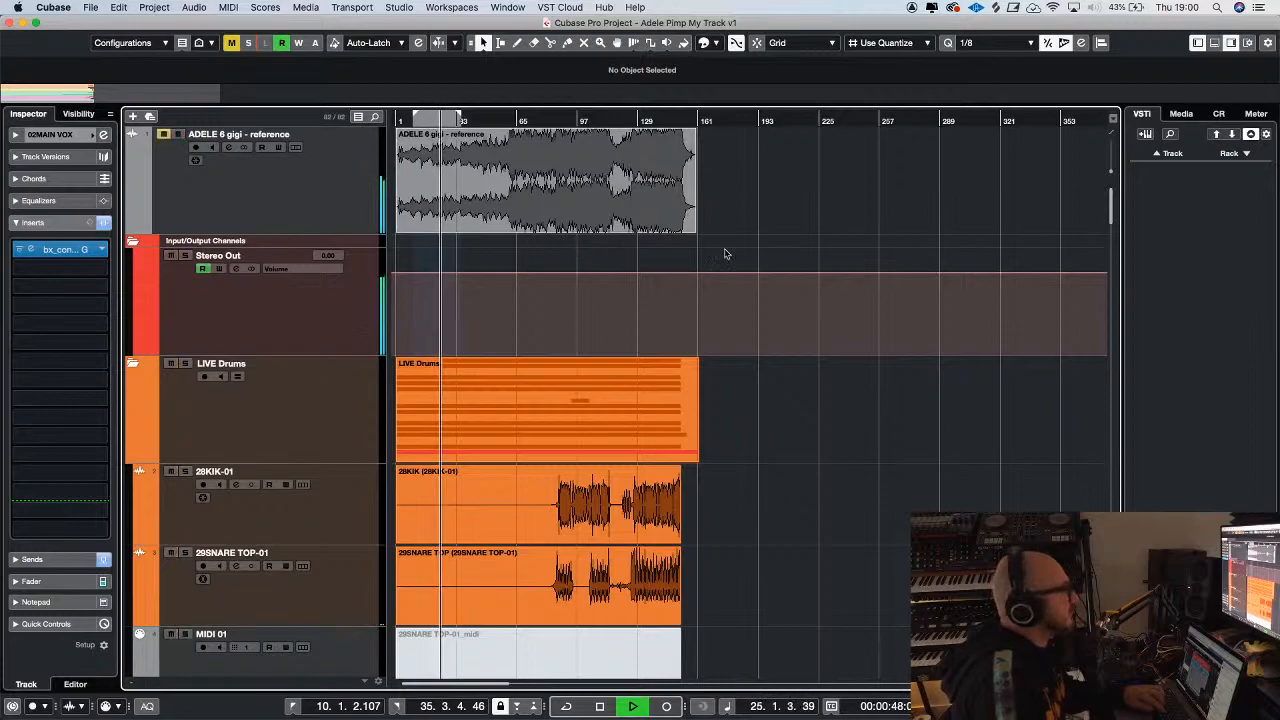
# Return to the vocal tracks and restart playback from bar 13 to check the balance
pyautogui.scroll(-15, 748, 260)
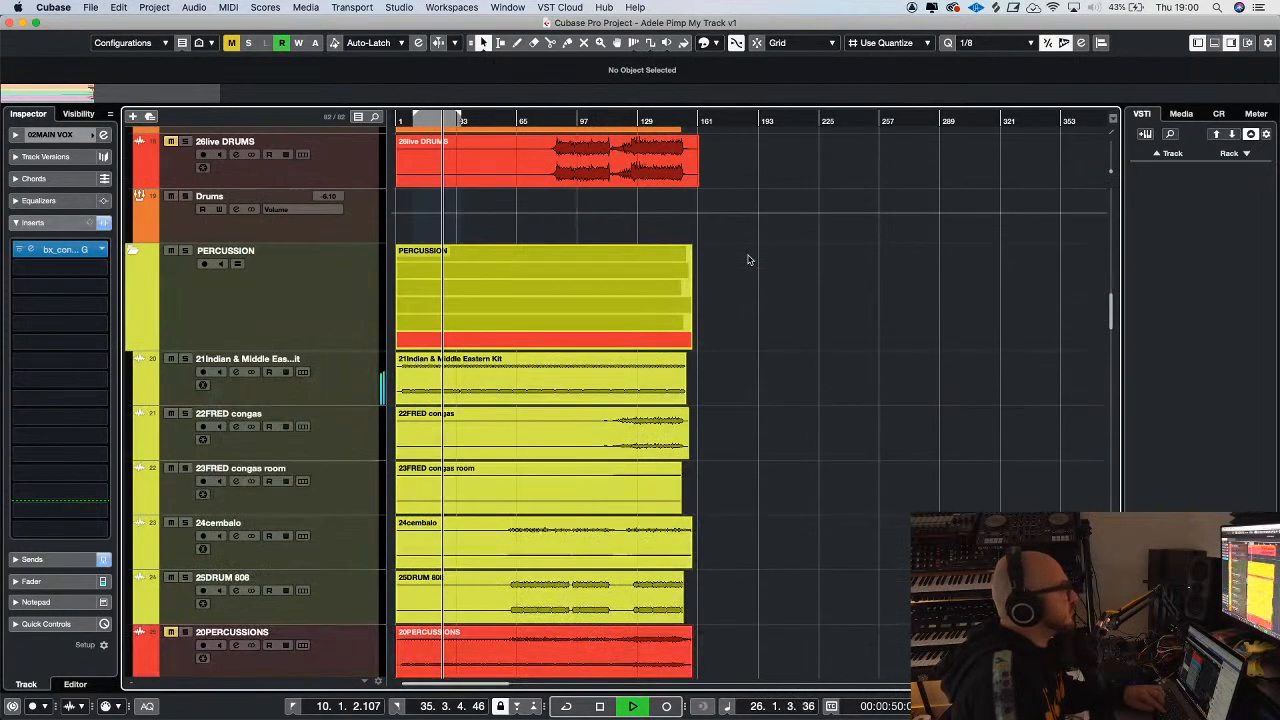
pyautogui.scroll(-9, 749, 258)
pyautogui.press('h')
pyautogui.press('h')
pyautogui.scroll(-11, 803, 298)
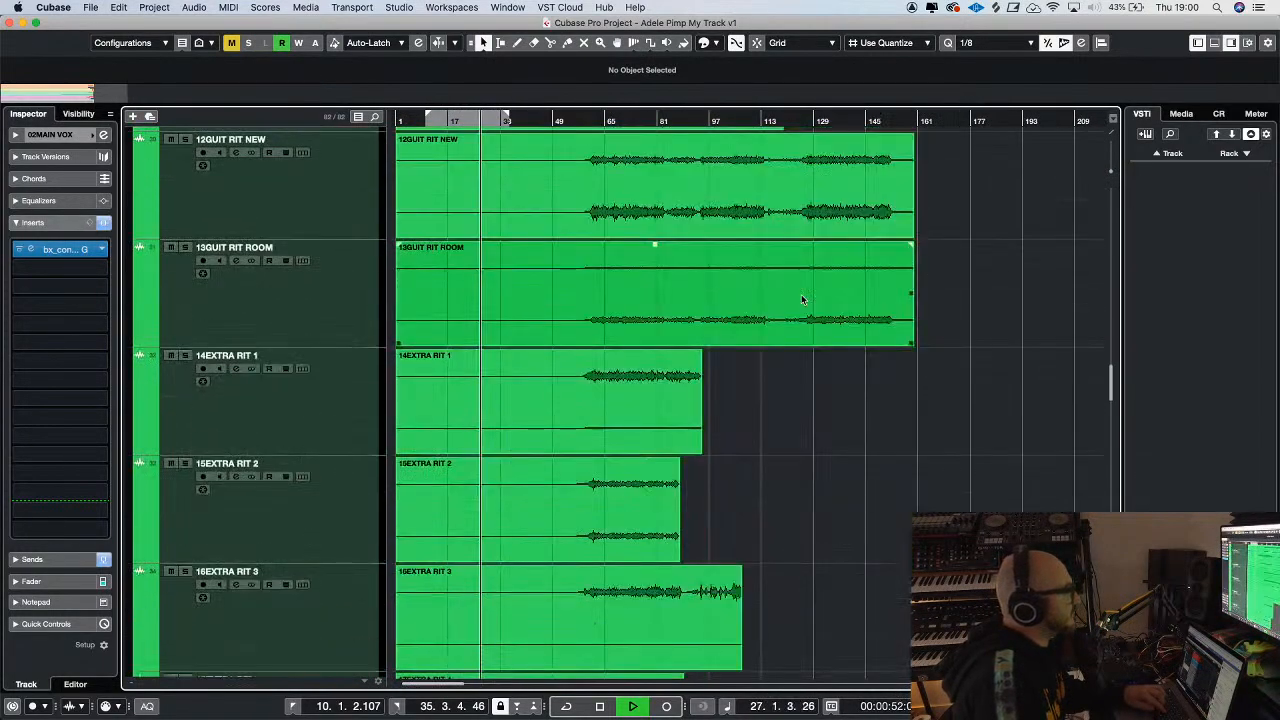
pyautogui.scroll(-12, 803, 298)
pyautogui.press('space')
pyautogui.press('h')
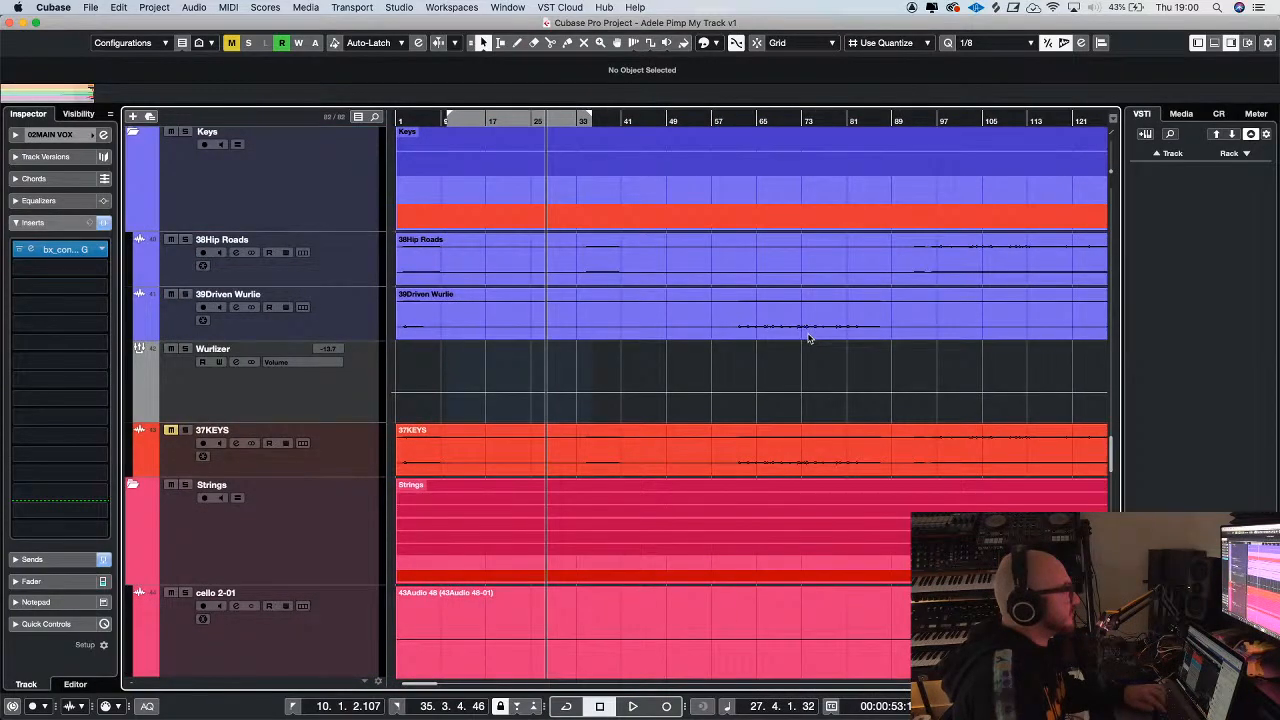
pyautogui.scroll(-8, 809, 338)
pyautogui.click(463, 120)
pyautogui.scroll(-10, 543, 216)
pyautogui.press('space')
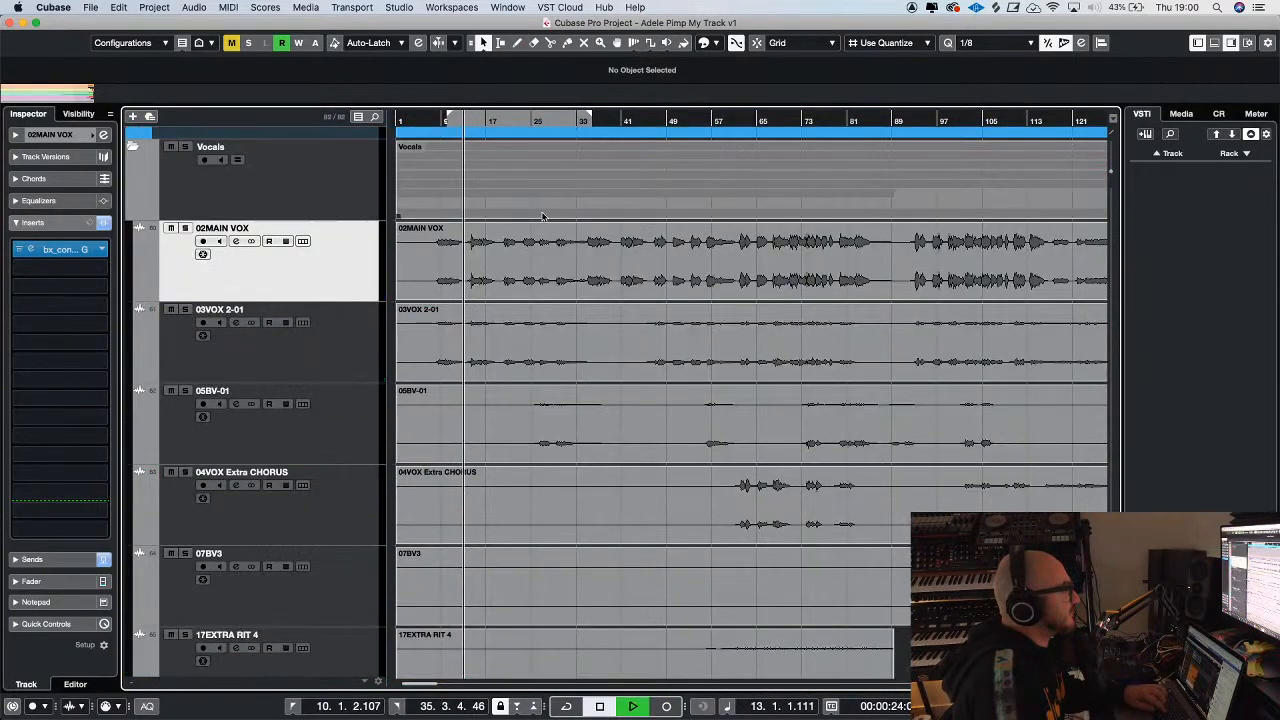
# Raise the high-pass filter frequency in the bx_console SSL 4000 G on 02MAIN VOX, and close the plug-in
pyautogui.press('h')
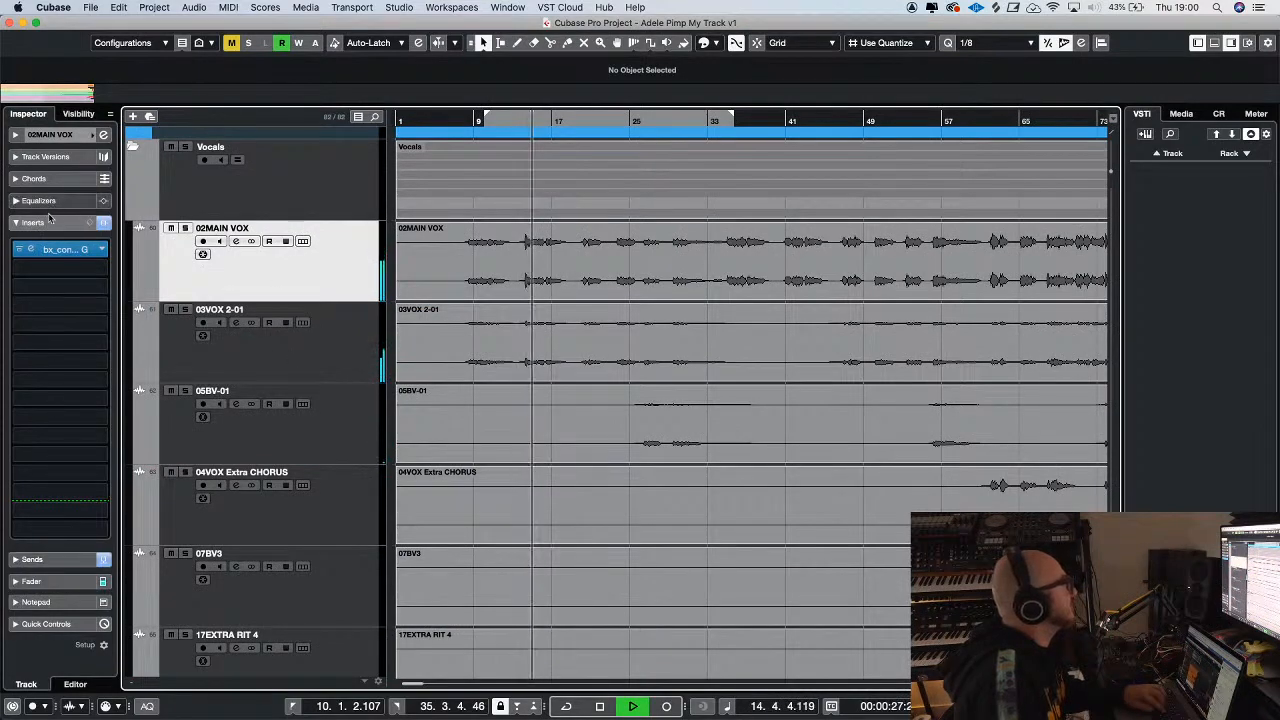
pyautogui.click(31, 249)
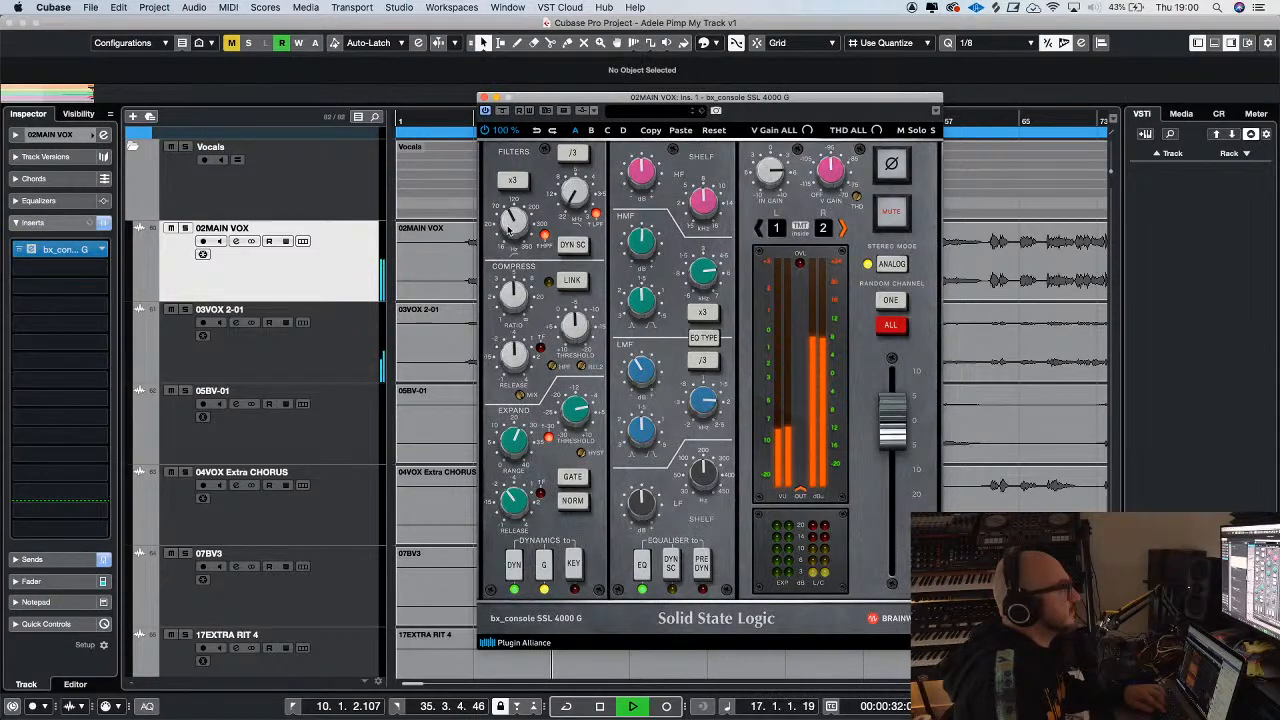
pyautogui.click(485, 98)
# Raise the 03VOX 2-01 fader to -0.67 dB
pyautogui.click(319, 356)
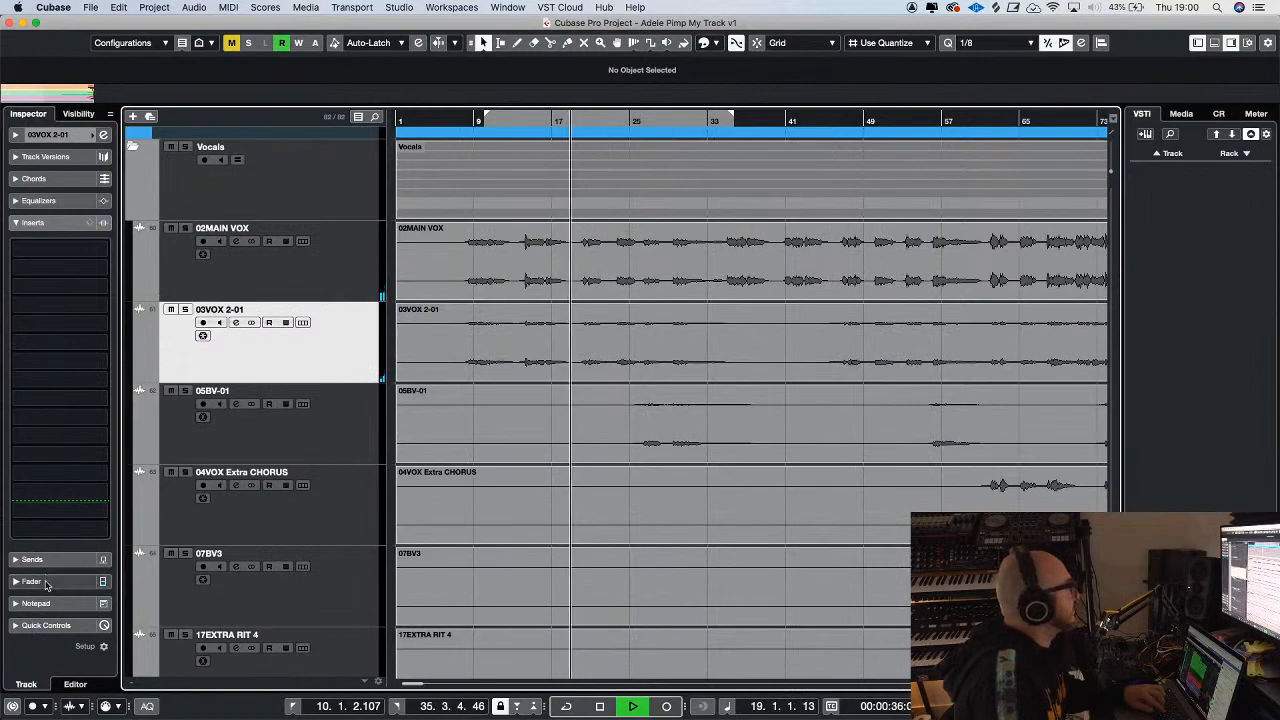
pyautogui.click(45, 583)
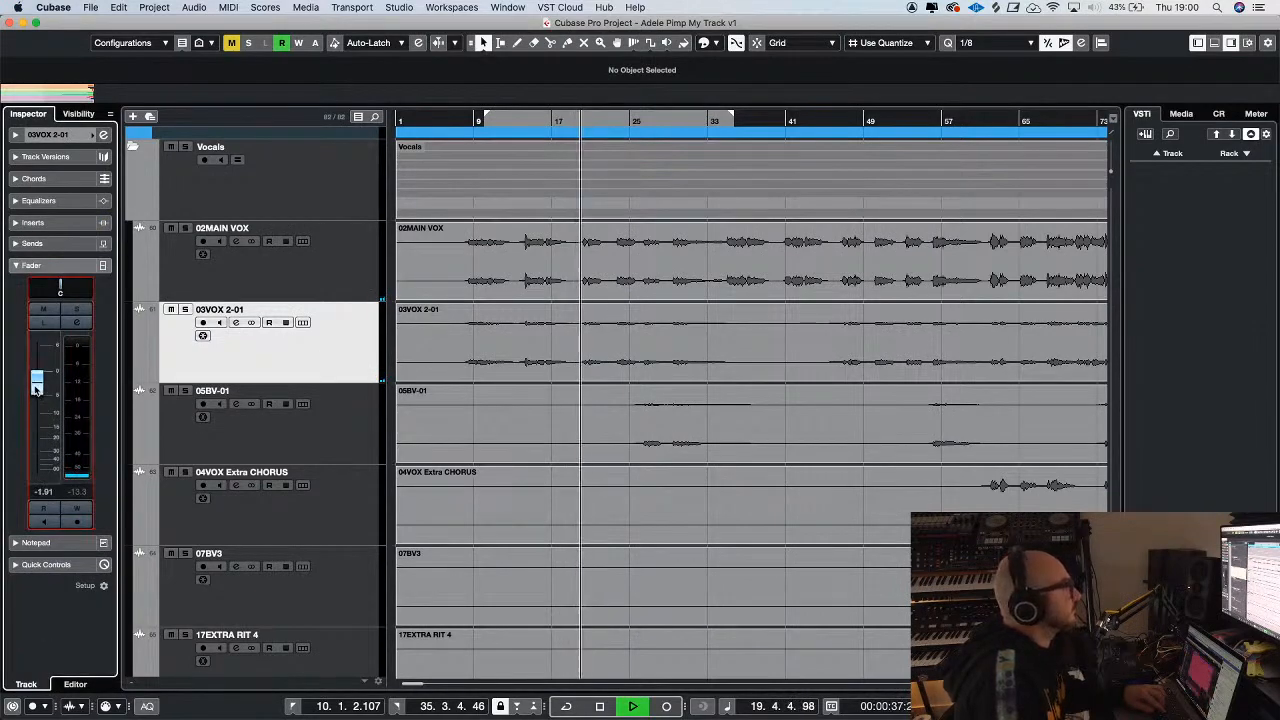
pyautogui.moveTo(35, 388); pyautogui.dragTo(35, 383)
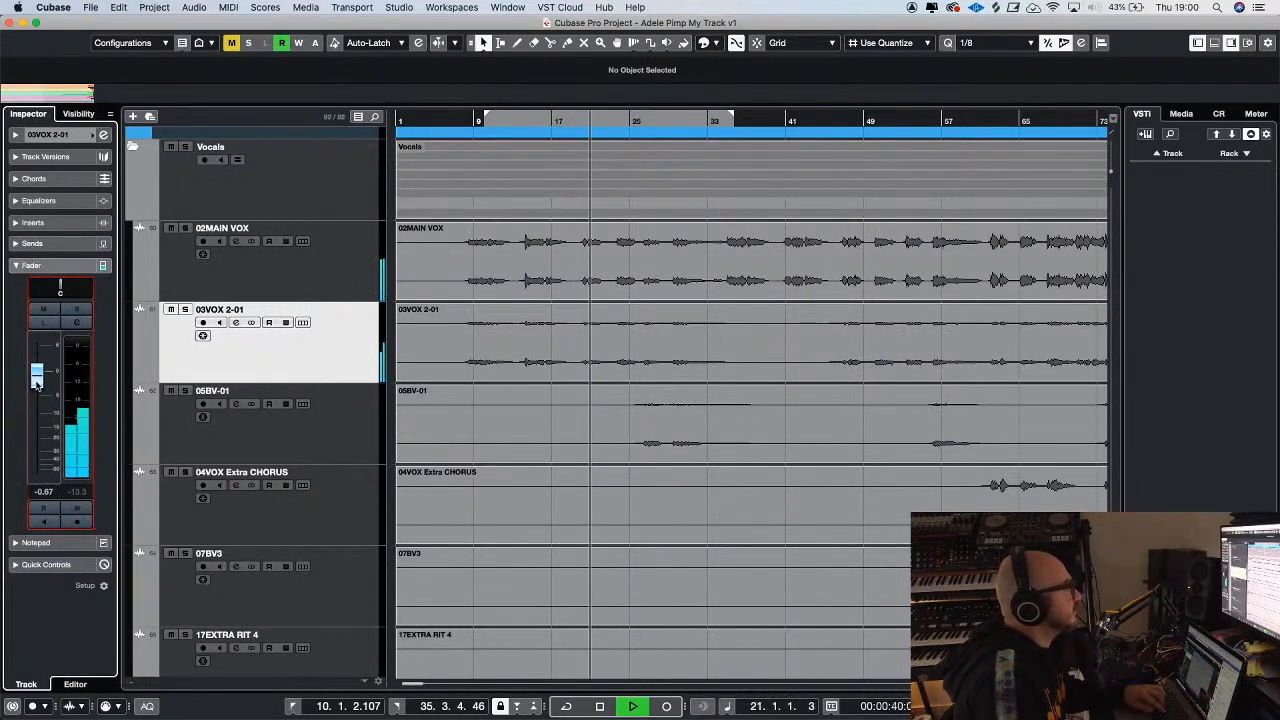
# Set the 02MAIN VOX send to FX 4 Kramer Tape Stereo to -10.6 dB
pyautogui.click(312, 296)
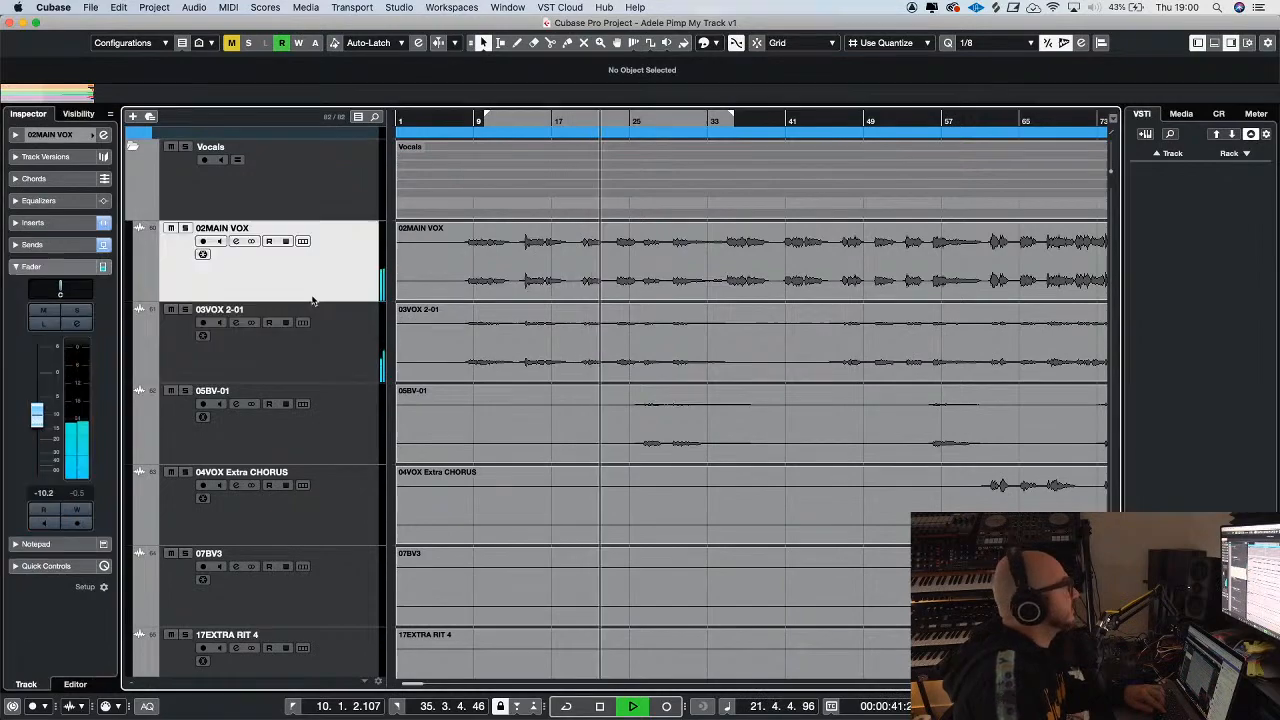
pyautogui.click(32, 244)
pyautogui.moveTo(37, 326); pyautogui.dragTo(14, 371)
pyautogui.moveTo(50, 283)
pyautogui.mouseDown()
pyautogui.moveTo(63, 264)
pyautogui.moveTo(57, 281)
pyautogui.mouseUp()
pyautogui.press('g')
pyautogui.press('g')
pyautogui.press('g')
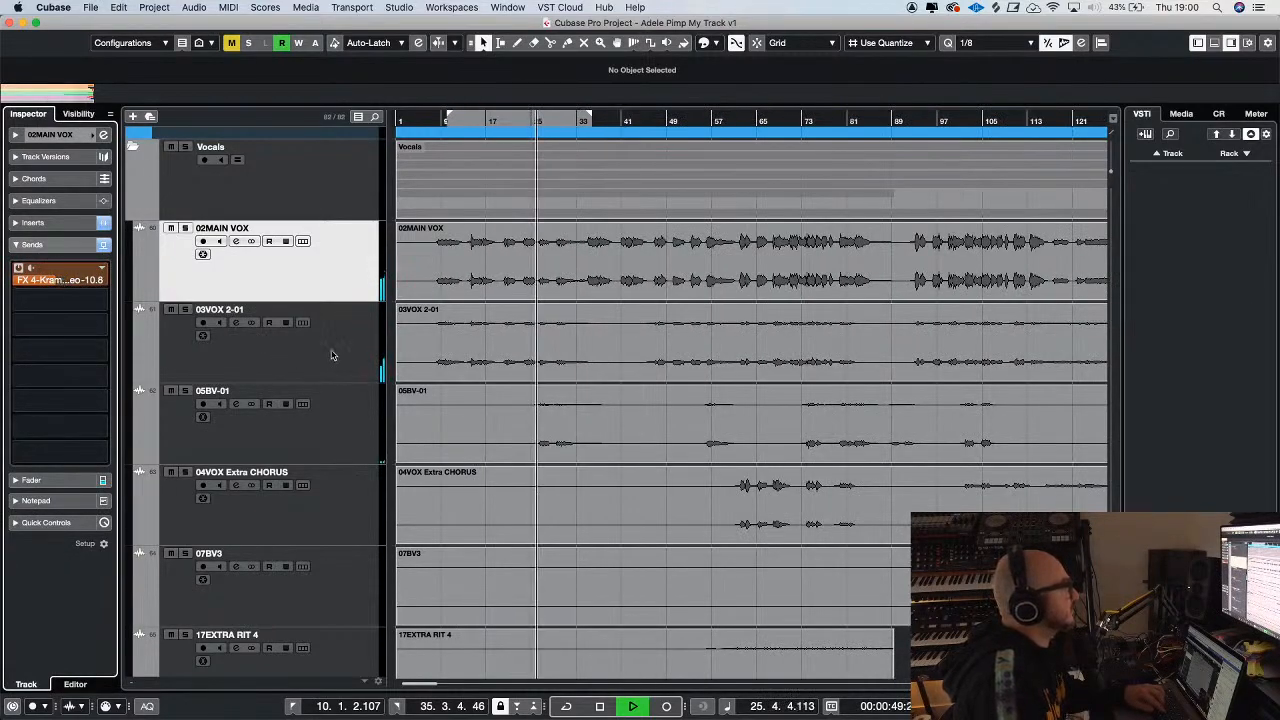
# Select the 05BV-01 backing vocal, show its basic track settings and restart playback from around bar 23
pyautogui.click(332, 355)
pyautogui.scroll(-5, 345, 380)
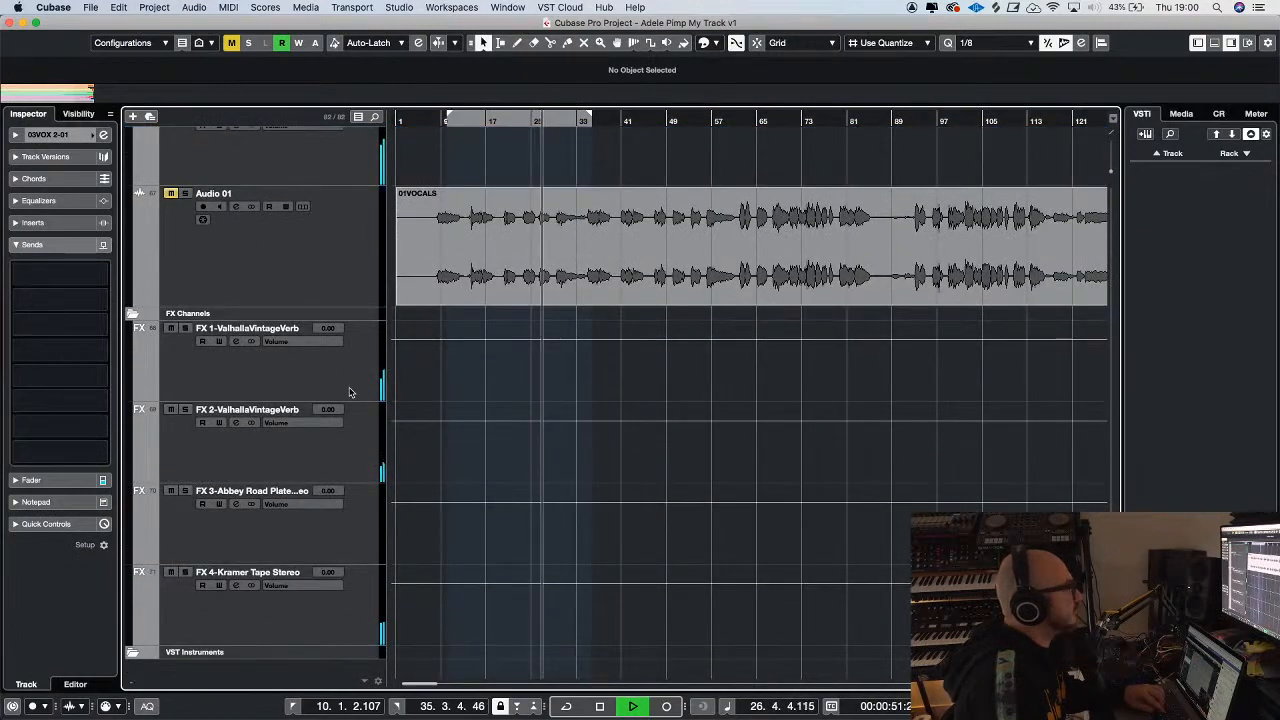
pyautogui.scroll(5, 355, 385)
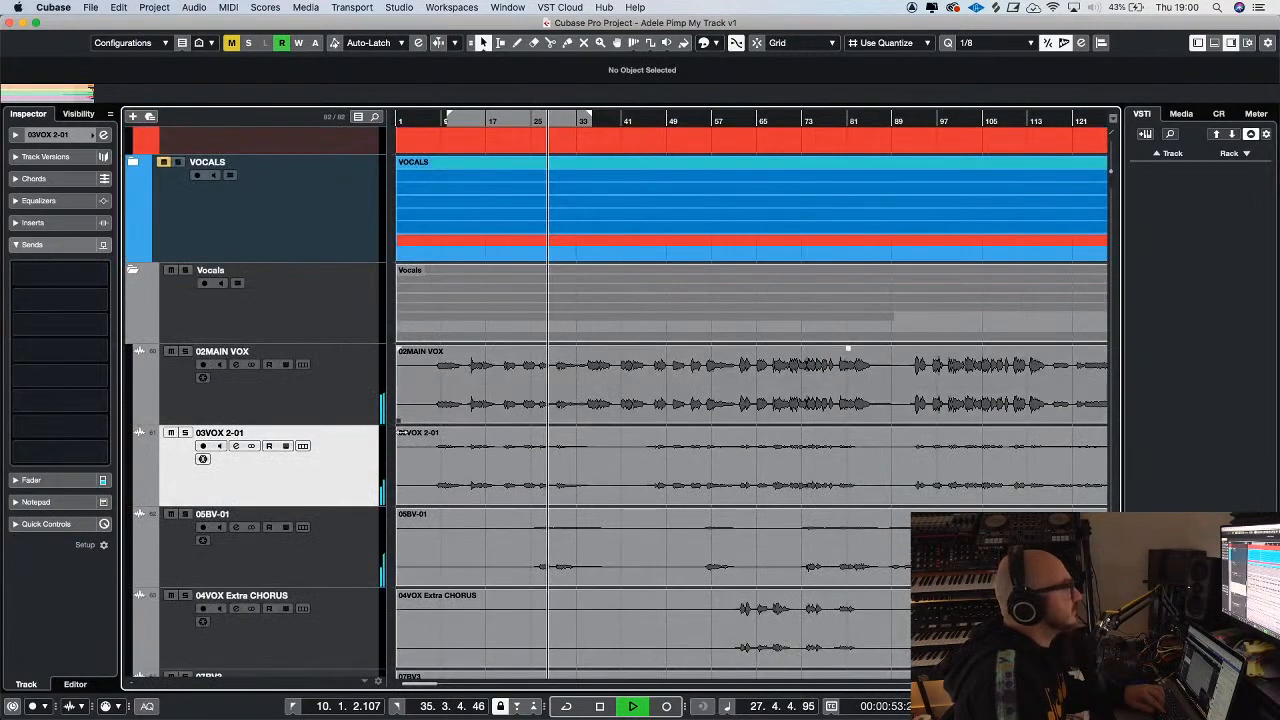
pyautogui.click(355, 513)
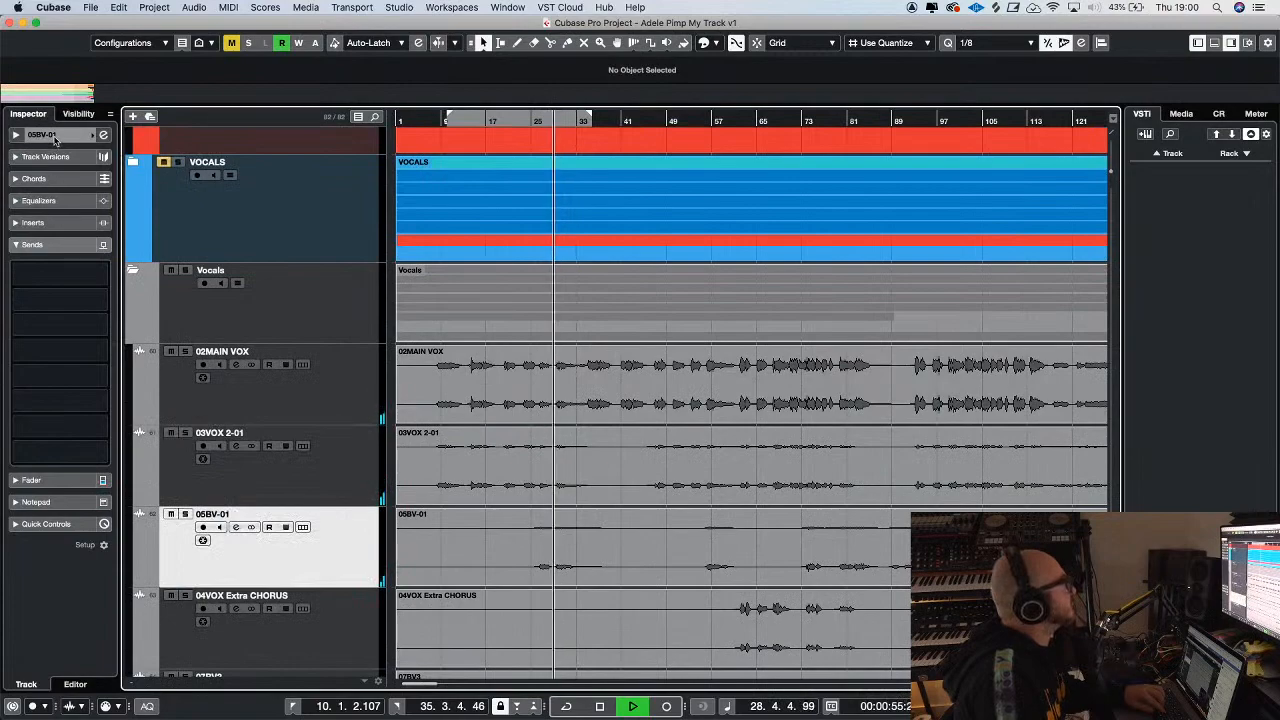
pyautogui.click(55, 137)
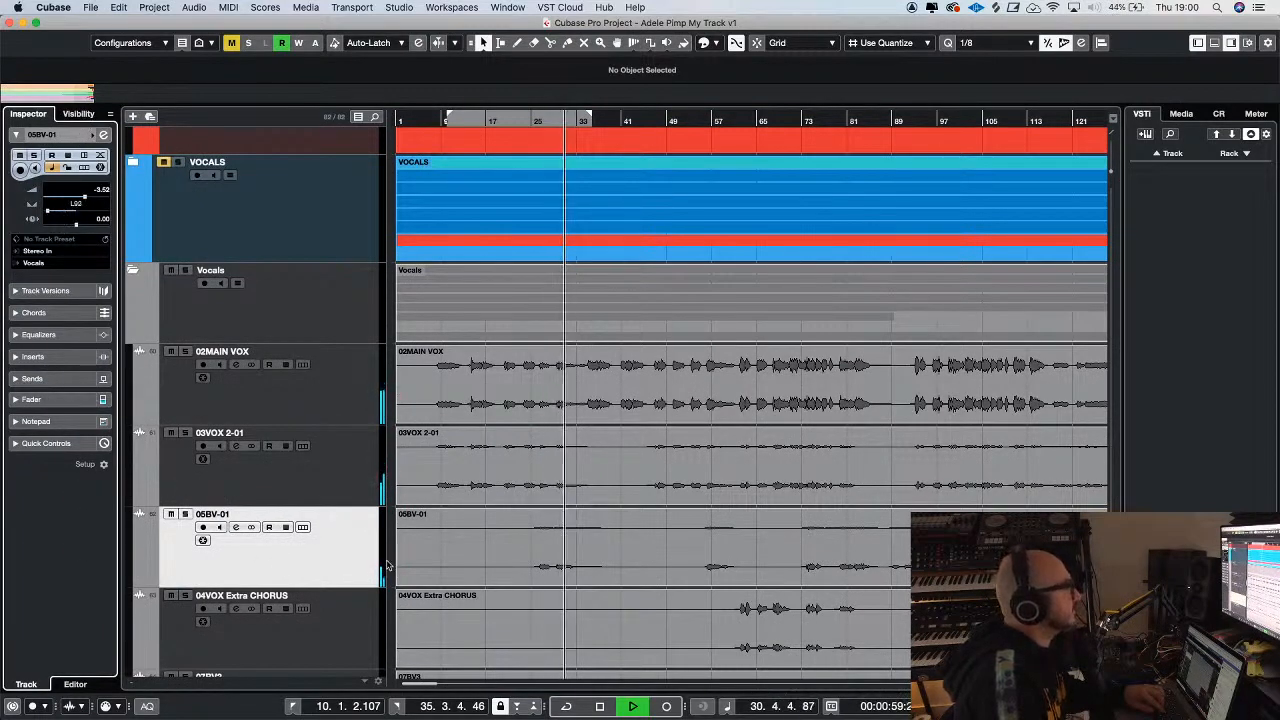
pyautogui.press('g')
pyautogui.press('g')
pyautogui.press('g')
pyautogui.moveTo(646, 513); pyautogui.dragTo(655, 380)
pyautogui.click(469, 121)
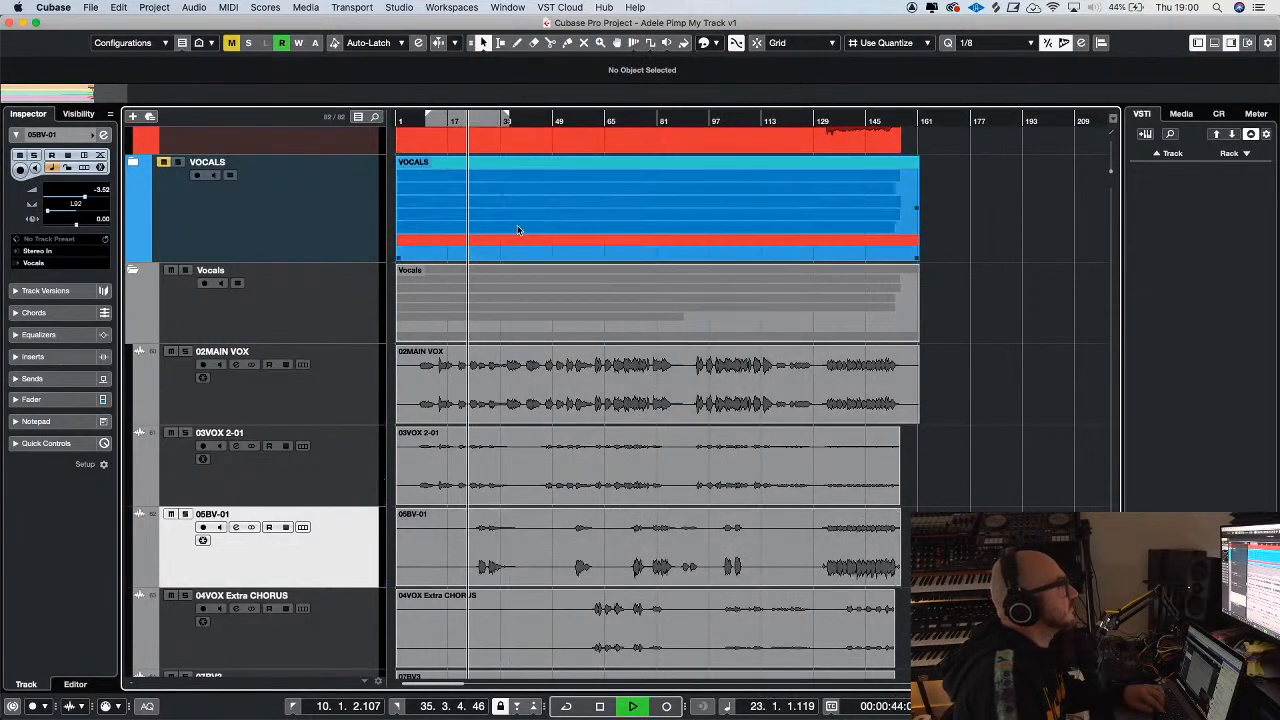
pyautogui.moveTo(647, 430); pyautogui.dragTo(647, 439)
pyautogui.press('super+z')
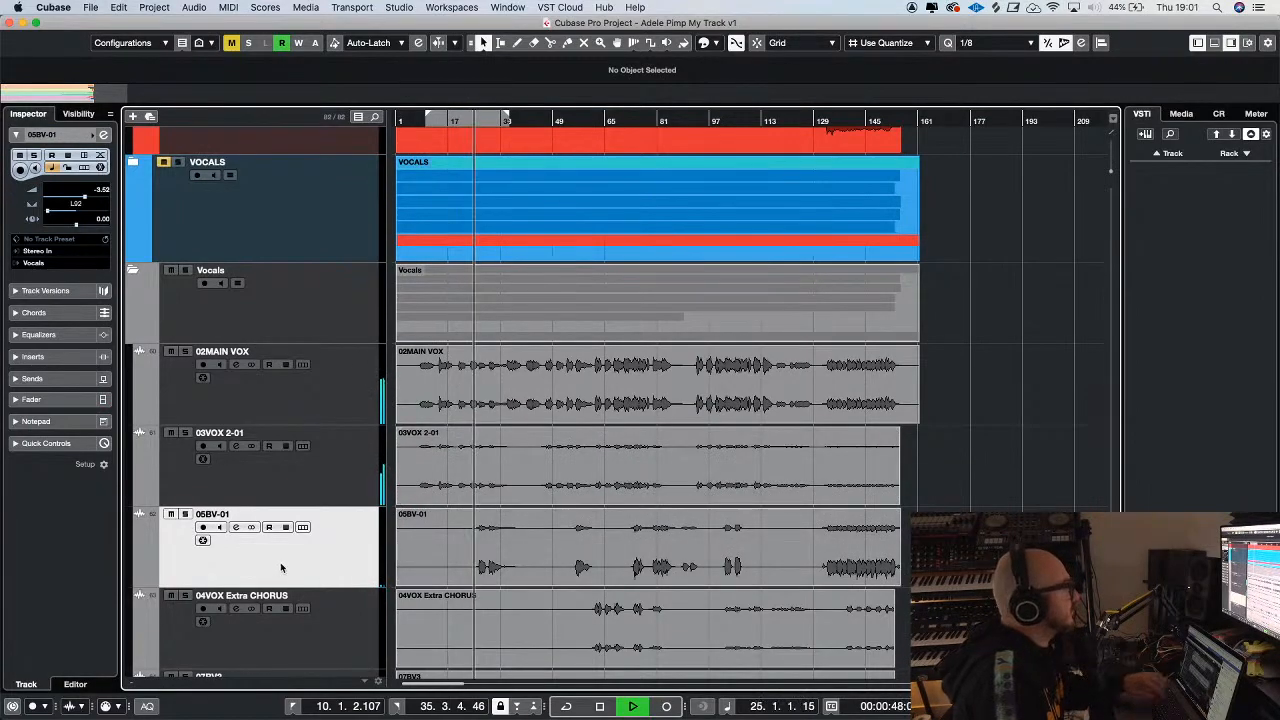
# Pan 05BV-01 to L55 and lower its fader to -7.30 dB
pyautogui.click(55, 399)
pyautogui.moveTo(38, 382); pyautogui.dragTo(38, 385)
pyautogui.press('h')
pyautogui.press('h')
pyautogui.press('h')
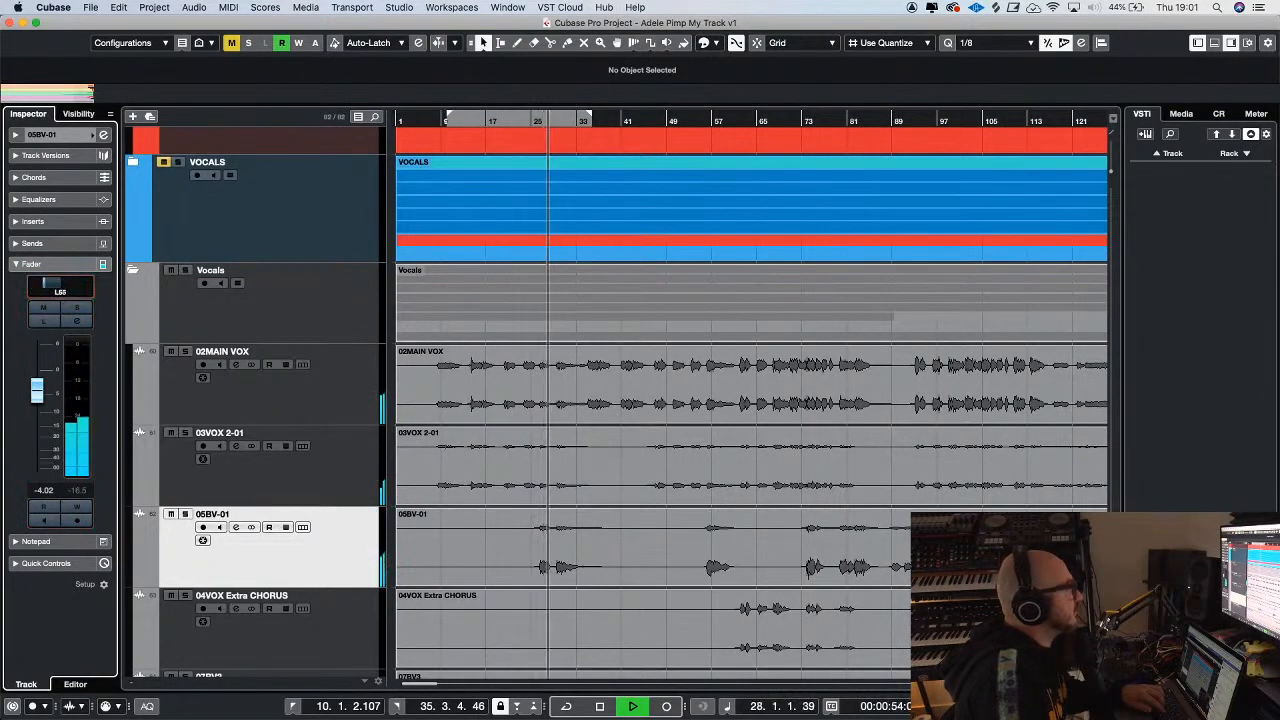
pyautogui.press('g')
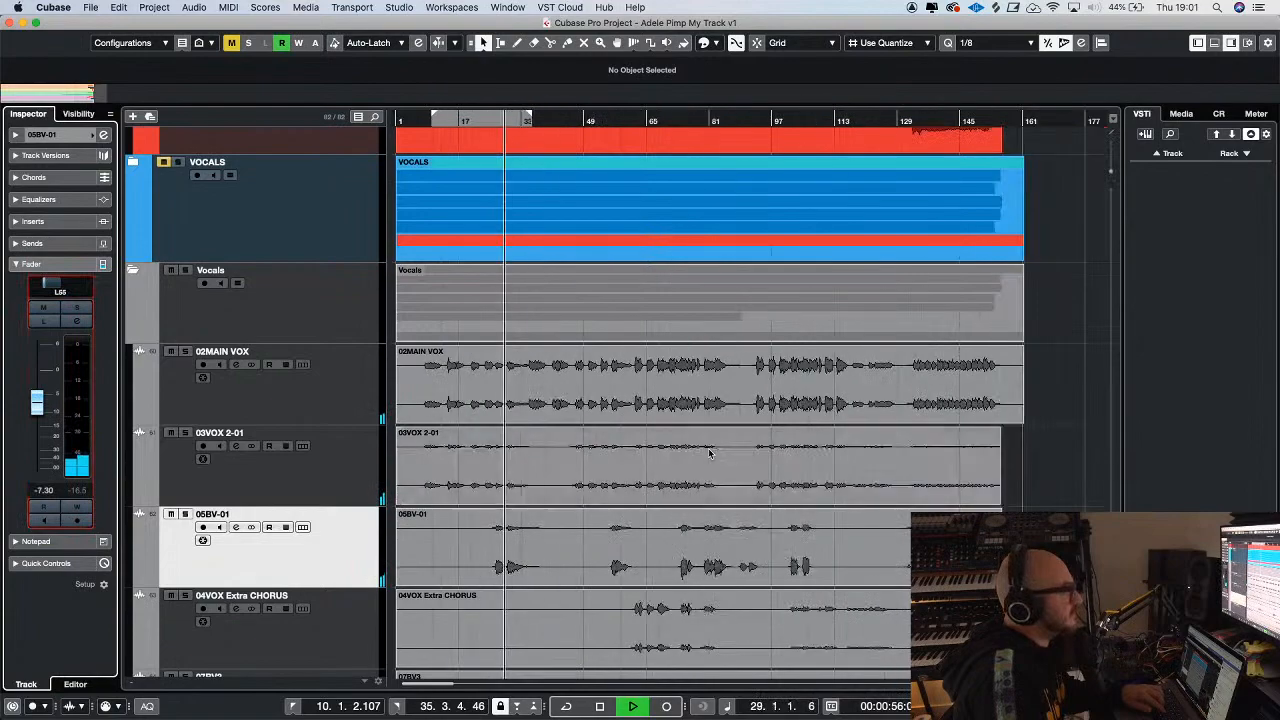
# Add a stereo FX track with Abbey Road Plates Stereo from the Vocals group, routed to Stereo Out inside the FX folder
pyautogui.scroll(-3, 709, 453)
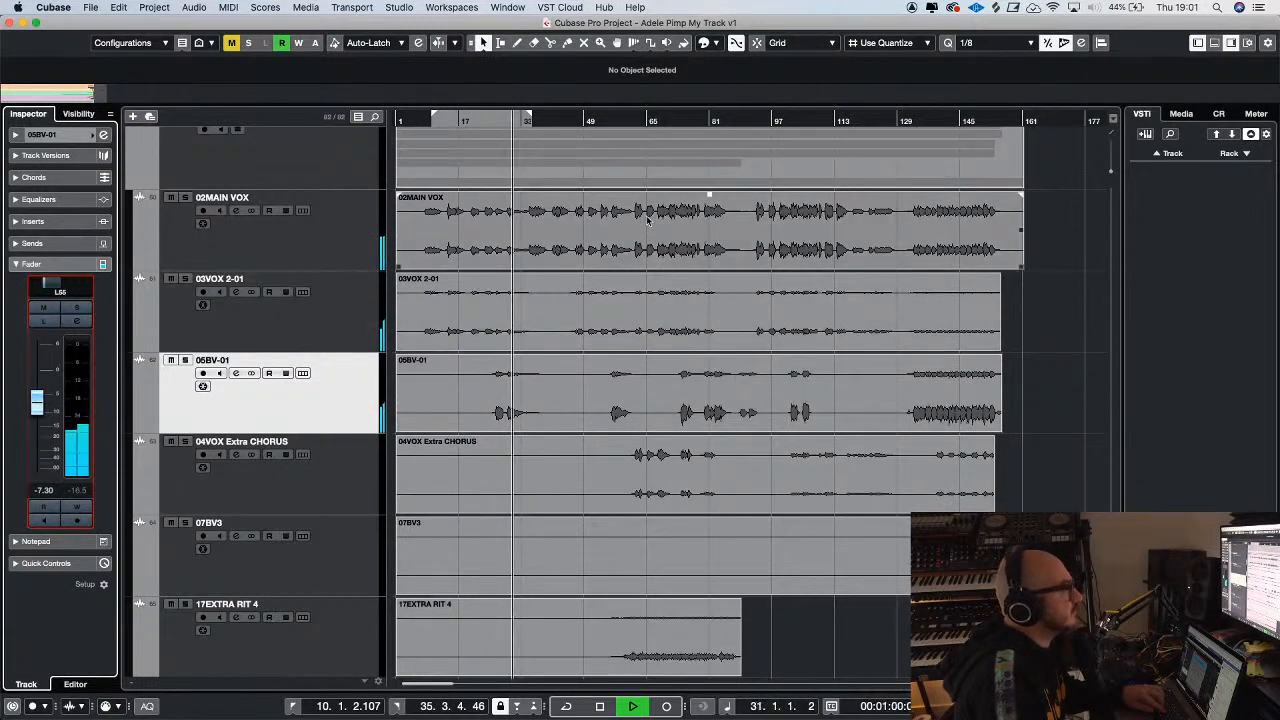
pyautogui.scroll(-2, 634, 276)
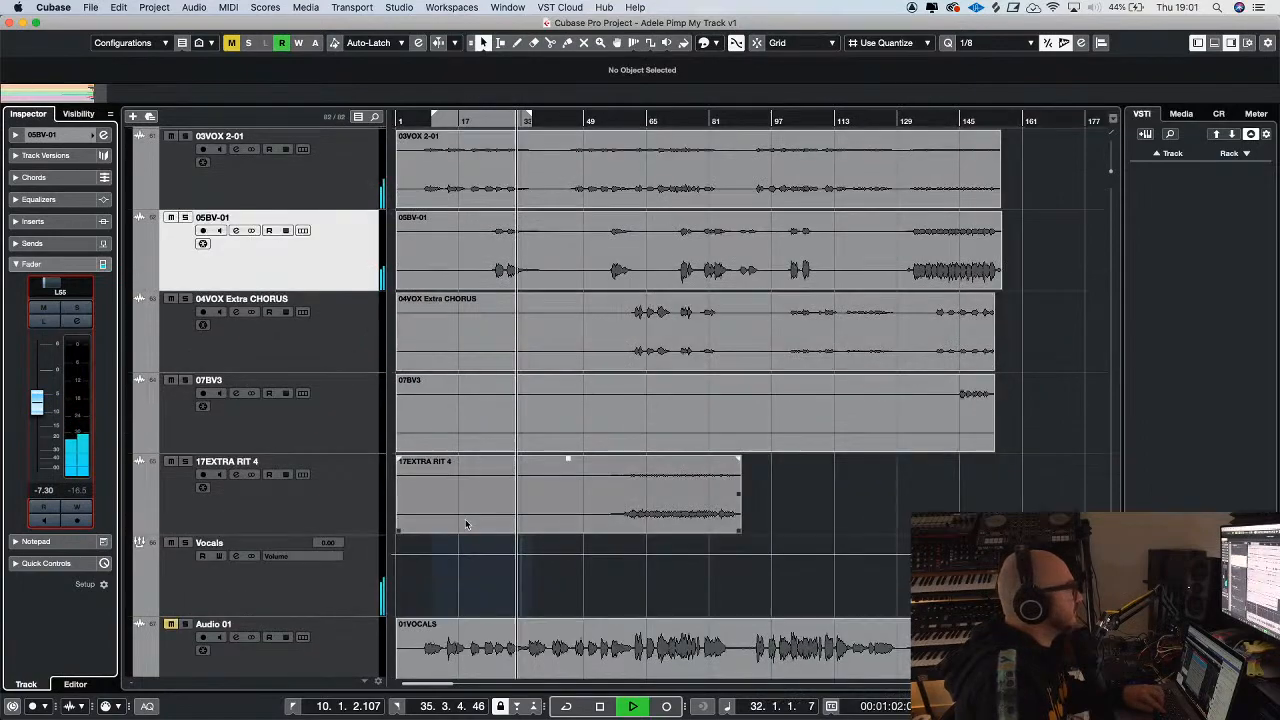
pyautogui.click(347, 588)
pyautogui.press('g')
pyautogui.rightClick(306, 584)
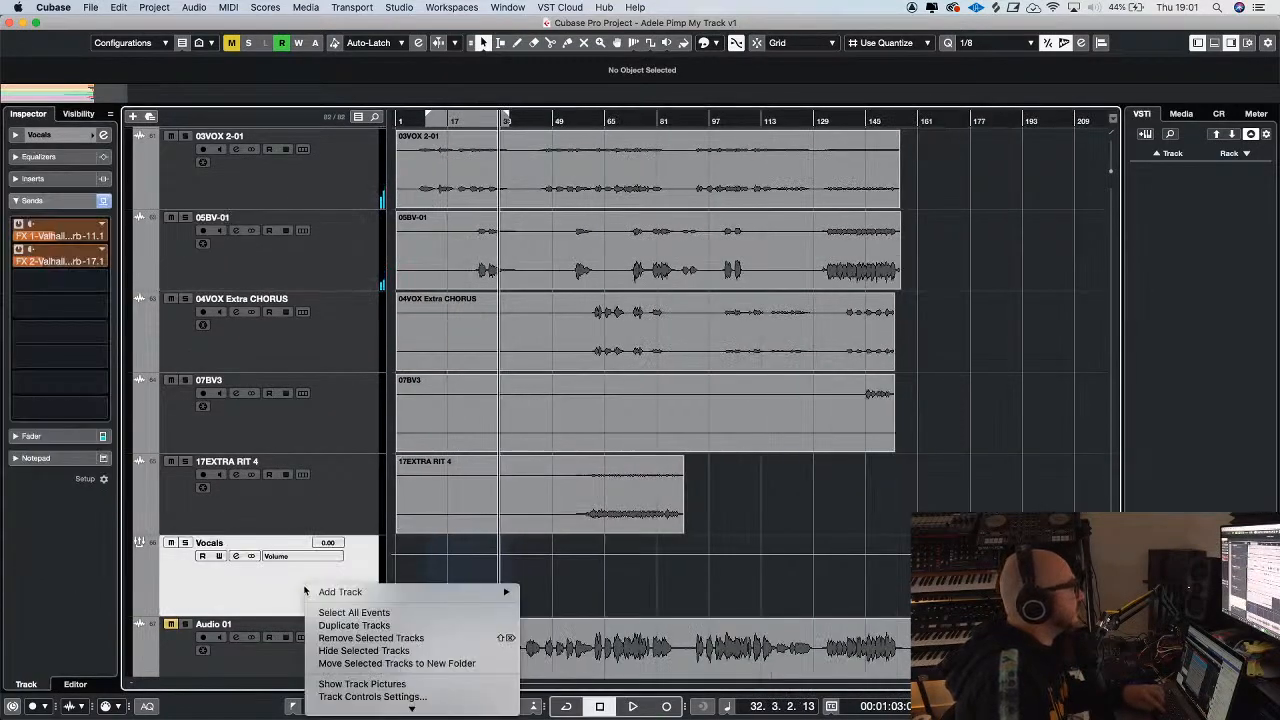
pyautogui.moveTo(400, 592)
pyautogui.click(618, 505)
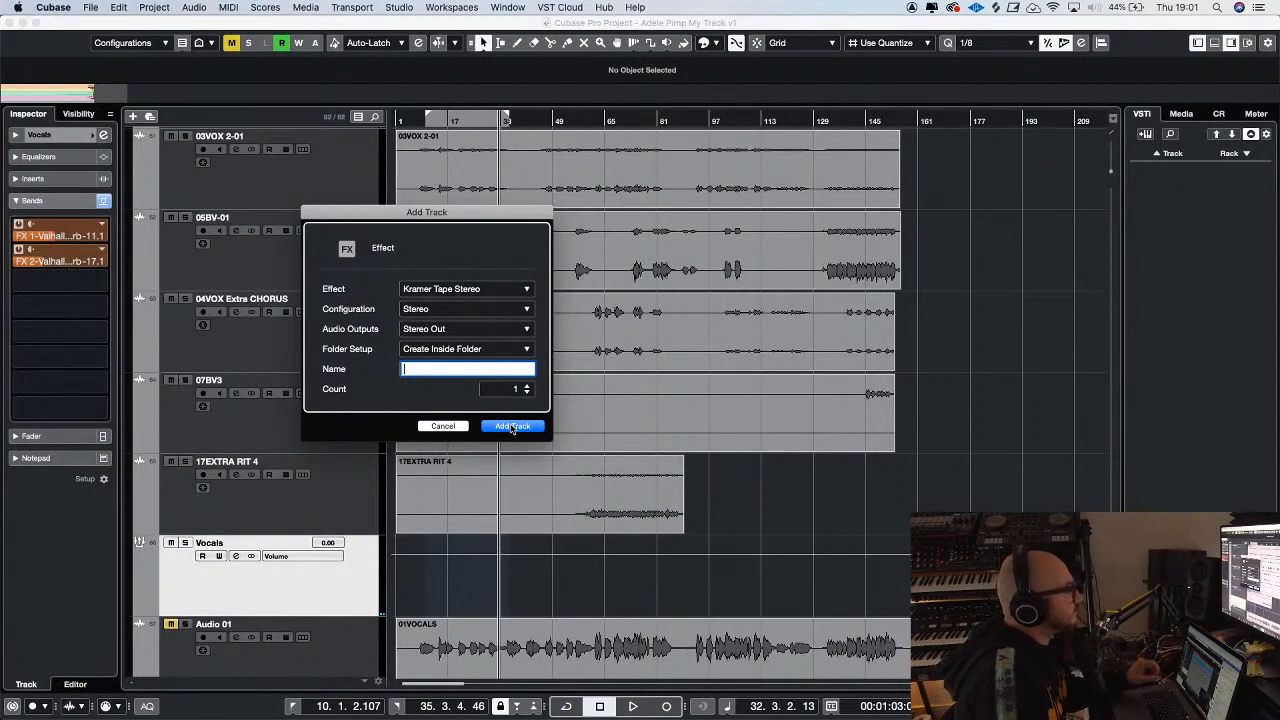
pyautogui.click(486, 291)
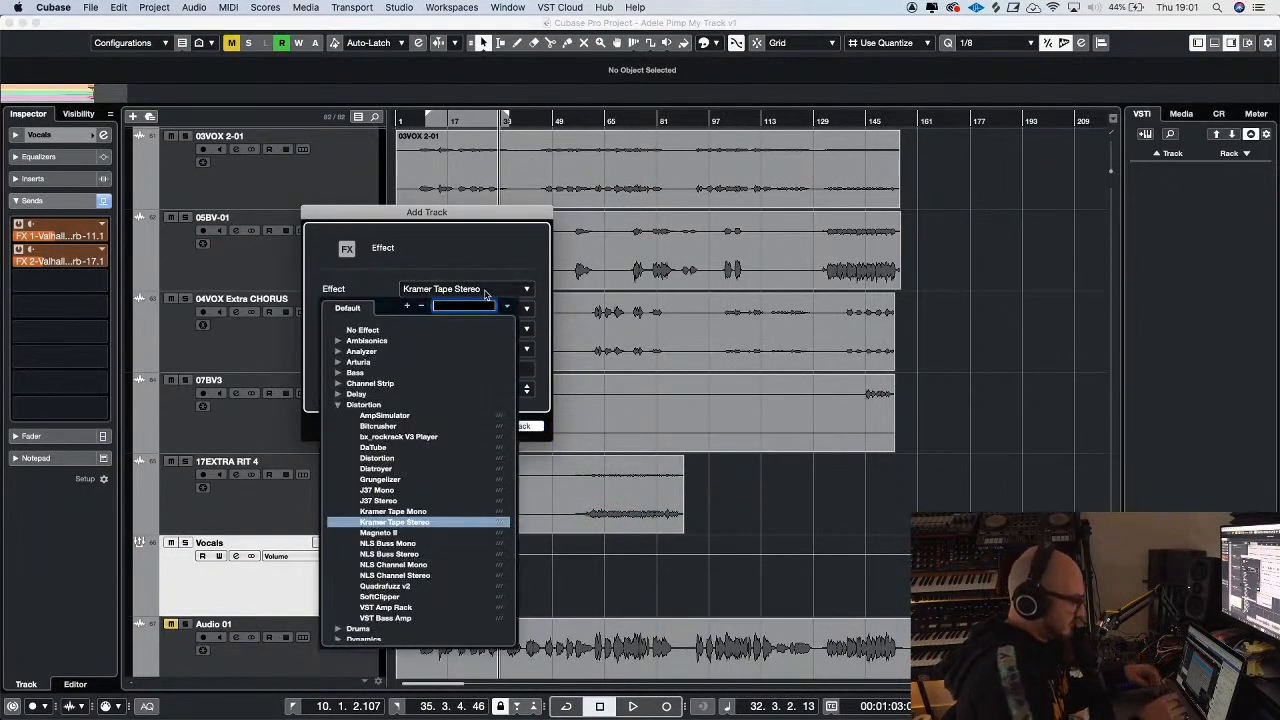
pyautogui.write('plate')
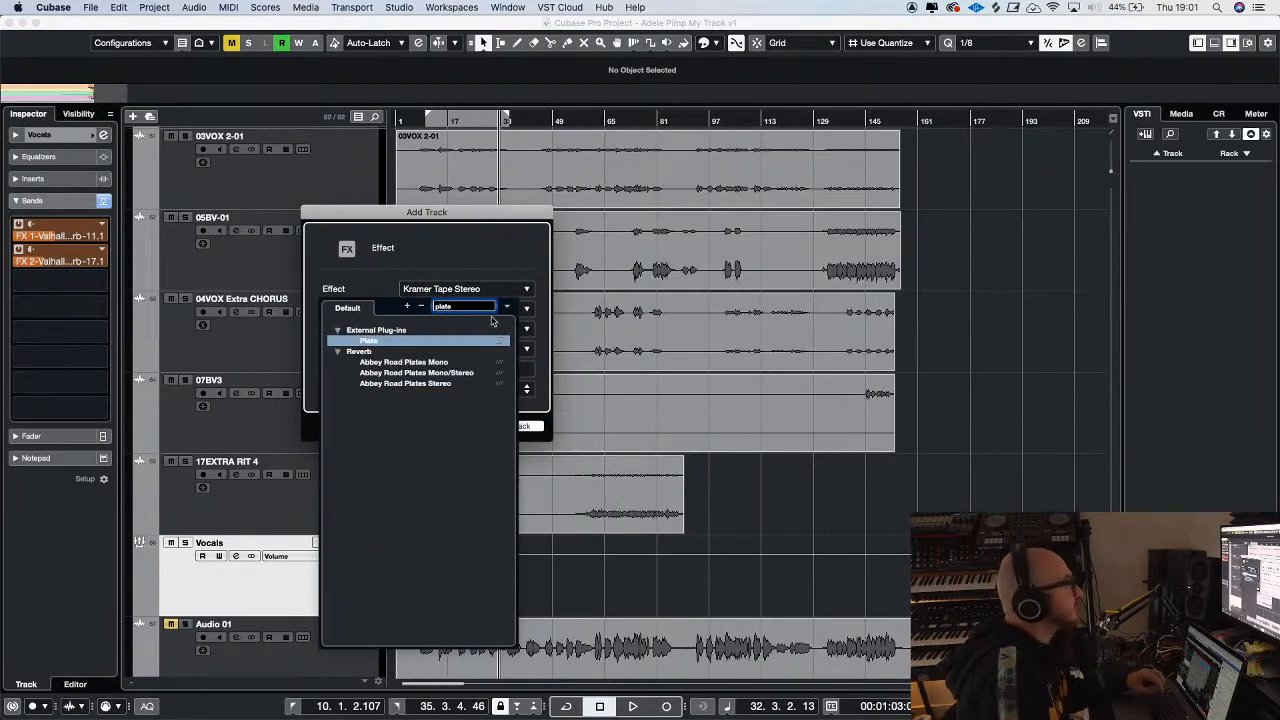
pyautogui.click(446, 383)
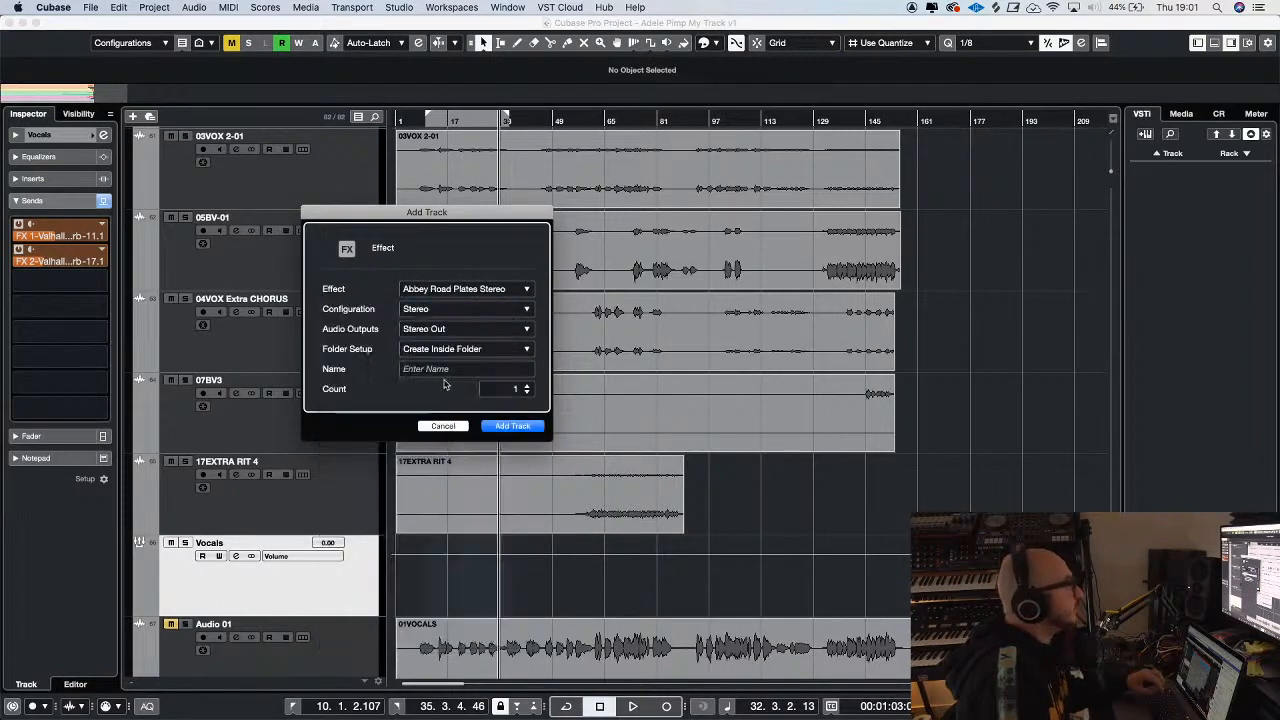
pyautogui.click(512, 426)
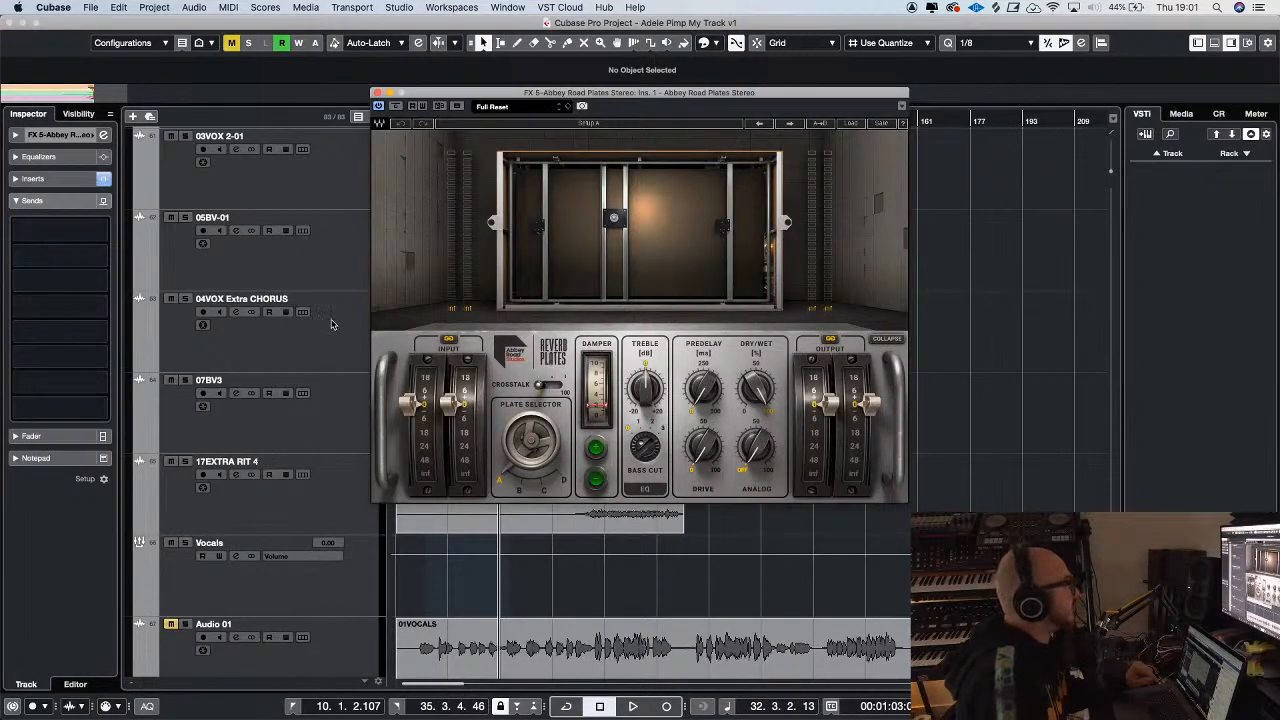
# Apply low-cut and high-cut filters in the FX 5 Abbey Road Plates channel EQ, and raise the plate reverb's predelay
pyautogui.scroll(-6, 332, 324)
pyautogui.click(58, 158)
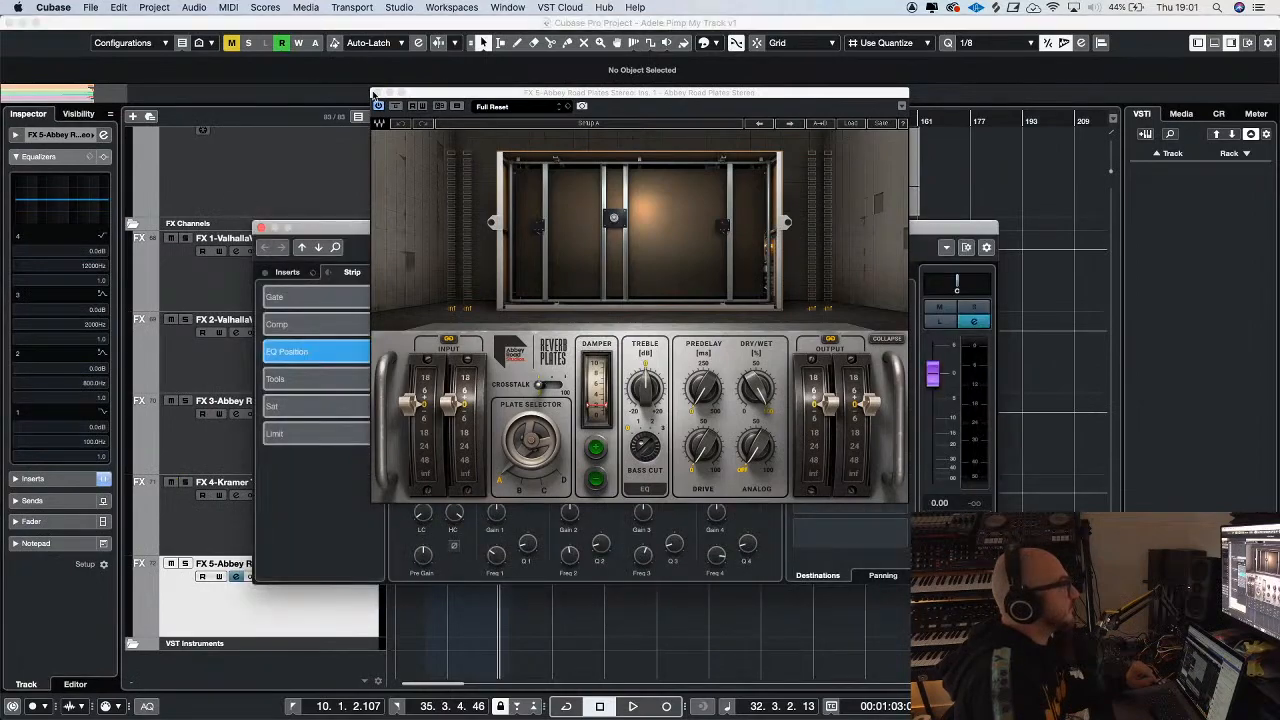
pyautogui.click(373, 93)
pyautogui.click(377, 92)
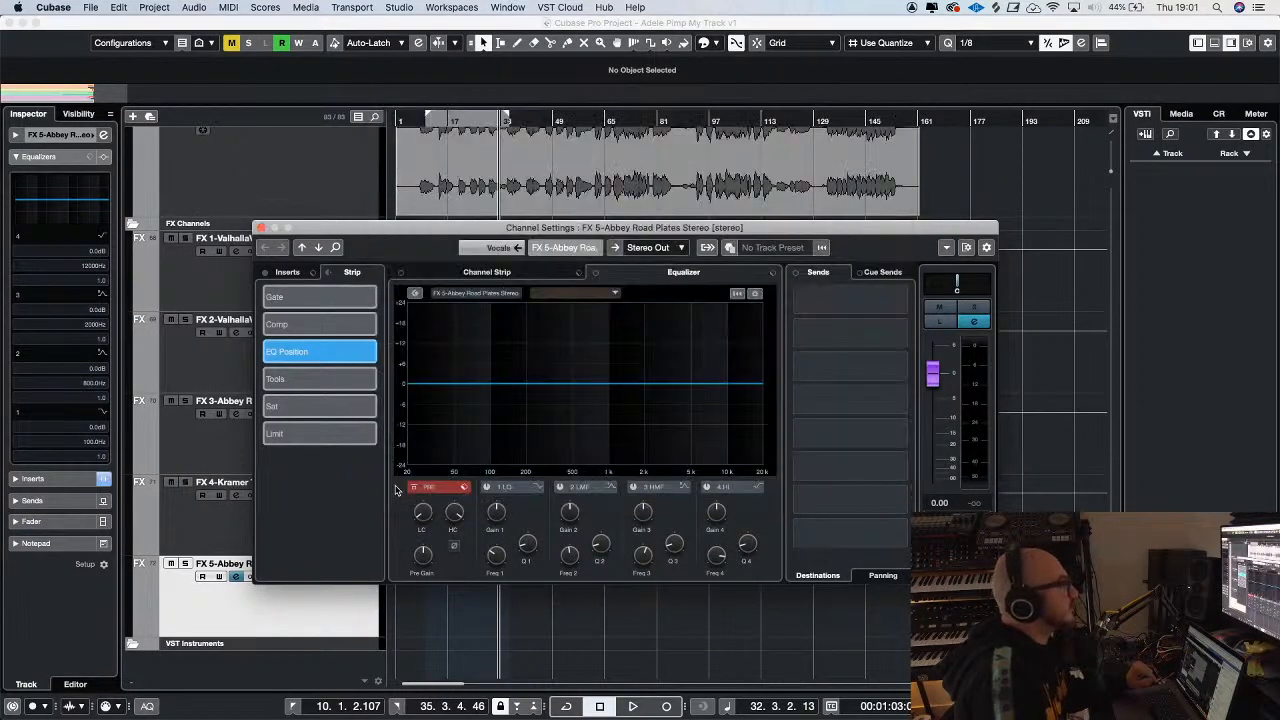
pyautogui.moveTo(423, 514); pyautogui.dragTo(425, 458)
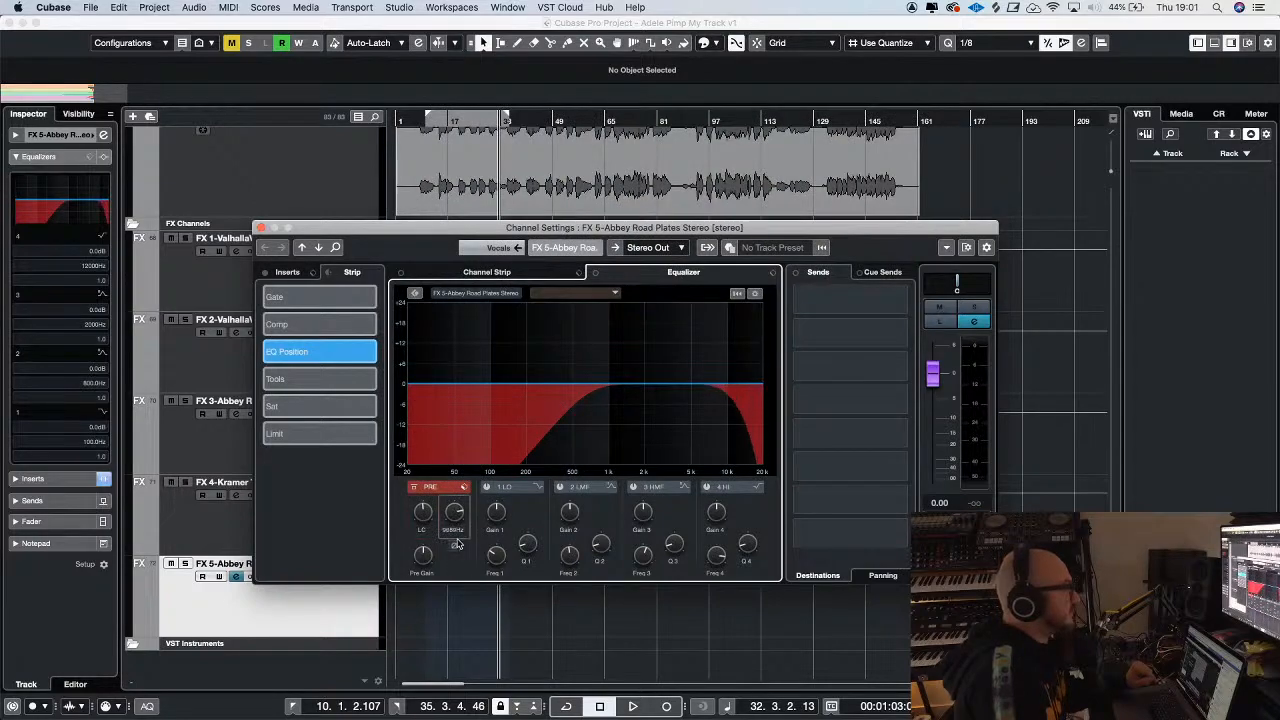
pyautogui.click(261, 228)
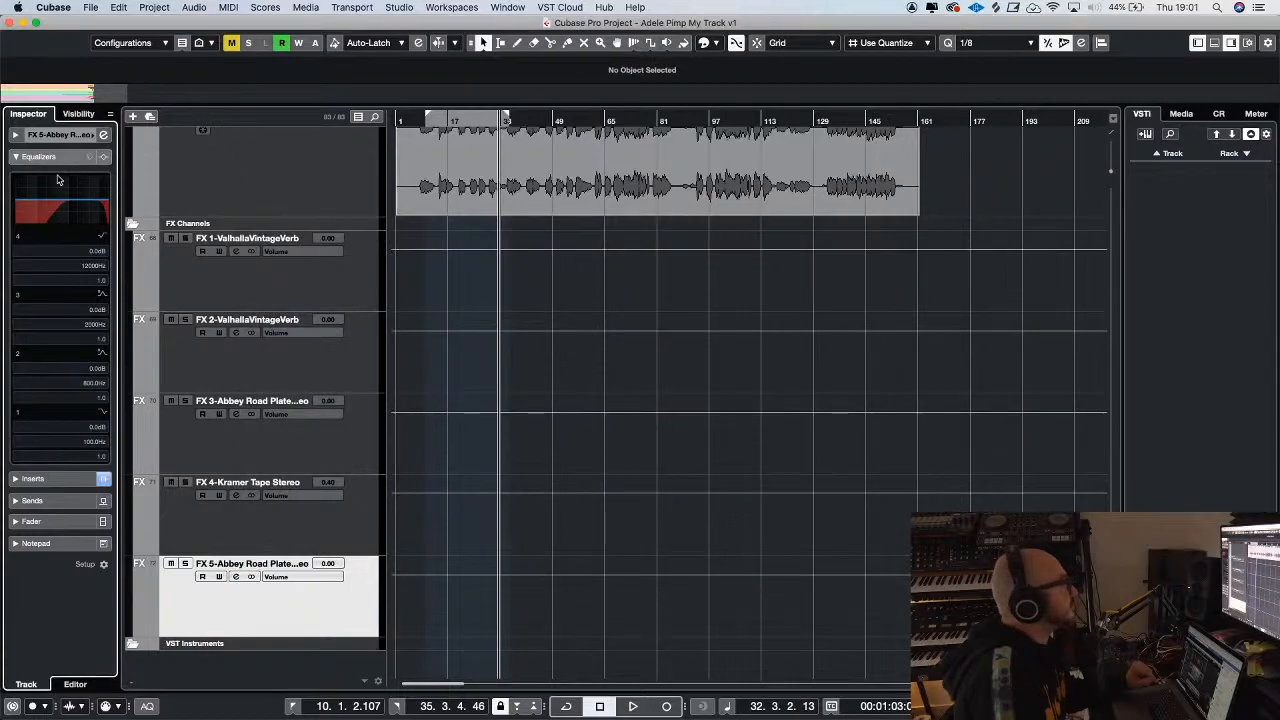
pyautogui.click(37, 479)
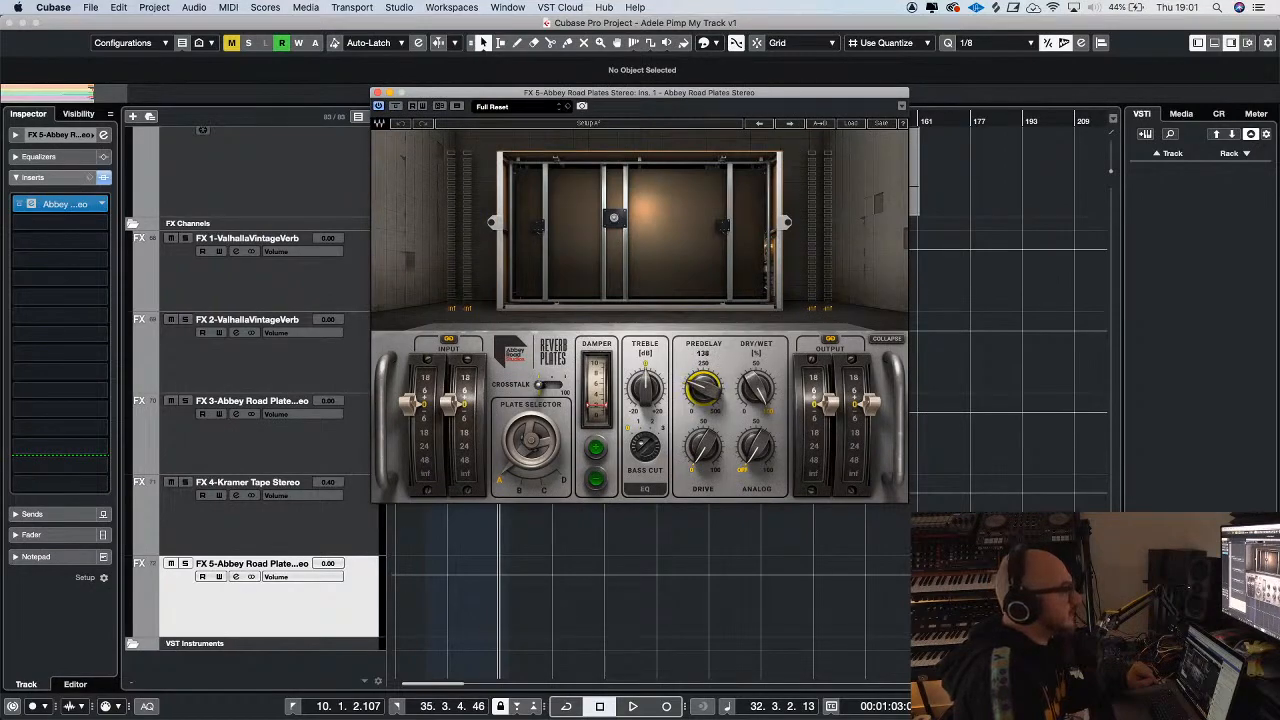
pyautogui.click(376, 93)
# Resume playback and add a send to FX 5 Abbey Road Plates Stereo on the Vocals group
pyautogui.scroll(15, 608, 251)
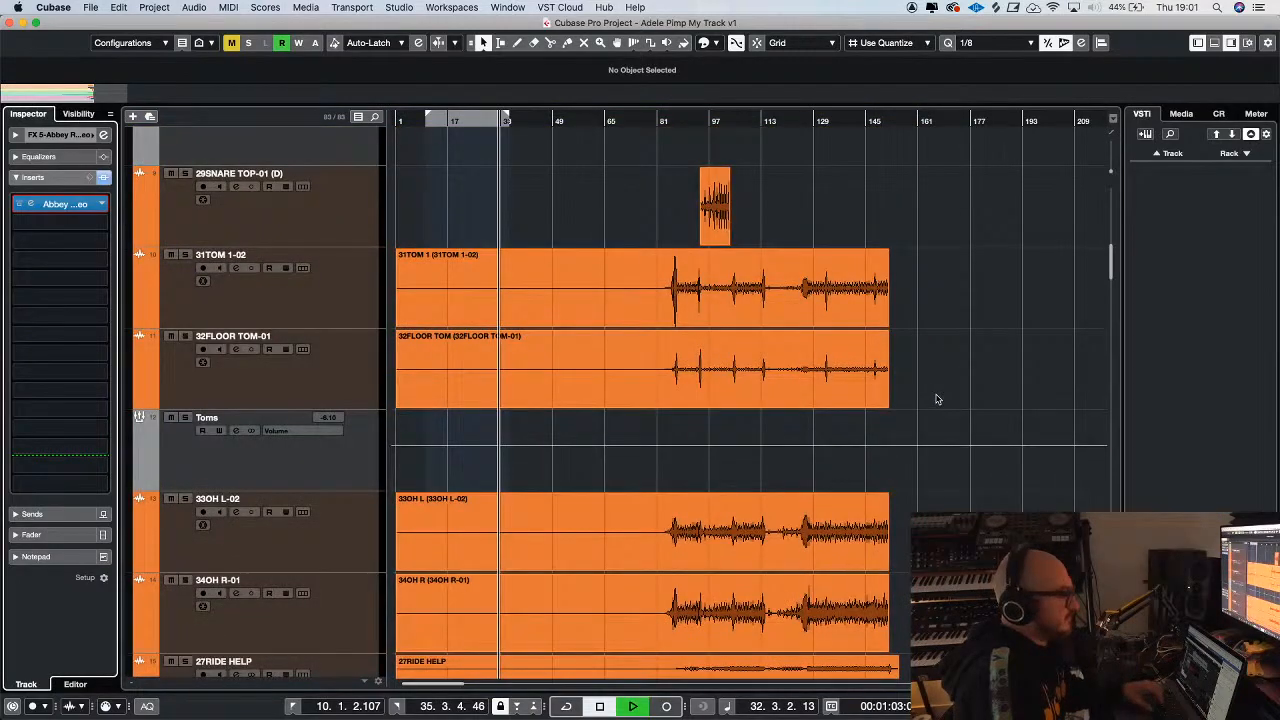
pyautogui.scroll(-20, 937, 399)
pyautogui.scroll(-20, 1013, 397)
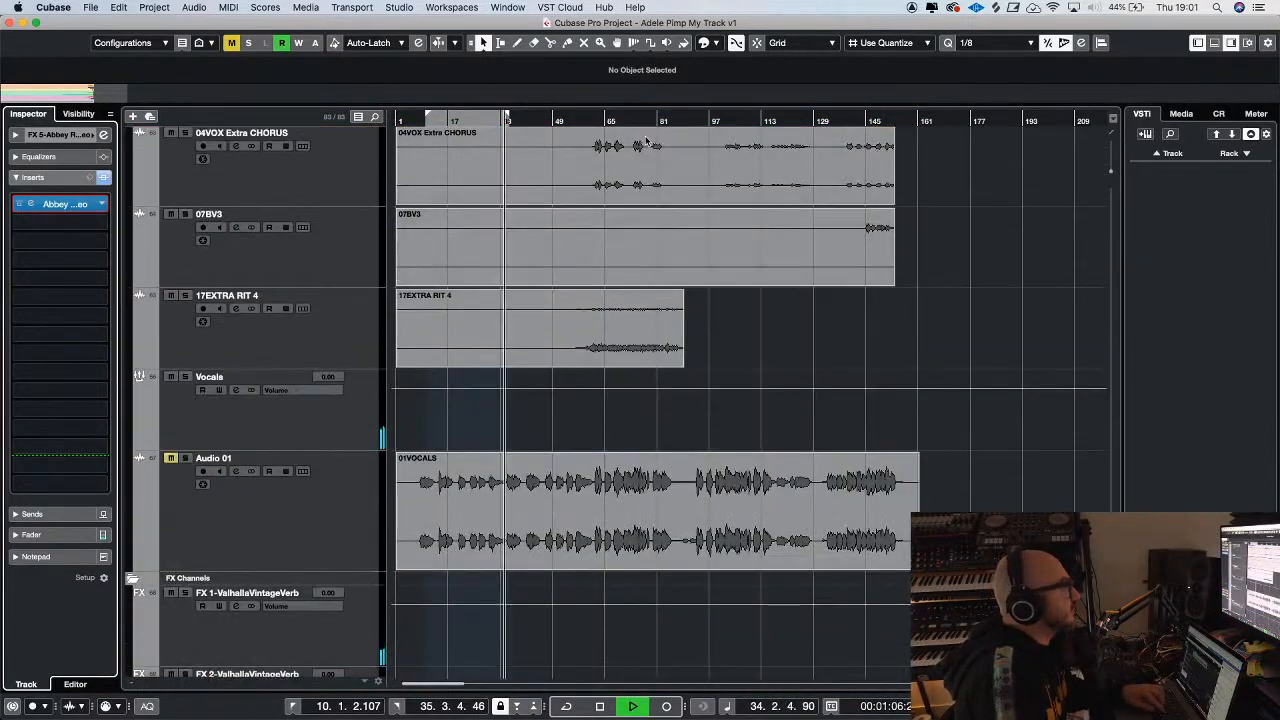
pyautogui.press('h')
pyautogui.press('h')
pyautogui.press('h')
pyautogui.press('g')
pyautogui.press('g')
pyautogui.press('g')
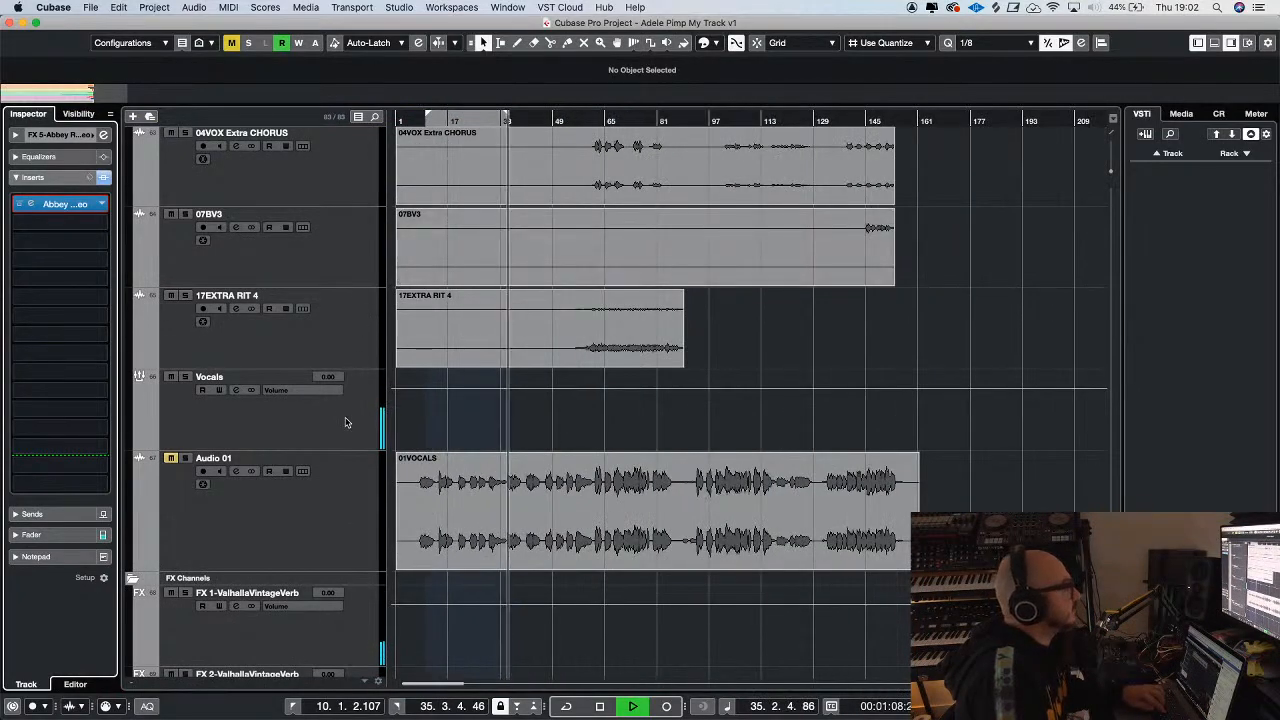
pyautogui.click(345, 422)
pyautogui.click(25, 328)
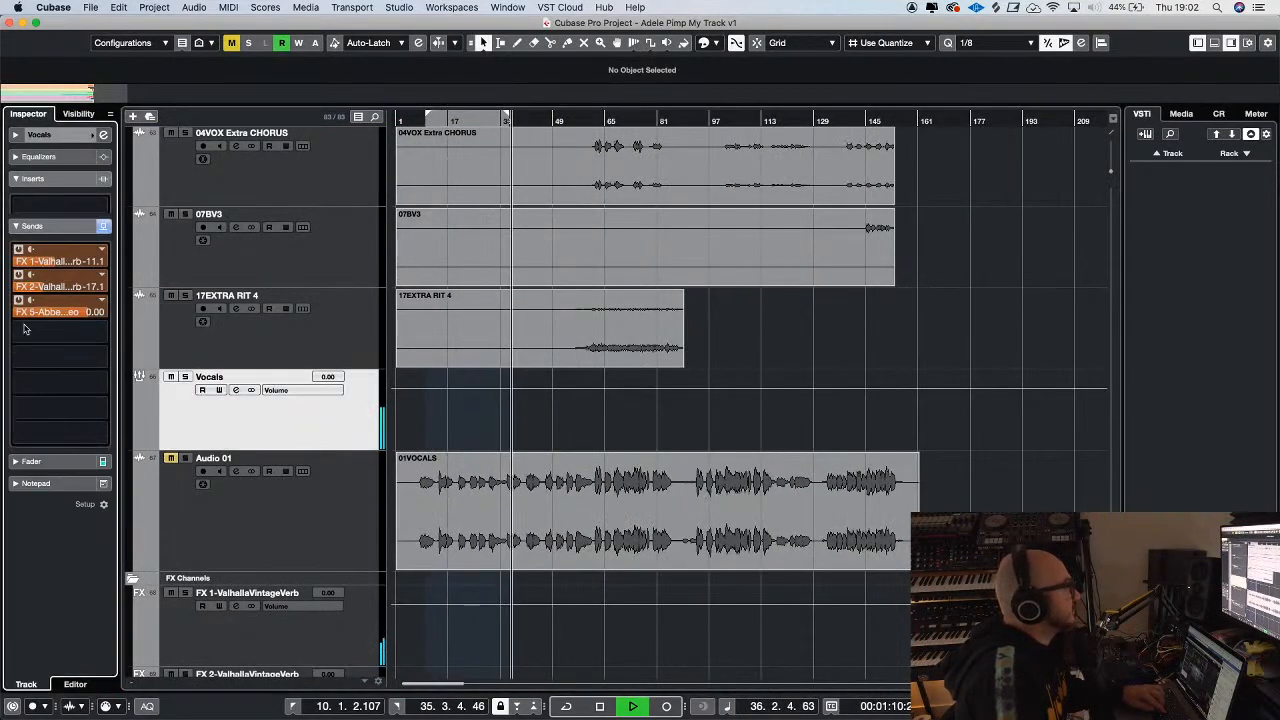
# Set the Vocals group's FX 5 Abbey Road Plates send to -19.2 dB and resume playback
pyautogui.press('space')
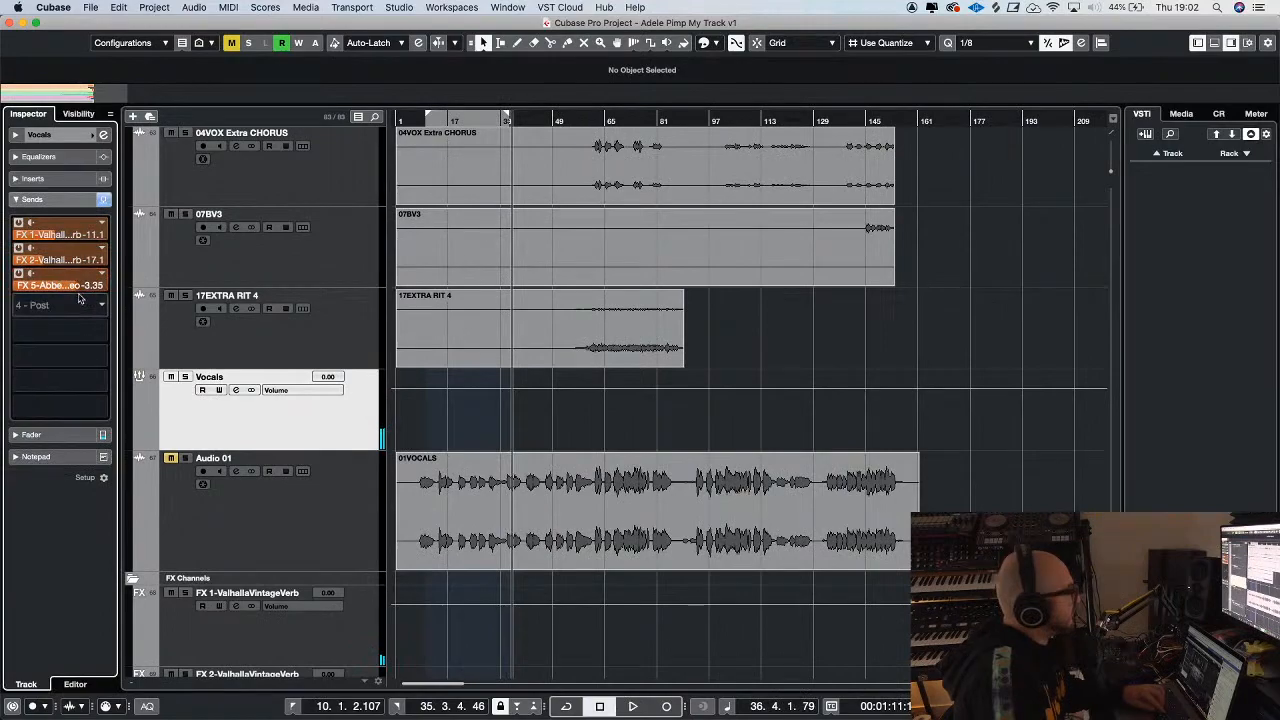
pyautogui.moveTo(48, 353); pyautogui.dragTo(48, 355)
pyautogui.press('space')
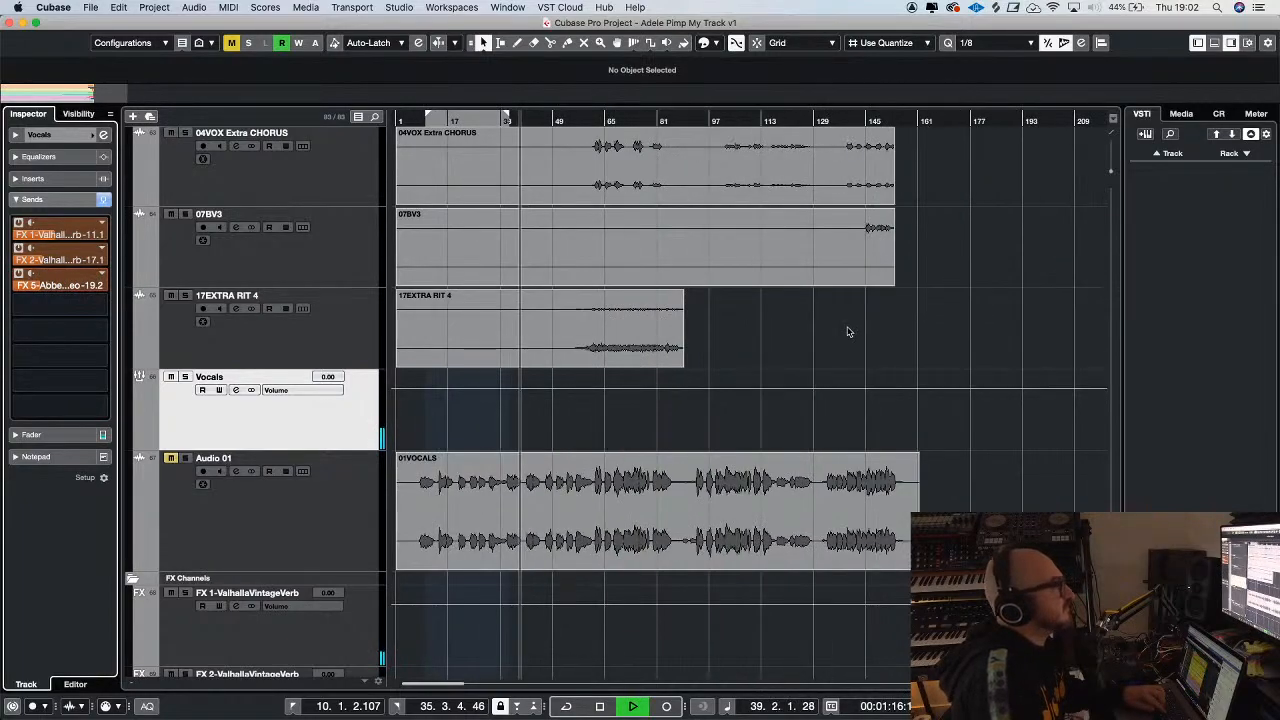
# Compare the mix with the ADELE 6 gigi - reference track by toggling its solo during playback
pyautogui.scroll(10, 224, 150)
pyautogui.click(180, 136)
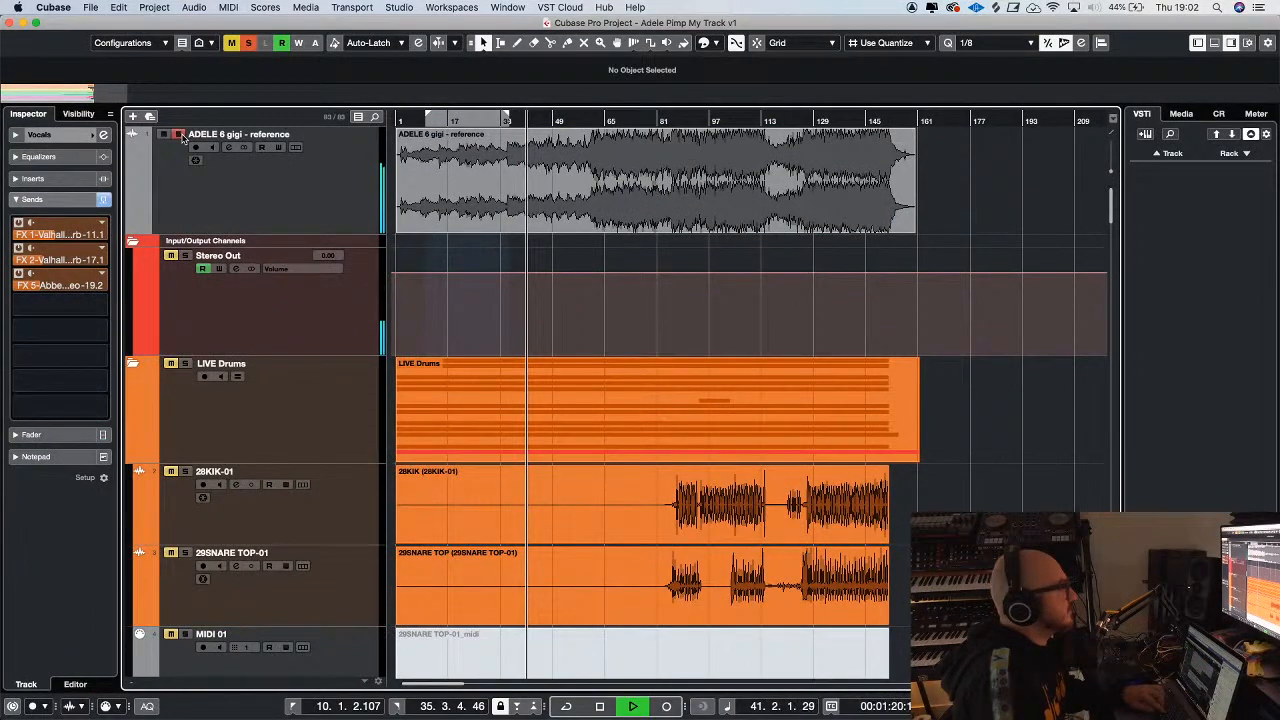
pyautogui.click(181, 136)
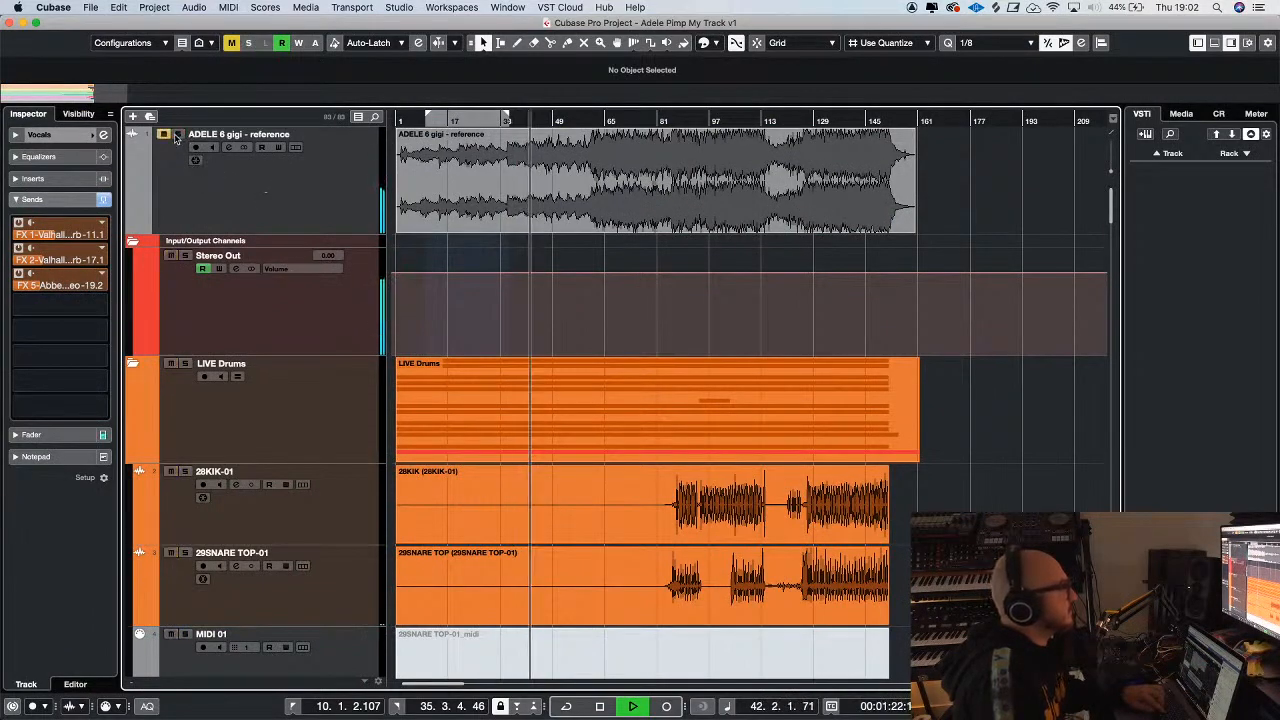
pyautogui.click(178, 136)
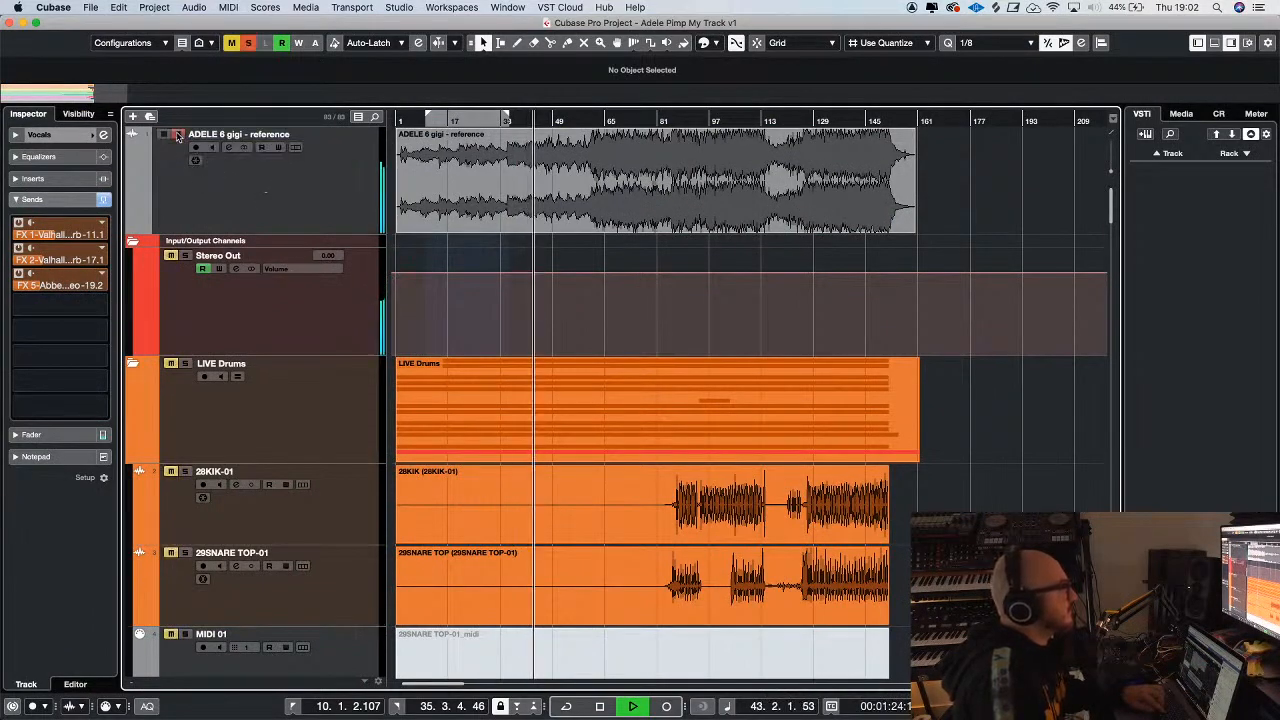
pyautogui.scroll(-20, 570, 236)
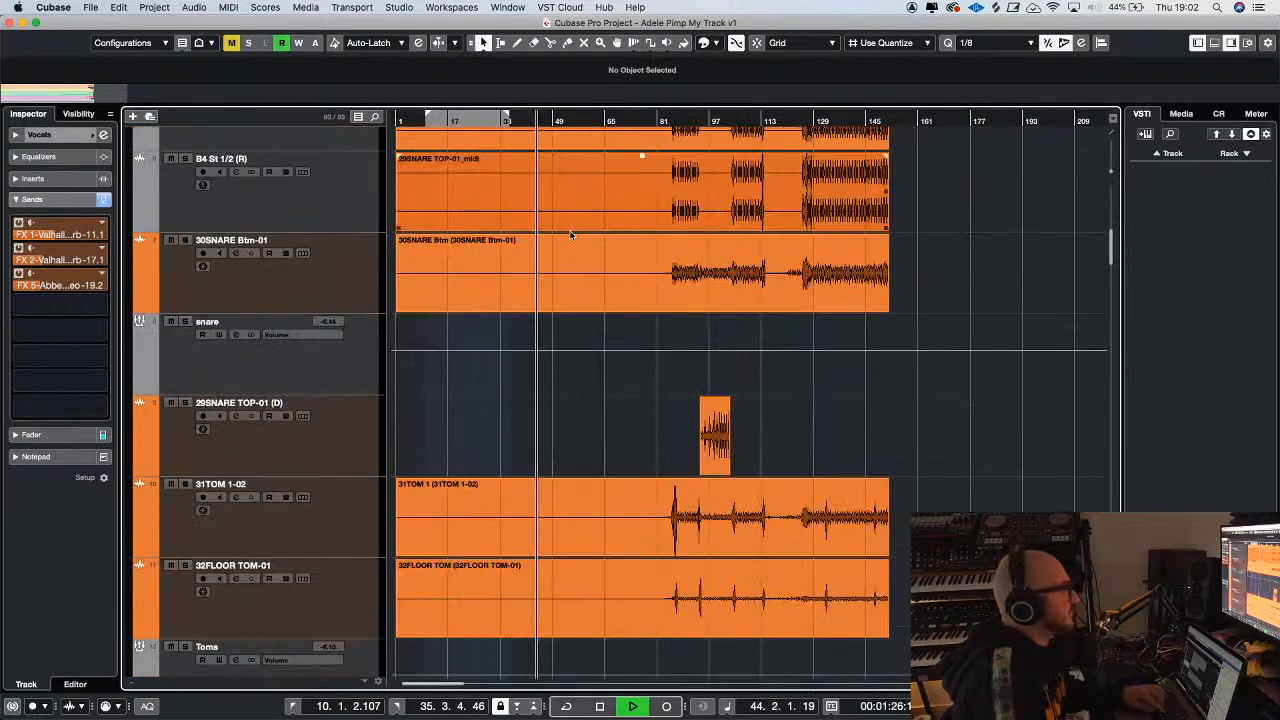
# Lower the Vocals group sends to -16.6 dB for FX 1, -23.2 dB for FX 2 and -20.8 dB for FX 5
pyautogui.scroll(-5, 570, 236)
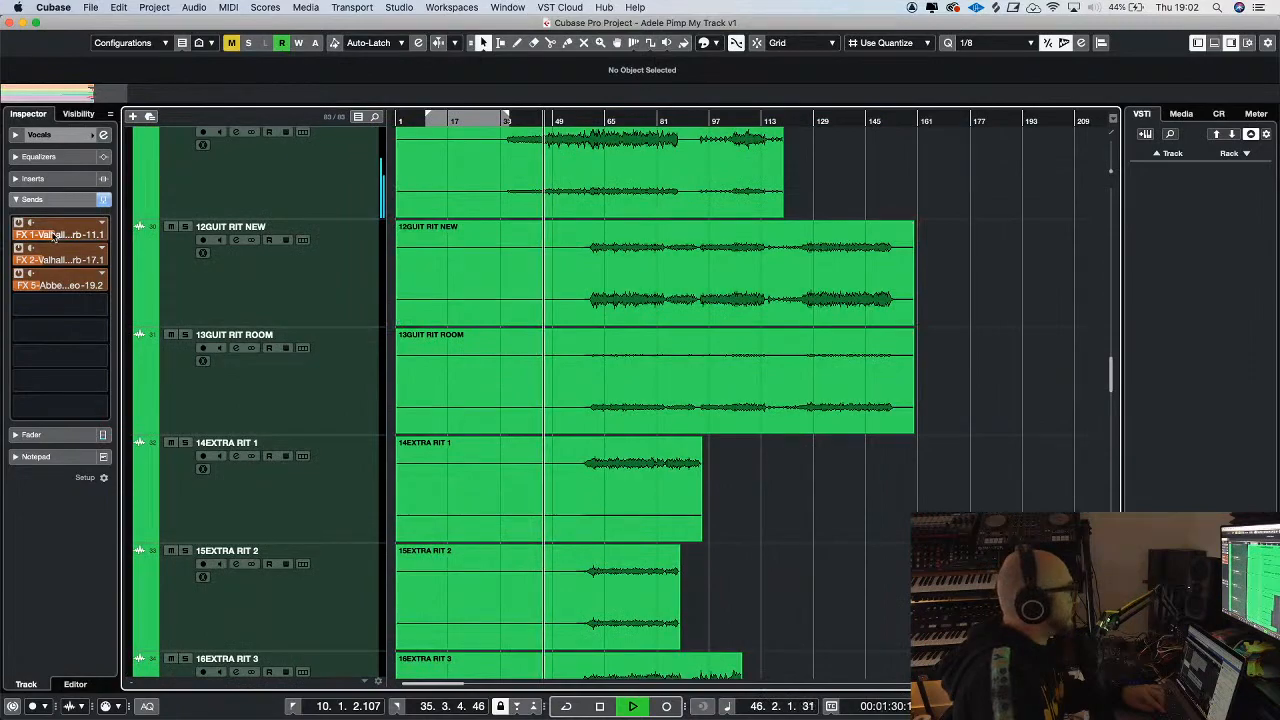
pyautogui.moveTo(45, 236); pyautogui.dragTo(43, 266)
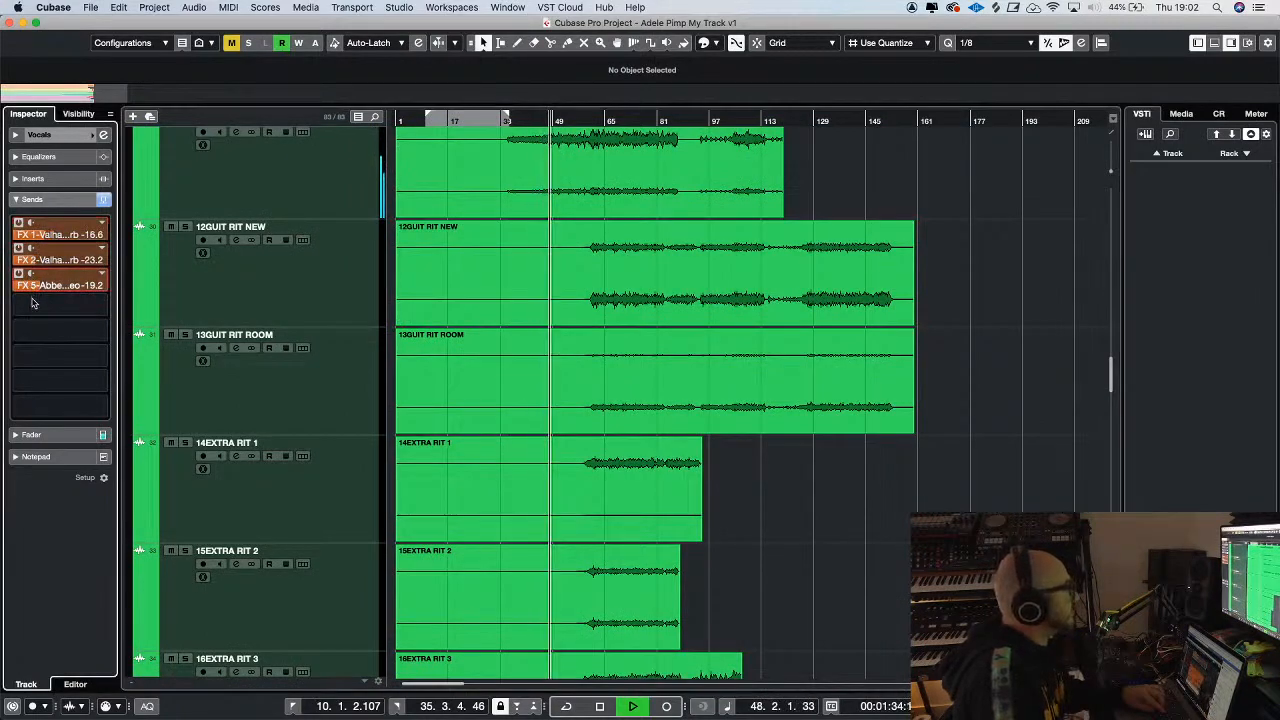
pyautogui.scroll(-15, 1035, 428)
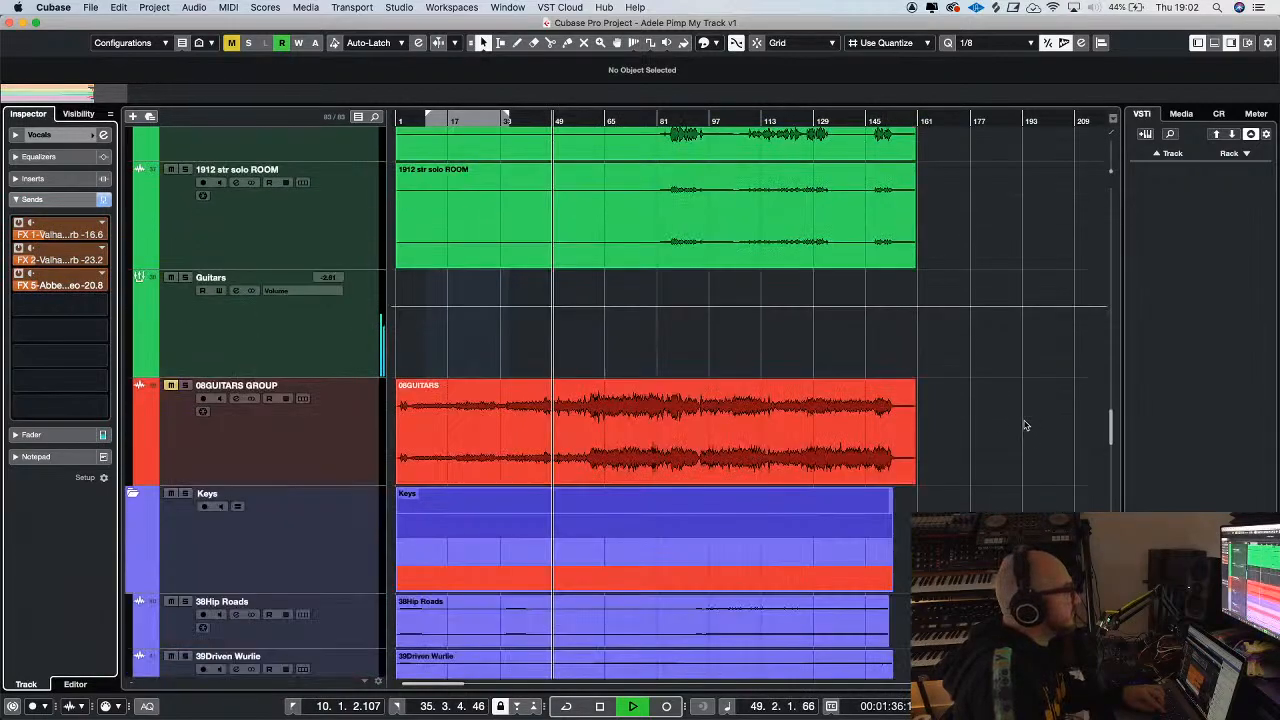
pyautogui.scroll(-20, 1010, 405)
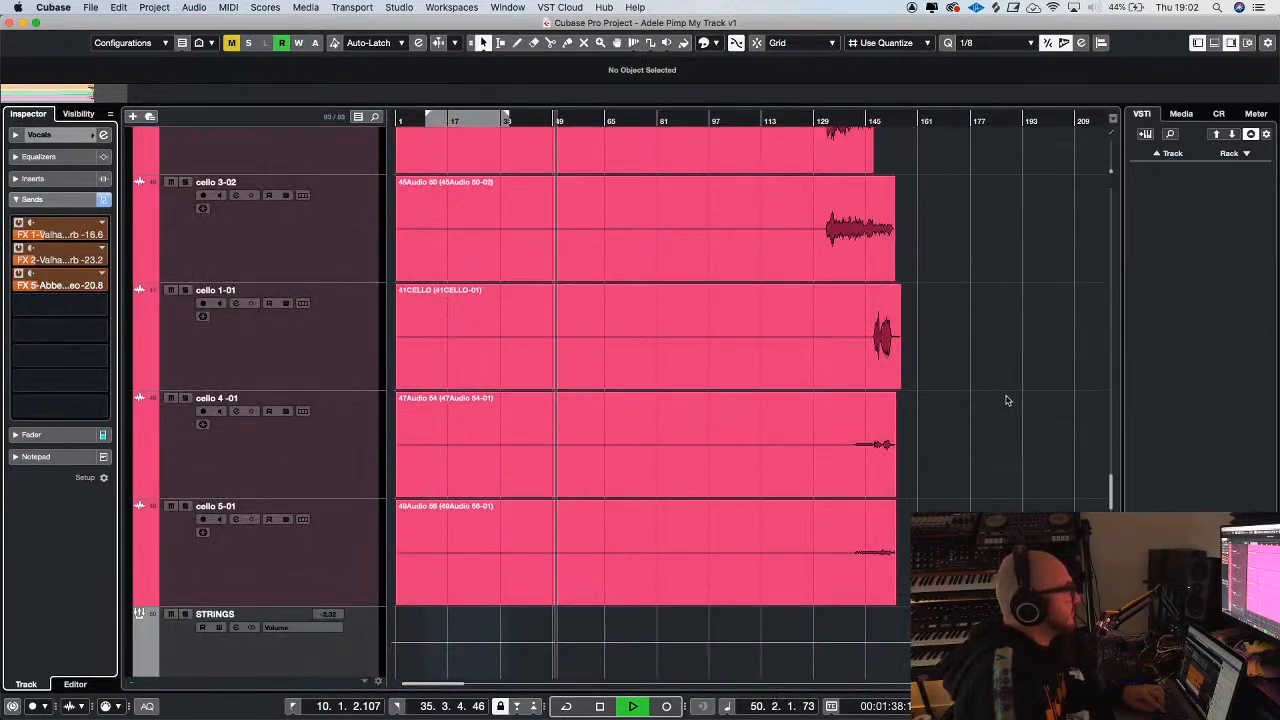
# Add the CLA-2A Stereo compressor to the second insert slot of the Vocals group
pyautogui.scroll(-6, 1008, 400)
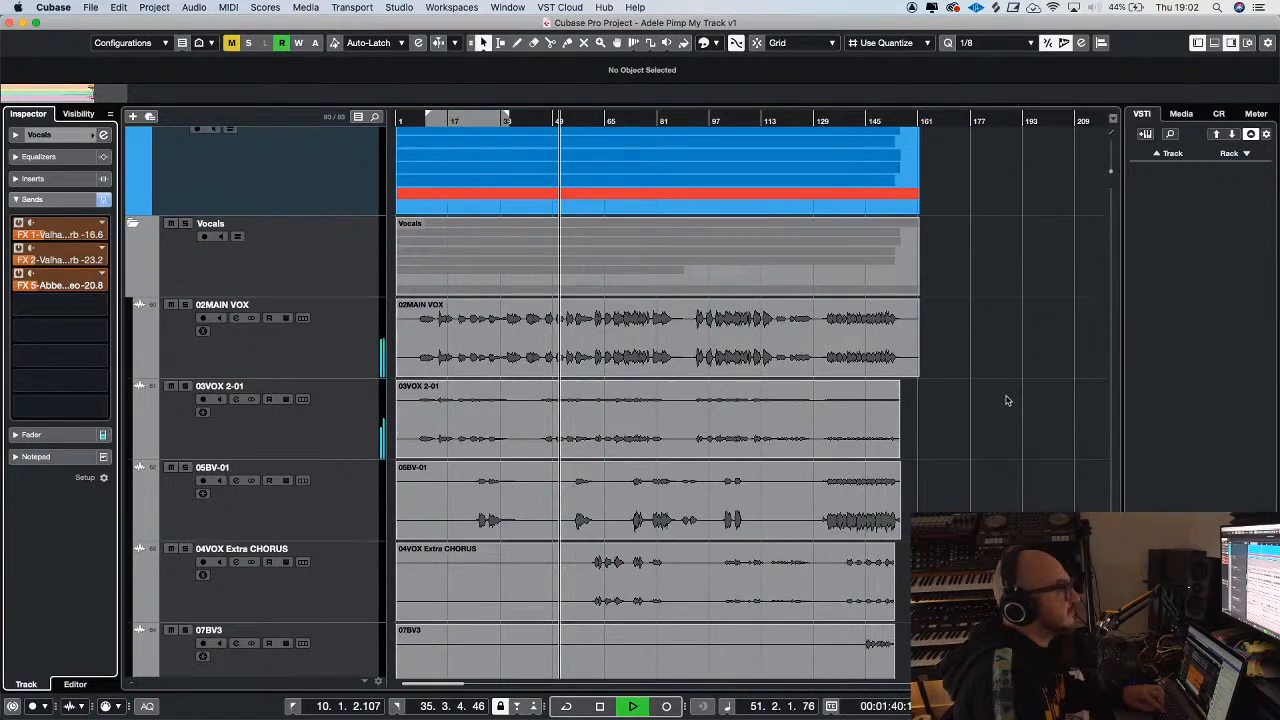
pyautogui.scroll(-8, 1007, 400)
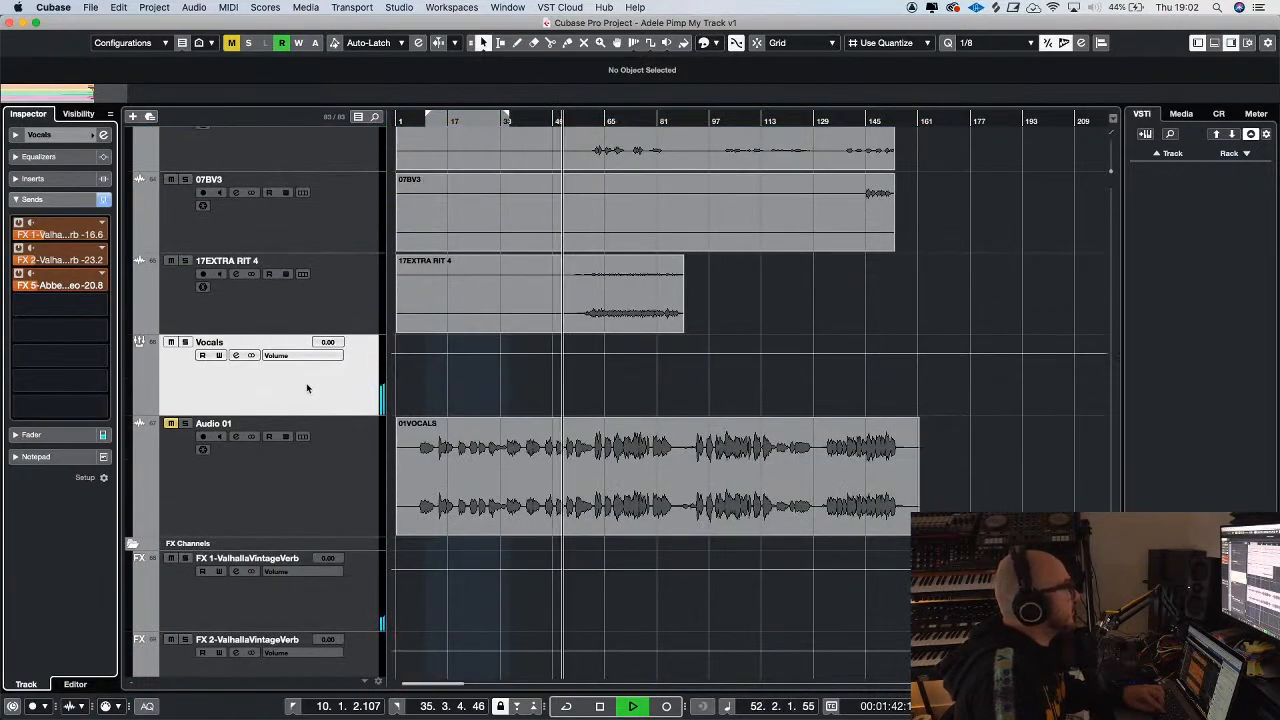
pyautogui.press('h')
pyautogui.press('g')
pyautogui.press('g')
pyautogui.click(63, 181)
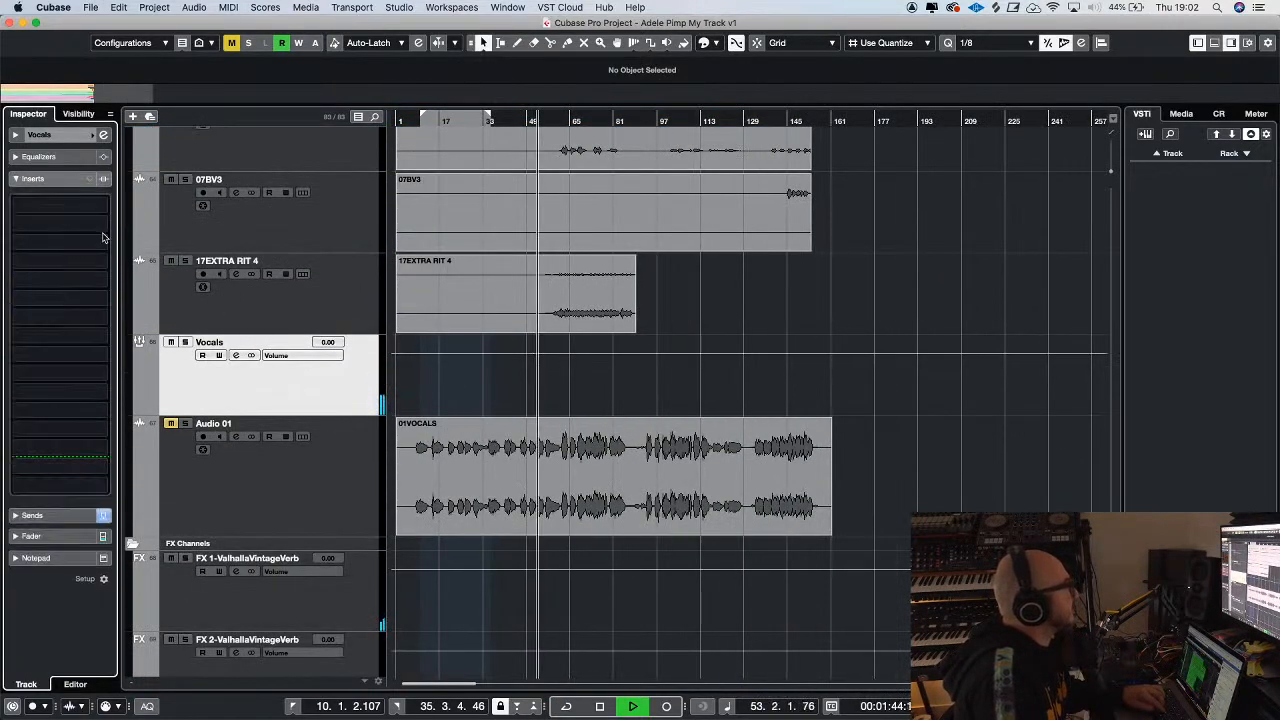
pyautogui.click(68, 229)
pyautogui.write('2a')
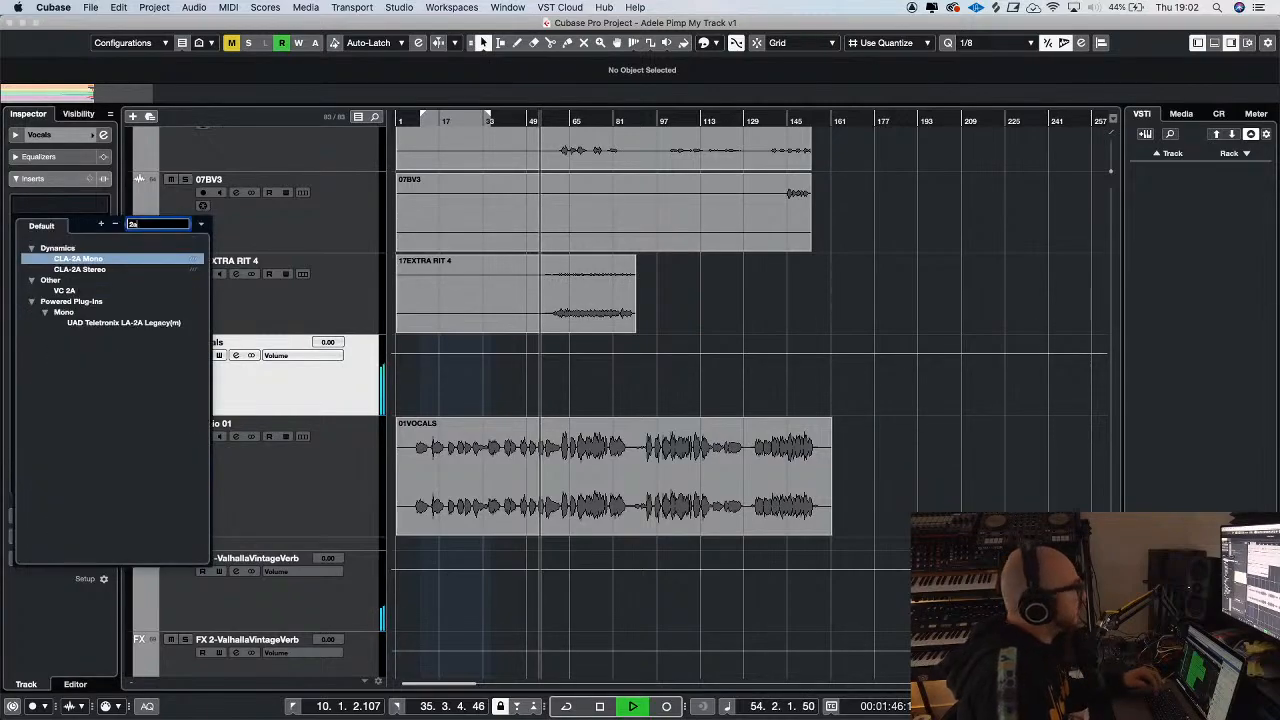
pyautogui.click(112, 270)
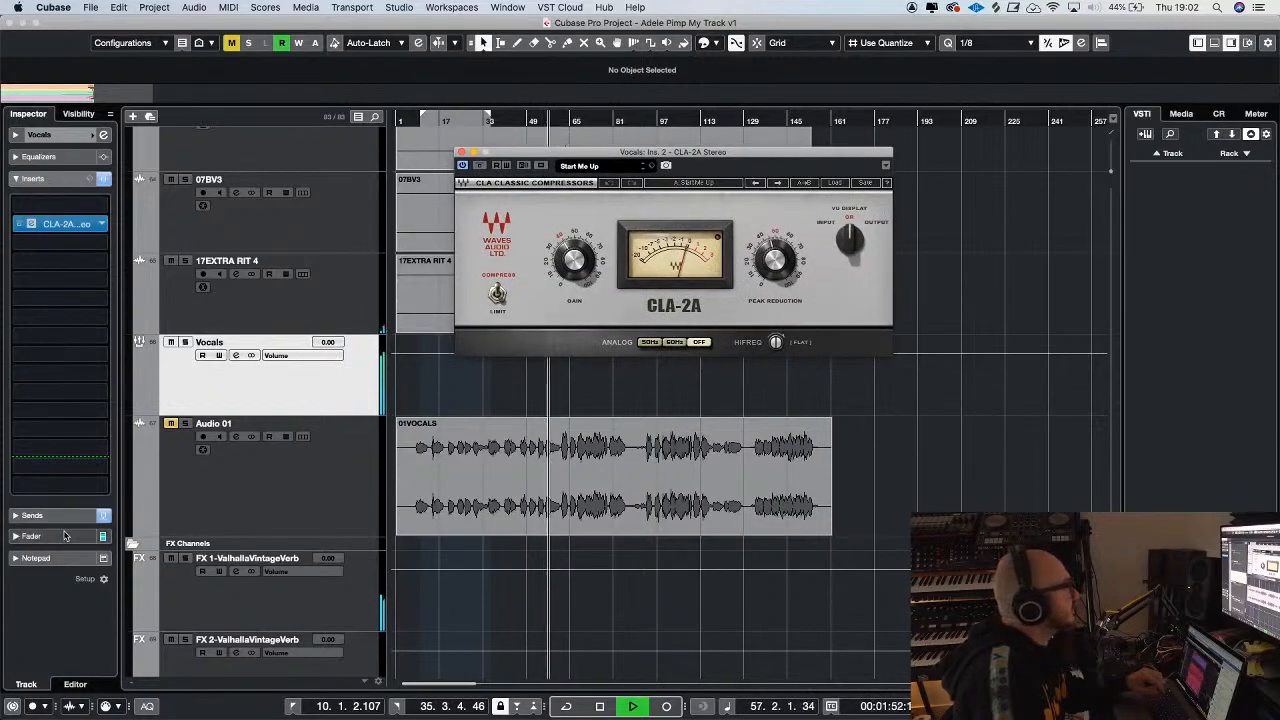
# Lower the Vocals group fader to -6.10 dB and close the CLA-2A window
pyautogui.click(32, 536)
pyautogui.moveTo(38, 322); pyautogui.dragTo(40, 358)
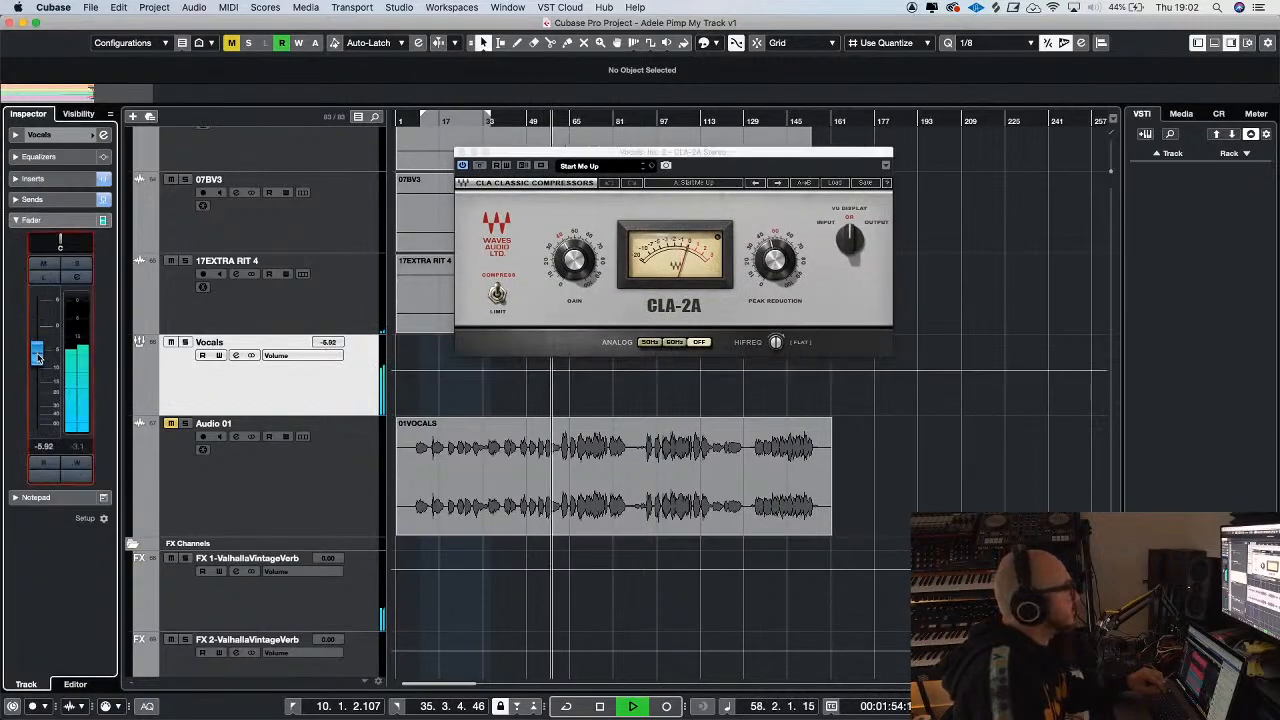
pyautogui.moveTo(520, 154); pyautogui.dragTo(436, 355)
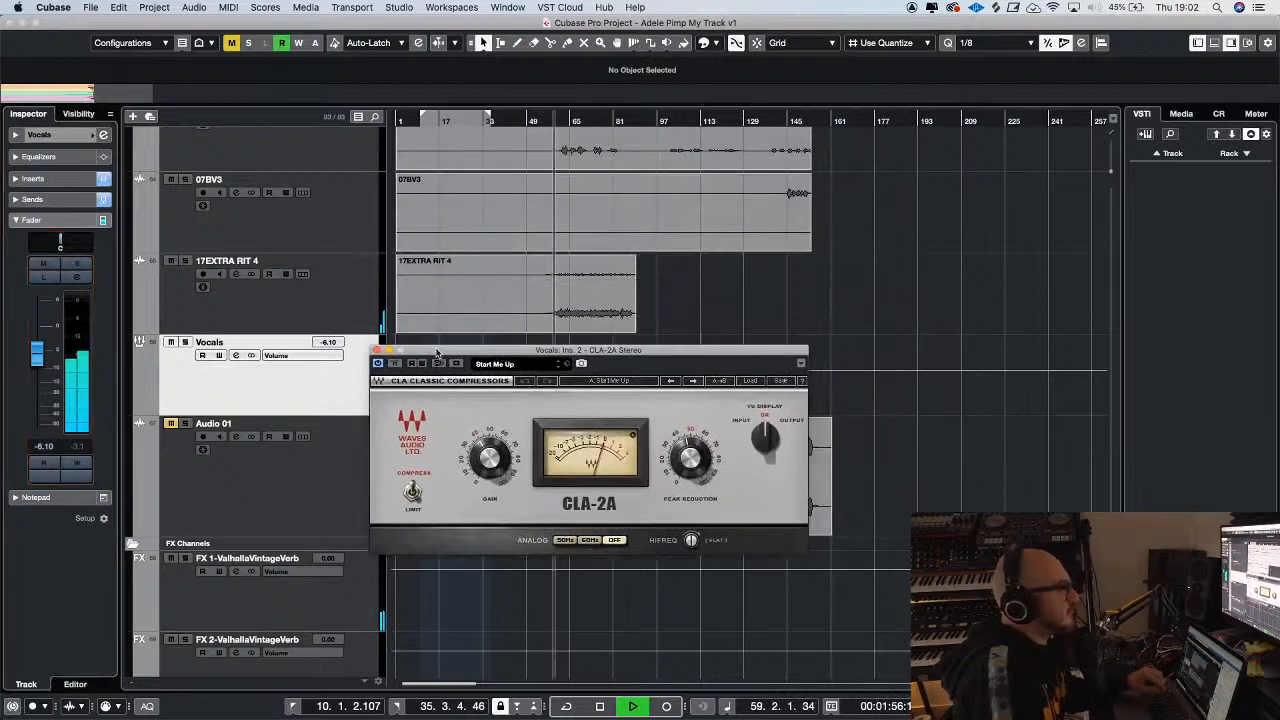
pyautogui.click(377, 351)
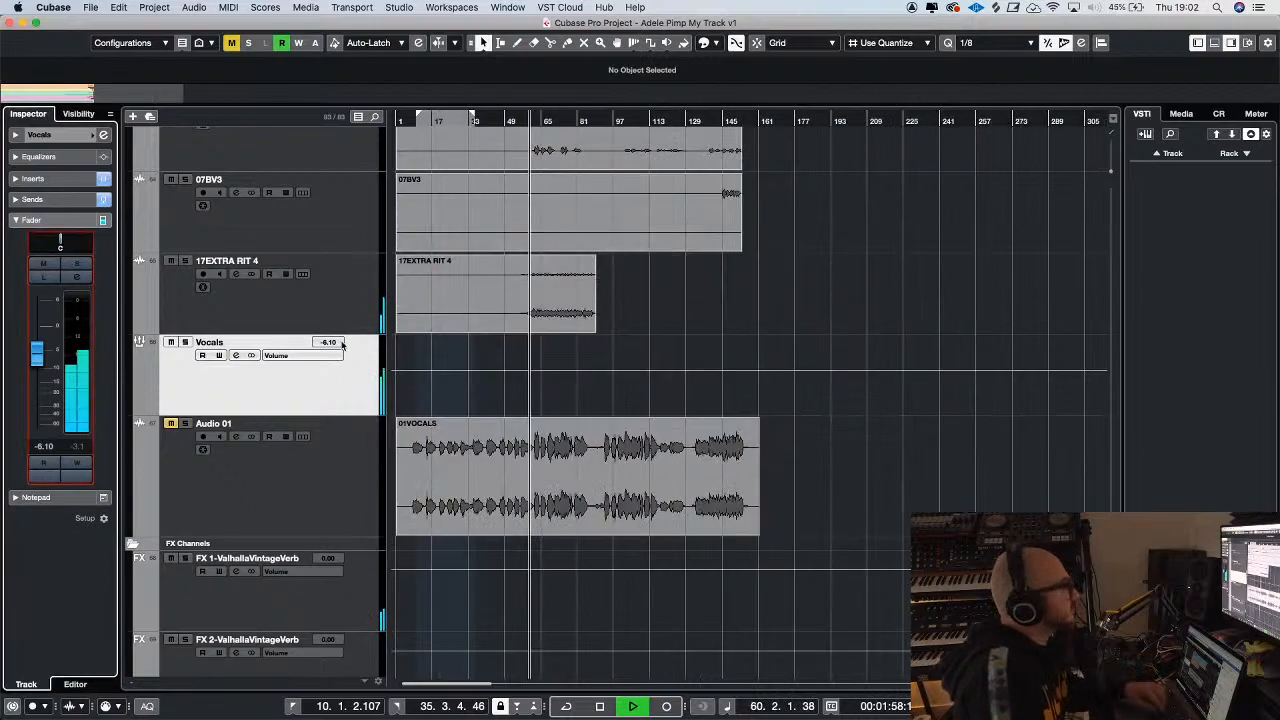
# Lower the Vocals group fader slightly further to -6.44 dB during playback
pyautogui.scroll(5, 743, 331)
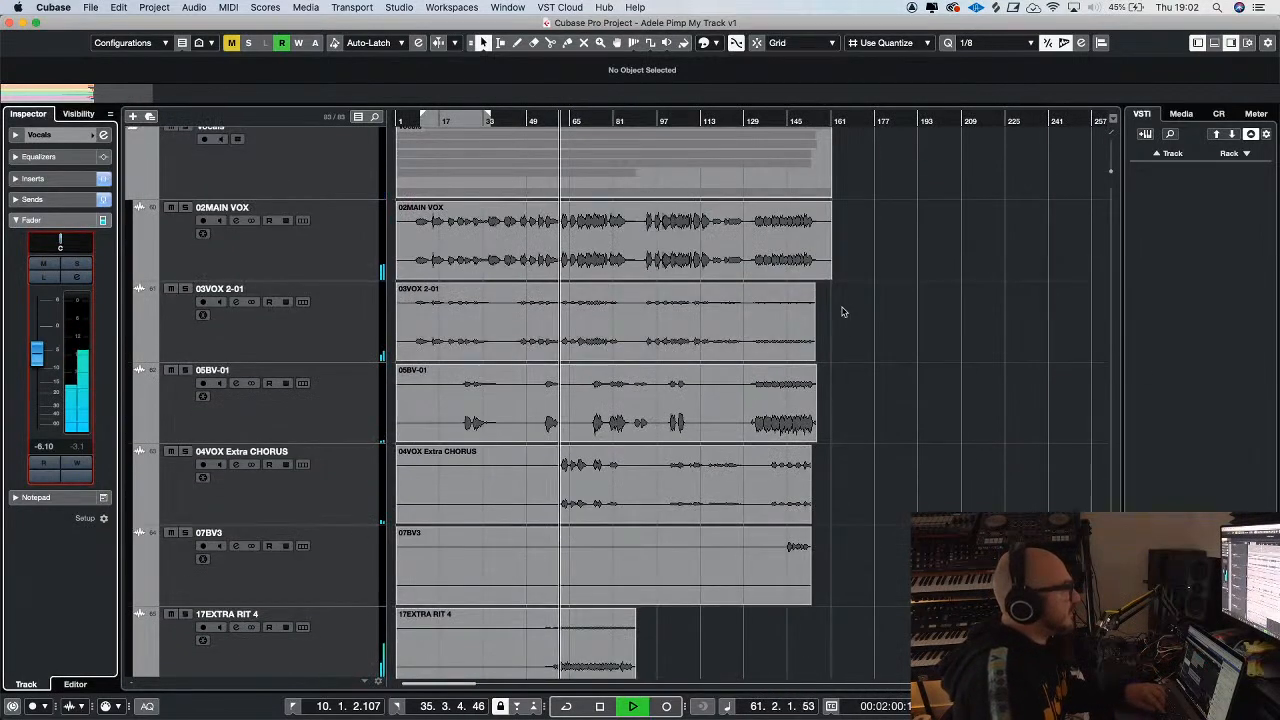
pyautogui.press('h')
pyautogui.press('h')
pyautogui.press('h')
pyautogui.press('g')
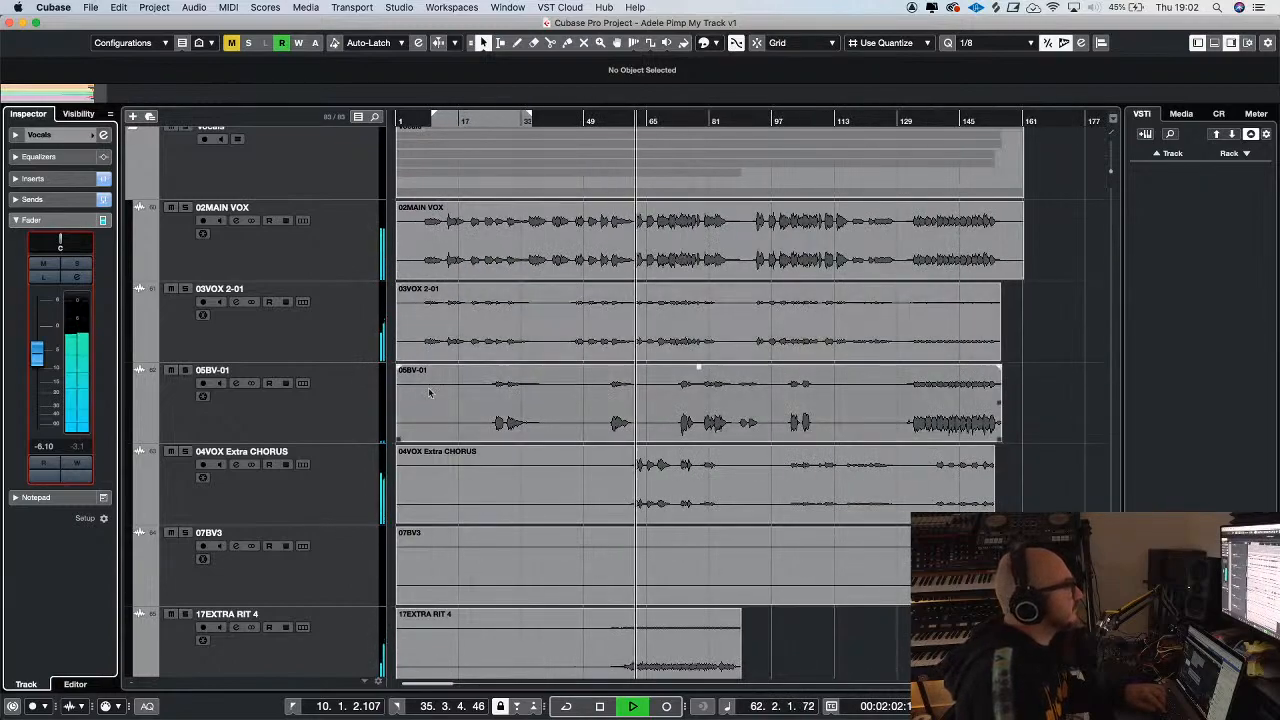
pyautogui.moveTo(33, 357); pyautogui.dragTo(34, 360)
pyautogui.press('g')
pyautogui.press('h')
# Set the 17EXTRA RIT 4 track's fader to -1.78 dB
pyautogui.scroll(-4, 374, 328)
pyautogui.click(334, 210)
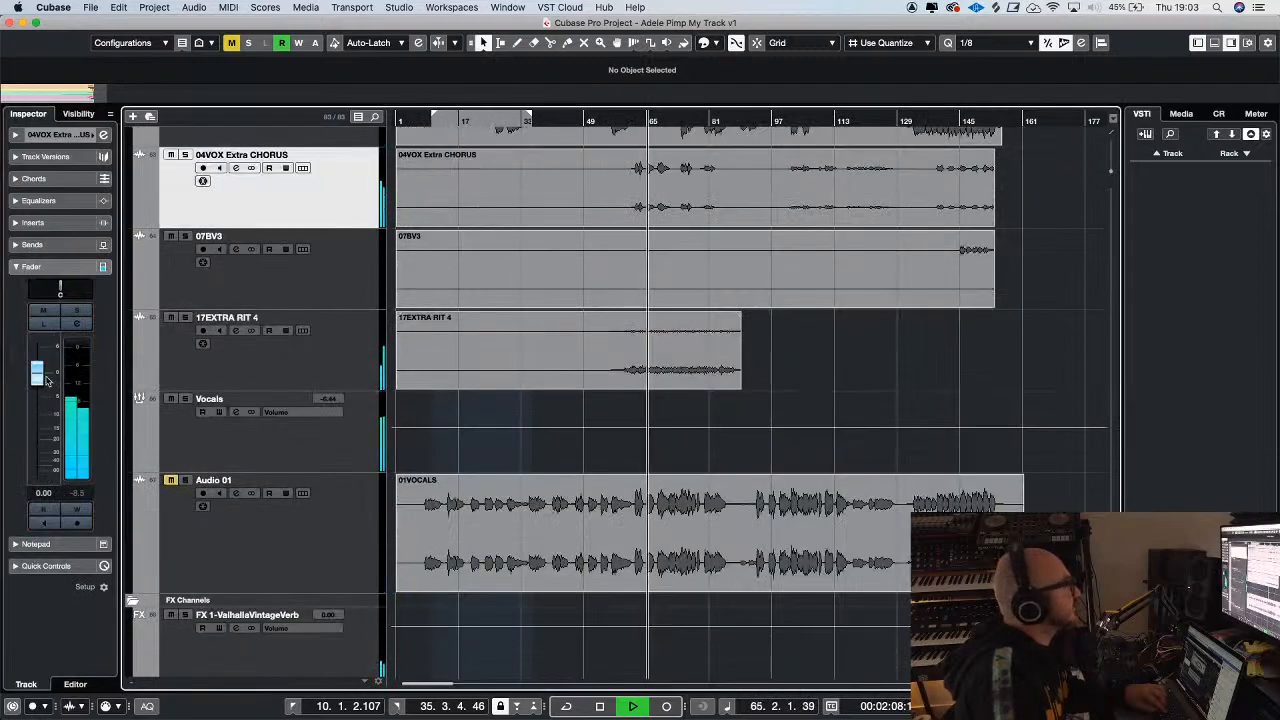
pyautogui.click(304, 363)
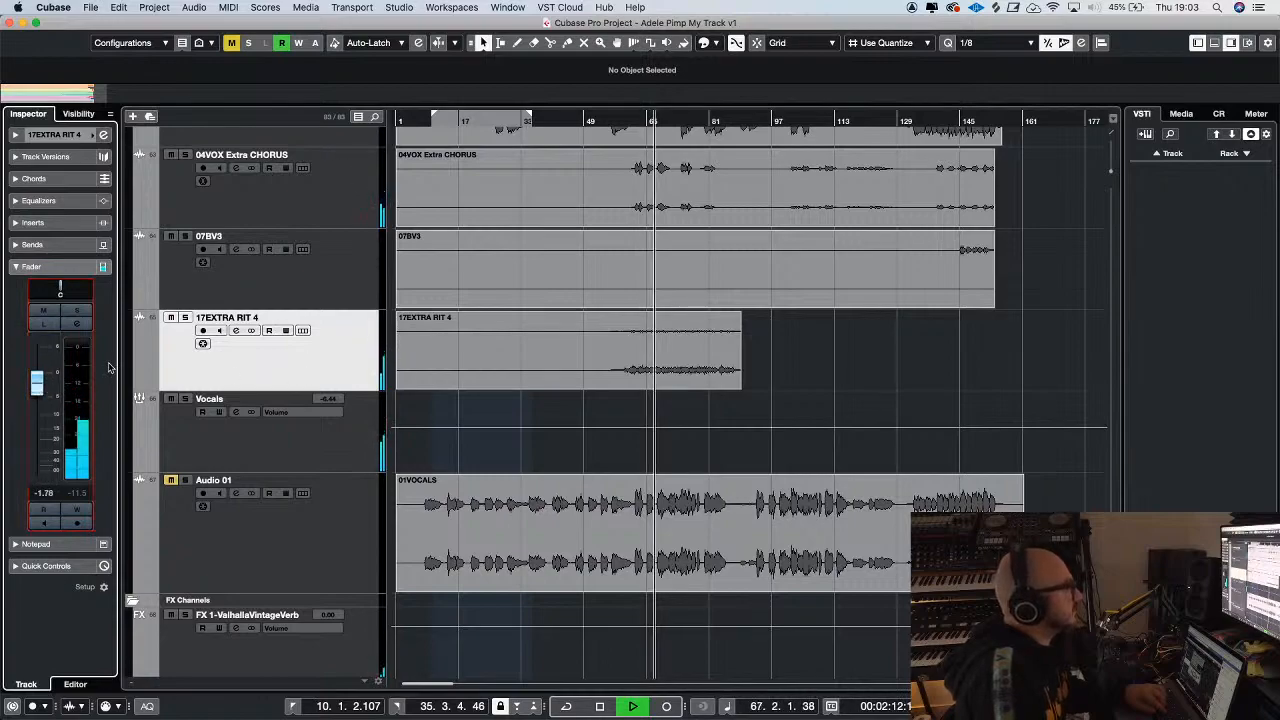
# Show the Vocals group's sends, solo 02MAIN VOX to check the lead vocal in playback, and release the solo
pyautogui.click(369, 430)
pyautogui.click(108, 202)
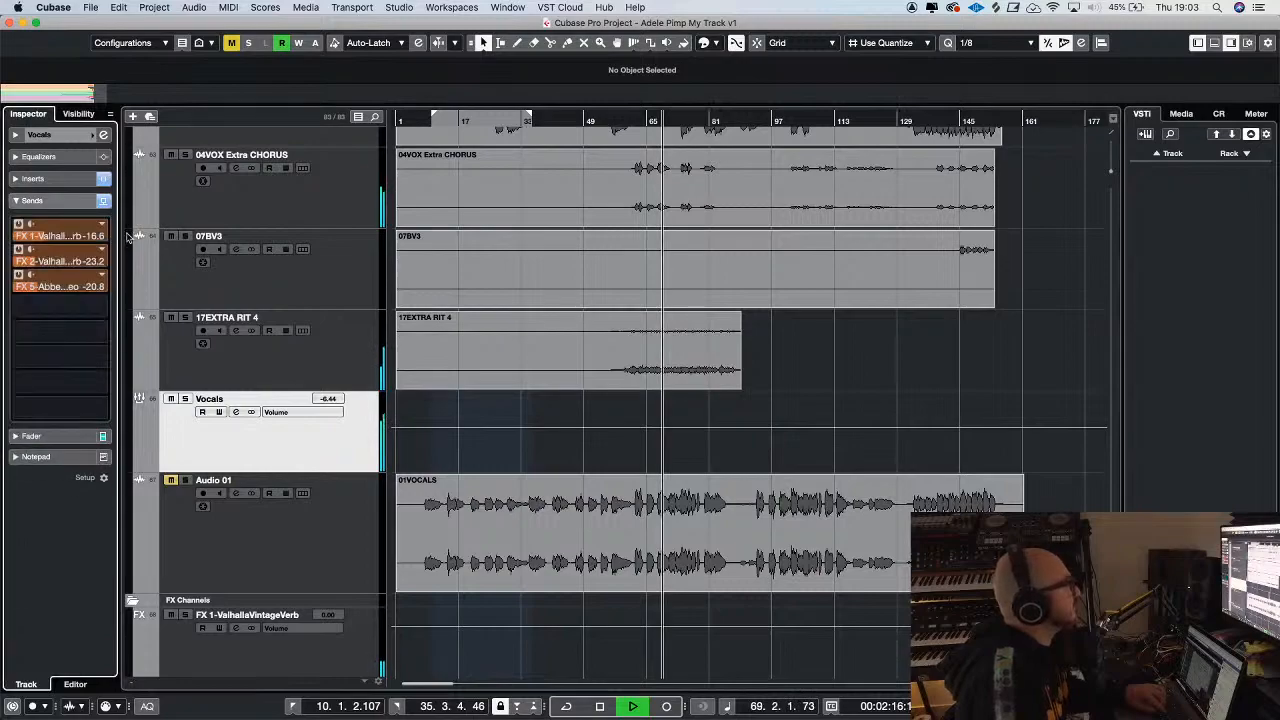
pyautogui.scroll(5, 333, 281)
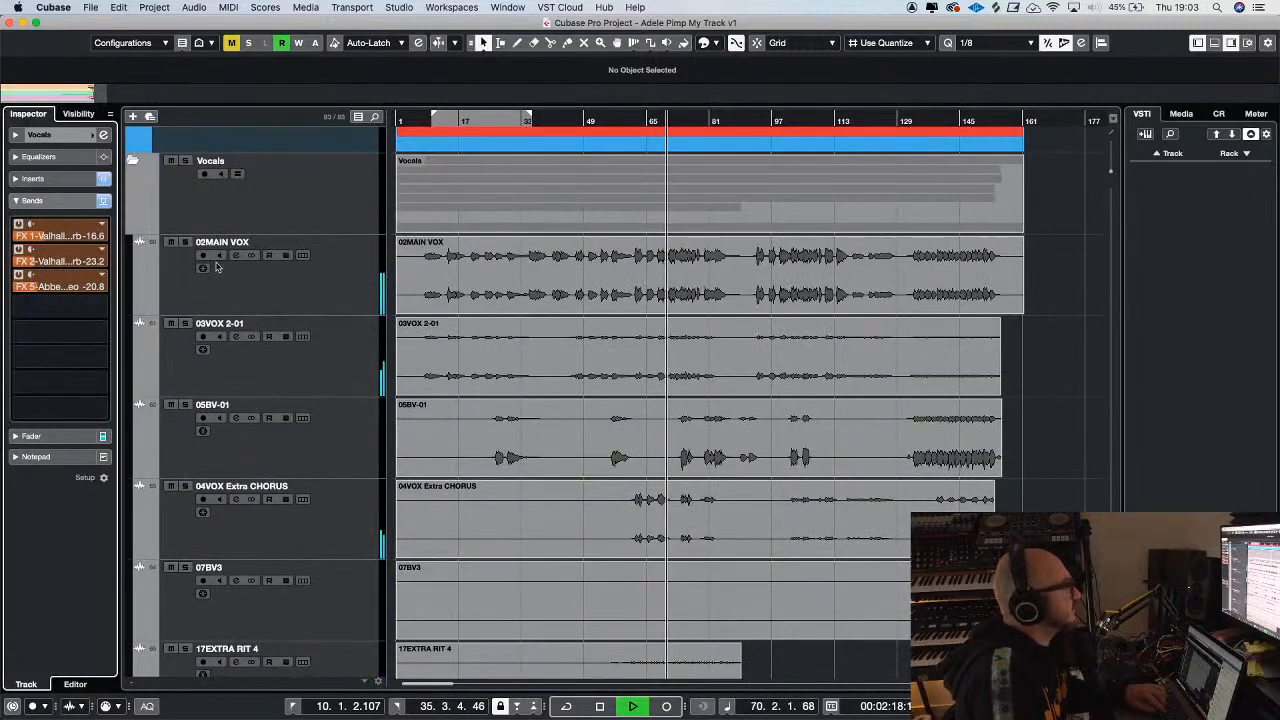
pyautogui.click(185, 244)
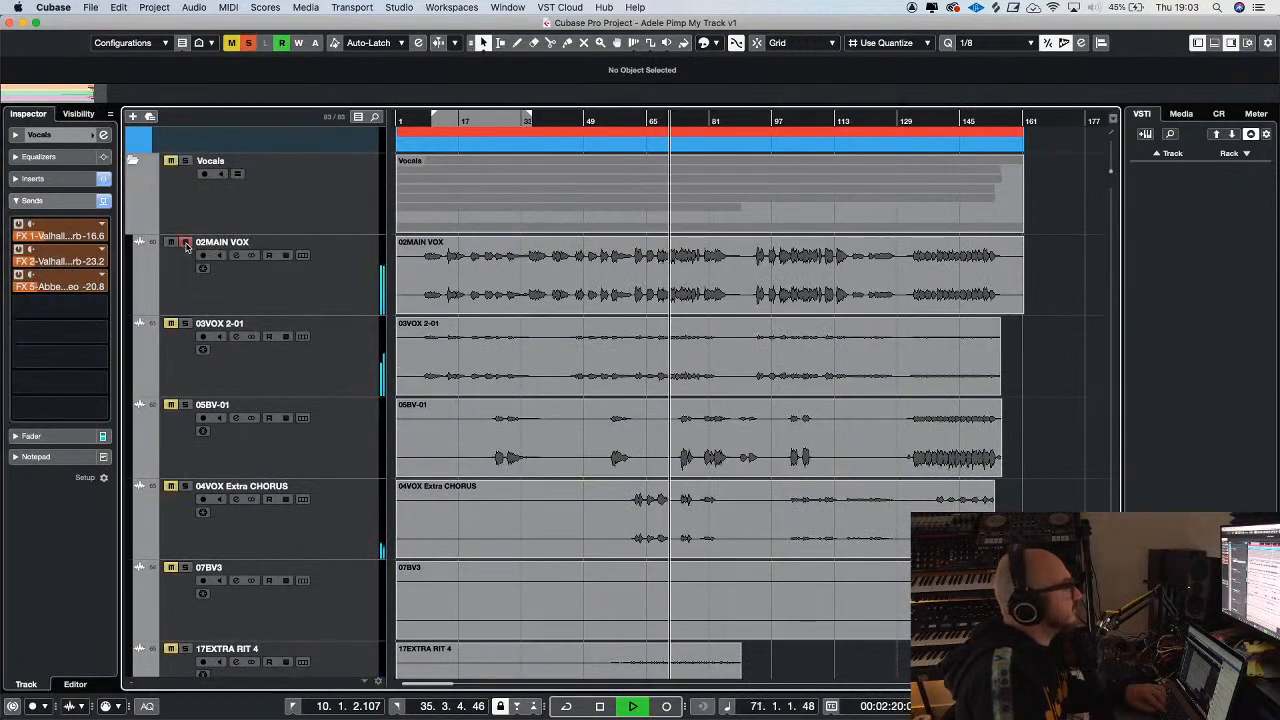
pyautogui.click(257, 279)
pyautogui.click(185, 243)
pyautogui.press('g')
pyautogui.press('g')
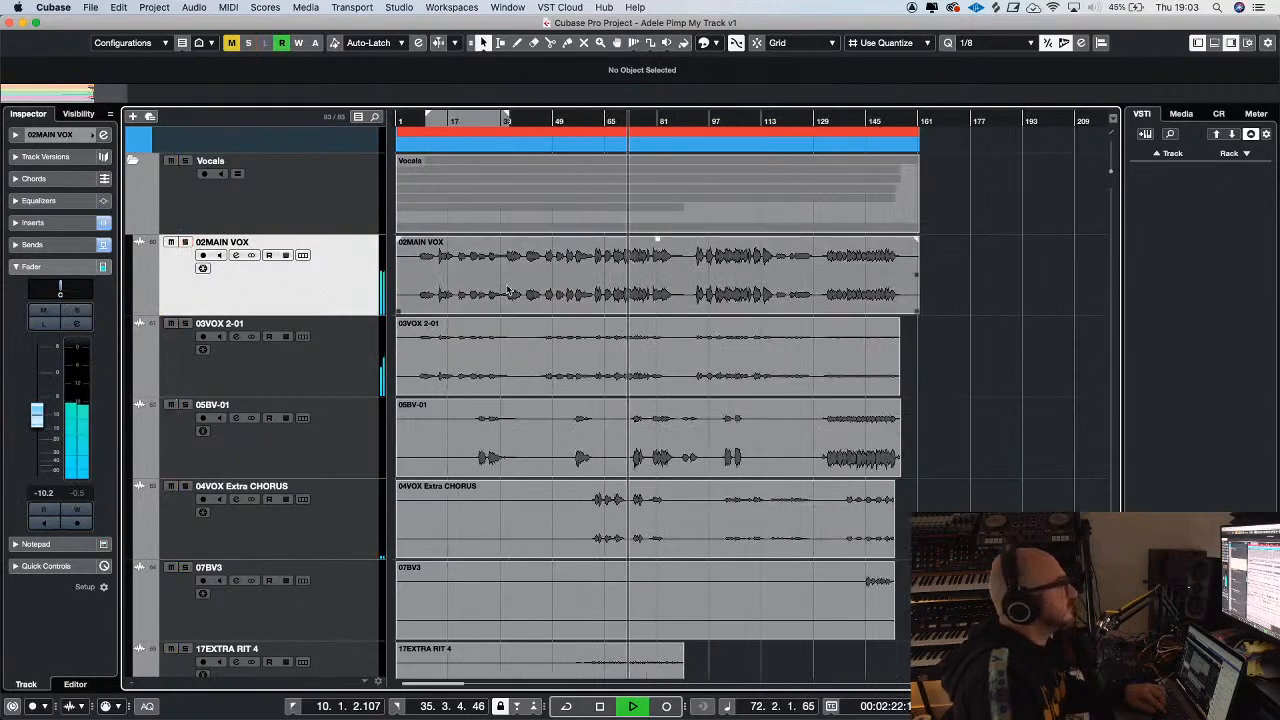
# Compare the vocal balance with the ADELE 6 gigi - reference track by soloing it during playback
pyautogui.press('h')
pyautogui.scroll(-10, 1039, 359)
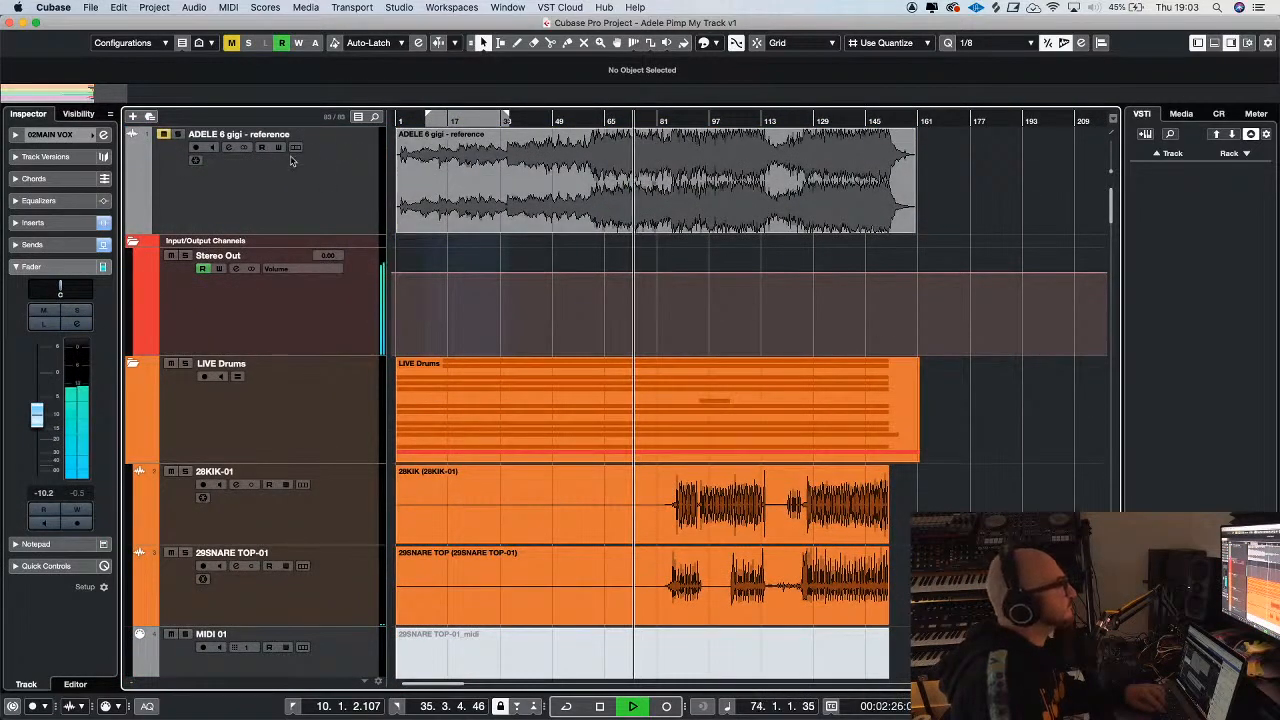
pyautogui.click(179, 135)
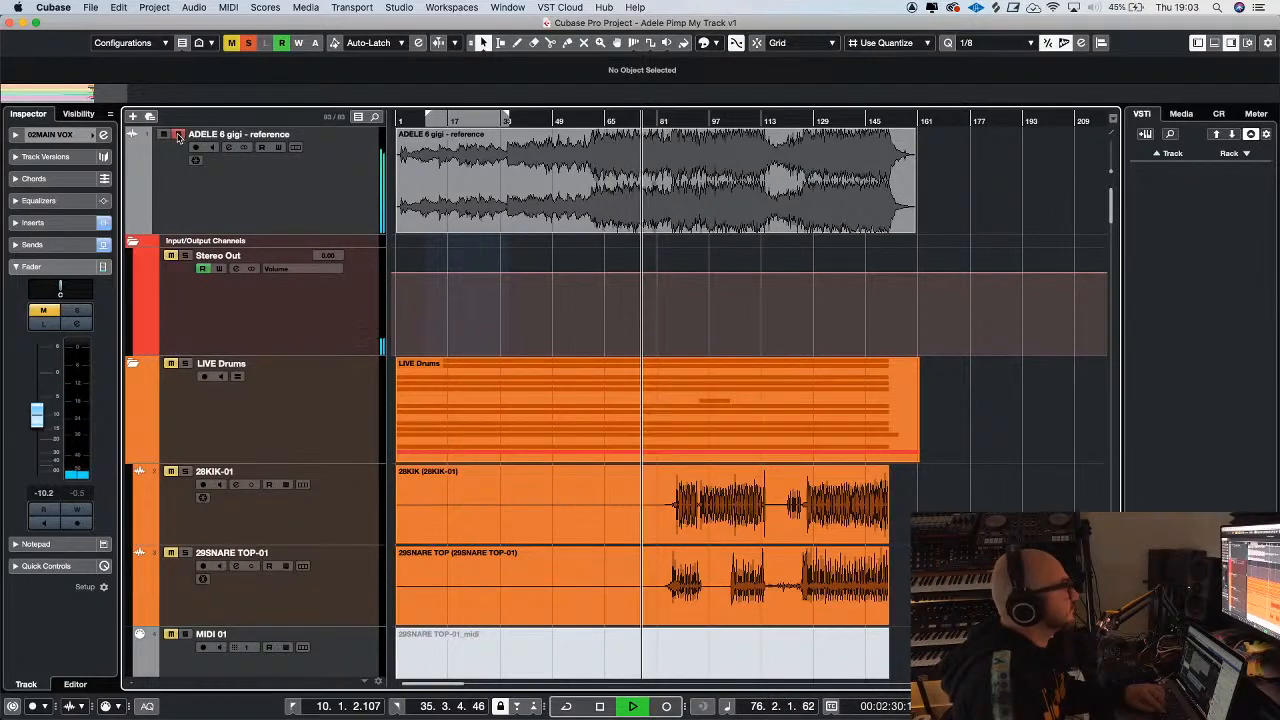
pyautogui.scroll(-4, 323, 232)
pyautogui.scroll(-8, 323, 232)
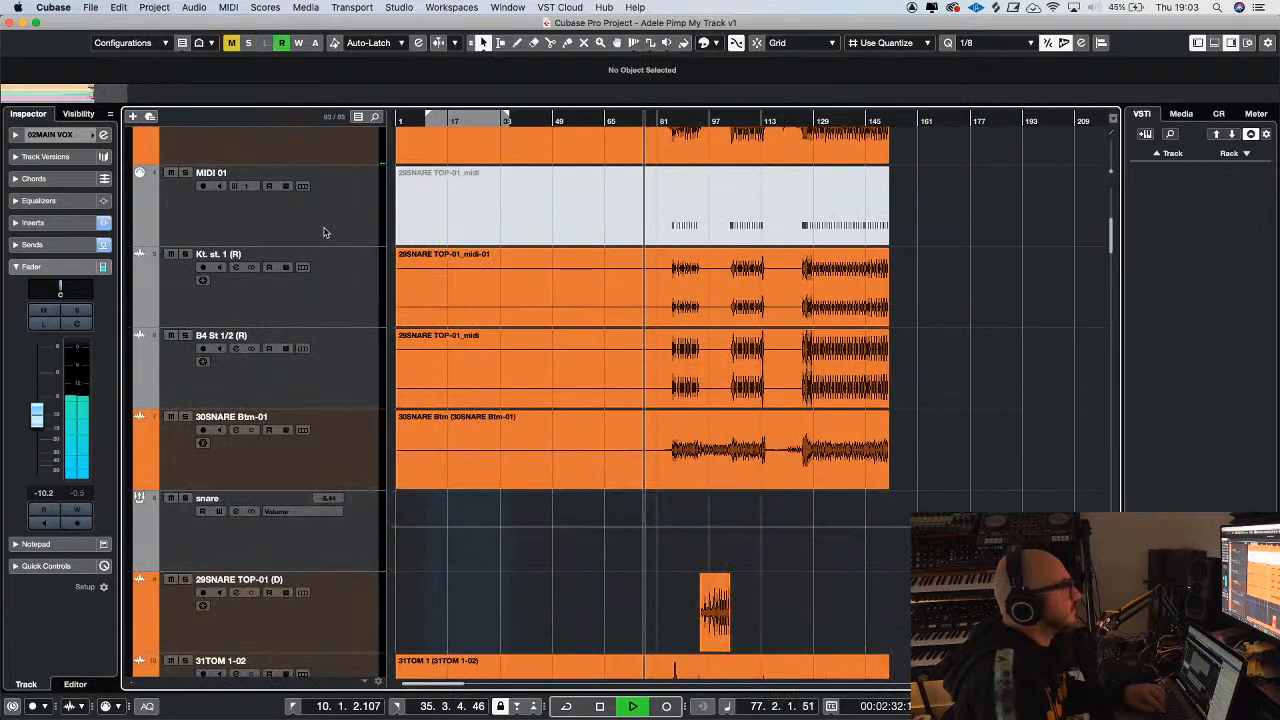
# Raise the 25DRUM 808 percussion track's fader to -0.11 dB and resume playback
pyautogui.press('space')
pyautogui.scroll(-5, 479, 270)
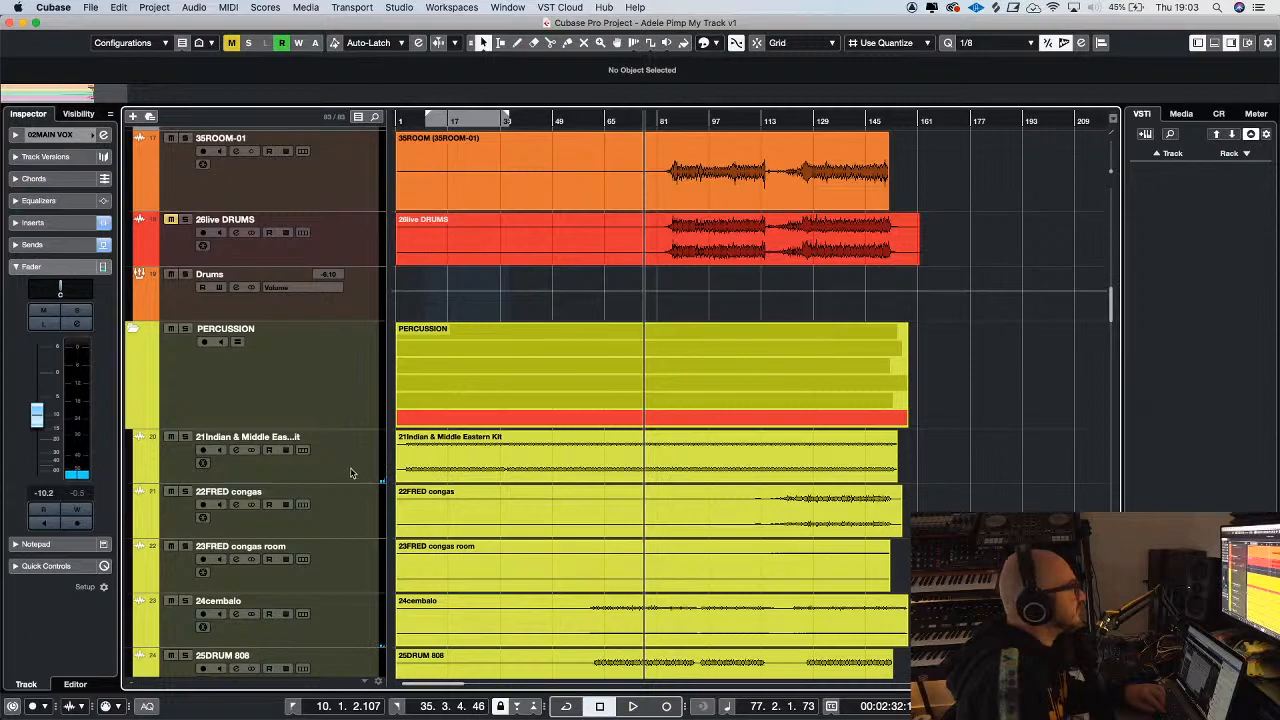
pyautogui.scroll(-3, 351, 473)
pyautogui.click(358, 512)
pyautogui.press('space')
pyautogui.moveTo(40, 398); pyautogui.dragTo(38, 379)
pyautogui.press('g')
pyautogui.press('h')
# Check the new 808 level against the ADELE 6 gigi - reference track by toggling its solo
pyautogui.scroll(10, 277, 205)
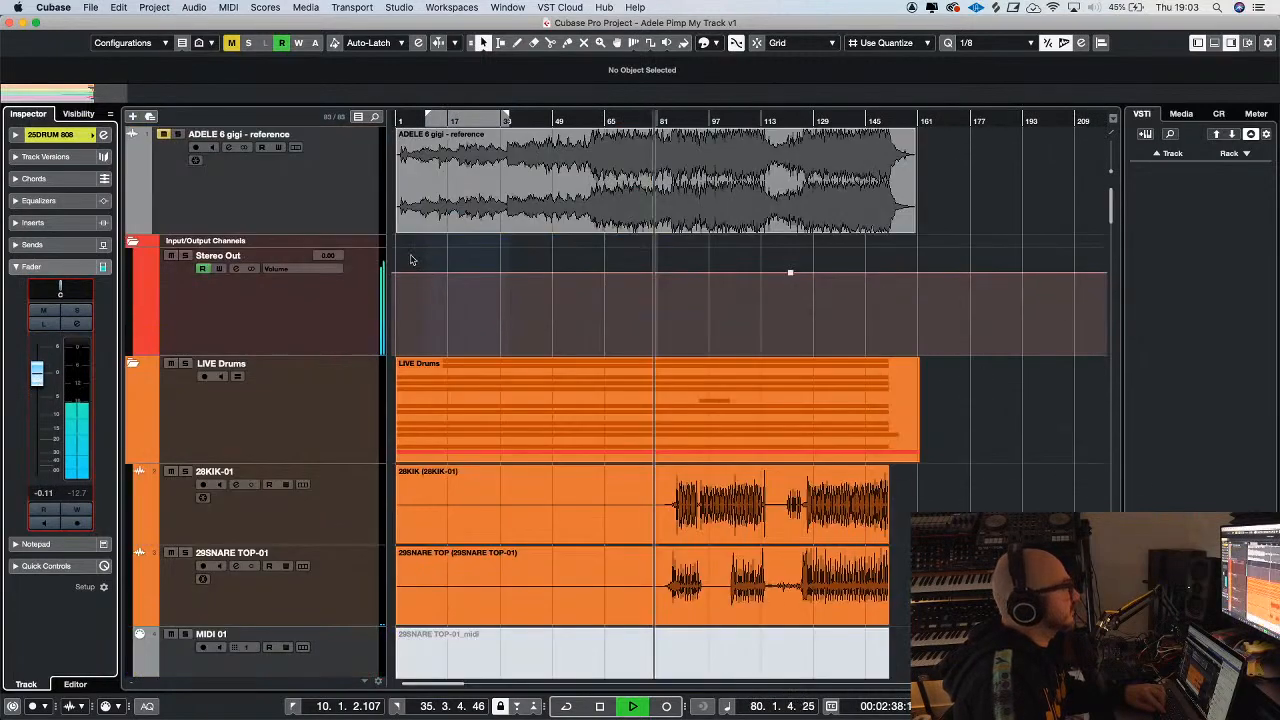
pyautogui.click(178, 135)
pyautogui.click(178, 135)
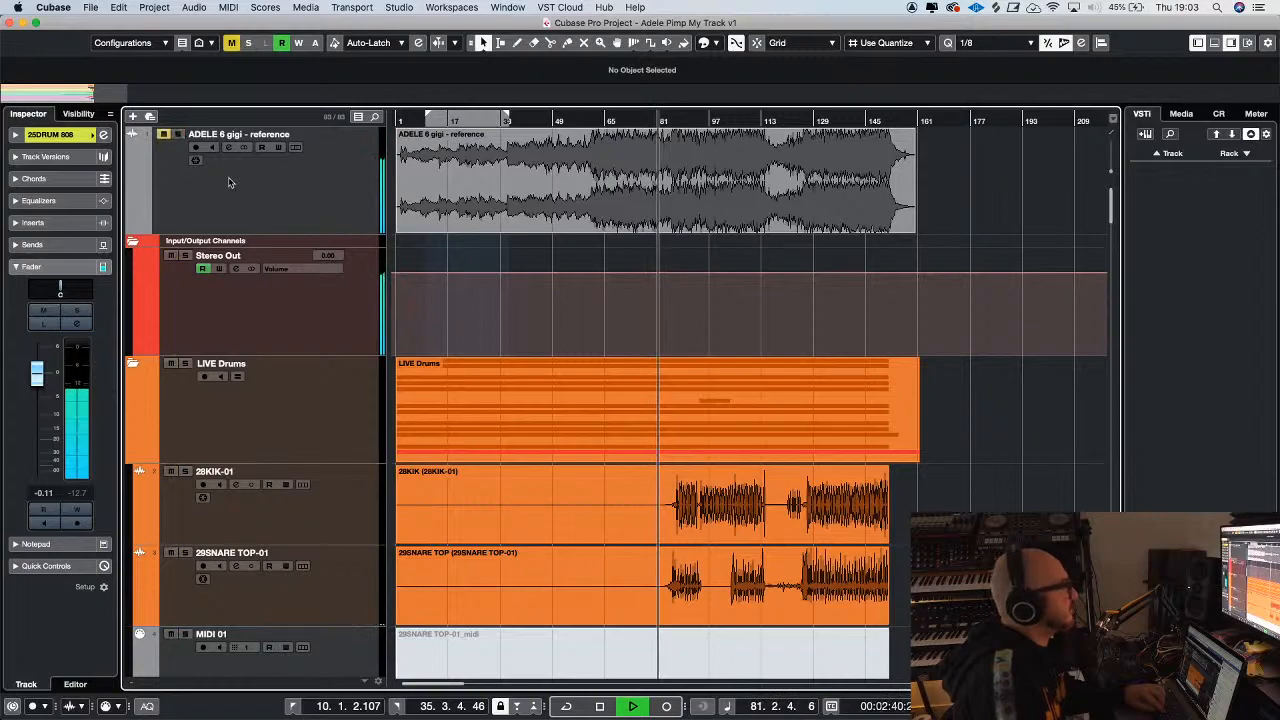
pyautogui.press('h')
pyautogui.scroll(-4, 590, 374)
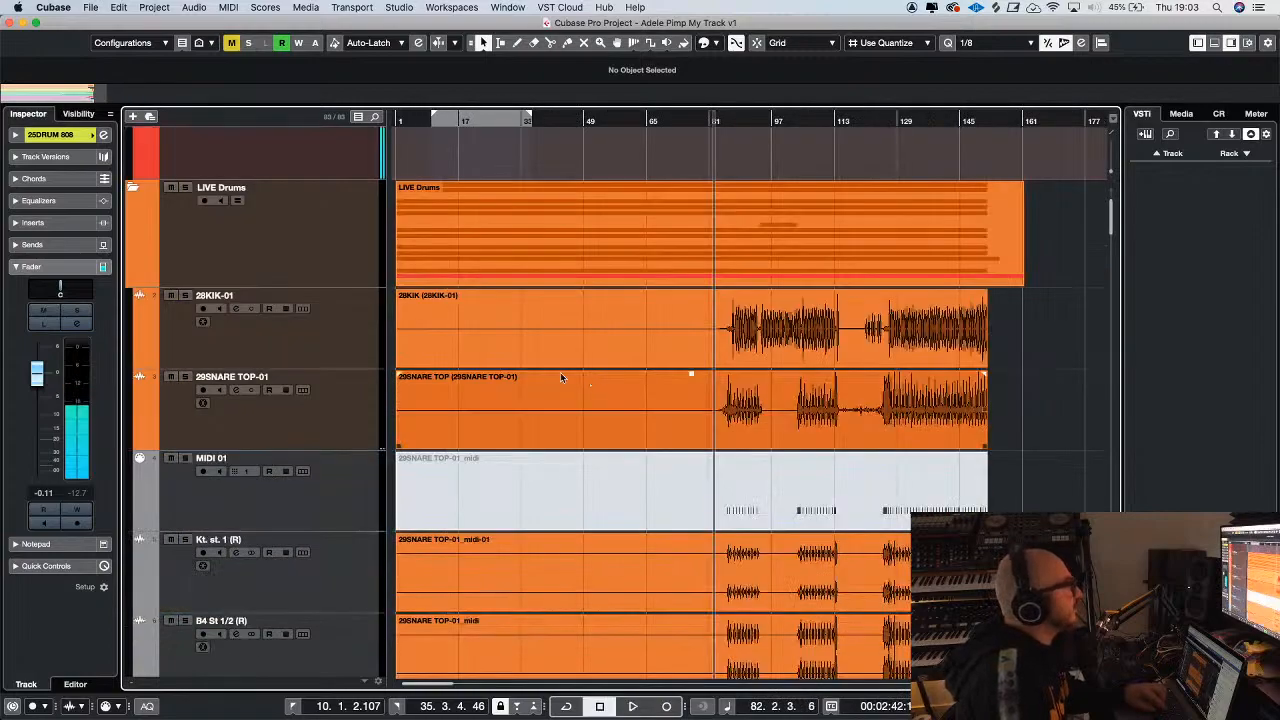
# Add the SSLComp Stereo compressor to the first insert slot of the Stereo Out channel
pyautogui.scroll(3, 357, 326)
pyautogui.click(309, 306)
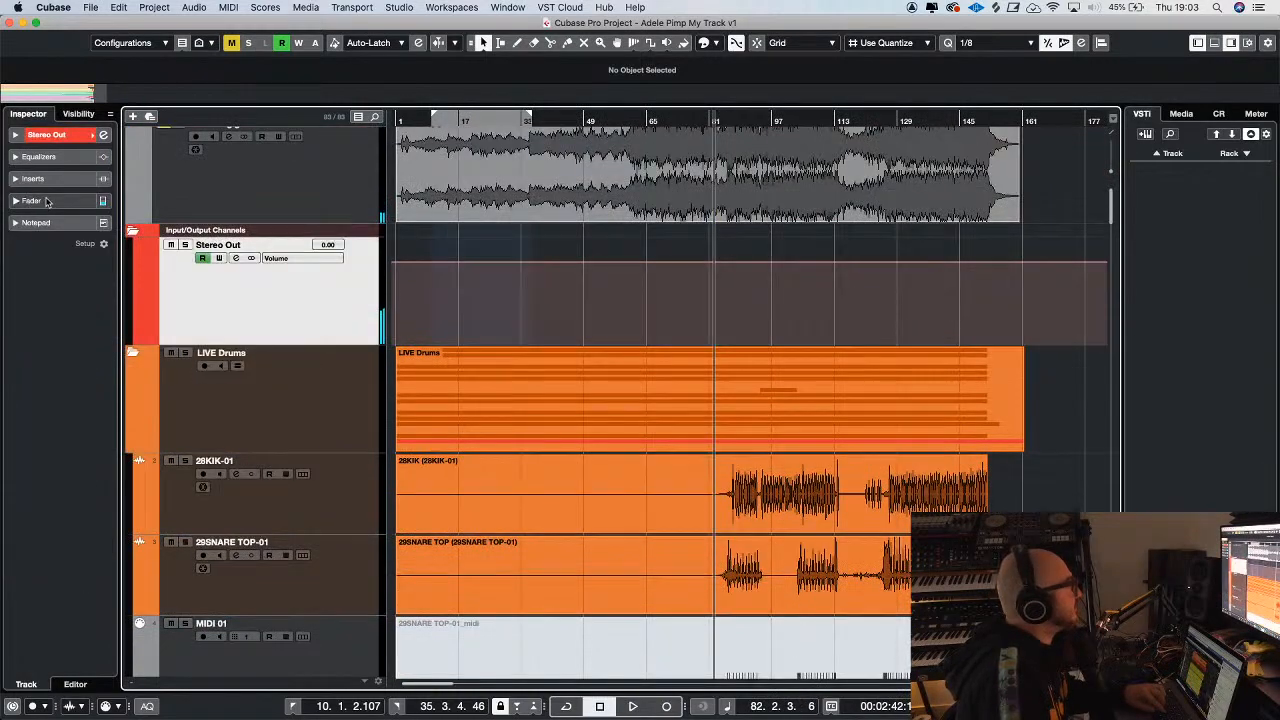
pyautogui.click(34, 178)
pyautogui.click(67, 518)
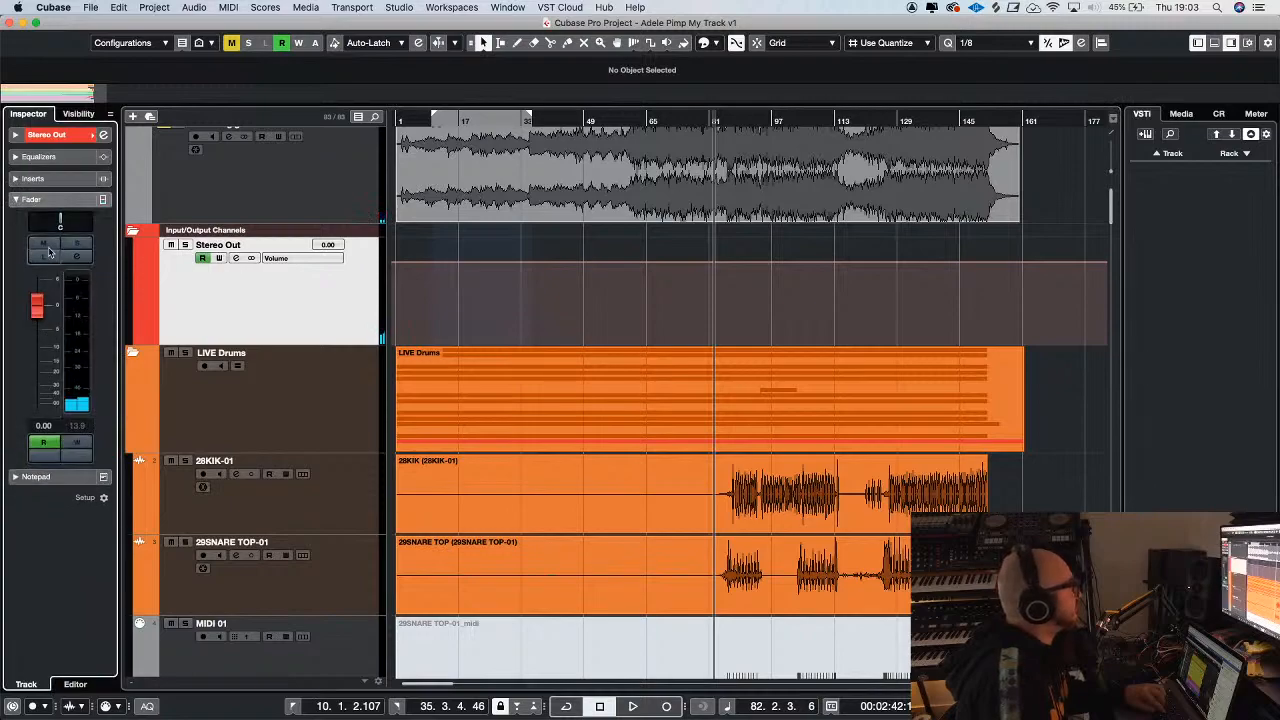
pyautogui.click(56, 181)
pyautogui.click(58, 216)
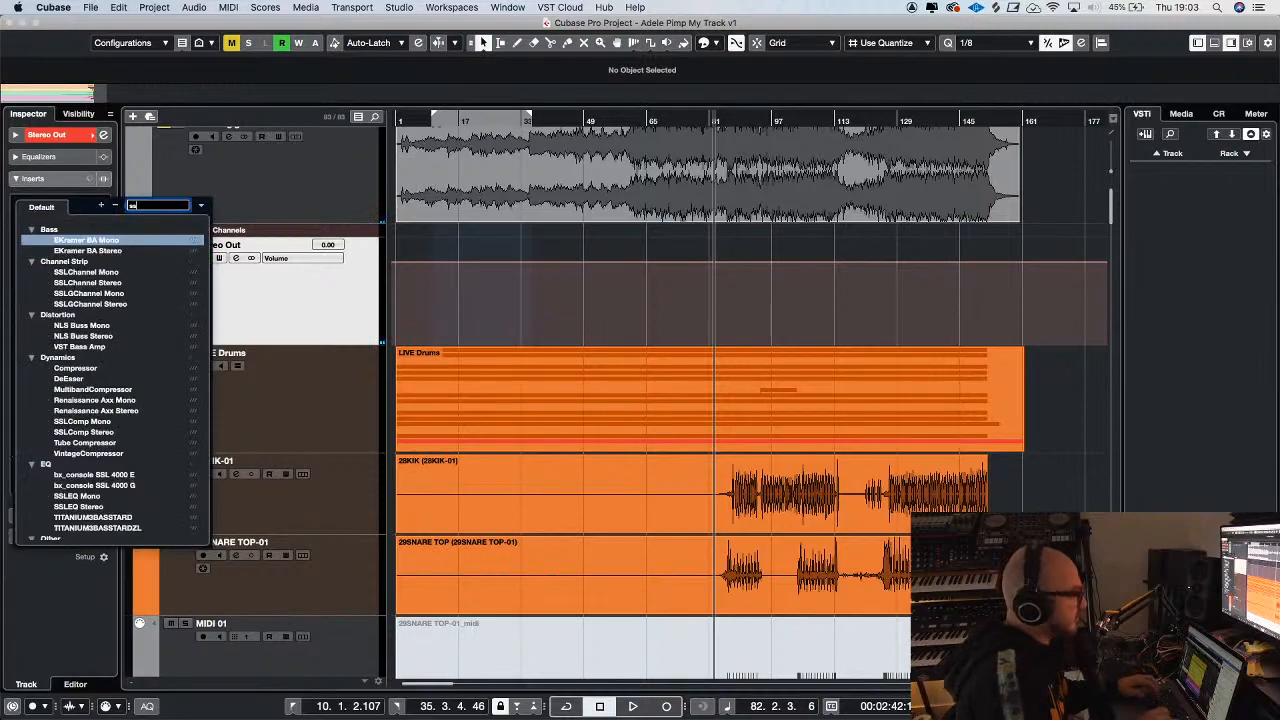
pyautogui.write('ssl')
pyautogui.click(99, 305)
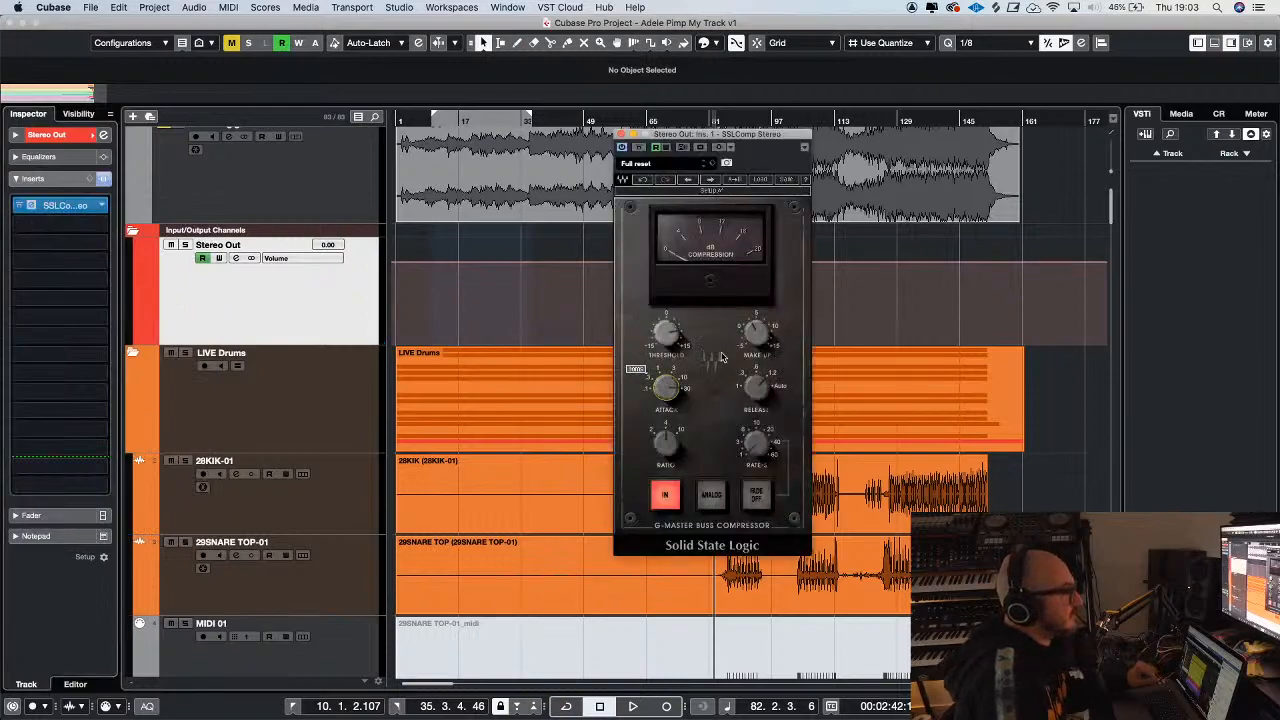
# Play the mix through the Stereo Out SSLComp compressor and close its window
pyautogui.press('space')
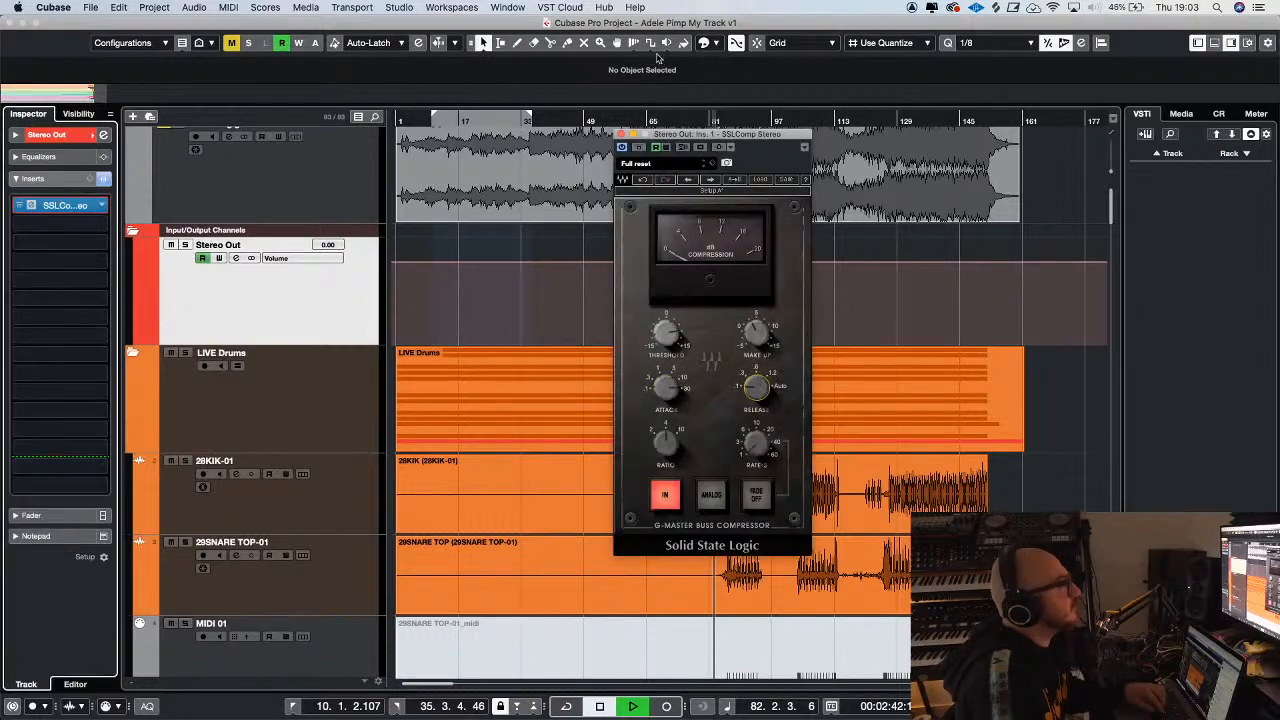
pyautogui.moveTo(669, 140); pyautogui.dragTo(637, 141)
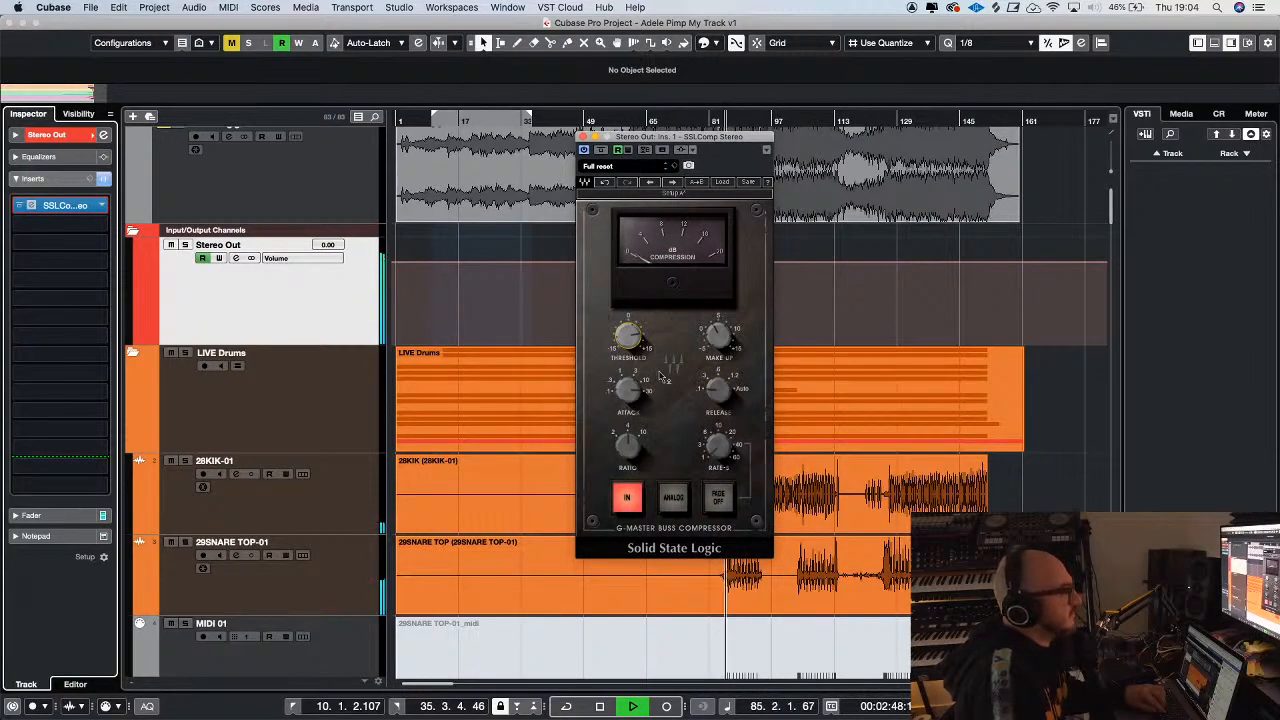
pyautogui.moveTo(633, 143); pyautogui.dragTo(503, 148)
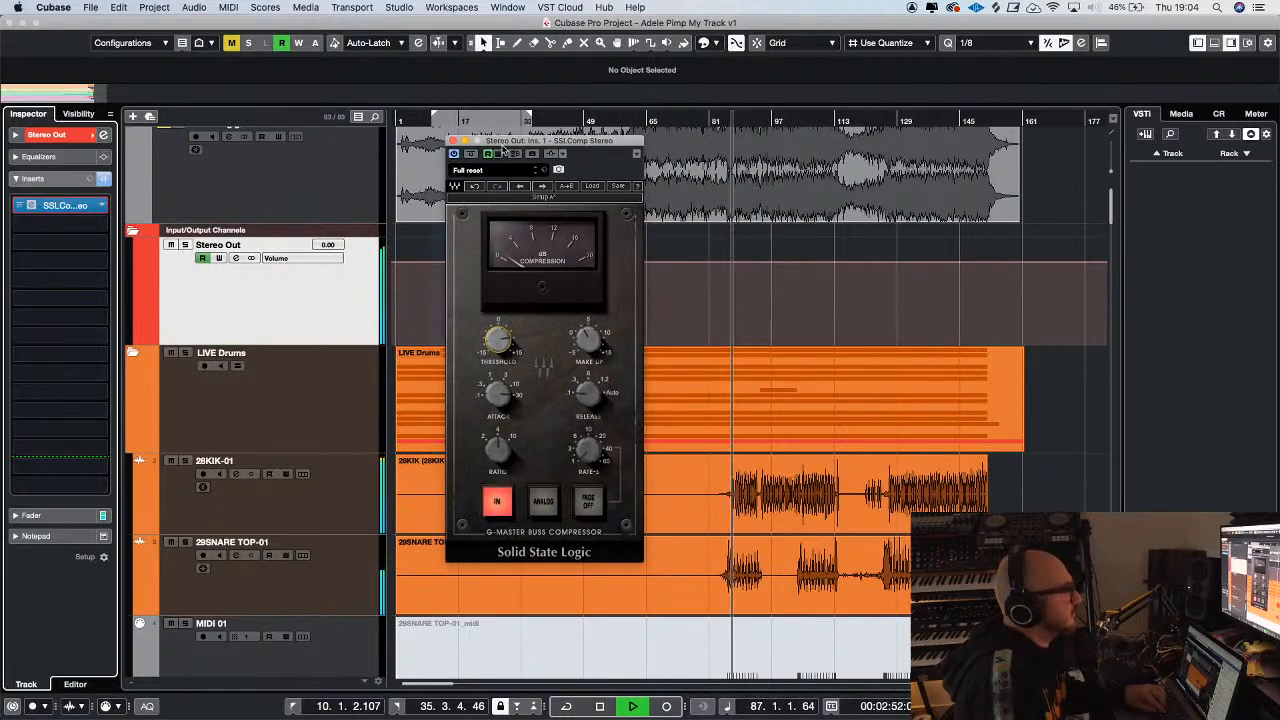
pyautogui.click(453, 141)
pyautogui.press('g')
pyautogui.press('h')
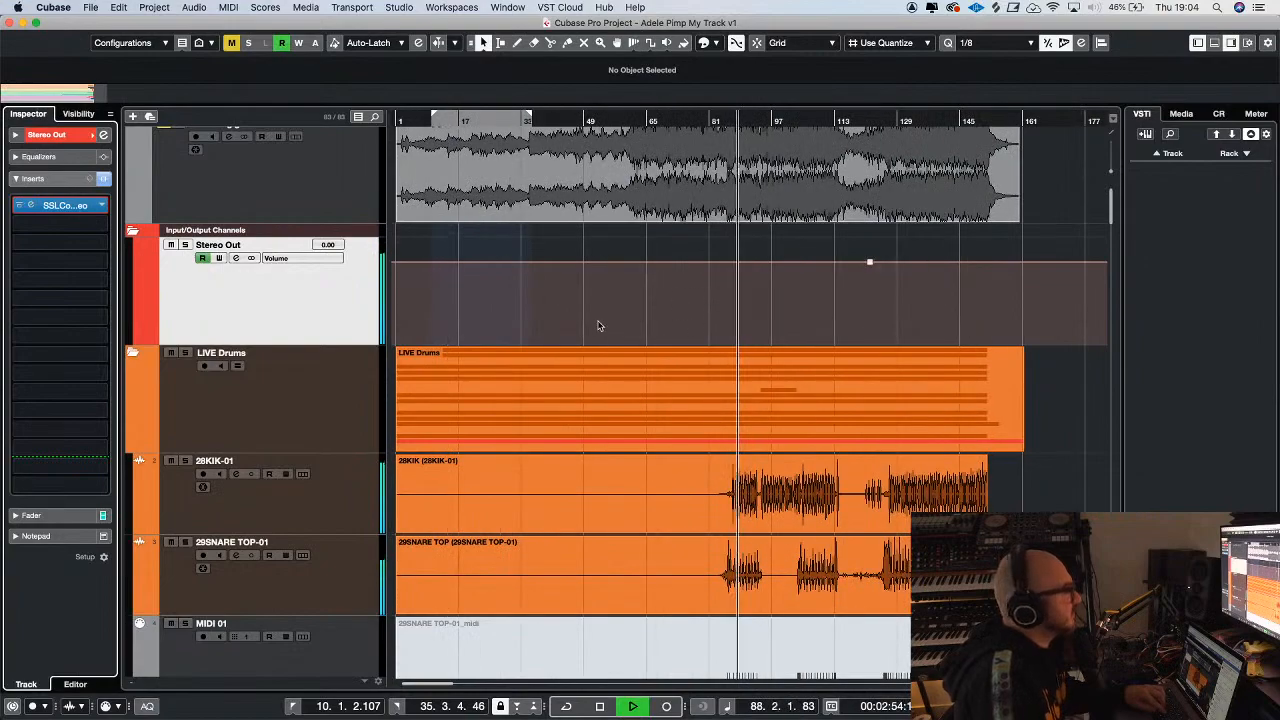
# Lower the snare group fader to -8.21 dB during playback
pyautogui.scroll(-3, 600, 359)
pyautogui.press('g')
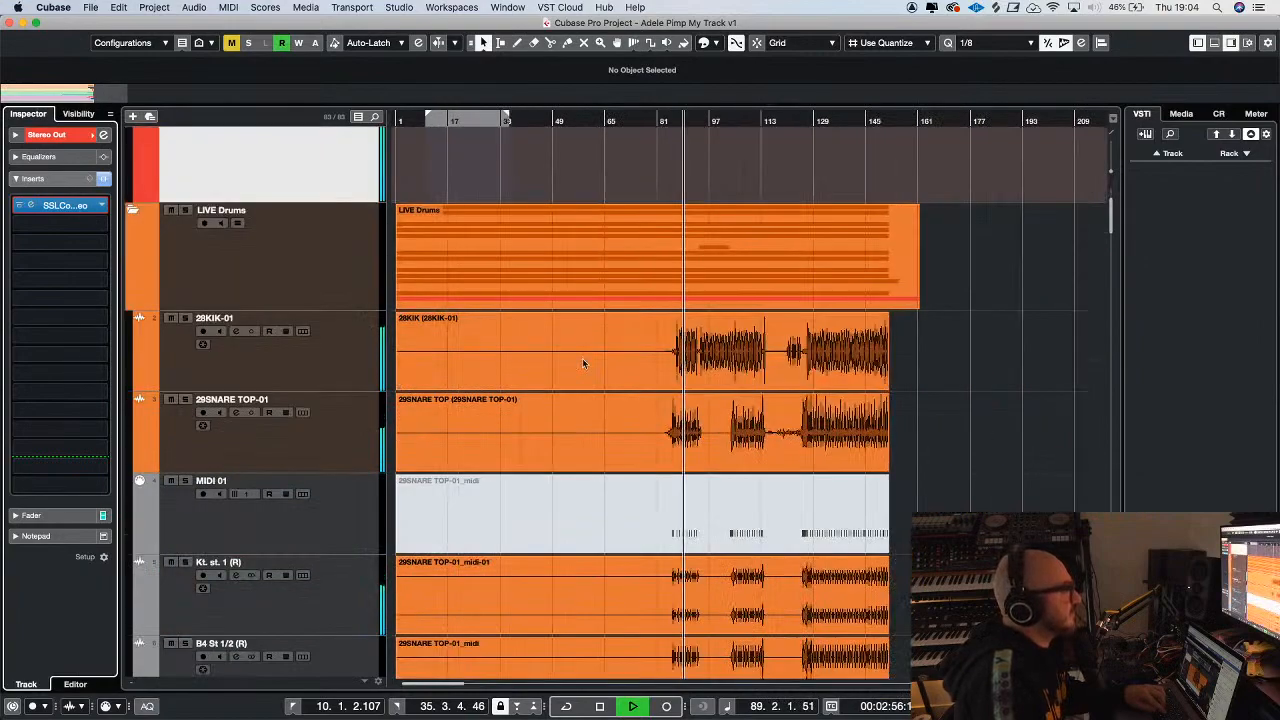
pyautogui.scroll(-3, 558, 373)
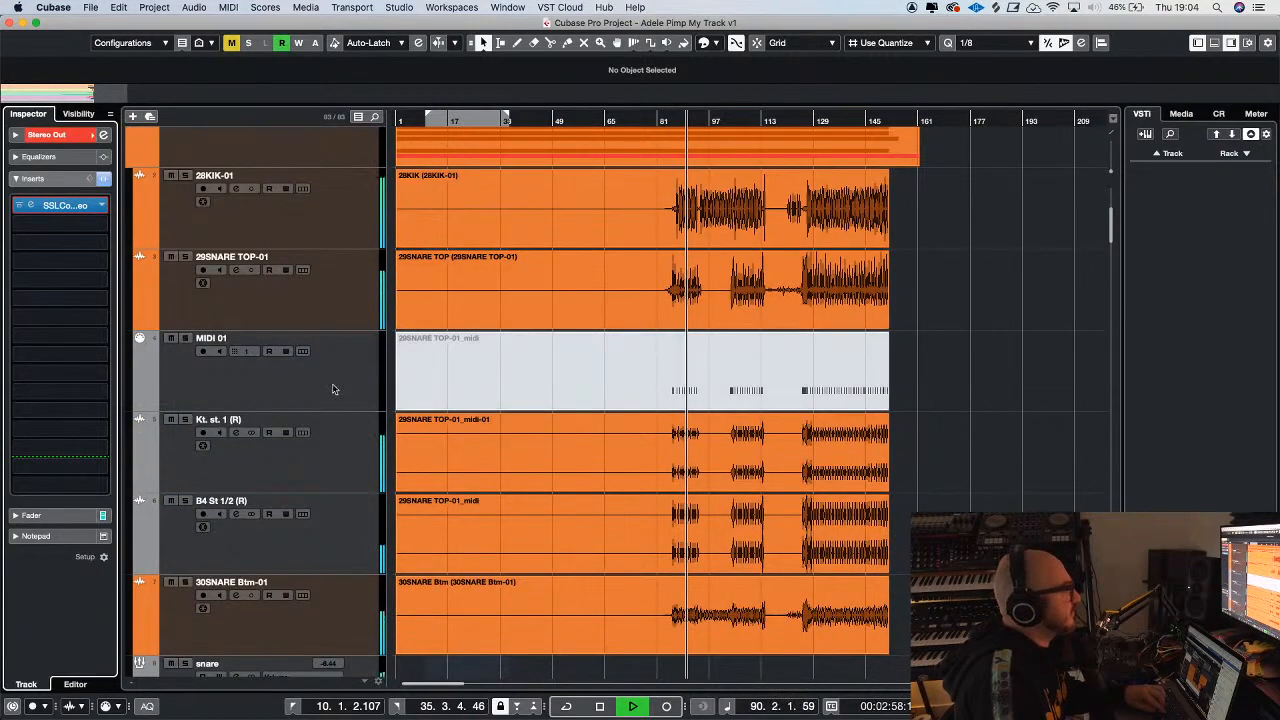
pyautogui.scroll(-6, 343, 392)
pyautogui.click(318, 428)
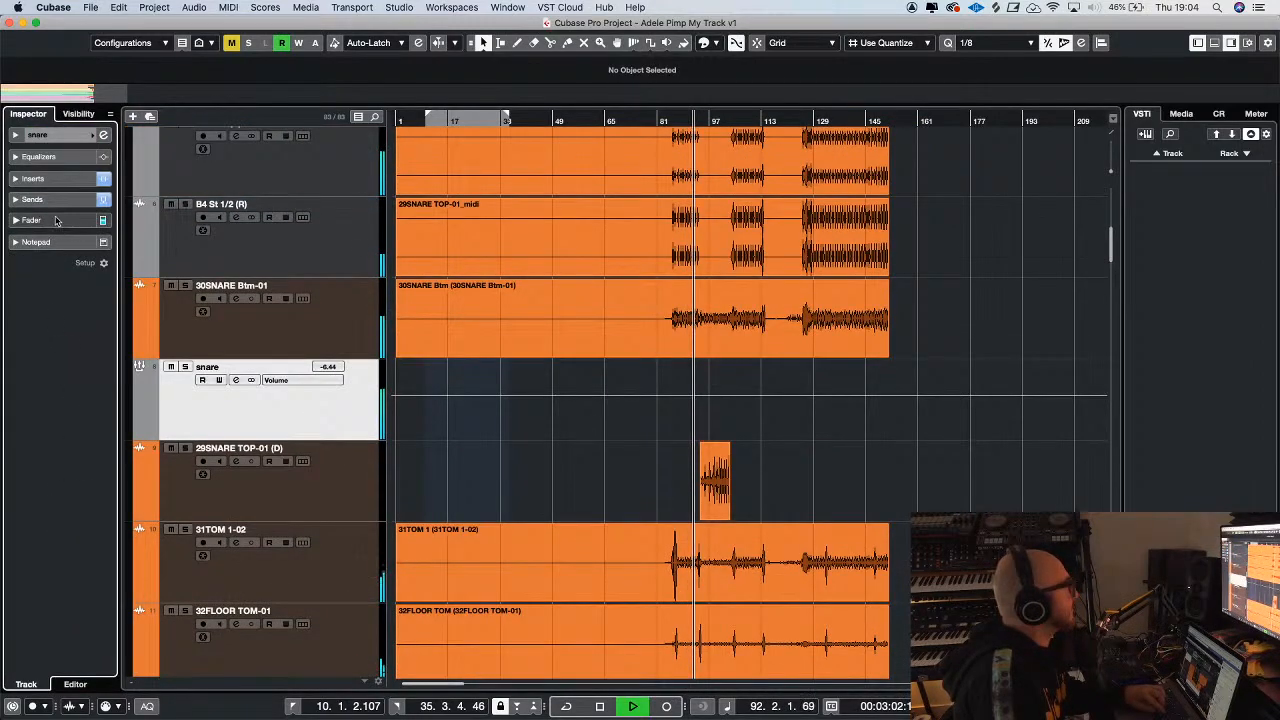
pyautogui.click(57, 220)
pyautogui.moveTo(38, 368); pyautogui.dragTo(38, 367)
pyautogui.press('g')
pyautogui.press('h')
pyautogui.press('h')
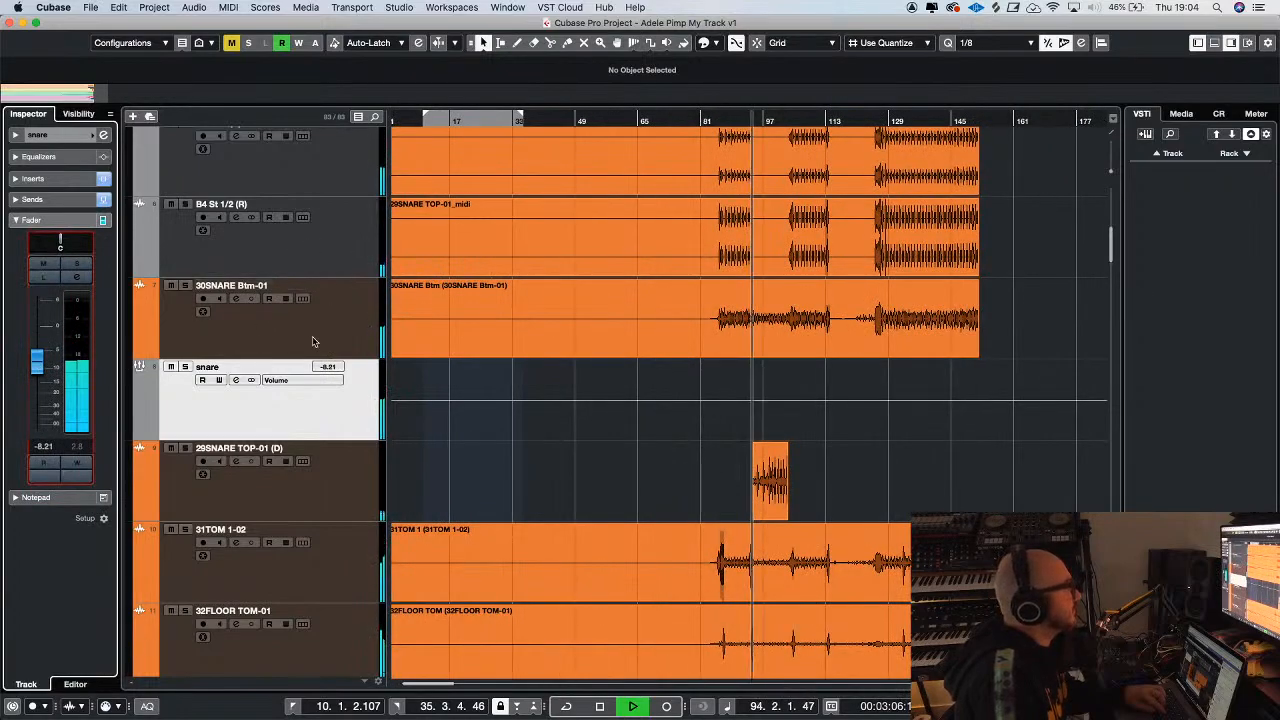
# Check the new snare level against the ADELE 6 gigi - reference track by toggling its solo, and stop playback
pyautogui.scroll(3, 312, 336)
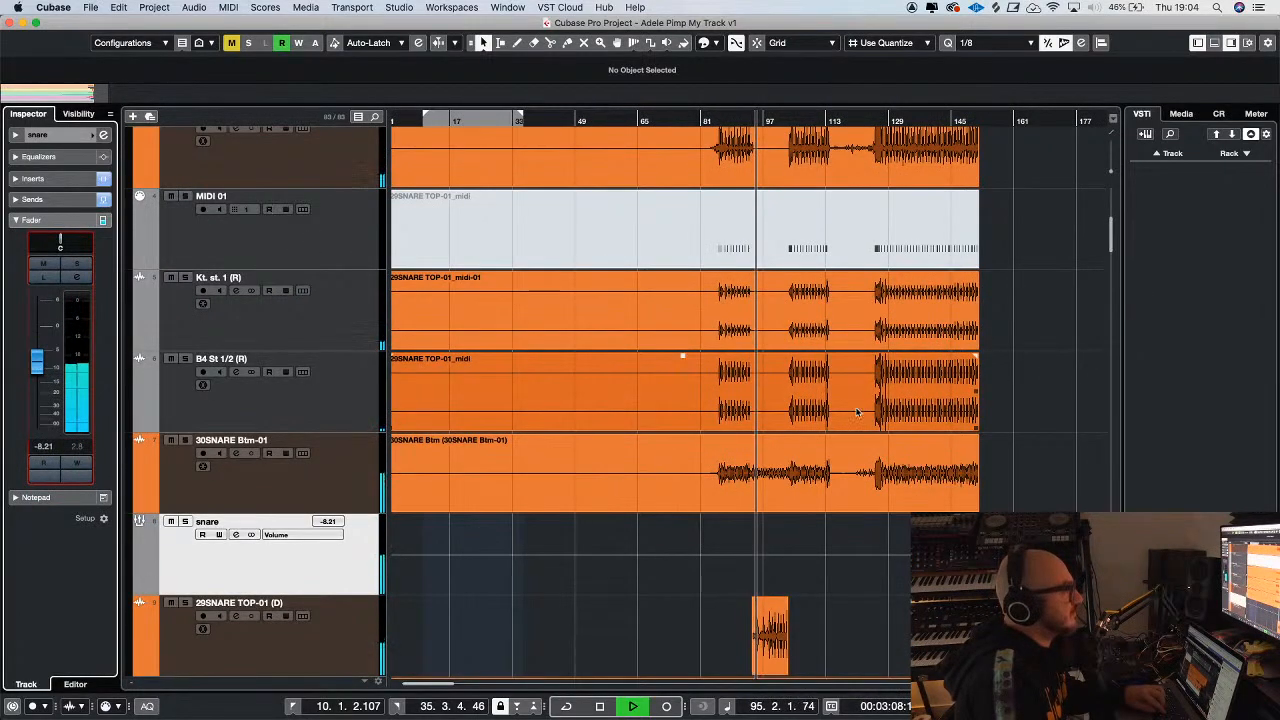
pyautogui.scroll(5, 318, 373)
pyautogui.click(180, 135)
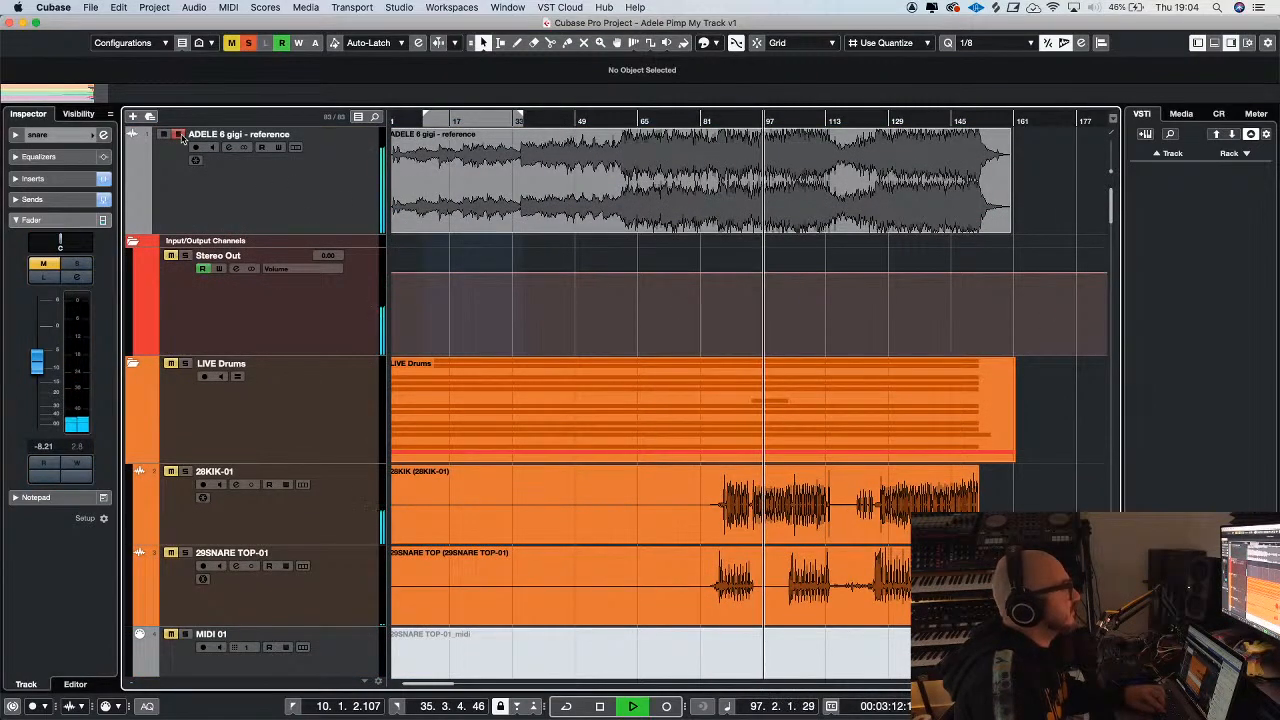
pyautogui.click(180, 135)
pyautogui.press('g')
pyautogui.press('g')
pyautogui.press('space')
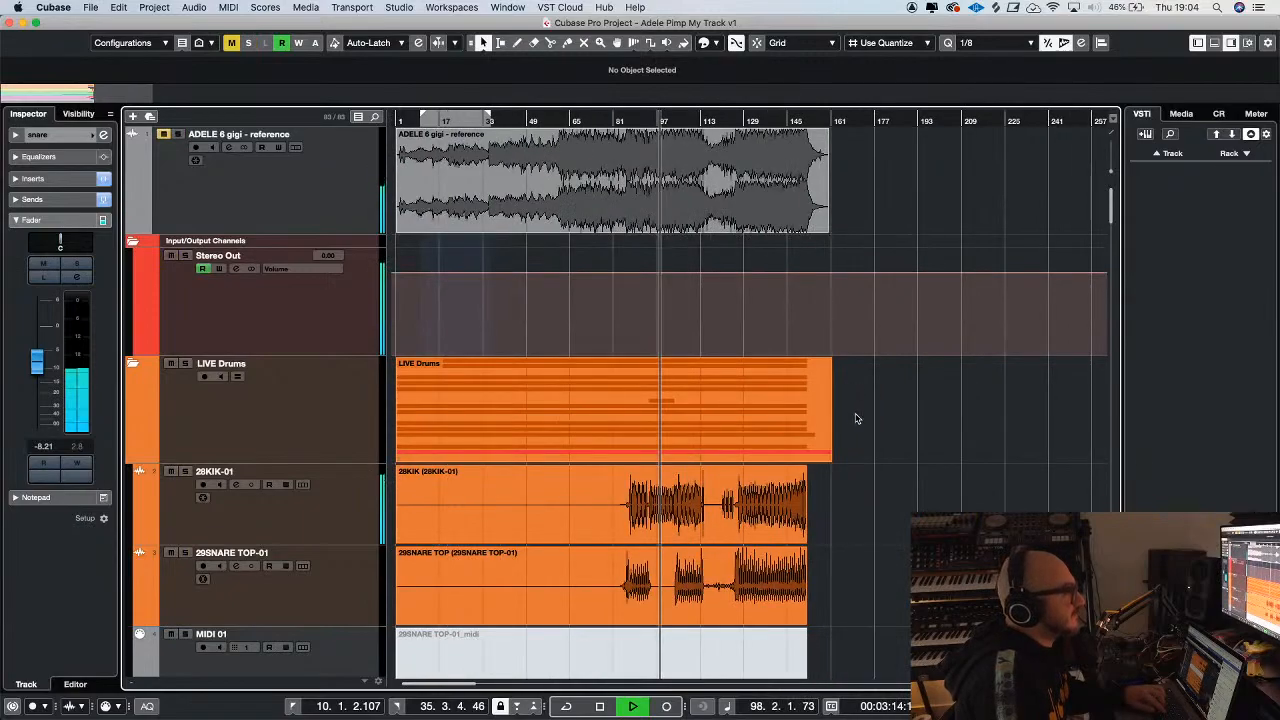
# Lower the 25DRUM 808 track fader to -4.55 dB while playing the mix
pyautogui.scroll(-8, 854, 417)
pyautogui.scroll(-12, 900, 405)
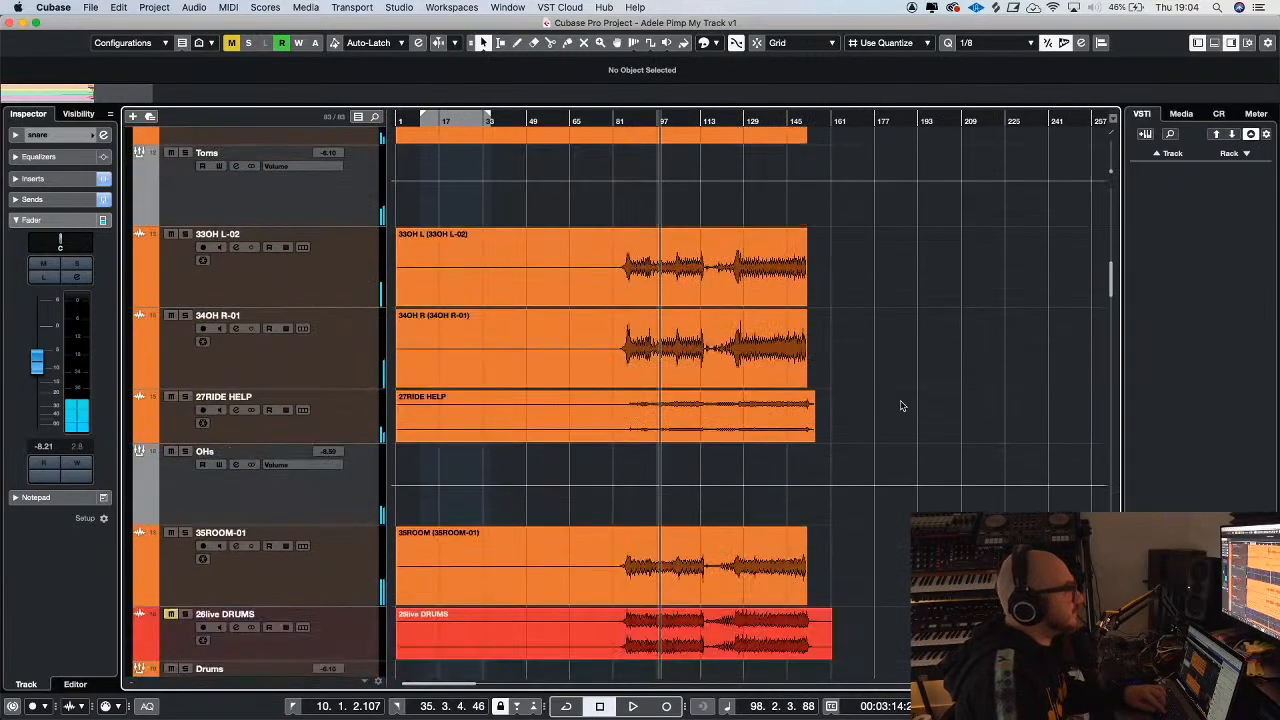
pyautogui.scroll(-4, 900, 405)
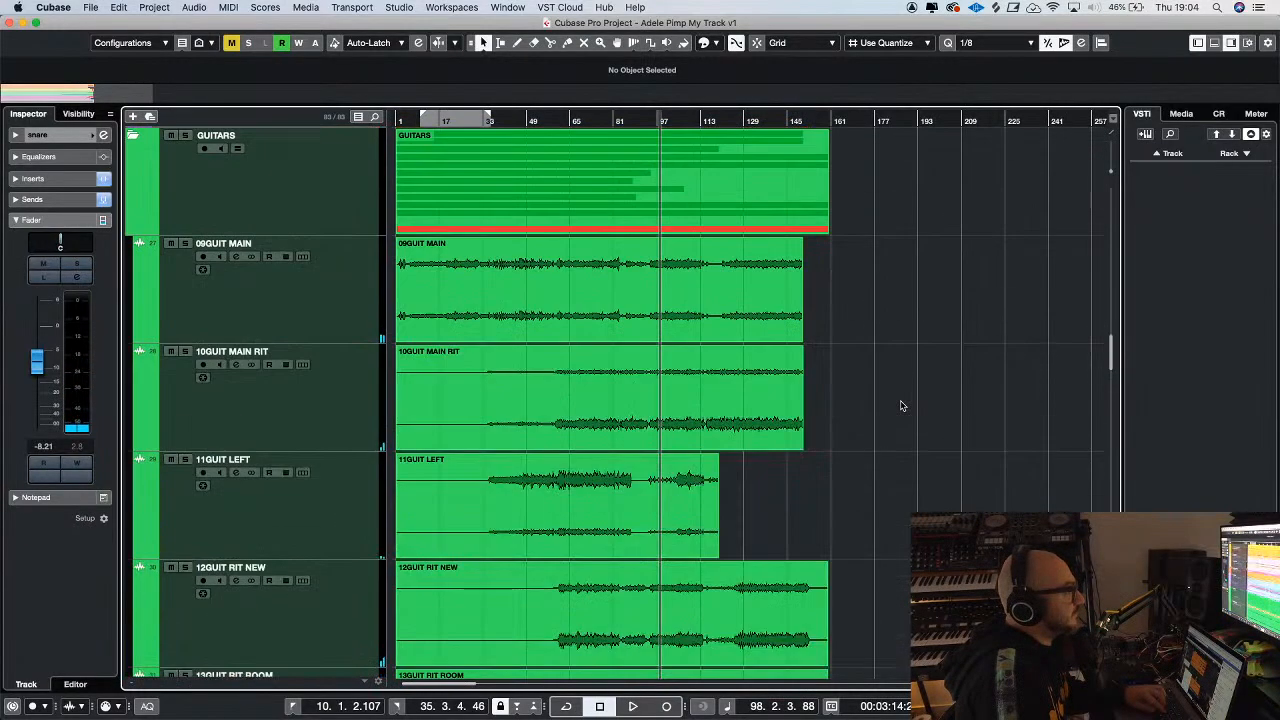
pyautogui.scroll(10, 900, 405)
pyautogui.click(531, 297)
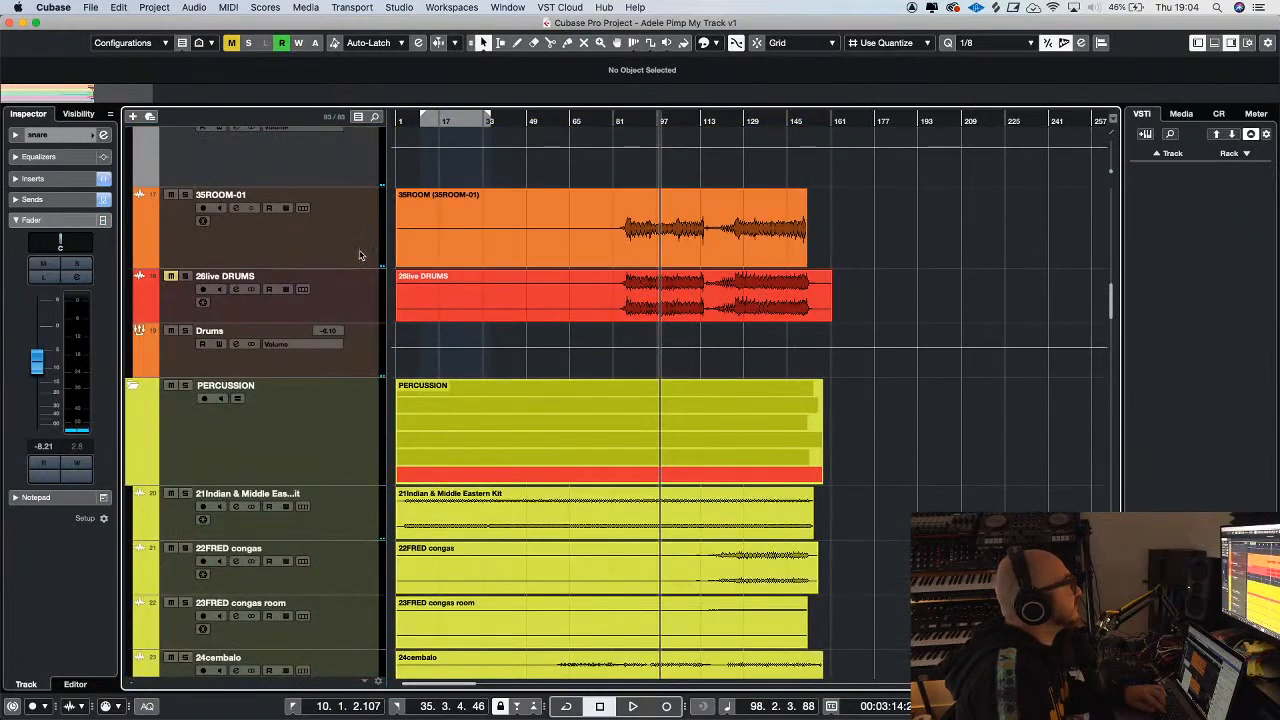
pyautogui.scroll(-5, 892, 419)
pyautogui.click(320, 421)
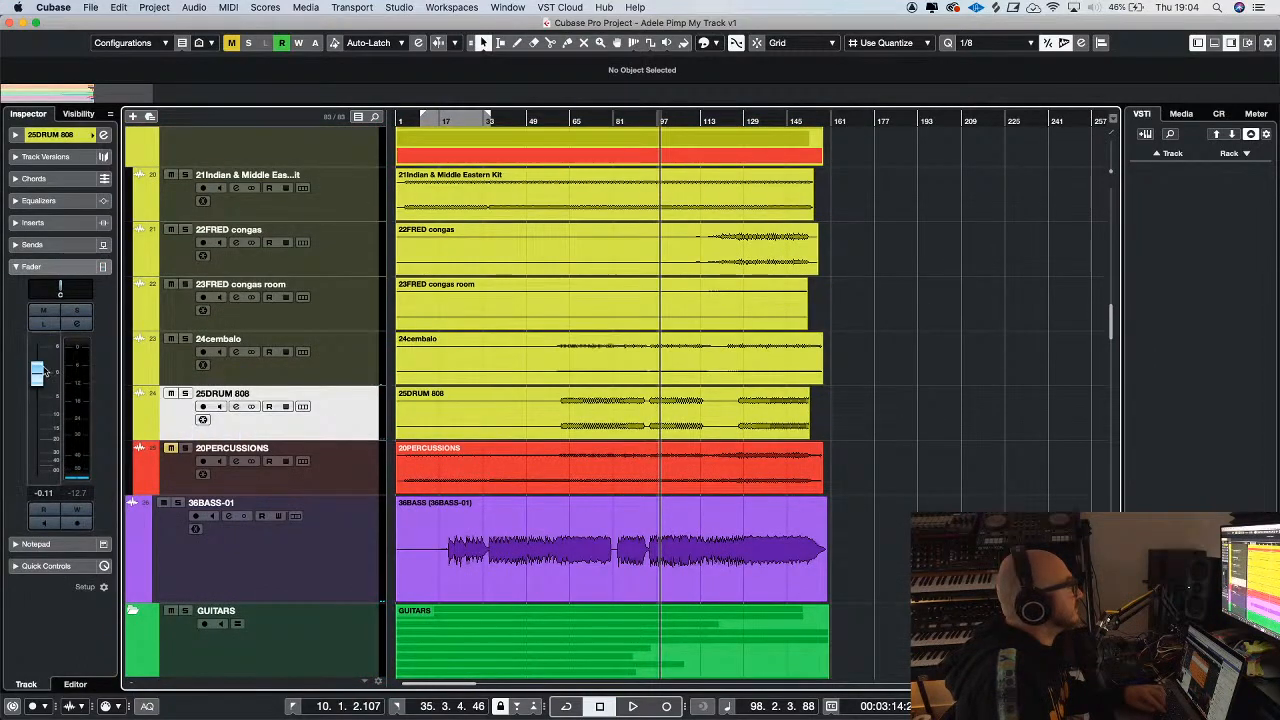
pyautogui.press('space')
pyautogui.press('g')
pyautogui.press('h')
pyautogui.press('h')
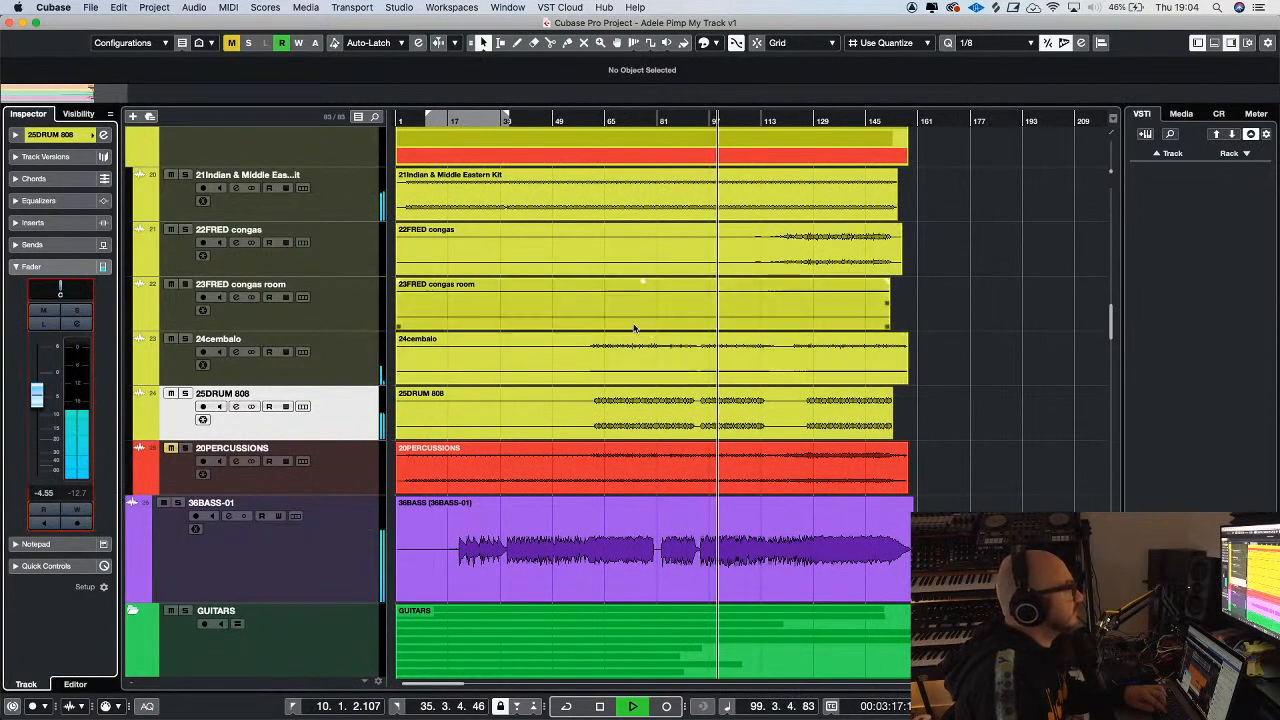
# Lower the OHs group fader to -10.6 dB during playback
pyautogui.scroll(6, 513, 310)
pyautogui.scroll(6, 513, 308)
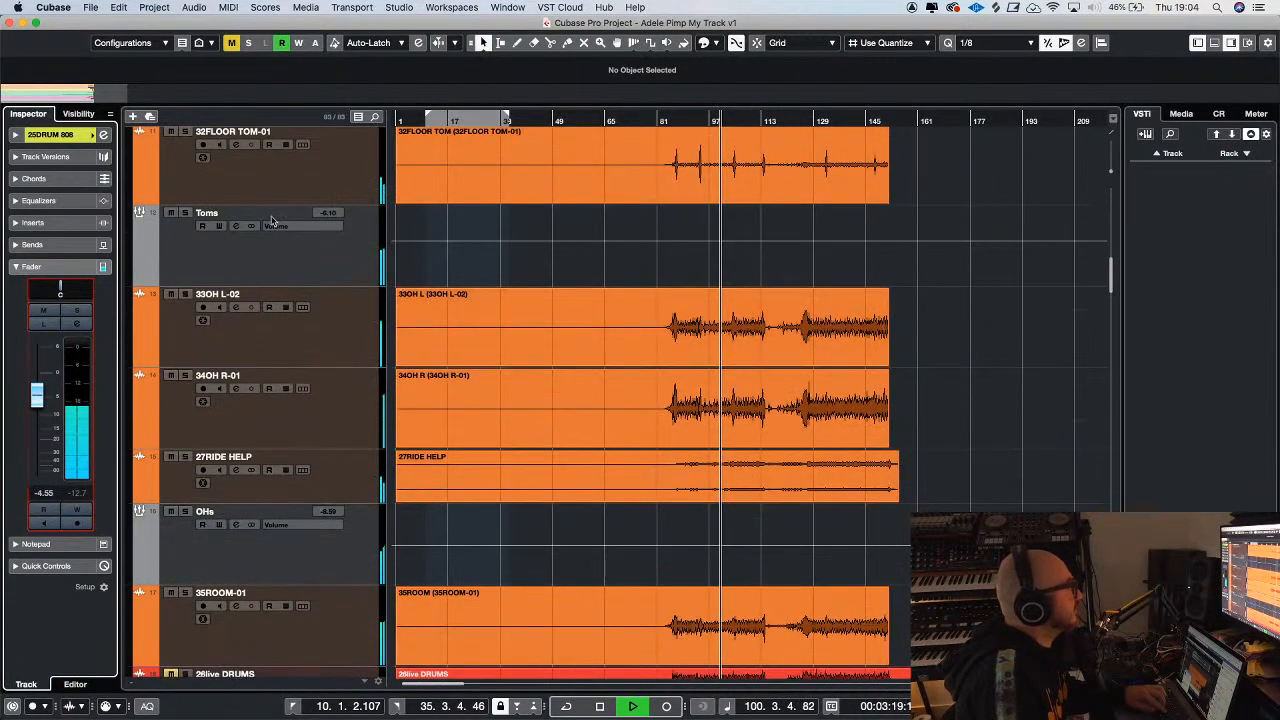
pyautogui.press('g')
pyautogui.press('h')
pyautogui.press('g')
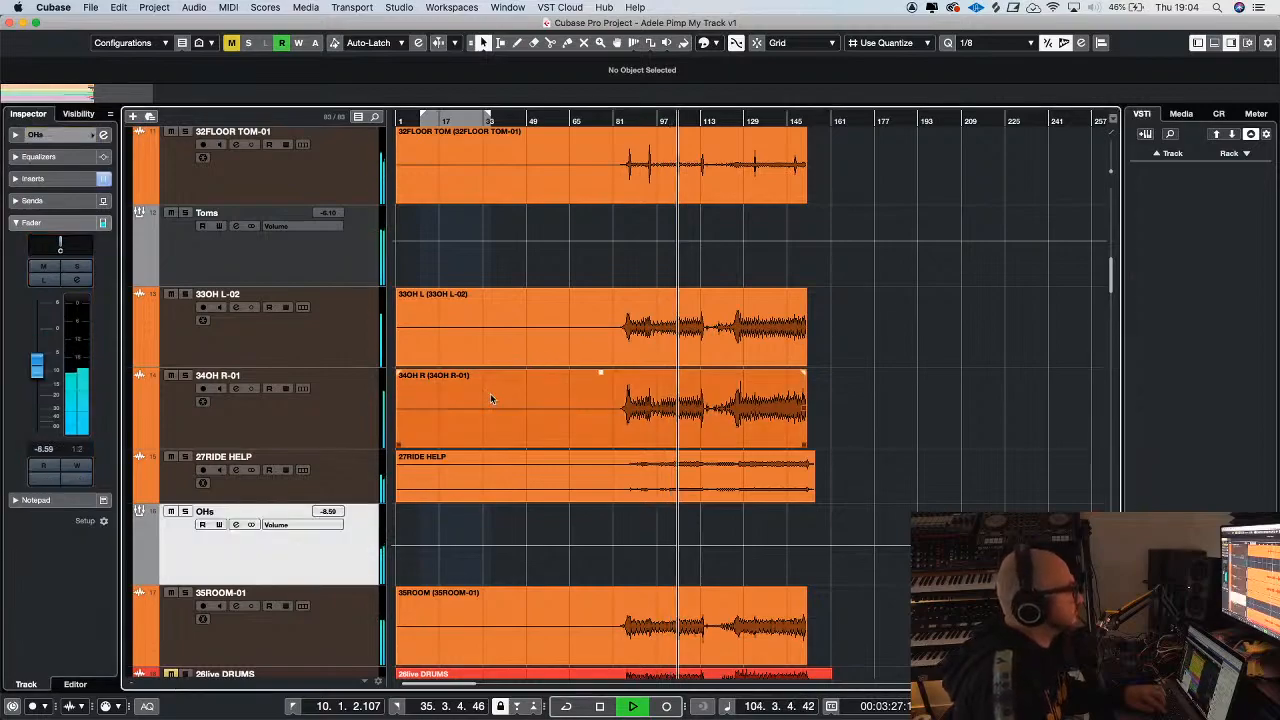
pyautogui.moveTo(40, 370); pyautogui.dragTo(40, 377)
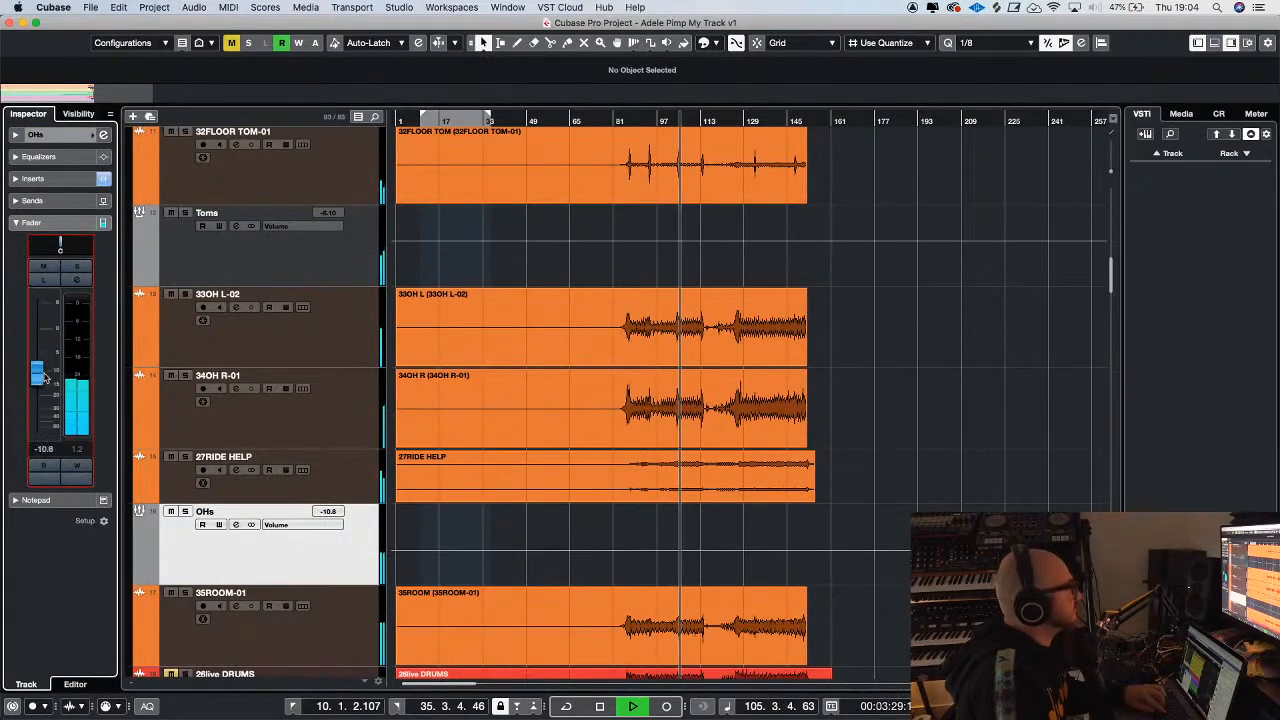
# Delete the volume automation on the Stereo Out track
pyautogui.scroll(3, 843, 359)
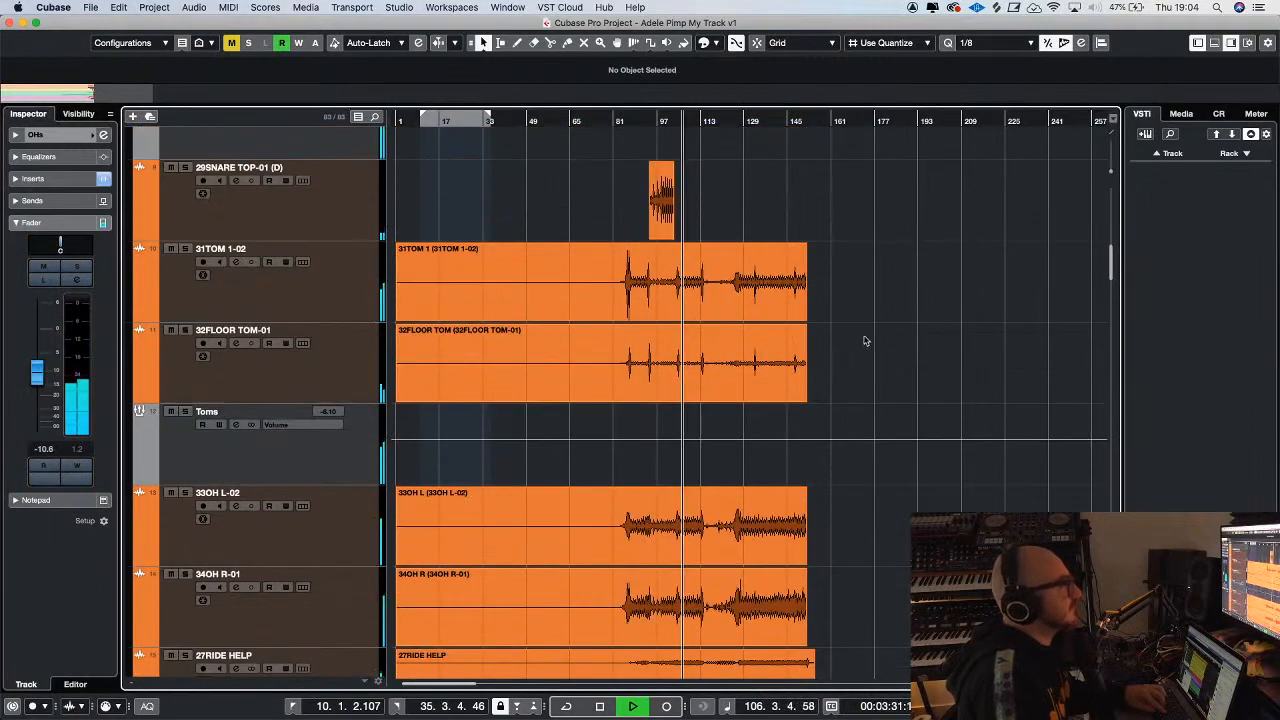
pyautogui.press('g')
pyautogui.press('g')
pyautogui.press('h')
pyautogui.press('h')
pyautogui.press('h')
pyautogui.scroll(10, 982, 280)
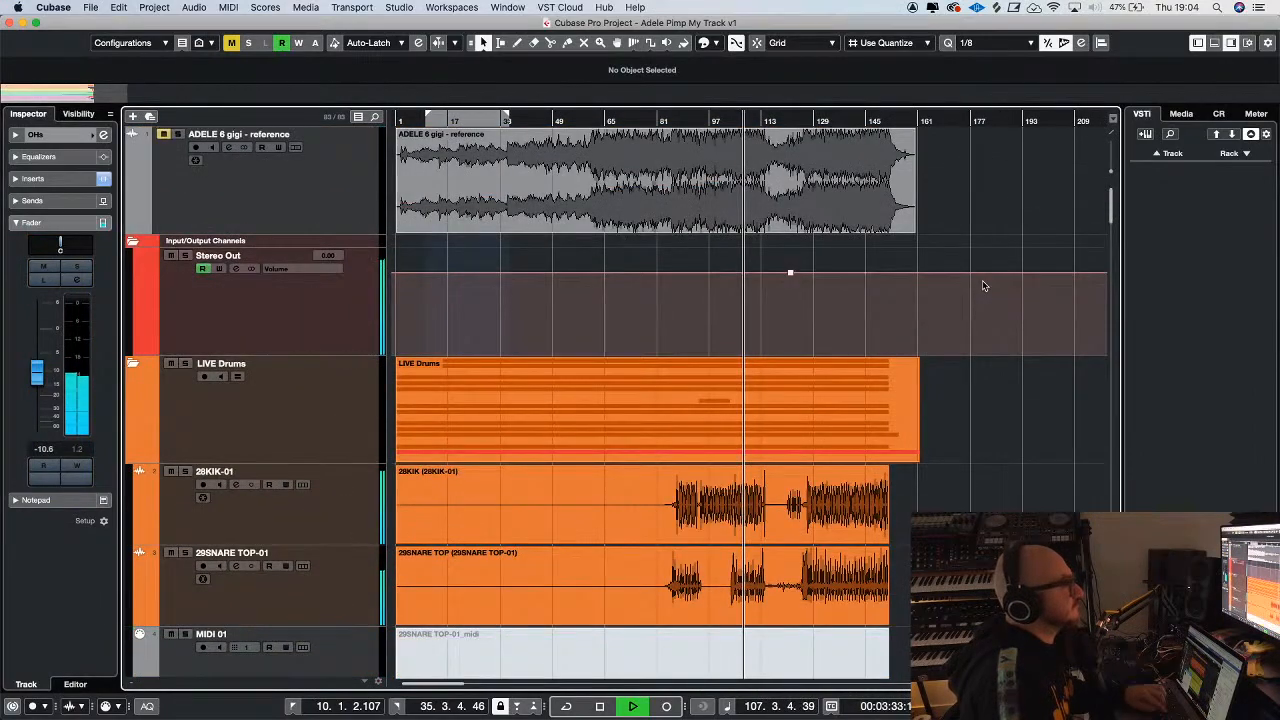
pyautogui.press('g')
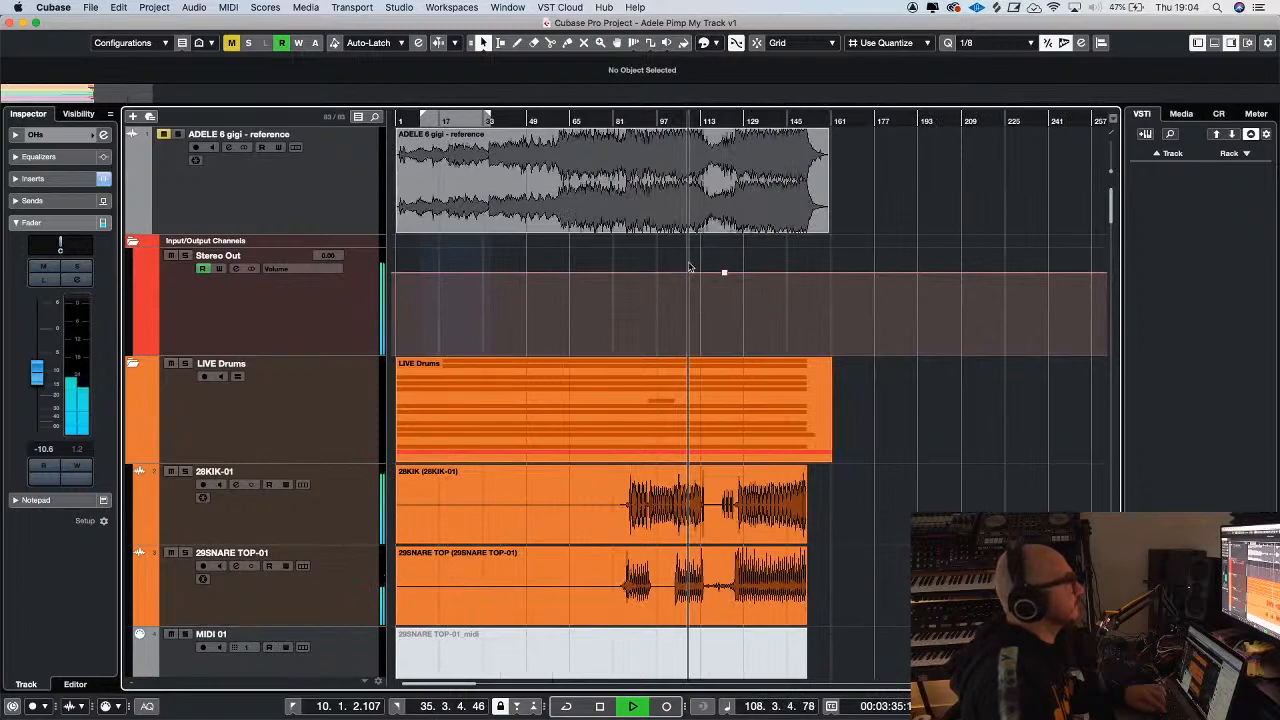
pyautogui.click(724, 272)
pyautogui.press('Delete')
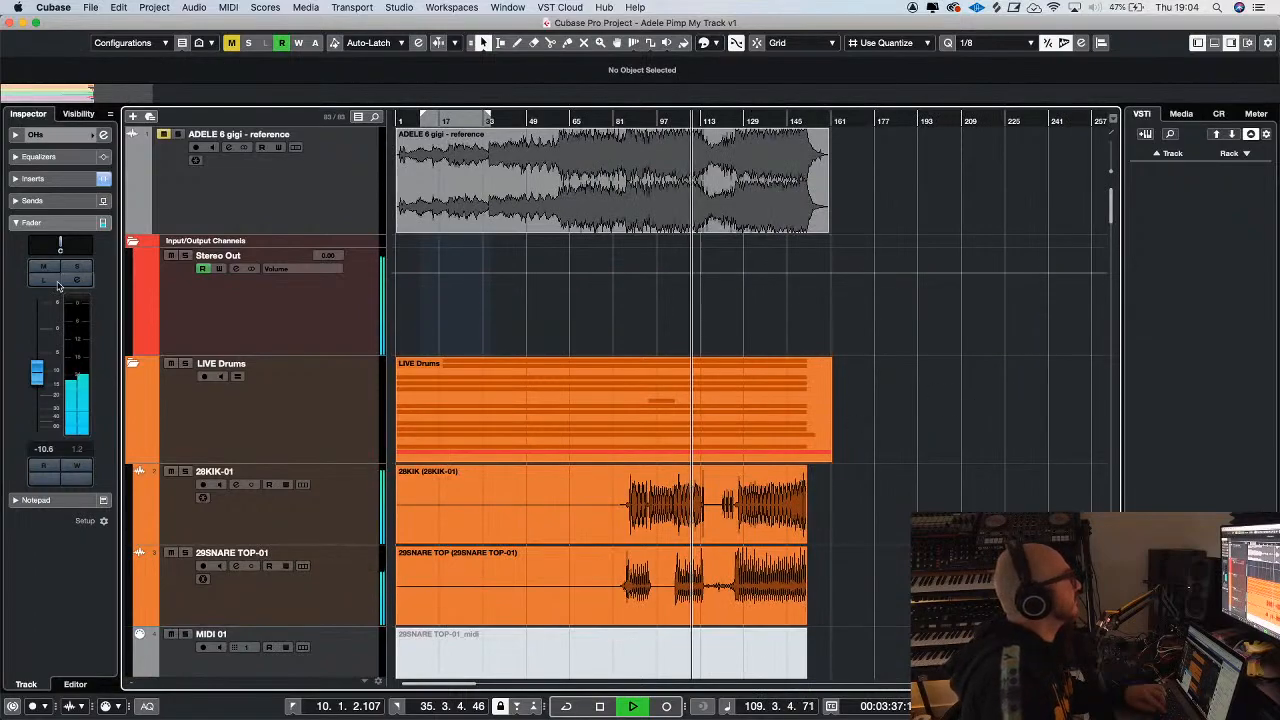
# Select the Stereo Out channel, show the master Loudness meter during playback, and stop the transport
pyautogui.click(224, 218)
pyautogui.click(260, 319)
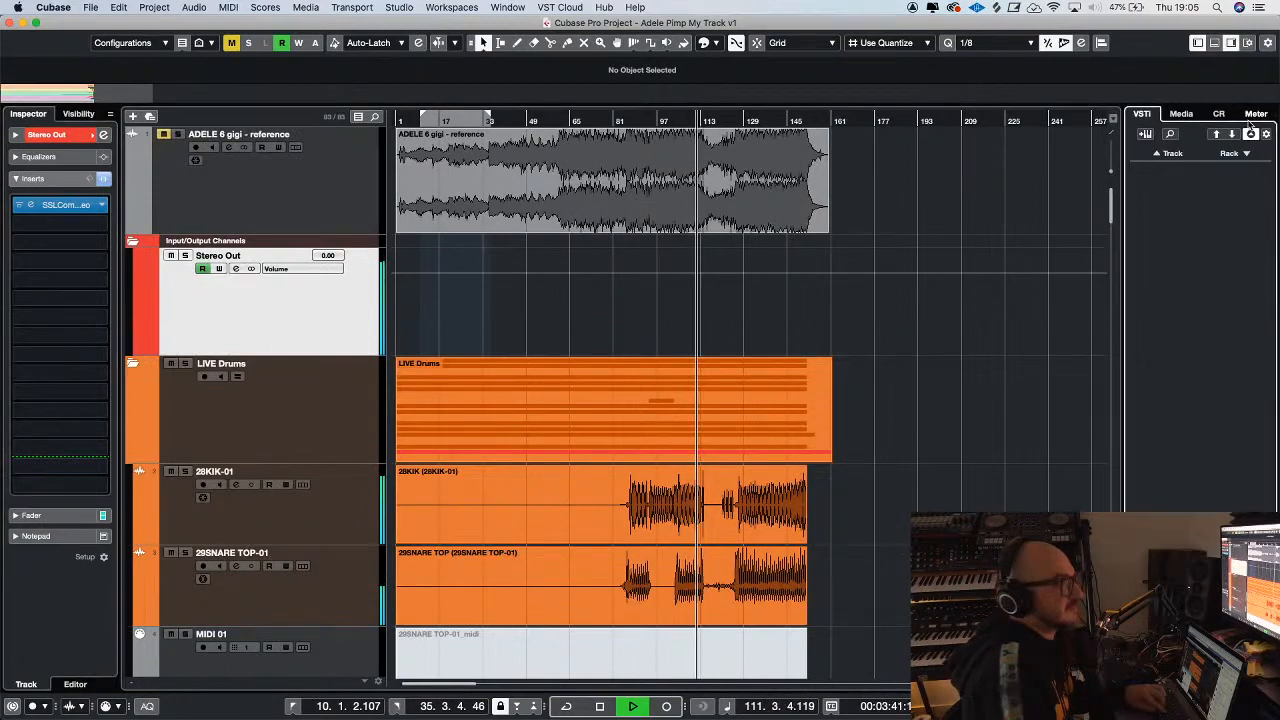
pyautogui.click(1251, 113)
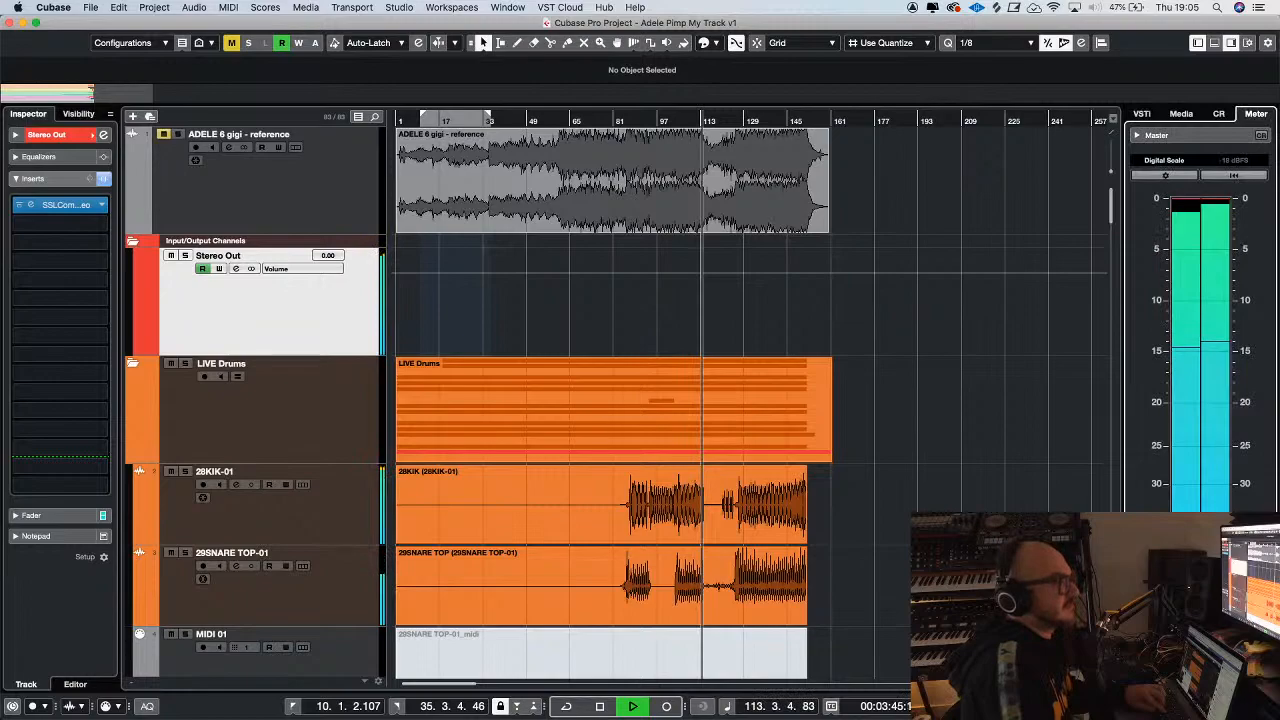
pyautogui.click(1204, 684)
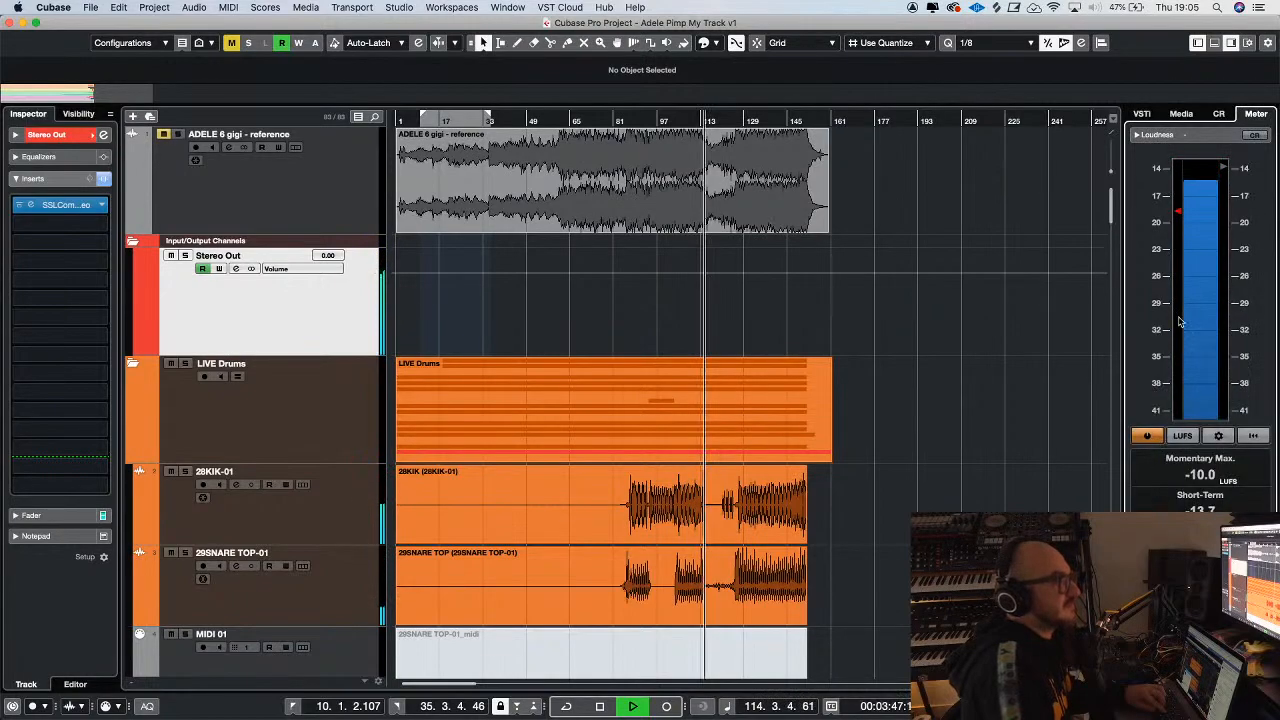
pyautogui.press('space')
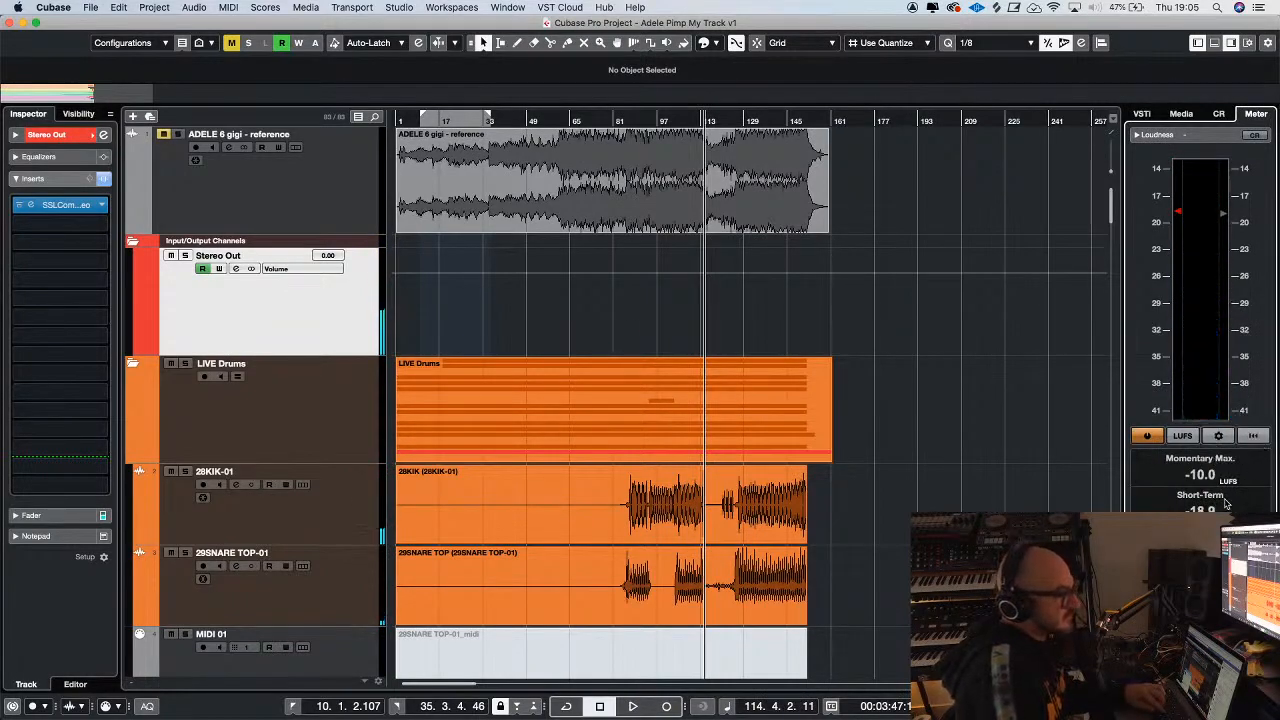
# Play the mix from about bar 65 with the Loudness meter showing
pyautogui.click(570, 118)
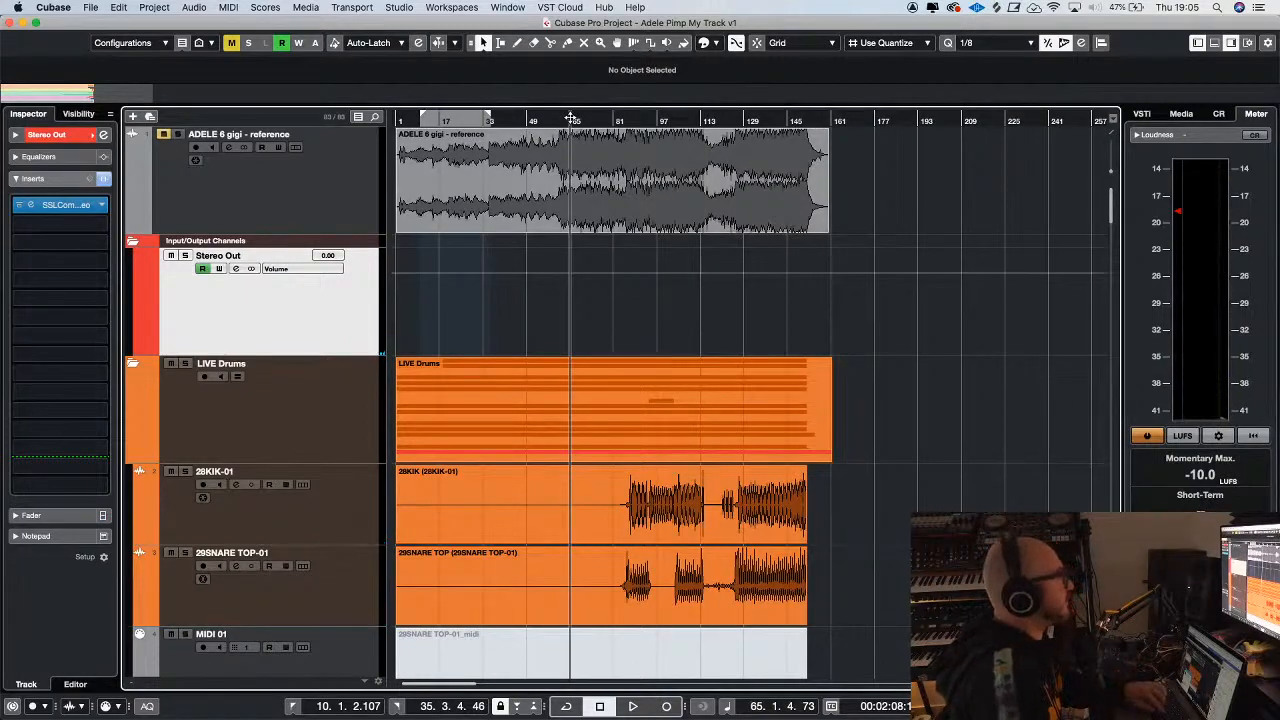
pyautogui.press('h')
pyautogui.press('space')
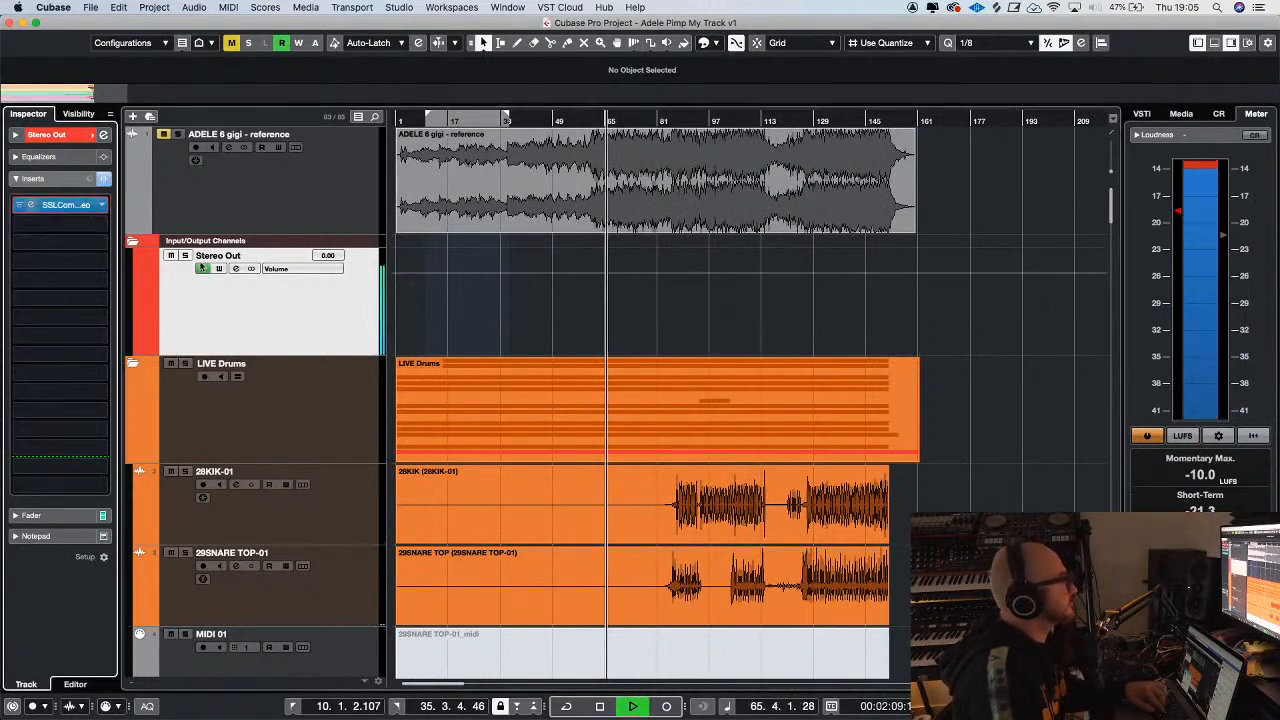
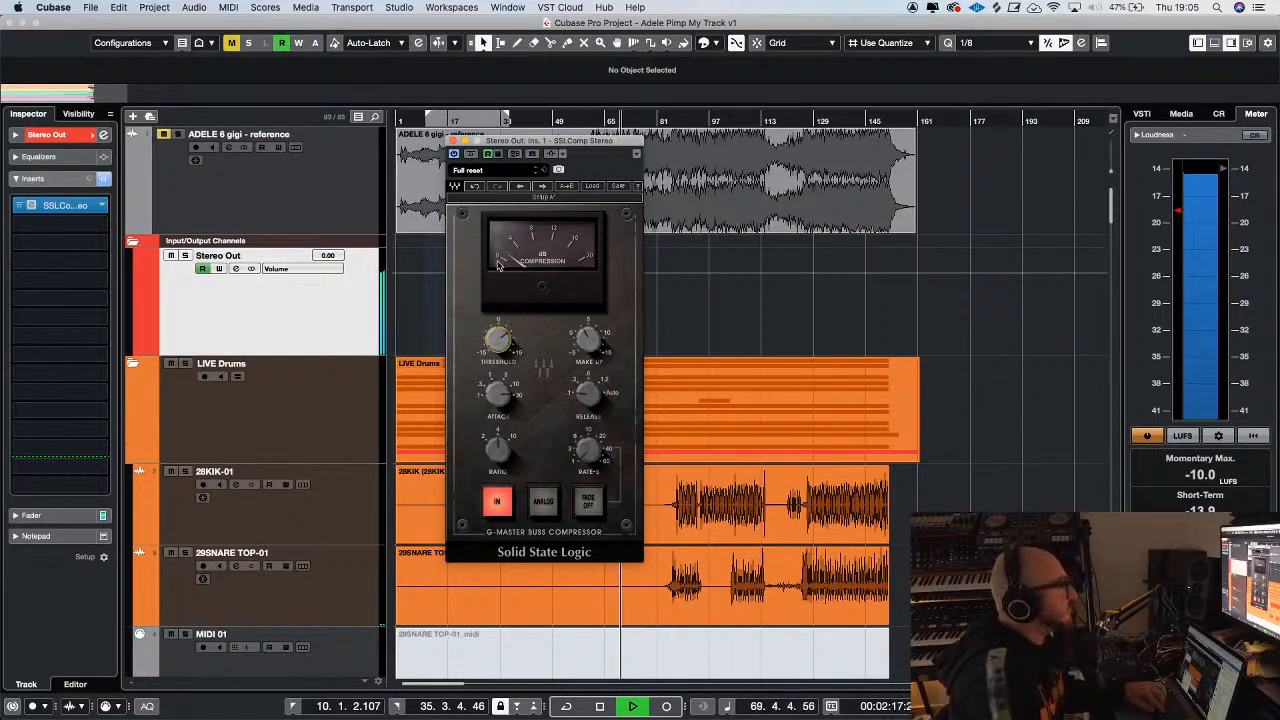
# Close the SSLComp Stereo compressor window of the Stereo Out channel
pyautogui.click(453, 141)
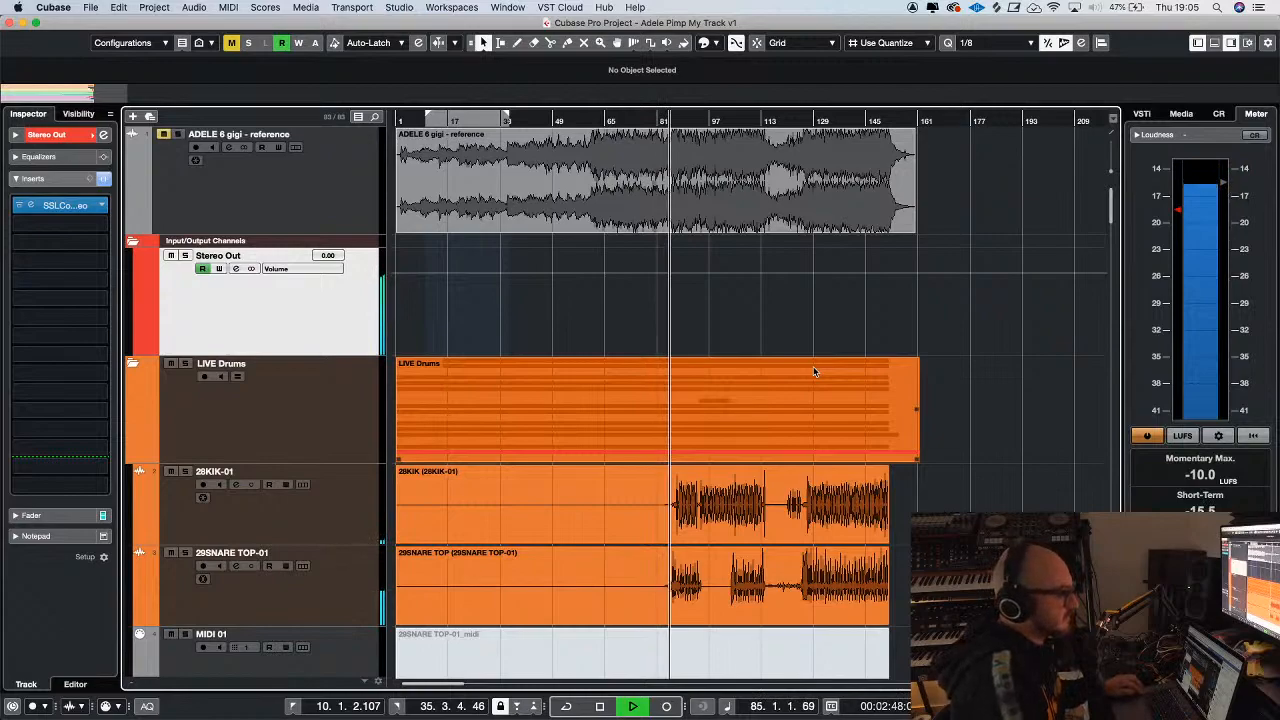
pyautogui.press('F3')
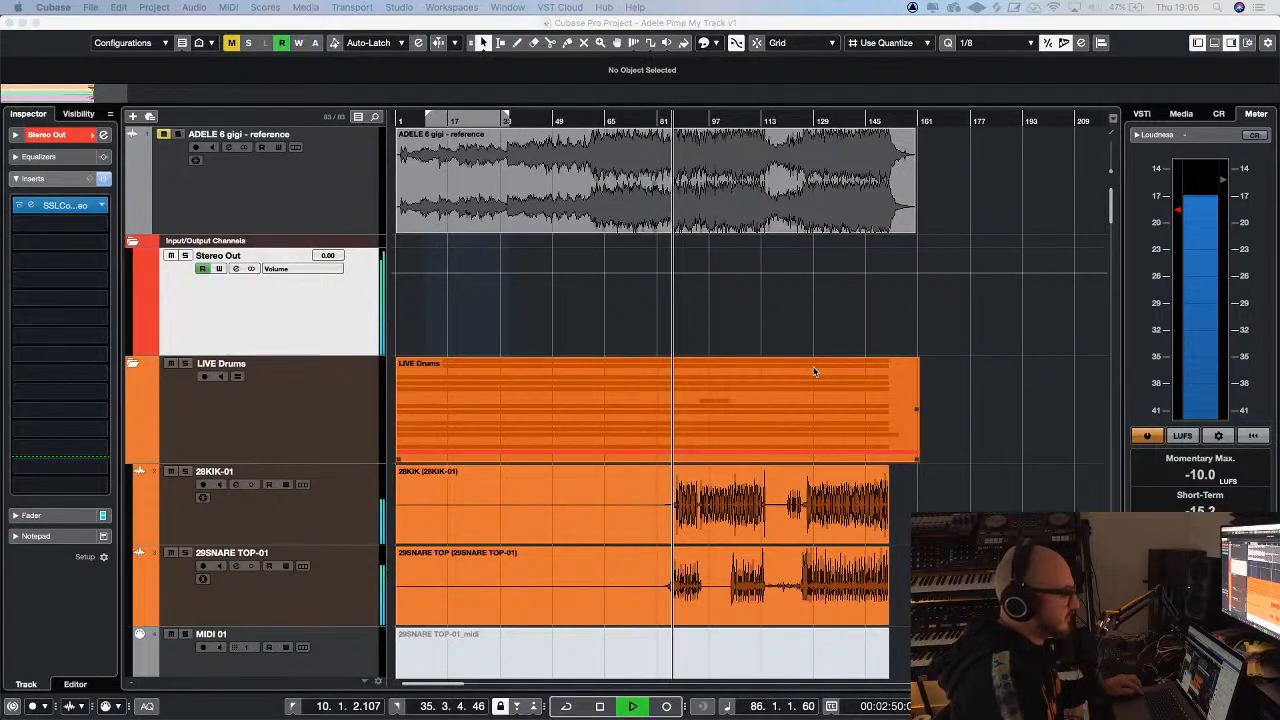
pyautogui.press('F3')
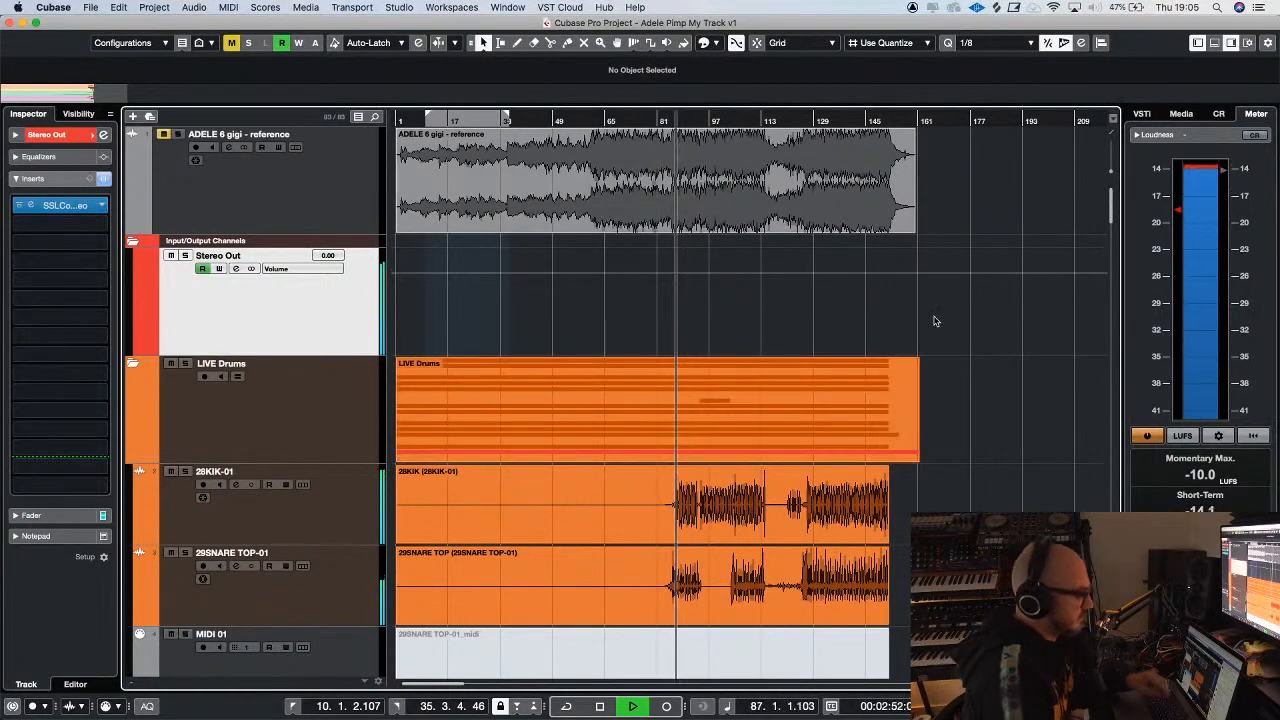
# Insert the L2 Stereo limiter in the Stereo Out's tenth insert slot and play the mix with its meters showing
pyautogui.click(88, 373)
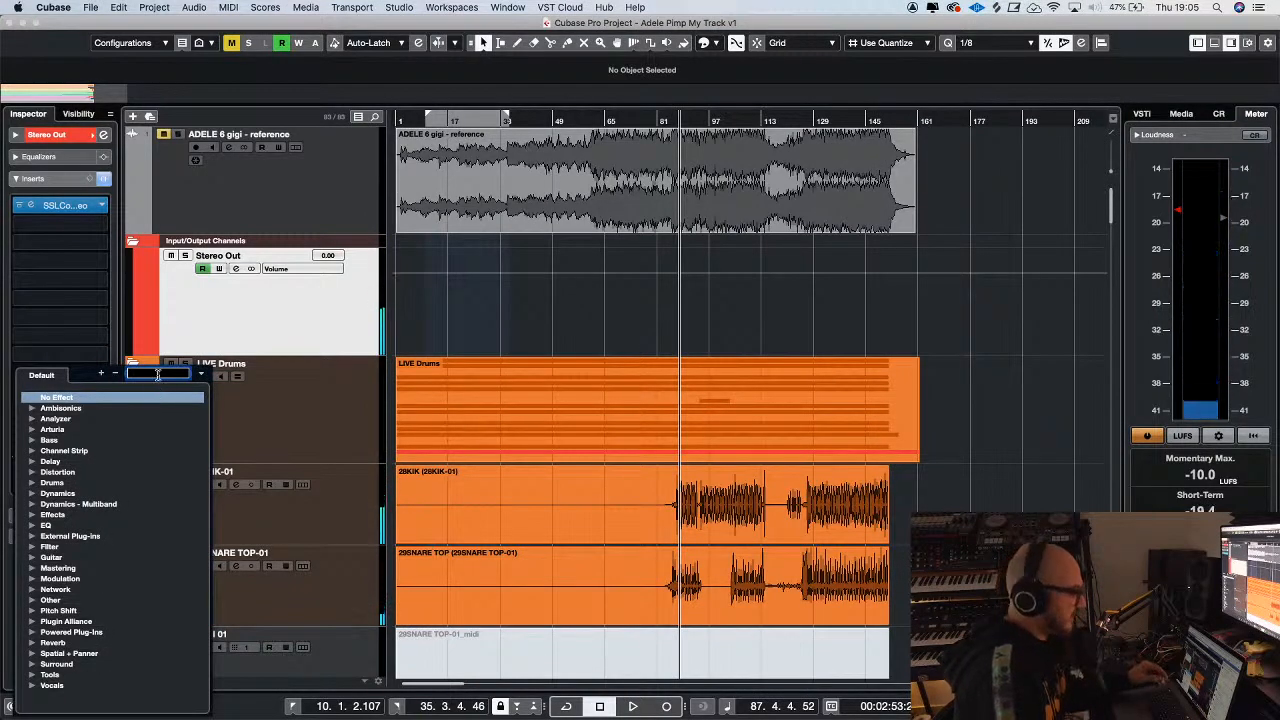
pyautogui.write('l2')
pyautogui.click(104, 419)
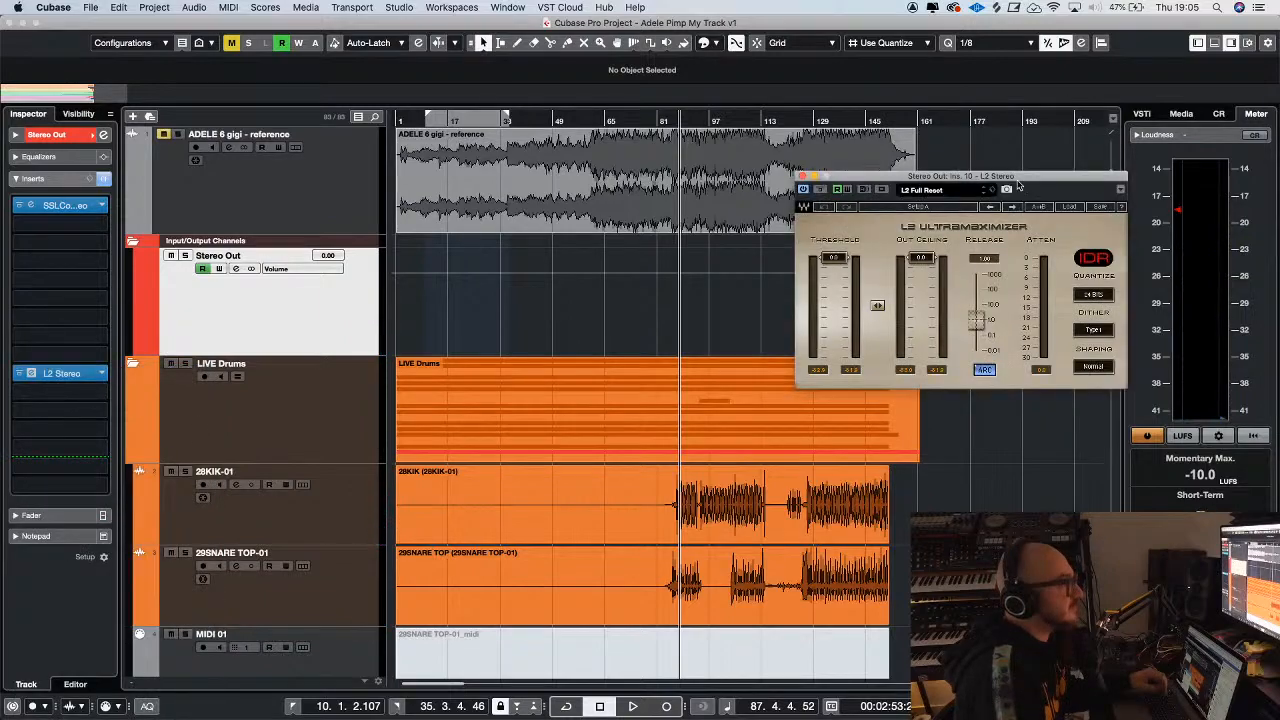
pyautogui.click(801, 177)
pyautogui.press('space')
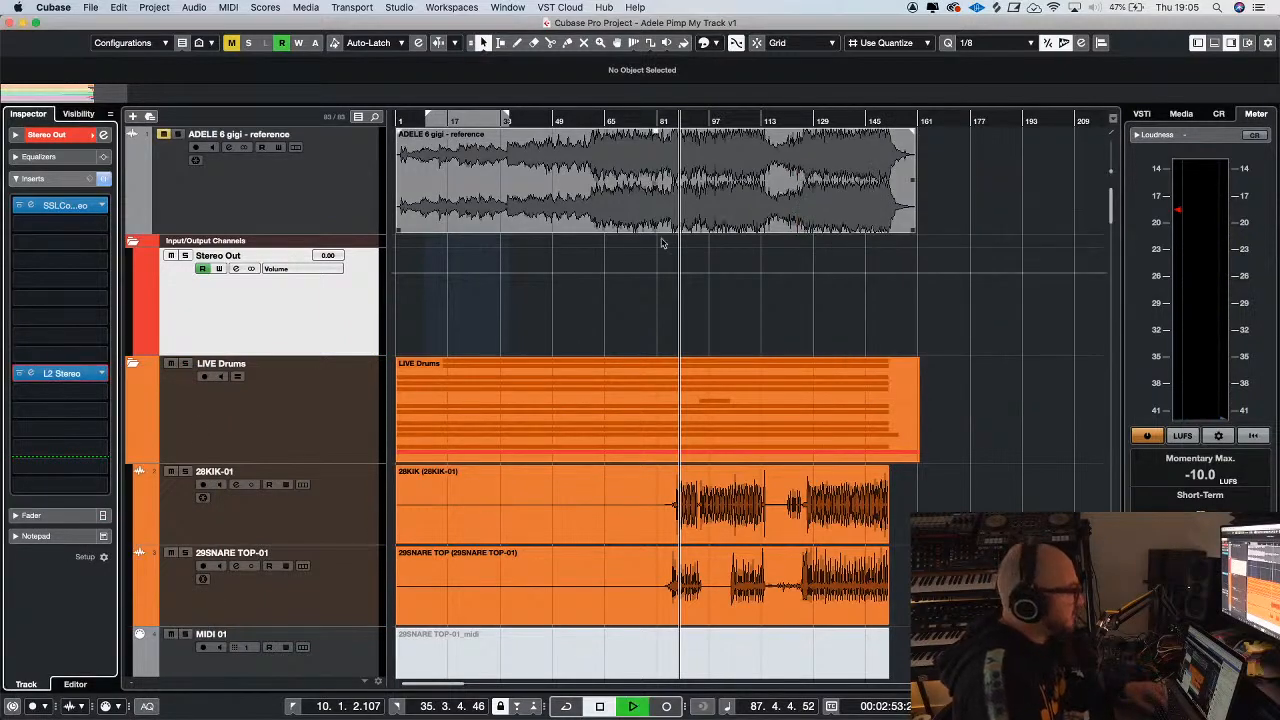
pyautogui.click(82, 375)
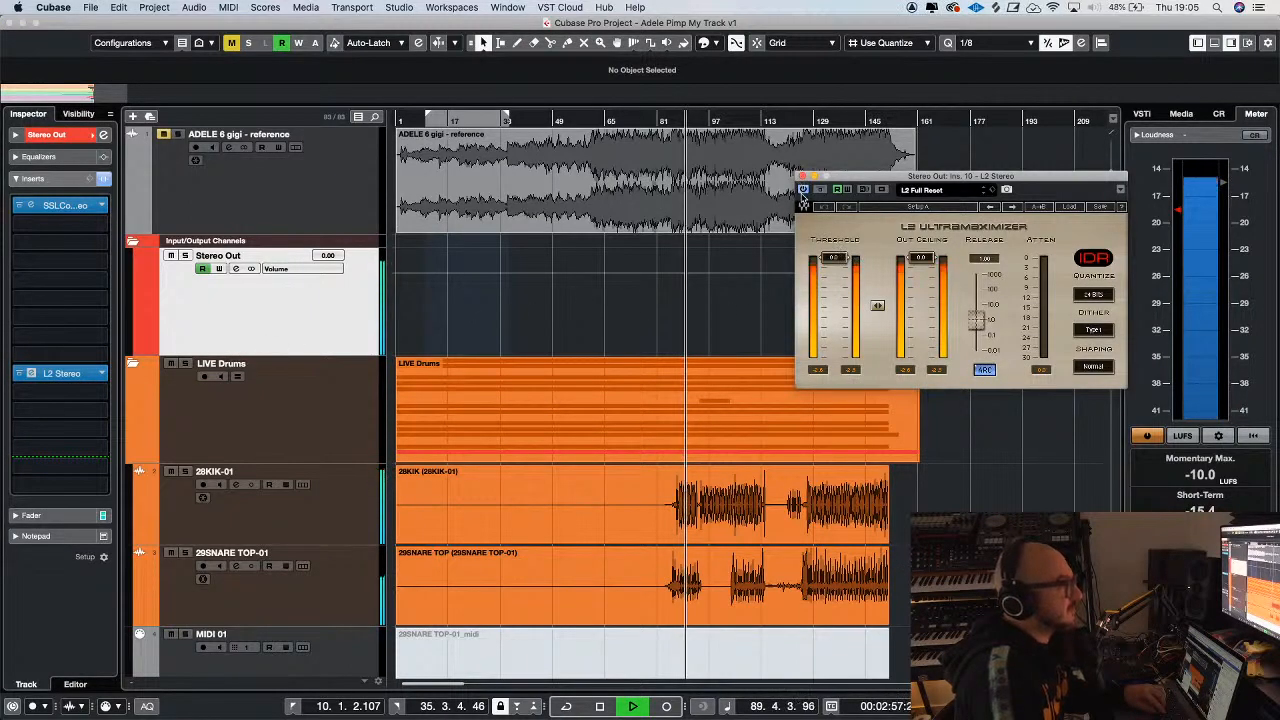
# Stop playback and insert the IVORY4S equalizer in the Stereo Out's fifth insert slot
pyautogui.press('space')
pyautogui.click(60, 283)
pyautogui.write('ivory')
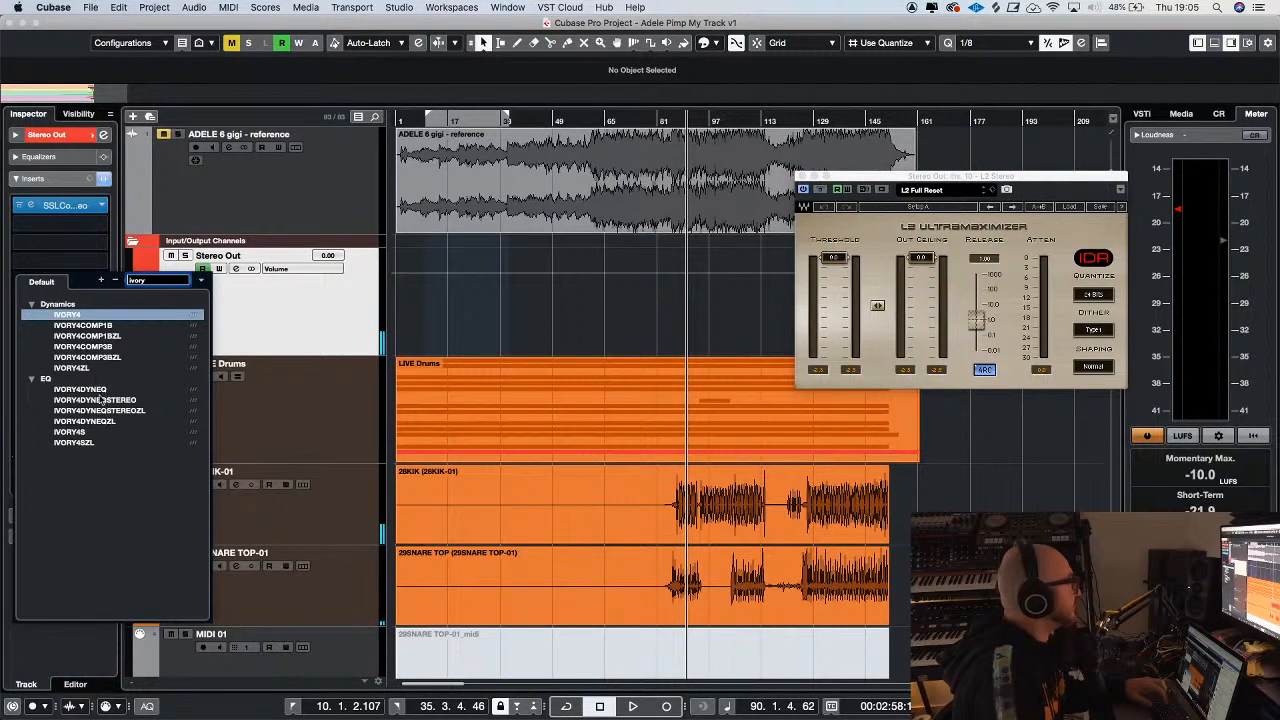
pyautogui.click(100, 432)
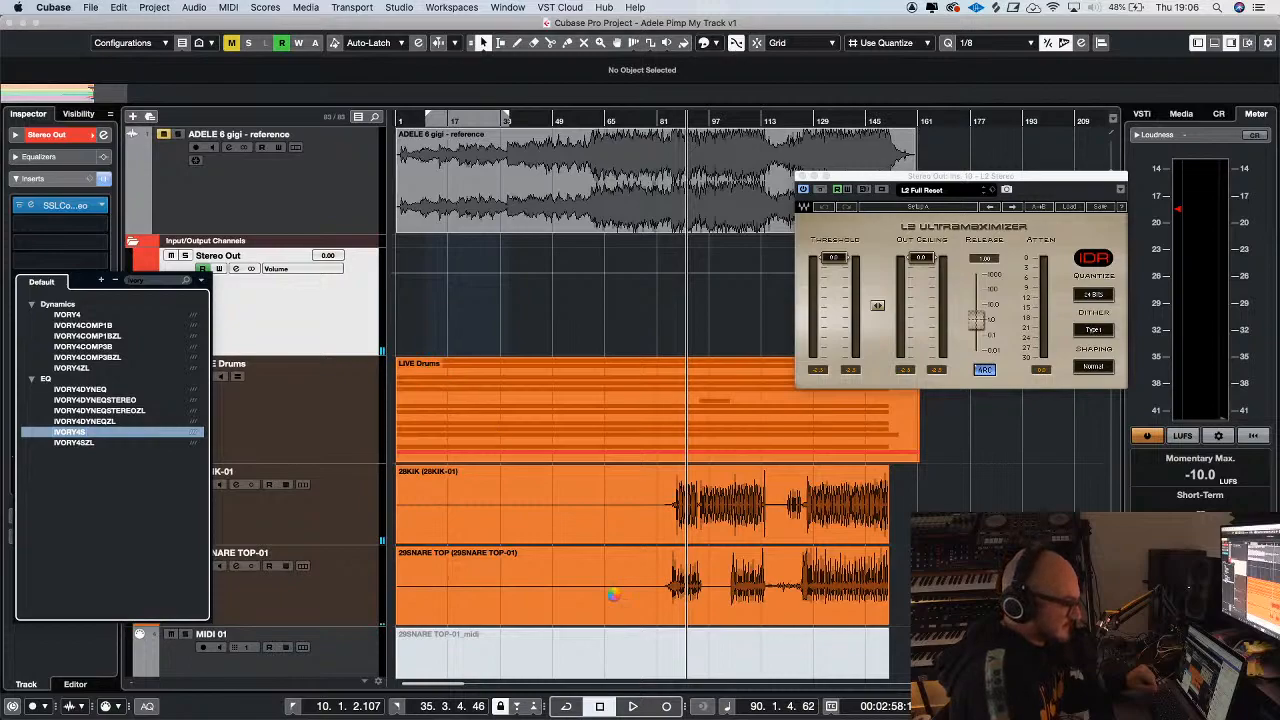
pyautogui.press('Return')
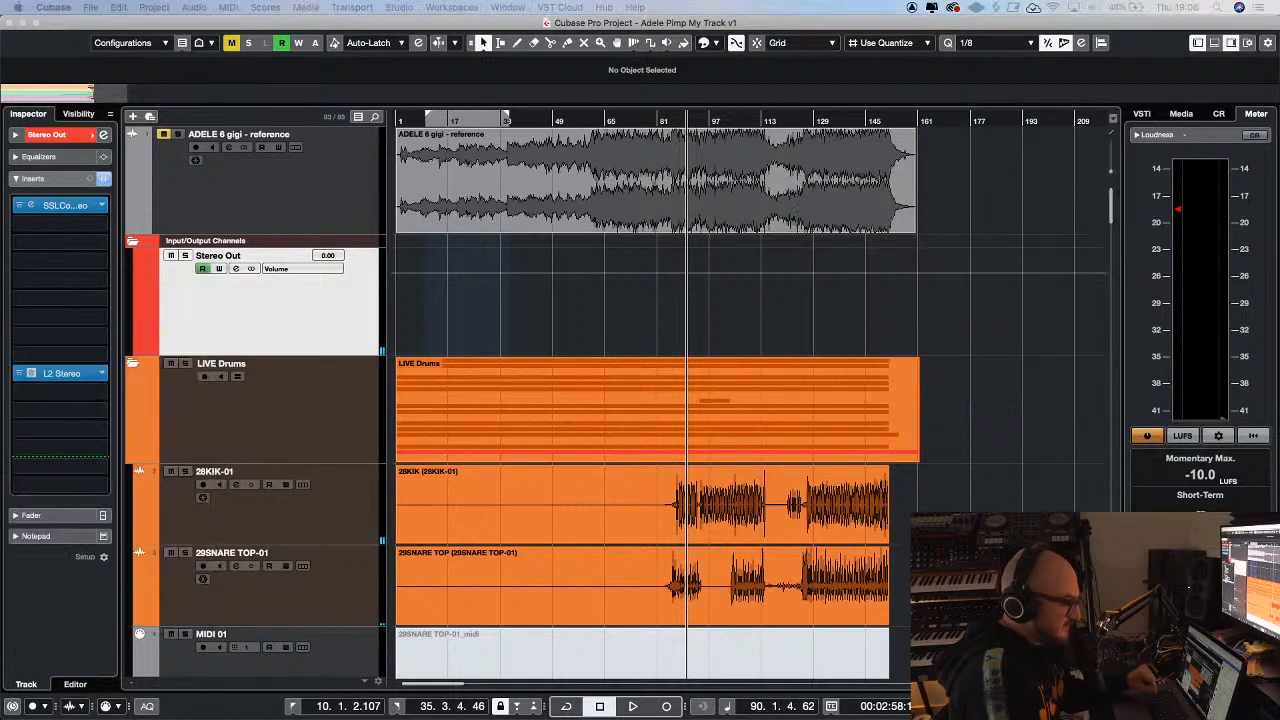